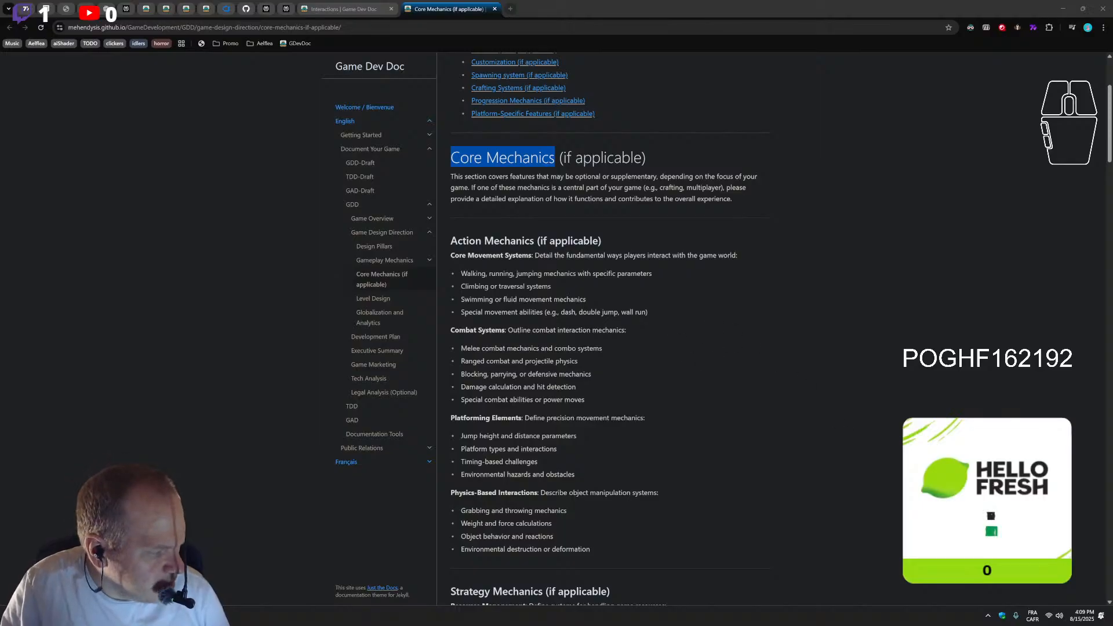
# View the Perplexity answer on GDD core mechanics, move its window off the documentation page and clear the heading's text selection
pyautogui.moveTo(870, 625); pyautogui.dragTo(642, 88)
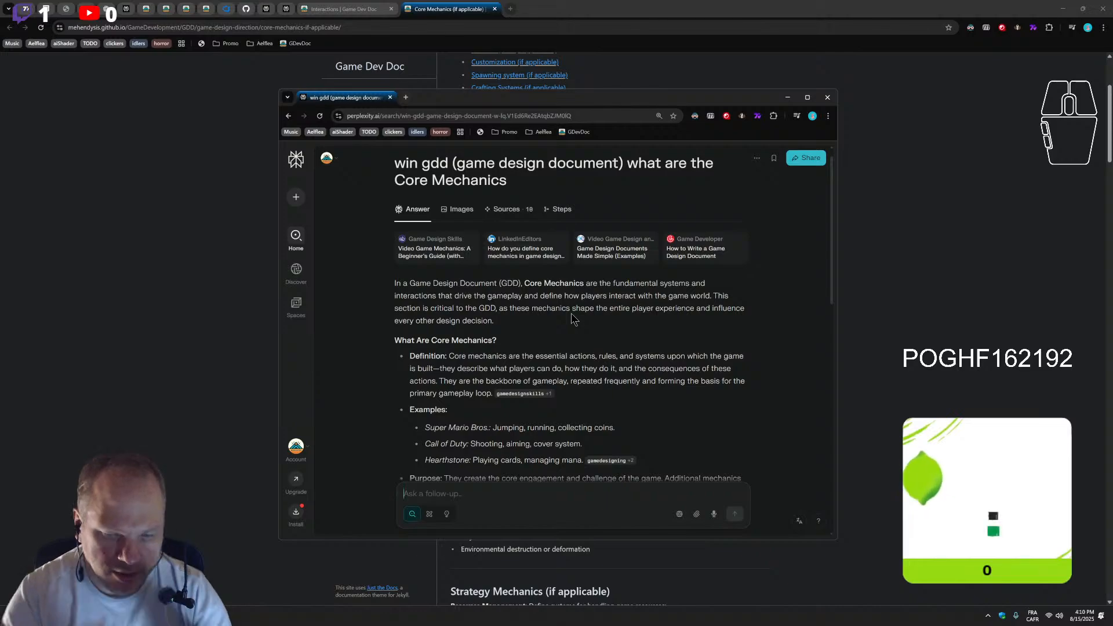
pyautogui.click(652, 98)
pyautogui.moveTo(652, 98); pyautogui.dragTo(0, 174)
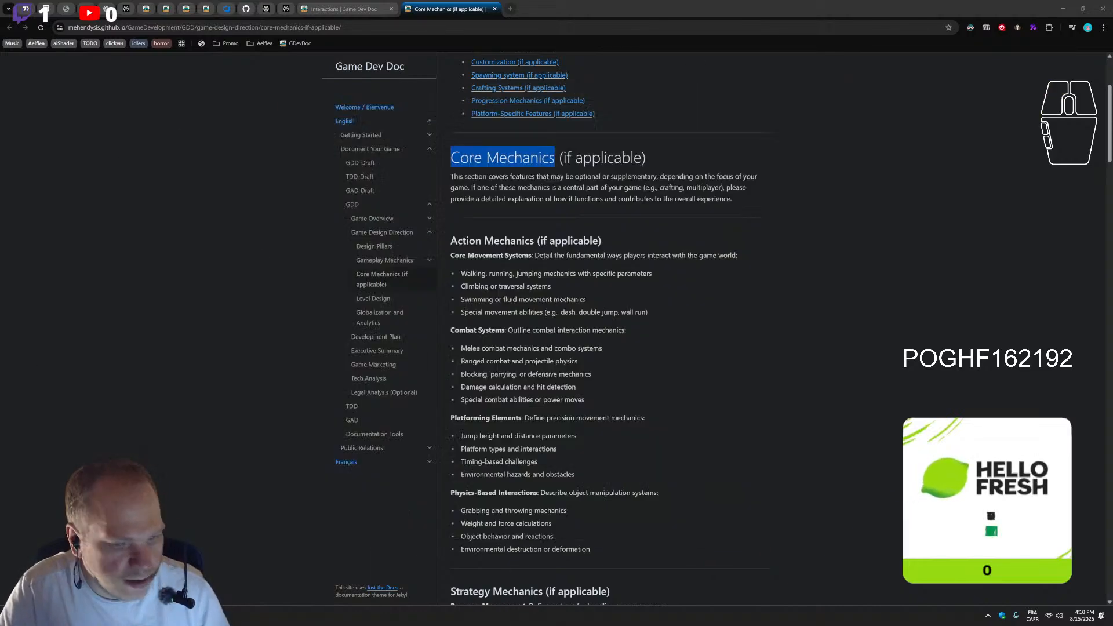
pyautogui.click(498, 387)
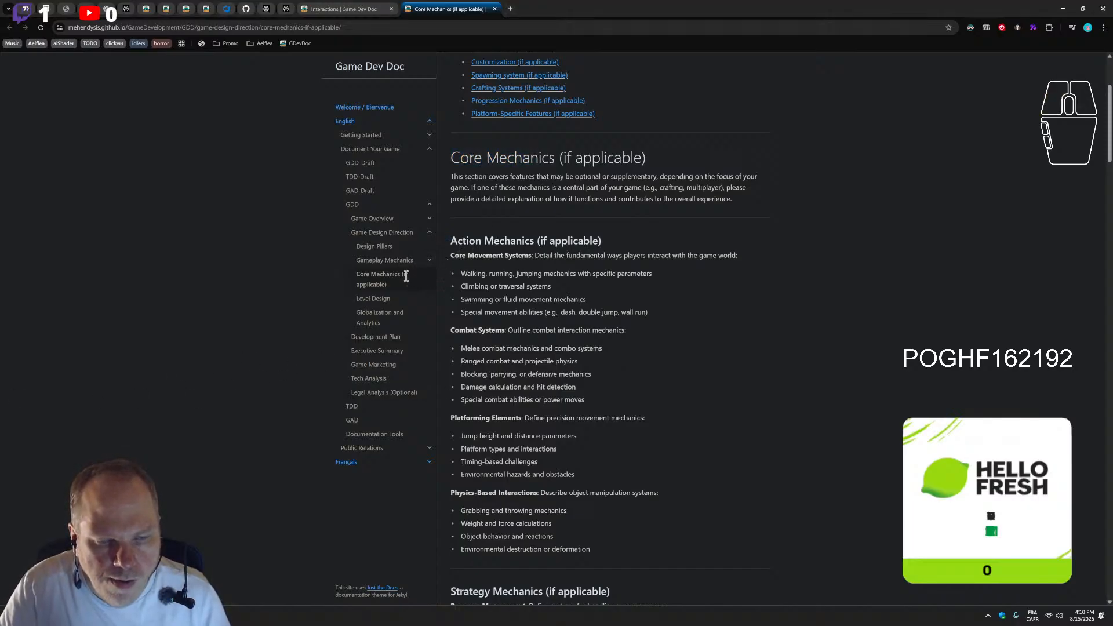
# Examine the Interactions documentation page, comparing its table of contents with the Player Actions and Controls sections
pyautogui.click(340, 9)
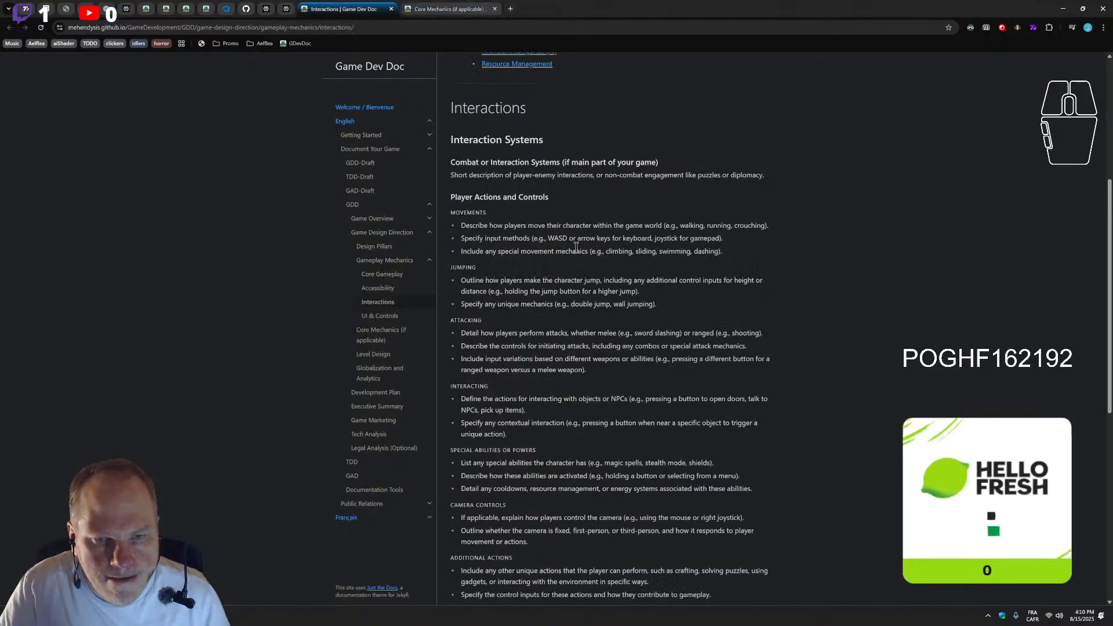
pyautogui.scroll(2, 577, 253)
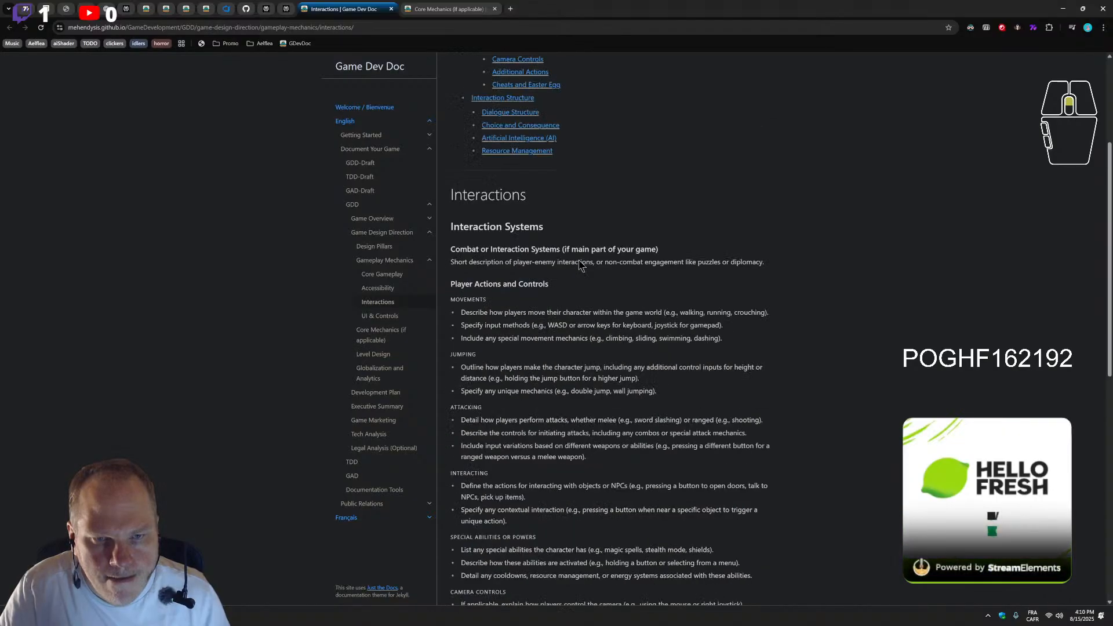
pyautogui.scroll(1, 580, 261)
pyautogui.scroll(2, 579, 343)
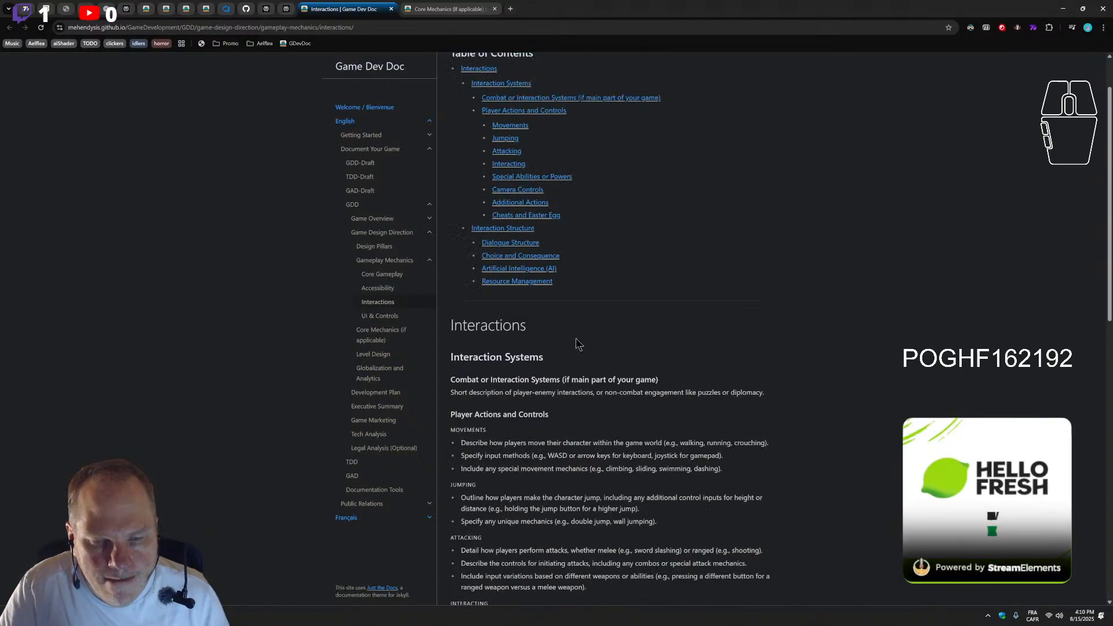
pyautogui.scroll(2, 577, 344)
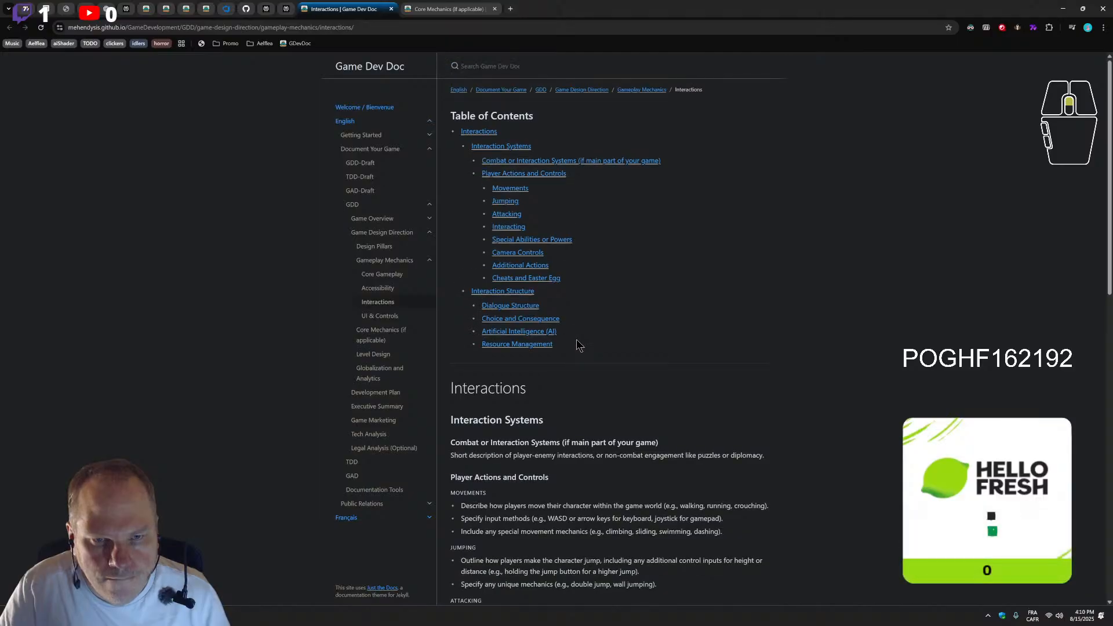
pyautogui.scroll(-1, 580, 348)
pyautogui.scroll(1, 571, 339)
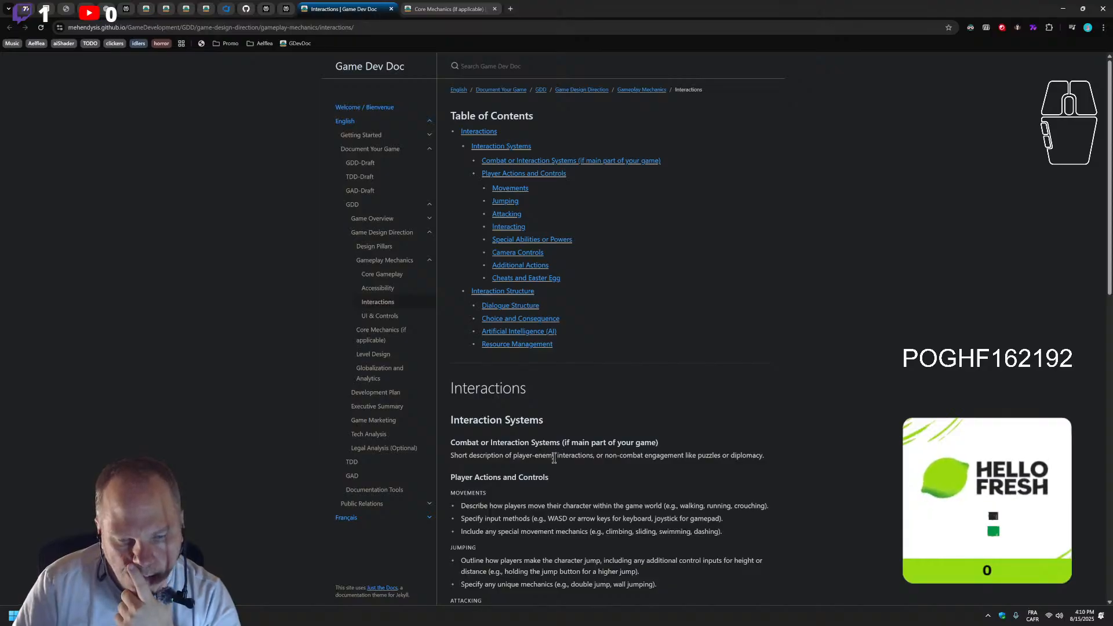
pyautogui.scroll(-1, 555, 457)
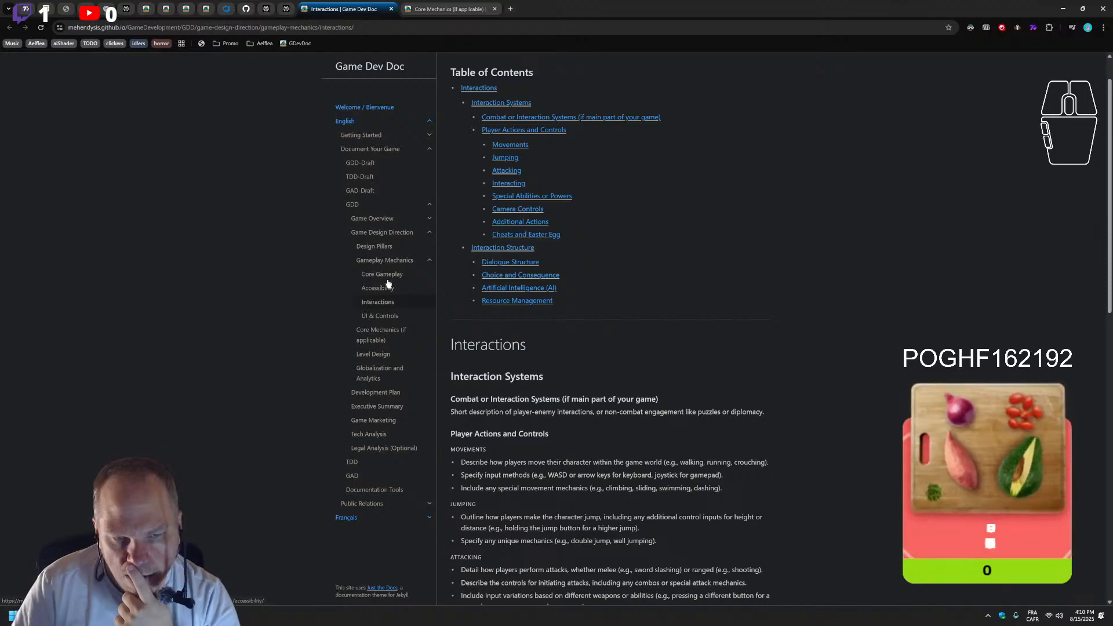
pyautogui.scroll(-6, 643, 461)
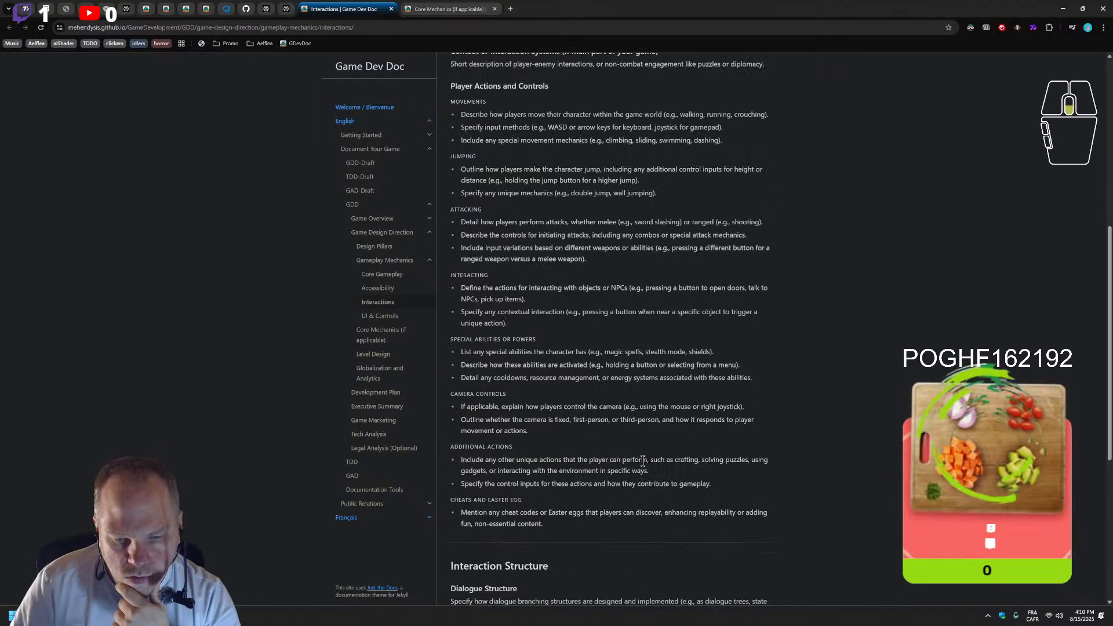
pyautogui.scroll(5, 643, 461)
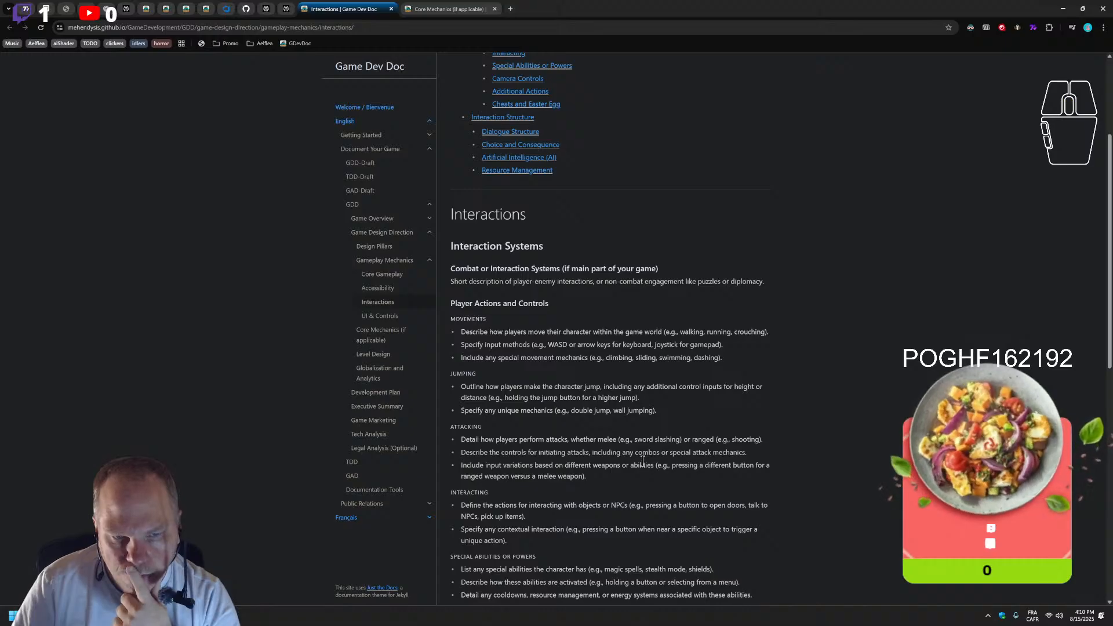
pyautogui.scroll(1, 643, 461)
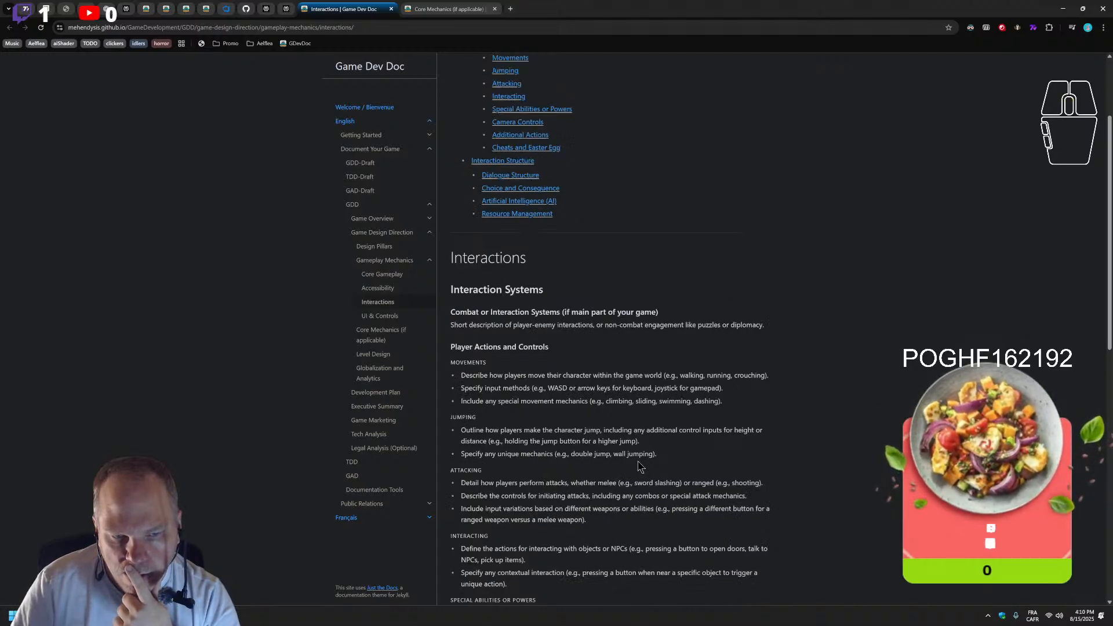
pyautogui.scroll(-1, 638, 465)
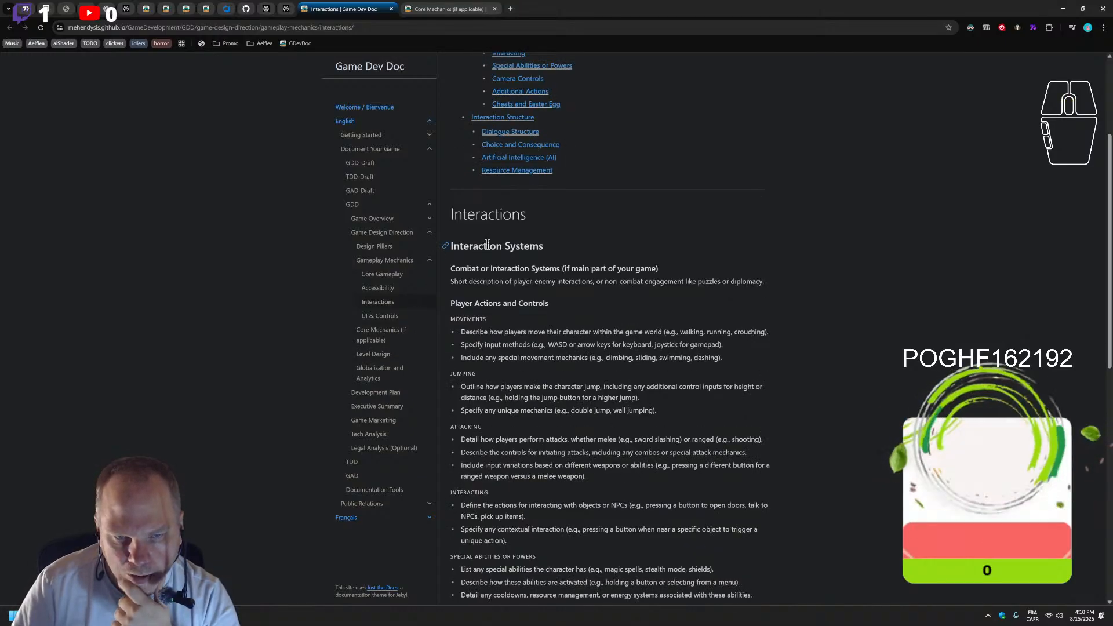
pyautogui.scroll(2, 490, 278)
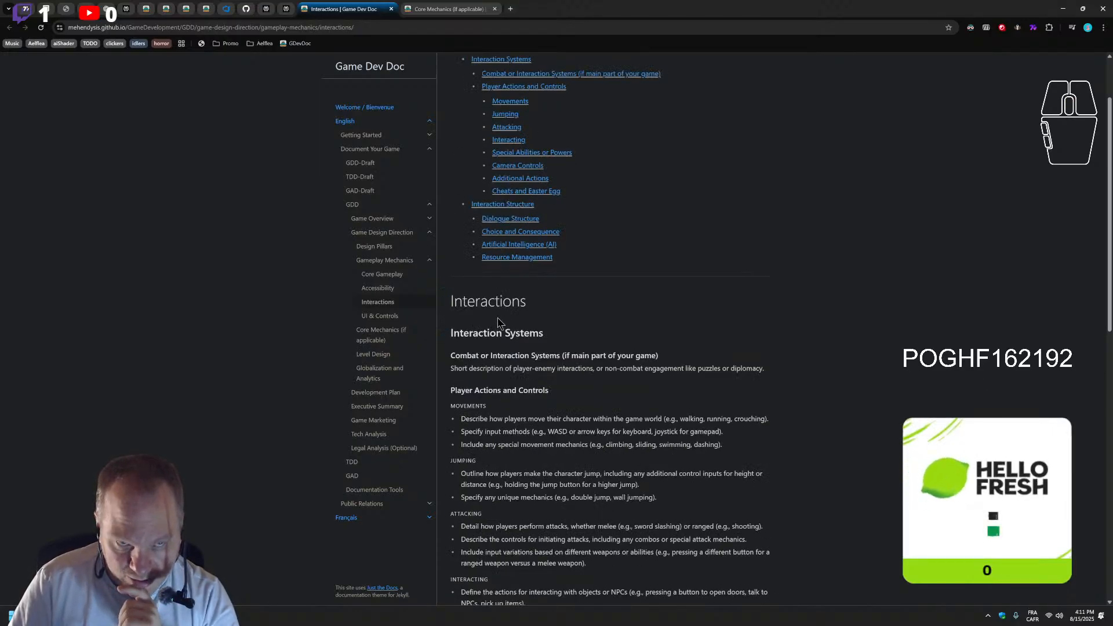
pyautogui.scroll(1, 480, 339)
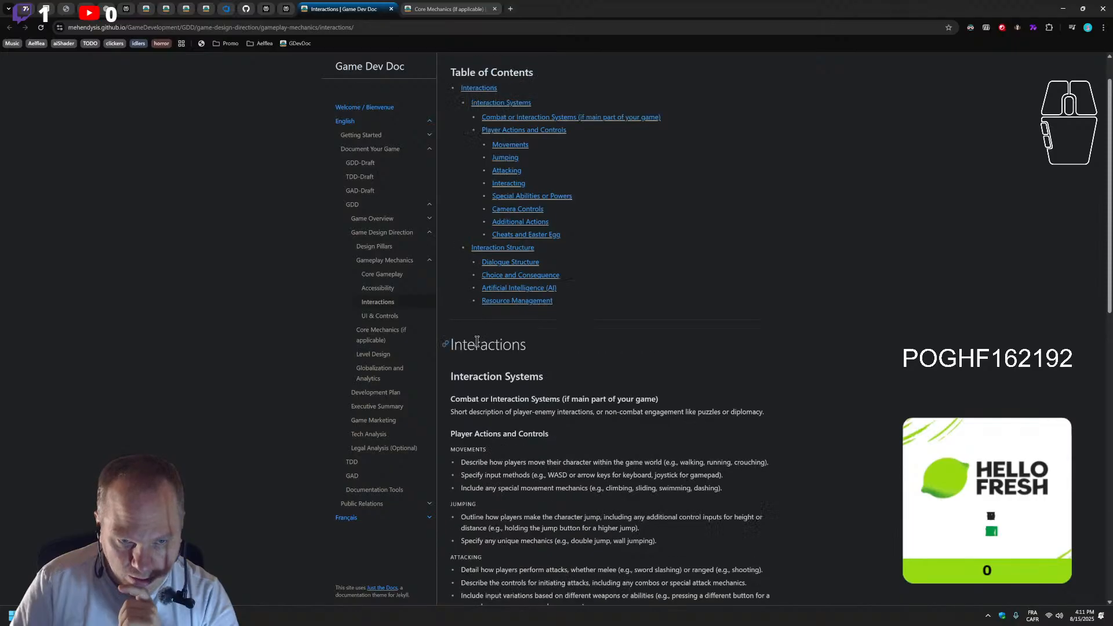
# Open the GitHub source file of the Interactions page through its edit link
pyautogui.doubleClick(331, 28)
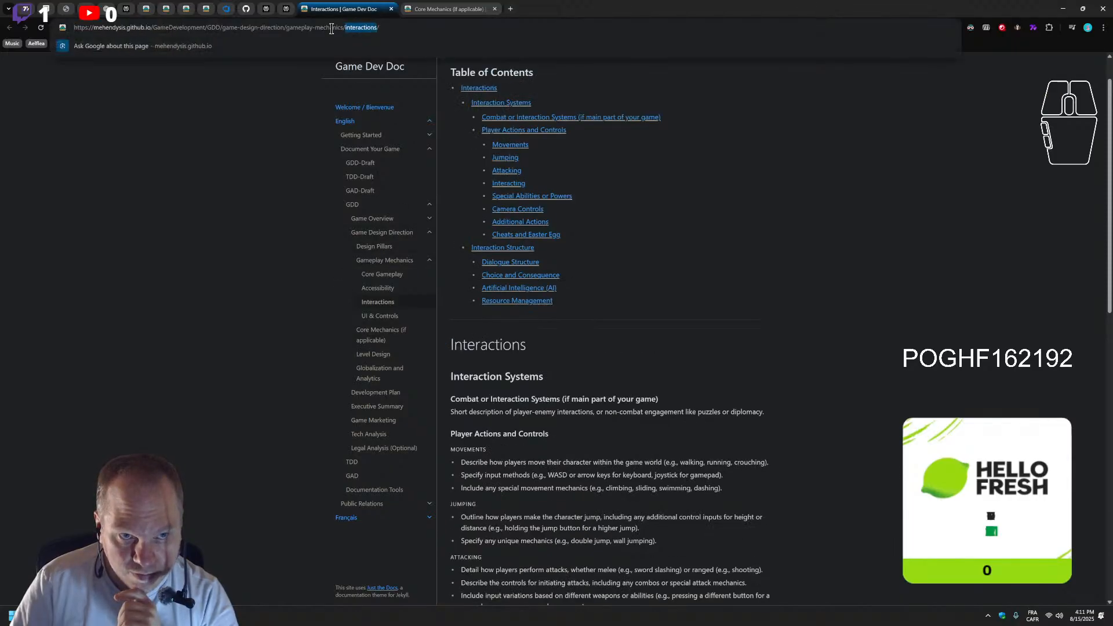
pyautogui.scroll(-3, 559, 435)
pyautogui.scroll(-9, 616, 502)
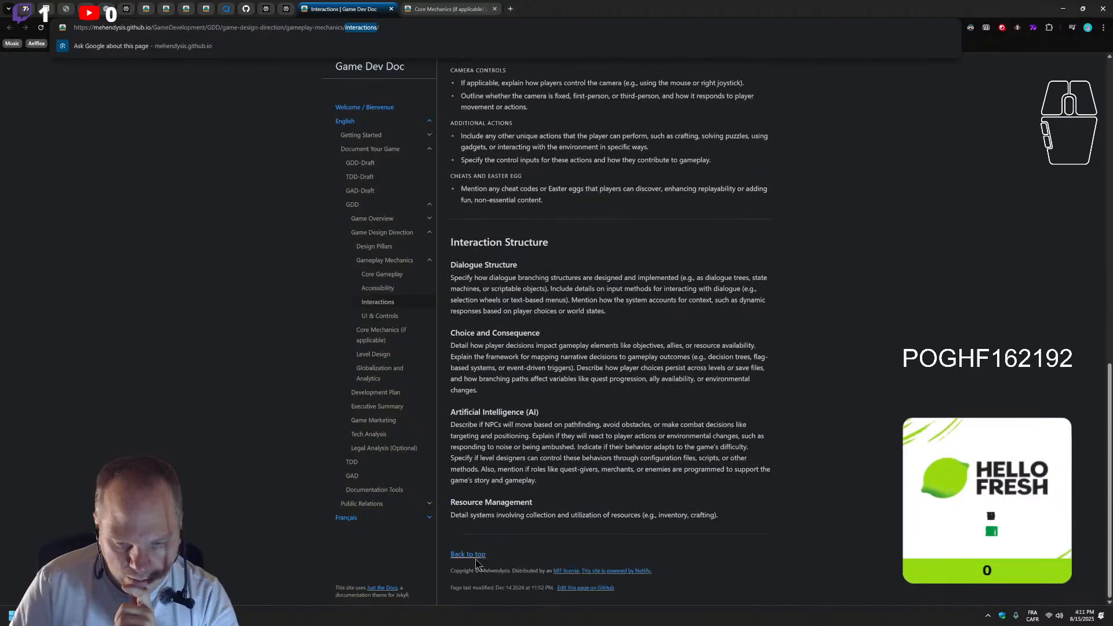
pyautogui.click(584, 570)
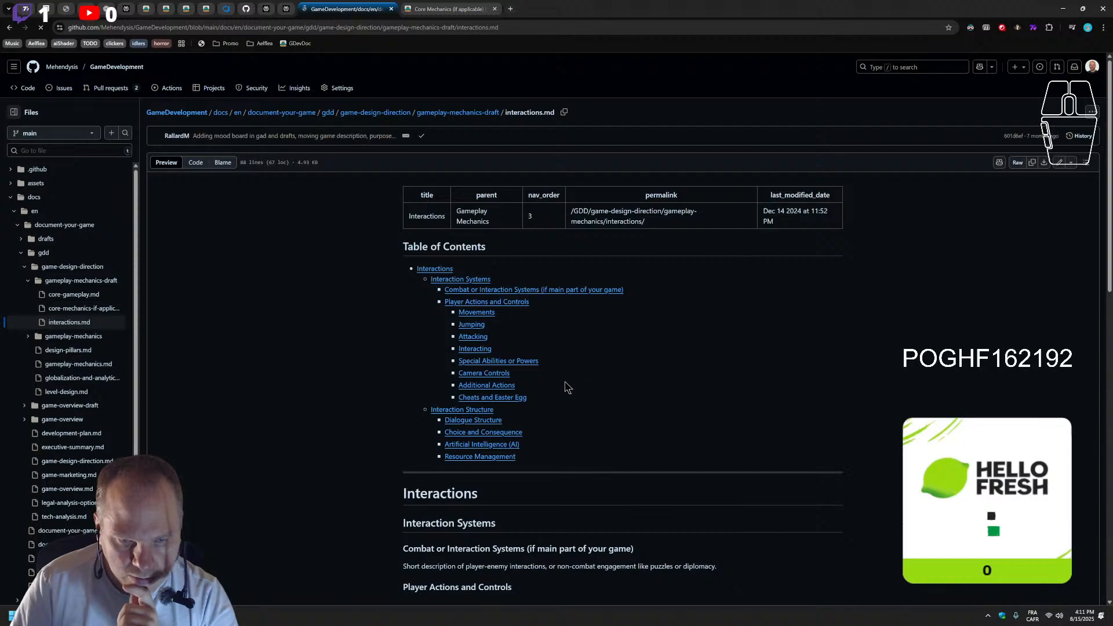
# Examine the rendered interactions.md on GitHub, from its front matter and table of contents through the Interaction Structure section
pyautogui.scroll(-2, 551, 384)
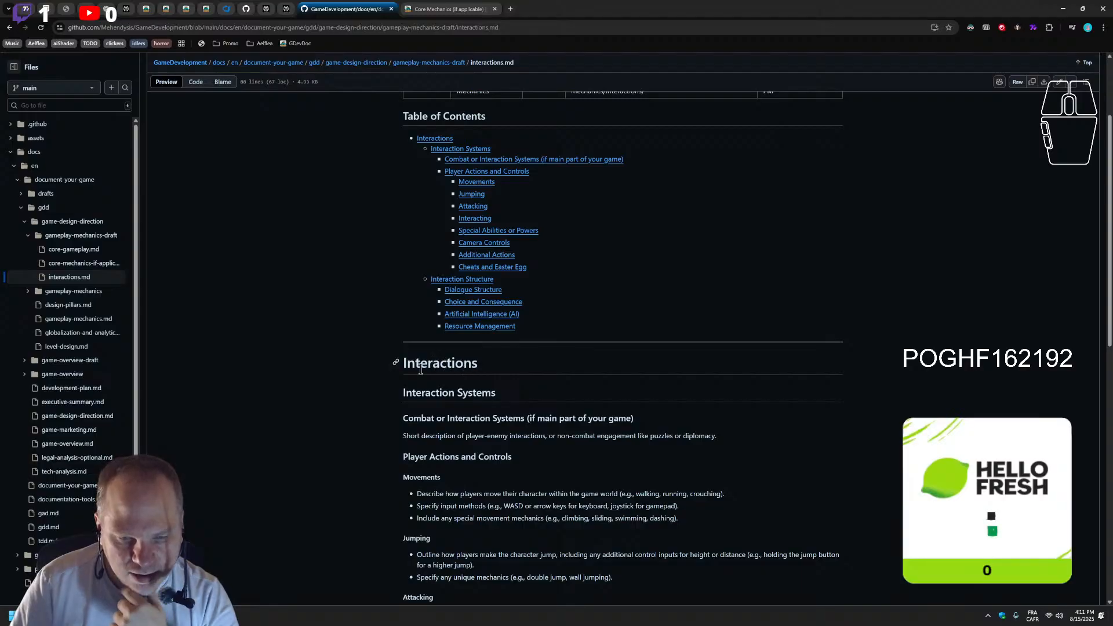
pyautogui.scroll(2, 518, 390)
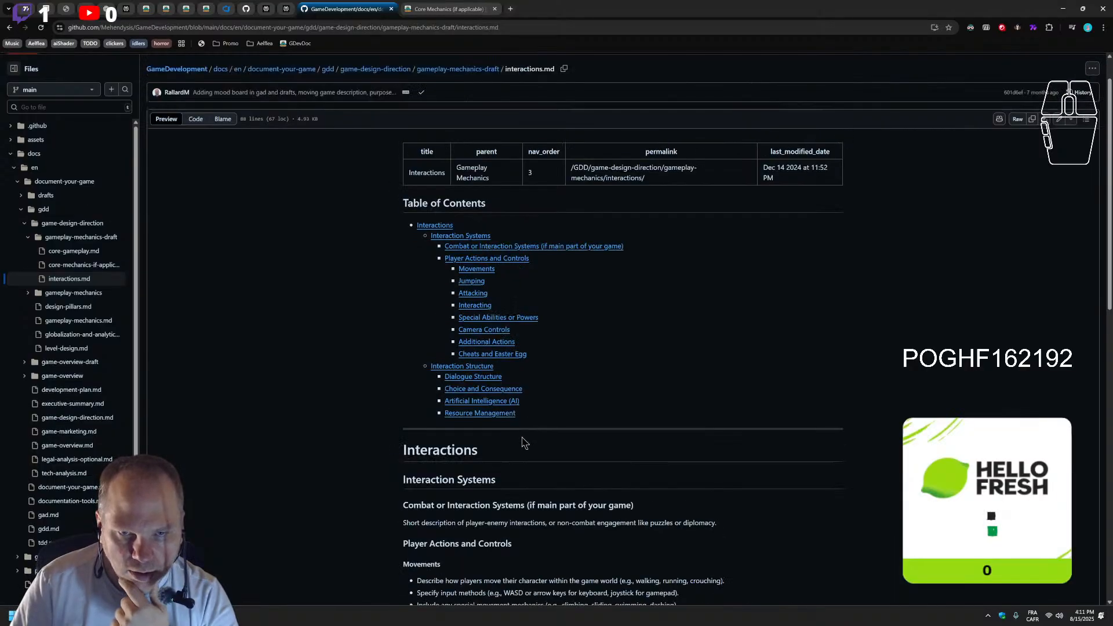
pyautogui.scroll(-1, 518, 460)
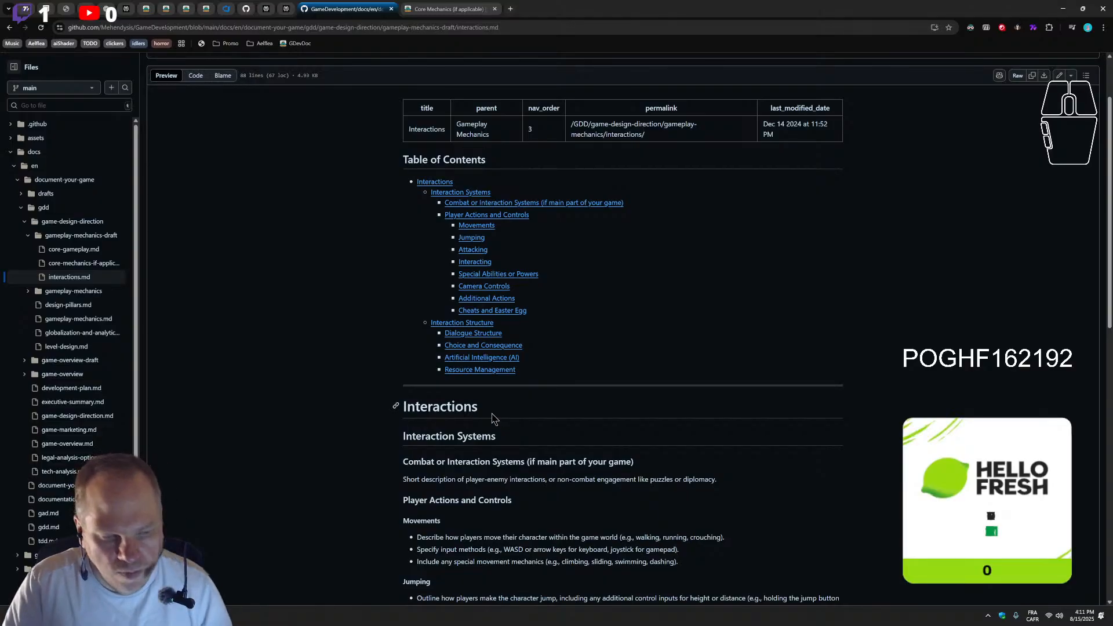
pyautogui.scroll(-4, 506, 420)
pyautogui.scroll(-11, 508, 423)
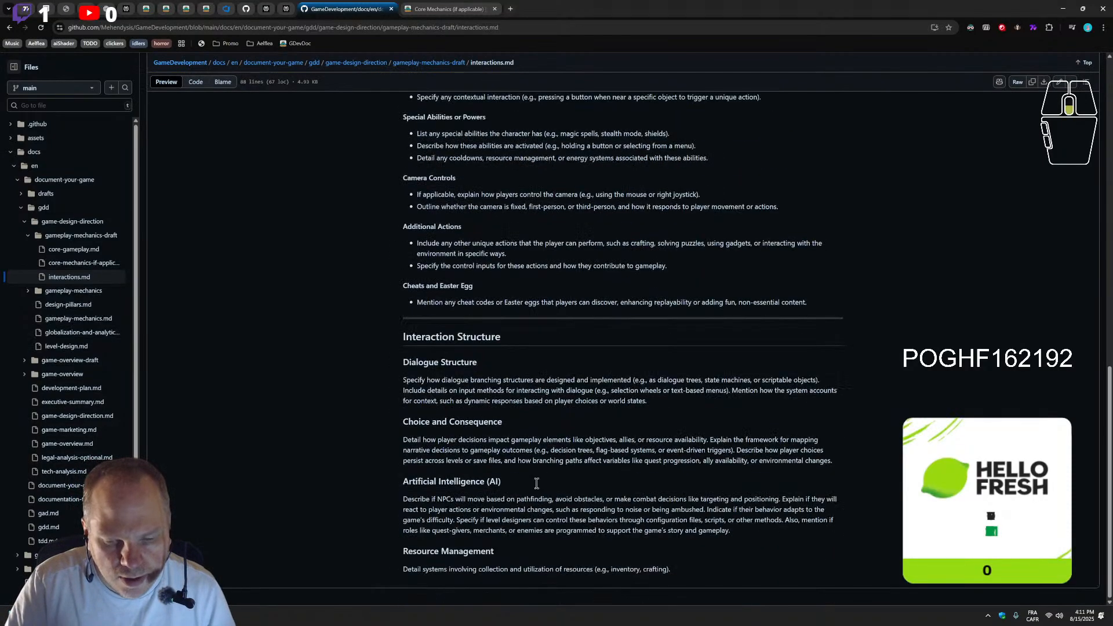
pyautogui.scroll(1, 702, 445)
pyautogui.scroll(12, 702, 446)
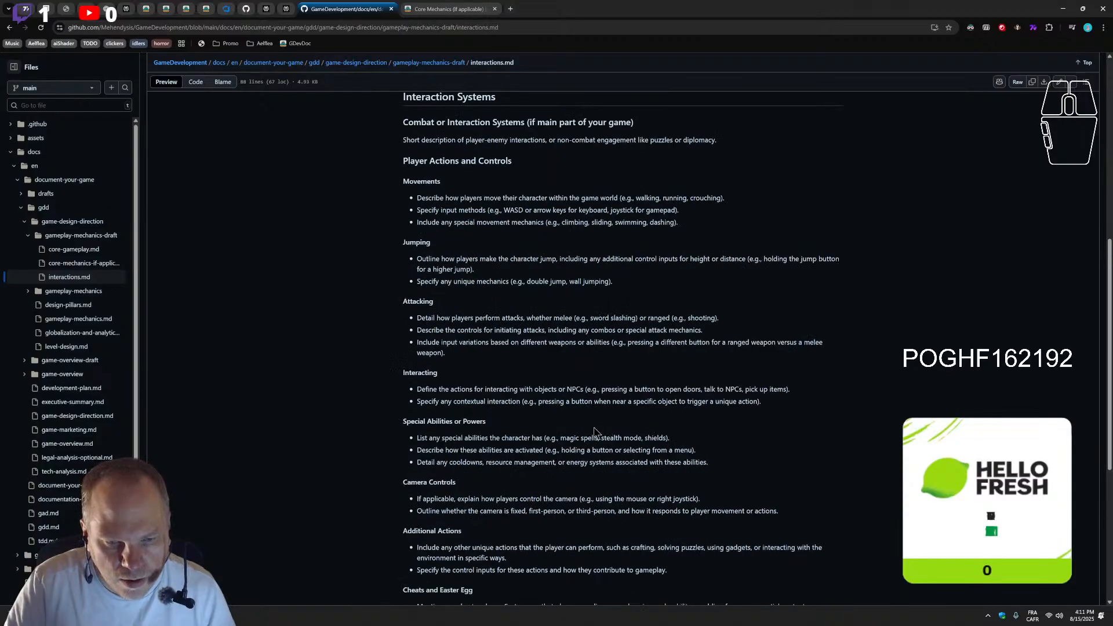
pyautogui.scroll(3, 588, 432)
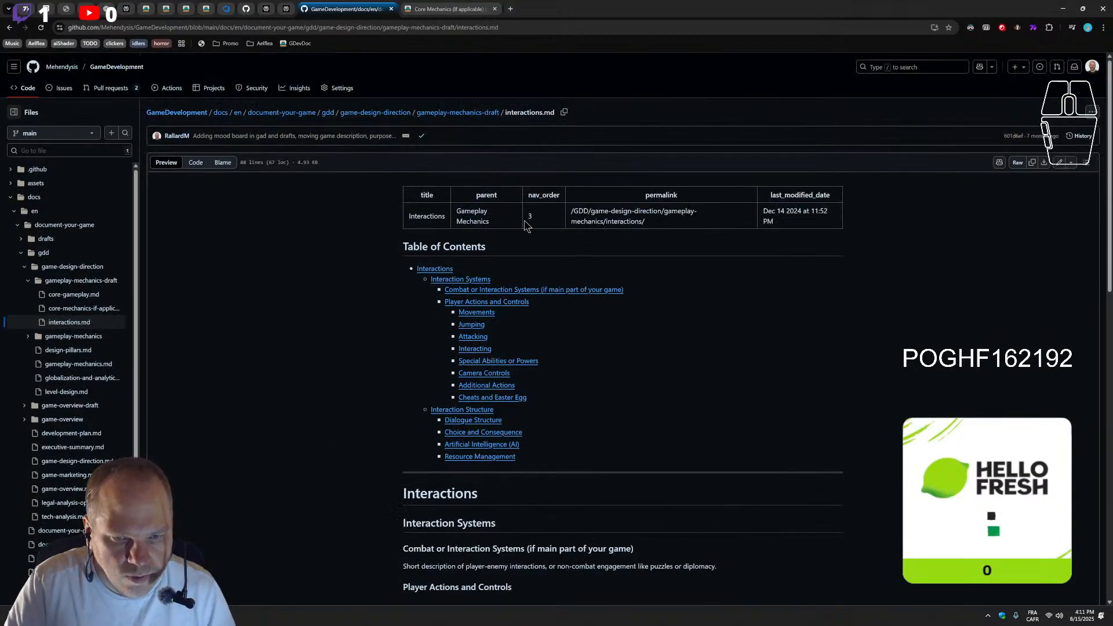
pyautogui.scroll(-2, 500, 424)
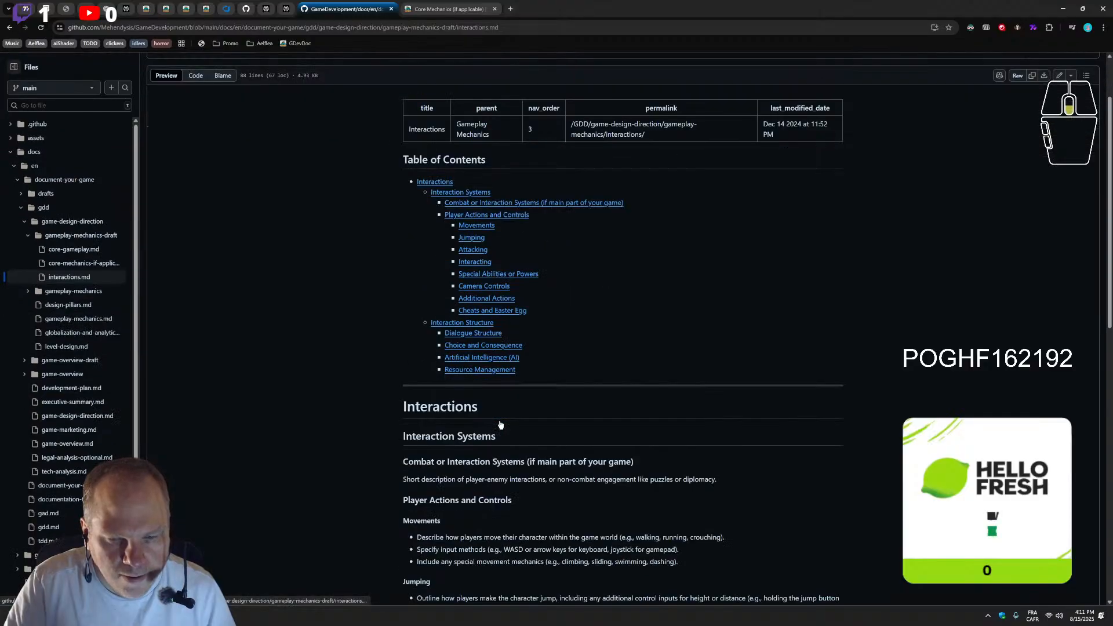
pyautogui.scroll(2, 500, 424)
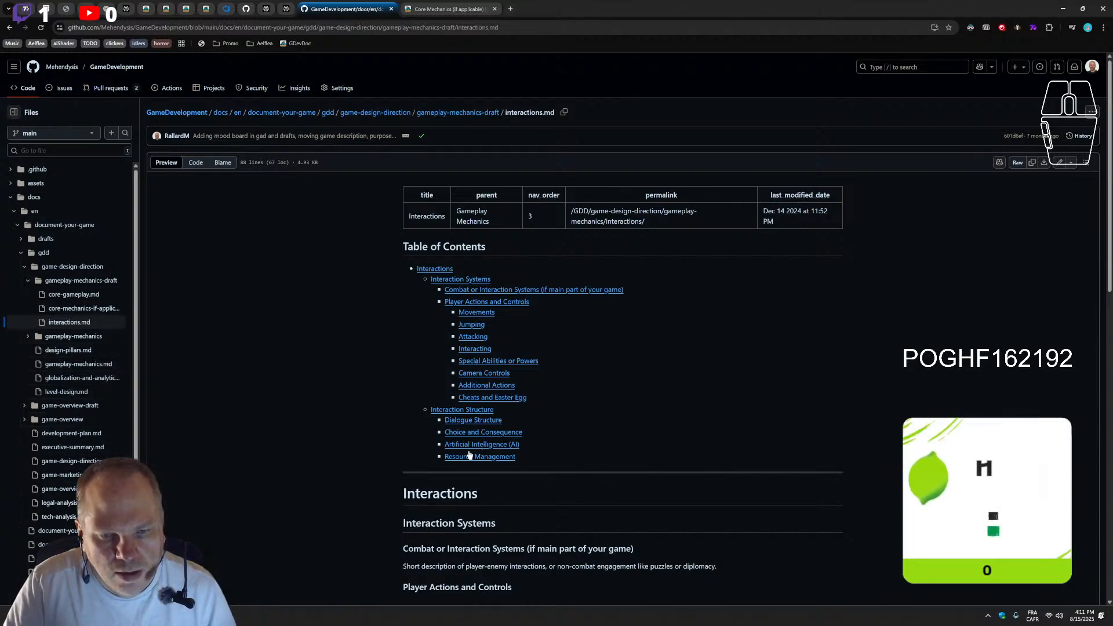
pyautogui.scroll(-1, 365, 454)
pyautogui.scroll(1, 365, 454)
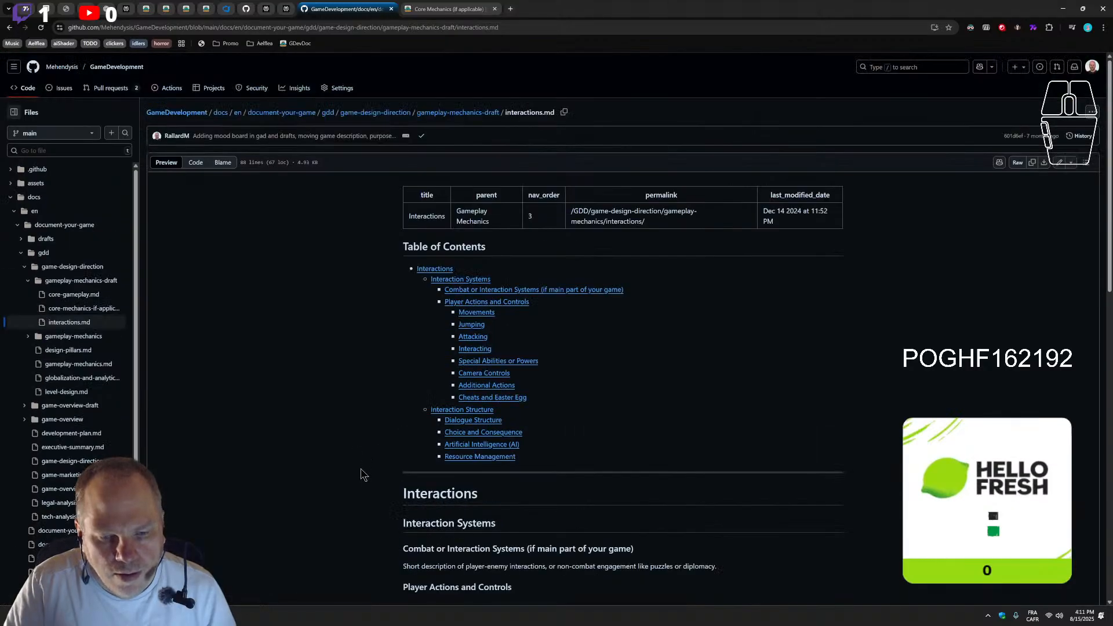
pyautogui.scroll(-3, 362, 472)
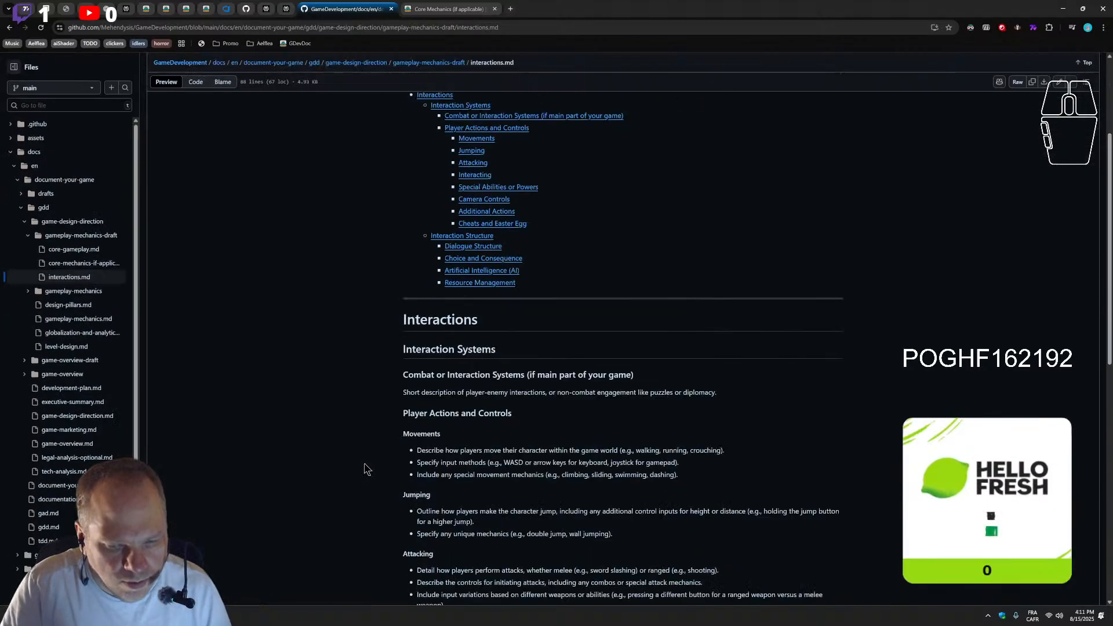
pyautogui.scroll(-10, 366, 470)
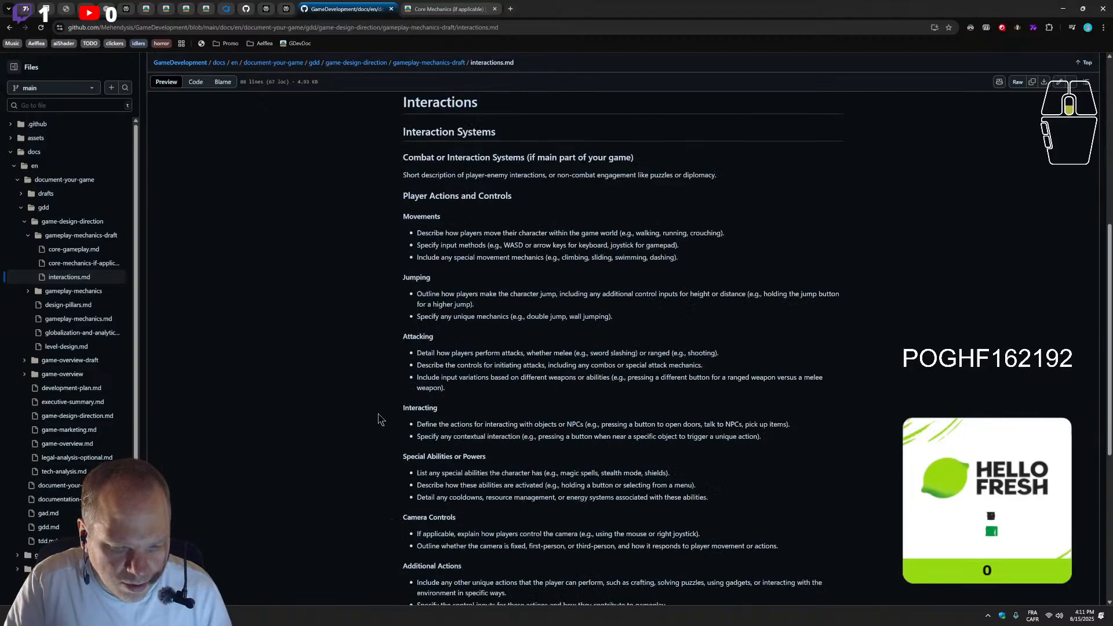
pyautogui.scroll(12, 378, 413)
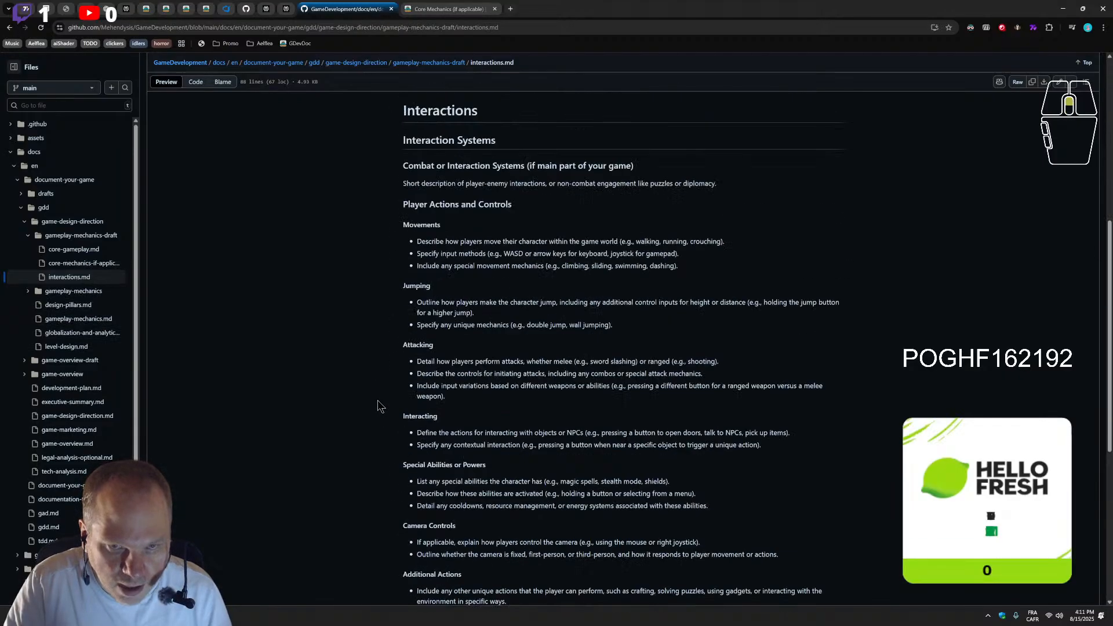
# Open interactions.md for editing and set its front matter title to "Interactions (Core Mechanics)"
pyautogui.click(1060, 84)
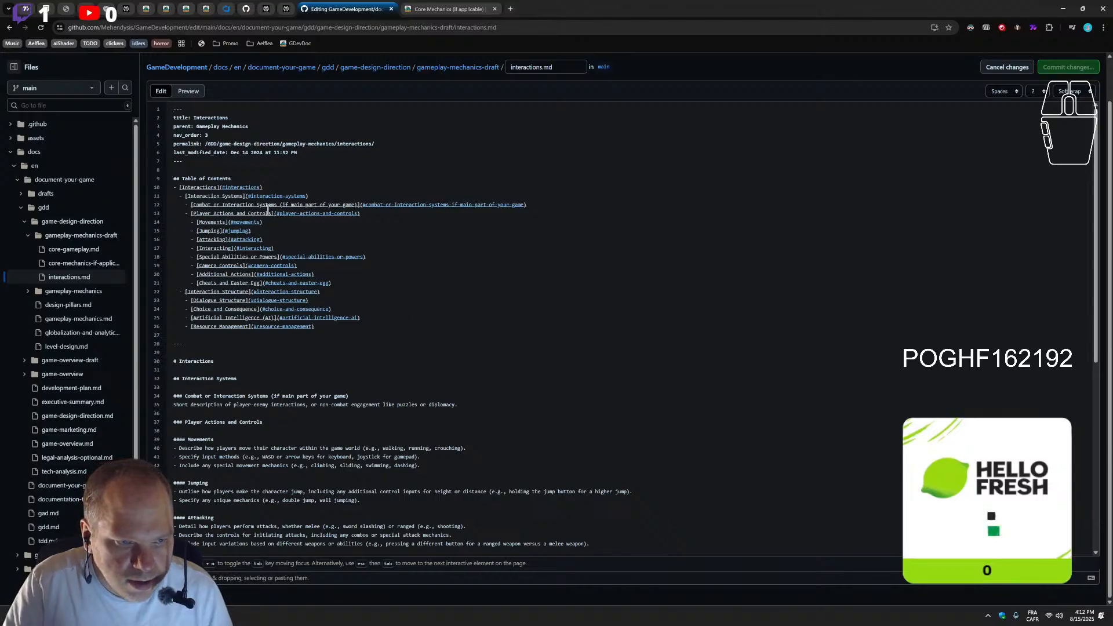
pyautogui.click(243, 118)
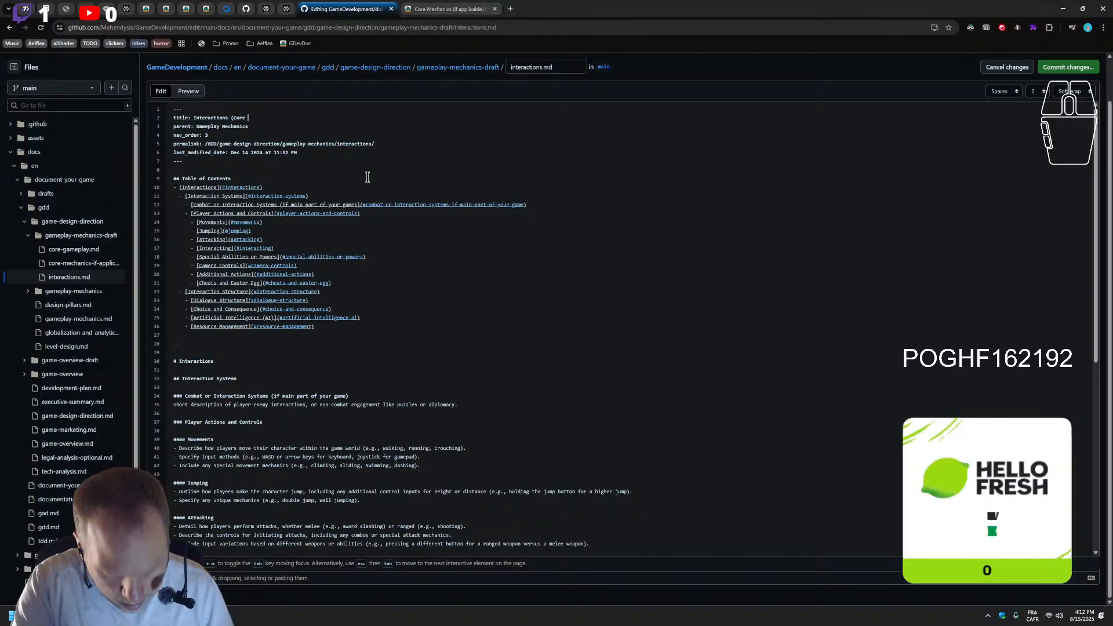
pyautogui.write('(Core Mecanics')
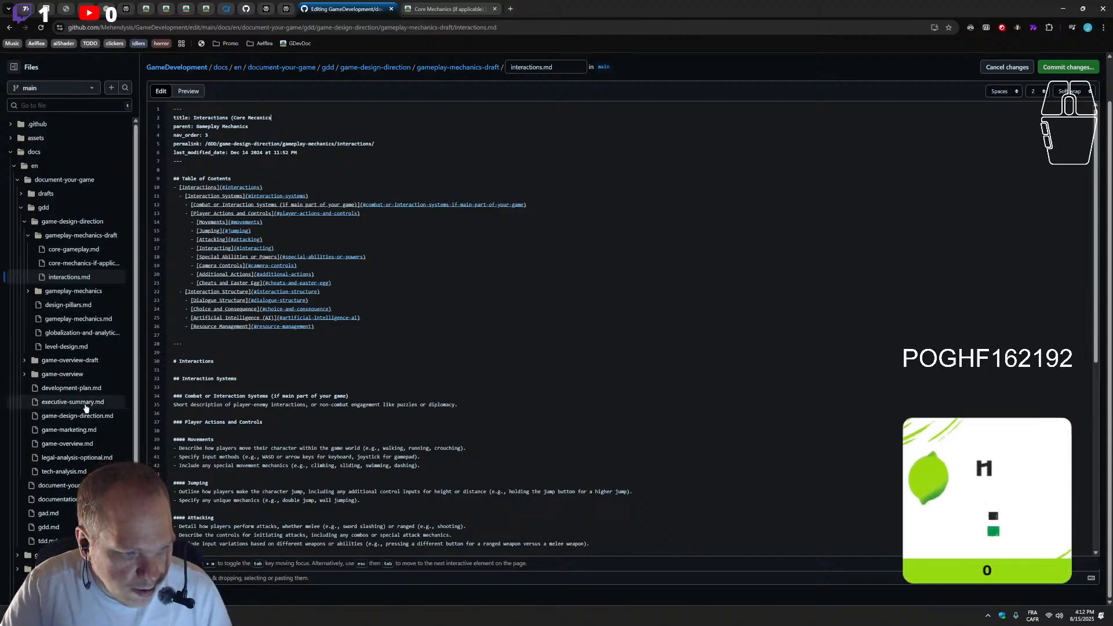
pyautogui.click(418, 12)
pyautogui.click(366, 9)
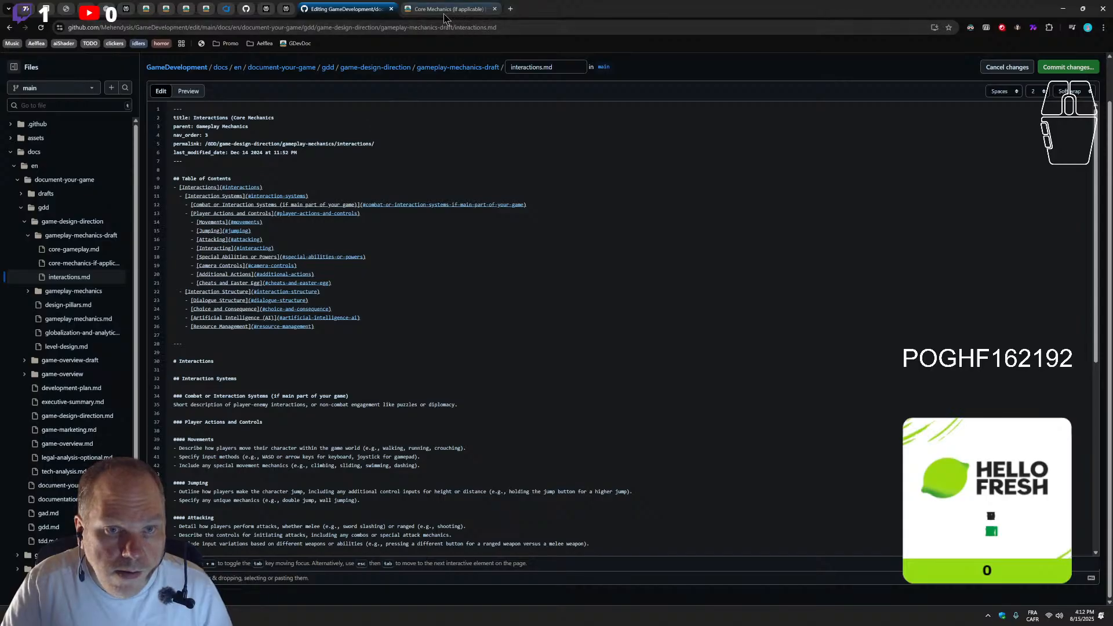
pyautogui.click(302, 118)
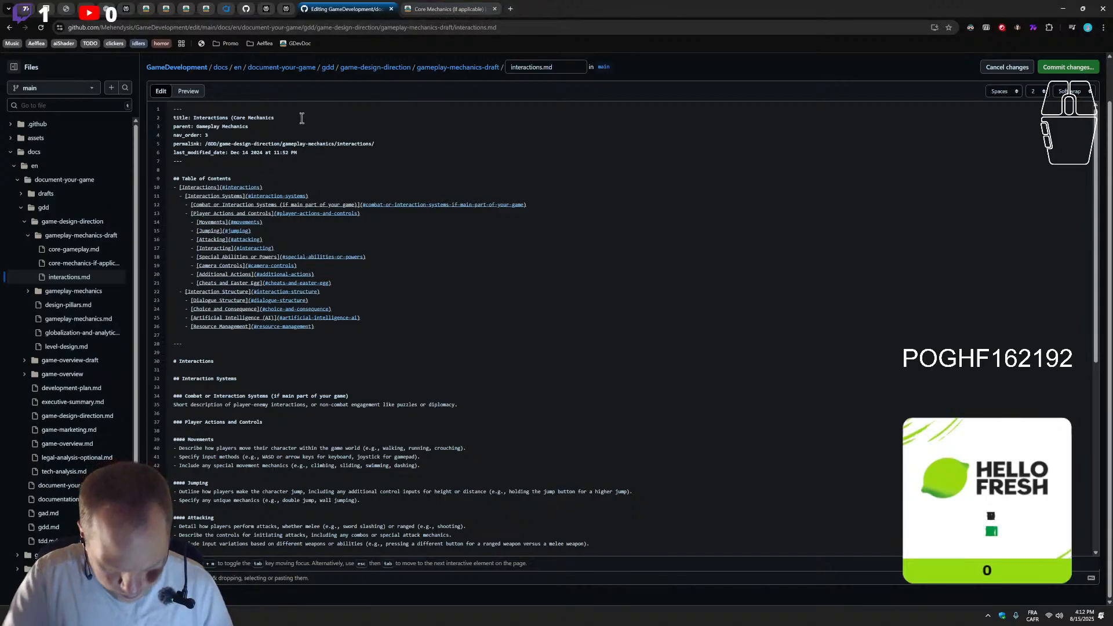
pyautogui.write(')')
# Copy "(Core Mechanics)" from the front matter title and append it to the main "# Interactions" heading
pyautogui.moveTo(173, 126); pyautogui.dragTo(232, 118)
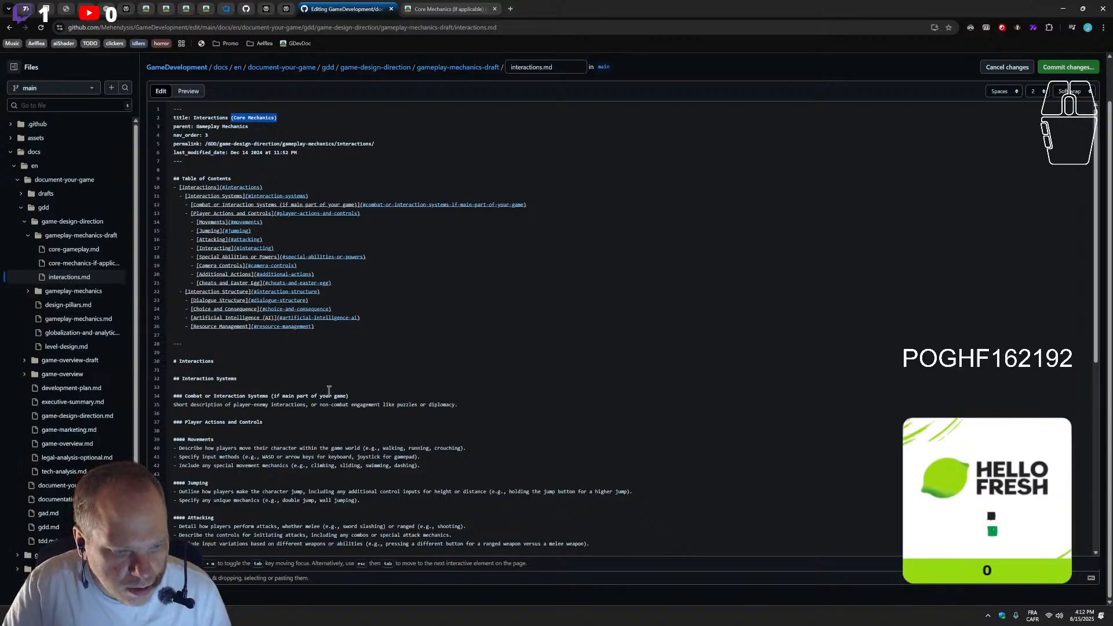
pyautogui.click(296, 364)
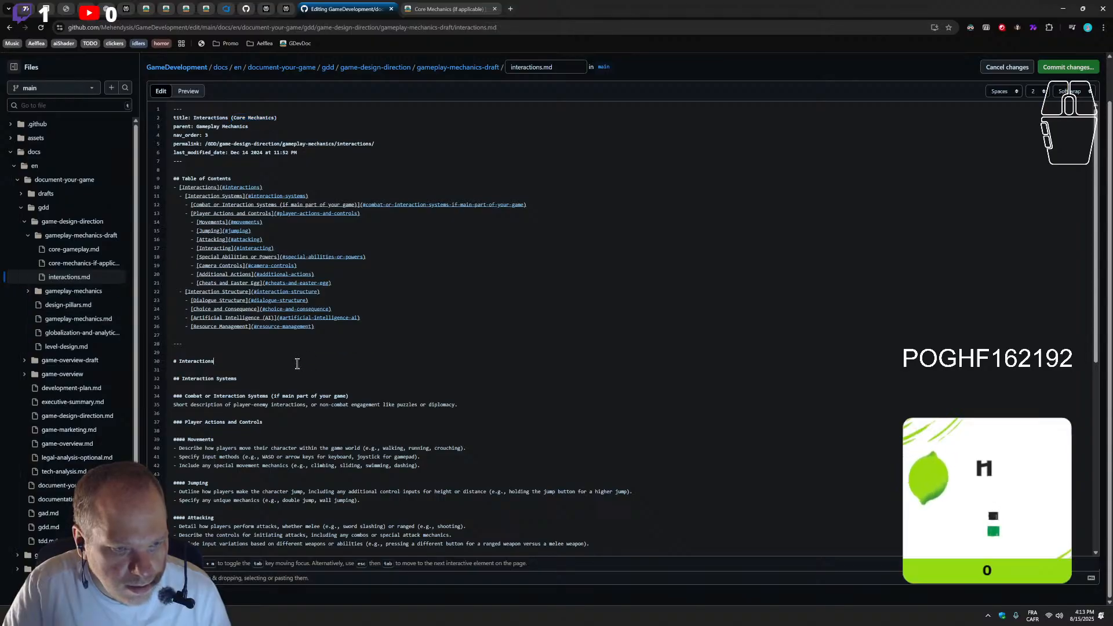
pyautogui.write('(Core Mechanics)')
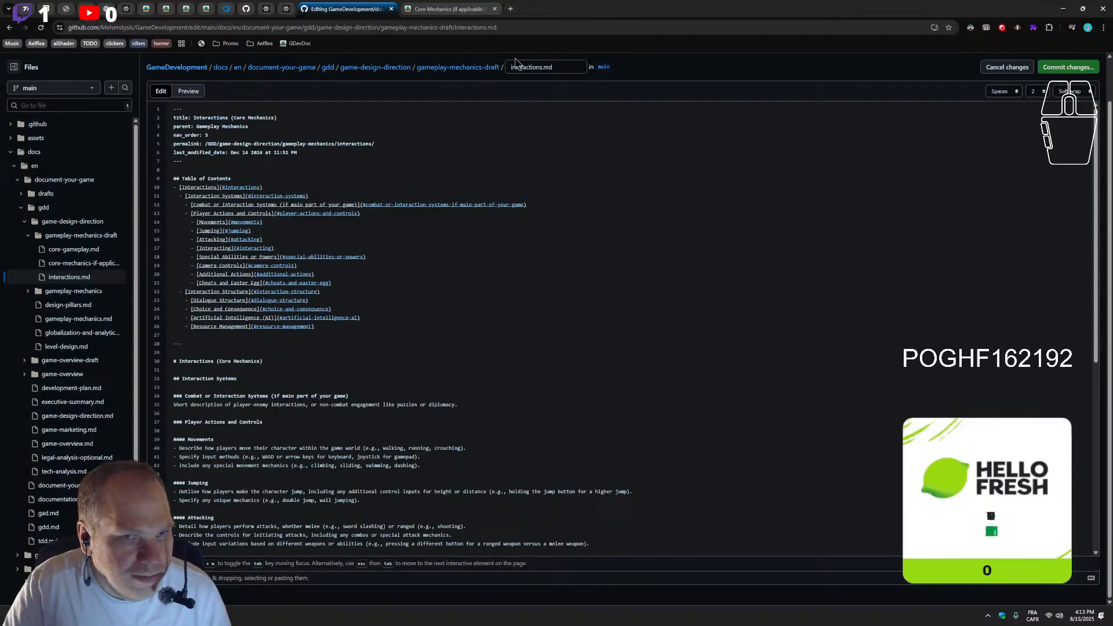
# Look up the English translation of "parenthèse" on Linguee in a separate page and close that page
pyautogui.click(511, 10)
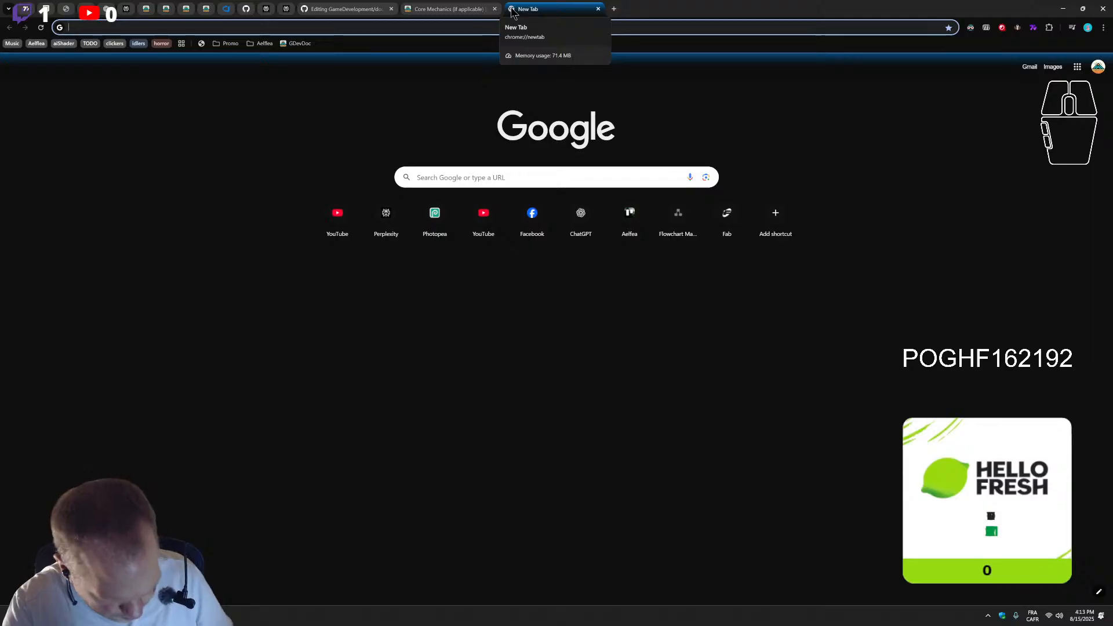
pyautogui.write('pa')
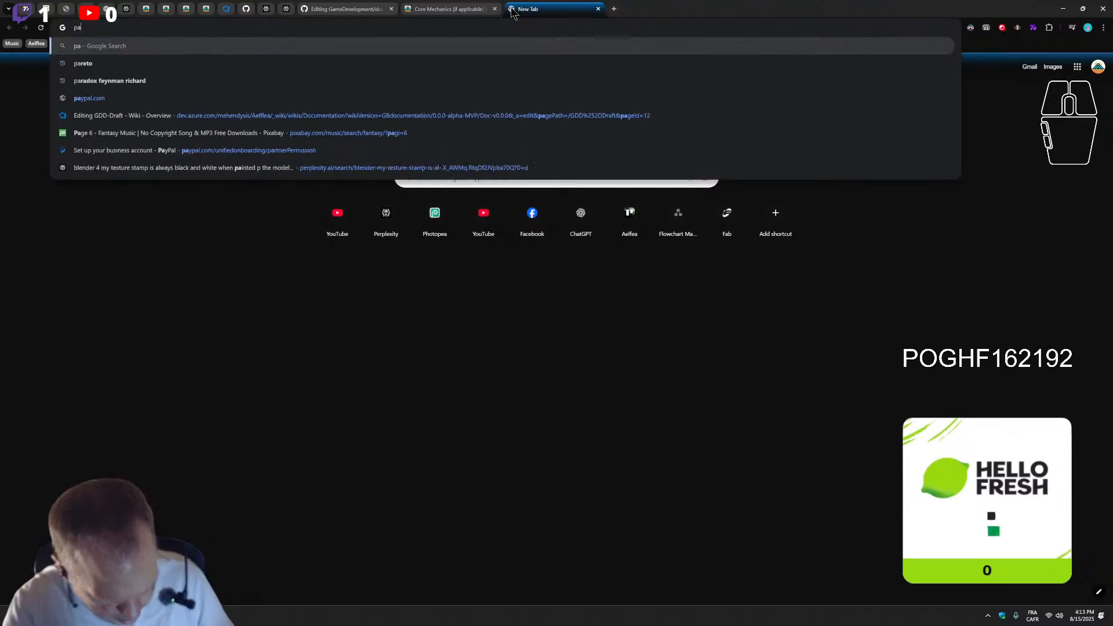
pyautogui.write('ranthese linguee')
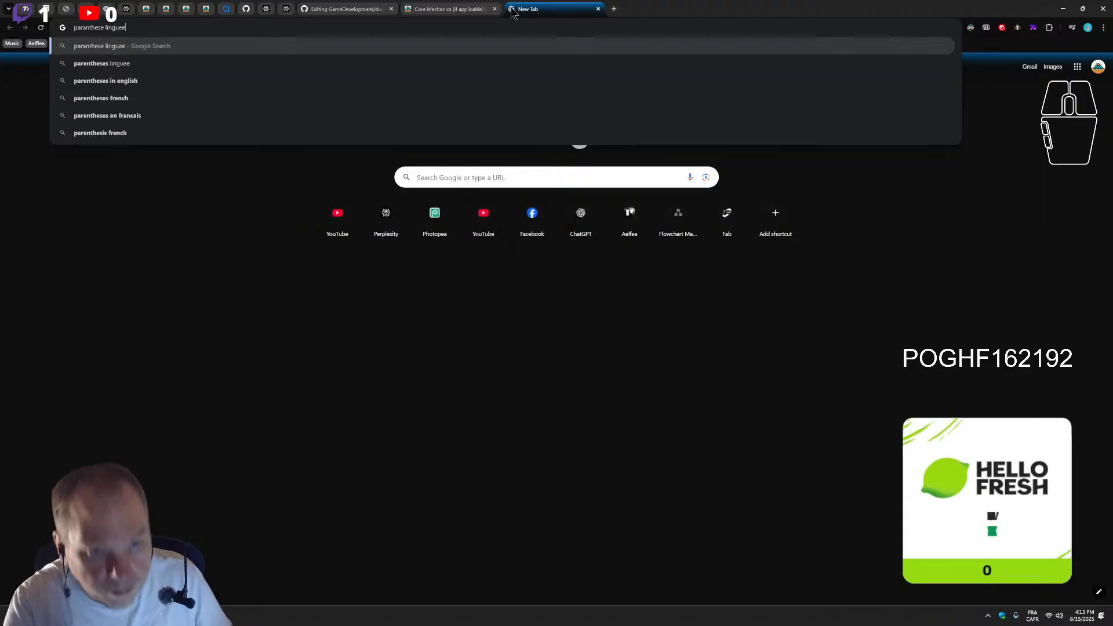
pyautogui.press('Return')
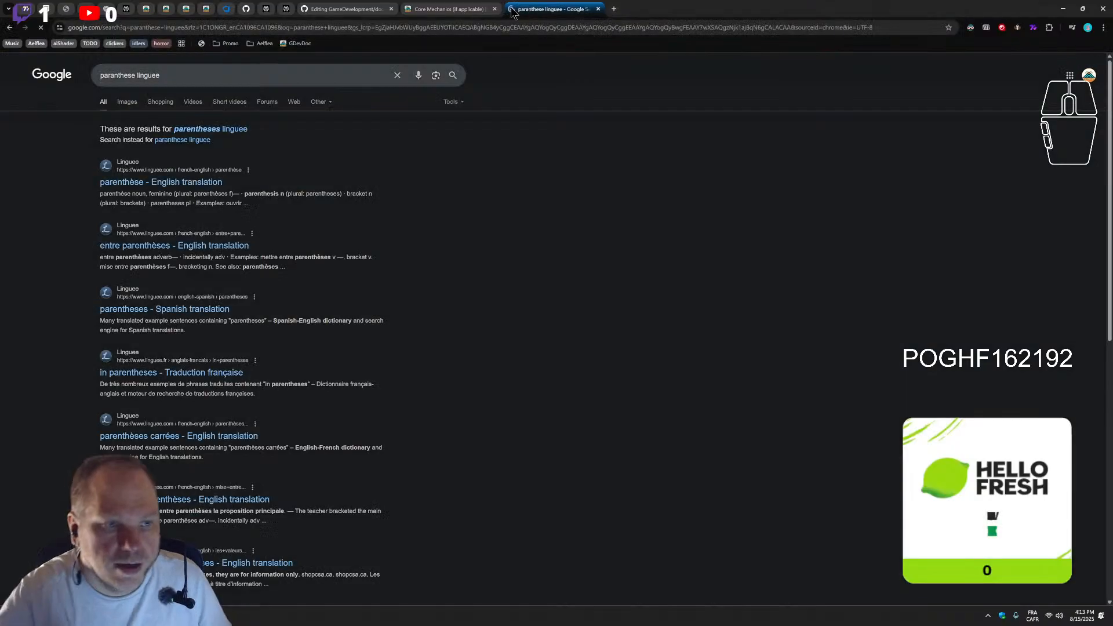
pyautogui.click(191, 181)
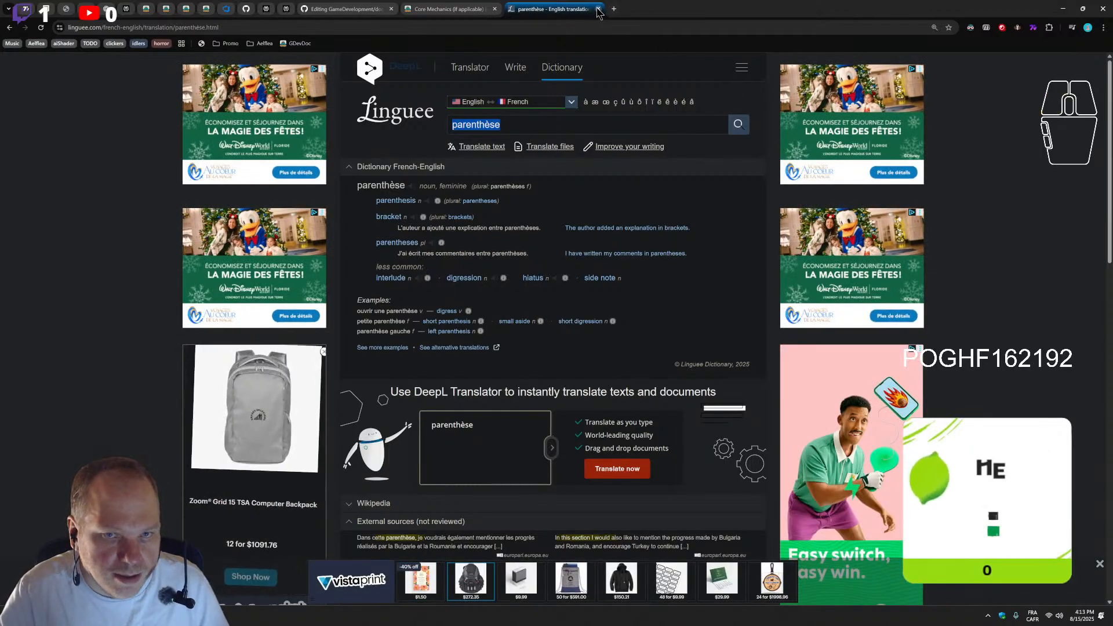
pyautogui.hotkey('ctrl', 'w')
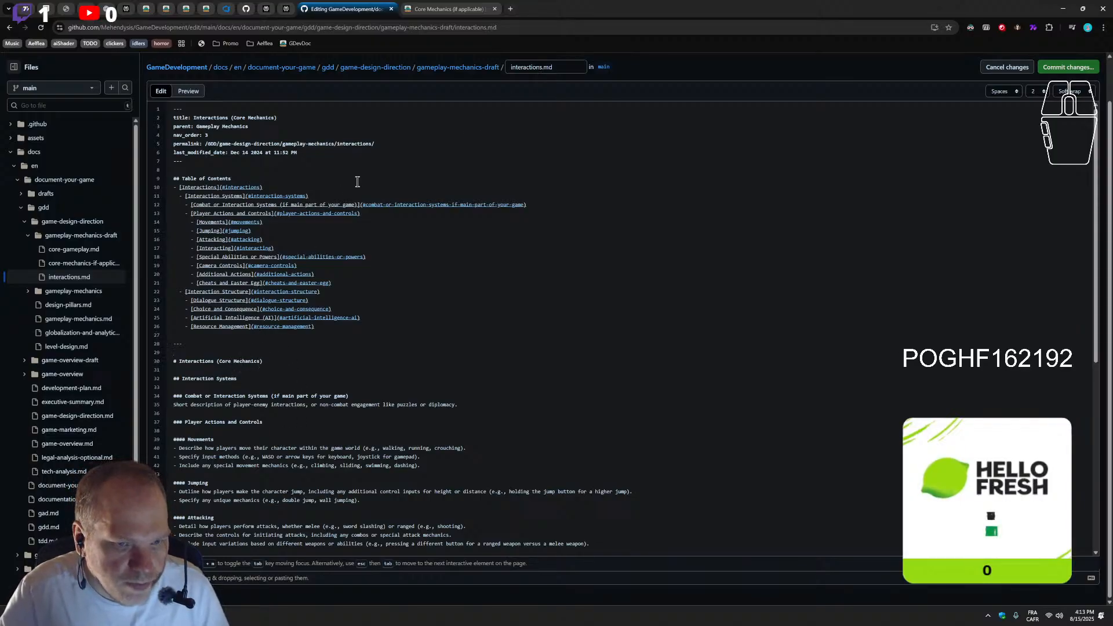
# Change the Interactions link anchor in the table of contents to #interactions-core-mechanics and commit the file directly to the main branch
pyautogui.click(258, 188)
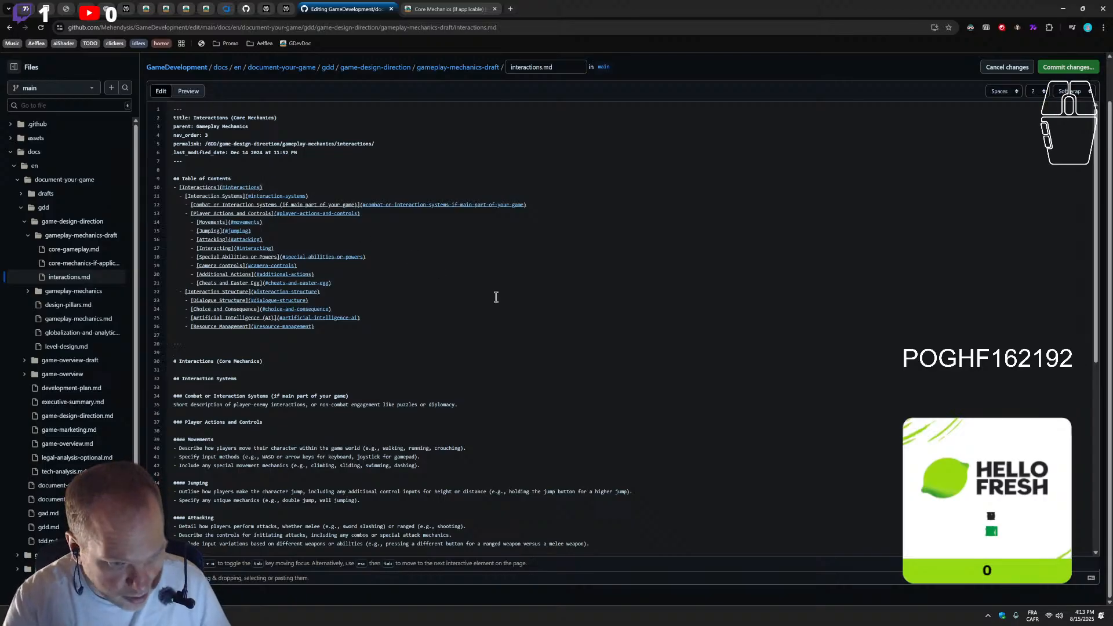
pyautogui.write('-core-mechanics')
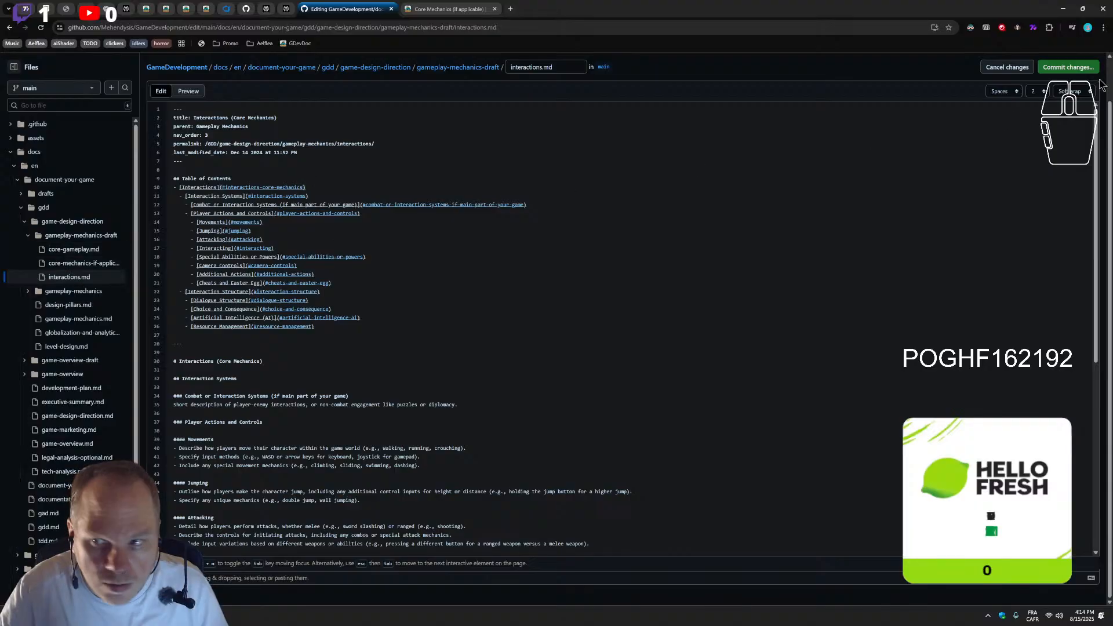
pyautogui.click(1078, 69)
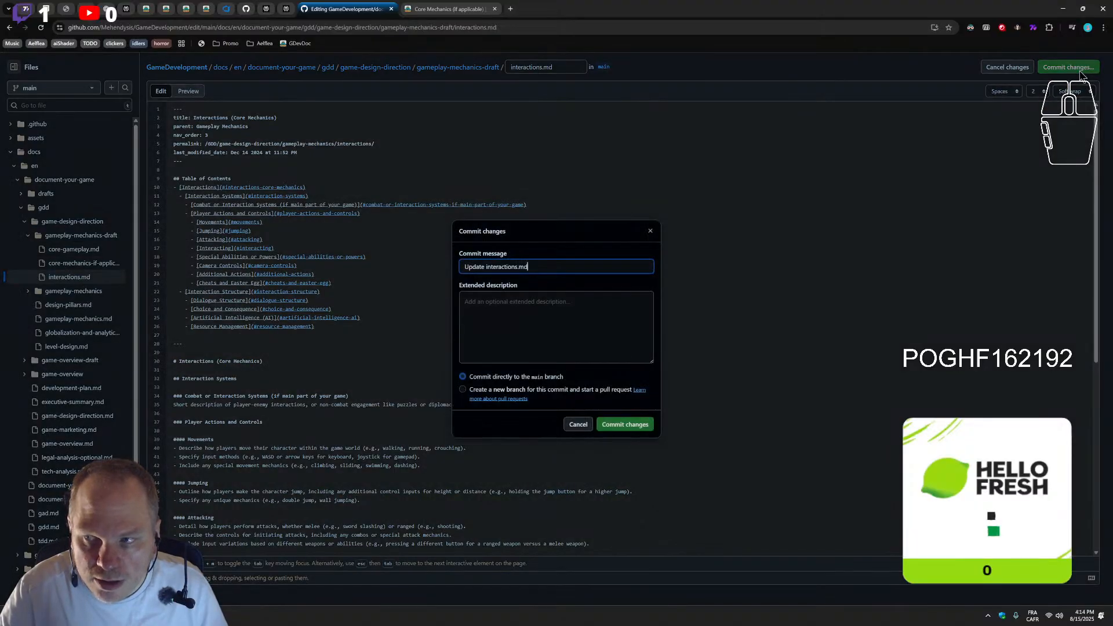
pyautogui.click(629, 424)
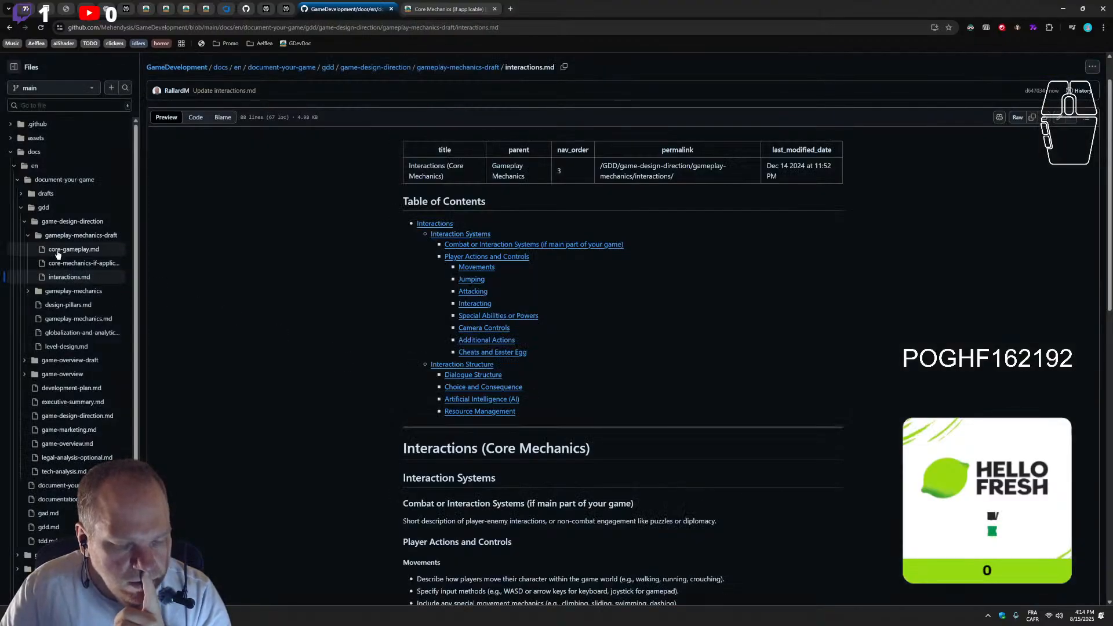
# Expand the gameplay-mechanics folder and test the Interactions link in the rendered table of contents
pyautogui.click(76, 290)
pyautogui.click(71, 278)
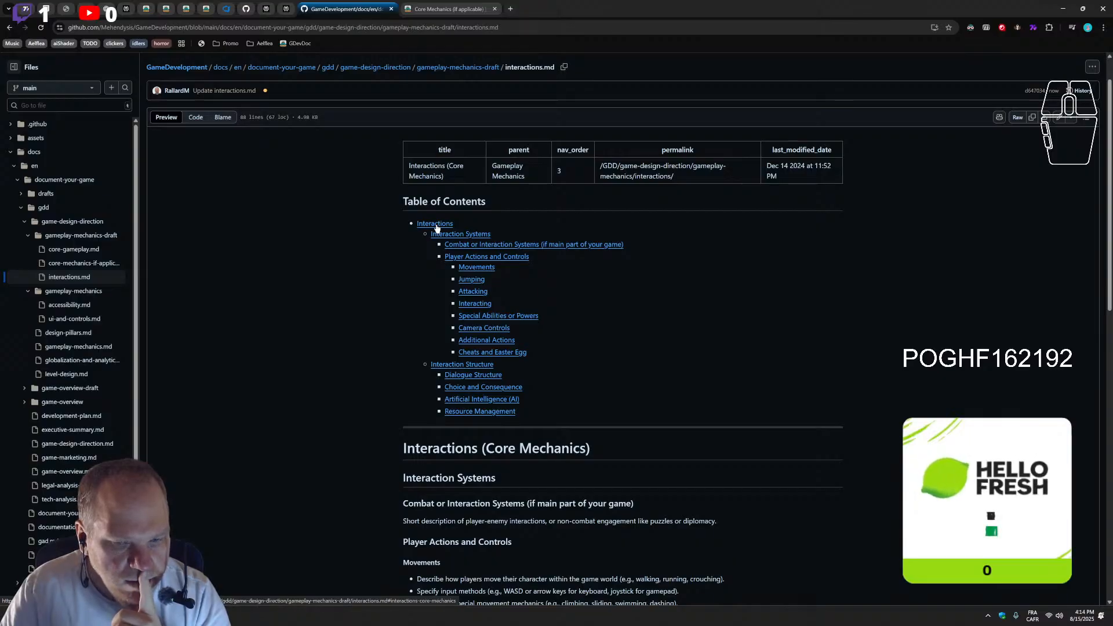
pyautogui.click(436, 225)
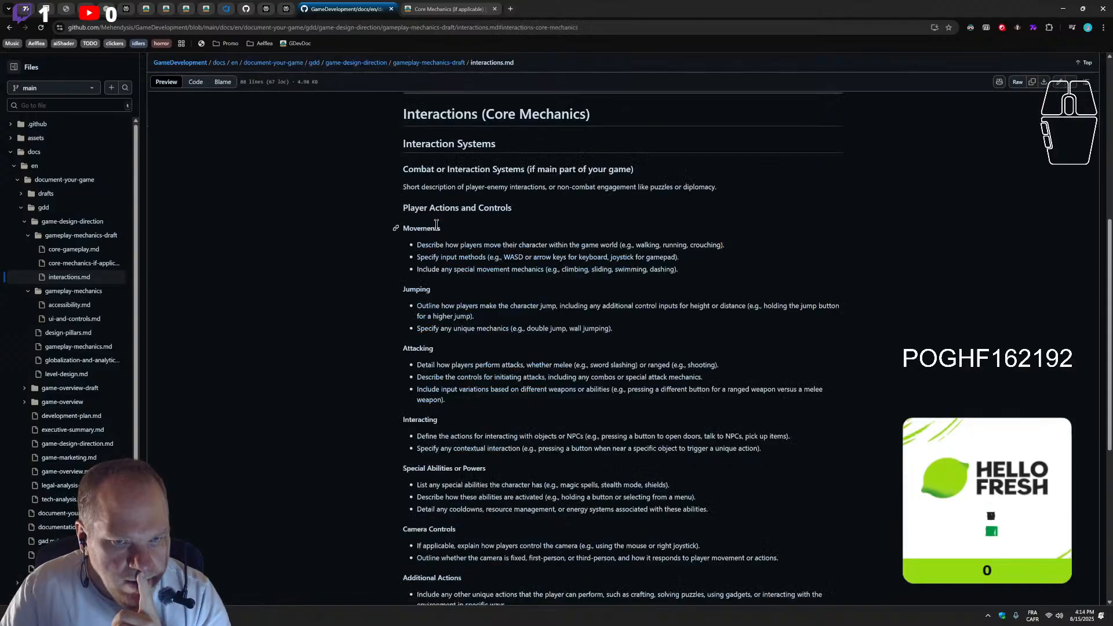
pyautogui.scroll(6, 516, 341)
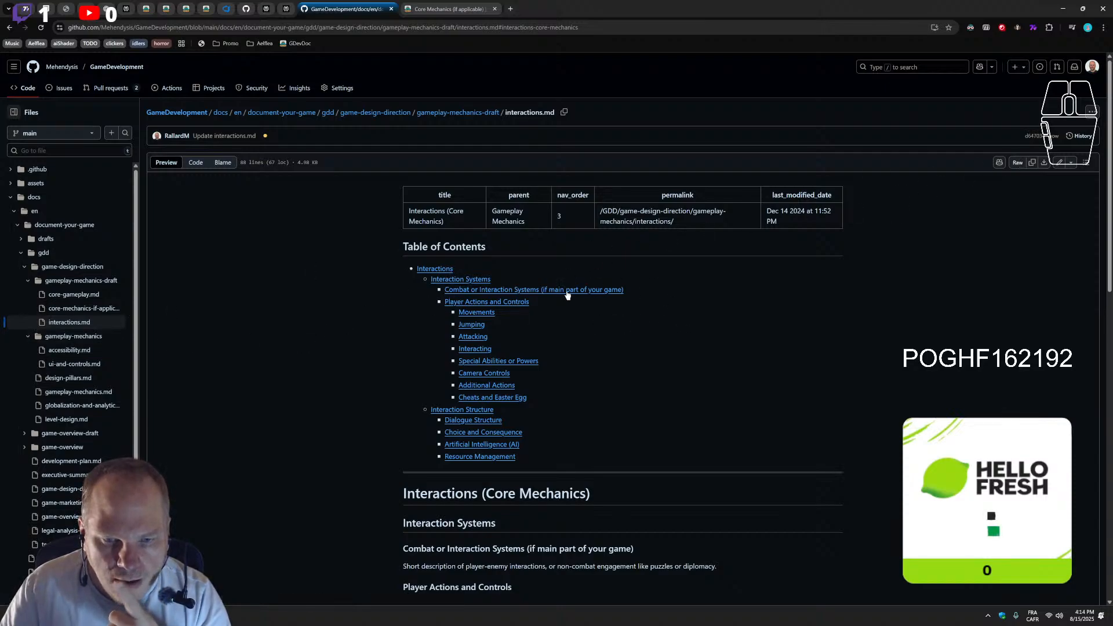
pyautogui.scroll(-4, 738, 398)
pyautogui.scroll(4, 738, 398)
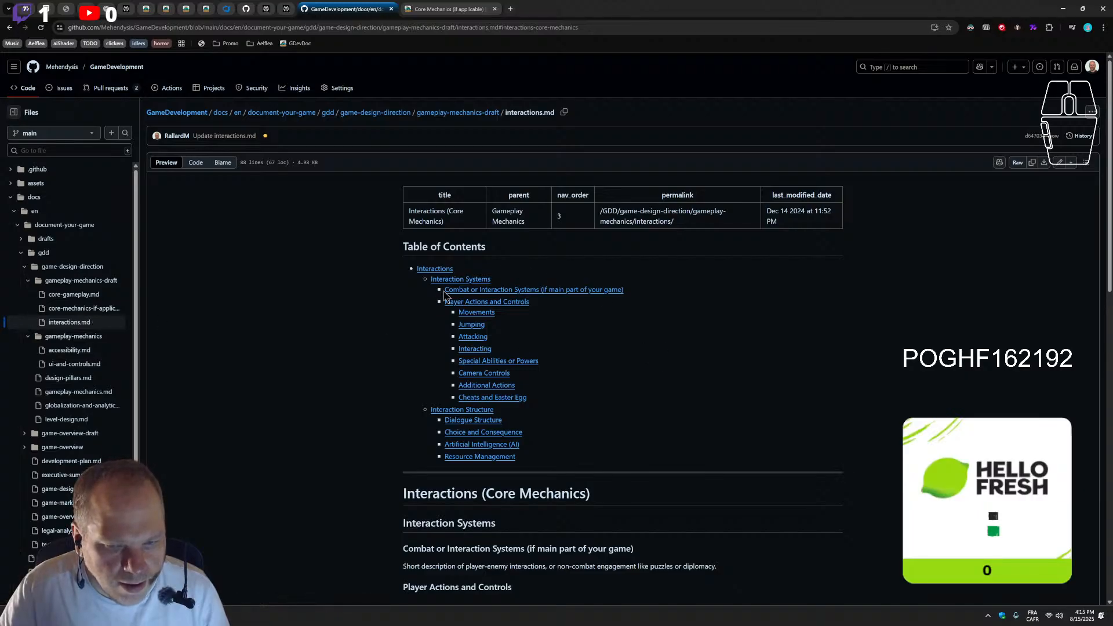
# Follow the Combat or Interaction Systems link and examine that heading and the Player Actions and Controls section
pyautogui.click(455, 290)
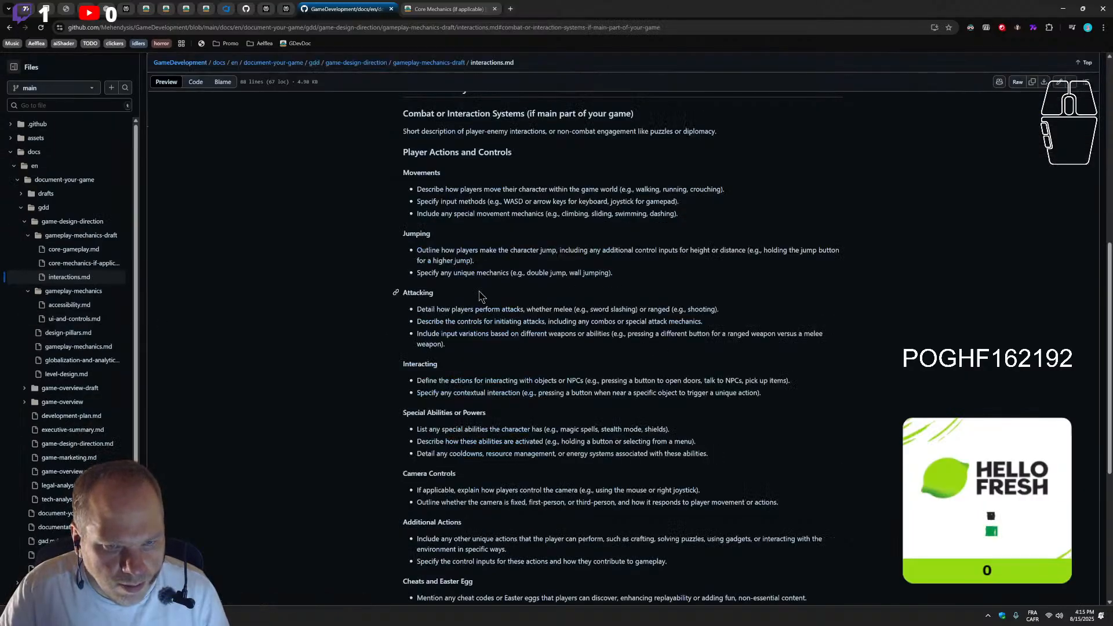
pyautogui.scroll(2, 479, 295)
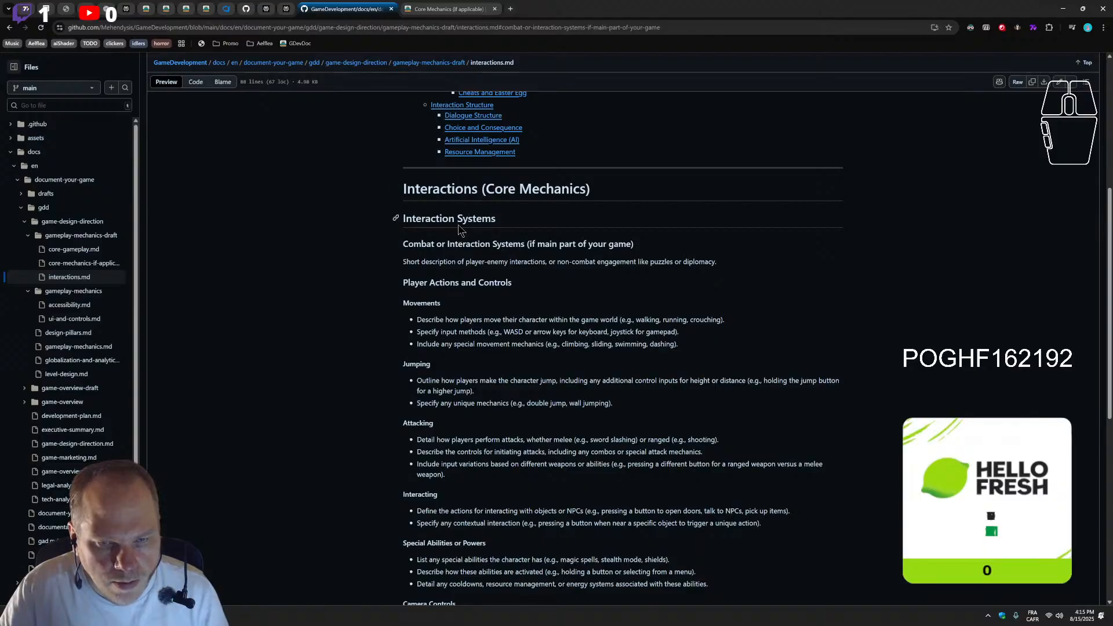
pyautogui.moveTo(545, 244); pyautogui.dragTo(654, 244)
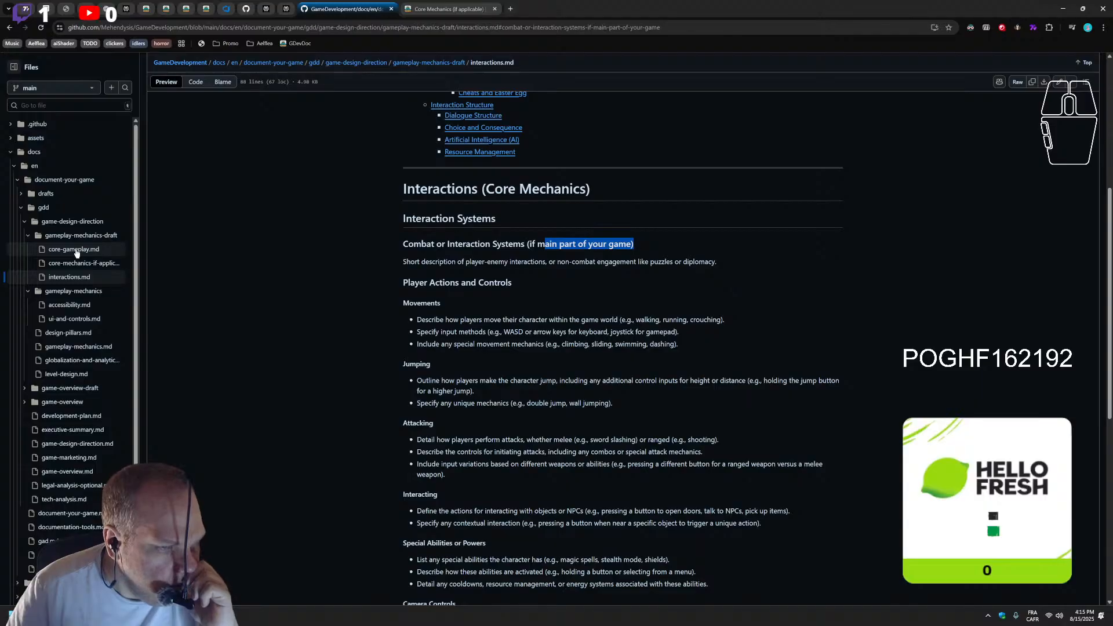
pyautogui.scroll(-1, 464, 273)
pyautogui.scroll(2, 459, 272)
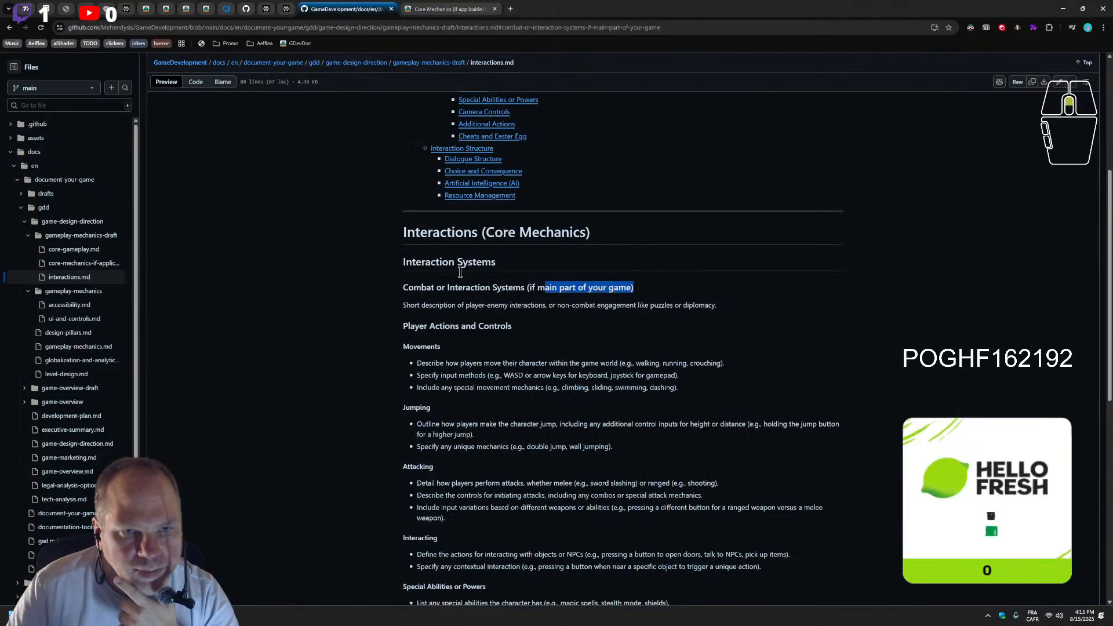
# Switch to the published documentation and examine the Core Mechanics (if applicable) page from Action Mechanics to Role-Playing Mechanics
pyautogui.click(434, 12)
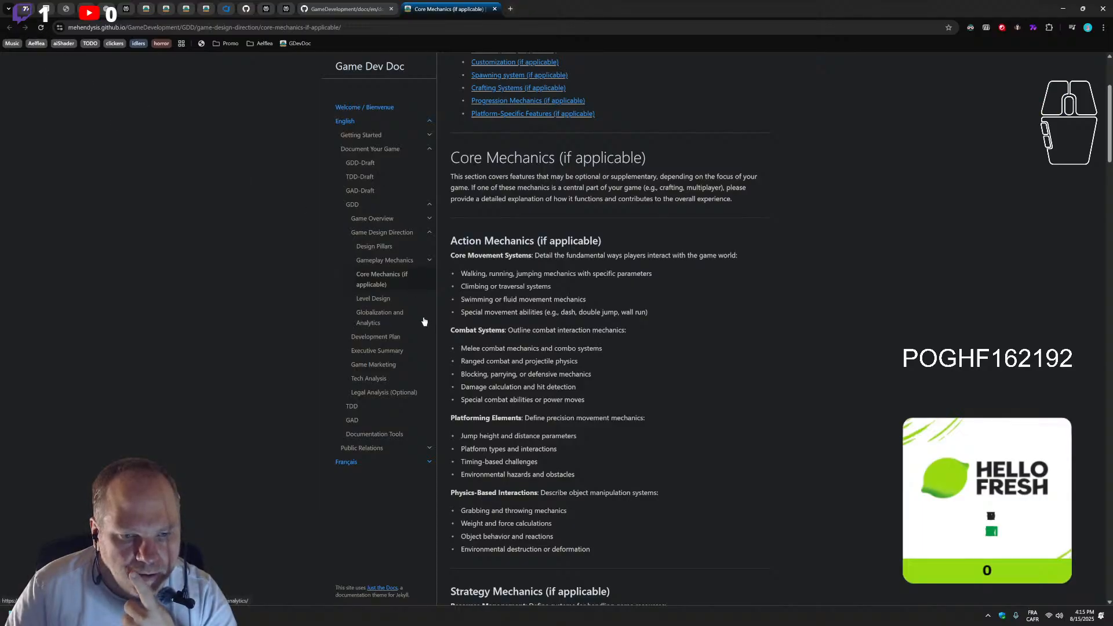
pyautogui.scroll(-13, 574, 402)
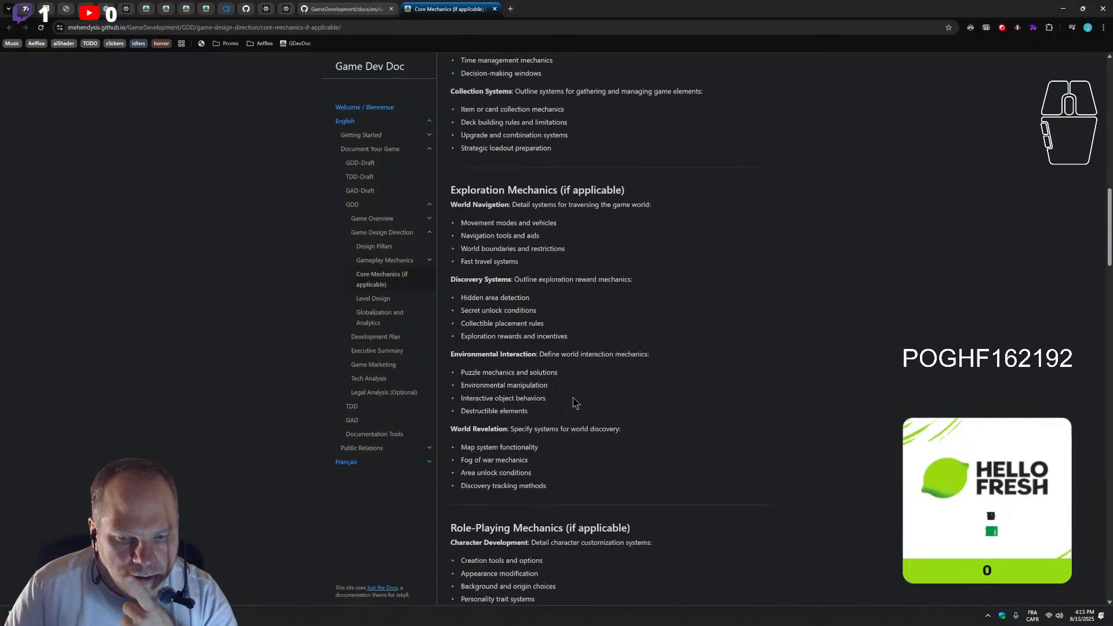
pyautogui.scroll(-3, 575, 402)
pyautogui.scroll(11, 574, 402)
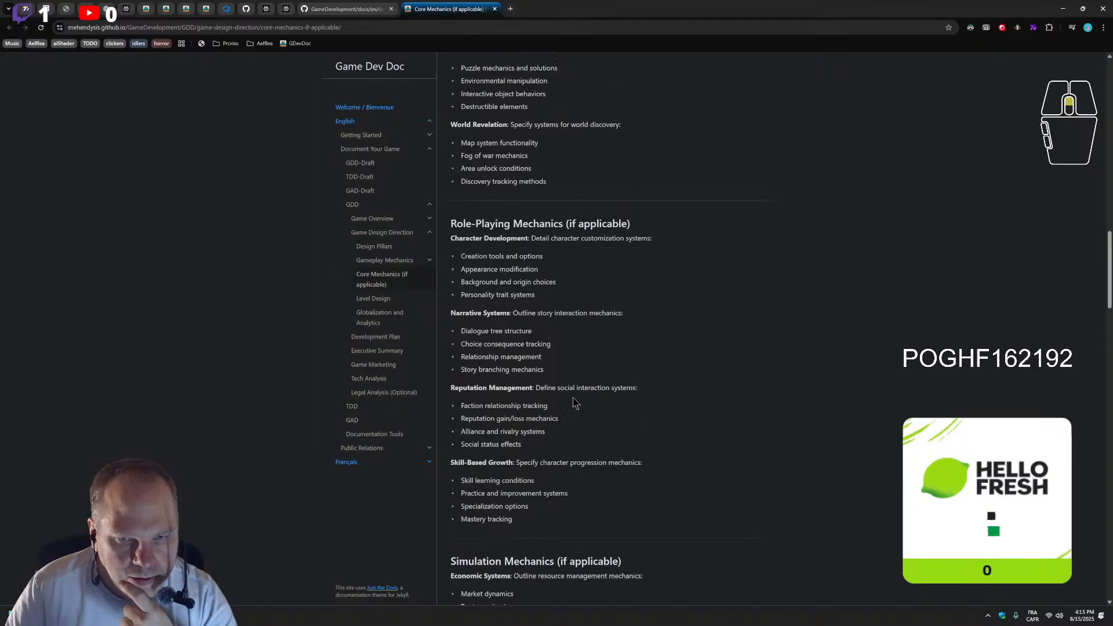
pyautogui.scroll(12, 592, 415)
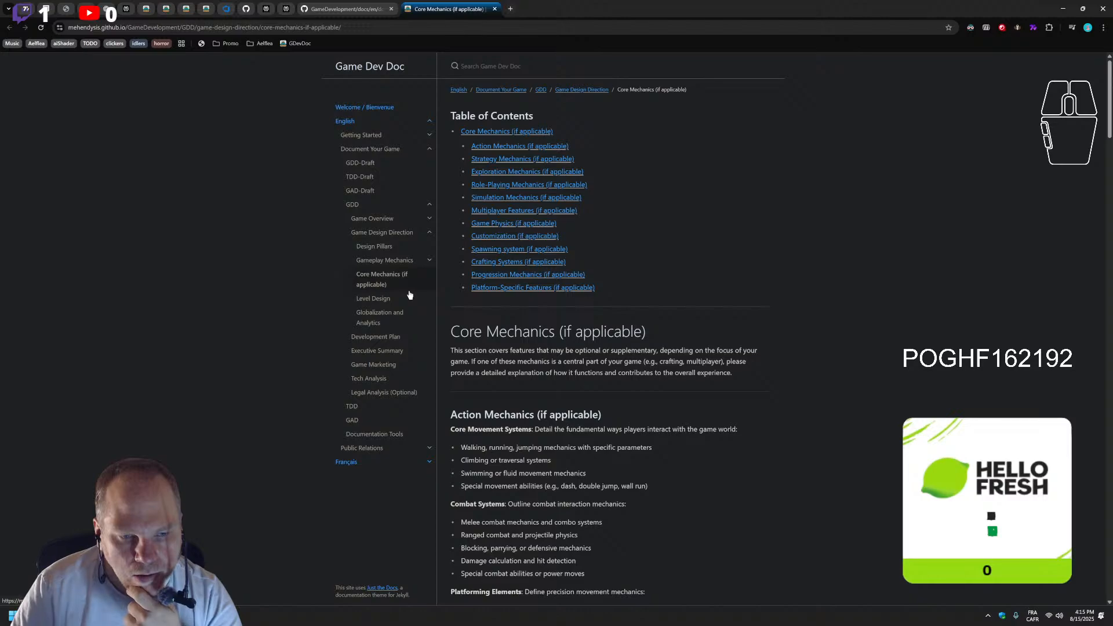
# Compare the Game Design Direction page's section links and both tables of contents with the Core Mechanics (if applicable) page
pyautogui.click(389, 235)
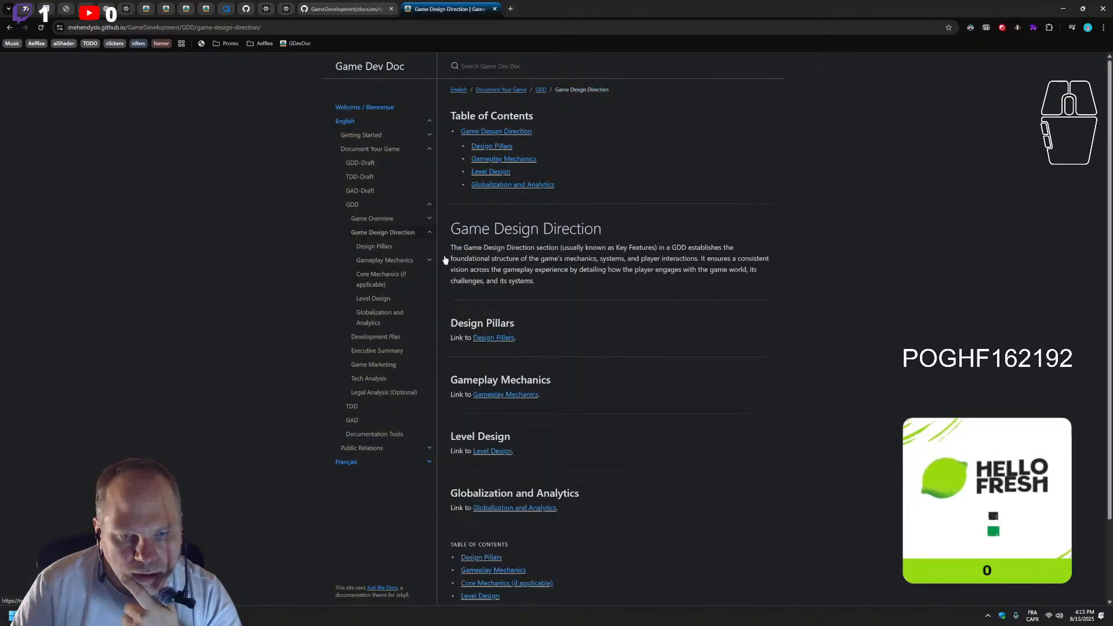
pyautogui.scroll(-2, 568, 393)
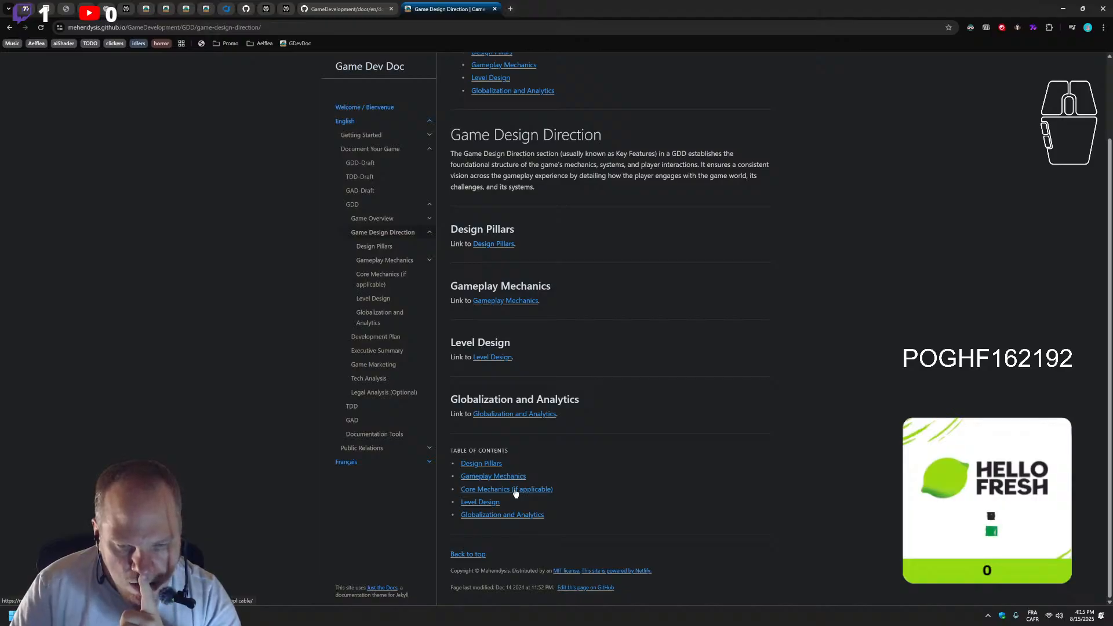
pyautogui.scroll(2, 516, 493)
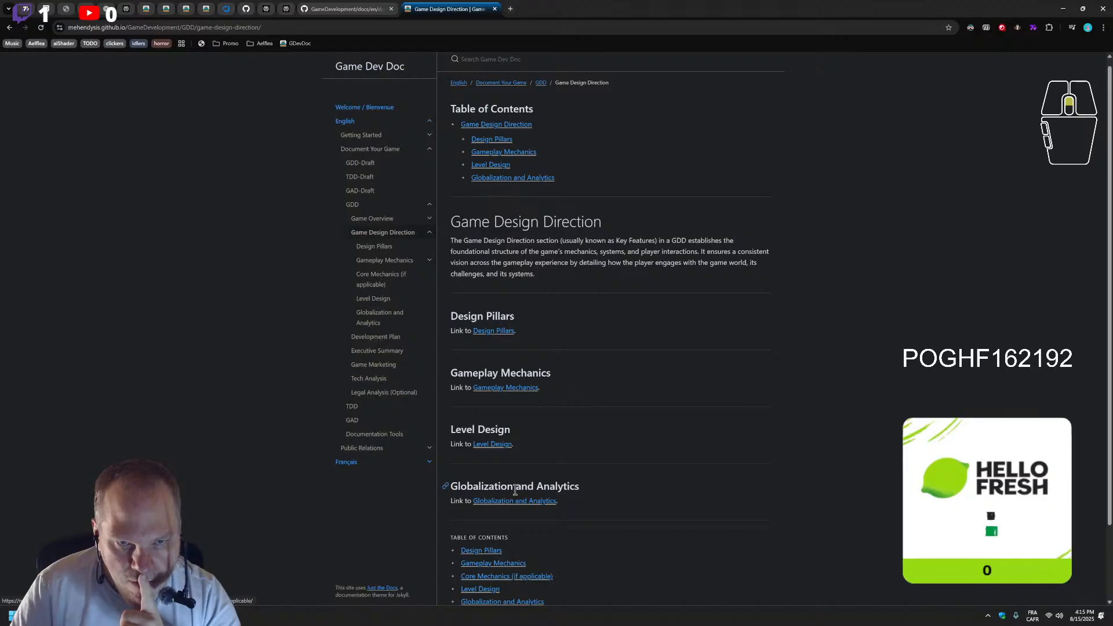
pyautogui.click(381, 283)
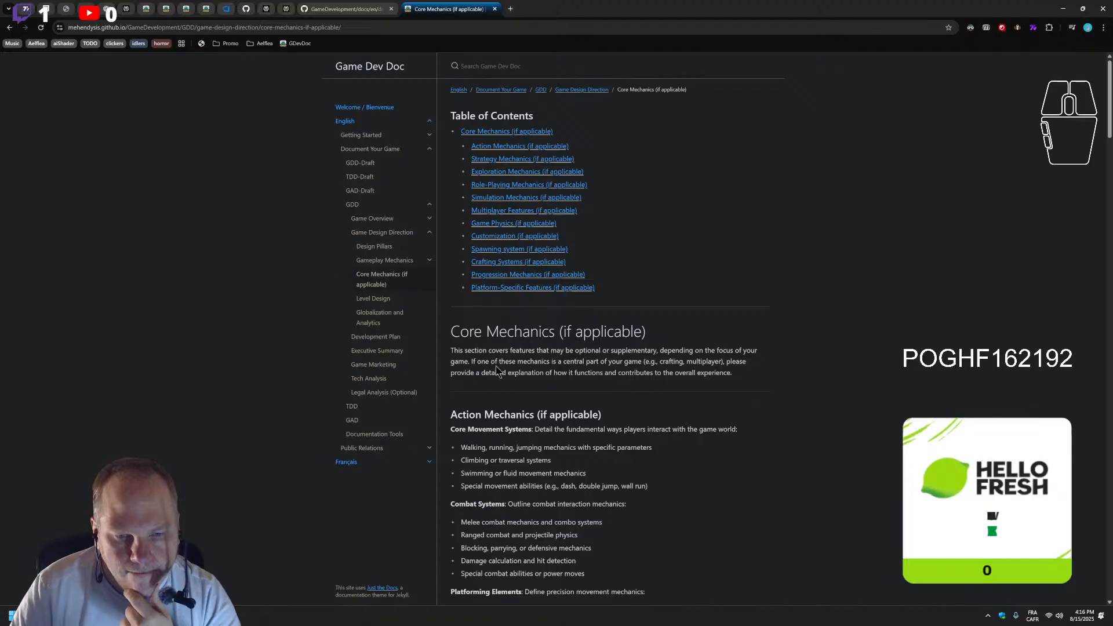
pyautogui.click(385, 237)
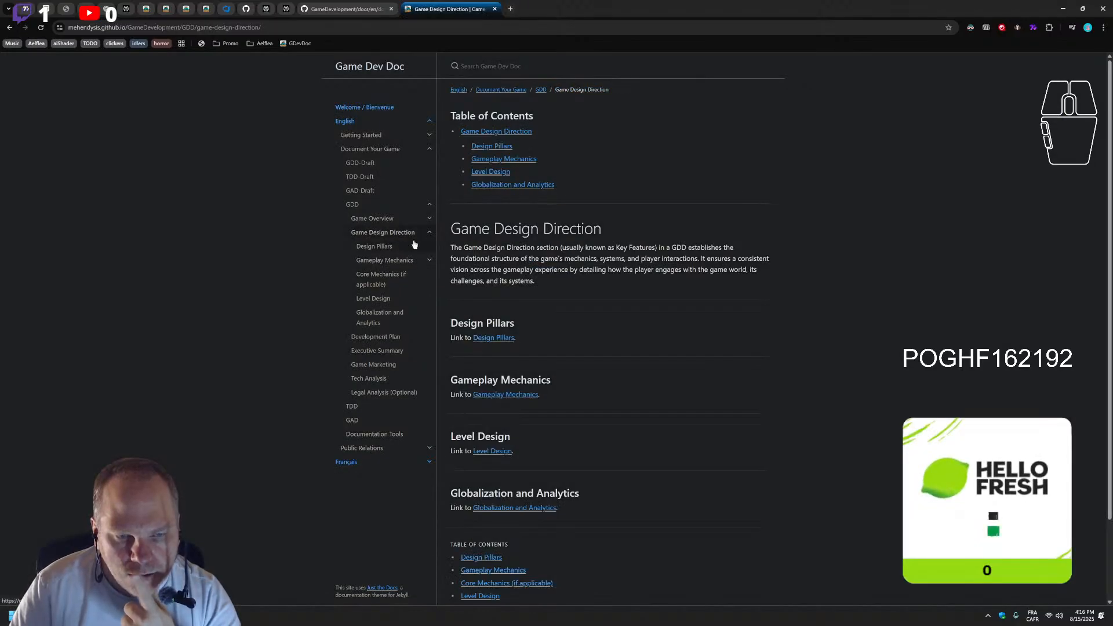
# Compare the Game Design Direction page's opening table of contents and section links with the child-page list at its end
pyautogui.scroll(-3, 693, 477)
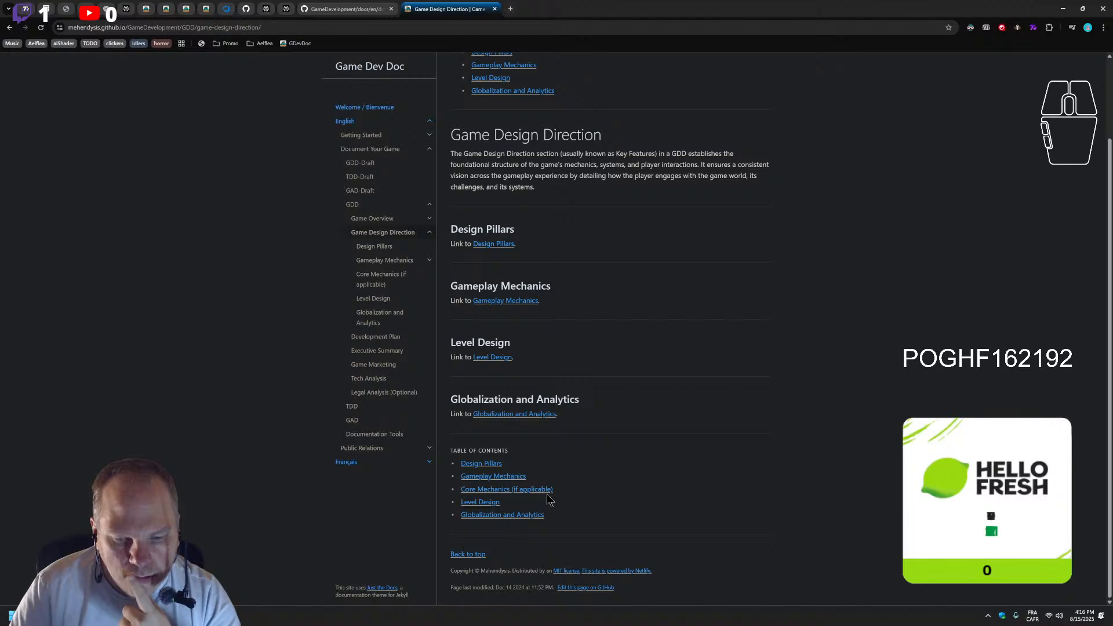
pyautogui.scroll(3, 555, 502)
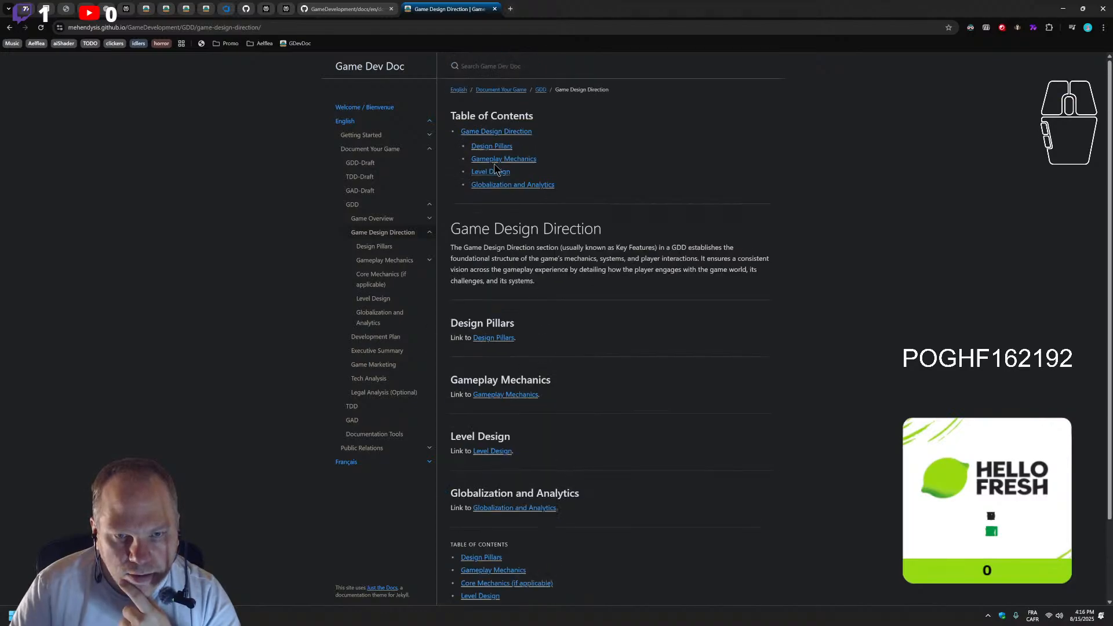
pyautogui.scroll(-3, 499, 209)
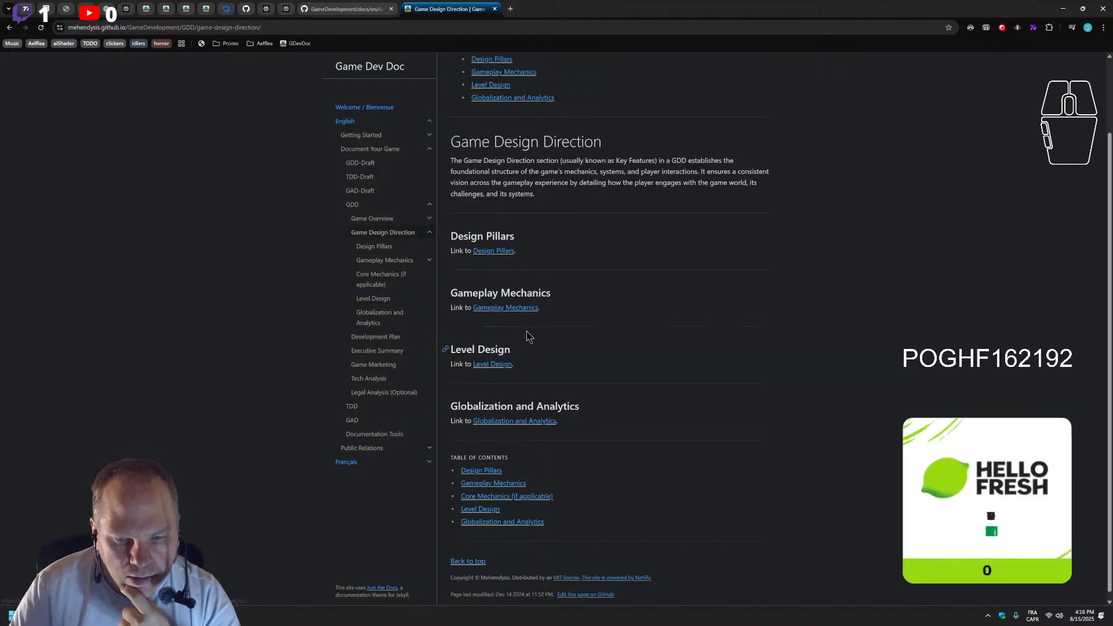
pyautogui.scroll(-1, 514, 325)
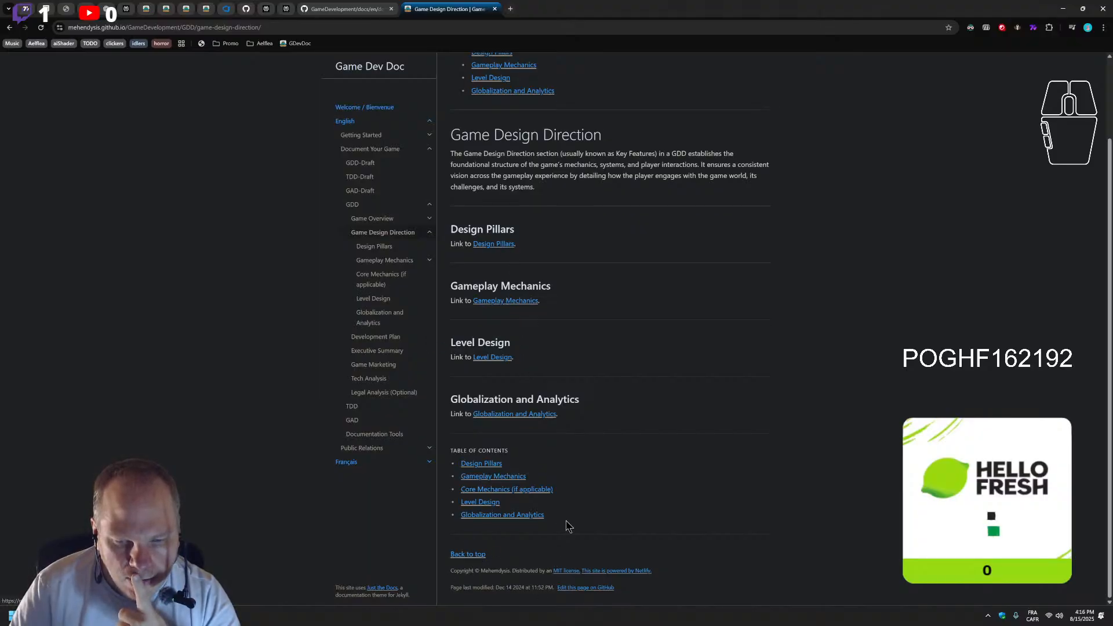
pyautogui.scroll(2, 566, 531)
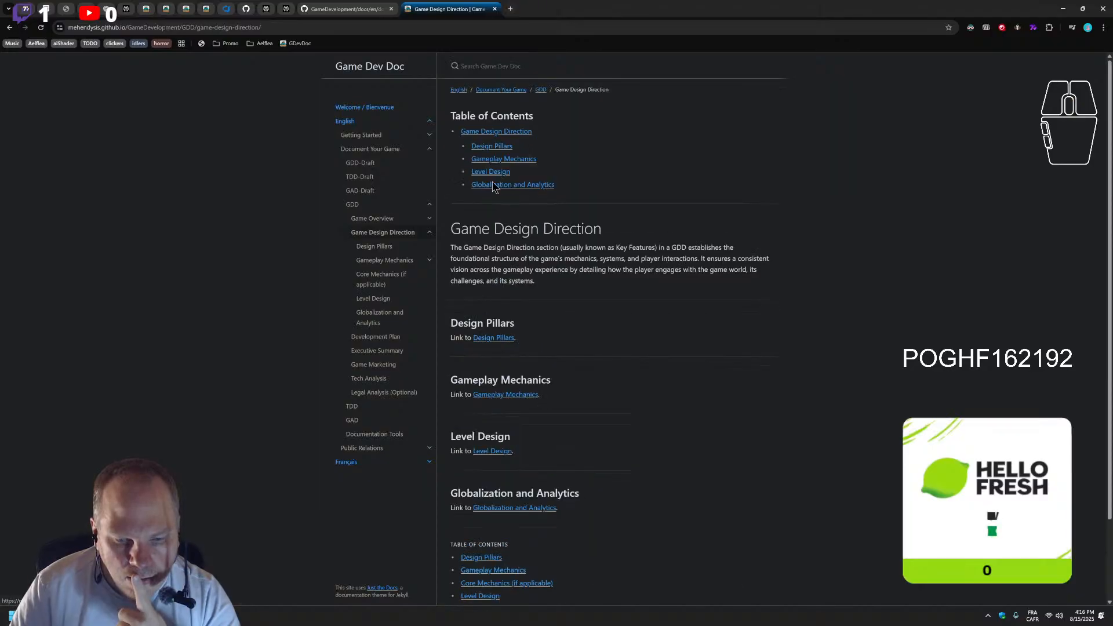
pyautogui.scroll(-2, 562, 343)
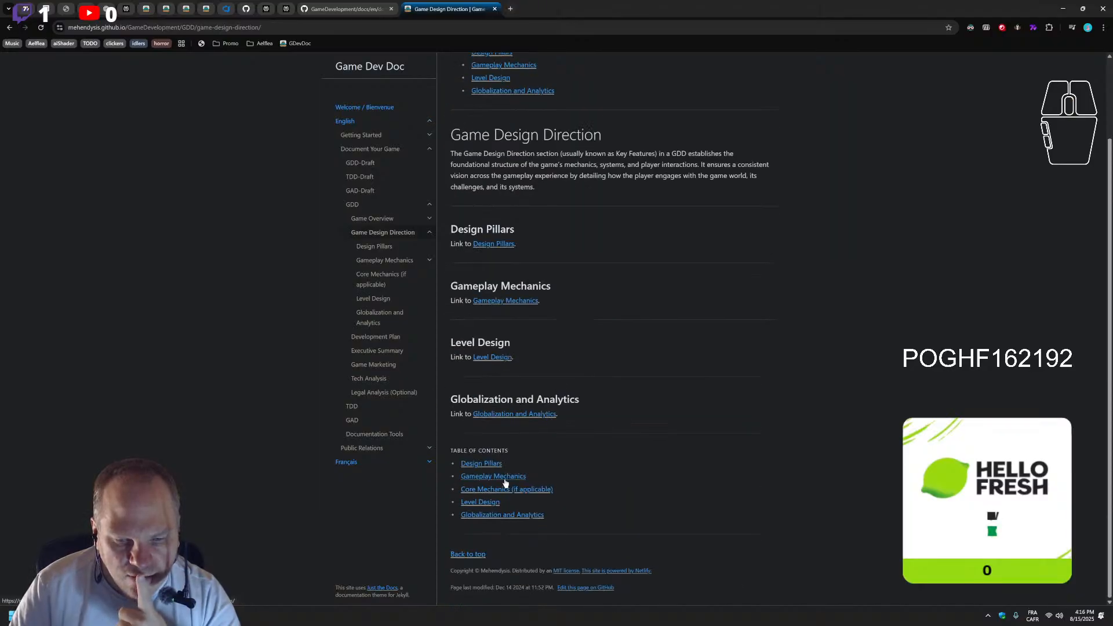
pyautogui.scroll(5, 490, 496)
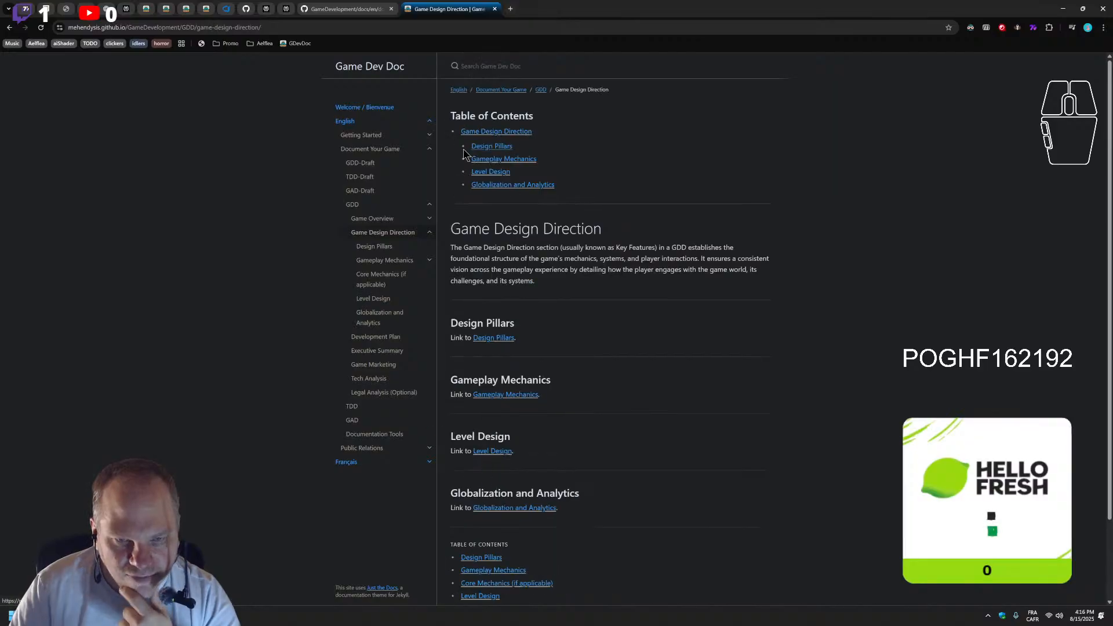
pyautogui.scroll(-5, 713, 462)
pyautogui.scroll(5, 510, 481)
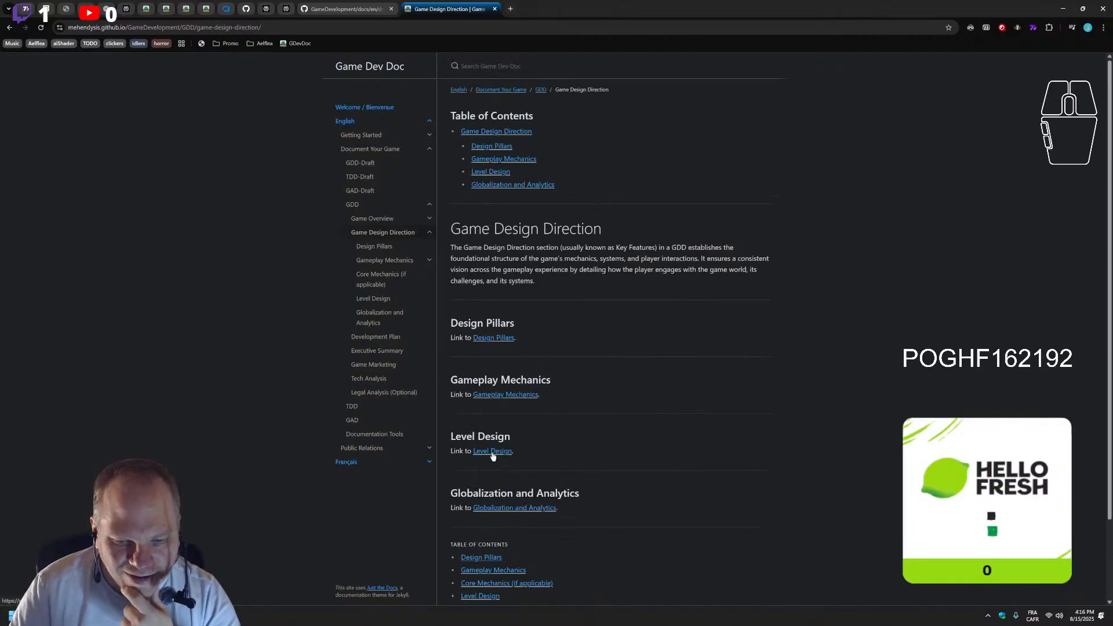
pyautogui.scroll(-5, 556, 522)
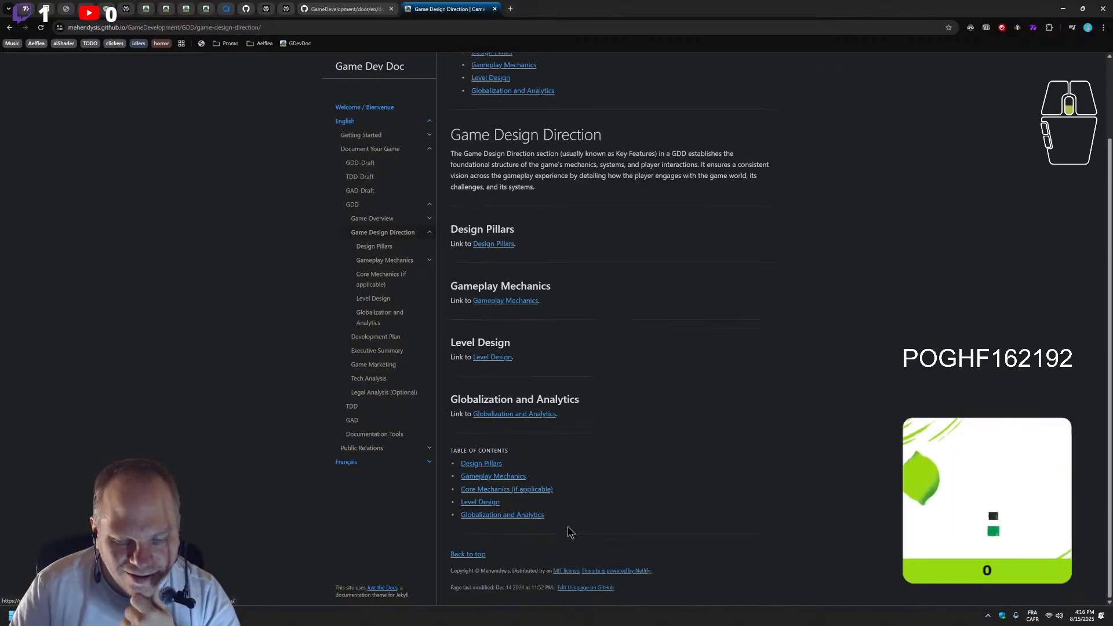
# Examine the GitHub source of game-design-direction.md in preview and edit mode, and return to the published page
pyautogui.click(580, 589)
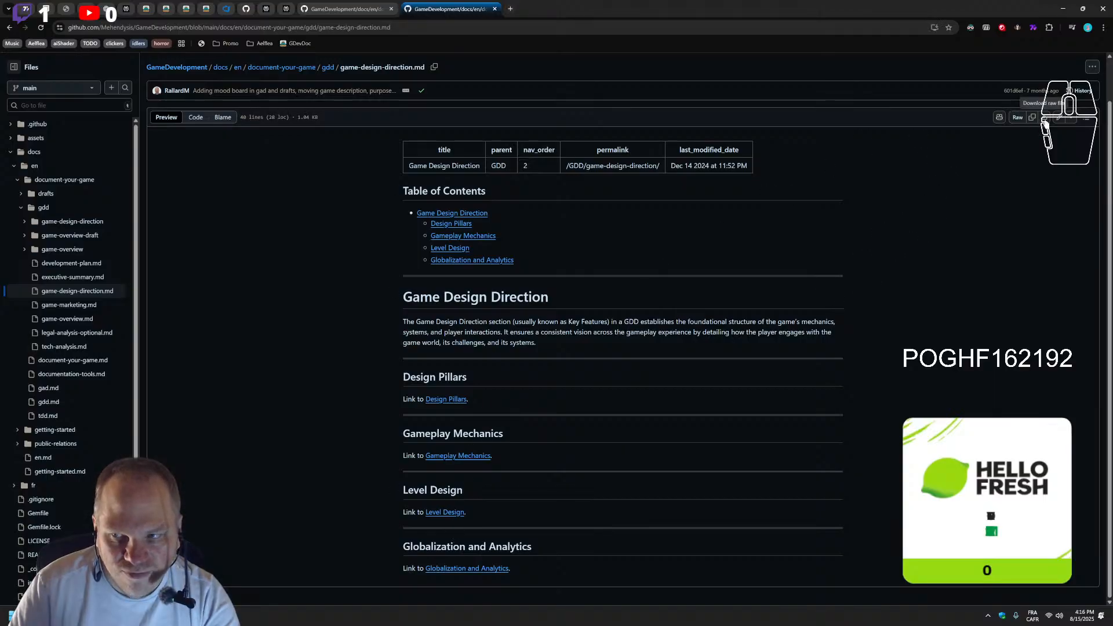
pyautogui.click(1059, 117)
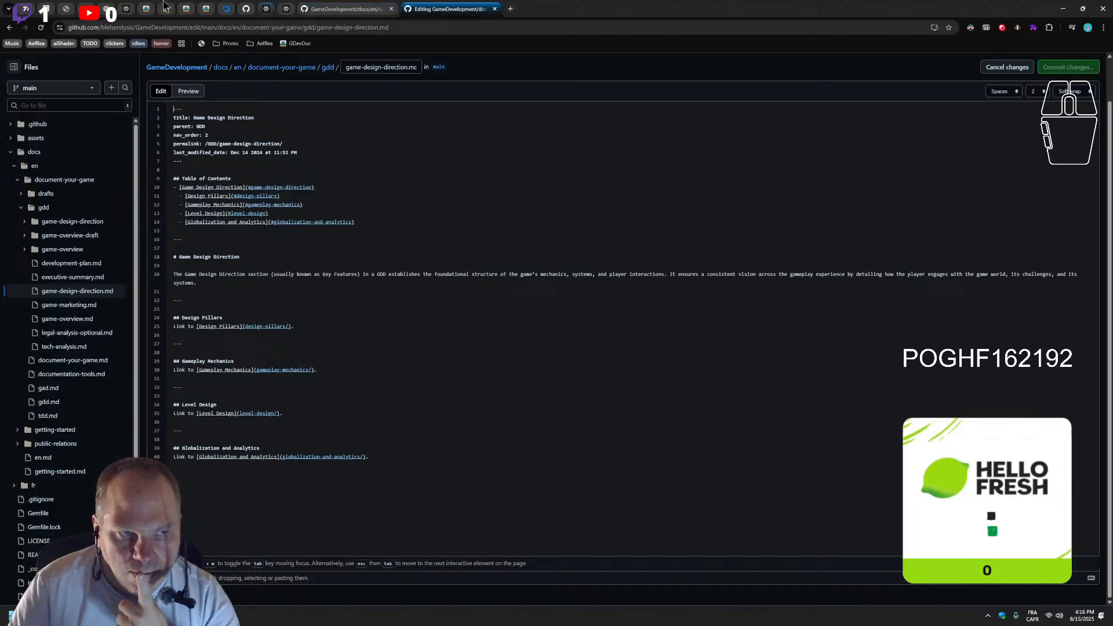
pyautogui.click(10, 28)
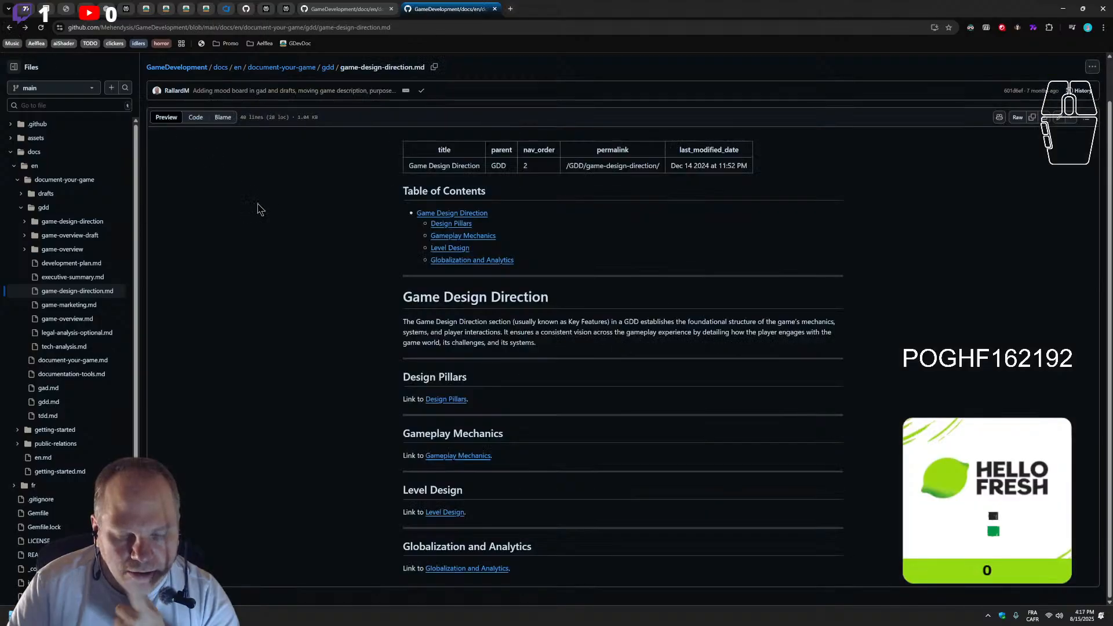
pyautogui.click(9, 28)
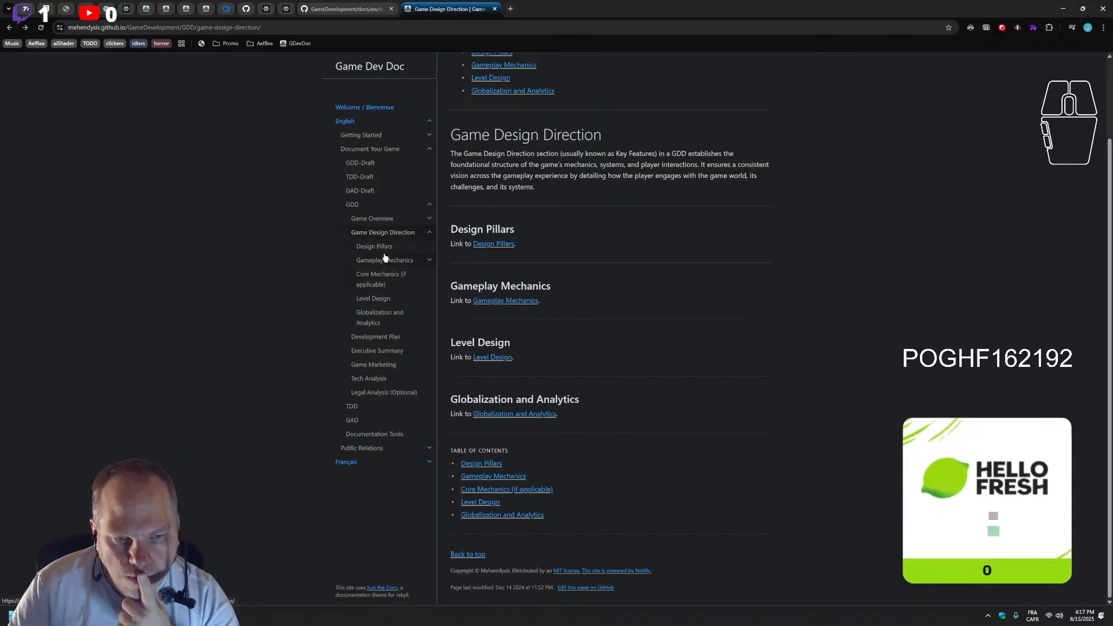
# Open the Interactions (Core Mechanics) page under Gameplay Mechanics in the Game Design Direction section
pyautogui.click(372, 219)
pyautogui.click(374, 286)
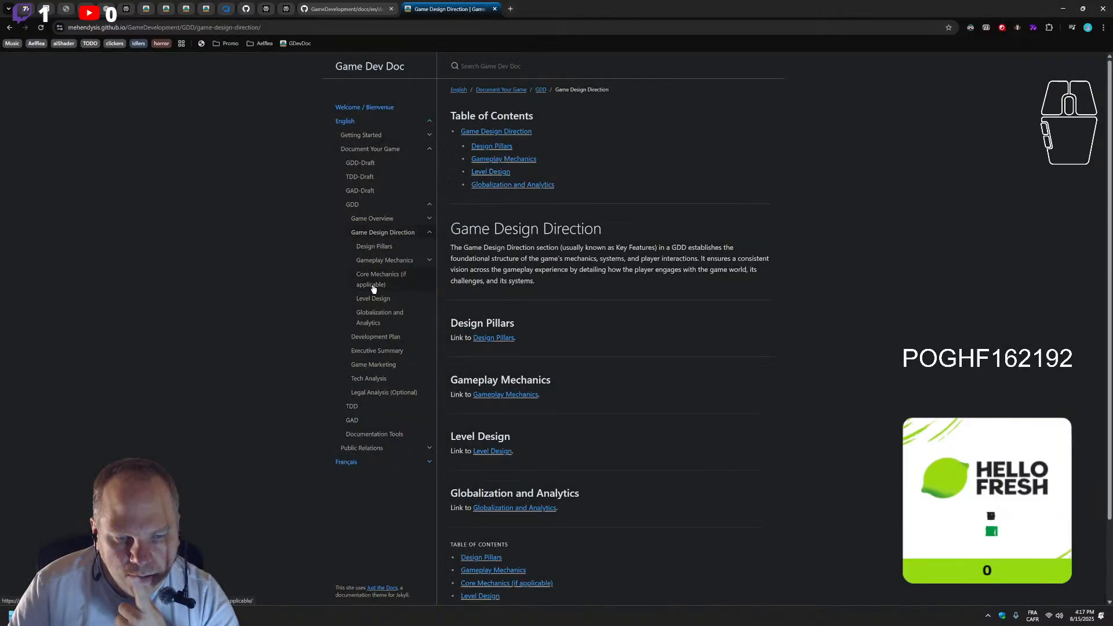
pyautogui.click(386, 261)
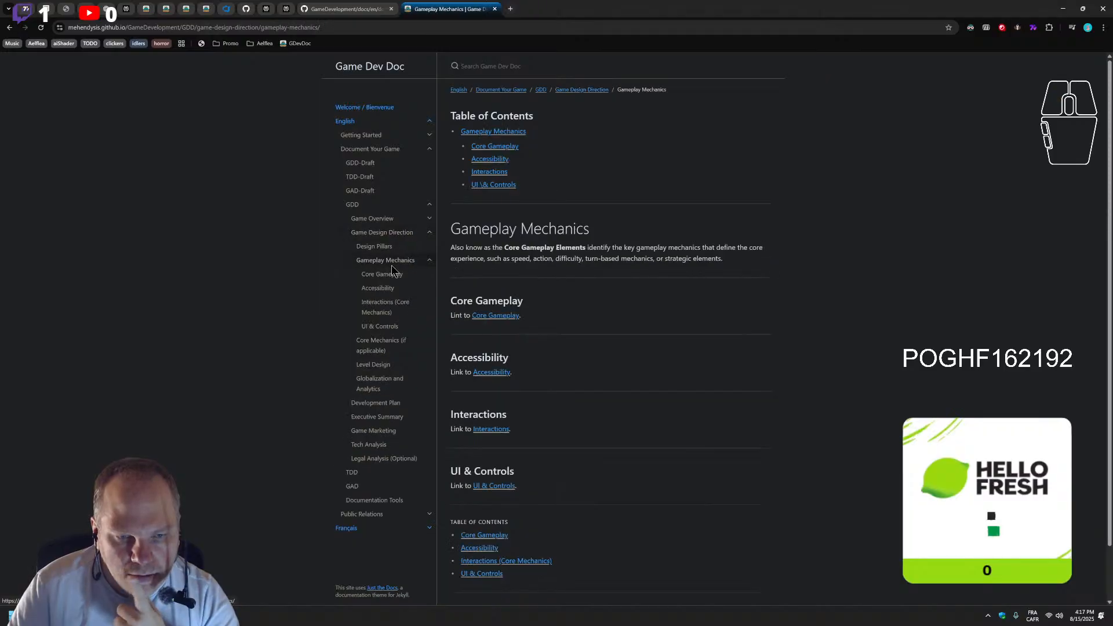
pyautogui.click(387, 305)
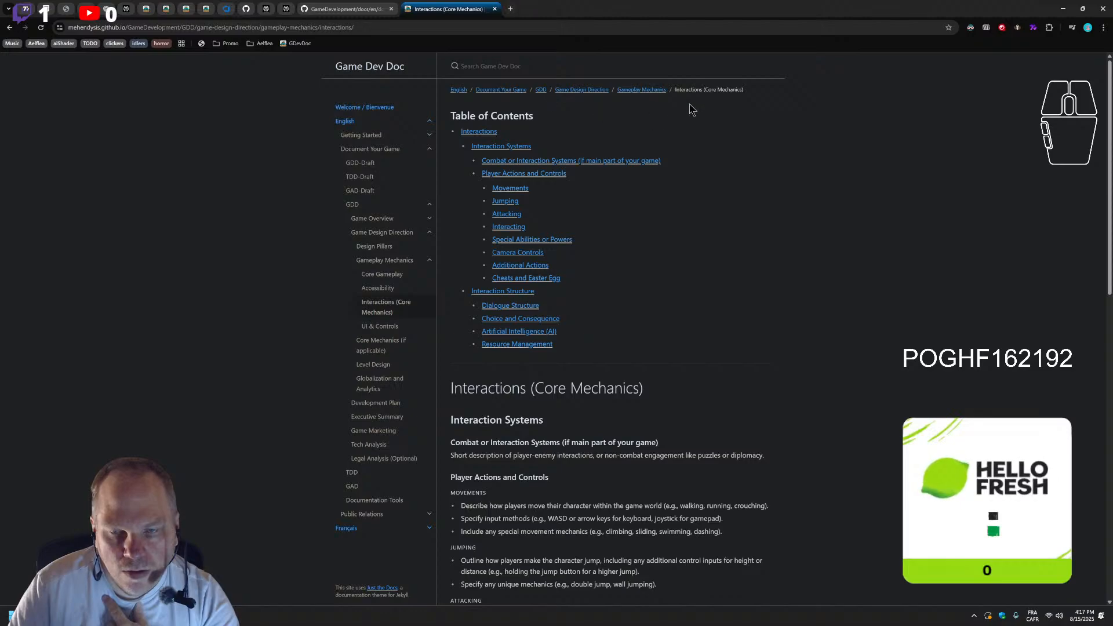
# Search the documentation for "inte" and clear the search
pyautogui.click(498, 66)
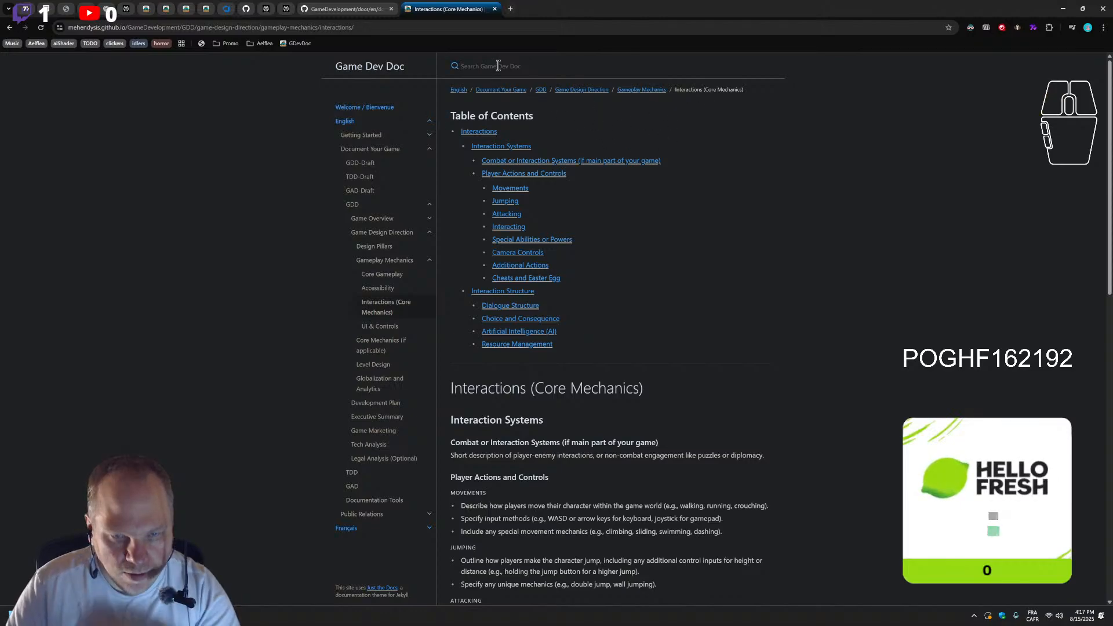
pyautogui.write('inte')
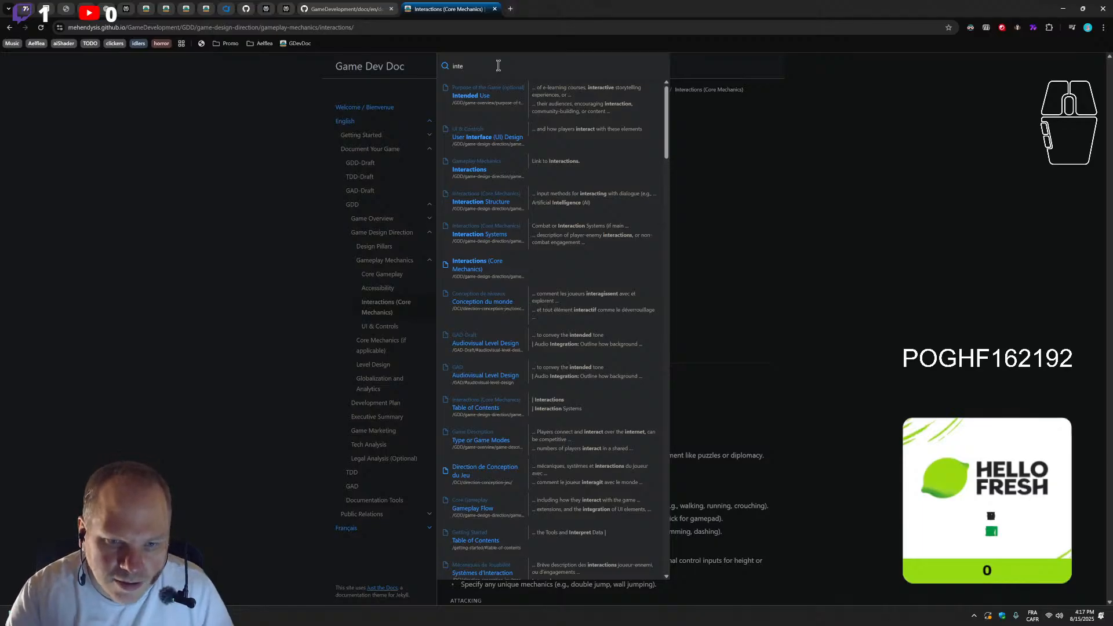
pyautogui.press('BackSpace')
pyautogui.press('BackSpace')
pyautogui.press('BackSpace')
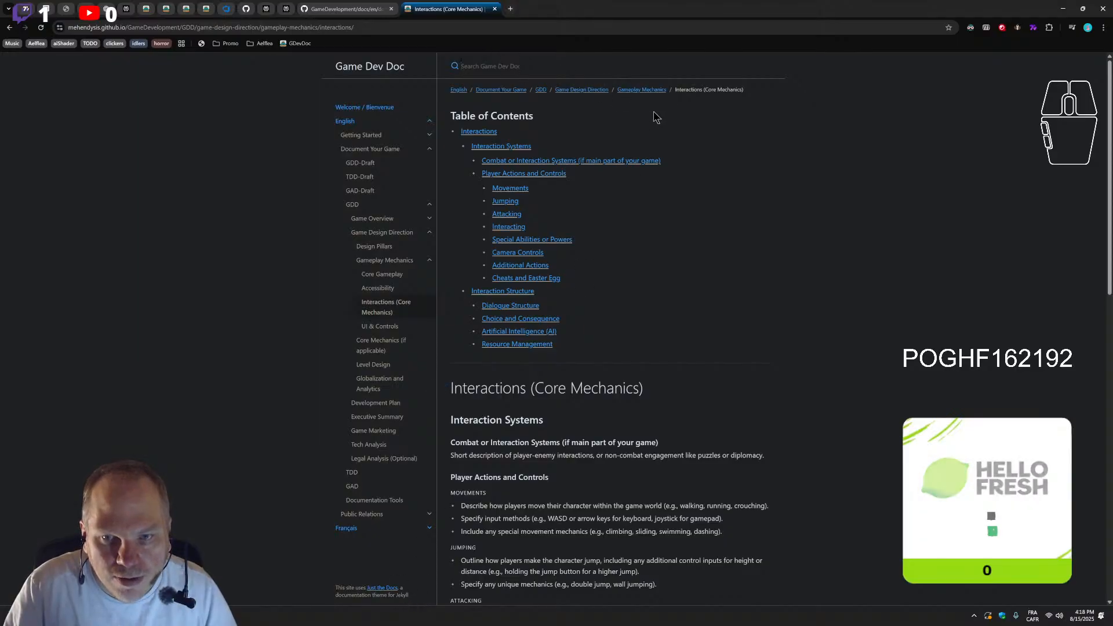
pyautogui.click(543, 68)
# Test the Combat or Interaction Systems link and examine the Player Actions and Controls section of the Interactions (Core Mechanics) page
pyautogui.scroll(-2, 632, 469)
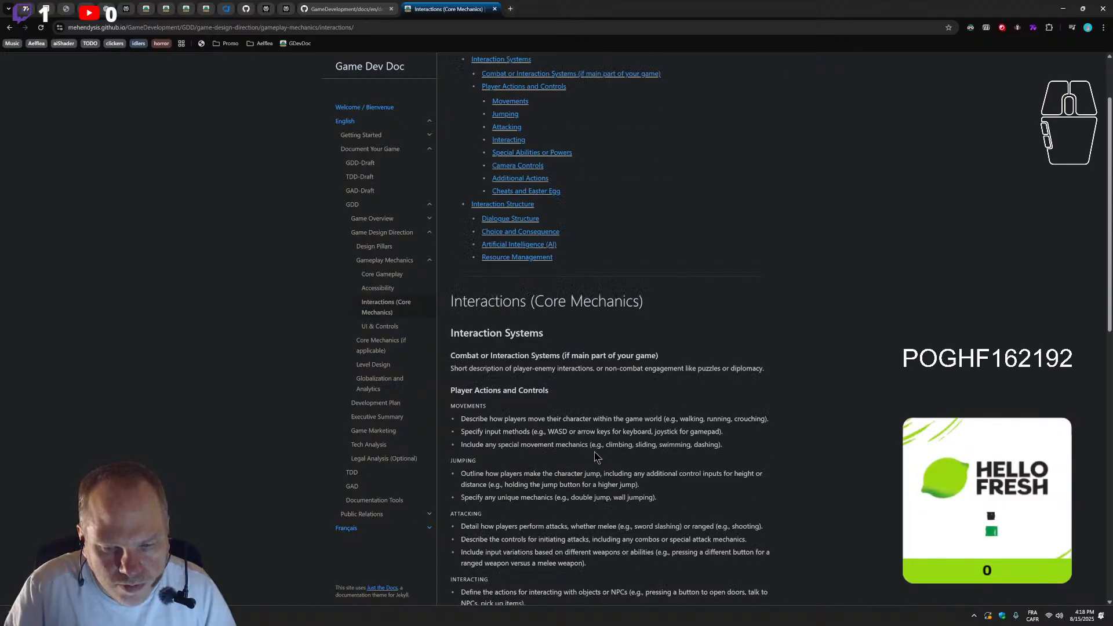
pyautogui.scroll(-2, 597, 457)
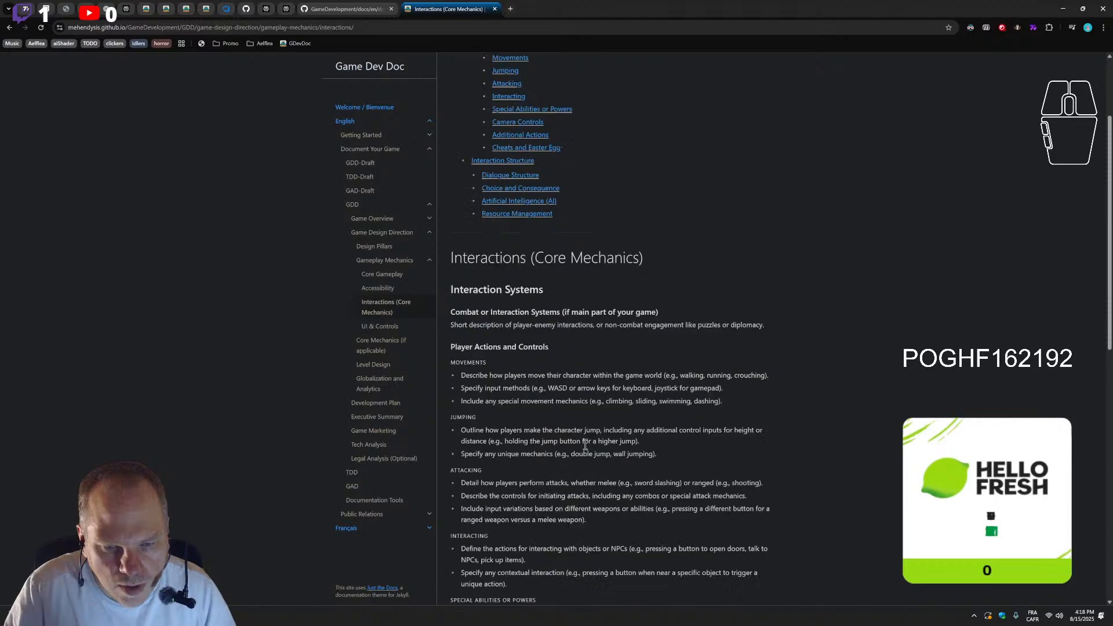
pyautogui.scroll(3, 583, 442)
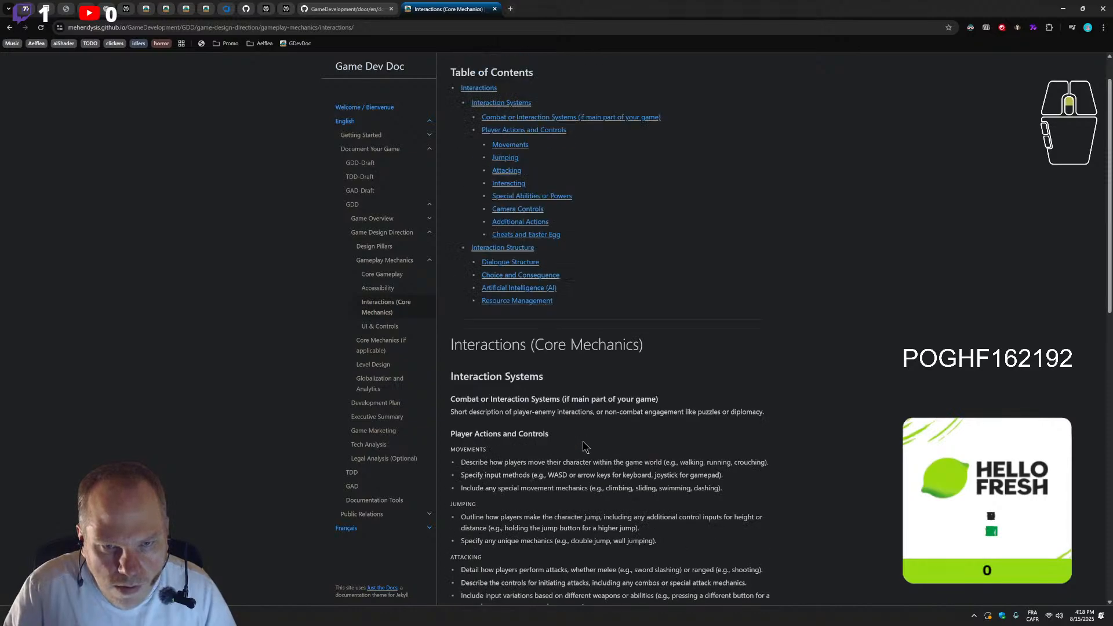
pyautogui.click(529, 118)
pyautogui.scroll(4, 536, 290)
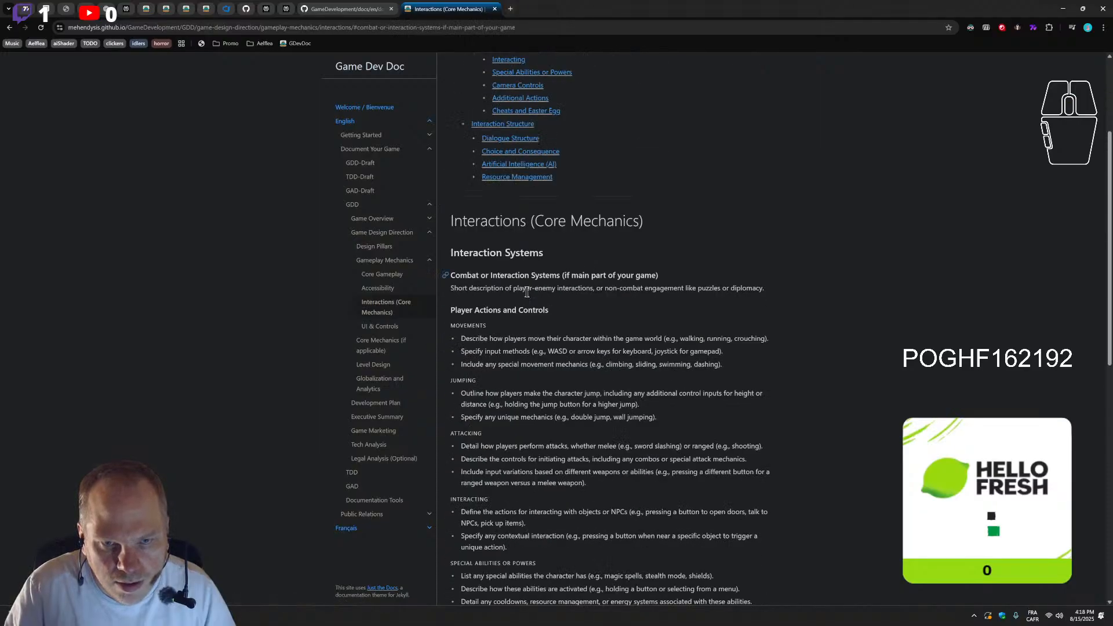
pyautogui.scroll(-12, 680, 516)
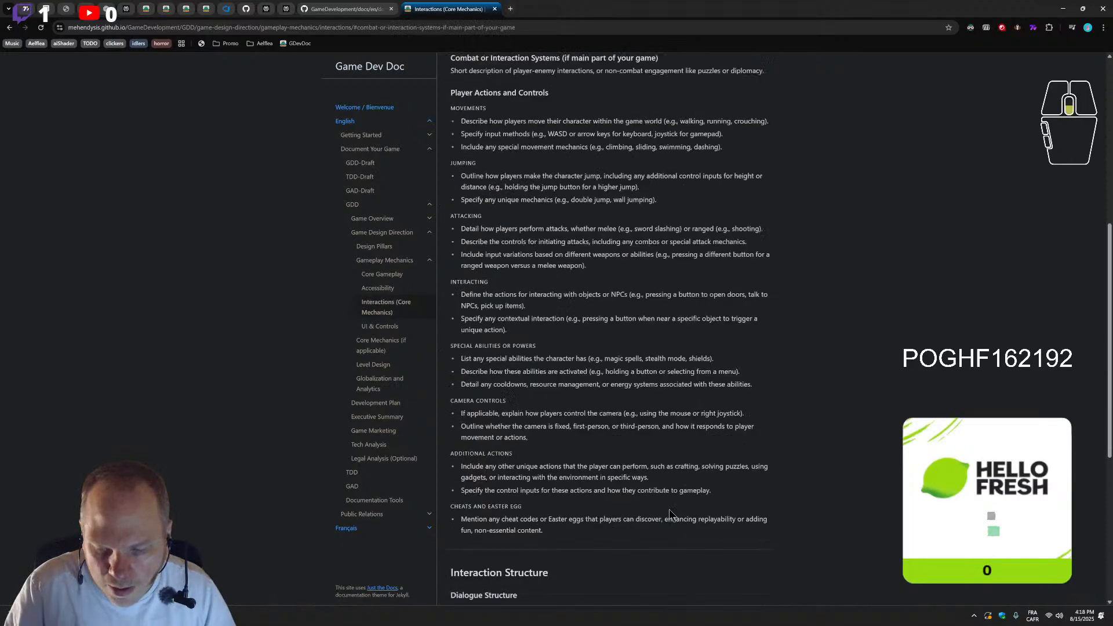
# Open interactions.md for editing on GitHub and extend the first table of contents entry to "Interactions (Core Mechanics)"
pyautogui.click(578, 589)
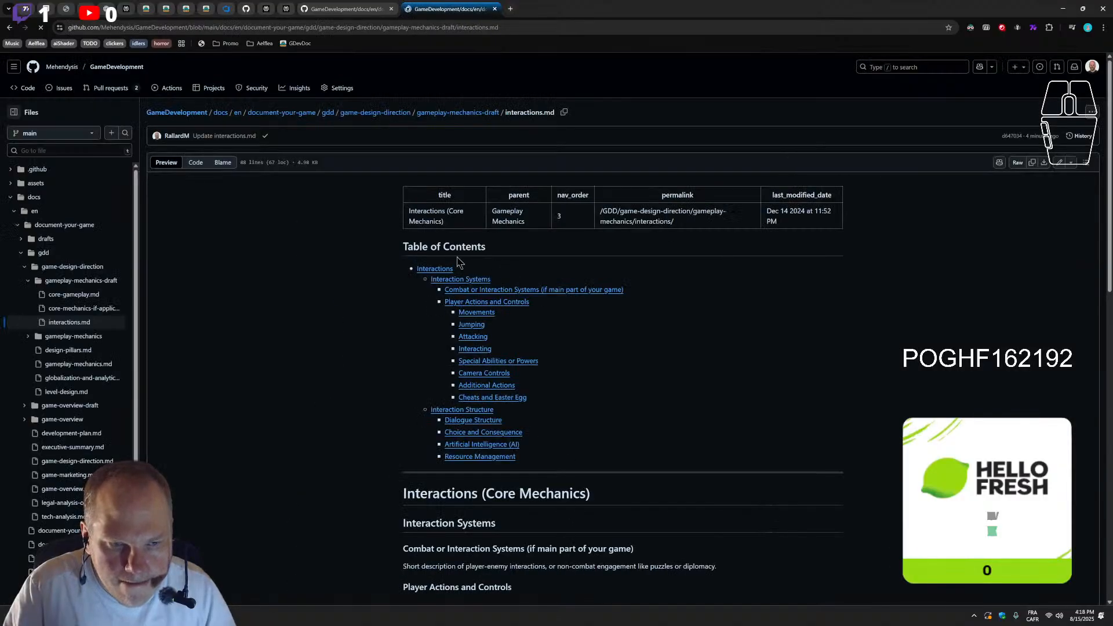
pyautogui.click(1059, 162)
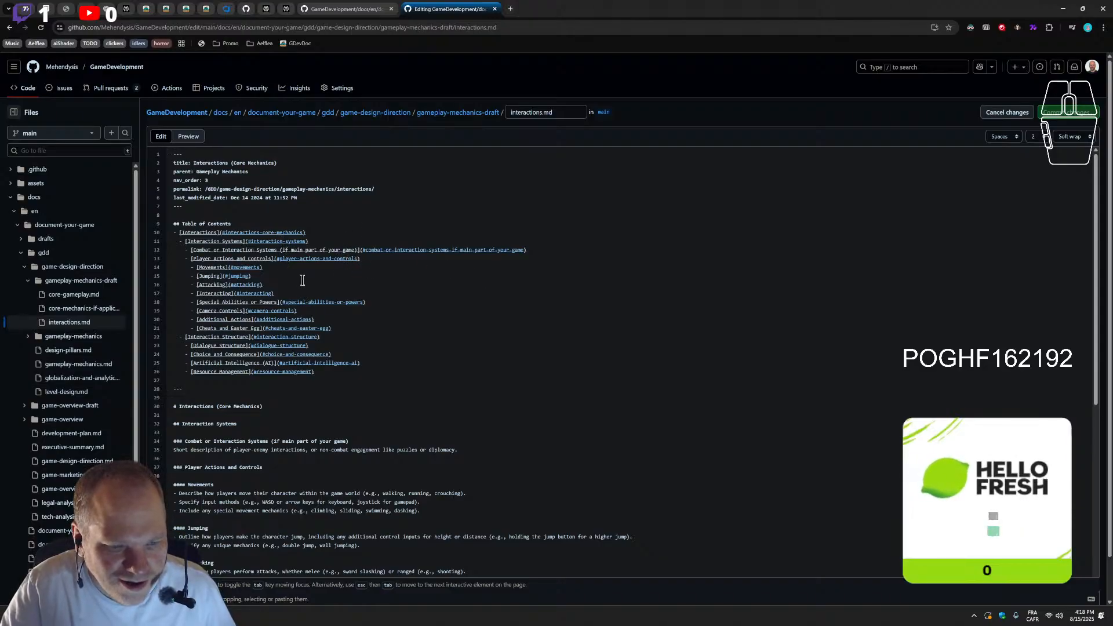
pyautogui.click(217, 225)
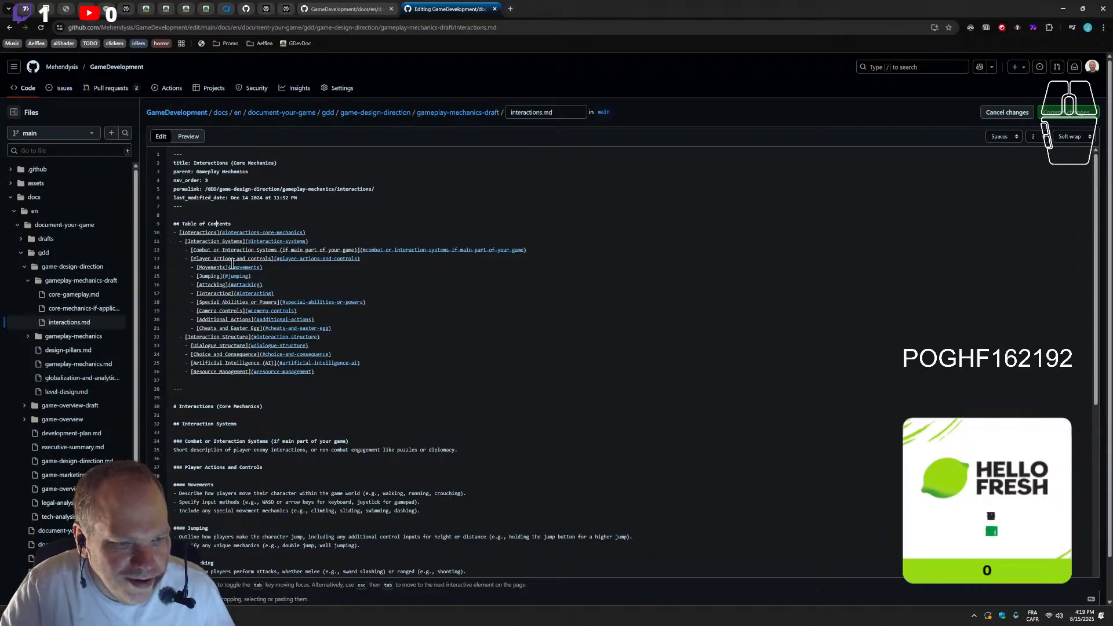
pyautogui.click(217, 234)
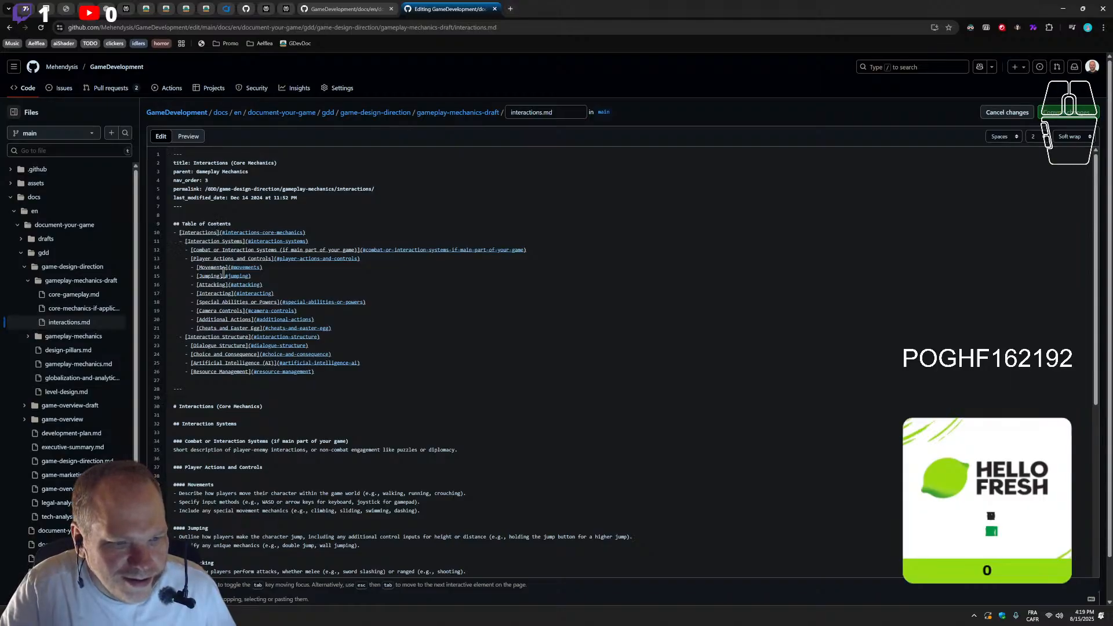
pyautogui.moveTo(230, 163); pyautogui.dragTo(277, 163)
pyautogui.hotkey('ctrl', 'c')
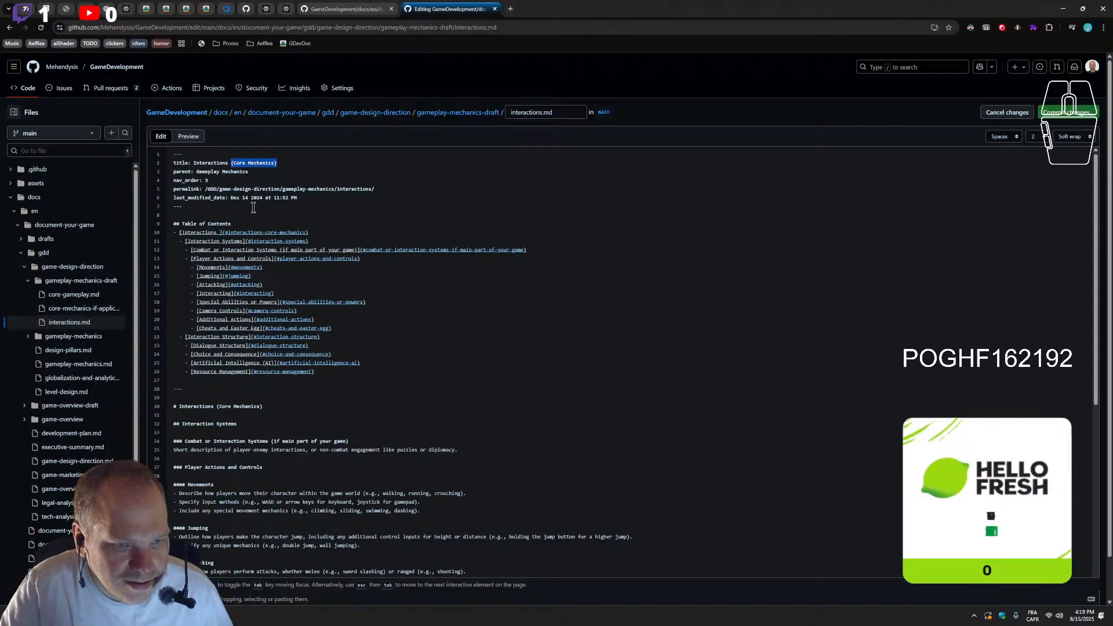
pyautogui.click(221, 234)
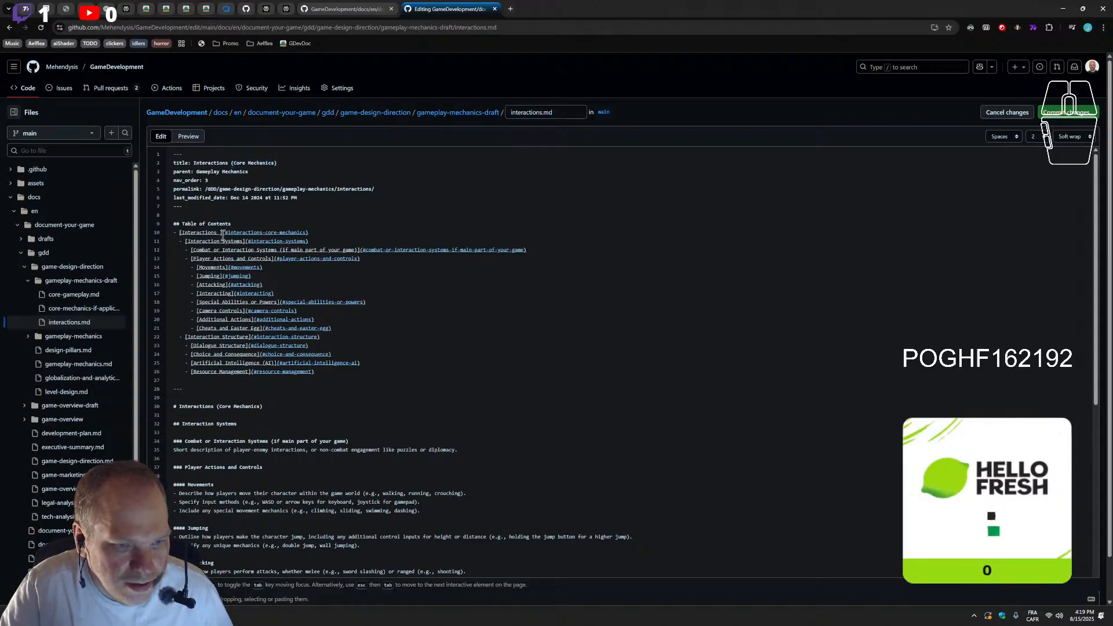
pyautogui.click(219, 232)
pyautogui.hotkey('ctrl', 'v')
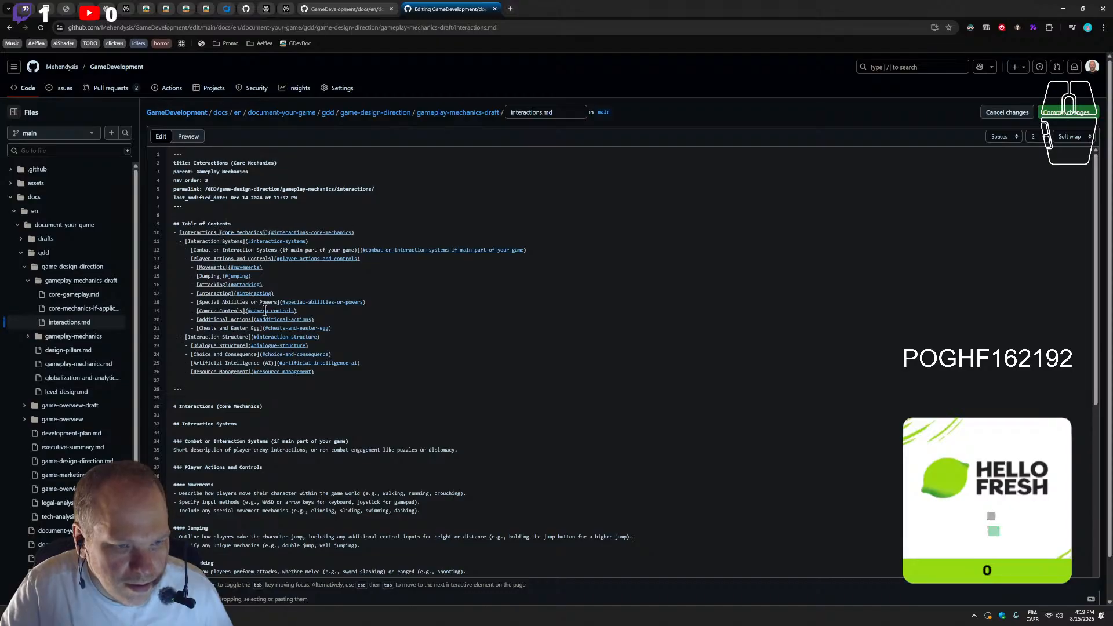
# Examine the interactions.md source from its table of contents through the Player Actions and Controls and Interaction Structure sections
pyautogui.scroll(-4, 530, 296)
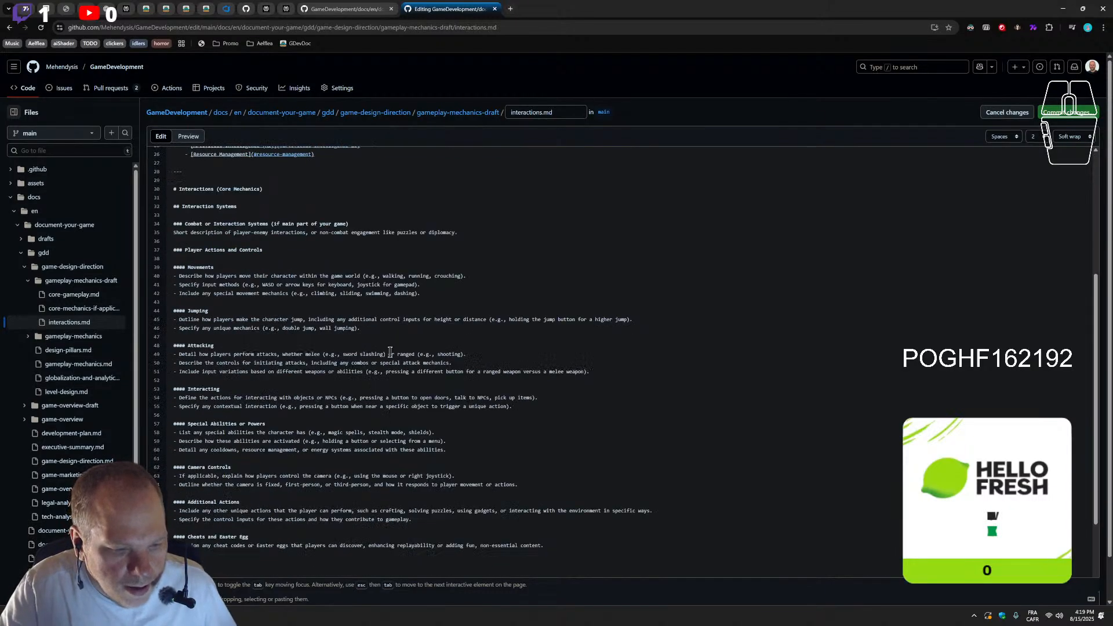
pyautogui.scroll(-3, 390, 352)
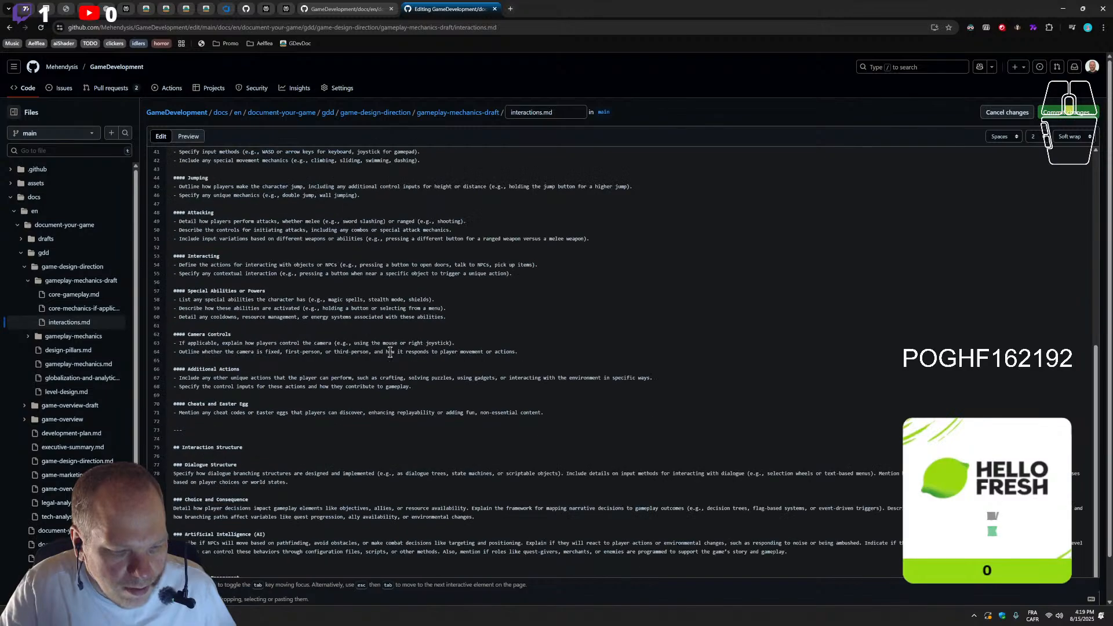
pyautogui.scroll(3, 390, 353)
pyautogui.scroll(5, 390, 352)
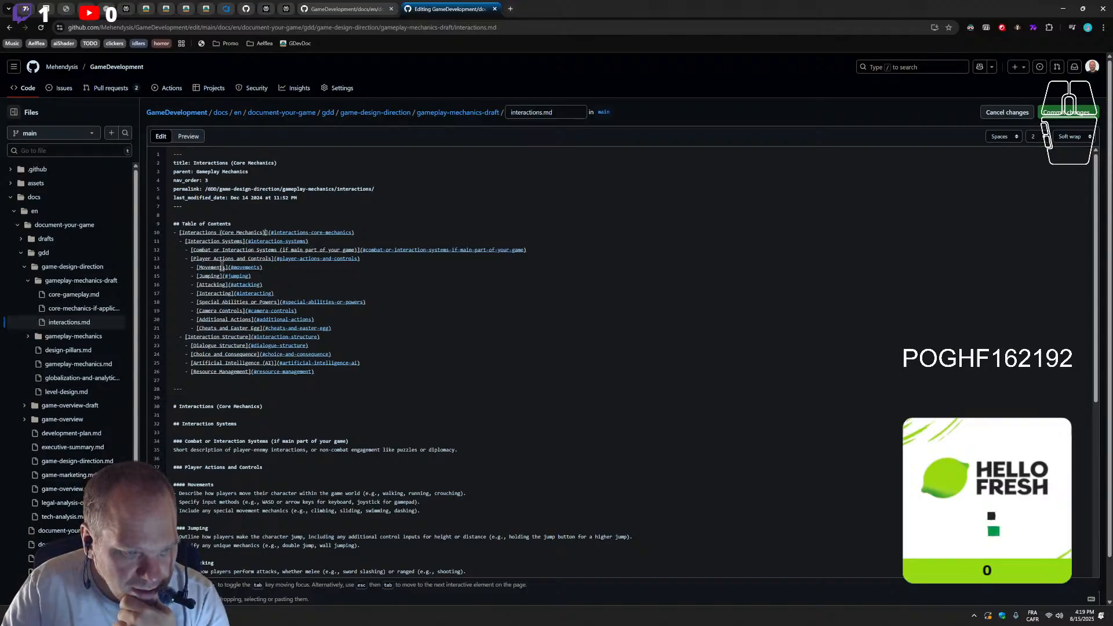
pyautogui.scroll(-6, 232, 280)
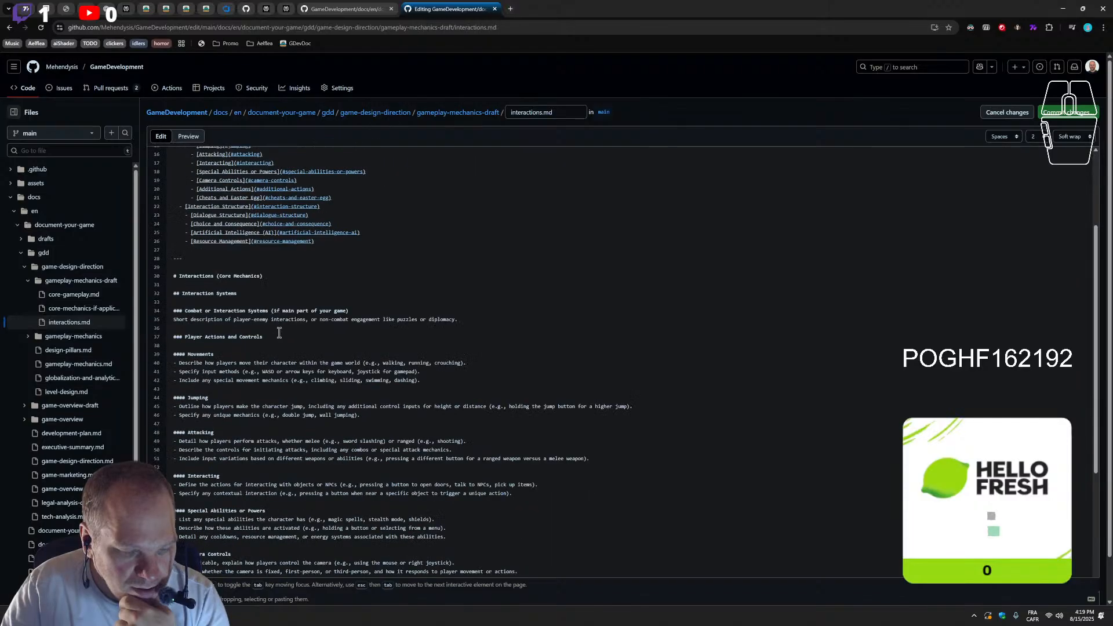
pyautogui.scroll(3, 283, 338)
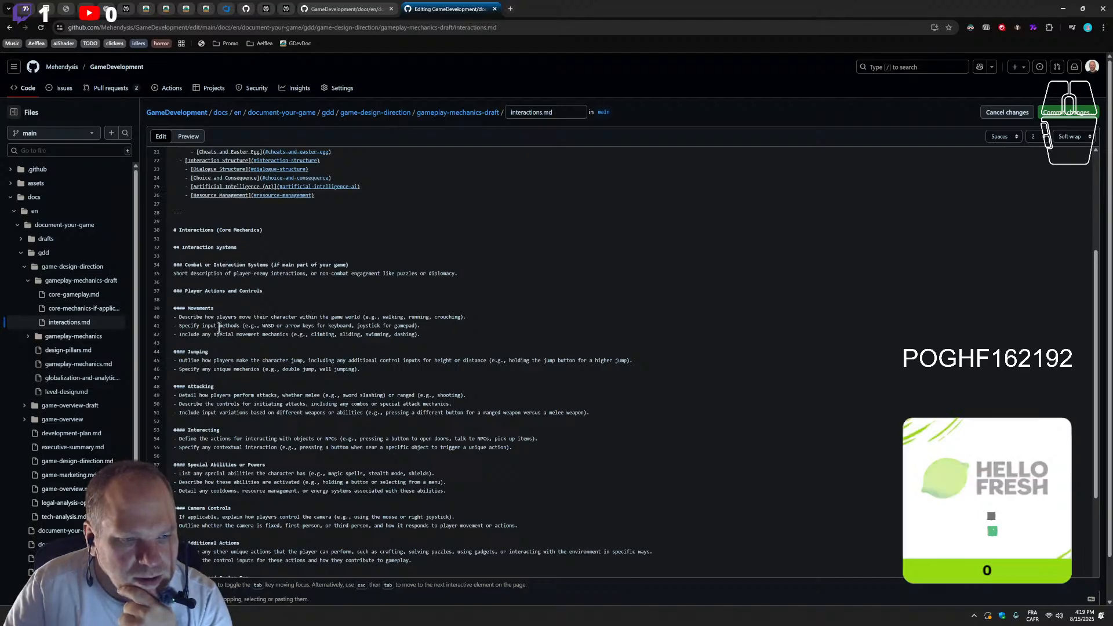
pyautogui.scroll(-1, 226, 321)
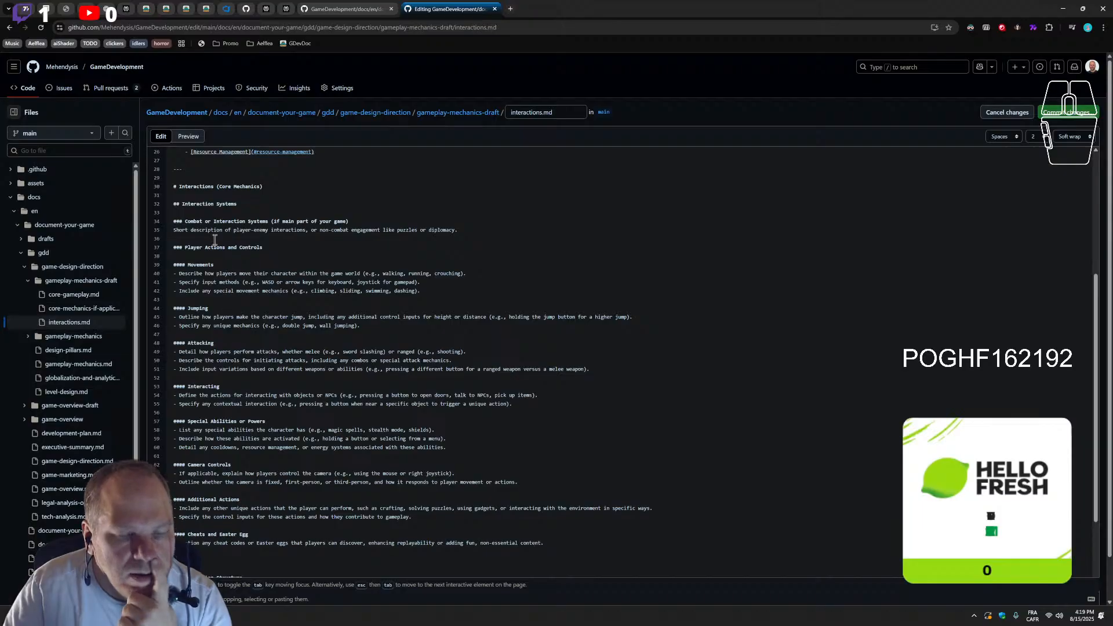
pyautogui.scroll(-2, 216, 237)
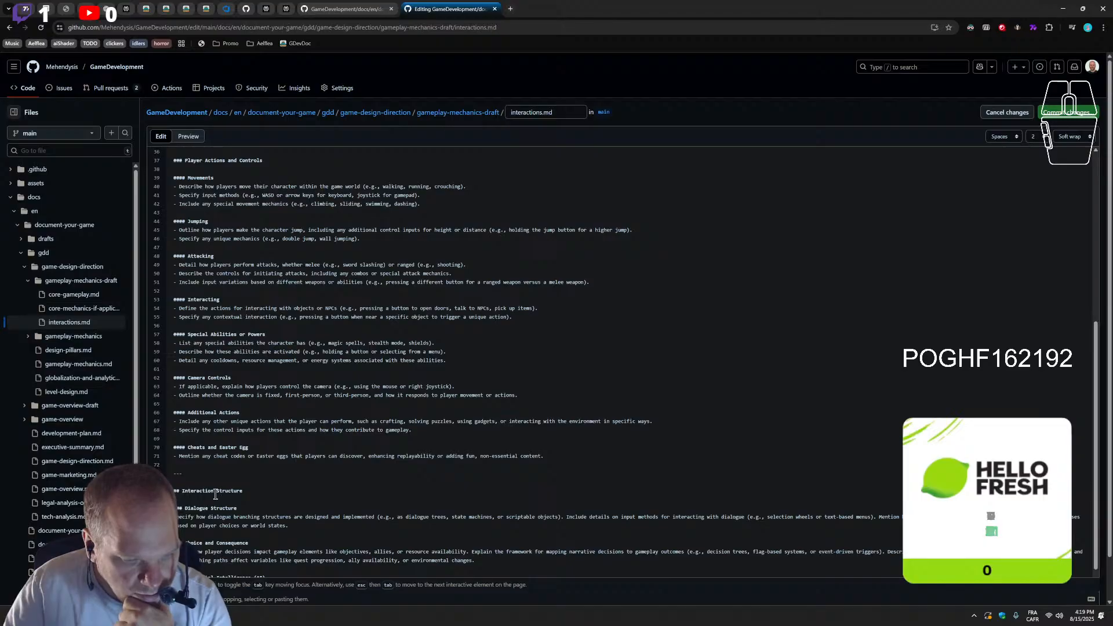
pyautogui.scroll(4, 230, 502)
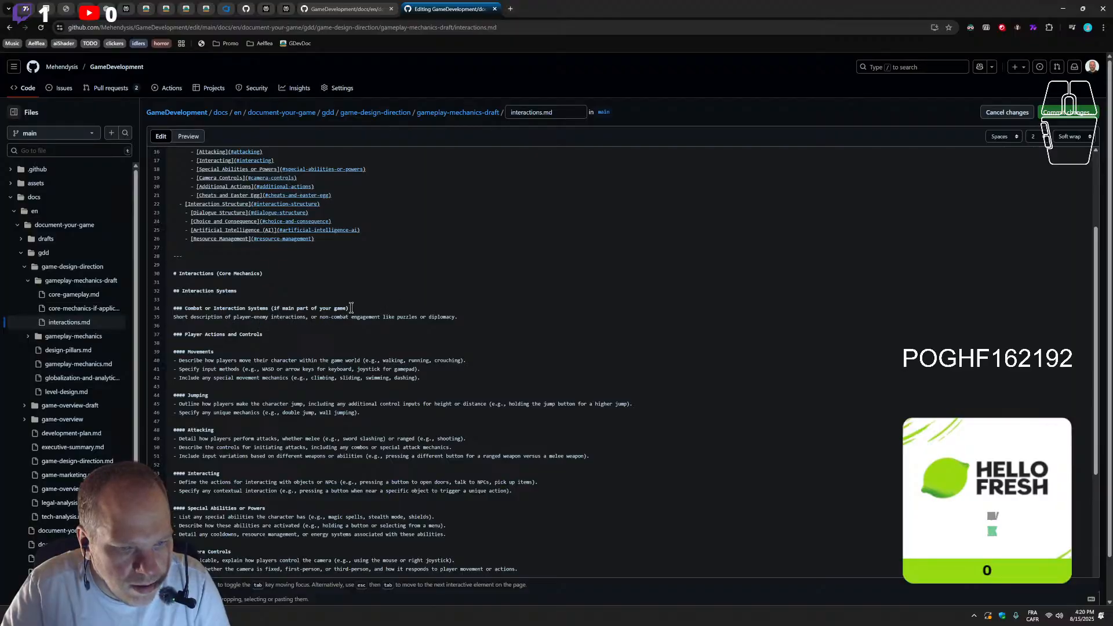
# Delete the "### Combat or Interaction Systems (if main part of your game)" heading so its description sits directly under Interaction Systems
pyautogui.moveTo(358, 307); pyautogui.dragTo(157, 306)
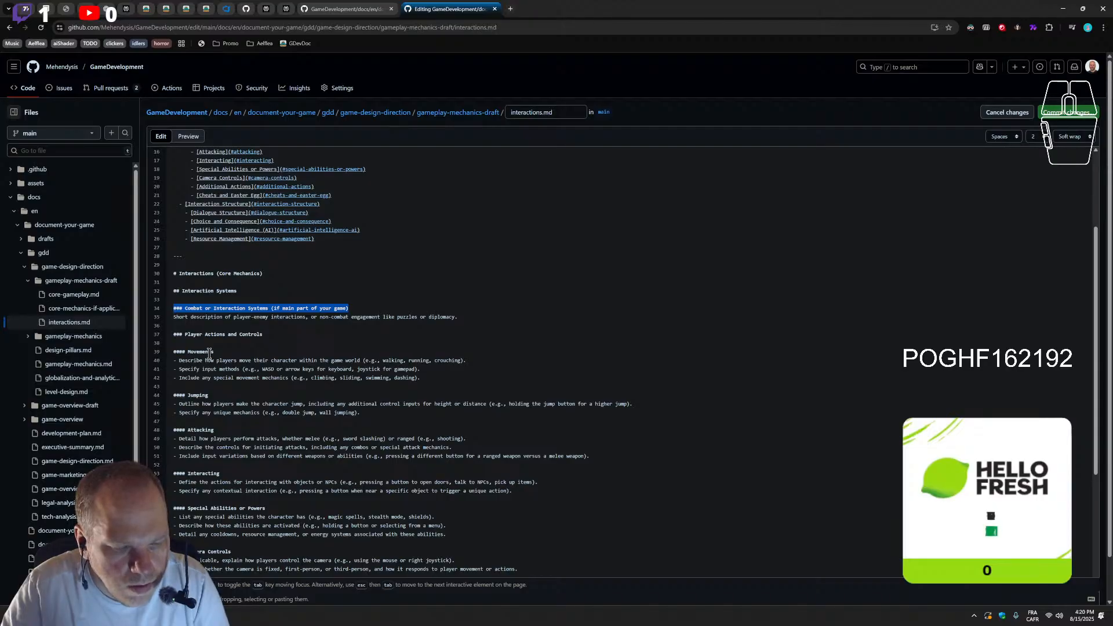
pyautogui.press('BackSpace')
pyautogui.press('BackSpace')
pyautogui.press('BackSpace')
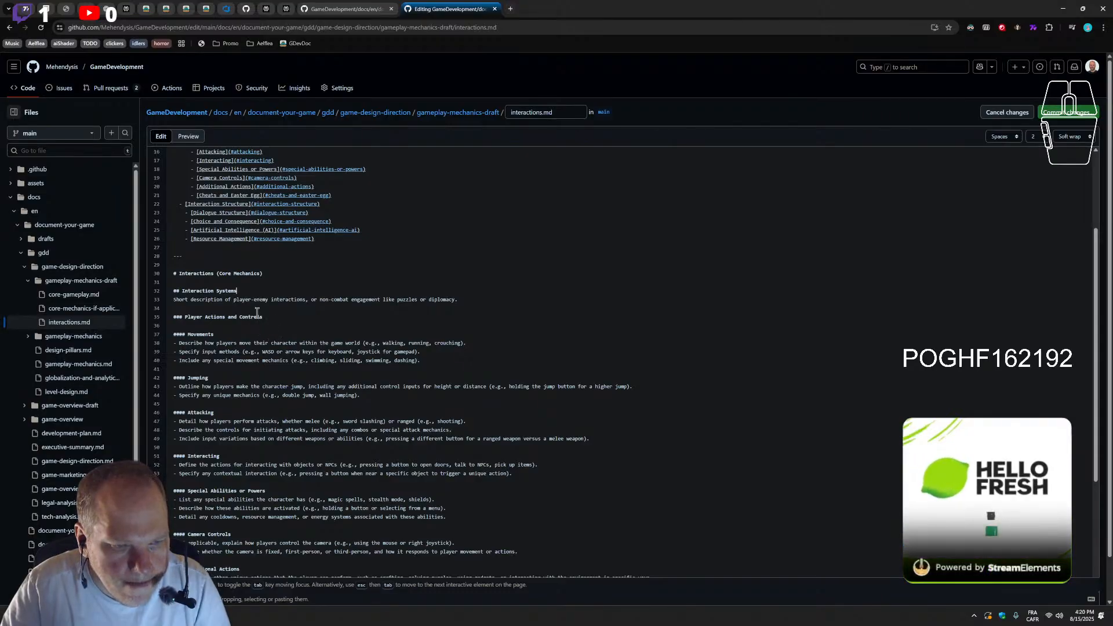
# Add one extra blank line between the "### Player Actions and Controls" and "#### Movements" headings
pyautogui.scroll(-3, 269, 330)
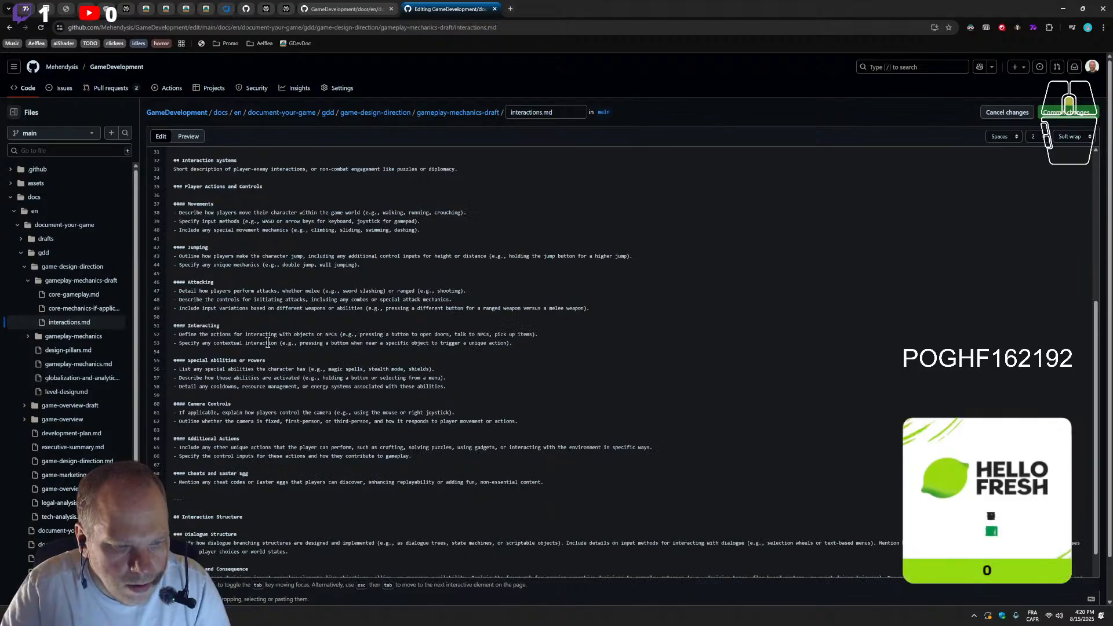
pyautogui.scroll(1, 268, 344)
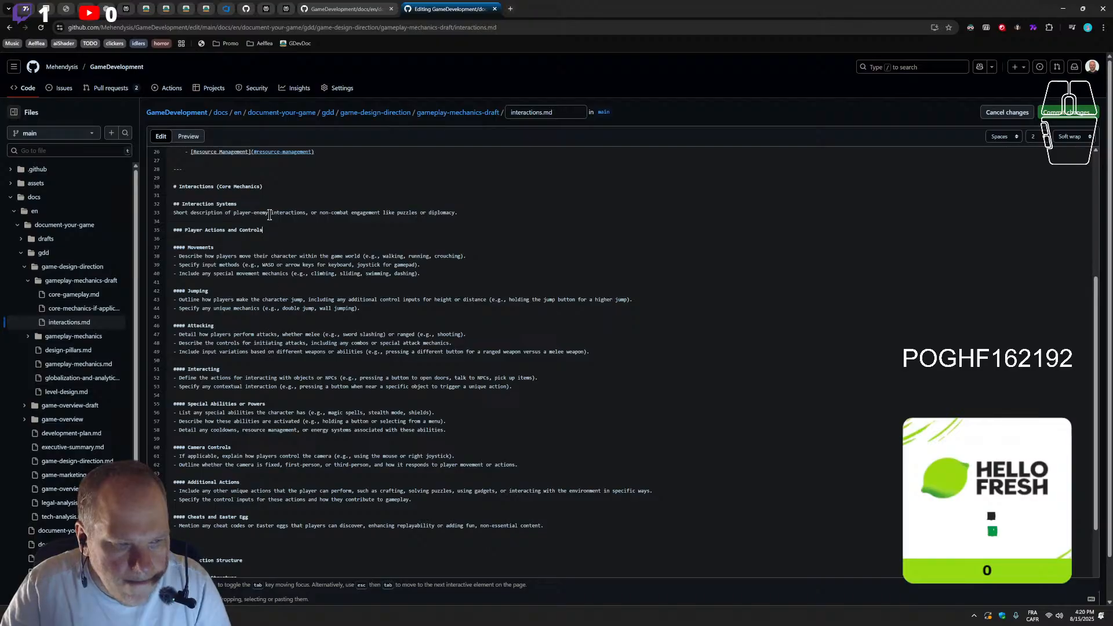
pyautogui.press('Return')
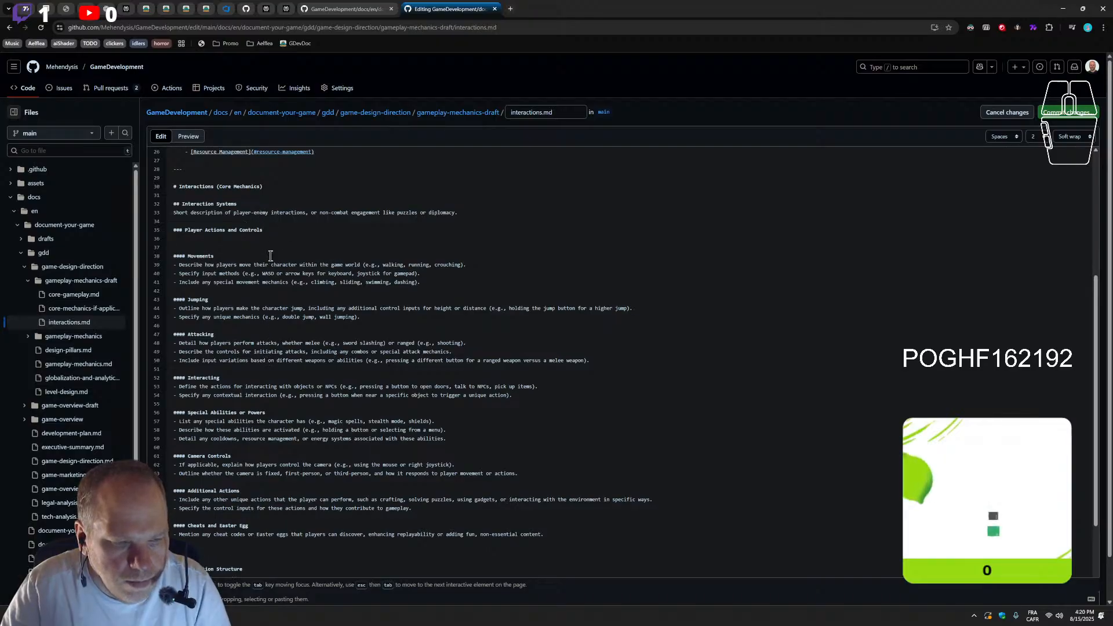
pyautogui.press('BackSpace')
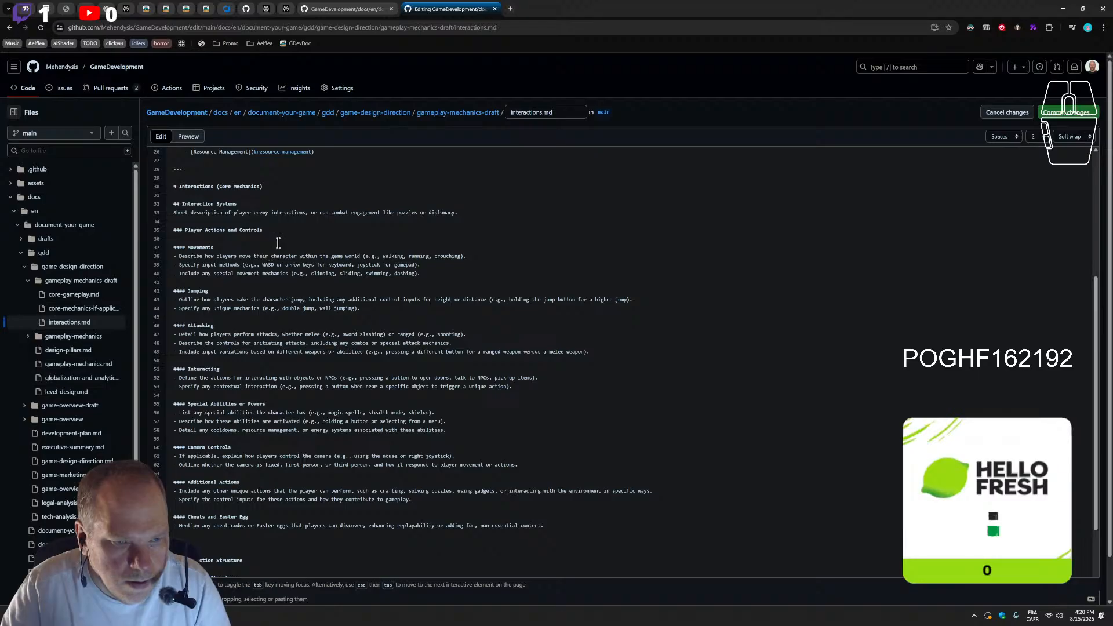
pyautogui.scroll(1, 405, 247)
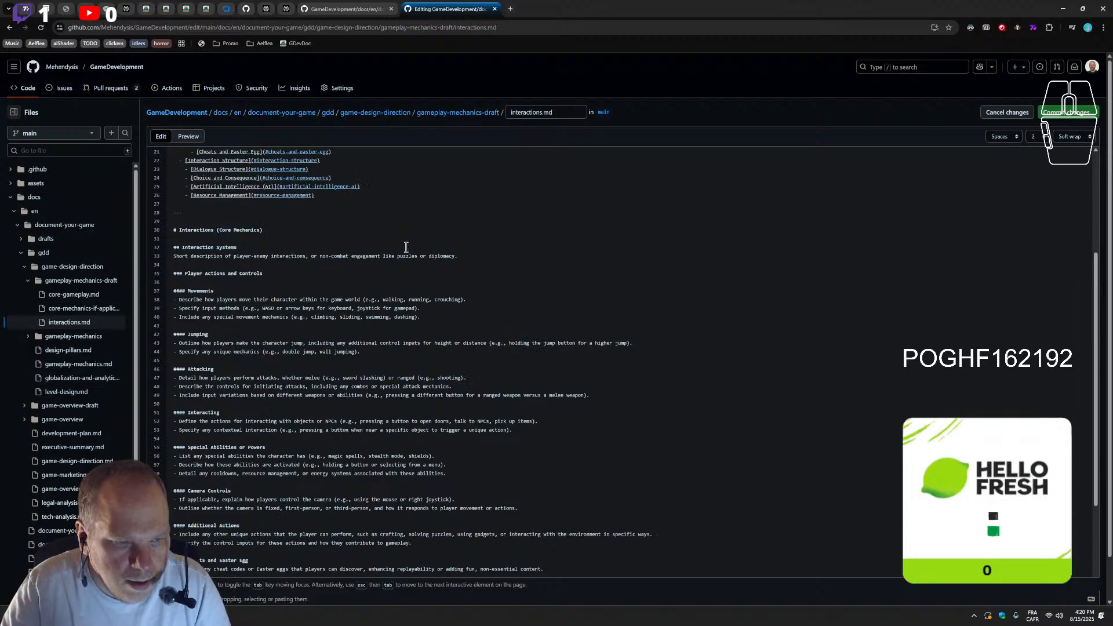
pyautogui.click(469, 260)
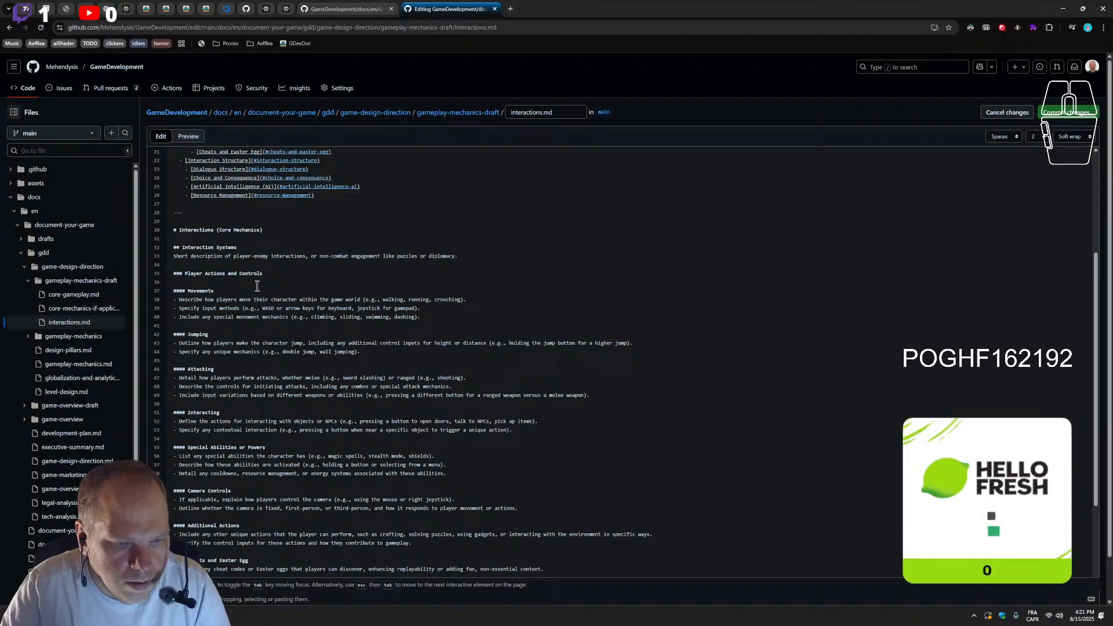
pyautogui.click(197, 290)
pyautogui.press('Return')
pyautogui.click(190, 287)
pyautogui.press('BackSpace')
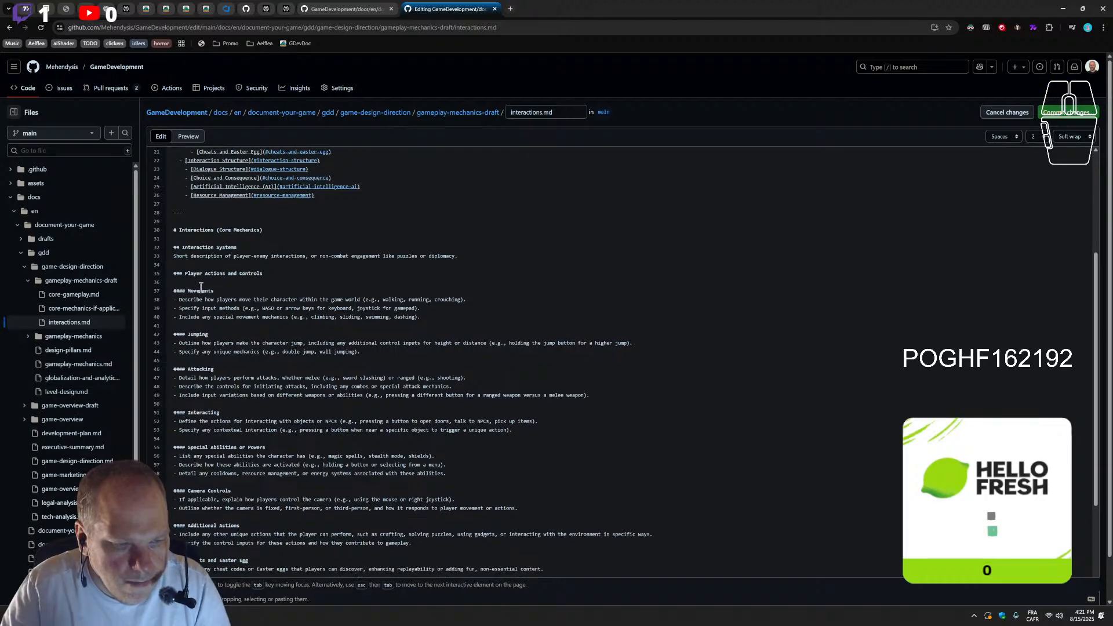
pyautogui.press('Return')
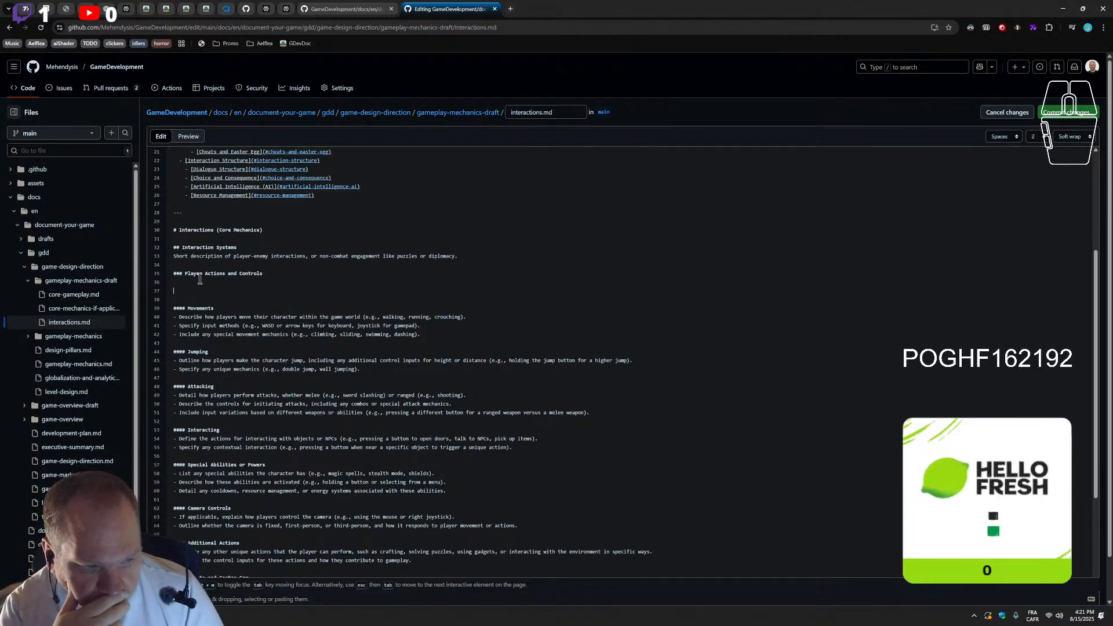
pyautogui.press('BackSpace')
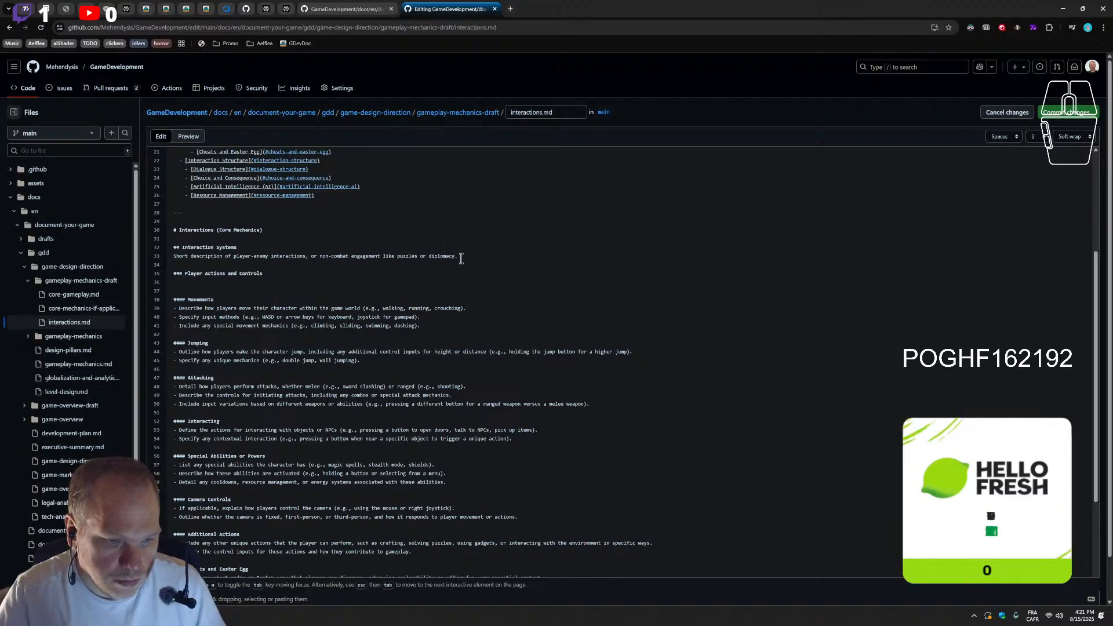
# Select the short description under Interaction Systems and review the sections that follow, down to Resource Management
pyautogui.moveTo(461, 258); pyautogui.dragTo(152, 256)
pyautogui.scroll(-5, 248, 332)
pyautogui.scroll(6, 257, 392)
pyautogui.scroll(1, 233, 297)
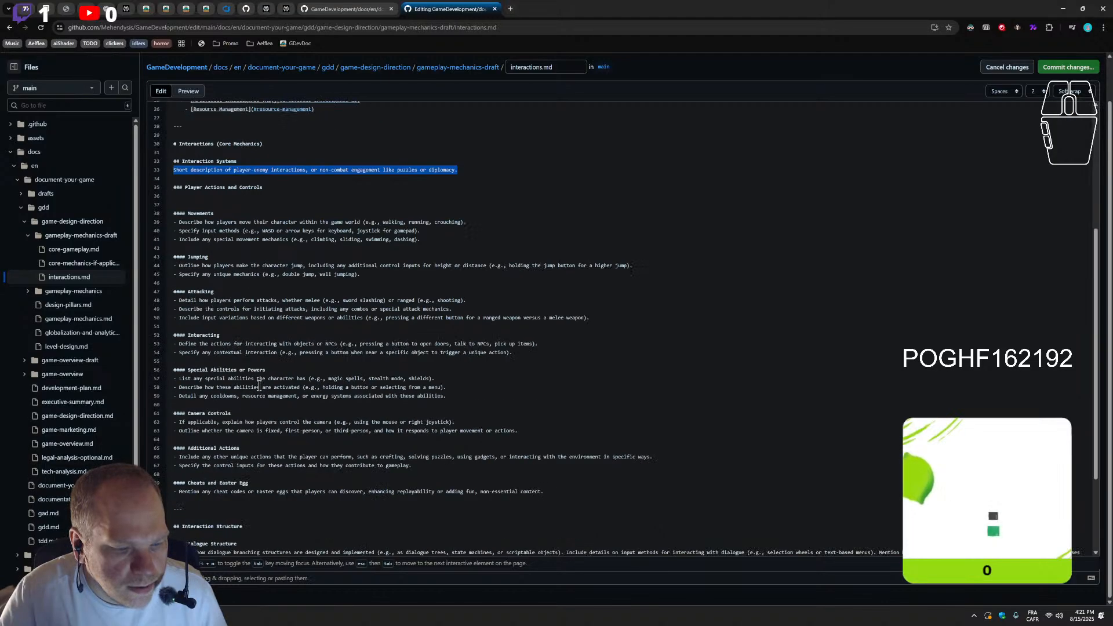
pyautogui.scroll(-6, 219, 315)
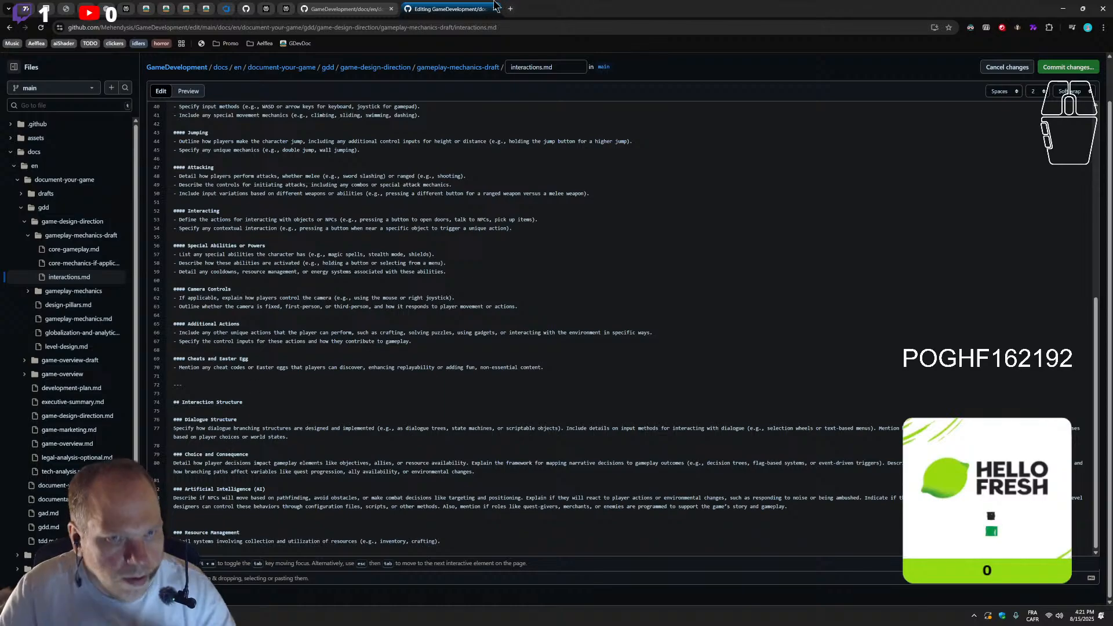
# Review the rendered interactions.md page and its table of contents in the other browser tab, and close that tab
pyautogui.click(319, 9)
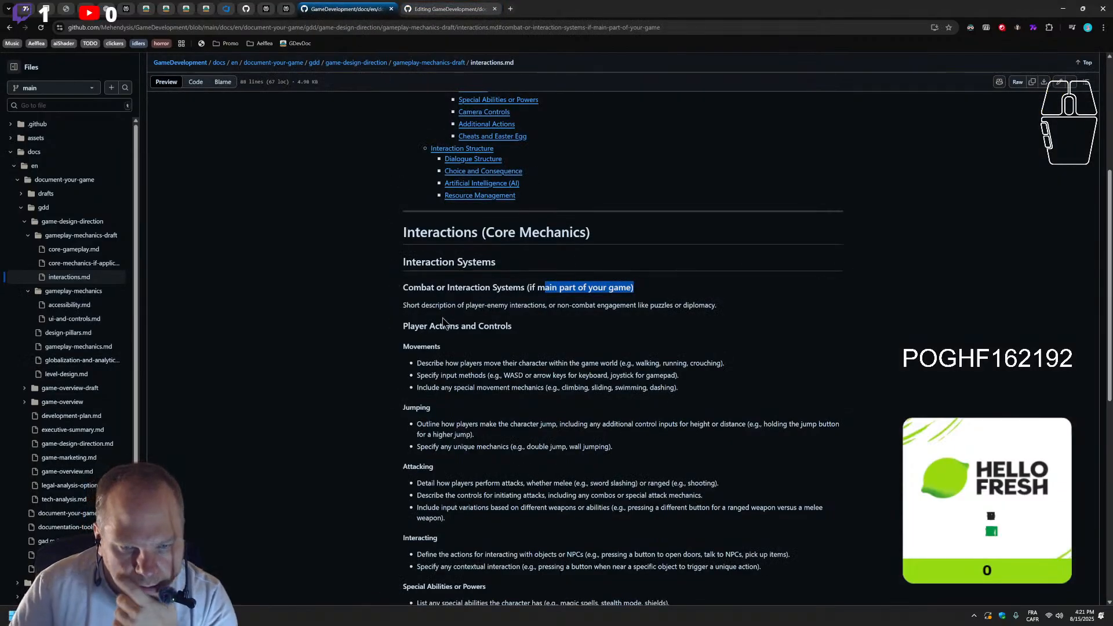
pyautogui.scroll(3, 401, 382)
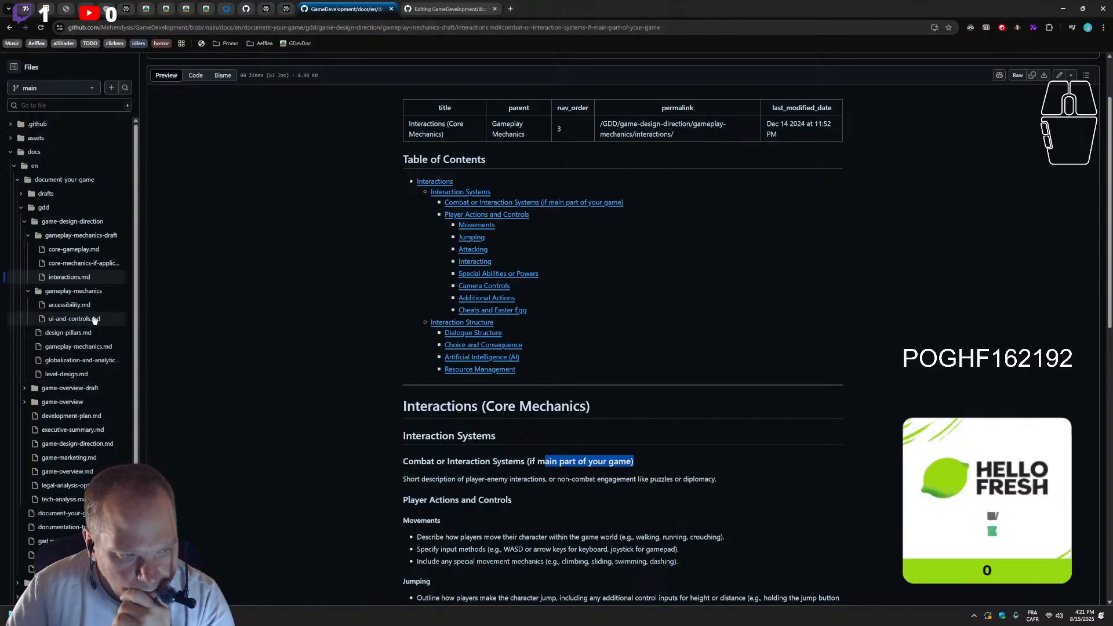
pyautogui.click(393, 10)
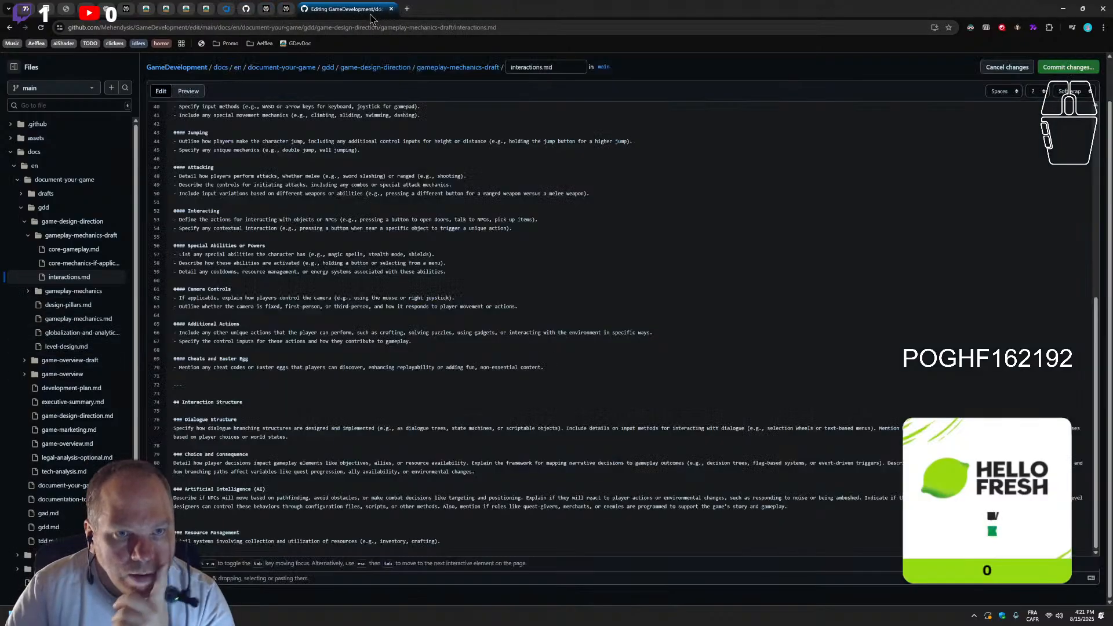
# Unpin the browser tab showing the published Core Mechanics (if applicable) page and move it into a separate window
pyautogui.click(207, 10)
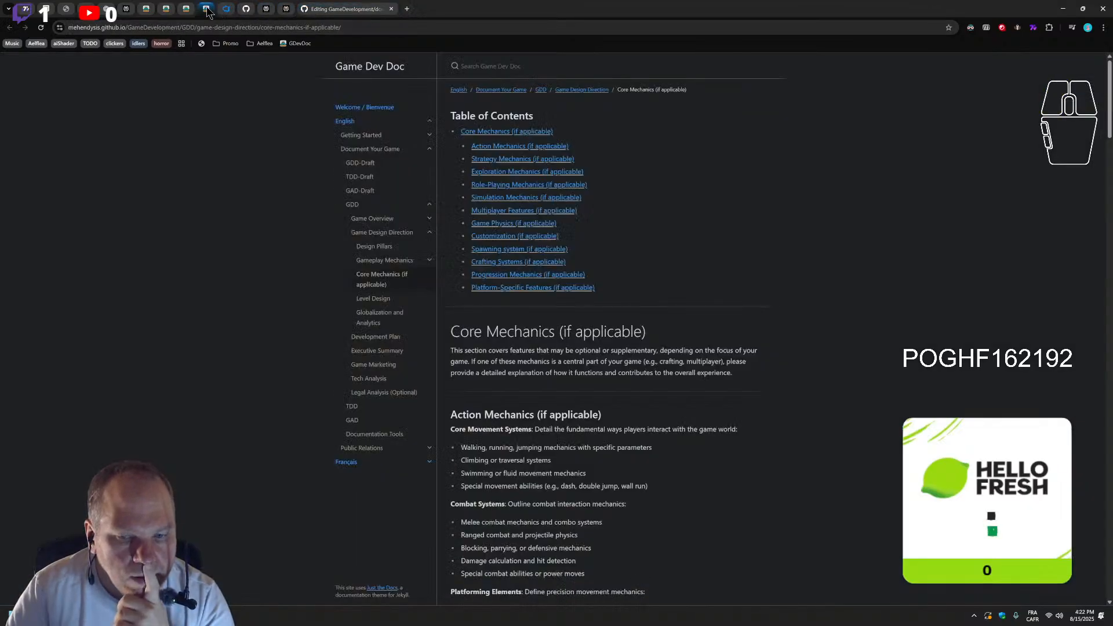
pyautogui.rightClick(207, 10)
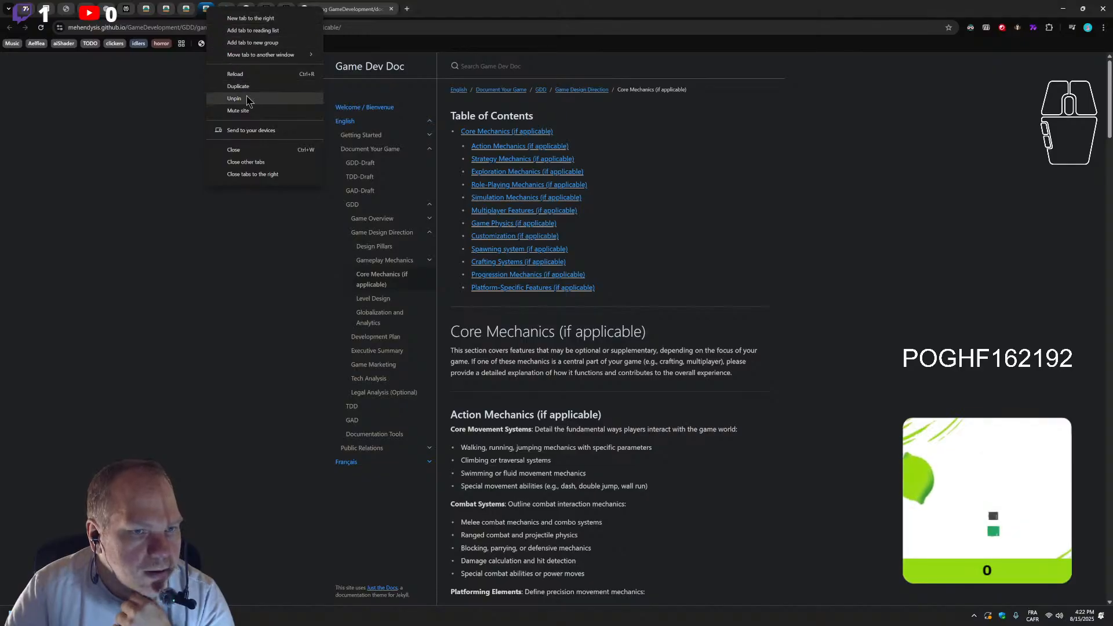
pyautogui.click(232, 101)
pyautogui.moveTo(295, 8); pyautogui.dragTo(0, 261)
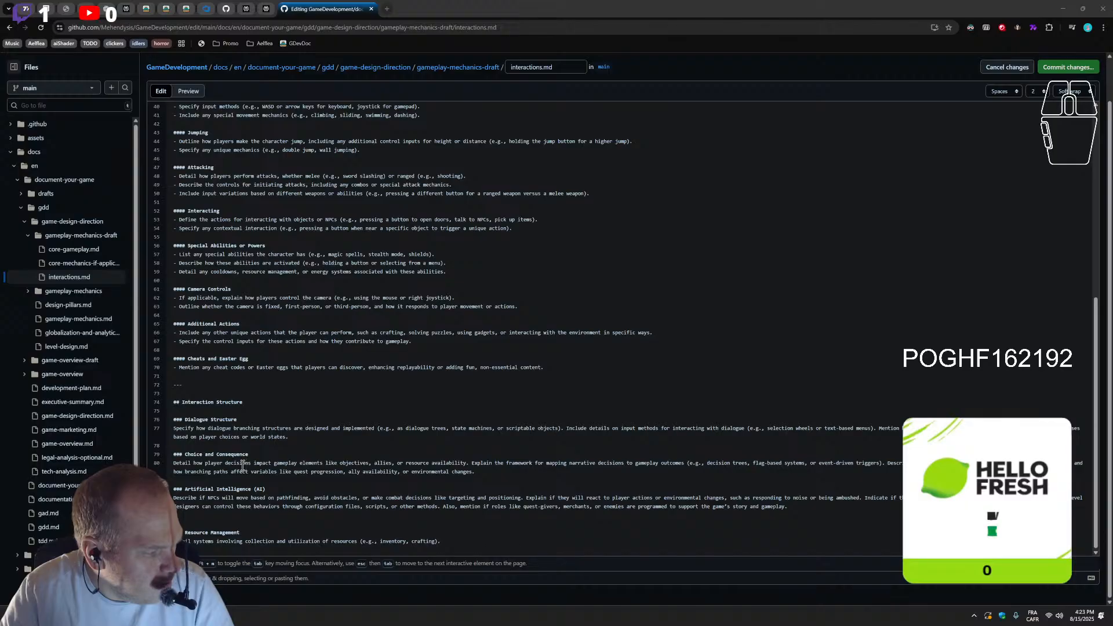
# Examine the edited interactions.md source, comparing the table of contents entries with the Interaction Systems and Interaction Structure headings
pyautogui.scroll(-1, 620, 329)
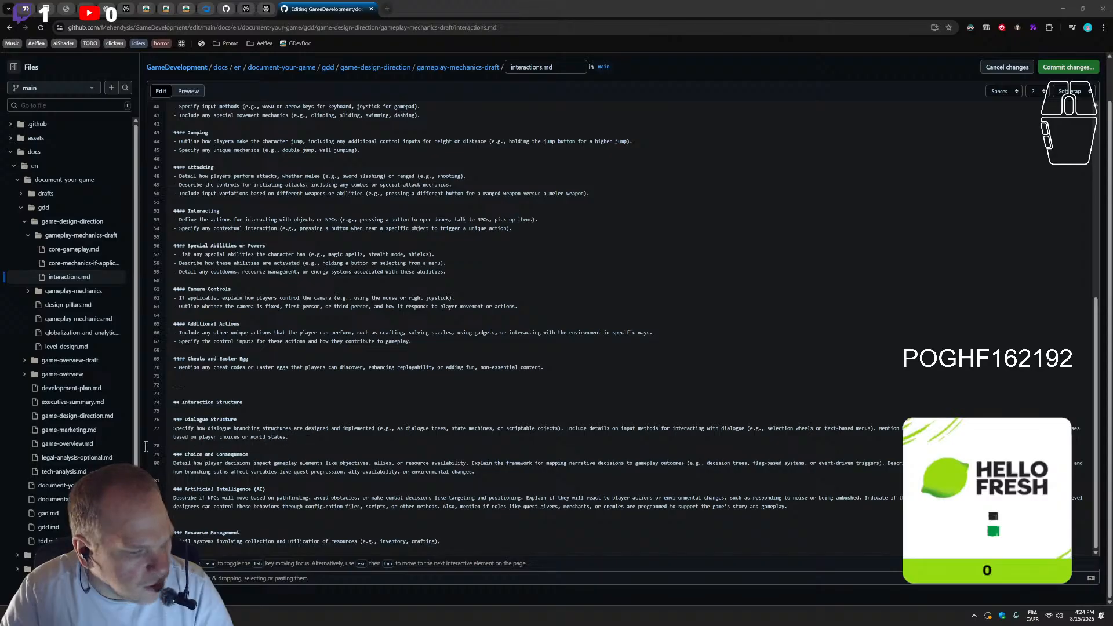
pyautogui.scroll(-2, 580, 331)
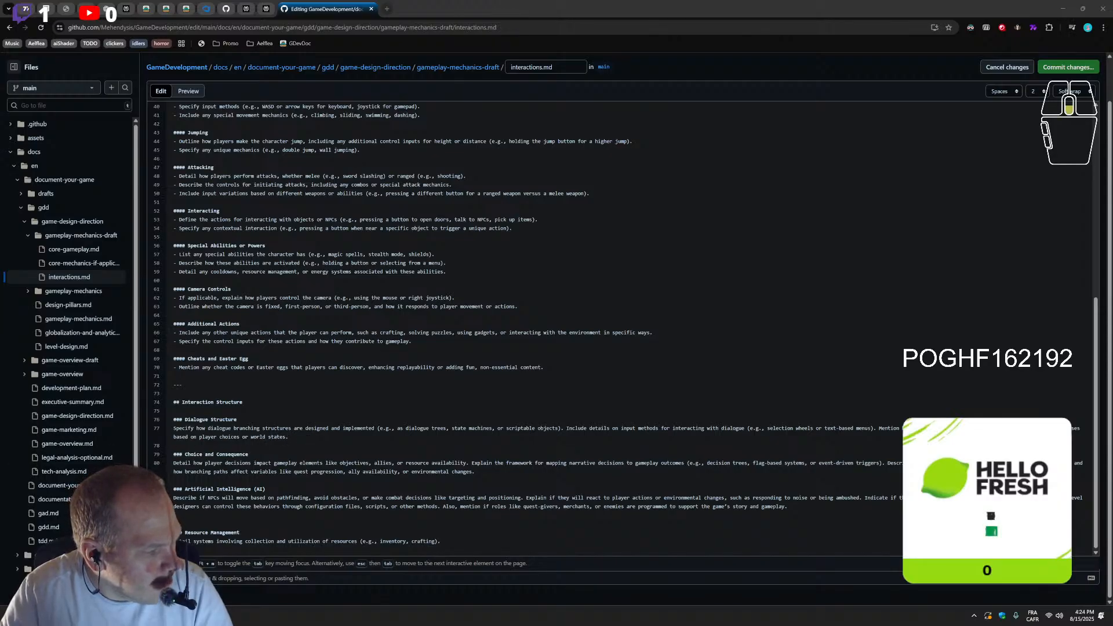
pyautogui.scroll(-2, 626, 372)
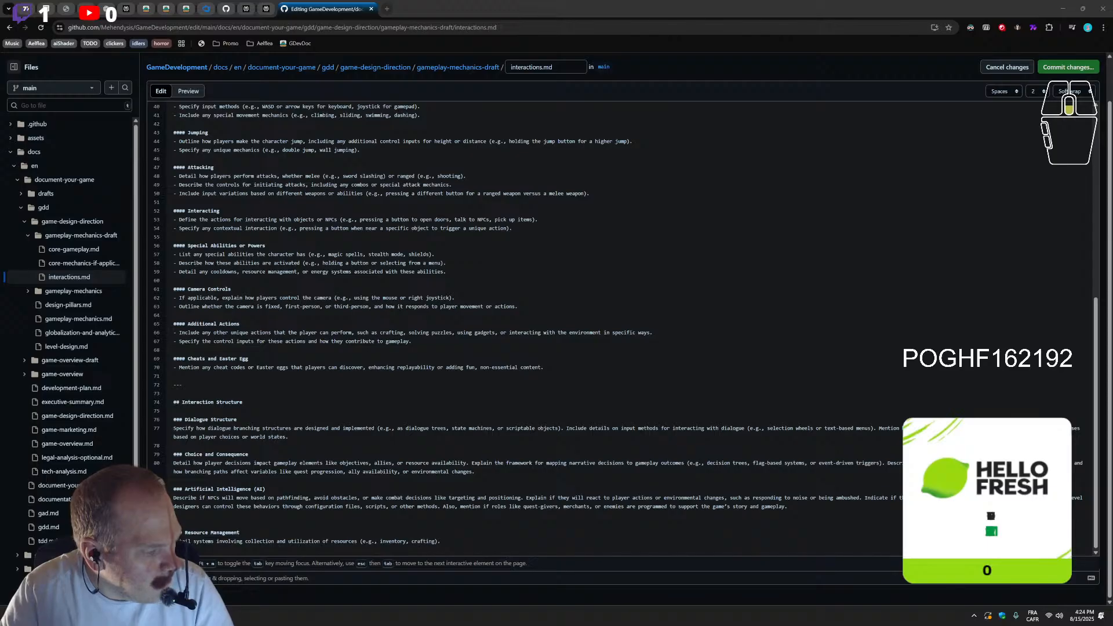
pyautogui.scroll(2, 565, 373)
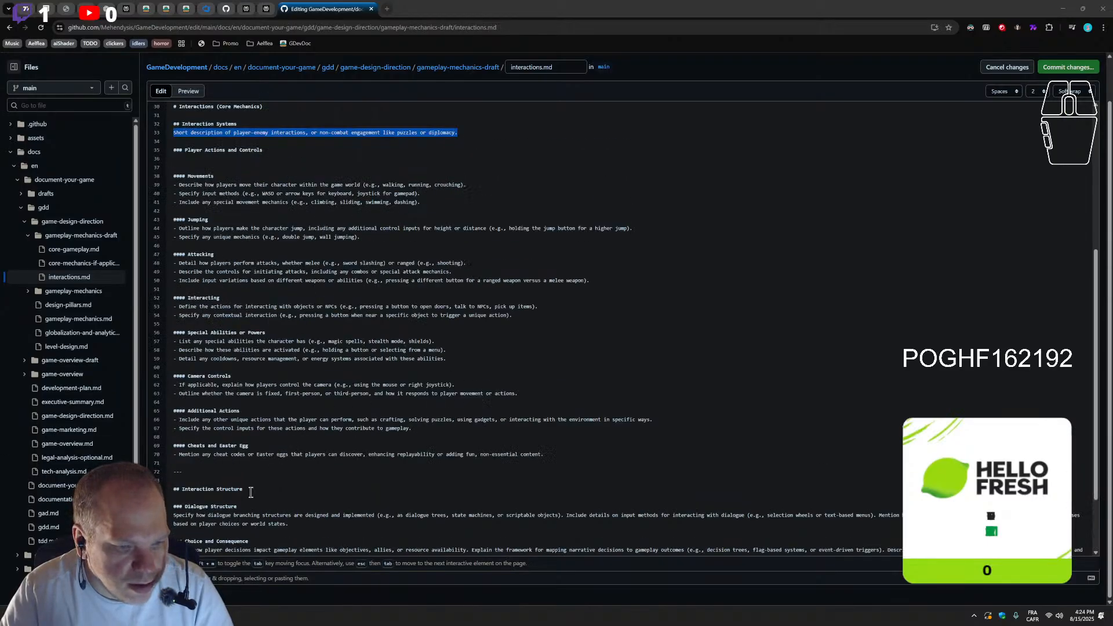
pyautogui.scroll(1, 227, 465)
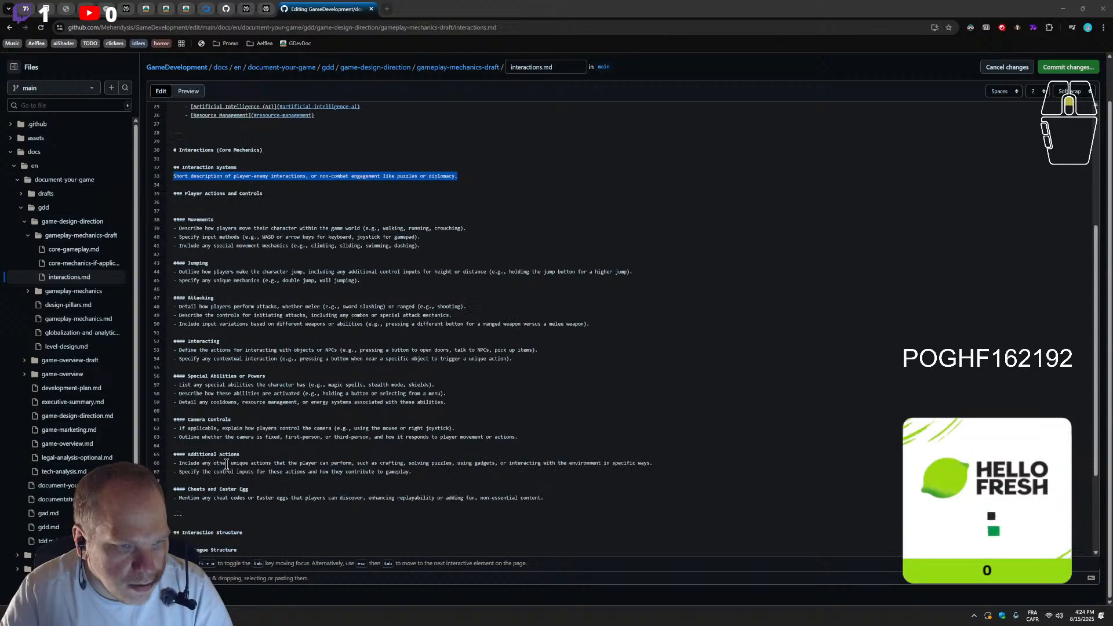
pyautogui.scroll(1, 232, 453)
pyautogui.scroll(-1, 262, 327)
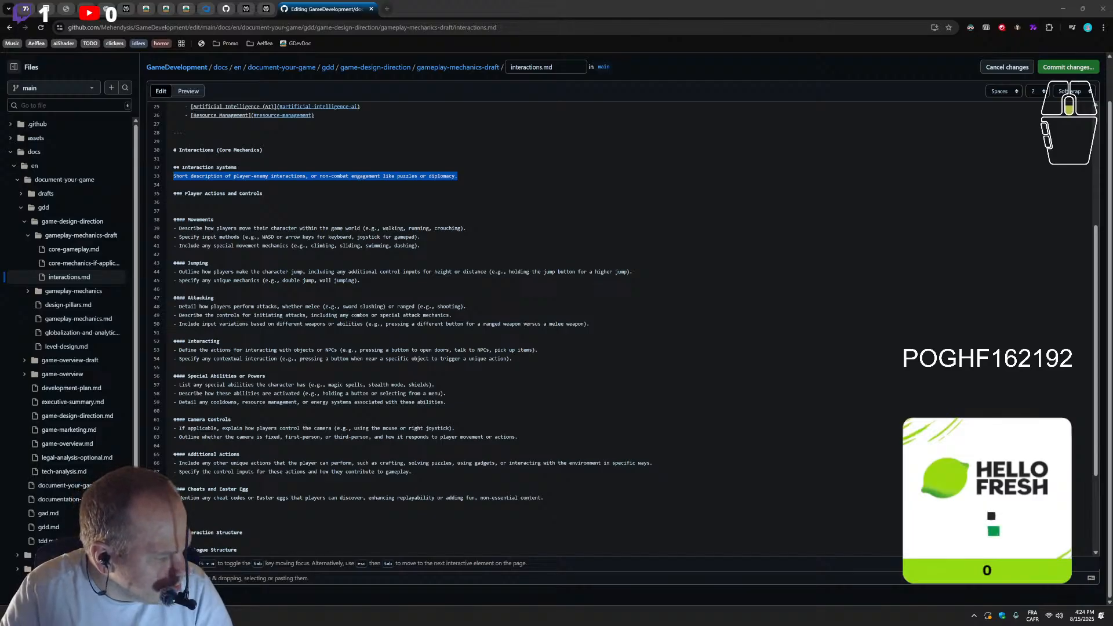
pyautogui.scroll(5, 343, 384)
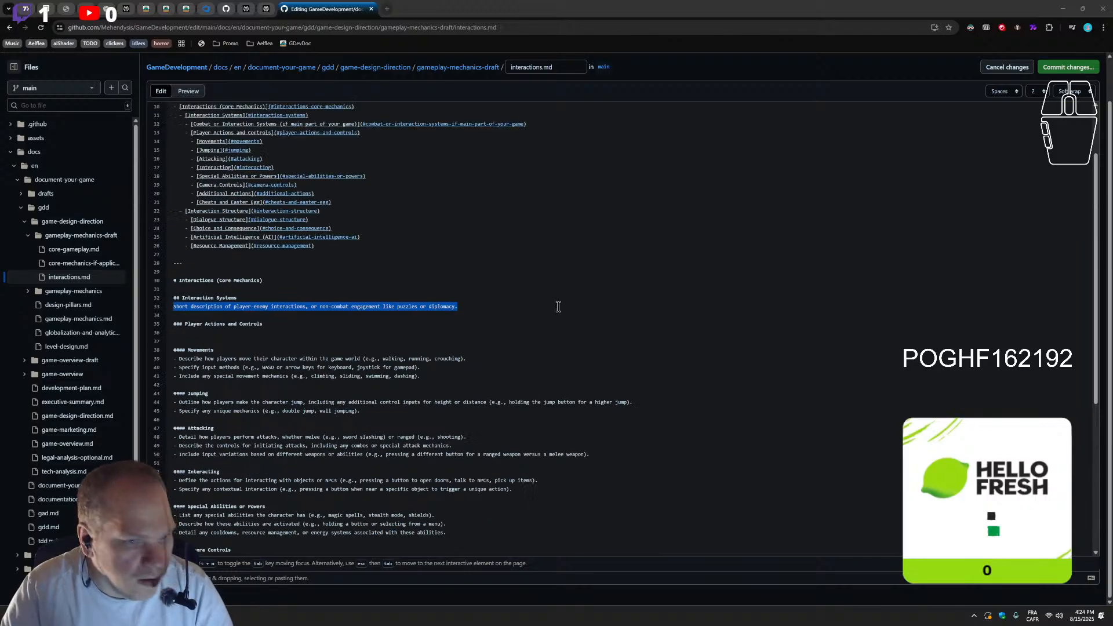
# Paste the copied paragraph on optional or supplementary features beneath the main Interactions (Core Mechanics) heading, with a blank line after it
pyautogui.scroll(-1, 193, 469)
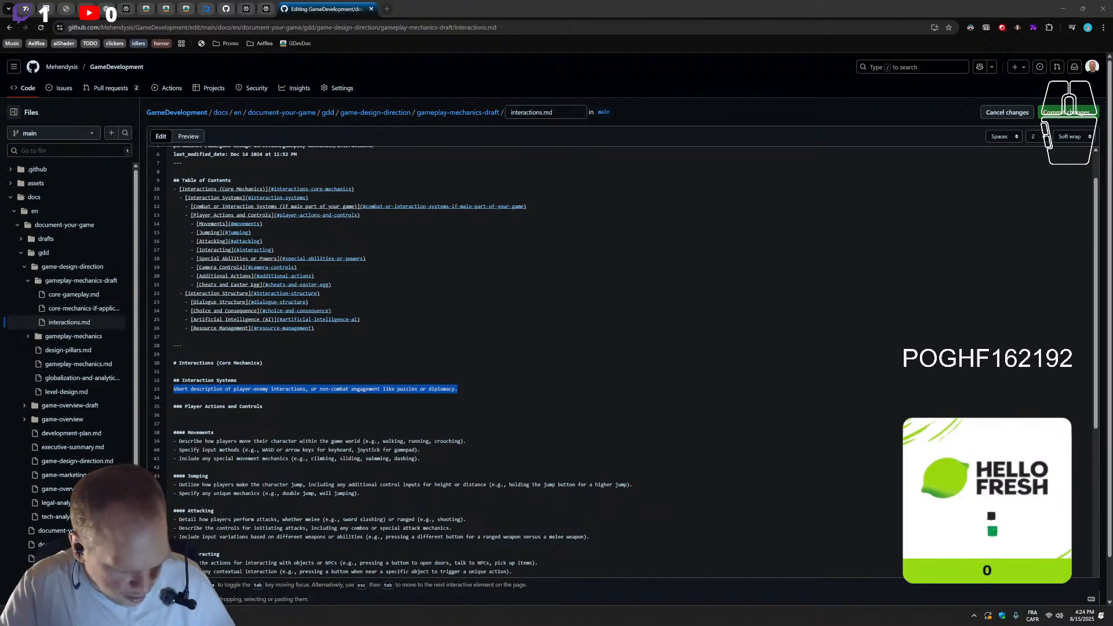
pyautogui.click(282, 373)
pyautogui.write('This section covers features that may be optional or supplementary, depending on the focus of your game. If one of these mechanics is a central part of your game (e.g., crafting, multiplayer), please provide a detailed explanation of how it functions and contributes to the overall experience.')
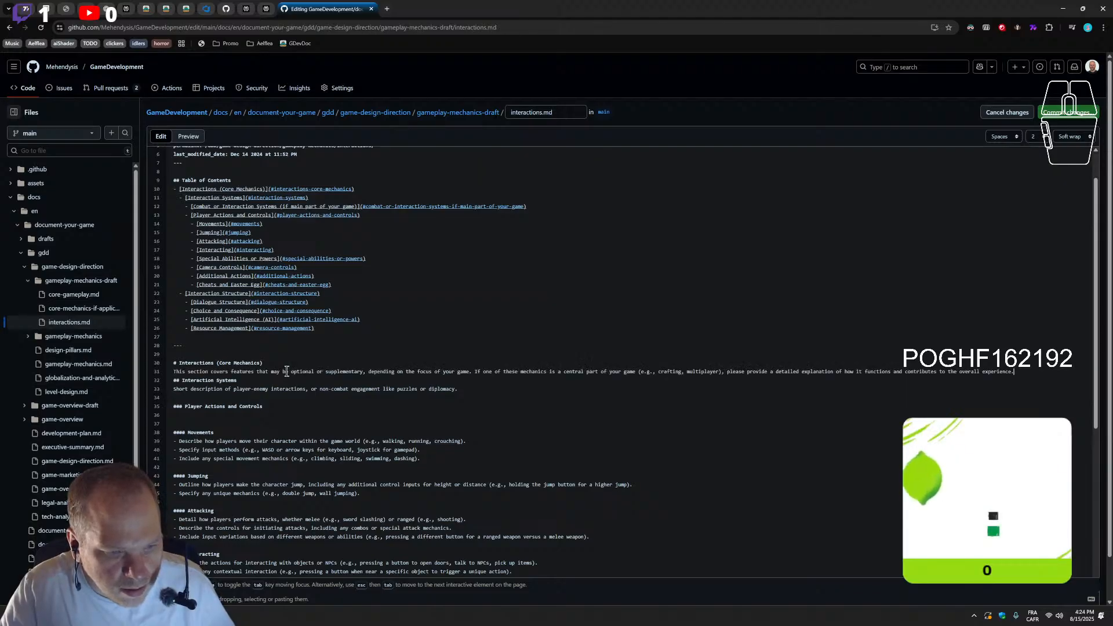
pyautogui.press('Return')
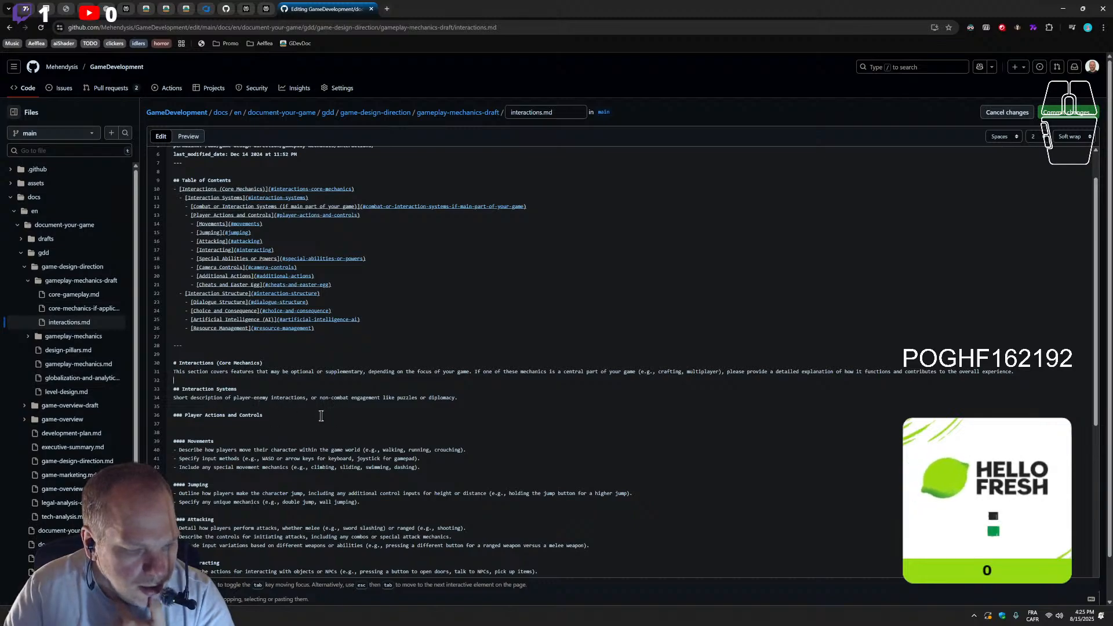
# Review the Interaction Systems heading and description against the table of contents, and add a comma after "crouching" in the first Movements bullet
pyautogui.scroll(-1, 320, 416)
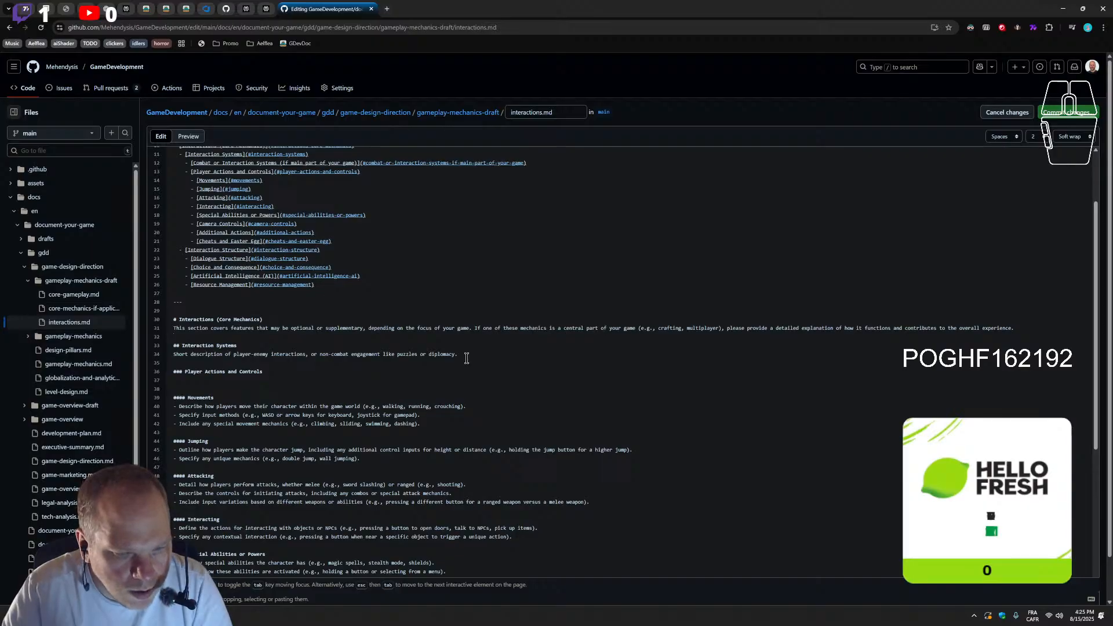
pyautogui.moveTo(466, 359); pyautogui.dragTo(103, 364)
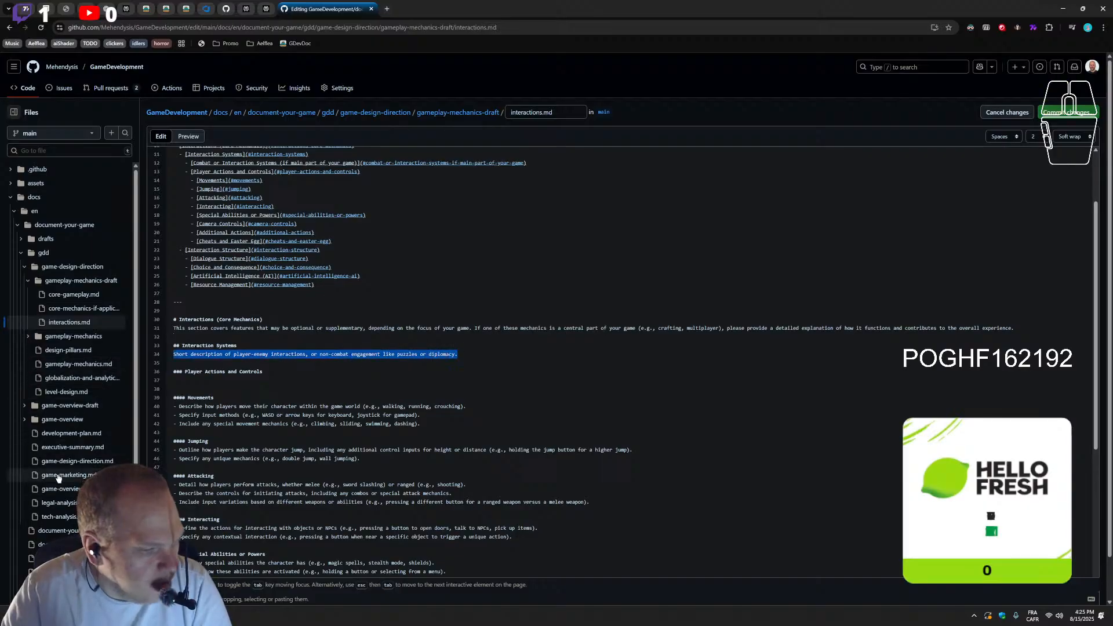
pyautogui.moveTo(242, 346); pyautogui.dragTo(179, 347)
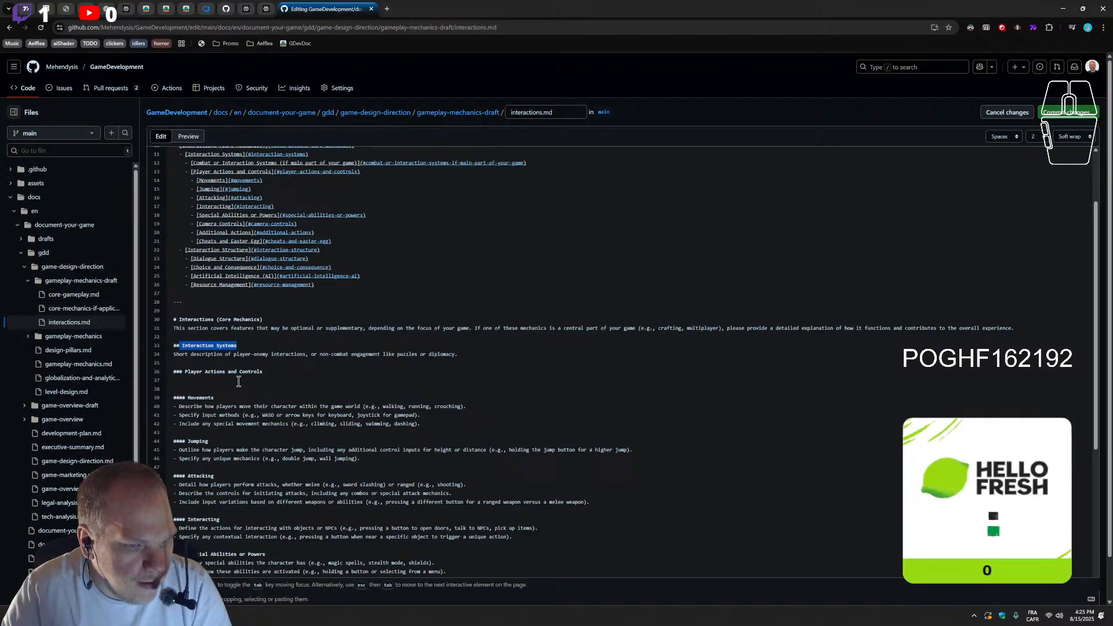
pyautogui.scroll(2, 251, 233)
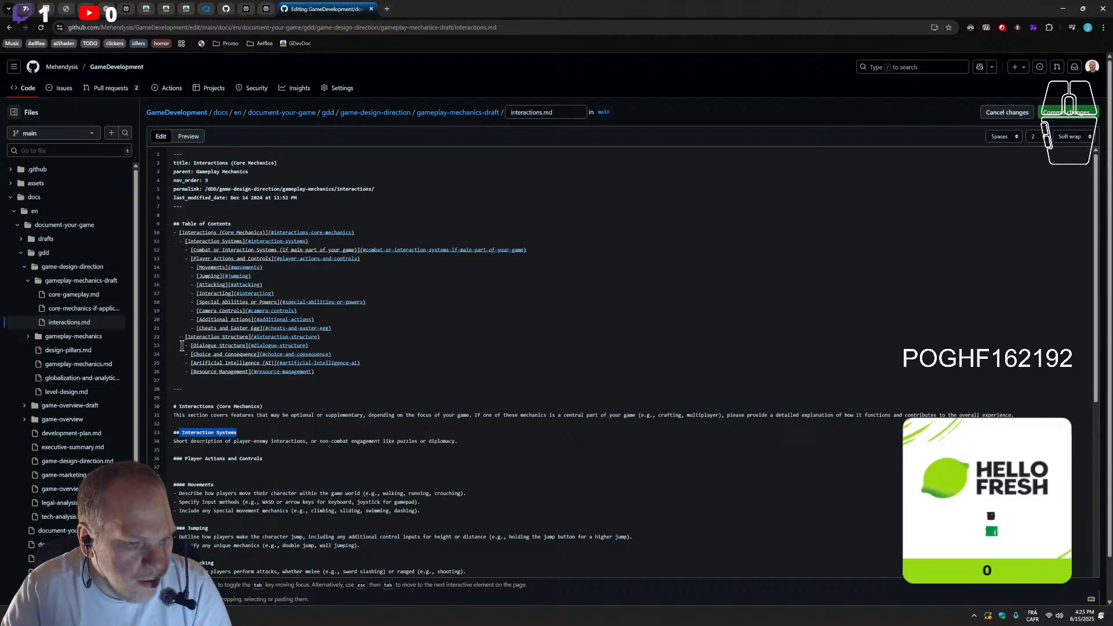
pyautogui.scroll(-2, 236, 332)
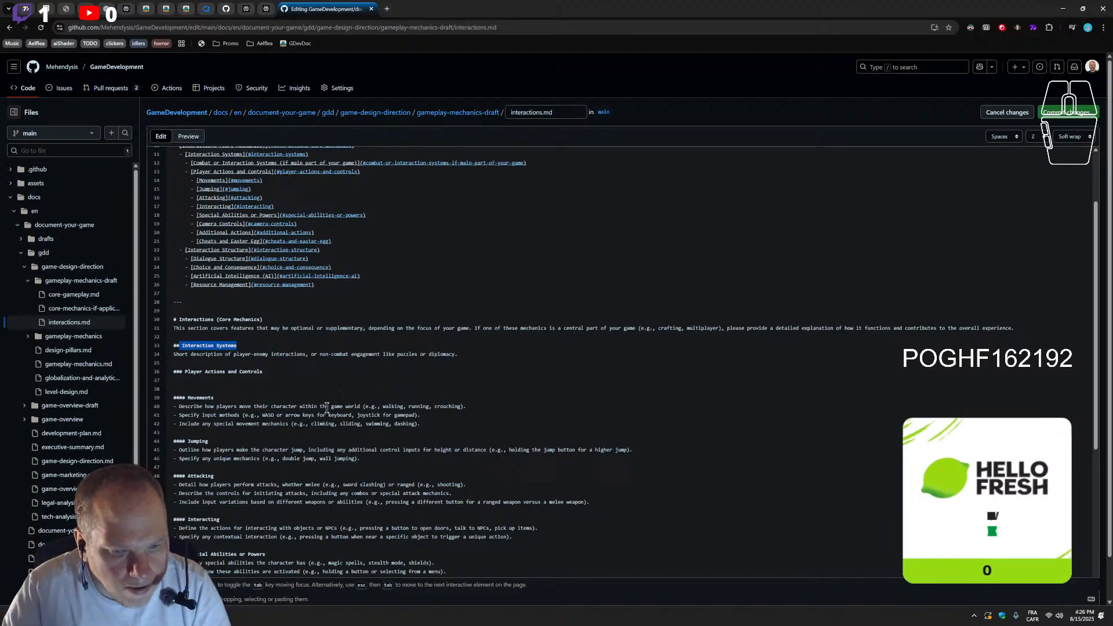
pyautogui.click(461, 407)
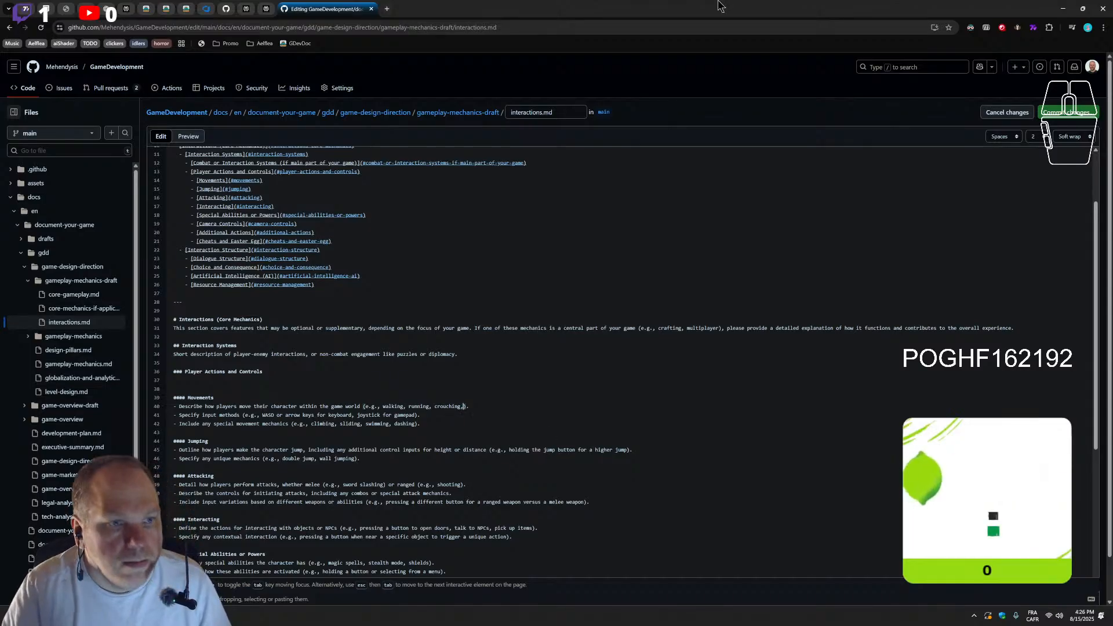
# Adjust the volume of the soundtrack video in the YouTube tab and return to the interactions.md editor
pyautogui.click(87, 14)
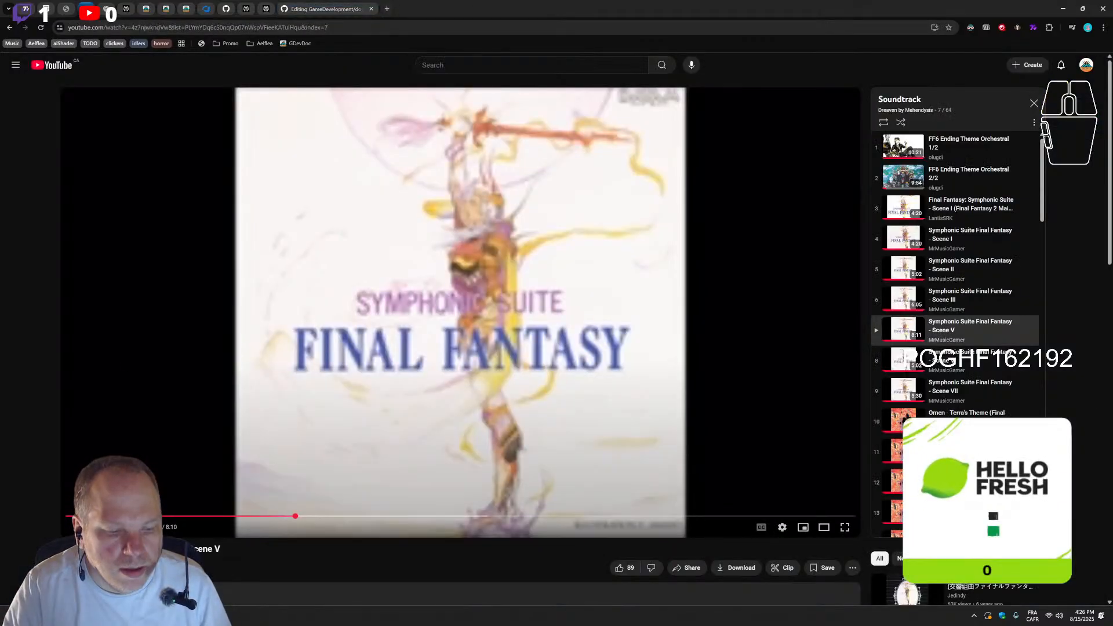
pyautogui.moveTo(152, 527); pyautogui.dragTo(146, 527)
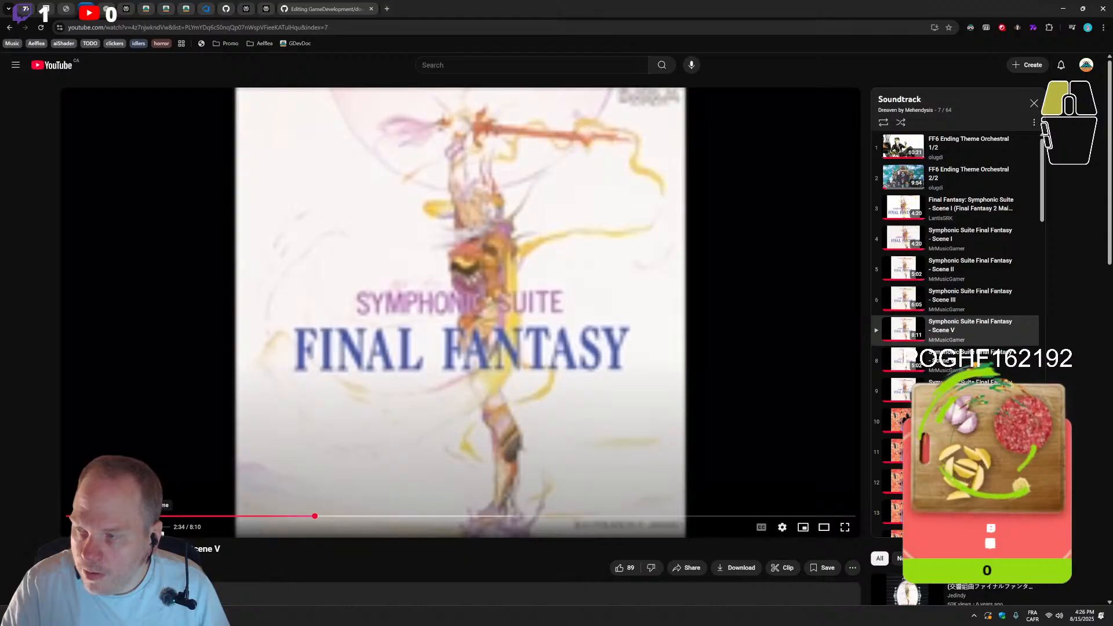
pyautogui.click(321, 8)
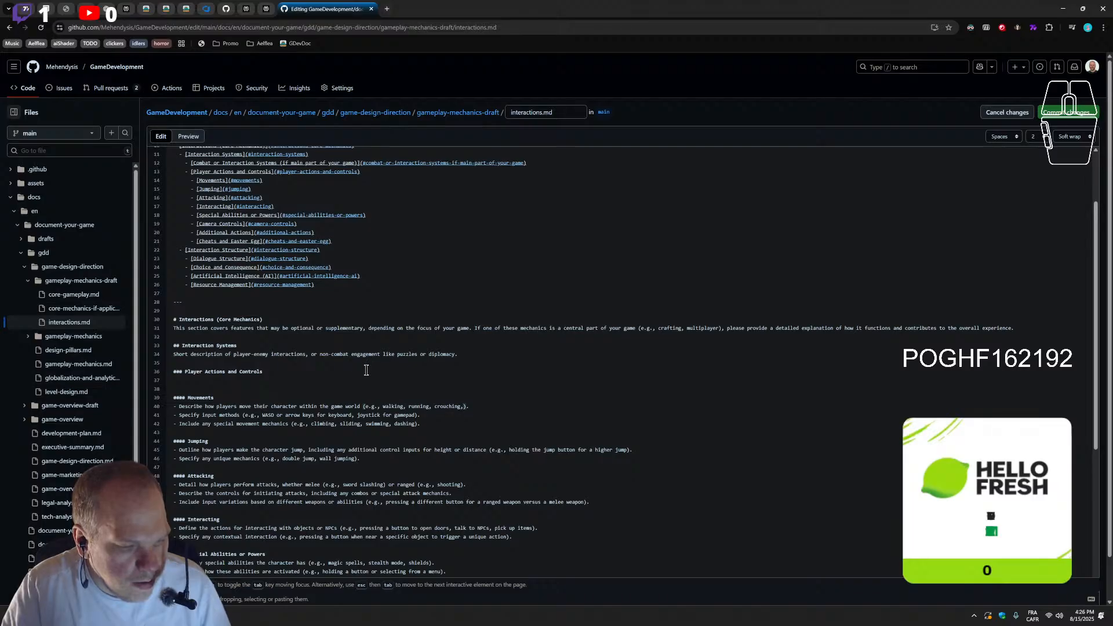
# Compare the table of contents entries from Interaction Systems to Interaction Structure with the matching sections, down to Resource Management
pyautogui.scroll(3, 184, 252)
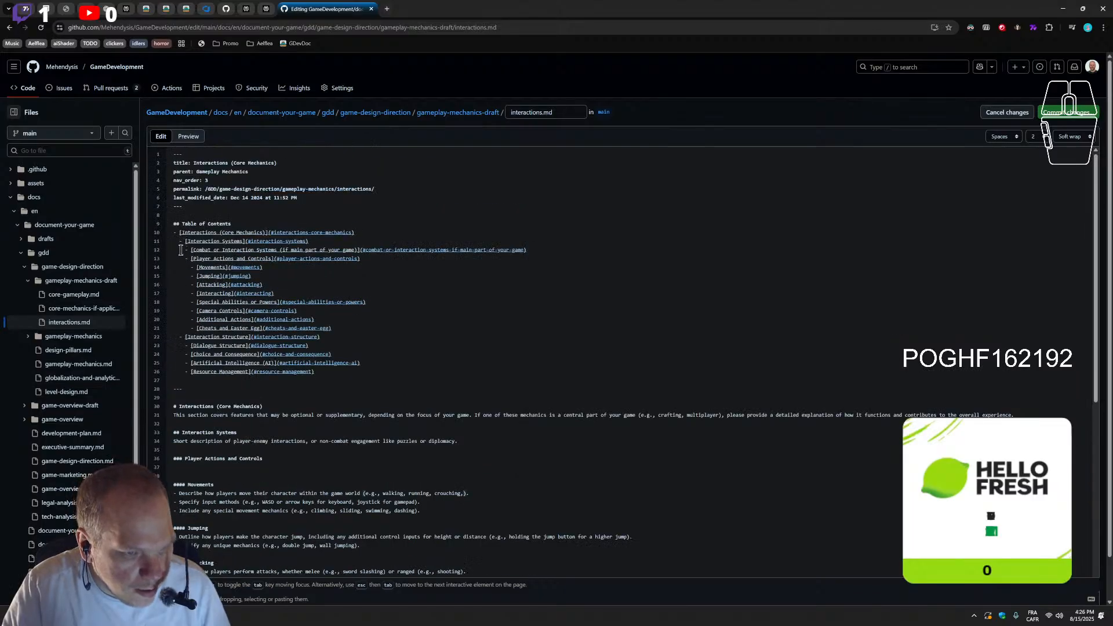
pyautogui.moveTo(180, 242); pyautogui.dragTo(185, 343)
pyautogui.scroll(-3, 318, 474)
pyautogui.scroll(-3, 317, 475)
pyautogui.scroll(8, 268, 390)
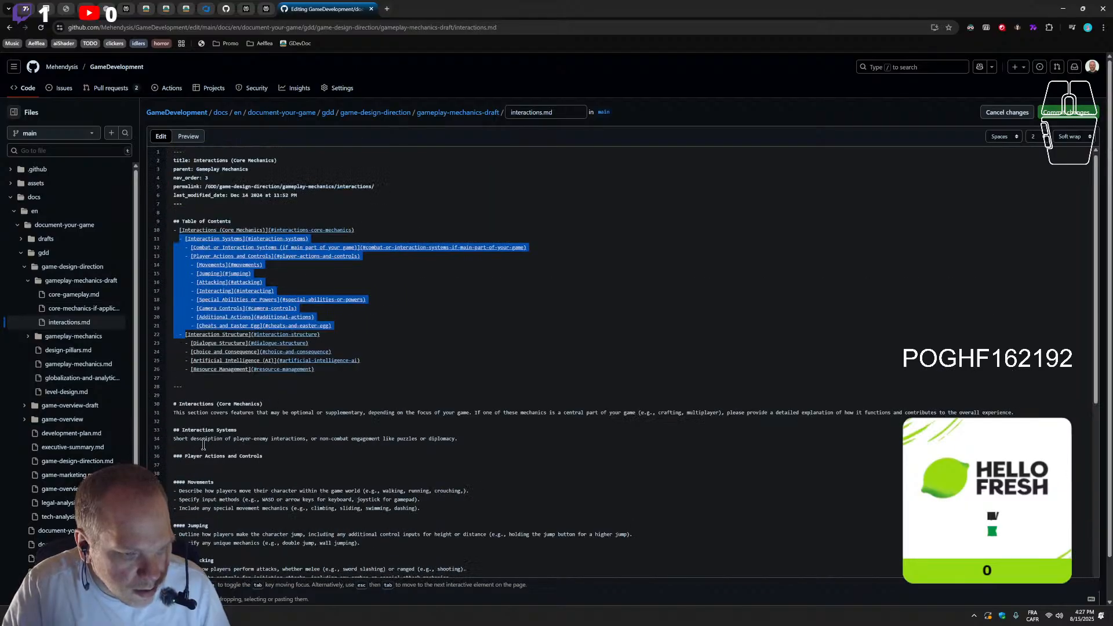
pyautogui.scroll(-8, 224, 428)
pyautogui.scroll(5, 260, 431)
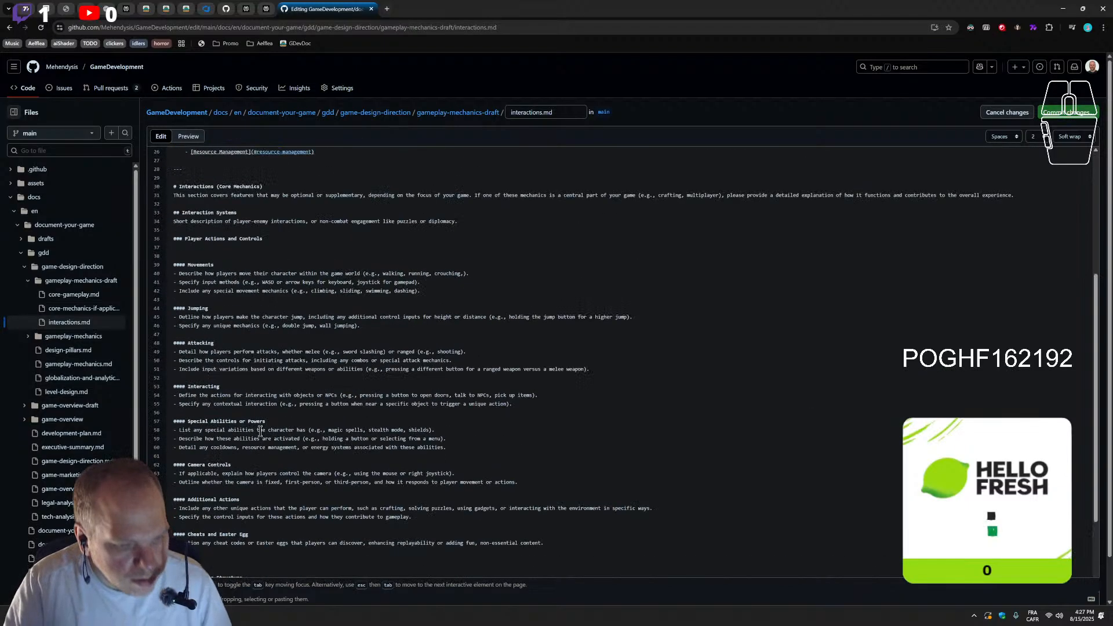
pyautogui.scroll(5, 261, 431)
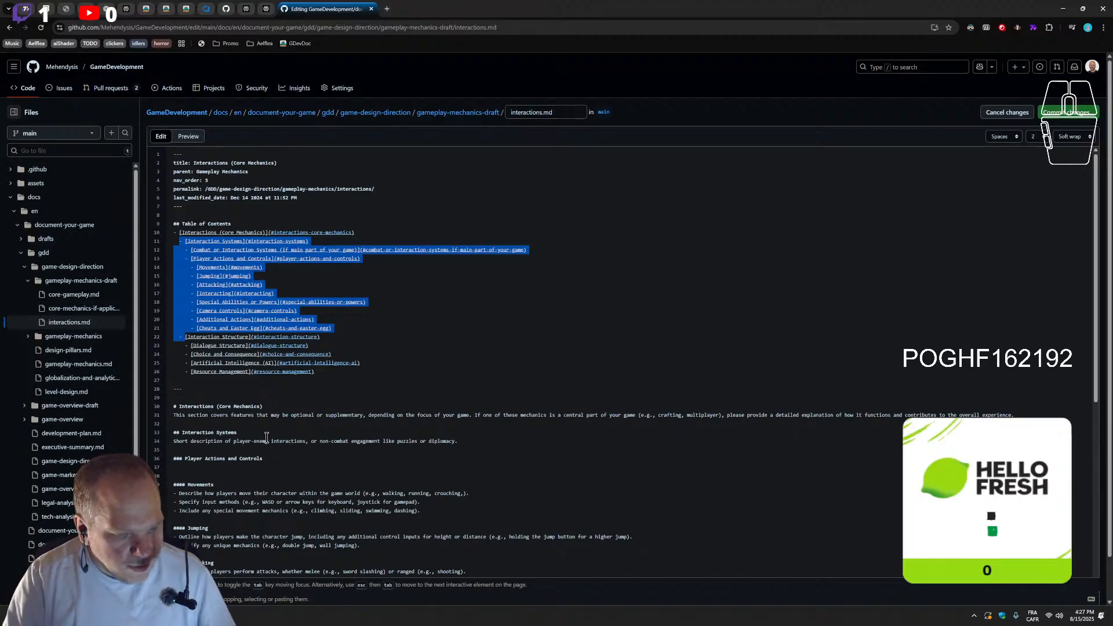
pyautogui.scroll(-5, 267, 436)
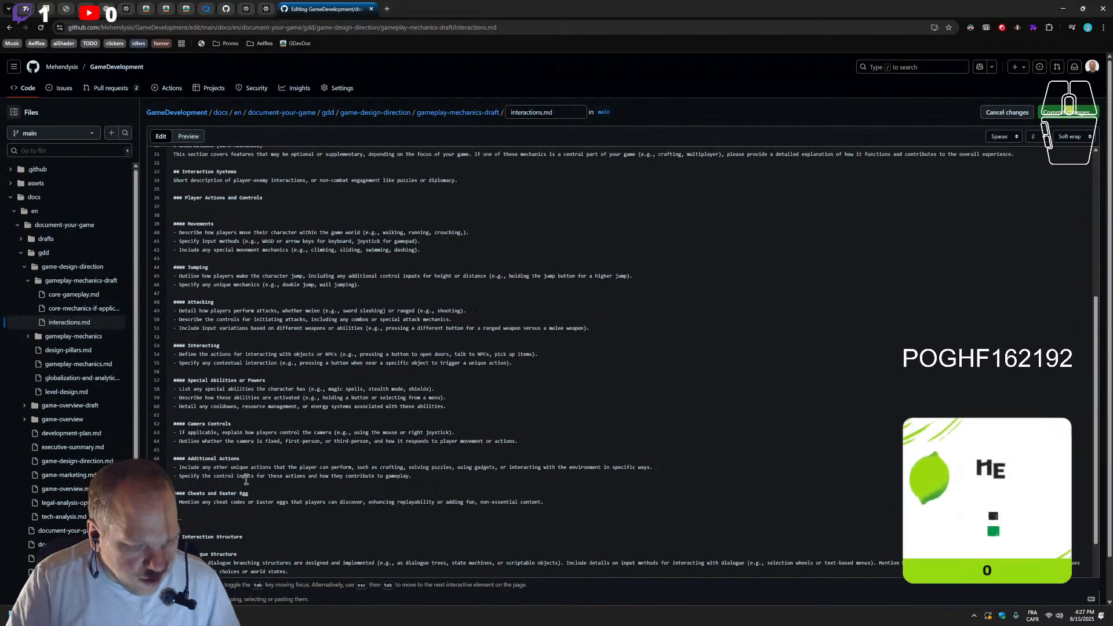
pyautogui.scroll(-3, 246, 480)
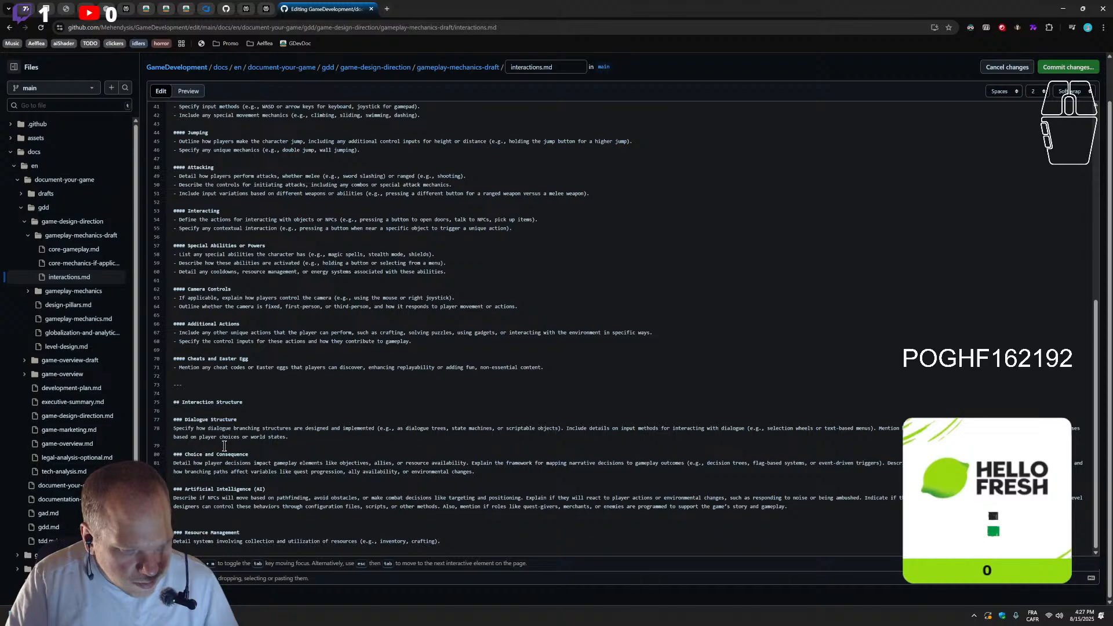
pyautogui.scroll(6, 230, 449)
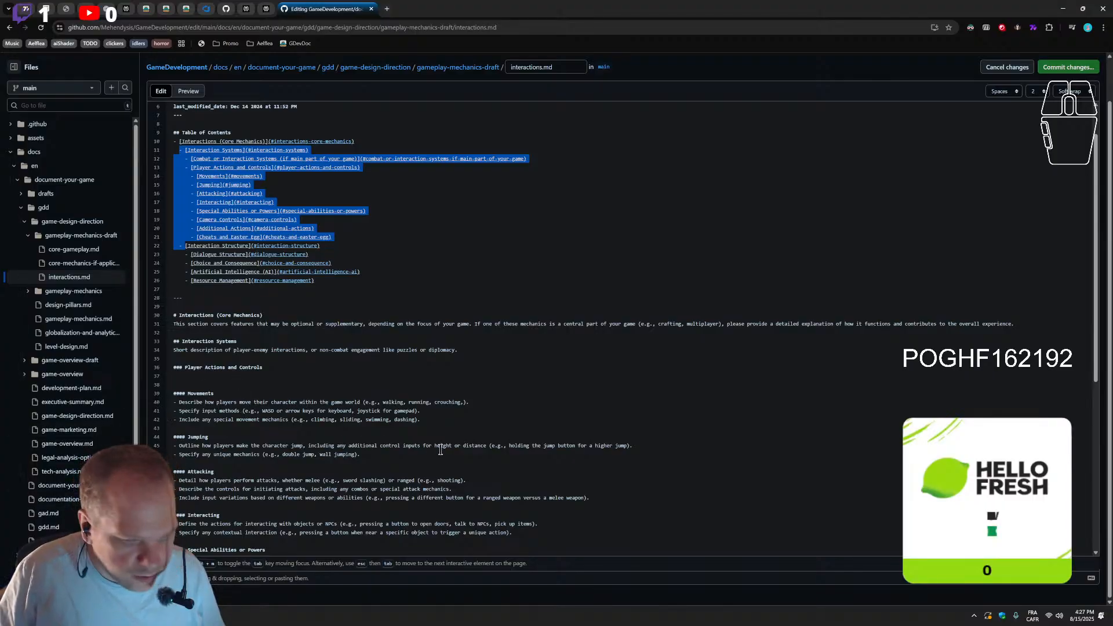
# Extend the examples in the first Movements bullet with "jumping, climbing, swimming"
pyautogui.click(466, 407)
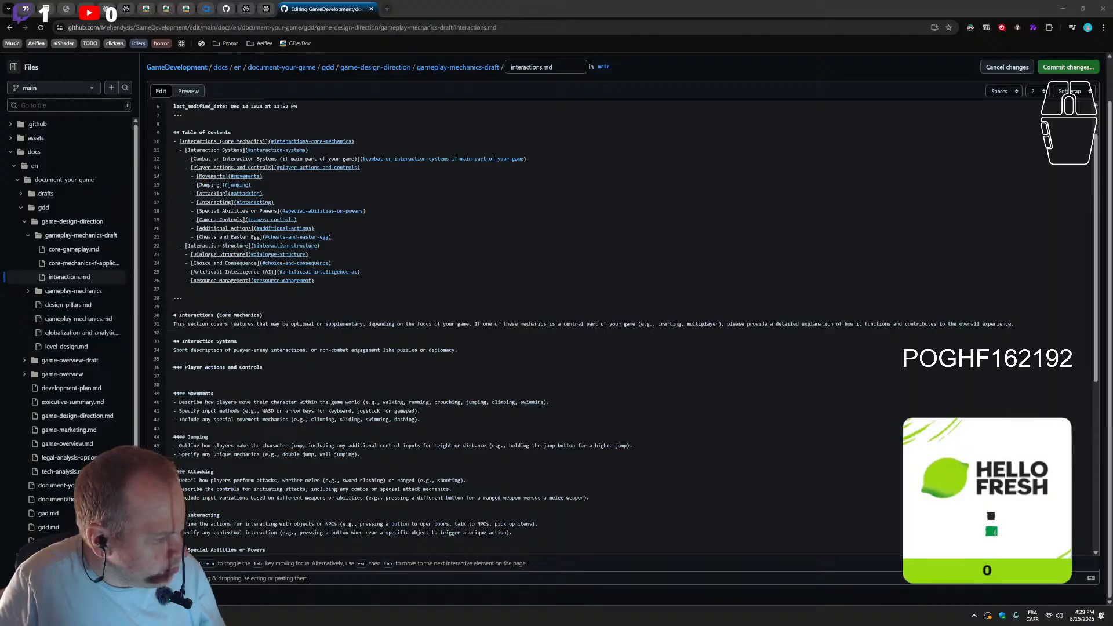
# Bring the Top 10 Best Traversal Designs in Gaming video window over the editor and adjust the soundtrack video's volume
pyautogui.moveTo(835, 625); pyautogui.dragTo(576, 214)
pyautogui.click(473, 369)
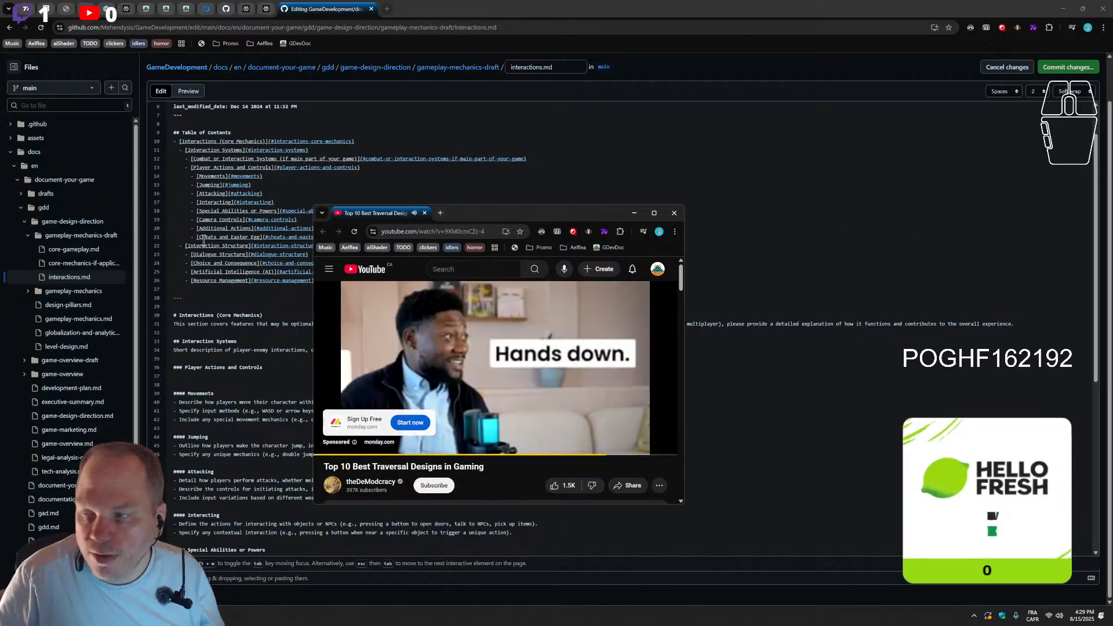
pyautogui.click(86, 9)
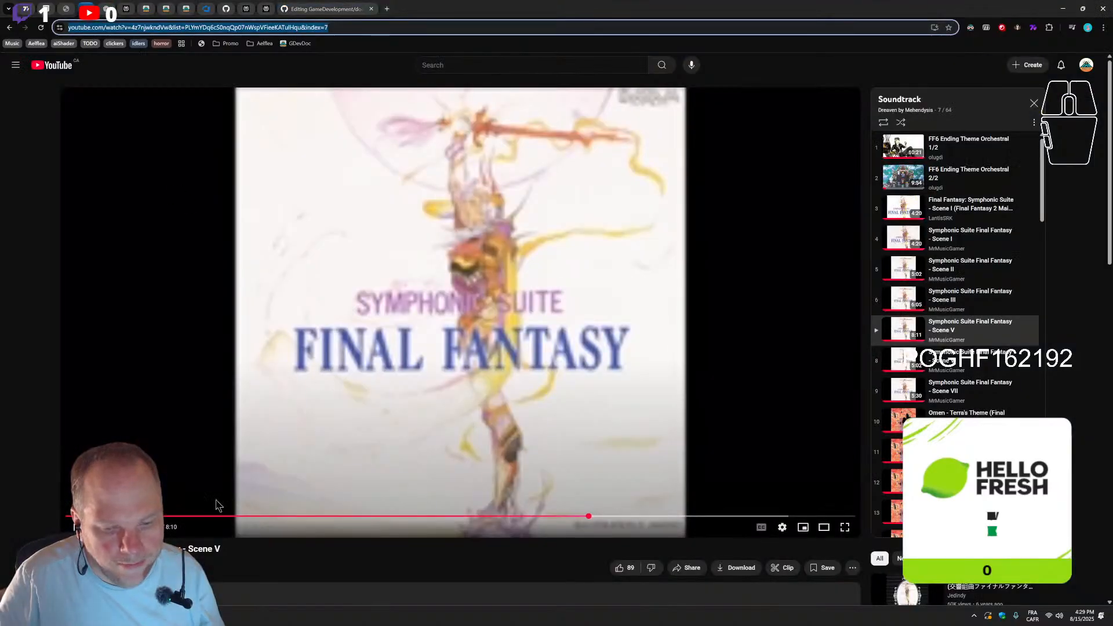
pyautogui.click(153, 527)
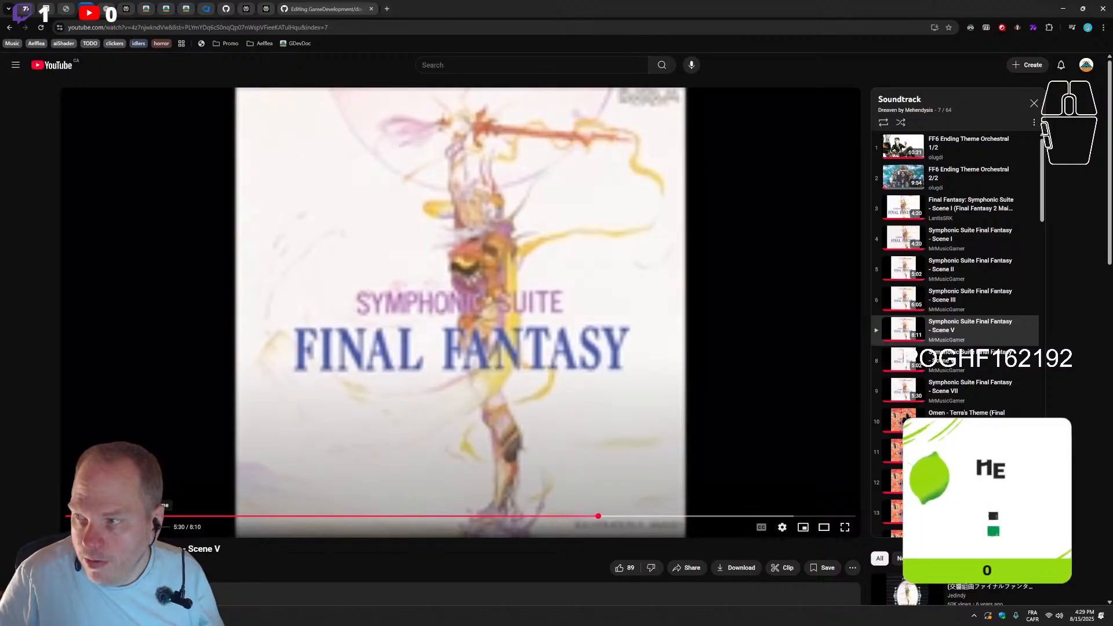
pyautogui.click(190, 616)
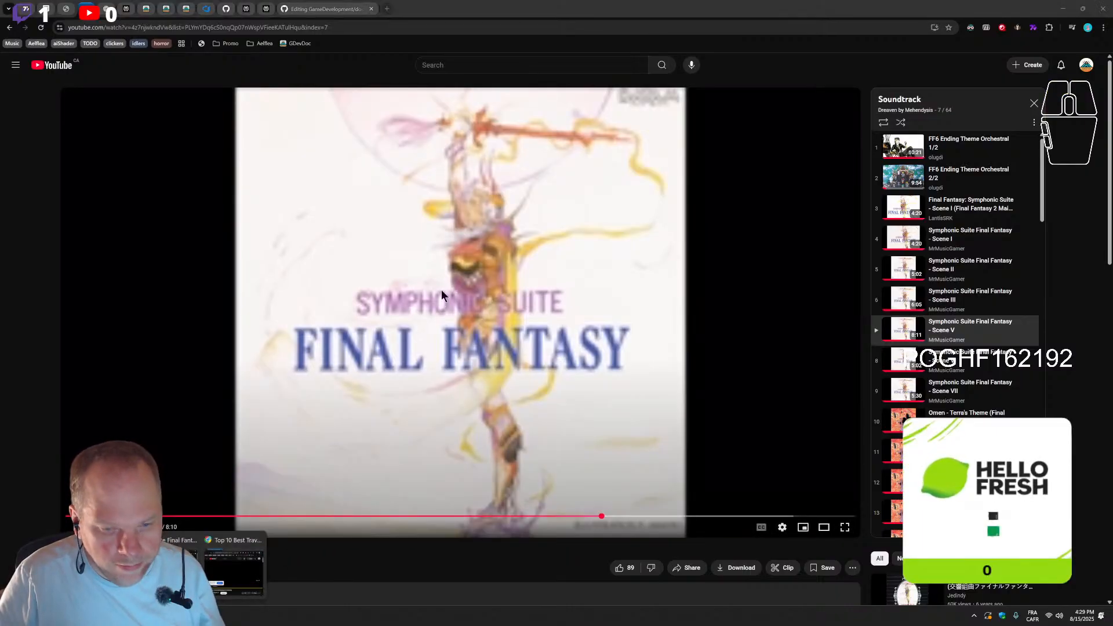
pyautogui.click(235, 566)
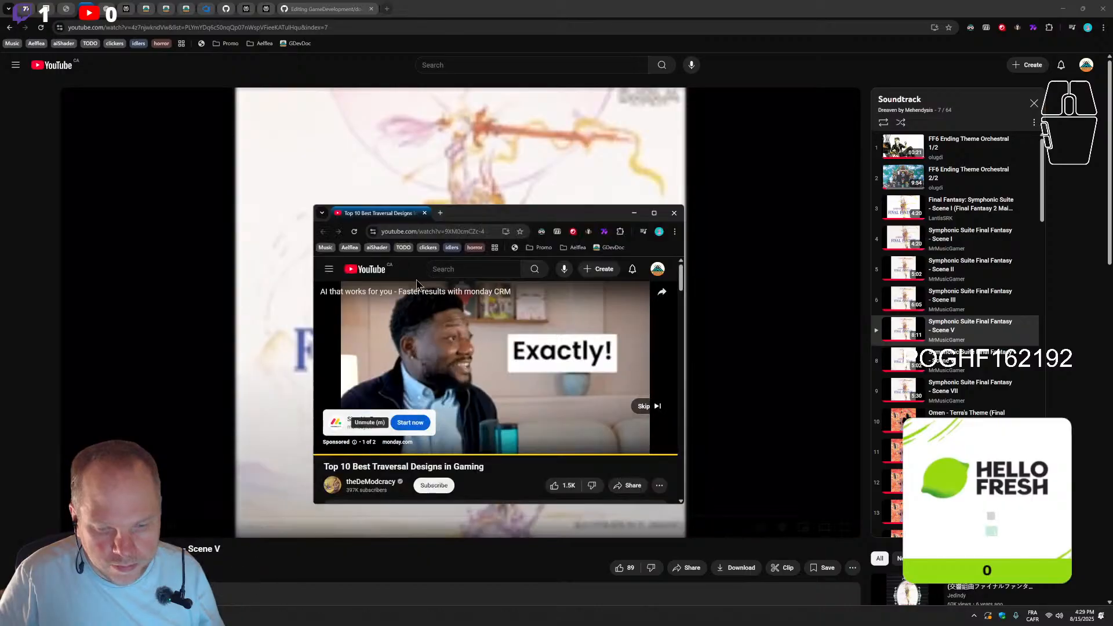
# Skip the ad on the traversal designs video, adjust its volume and restart it from 0:00
pyautogui.click(644, 406)
pyautogui.moveTo(400, 449); pyautogui.dragTo(411, 450)
pyautogui.click(319, 433)
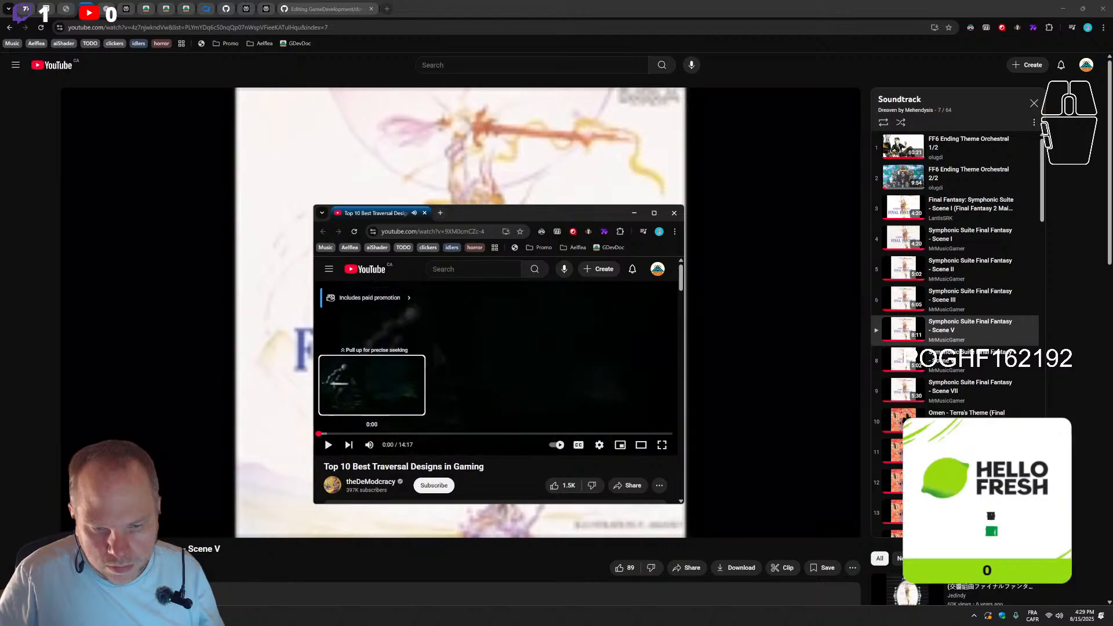
# Maximize the traversal video's window, set the playback quality to 1080p60 and show the video in full screen
pyautogui.click(655, 212)
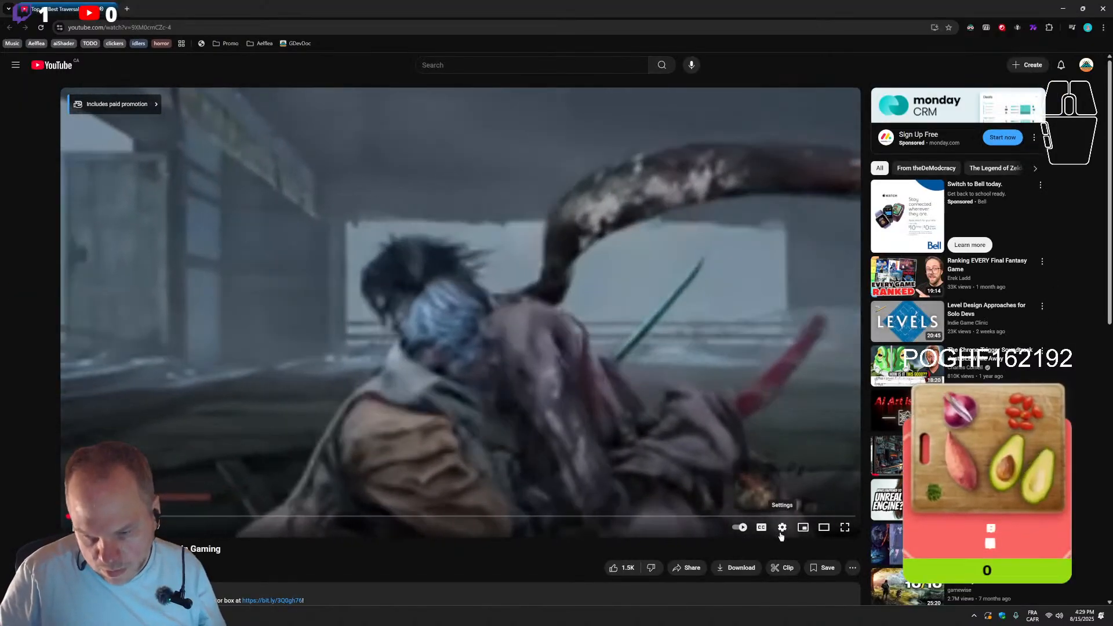
pyautogui.click(781, 534)
pyautogui.click(837, 497)
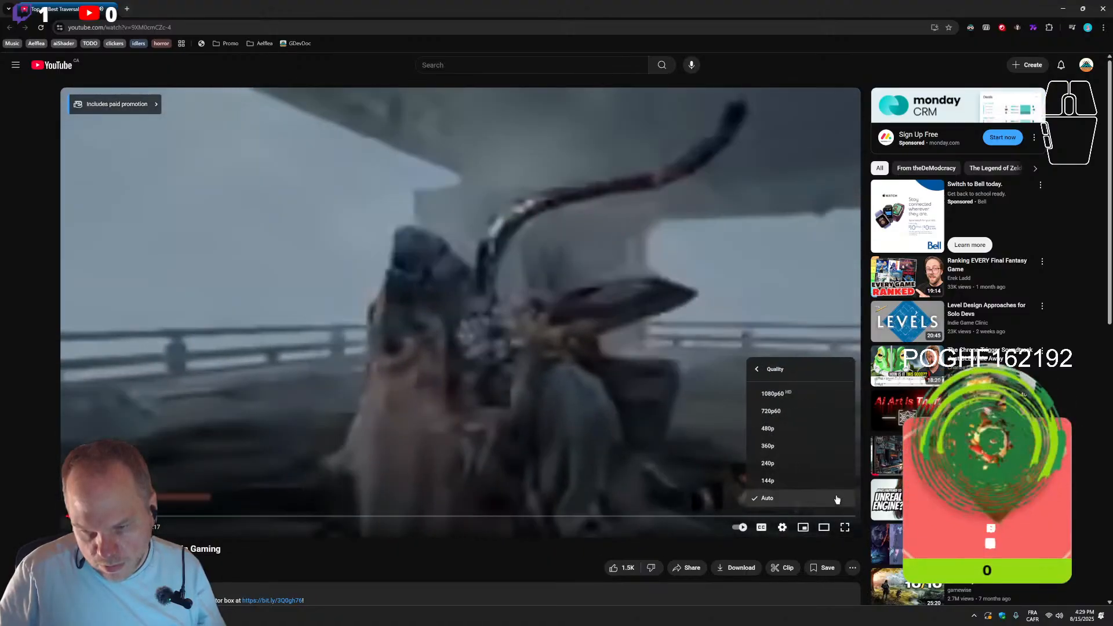
pyautogui.click(771, 394)
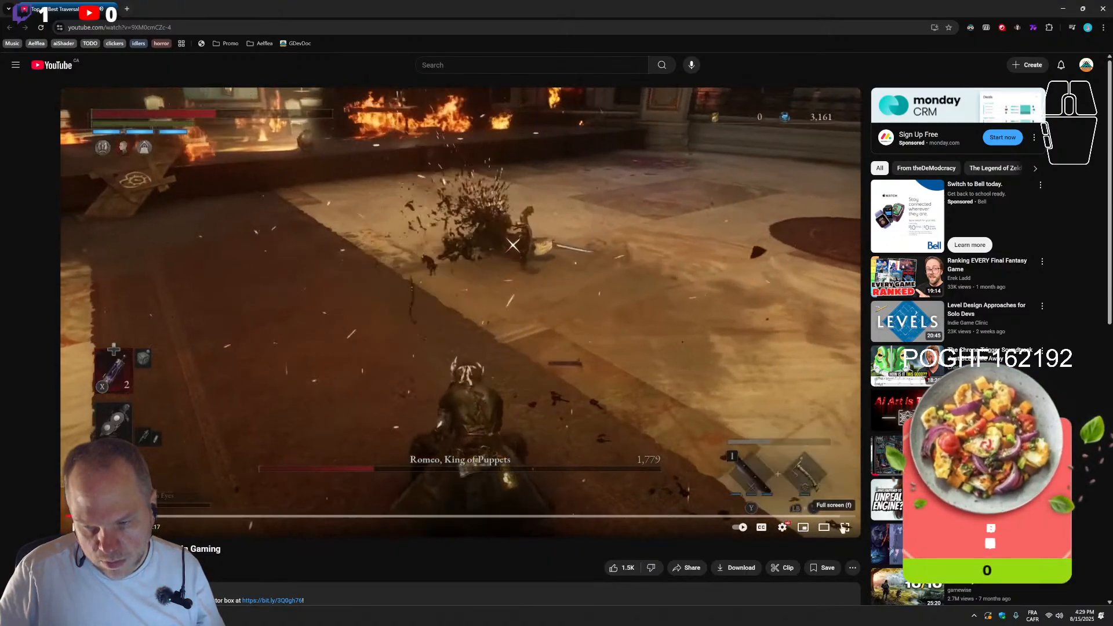
pyautogui.click(844, 526)
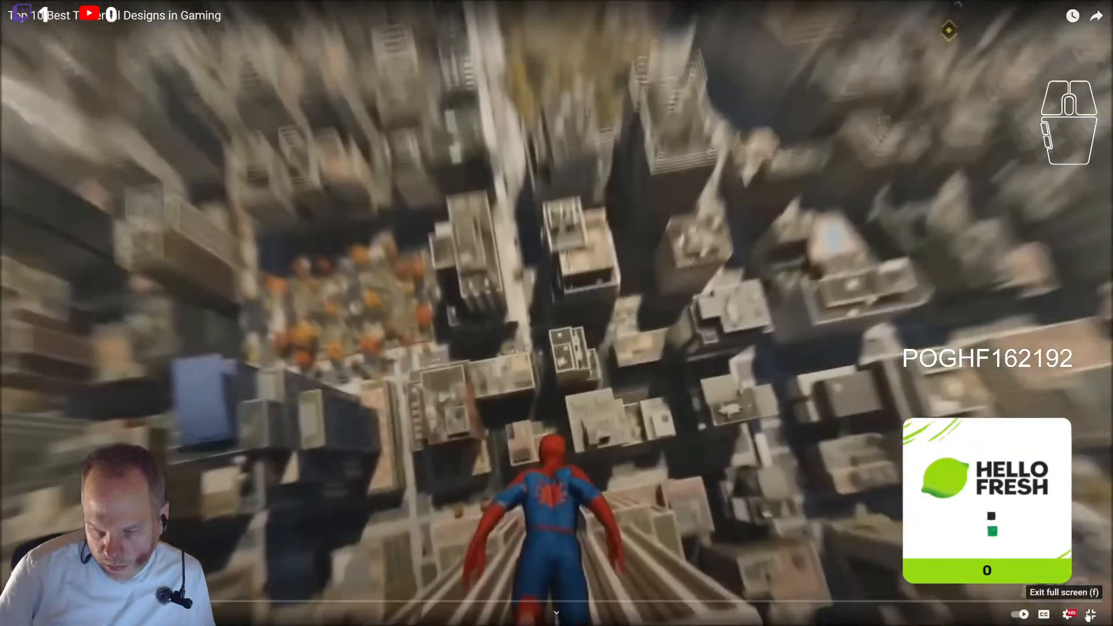
# Exit full screen, leave the traversal designs video and return to the interactions.md editor
pyautogui.click(1091, 614)
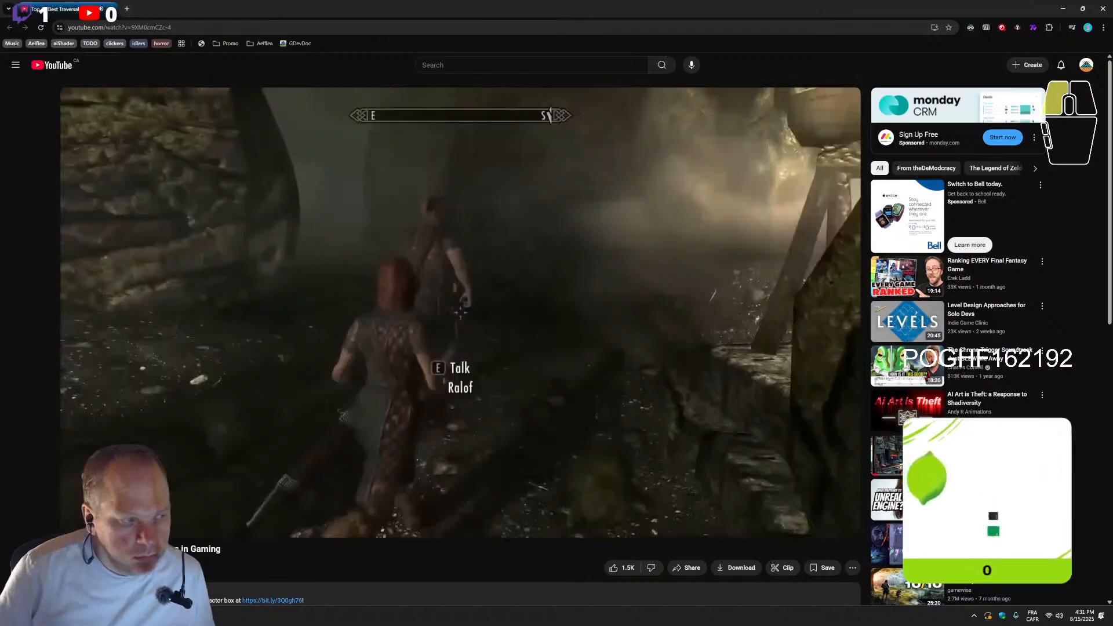
pyautogui.click(111, 9)
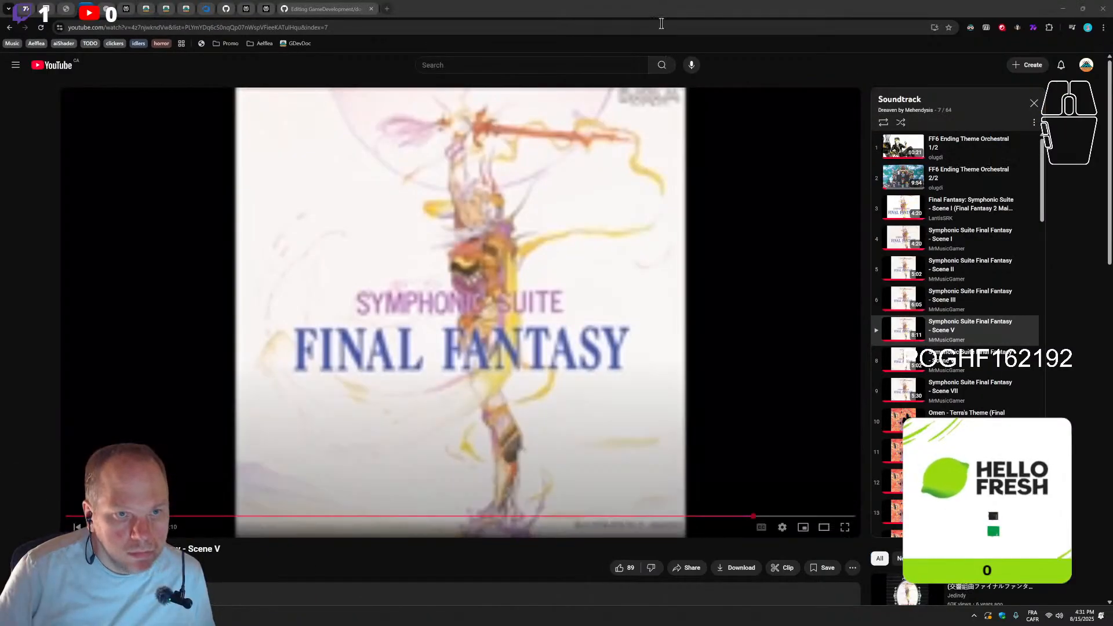
pyautogui.click(342, 9)
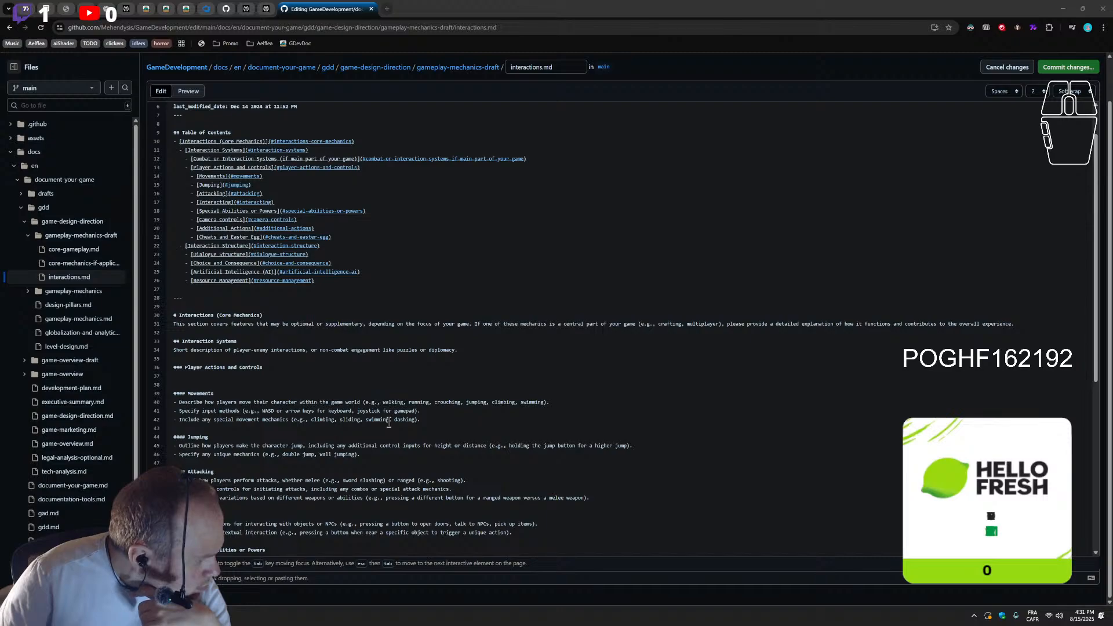
# Replace the special movement mechanics examples in the Movements list with "dashing, double jump, wall run, floating"
pyautogui.moveTo(390, 423); pyautogui.dragTo(311, 425)
pyautogui.press('BackSpace')
pyautogui.press('BackSpace')
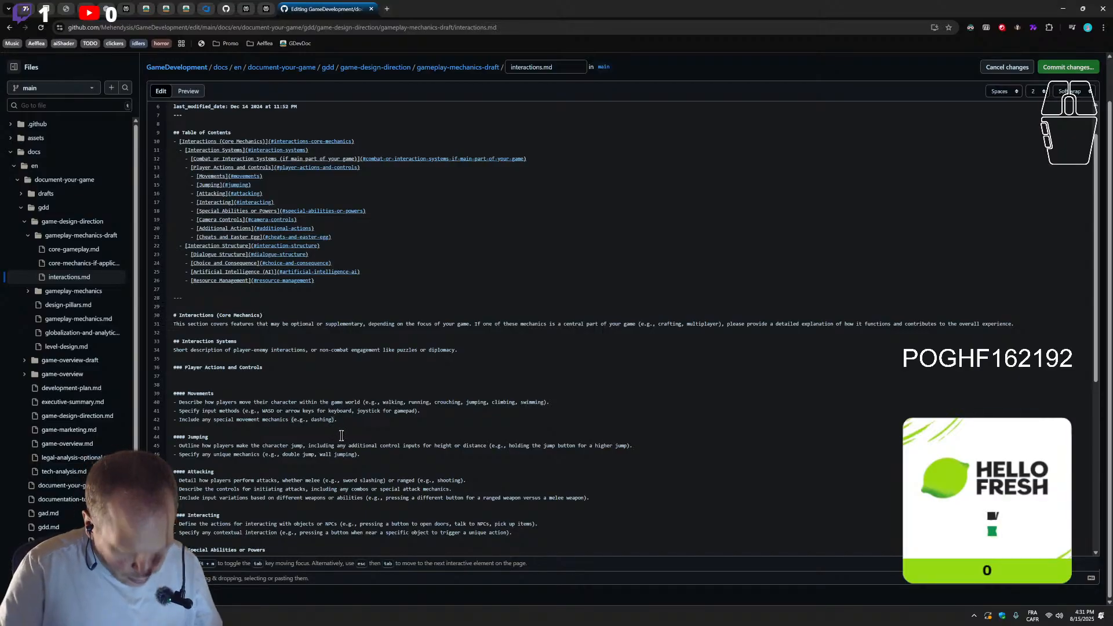
pyautogui.write(', ')
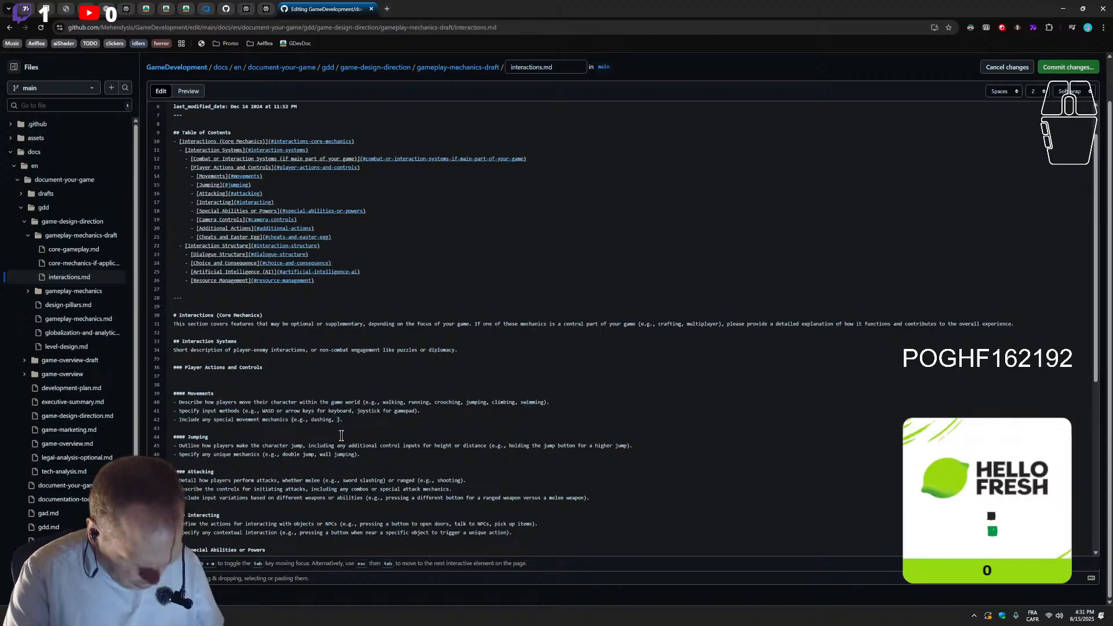
pyautogui.write('double jum')
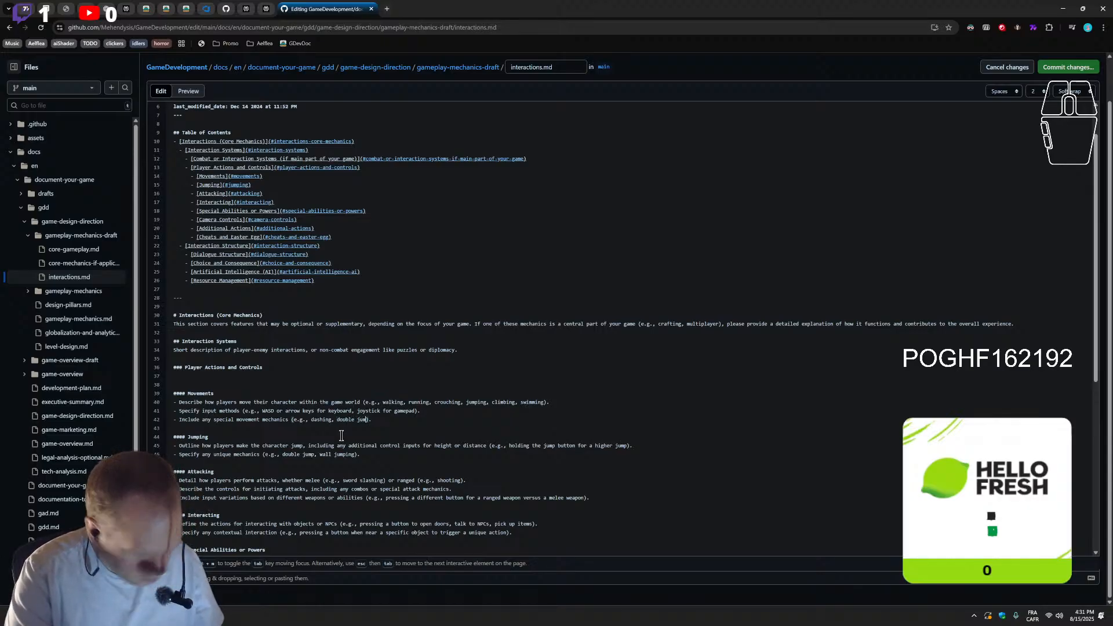
pyautogui.write('p, wall r')
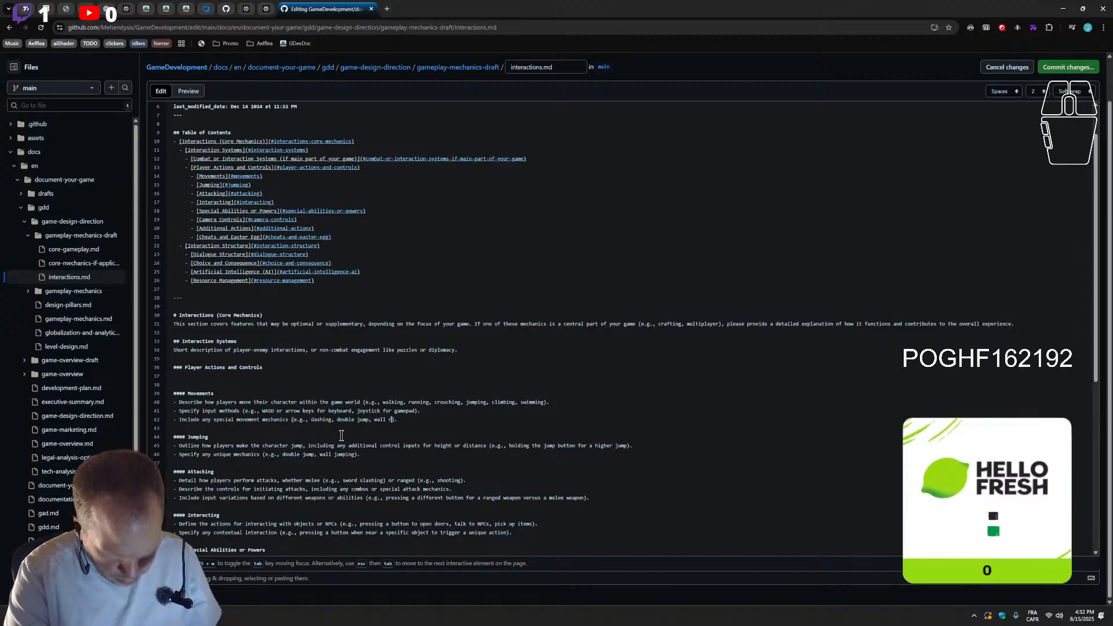
pyautogui.write('un')
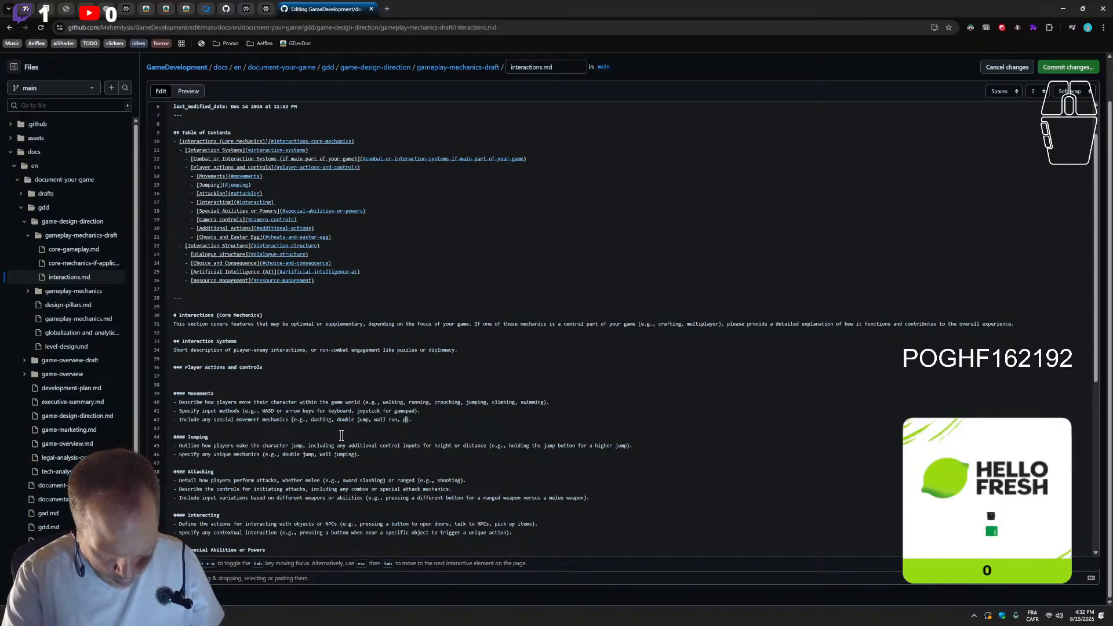
pyautogui.write(', floating')
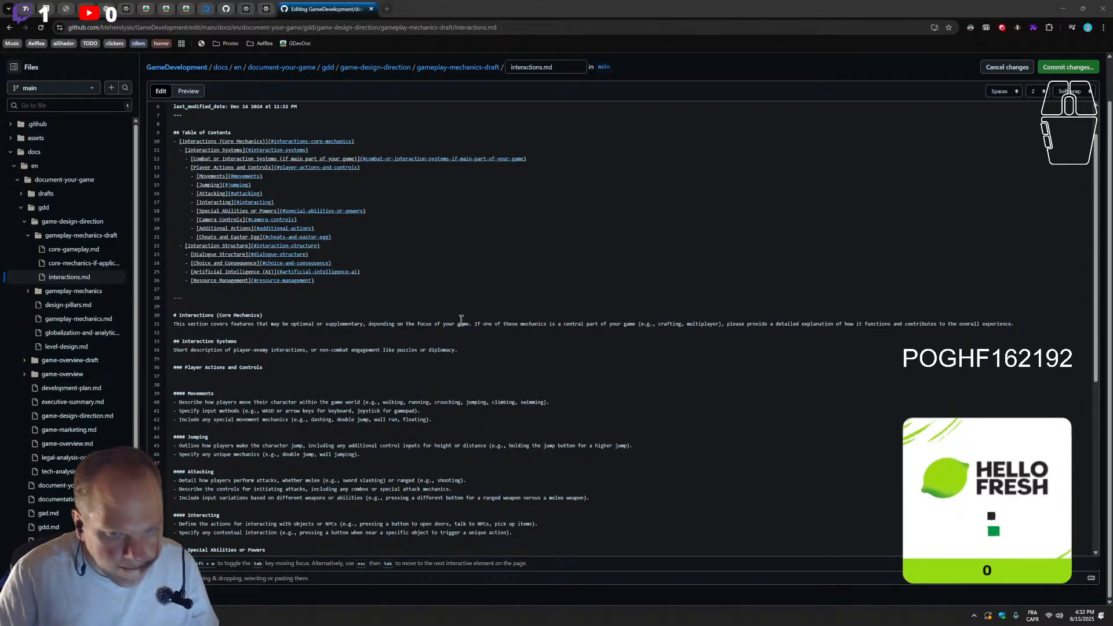
# Change "floating" to "soaring" in the special movement mechanics examples and add "combo" after it
pyautogui.doubleClick(409, 420)
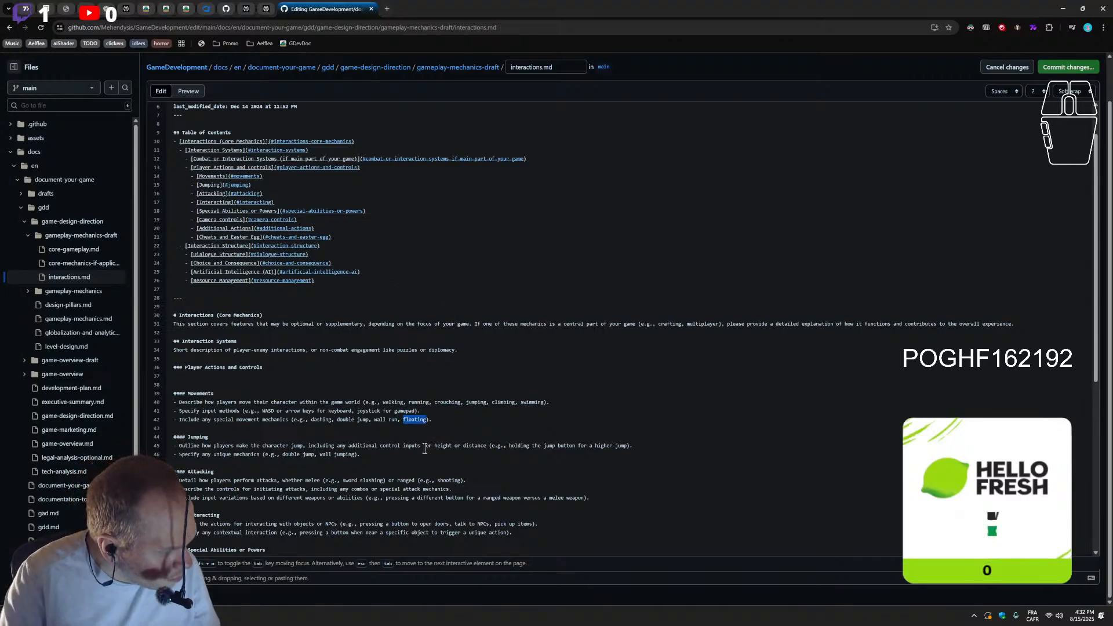
pyautogui.write('sp')
pyautogui.press('BackSpace')
pyautogui.write('oaring')
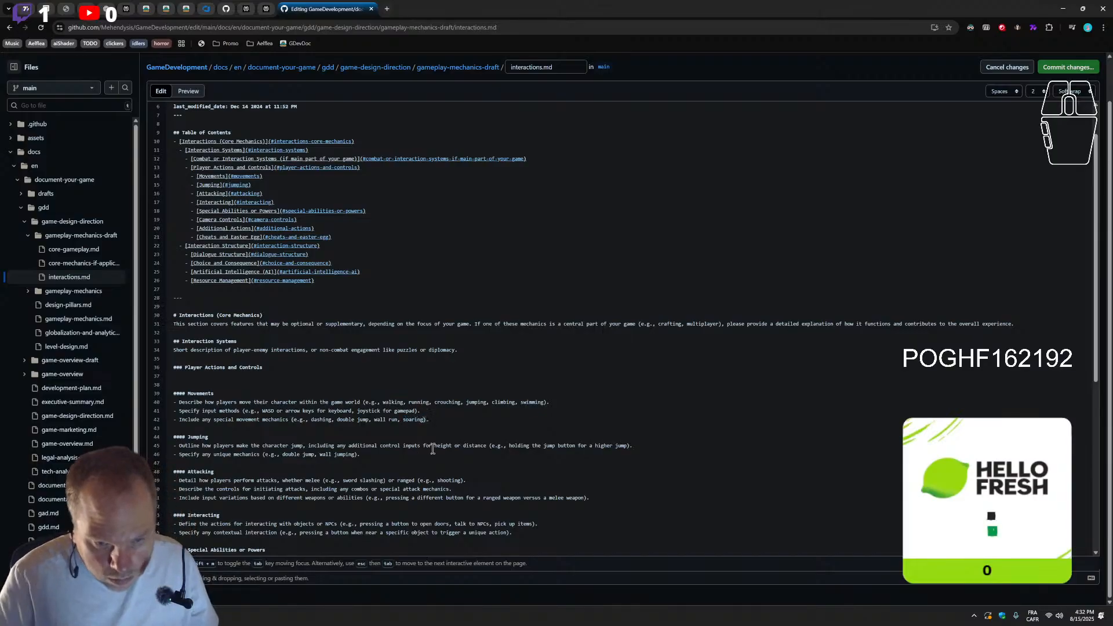
pyautogui.press('End')
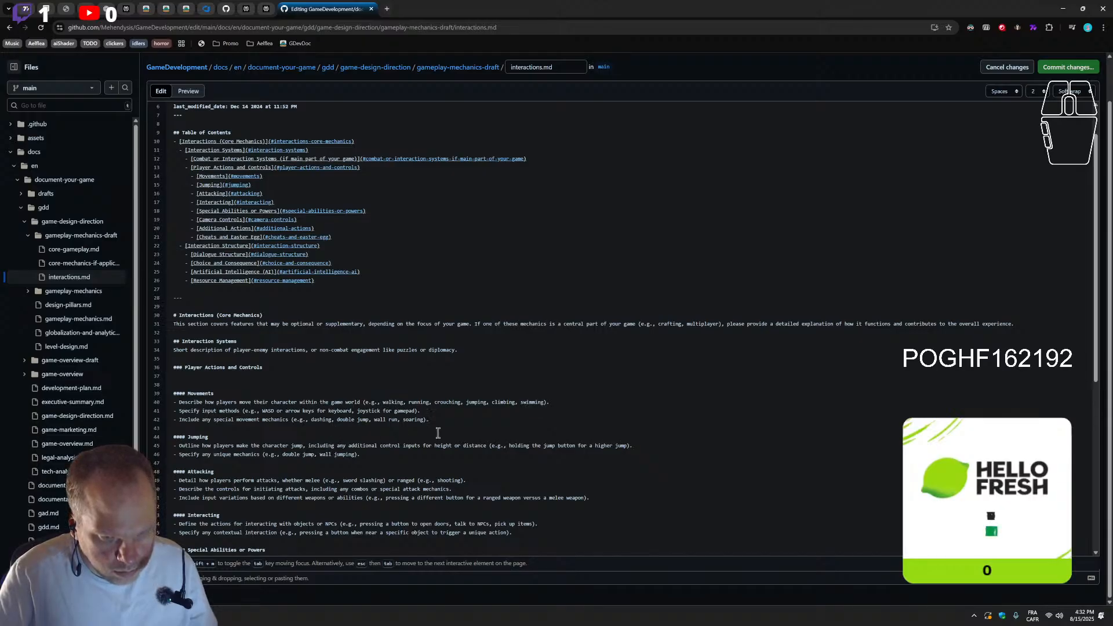
pyautogui.click(425, 420)
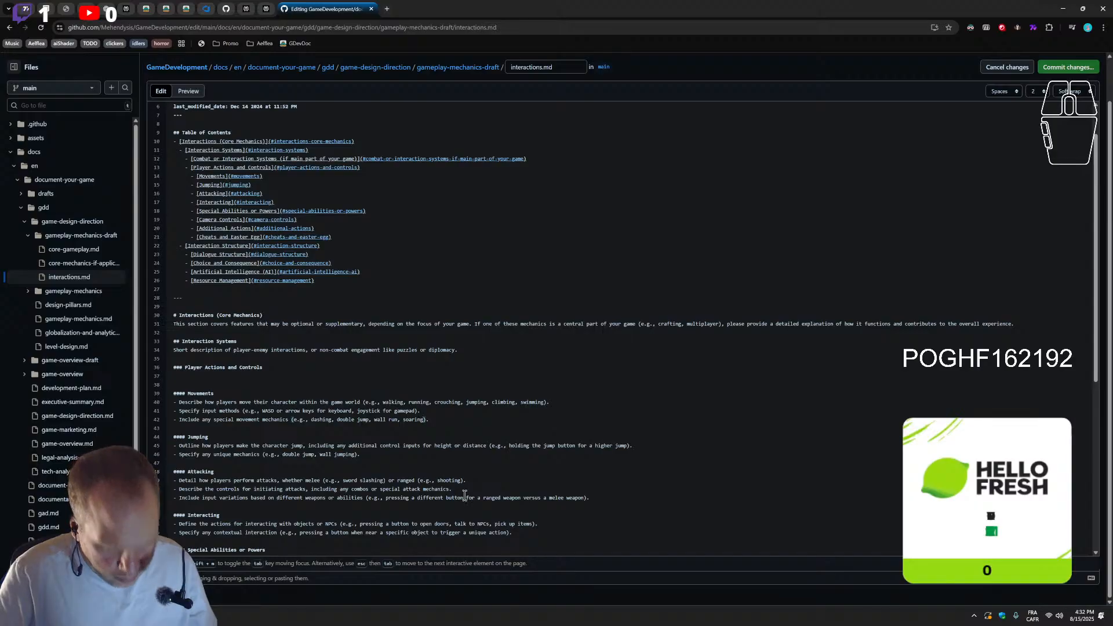
pyautogui.write(', combo')
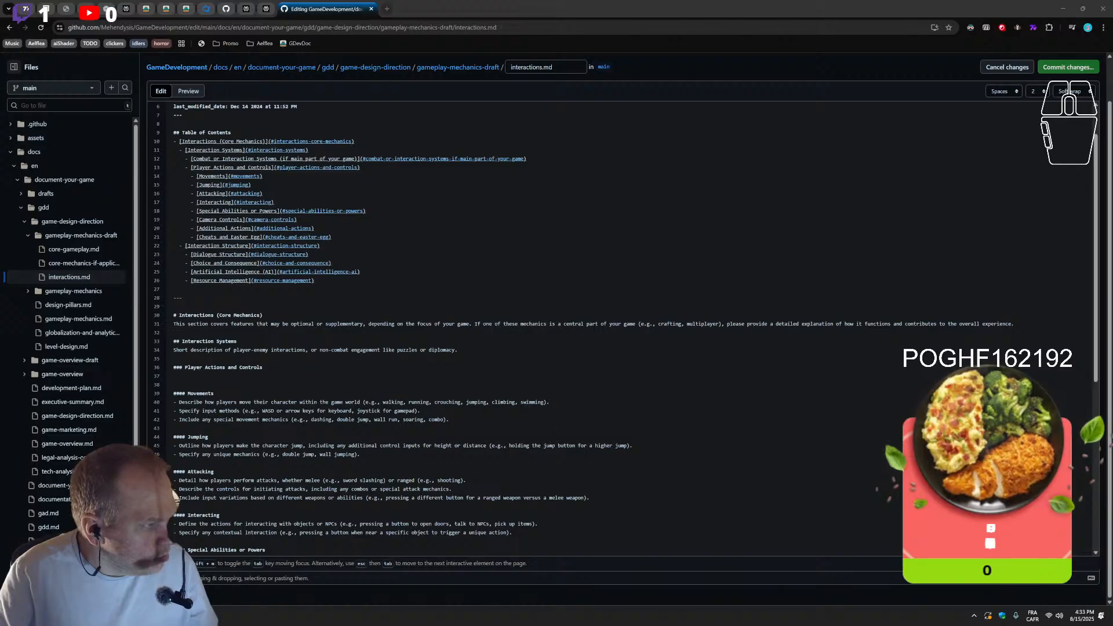
# Remove the extra blank line between the Player Actions and Controls heading and the Movements heading
pyautogui.click(175, 493)
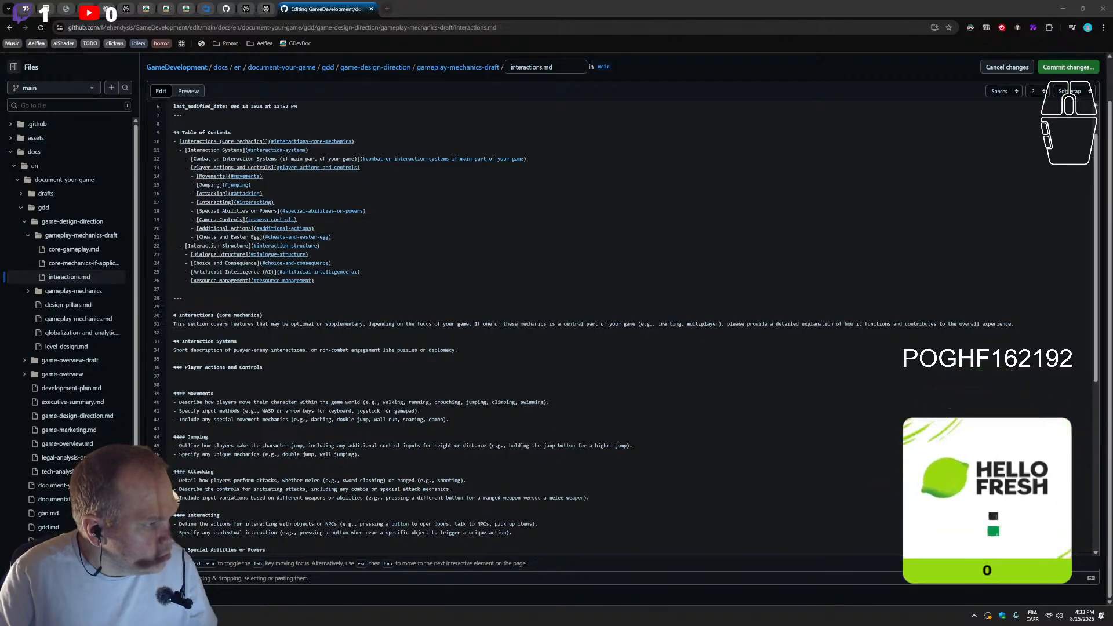
pyautogui.click(175, 493)
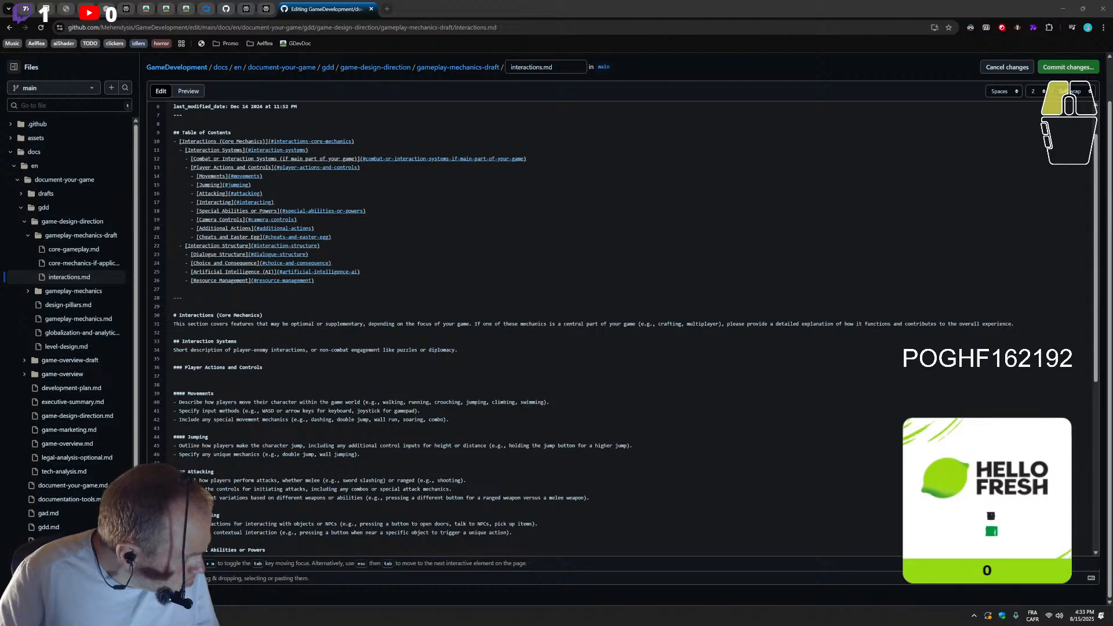
pyautogui.scroll(-2, 312, 400)
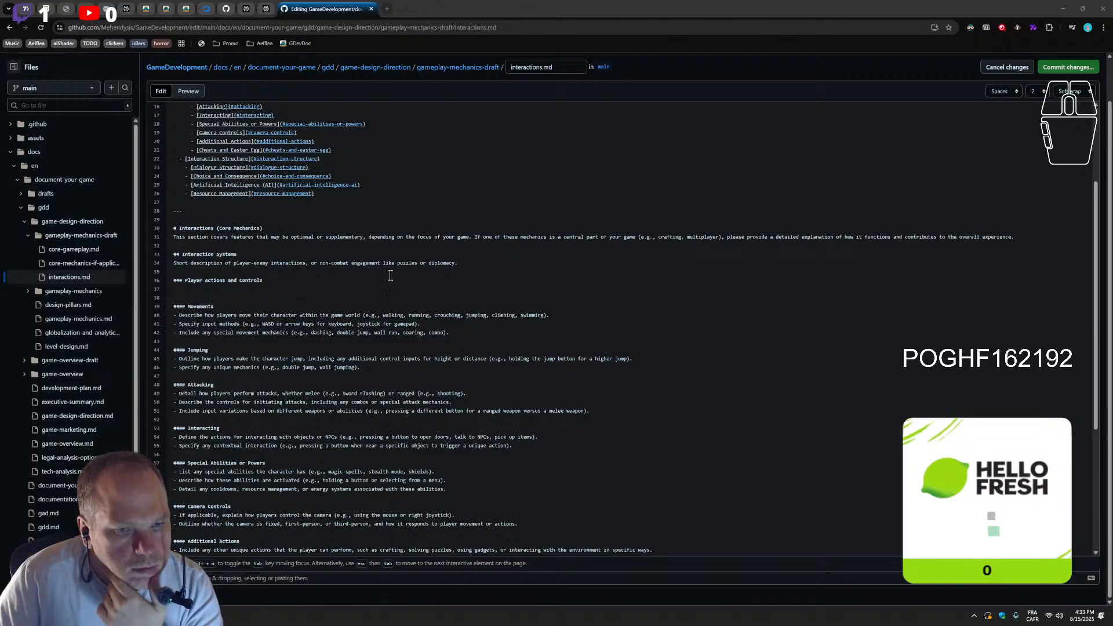
pyautogui.click(227, 297)
pyautogui.press('BackSpace')
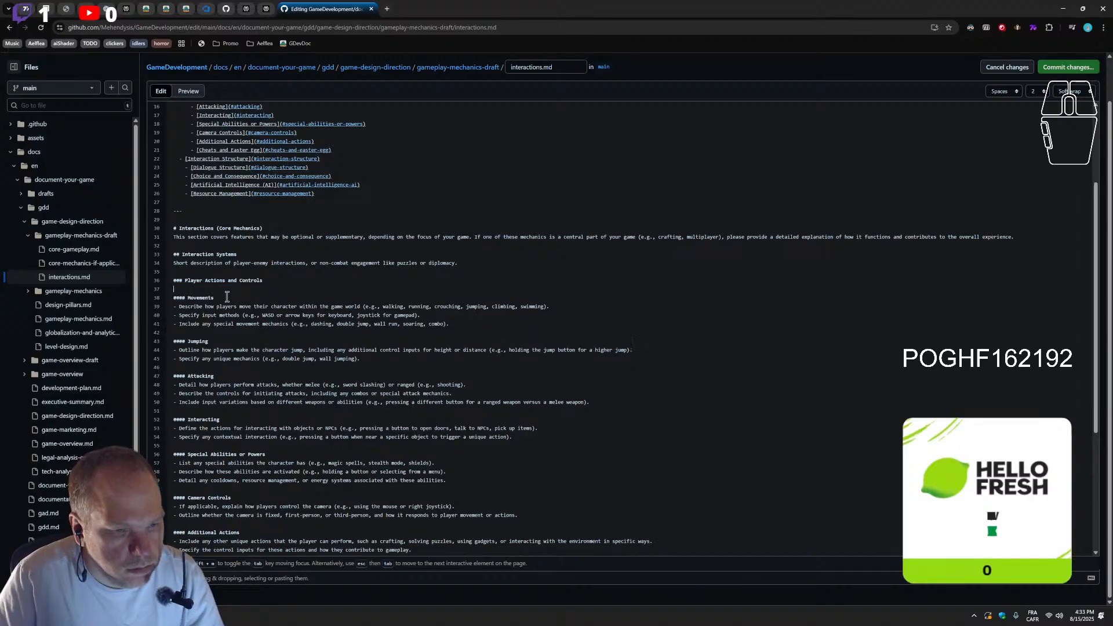
# Add "wall jump" after "wall run" in the special movement mechanics examples, based on the Jumping section's unique mechanics line
pyautogui.scroll(-1, 319, 386)
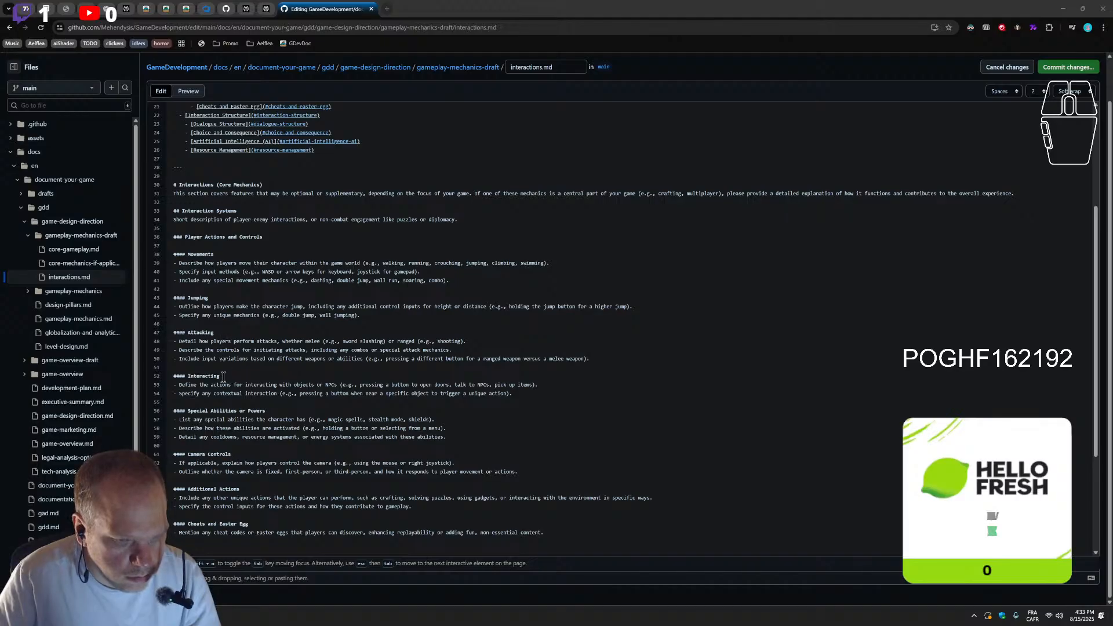
pyautogui.scroll(-2, 235, 368)
pyautogui.scroll(2, 244, 376)
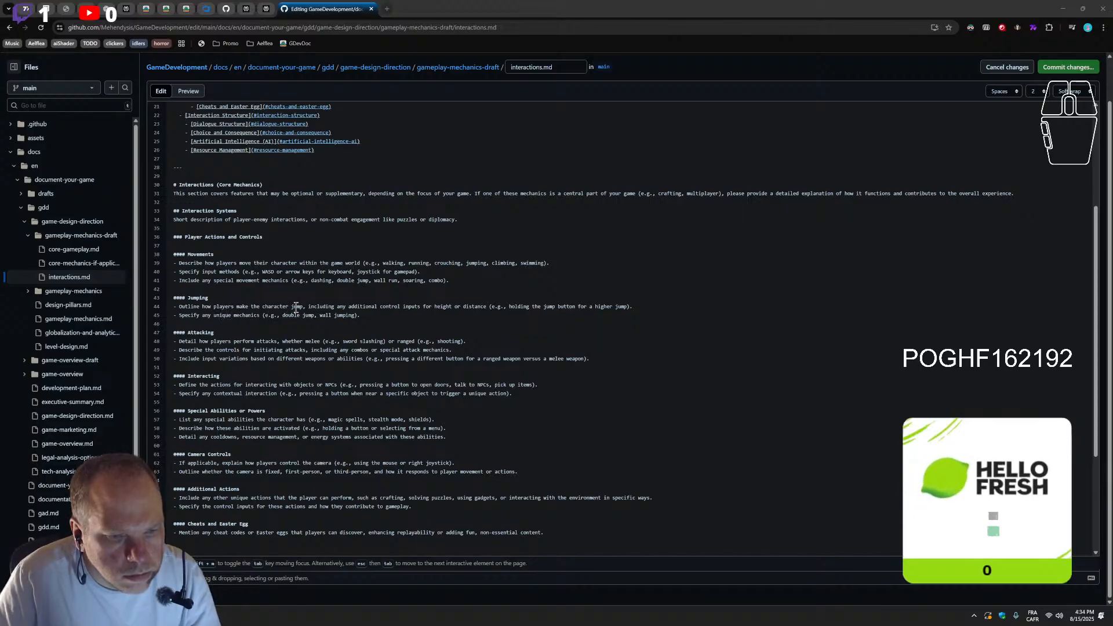
pyautogui.moveTo(376, 321); pyautogui.dragTo(122, 318)
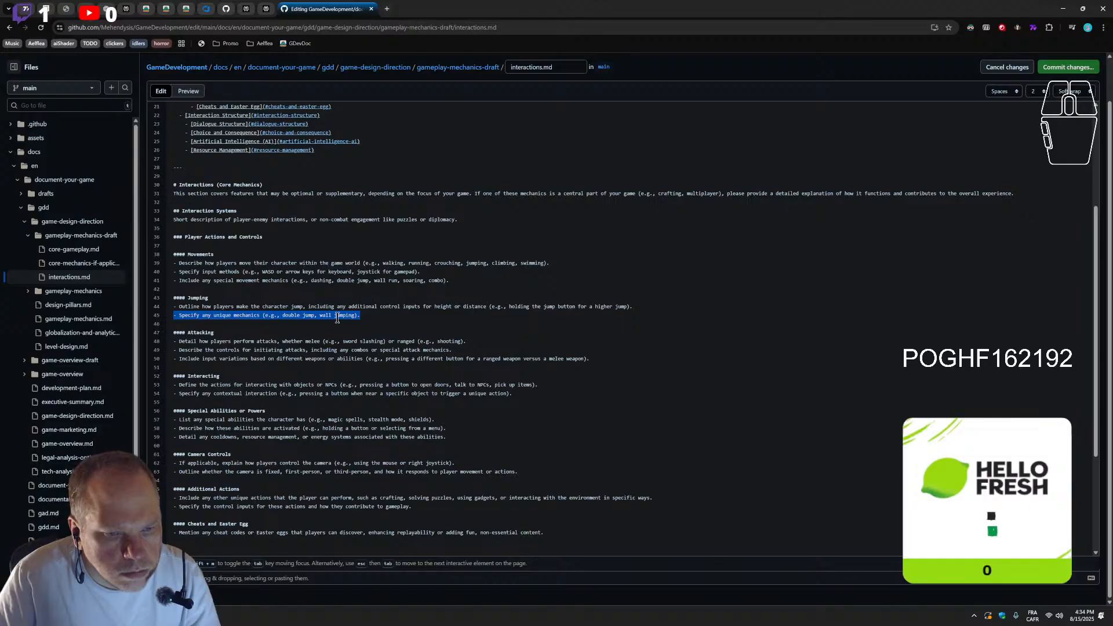
pyautogui.click(380, 282)
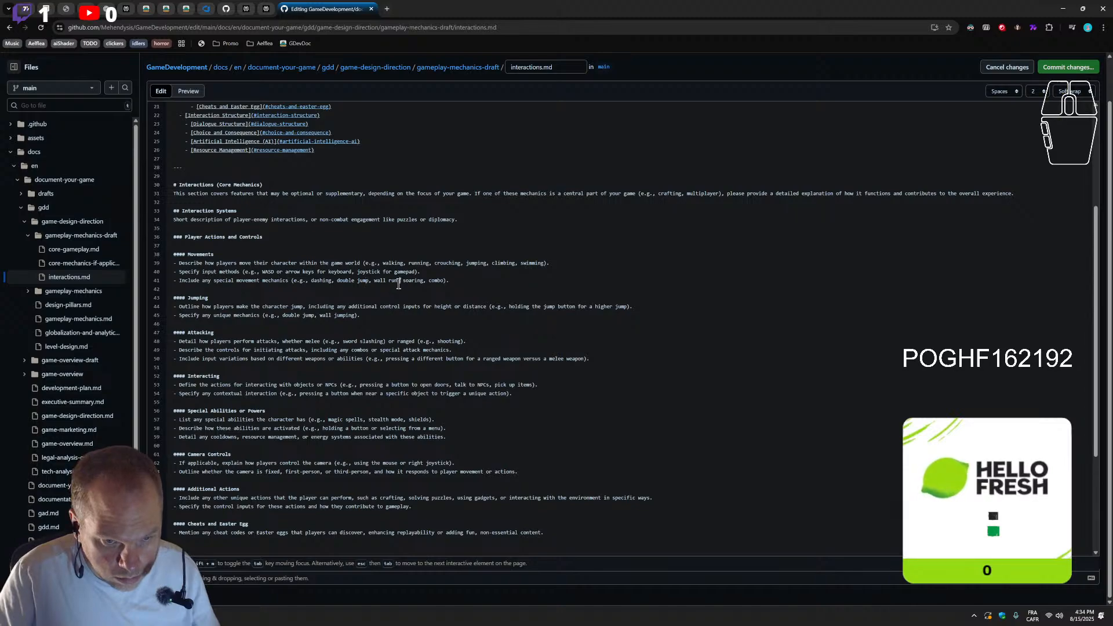
pyautogui.write(', wall ju')
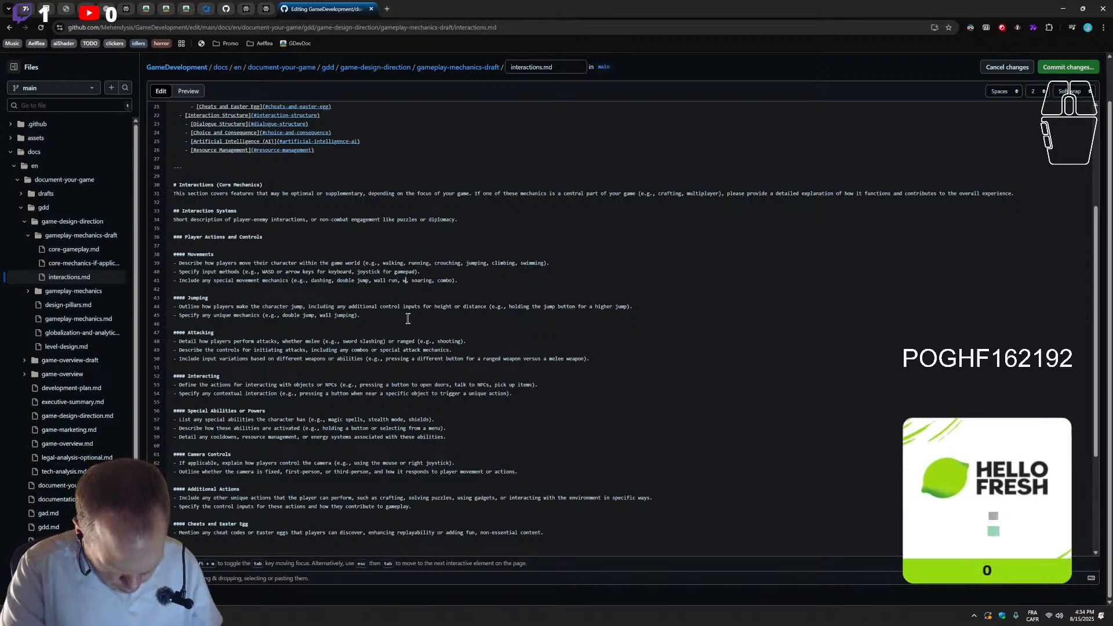
pyautogui.write('mp')
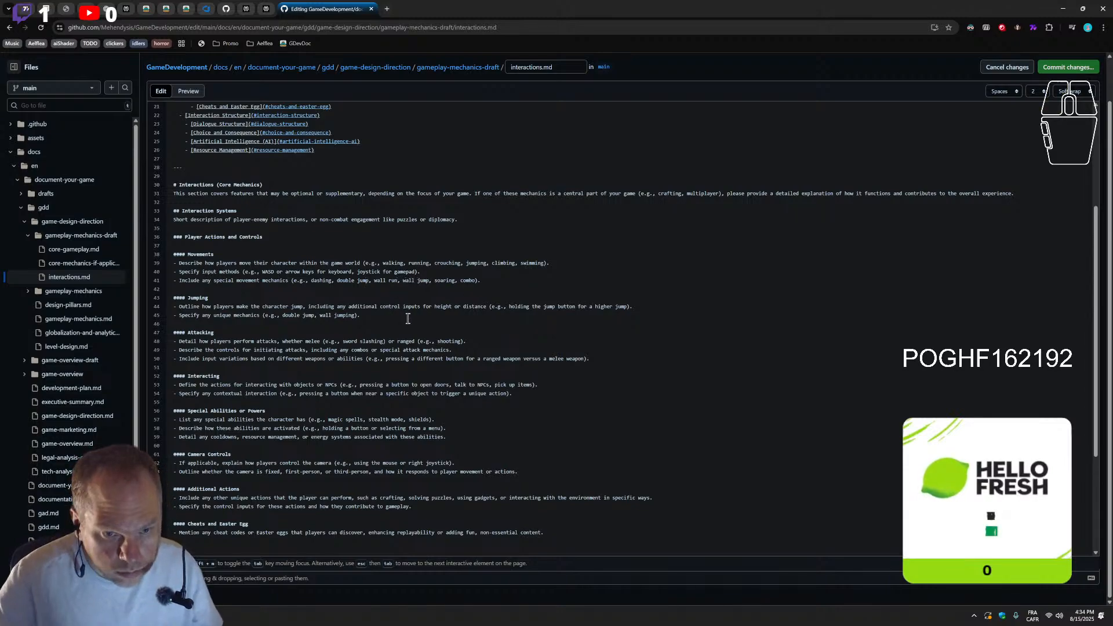
# Delete the Jumping section's heading and unique mechanics bullet, merging its remaining bullet into the Movements list without surplus blank lines
pyautogui.moveTo(393, 314); pyautogui.dragTo(151, 314)
pyautogui.press('BackSpace')
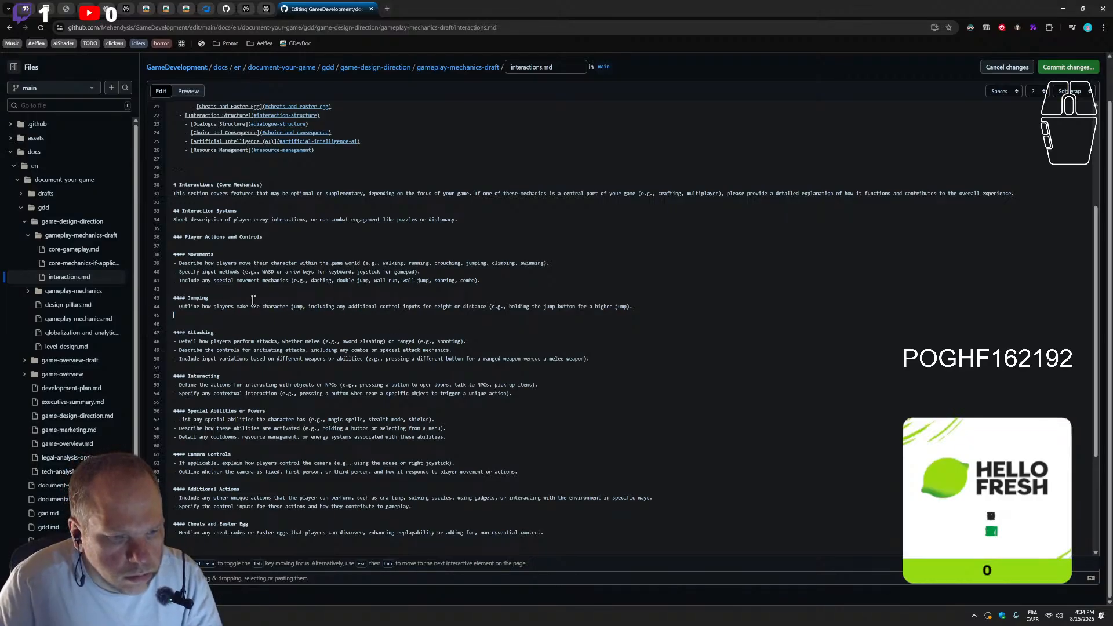
pyautogui.moveTo(226, 298); pyautogui.dragTo(175, 300)
pyautogui.press('BackSpace')
pyautogui.press('BackSpace')
pyautogui.press('BackSpace')
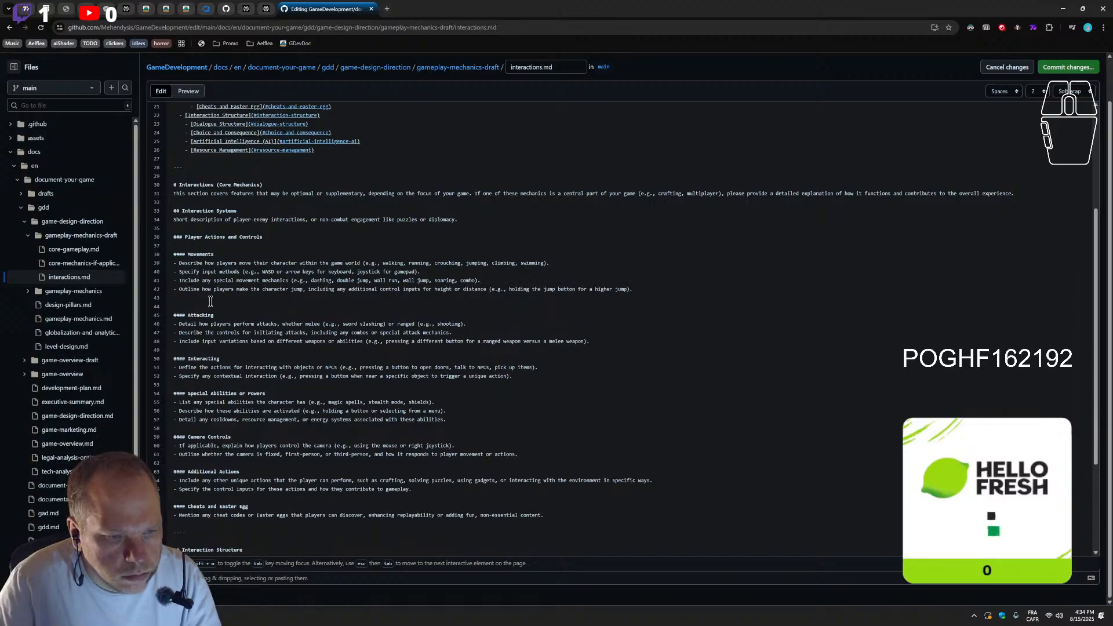
pyautogui.click(197, 305)
pyautogui.press('BackSpace')
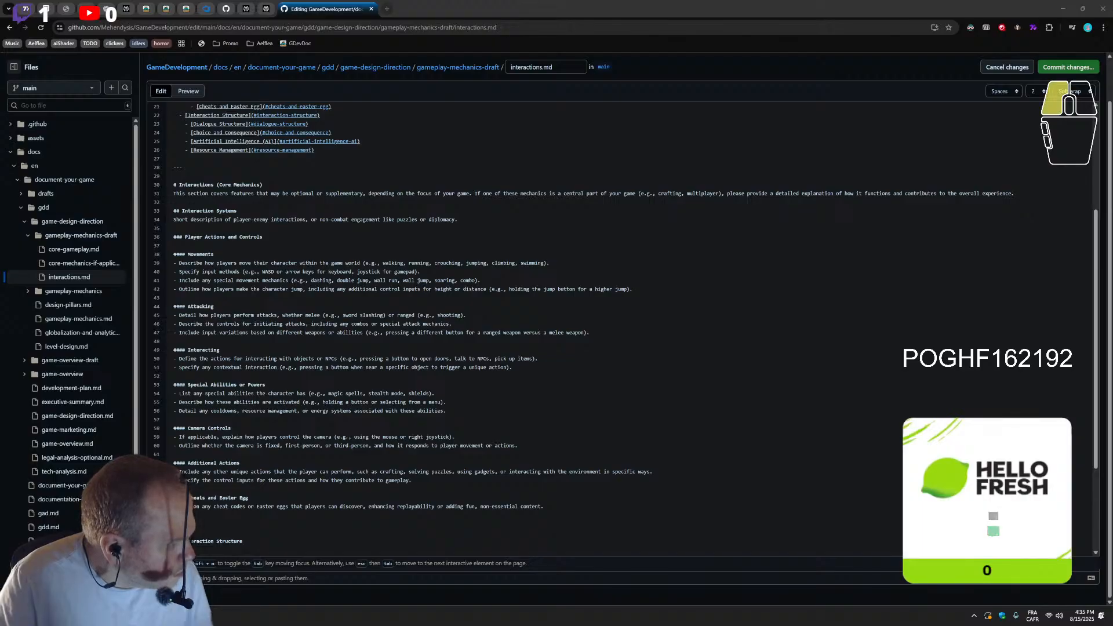
# Rename the Attacking heading as "Combat Systems (if applicable)"
pyautogui.doubleClick(200, 306)
pyautogui.write('Combat Systems')
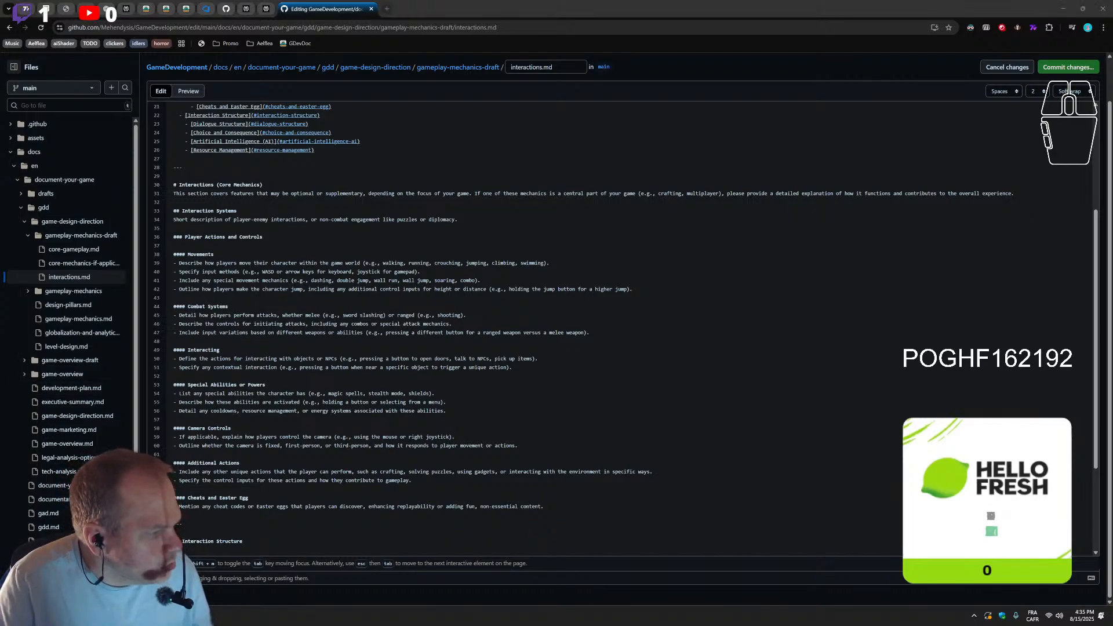
pyautogui.click(262, 302)
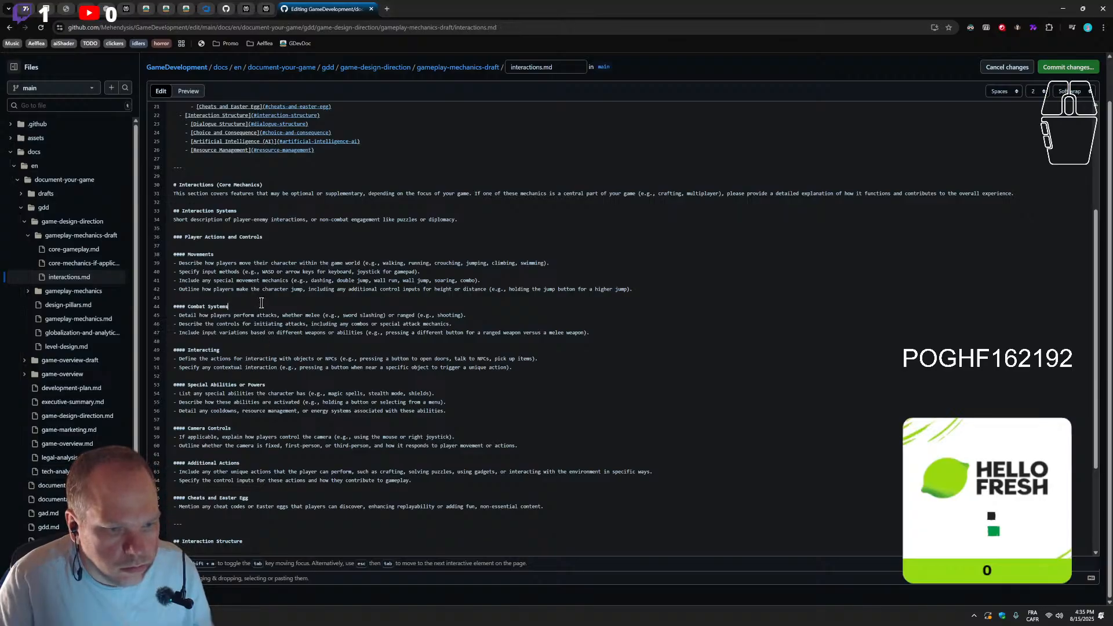
pyautogui.write('(if applicable)')
# Take "(if applicable)" off the Combat Systems heading and add it to the Player Actions and Controls heading instead
pyautogui.click(238, 255)
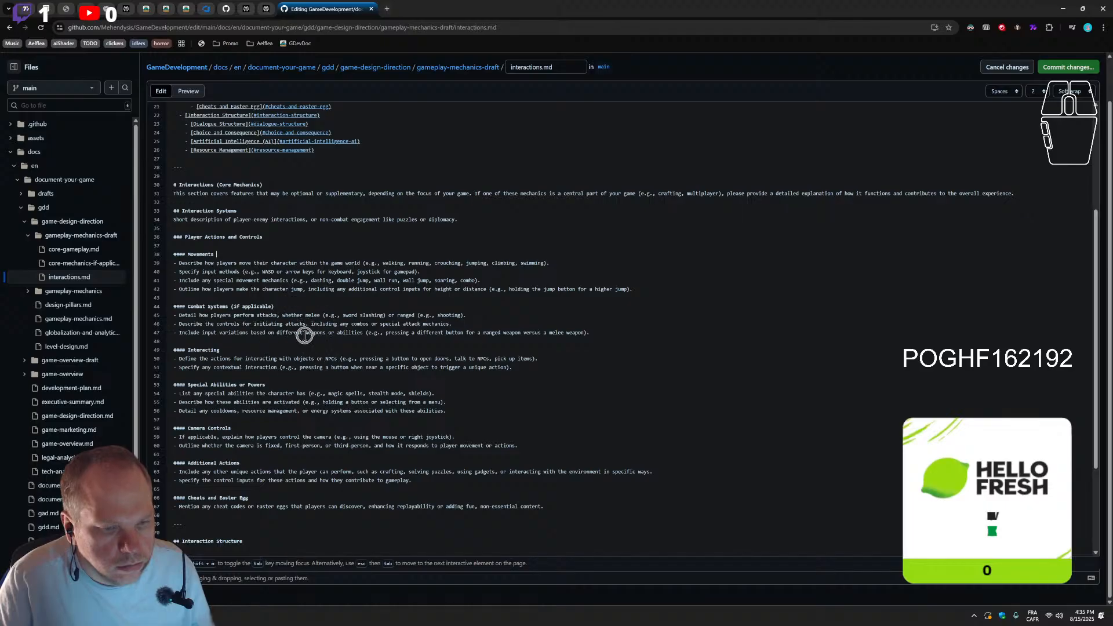
pyautogui.hotkey('ctrl', 'z')
pyautogui.hotkey('ctrl', 'z')
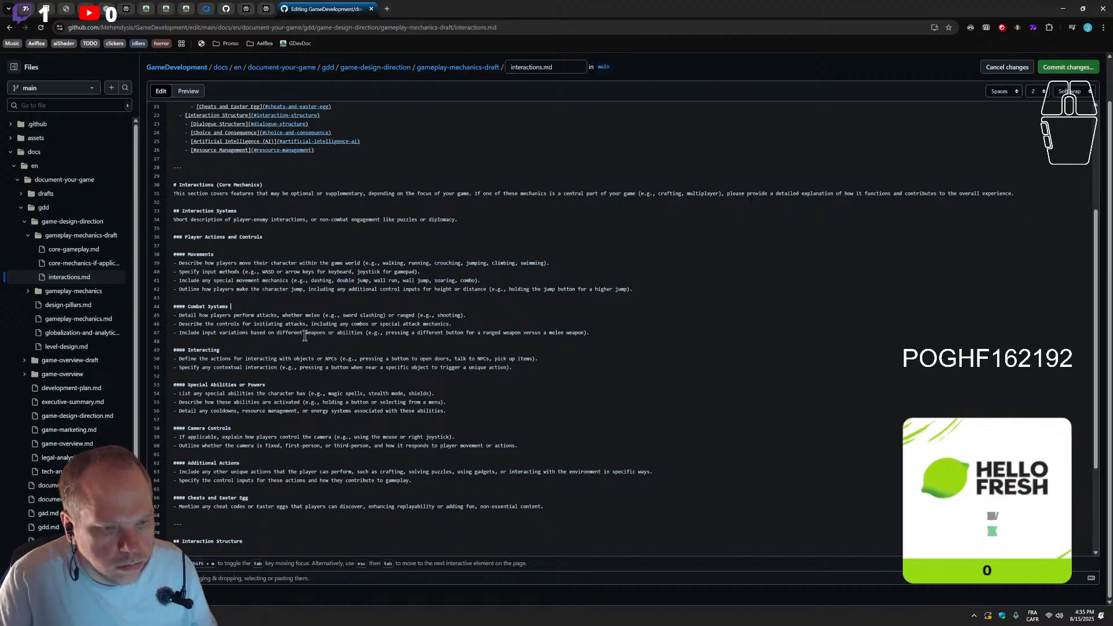
pyautogui.write('(if applicable)')
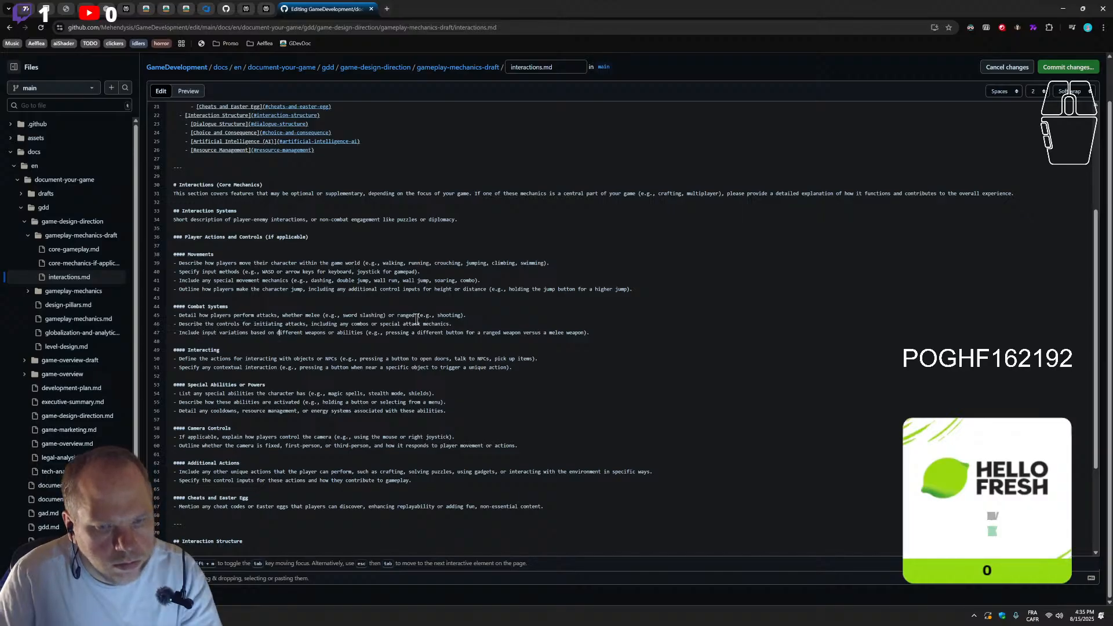
# Try shortening "ranged (e.g., shooting)" to "ranged/shooting" in the first Combat Systems bullet, and undo the edit
pyautogui.moveTo(436, 315); pyautogui.dragTo(419, 315)
pyautogui.press('BackSpace')
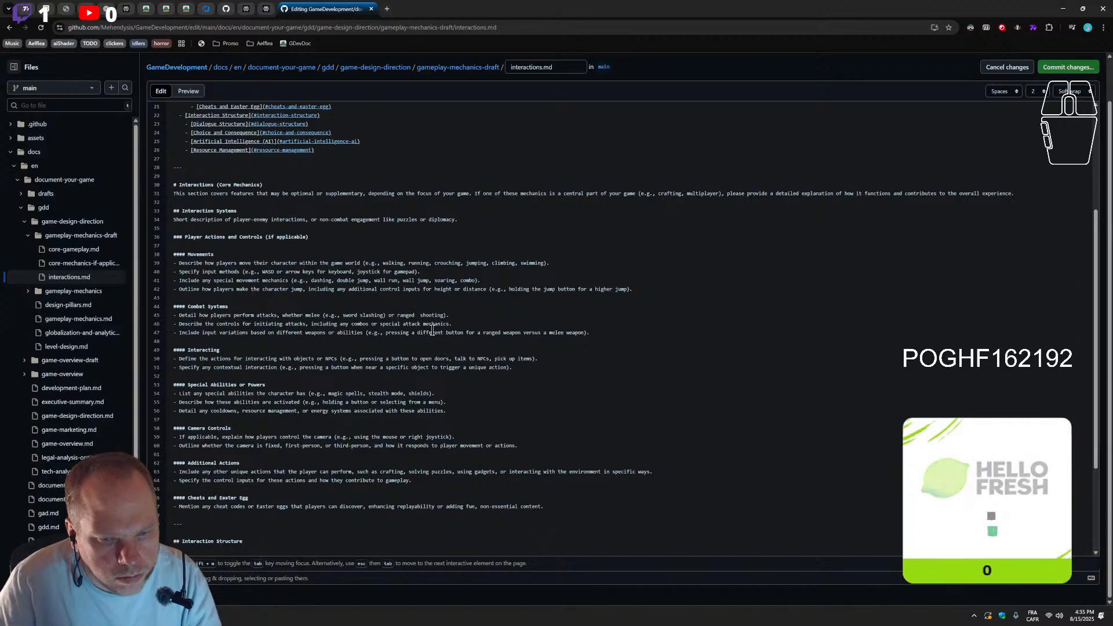
pyautogui.press('BackSpace')
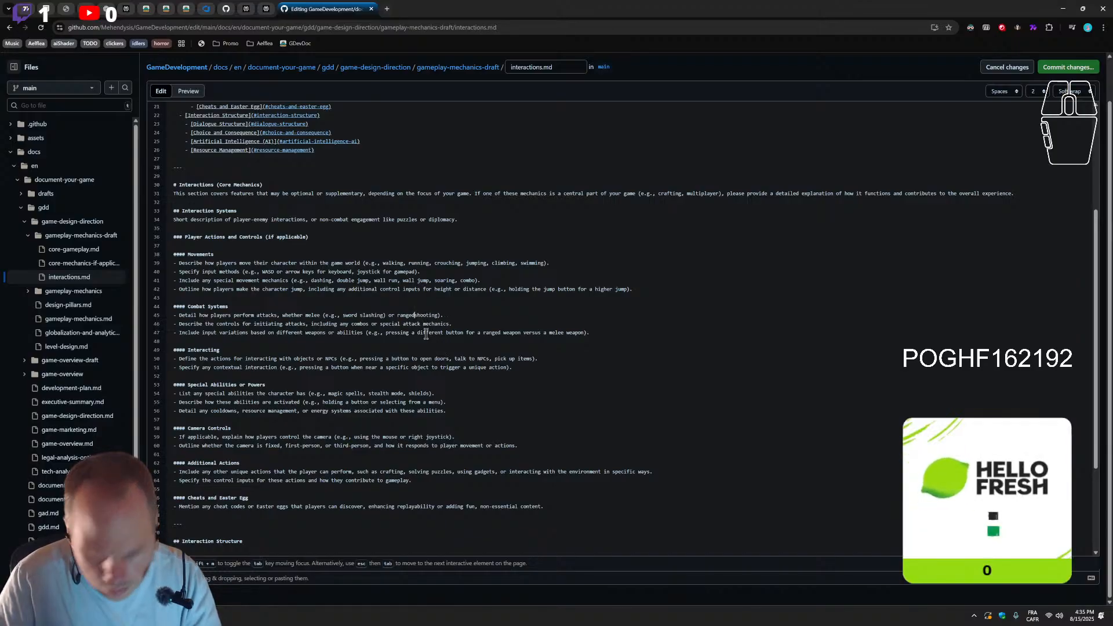
pyautogui.write('/')
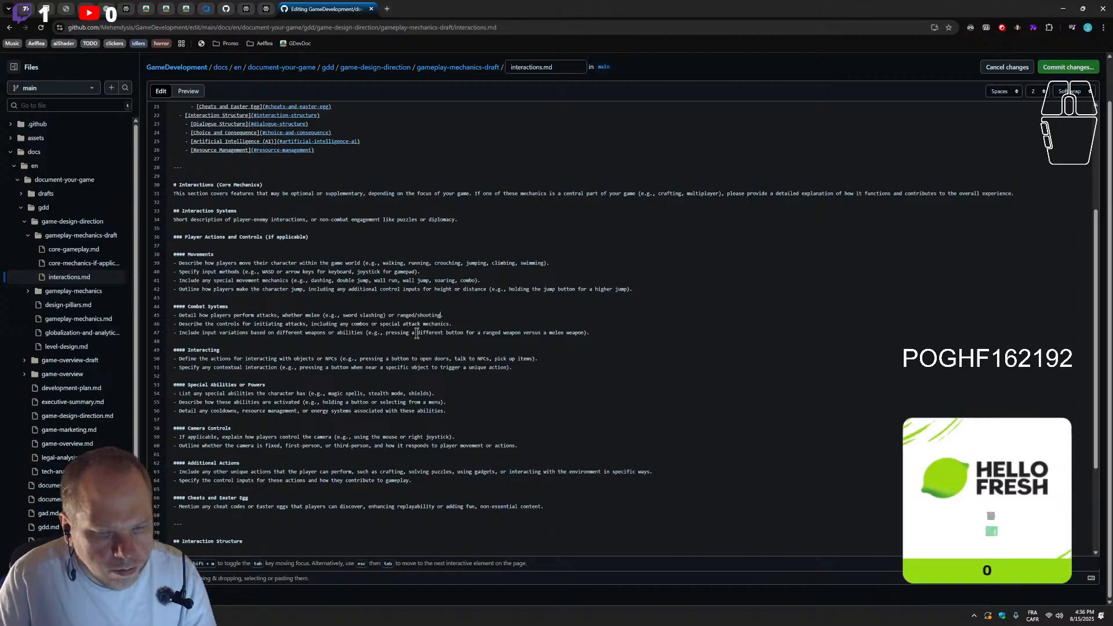
pyautogui.hotkey('ctrl', 'z')
pyautogui.click(383, 334)
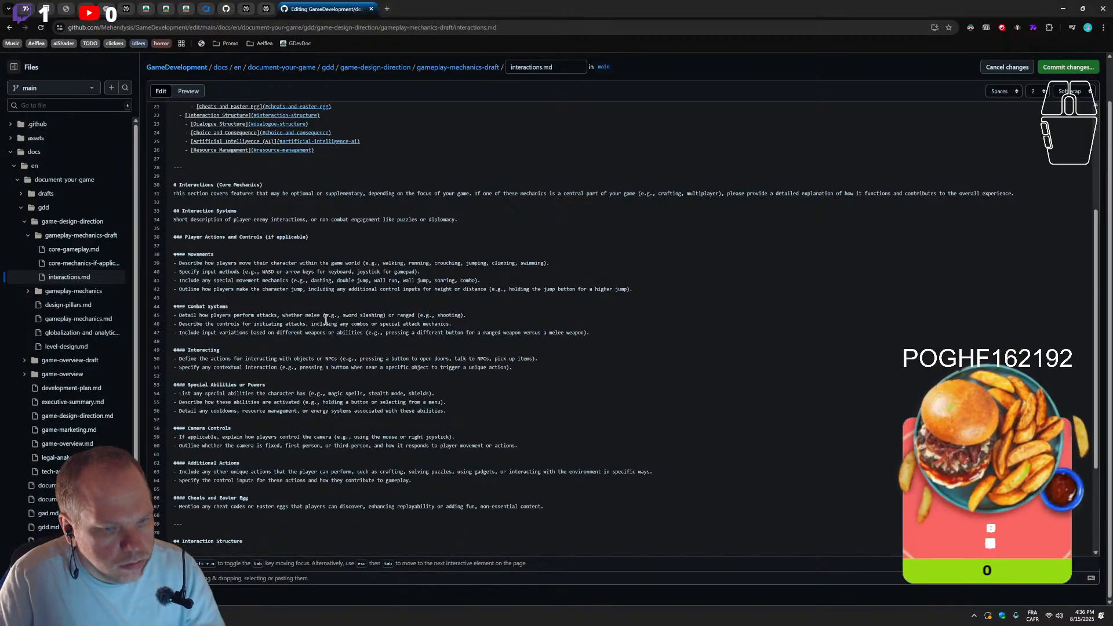
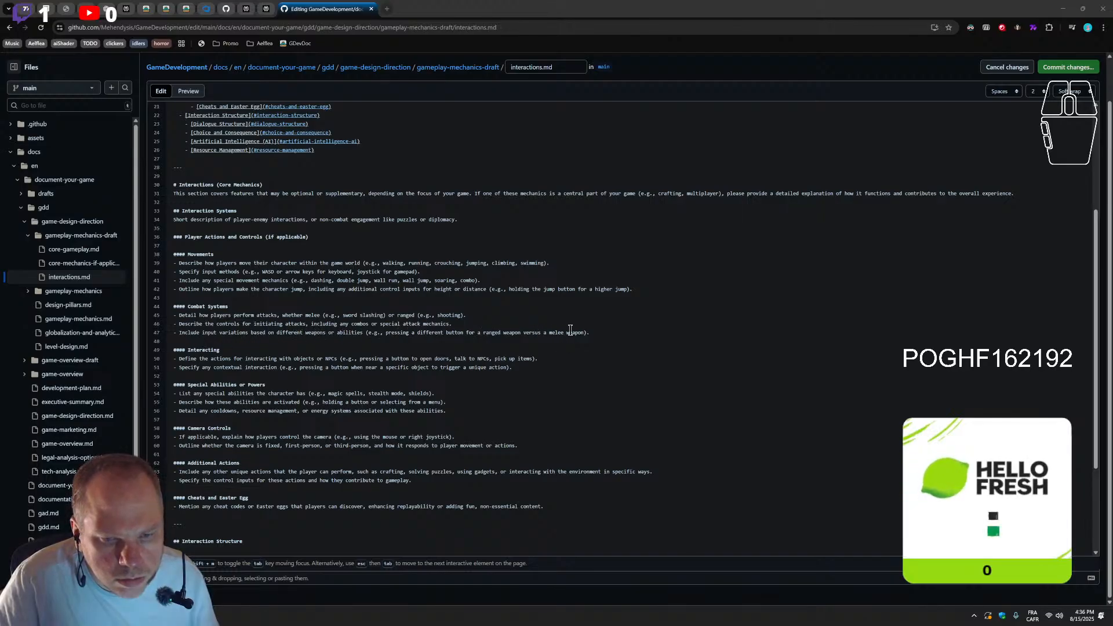
# Add a fourth Combat Systems bullet beginning "Outline the physics of the", with "physics" spelled correctly
pyautogui.click(486, 319)
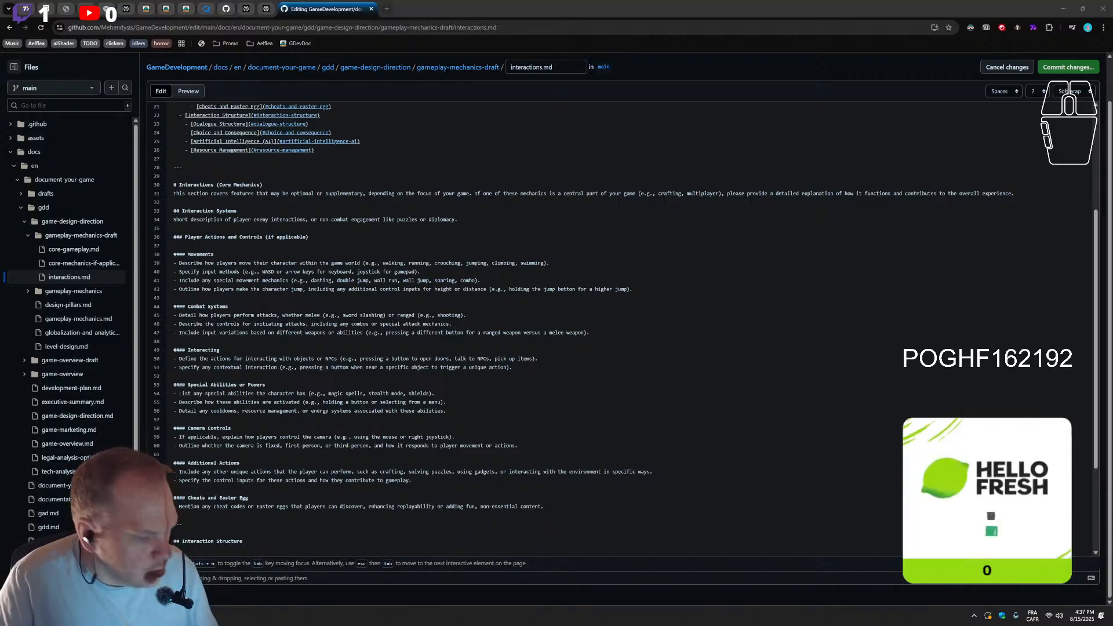
pyautogui.click(487, 316)
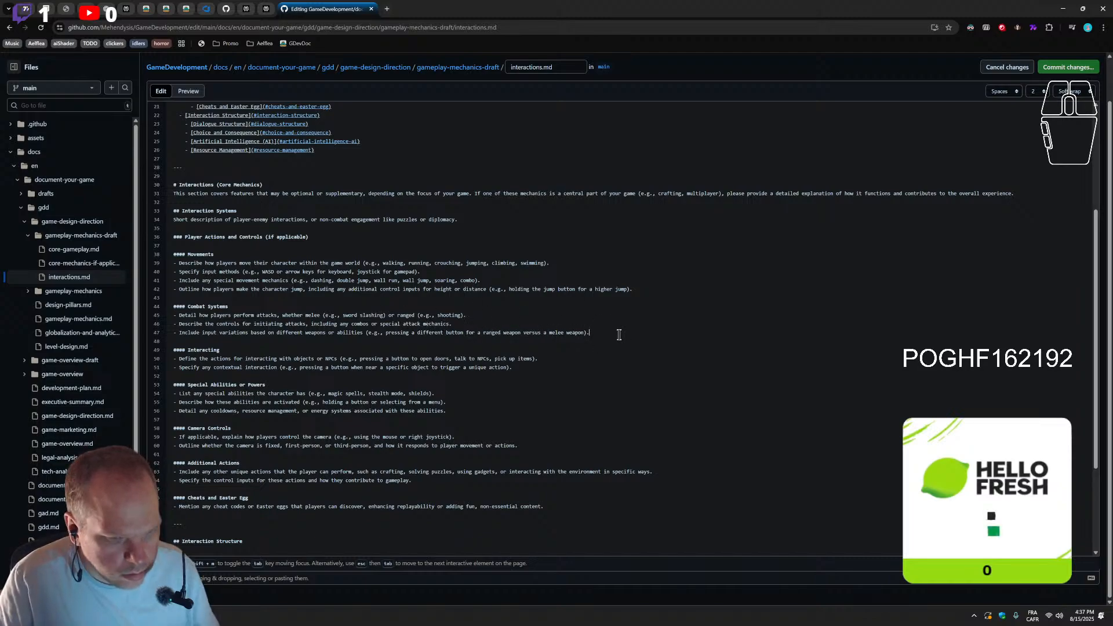
pyautogui.press('Return')
pyautogui.write('Outline the p')
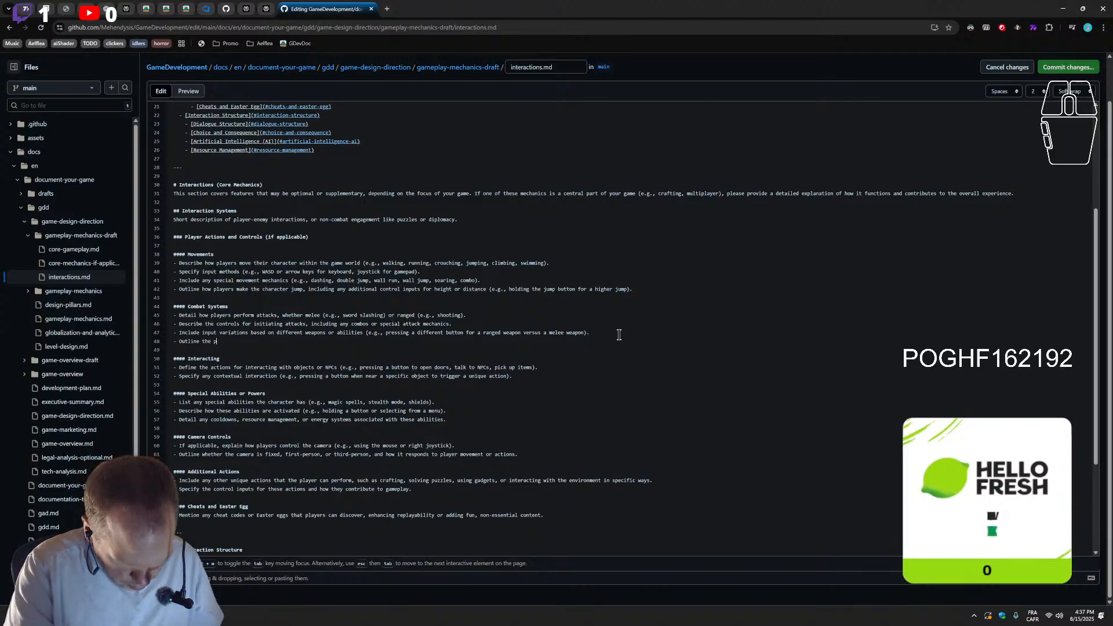
pyautogui.write('ysics')
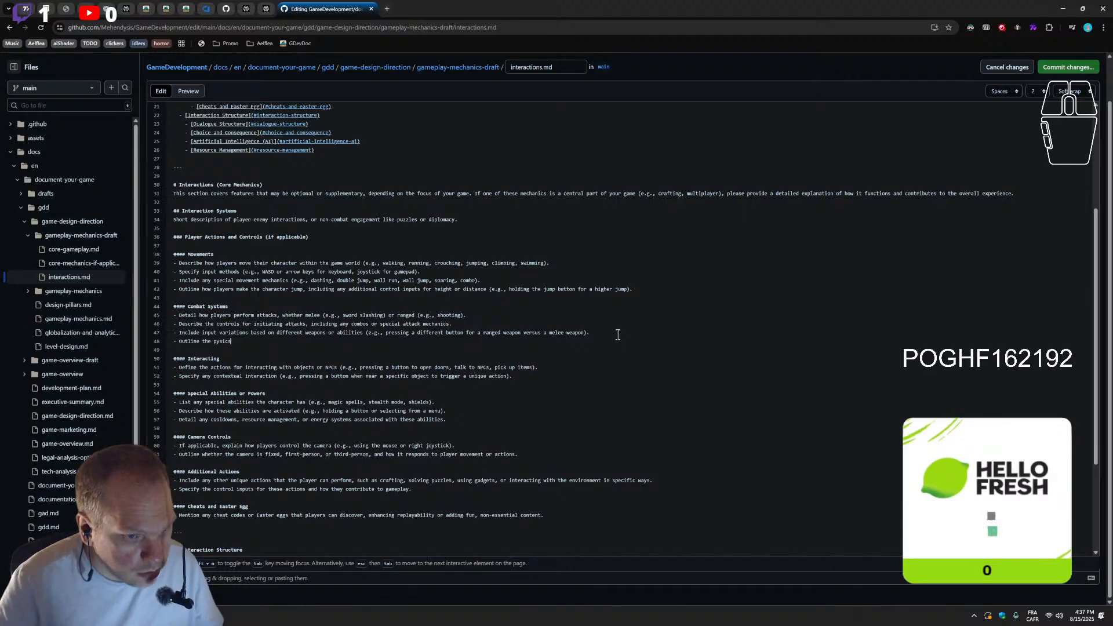
pyautogui.click(214, 342)
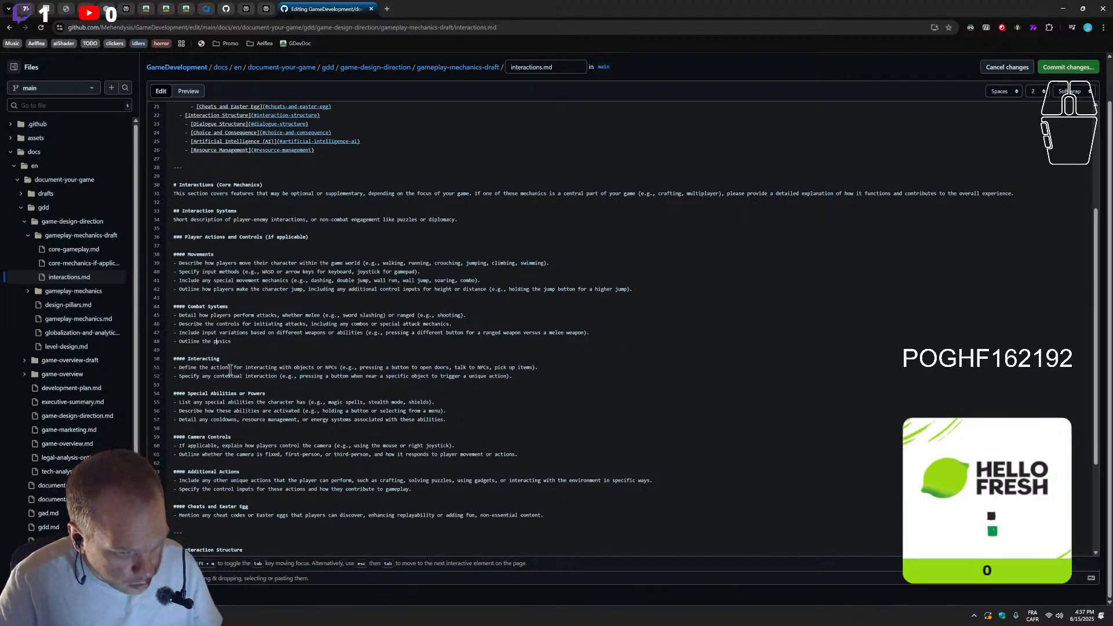
pyautogui.write('h')
pyautogui.click(238, 341)
pyautogui.write('Outline')
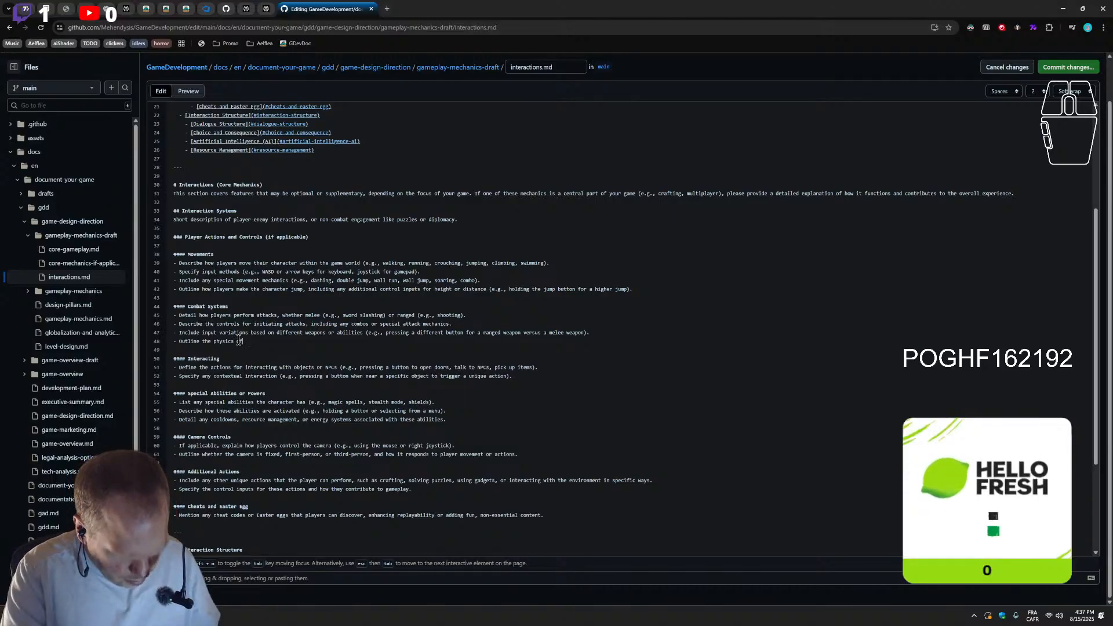
pyautogui.write(' the')
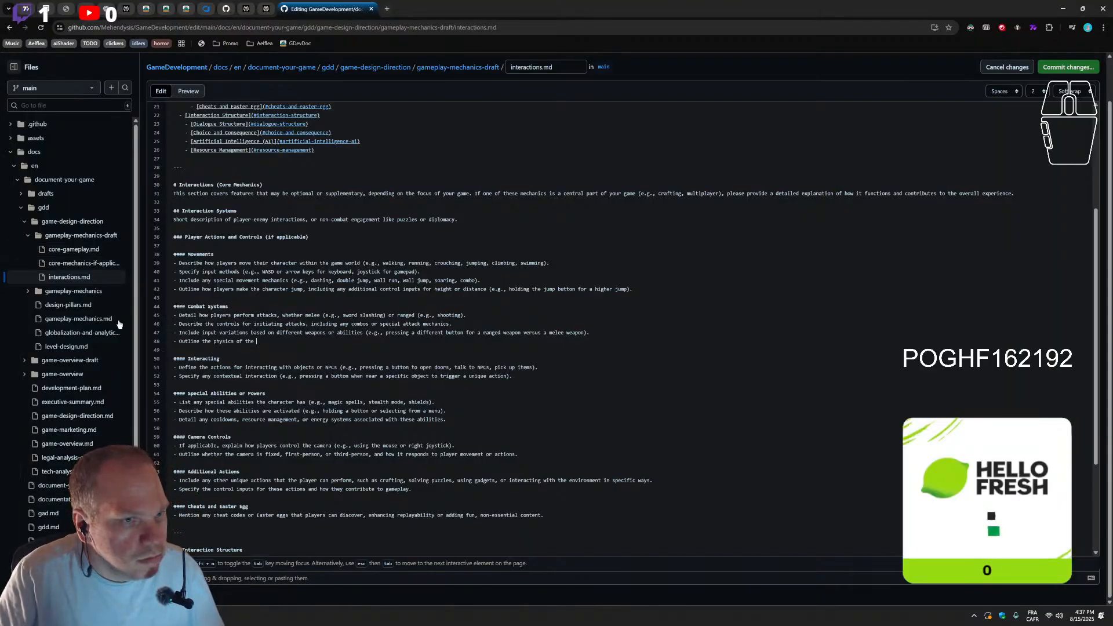
pyautogui.click(87, 8)
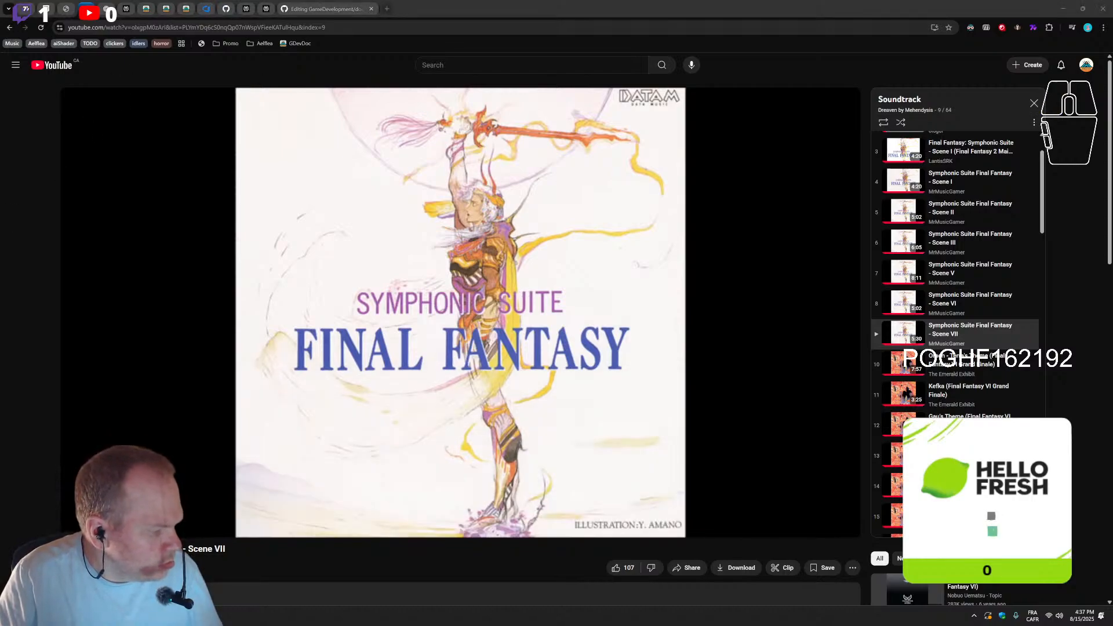
pyautogui.moveTo(1112, 263); pyautogui.dragTo(528, 235)
pyautogui.doubleClick(554, 234)
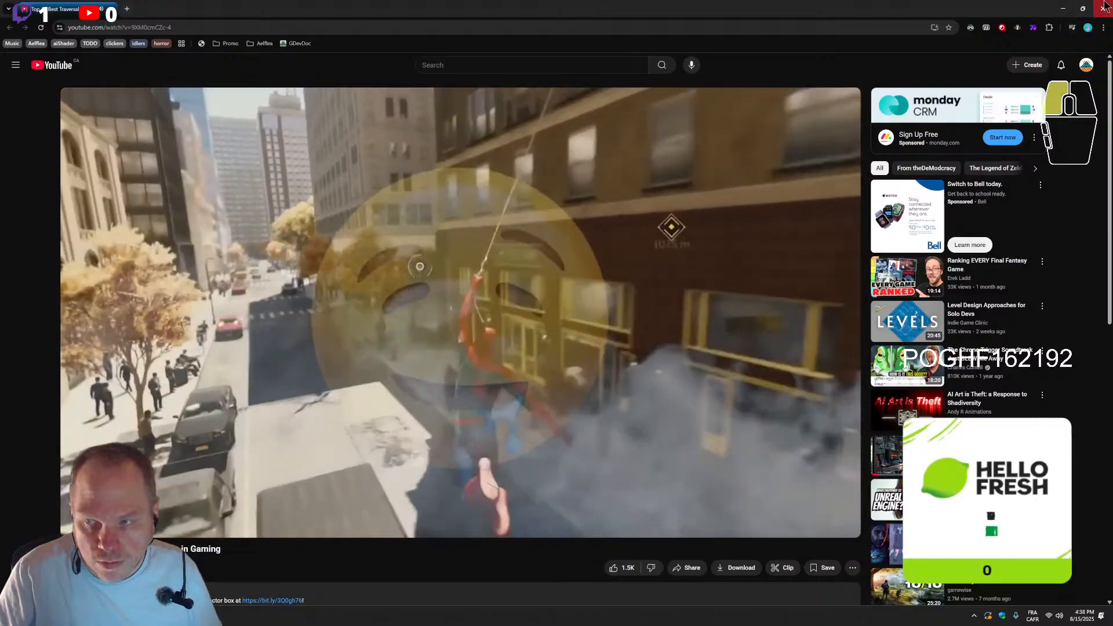
pyautogui.click(1103, 8)
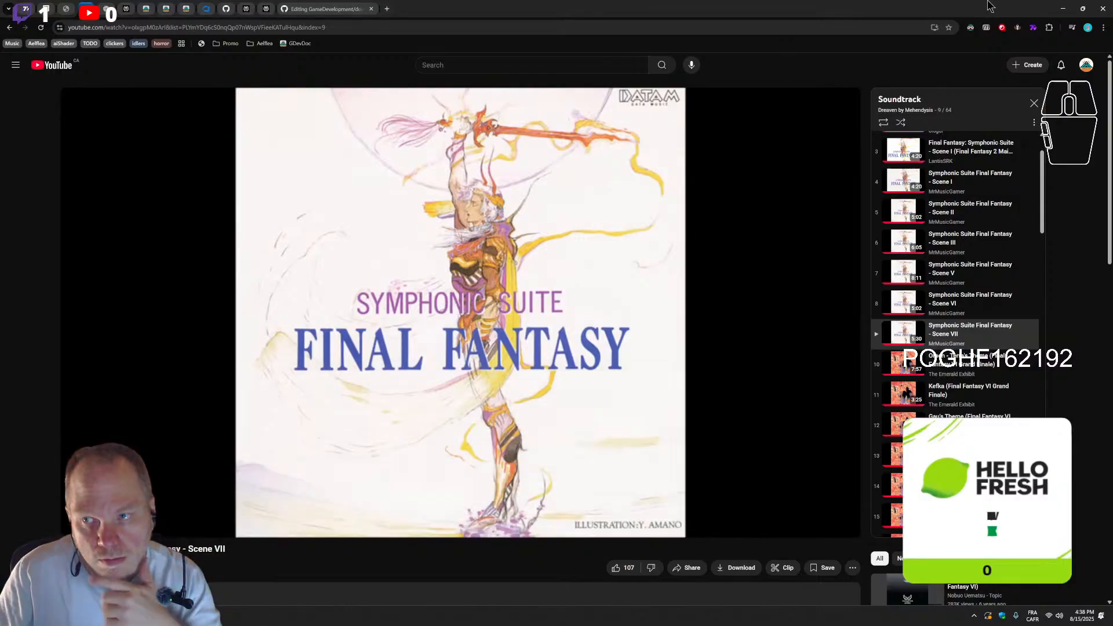
pyautogui.click(1060, 10)
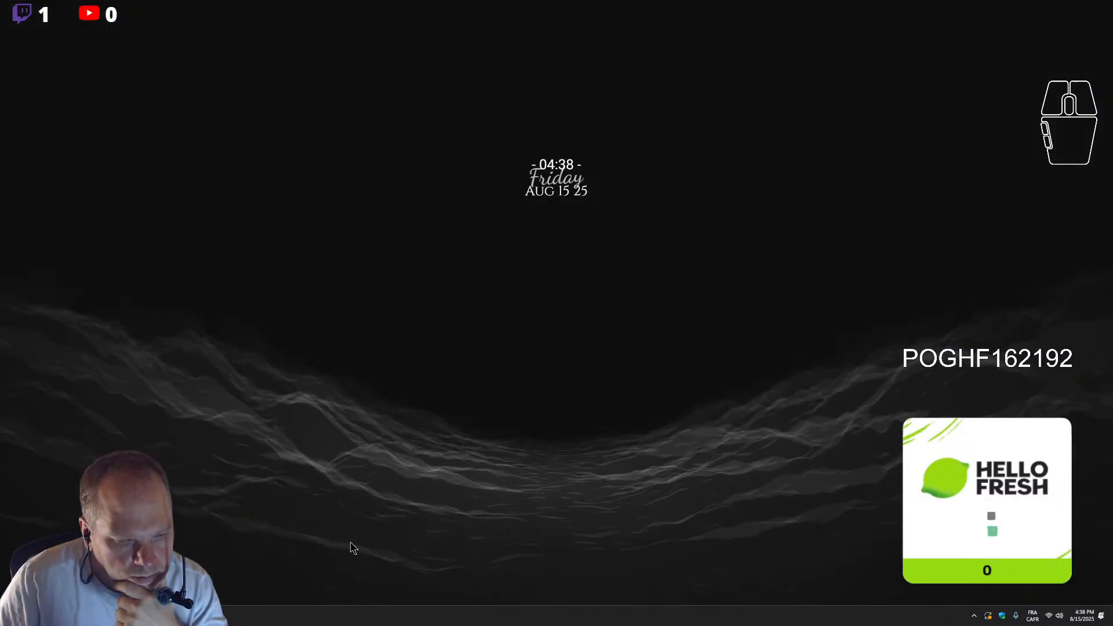
pyautogui.click(181, 616)
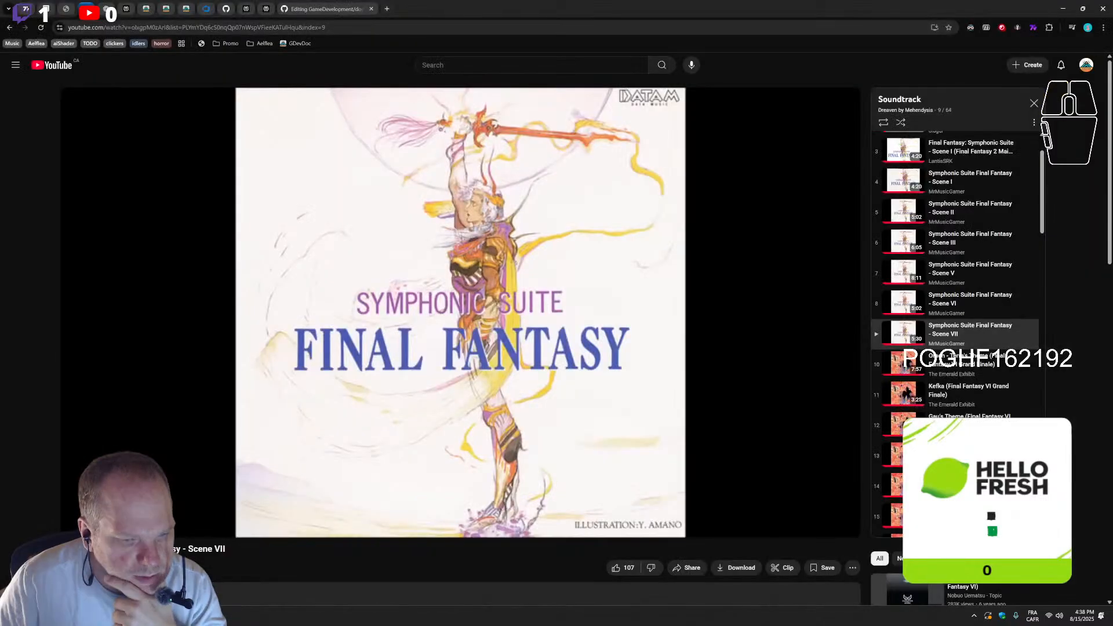
pyautogui.click(263, 9)
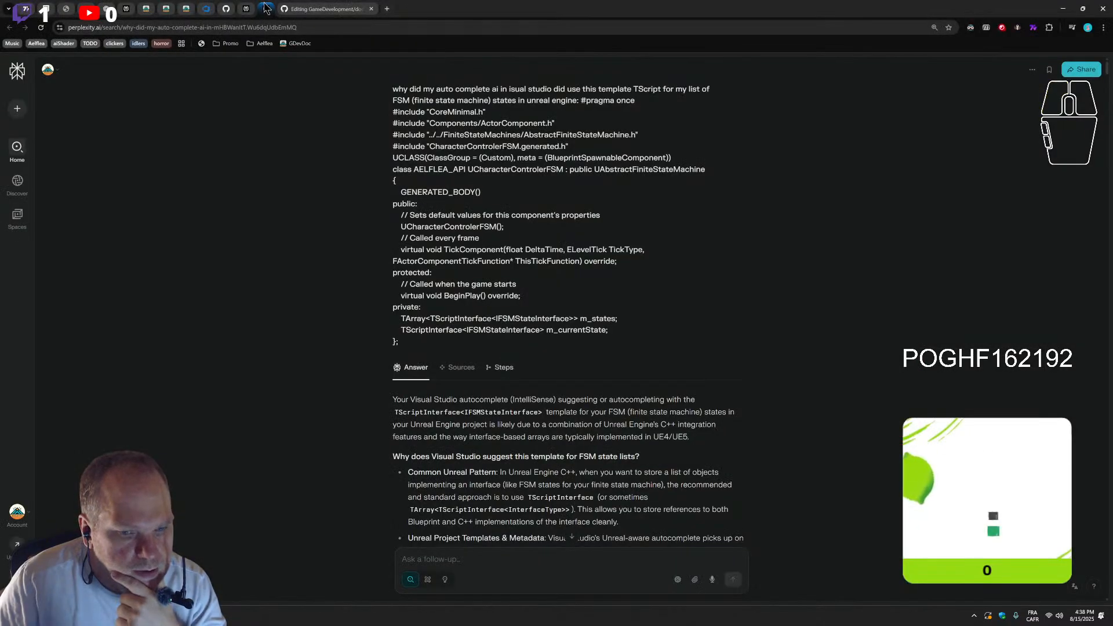
pyautogui.click(311, 6)
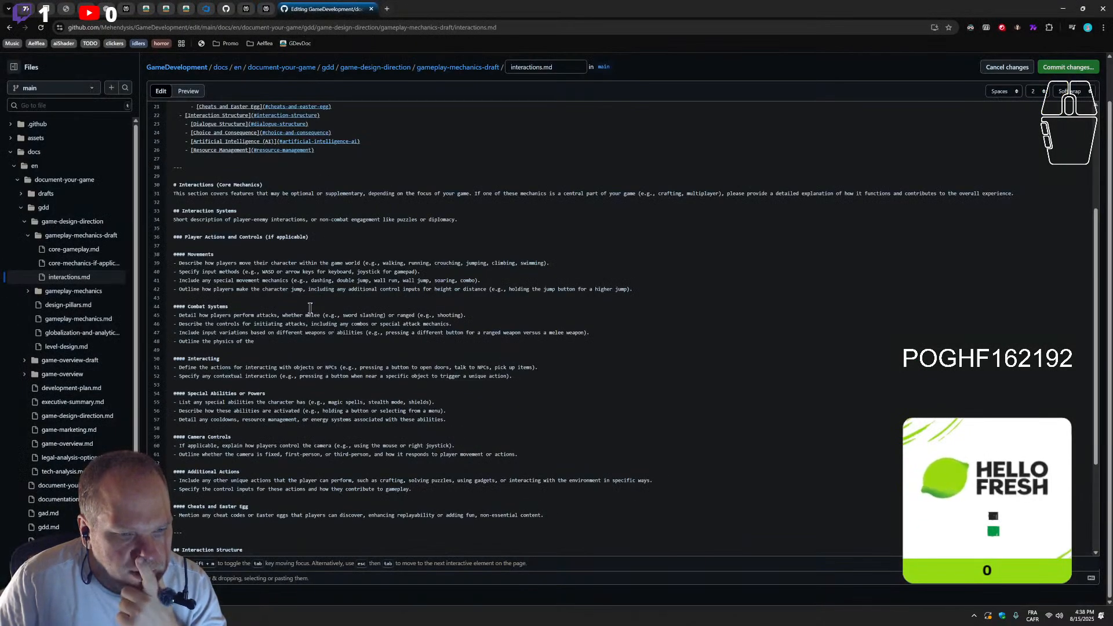
# Reword the last Combat Systems bullet to read "Outline the physics of each aspect of the combat projectile physics"
pyautogui.click(267, 341)
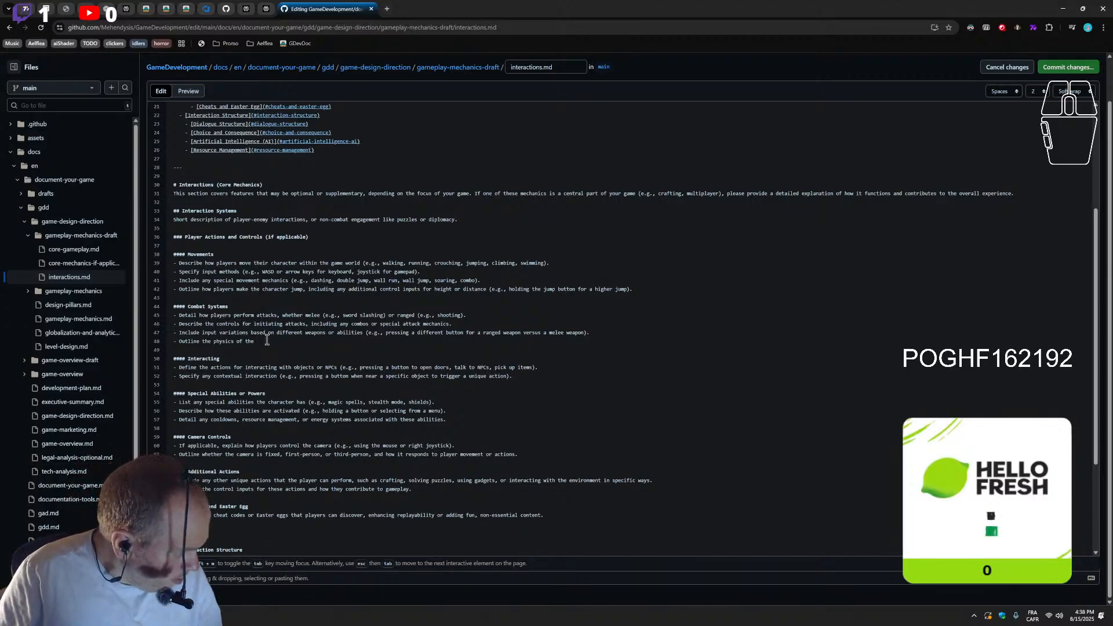
pyautogui.moveTo(270, 343); pyautogui.dragTo(245, 343)
pyautogui.write('each aspec')
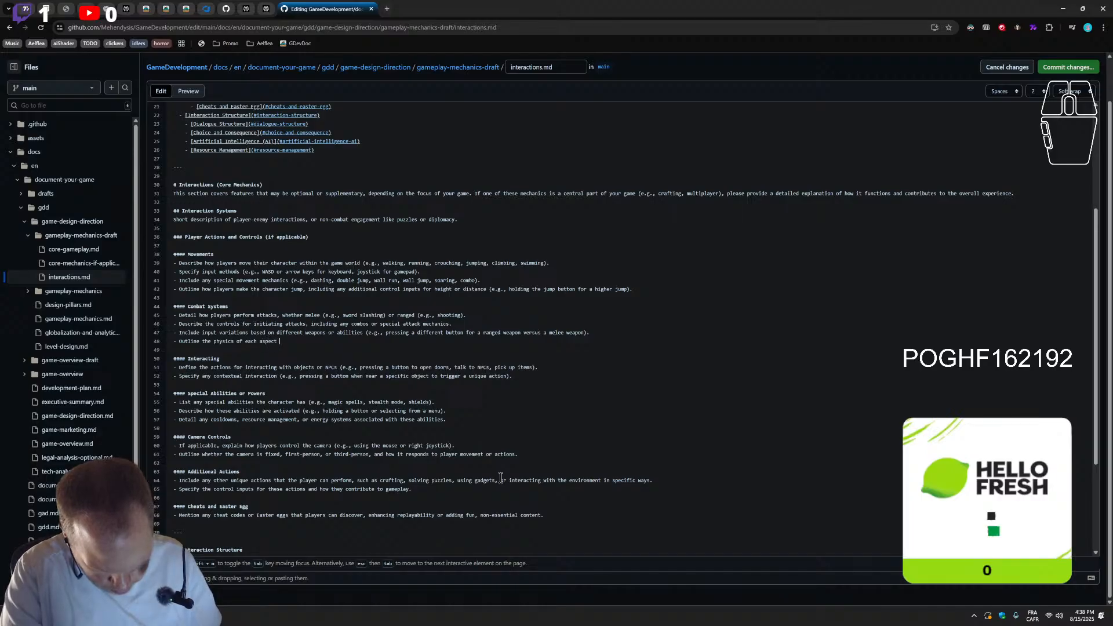
pyautogui.write('t of the combat')
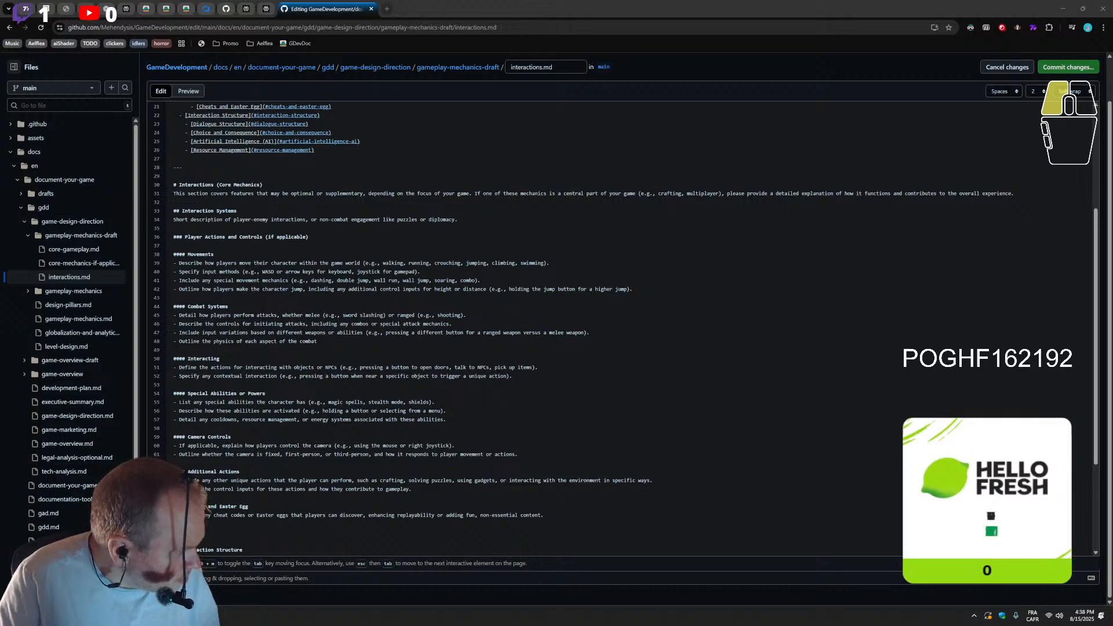
pyautogui.click(337, 345)
pyautogui.write('projectile physics')
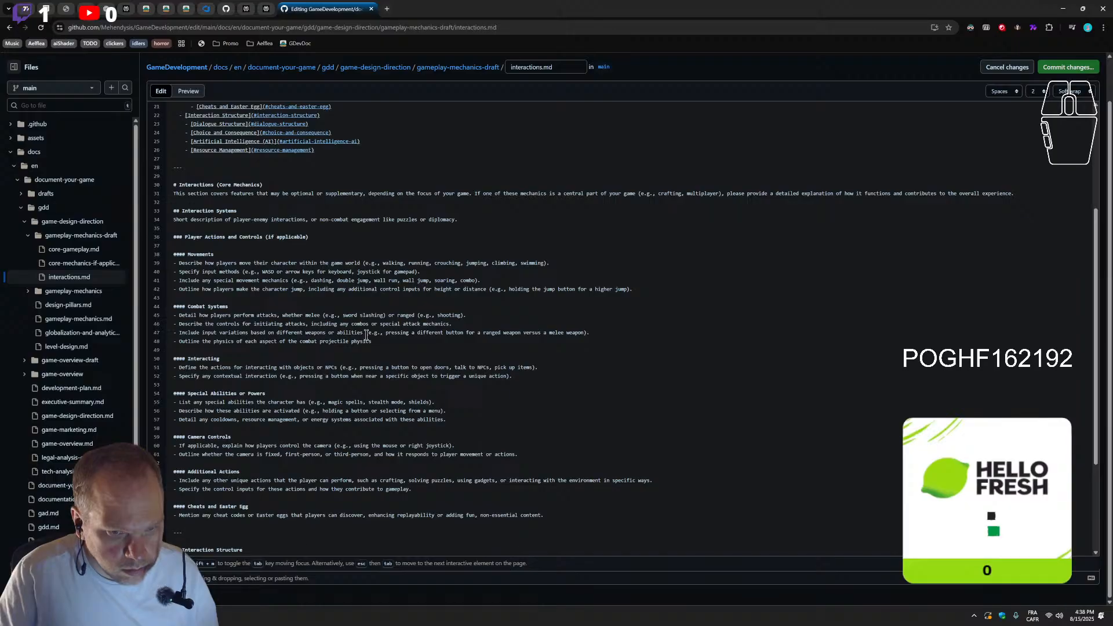
# Turn the ending of the physics bullet into the example "(e.g., projectile physics, blunt physic and reaction)", reusing "(e.g., " from the bullet above
pyautogui.moveTo(367, 335); pyautogui.dragTo(387, 335)
pyautogui.hotkey('ctrl', 'c')
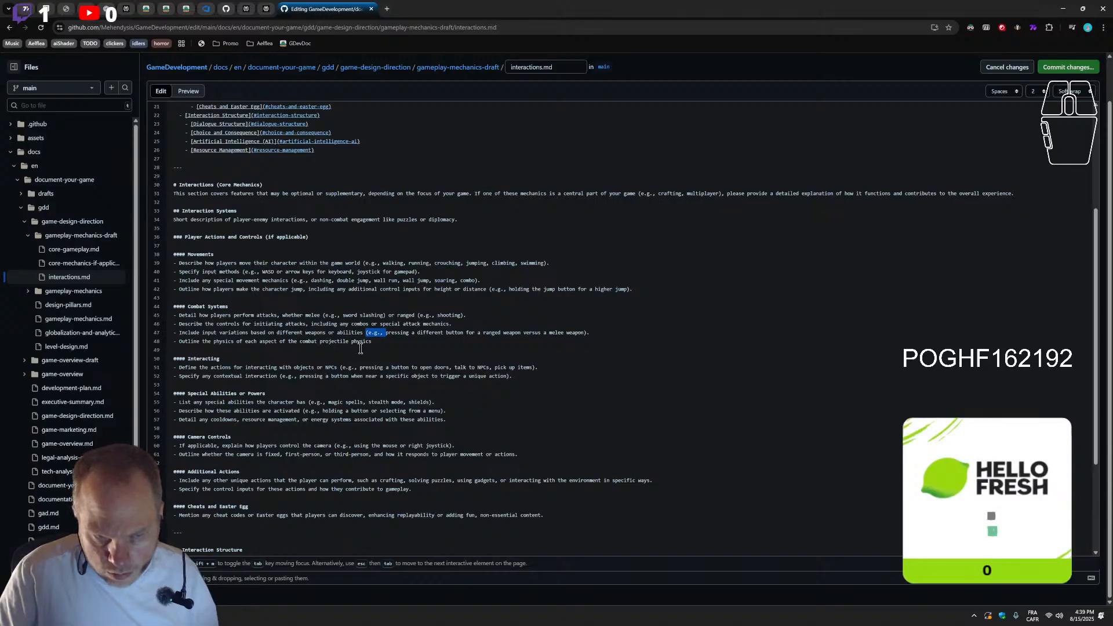
pyautogui.click(318, 343)
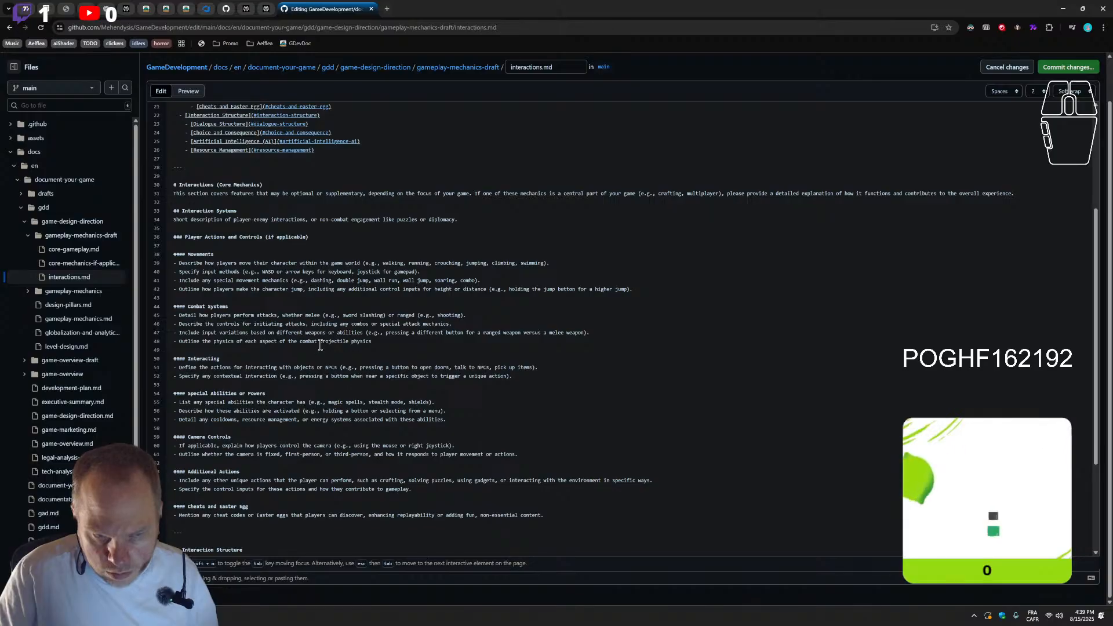
pyautogui.hotkey('ctrl', 'v')
pyautogui.click(397, 344)
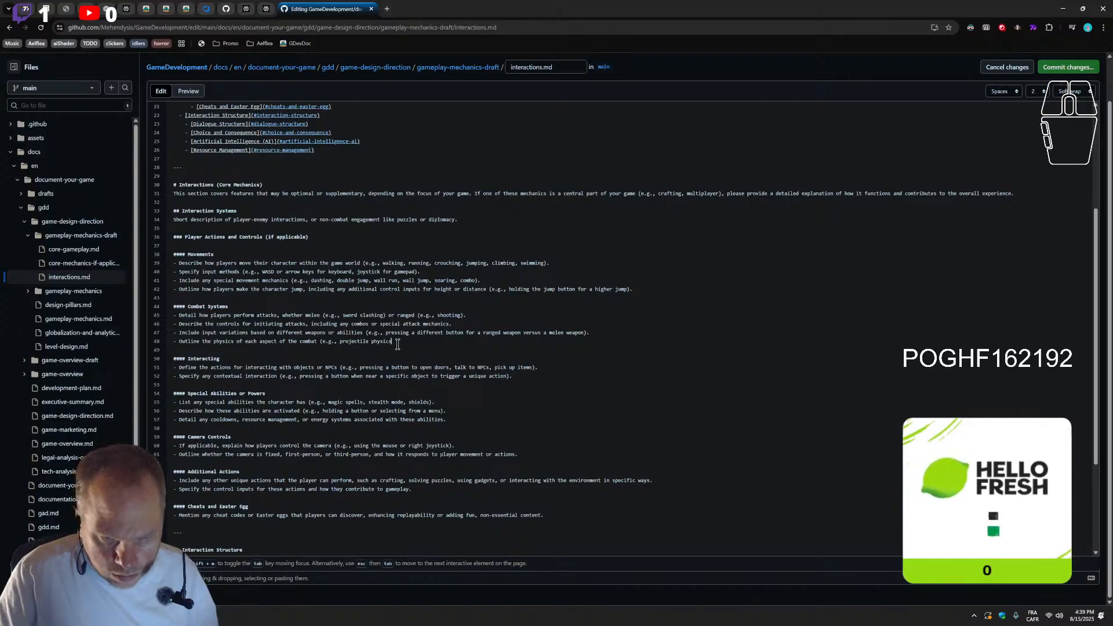
pyautogui.write(', bl')
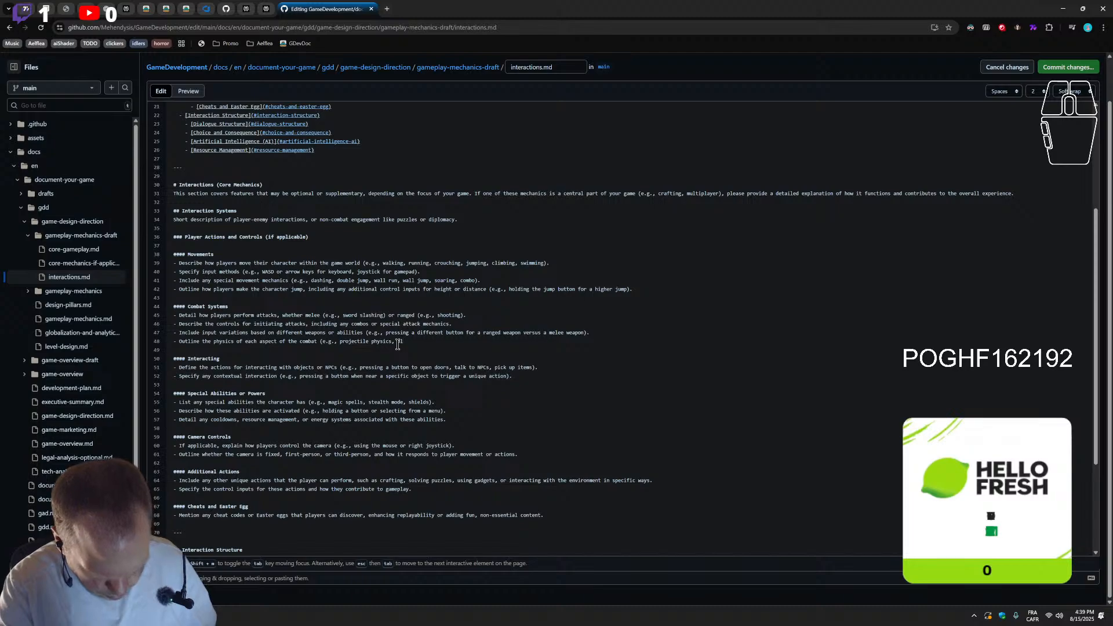
pyautogui.write('"blunt ph')
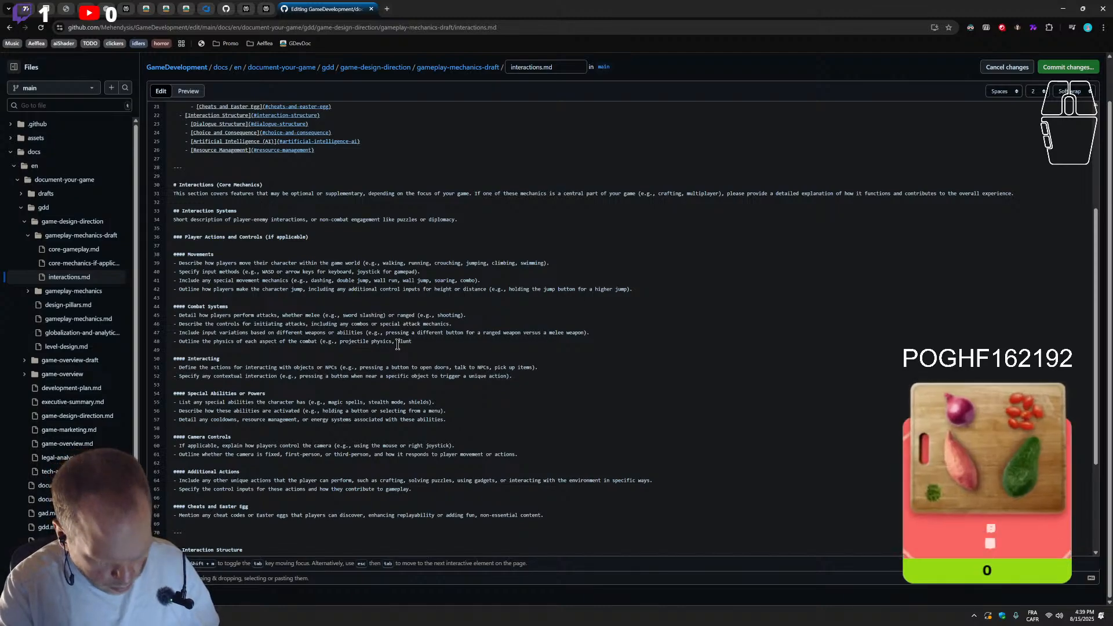
pyautogui.write('ysic')
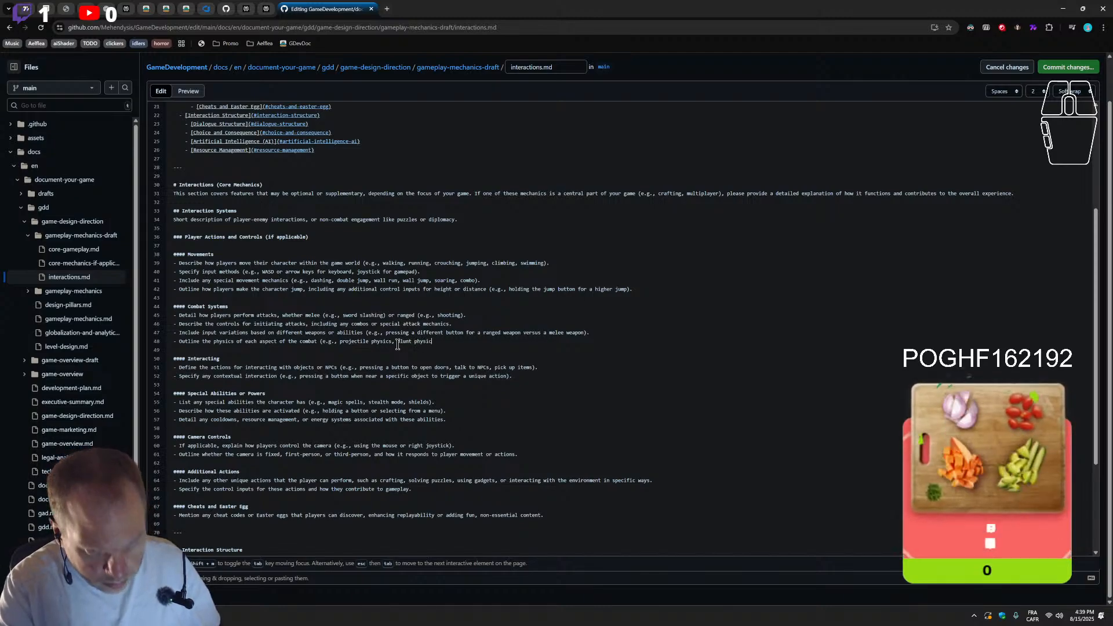
pyautogui.write(' and ')
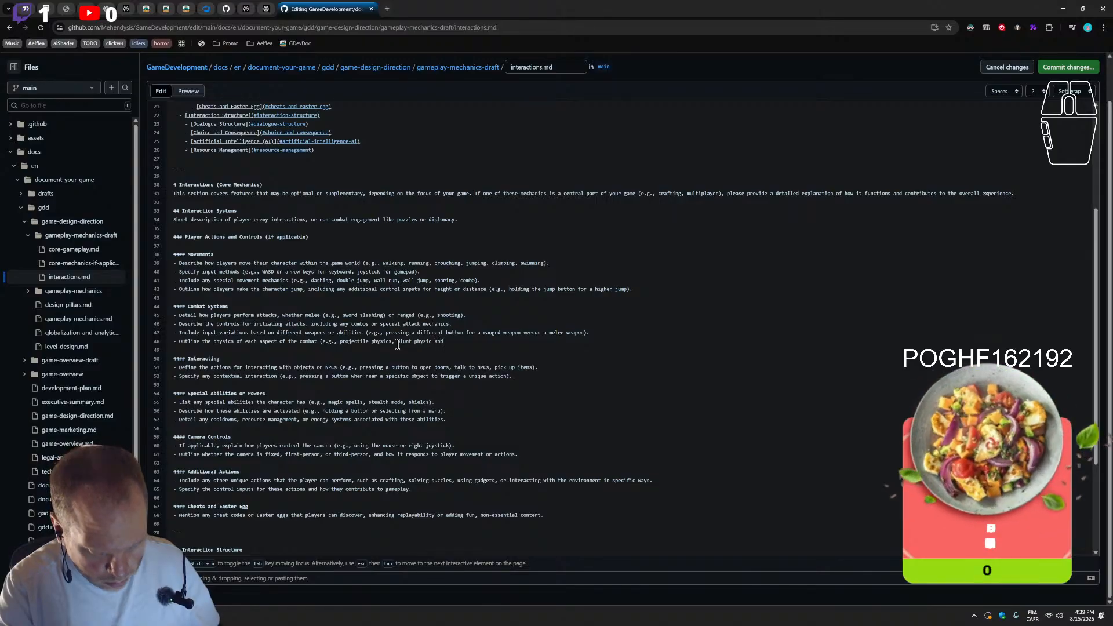
pyautogui.write('reac')
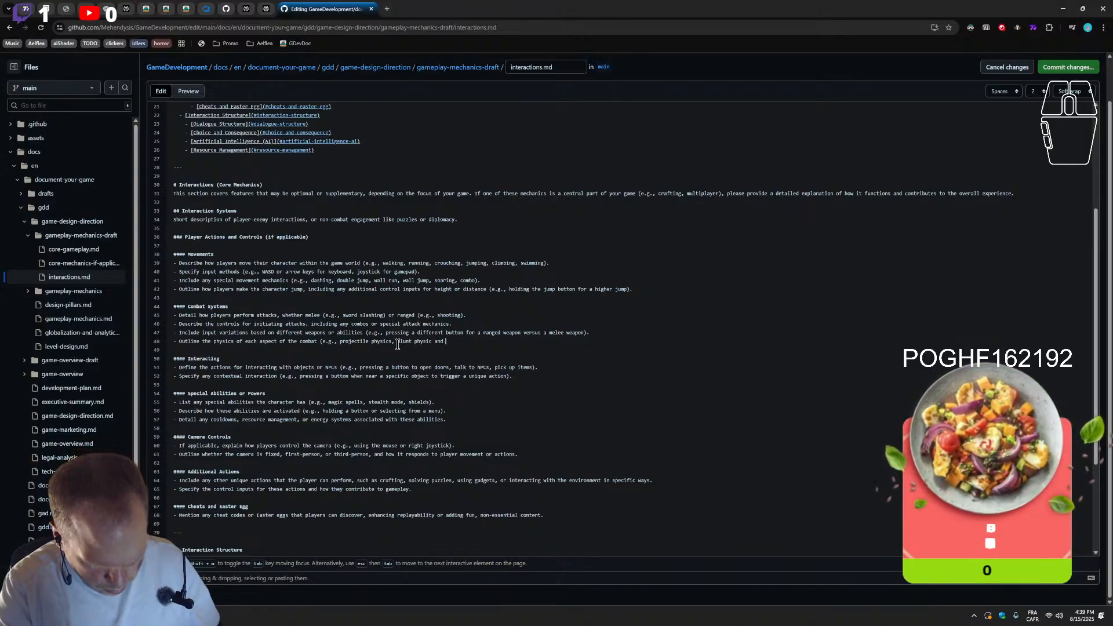
pyautogui.write('tion)')
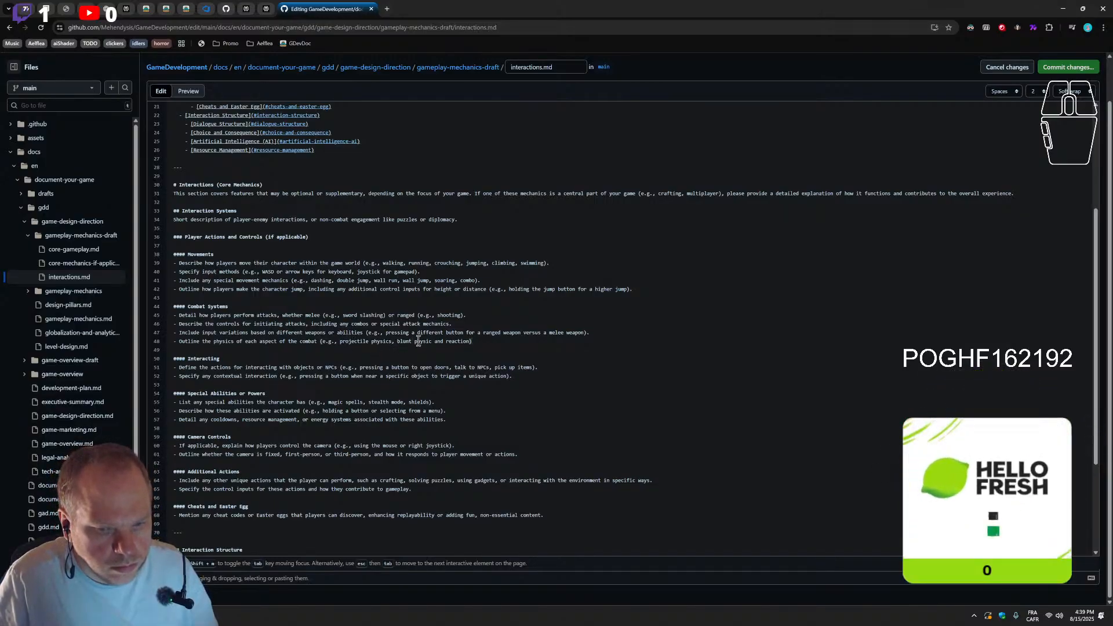
# Refine the physics bullet's examples to "blunt hit physic and target reaction" and end the sentence with a period
pyautogui.click(415, 348)
pyautogui.write('hit')
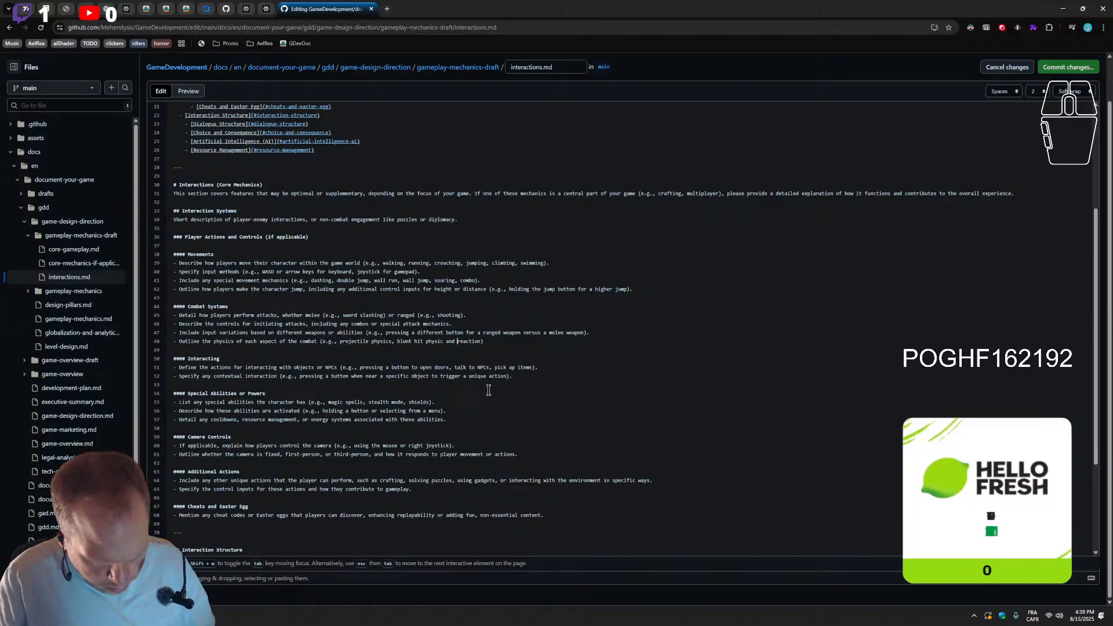
pyautogui.write('target ')
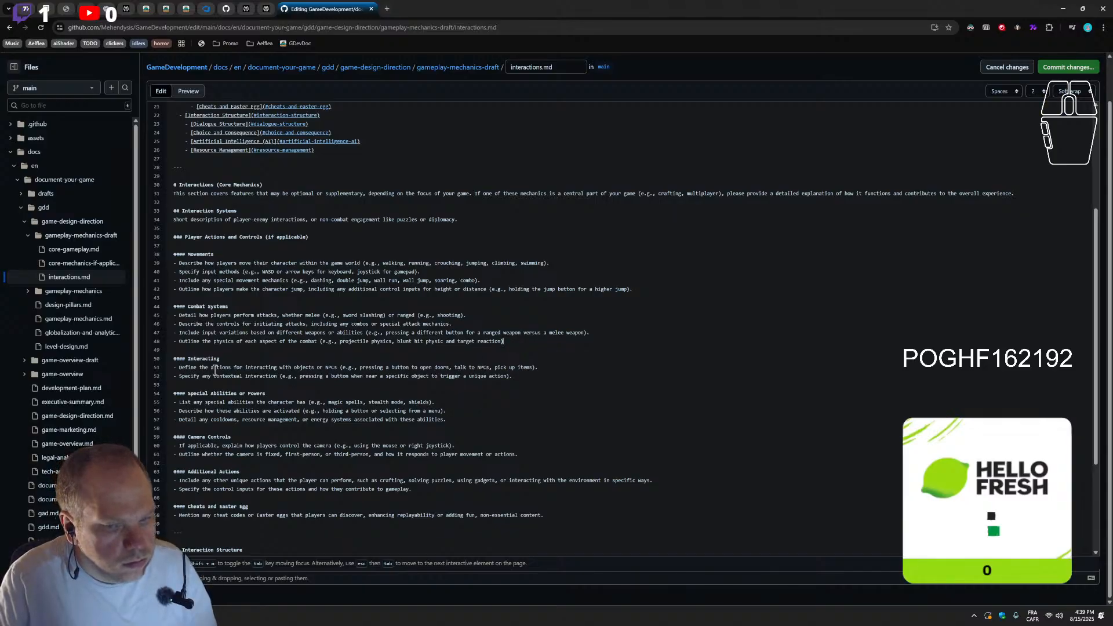
pyautogui.write('.')
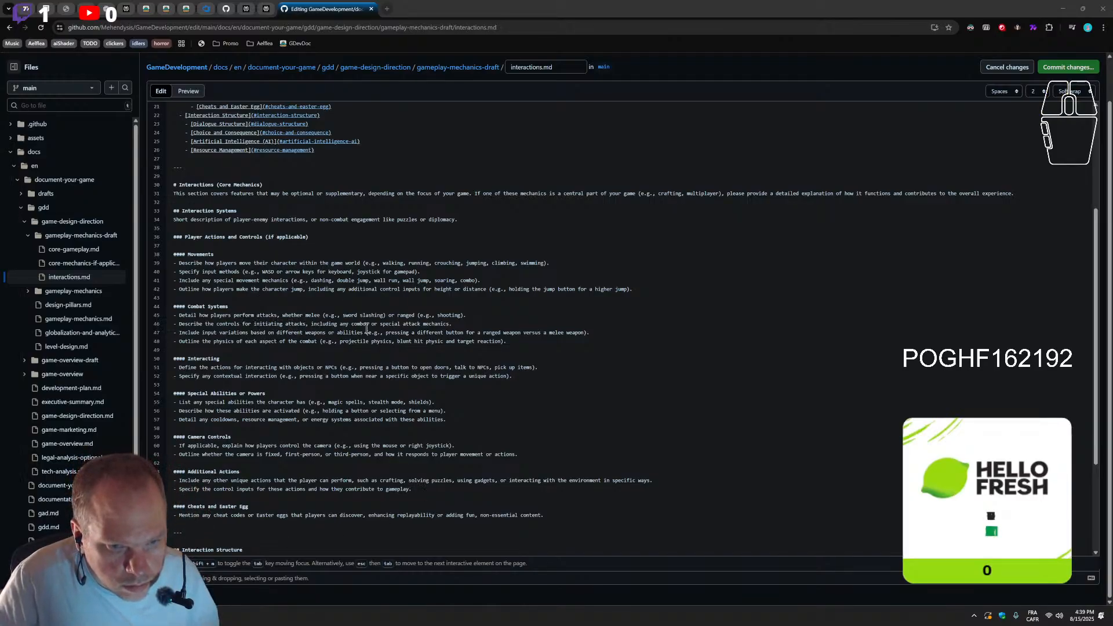
pyautogui.click(597, 335)
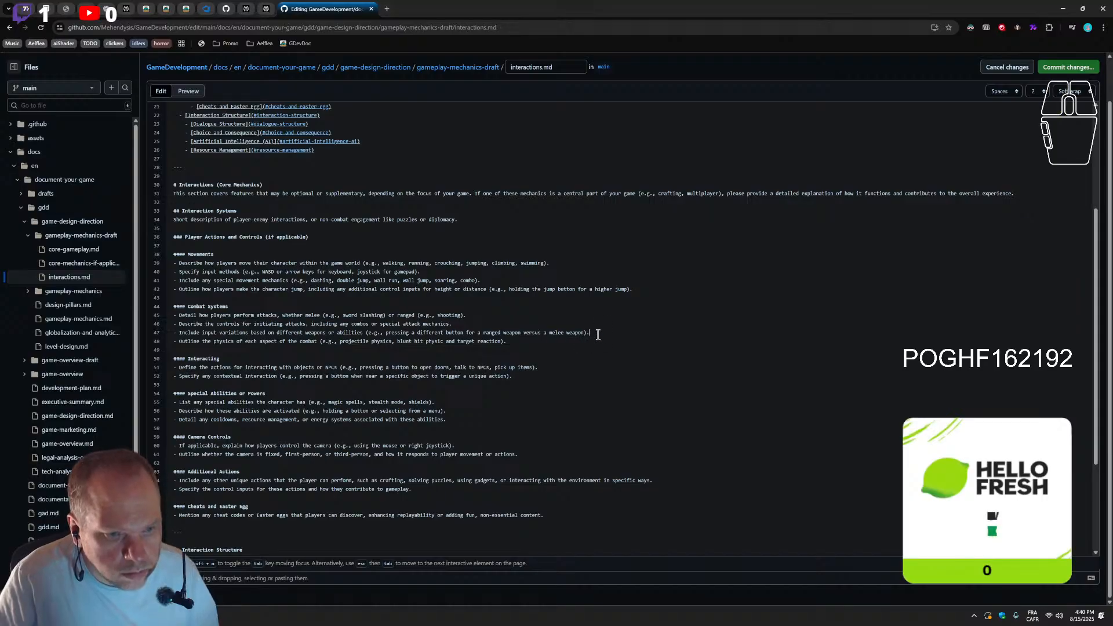
pyautogui.press('Return')
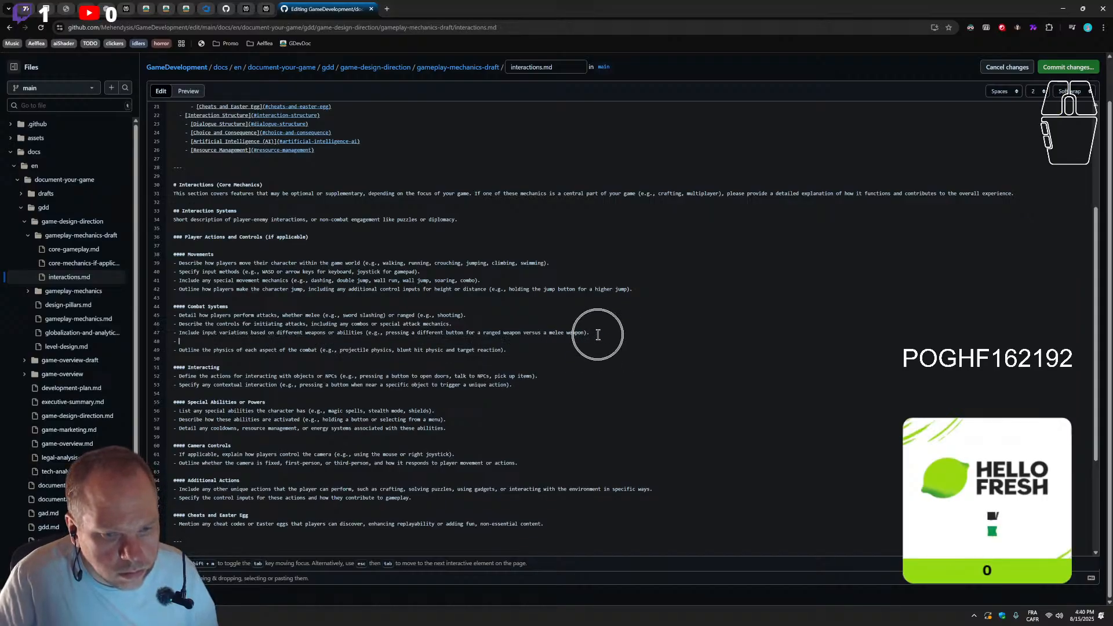
pyautogui.hotkey('ctrl', 'z')
# Extend the first Combat Systems bullet with ", Blocking, parrying, or defensive mechanics" after the ranged shooting example
pyautogui.click(490, 308)
pyautogui.click(485, 316)
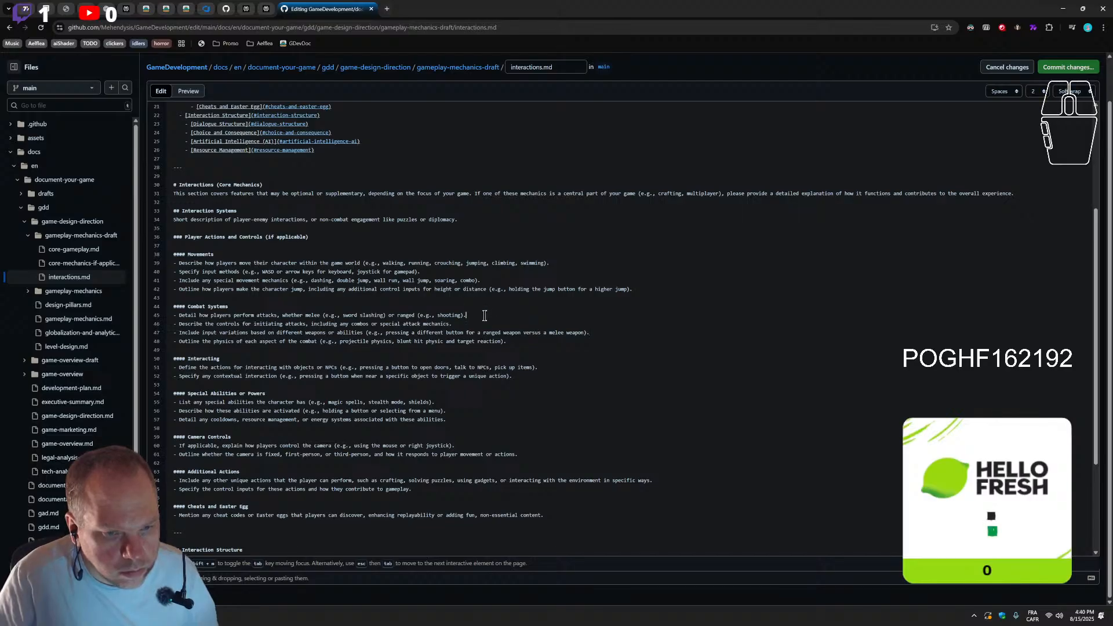
pyautogui.press('Return')
pyautogui.write('- Blocking, parrying, or defensive mechanics')
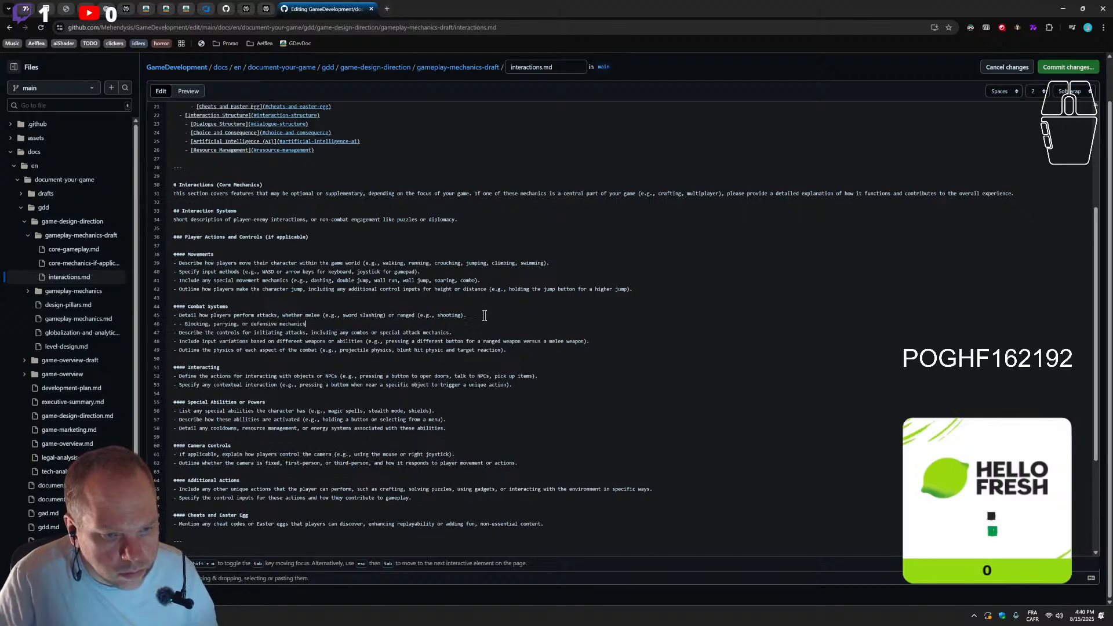
pyautogui.click(184, 325)
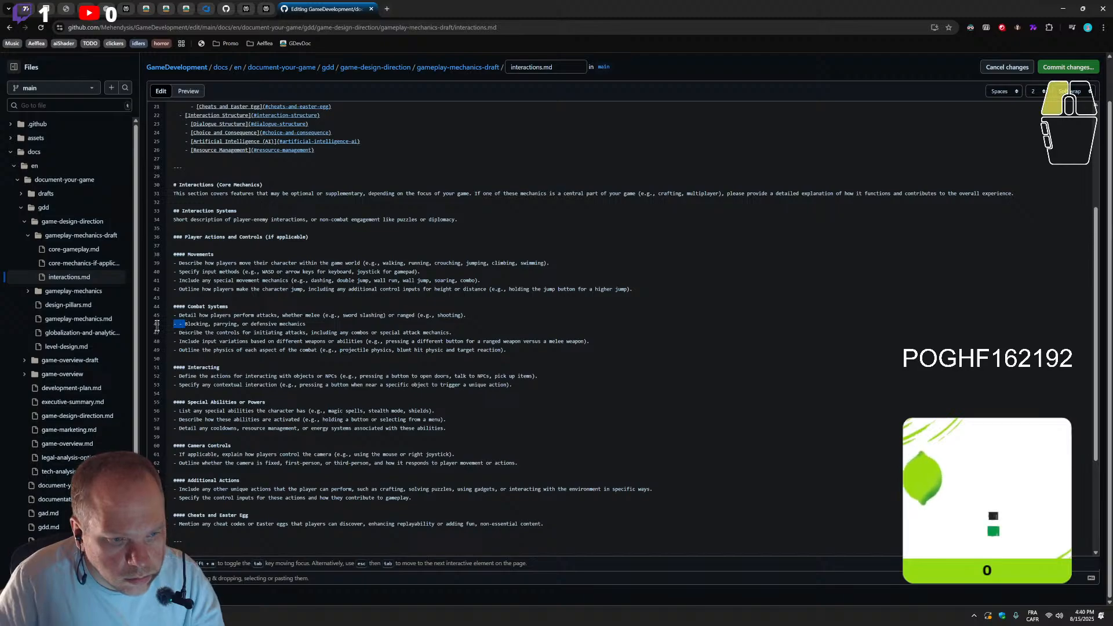
pyautogui.press('BackSpace')
pyautogui.press('BackSpace')
pyautogui.press('BackSpace')
pyautogui.press('BackSpace')
pyautogui.press('BackSpace')
pyautogui.press('BackSpace')
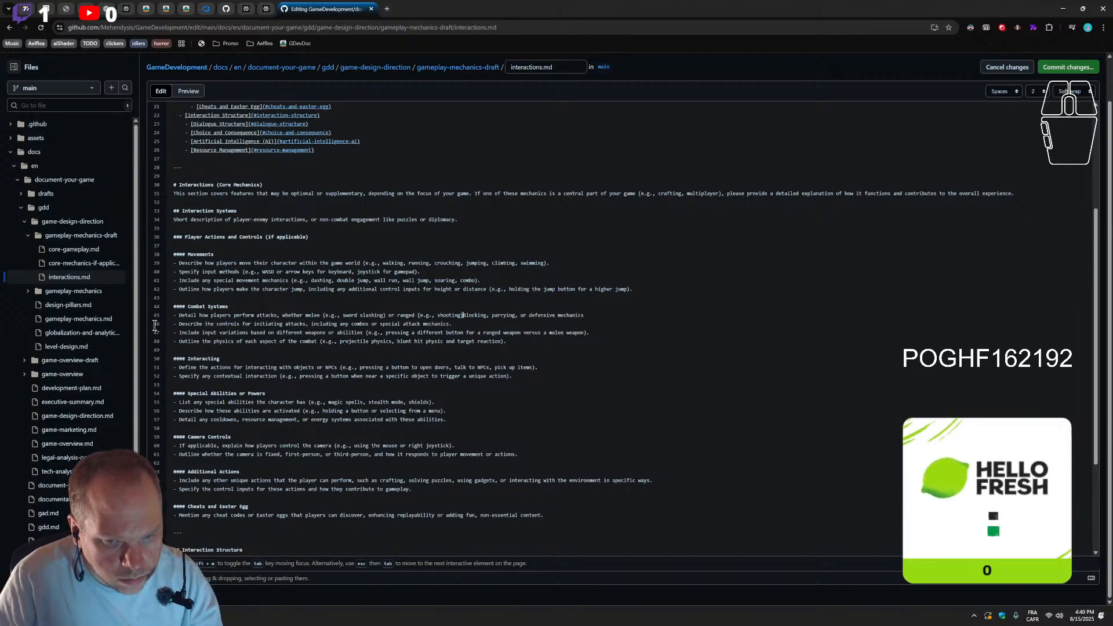
pyautogui.write(',')
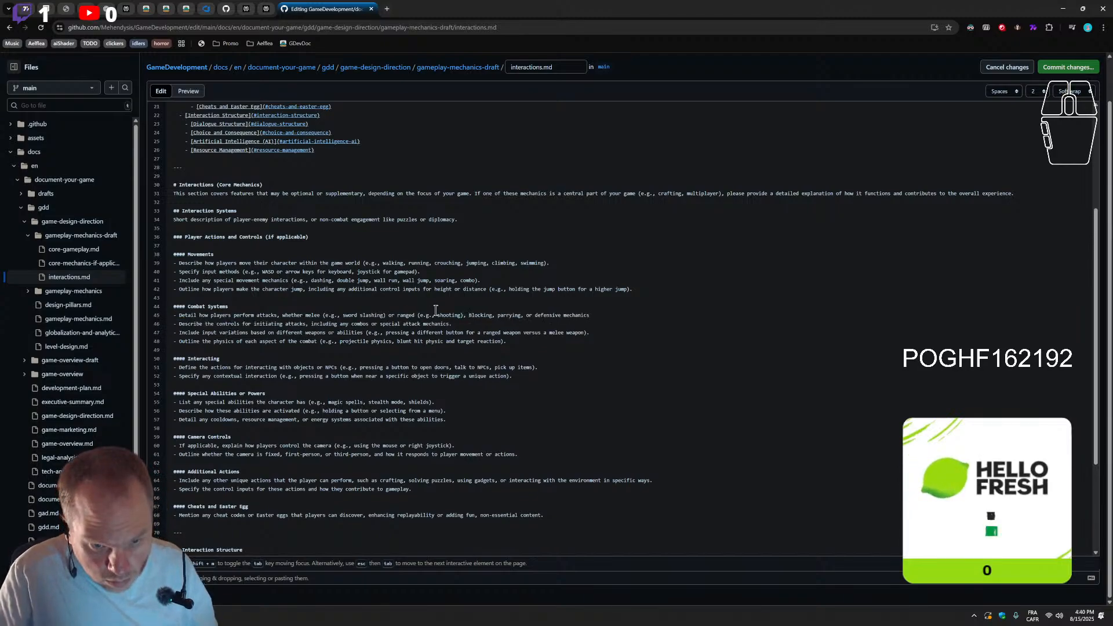
pyautogui.moveTo(473, 317); pyautogui.dragTo(470, 317)
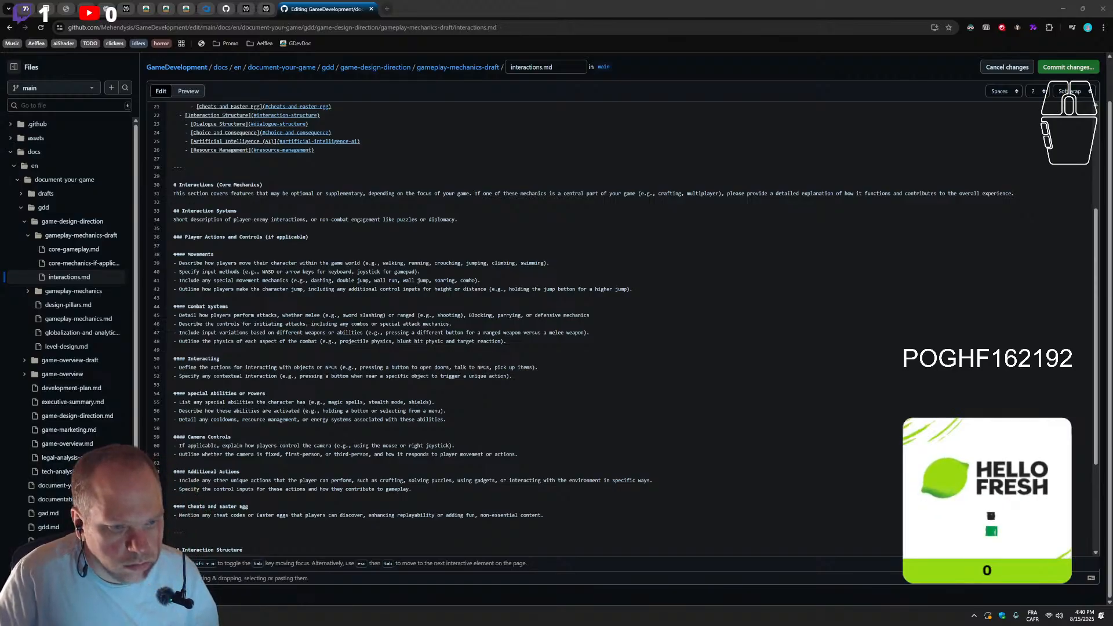
# Add a Combat Systems bullet below the physics one reading "Damage calculation and hit detection."
pyautogui.click(507, 342)
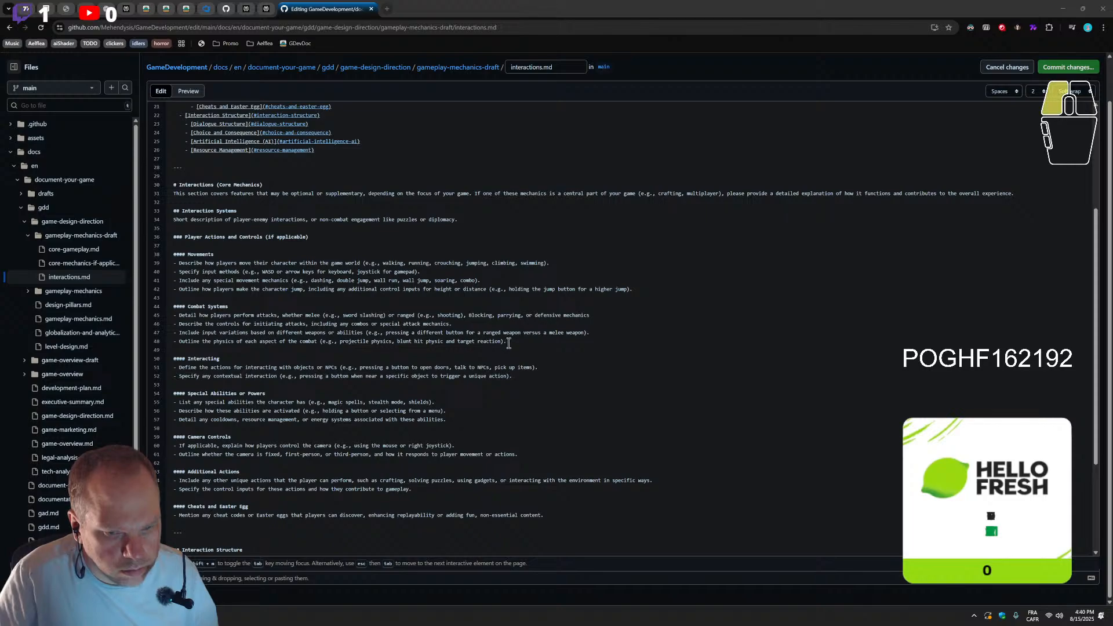
pyautogui.press('Return')
pyautogui.write('- Damage calculation and hit detection')
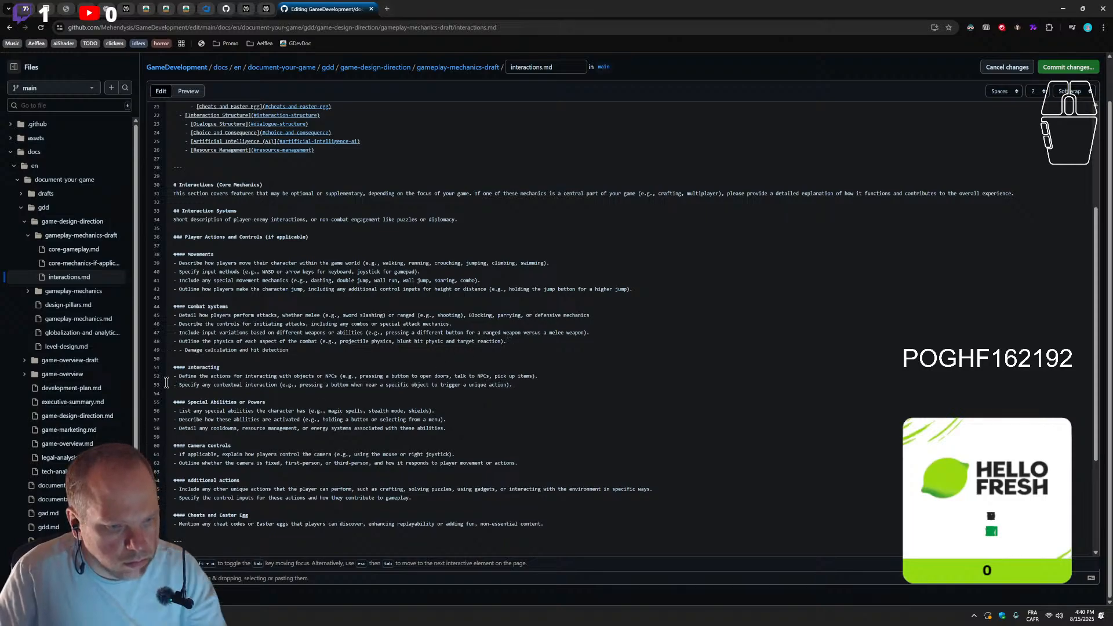
pyautogui.click(184, 351)
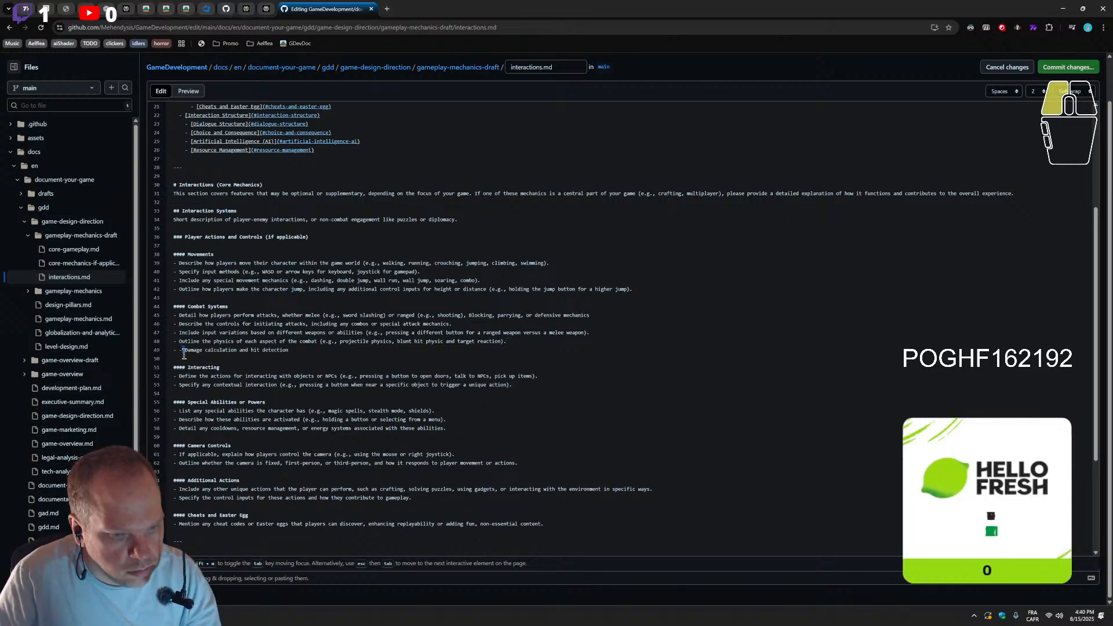
pyautogui.press('BackSpace')
pyautogui.press('BackSpace')
pyautogui.click(287, 349)
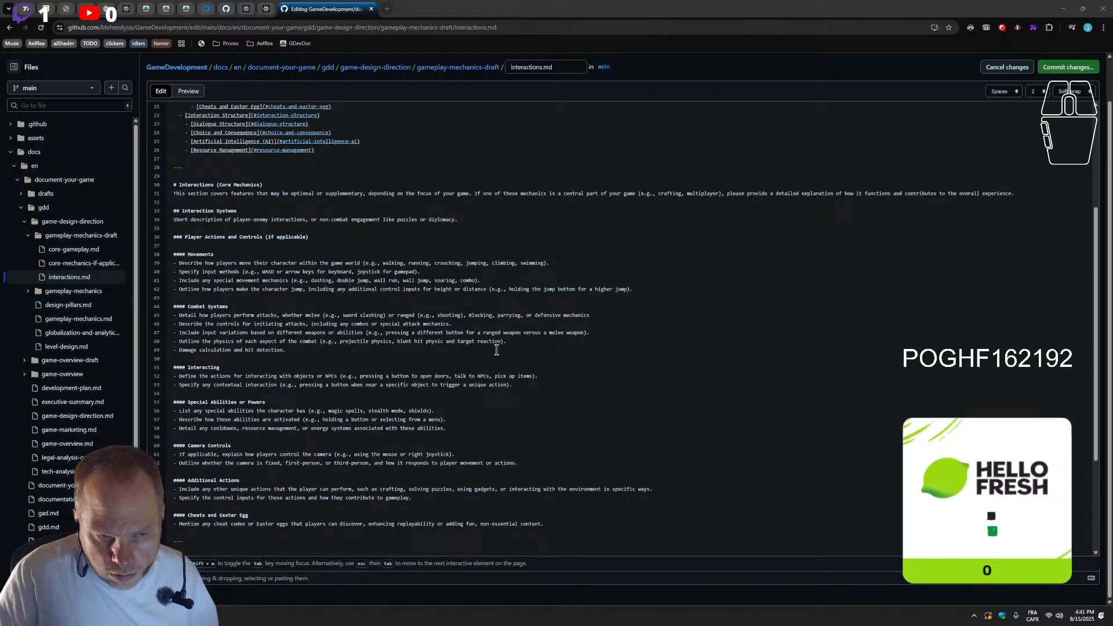
# Add a final Combat Systems bullet reading "Special combat abilities or power moves."
pyautogui.click(425, 352)
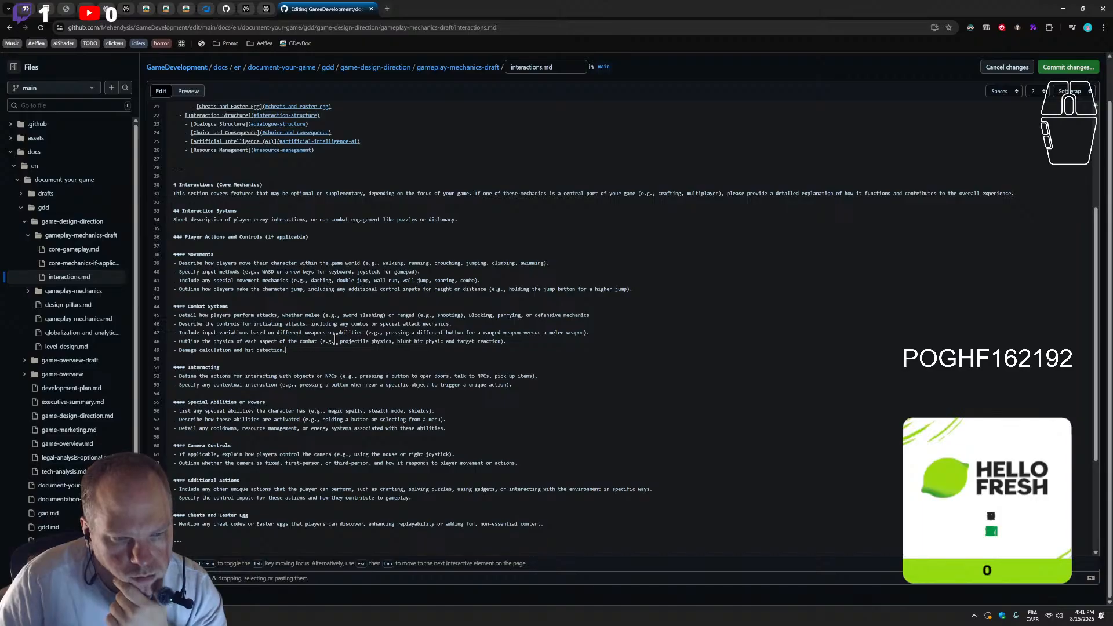
pyautogui.press('Return')
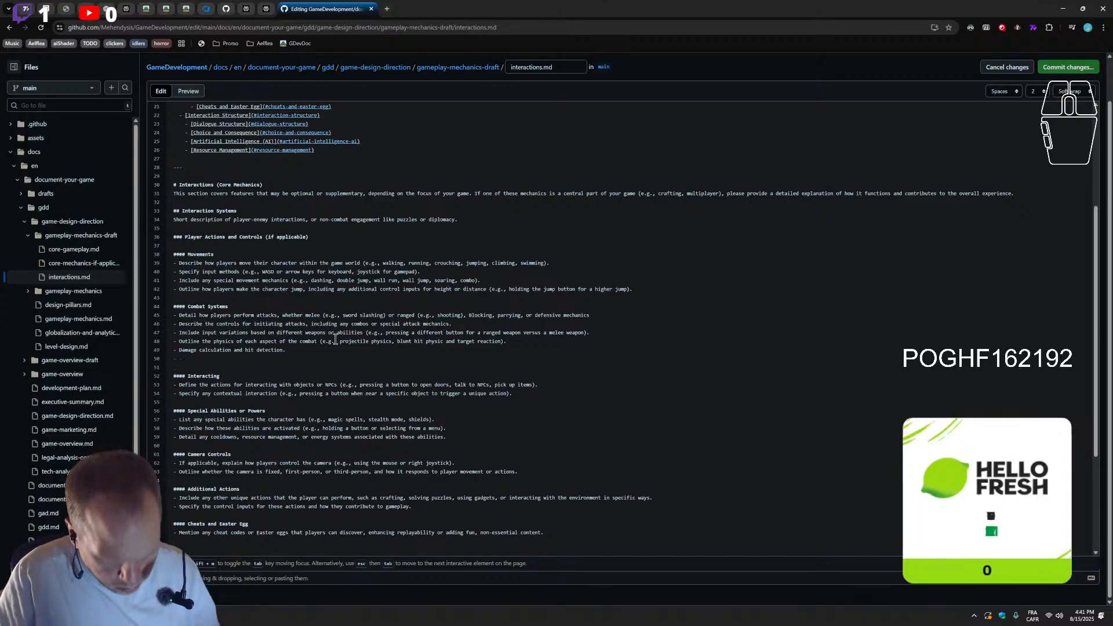
pyautogui.moveTo(179, 362); pyautogui.dragTo(173, 361)
pyautogui.write('- Special combat abilities or power moves')
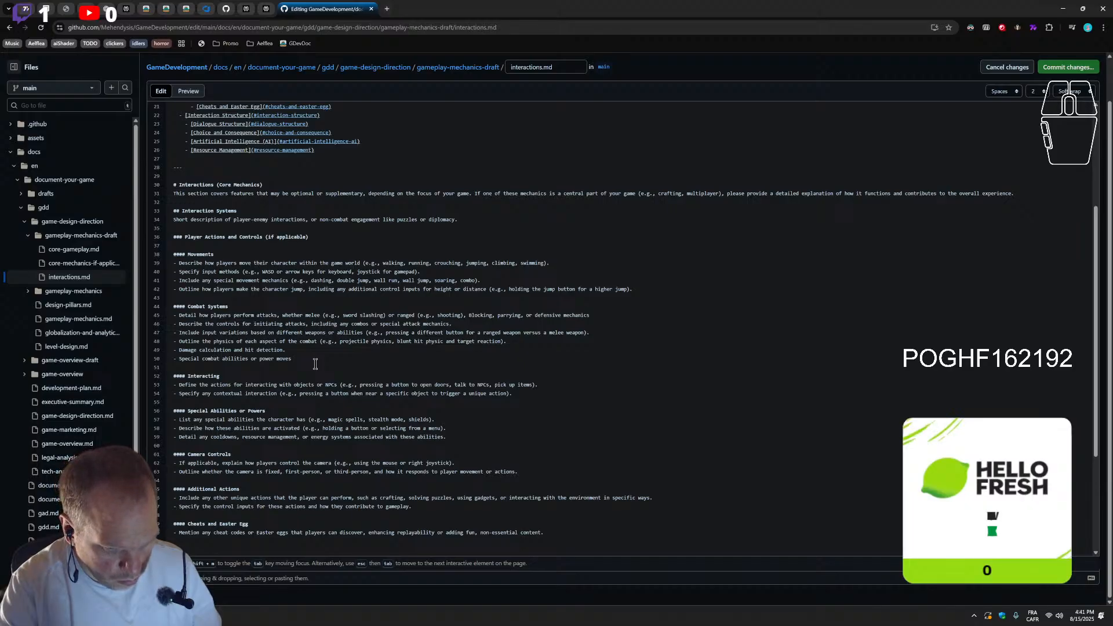
pyautogui.write('.')
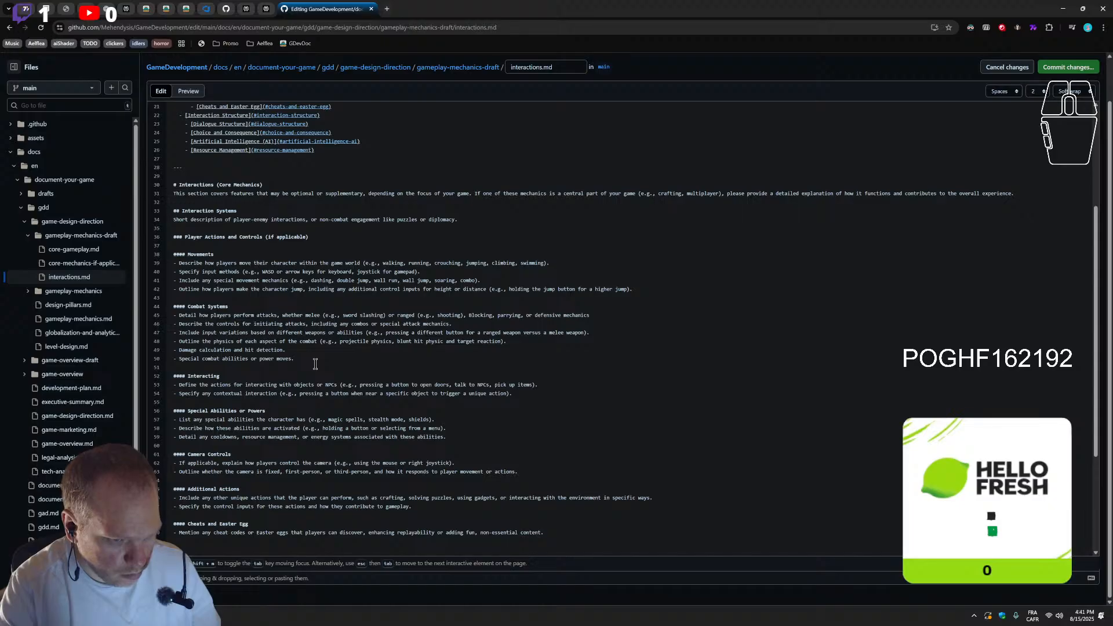
pyautogui.press('Left')
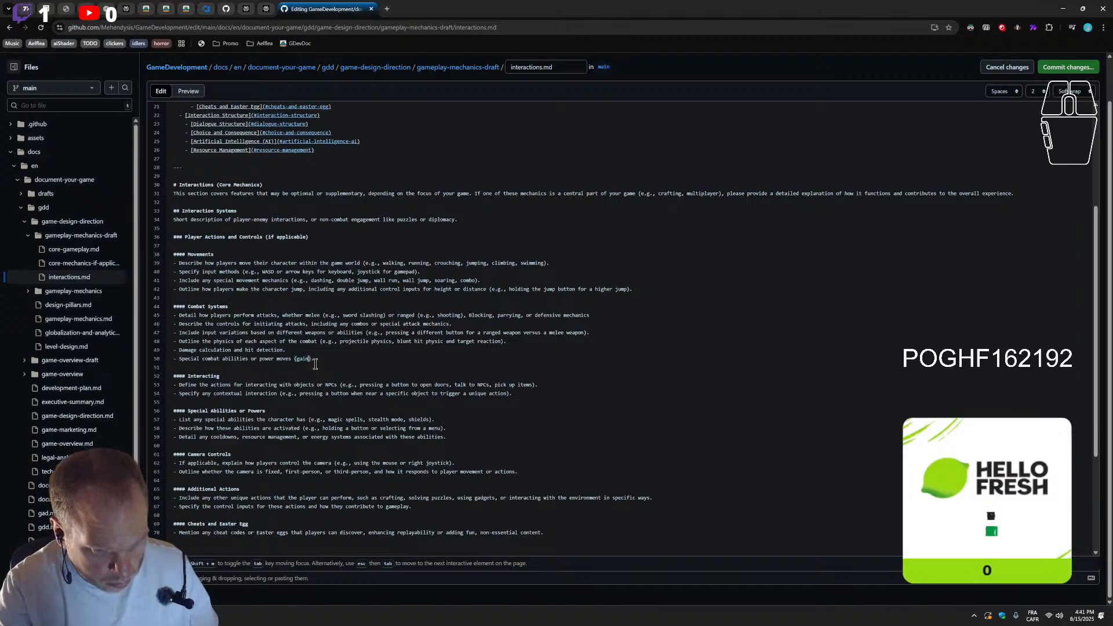
pyautogui.write('d')
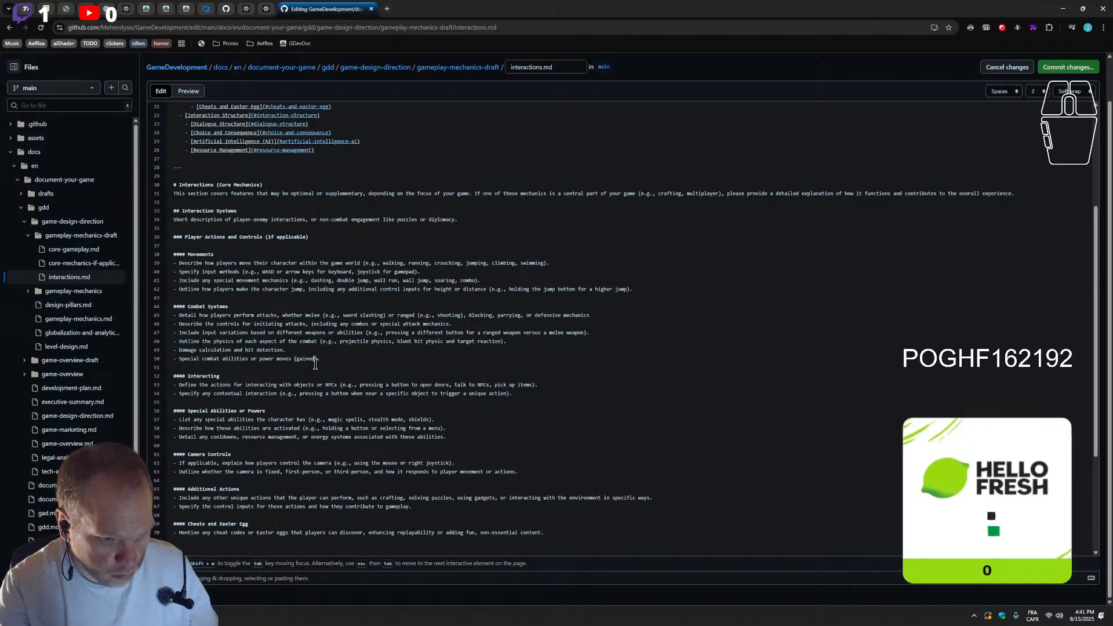
pyautogui.press('BackSpace')
pyautogui.press('BackSpace')
pyautogui.press('BackSpace')
pyautogui.press('BackSpace')
pyautogui.press('BackSpace')
pyautogui.press('BackSpace')
pyautogui.press('BackSpace')
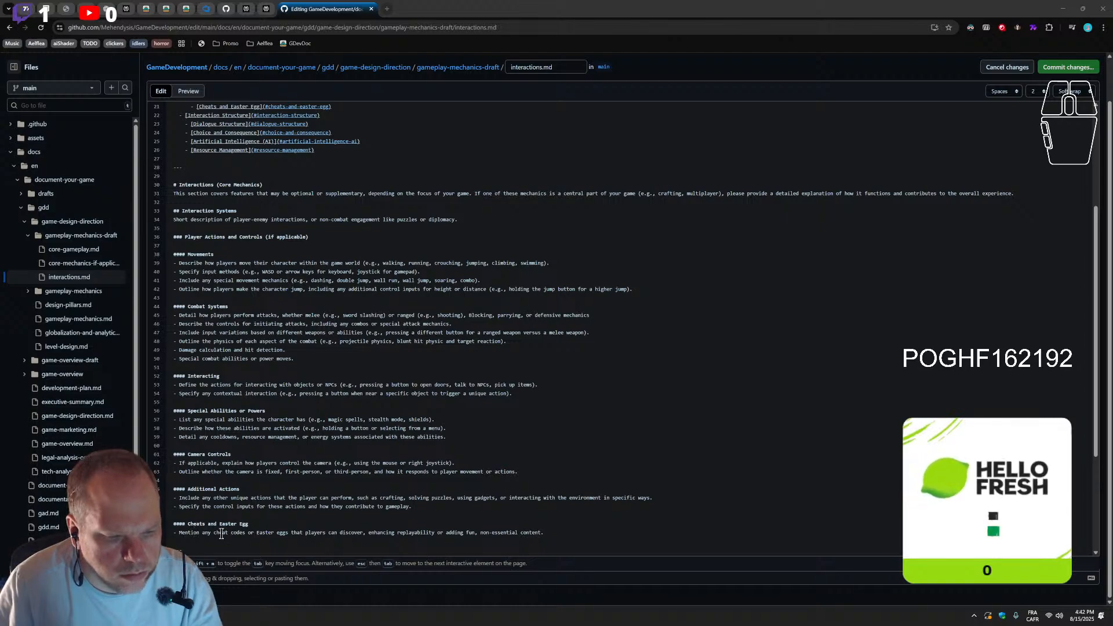
# Insert a level-four heading "Platforming Elements" between the Combat Systems bullets and the Interacting heading
pyautogui.scroll(-2, 222, 522)
pyautogui.scroll(2, 225, 499)
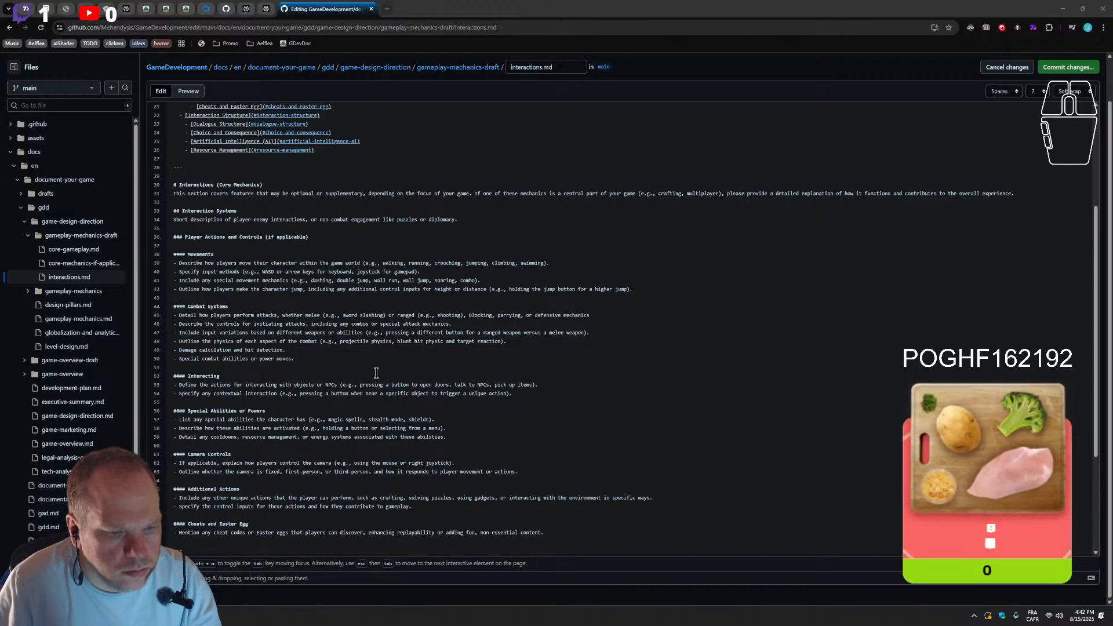
pyautogui.click(304, 359)
pyautogui.press('Return')
pyautogui.press('Return')
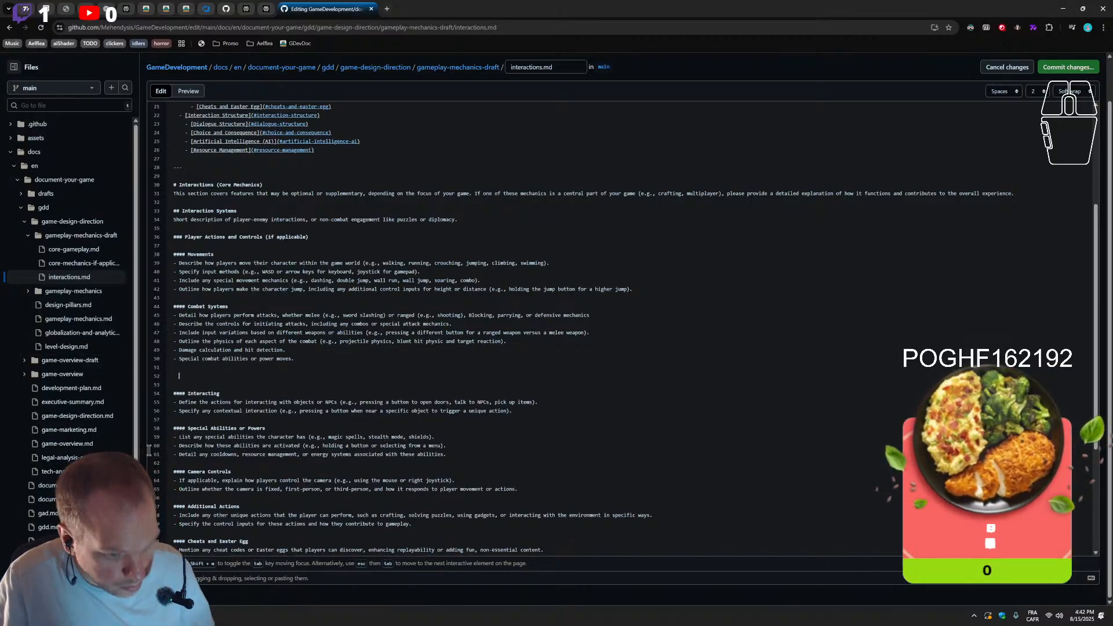
pyautogui.doubleClick(177, 396)
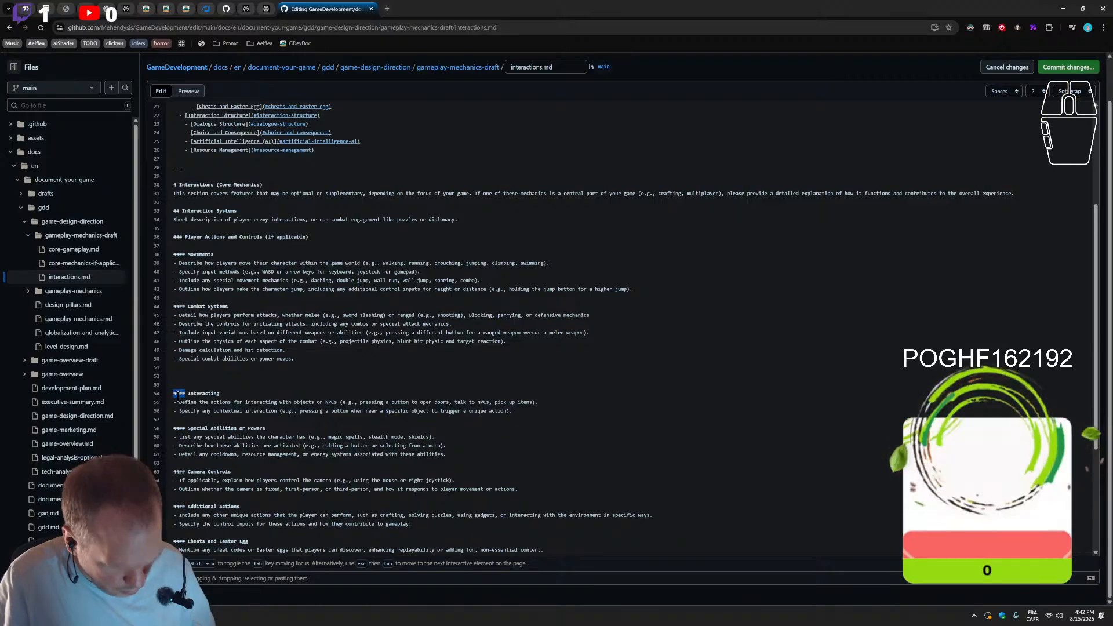
pyautogui.click(179, 381)
pyautogui.click(182, 376)
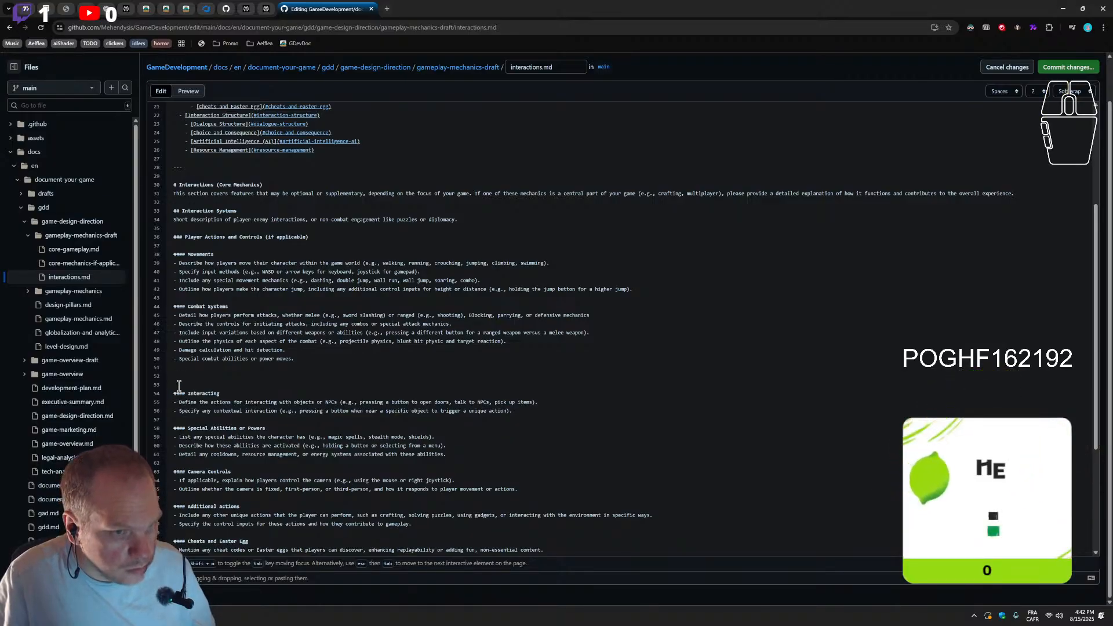
pyautogui.write('####')
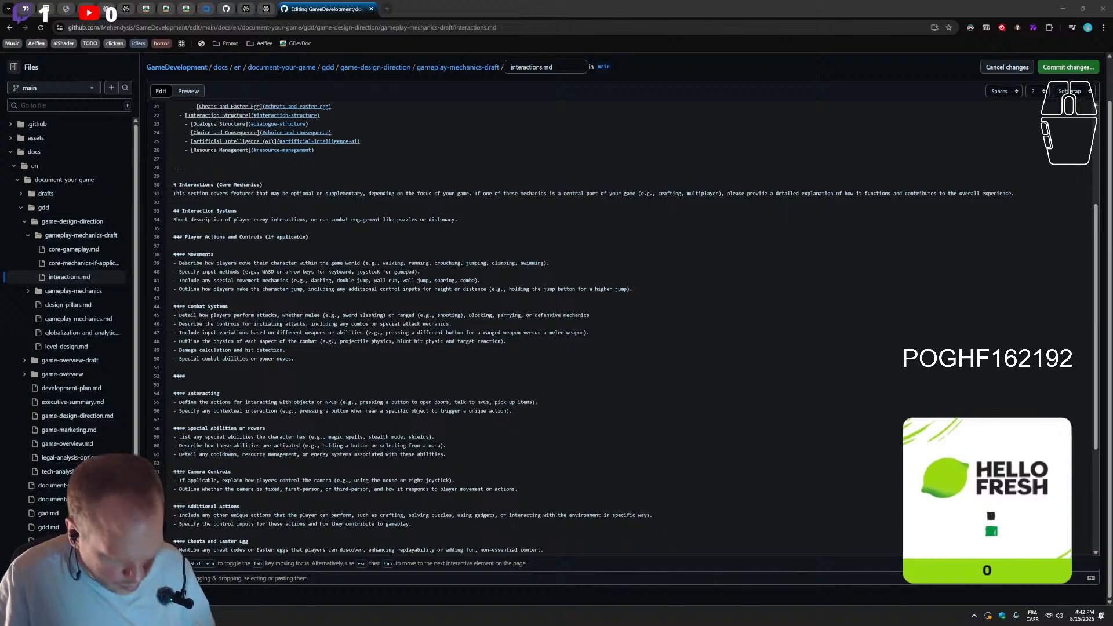
pyautogui.click(230, 380)
pyautogui.write('Platforming Elements')
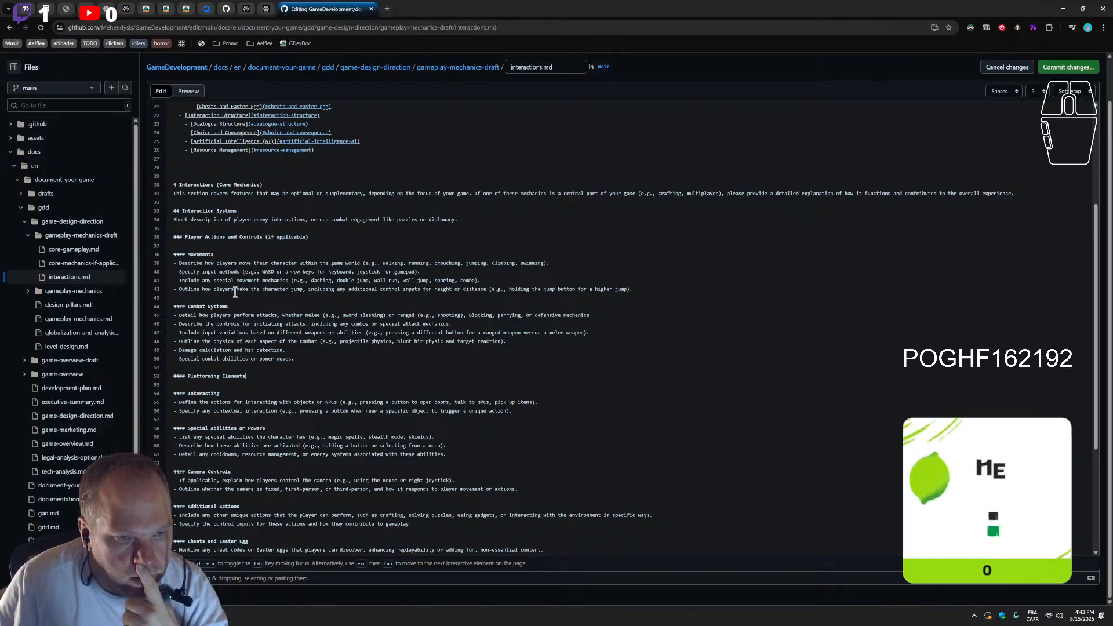
# Move the "Platforming Elements" heading from below Combat Systems to directly after the Movements bullets
pyautogui.moveTo(271, 377); pyautogui.dragTo(120, 377)
pyautogui.hotkey('ctrl', 'c')
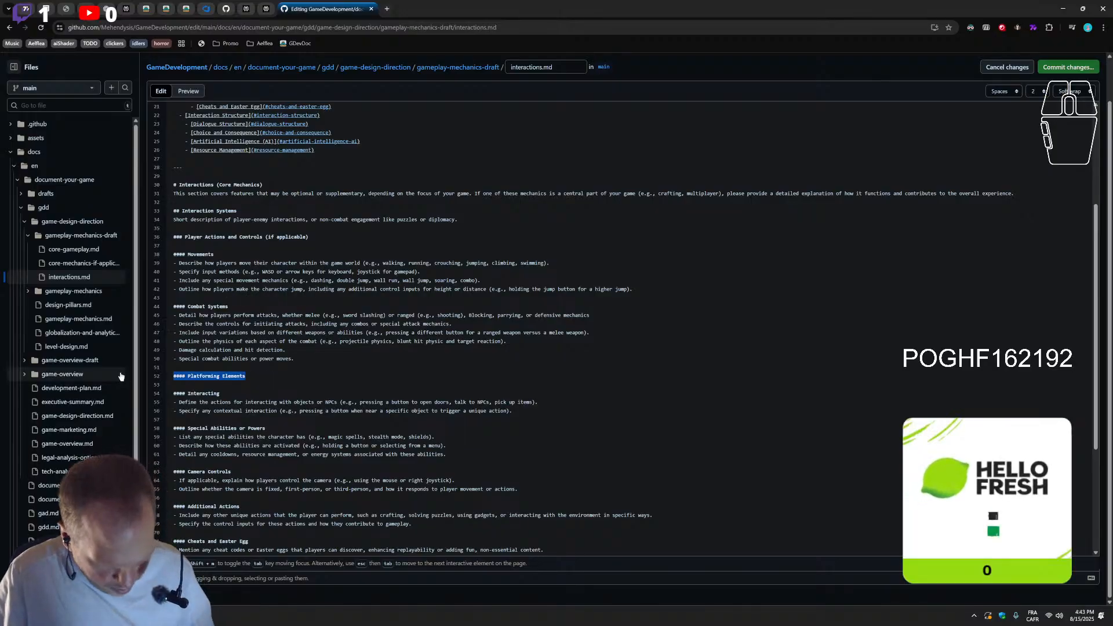
pyautogui.press('BackSpace')
pyautogui.press('BackSpace')
pyautogui.press('BackSpace')
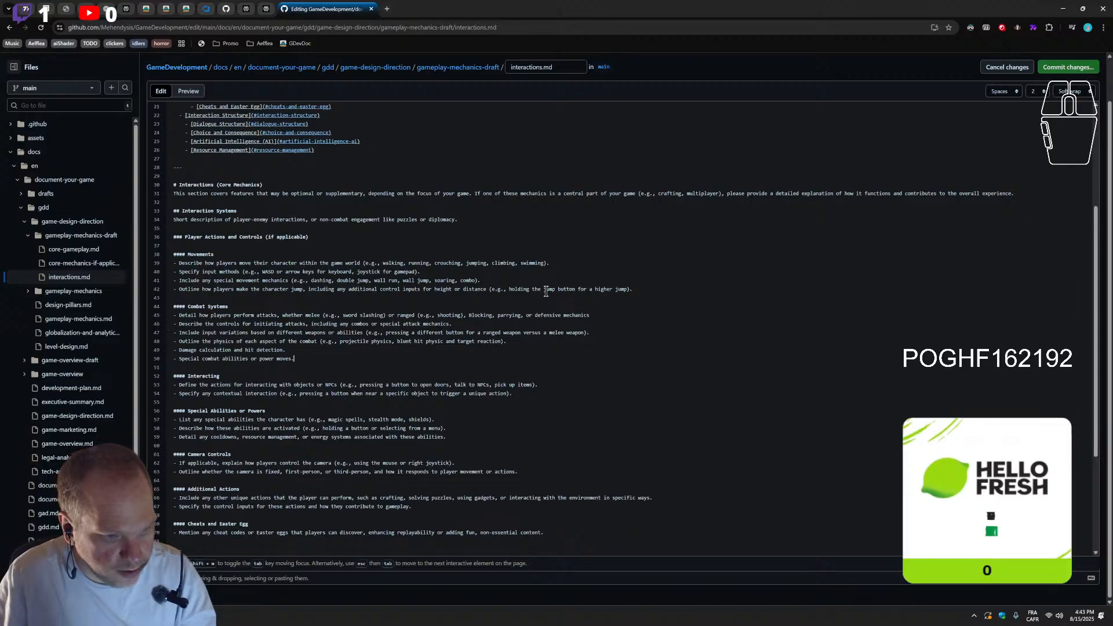
pyautogui.click(654, 287)
pyautogui.press('Return')
pyautogui.press('Return')
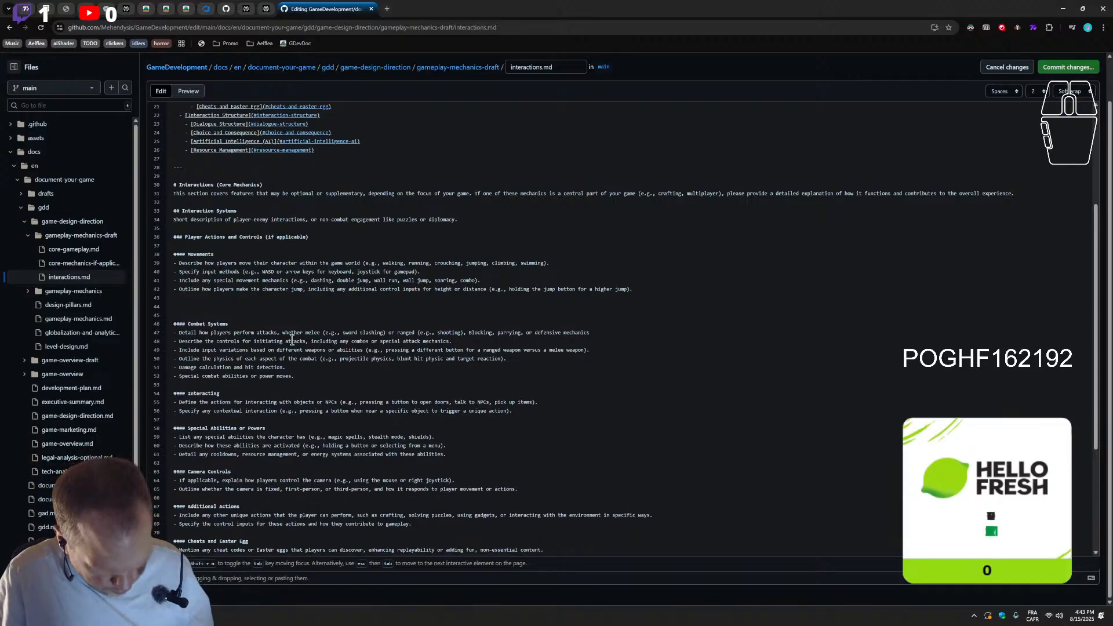
pyautogui.hotkey('ctrl', 'v')
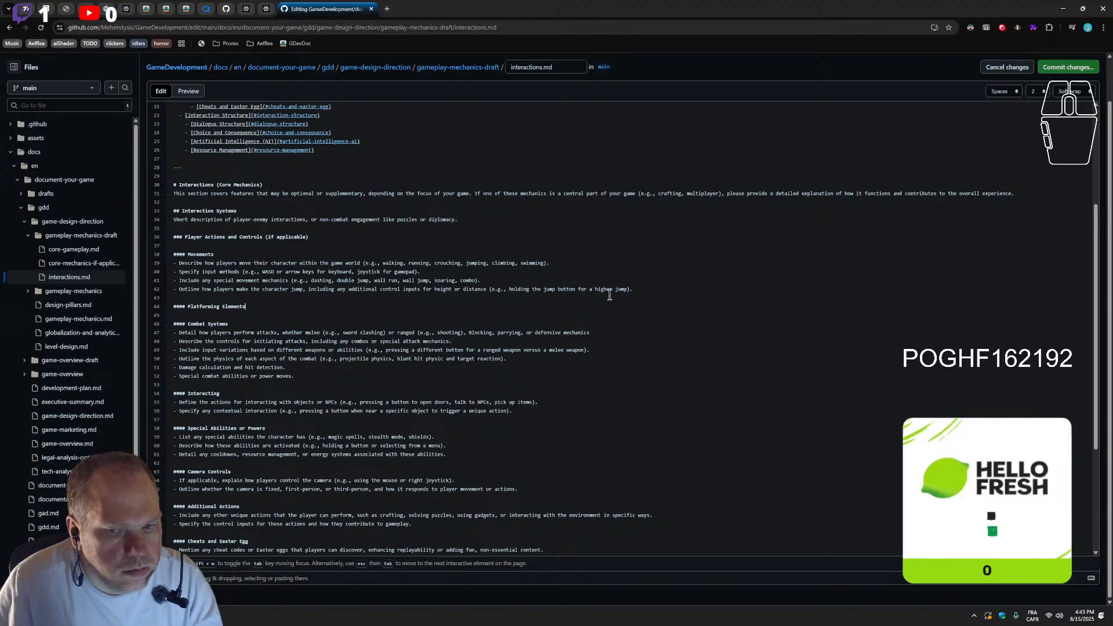
# Add bullets for jump height and distance parameters, platform types and interactions, timing-based challenges, and environmental hazards and obstacles under Platforming Elements
pyautogui.press('Return')
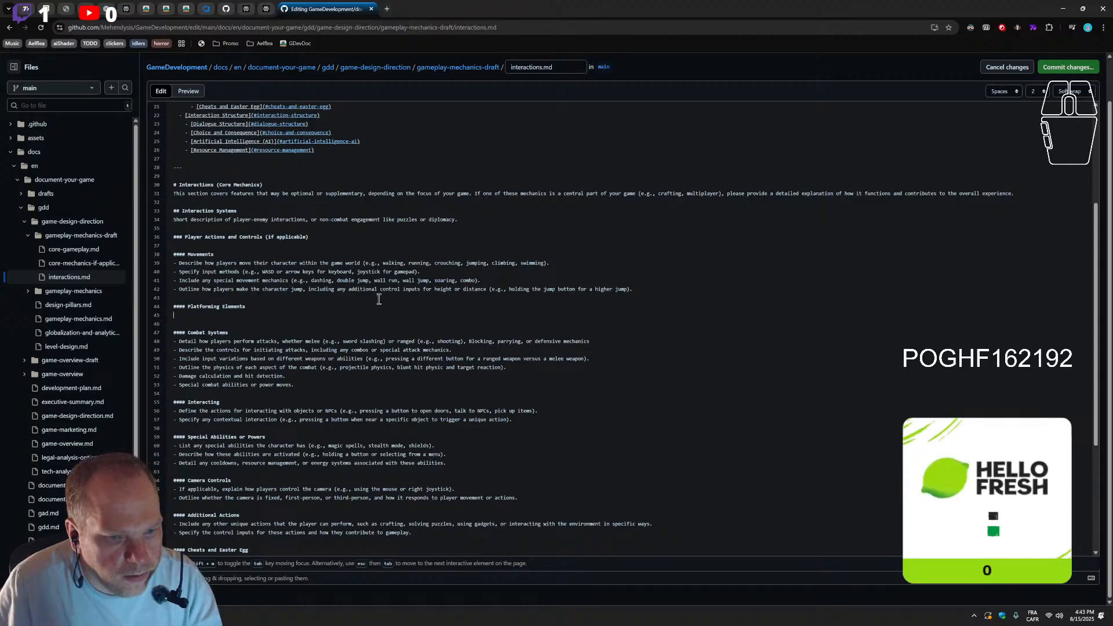
pyautogui.scroll(-1, 374, 329)
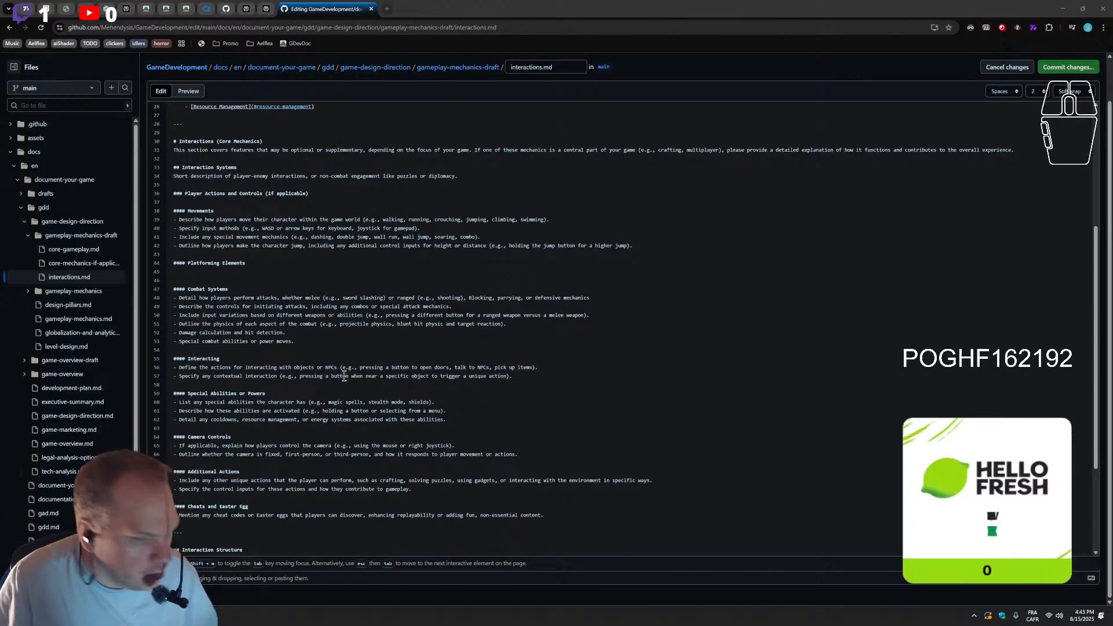
pyautogui.write('- Jump height and distance parameters - Platform types and interactions - Timing-based challenges - Environmental hazards and obstacles')
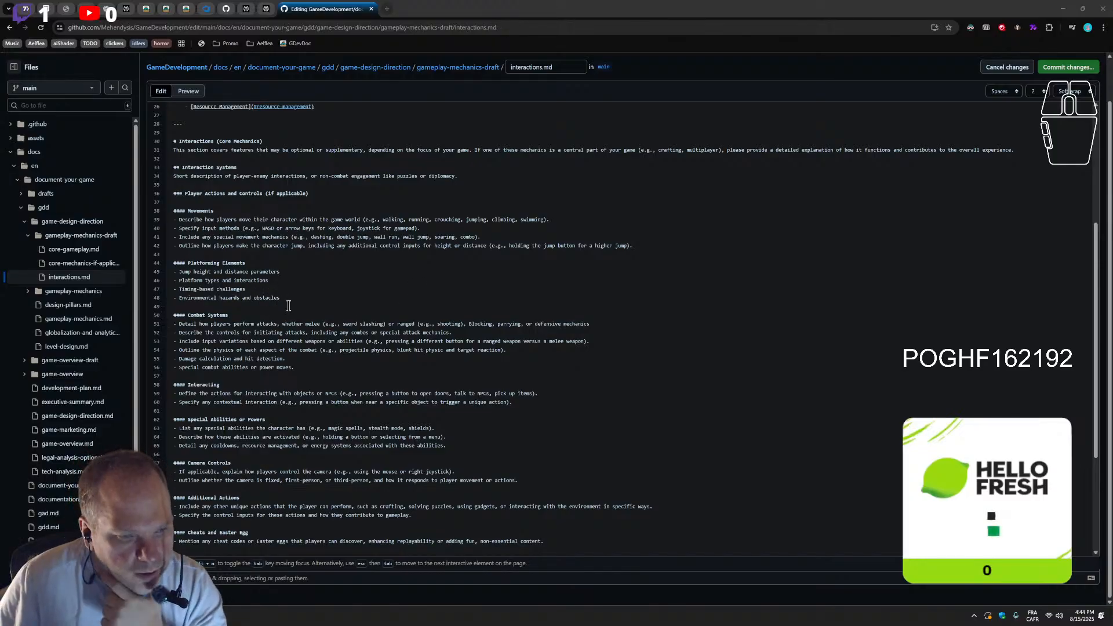
# Review the Platforming Elements section against the other sections under Player Actions and Controls, including the wording of the Interacting bullets
pyautogui.moveTo(284, 298); pyautogui.dragTo(174, 263)
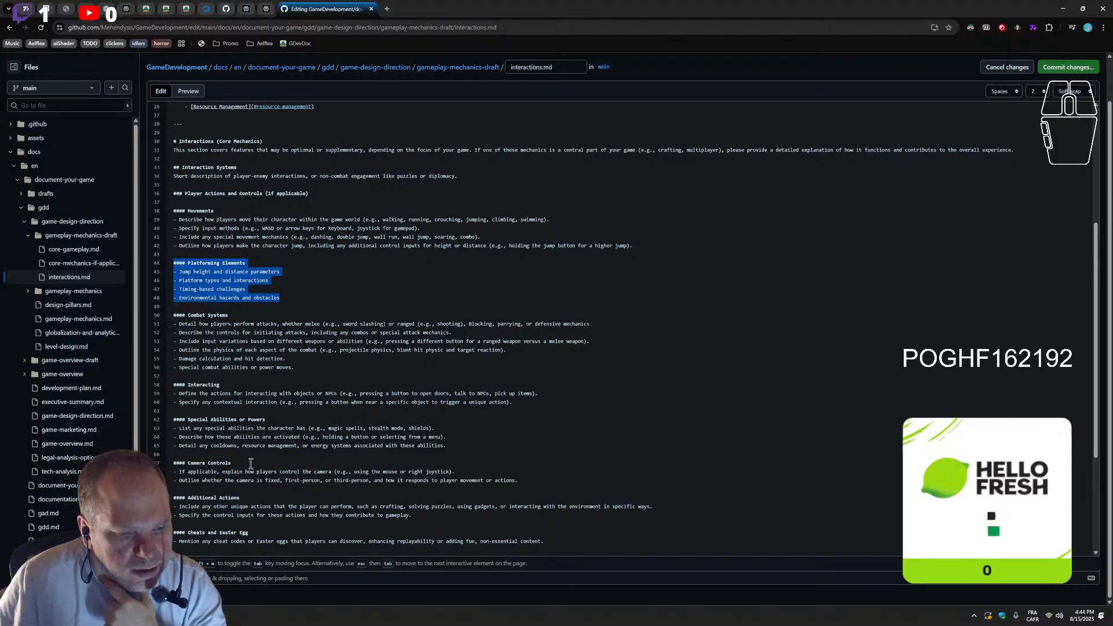
pyautogui.scroll(-1, 282, 389)
pyautogui.scroll(2, 330, 467)
pyautogui.moveTo(290, 340); pyautogui.dragTo(159, 303)
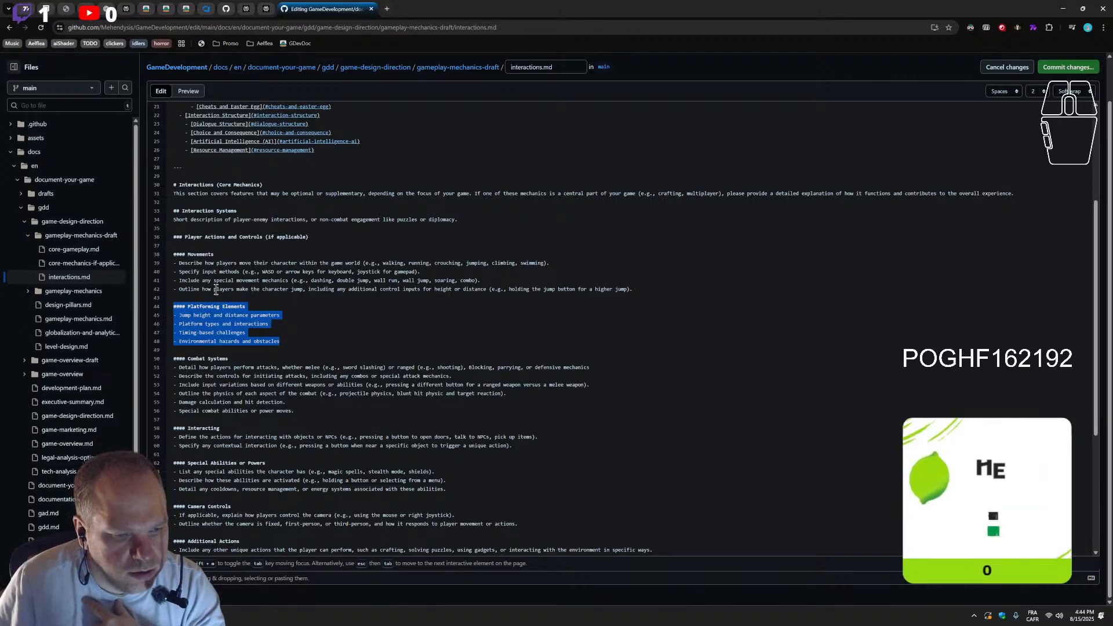
pyautogui.scroll(-2, 291, 429)
pyautogui.scroll(2, 229, 395)
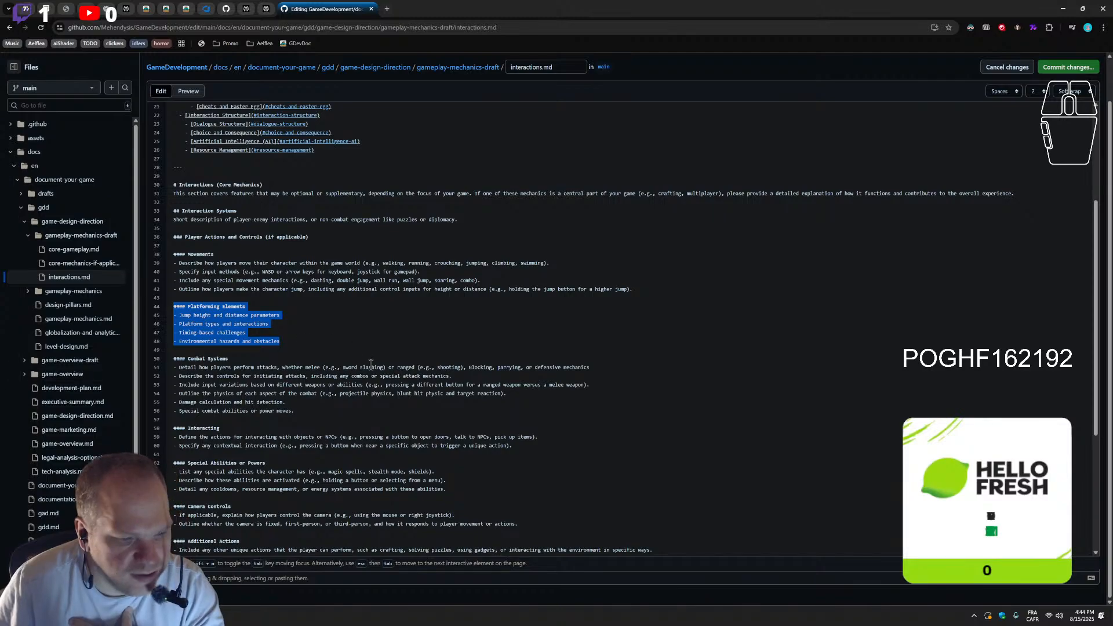
pyautogui.scroll(-3, 218, 411)
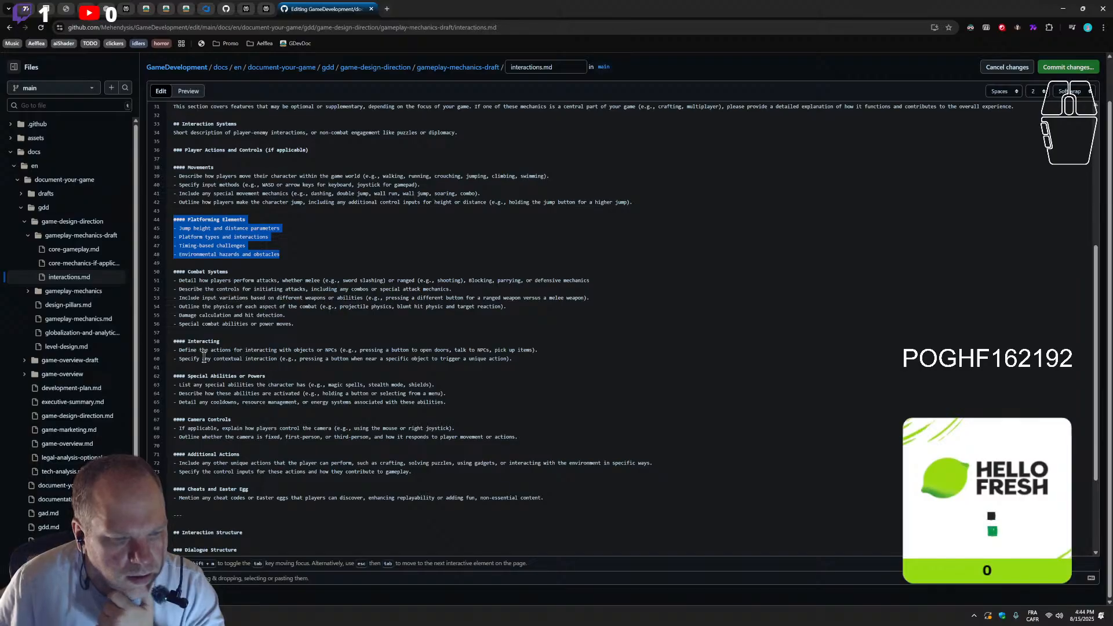
pyautogui.doubleClick(253, 350)
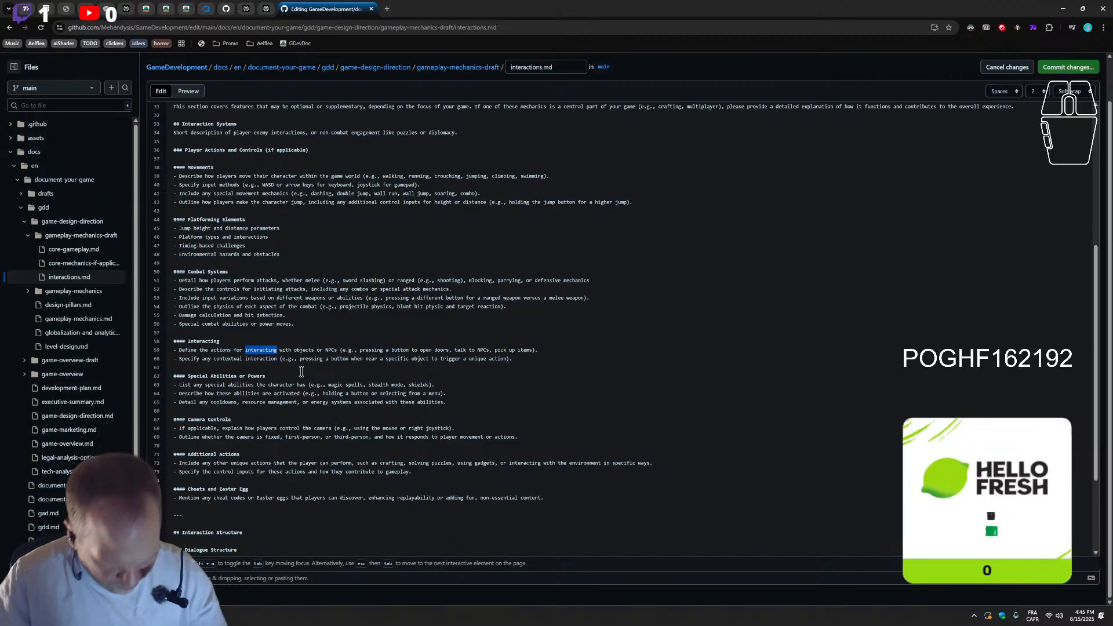
# Replace the word "interacting" with "non-physical interactions" in the first bullet under Interacting
pyautogui.write('non-physical')
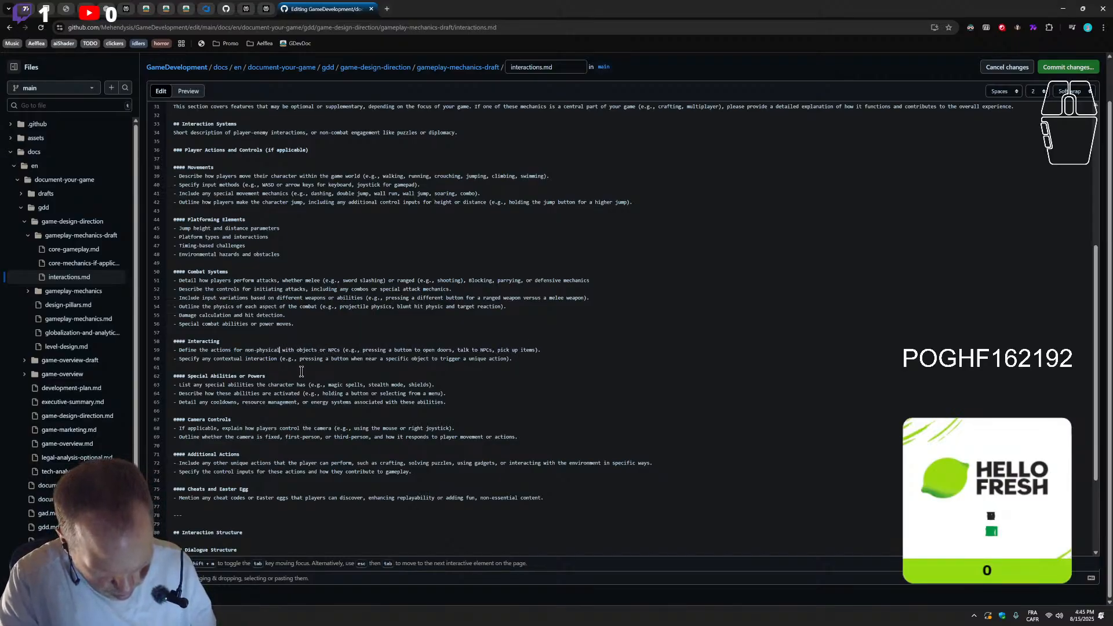
pyautogui.write(' d')
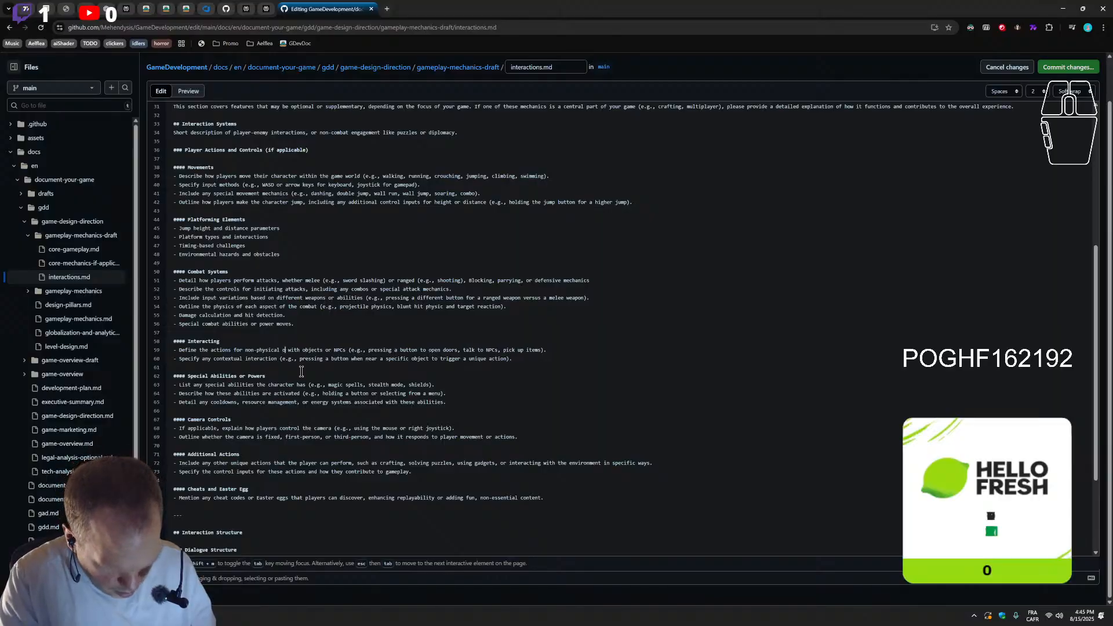
pyautogui.press('BackSpace')
pyautogui.write('interac')
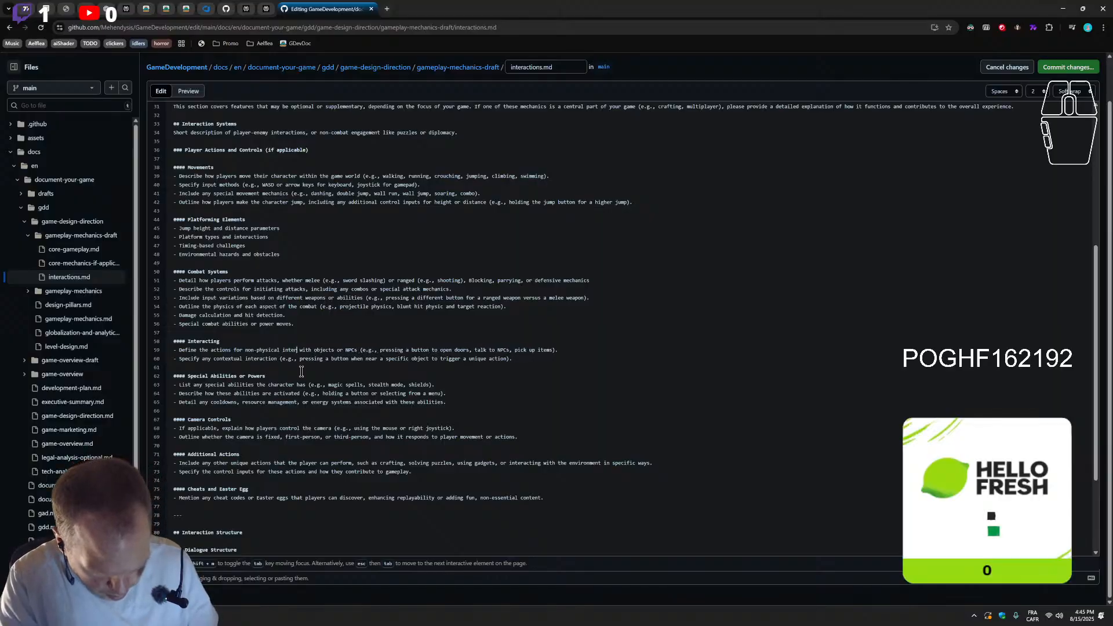
pyautogui.write('tions')
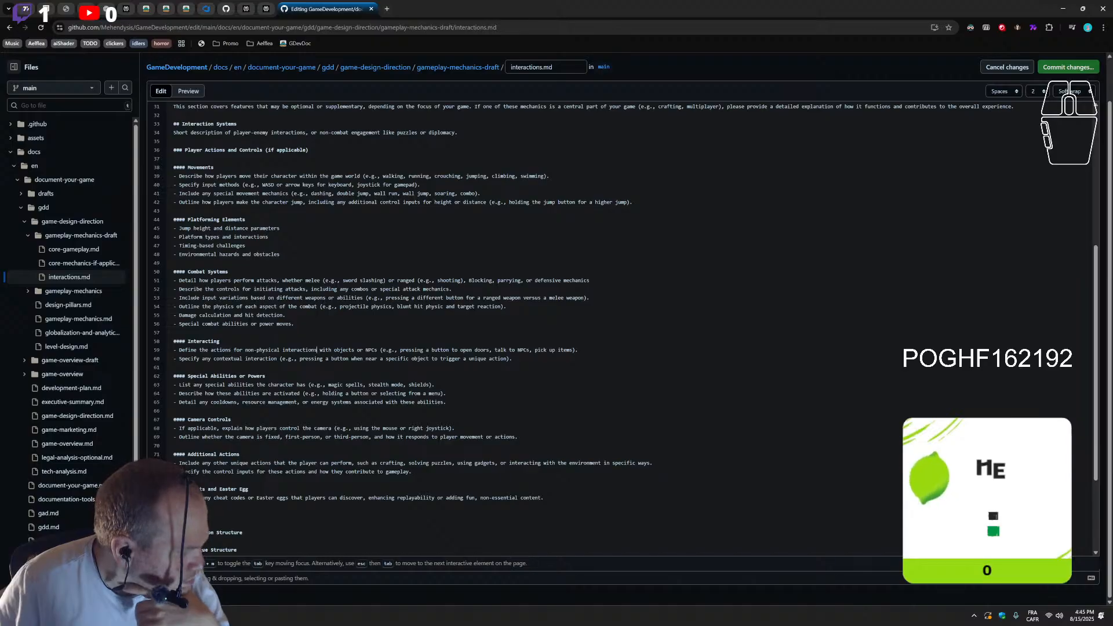
# Add a level-four "Physics-Based Interactions" section after Interacting, with bullets for grabbing and throwing, weight and force, object behavior, and environmental destruction or deformation
pyautogui.doubleClick(181, 341)
pyautogui.click(232, 340)
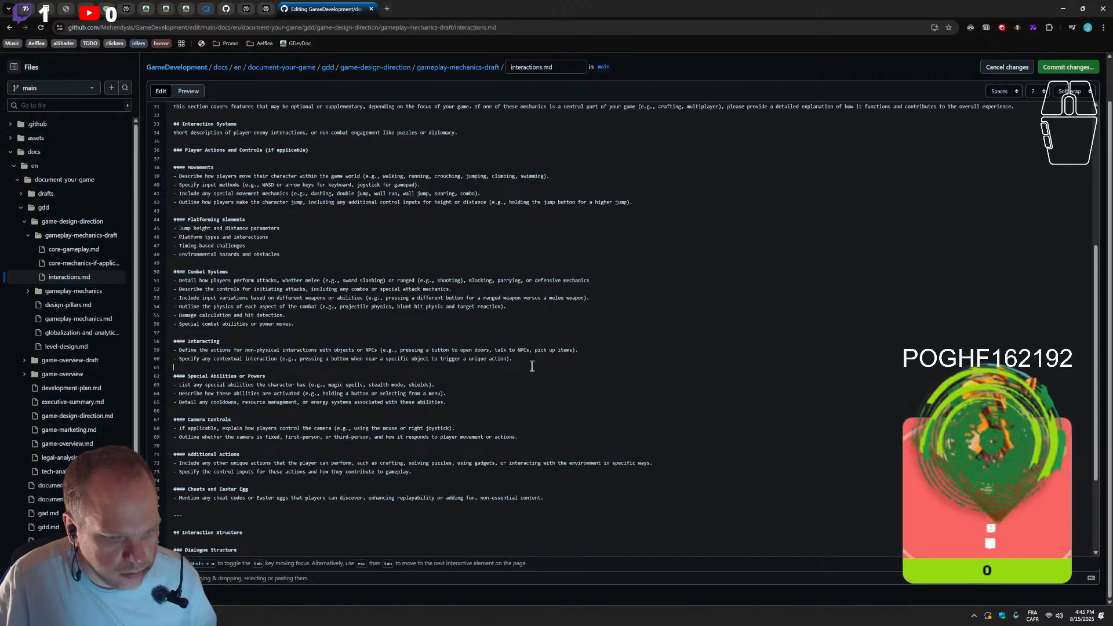
pyautogui.press('Return')
pyautogui.write('####')
pyautogui.press('Return')
pyautogui.press('Return')
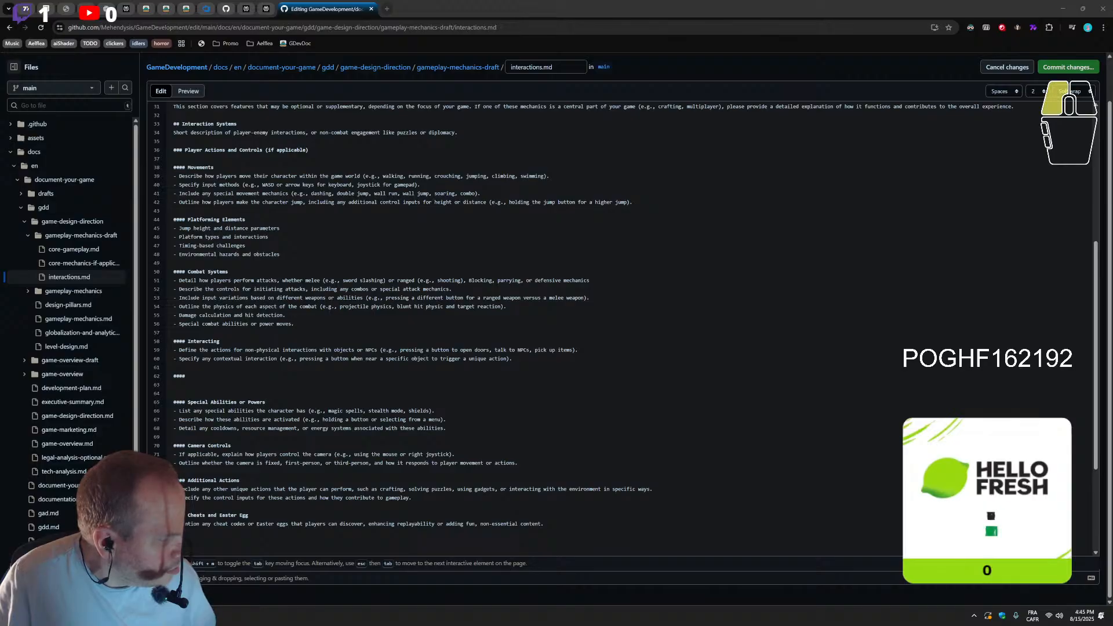
pyautogui.click(272, 375)
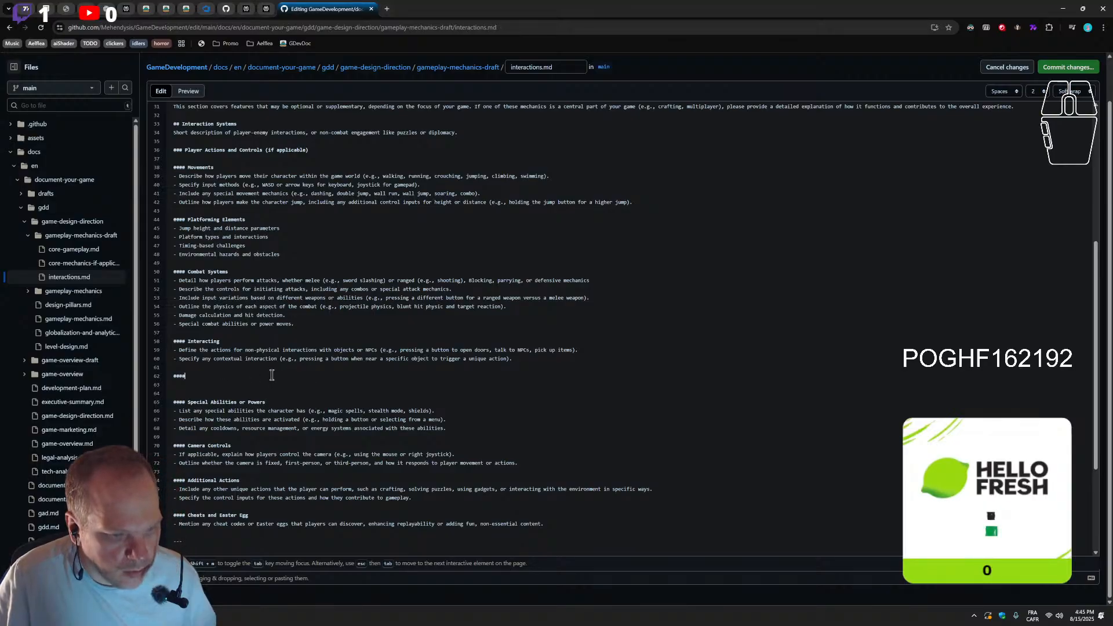
pyautogui.write('Physics-Based Interactions')
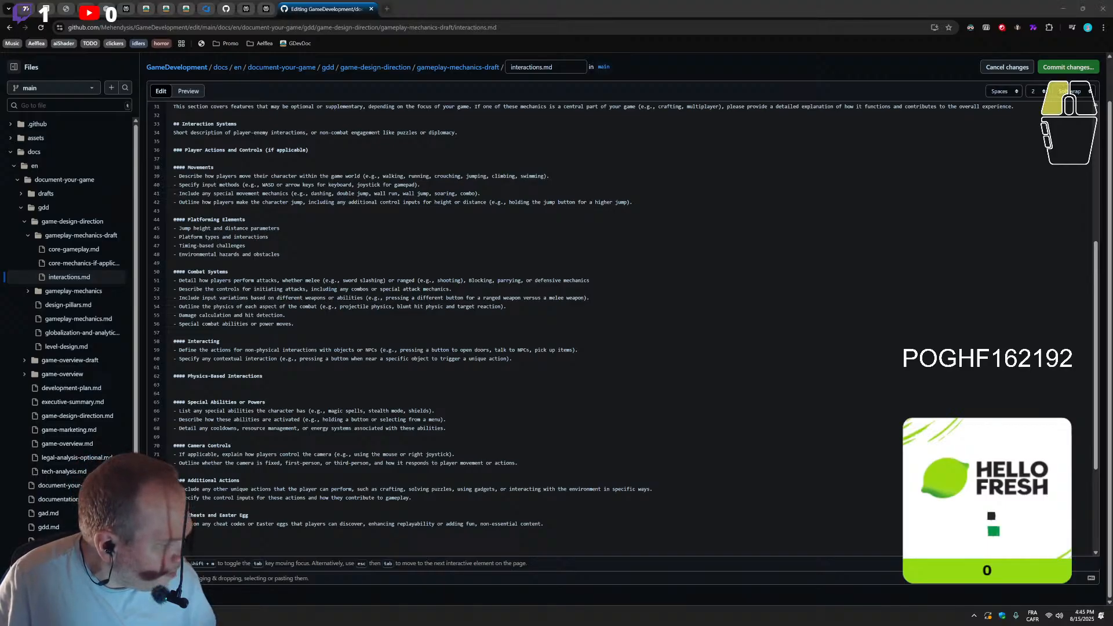
pyautogui.click(233, 383)
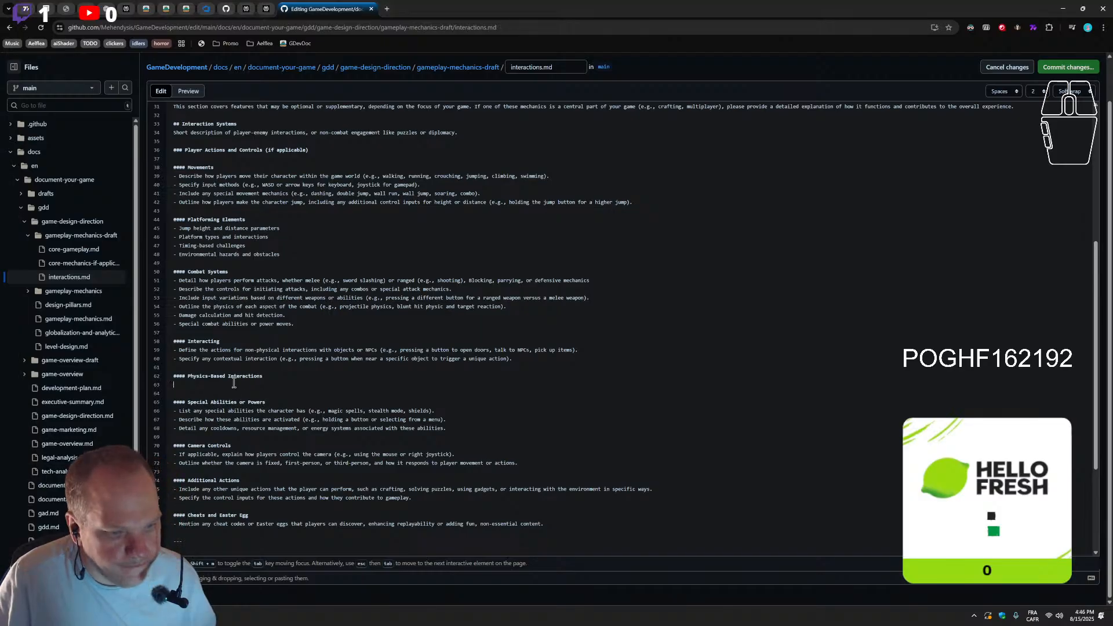
pyautogui.write('- Grabbing and throwing mechanics - Weight and force calculations - Object behavior and reactions - Environmental destruction or deformation')
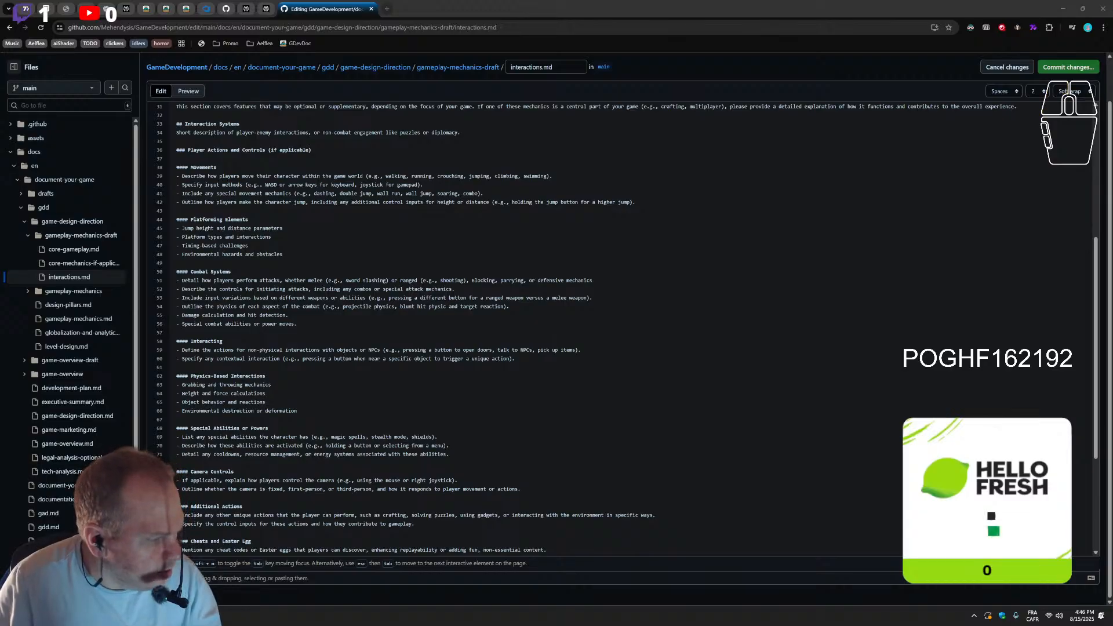
# Commit the changes to interactions.md on the main branch and reopen the file for editing
pyautogui.click(1069, 67)
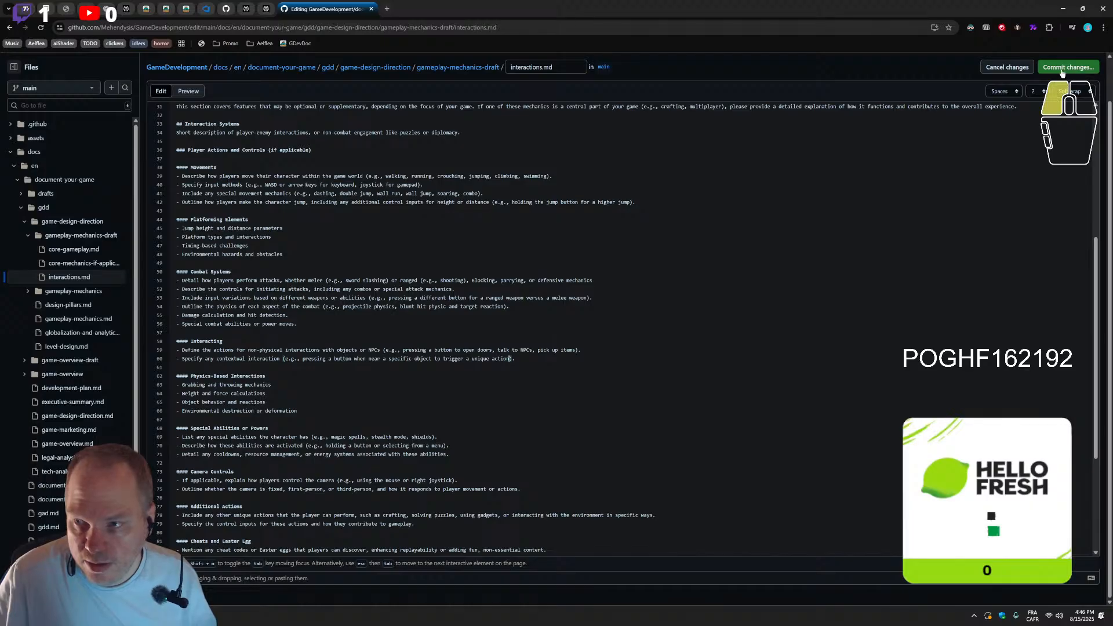
pyautogui.click(634, 423)
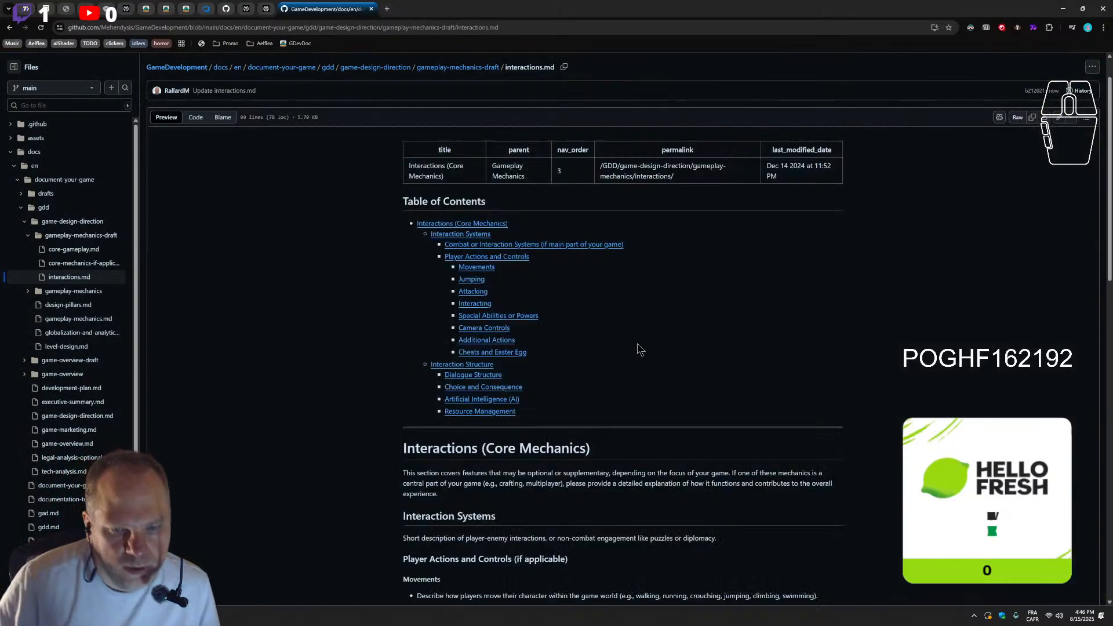
pyautogui.click(1058, 119)
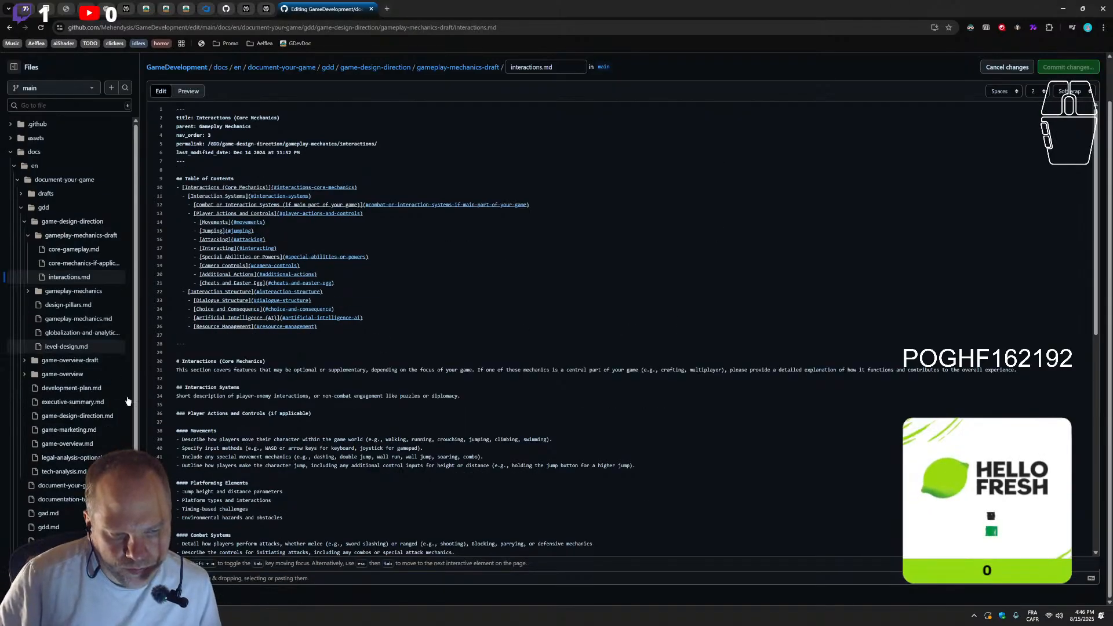
# Insert a level-four heading "Strategy Mechanics" between the Cheats and Easter Egg bullet and the divider above Interaction Structure
pyautogui.scroll(-1, 340, 440)
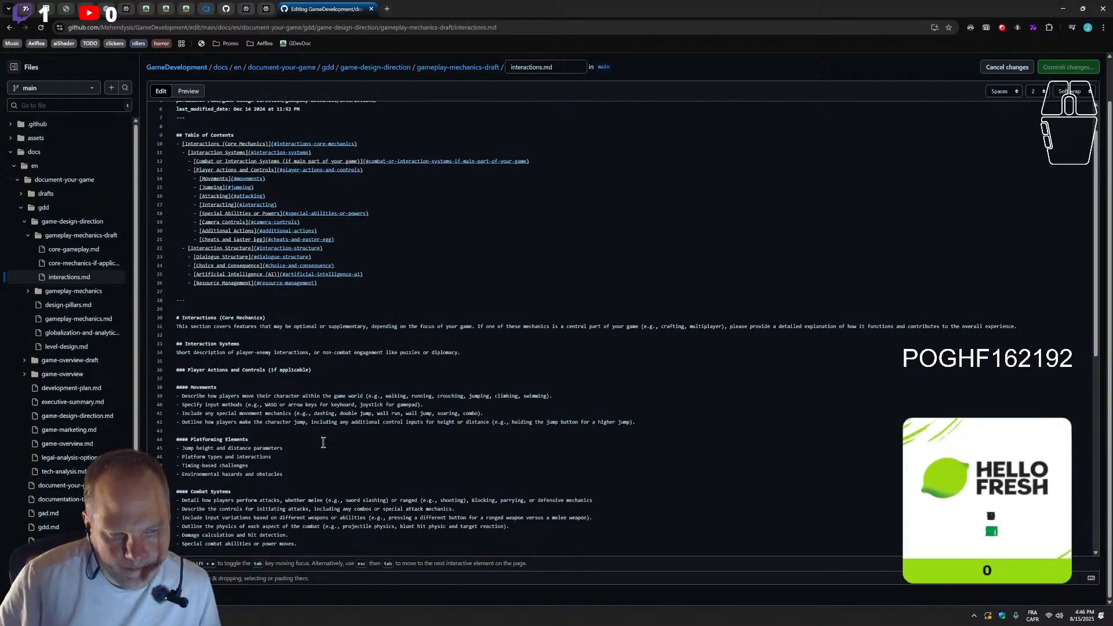
pyautogui.scroll(-2, 323, 442)
pyautogui.scroll(-1, 296, 419)
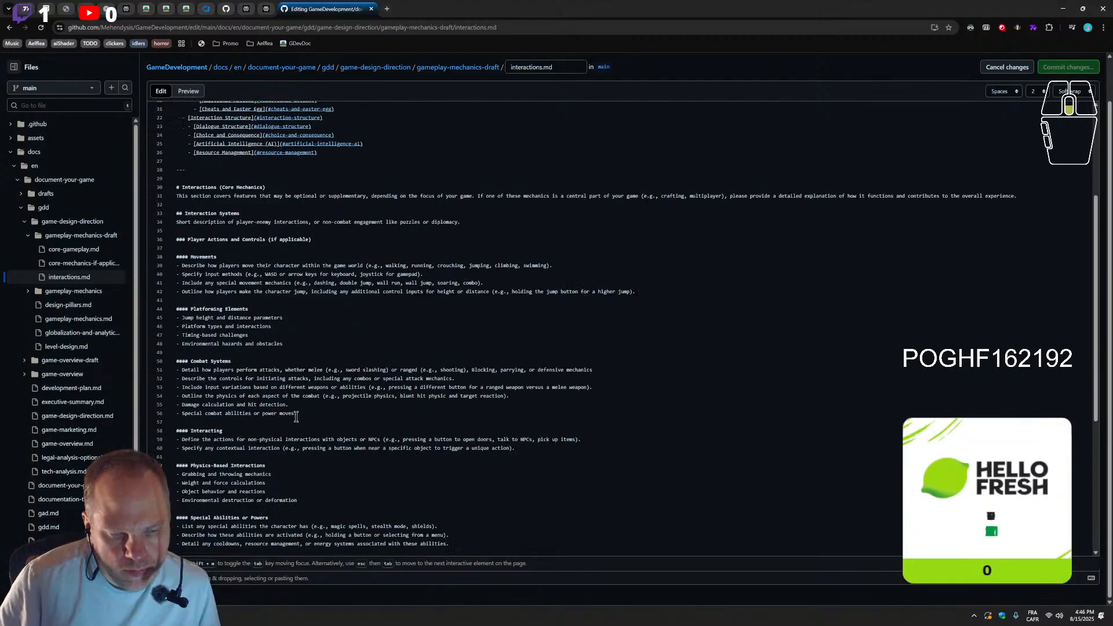
pyautogui.scroll(1, 297, 419)
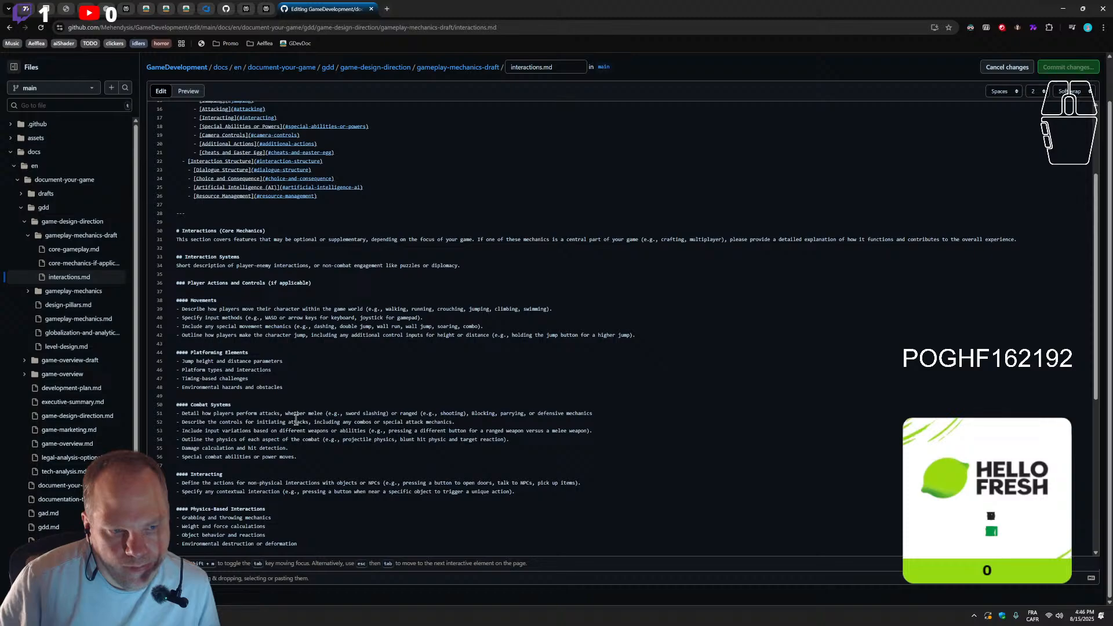
pyautogui.scroll(-2, 296, 419)
pyautogui.scroll(-3, 296, 420)
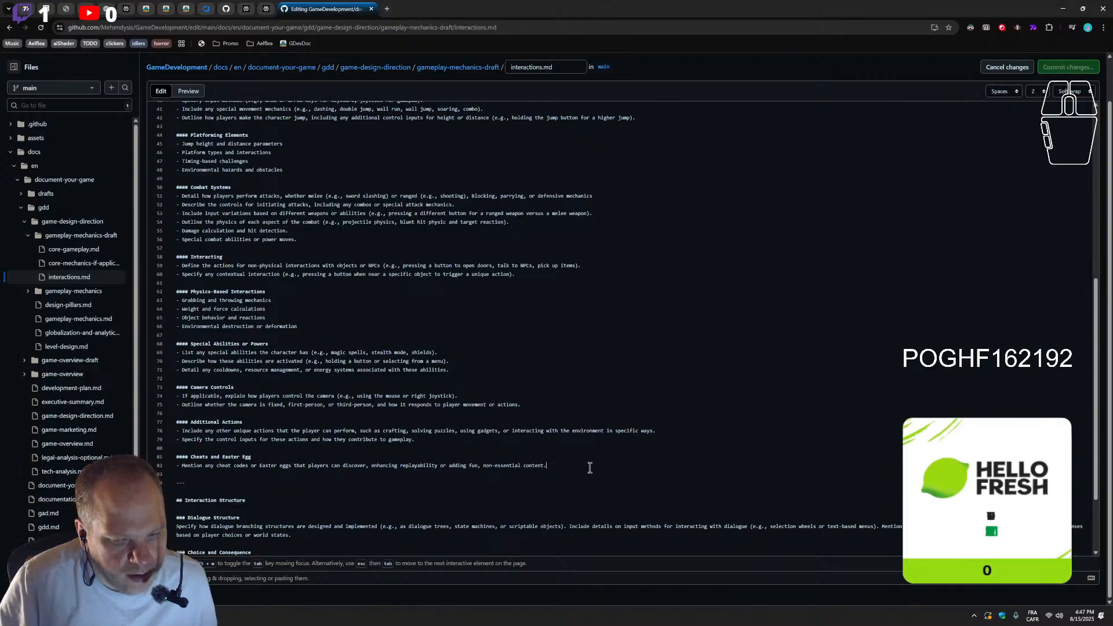
pyautogui.press('Return')
pyautogui.press('Return')
pyautogui.write('-')
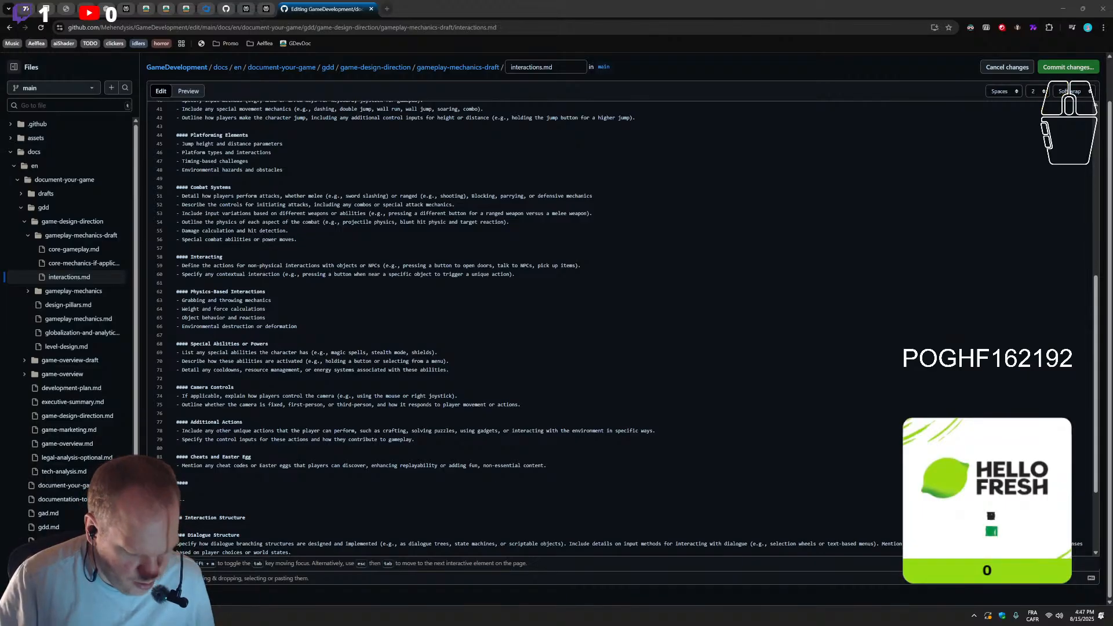
pyautogui.click(215, 482)
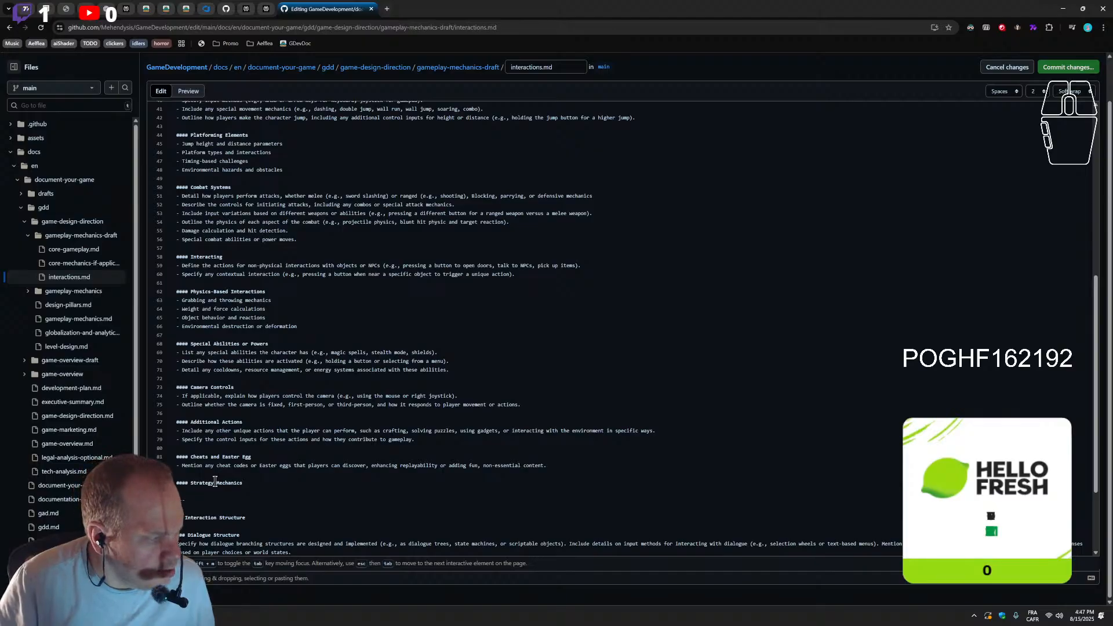
pyautogui.write('Strategy Mechanics')
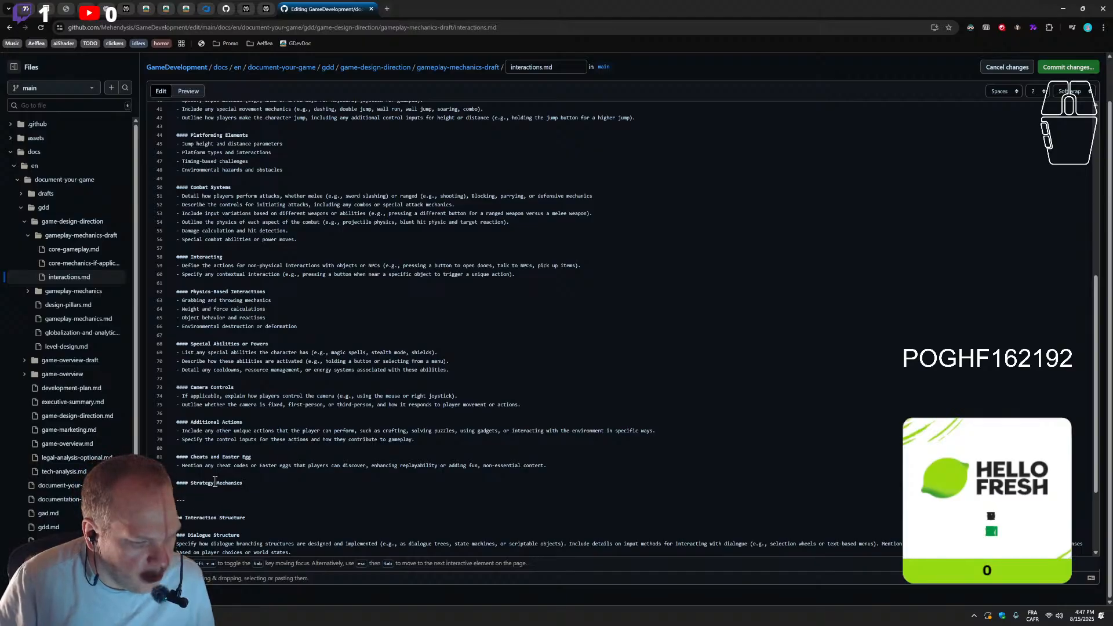
# Paste the Resource Management, Tactical Elements, Game Flow Control and Collection Systems blocks with their bullets under Strategy Mechanics
pyautogui.press('Return')
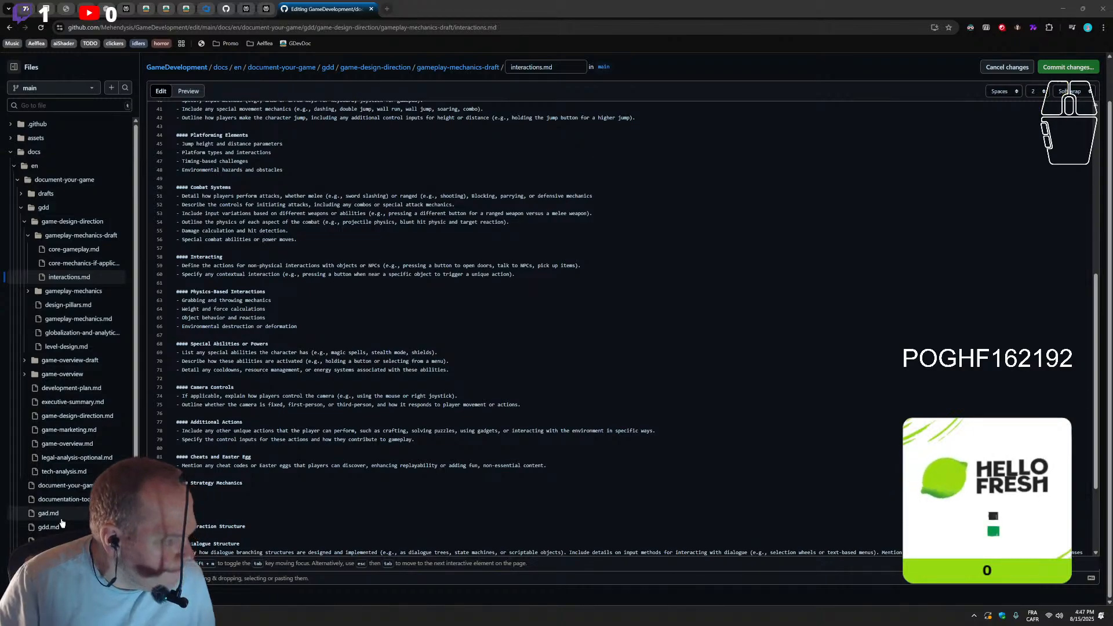
pyautogui.click(209, 491)
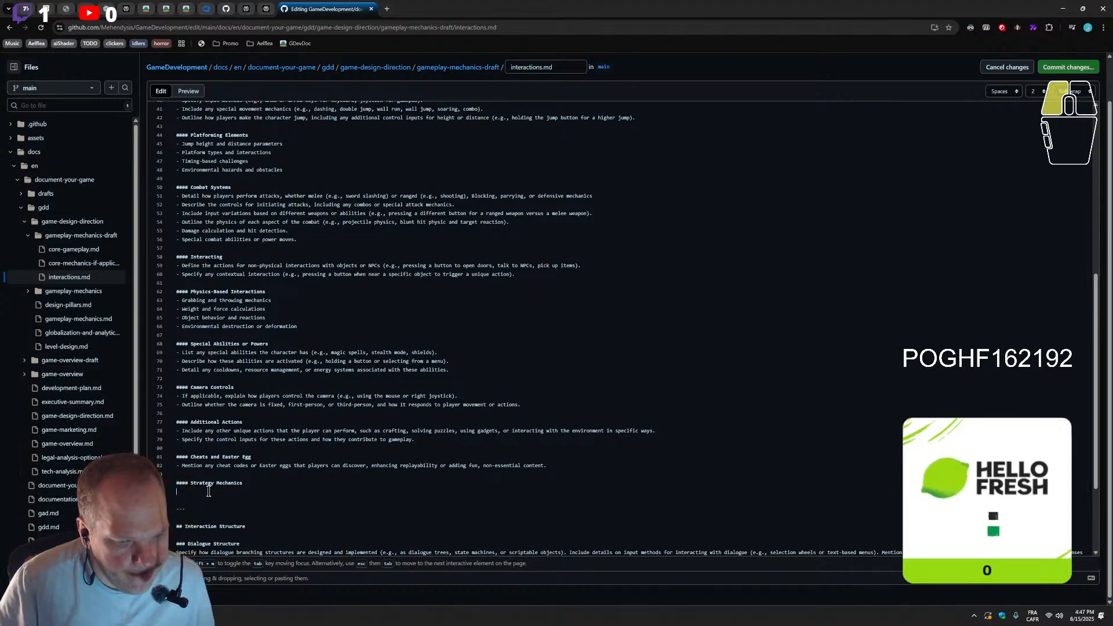
pyautogui.write('**Resource Management**: Define systems for handling game resources: - Resource types and their properties - Collection and storage mechanics - Resource allocation and consumption - Economy balancing systems  **Tactical Elements**: Detail strategic gameplay components: - Unit positioning and formation systems - Territory control mechanics - Line of sight and fog of war - Strategic advantage calculations  **Game Flow Control**: Specify the pace and structure of strategic gameplay: - Turn order and phase systems - Action point allocation - Time management mechanics - Decision-making windows  **Collection Systems**: Outline systems for gathering and managing game elements: - Item or card collection mechanics - Deck building rules and limitations - Upgrade and combination systems - Strategic loadout preparation')
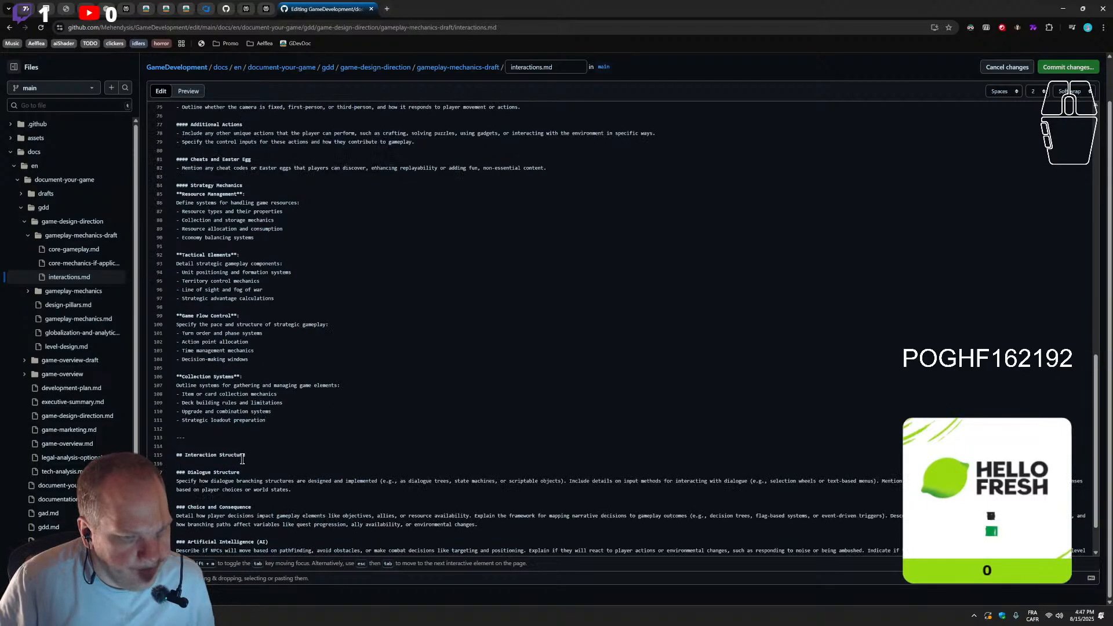
# Review the Strategy Mechanics blocks against the preceding sections and the Interaction Structure content below
pyautogui.scroll(2, 243, 459)
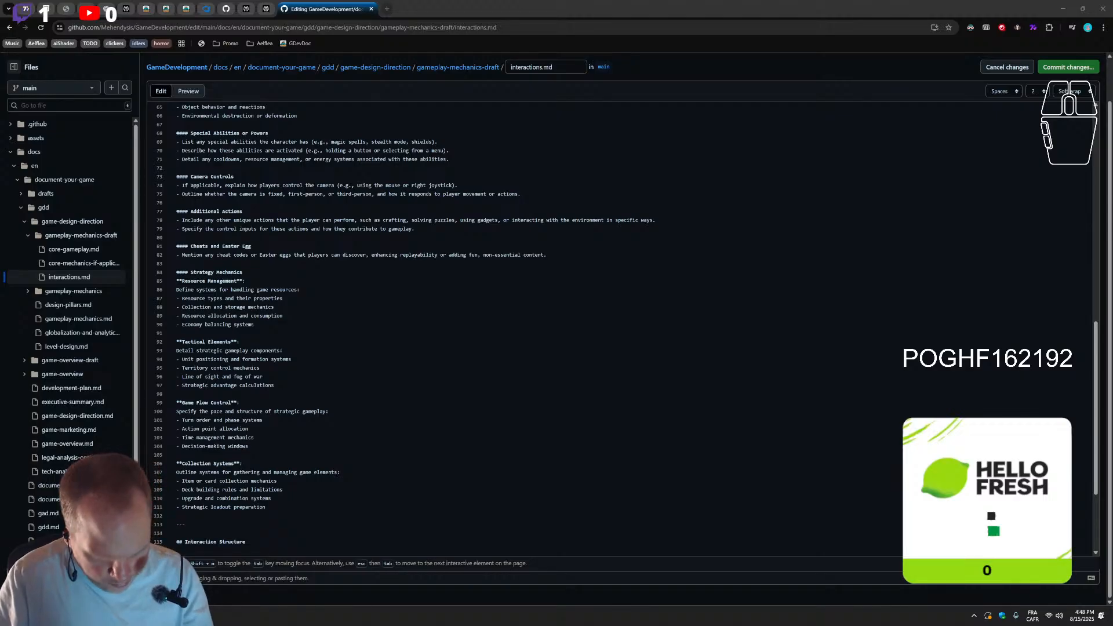
pyautogui.scroll(-3, 258, 434)
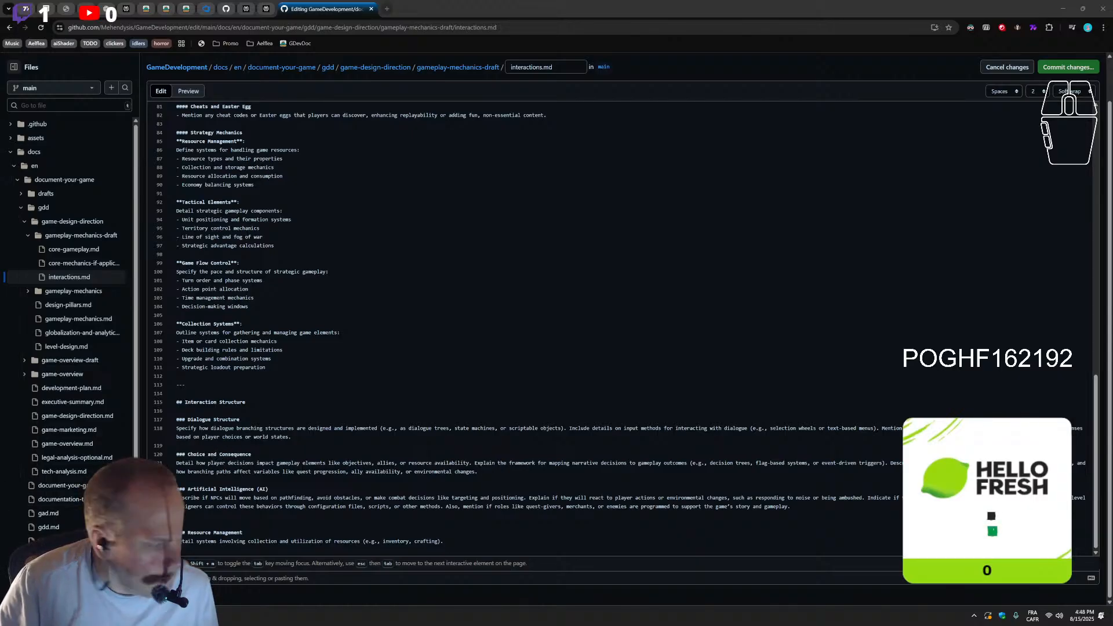
pyautogui.scroll(2, 270, 355)
pyautogui.scroll(1, 269, 355)
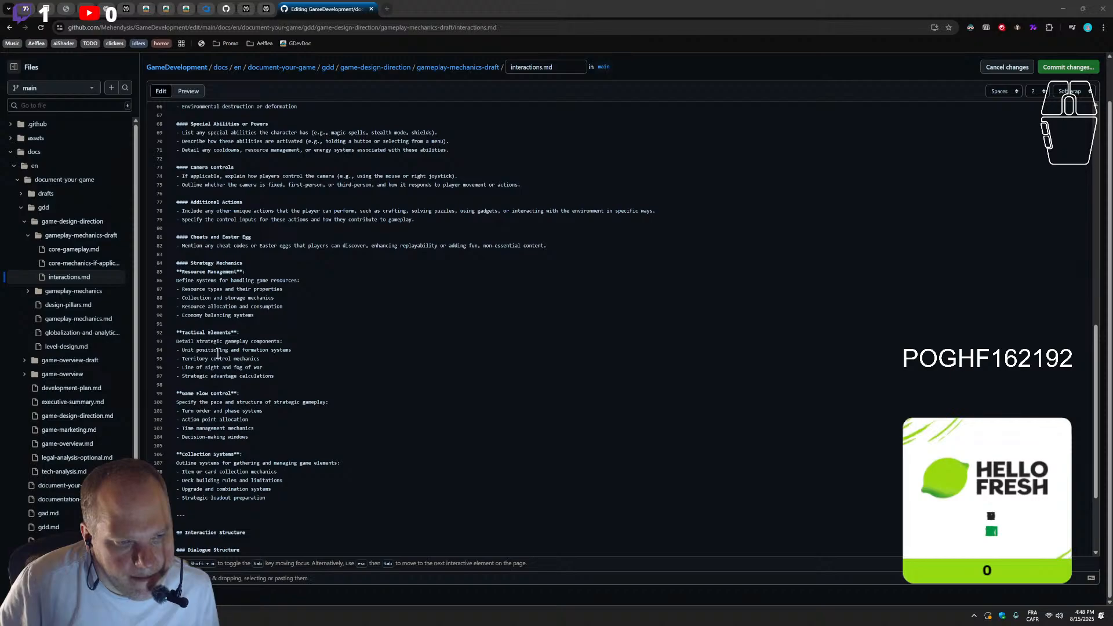
pyautogui.scroll(-1, 210, 380)
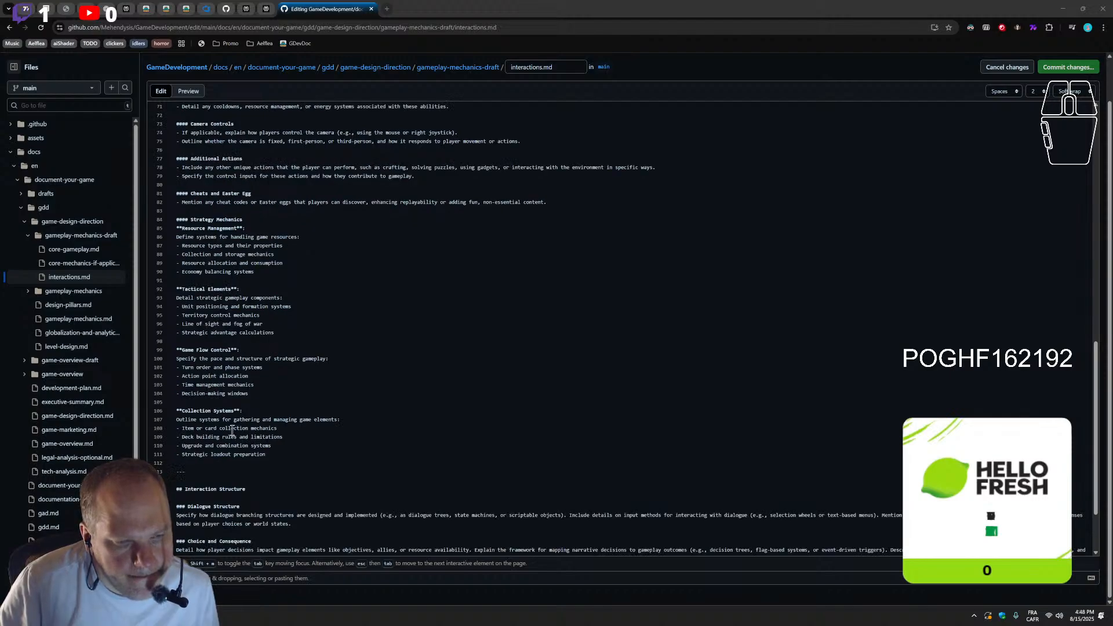
pyautogui.scroll(-2, 237, 442)
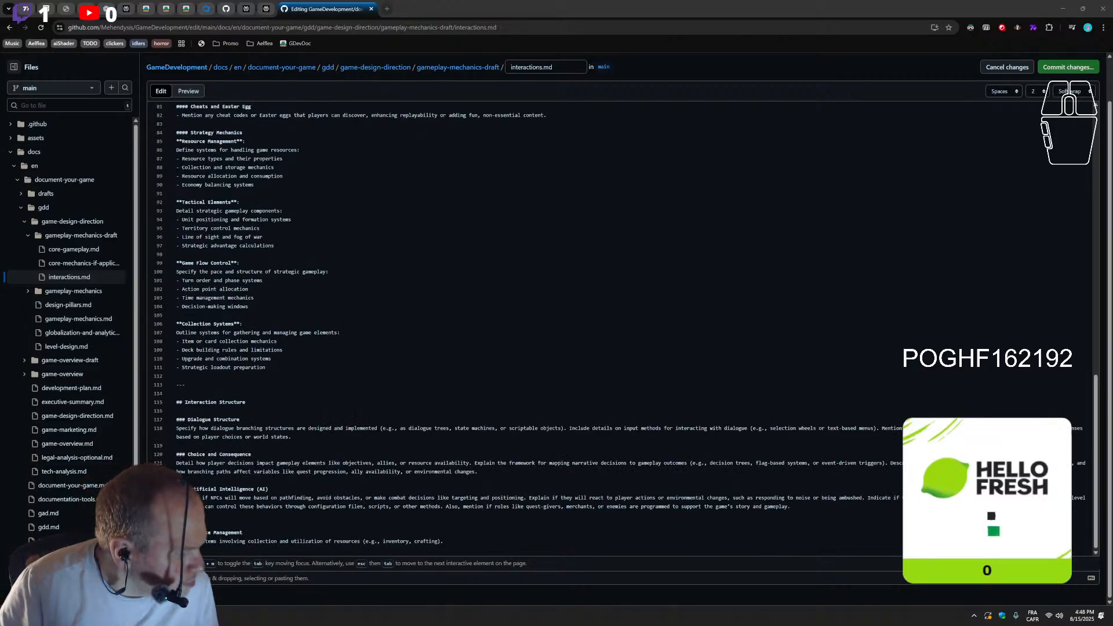
# Insert a level-four heading "Exploration Mechanics" after the Collection Systems bullets, above the divider
pyautogui.scroll(2, 458, 278)
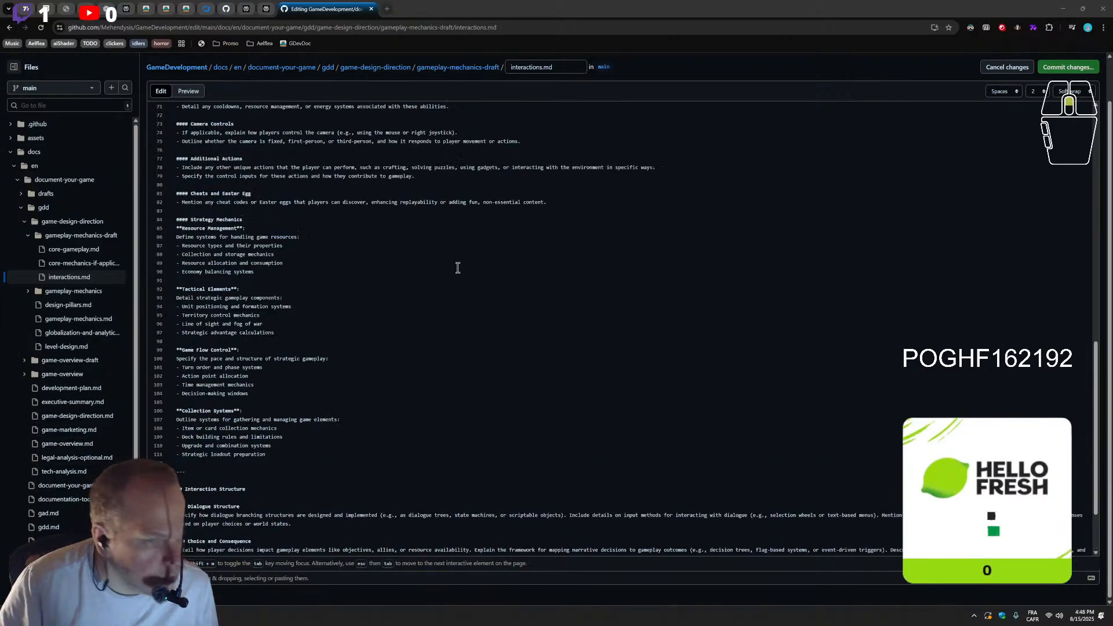
pyautogui.doubleClick(182, 219)
pyautogui.hotkey('ctrl', 'c')
pyautogui.scroll(-2, 172, 377)
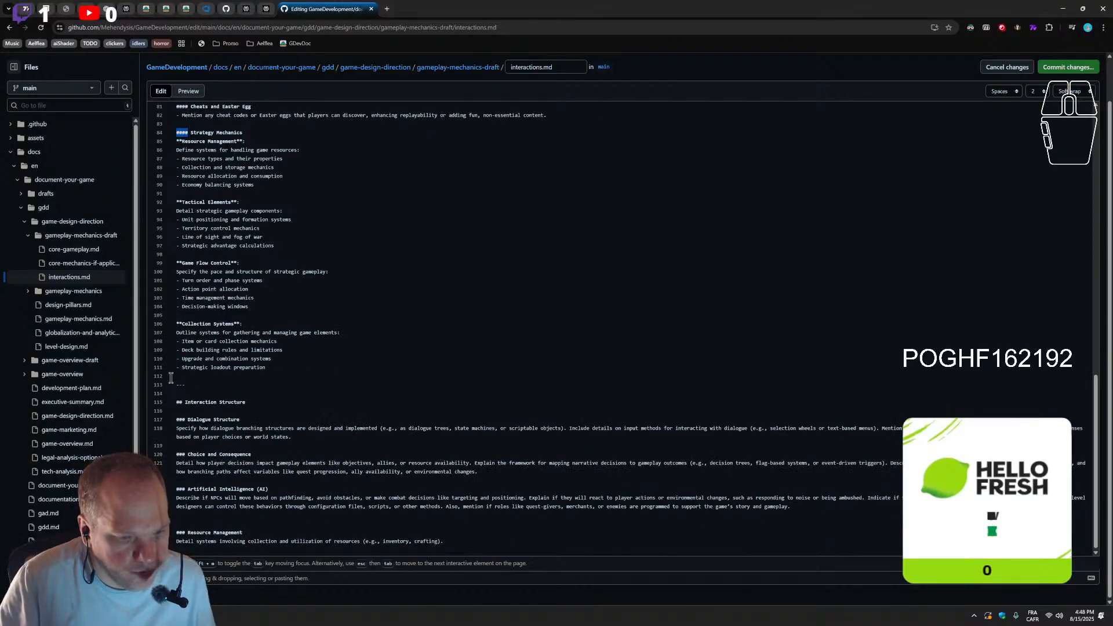
pyautogui.press('Return')
pyautogui.hotkey('ctrl', 'v')
pyautogui.press('Return')
pyautogui.press('Return')
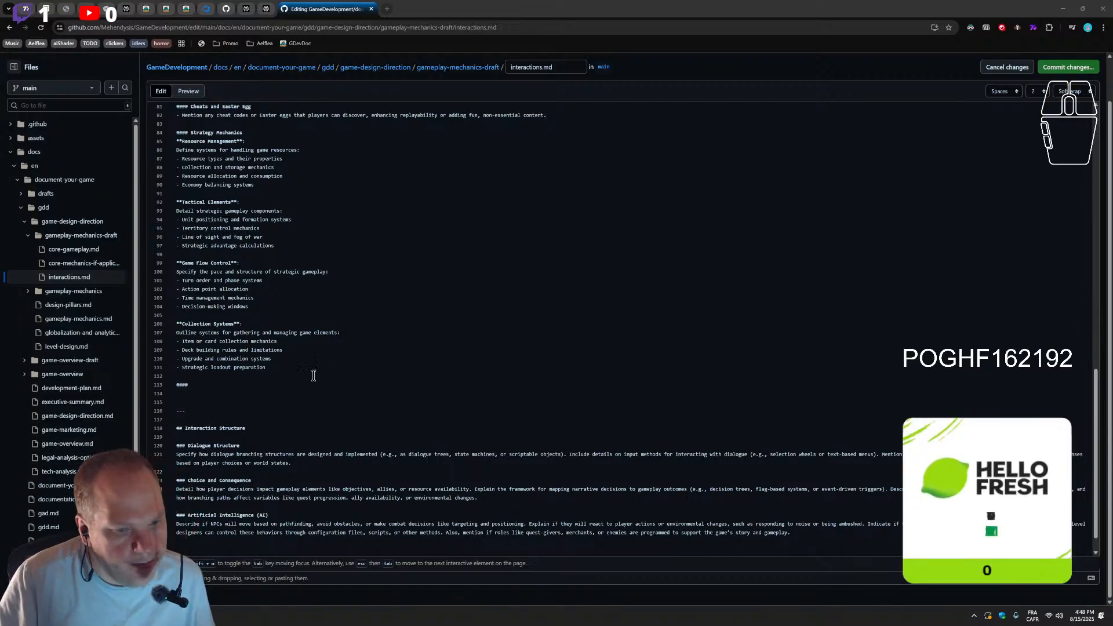
pyautogui.click(281, 393)
pyautogui.write('Exploration Mechanics')
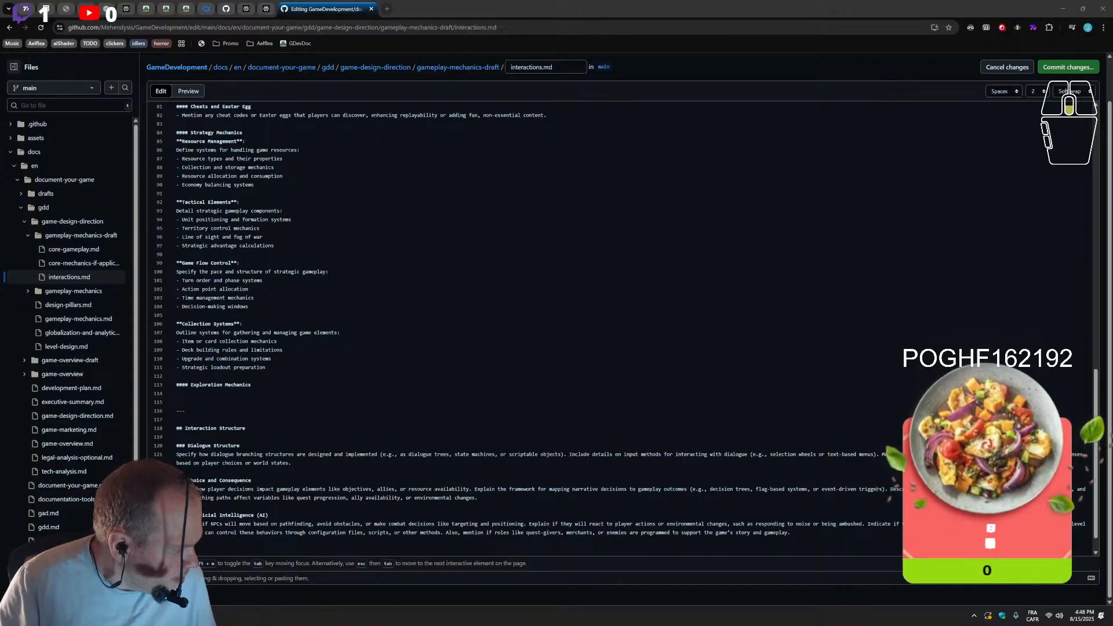
# Paste the World Navigation, Discovery Systems, Environmental Interaction and World Revelation blocks with their bullets under Exploration Mechanics
pyautogui.click(205, 397)
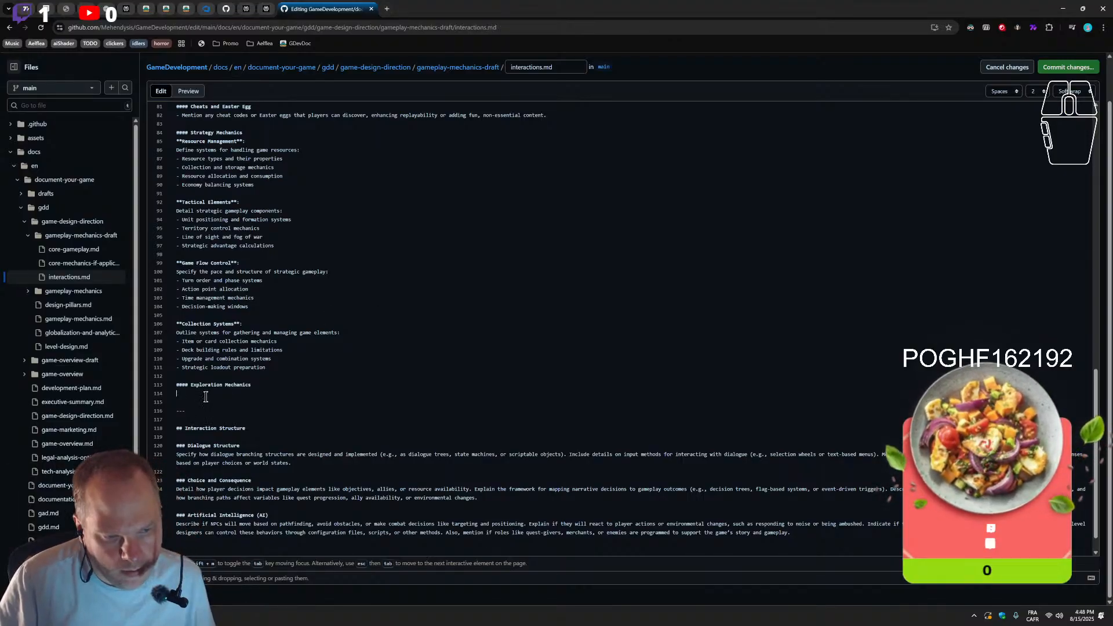
pyautogui.hotkey('ctrl', 'v')
pyautogui.scroll(-3, 246, 400)
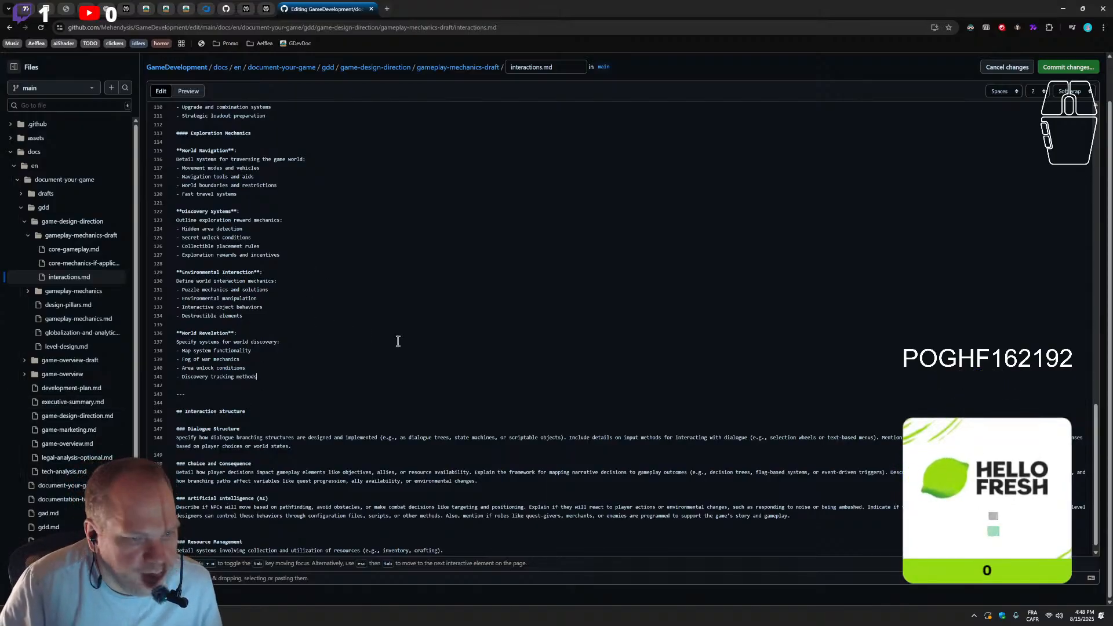
pyautogui.scroll(7, 398, 342)
pyautogui.scroll(3, 256, 382)
pyautogui.scroll(-3, 253, 398)
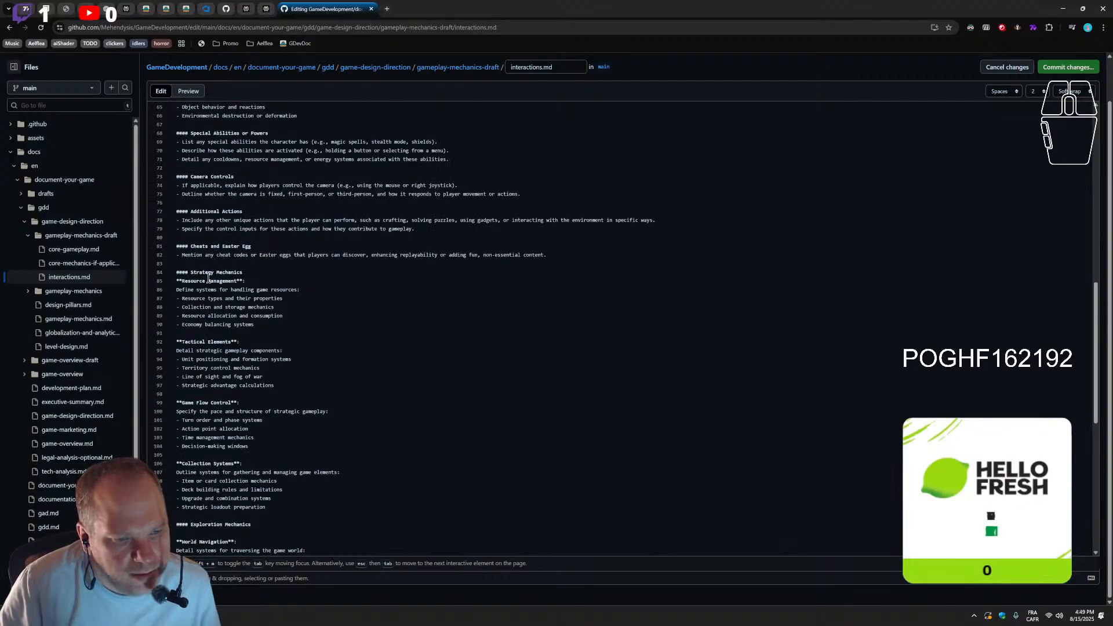
# Review the Resource Management bullets and the remaining Strategy Mechanics and Exploration Mechanics blocks for layout and wording
pyautogui.moveTo(291, 298); pyautogui.dragTo(166, 300)
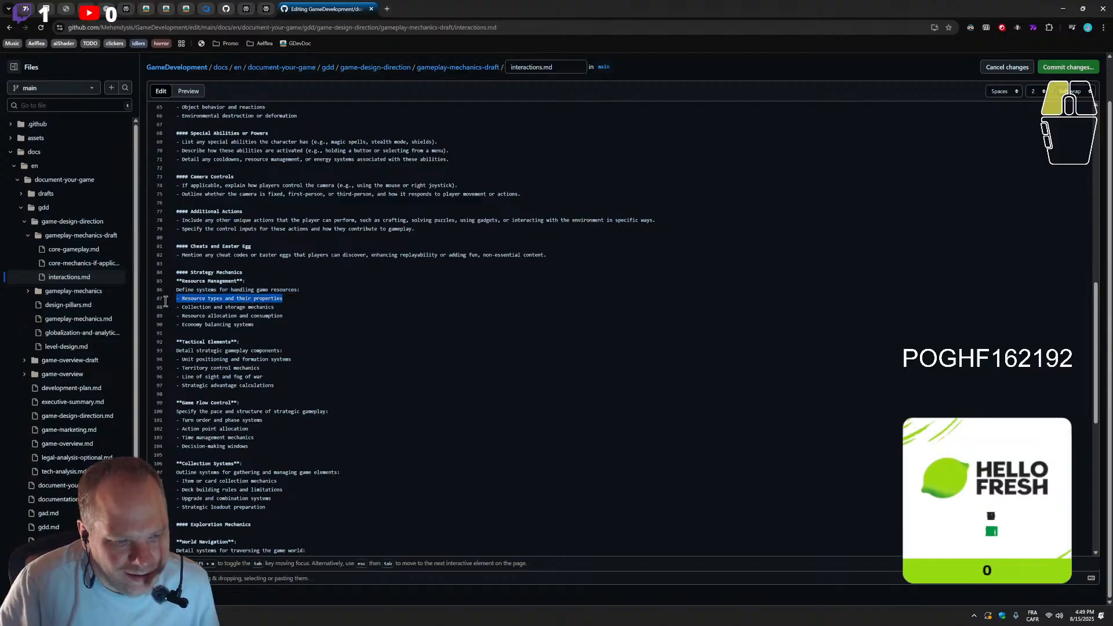
pyautogui.click(300, 302)
pyautogui.moveTo(167, 306); pyautogui.dragTo(309, 313)
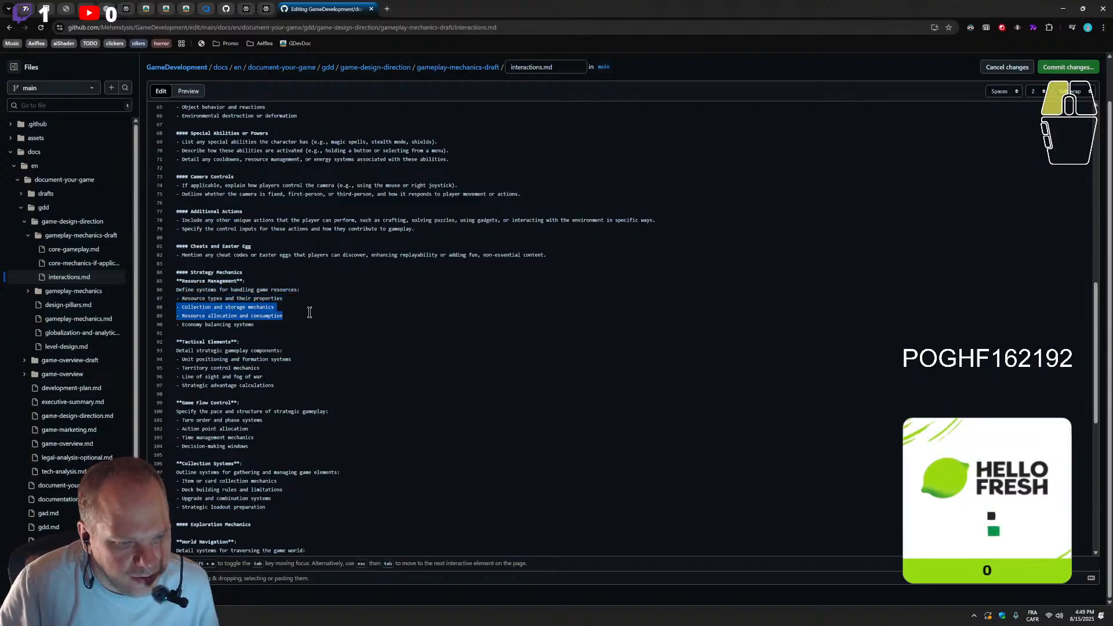
pyautogui.scroll(-5, 262, 445)
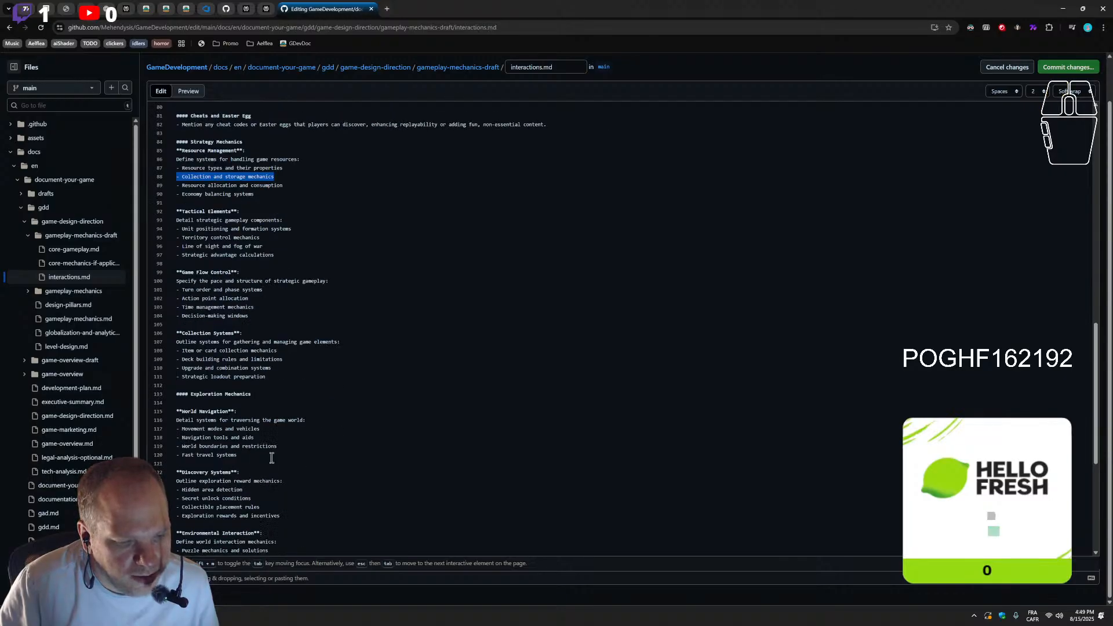
pyautogui.scroll(2, 181, 322)
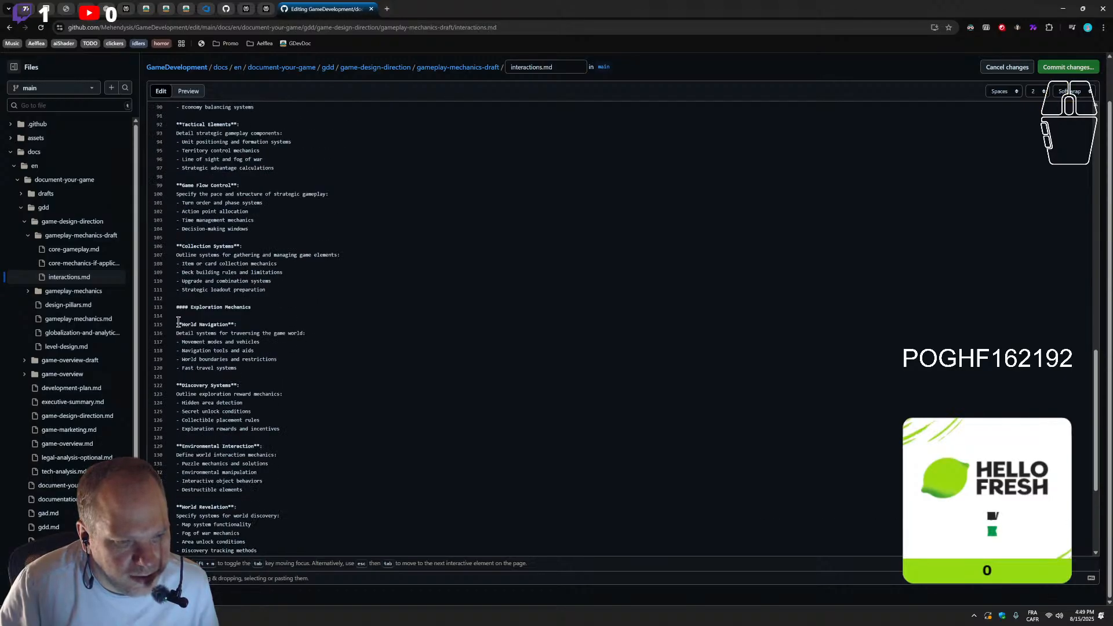
pyautogui.scroll(2, 179, 322)
pyautogui.scroll(2, 220, 428)
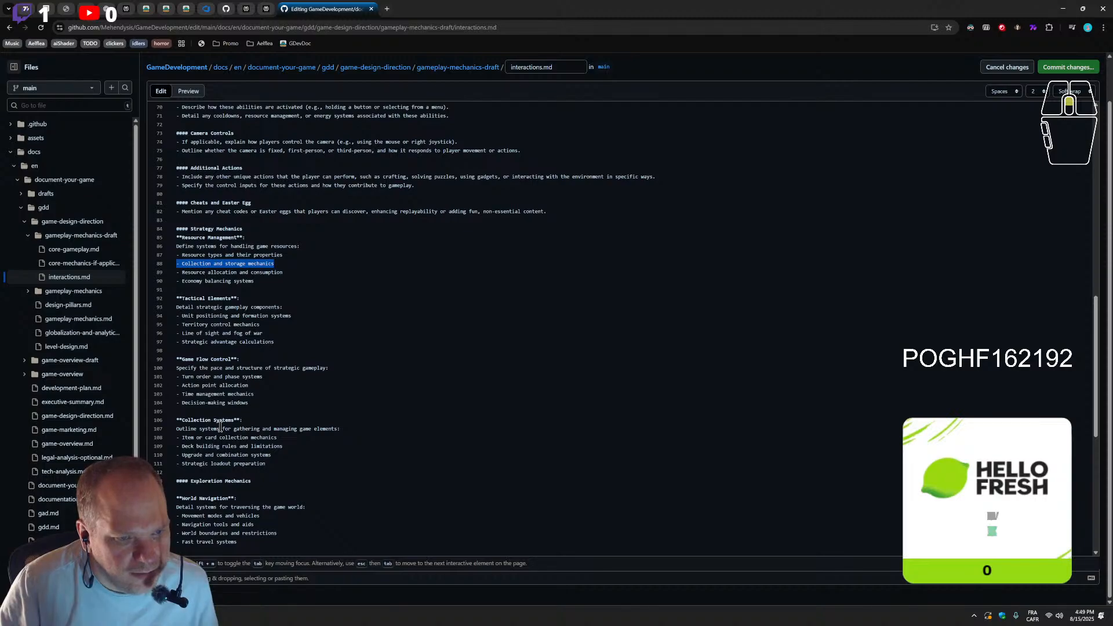
# Remove the blank line between the Exploration Mechanics heading and the World Navigation block
pyautogui.click(209, 490)
pyautogui.press('BackSpace')
pyautogui.scroll(-3, 305, 460)
pyautogui.scroll(-2, 305, 460)
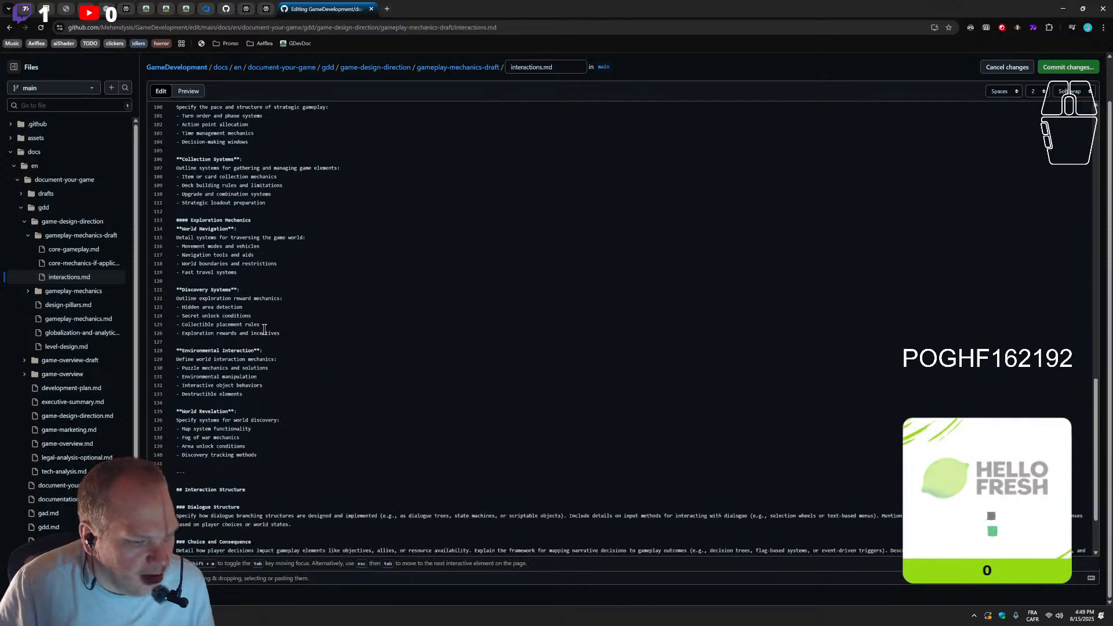
# Add a level-four "Role-Playing Mechanics (if applicable)" section after World Revelation, pasting its Character Development, Narrative Systems, Reputation Management and Skill-Based Growth blocks
pyautogui.doubleClick(183, 219)
pyautogui.click(226, 463)
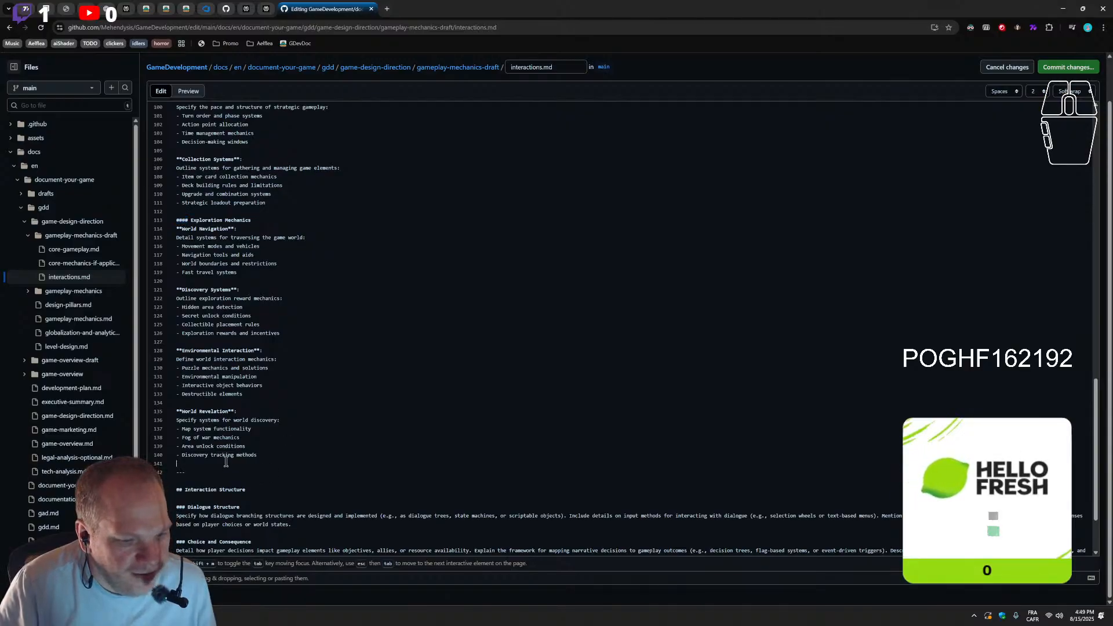
pyautogui.press('Return')
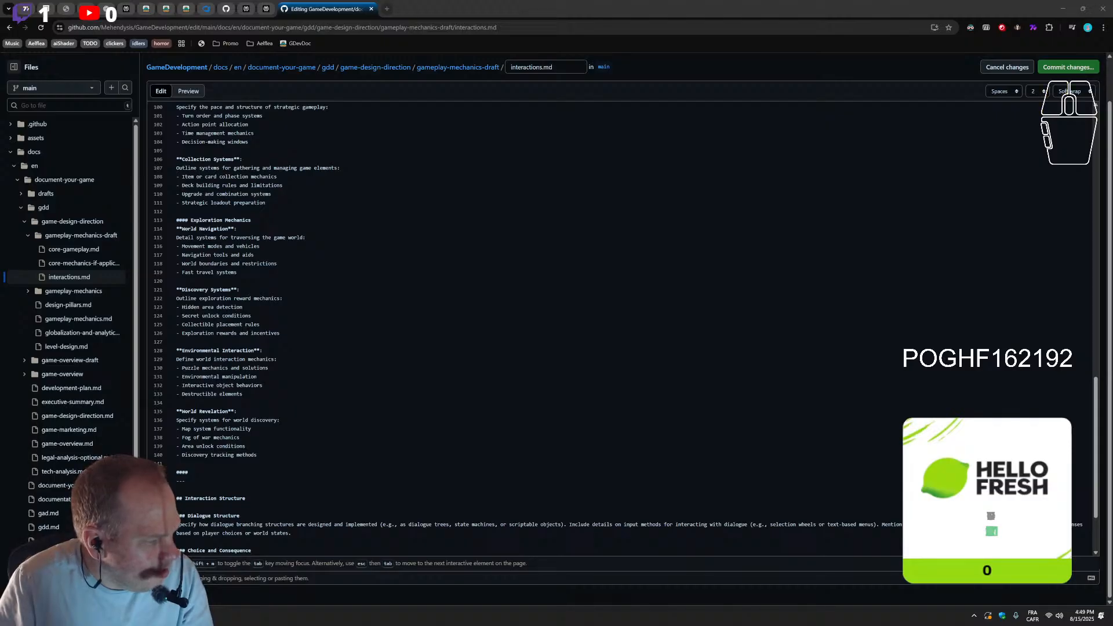
pyautogui.scroll(-1, 473, 445)
pyautogui.scroll(-1, 473, 444)
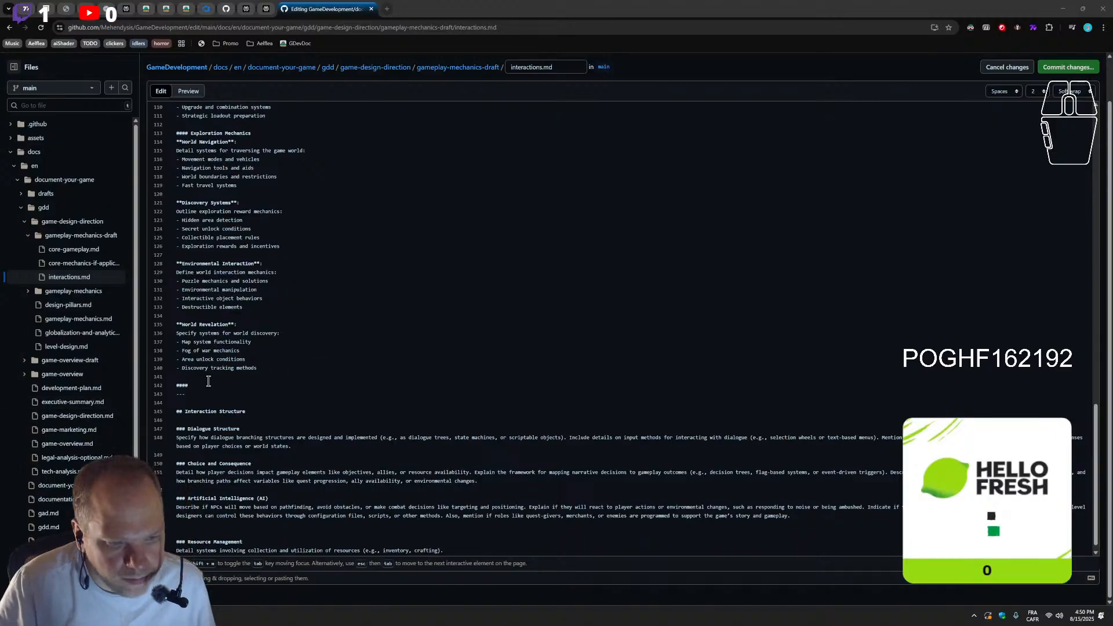
pyautogui.click(205, 390)
pyautogui.hotkey('ctrl', 'v')
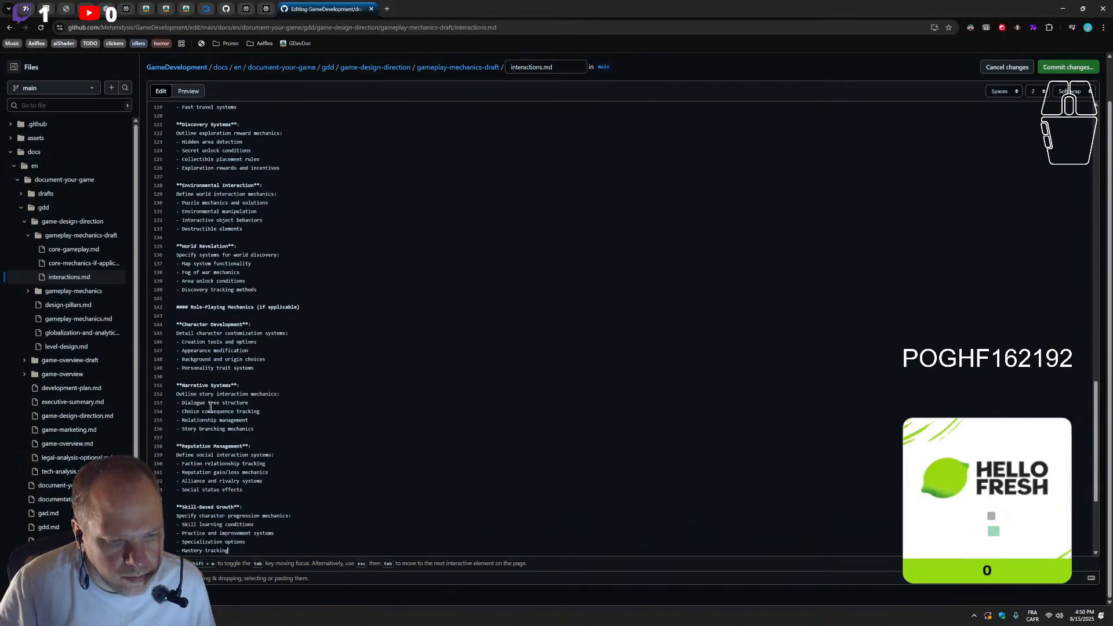
pyautogui.scroll(-3, 216, 407)
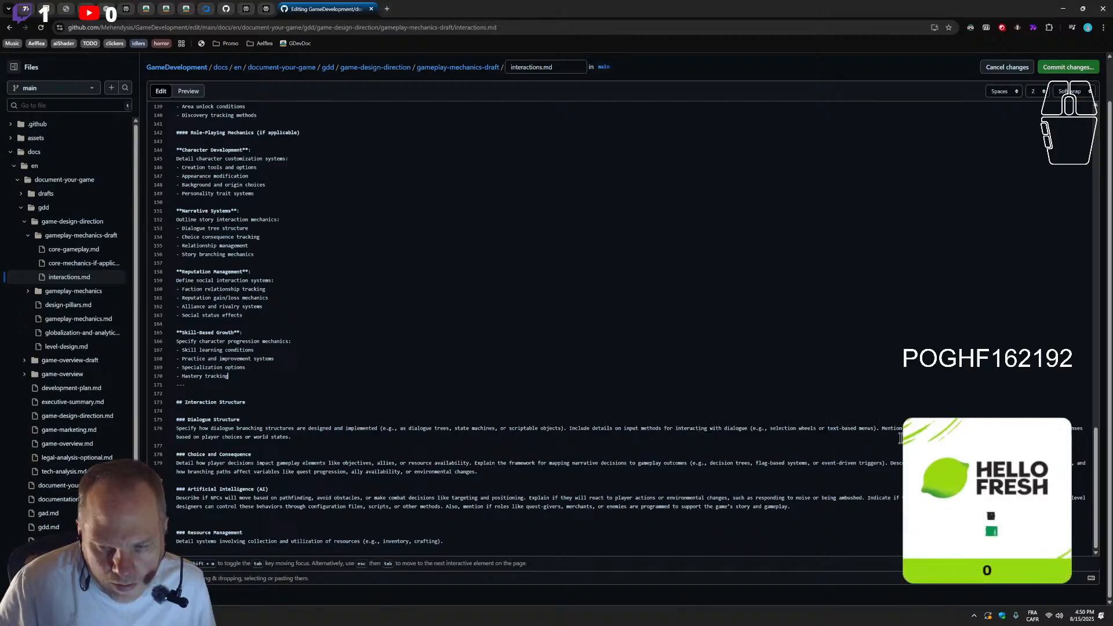
# Check Narrative Systems against the Dialogue Structure paragraph and delete its "Dialogue tree structure" bullet together with the line
pyautogui.moveTo(149, 429); pyautogui.dragTo(148, 426)
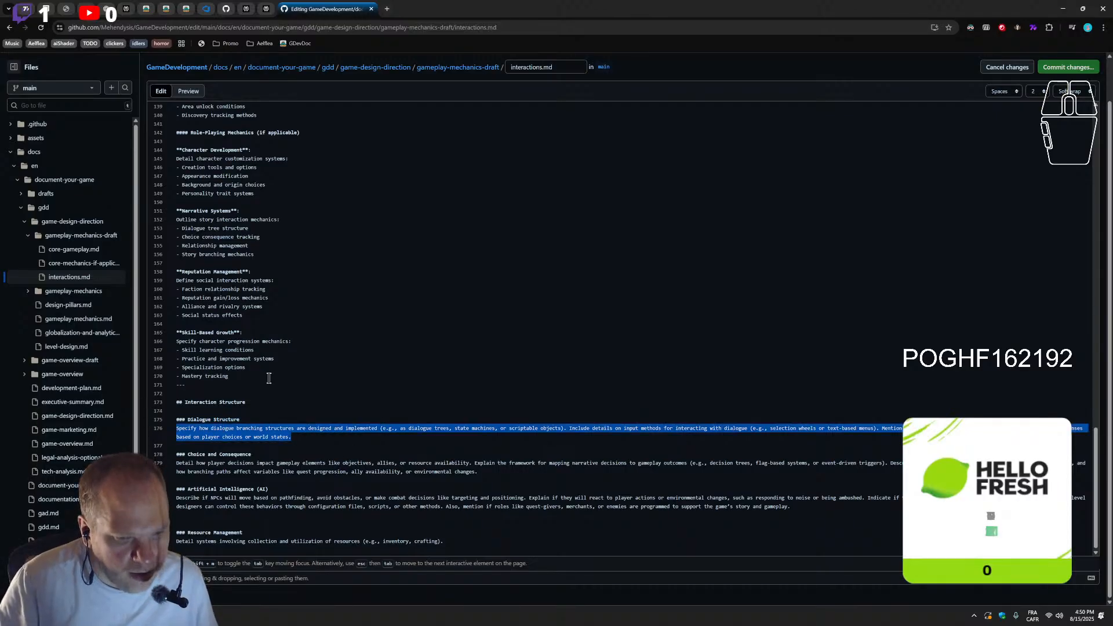
pyautogui.scroll(4, 269, 378)
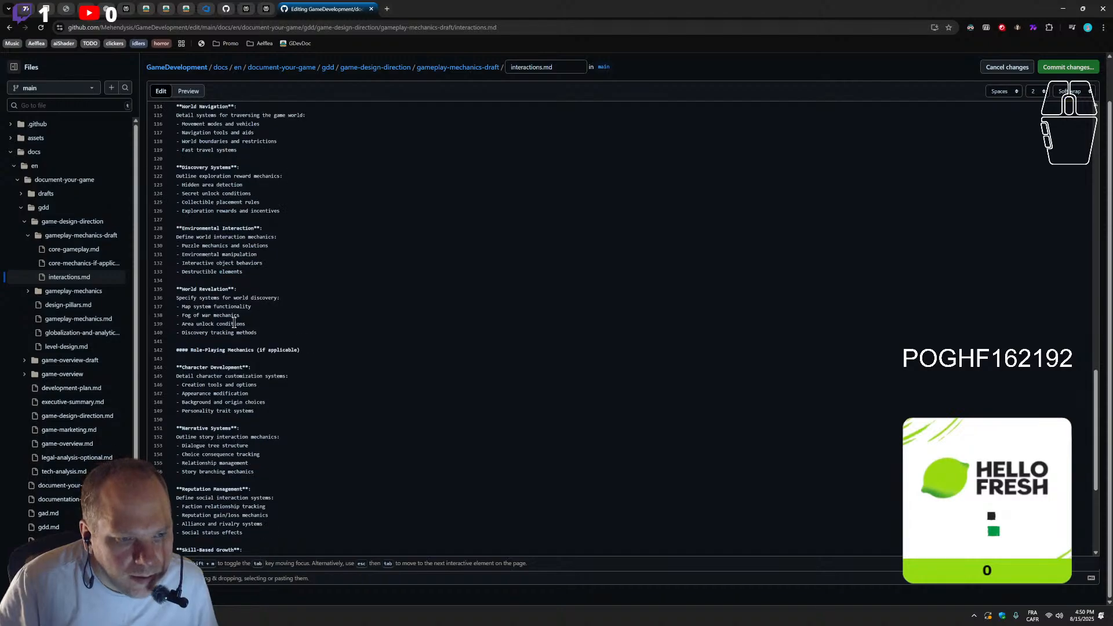
pyautogui.scroll(-3, 235, 362)
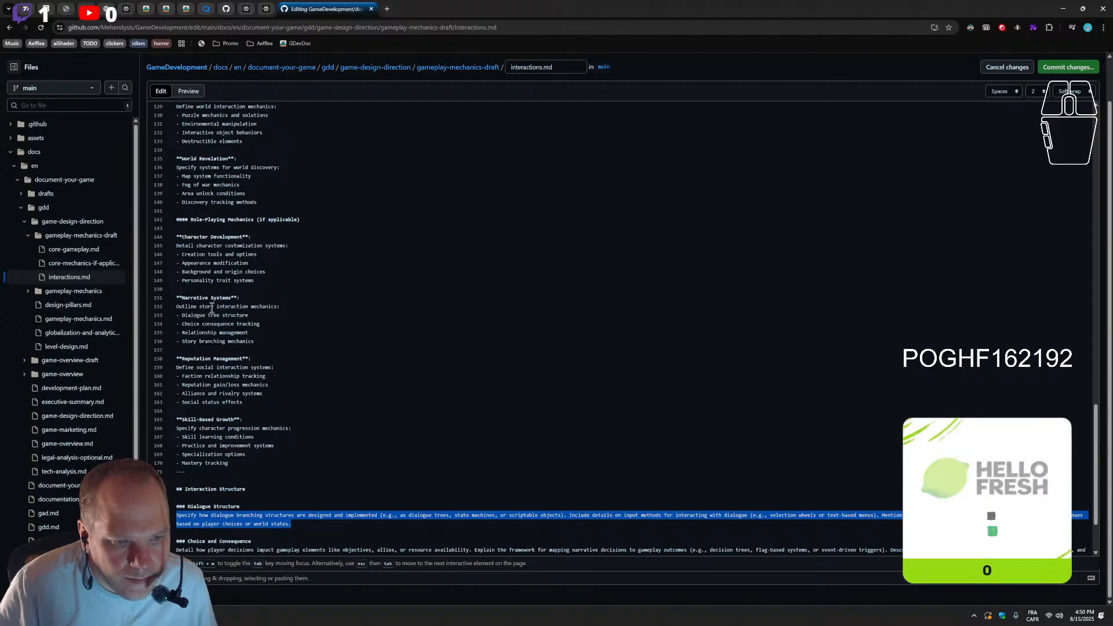
pyautogui.click(251, 316)
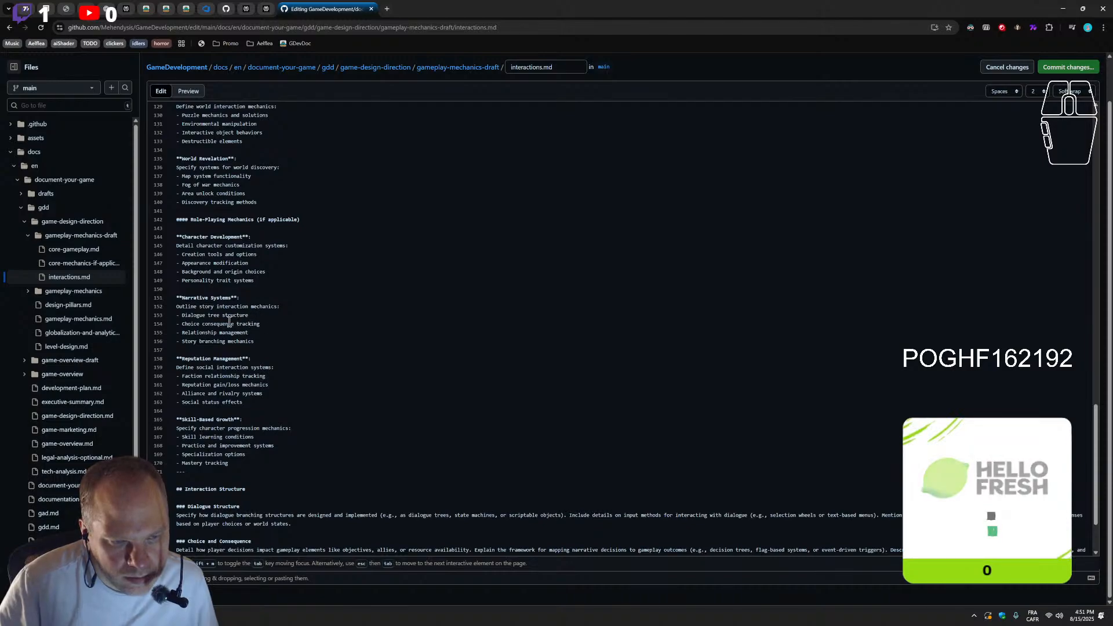
pyautogui.moveTo(251, 316); pyautogui.dragTo(89, 321)
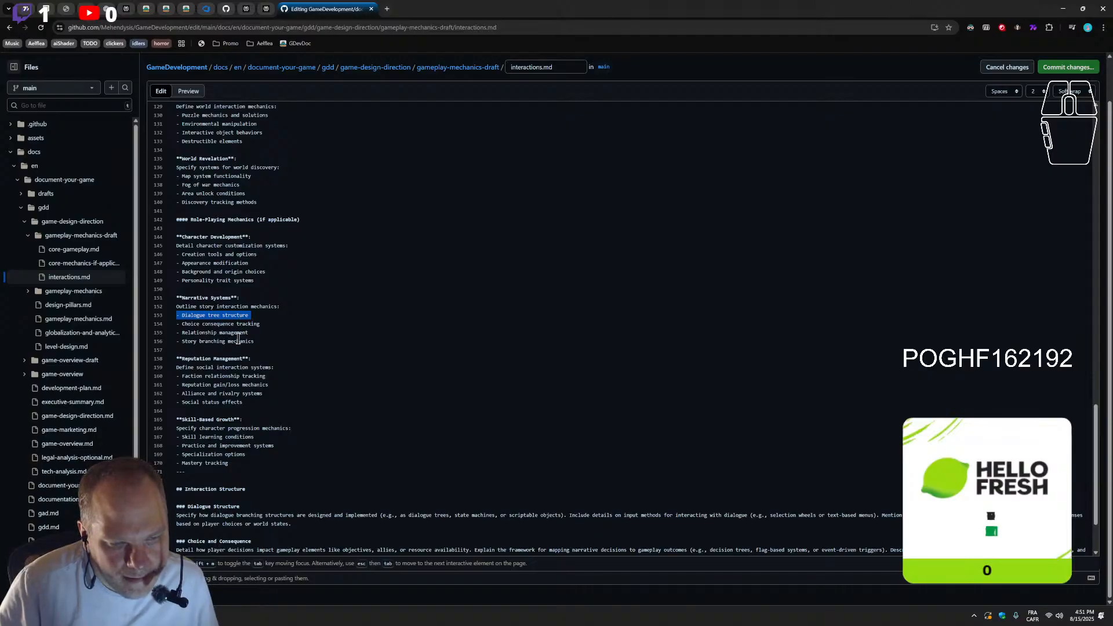
pyautogui.click(251, 316)
pyautogui.moveTo(251, 316); pyautogui.dragTo(176, 314)
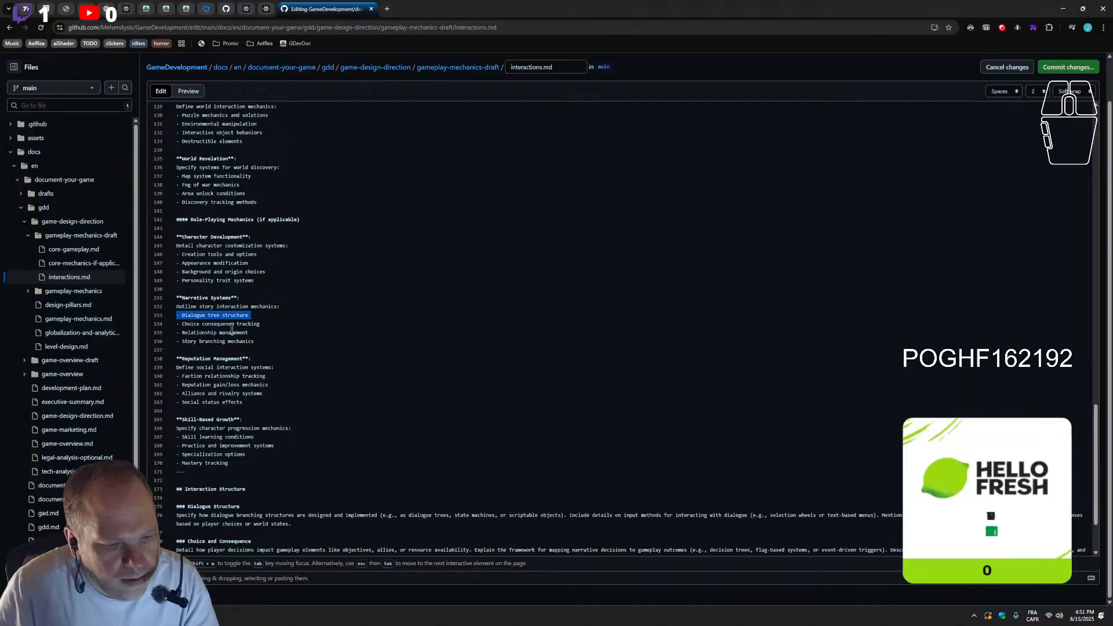
pyautogui.press('BackSpace')
pyautogui.press('BackSpace')
# Review the whole page from the Interaction Structure sections up to the Interactions (Core Mechanics) introduction, checking the instruction wording
pyautogui.scroll(3, 235, 325)
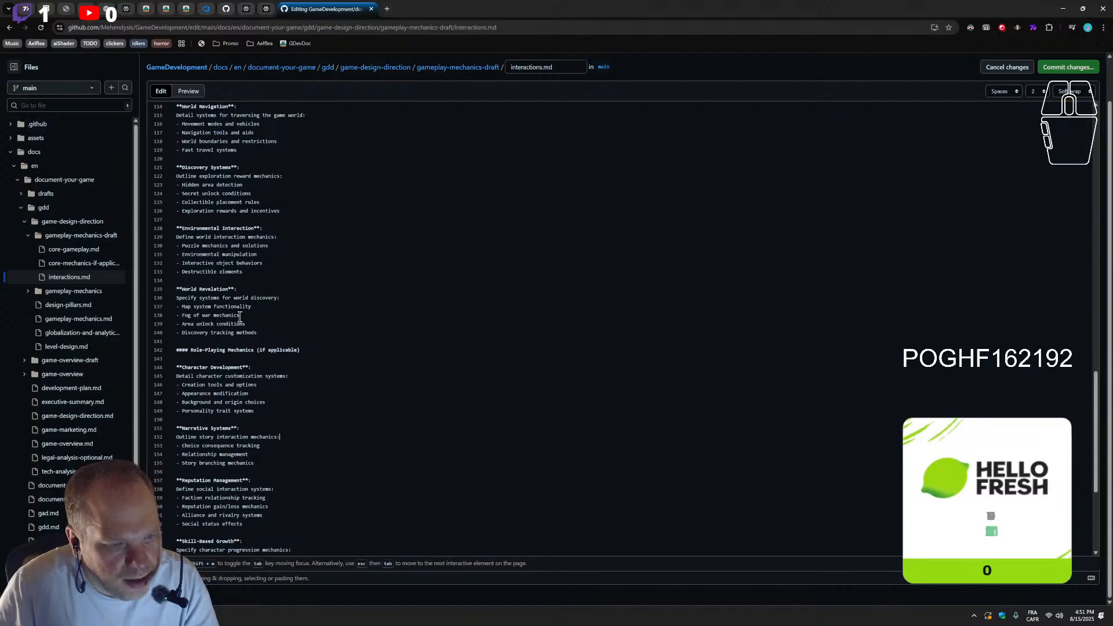
pyautogui.scroll(7, 239, 318)
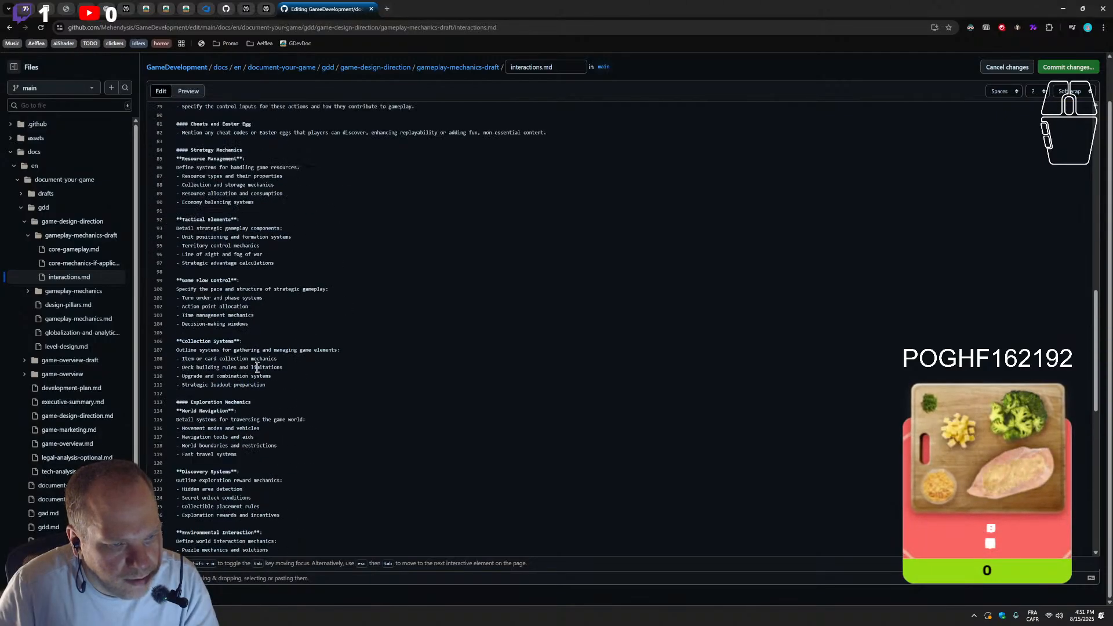
pyautogui.scroll(-12, 257, 367)
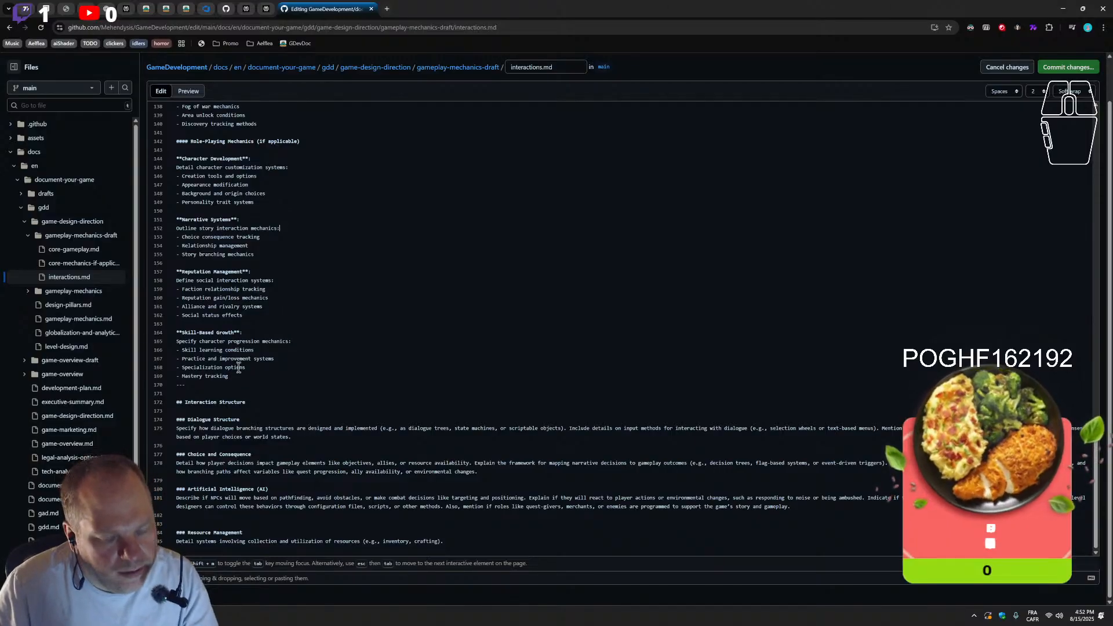
pyautogui.scroll(2, 298, 319)
pyautogui.scroll(-2, 281, 341)
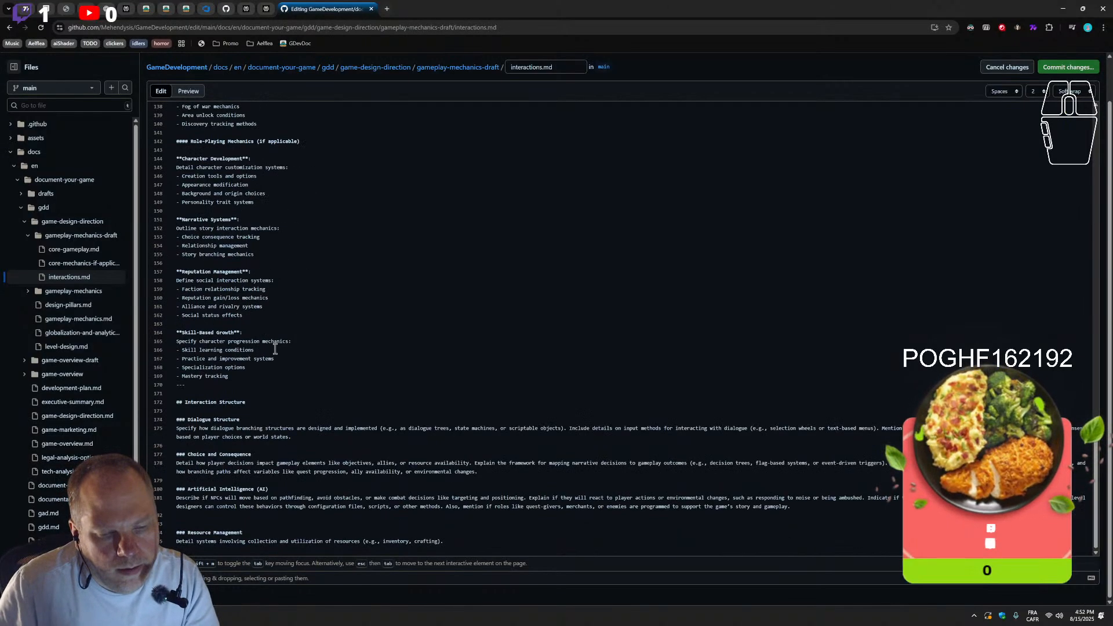
pyautogui.doubleClick(191, 430)
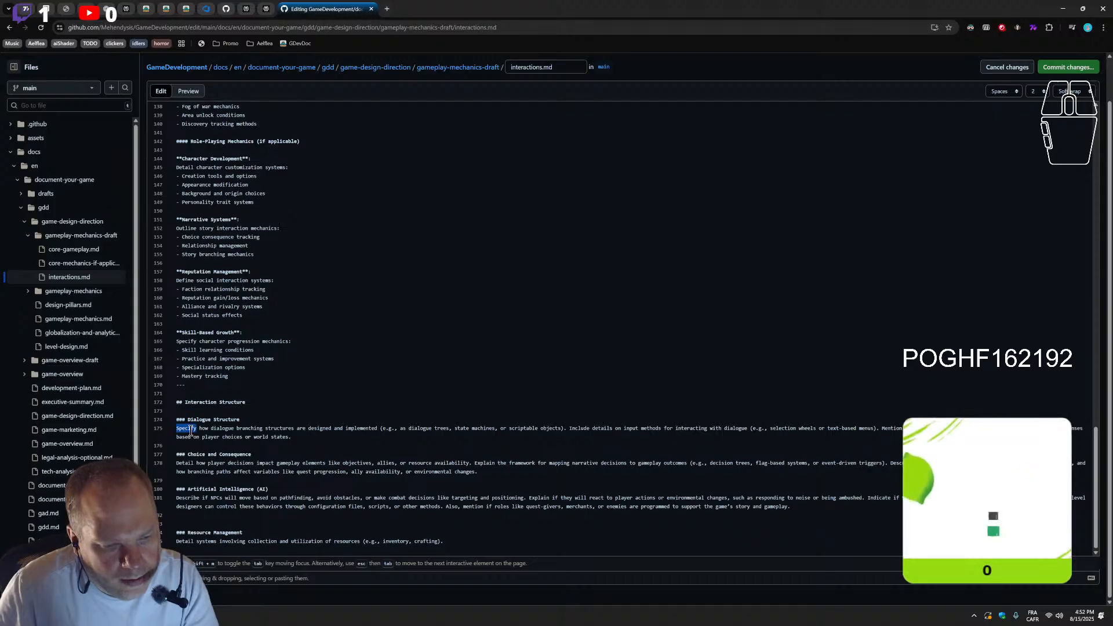
pyautogui.scroll(7, 229, 343)
pyautogui.scroll(9, 227, 360)
pyautogui.scroll(6, 227, 360)
pyautogui.scroll(-6, 227, 360)
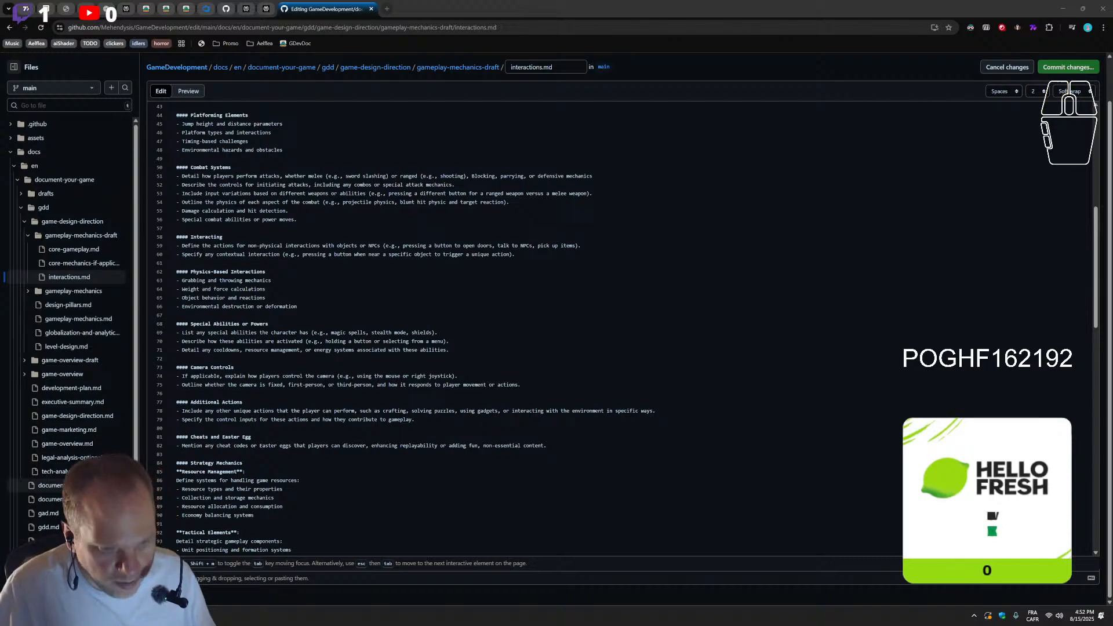
pyautogui.scroll(3, 181, 299)
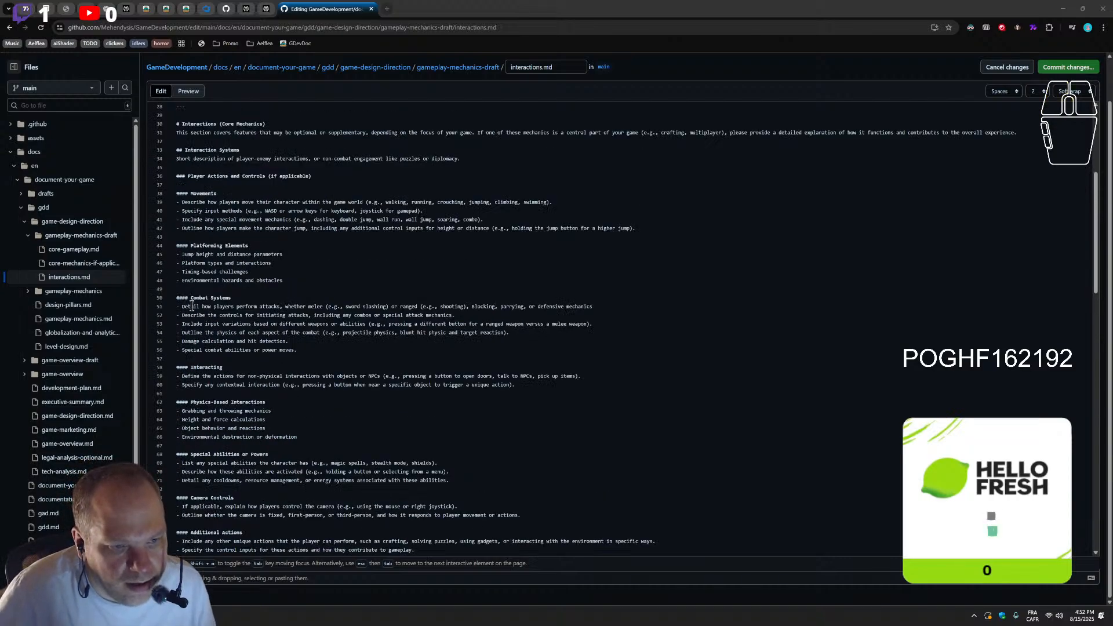
pyautogui.scroll(5, 181, 299)
pyautogui.scroll(-3, 199, 376)
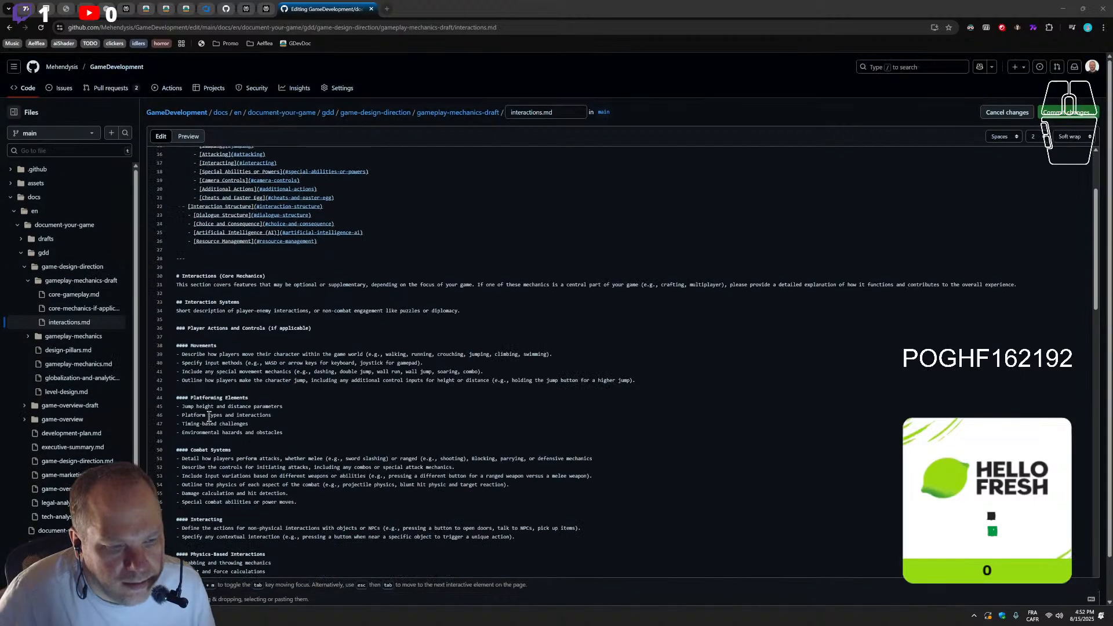
pyautogui.click(211, 294)
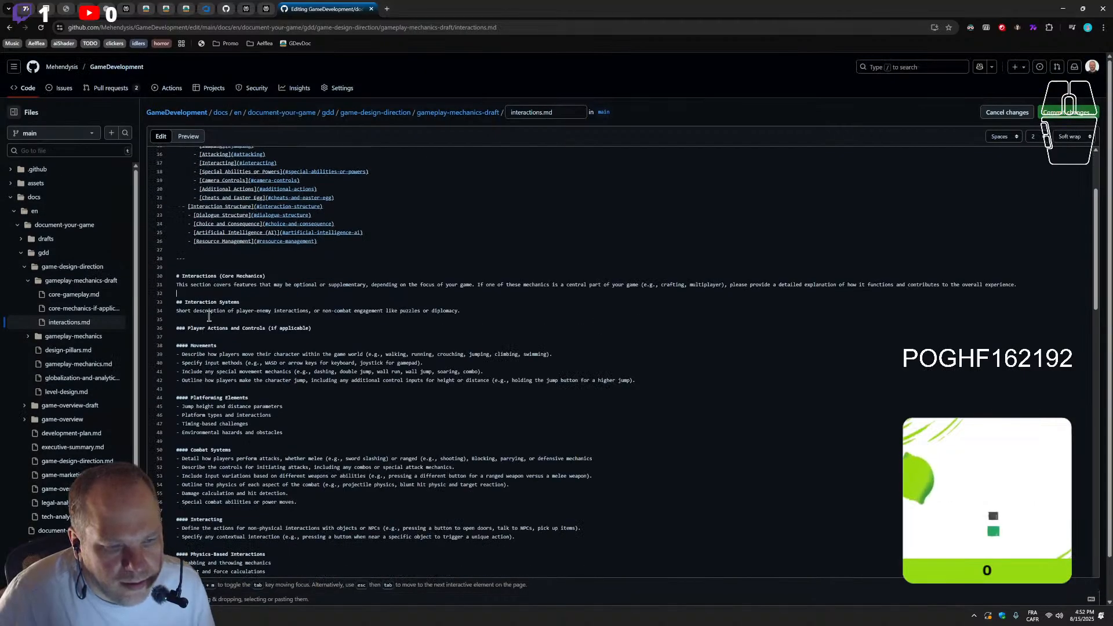
# Replace the opening word "Detail" with "Summarize" in the first Combat Systems bullet
pyautogui.scroll(-1, 229, 328)
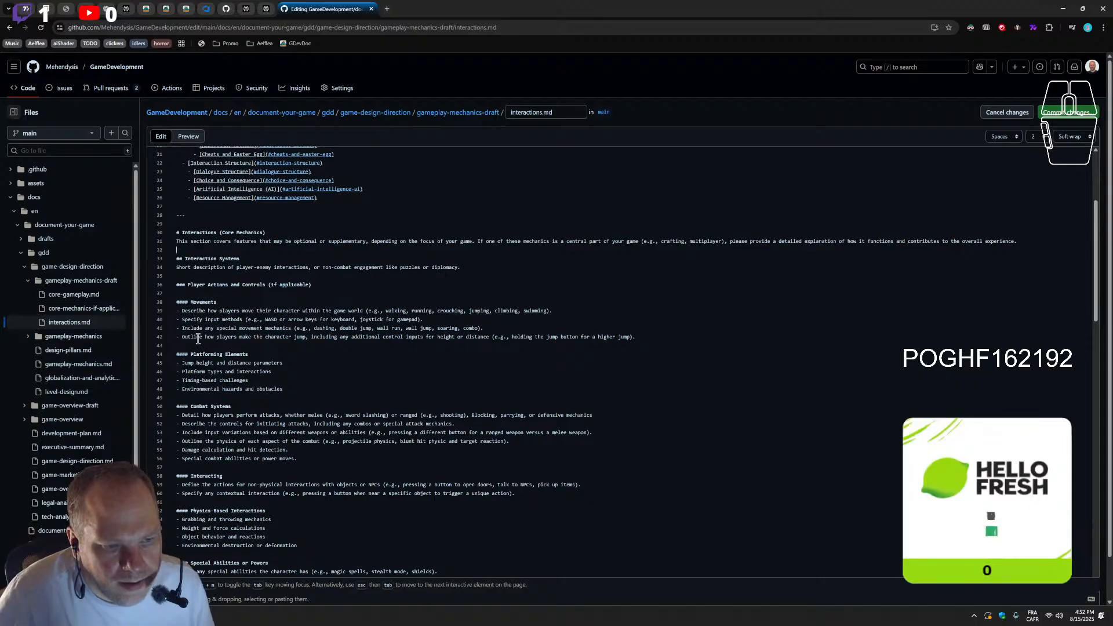
pyautogui.scroll(-1, 199, 341)
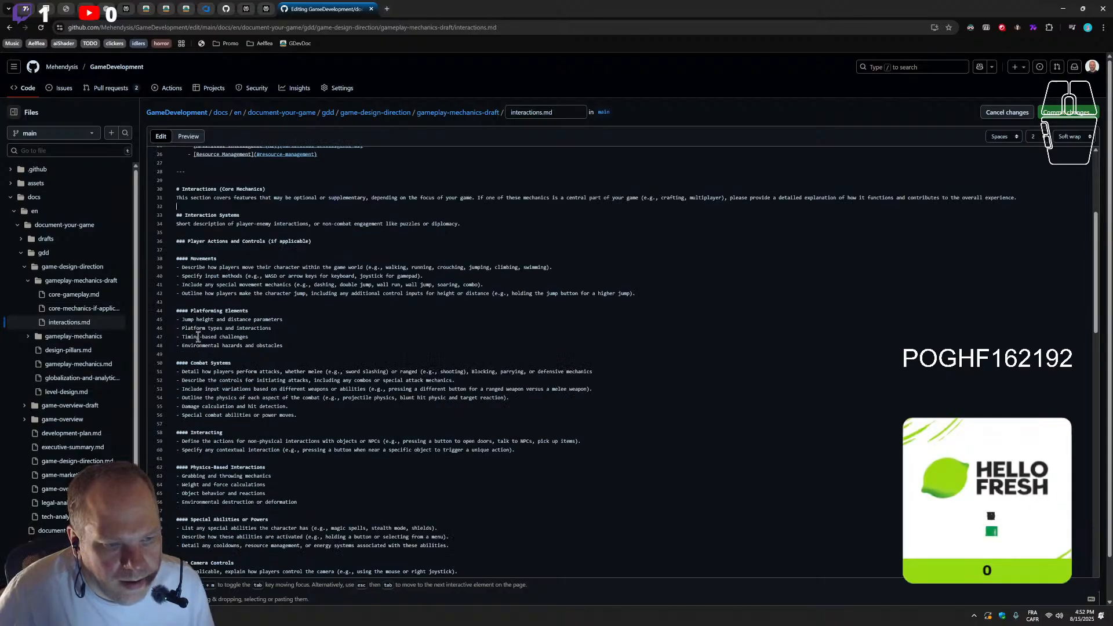
pyautogui.doubleClick(192, 372)
pyautogui.write('ummarize')
pyautogui.click(183, 373)
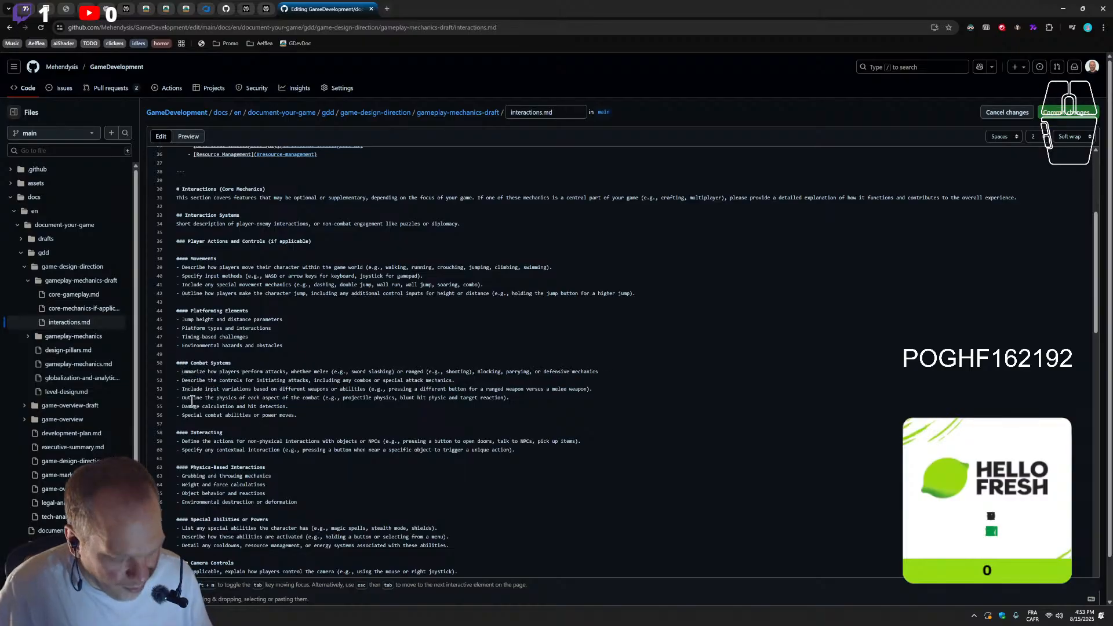
pyautogui.write('S')
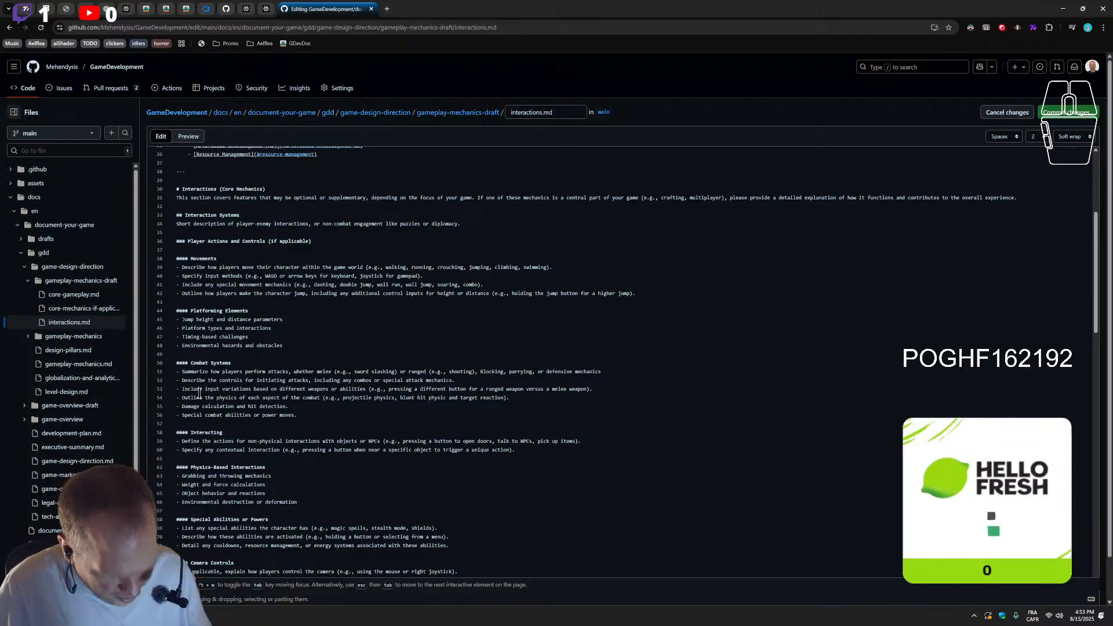
# Search the page text for "detail"
pyautogui.hotkey('ctrl', 'f')
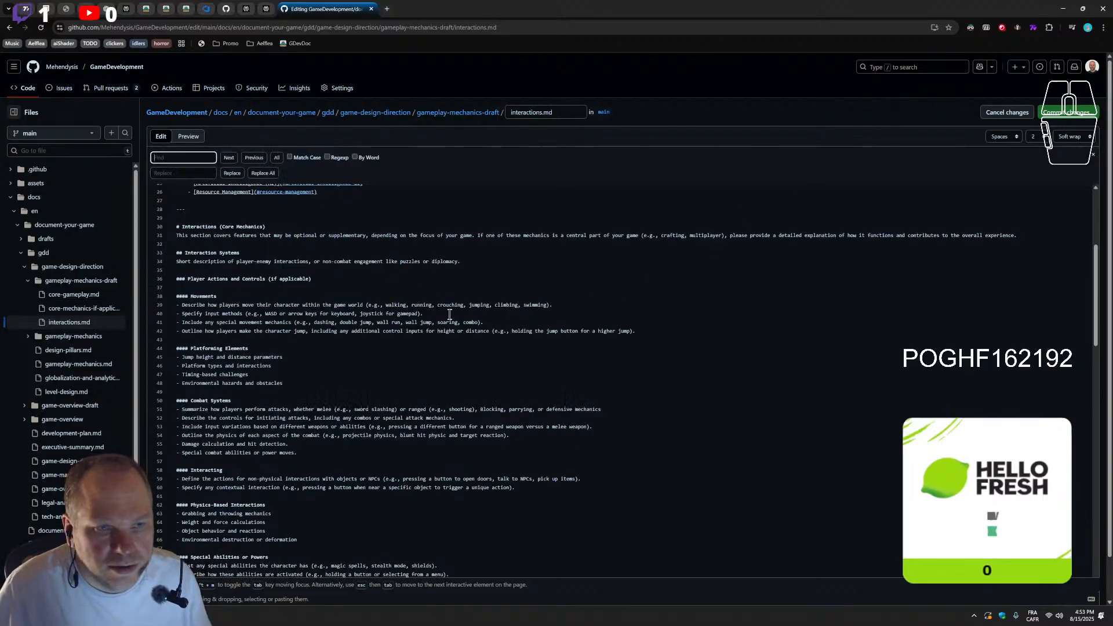
pyautogui.write('de')
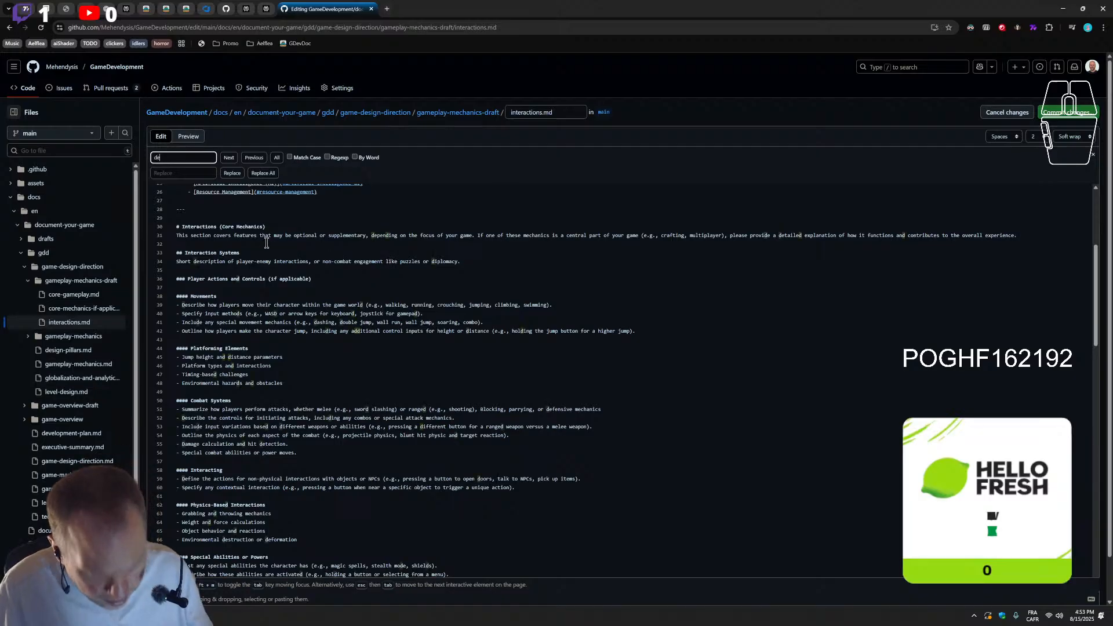
pyautogui.write('ta')
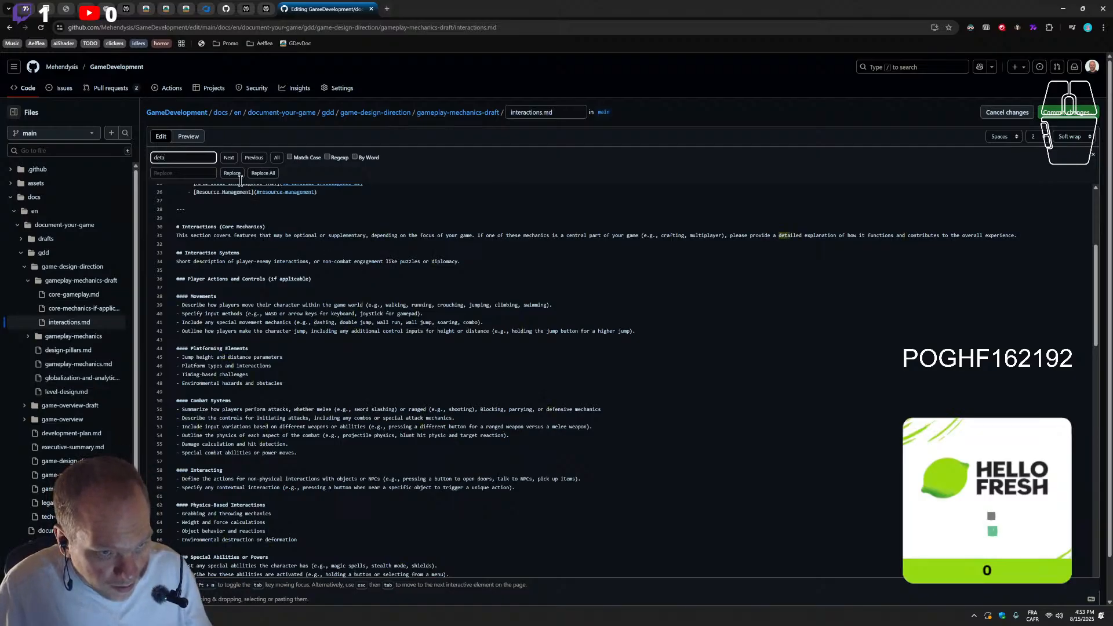
pyautogui.write('il')
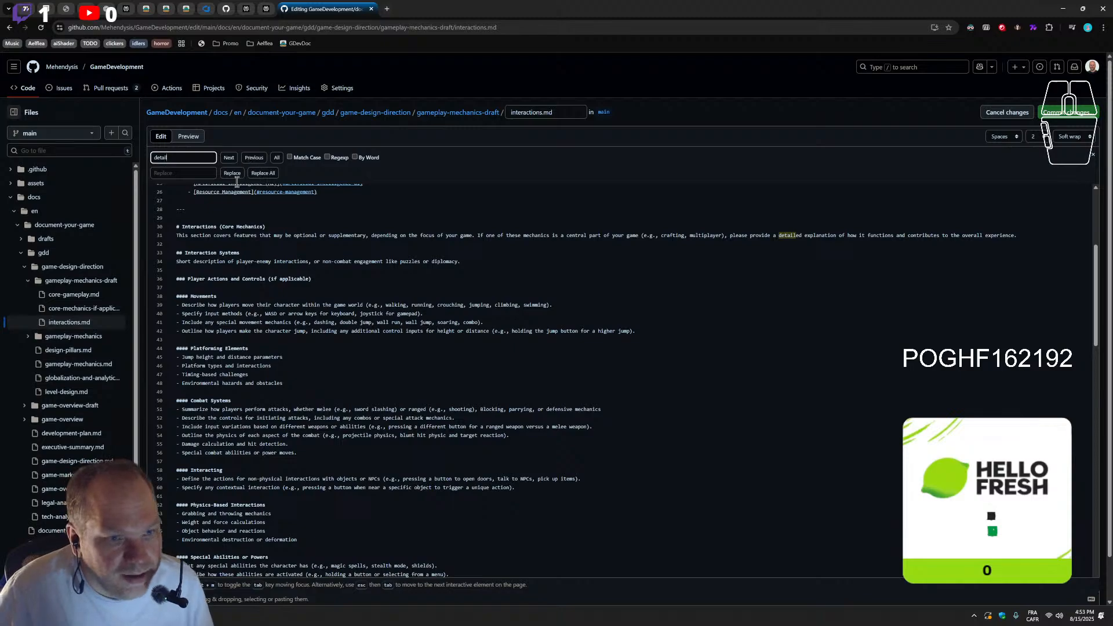
pyautogui.click(185, 173)
pyautogui.write('ummarize')
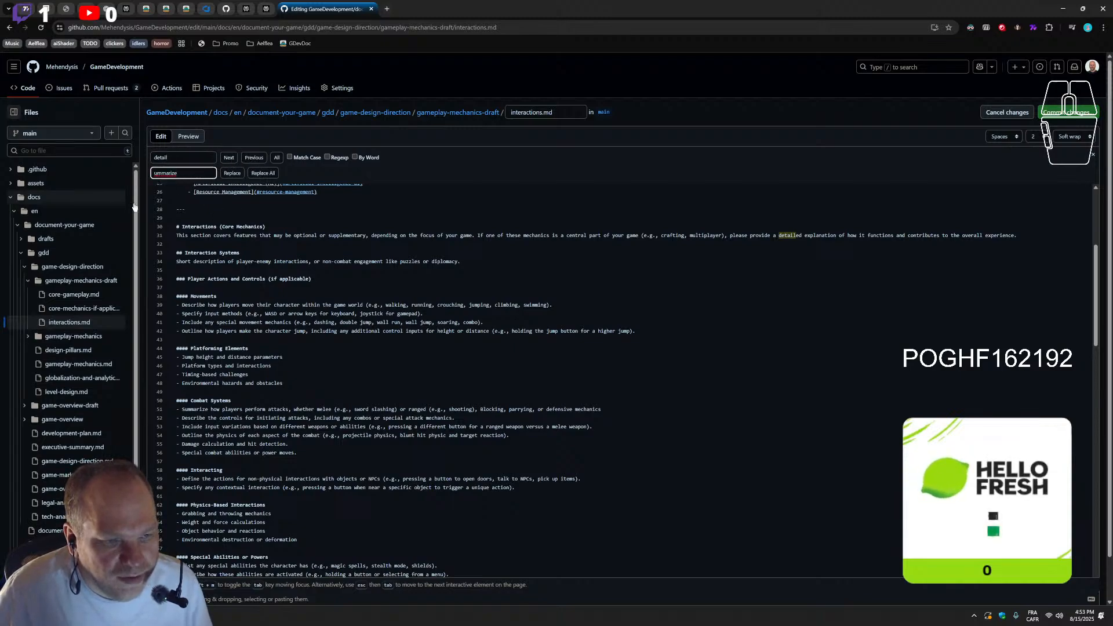
pyautogui.moveTo(193, 174); pyautogui.dragTo(112, 173)
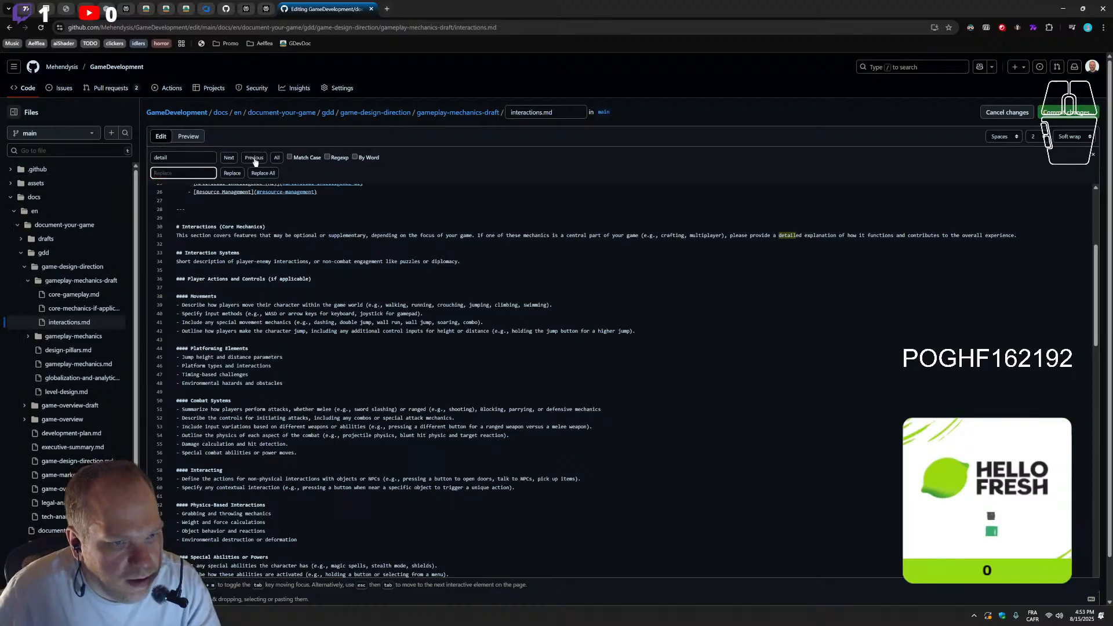
pyautogui.press('BackSpace')
# Step back and forth through the "detail" matches in the Interactions (Core Mechanics) introduction and the Special Abilities or Powers section
pyautogui.click(229, 157)
pyautogui.click(229, 158)
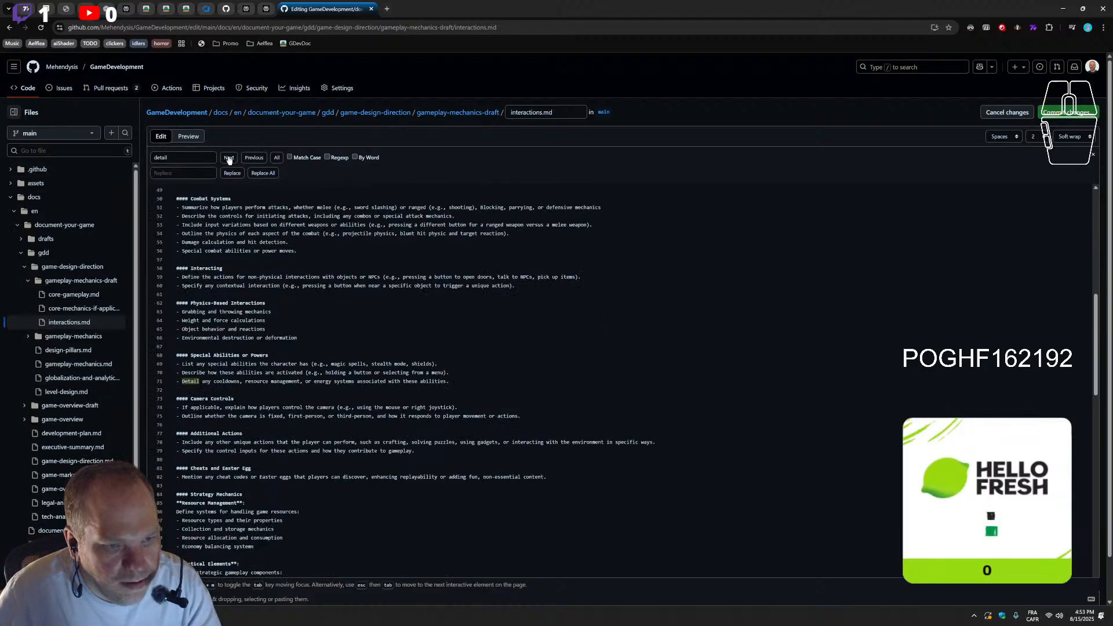
pyautogui.click(250, 161)
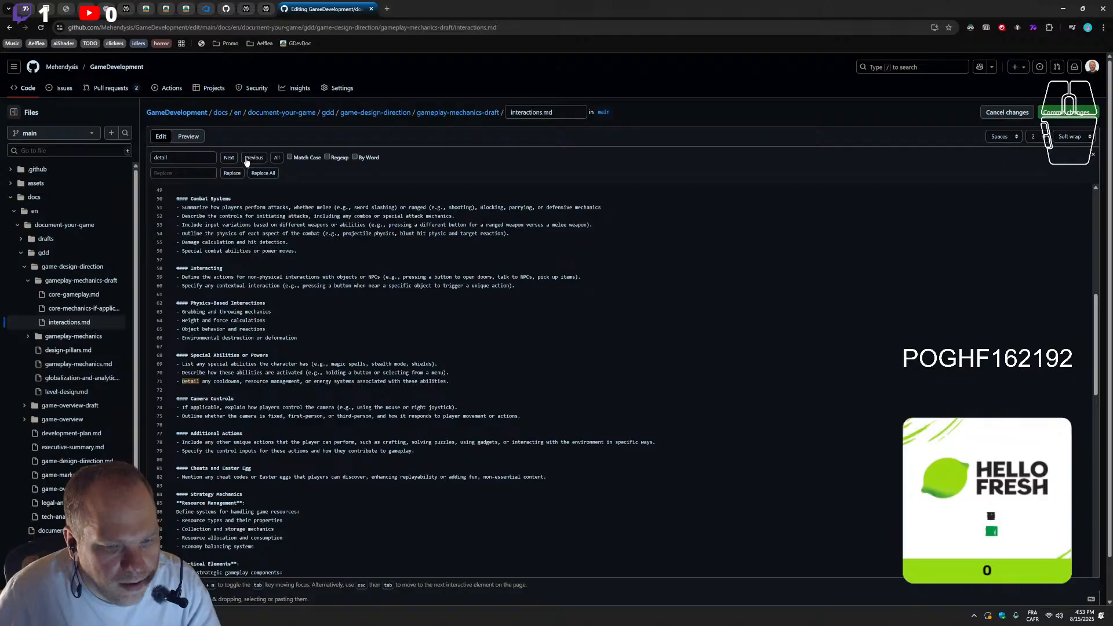
pyautogui.click(251, 162)
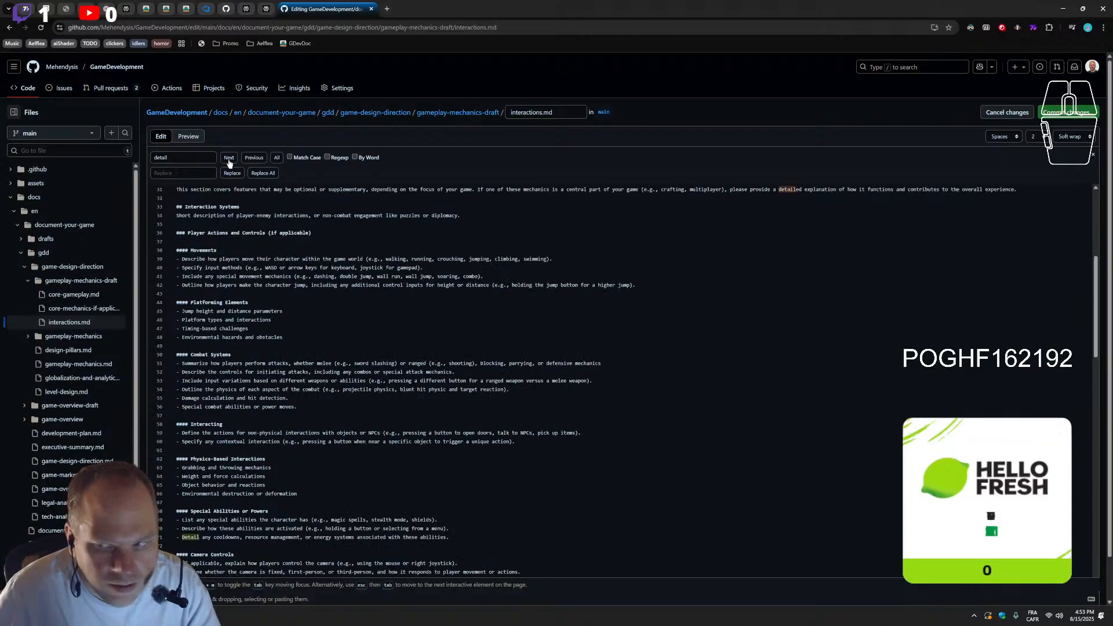
pyautogui.click(229, 163)
pyautogui.click(233, 156)
pyautogui.click(246, 160)
pyautogui.click(248, 161)
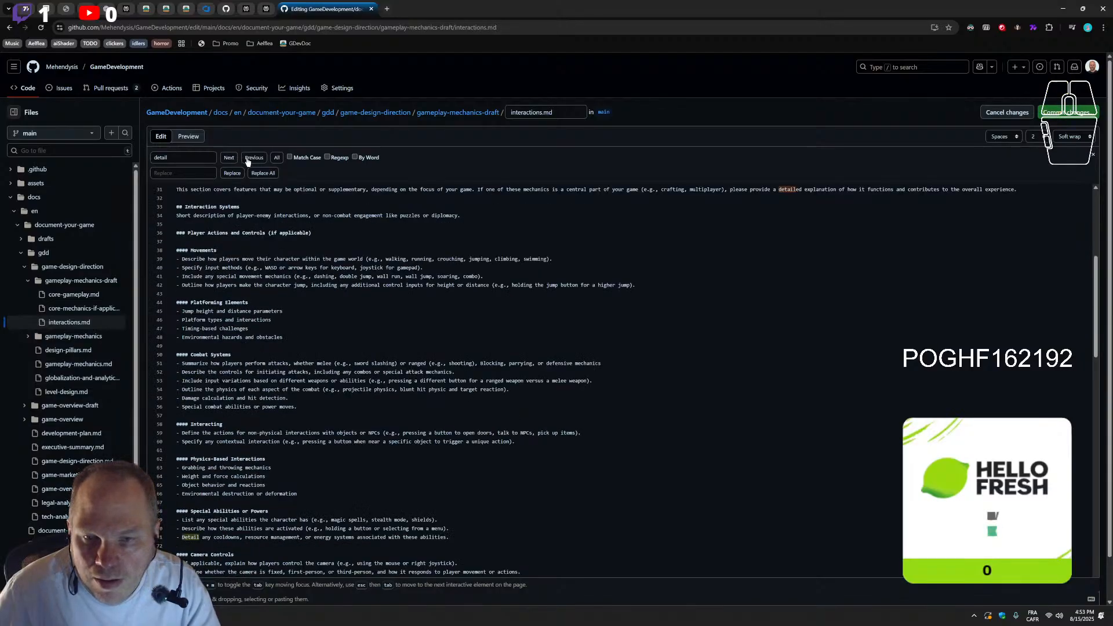
# Replace "detailed" with "summarized" in the Interactions (Core Mechanics) introduction sentence
pyautogui.doubleClick(784, 191)
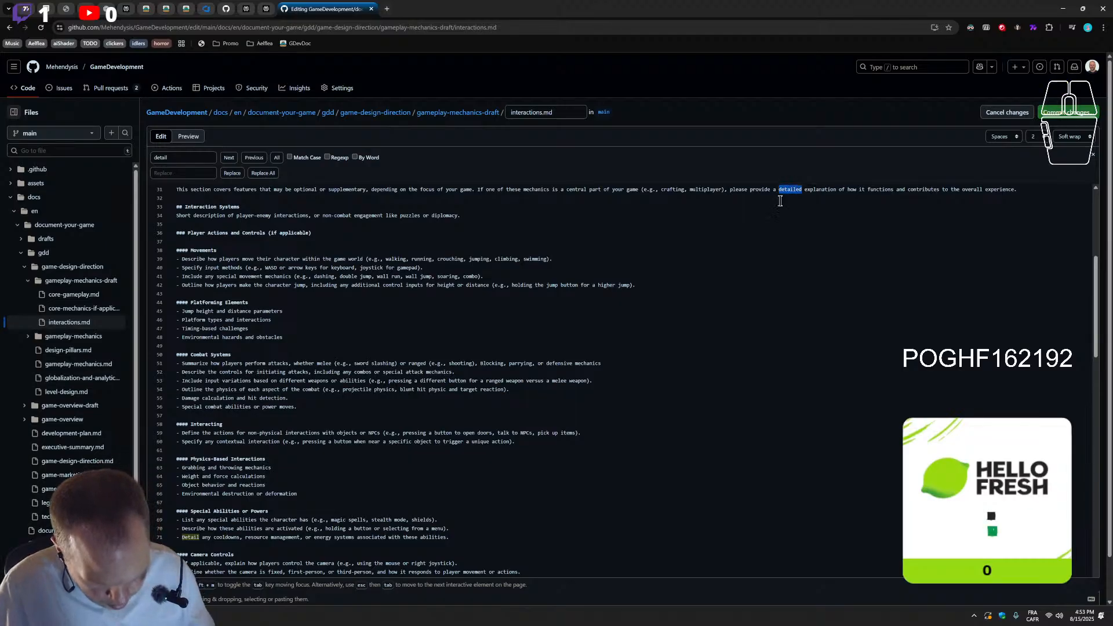
pyautogui.write('summarize')
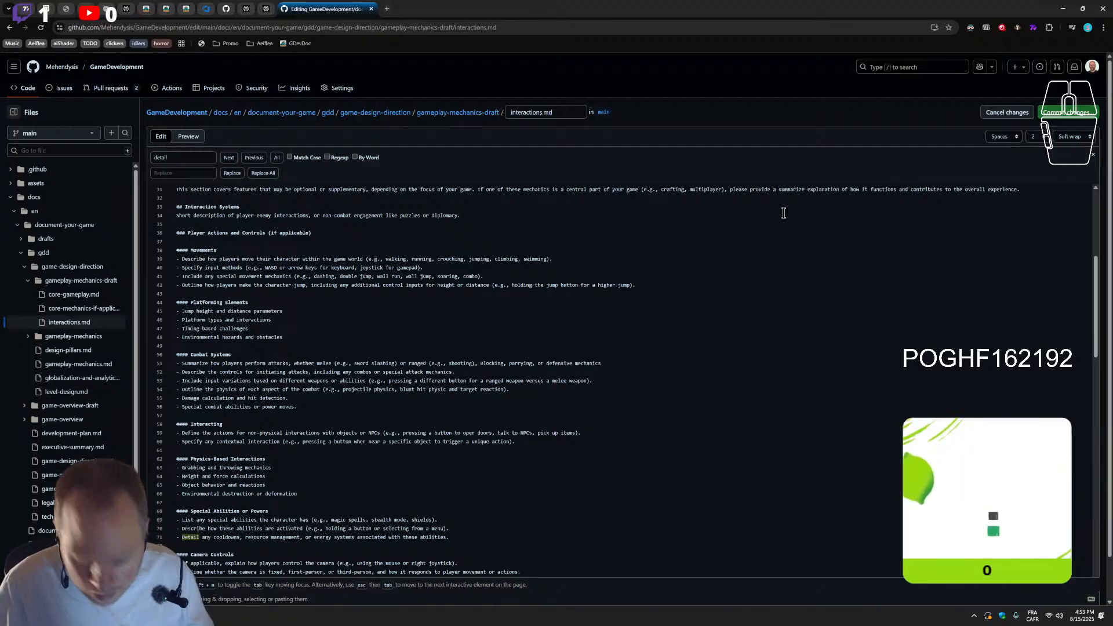
pyautogui.write('d')
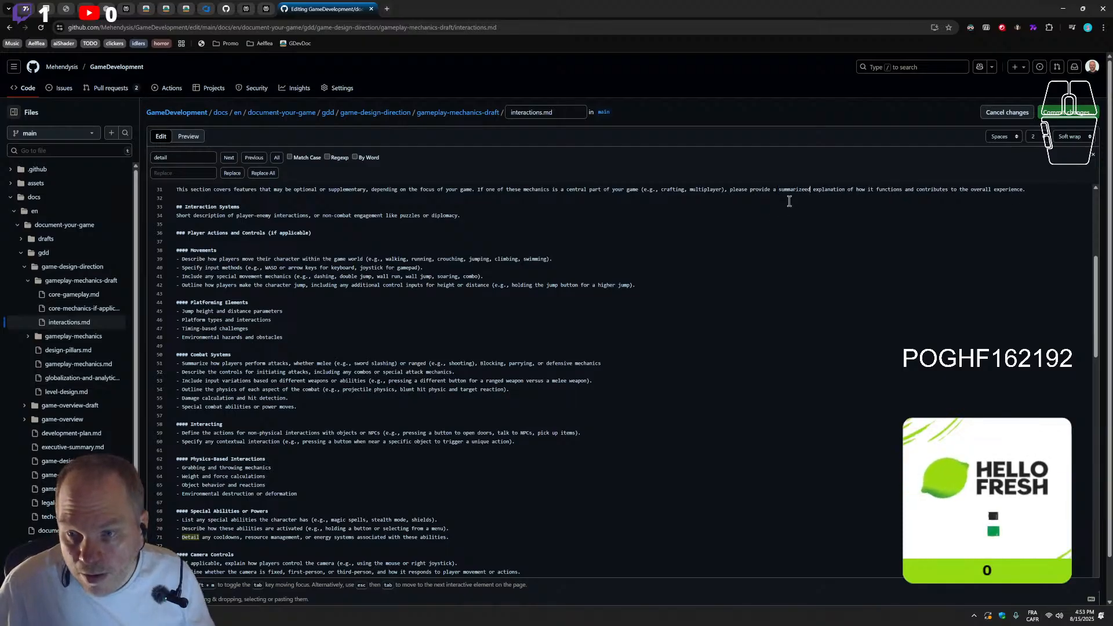
pyautogui.press('BackSpace')
pyautogui.press('BackSpace')
pyautogui.write('d')
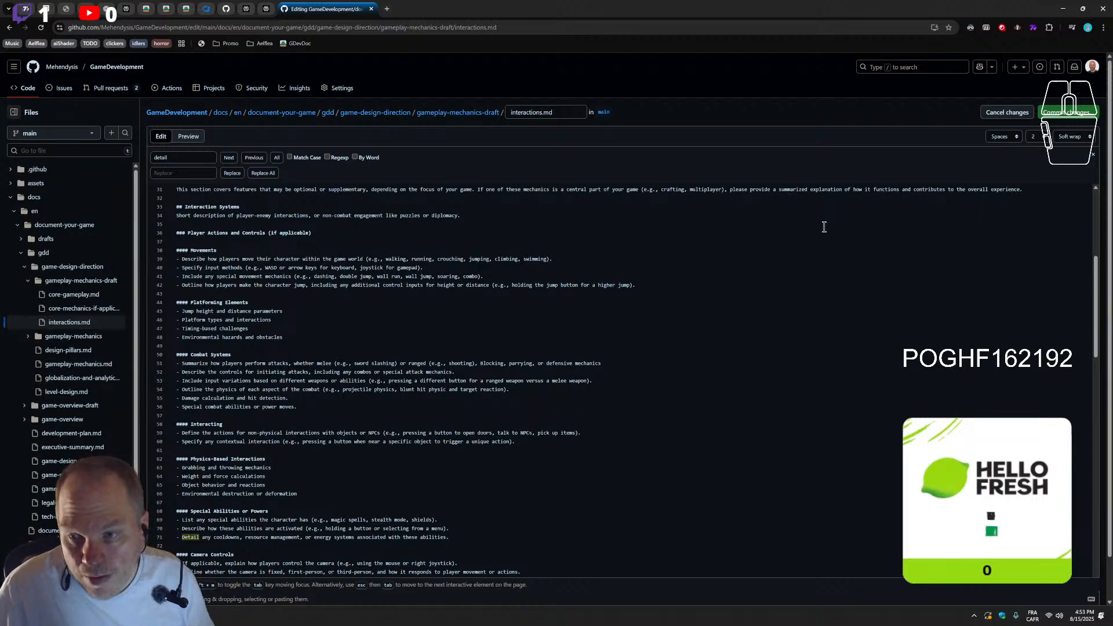
# Find the next "detail" match and replace "Detail" with "Summarize" in the cooldowns bullet under Special Abilities or Powers
pyautogui.click(229, 161)
pyautogui.click(229, 161)
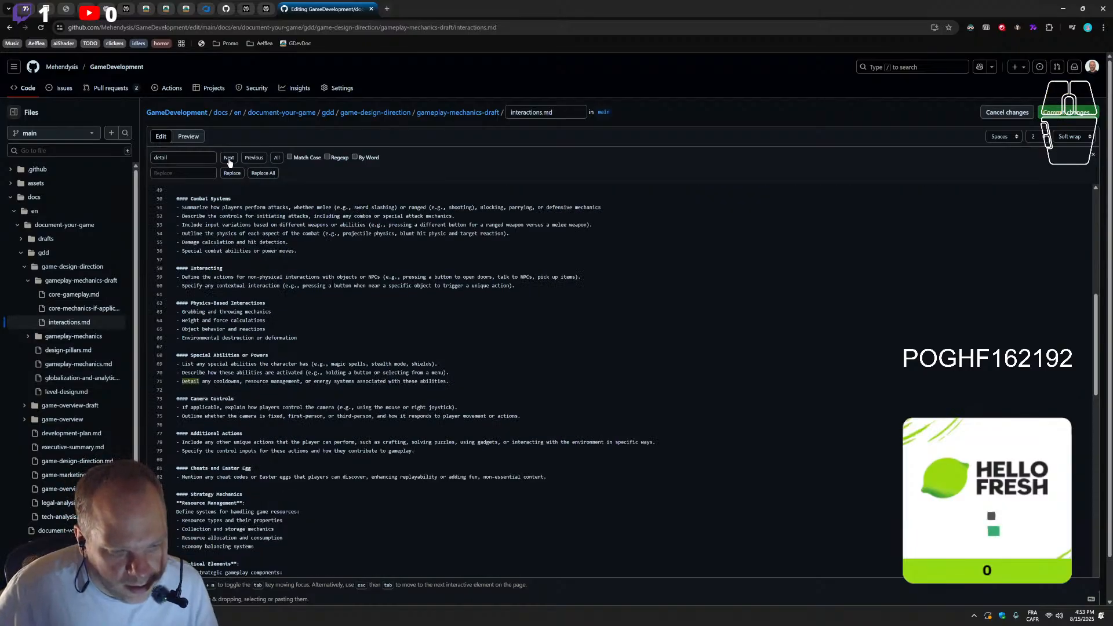
pyautogui.doubleClick(189, 381)
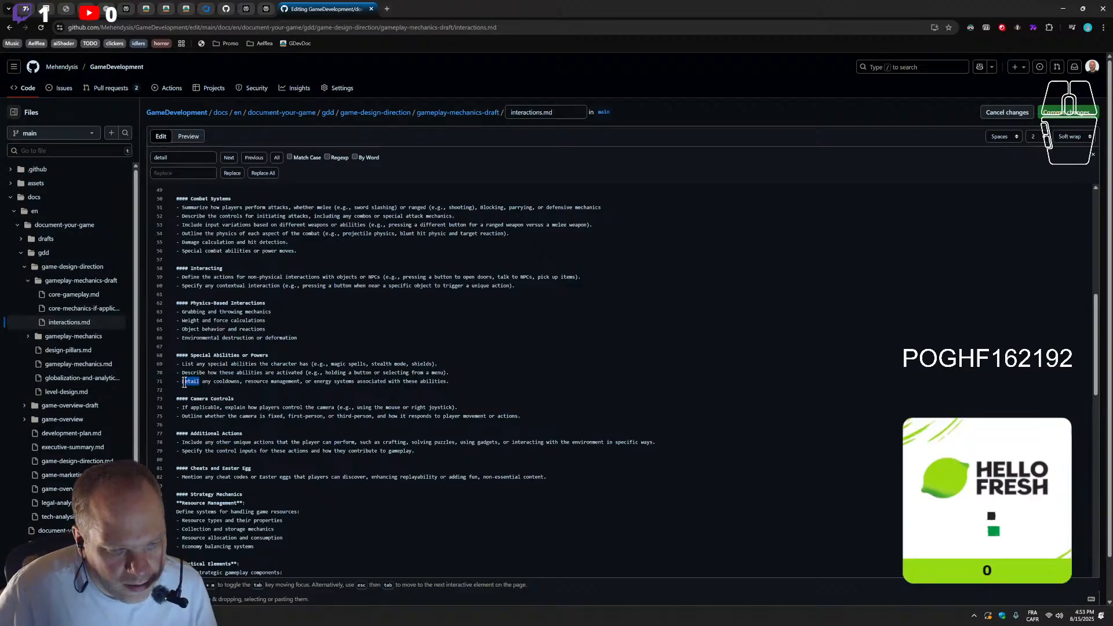
pyautogui.write('D')
pyautogui.doubleClick(183, 381)
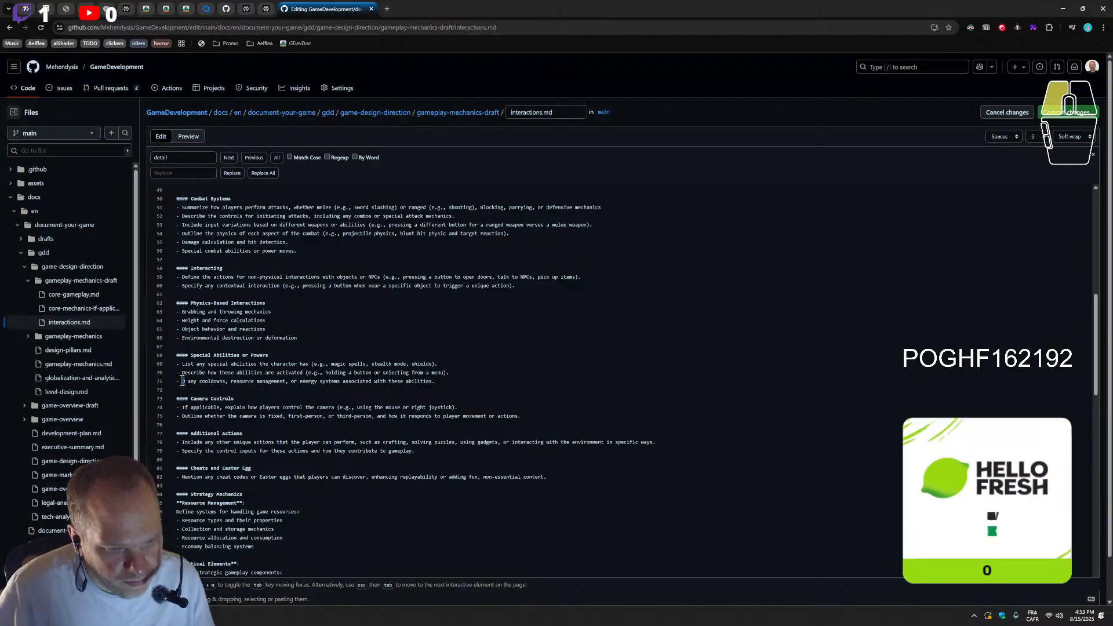
pyautogui.write('Summarize')
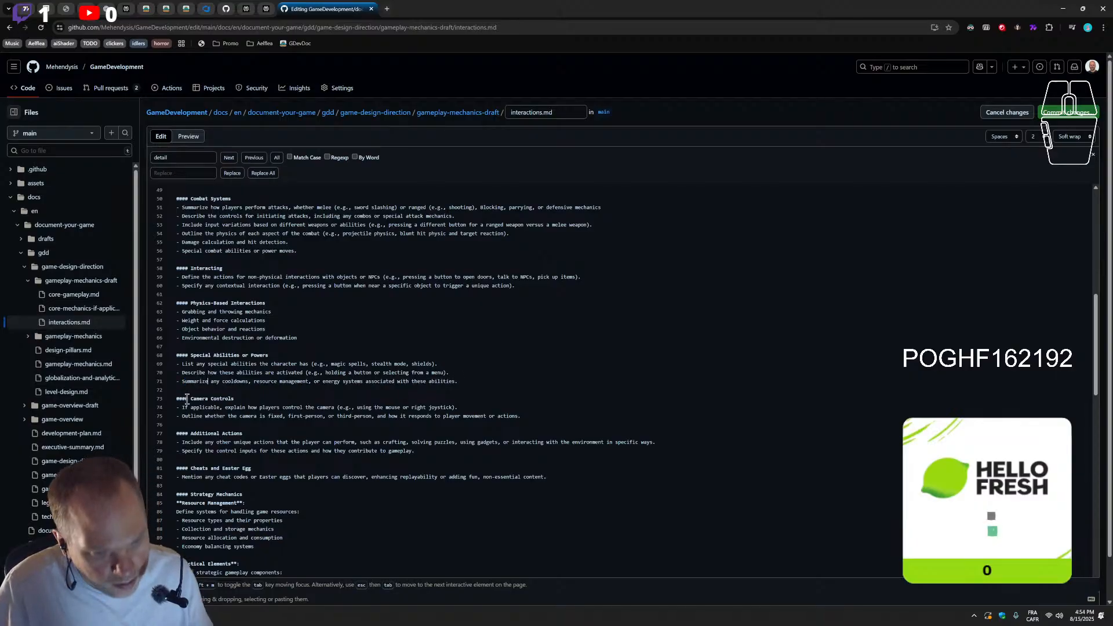
pyautogui.scroll(-2, 209, 481)
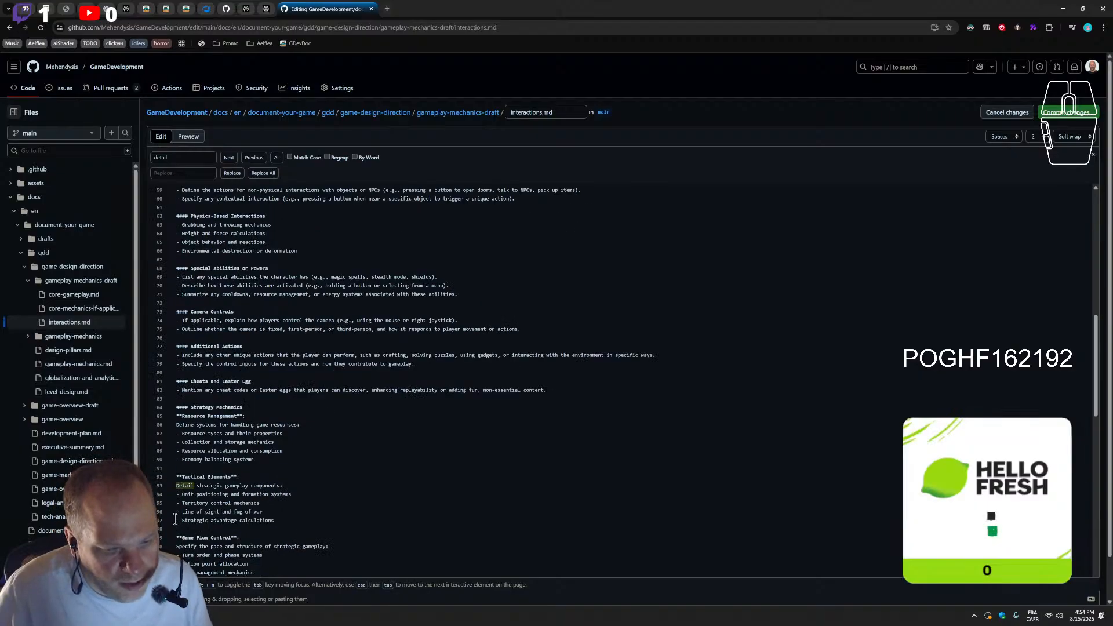
pyautogui.doubleClick(185, 487)
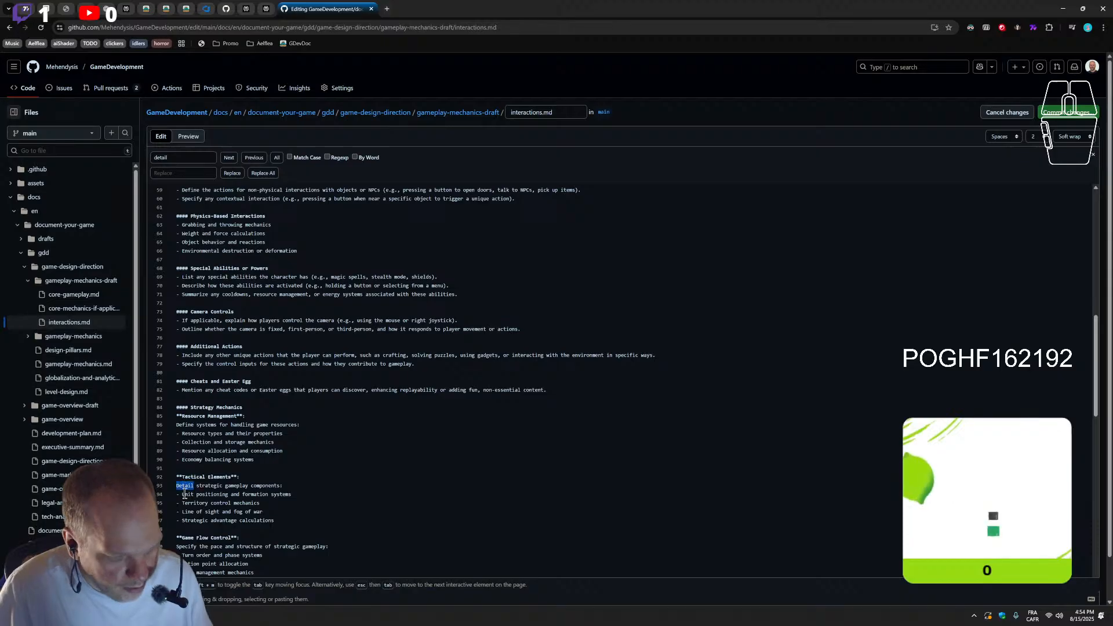
pyautogui.hotkey('ctrl', 's')
pyautogui.write('ummarize')
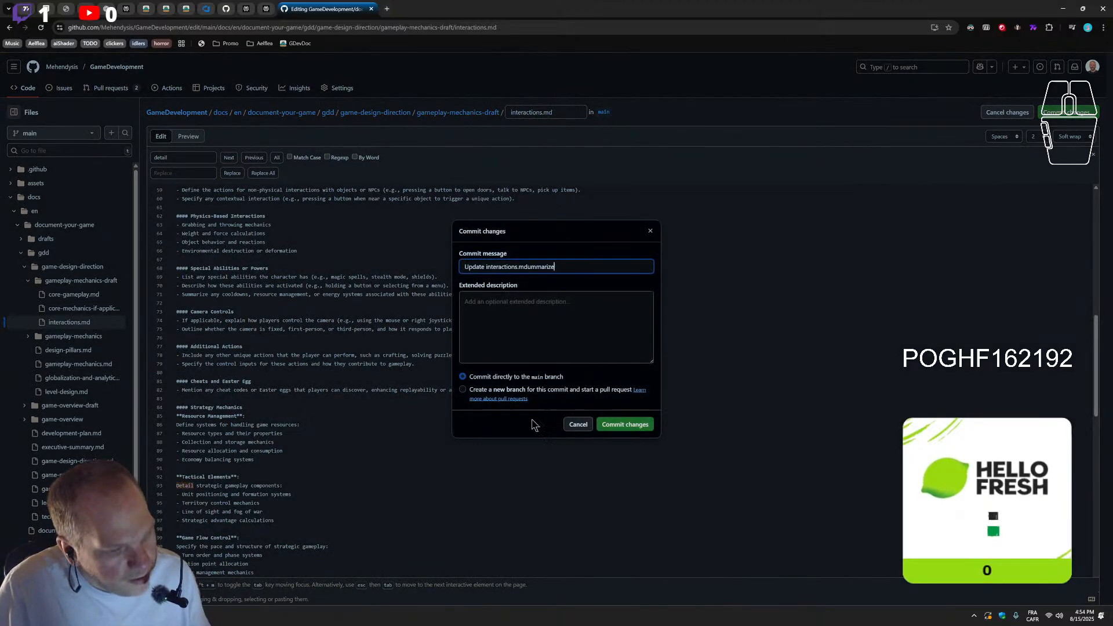
pyautogui.click(650, 231)
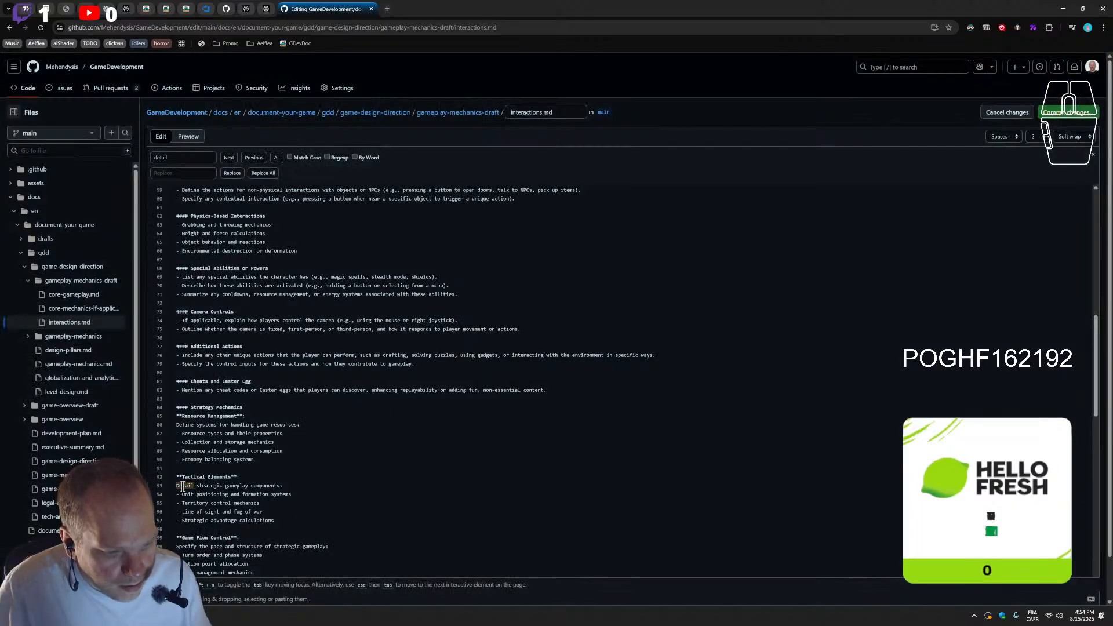
pyautogui.hotkey('ctrl', 's')
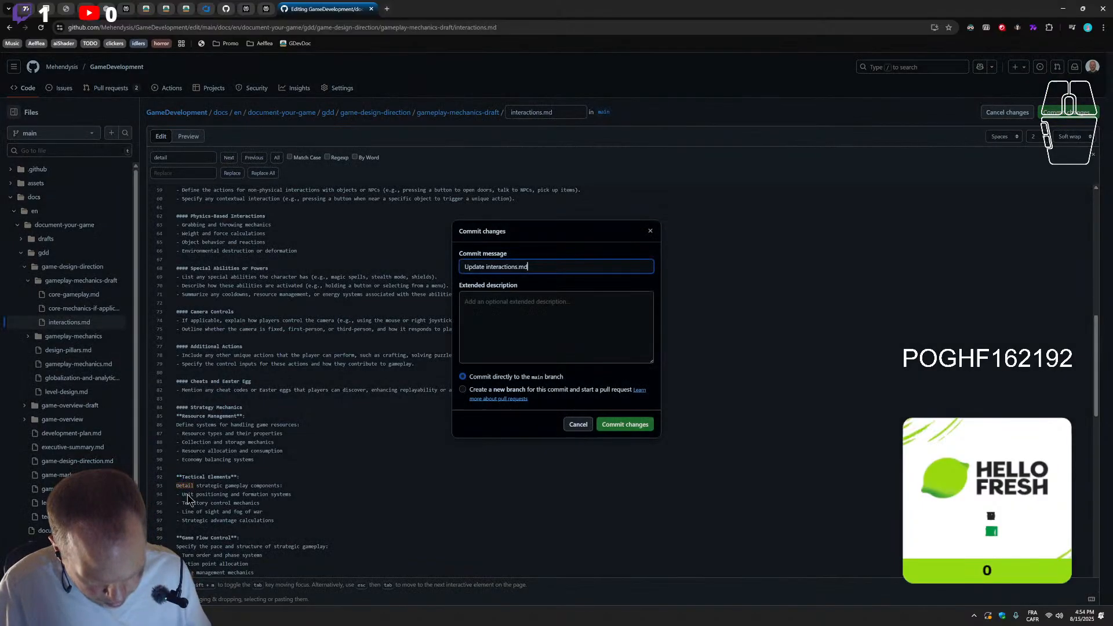
pyautogui.click(648, 230)
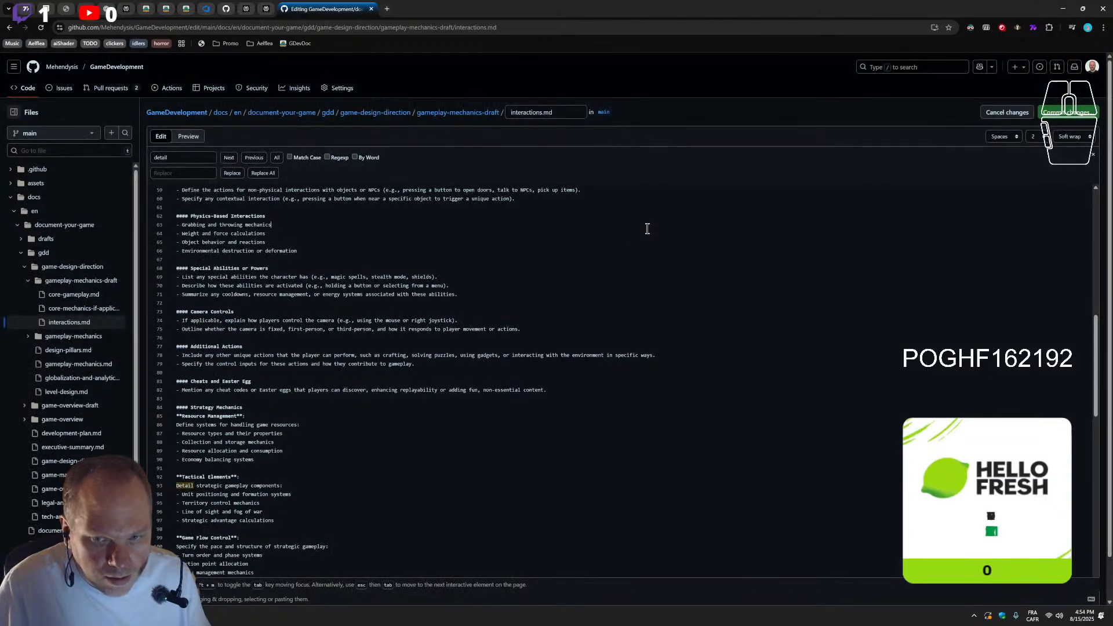
# Replace "Detail" with "Summarize" in the strategic gameplay components line under Tactical Elements
pyautogui.doubleClick(186, 488)
pyautogui.write('S')
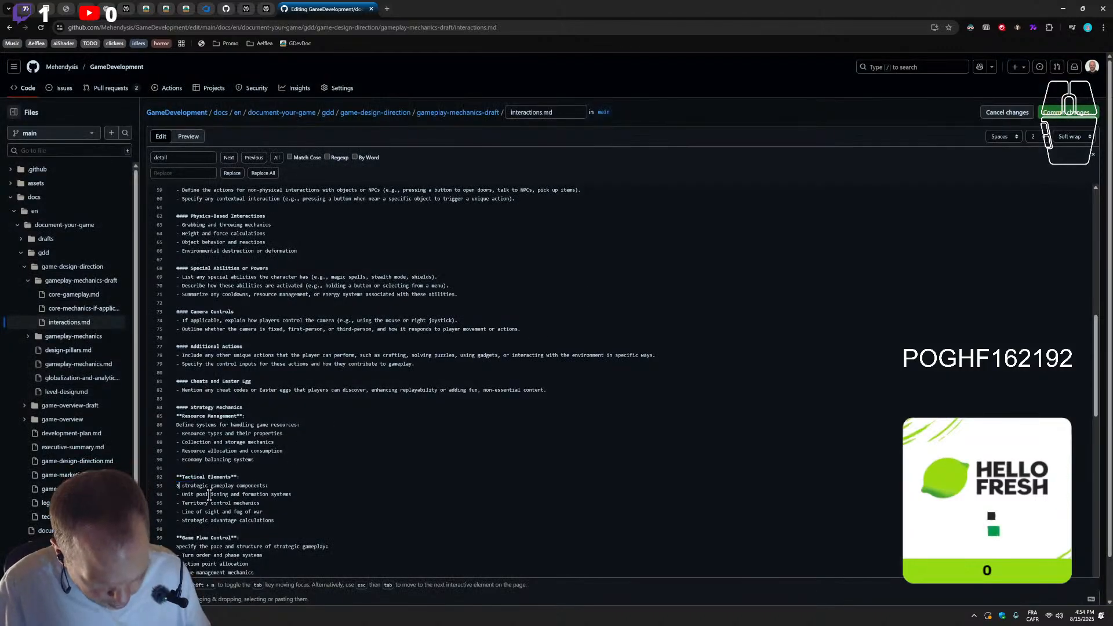
pyautogui.write('ummarize')
# Find the next "detail" match and replace "Detail" with "Summarize" in the World Navigation line under Exploration Mechanics
pyautogui.scroll(-1, 321, 475)
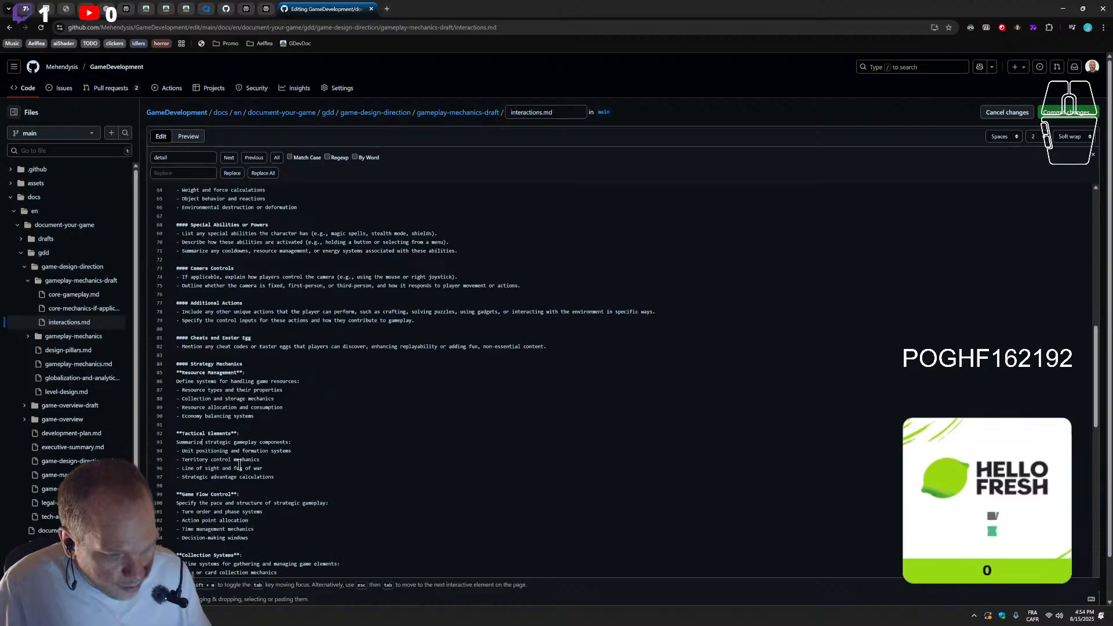
pyautogui.scroll(-1, 209, 490)
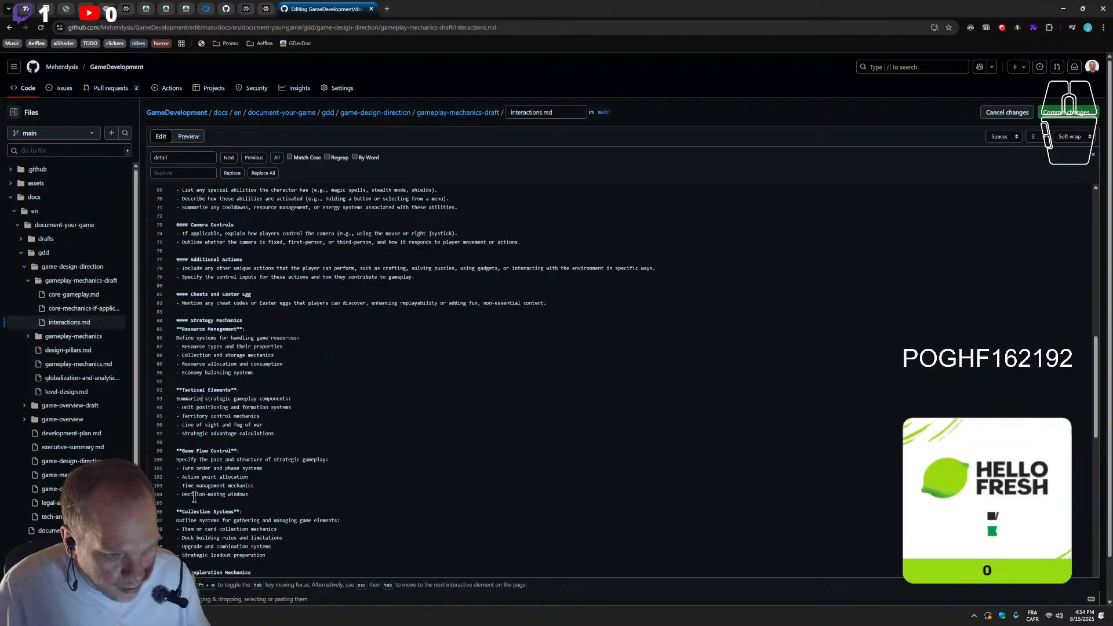
pyautogui.click(230, 162)
pyautogui.click(229, 158)
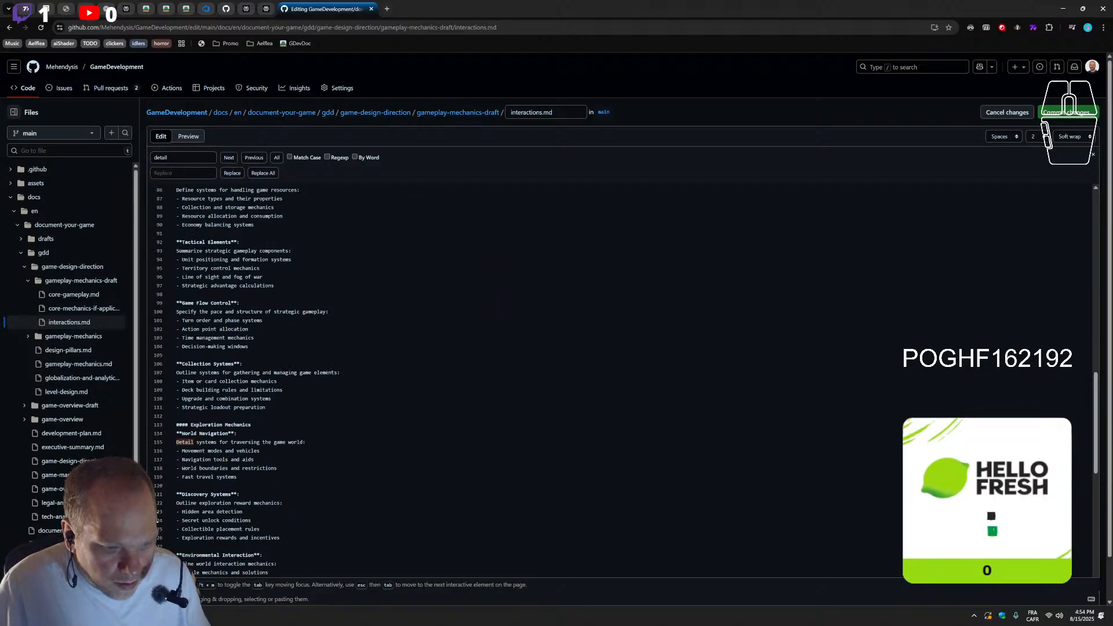
pyautogui.doubleClick(185, 443)
pyautogui.write('Summarize')
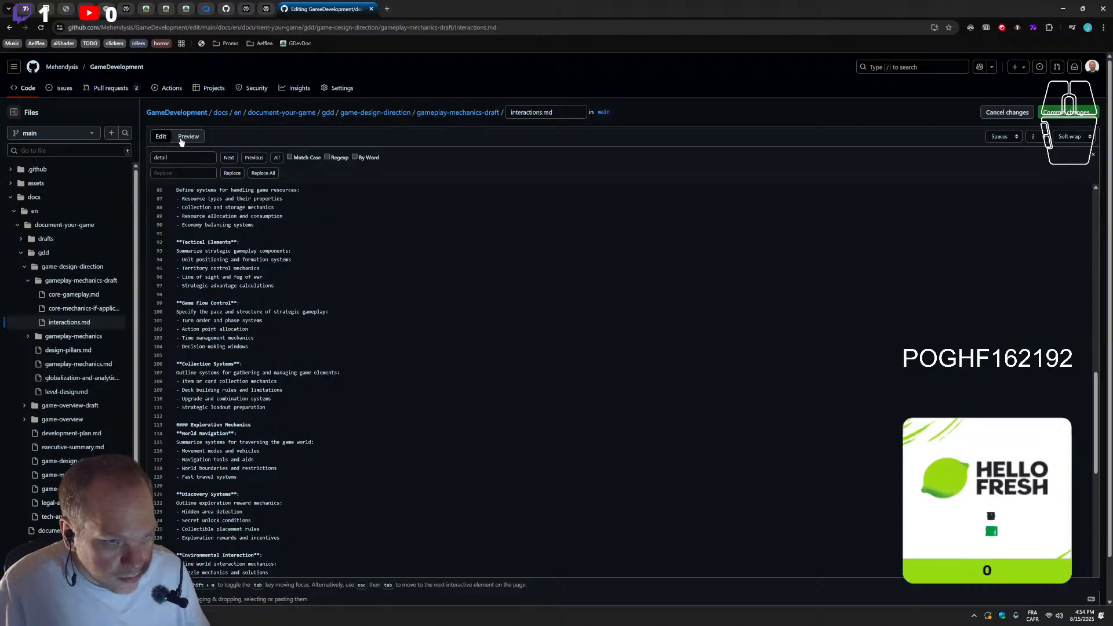
# Find the next "detail" match and replace "Detail" with "Summarize" in the Character Development line under Role-Playing Mechanics
pyautogui.click(229, 161)
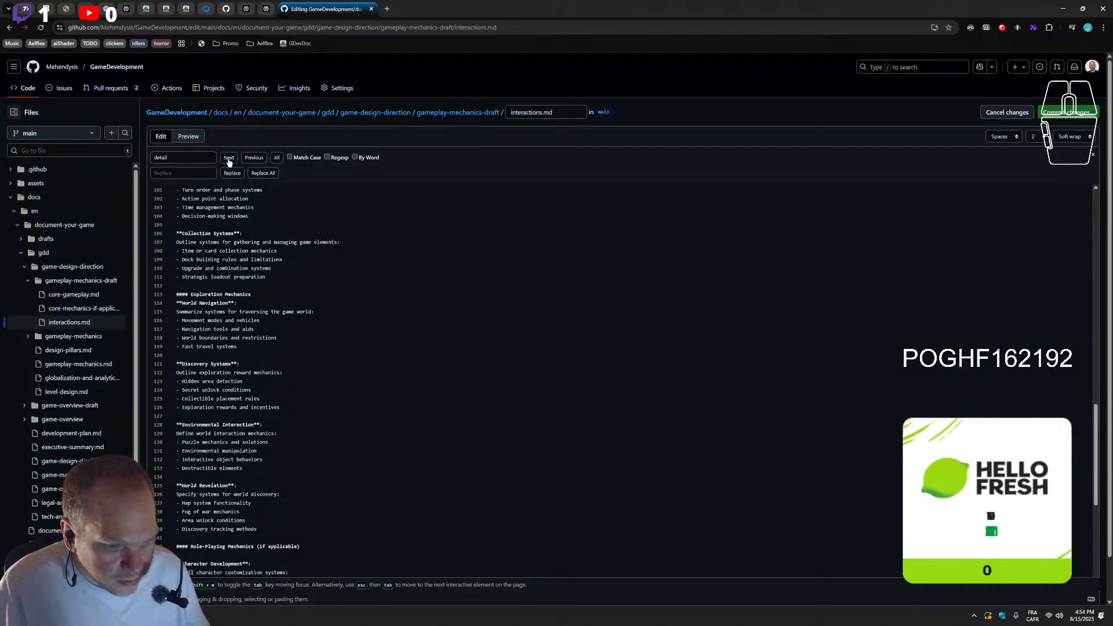
pyautogui.click(229, 160)
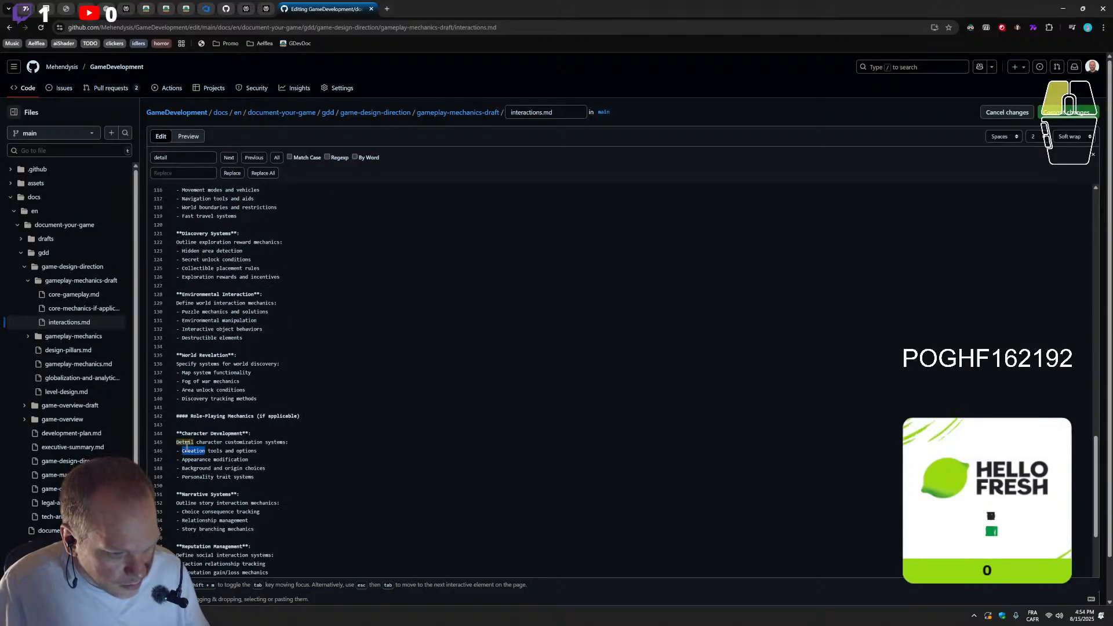
pyautogui.doubleClick(182, 444)
pyautogui.write('Summarize')
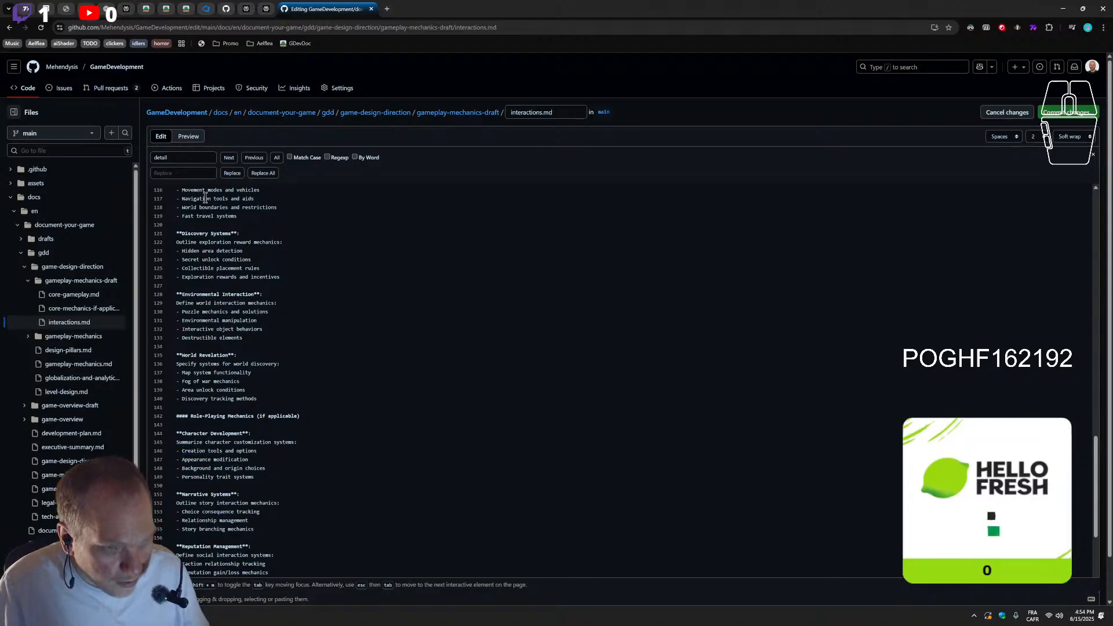
# Find the next "detail" match and replace "details" with "outlines" in the Dialogue Structure paragraph
pyautogui.click(229, 163)
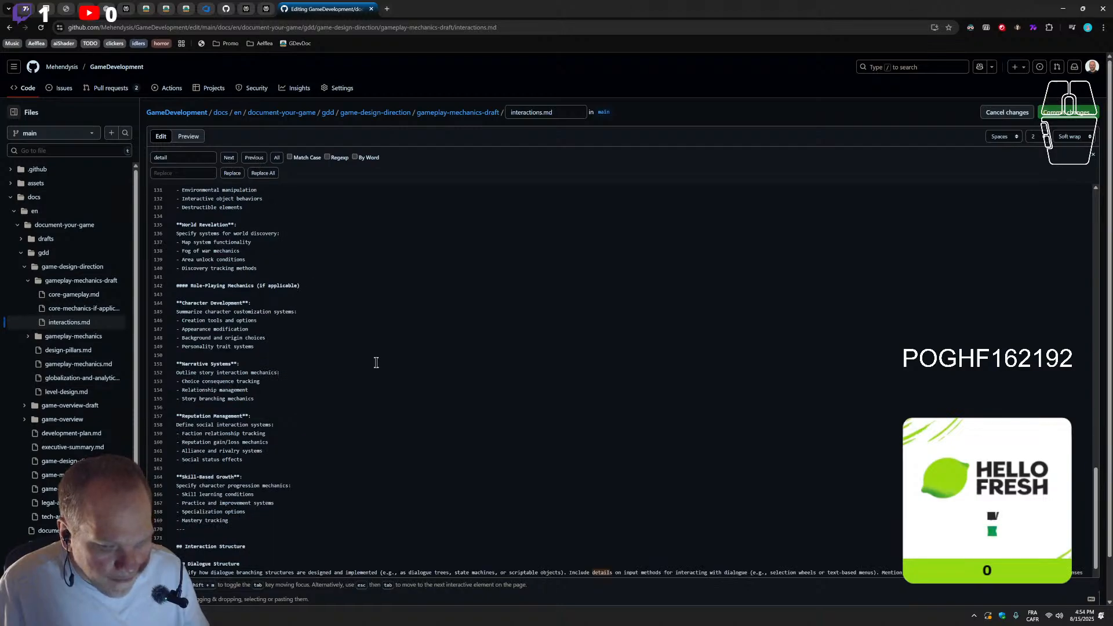
pyautogui.scroll(-2, 594, 494)
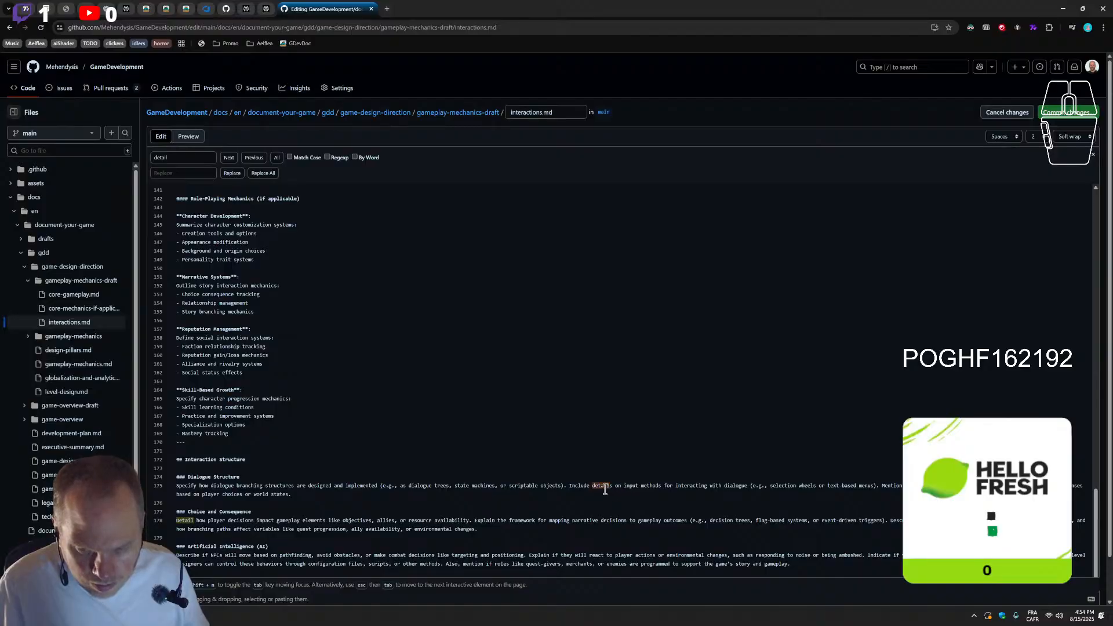
pyautogui.doubleClick(604, 487)
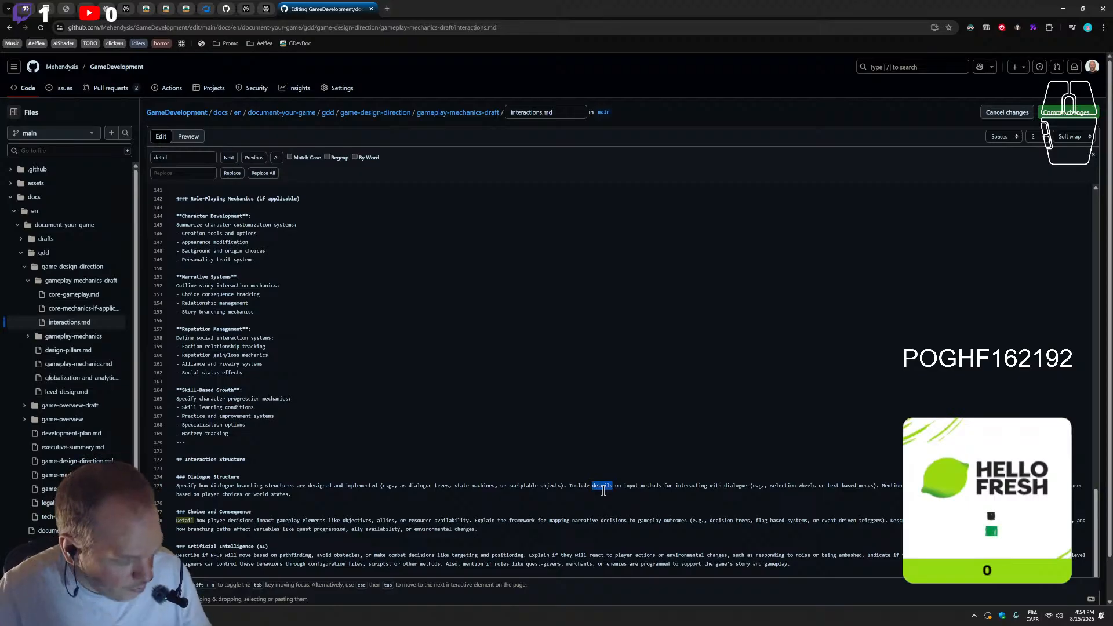
pyautogui.write('outline')
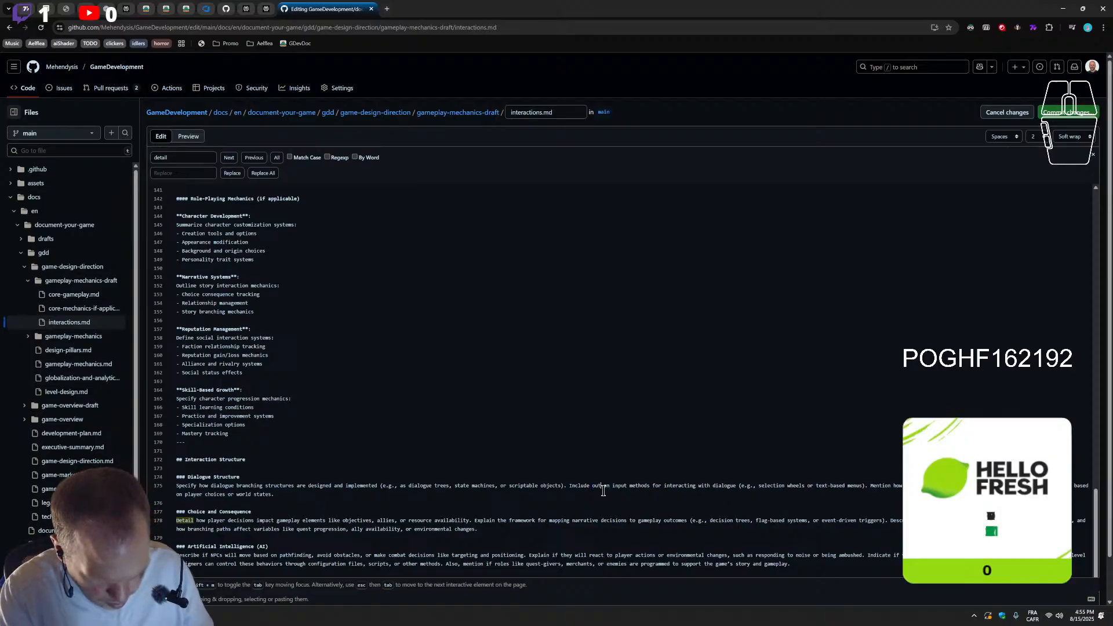
pyautogui.write('s on')
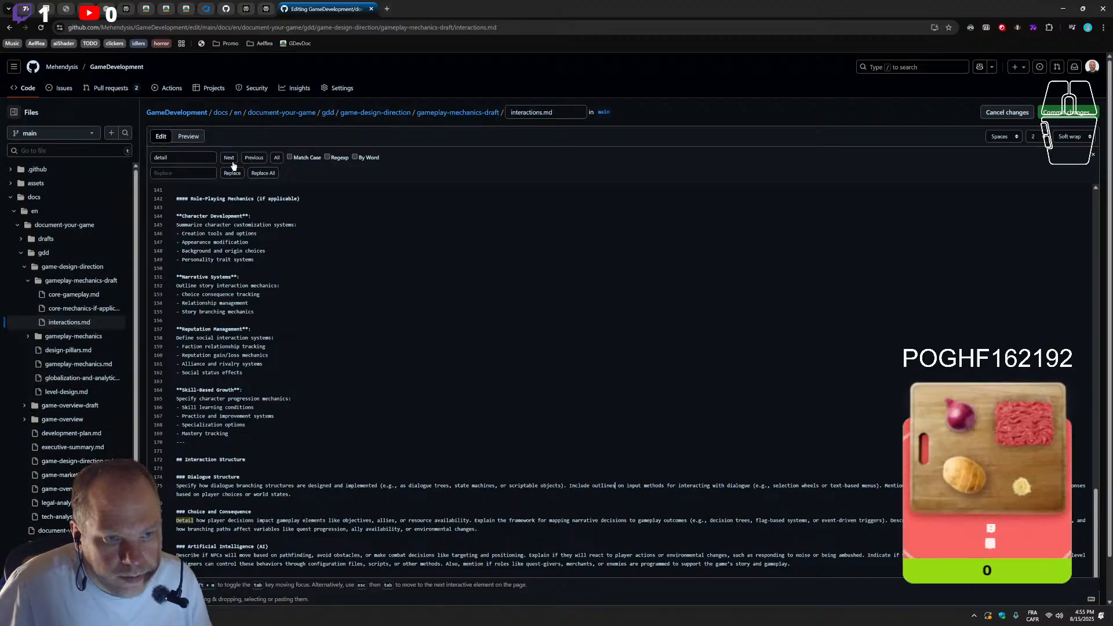
# Replace "Detail" with "Summarize" in the Choice and Consequence paragraph and search for the next "detail" match
pyautogui.doubleClick(186, 520)
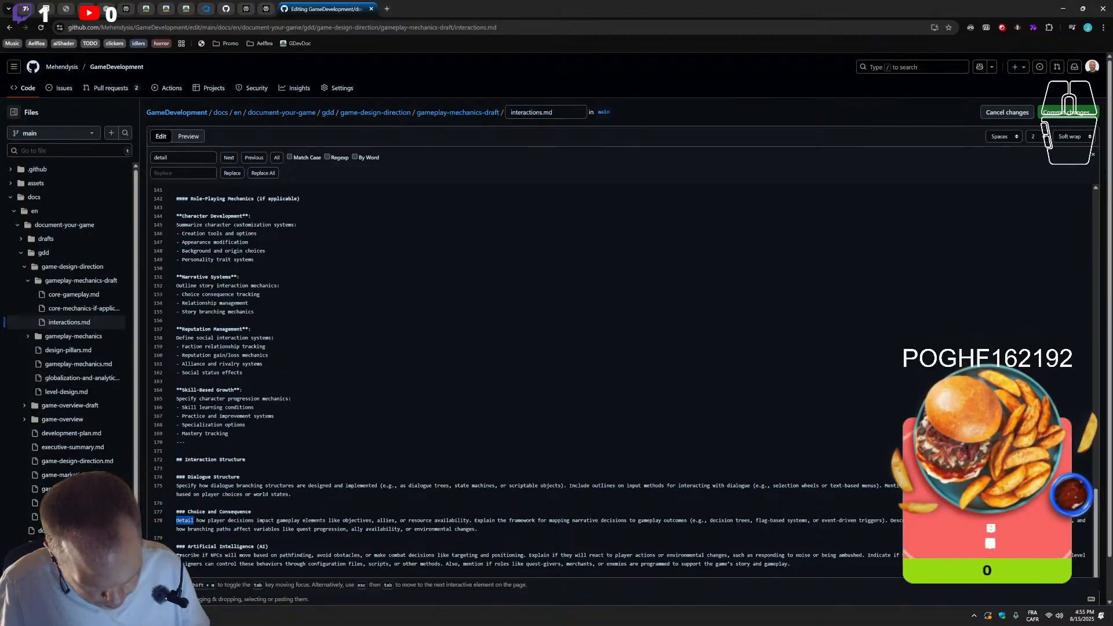
pyautogui.write('Summarize')
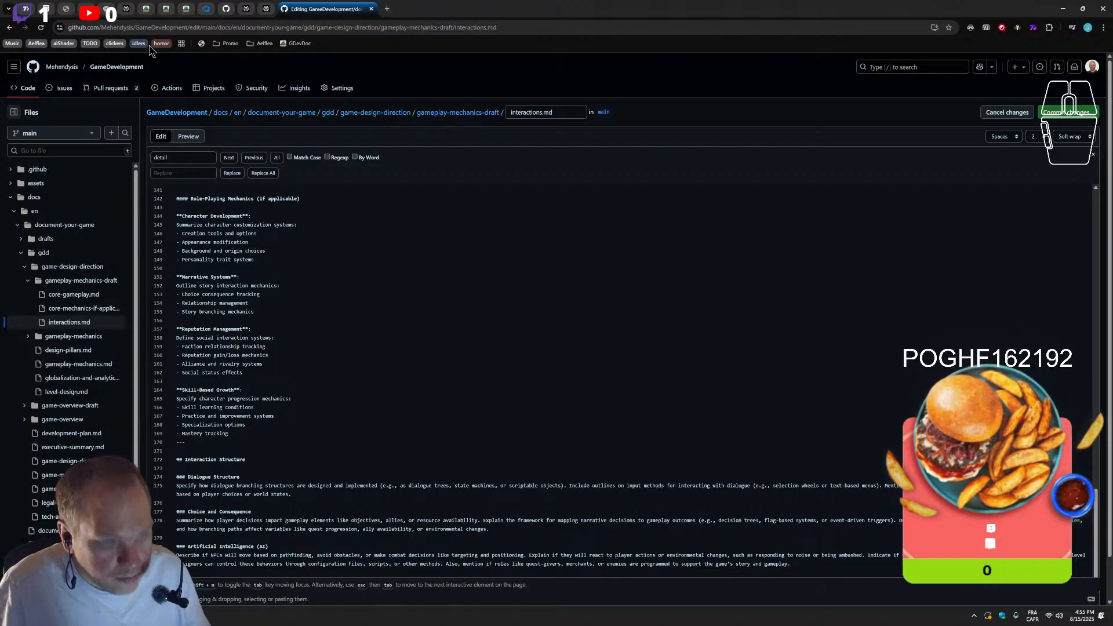
pyautogui.click(227, 163)
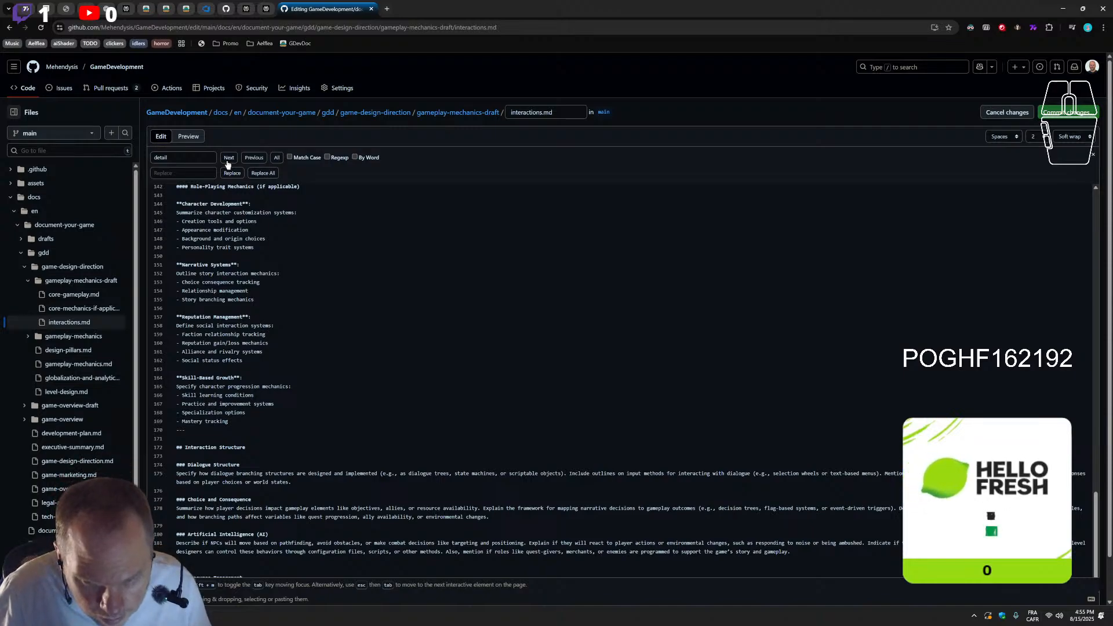
pyautogui.click(227, 164)
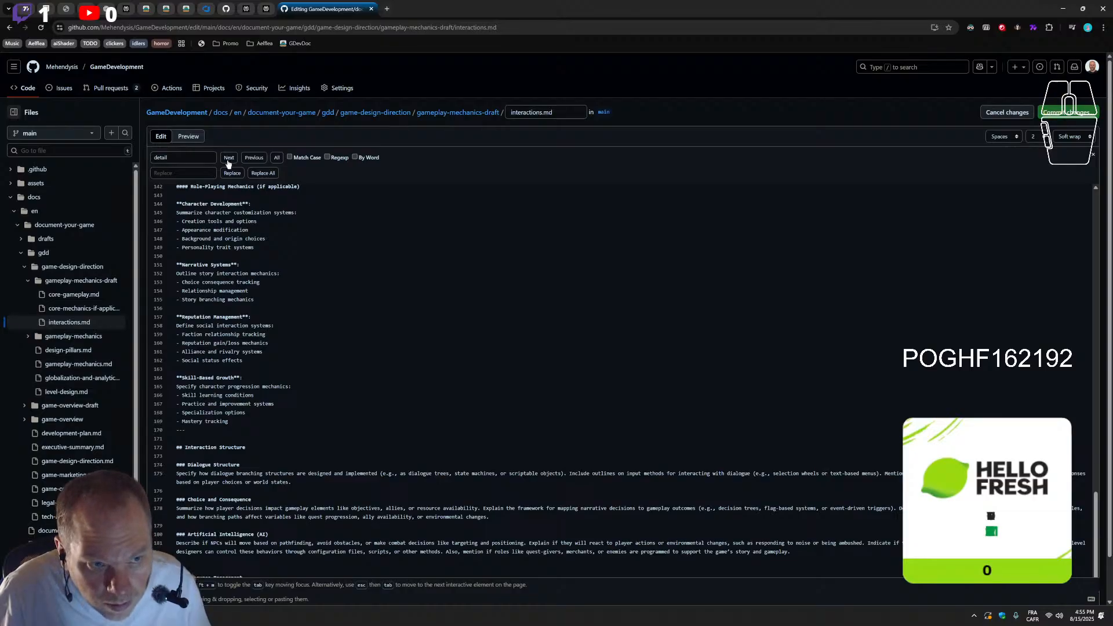
pyautogui.click(235, 162)
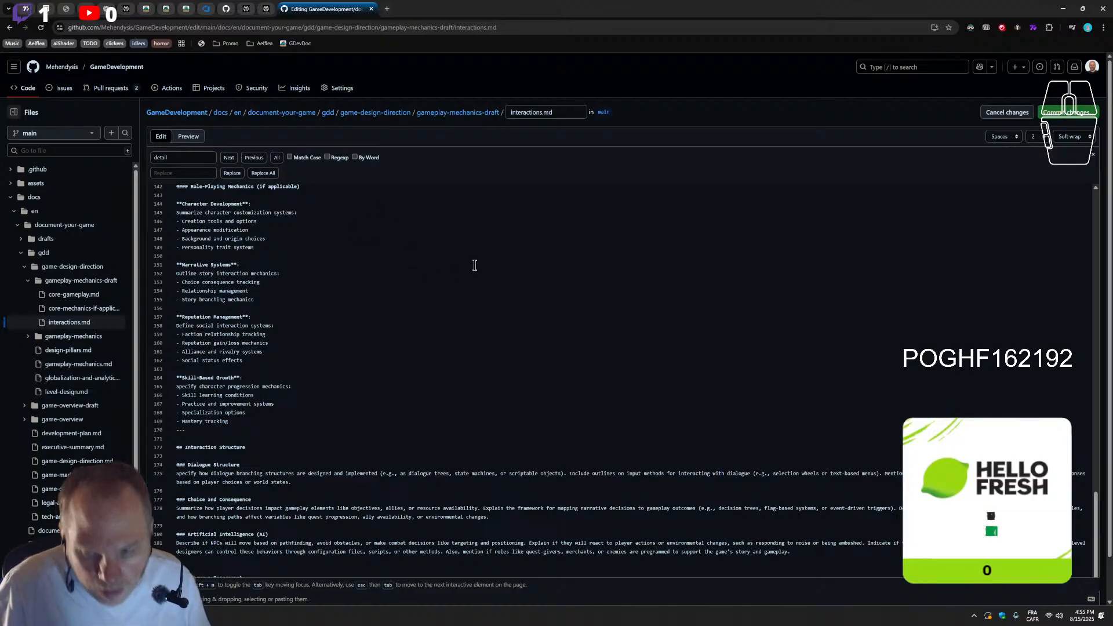
# Add empty lines after the "Mastery tracking" bullet at the end of Skill-Based Growth
pyautogui.scroll(3, 355, 364)
pyautogui.scroll(14, 355, 363)
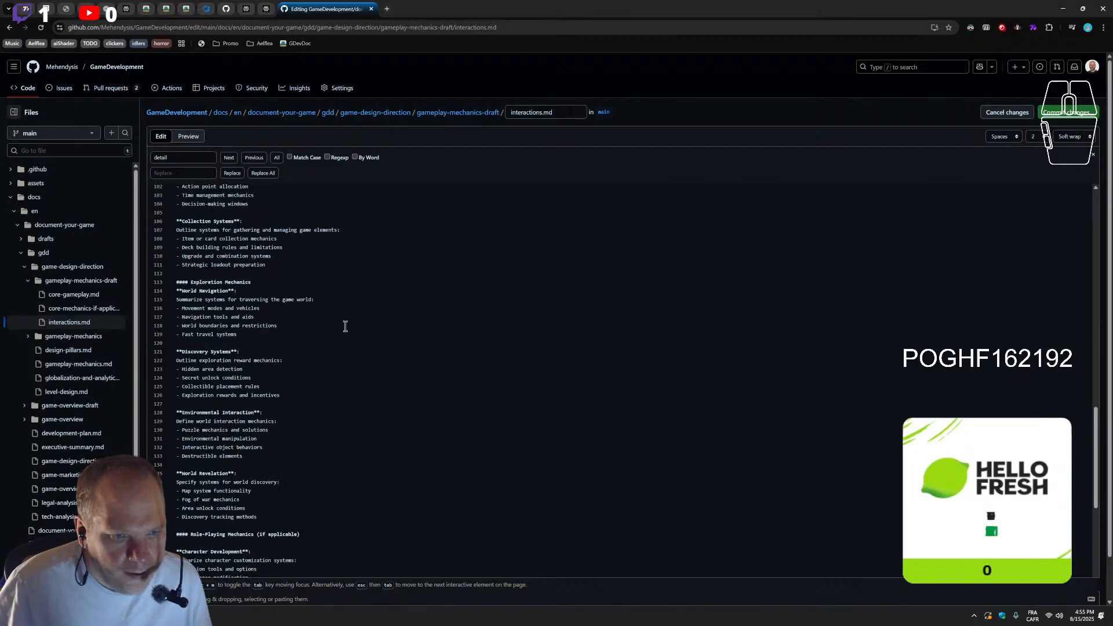
pyautogui.scroll(-13, 353, 328)
pyautogui.scroll(-3, 351, 329)
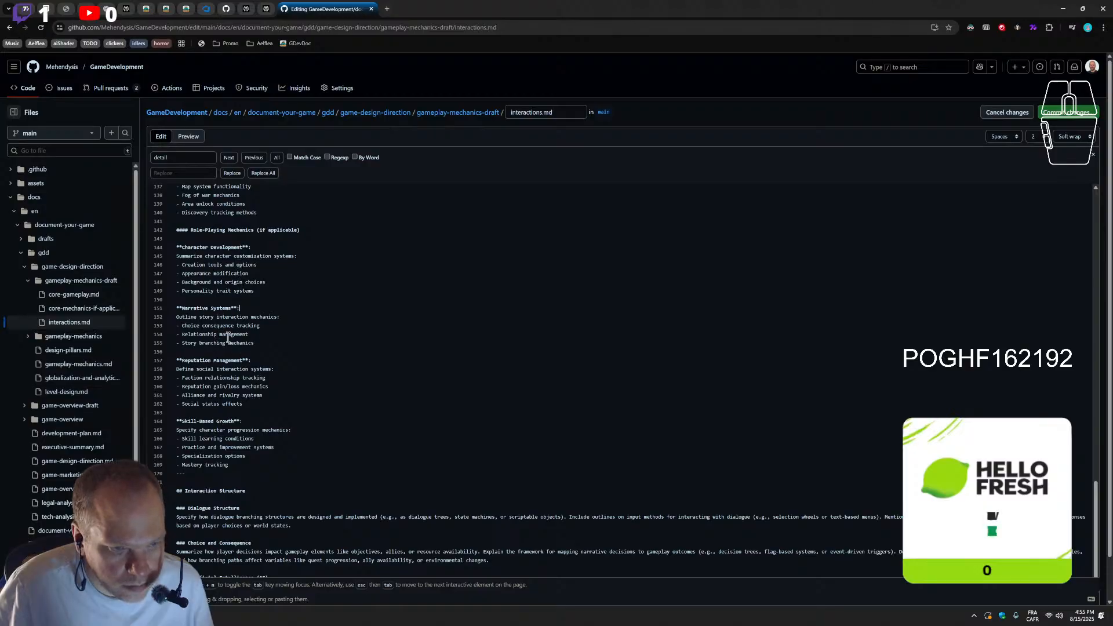
pyautogui.click(0, 335)
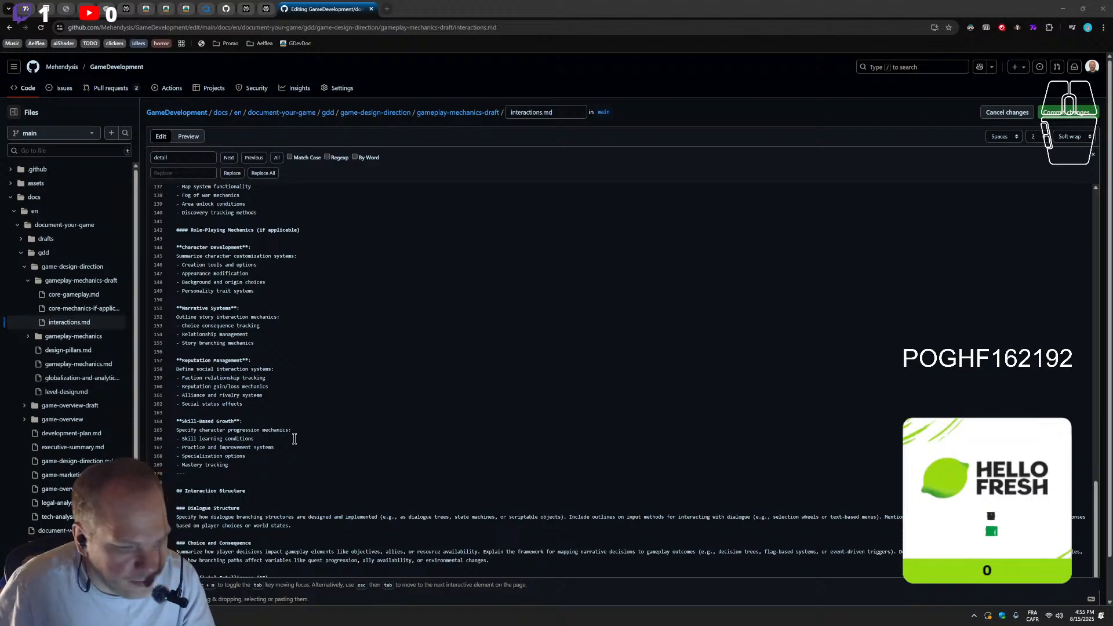
pyautogui.click(244, 464)
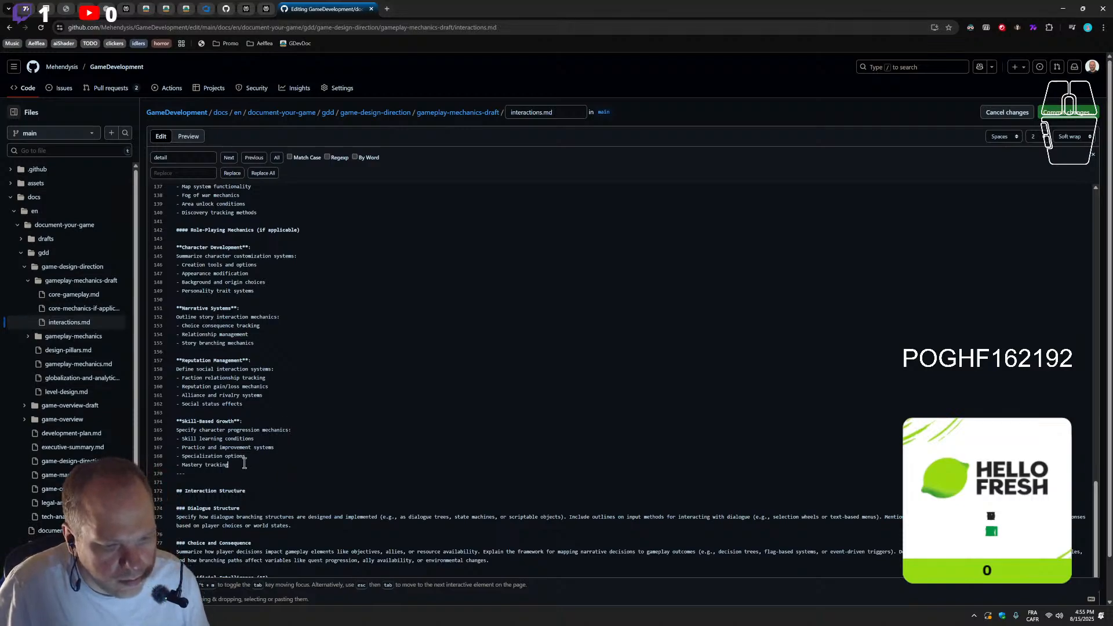
pyautogui.press('Return')
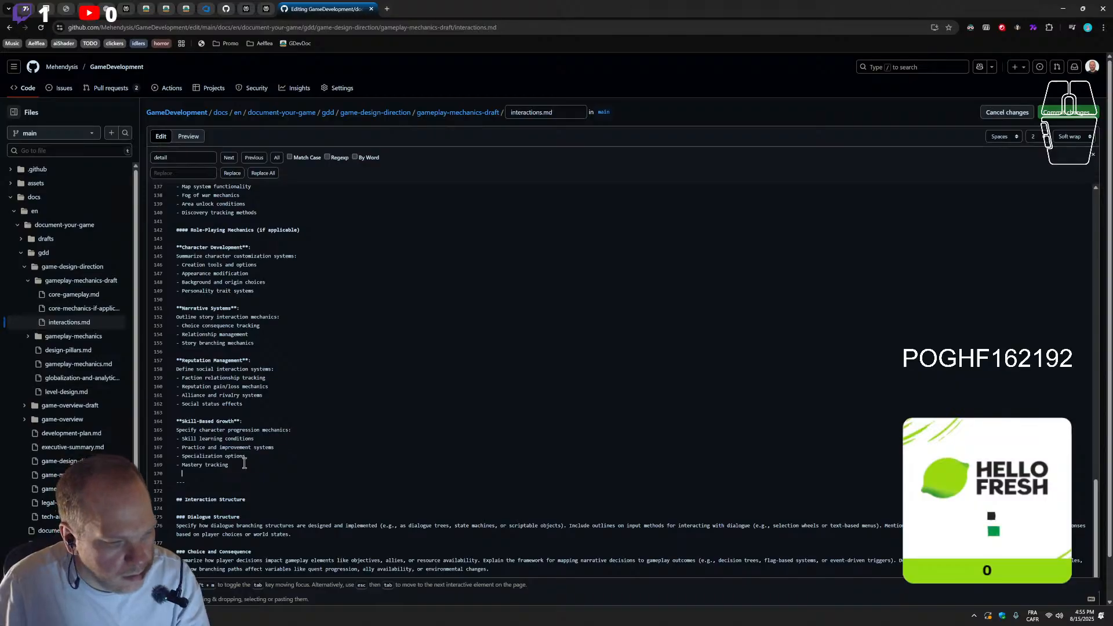
pyautogui.press('Return')
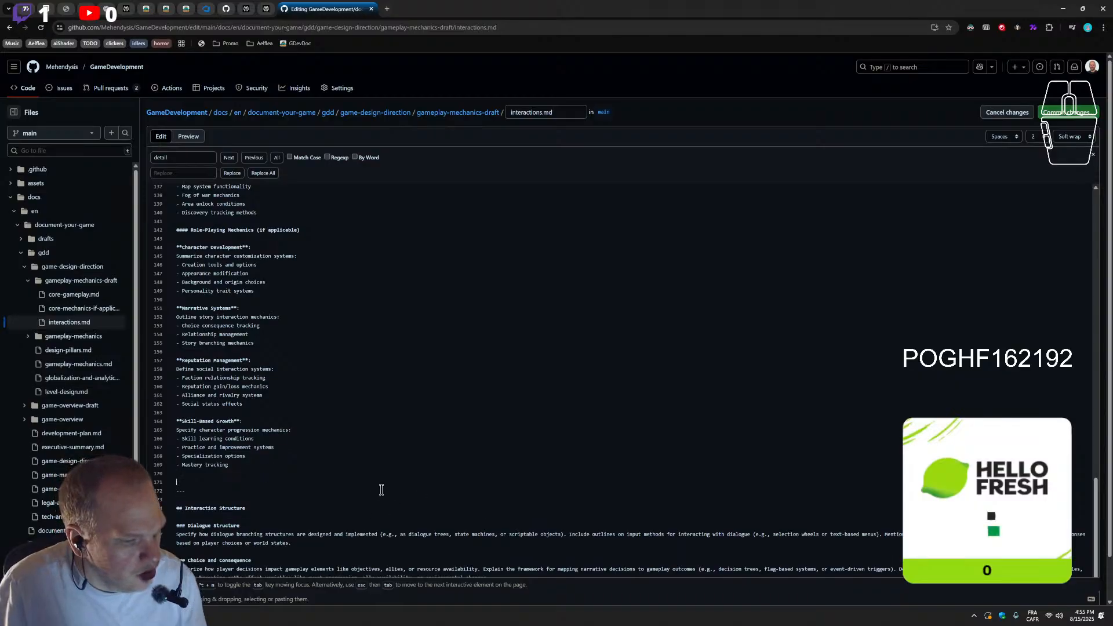
# Remove "(if applicable)" from the Role-Playing Mechanics heading
pyautogui.scroll(3, 191, 429)
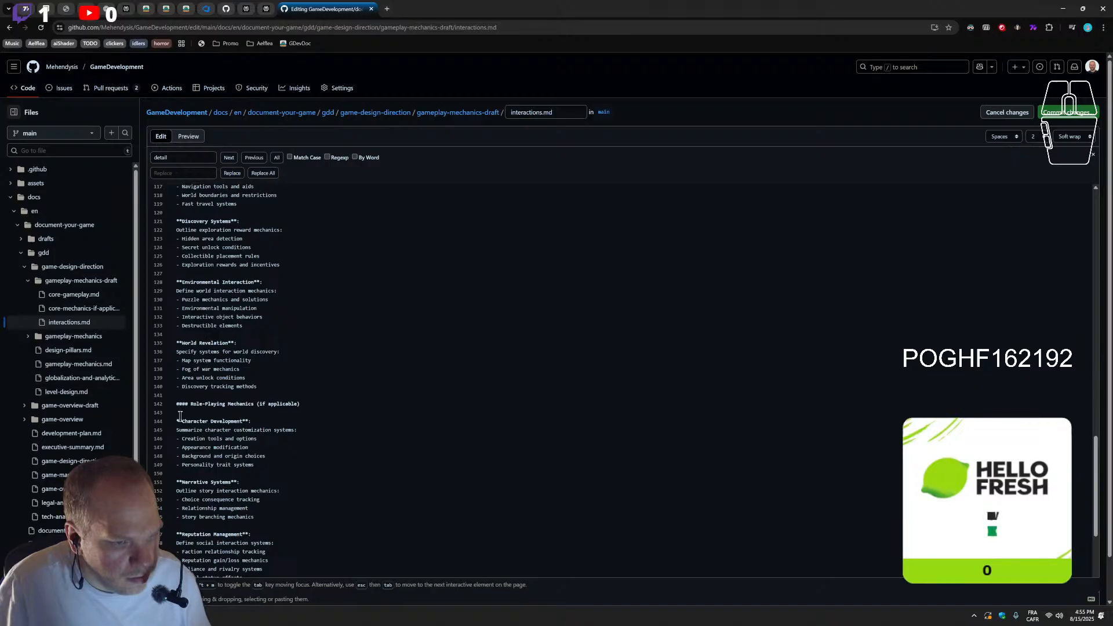
pyautogui.moveTo(300, 404); pyautogui.dragTo(254, 404)
pyautogui.press('BackSpace')
# Insert a level-four Simulation Mechanics section after Skill-Based Growth with Economic Systems, Life Simulation and an Equipment Operation label, without "(if applicable)" in its heading
pyautogui.scroll(3, 336, 444)
pyautogui.scroll(4, 336, 444)
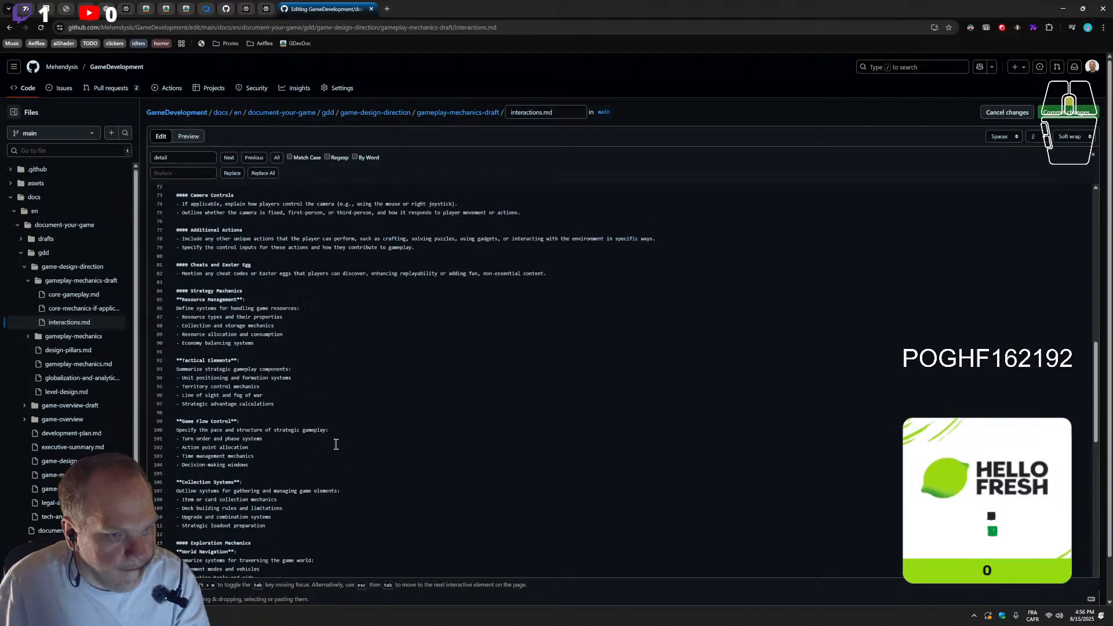
pyautogui.scroll(-10, 335, 444)
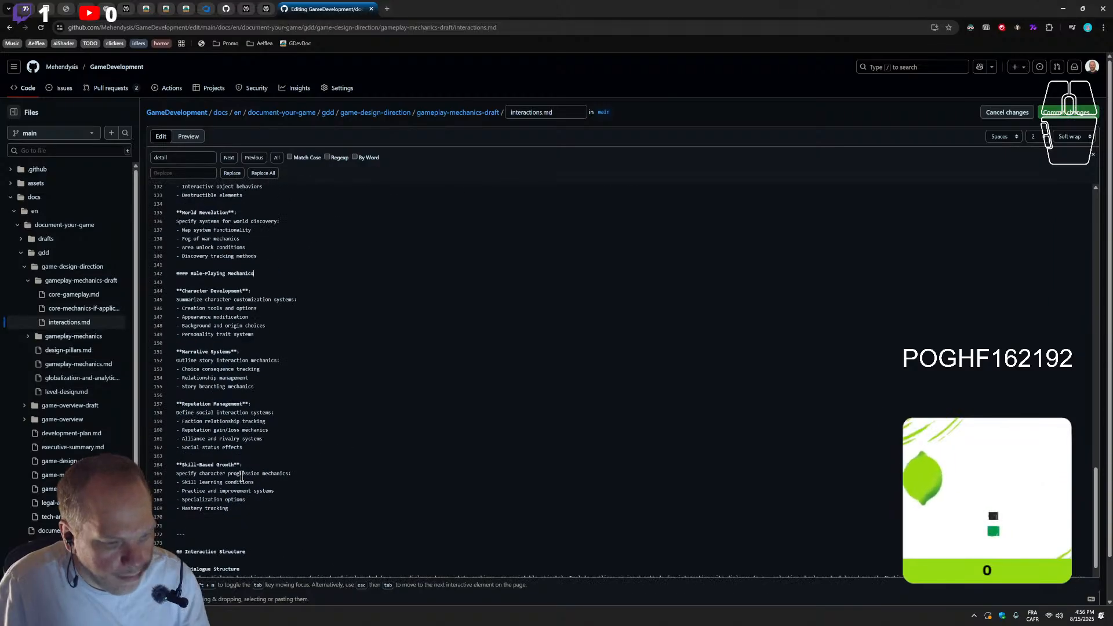
pyautogui.scroll(5, 202, 494)
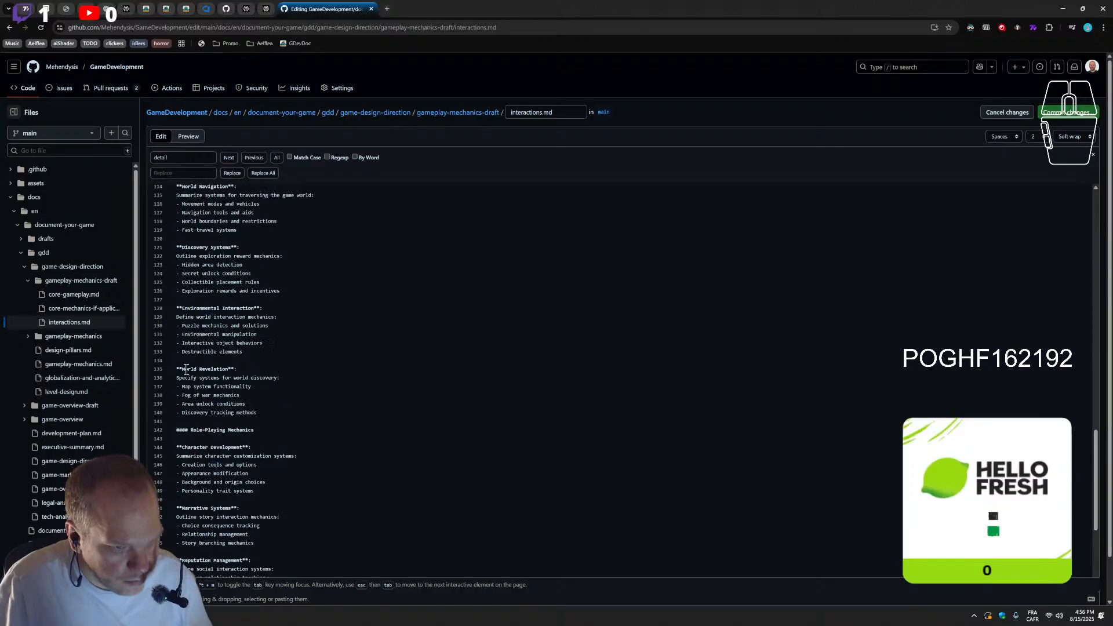
pyautogui.scroll(-5, 185, 432)
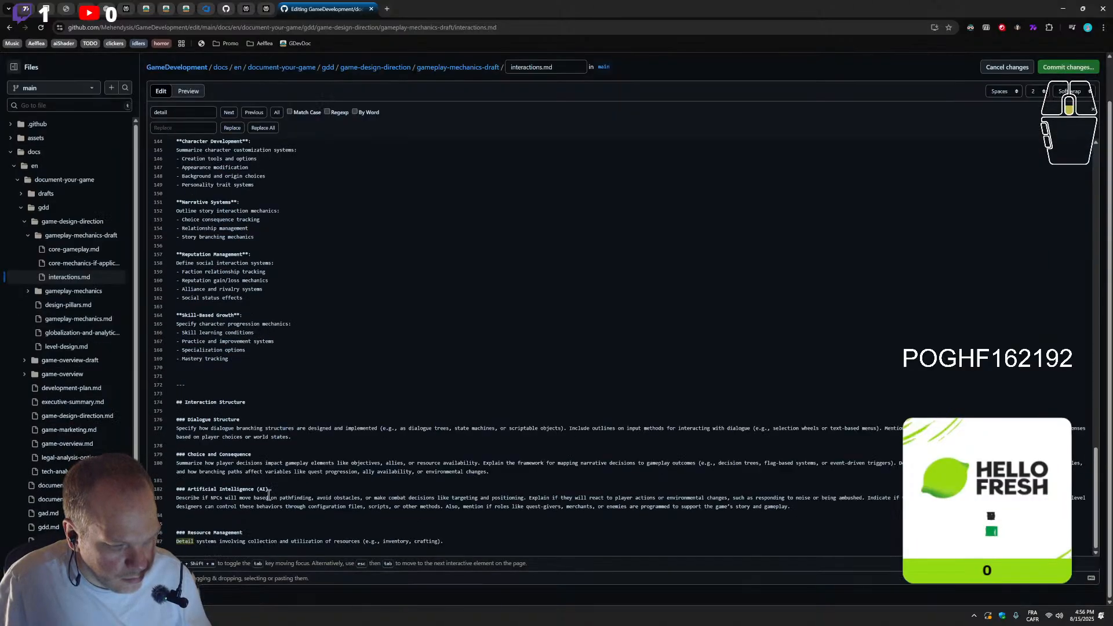
pyautogui.click(186, 416)
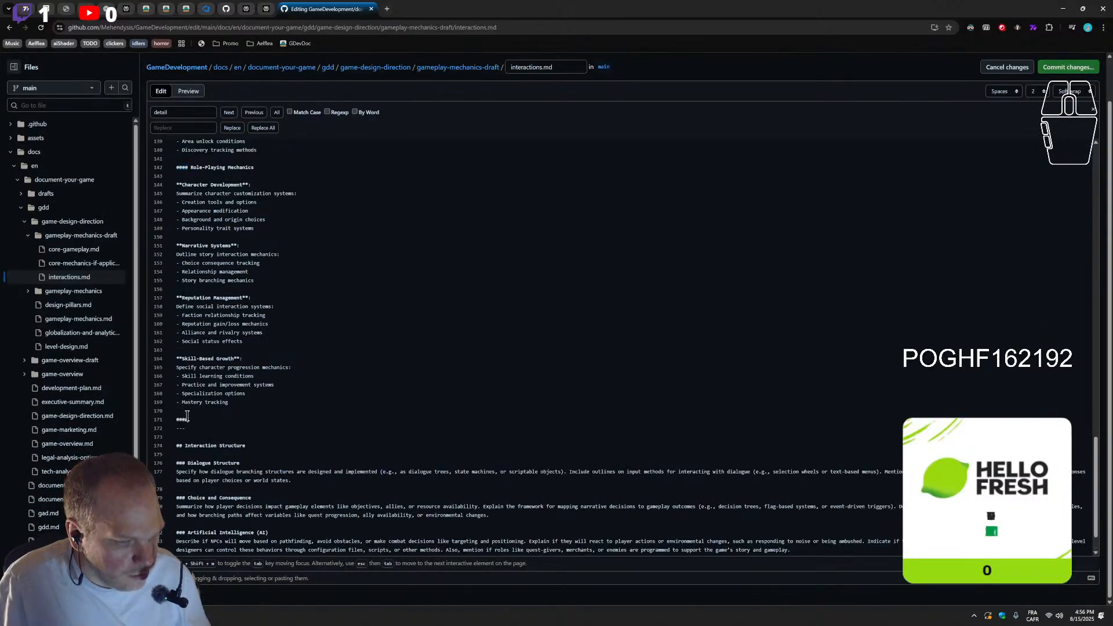
pyautogui.write('####')
pyautogui.press('Return')
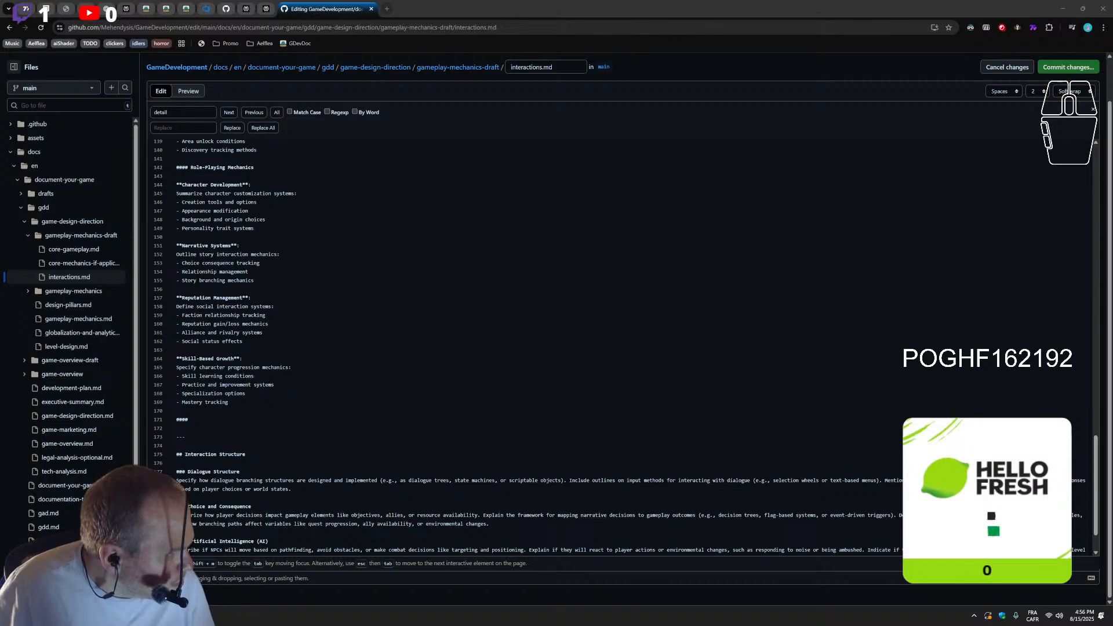
pyautogui.click(234, 419)
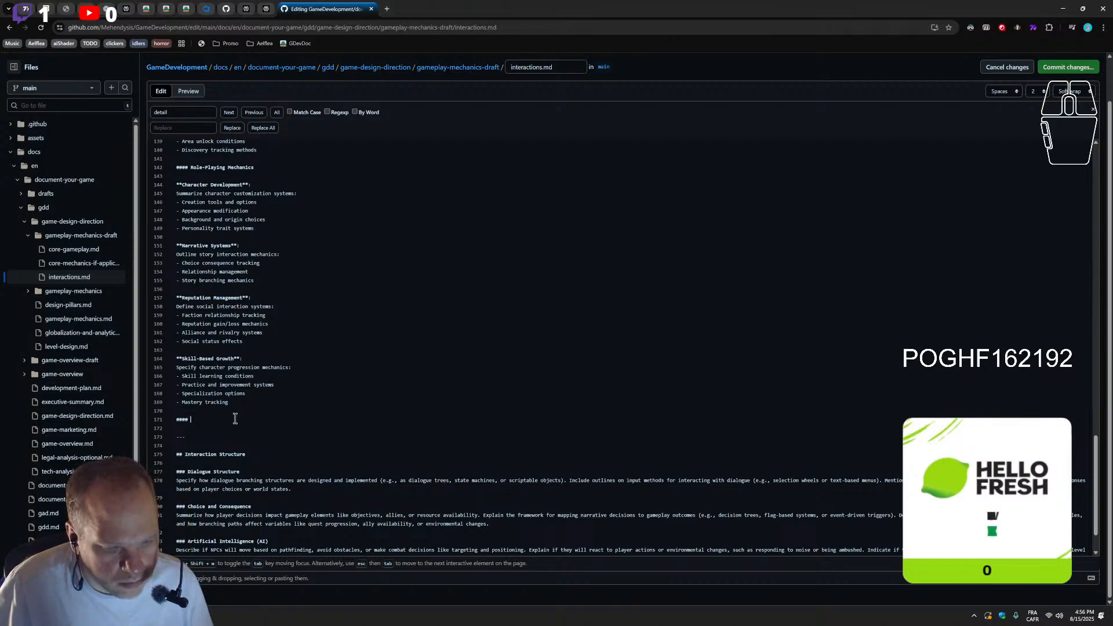
pyautogui.write('Simulation Mechanics (if applicable)  **Economic Systems**: Outline resource management mechanics: - Market dynamics - Trade mechanics - Price fluctuation systems - Economic balance rules  **Life Simulation**: Define daily life mechanics: - Time management systems - Need satisfaction mechanics - Relationship development - Career progression paths  **Equipment Operation**:')
pyautogui.moveTo(296, 237); pyautogui.dragTo(251, 237)
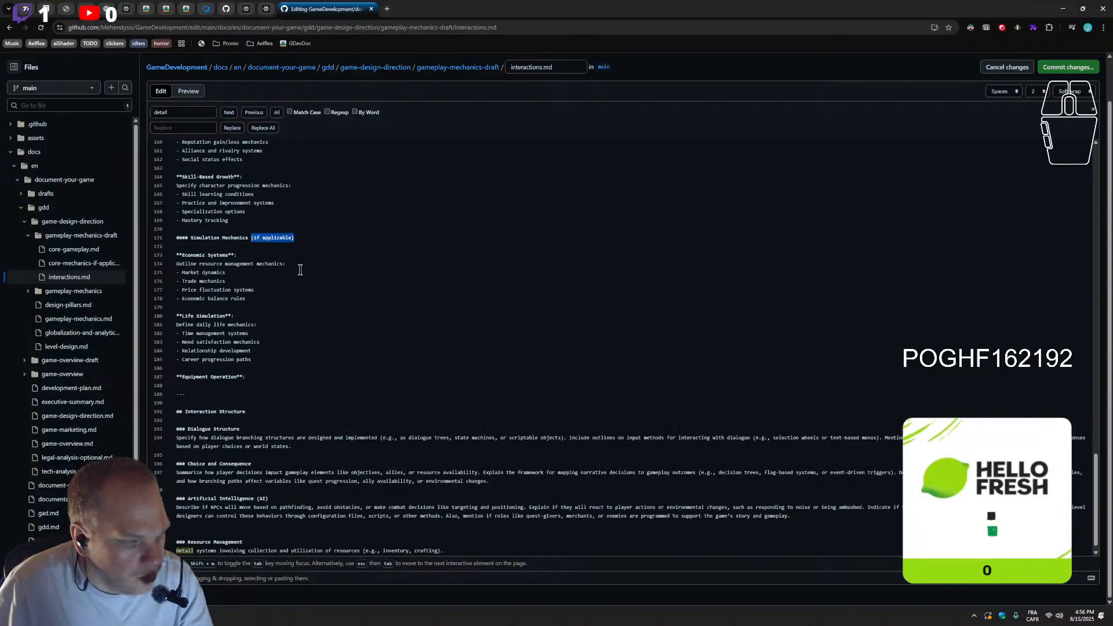
pyautogui.press('BackSpace')
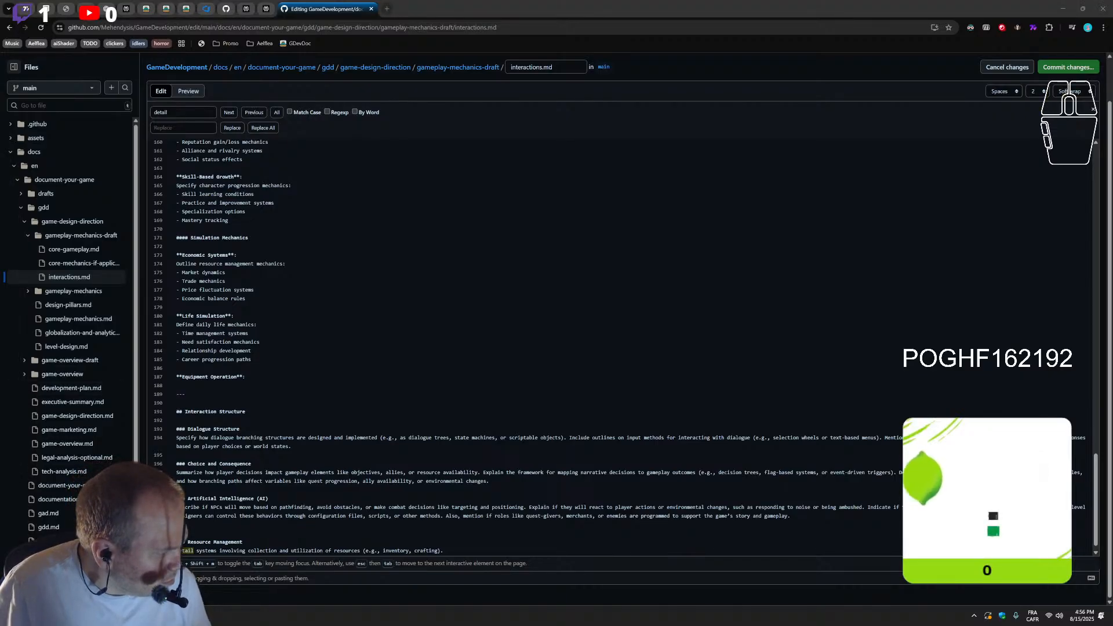
# Fill in Equipment Operation with the vehicle/tool control systems line and bullets for control schemes, operation requirements, maintenance mechanics and performance variables
pyautogui.click(196, 387)
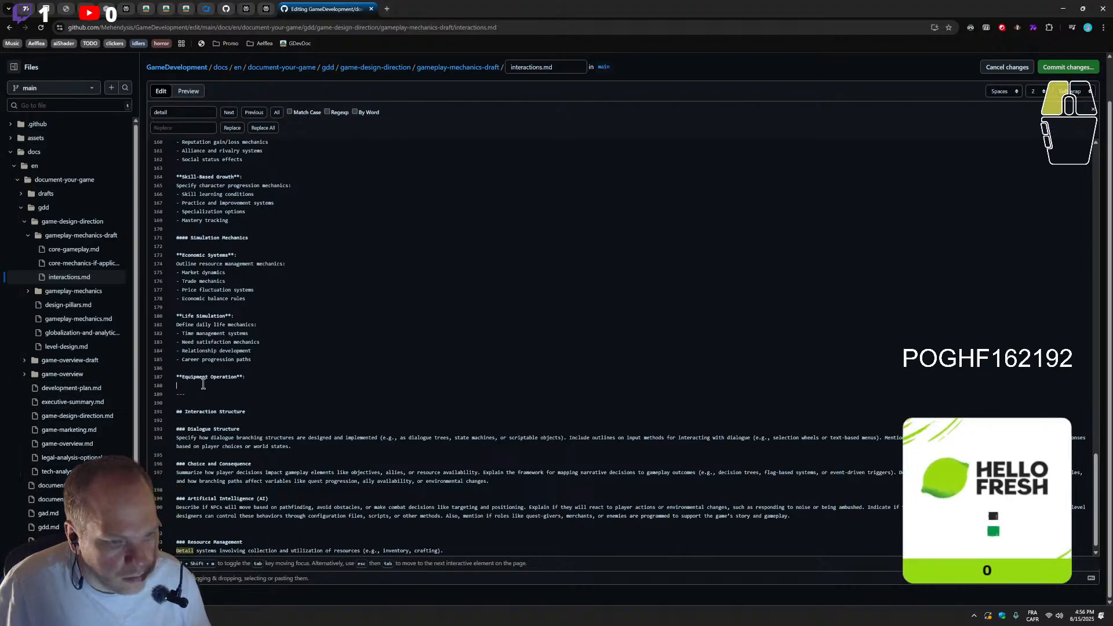
pyautogui.write('Specify vehicle/tool control systems: - Control schemes - Operation requirements - Maintenance mechanics - Performance variables')
pyautogui.press('Return')
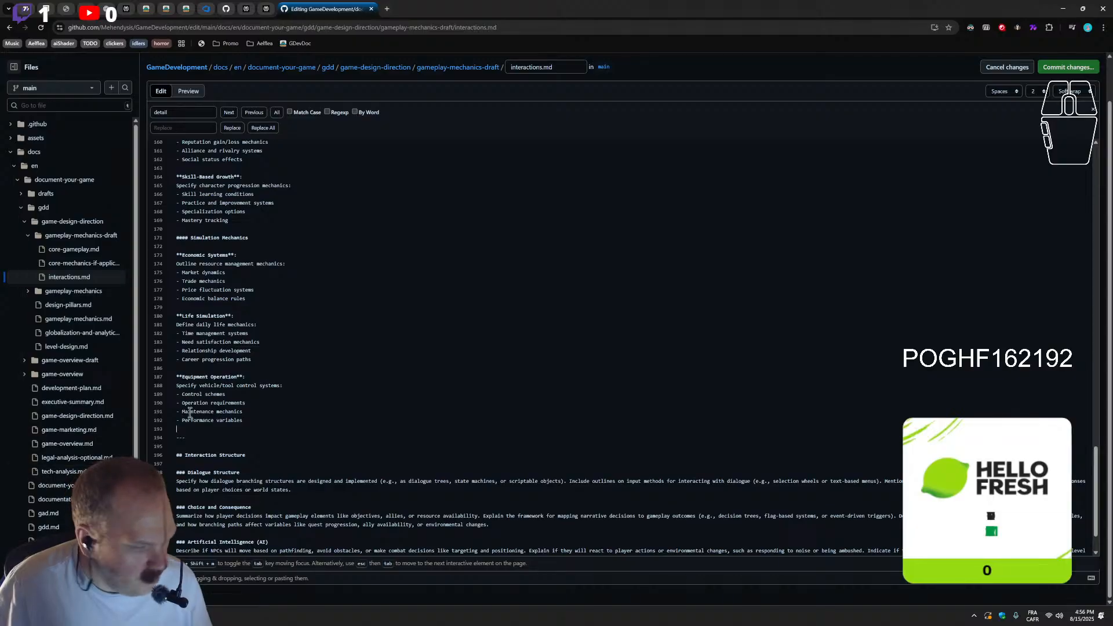
pyautogui.press('Return')
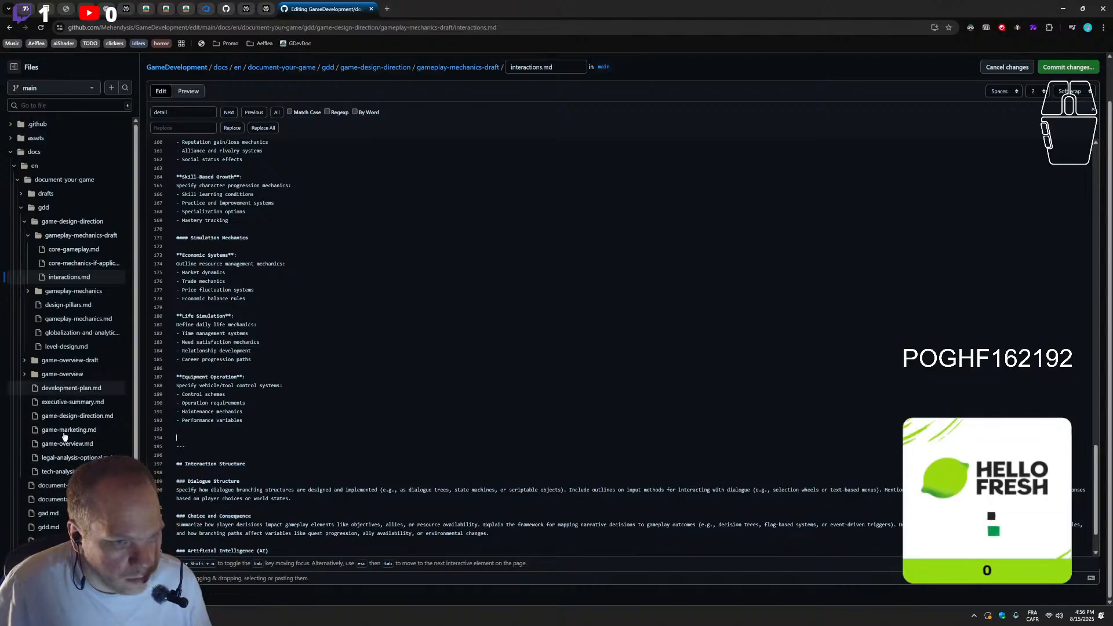
# Paste the multiplayer content under a level-four heading after Equipment Operation, ending with Differences from Solo-Play, and remove the surplus empty lines
pyautogui.doubleClick(184, 238)
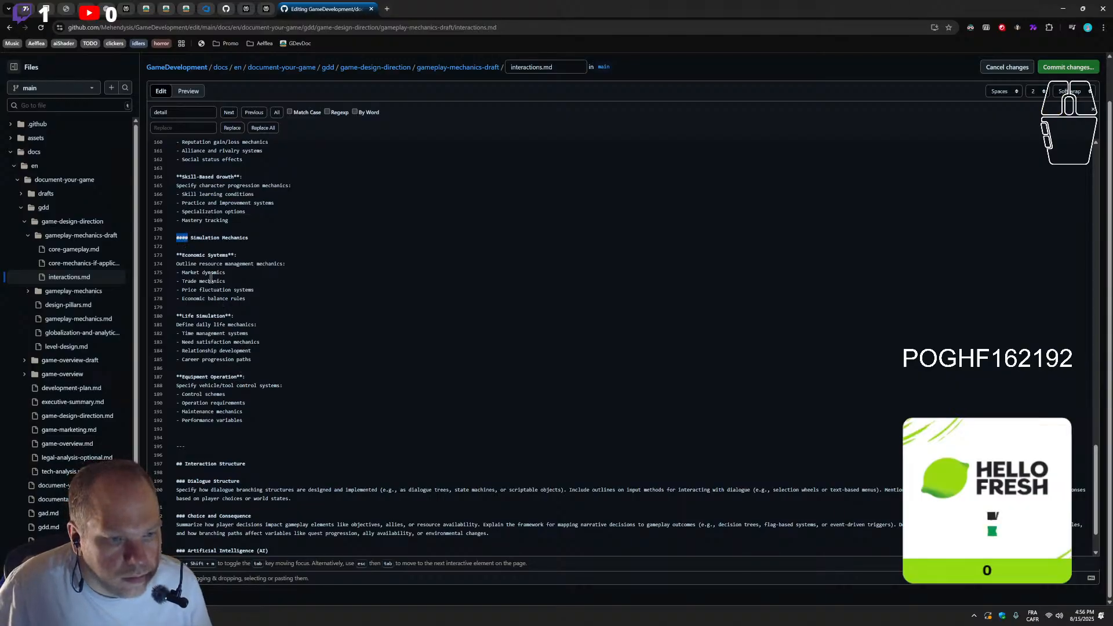
pyautogui.click(180, 438)
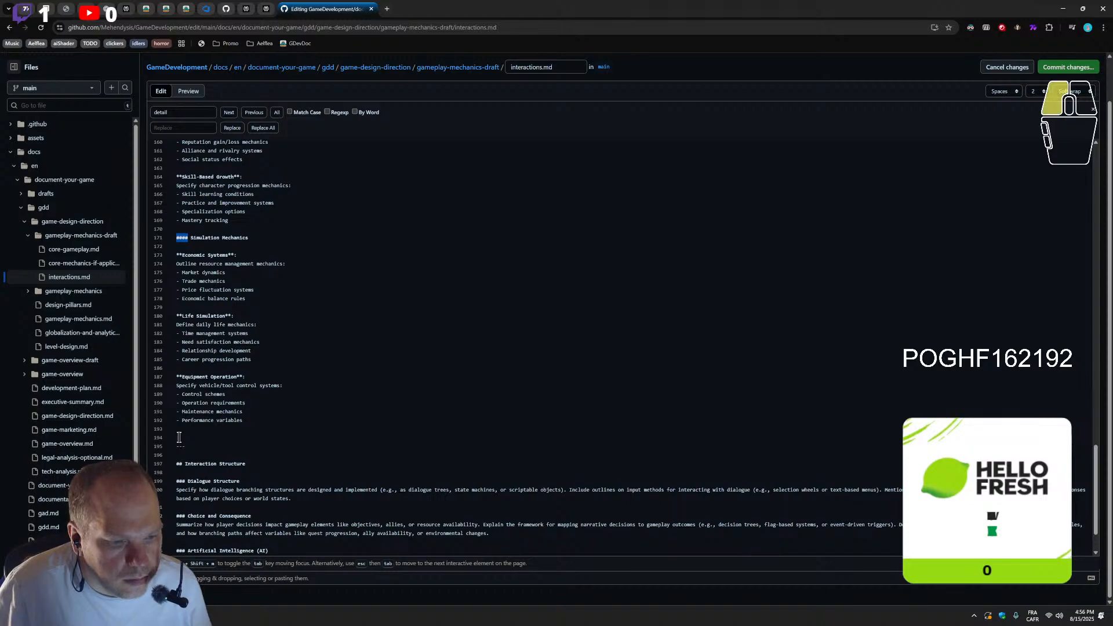
pyautogui.write('####')
pyautogui.press('Return')
pyautogui.press('Return')
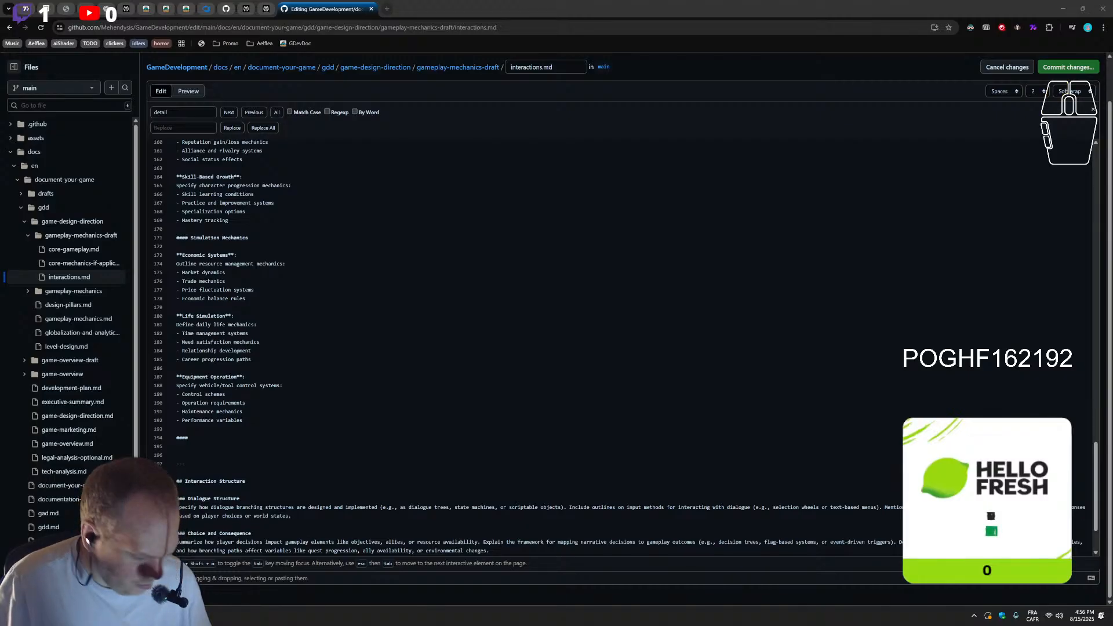
pyautogui.click(211, 439)
pyautogui.hotkey('ctrl', 'v')
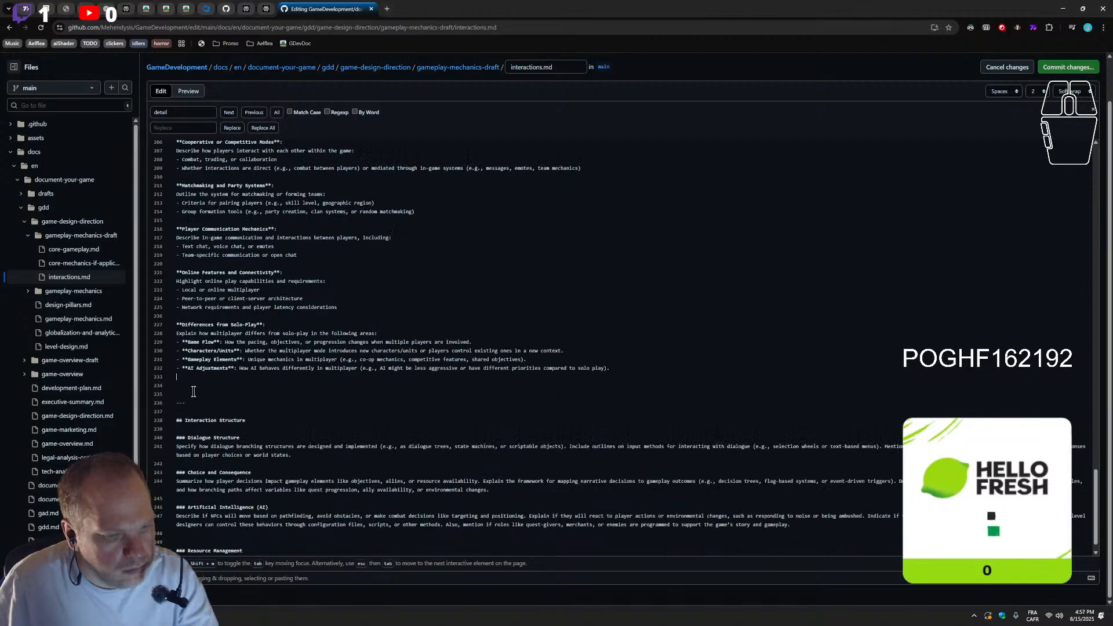
pyautogui.press('BackSpace')
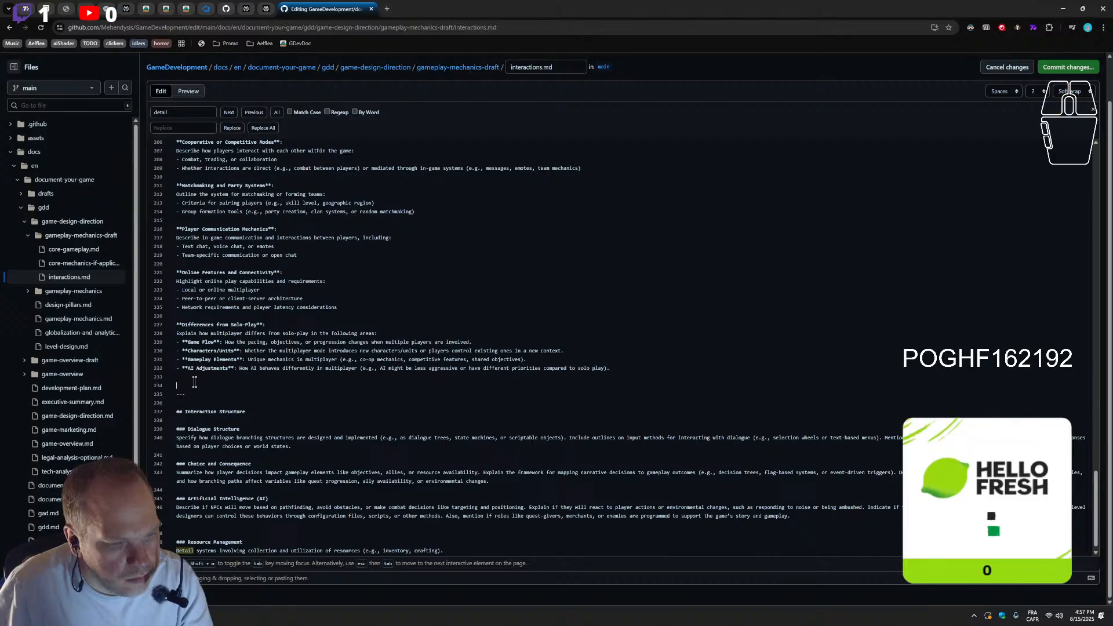
pyautogui.press('BackSpace')
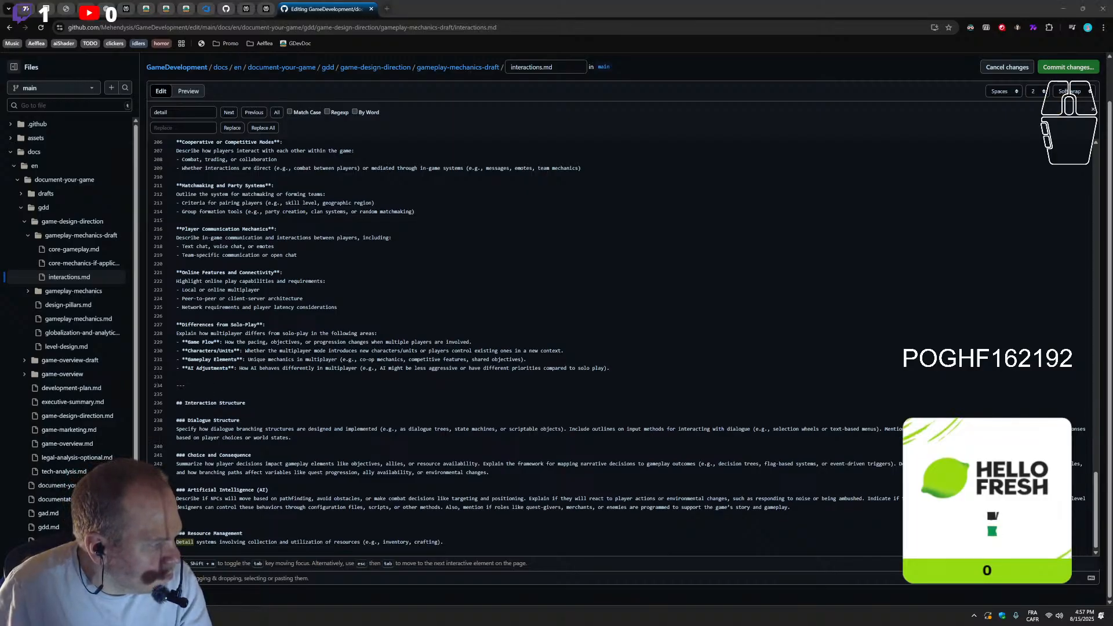
# Remove "(if applicable)" from the Multiplayer Features heading
pyautogui.scroll(4, 420, 288)
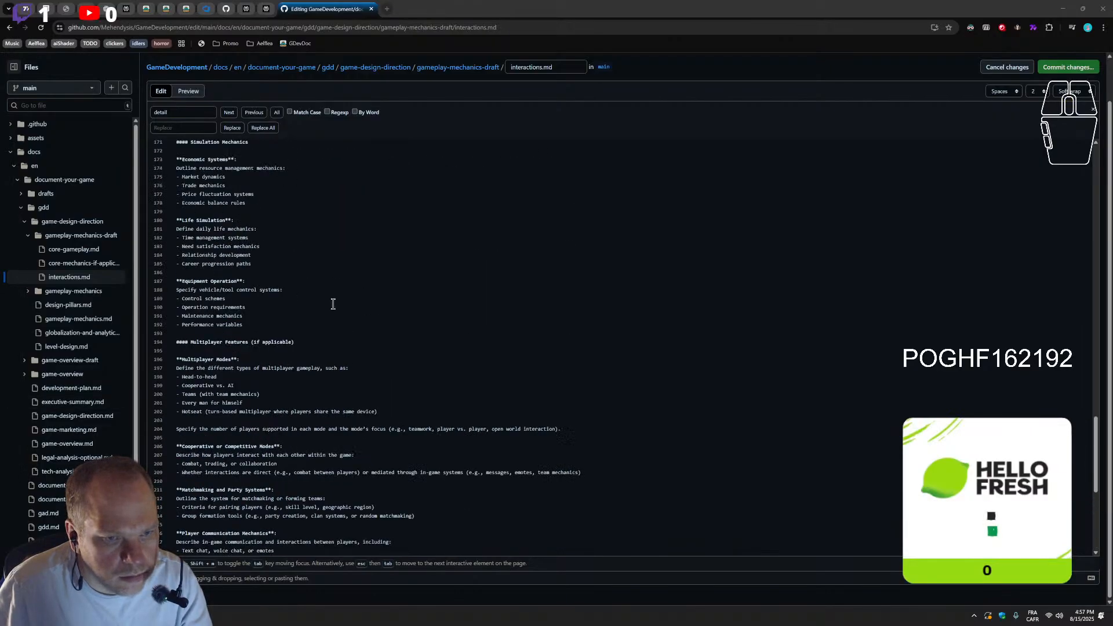
pyautogui.scroll(2, 259, 369)
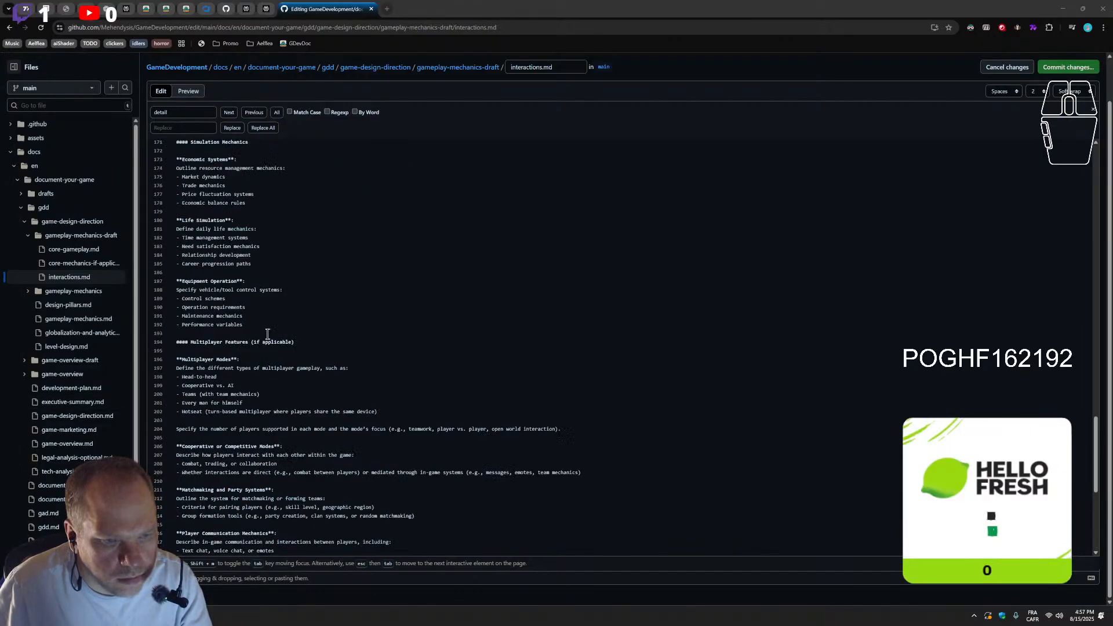
pyautogui.moveTo(303, 341); pyautogui.dragTo(252, 341)
pyautogui.press('BackSpace')
pyautogui.press('BackSpace')
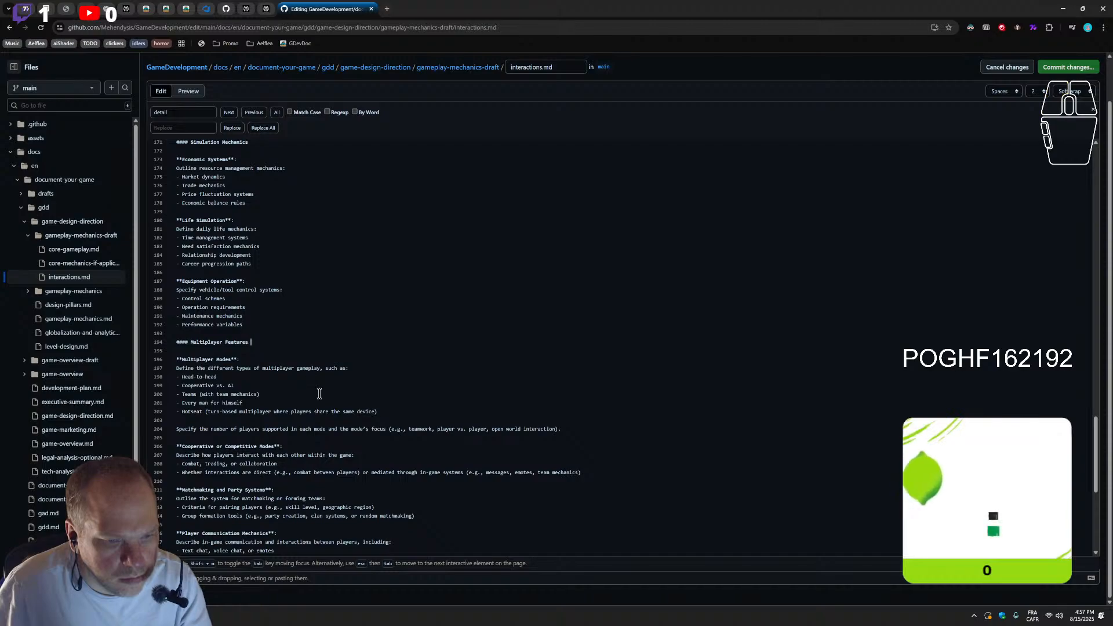
# Review the order and grouping of the mechanics sections from Multiplayer Features back up to Player Actions and Controls
pyautogui.scroll(-4, 427, 350)
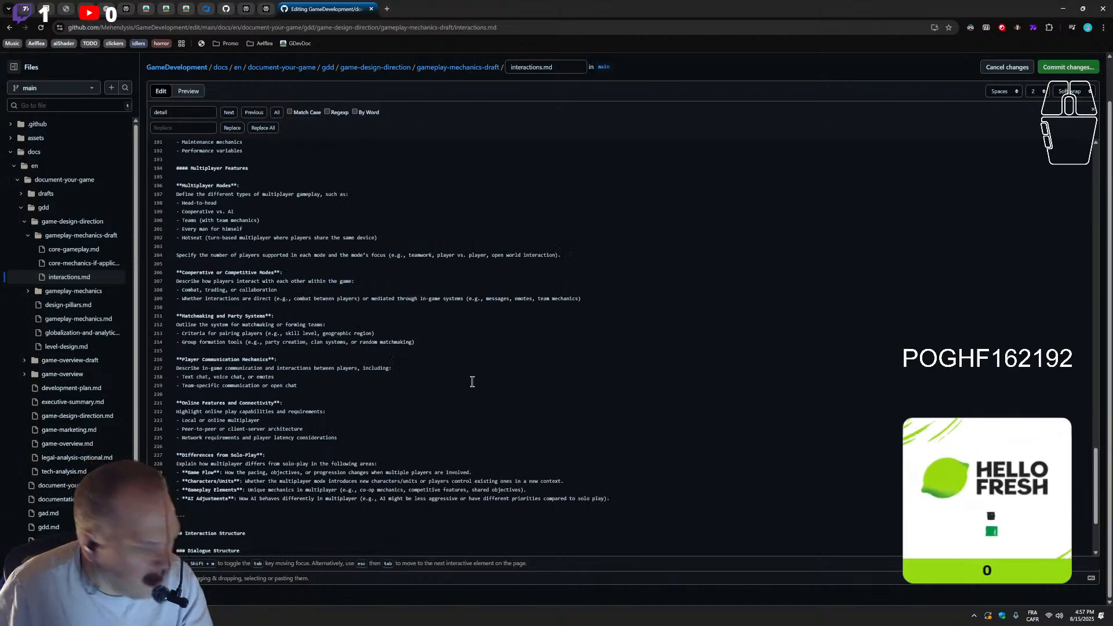
pyautogui.scroll(6, 472, 381)
pyautogui.scroll(4, 347, 441)
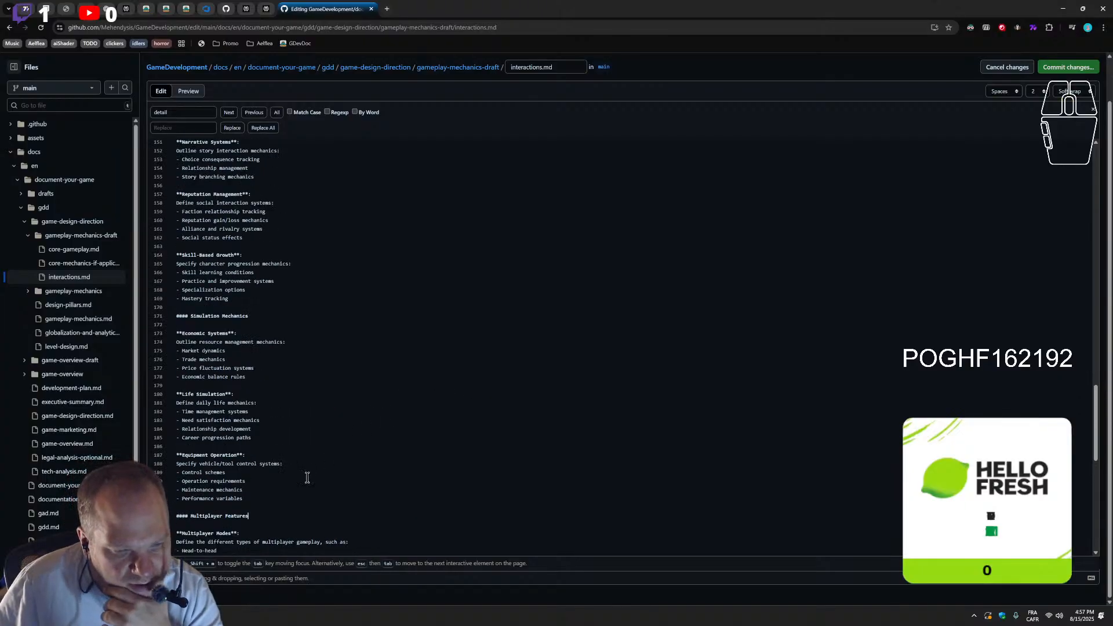
pyautogui.scroll(7, 299, 446)
pyautogui.scroll(15, 299, 445)
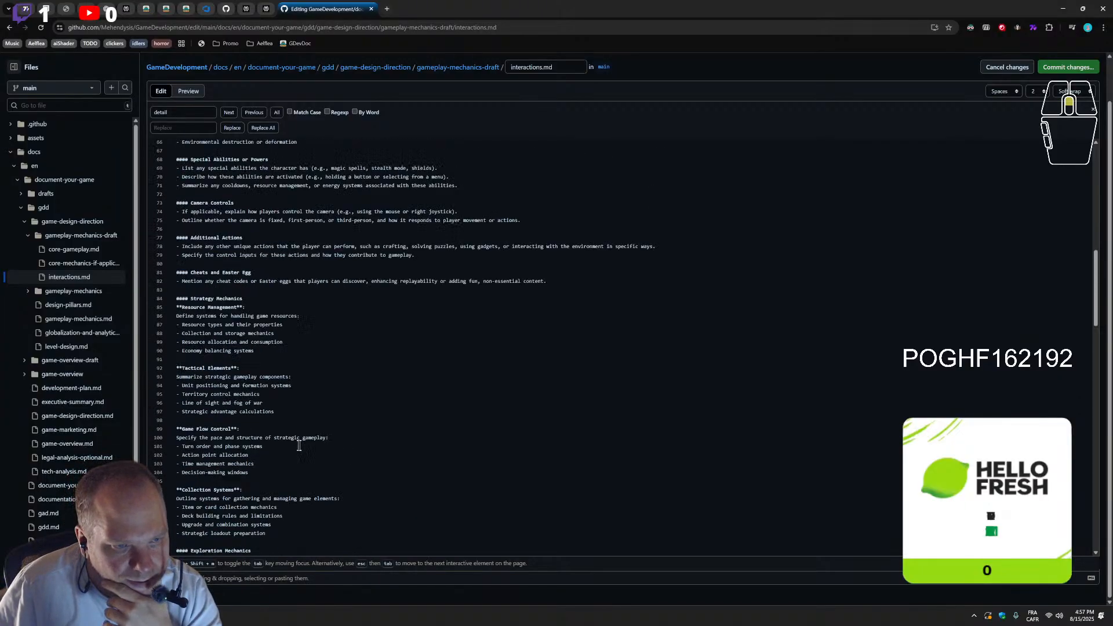
pyautogui.scroll(5, 300, 445)
pyautogui.scroll(-9, 299, 445)
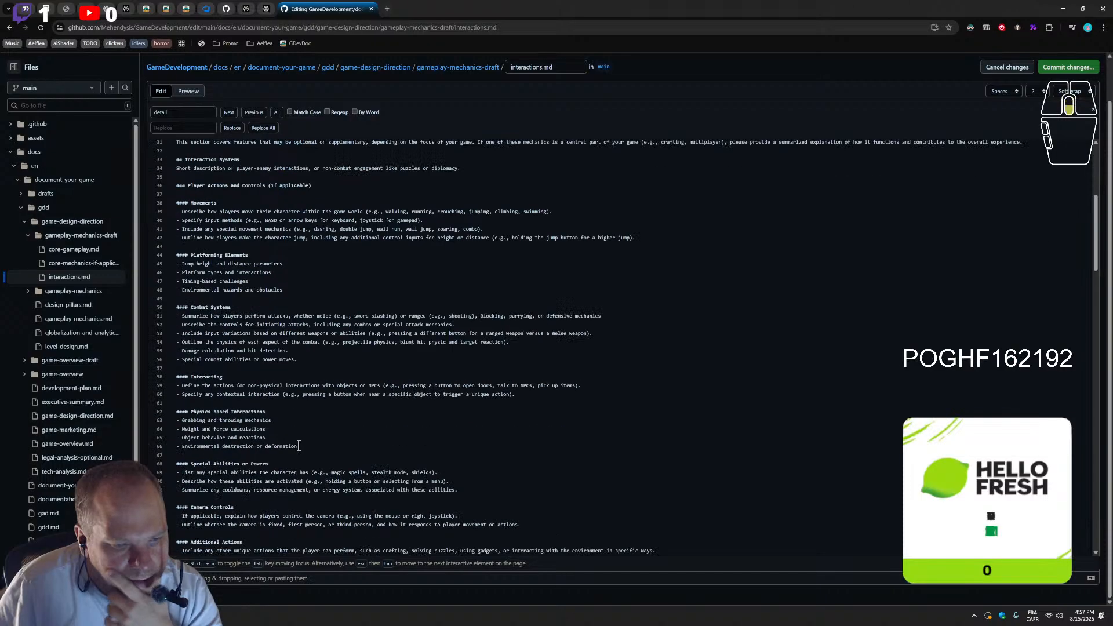
pyautogui.scroll(-1, 300, 446)
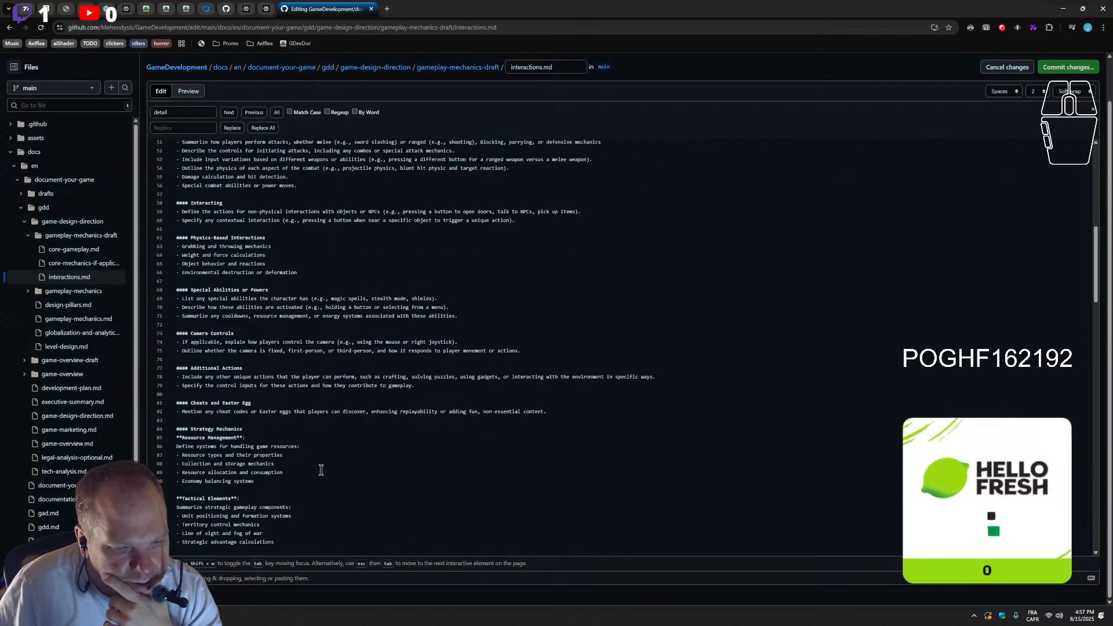
pyautogui.scroll(-2, 321, 470)
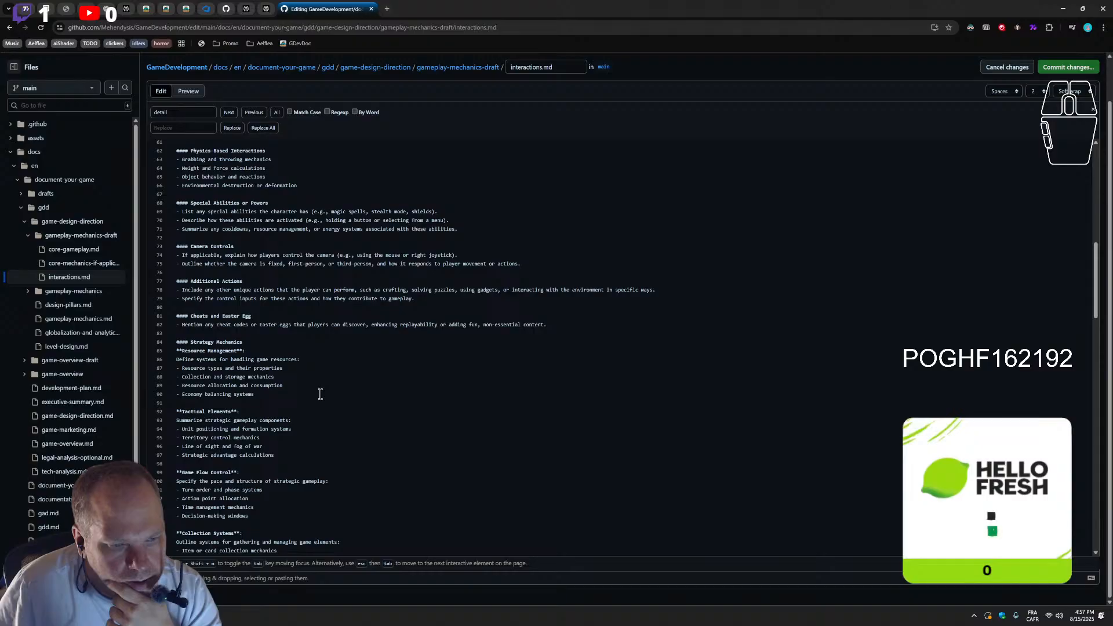
pyautogui.scroll(2, 216, 390)
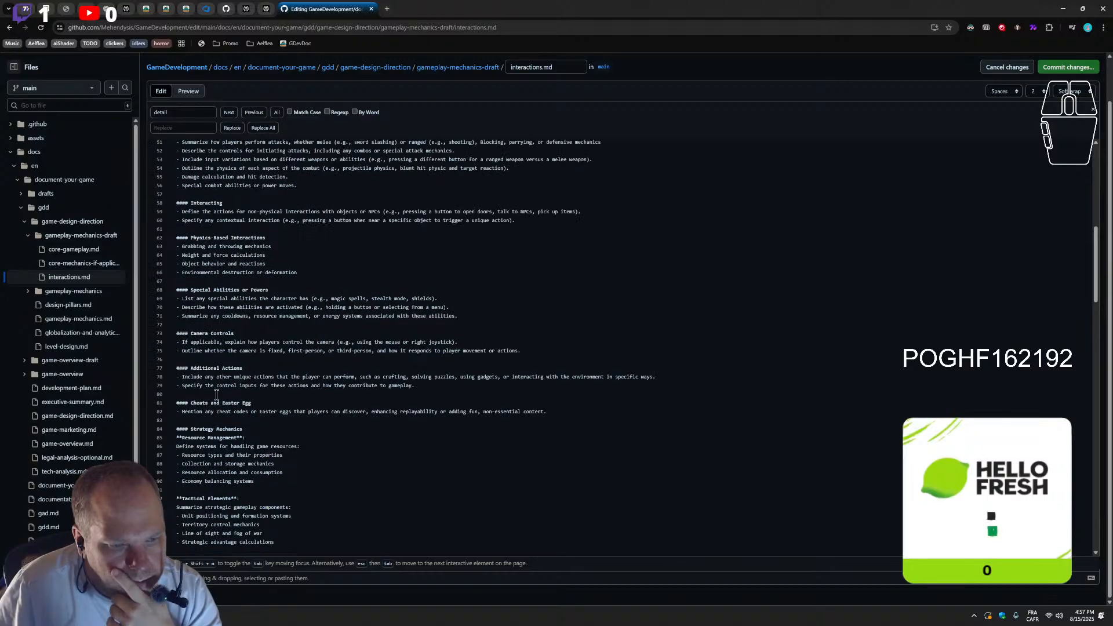
pyautogui.scroll(1, 216, 367)
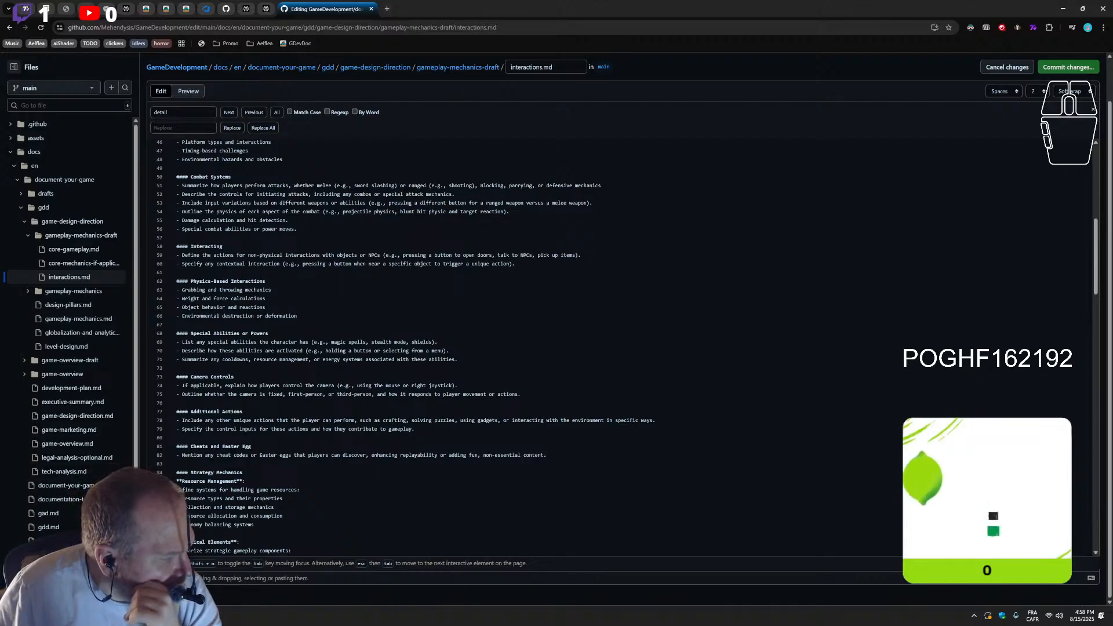
# Move the Physics-Based Interactions section below Cheats and Easter Egg and remove the empty lines left at its old place
pyautogui.click(579, 451)
pyautogui.press('Return')
pyautogui.press('Return')
pyautogui.write('-')
pyautogui.press('BackSpace')
pyautogui.press('BackSpace')
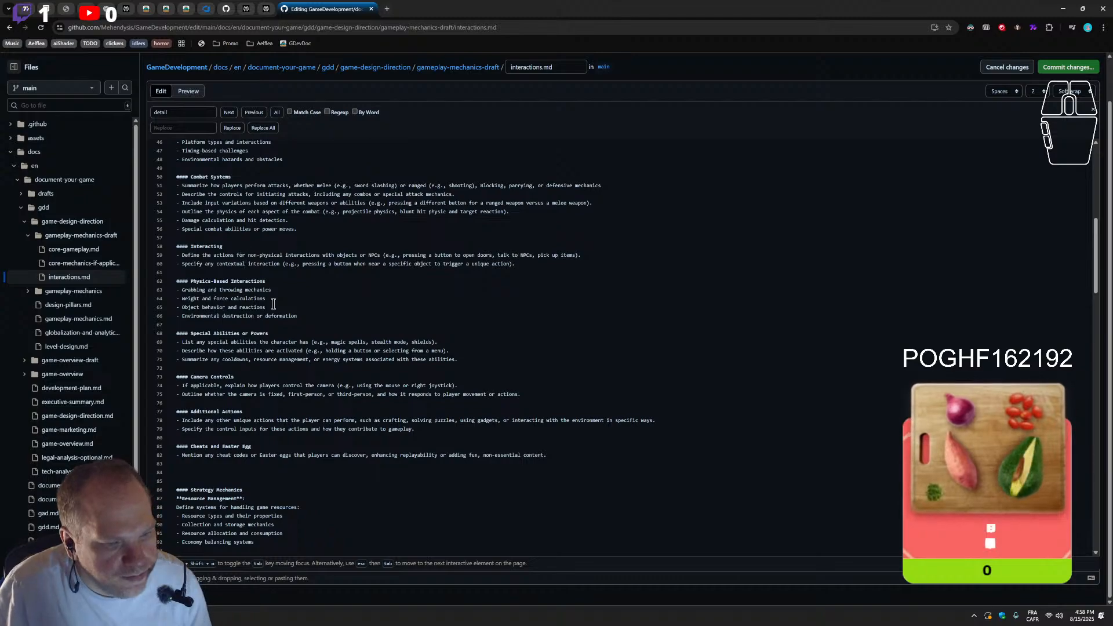
pyautogui.moveTo(297, 316); pyautogui.dragTo(176, 278)
pyautogui.hotkey('ctrl', 'c')
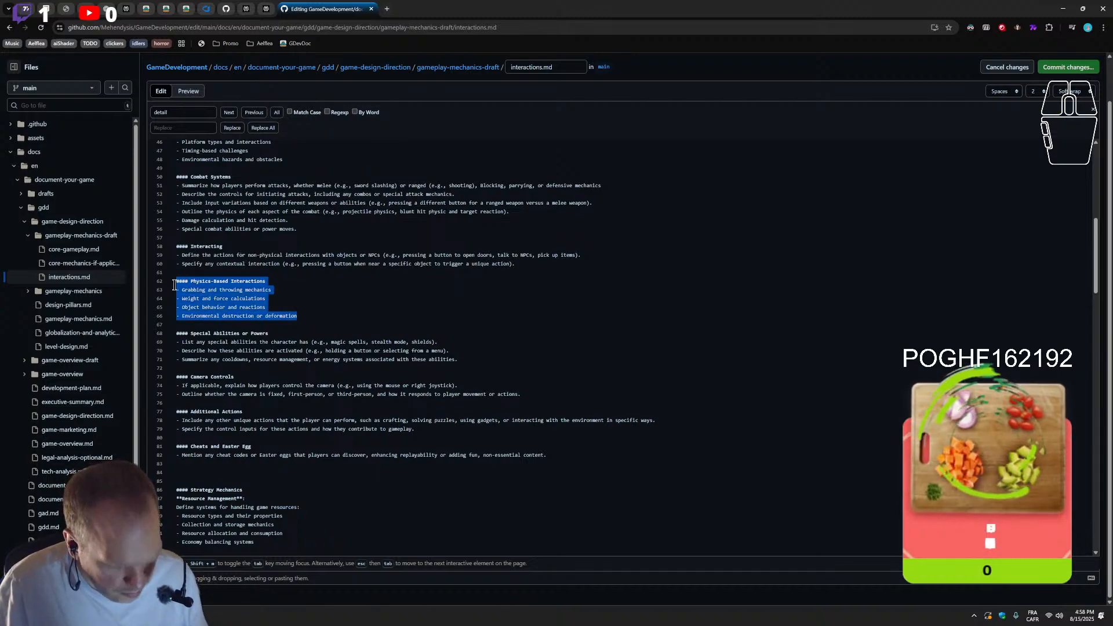
pyautogui.press('BackSpace')
pyautogui.click(198, 437)
pyautogui.hotkey('ctrl', 'v')
pyautogui.click(212, 289)
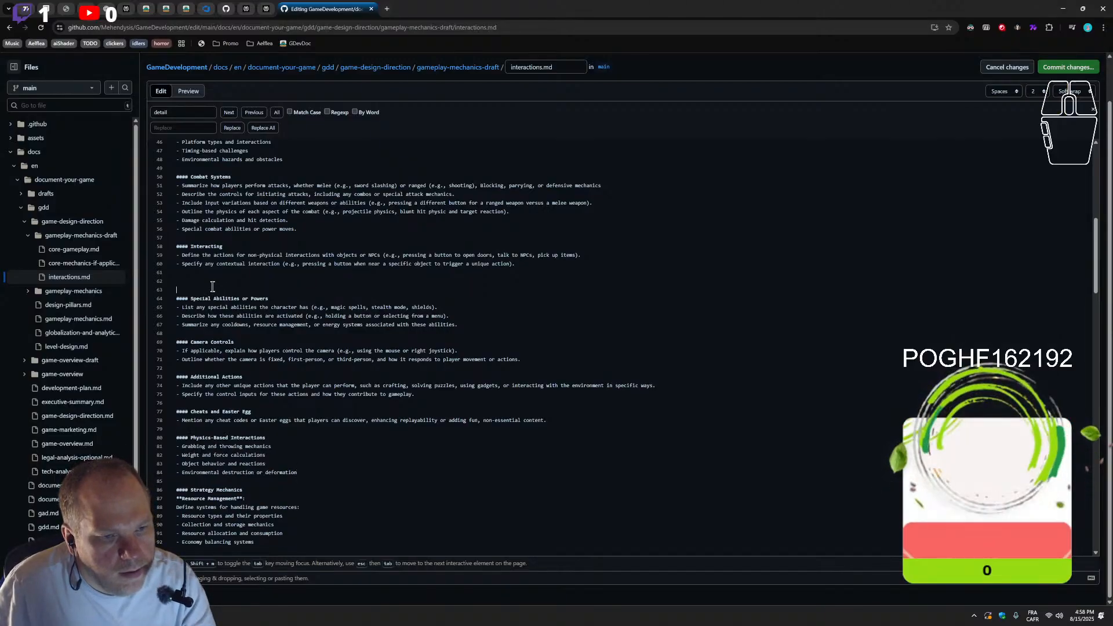
pyautogui.press('BackSpace')
pyautogui.press('BackSpace')
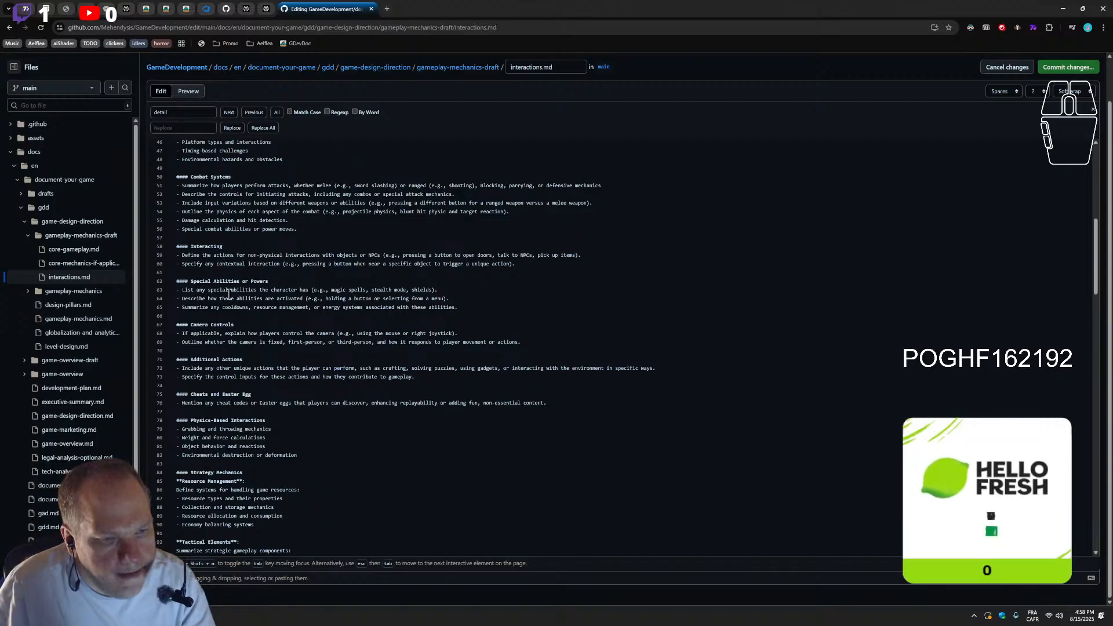
# Move the Interacting section between Cheats and Easter Egg and Physics-Based Interactions, removing the surplus empty lines
pyautogui.moveTo(520, 266); pyautogui.dragTo(166, 242)
pyautogui.hotkey('ctrl', 'c')
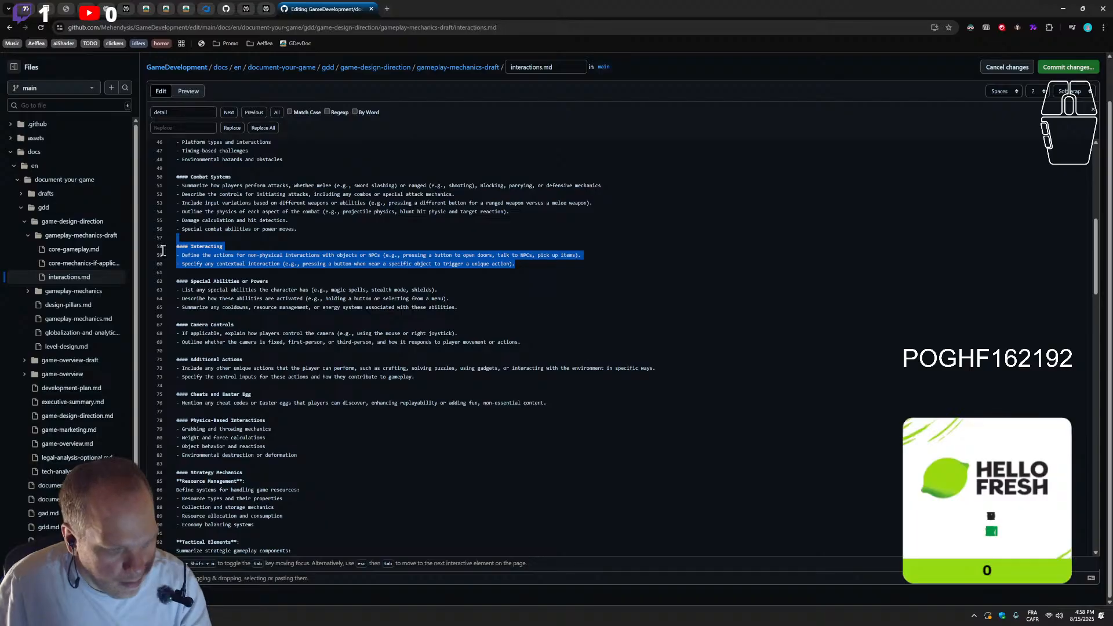
pyautogui.press('Delete')
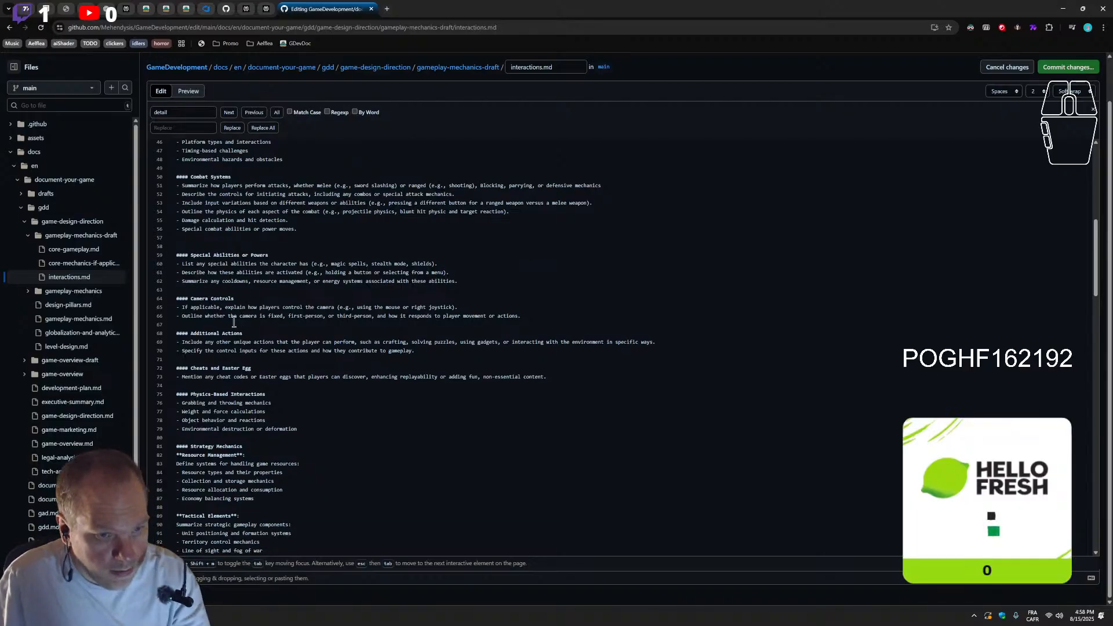
pyautogui.press('BackSpace')
pyautogui.click(182, 380)
pyautogui.press('Return')
pyautogui.click(192, 378)
pyautogui.press('Return')
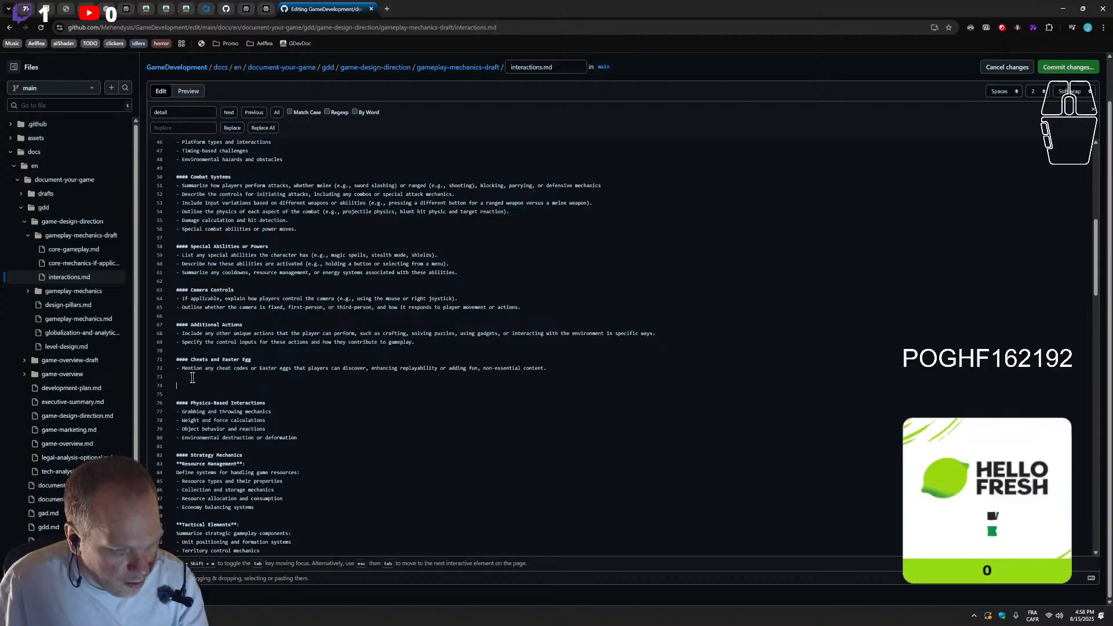
pyautogui.hotkey('ctrl', 'v')
pyautogui.click(197, 387)
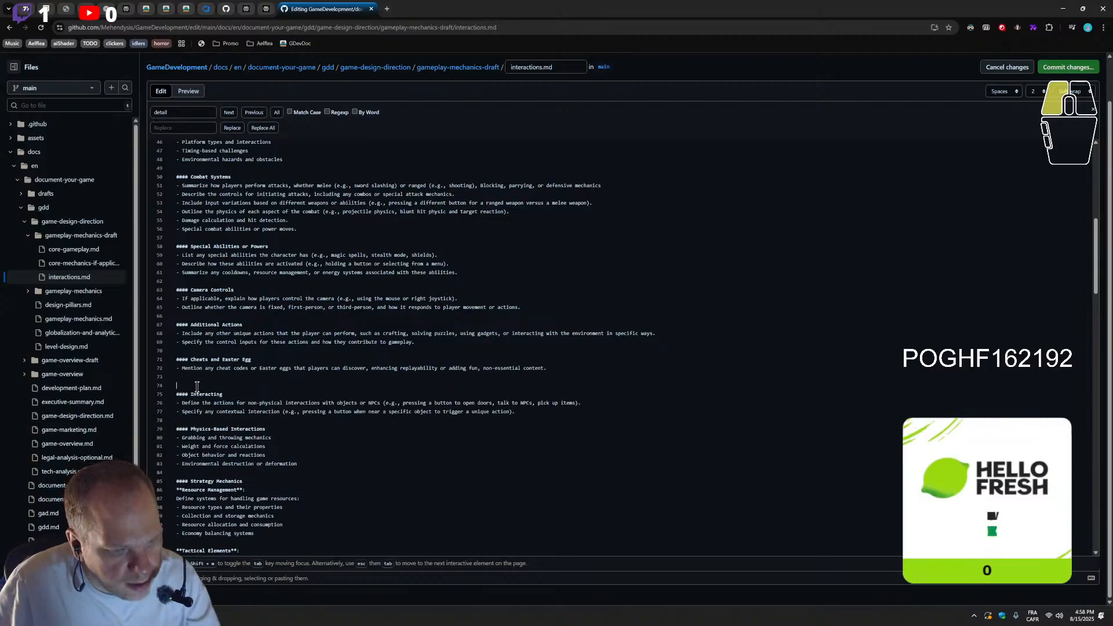
pyautogui.press('BackSpace')
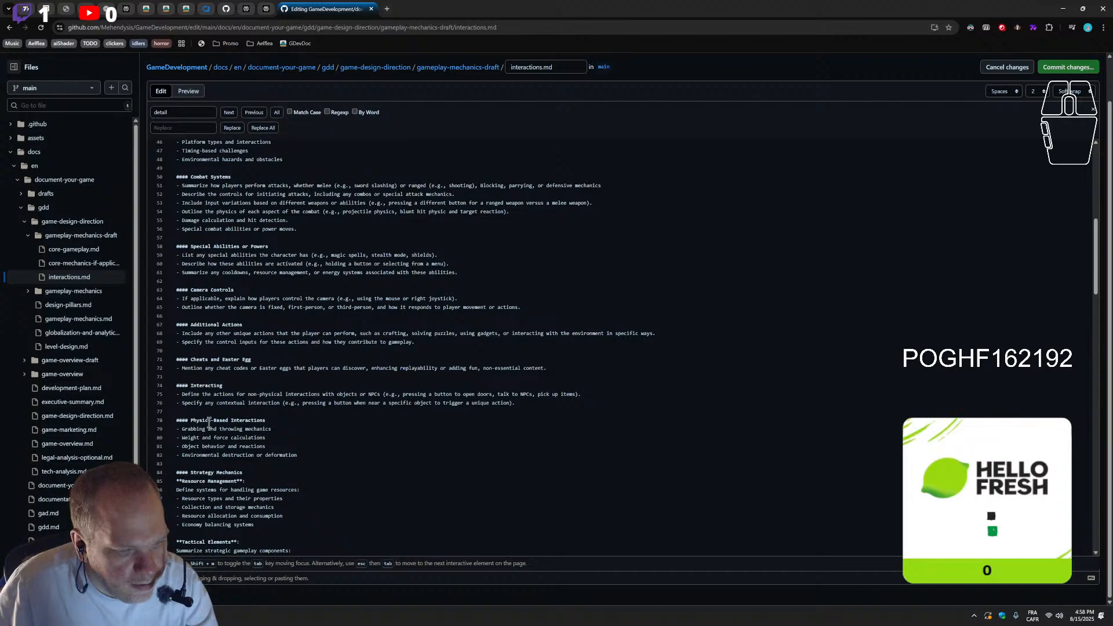
# Rename the Interacting heading as "Non-physical interactions"
pyautogui.moveTo(228, 386); pyautogui.dragTo(194, 386)
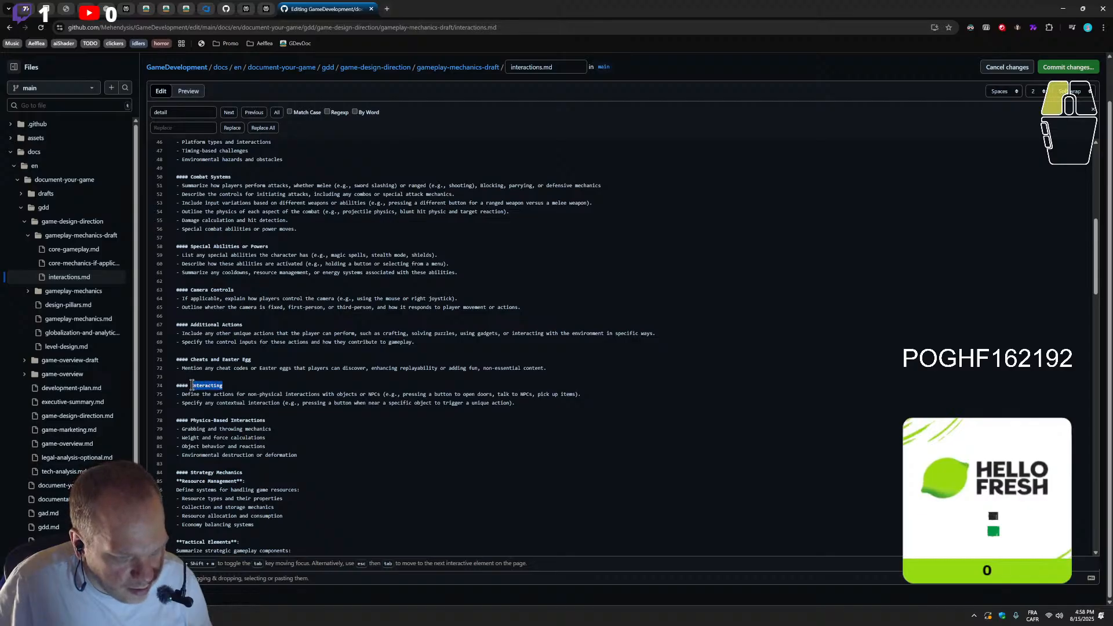
pyautogui.write('Non physical')
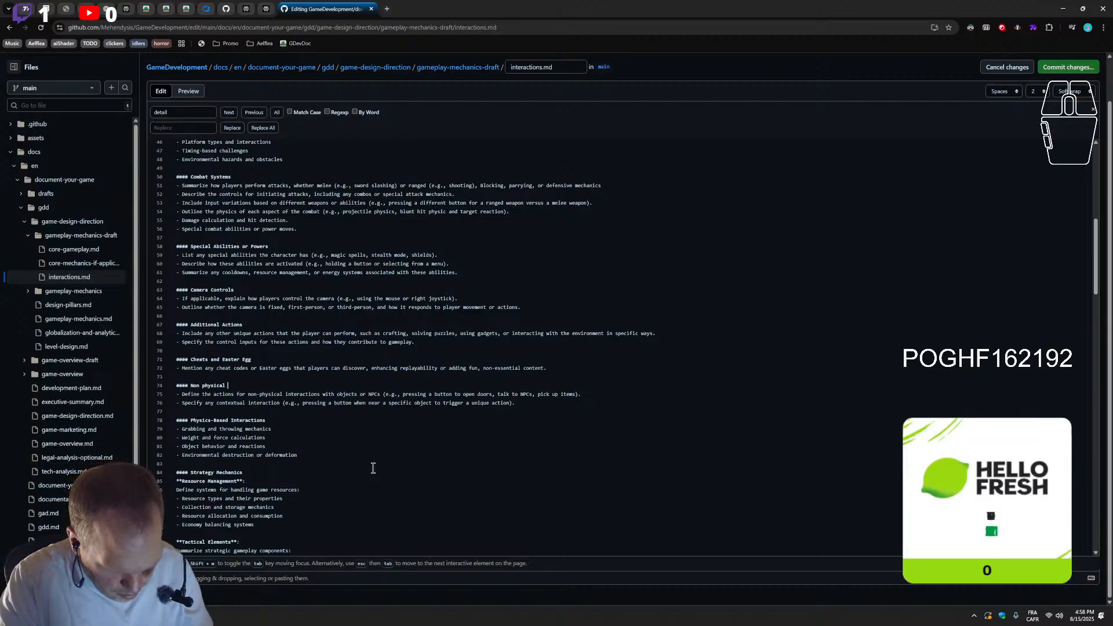
pyautogui.write('interactions')
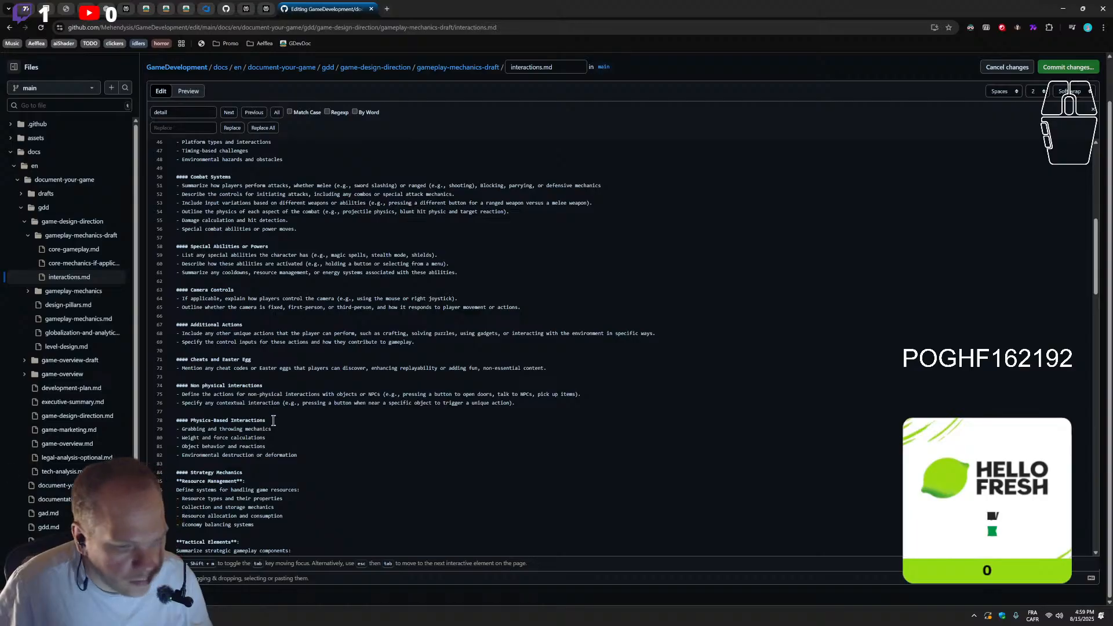
pyautogui.moveTo(224, 387); pyautogui.dragTo(192, 386)
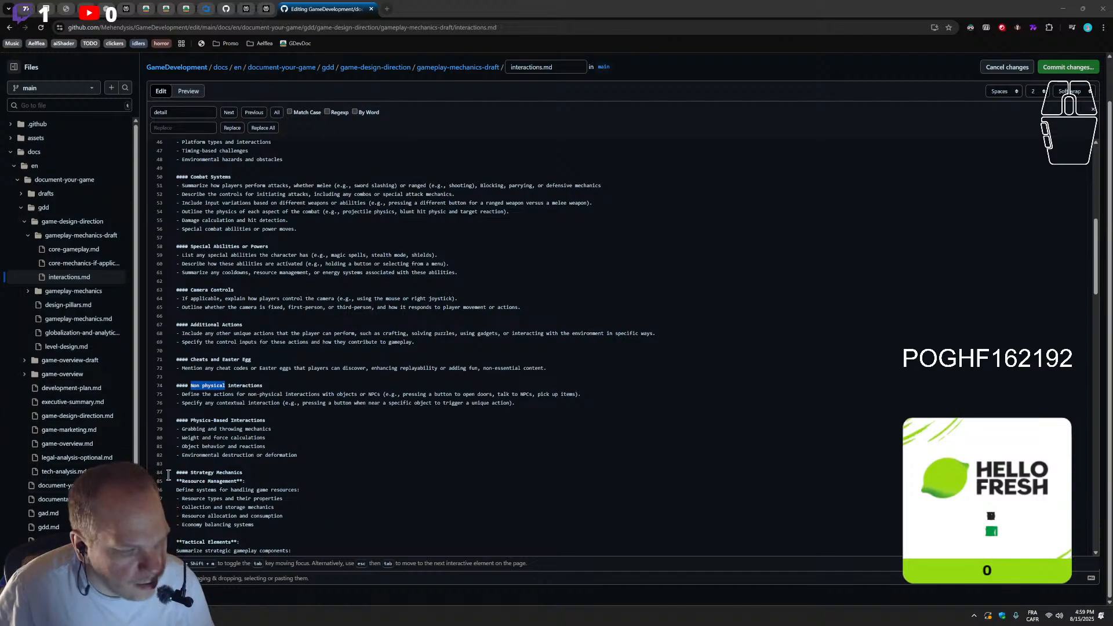
pyautogui.click(194, 386)
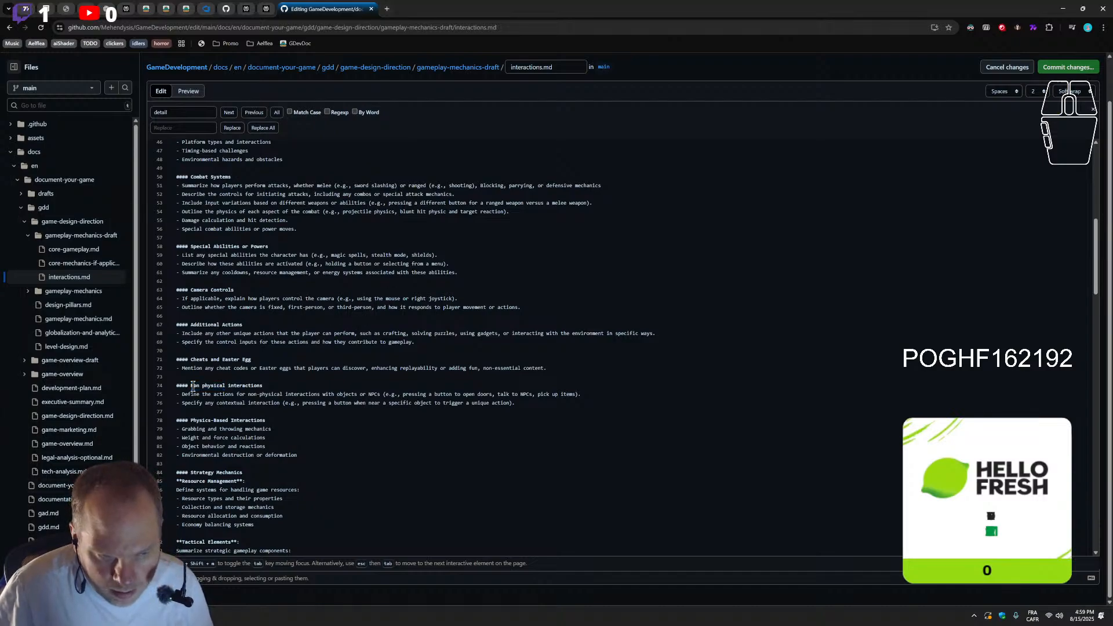
pyautogui.press('BackSpace')
pyautogui.write('-')
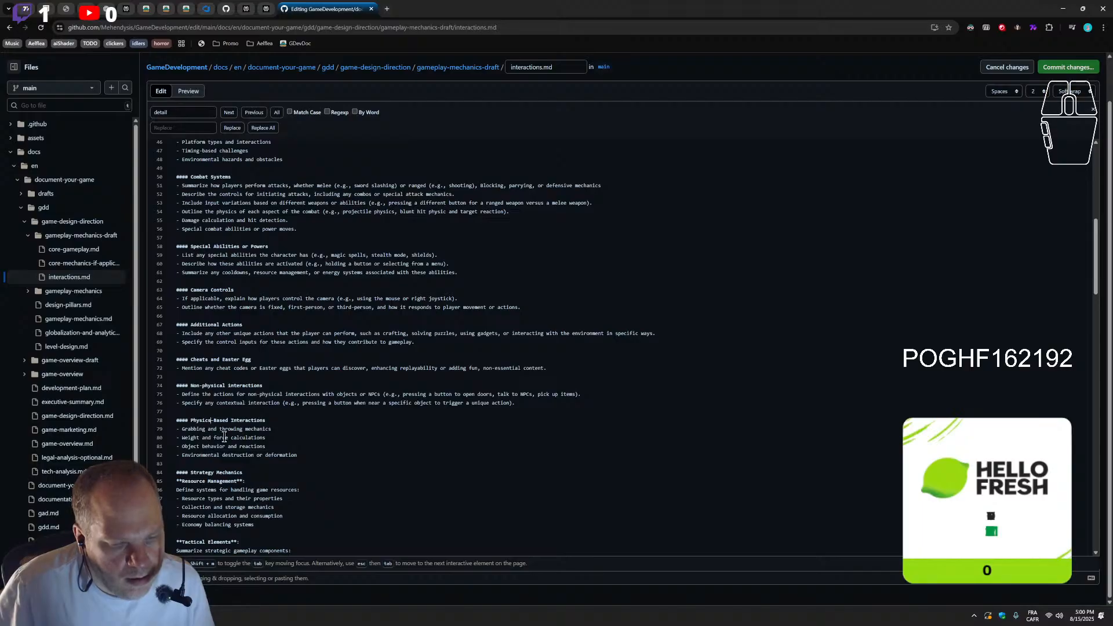
pyautogui.moveTo(261, 422); pyautogui.dragTo(189, 421)
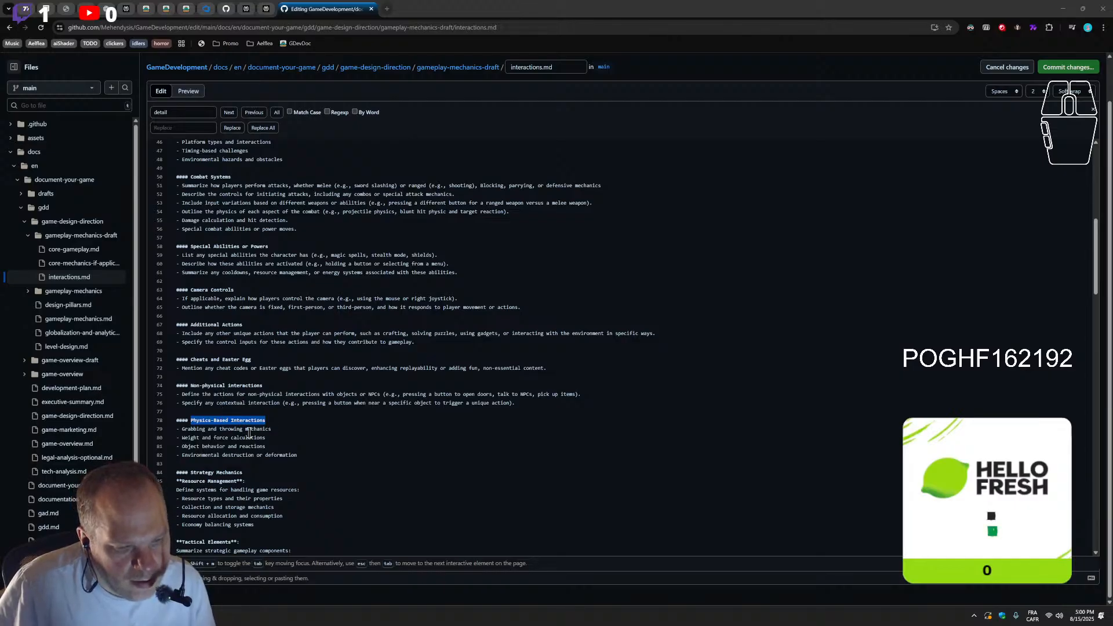
pyautogui.scroll(-1, 284, 467)
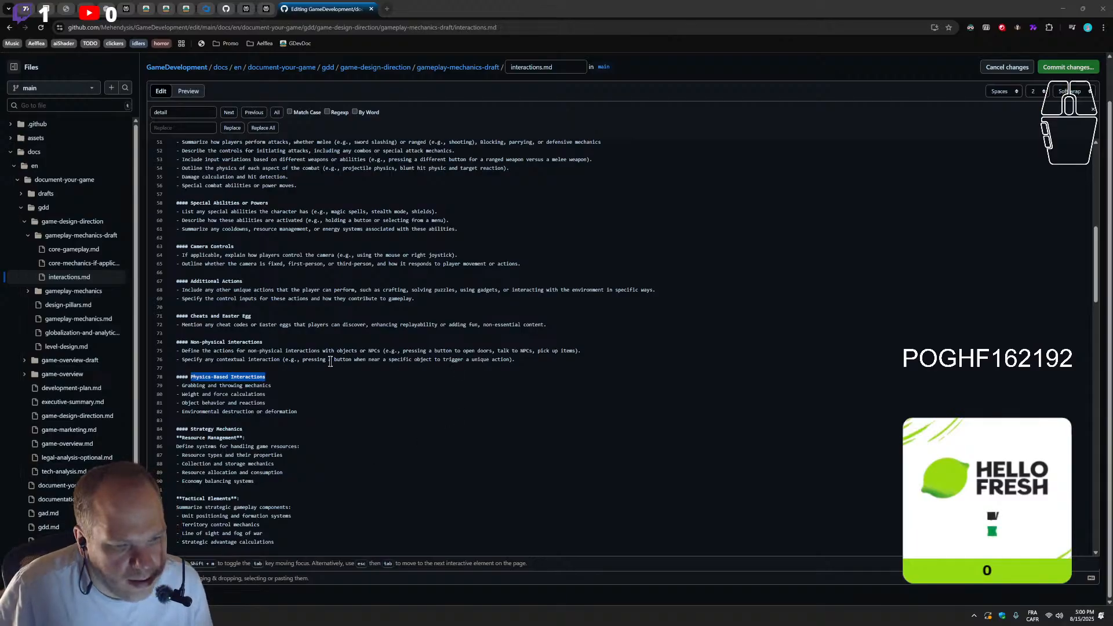
pyautogui.scroll(1, 305, 382)
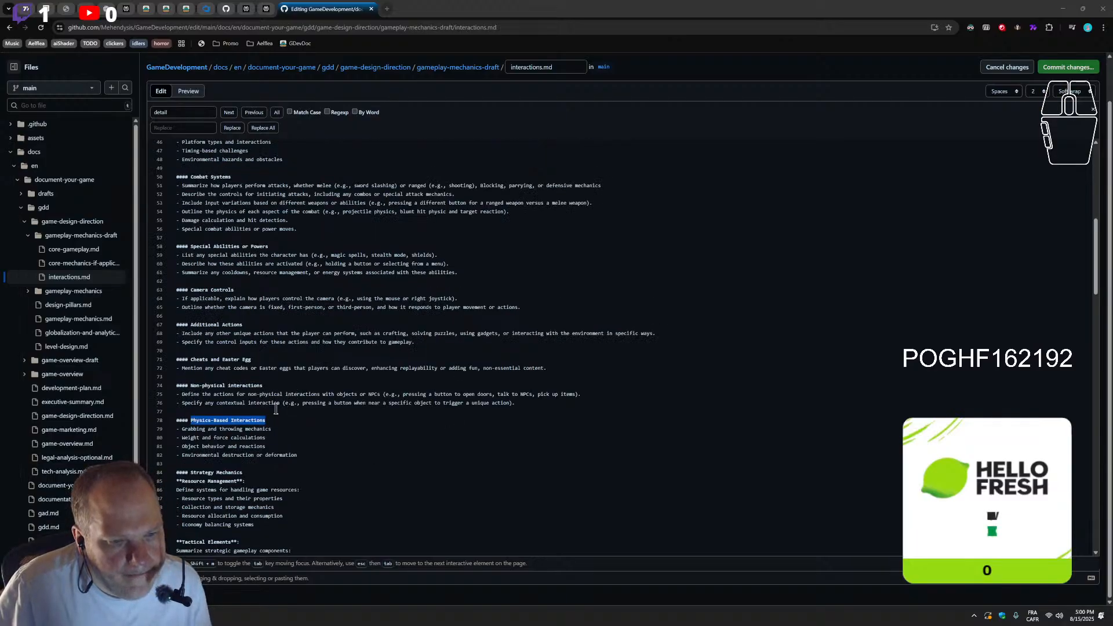
pyautogui.click(570, 372)
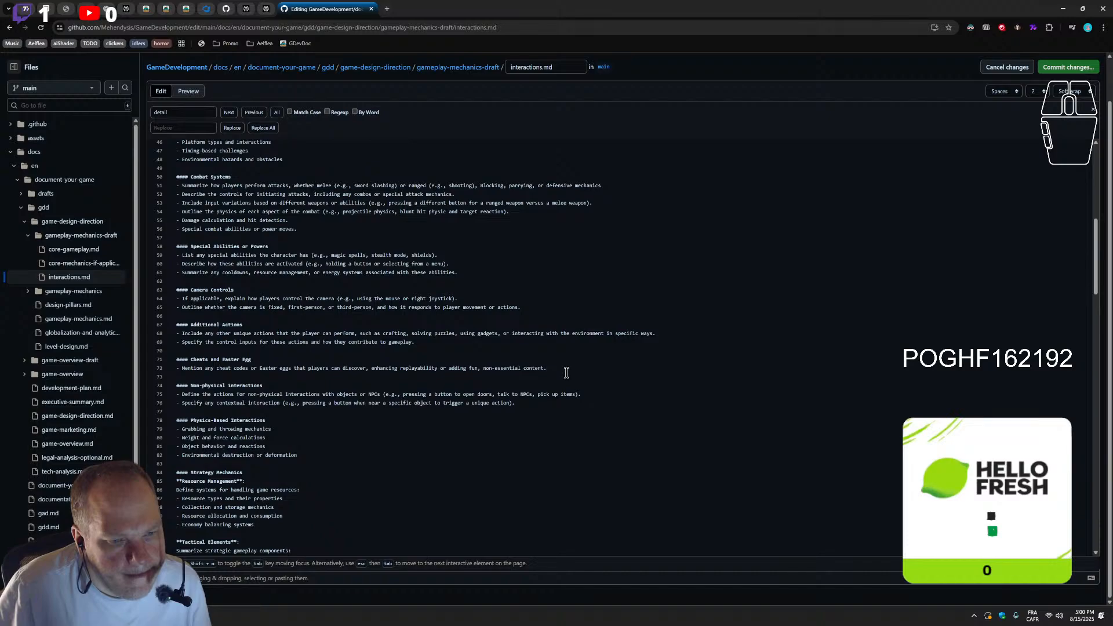
# Insert a "---" separator with surrounding empty lines between Physics-Based Interactions and Strategy Mechanics
pyautogui.click(337, 450)
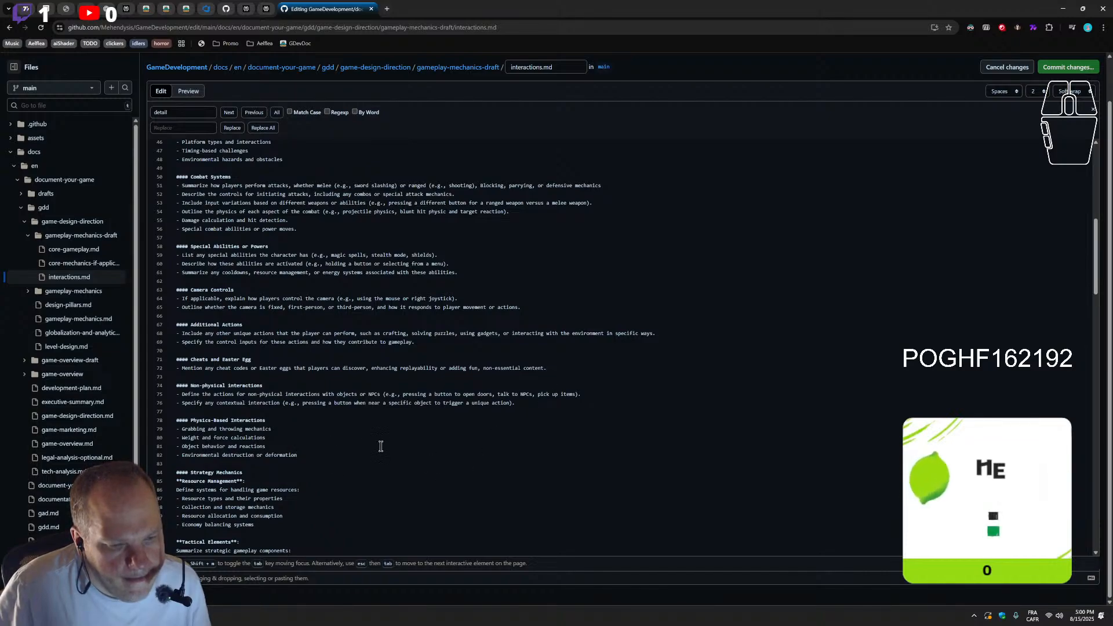
pyautogui.scroll(-3, 415, 455)
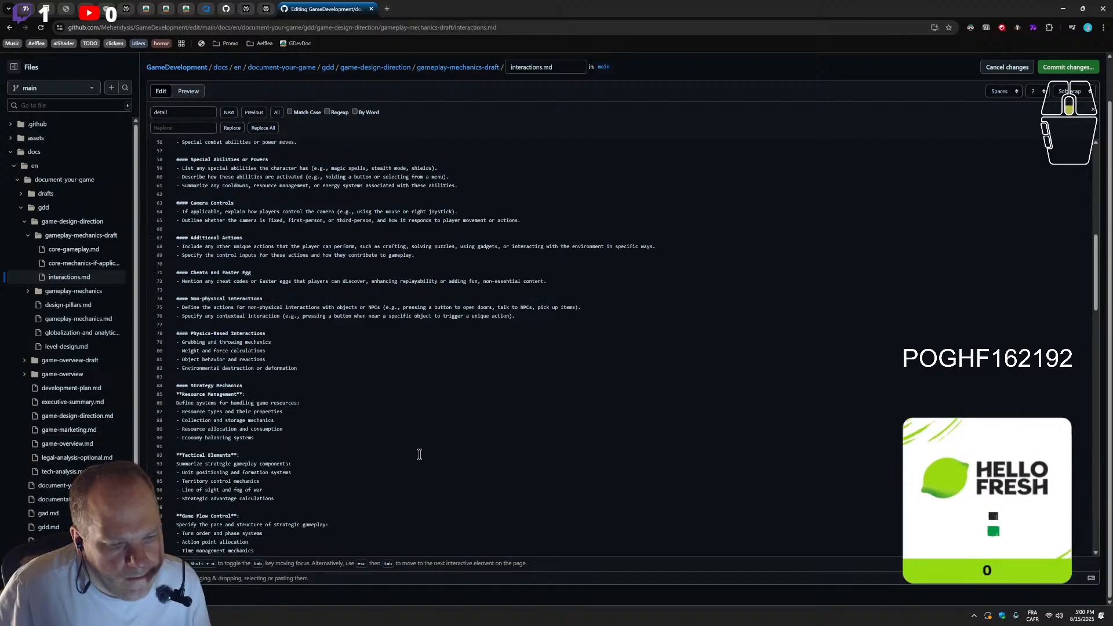
pyautogui.press('Return')
pyautogui.press('Return')
pyautogui.write('-')
pyautogui.press('BackSpace')
pyautogui.press('BackSpace')
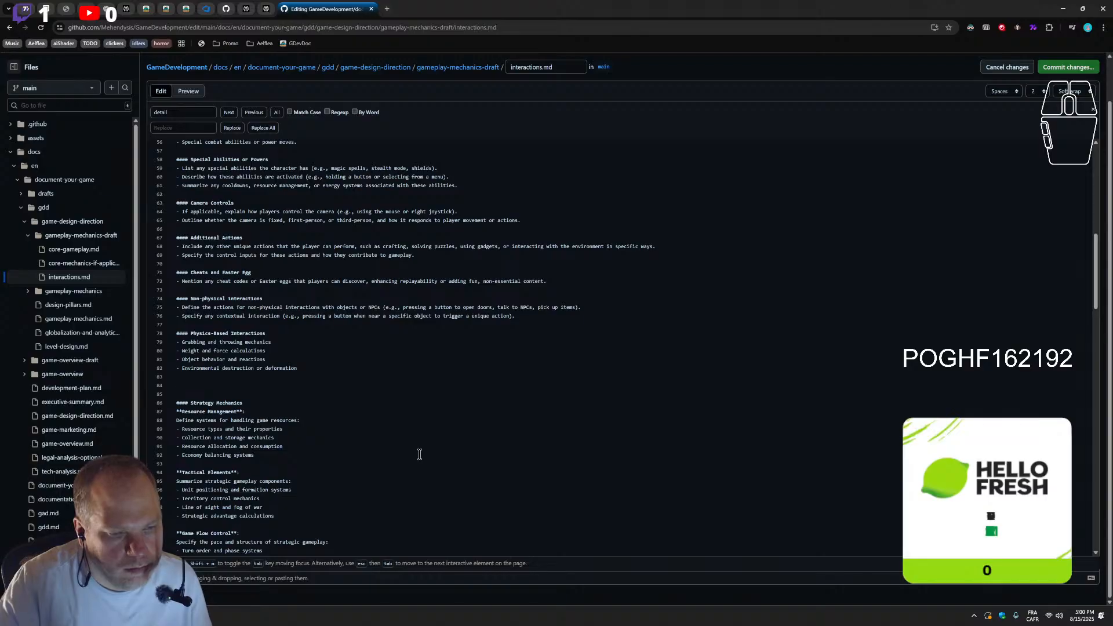
# Insert a "---" separator with surrounding empty lines between the Collection Systems list and the Exploration Mechanics heading
pyautogui.scroll(-9, 420, 454)
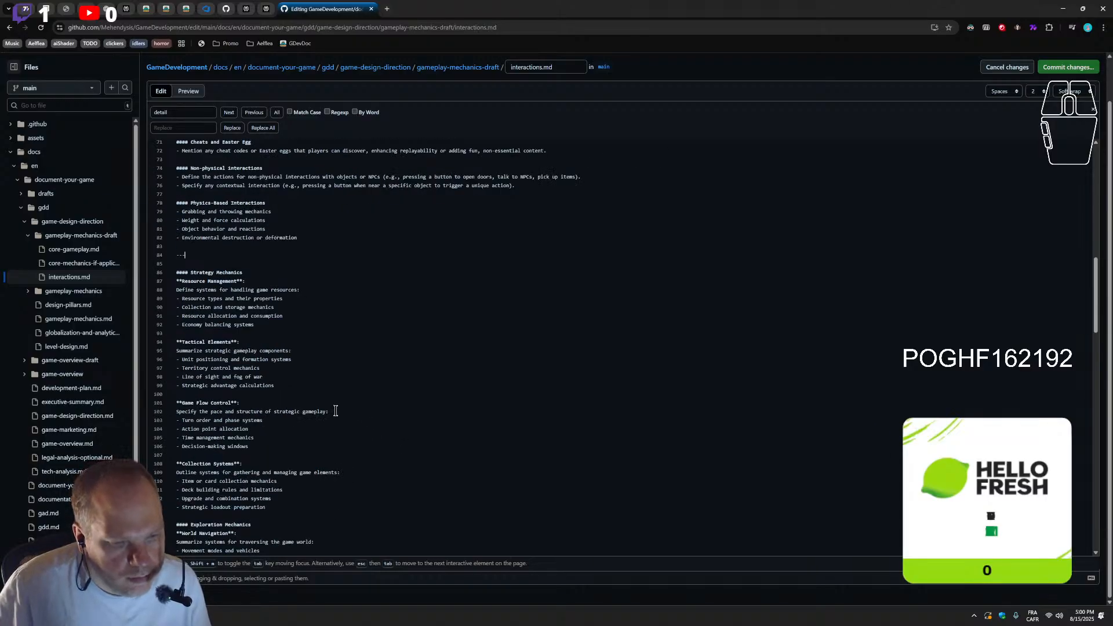
pyautogui.click(289, 384)
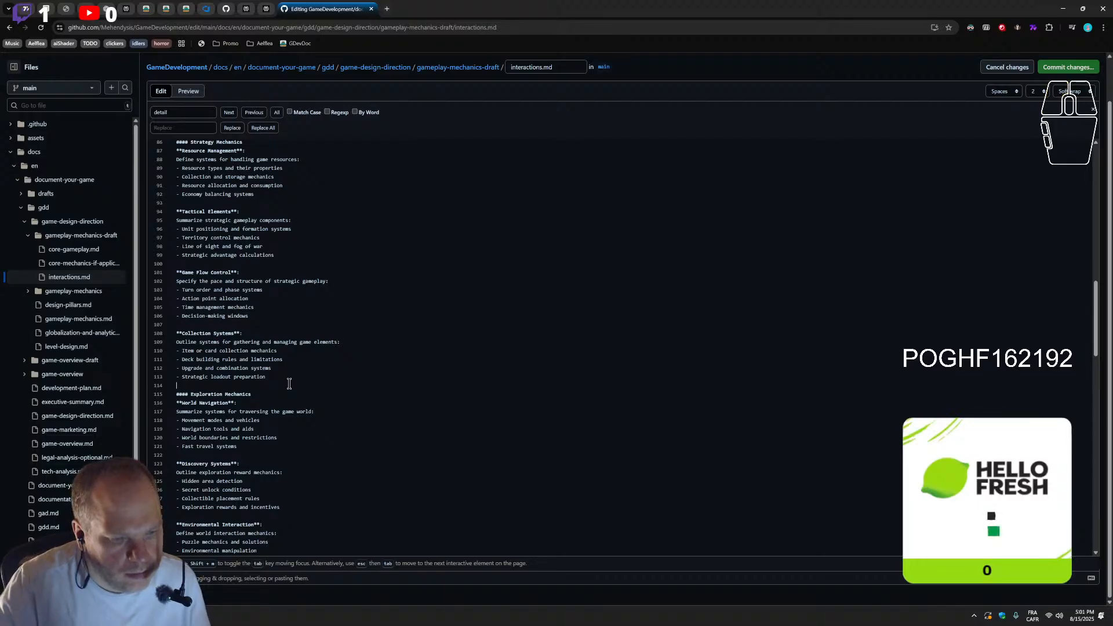
pyautogui.press('BackSpace')
pyautogui.press('Return')
pyautogui.press('Return')
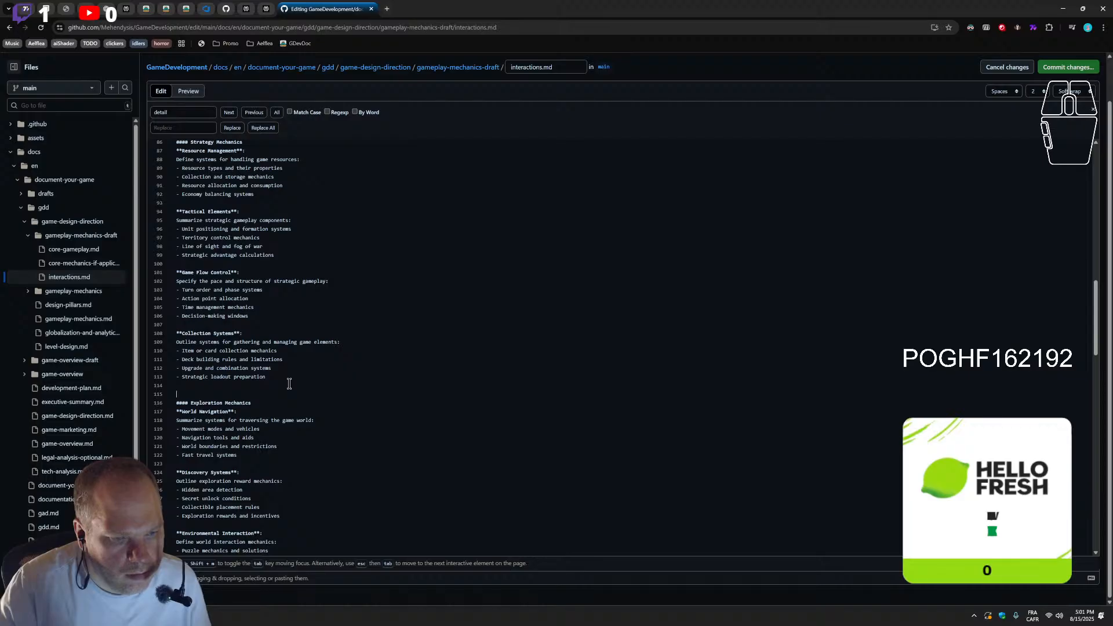
pyautogui.write('---')
pyautogui.press('Return')
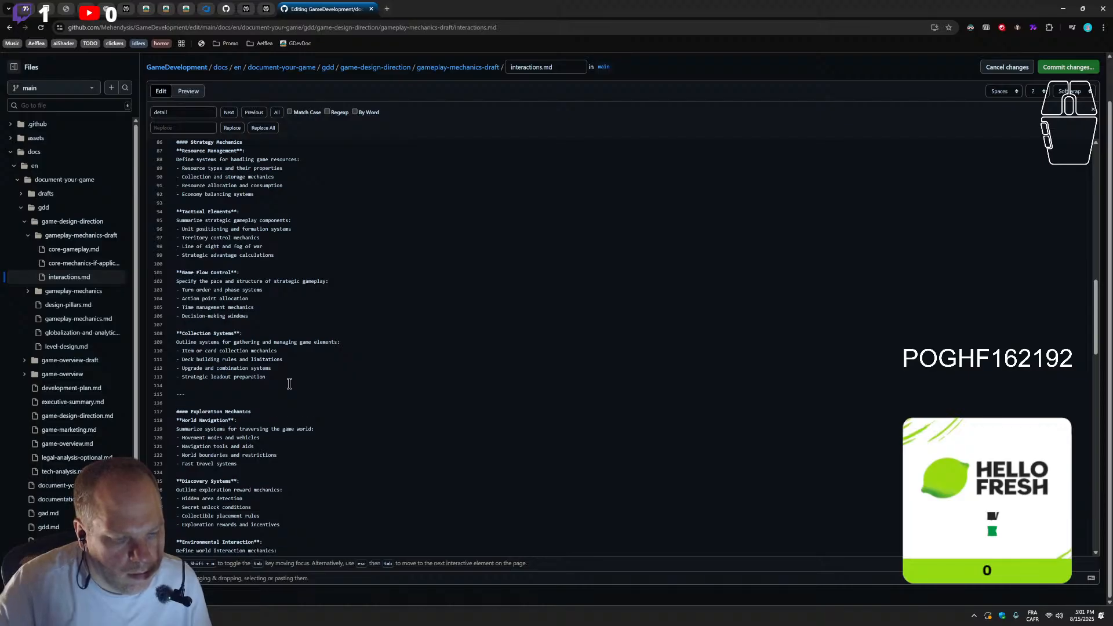
# Insert a "---" separator with surrounding empty lines between the World Revelation list and the Role-Playing Mechanics heading
pyautogui.scroll(-5, 288, 384)
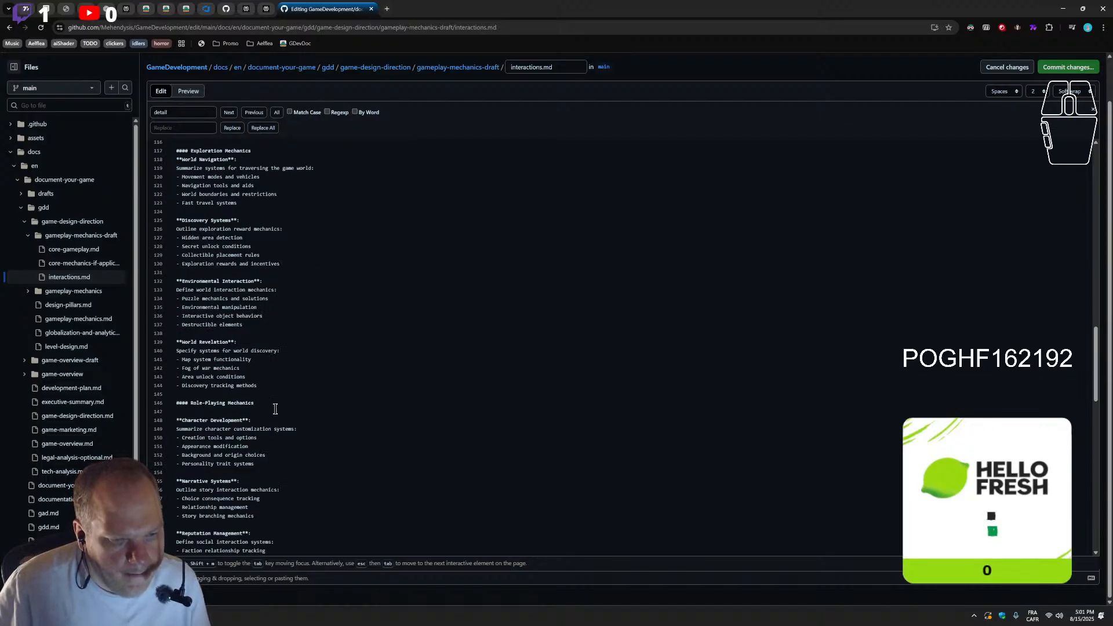
pyautogui.press('Return')
pyautogui.press('Return')
pyautogui.press('Return')
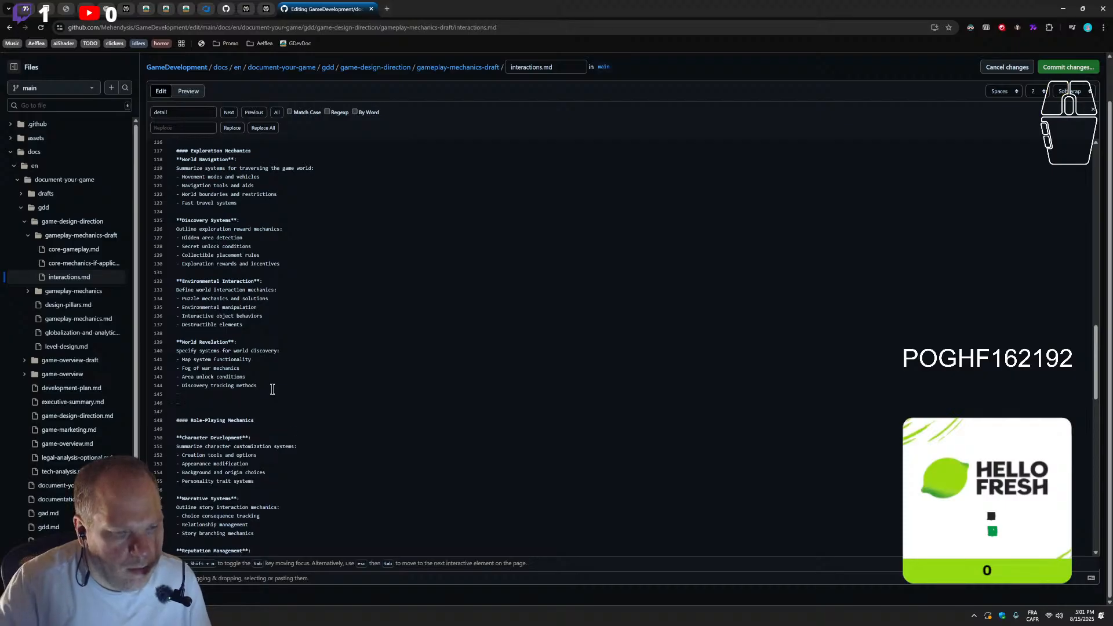
pyautogui.write('--')
# Insert a "---" separator with surrounding empty lines between the Skill-Based Growth list and the Simulation Mechanics heading
pyautogui.scroll(-5, 299, 446)
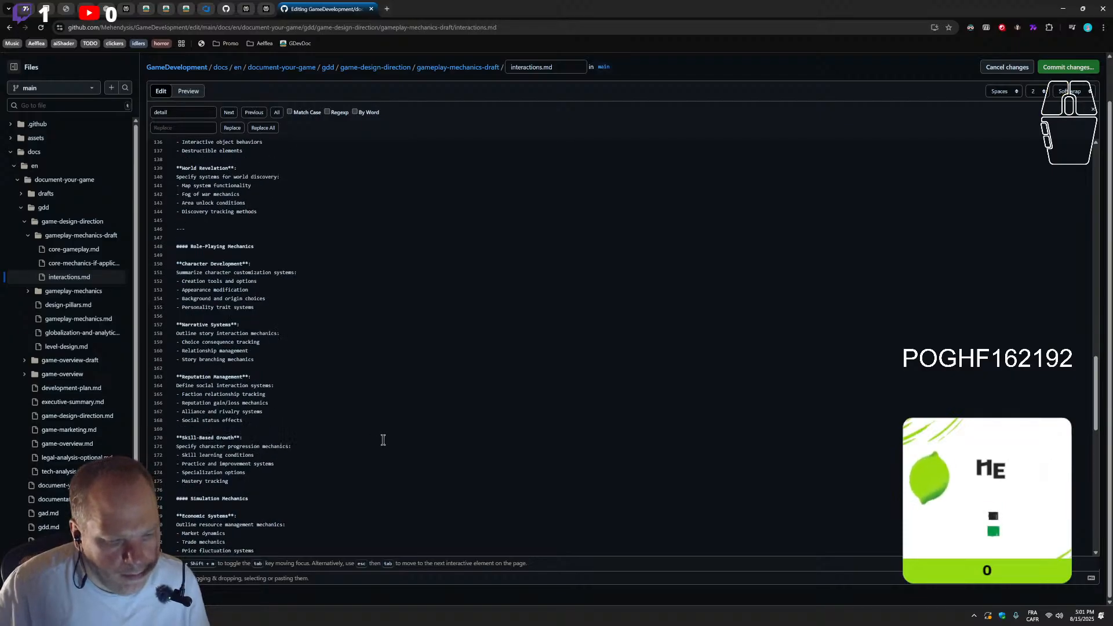
pyautogui.write('-')
pyautogui.press('Return')
pyautogui.write('--')
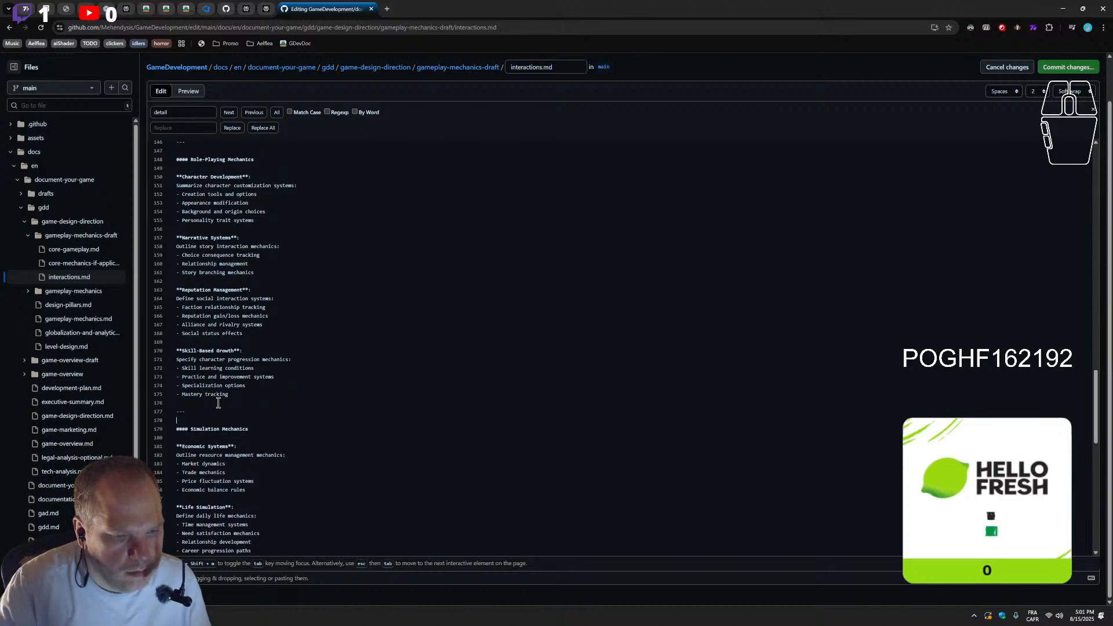
# Insert a "---" separator between the Equipment Operation list and the Multiplayer Features heading
pyautogui.scroll(-4, 218, 403)
pyautogui.click(197, 402)
pyautogui.press('Return')
pyautogui.write('---')
pyautogui.press('Return')
pyautogui.scroll(-3, 200, 406)
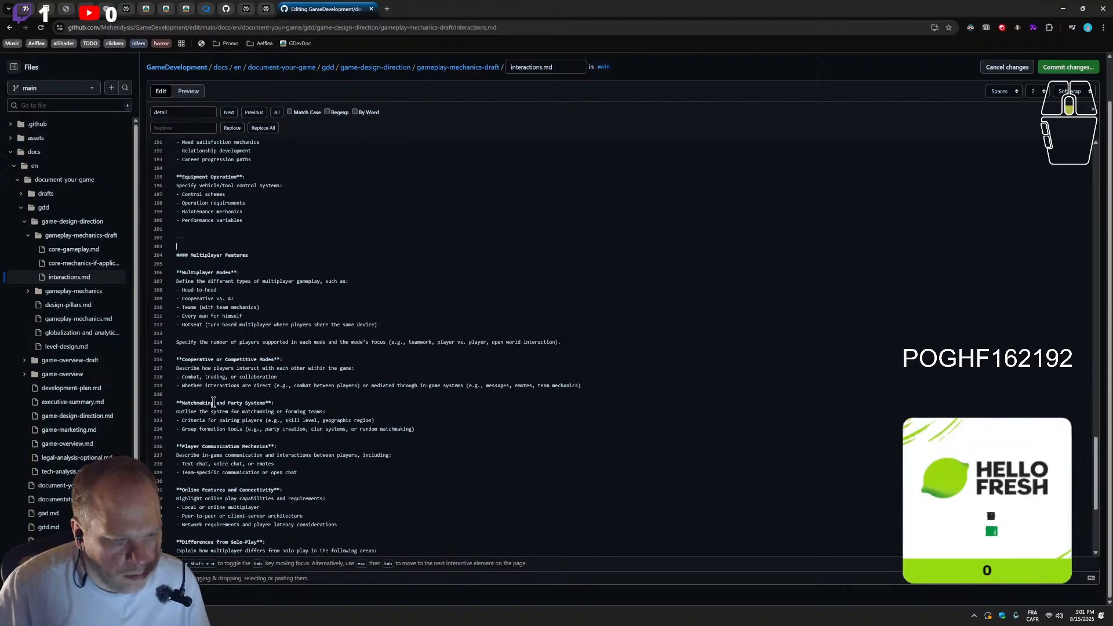
# Review the section order and separators from Multiplayer Features back up to Player Actions and Controls
pyautogui.scroll(-3, 208, 413)
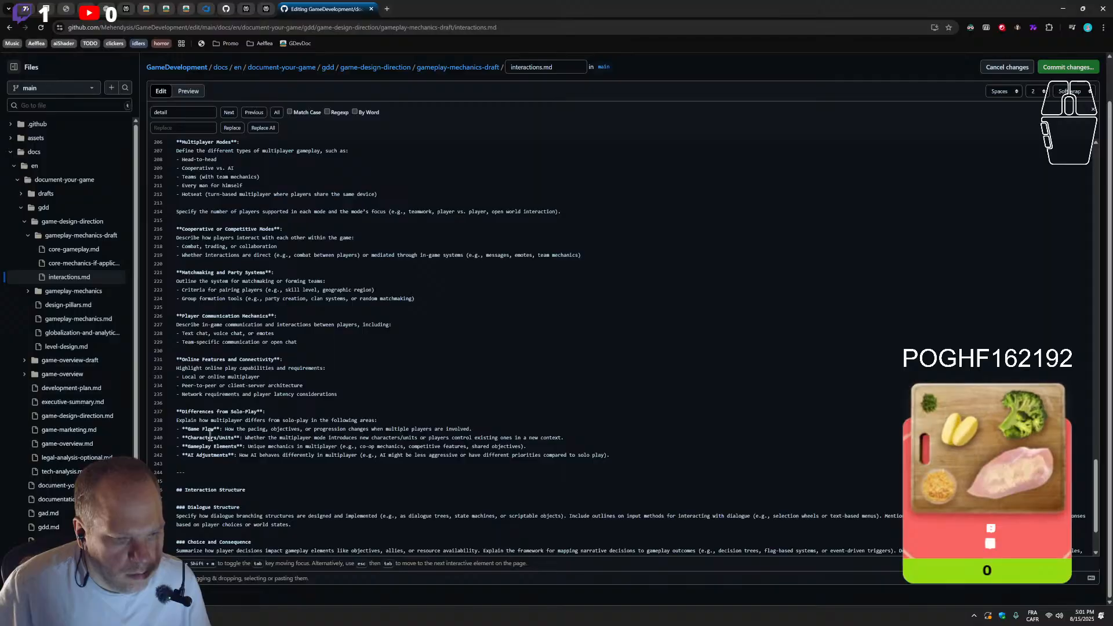
pyautogui.scroll(2, 218, 441)
pyautogui.scroll(-2, 221, 429)
pyautogui.scroll(15, 221, 429)
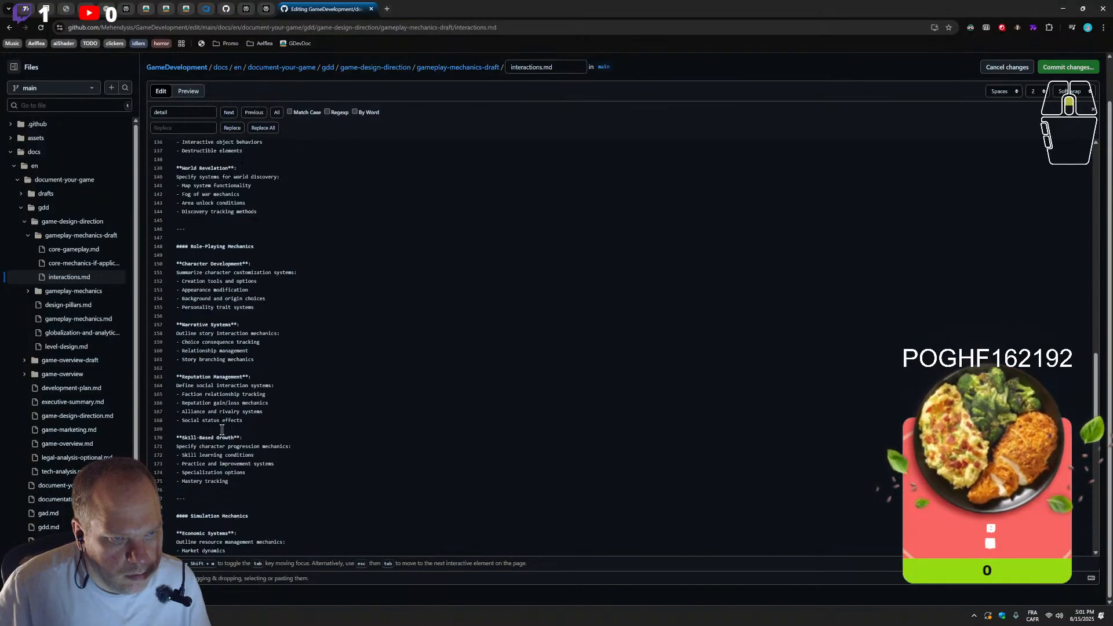
pyautogui.scroll(10, 222, 429)
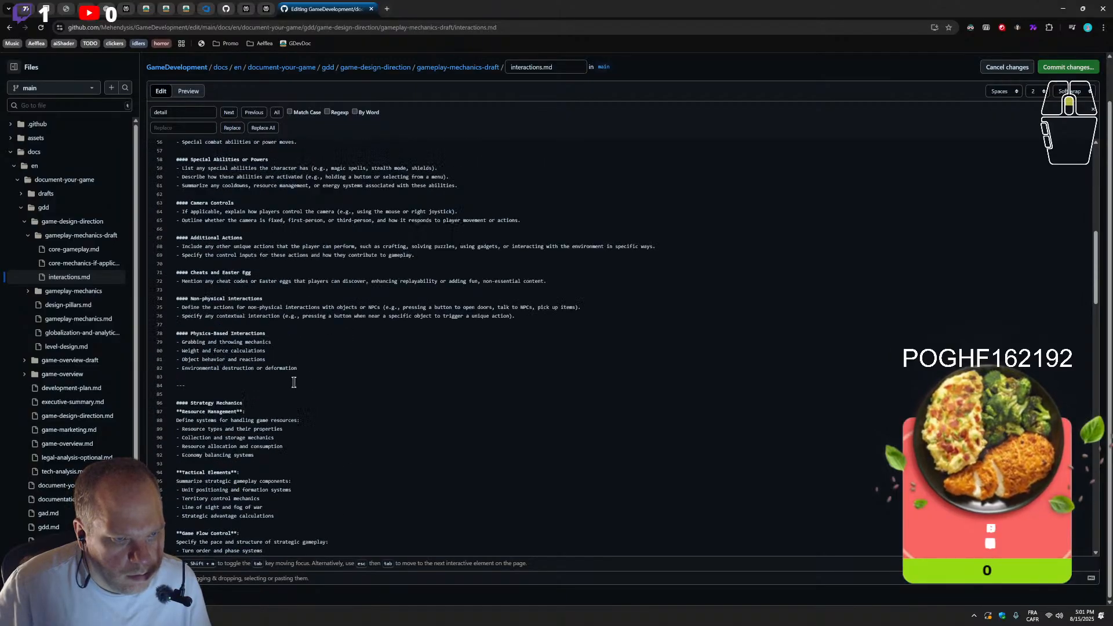
pyautogui.scroll(2, 286, 408)
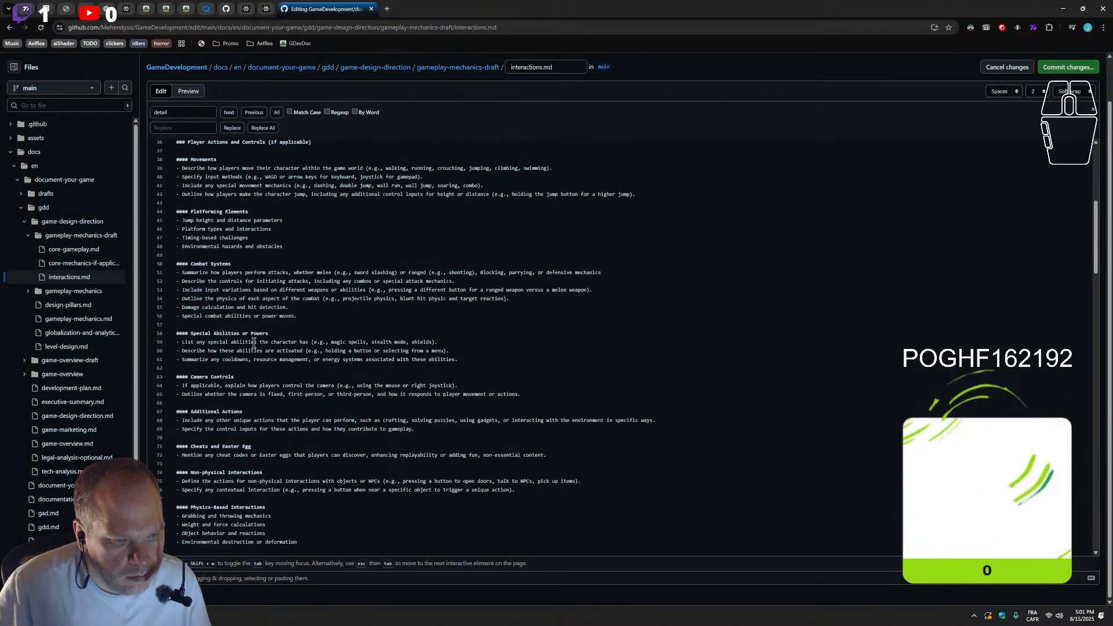
pyautogui.scroll(-2, 249, 447)
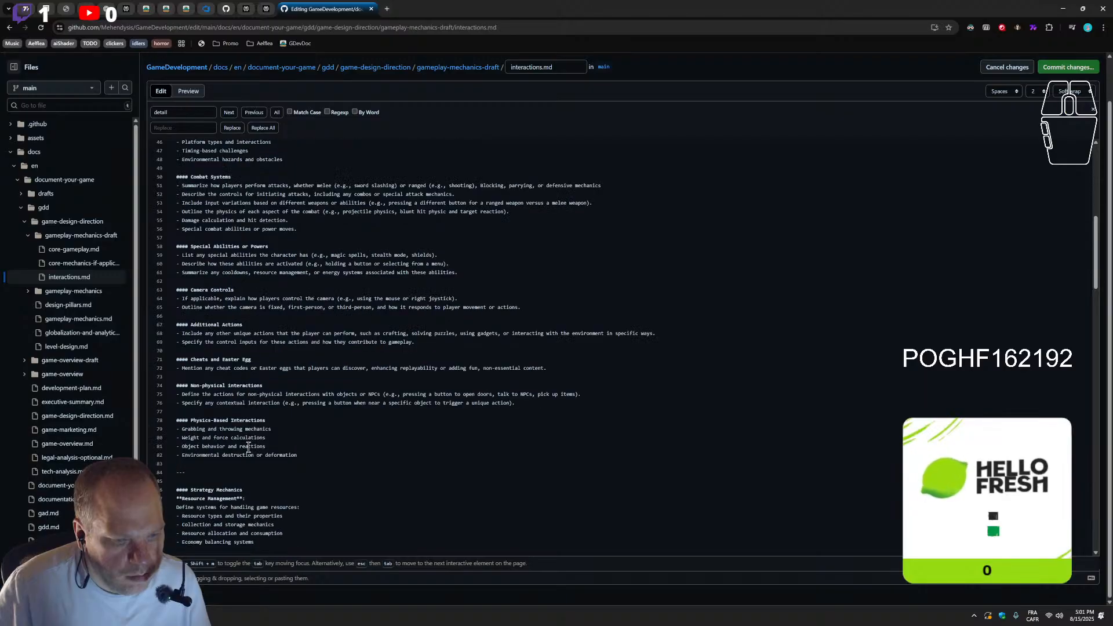
pyautogui.scroll(-1, 251, 458)
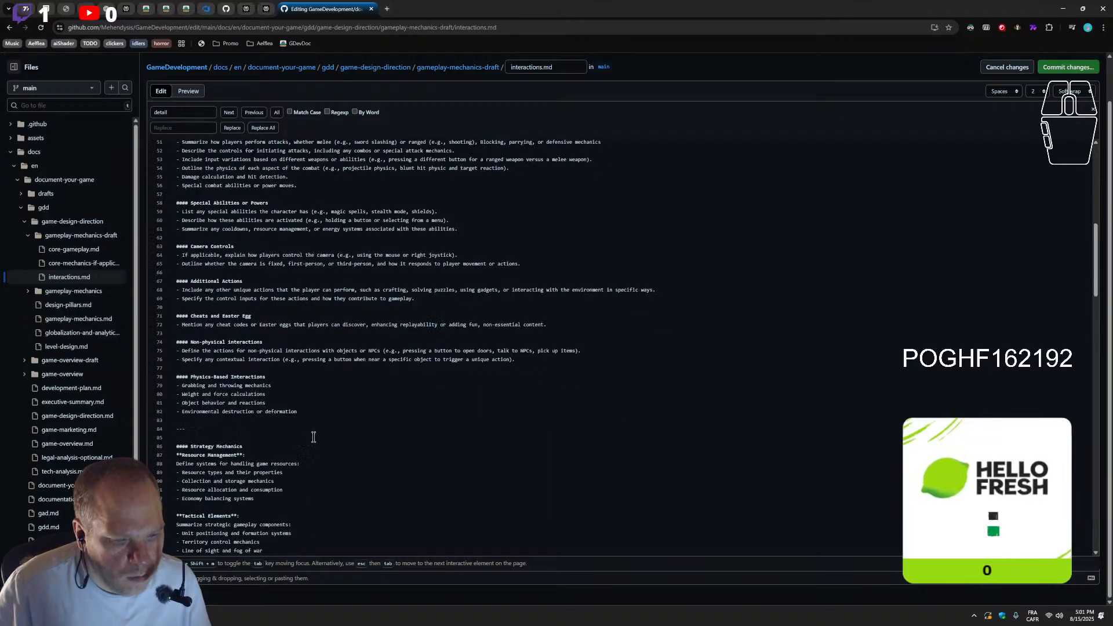
# Add another "---" separator directly below the Physics-Based Interactions list, leaving empty lines before the existing separator above Strategy Mechanics
pyautogui.click(339, 413)
pyautogui.press('Return')
pyautogui.press('Return')
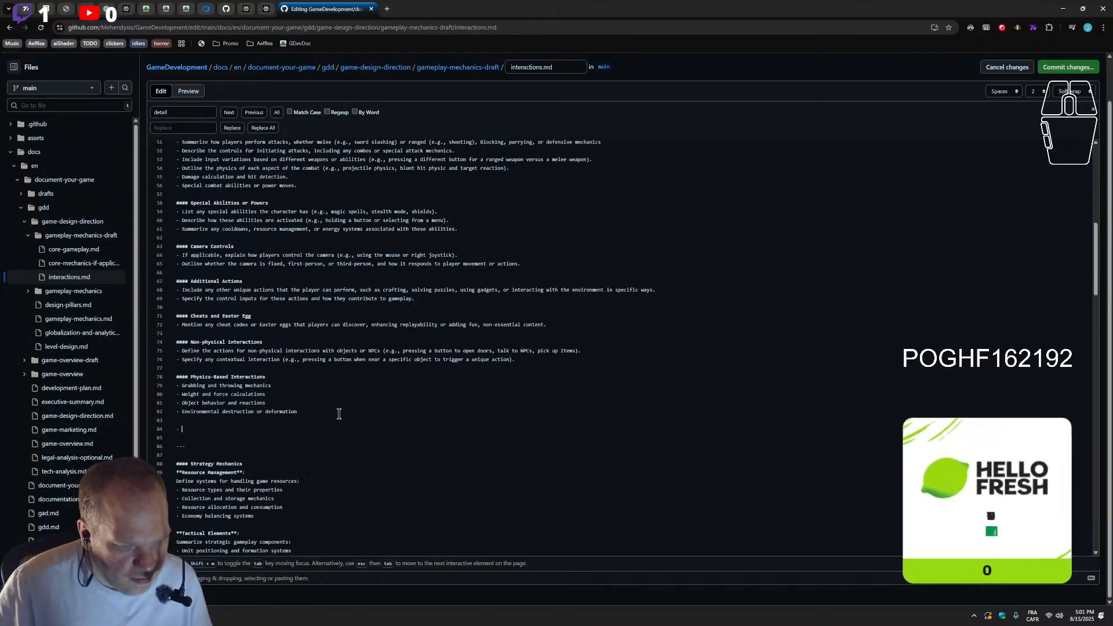
pyautogui.press('BackSpace')
pyautogui.write('---')
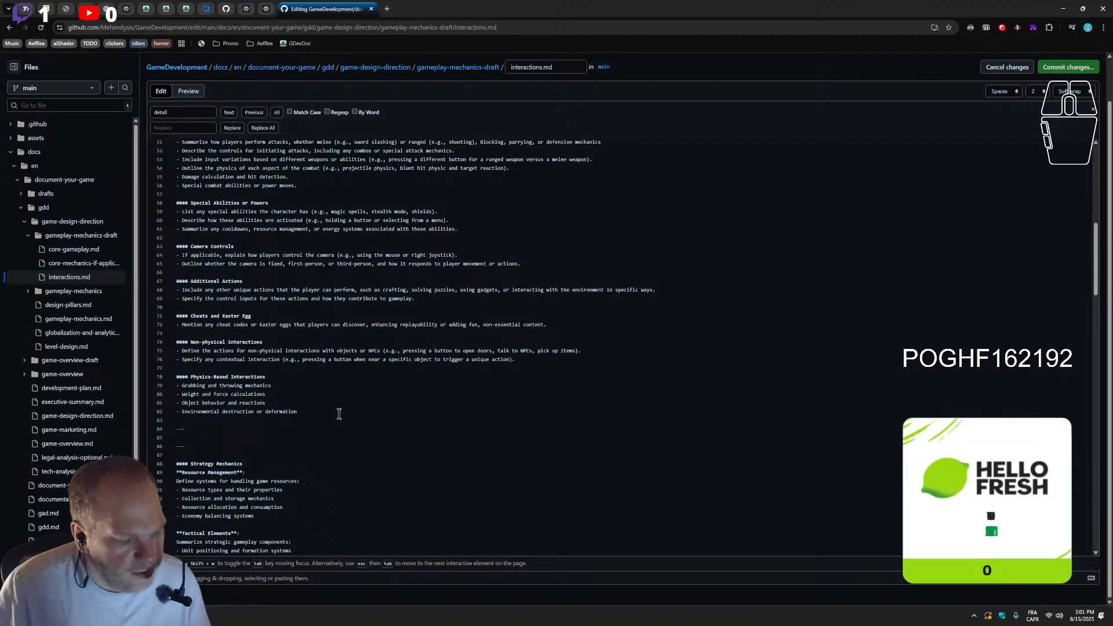
pyautogui.write('---')
pyautogui.press('Return')
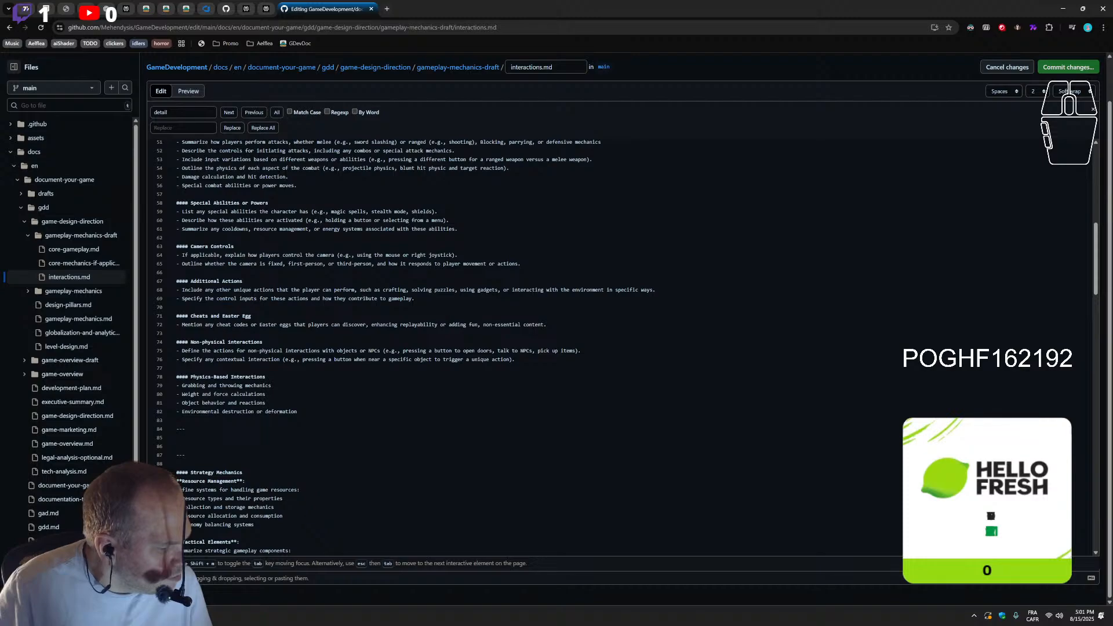
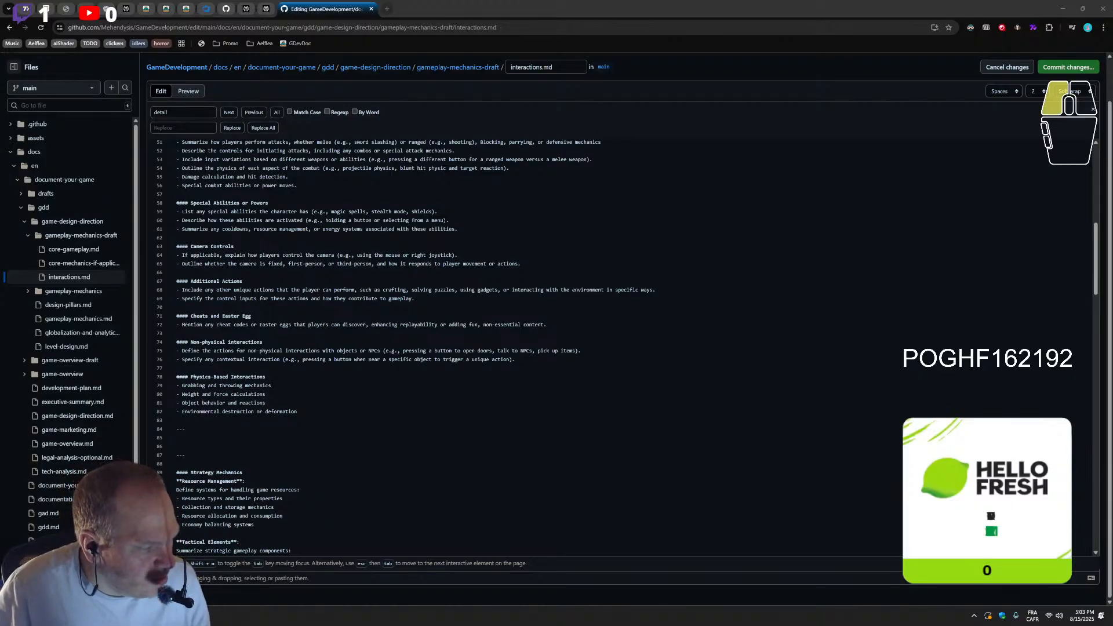
# Insert a "#### Game Physics (if applicable)" section with the Collision, Combat, Environmental Effects and Physics Balance entries between the separators above Strategy Mechanics
pyautogui.doubleClick(183, 377)
pyautogui.hotkey('ctrl', 'c')
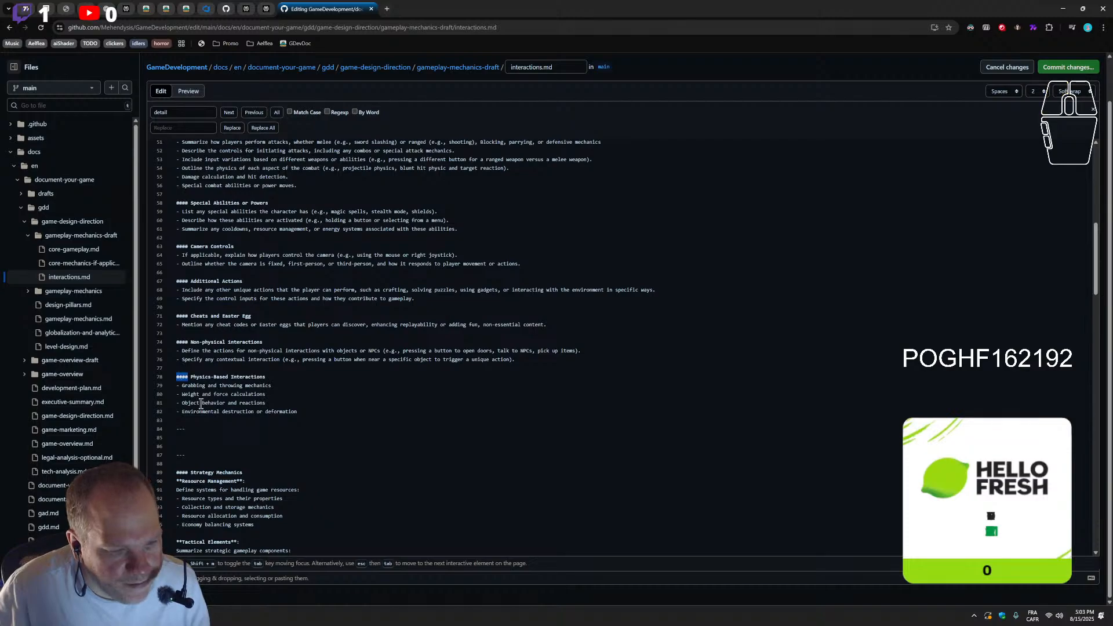
pyautogui.click(194, 447)
pyautogui.click(202, 438)
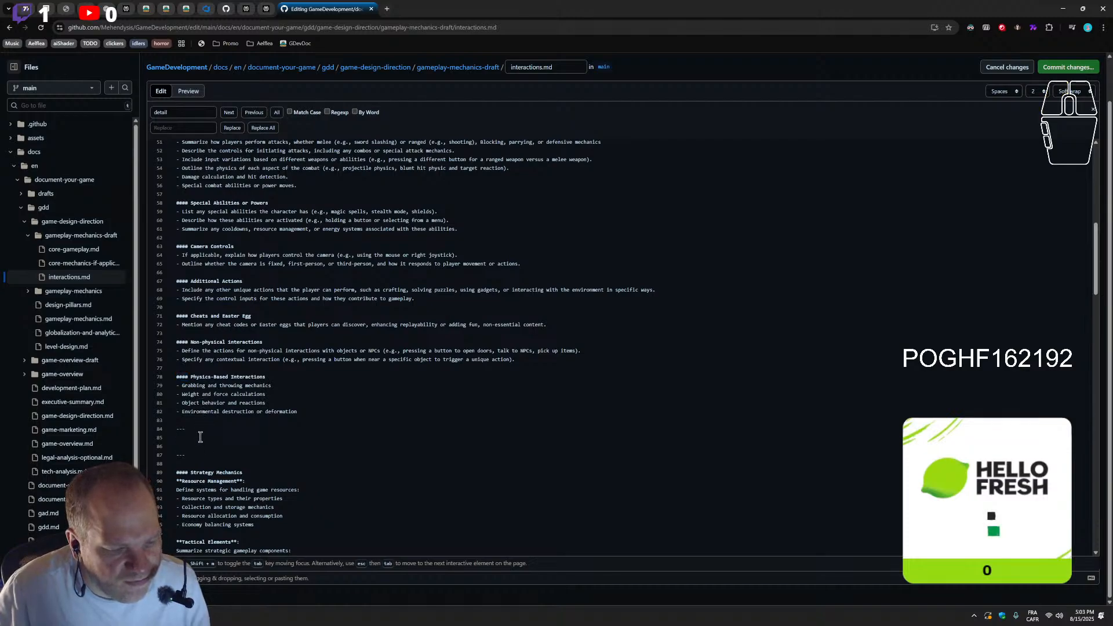
pyautogui.press('Return')
pyautogui.hotkey('ctrl', 'v')
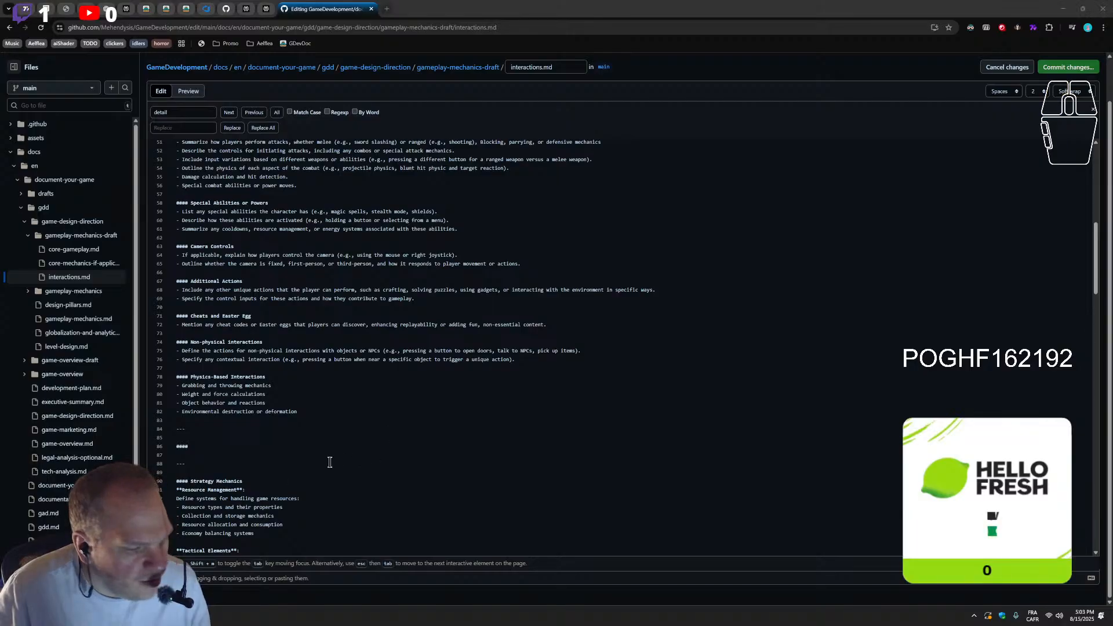
pyautogui.click(288, 446)
pyautogui.hotkey('ctrl', 'v')
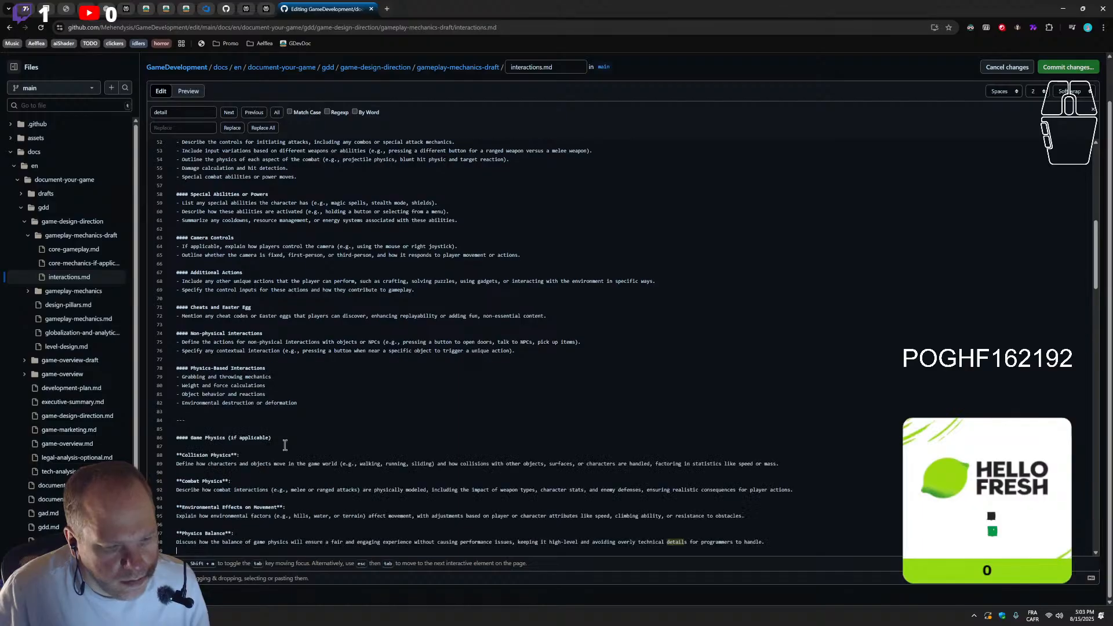
# Remove "(if applicable)" from the Game Physics heading and extend it to "Game Physics / World Physics"
pyautogui.scroll(-3, 288, 447)
pyautogui.click(280, 308)
pyautogui.moveTo(280, 309); pyautogui.dragTo(228, 310)
pyautogui.press('BackSpace')
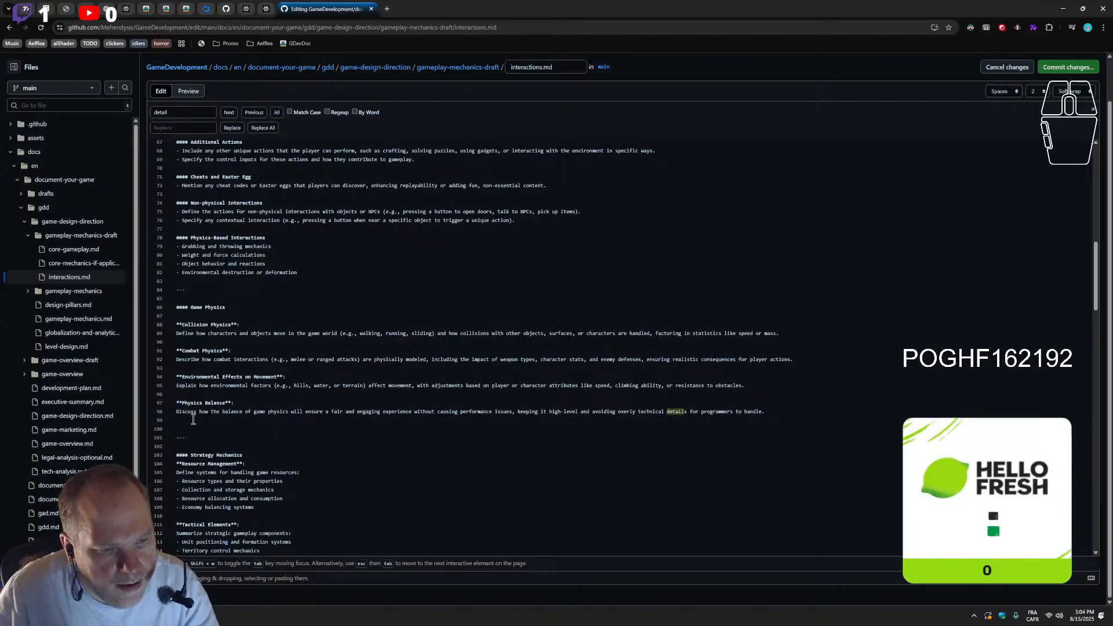
pyautogui.scroll(1, 202, 342)
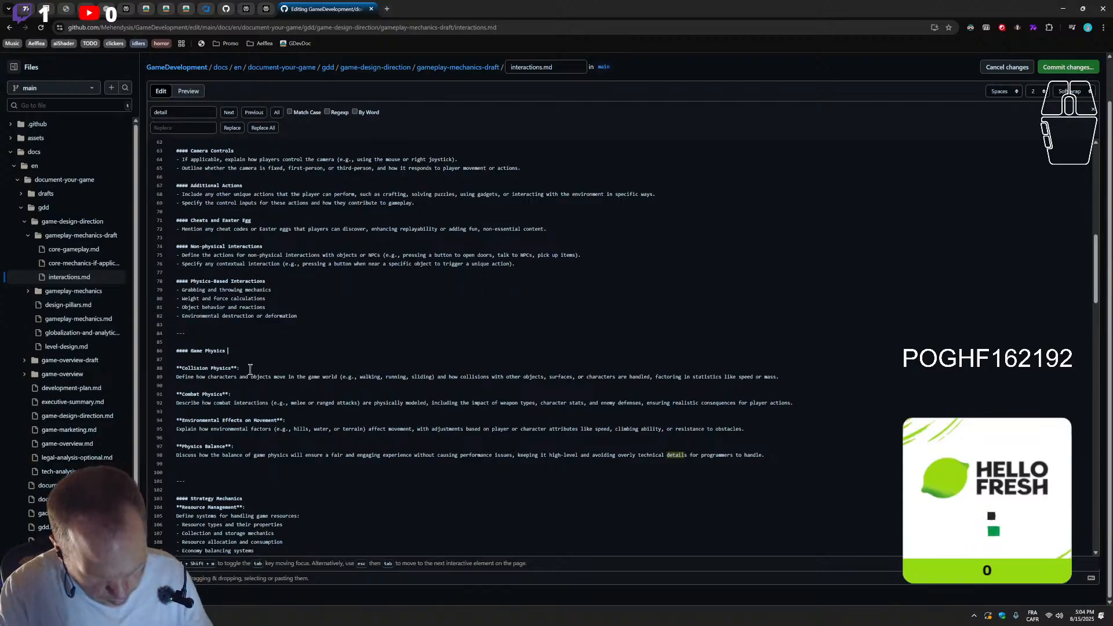
pyautogui.write('/ World Hpys')
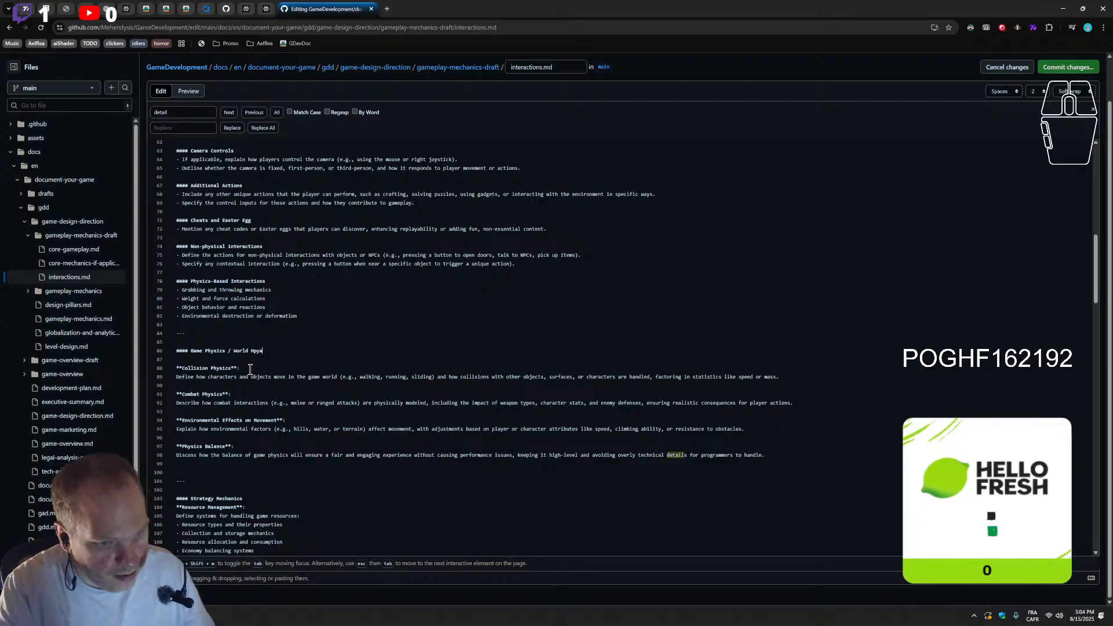
pyautogui.press('BackSpace')
pyautogui.press('BackSpace')
pyautogui.press('BackSpace')
pyautogui.press('BackSpace')
pyautogui.write('Physics')
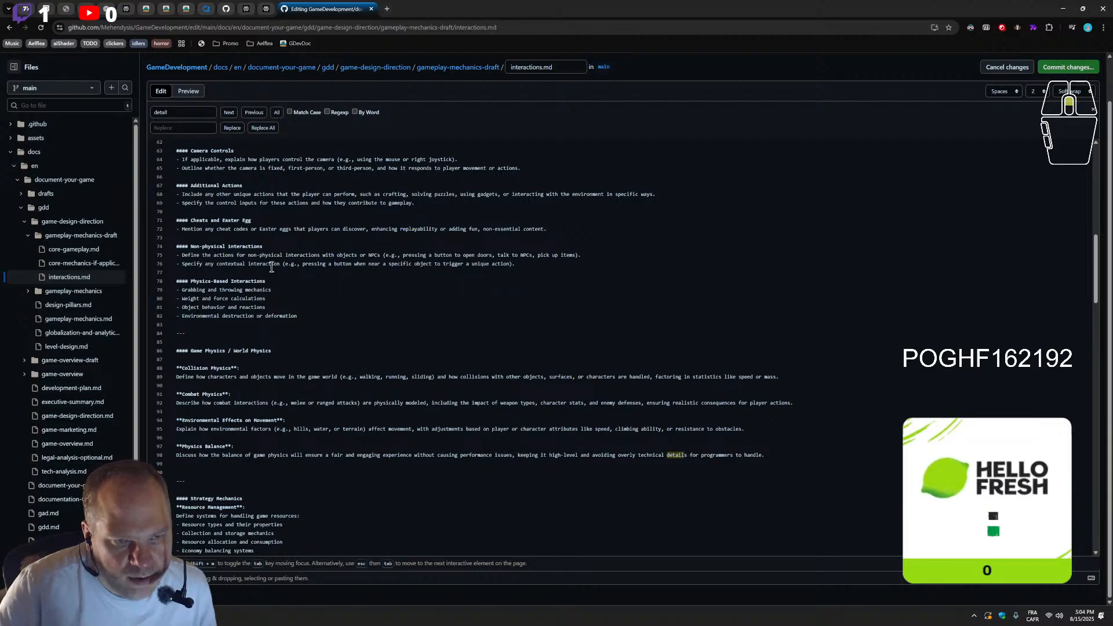
# In the Collision Physics description, change "characters" to "characters/spaceship" and add "floating" to the movement examples
pyautogui.scroll(5, 271, 269)
pyautogui.scroll(4, 397, 413)
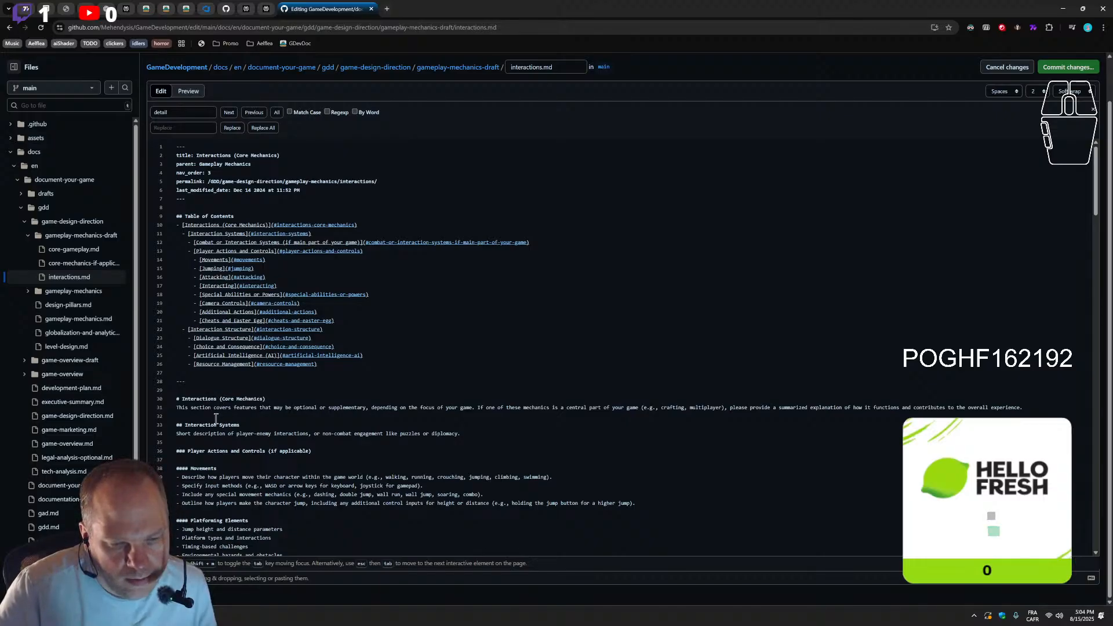
pyautogui.scroll(-4, 242, 436)
pyautogui.scroll(-5, 272, 474)
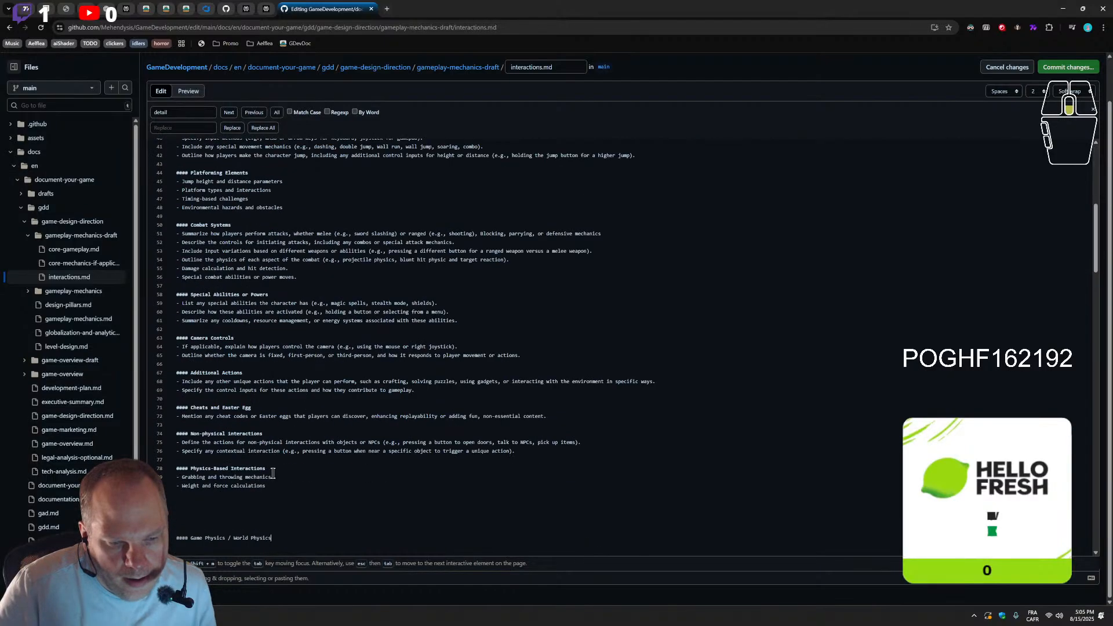
pyautogui.scroll(-1, 272, 474)
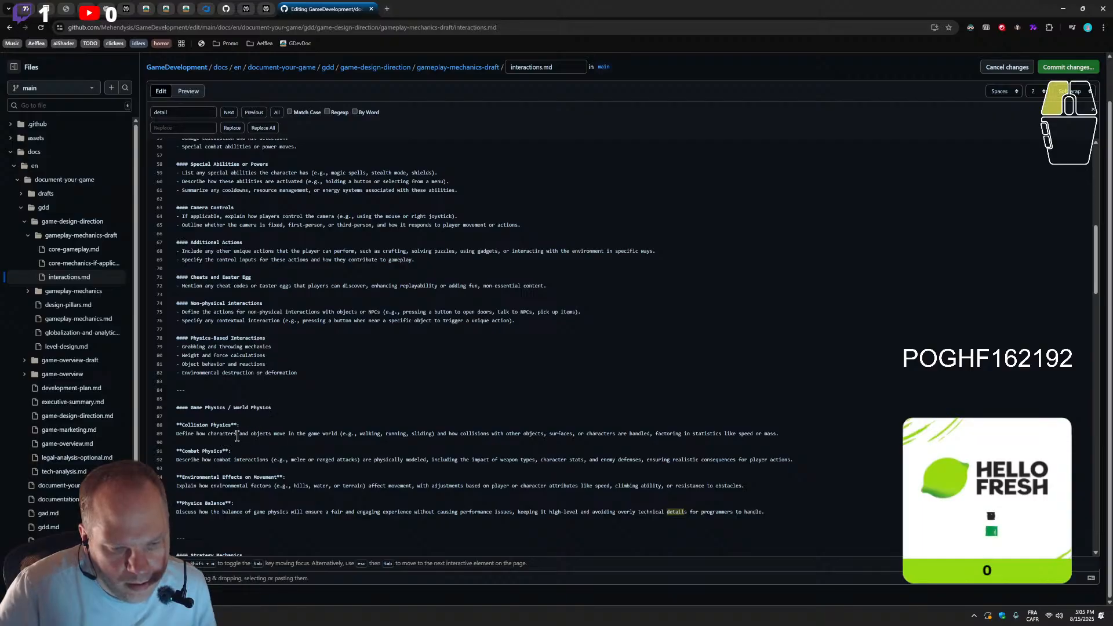
pyautogui.write('/')
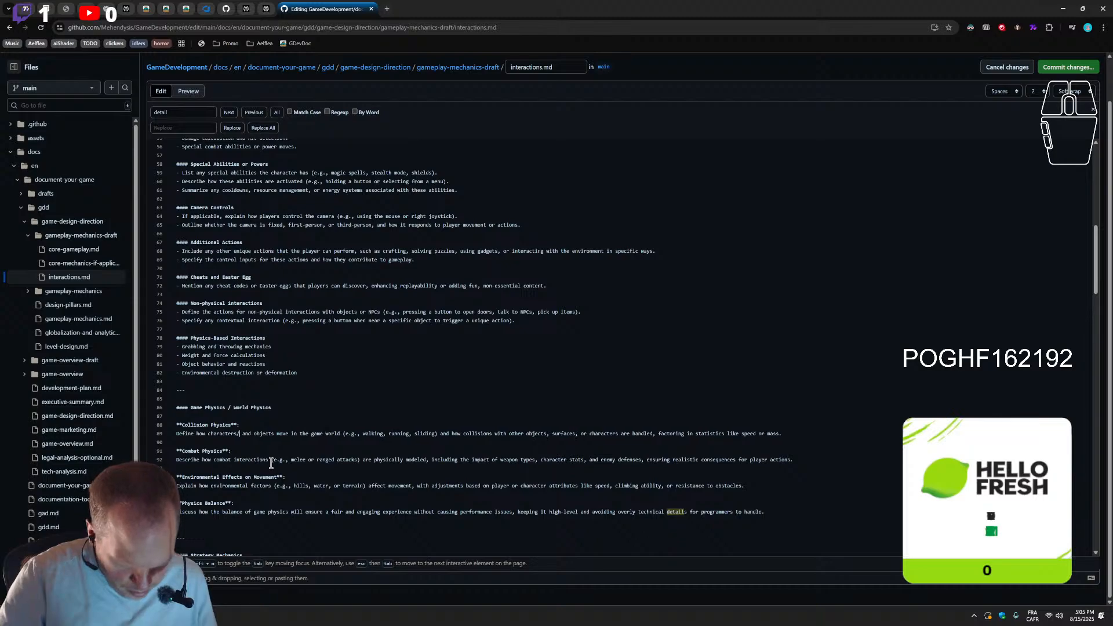
pyautogui.write('spaceship')
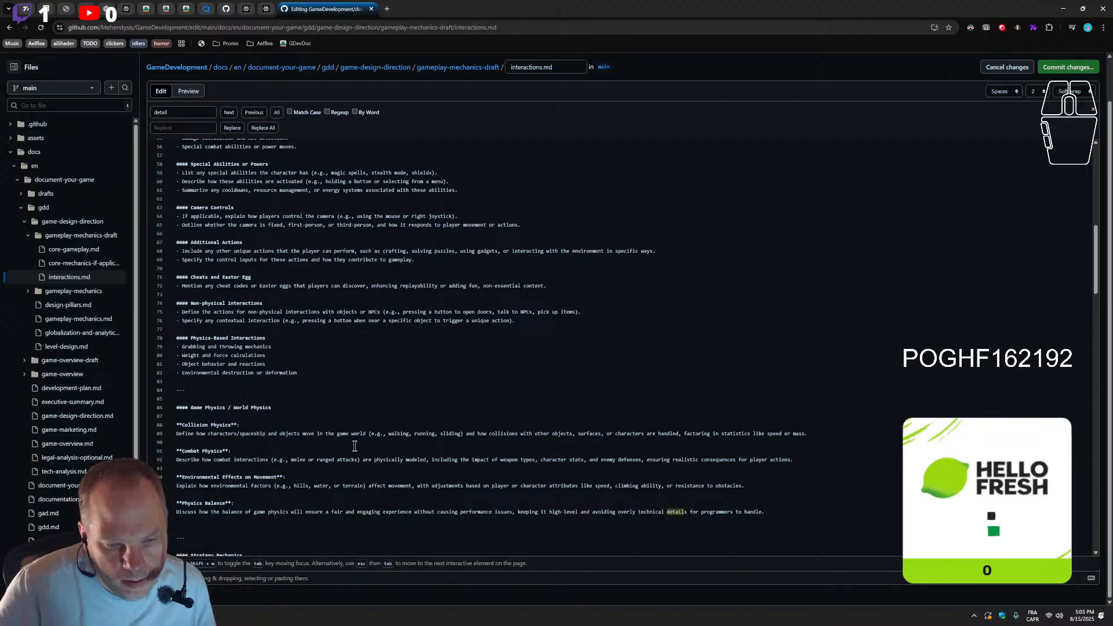
pyautogui.click(461, 434)
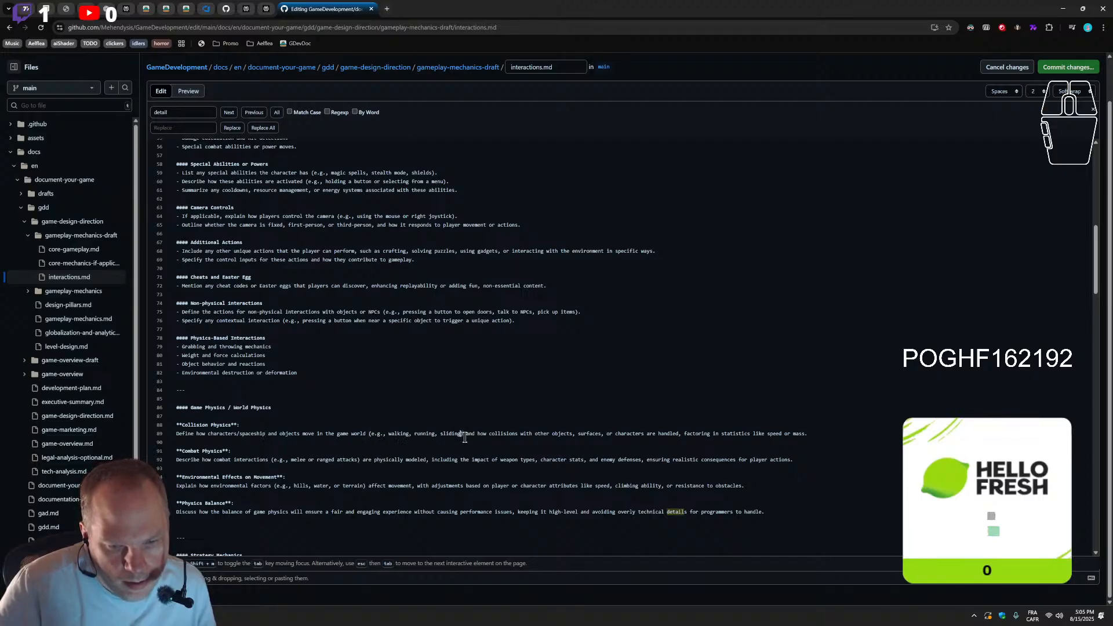
pyautogui.write(', ')
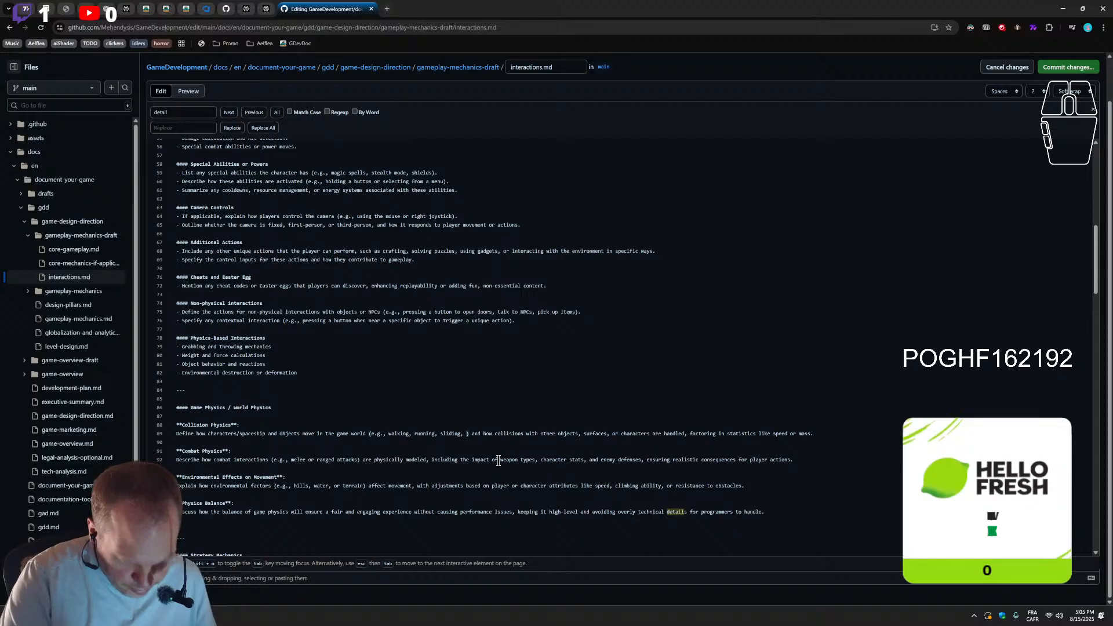
pyautogui.write('floating')
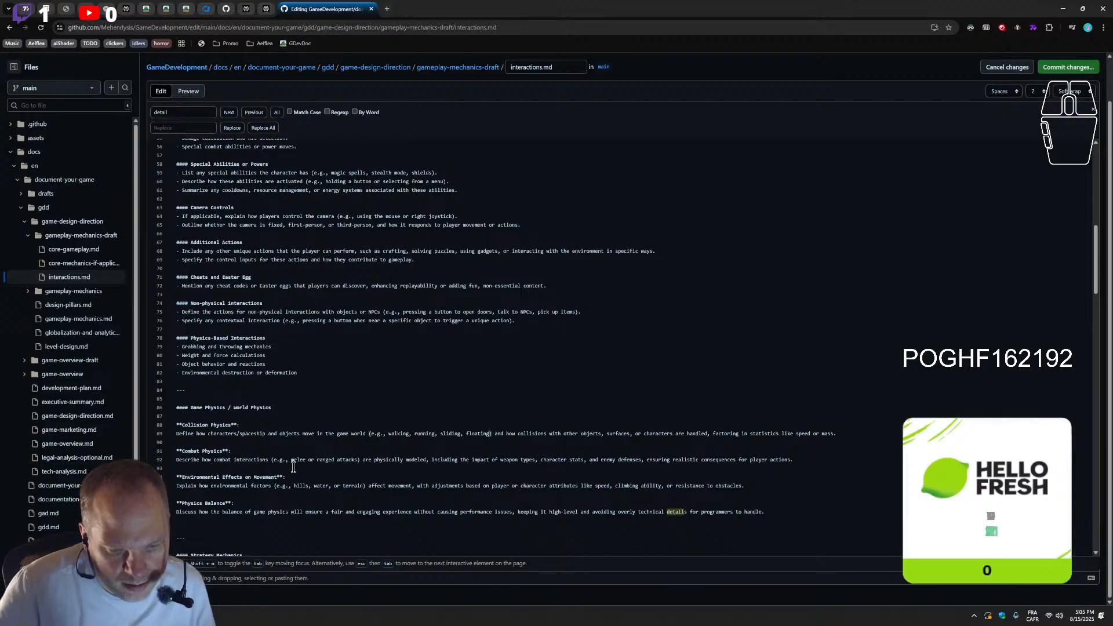
# Delete the bullet on outlining the physics of each combat aspect from Combat Systems, leaving no empty line
pyautogui.scroll(-3, 290, 467)
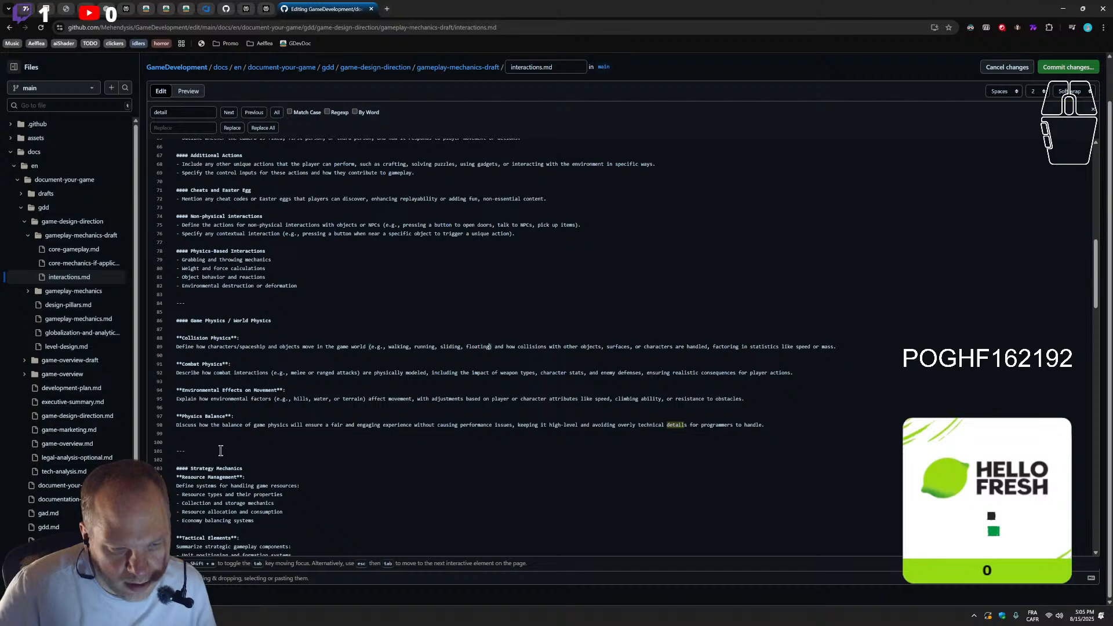
pyautogui.scroll(8, 235, 432)
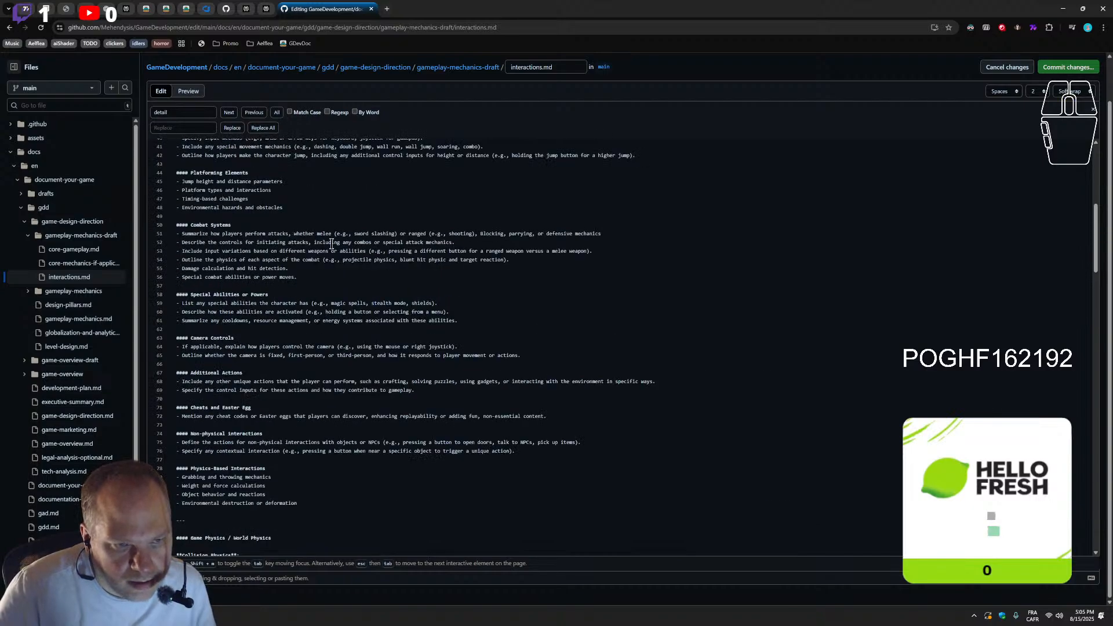
pyautogui.scroll(-5, 235, 464)
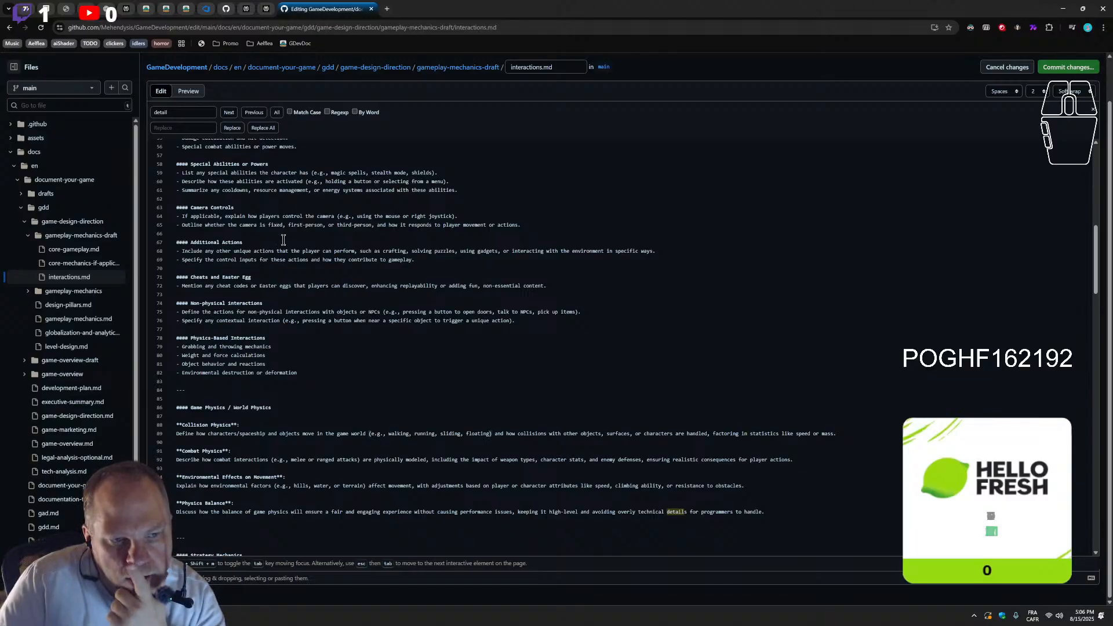
pyautogui.scroll(1, 249, 259)
pyautogui.scroll(2, 250, 293)
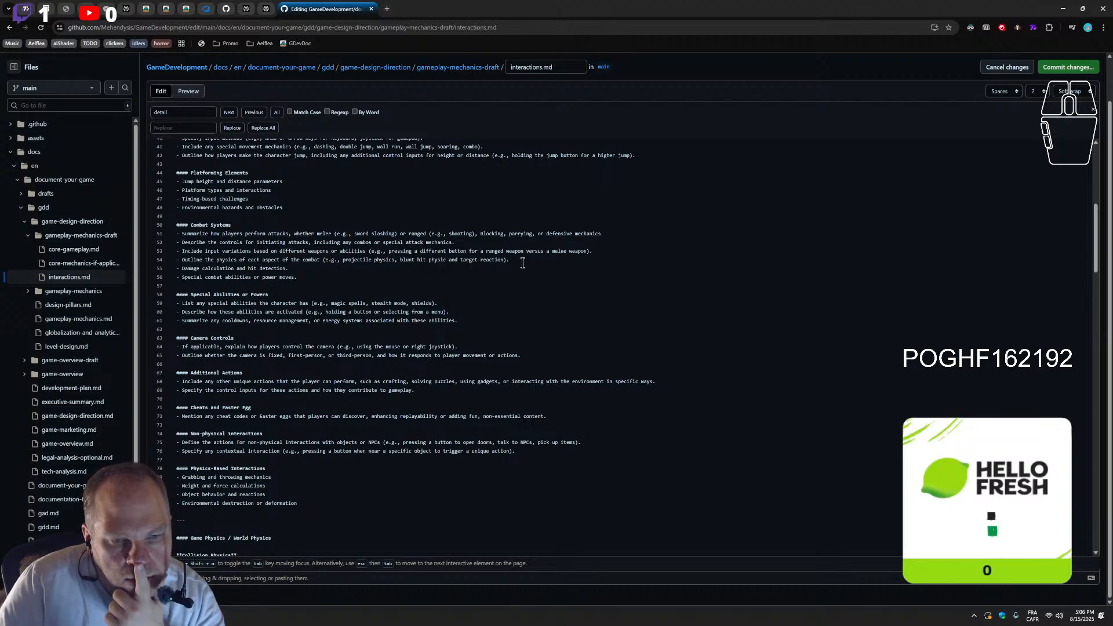
pyautogui.moveTo(342, 261)
pyautogui.mouseDown()
pyautogui.moveTo(396, 265)
pyautogui.moveTo(348, 270)
pyautogui.mouseUp()
pyautogui.scroll(-3, 307, 464)
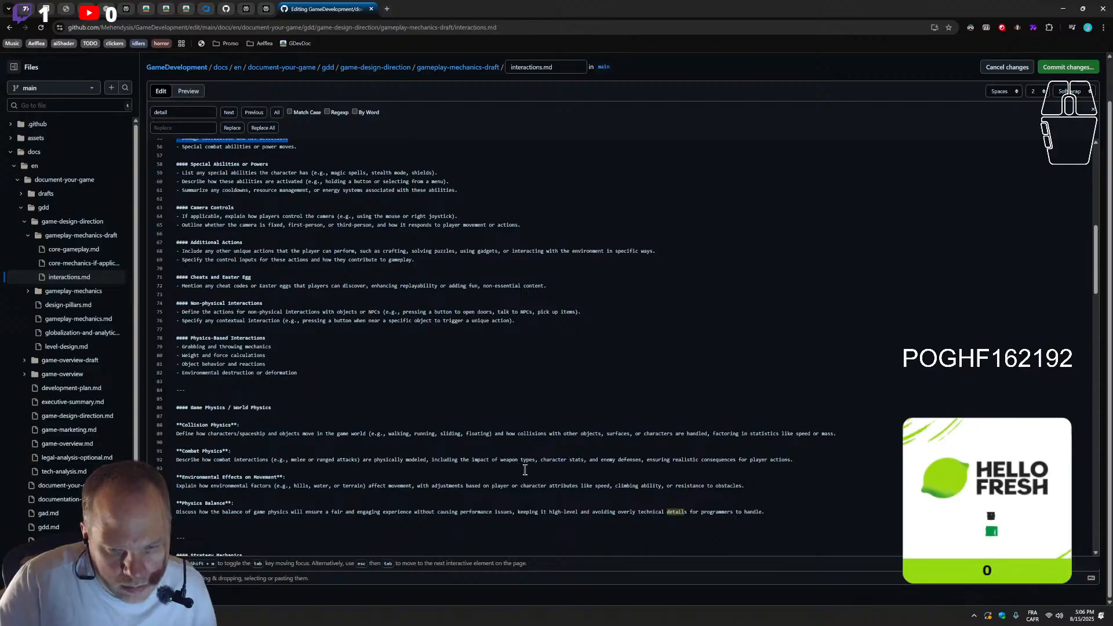
pyautogui.scroll(2, 405, 328)
pyautogui.click(513, 221)
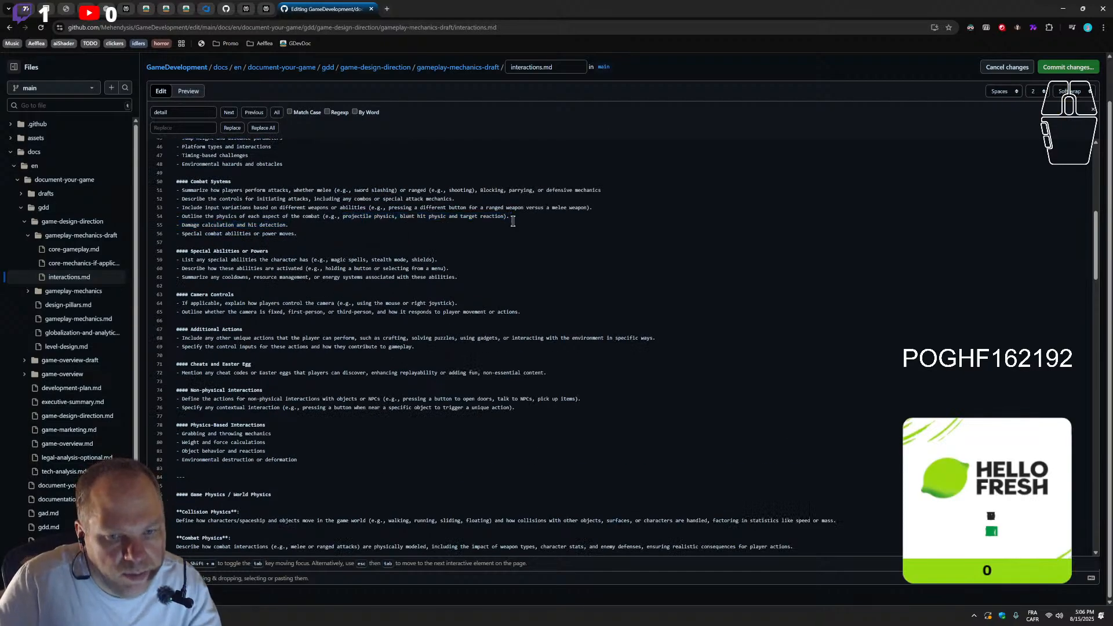
pyautogui.keyDown('shift'); pyautogui.click(159, 219); pyautogui.keyUp('shift')
pyautogui.press('BackSpace')
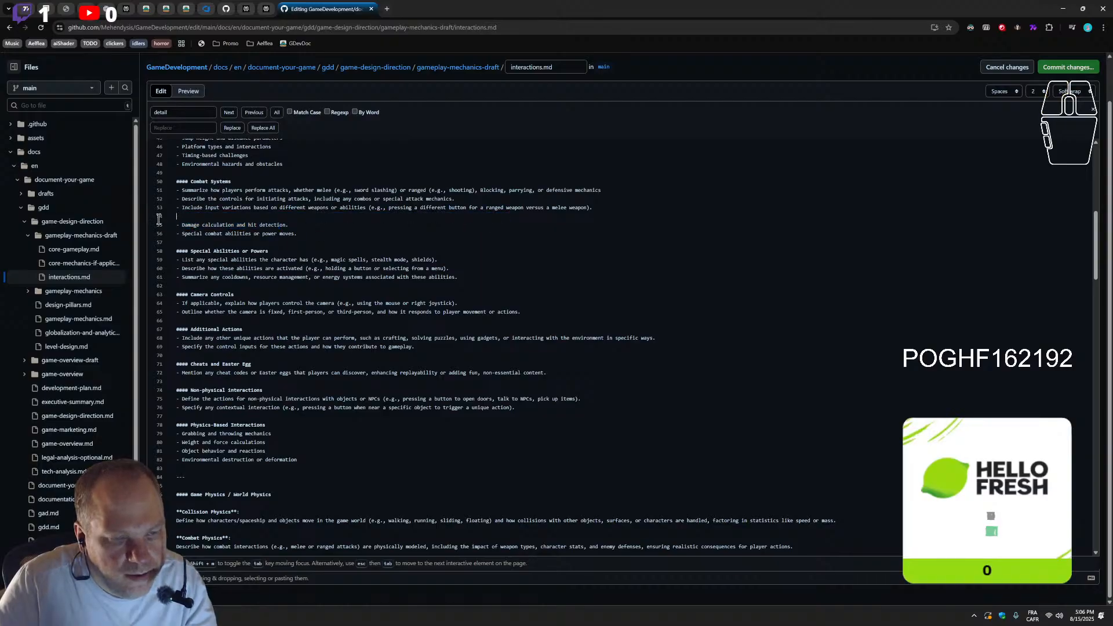
pyautogui.press('BackSpace')
# Remove the extra empty line between the Physics Balance description and the separator above Strategy Mechanics
pyautogui.scroll(-2, 344, 462)
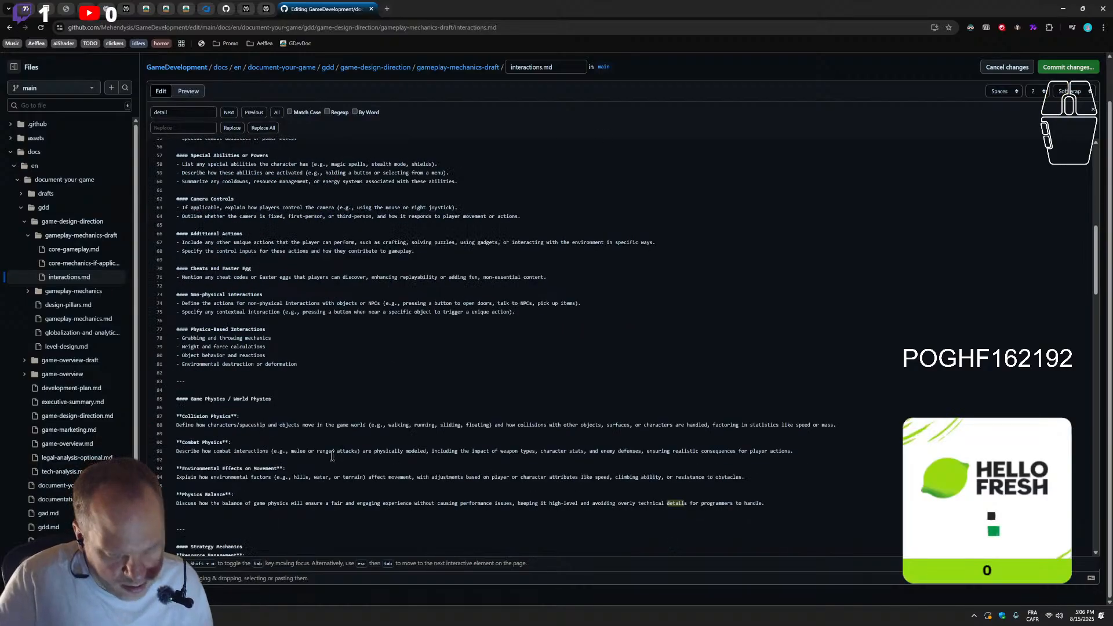
pyautogui.scroll(-2, 344, 463)
pyautogui.scroll(1, 226, 474)
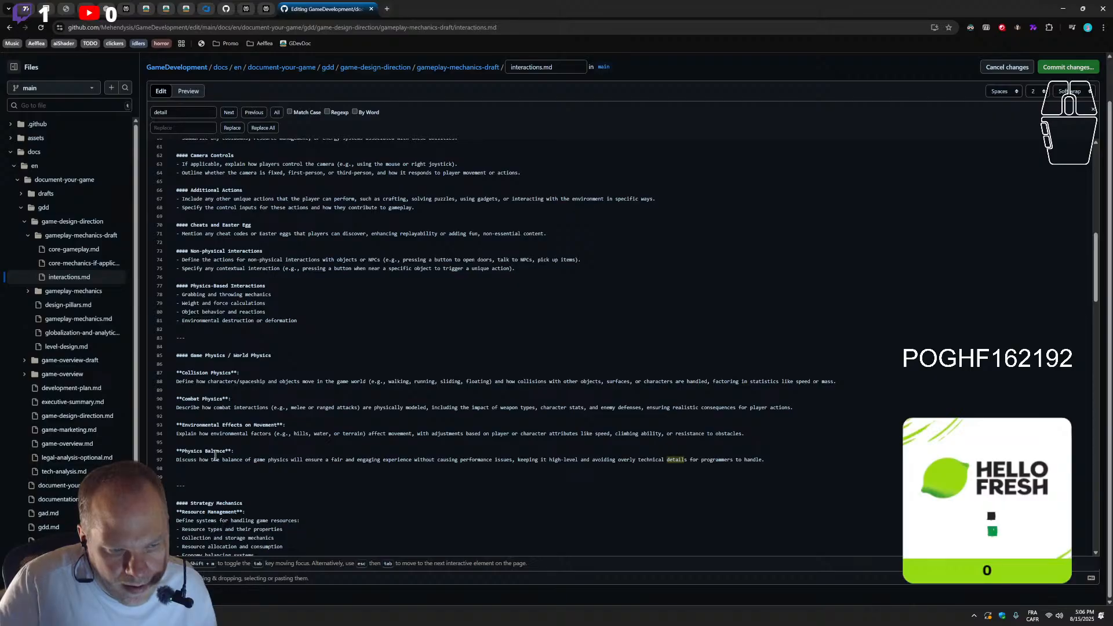
pyautogui.moveTo(182, 286); pyautogui.dragTo(240, 312)
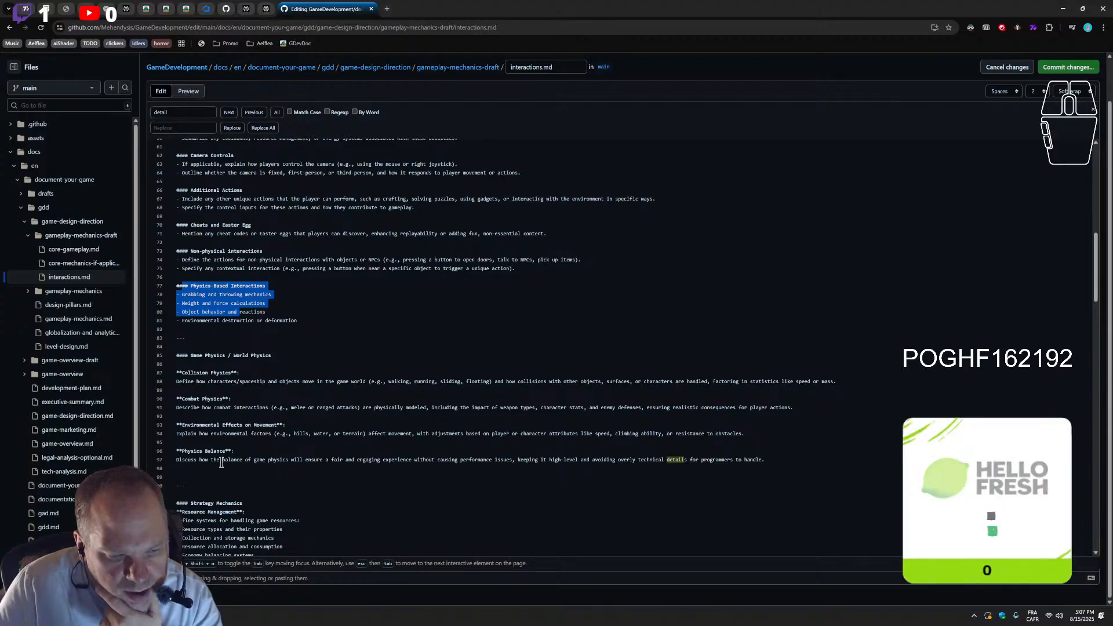
pyautogui.click(203, 470)
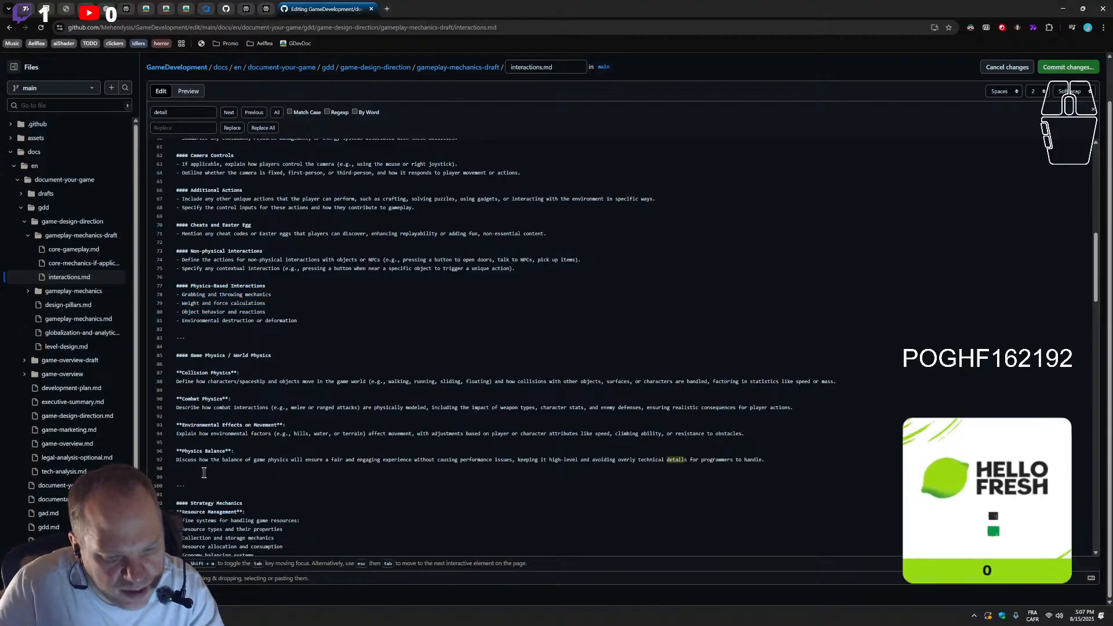
pyautogui.press('BackSpace')
# Move the Physics-Based Interactions heading and its four bullets directly under the Game Physics / World Physics heading, above Collision Physics
pyautogui.moveTo(299, 320); pyautogui.dragTo(173, 288)
pyautogui.hotkey('ctrl', 'c')
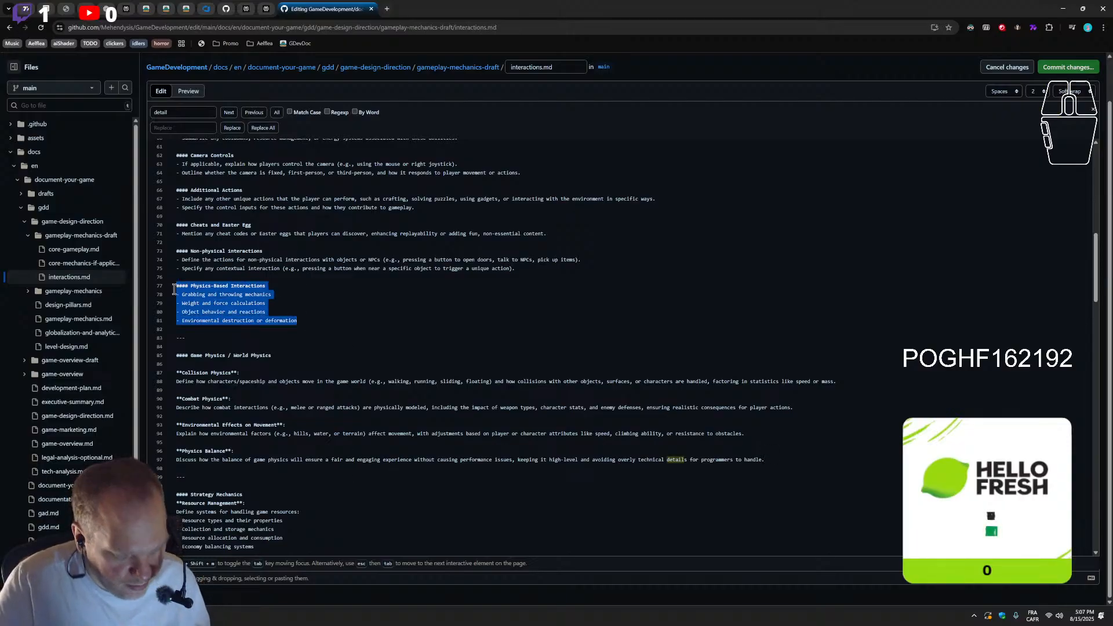
pyautogui.press('BackSpace')
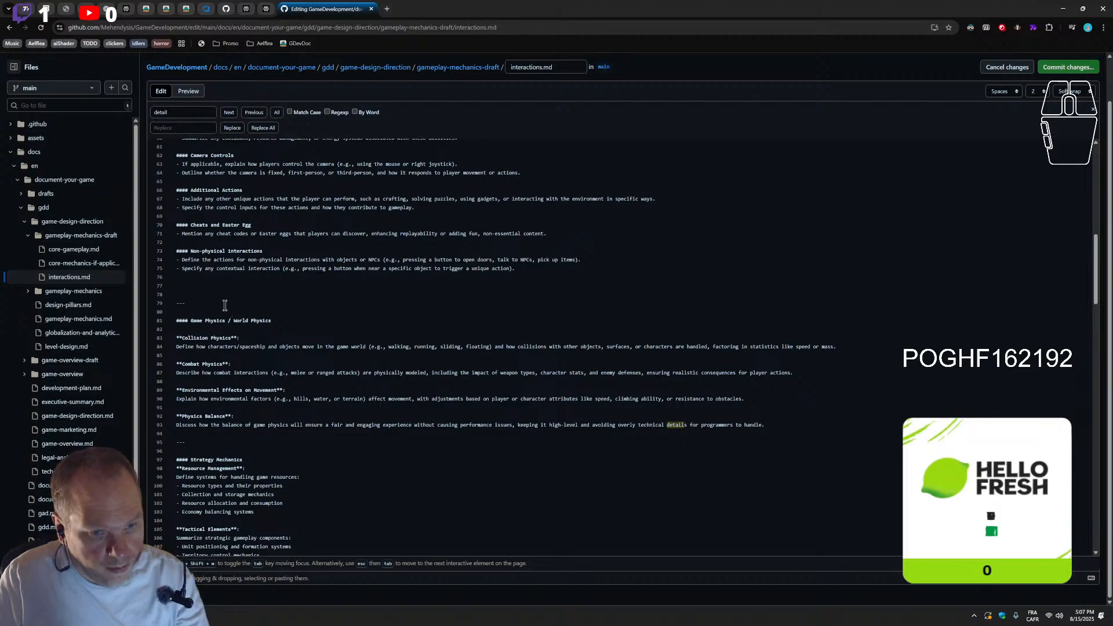
pyautogui.press('BackSpace')
pyautogui.press('BackSpace')
pyautogui.click(295, 313)
pyautogui.press('Return')
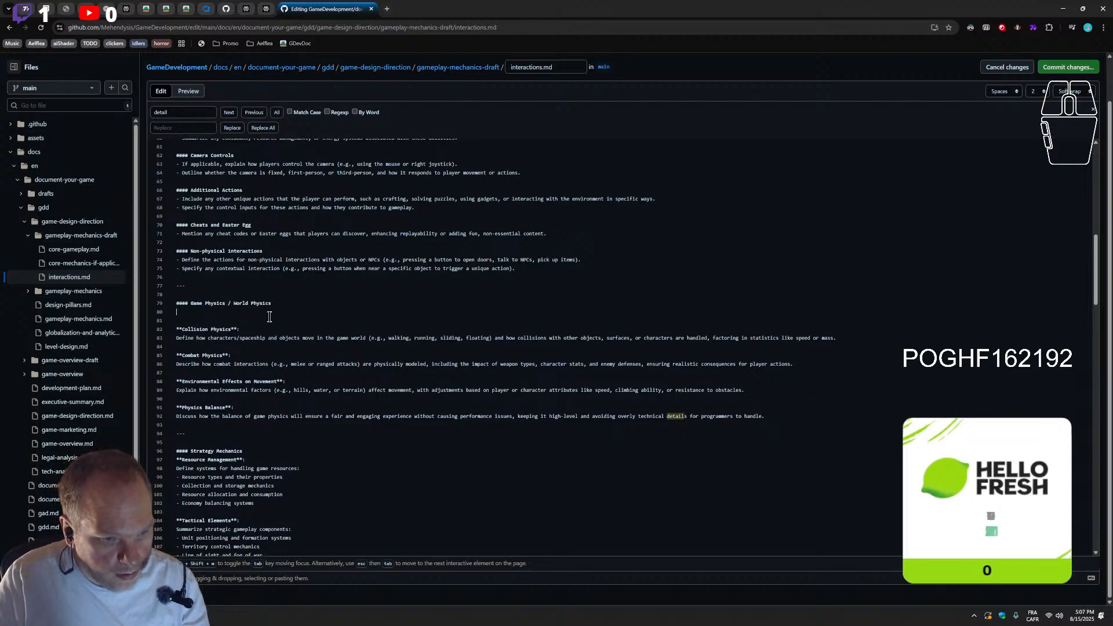
pyautogui.press('Return')
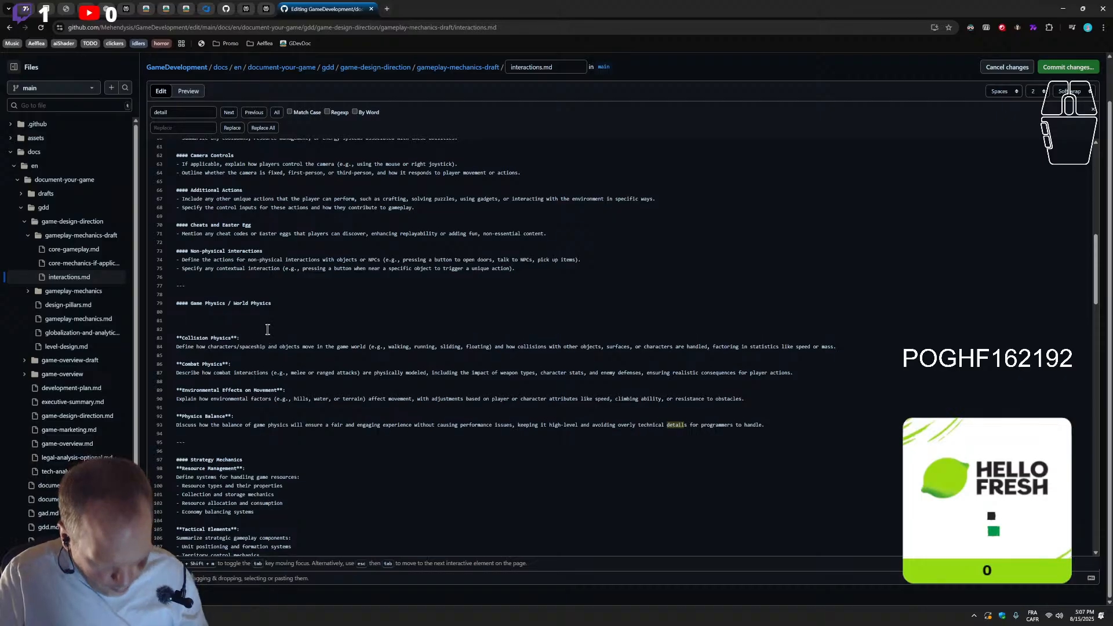
pyautogui.hotkey('ctrl', 'v')
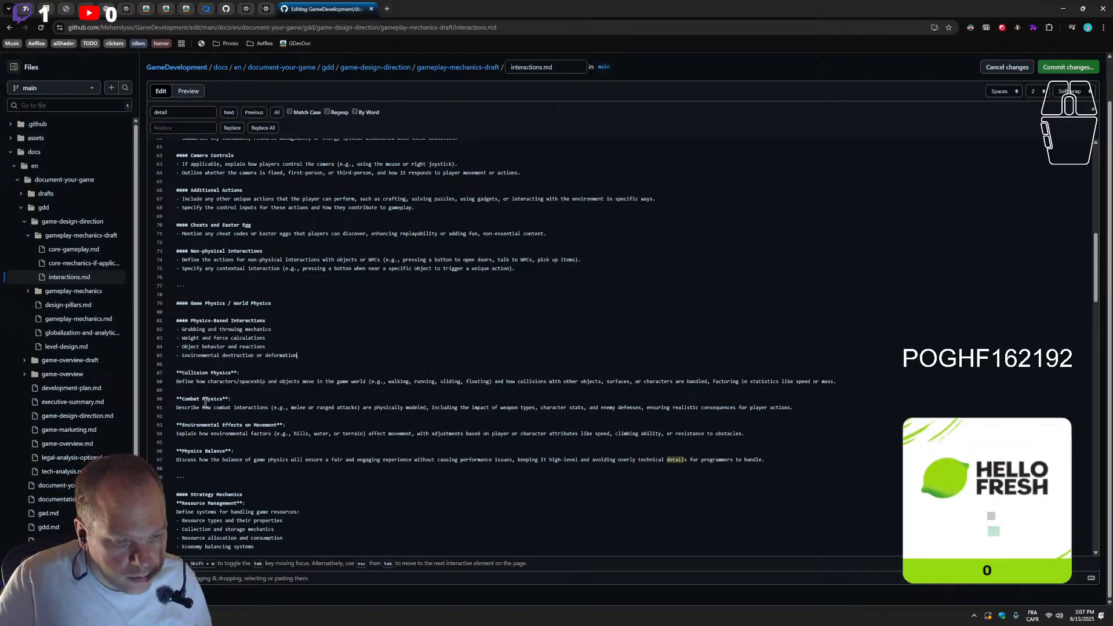
# Turn the Physics-Based Interactions heading into bold text by replacing its heading marks with ** on both sides
pyautogui.scroll(-3, 228, 419)
pyautogui.scroll(3, 228, 419)
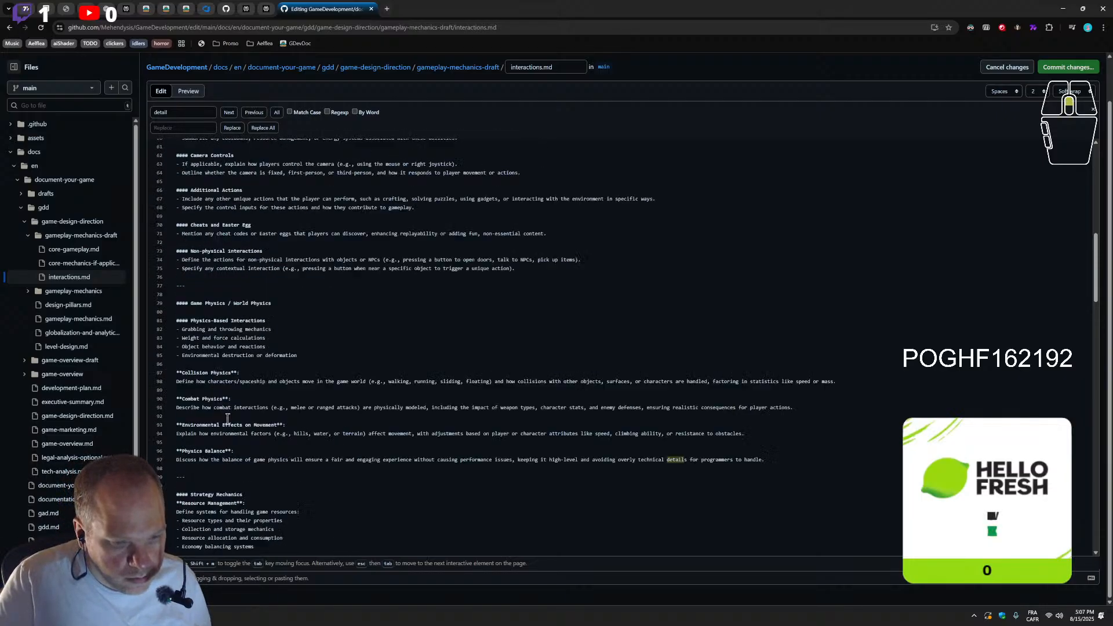
pyautogui.doubleClick(177, 373)
pyautogui.hotkey('ctrl', 'c')
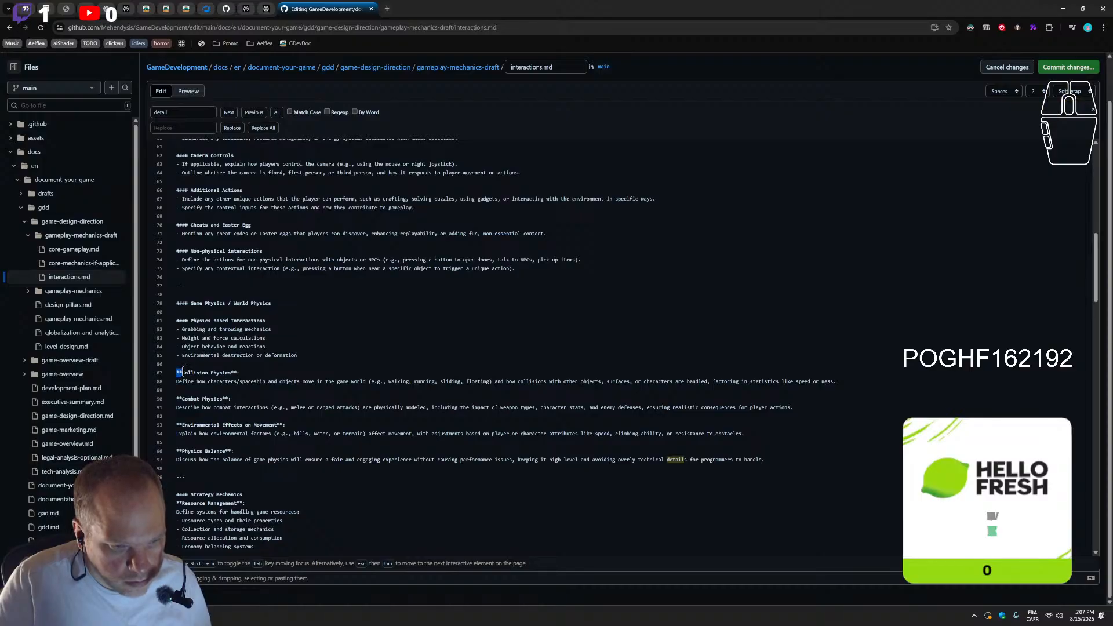
pyautogui.moveTo(191, 321); pyautogui.dragTo(176, 321)
pyautogui.hotkey('ctrl', 'v')
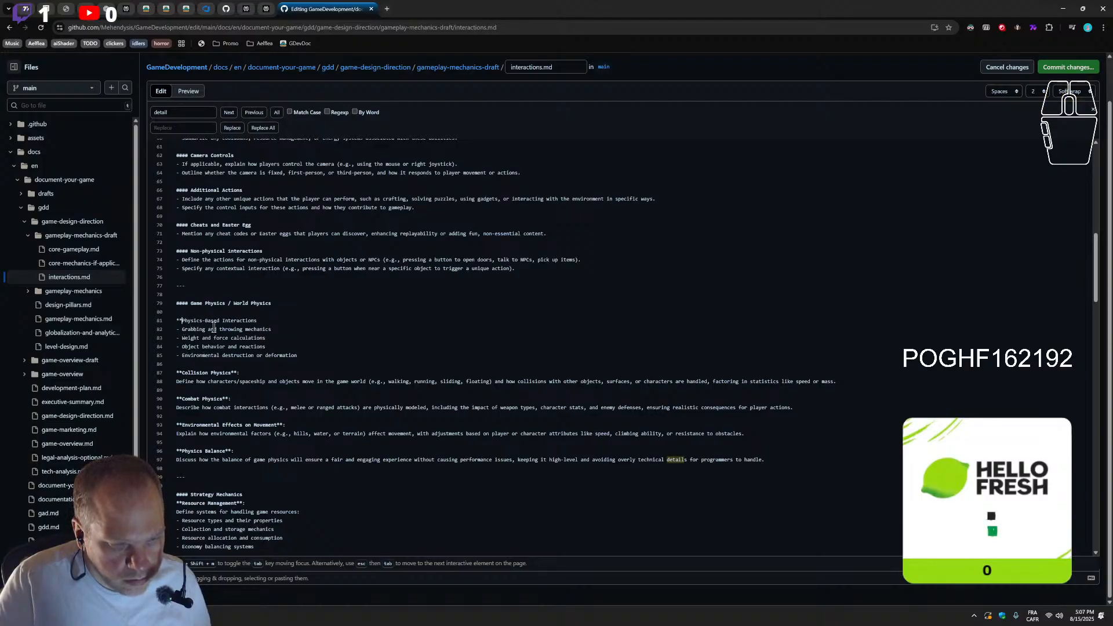
pyautogui.hotkey('ctrl', 'v')
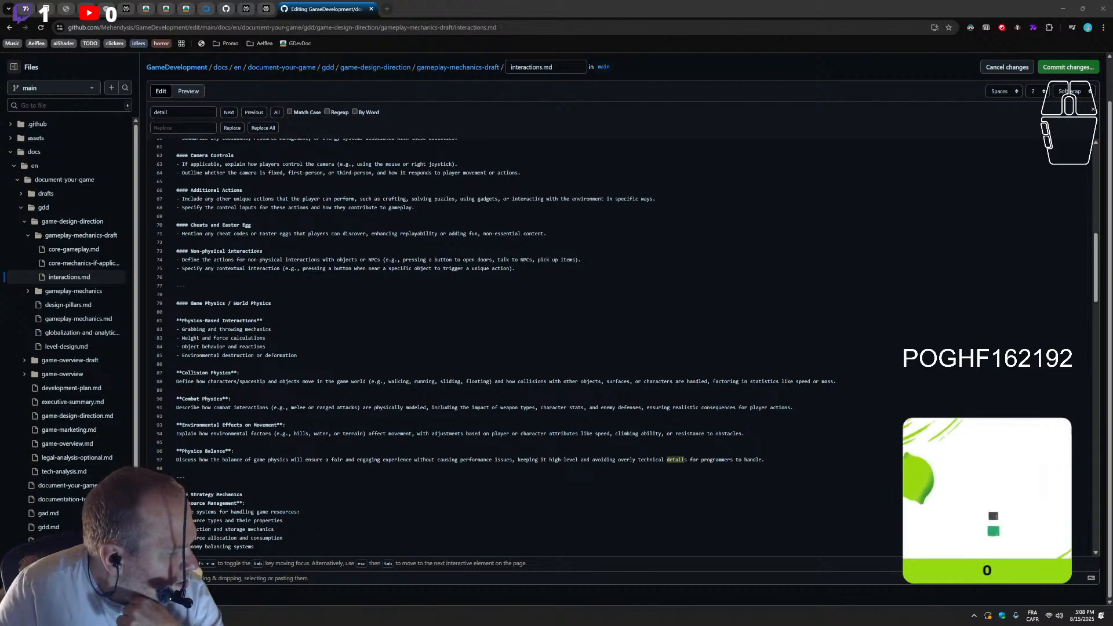
# Add a second horizontal rule above Strategy Mechanics, with an empty line between it and the rule after Physics Balance
pyautogui.scroll(-3, 329, 427)
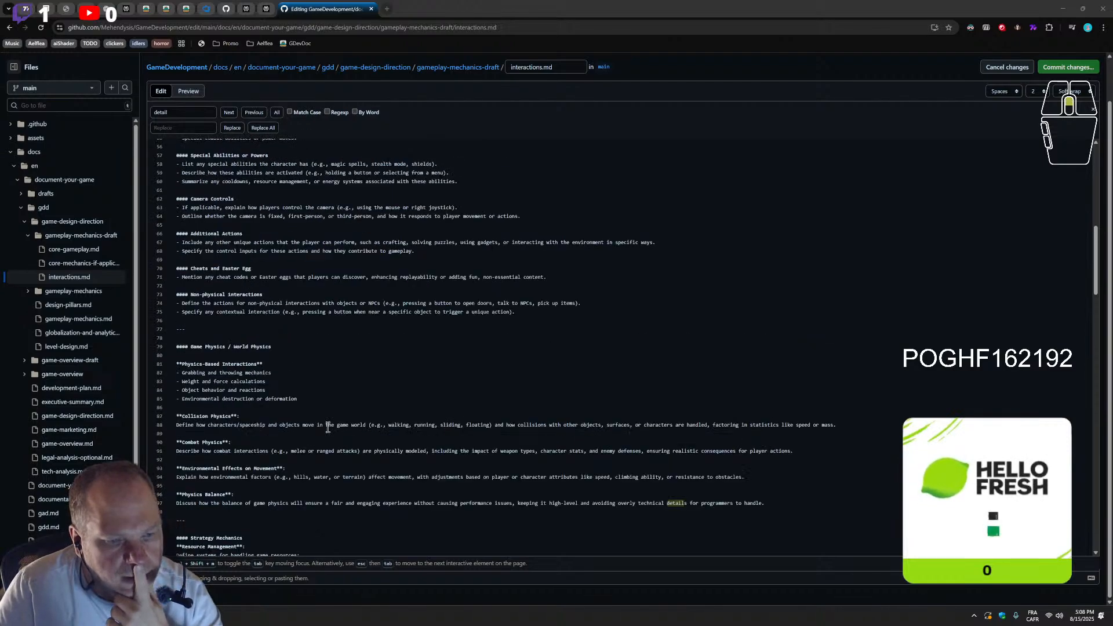
pyautogui.scroll(8, 329, 427)
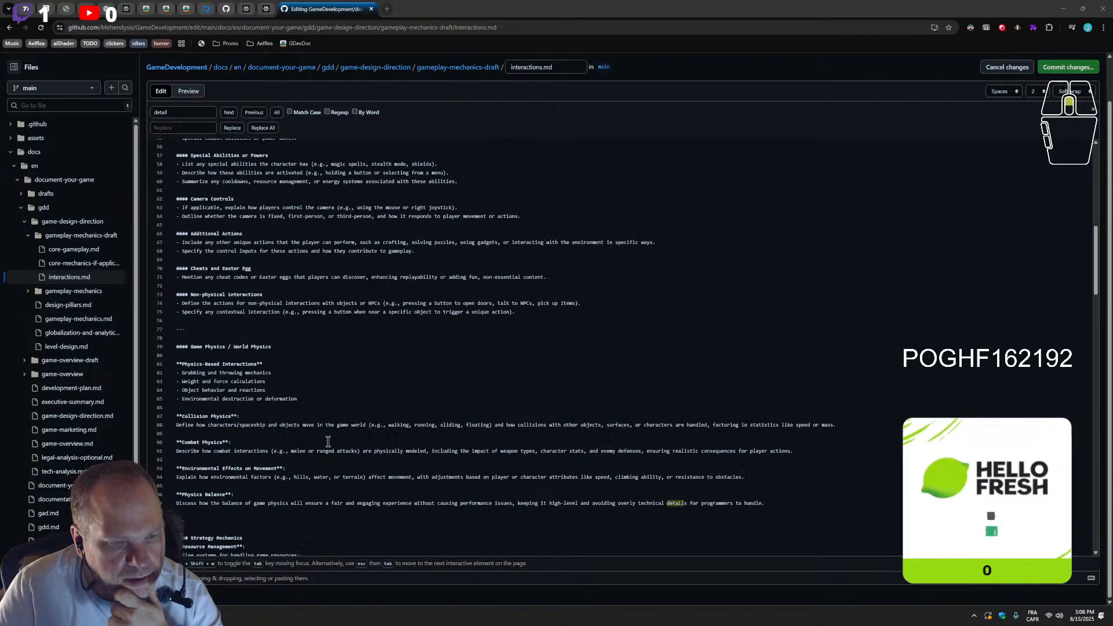
pyautogui.scroll(-7, 323, 441)
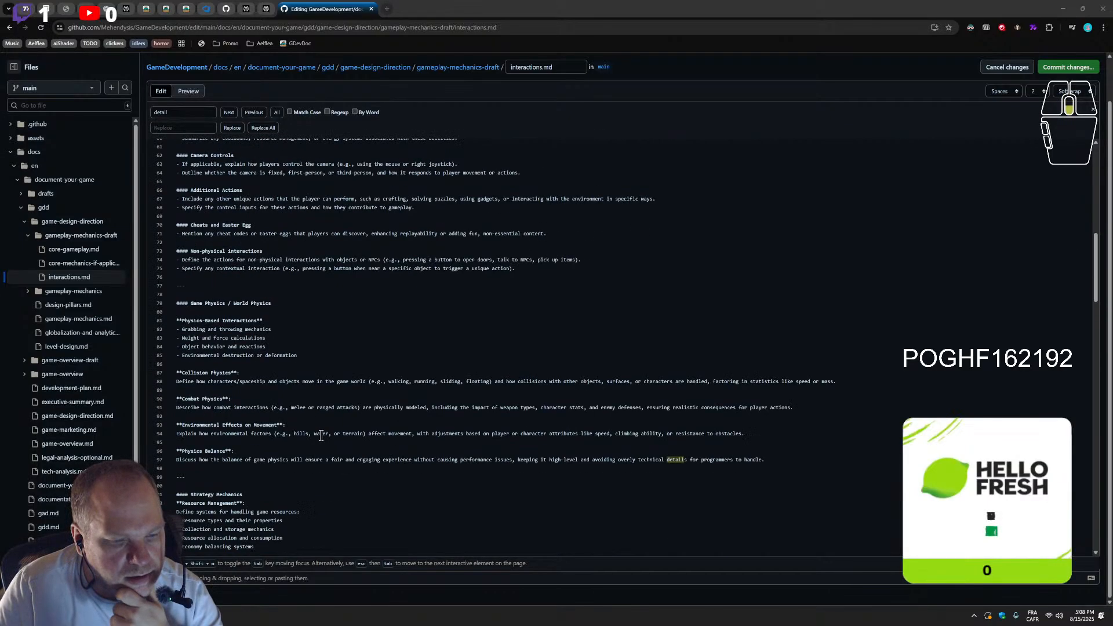
pyautogui.click(206, 481)
pyautogui.press('Return')
pyautogui.click(198, 476)
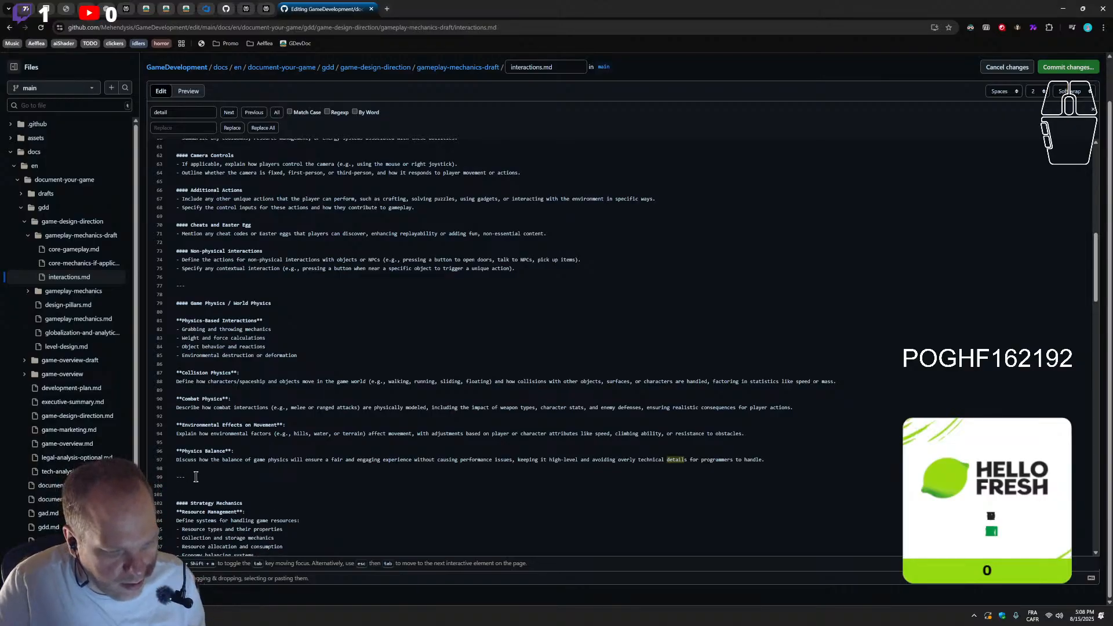
pyautogui.scroll(-5, 170, 484)
pyautogui.scroll(3, 192, 392)
pyautogui.click(183, 400)
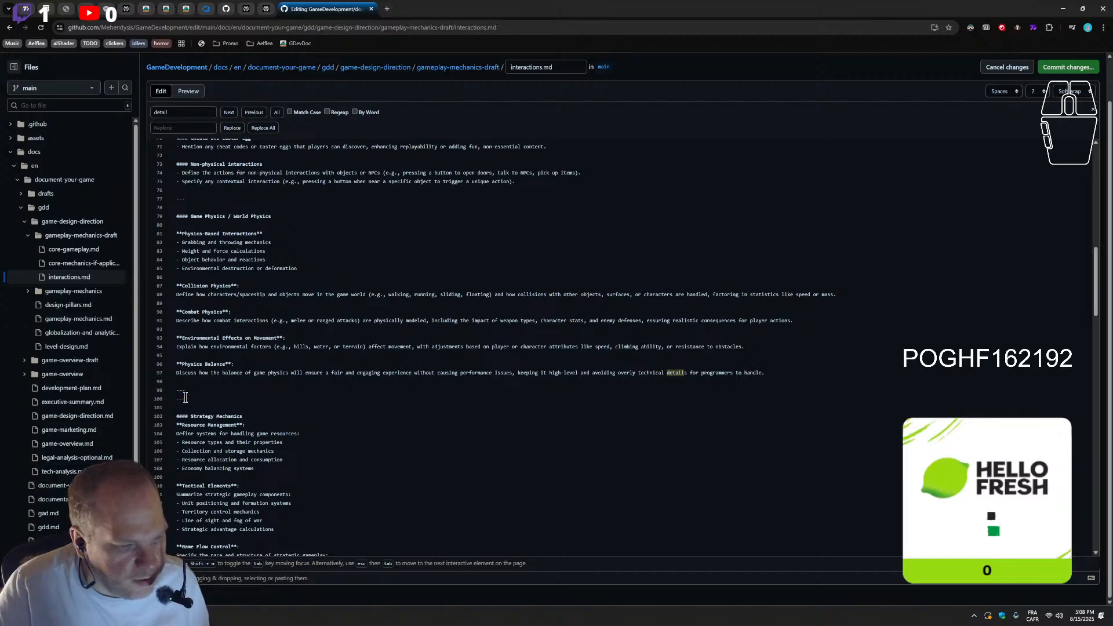
pyautogui.click(188, 393)
pyautogui.press('Return')
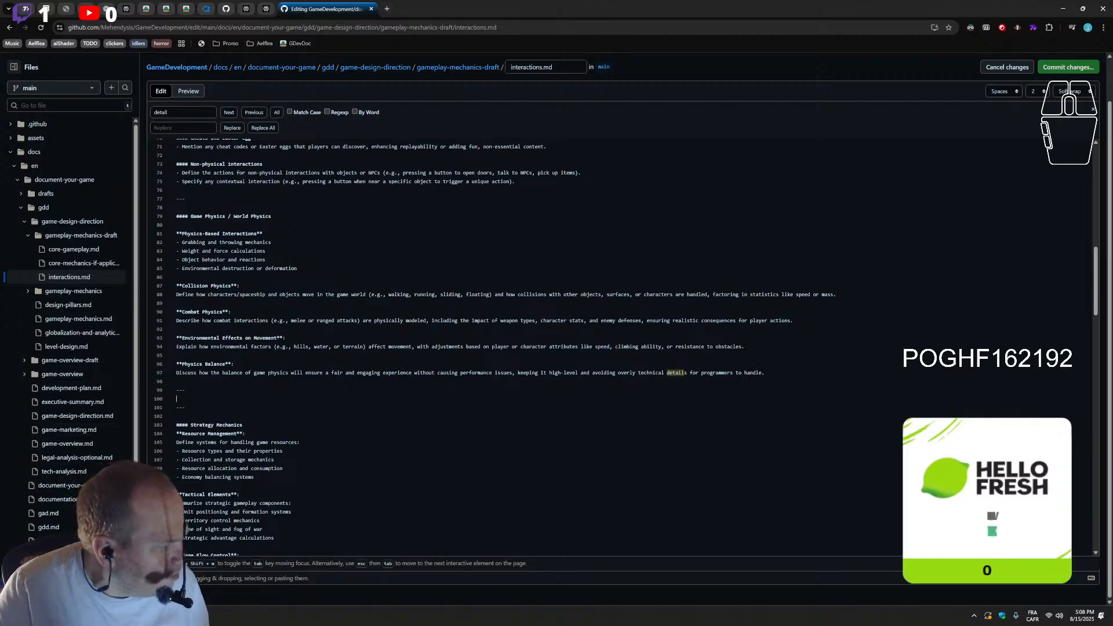
# Insert the copied Customization section, with its Player Customization bullets, between the two rules under a #### heading, without "(if applicable)" in the title
pyautogui.doubleClick(178, 218)
pyautogui.hotkey('ctrl', 'c')
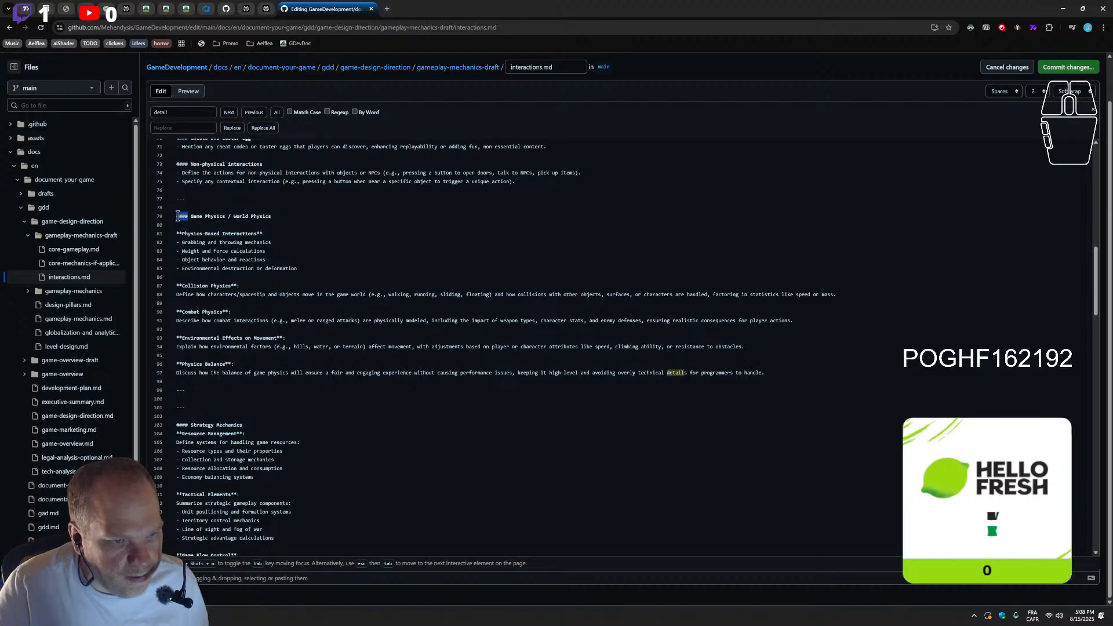
pyautogui.click(200, 400)
pyautogui.hotkey('ctrl', 'v')
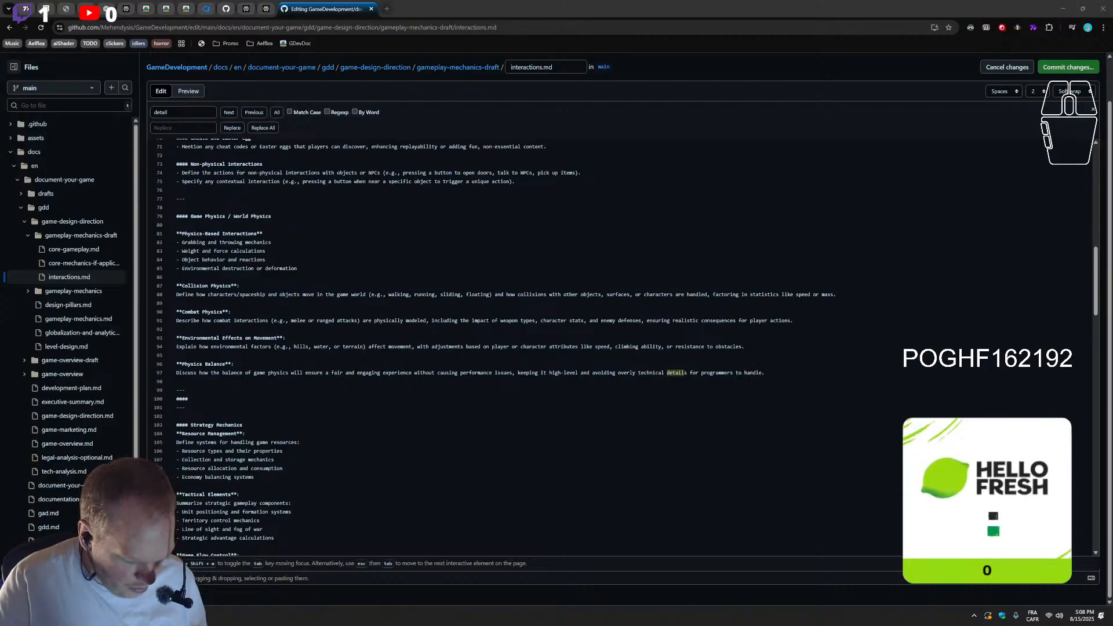
pyautogui.click(231, 399)
pyautogui.hotkey('ctrl', 'v')
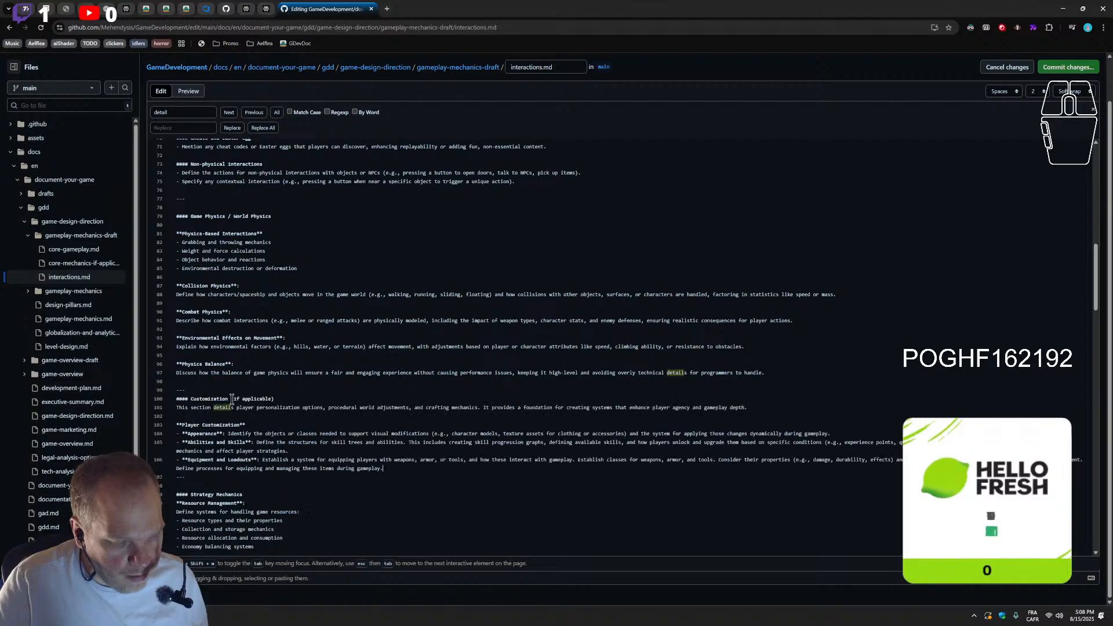
pyautogui.moveTo(280, 400); pyautogui.dragTo(233, 400)
pyautogui.press('BackSpace')
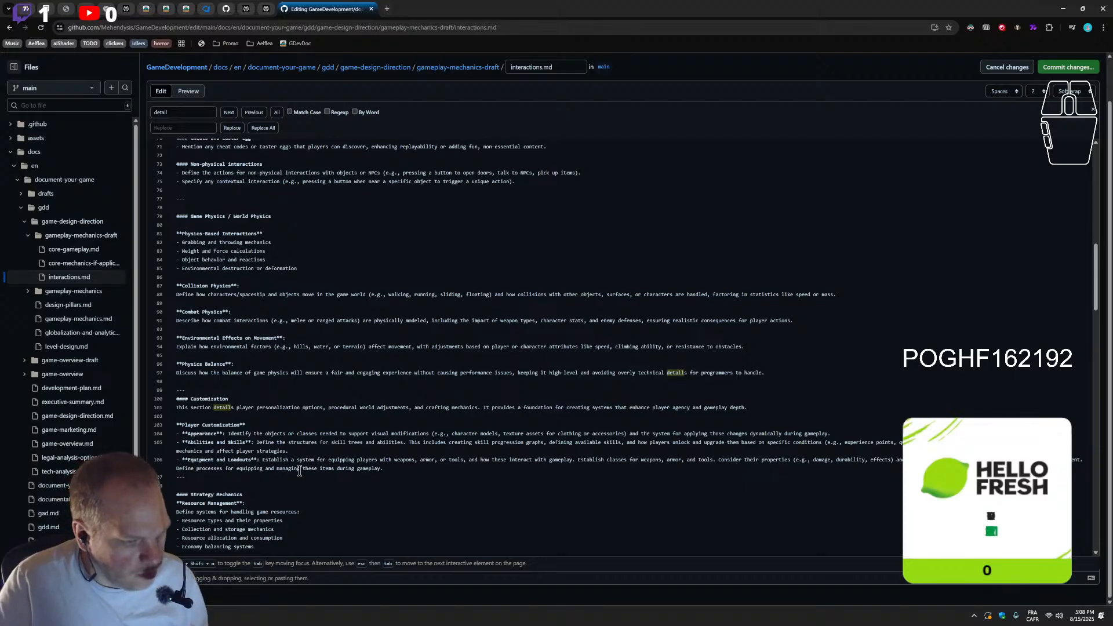
# Add an empty line between the Customization section and the horizontal rules above and below it
pyautogui.click(242, 394)
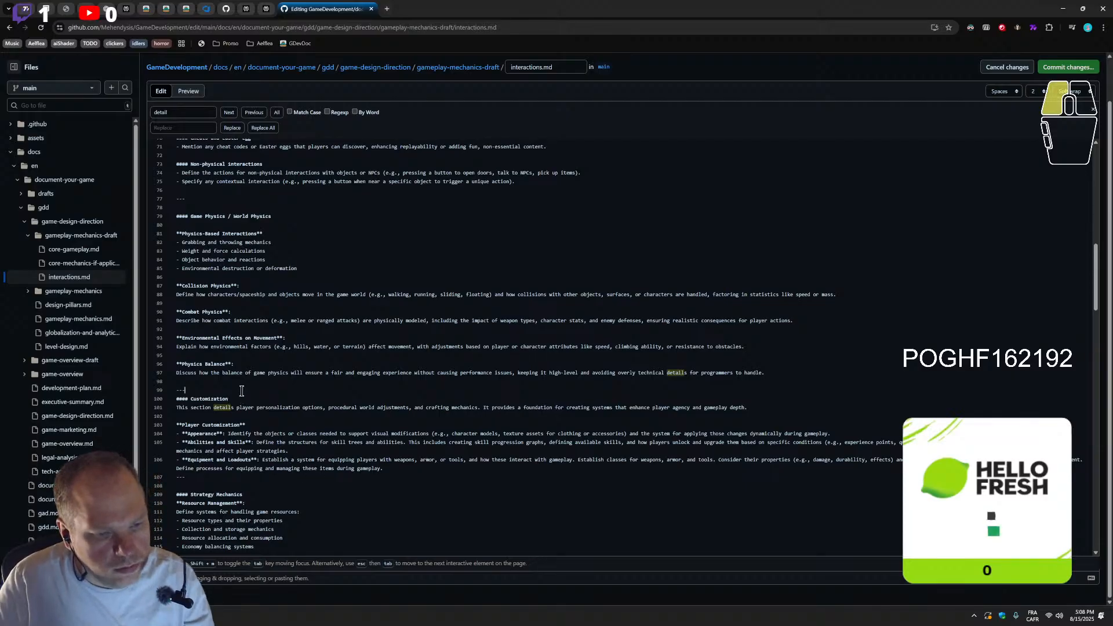
pyautogui.press('Return')
pyautogui.press('Return')
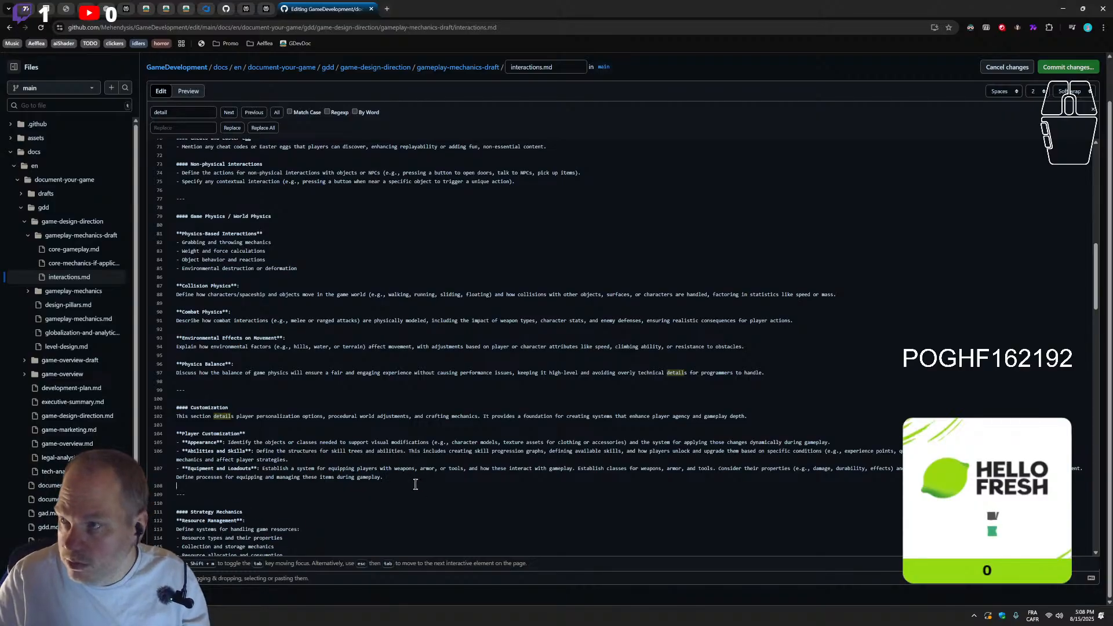
pyautogui.press('ctrl')
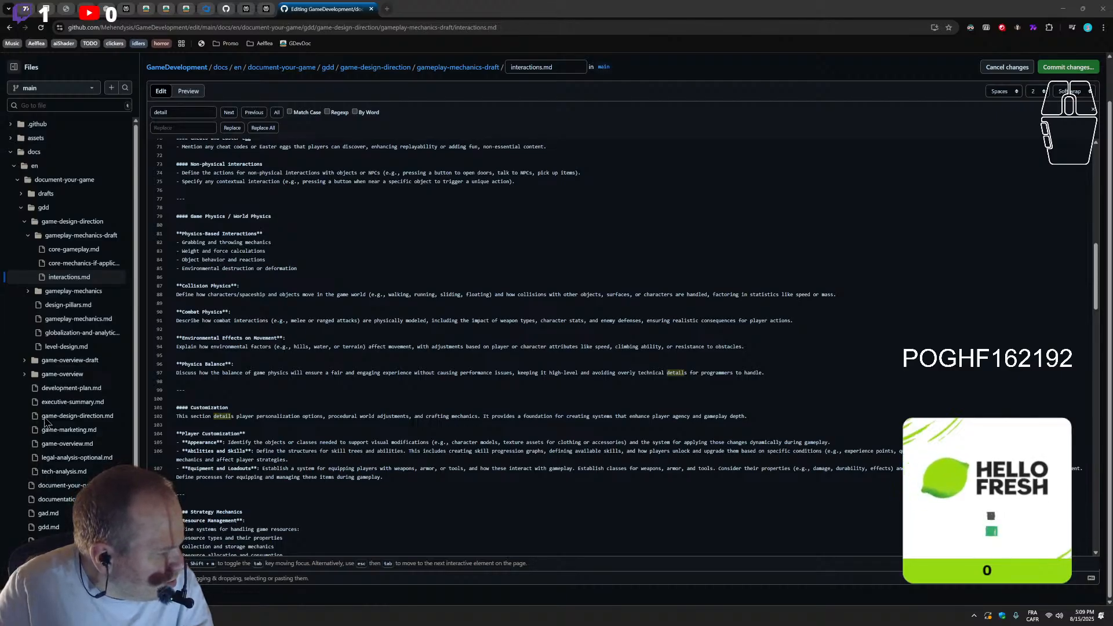
# Review the Player Actions and Controls subsections through to Game Physics / World Physics for content overlapping with Customization
pyautogui.scroll(2, 315, 341)
pyautogui.scroll(10, 314, 341)
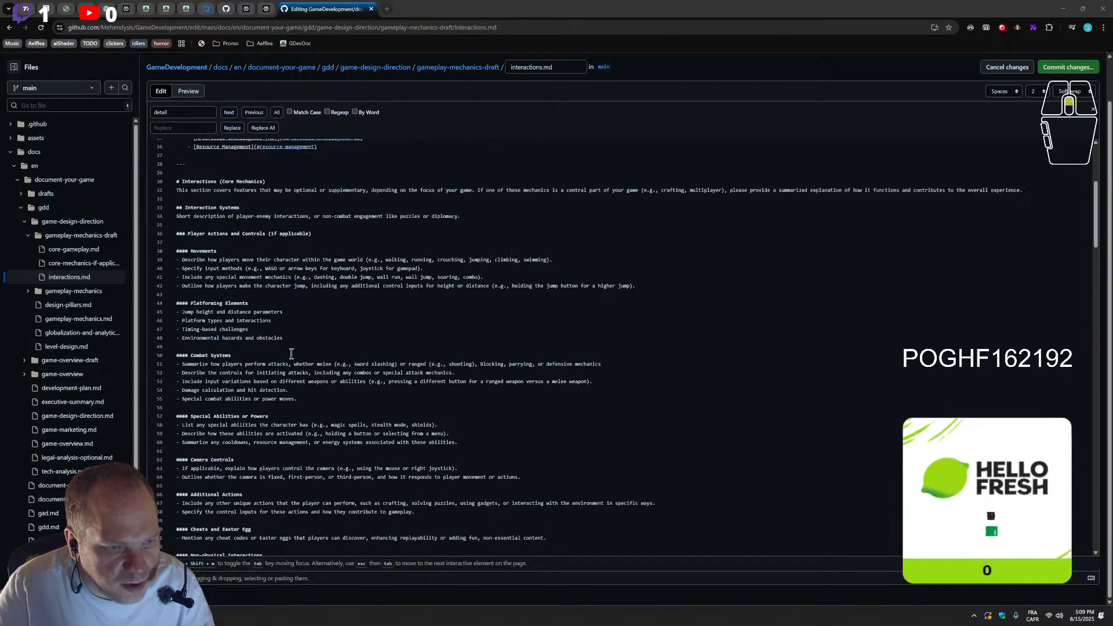
pyautogui.scroll(-4, 293, 432)
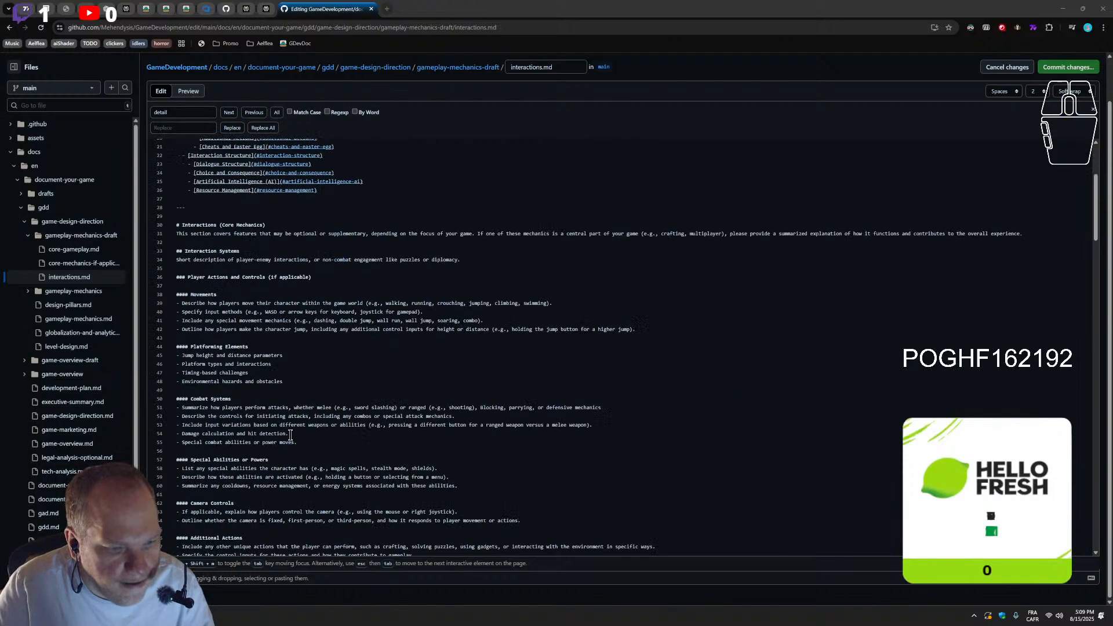
pyautogui.scroll(-2, 290, 435)
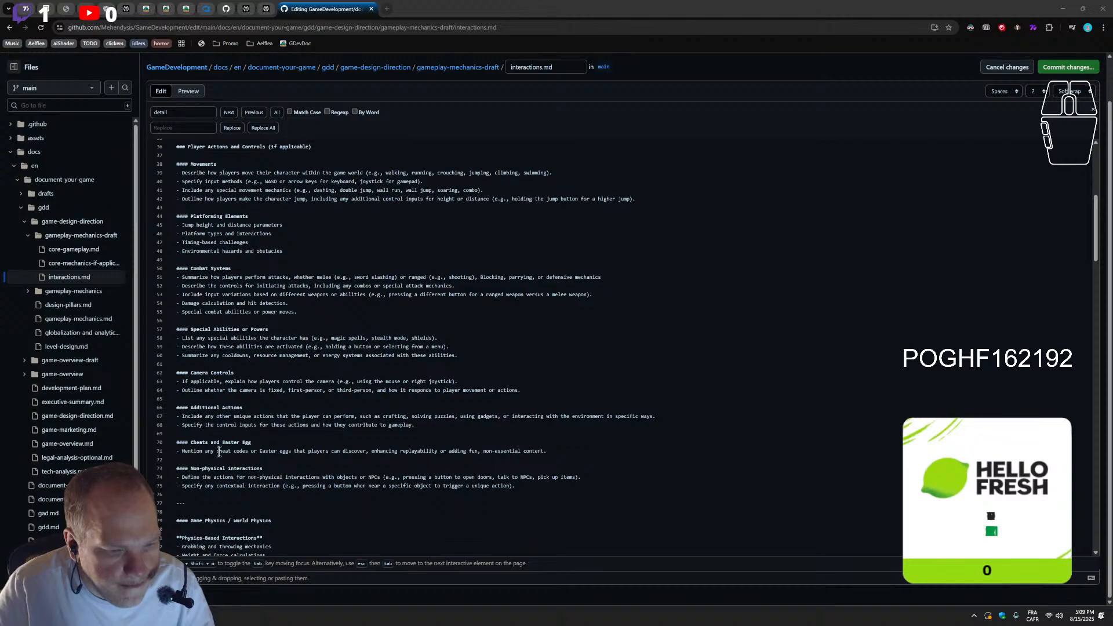
pyautogui.scroll(-2, 215, 386)
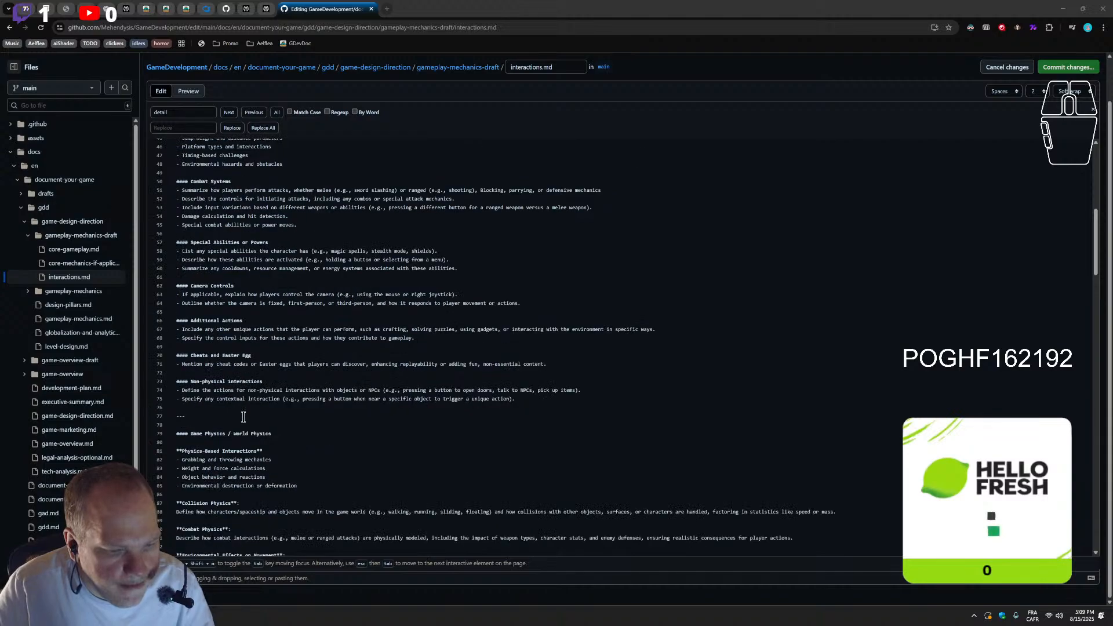
pyautogui.scroll(-2, 259, 433)
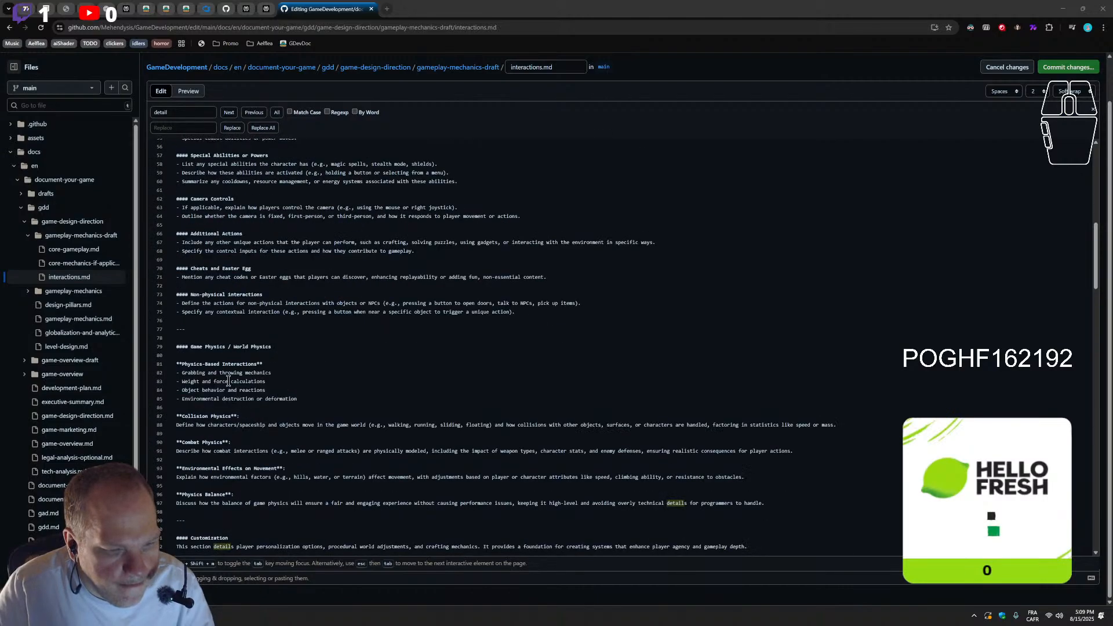
pyautogui.scroll(4, 258, 429)
pyautogui.scroll(-2, 258, 428)
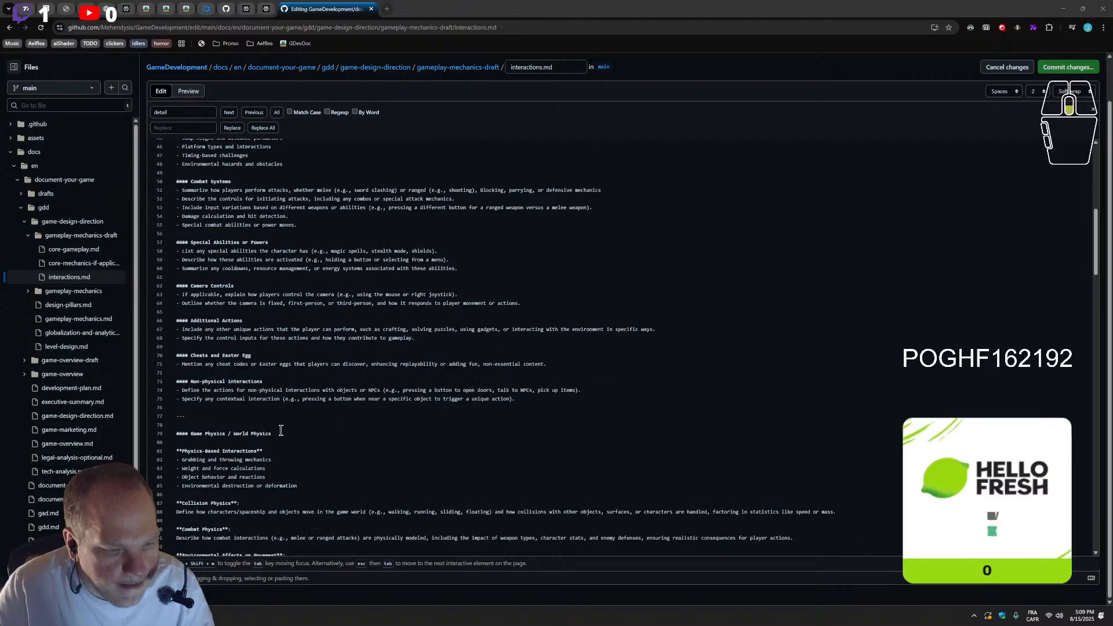
pyautogui.scroll(2, 229, 356)
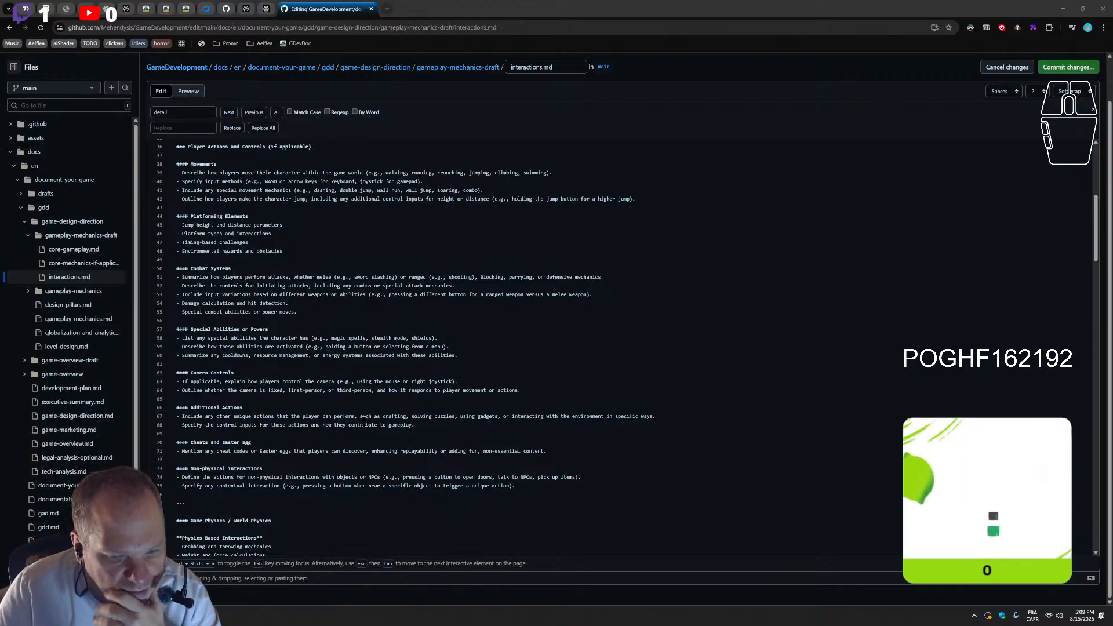
# Remove "crafting" from the examples in the first Additional Actions bullet
pyautogui.doubleClick(394, 417)
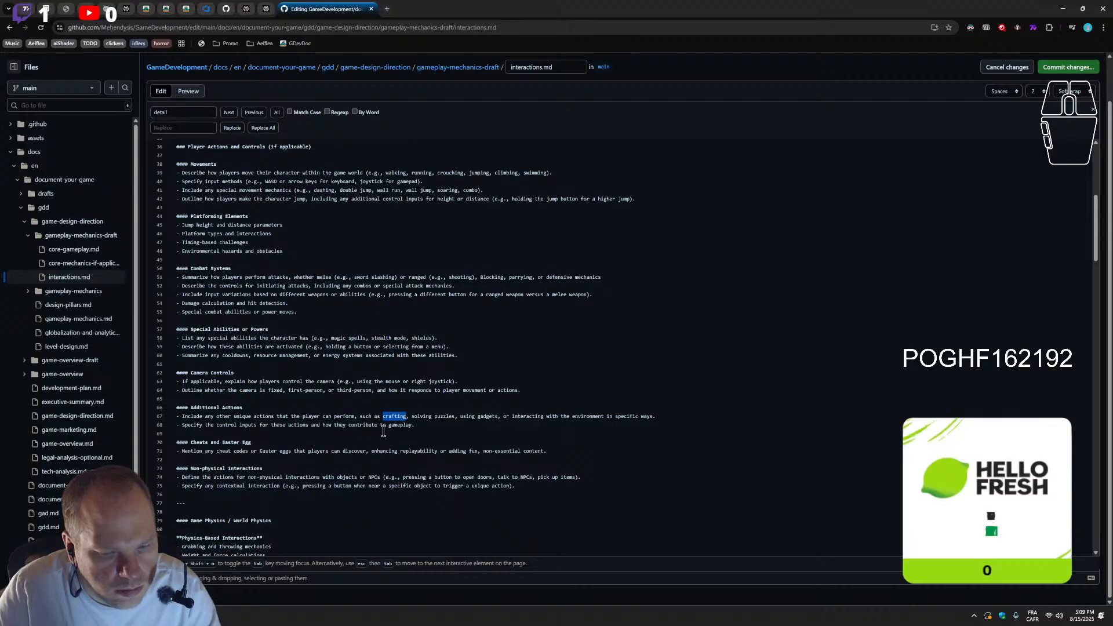
pyautogui.press('BackSpace')
pyautogui.press('BackSpace')
pyautogui.press('BackSpace')
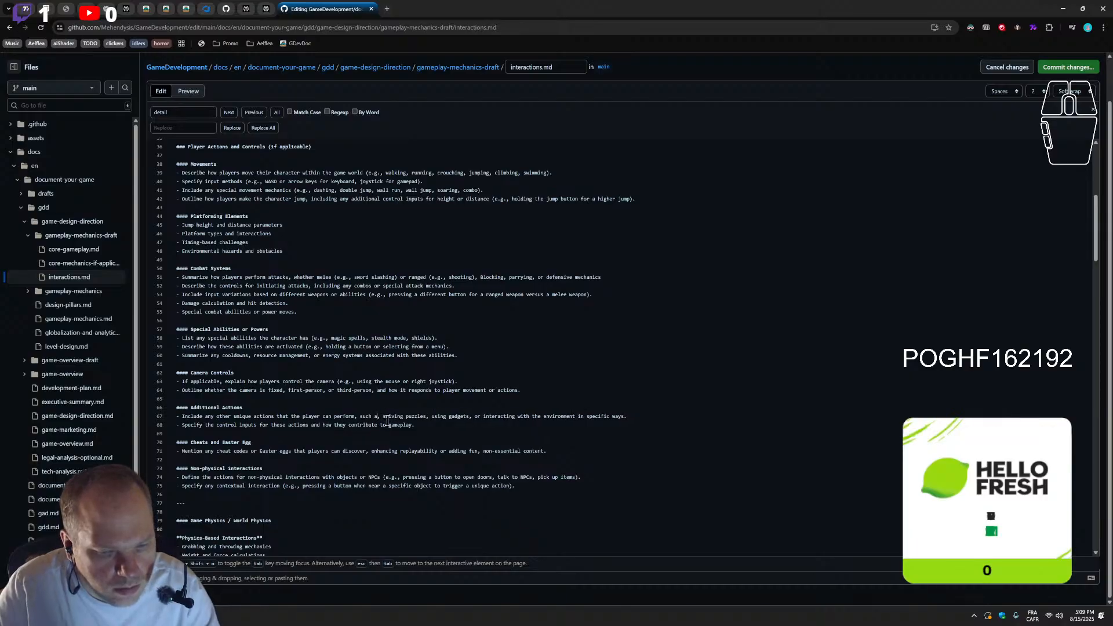
pyautogui.write('s')
pyautogui.press('Delete')
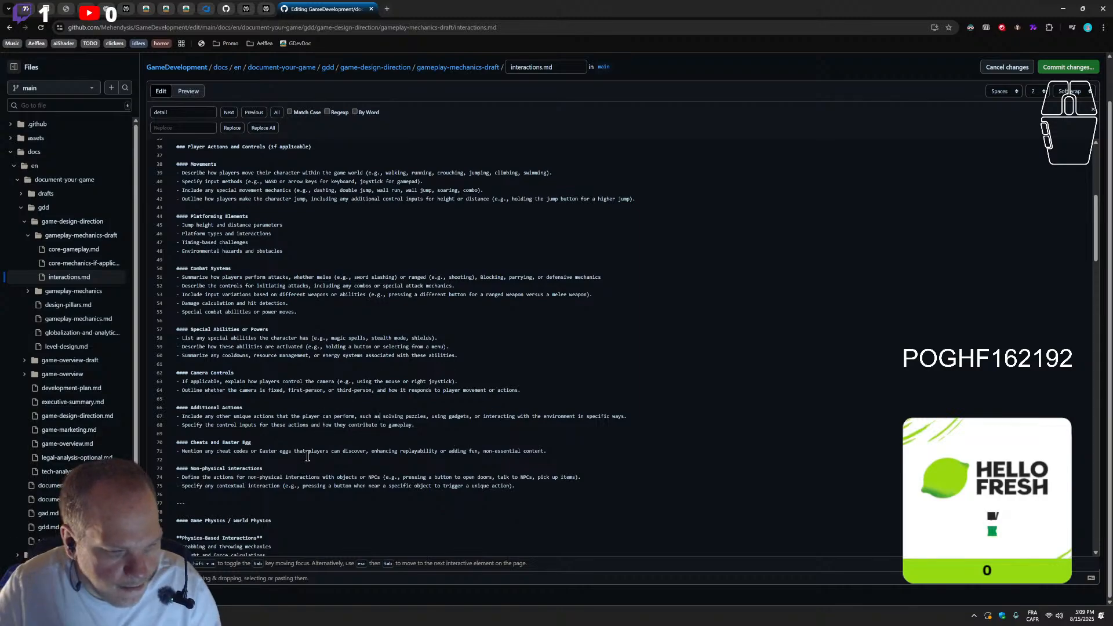
# Delete the whole Additional Actions section between Camera Controls and Cheats and Easter Egg
pyautogui.moveTo(177, 442); pyautogui.dragTo(146, 413)
pyautogui.press('BackSpace')
pyautogui.press('BackSpace')
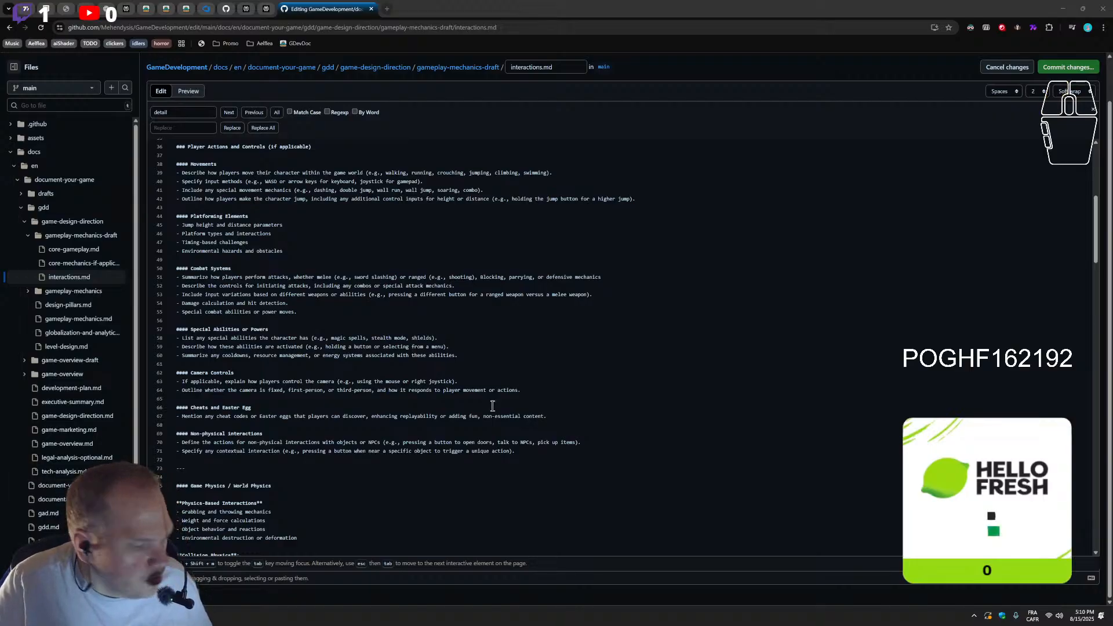
# Paste the copied "Spawning system (if applicable)" section, including NPC spawning and procedural world customization, after the Non-physical interactions bullets
pyautogui.scroll(-3, 509, 418)
pyautogui.scroll(-2, 252, 367)
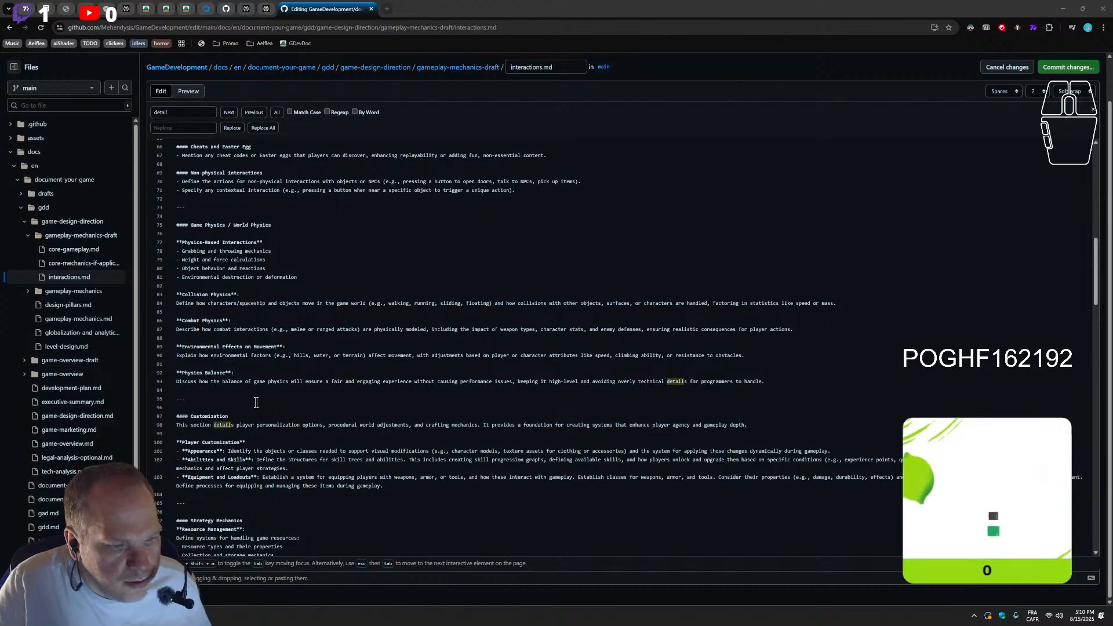
pyautogui.scroll(5, 271, 344)
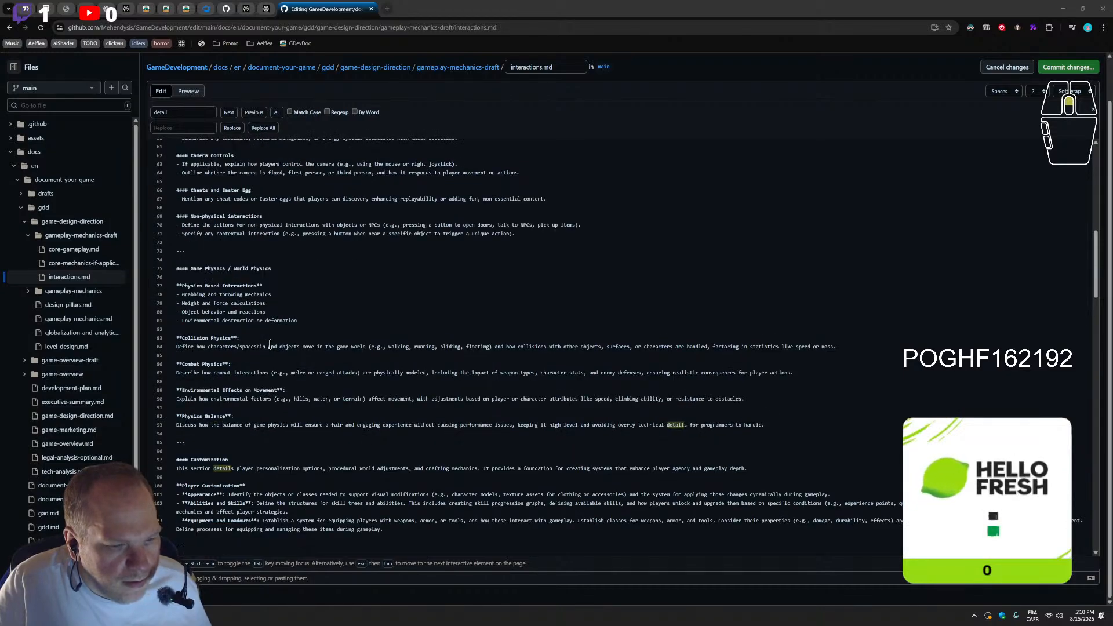
pyautogui.click(515, 321)
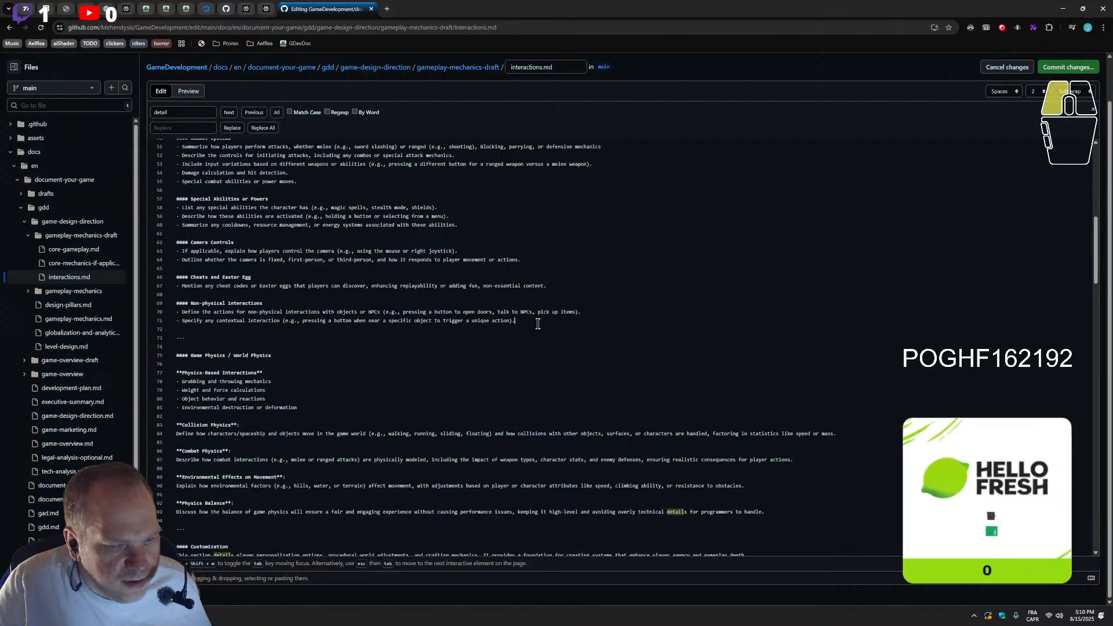
pyautogui.press('Return')
pyautogui.press('Return')
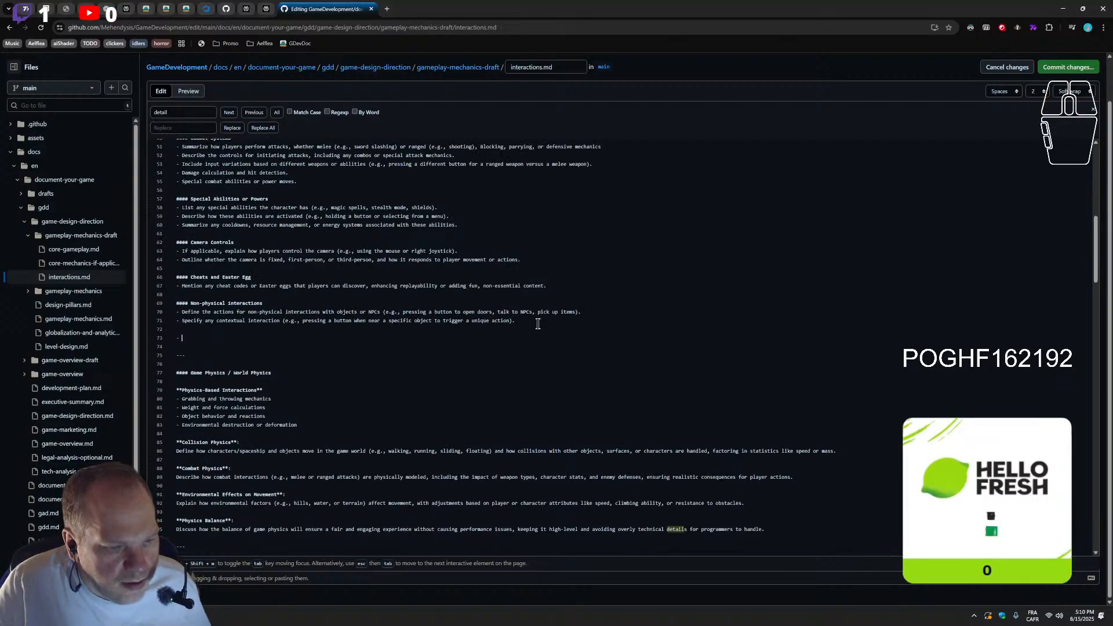
pyautogui.write("## Spawning system (if applicable)  **Mob and NPC Spawning** - **NPC Spawning Systems**: Specify the system for dynamic NPC generation, whether it's procedural, event-based, or rule-driven. Outline how NPCs will spawn based on world conditions (e.g., player progression, area-specific events) and the logic for NPC placement, behavior, and interaction. - **Behavior and Role Assignments**: NPC behaviors, such as aggressiveness or roles (e.g., healer, merchant). Design NPC behavior systems (e.g., AI states, roles like merchant or quest giver) and how they affect player interaction and world events. - **Coportment and Role Variations**: Develop systems for adjusting NPC roles or behaviors based on game state changes or player actions (e.g., NPCs switching from neutral to hostile).  **Procedual Game World and Environment Customization** - **Terrain and Base Building**: Outline the system for terrain modification or base building, including the objects or classes needed to modify, destroy, or build environmental elements. - **World Creation Rules**: Discuss systems for tweaking environmental settings such as difficulty, resource distribution, weather effects, or day-night cycles. - **Procedural Generation**: Detail how procedural algorithms determine terrain layouts, resource placements, event spawns, and world dynamics, ensuring a unique experience with each playthrough.")
# Insert a --- horizontal rule followed by an empty line above the Spawning system heading
pyautogui.click(195, 444)
pyautogui.click(193, 451)
pyautogui.click(189, 338)
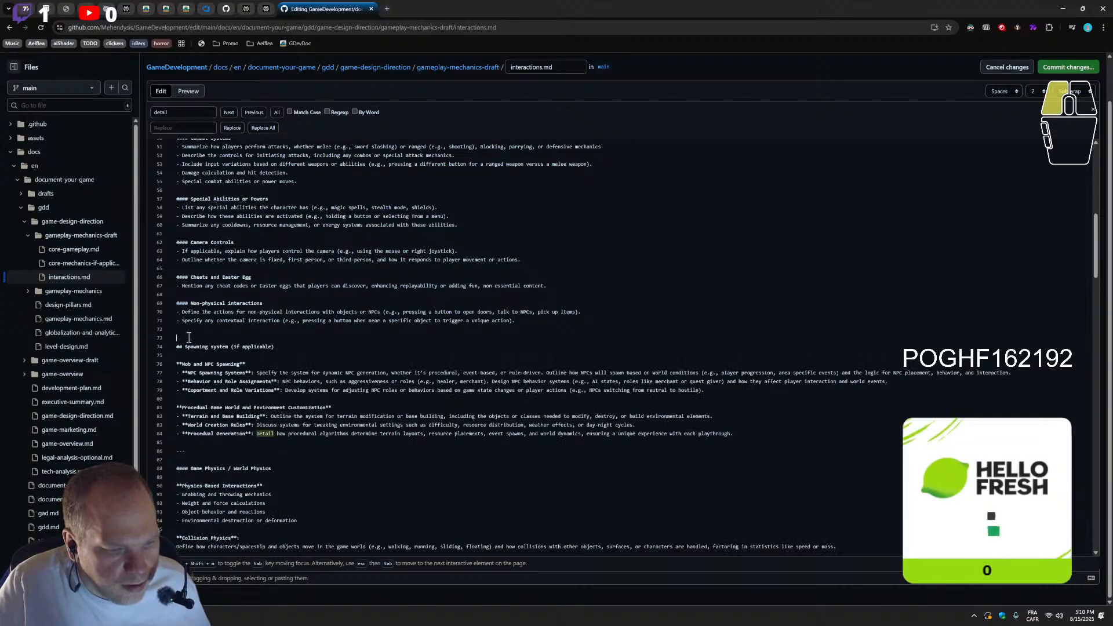
pyautogui.write('---')
pyautogui.press('Return')
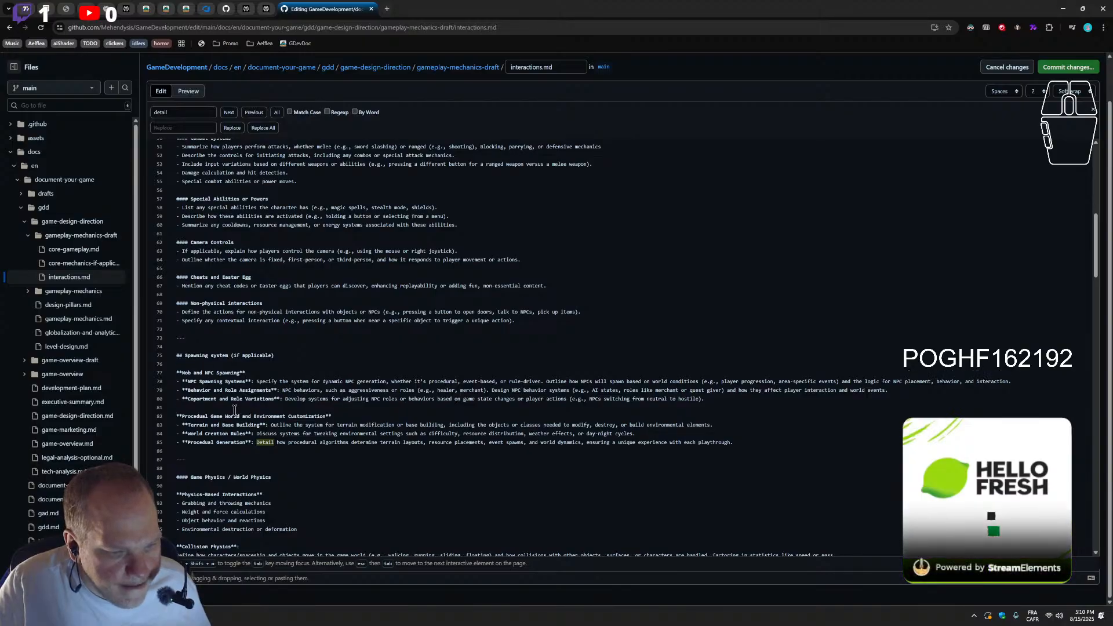
pyautogui.scroll(-1, 255, 441)
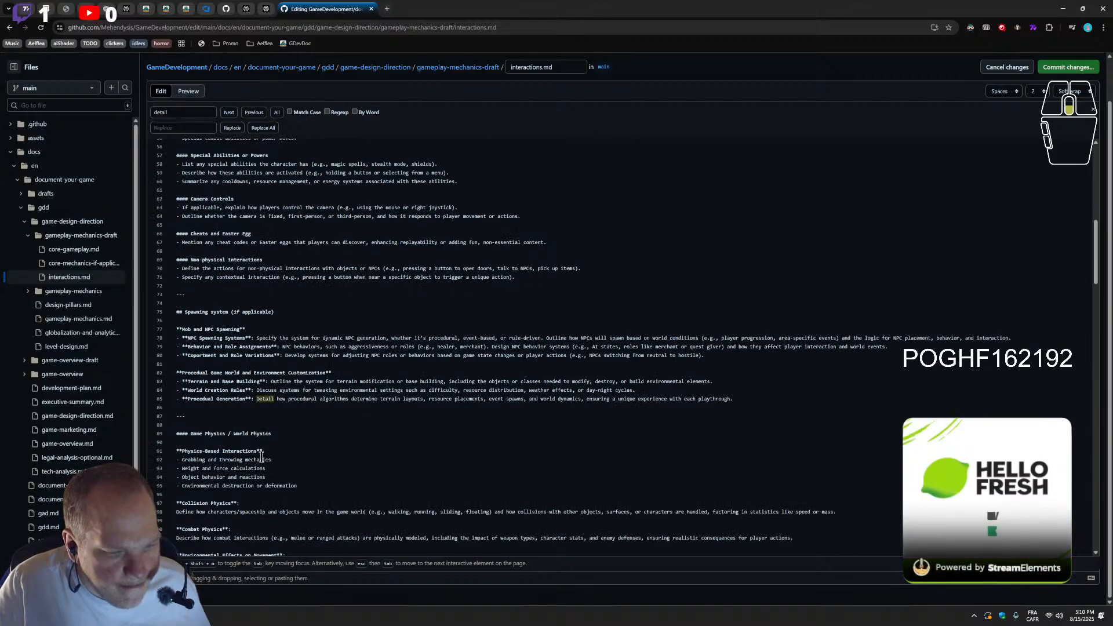
# Cut the Customization section, including Player Customization and its preceding --- rule, from between Physics Balance and Strategy Mechanics
pyautogui.scroll(1, 261, 458)
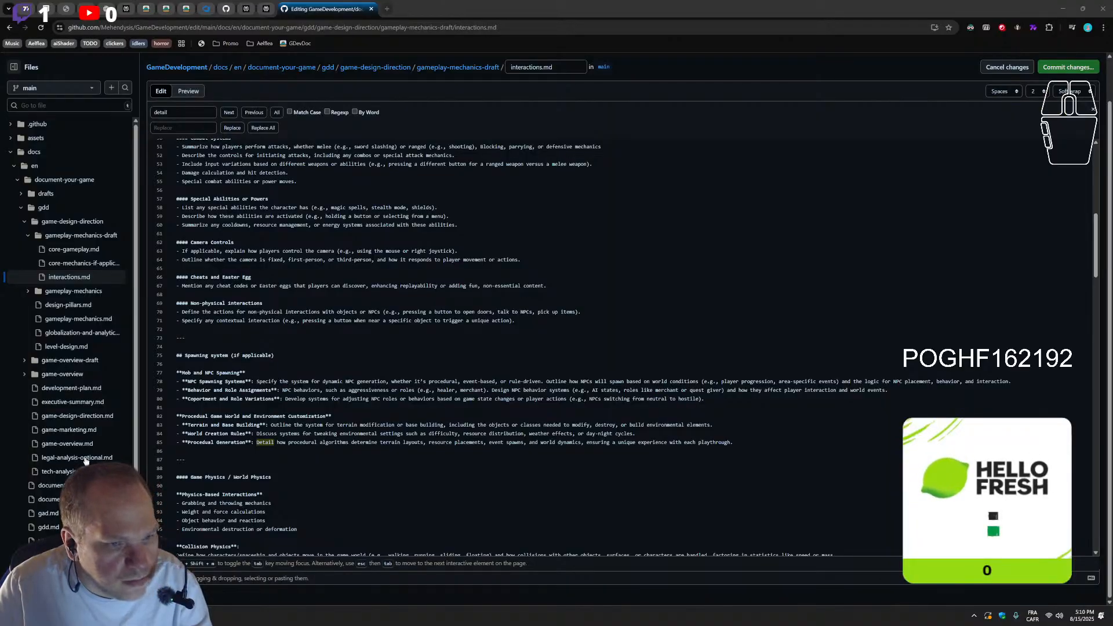
pyautogui.scroll(-3, 260, 448)
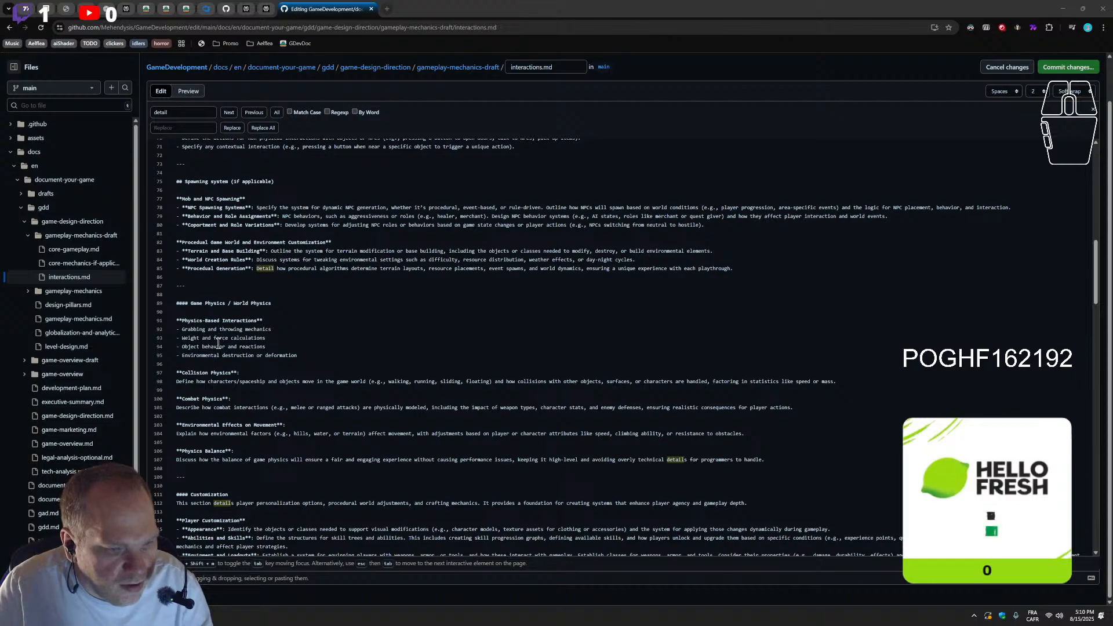
pyautogui.scroll(-2, 221, 339)
pyautogui.scroll(-1, 212, 369)
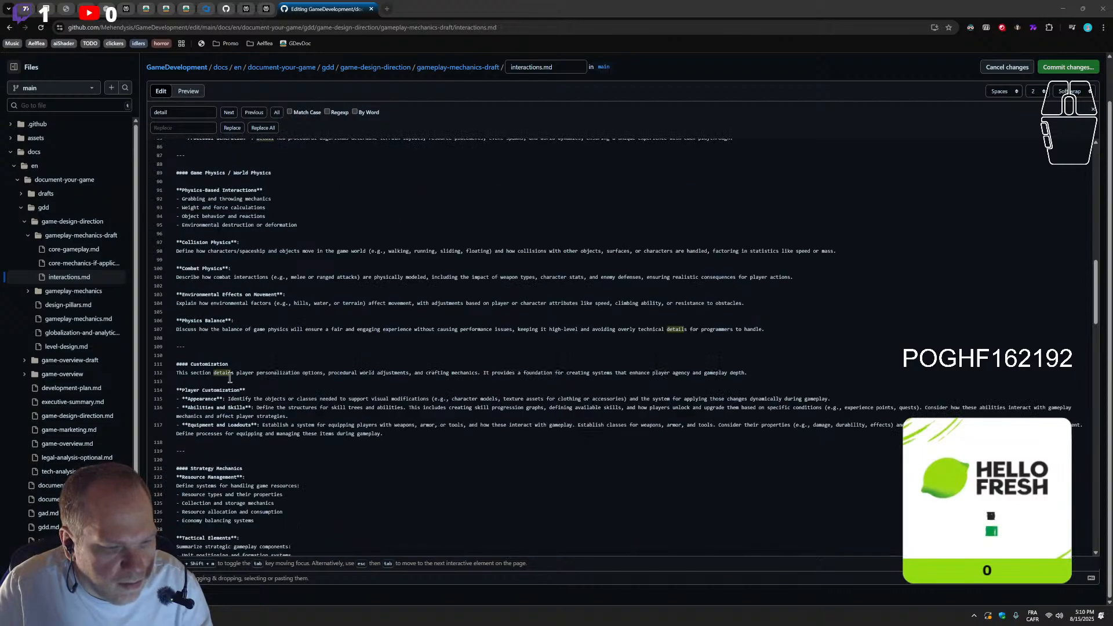
pyautogui.scroll(2, 226, 376)
pyautogui.scroll(-1, 232, 406)
pyautogui.scroll(-1, 238, 422)
pyautogui.moveTo(211, 453); pyautogui.dragTo(169, 389)
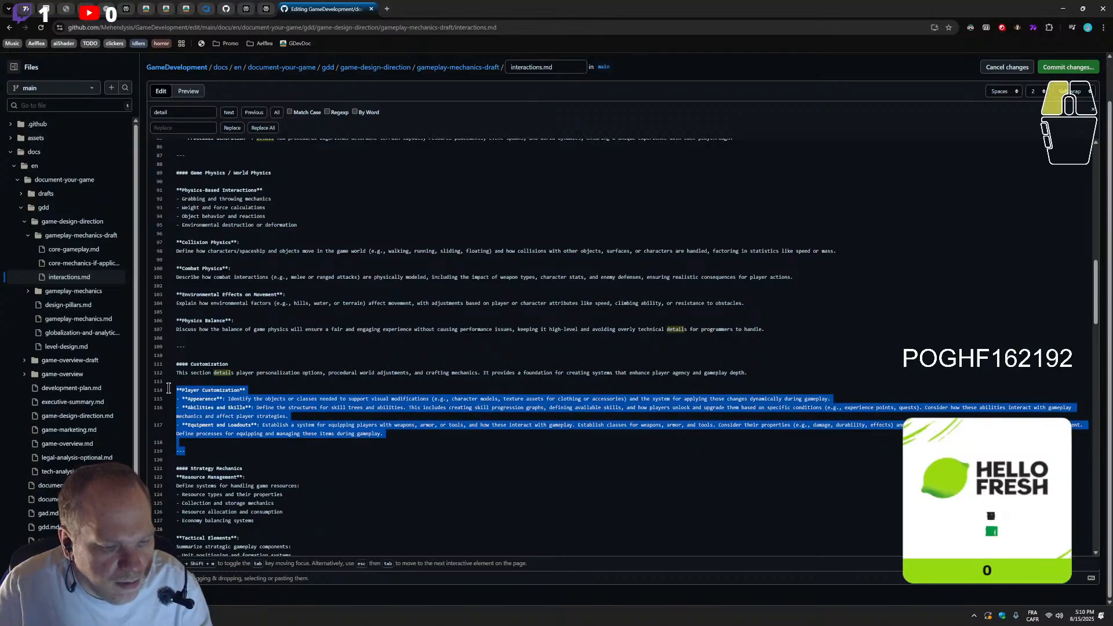
pyautogui.scroll(3, 217, 458)
pyautogui.scroll(-5, 218, 458)
pyautogui.click(220, 429)
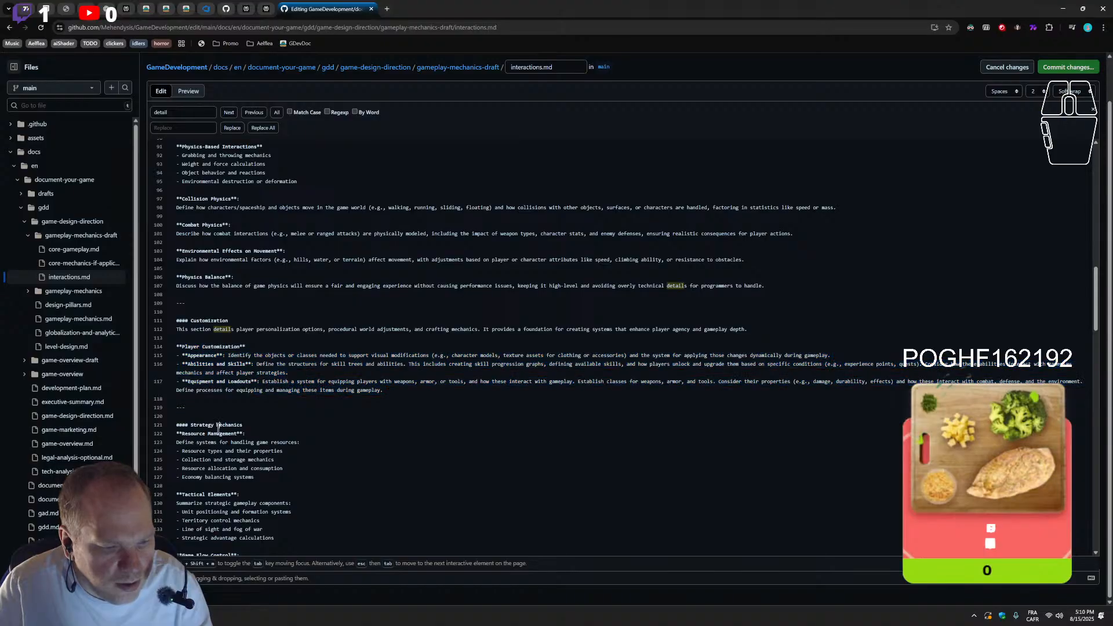
pyautogui.moveTo(387, 391); pyautogui.dragTo(154, 305)
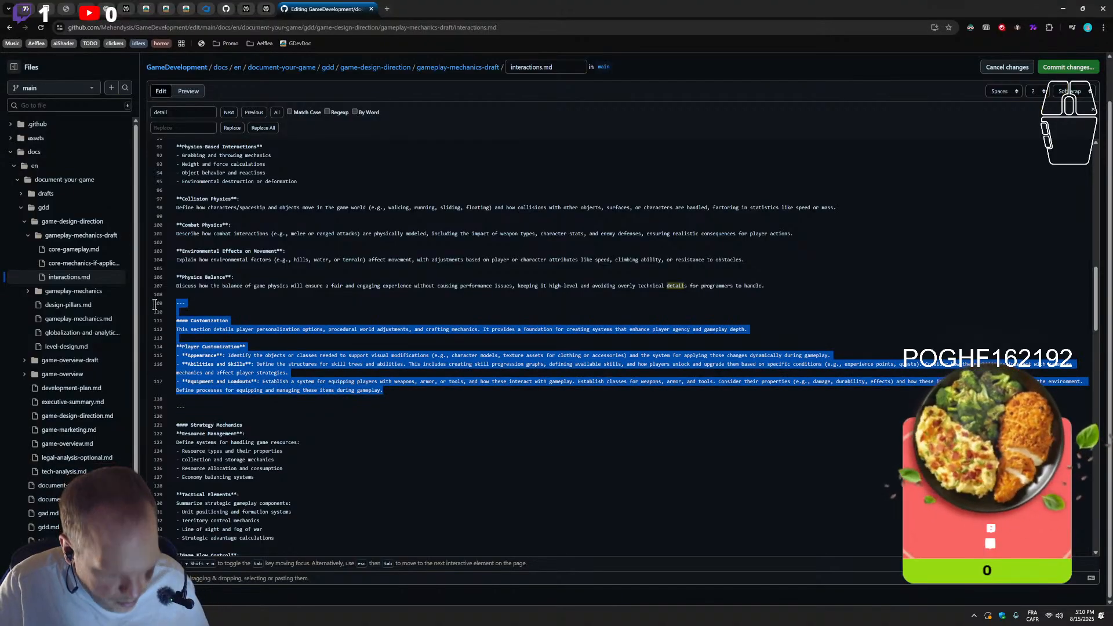
pyautogui.press('BackSpace')
pyautogui.press('BackSpace')
# Paste the cut Customization section between the Spawning system section and Game Physics / World Physics, leaving one empty line before the physics heading
pyautogui.scroll(3, 229, 276)
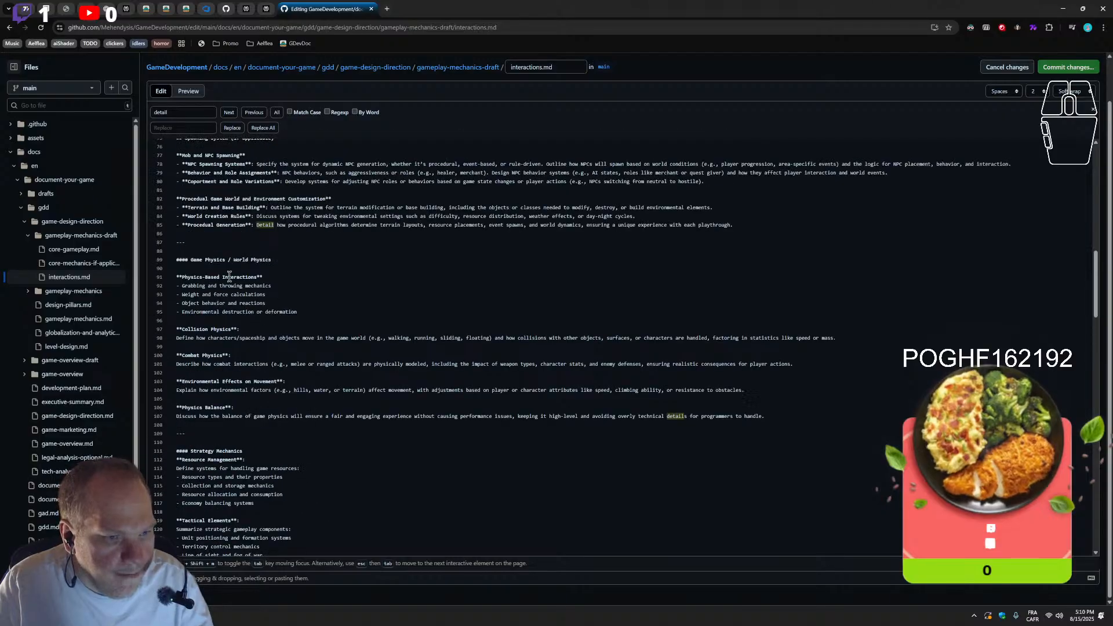
pyautogui.click(210, 245)
pyautogui.press('Return')
pyautogui.hotkey('ctrl', 'v')
pyautogui.hotkey('ctrl', 'z')
pyautogui.click(184, 237)
pyautogui.press('Return')
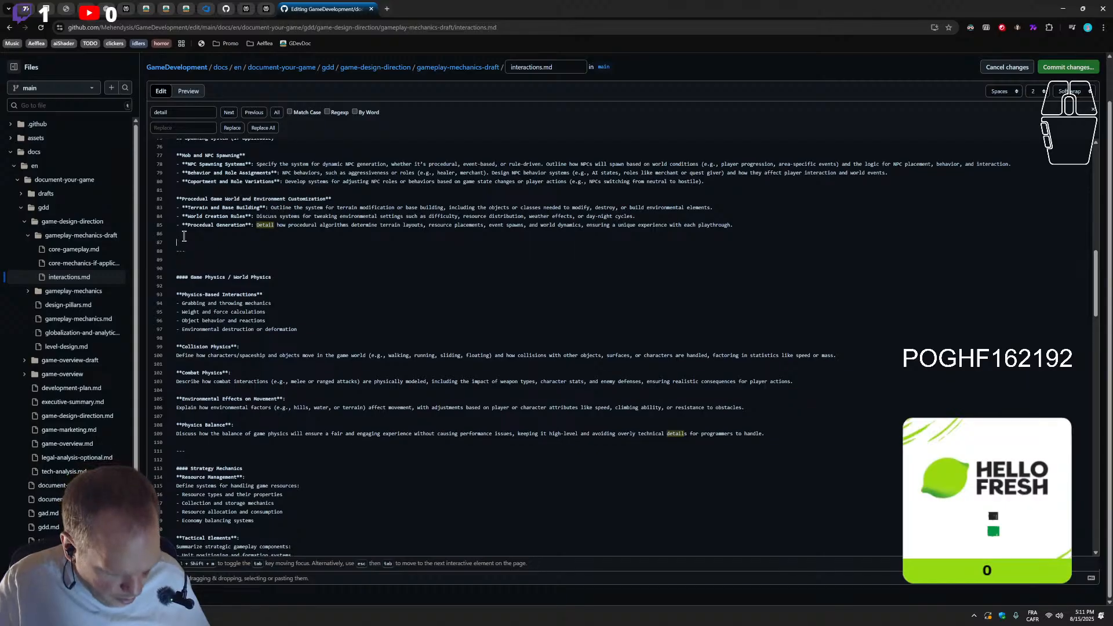
pyautogui.write('#### Customization This section details player personalization options, procedural world adjustments, and crafting mechanics. It provides a foundation for creating systems that enhance player agency and gameplay depth.  **Player Customization** - **Appearance**: Identify the objects or classes needed to support visual modifications (e.g., character models, texture assets for clothing or accessories) and the system for applying those changes dynamically during gameplay. - **Abilities and Skills**: Define the structures for skill trees and abilities. This includes creating skill progression graphs, defining available skills, and how players unlock and upgrade them based on specific conditions (e.g., experience points, quests). Consider how these abilities interact with gameplay mechanics and affect player strategies. - **Equipment and Loadouts**: Establish a system for equipping players with weapons, armor, or tools, and how these interact with gameplay. Establish classes for weapons, armor, and tools. Consider their properties (e.g., damage, durability, effects) and how these interact with combat, defense, and the environment. Define processes for equipping and managing these items during gameplay.')
pyautogui.click(196, 362)
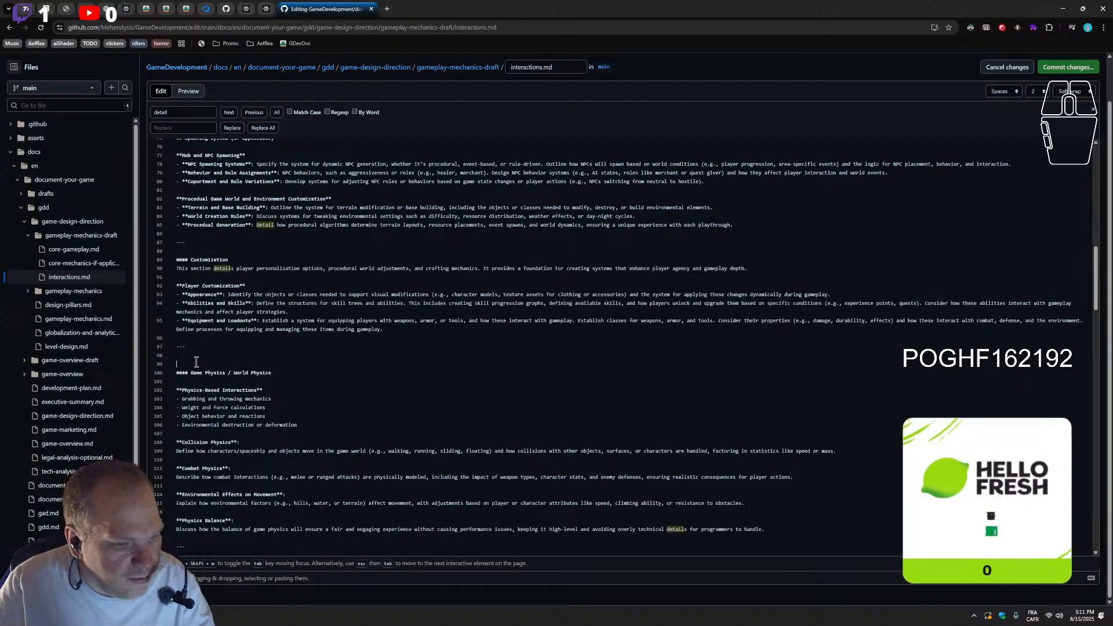
pyautogui.press('BackSpace')
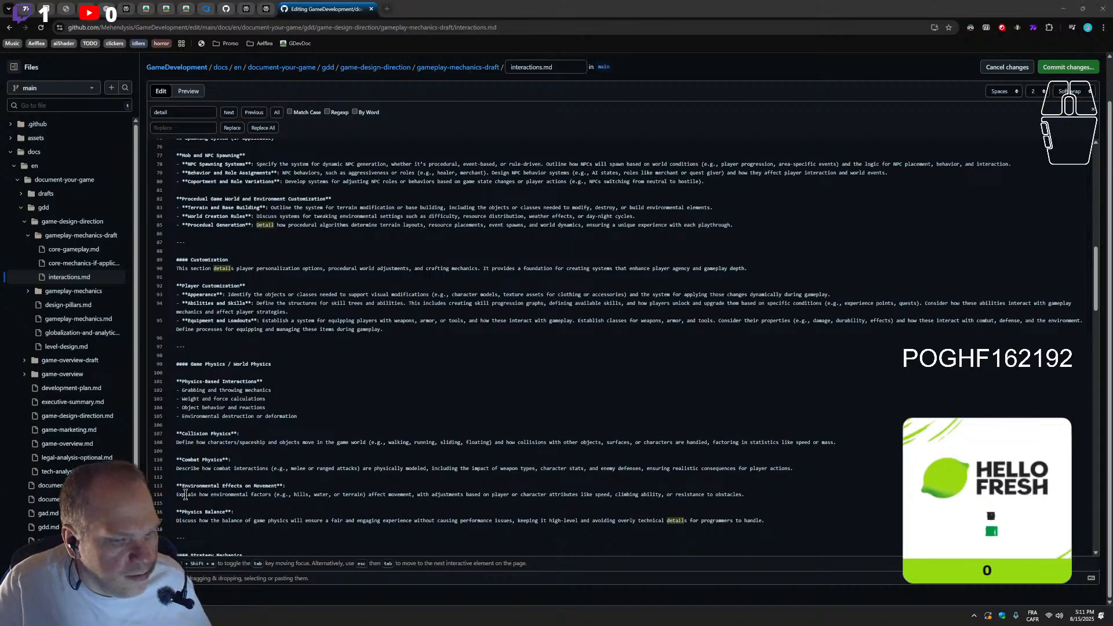
# Paste the copied "Crafting Systems (if applicable)" section below the Player Customization bullets, with empty lines before the --- rules around it
pyautogui.click(403, 337)
pyautogui.write("---  ## Crafting Systems (if applicable)  - **Core Crafting Mechanics**: Outline how players collect resources to craft items, weapons, tools, or structures. - **Crafting Recipes**: Include details on how players learn recipes (e.g., through progression, discovery, or blueprints). - **Customizable Output**: Allow players to modify crafted items, such as enhancing stats or aesthetics. - **Dynamic Crafting**: Explain how crafting integrates with procedural systems, like randomly generating unique crafting materials or recipe variations based on the game world's state. - **Crafting Stations and Tools**: Specify whether players require designated crafting areas or tools to create items, adding an extra layer of strategy to resource management.")
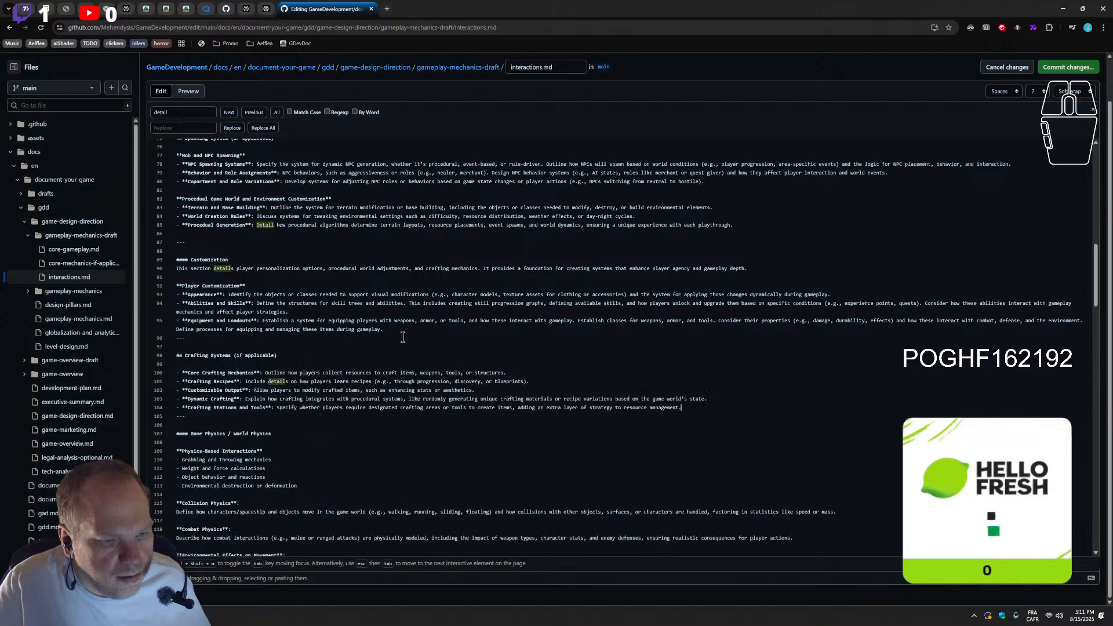
pyautogui.click(409, 332)
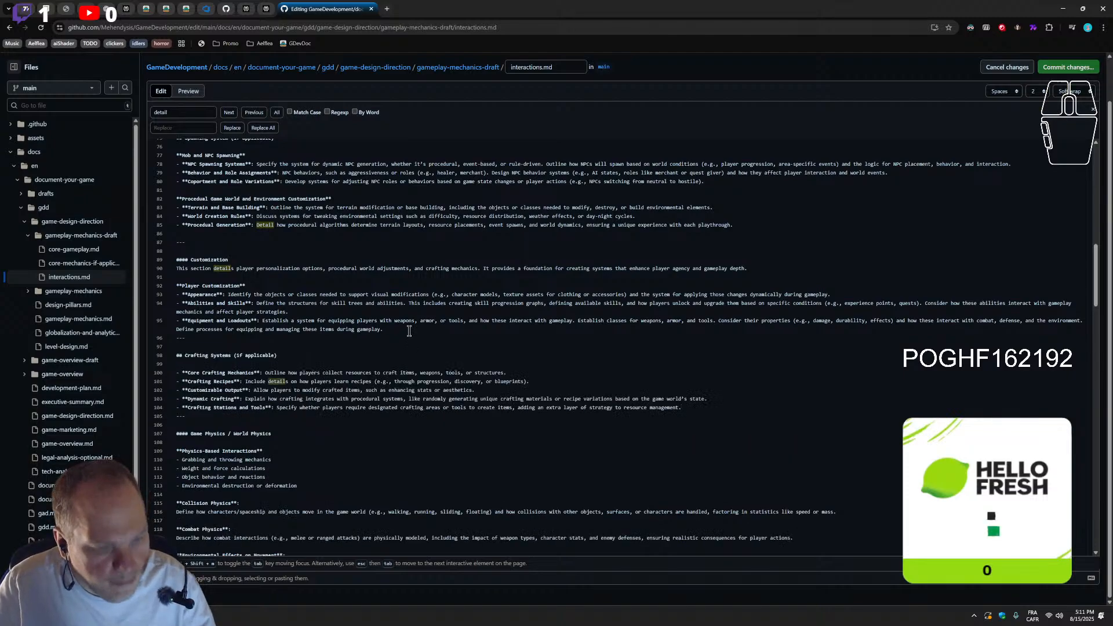
pyautogui.press('Return')
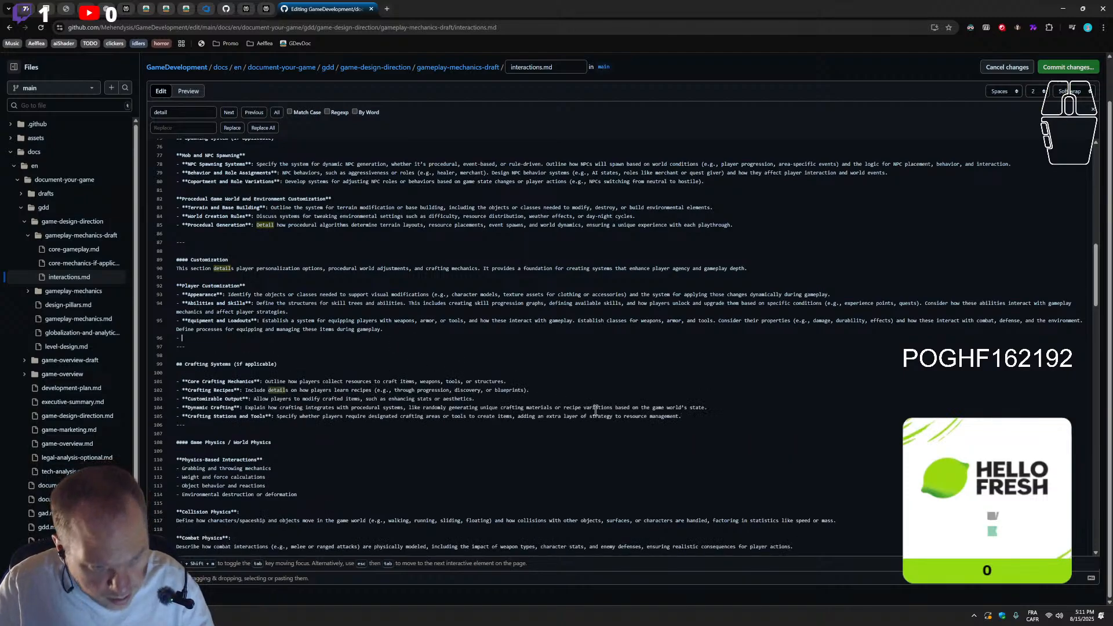
pyautogui.click(699, 418)
pyautogui.press('Return')
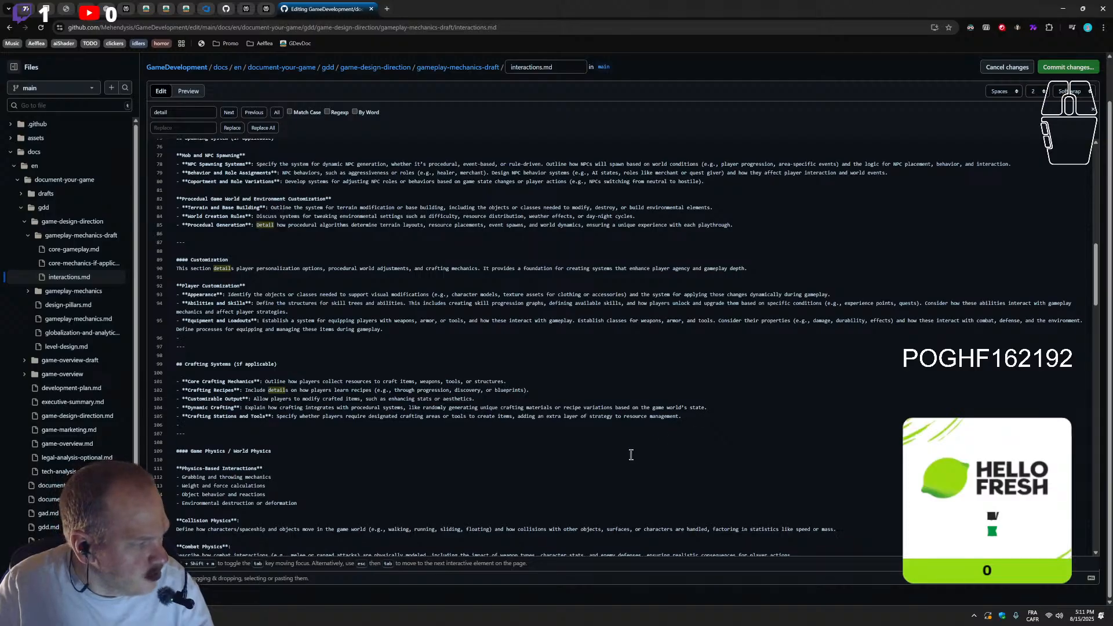
pyautogui.press('BackSpace')
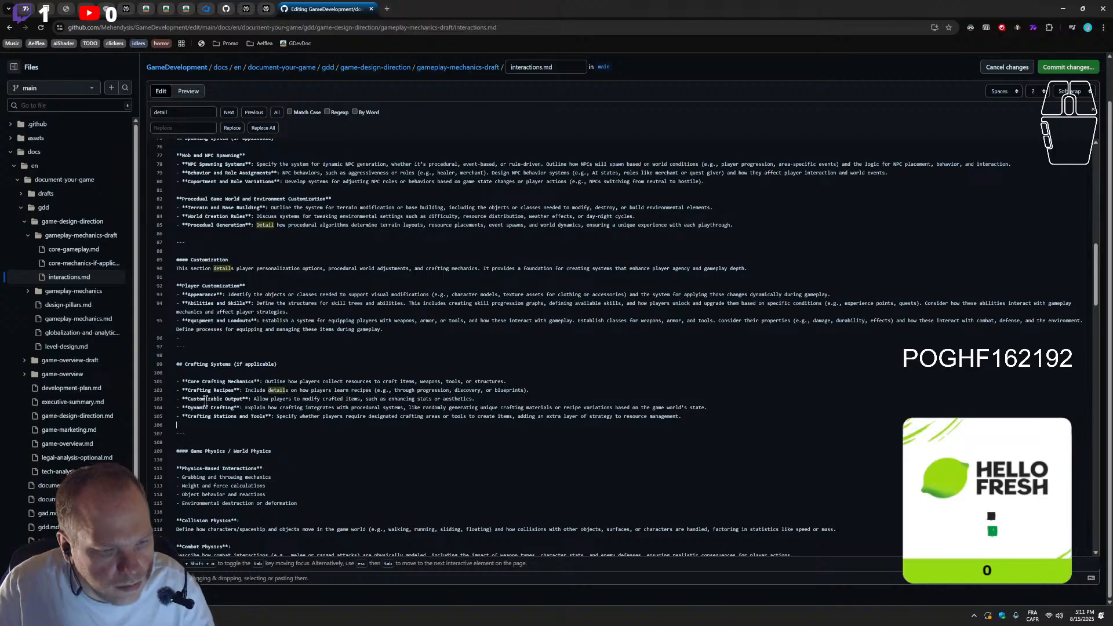
pyautogui.click(190, 338)
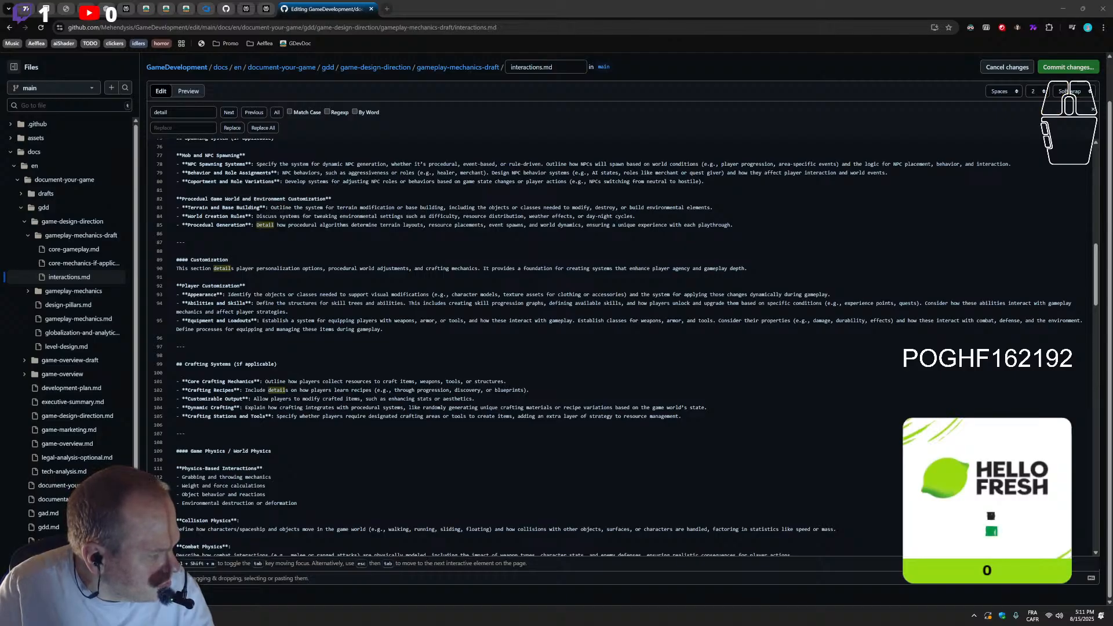
# Paste the copied "Progression Mechanics (if applicable)" section between Physics Balance and Strategy Mechanics, removing the surplus empty line after its closing rule
pyautogui.scroll(-2, 383, 432)
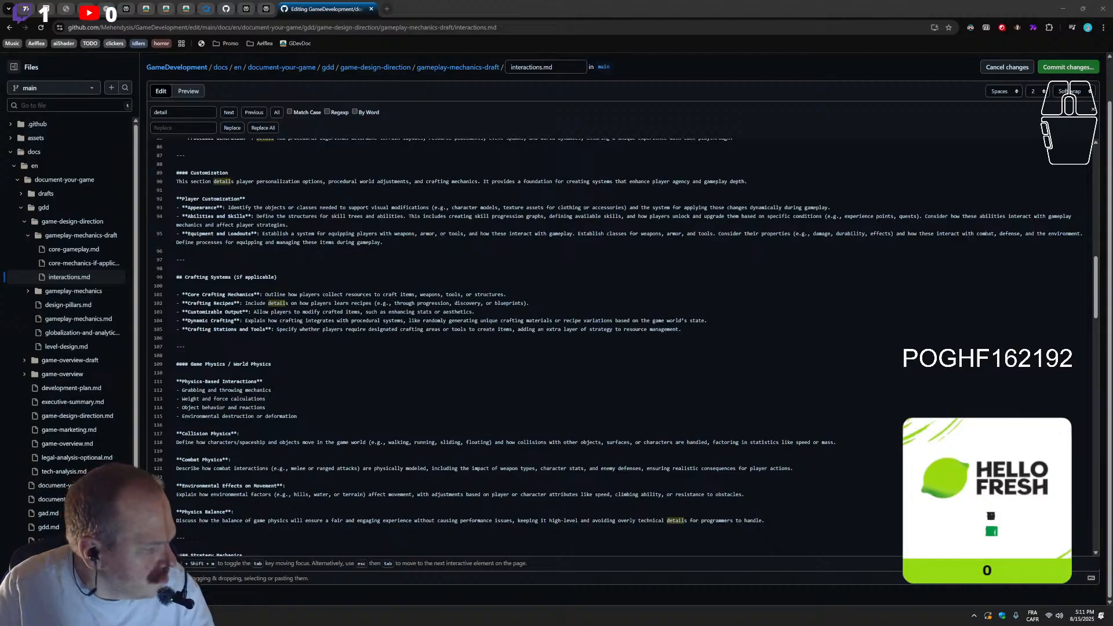
pyautogui.scroll(-2, 398, 395)
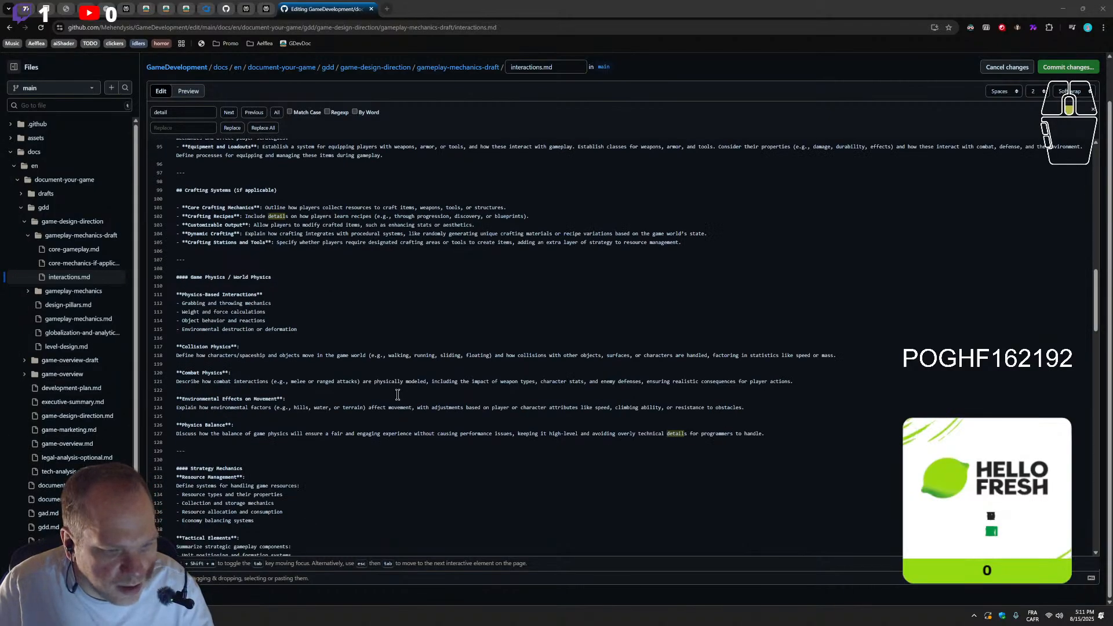
pyautogui.scroll(-4, 397, 395)
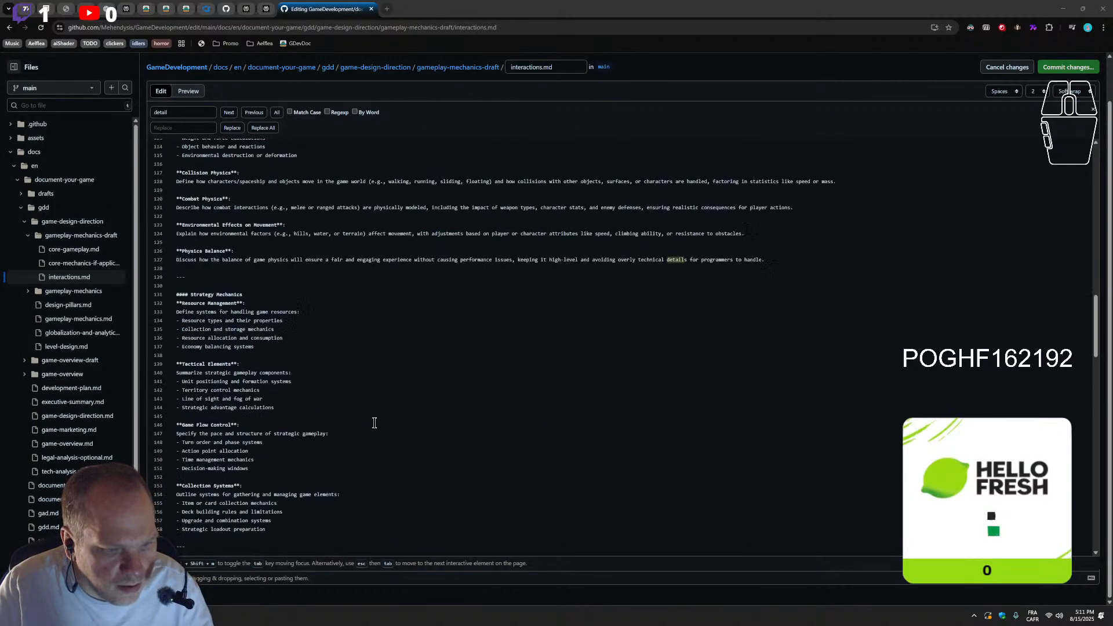
pyautogui.scroll(2, 375, 419)
pyautogui.click(208, 367)
pyautogui.press('Return')
pyautogui.press('Return')
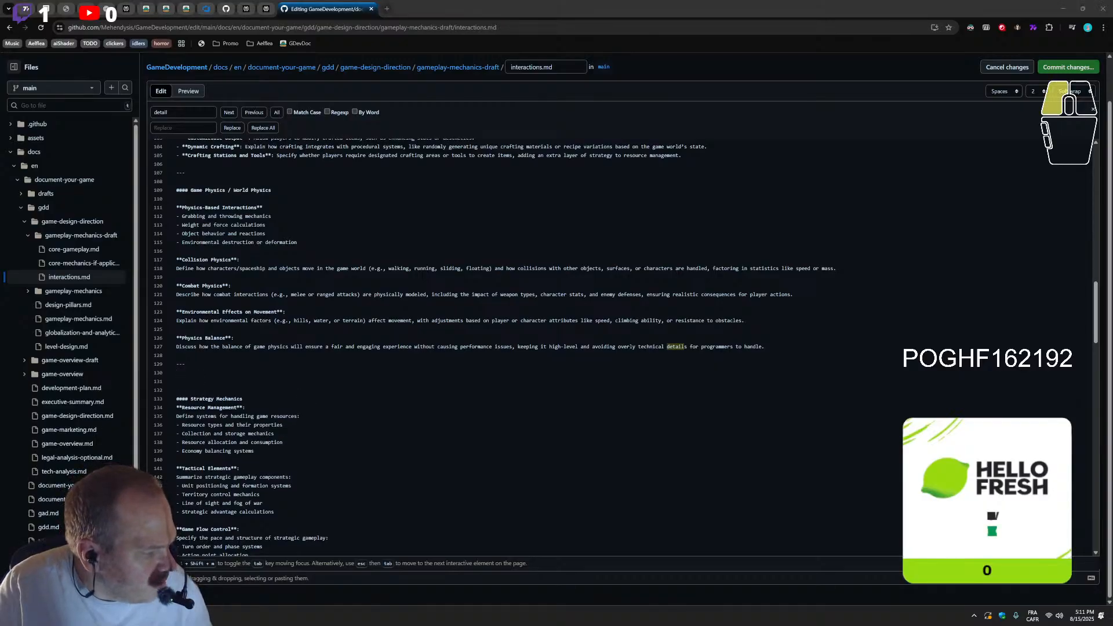
pyautogui.click(210, 388)
pyautogui.write('## Progression Mechanics (if applicable)  **Experience and Leveling**: Detail the character advancement system: - XP gain mechanics and sources - Level-up requirements and rewards - Stat growth and allocation - Milestone achievements and bonuses  **Skill Development**: Outline the ability progression system: - Skill tree structure and dependencies - Unlock conditions and requirements - Ability upgrades and modifications - Specialization paths and branches  **Equipment Progression**: Define item improvement systems: - Upgrade paths and requirements - Enhancement mechanics - Rarity systems and special items - Equipment synergy bonuses  **Achievement System**: Specify progress tracking mechanics: - Quest completion requirements - Achievement tiers and rewards - Progress tracking metrics - Completion bonuses and incentives  ---')
pyautogui.scroll(-2, 226, 406)
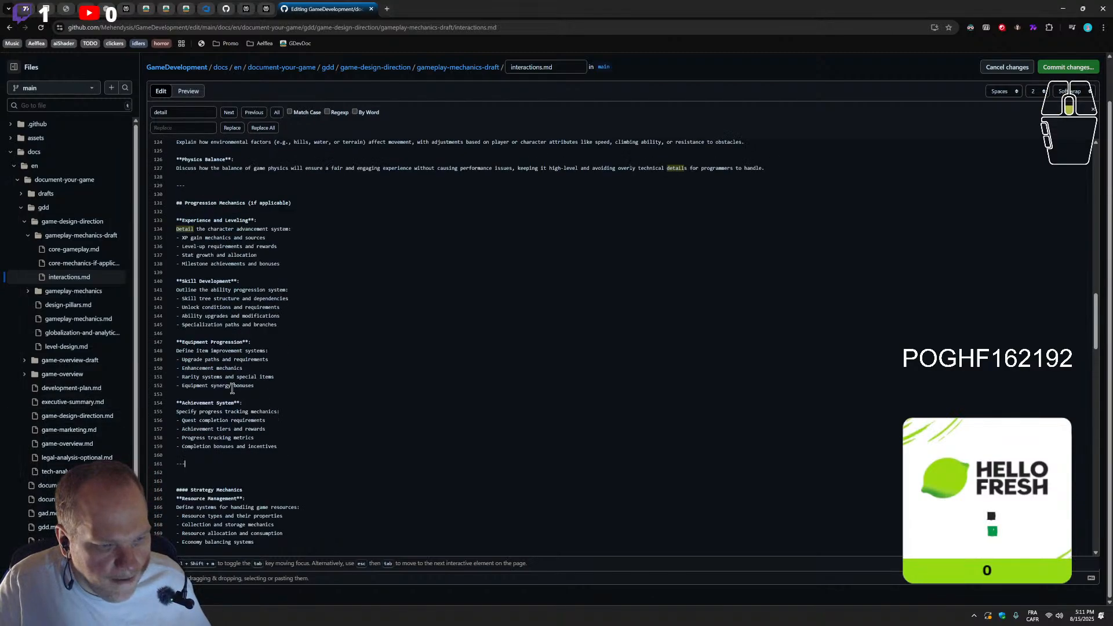
pyautogui.click(186, 475)
pyautogui.press('BackSpace')
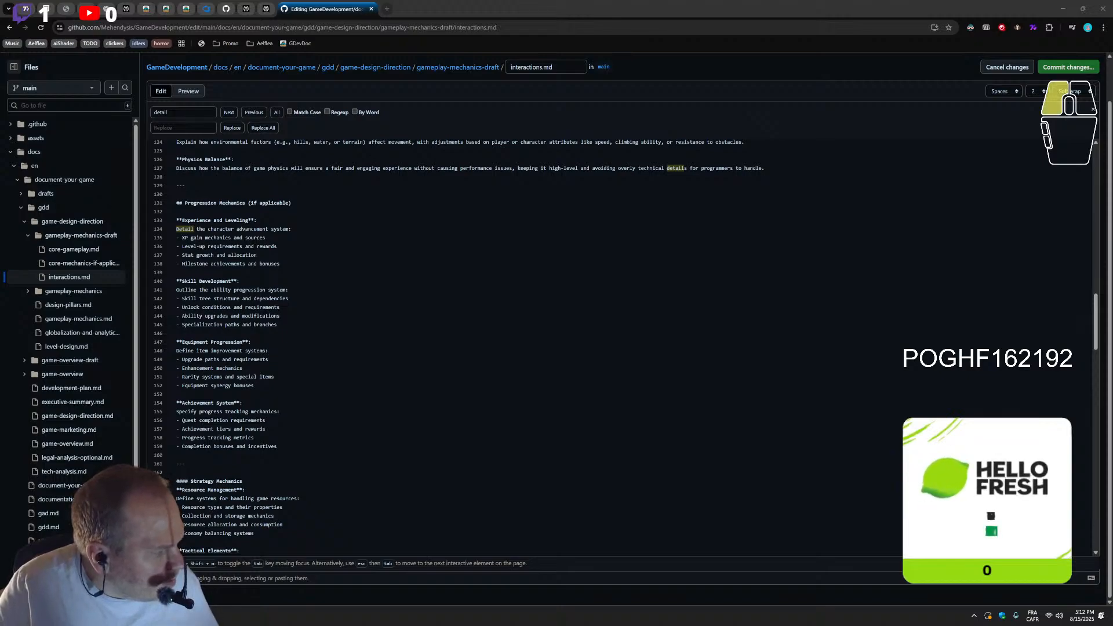
pyautogui.scroll(6, 359, 385)
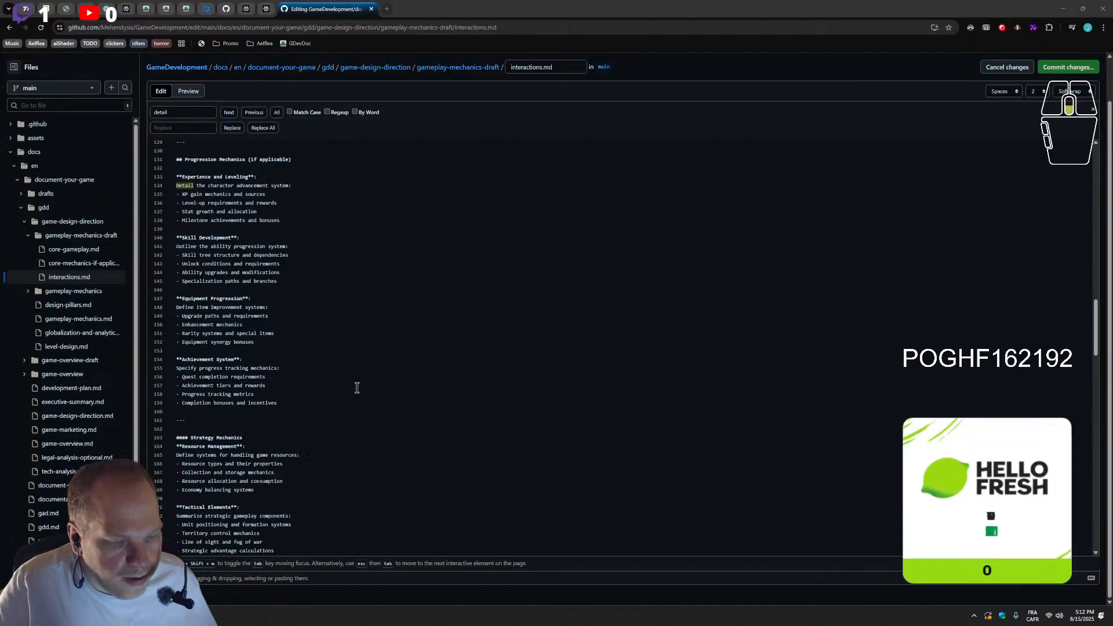
pyautogui.scroll(8, 349, 385)
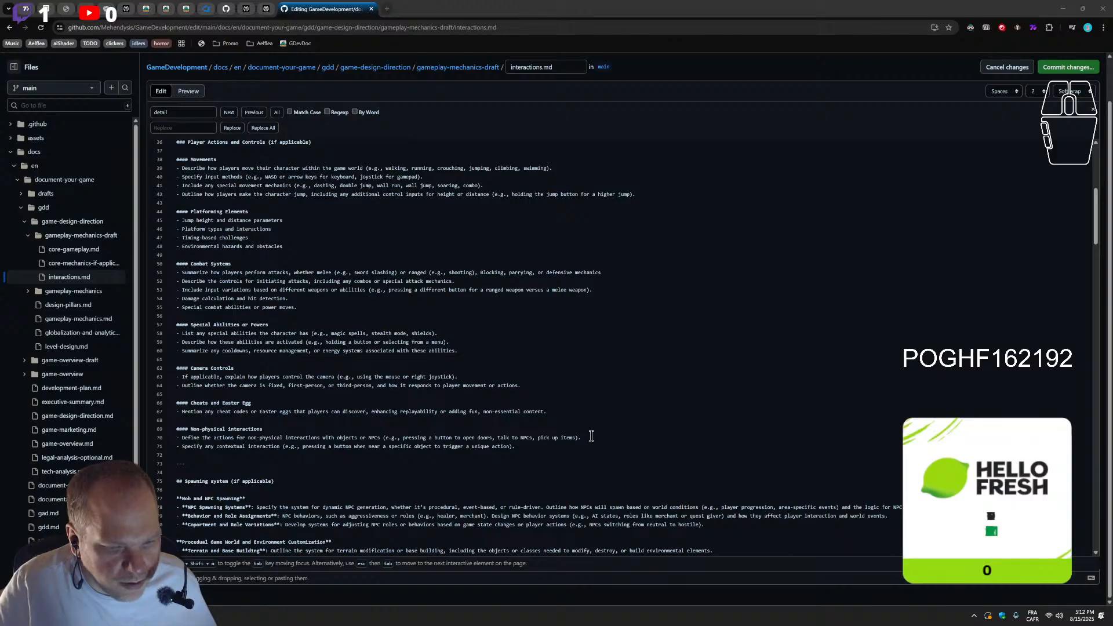
pyautogui.click(566, 443)
pyautogui.press('Return')
pyautogui.press('Return')
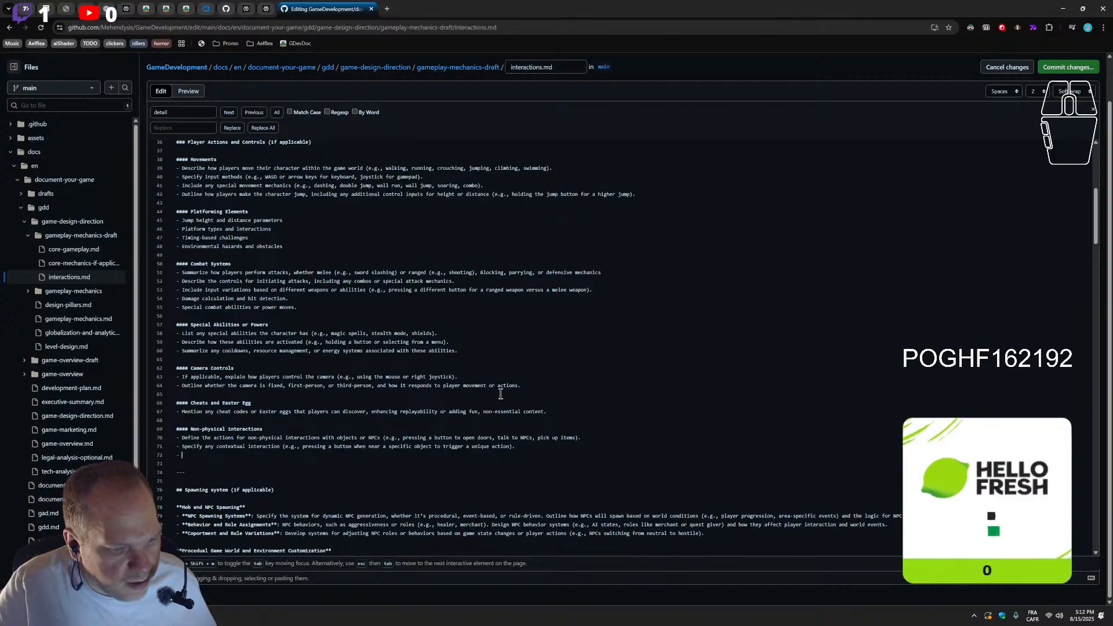
pyautogui.press('BackSpace')
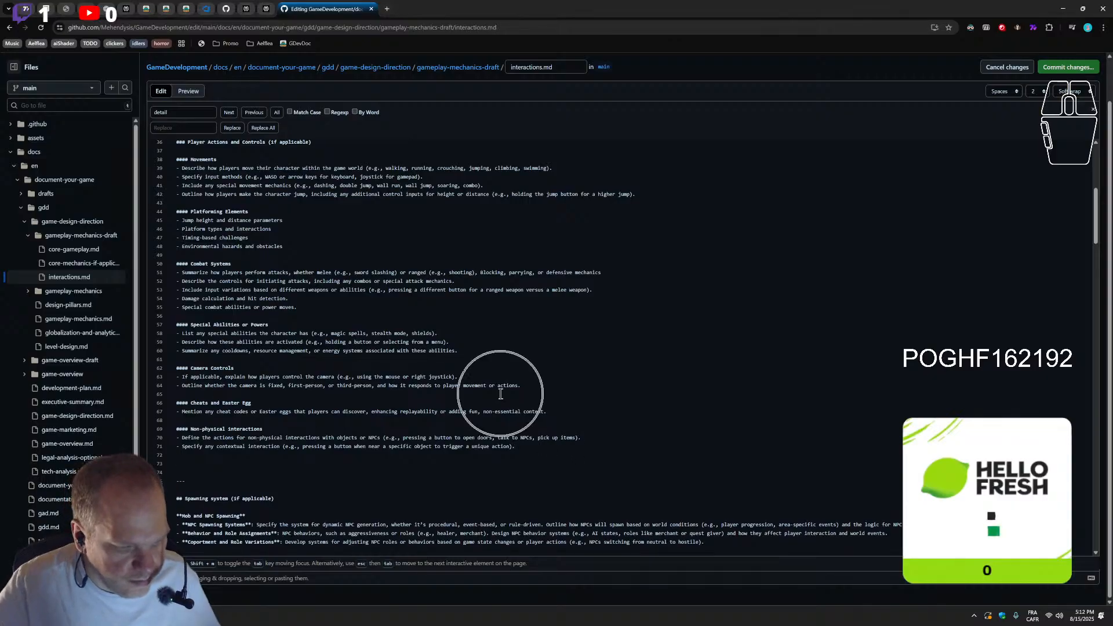
pyautogui.press('BackSpace')
pyautogui.press('BackSpace')
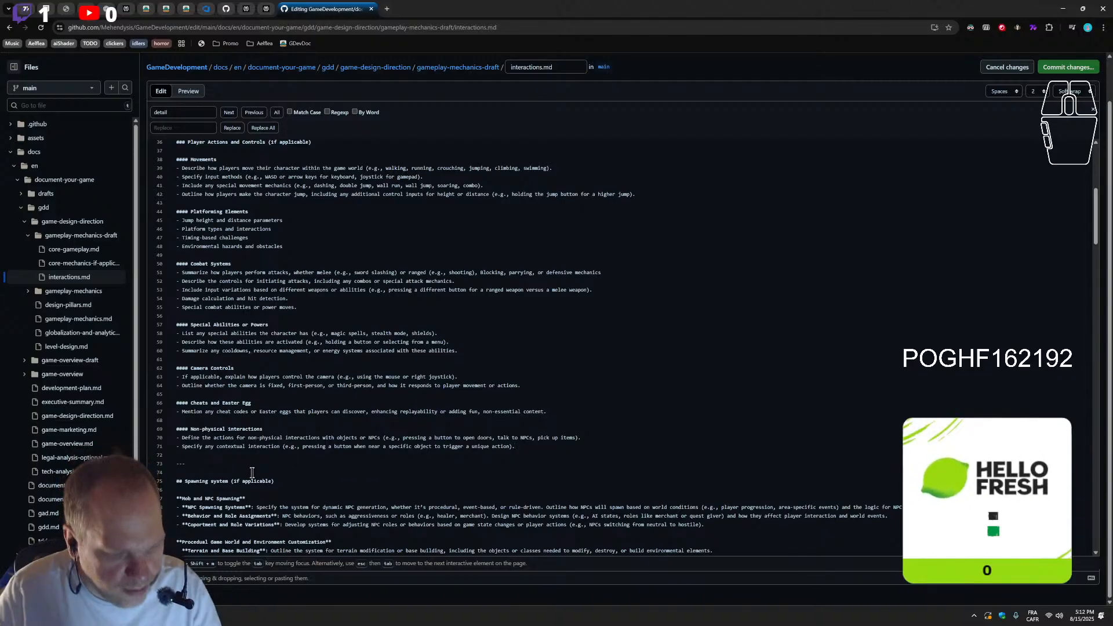
# Insert "(no physics engin involved)" after "non-physical" in the first Non-physical interactions bullet
pyautogui.scroll(-3, 253, 473)
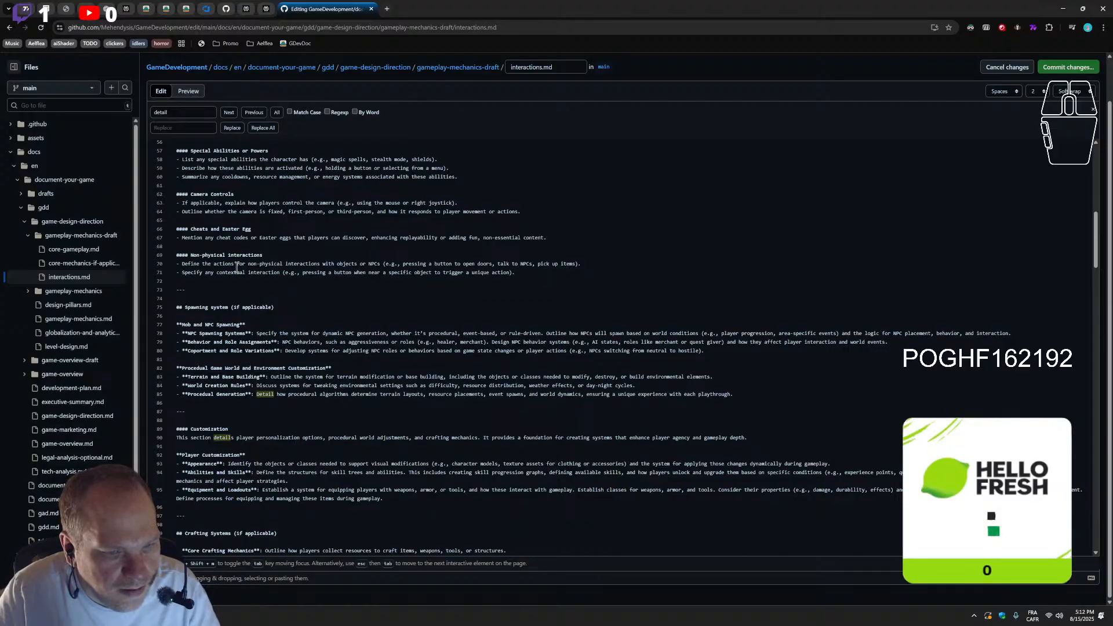
pyautogui.click(285, 265)
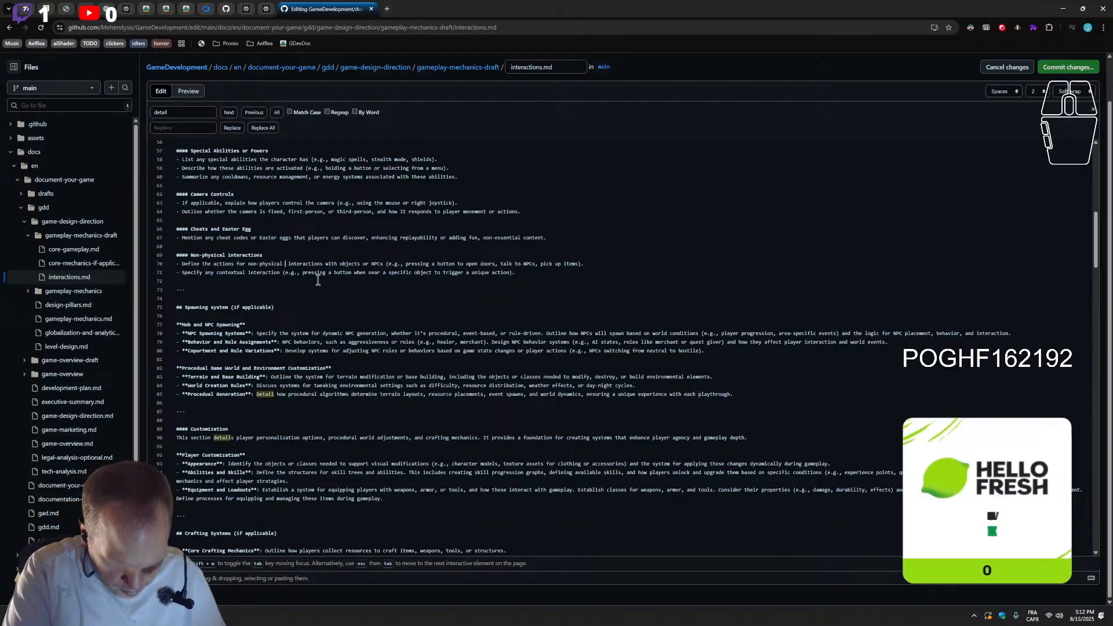
pyautogui.write('(')
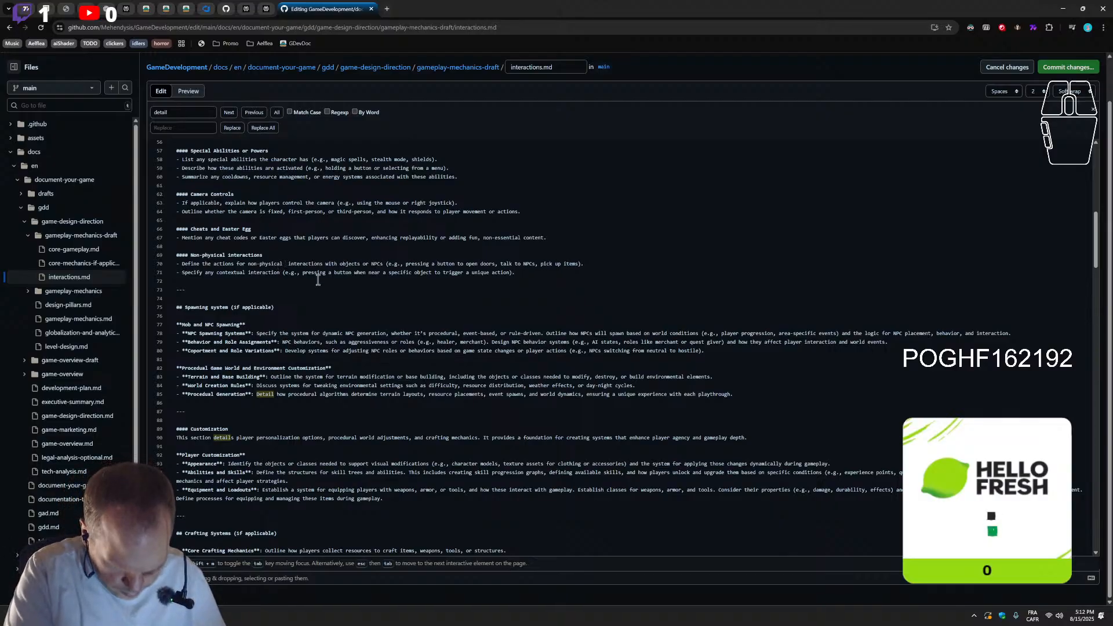
pyautogui.write('no physi')
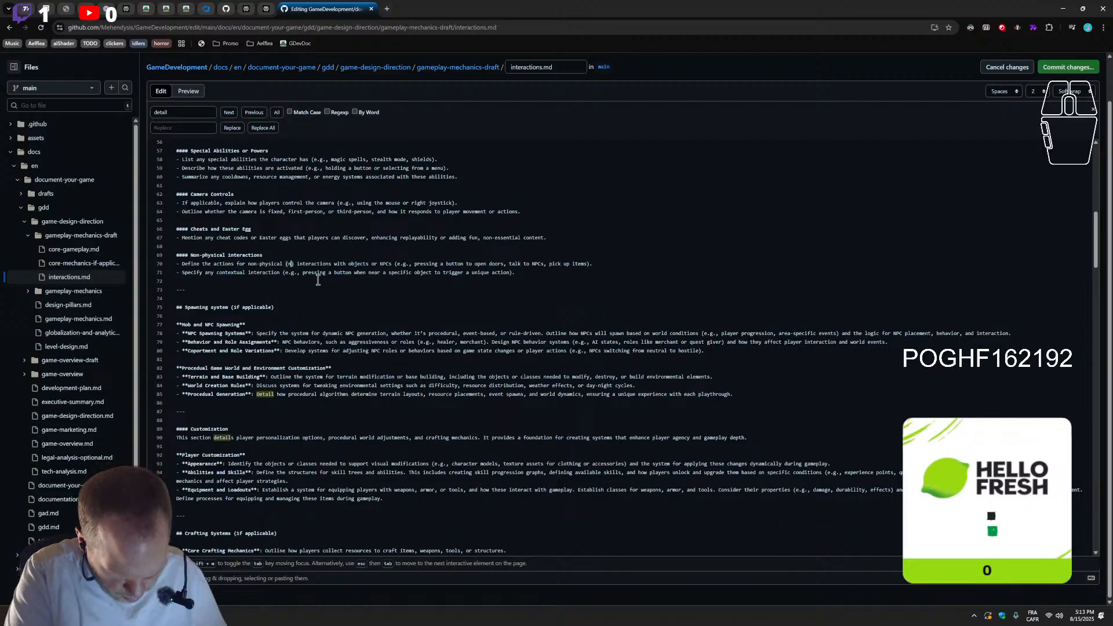
pyautogui.write('c engin ')
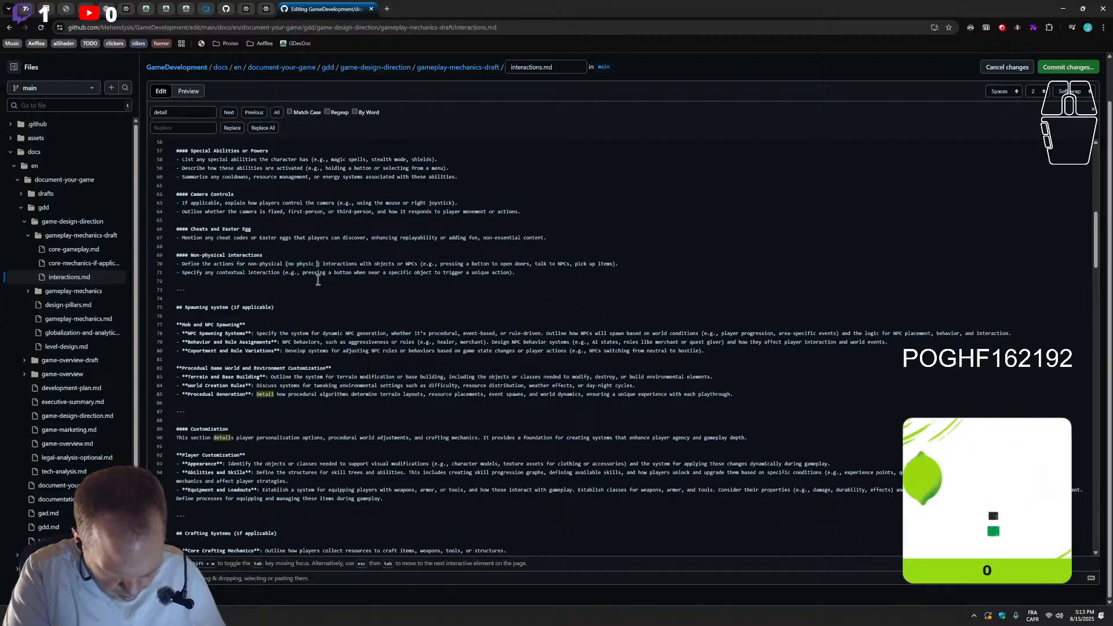
pyautogui.write('involve')
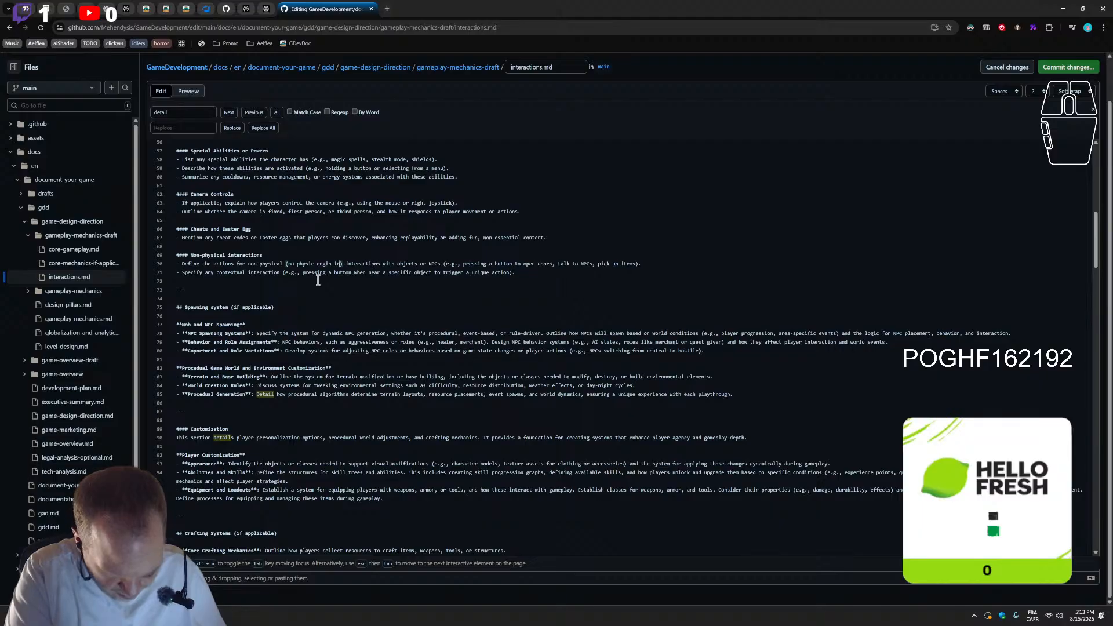
pyautogui.write('d')
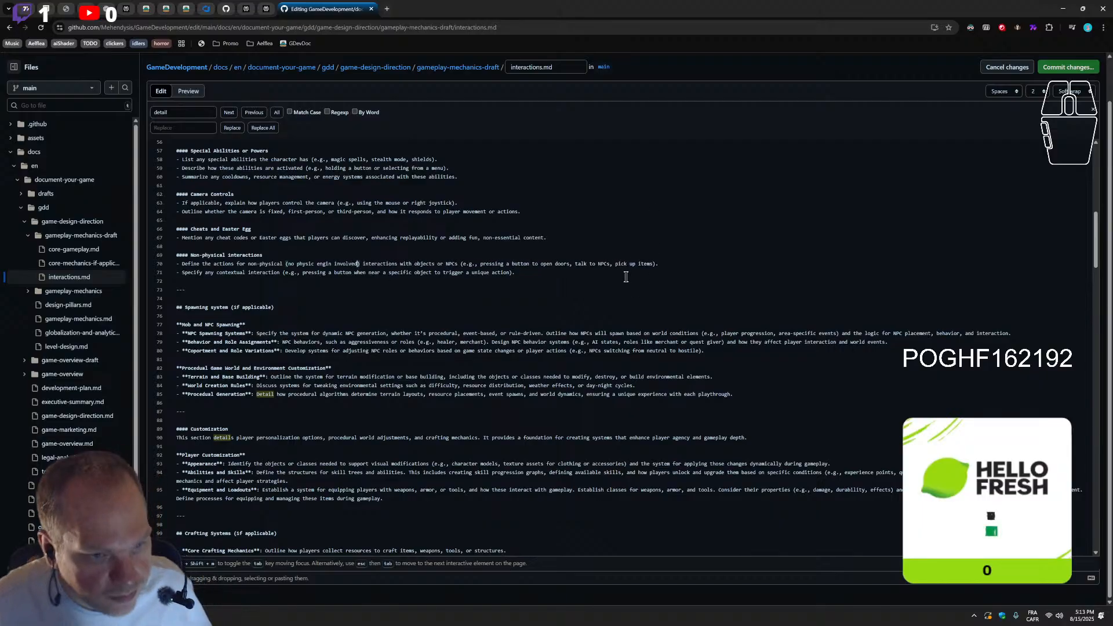
pyautogui.click(313, 265)
pyautogui.write('s')
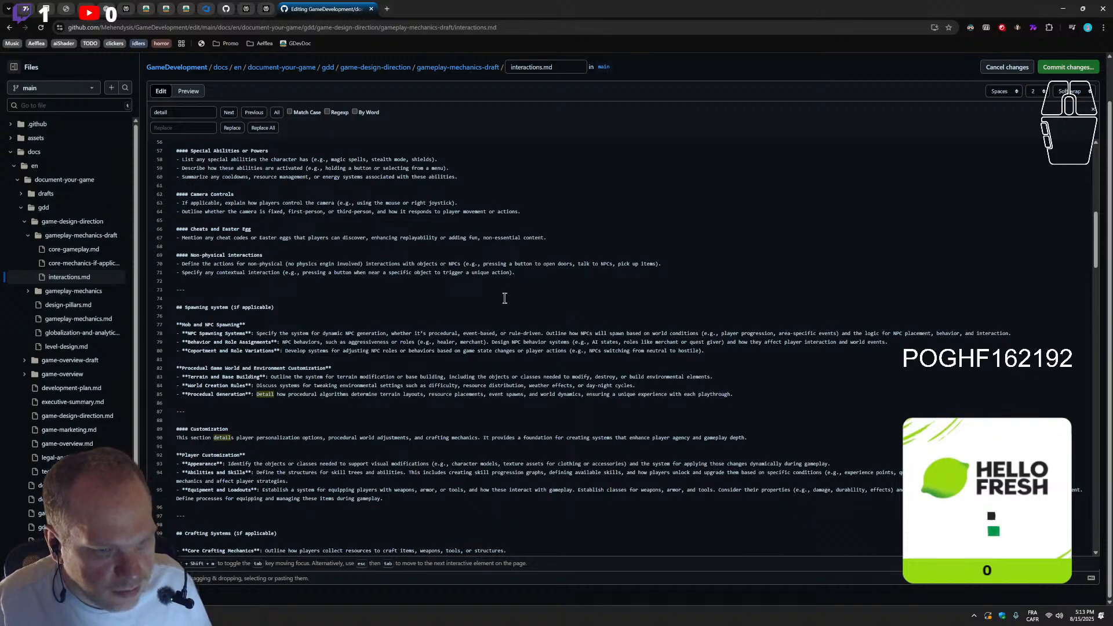
# Paste the copied "Platform-Specific Features (if applicable)" section below the Non-physical interactions bullets, removing the stray list marker before its heading
pyautogui.press('Return')
pyautogui.press('Return')
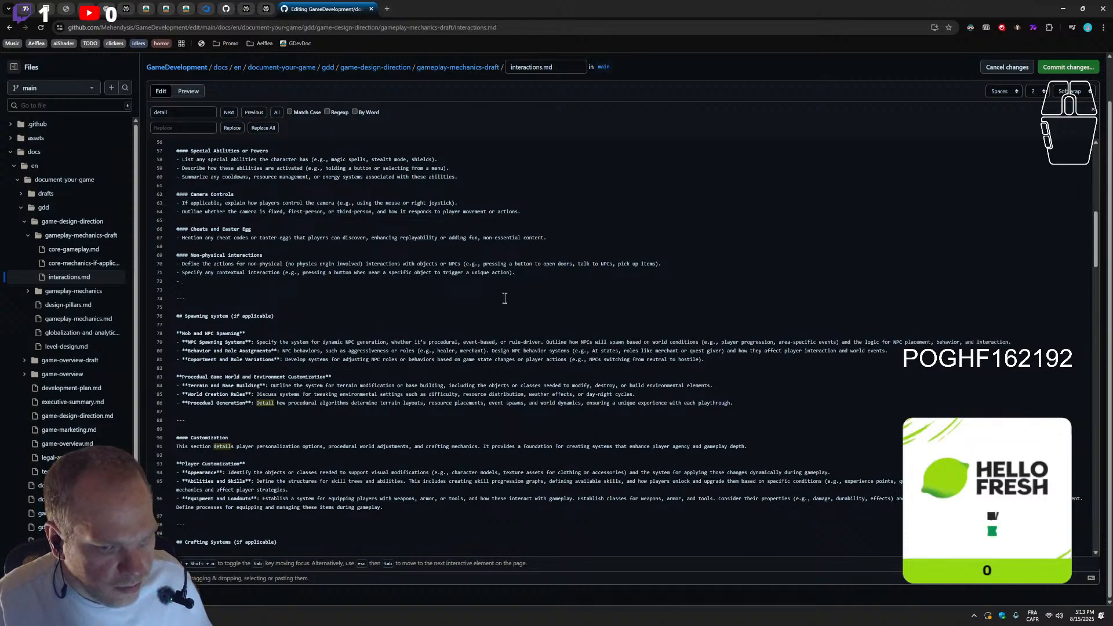
pyautogui.write('## Platform-Specific Features (if applicable)  **Use of Unique Hardware Capabilities**: Detail features utilizing platform-specific tools (e.g., motion controls, haptics).  **Cross-Platform Functionality**: Explain how players interact across devices or systems.')
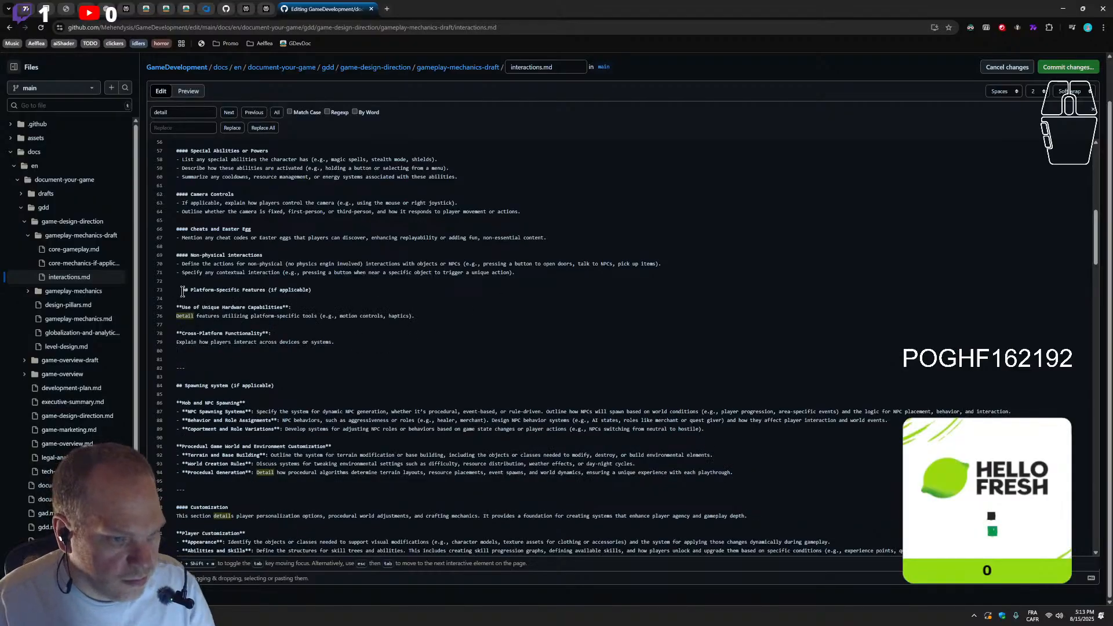
pyautogui.press('BackSpace')
# Change the Platform-Specific Features heading marker to "####" and delete "(if applicable)" from it
pyautogui.doubleClick(183, 255)
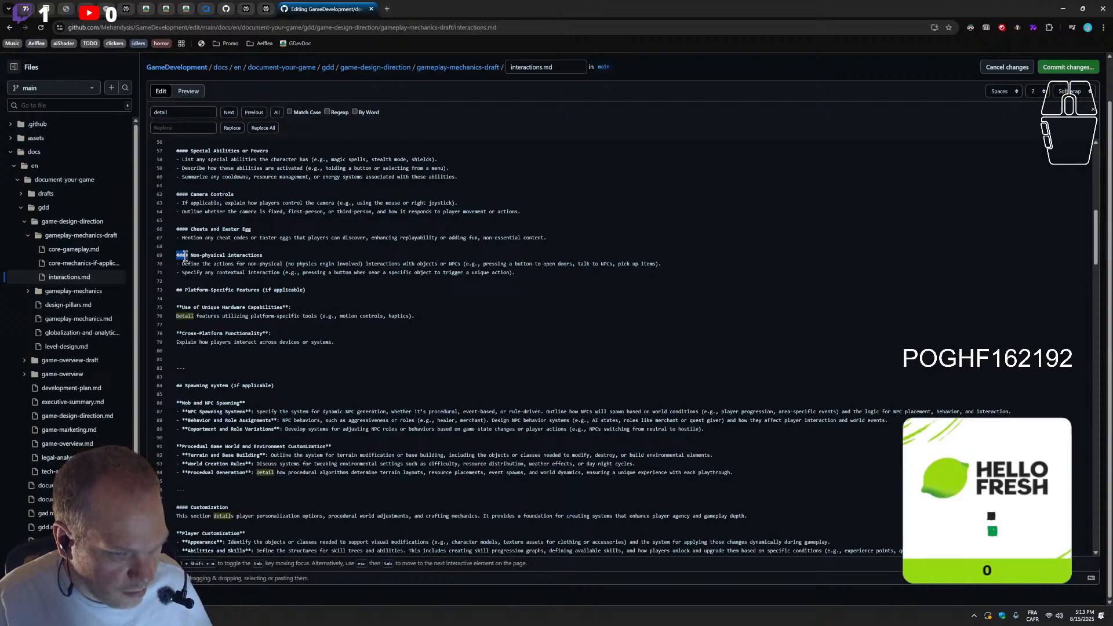
pyautogui.doubleClick(180, 290)
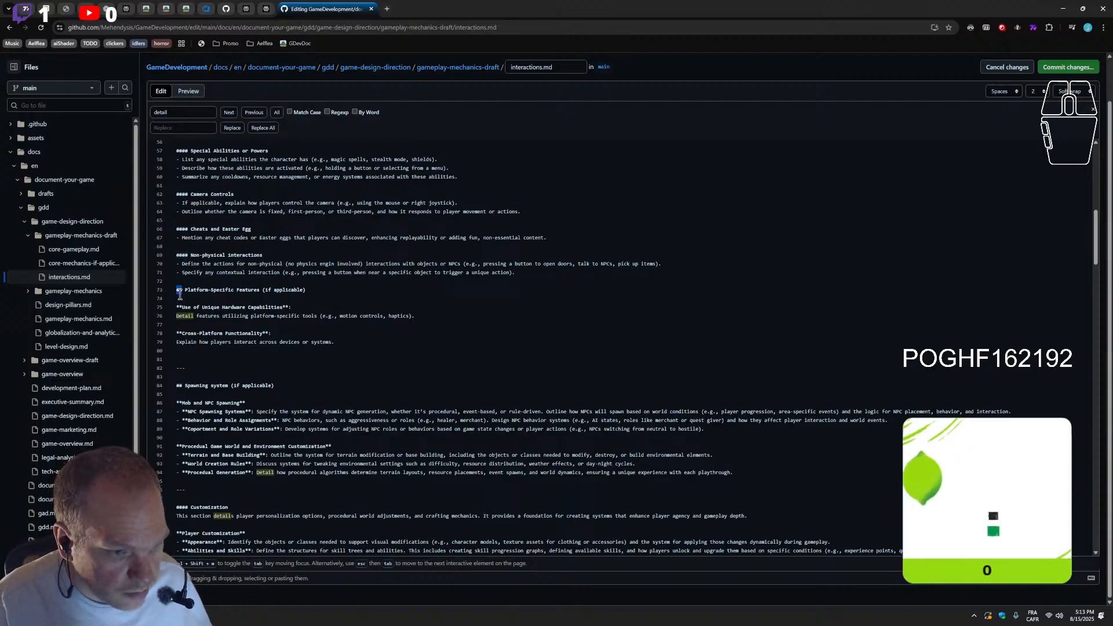
pyautogui.write('####')
pyautogui.moveTo(312, 290); pyautogui.dragTo(266, 291)
pyautogui.press('BackSpace')
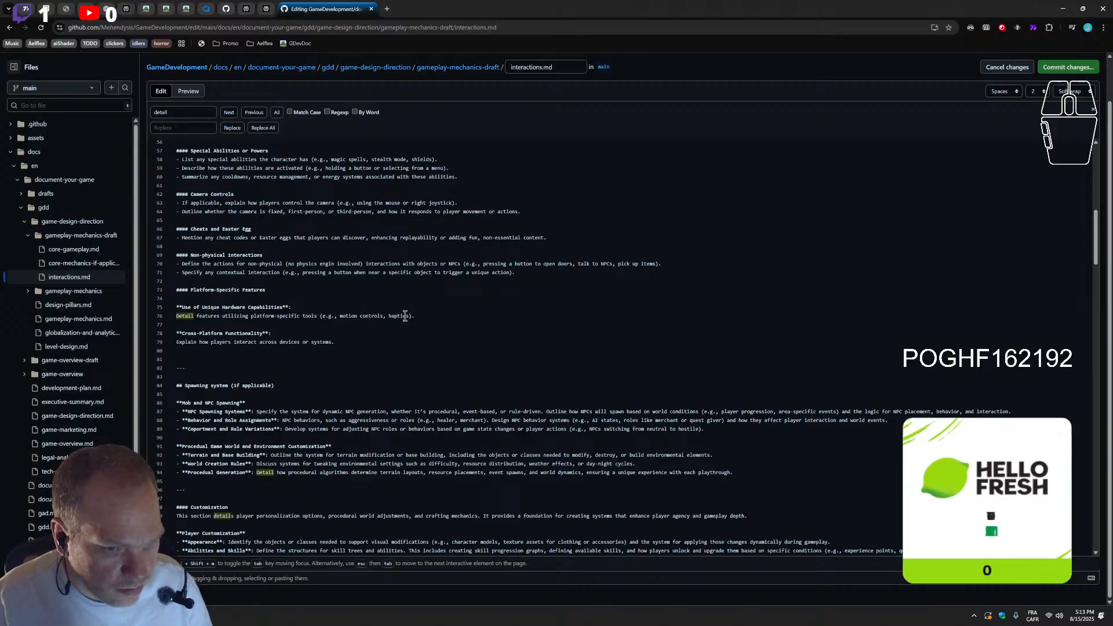
# Add "touch screen" after "haptics" in the unique hardware examples and remove the surplus empty line above the rule preceding Spawning system
pyautogui.click(408, 316)
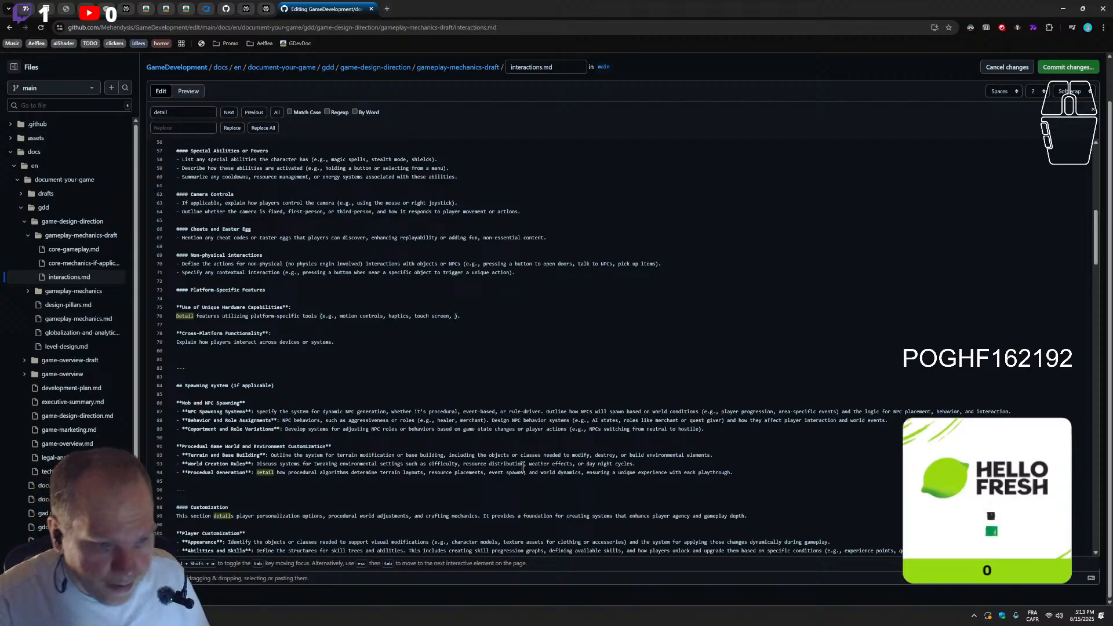
pyautogui.press('BackSpace')
pyautogui.press('BackSpace')
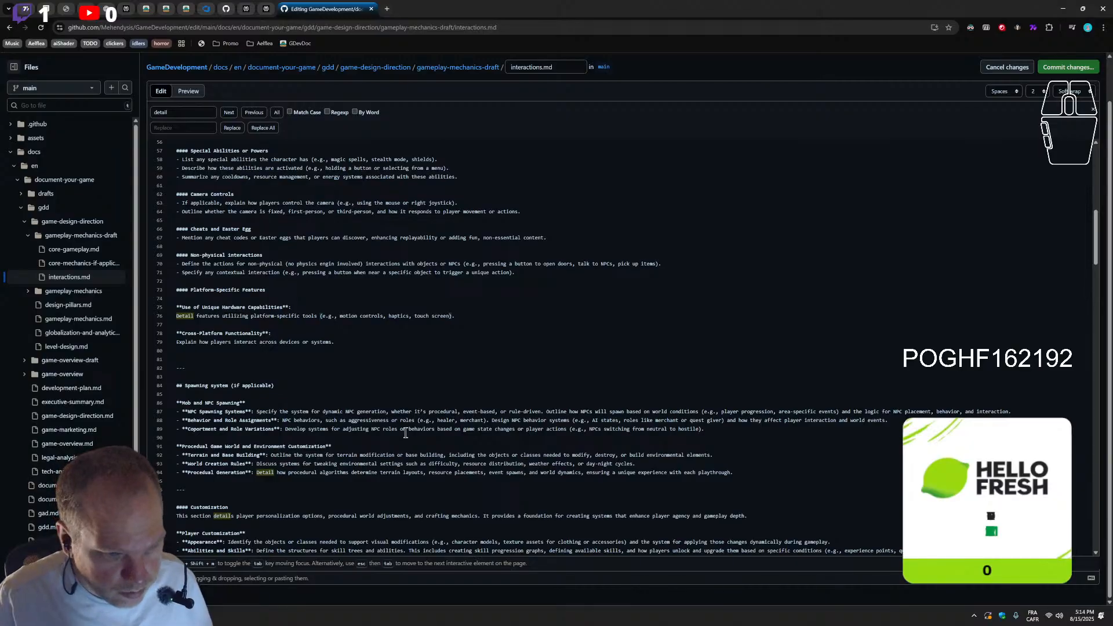
pyautogui.click(229, 359)
pyautogui.press('BackSpace')
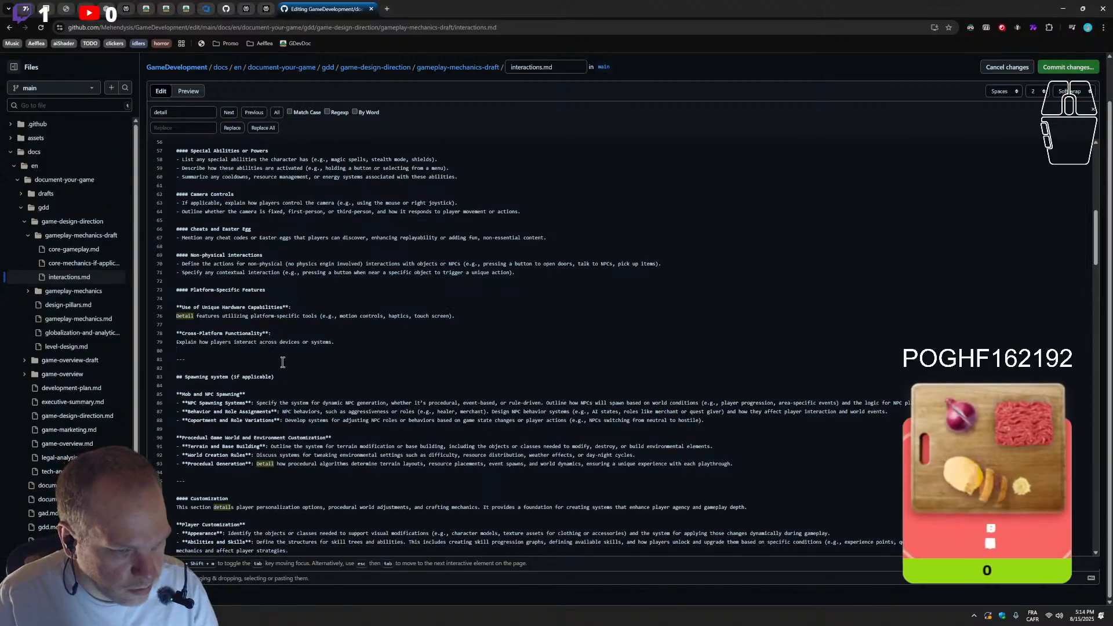
# Commit the edits directly to the main branch with the message "Update interactions.md"
pyautogui.click(0, 465)
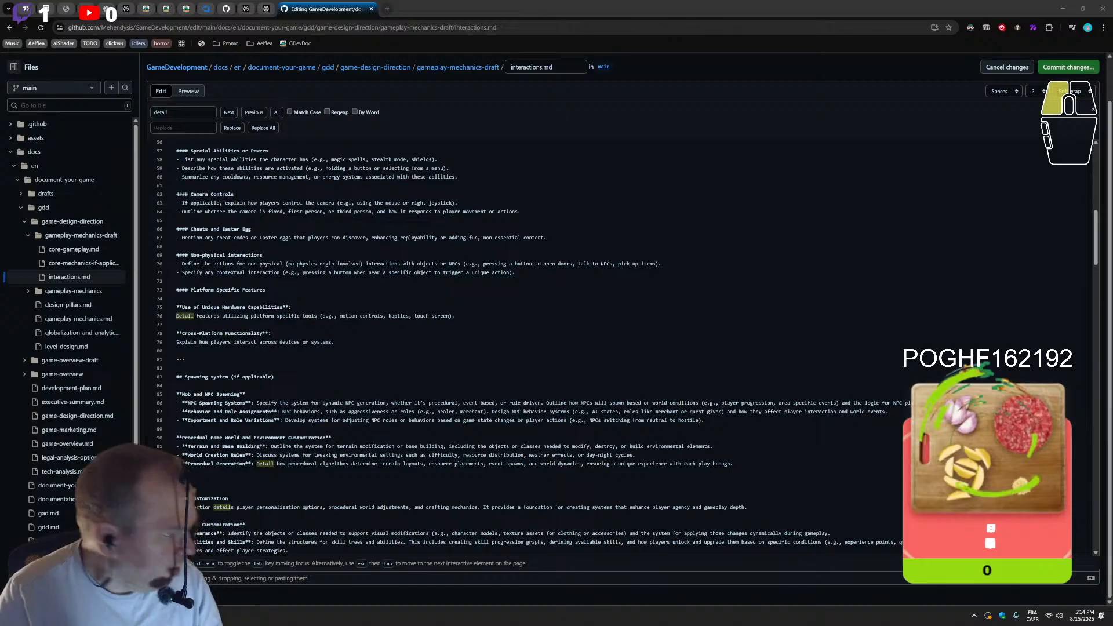
pyautogui.click(1068, 66)
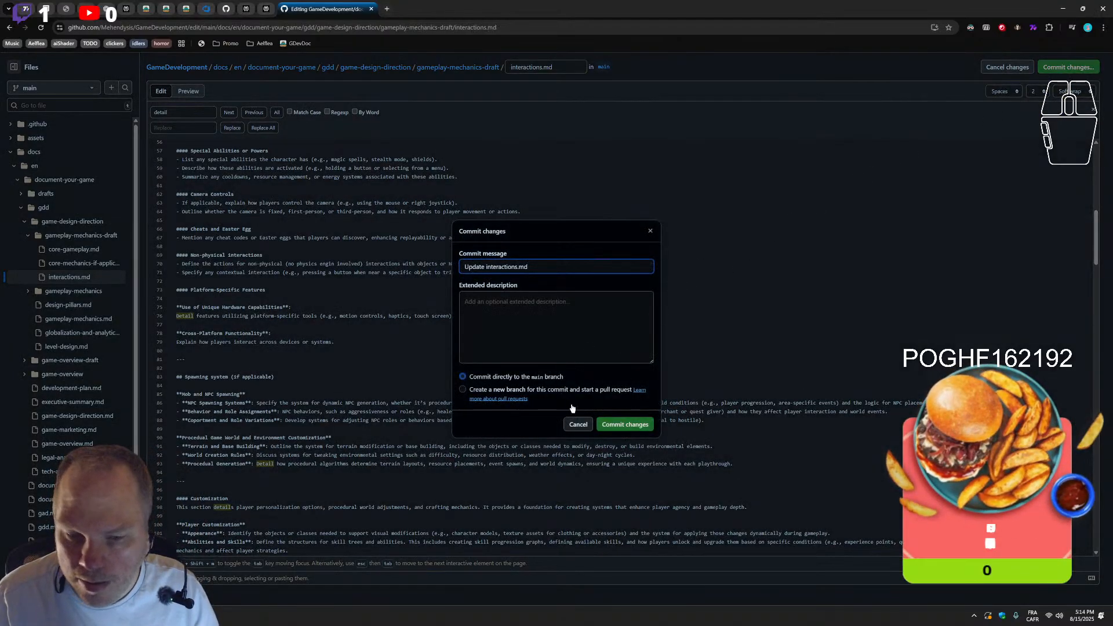
pyautogui.click(614, 424)
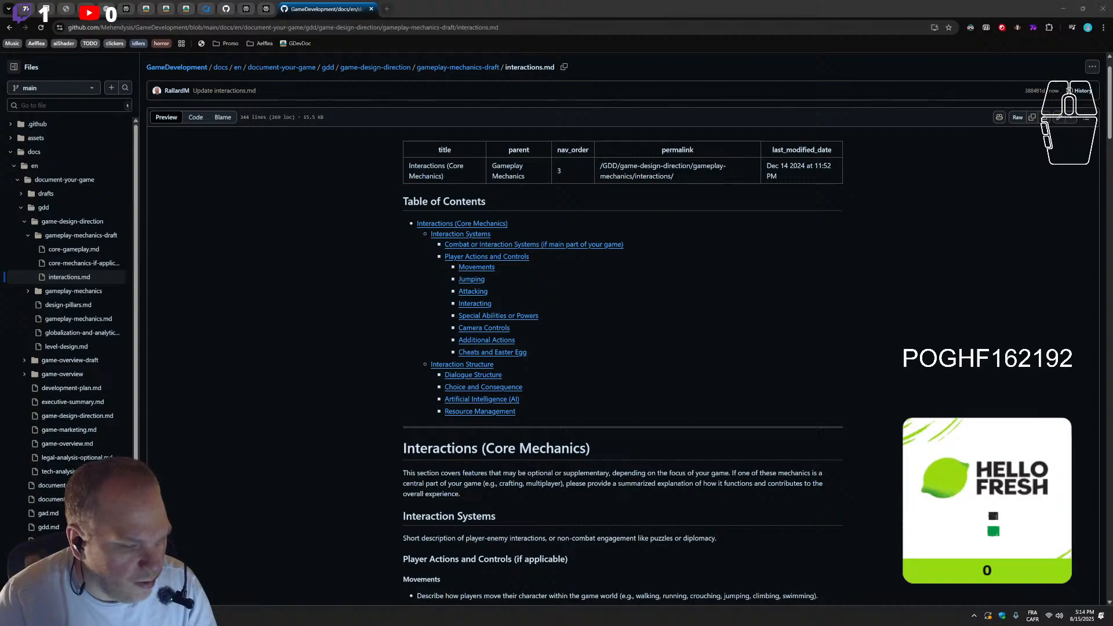
# Review the rendered interactions.md, comparing the table of contents with the sections and checking heading levels through Game Physics / World Physics
pyautogui.scroll(-1, 441, 226)
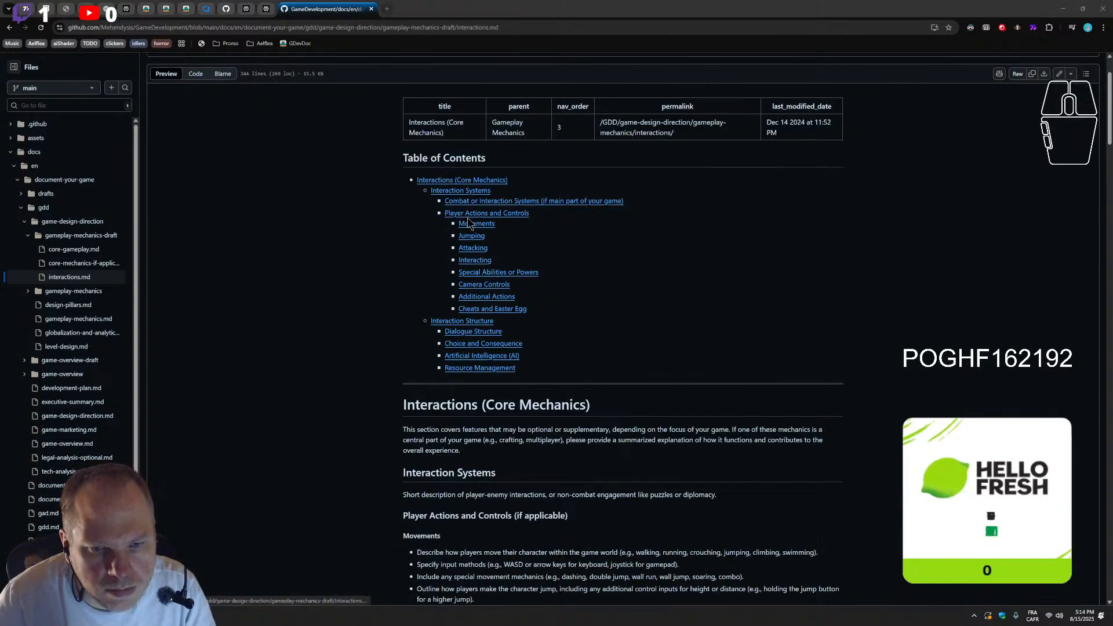
pyautogui.scroll(-5, 462, 271)
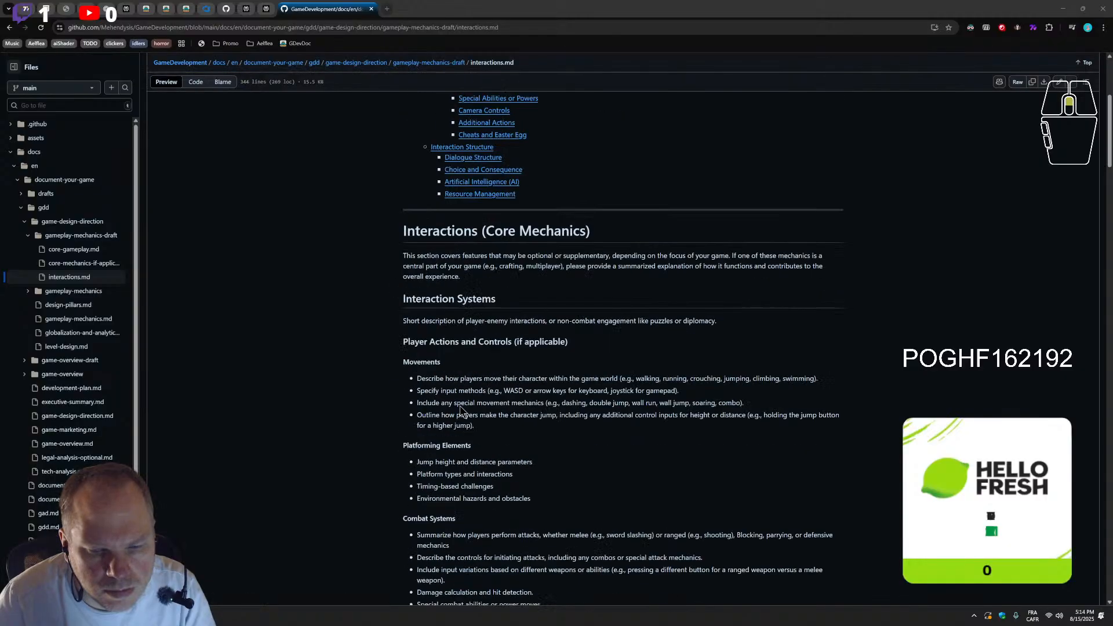
pyautogui.scroll(6, 461, 411)
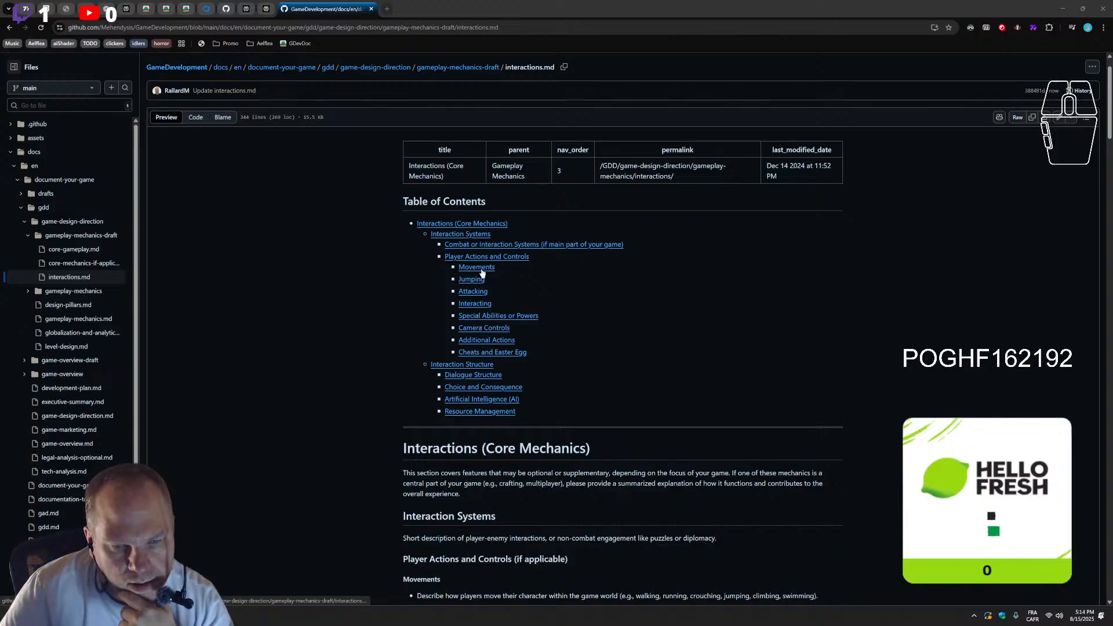
pyautogui.scroll(-6, 479, 273)
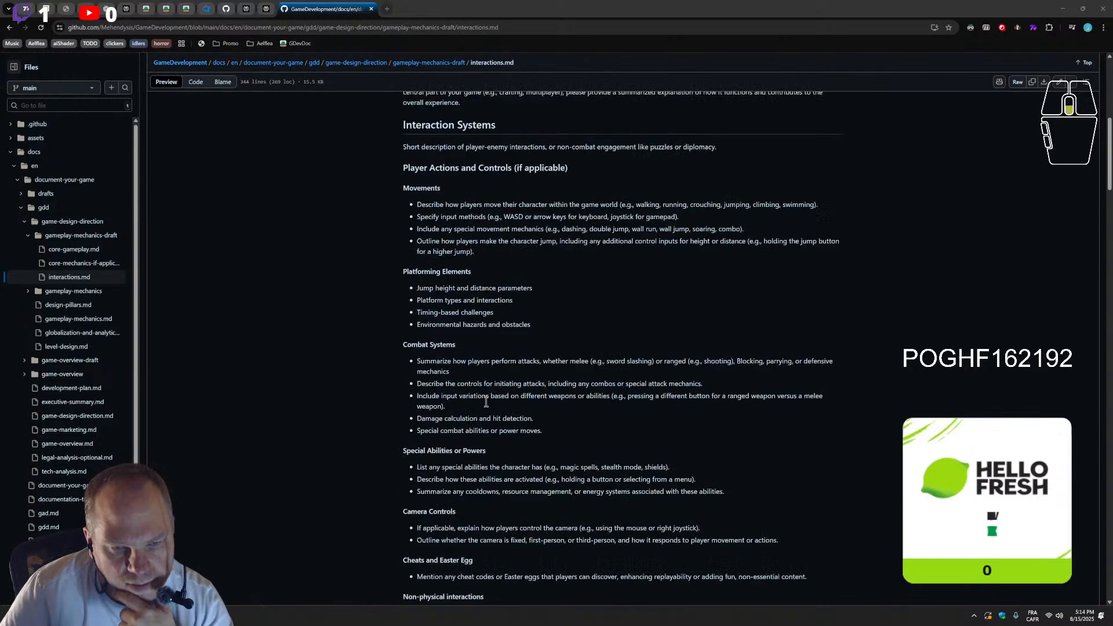
pyautogui.scroll(-6, 486, 402)
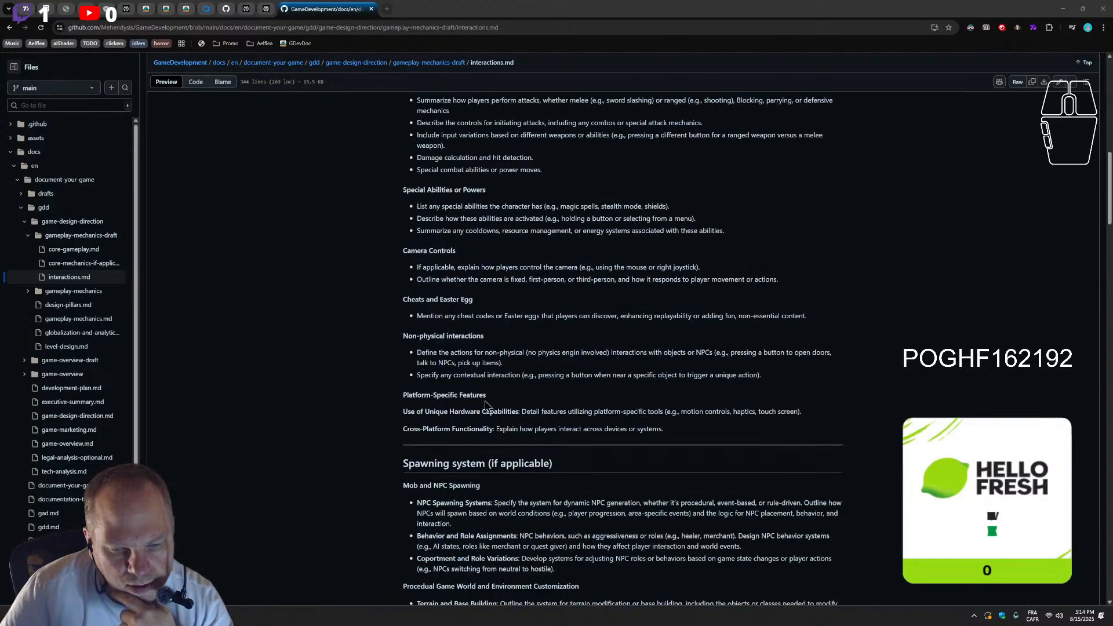
pyautogui.scroll(-3, 486, 404)
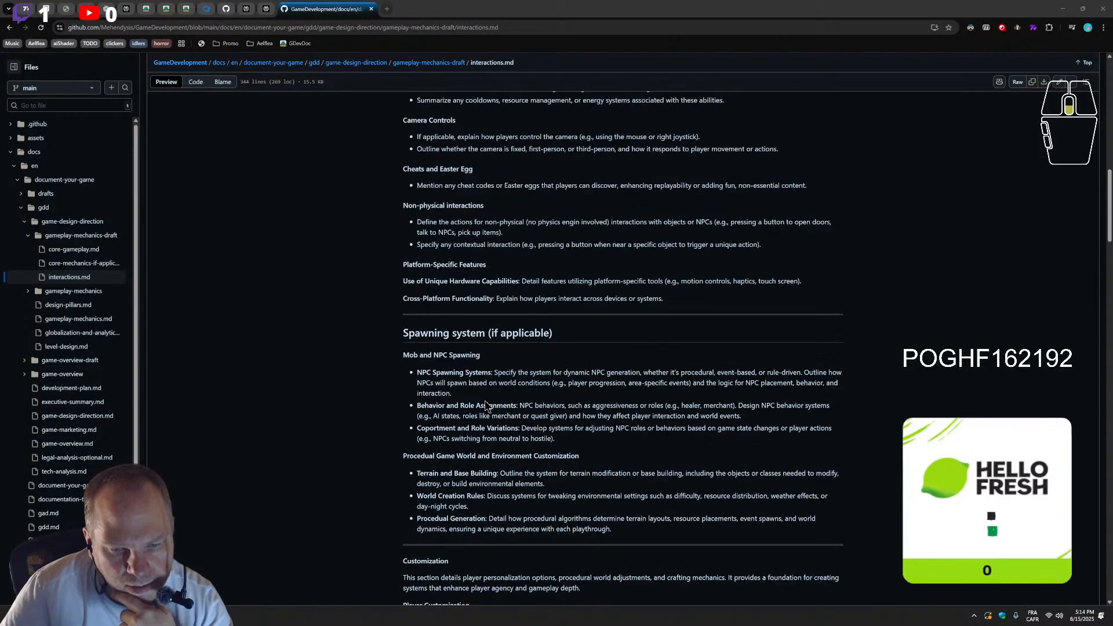
pyautogui.scroll(-2, 486, 404)
pyautogui.scroll(-2, 486, 405)
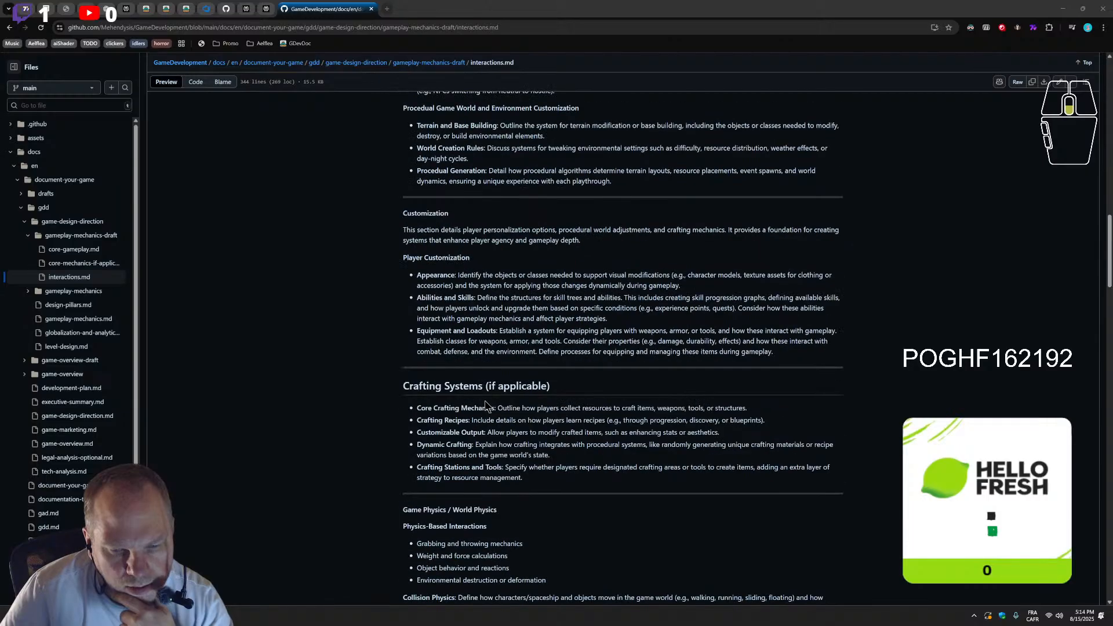
pyautogui.scroll(2, 486, 406)
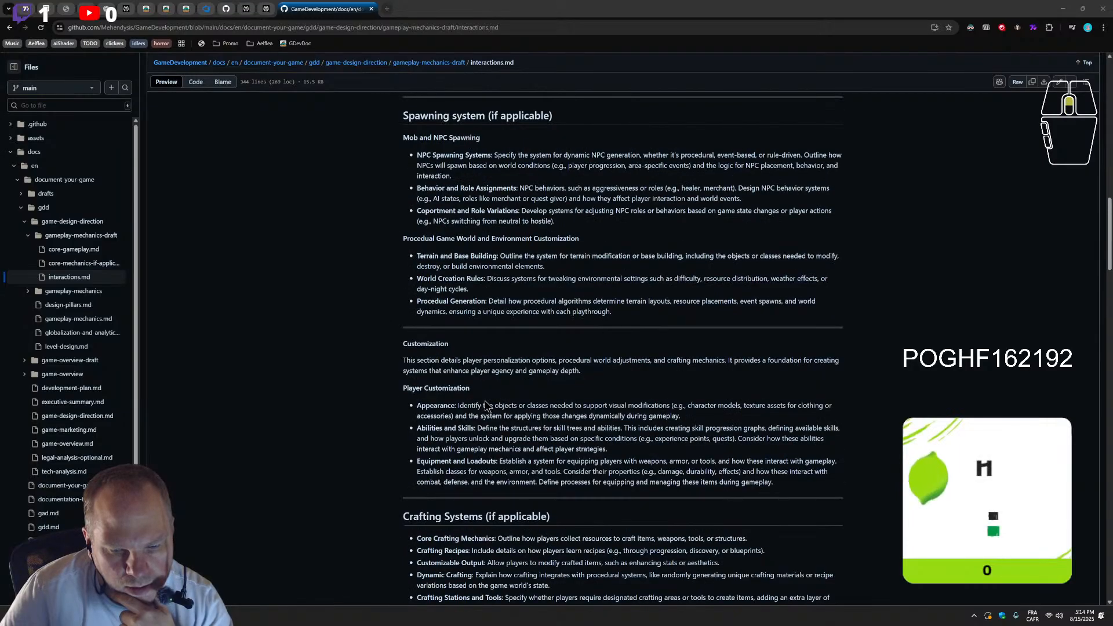
pyautogui.scroll(6, 486, 405)
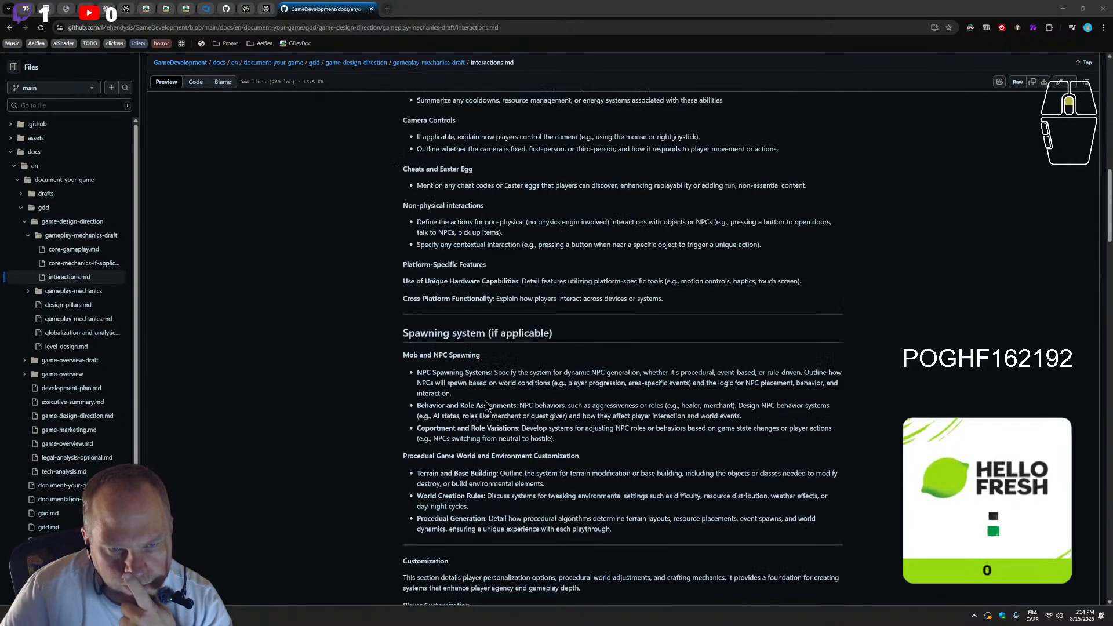
pyautogui.scroll(6, 486, 405)
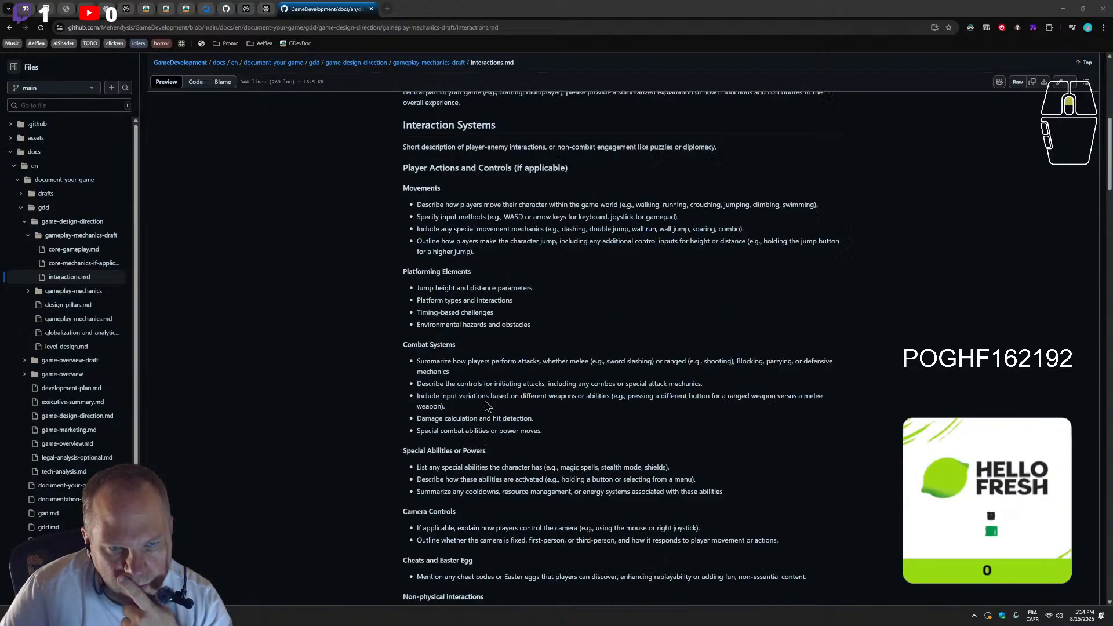
pyautogui.scroll(-7, 486, 405)
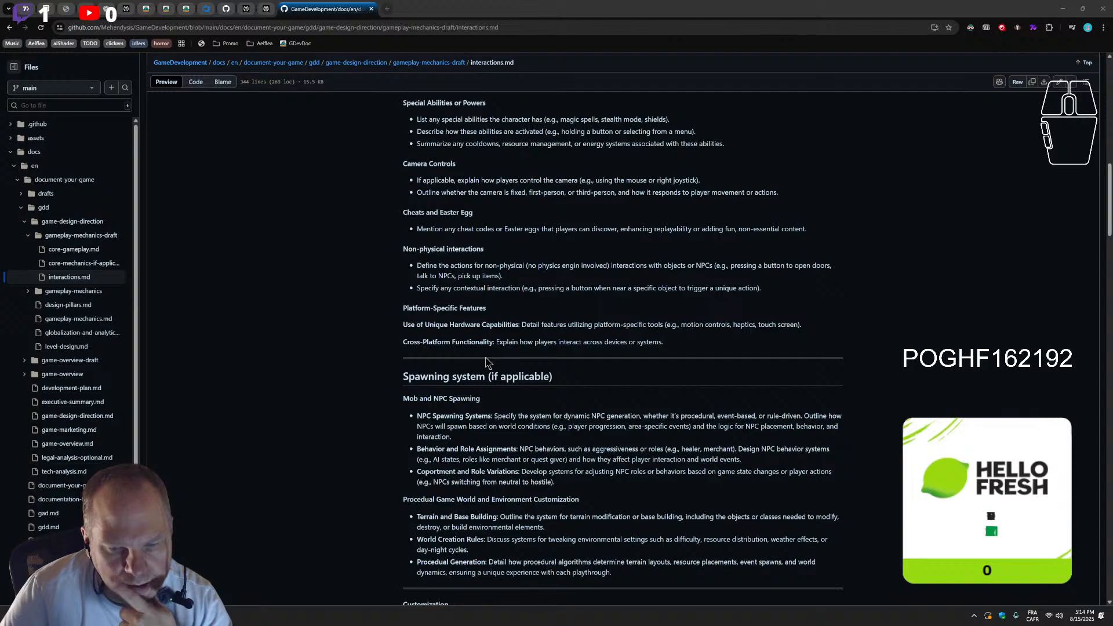
pyautogui.scroll(-3, 452, 453)
pyautogui.scroll(-2, 452, 447)
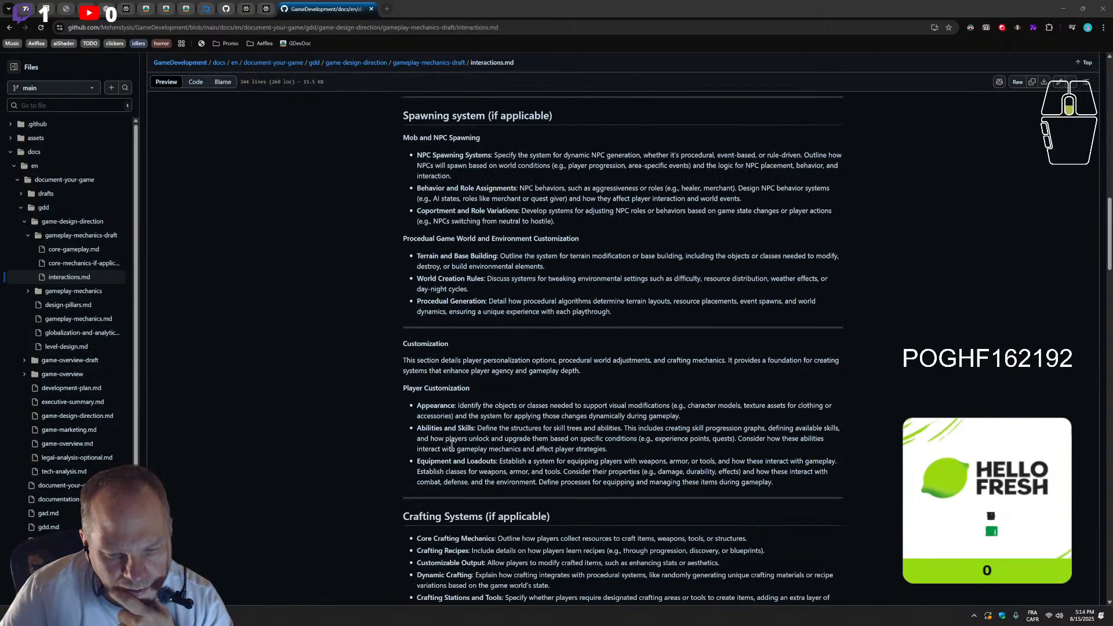
pyautogui.scroll(3, 452, 447)
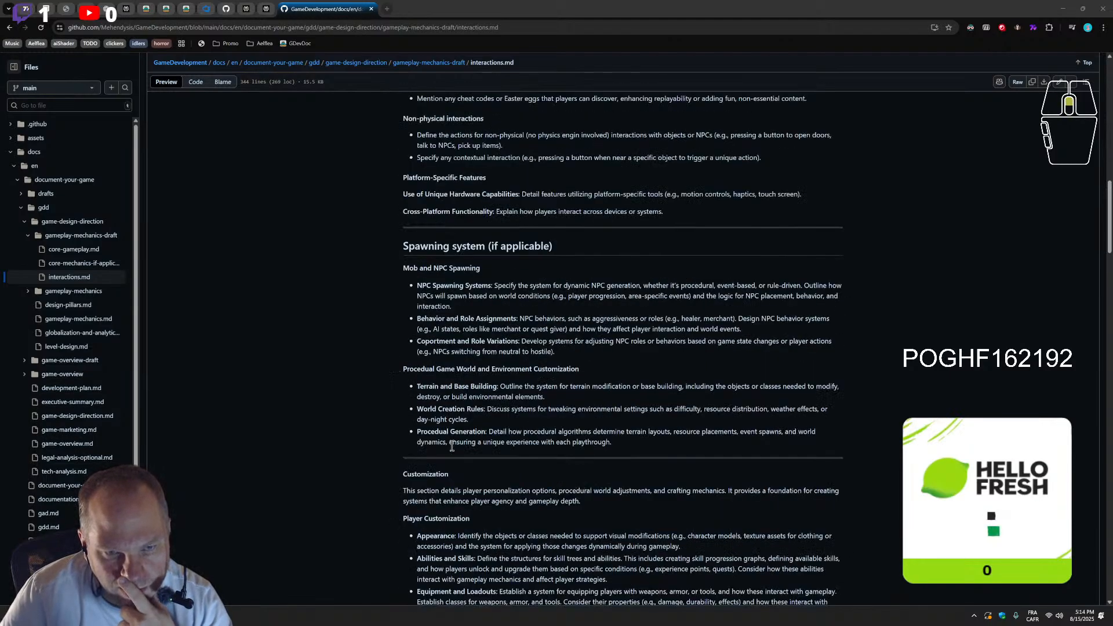
pyautogui.scroll(-1, 451, 447)
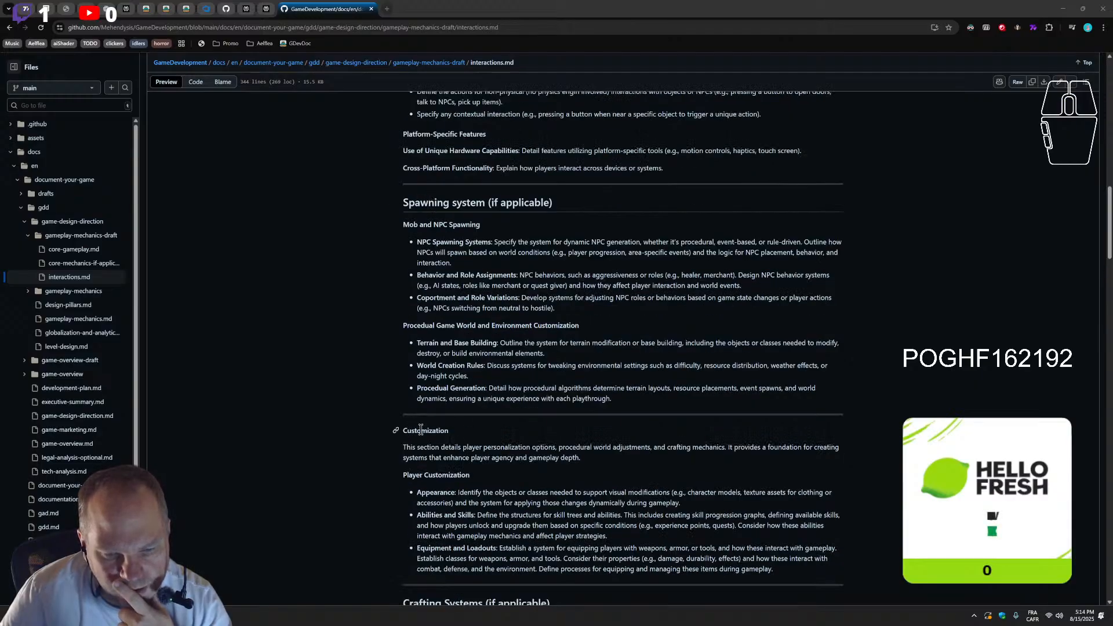
# Reopen interactions.md for editing, delete "(if applicable)" from the Spawning system heading and change its marker to "####"
pyautogui.click(1059, 82)
pyautogui.scroll(-9, 364, 446)
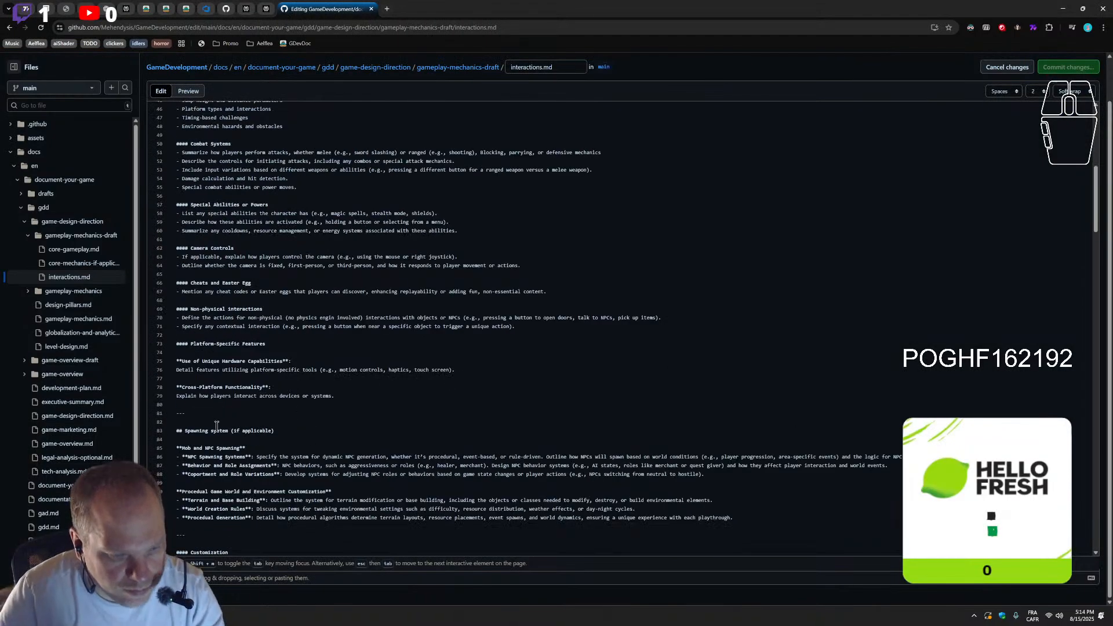
pyautogui.scroll(-2, 212, 426)
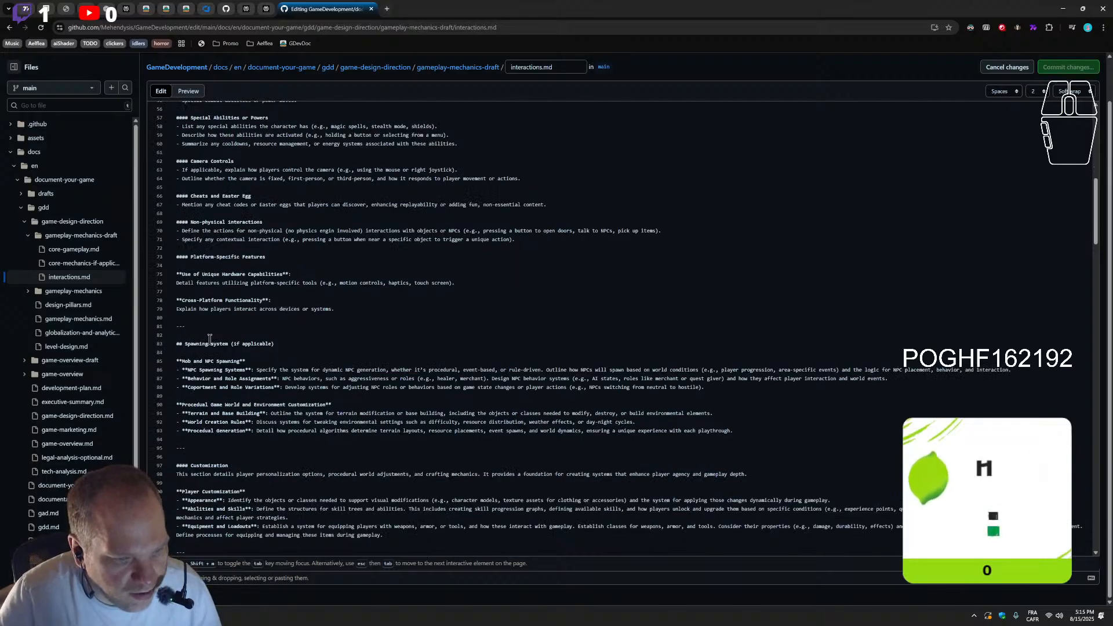
pyautogui.moveTo(277, 344); pyautogui.dragTo(231, 344)
pyautogui.press('BackSpace')
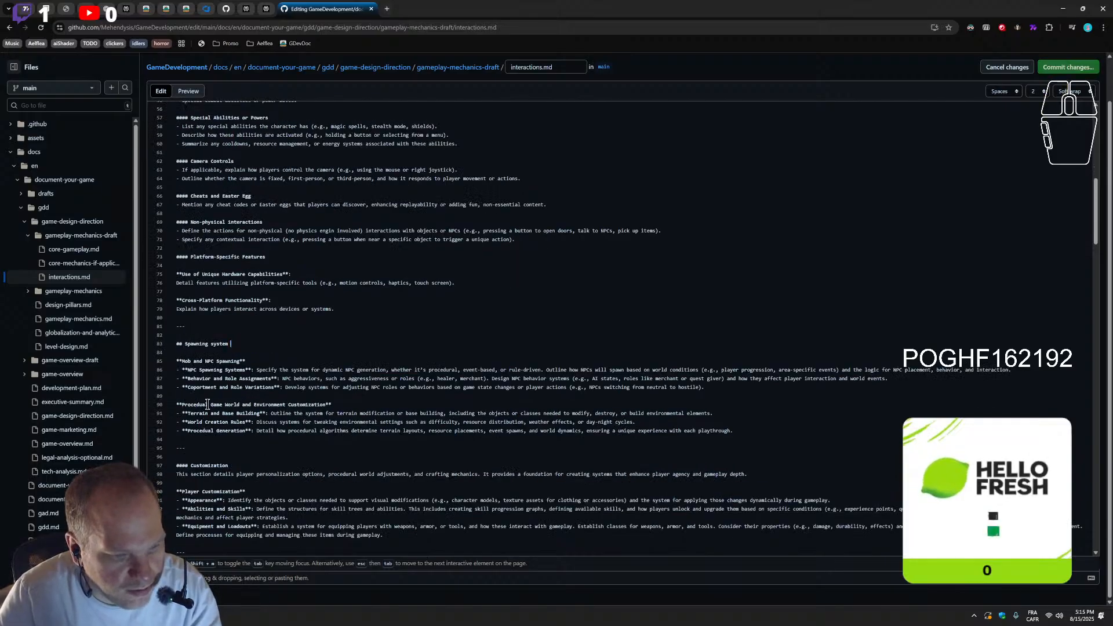
pyautogui.moveTo(189, 466); pyautogui.dragTo(177, 464)
pyautogui.hotkey('ctrl', 'c')
pyautogui.doubleClick(179, 344)
pyautogui.hotkey('ctrl', 'v')
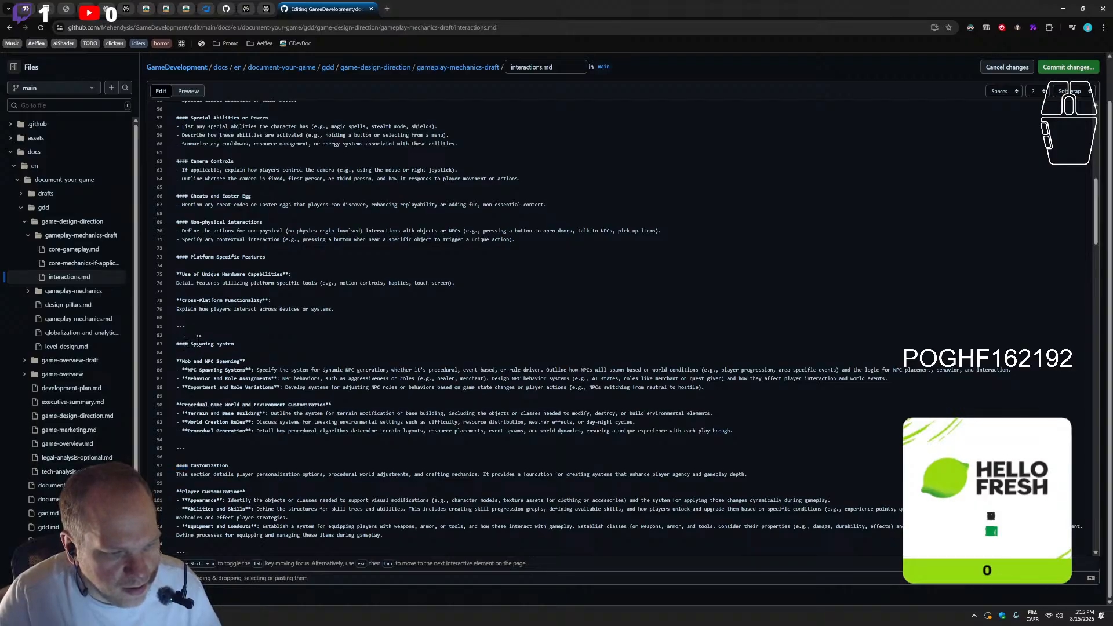
# Change the Crafting Systems heading marker to "####" and delete "(if applicable)" from it
pyautogui.scroll(-3, 198, 339)
pyautogui.doubleClick(179, 440)
pyautogui.hotkey('ctrl', 'v')
pyautogui.moveTo(301, 436); pyautogui.dragTo(239, 439)
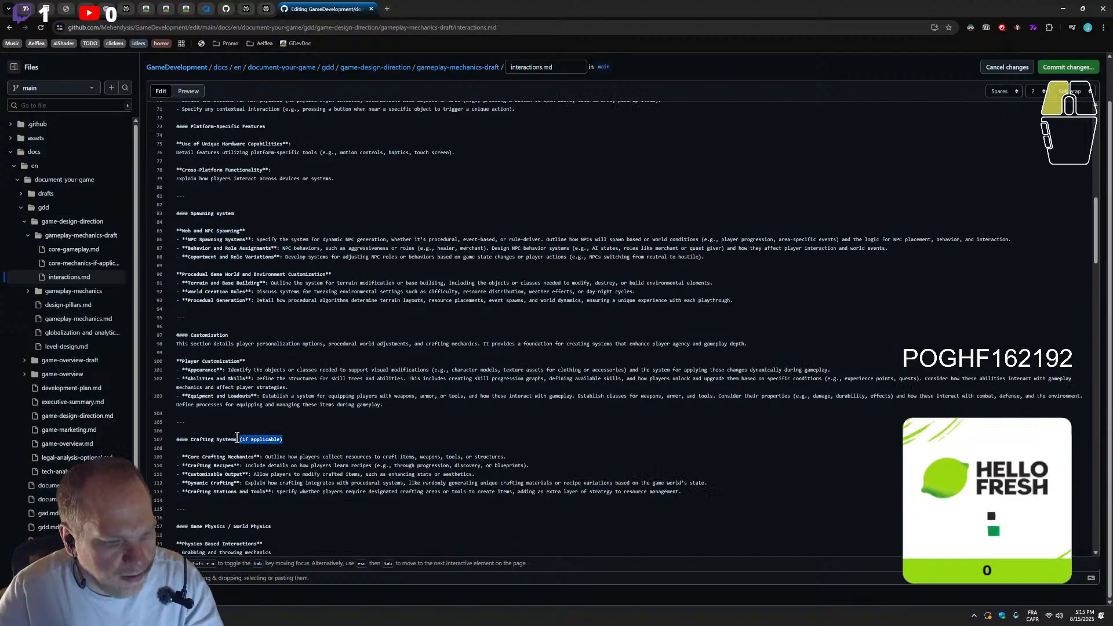
pyautogui.press('BackSpace')
# Change the Progression Mechanics heading marker to "####" and delete "(if applicable)" from it
pyautogui.scroll(-7, 316, 483)
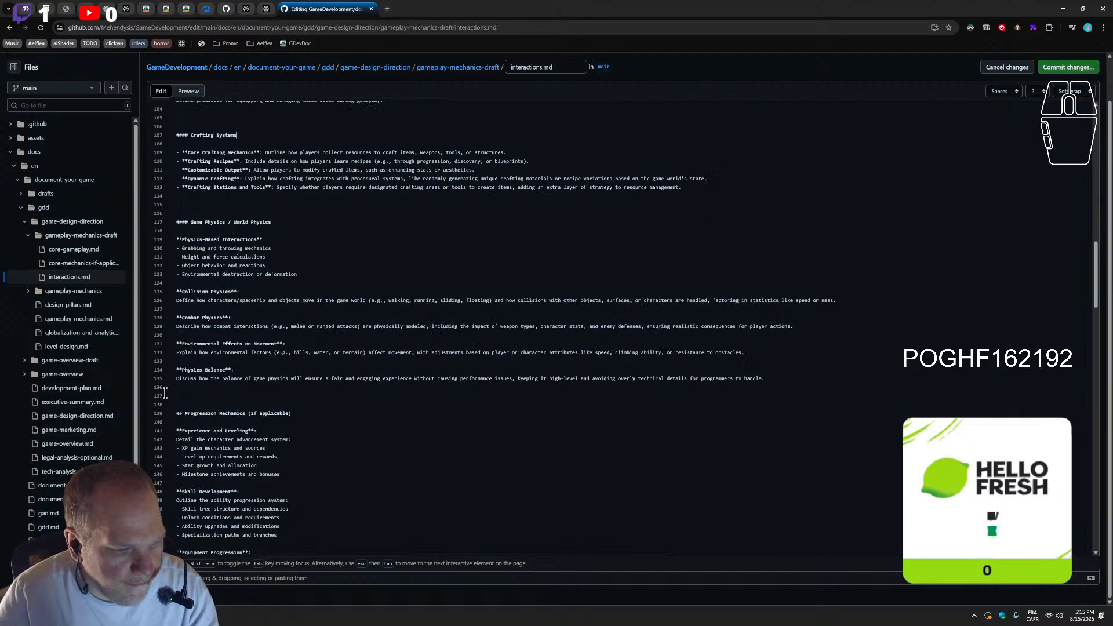
pyautogui.doubleClick(179, 413)
pyautogui.hotkey('ctrl', 'v')
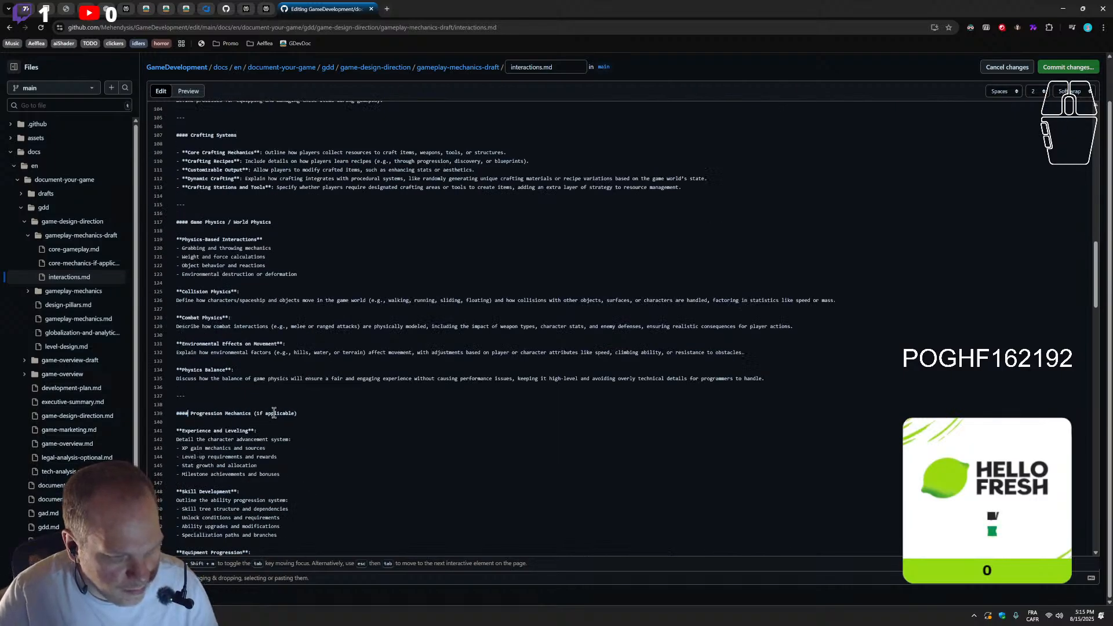
pyautogui.moveTo(298, 414); pyautogui.dragTo(253, 416)
pyautogui.press('BackSpace')
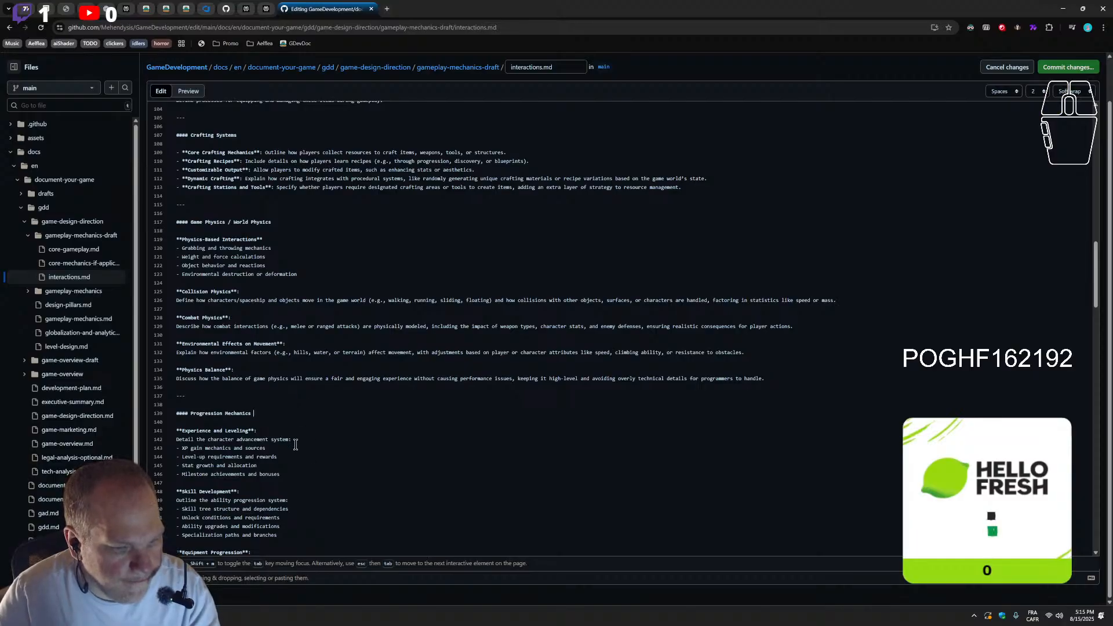
# Check the heading markers from Progression Mechanics through Interaction Structure, and return to the table of contents
pyautogui.scroll(-8, 297, 446)
pyautogui.scroll(-11, 299, 454)
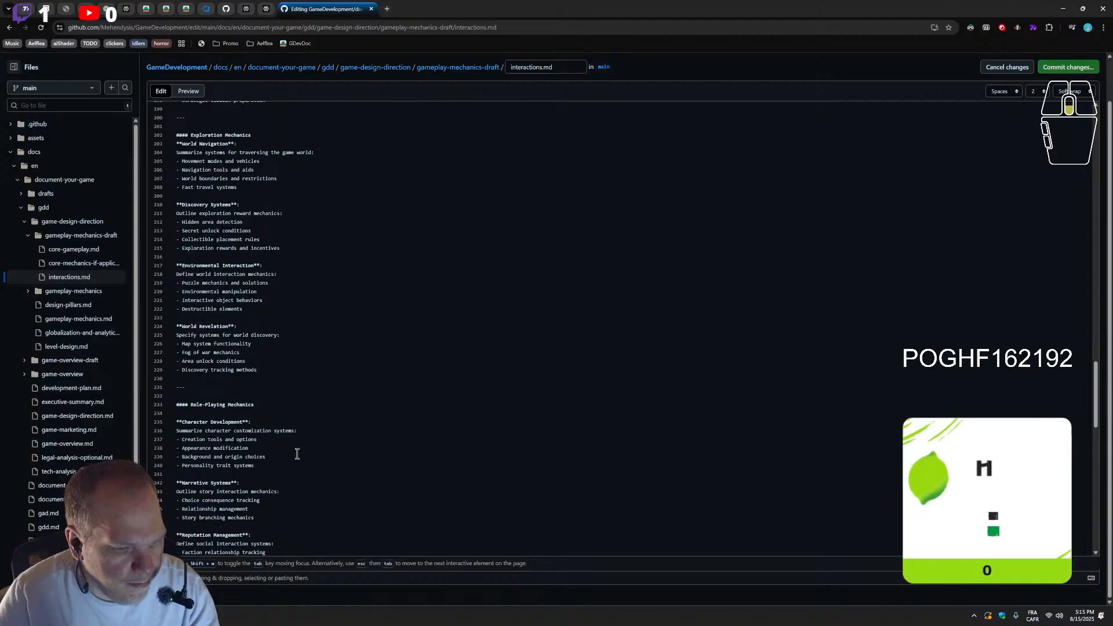
pyautogui.scroll(-10, 297, 454)
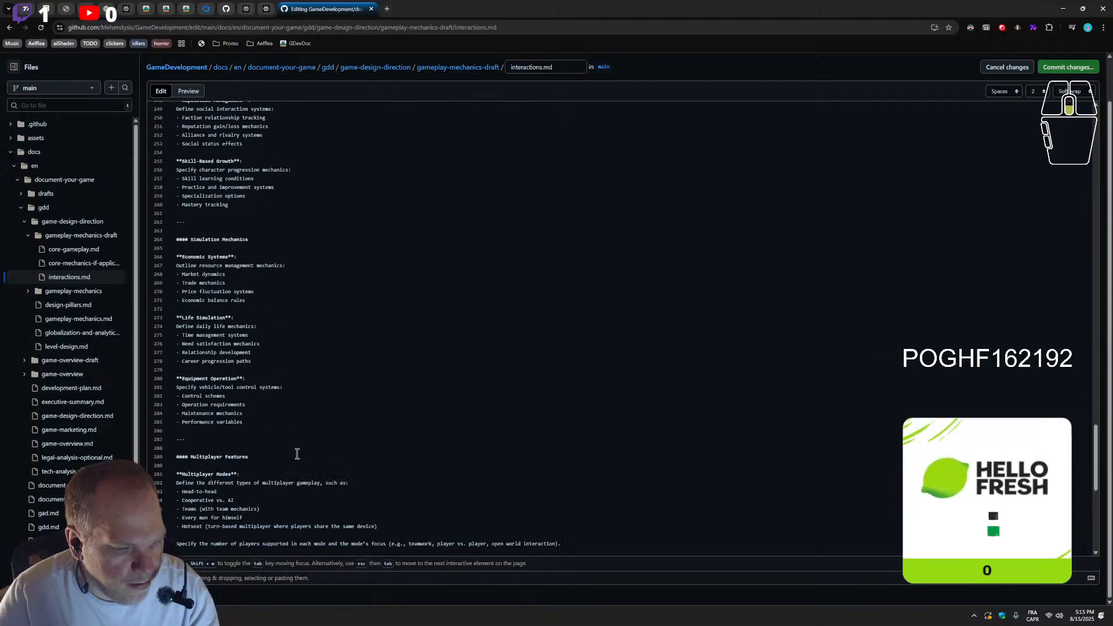
pyautogui.scroll(-8, 297, 453)
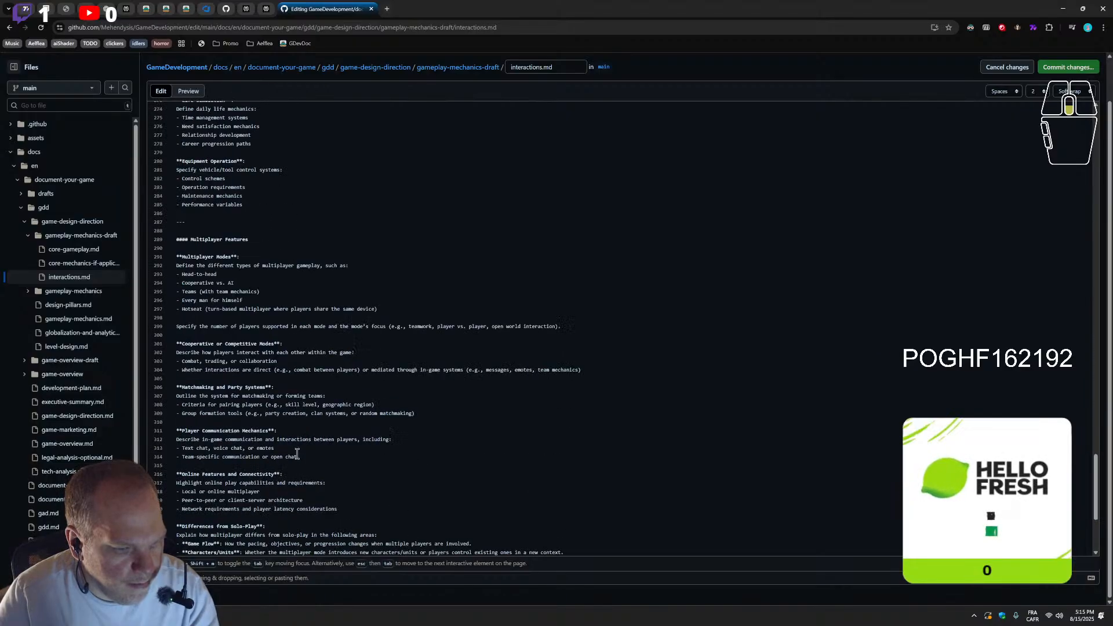
pyautogui.scroll(-3, 297, 454)
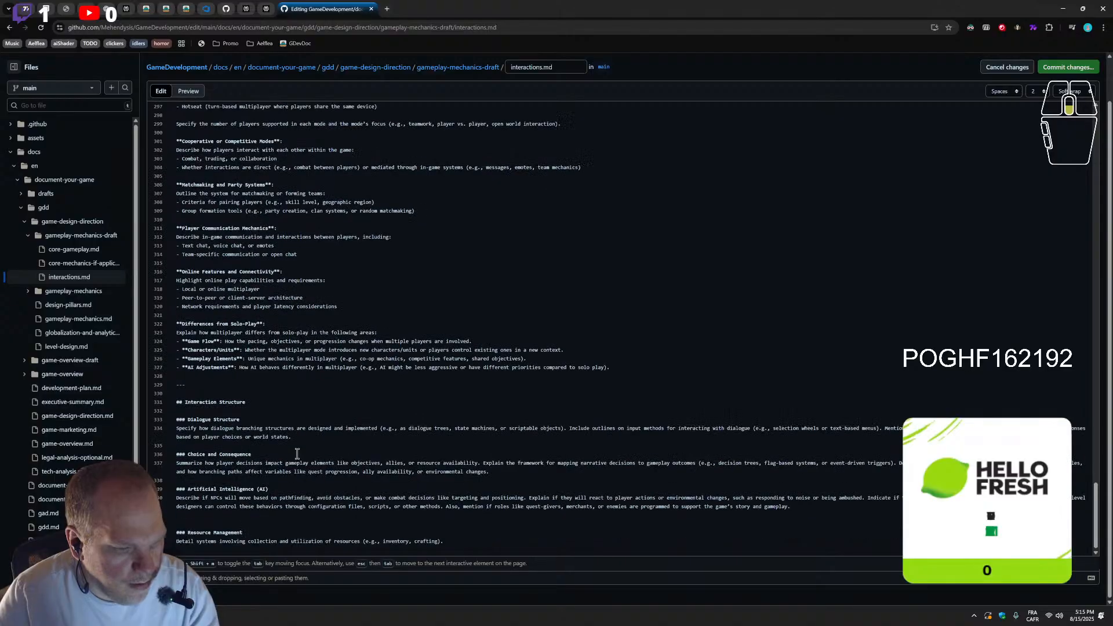
pyautogui.scroll(20, 319, 429)
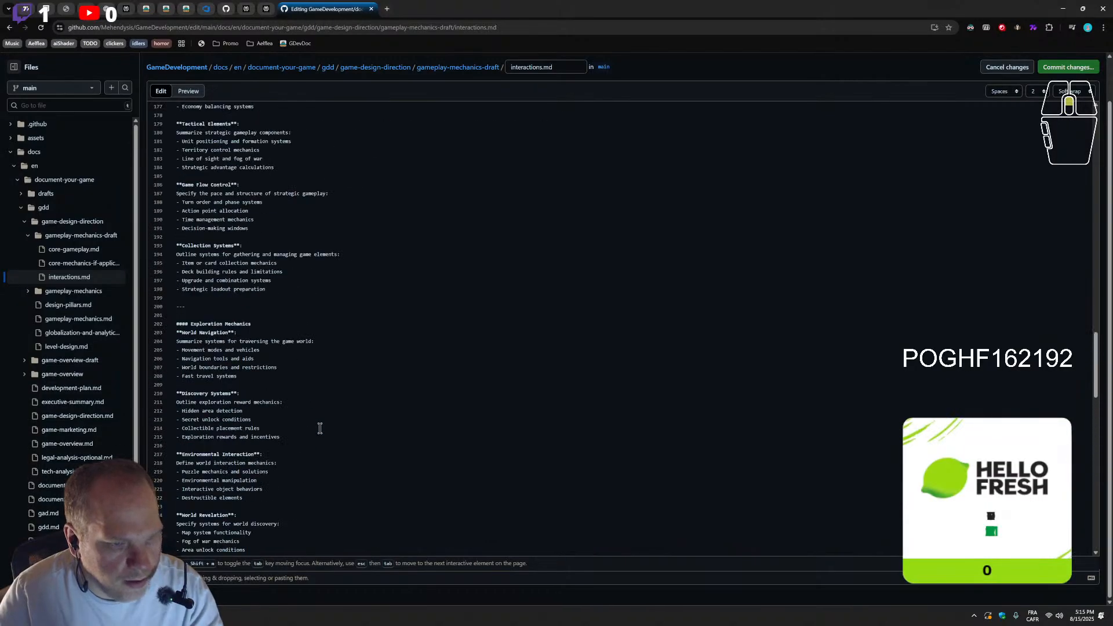
pyautogui.scroll(18, 319, 428)
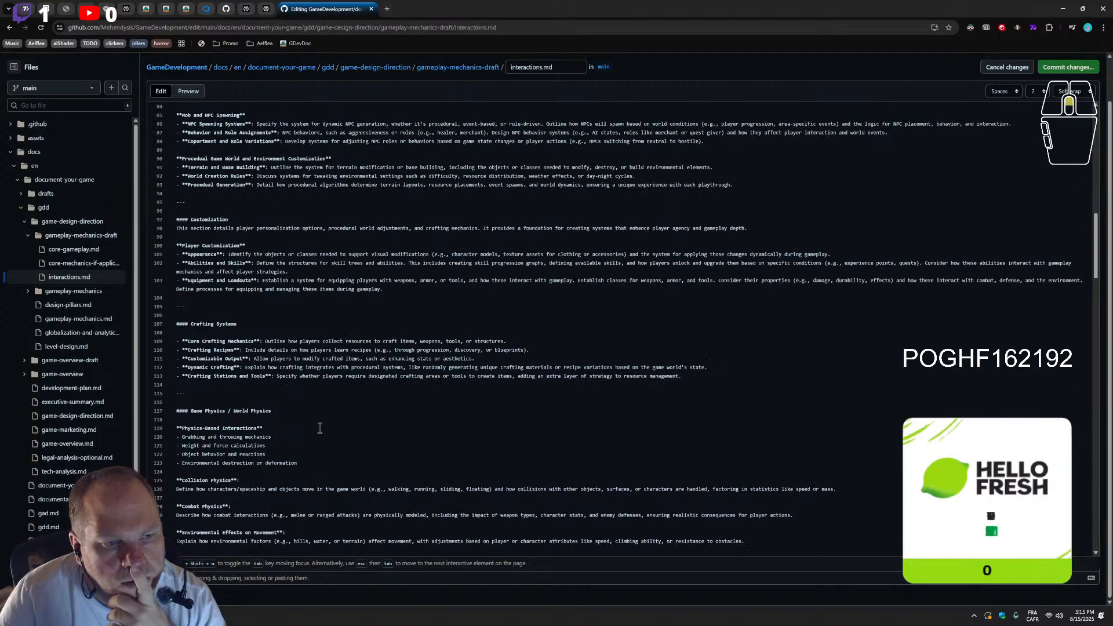
pyautogui.scroll(15, 320, 428)
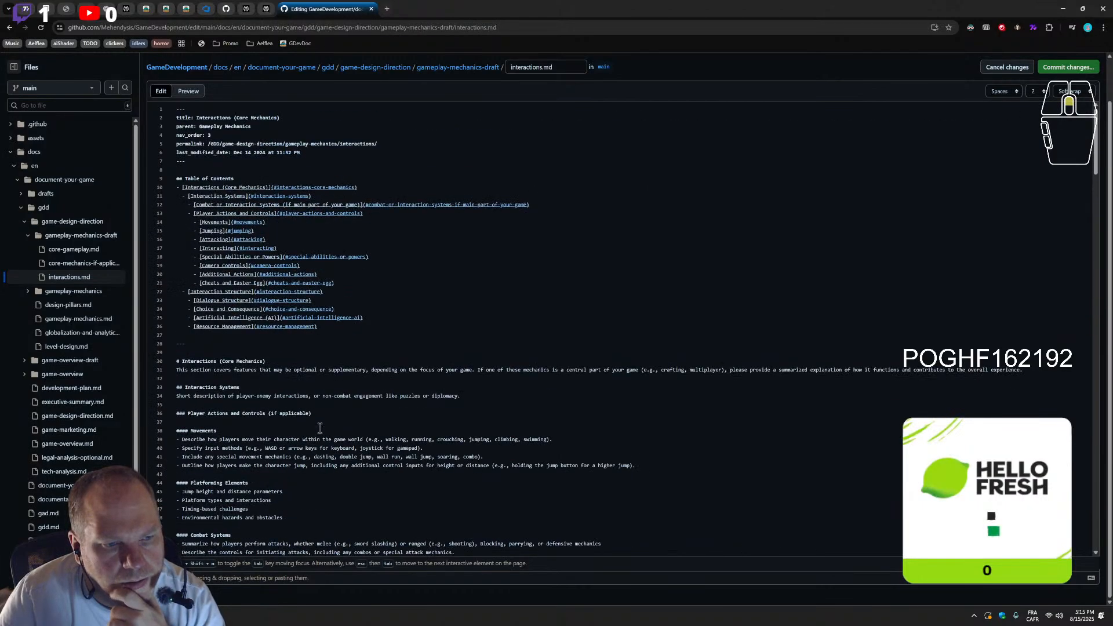
# Review the order and content of the sections under Player Actions and Controls, from Movements through Exploration Mechanics
pyautogui.scroll(-2, 320, 429)
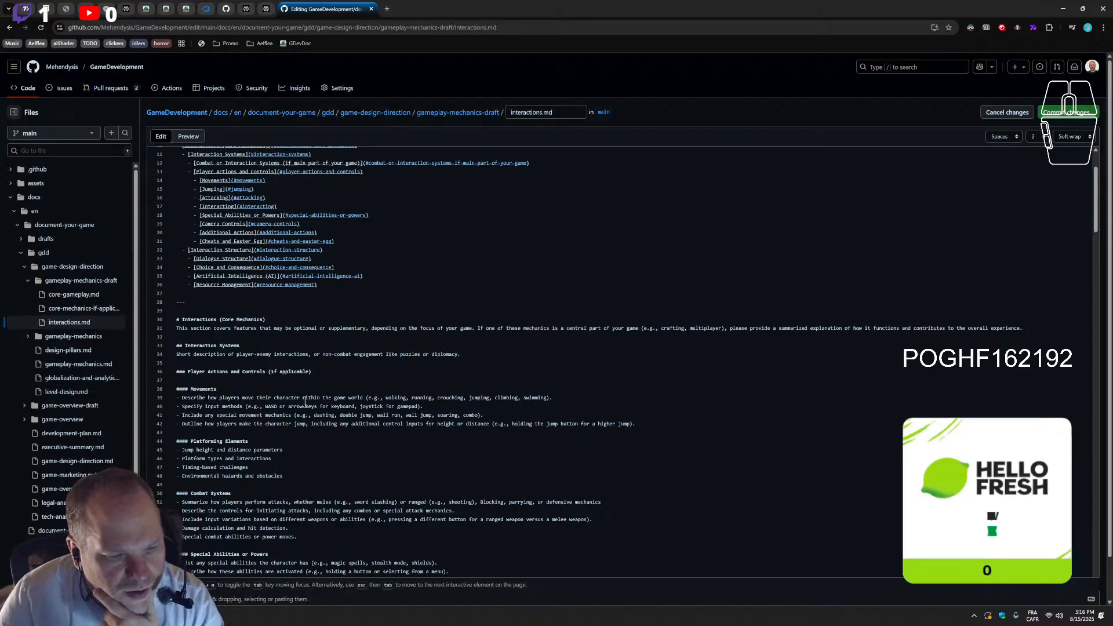
pyautogui.scroll(-6, 302, 398)
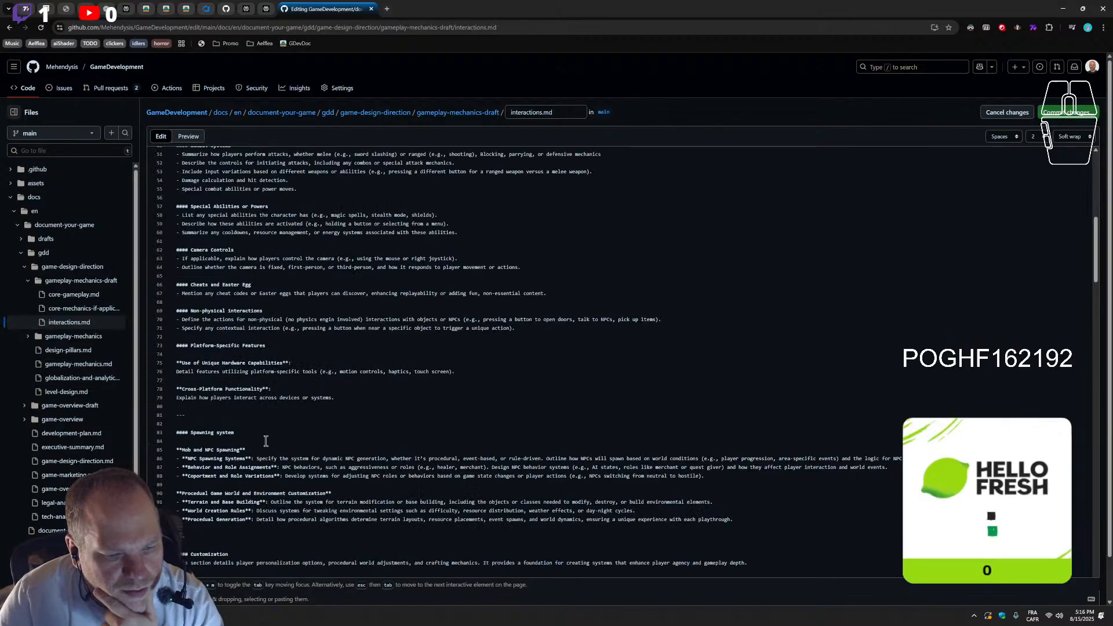
pyautogui.scroll(-2, 208, 430)
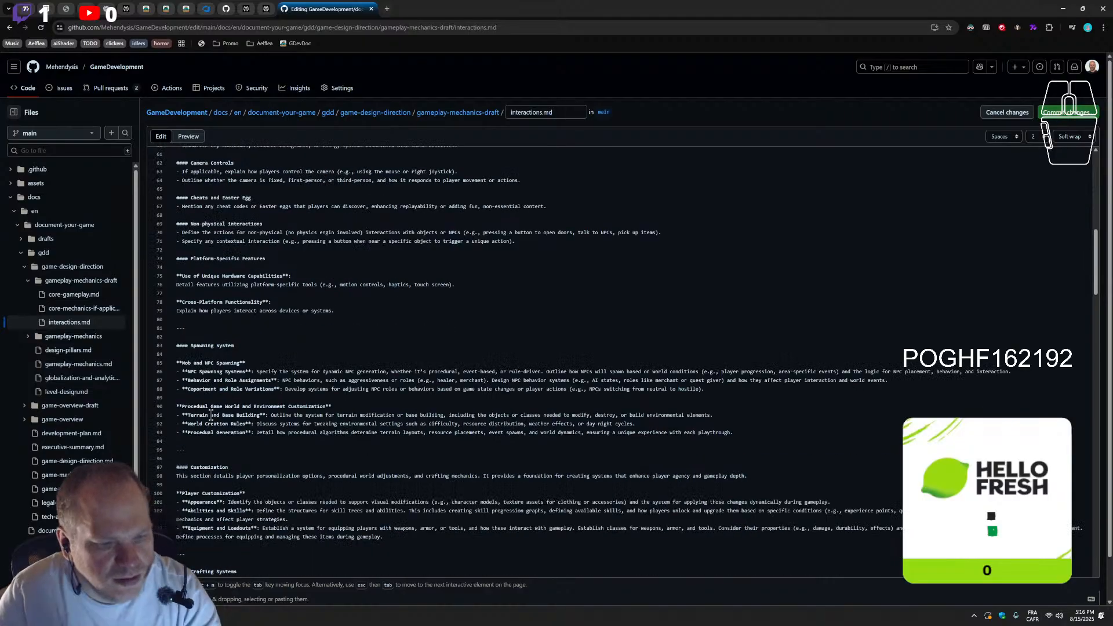
pyautogui.scroll(4, 221, 251)
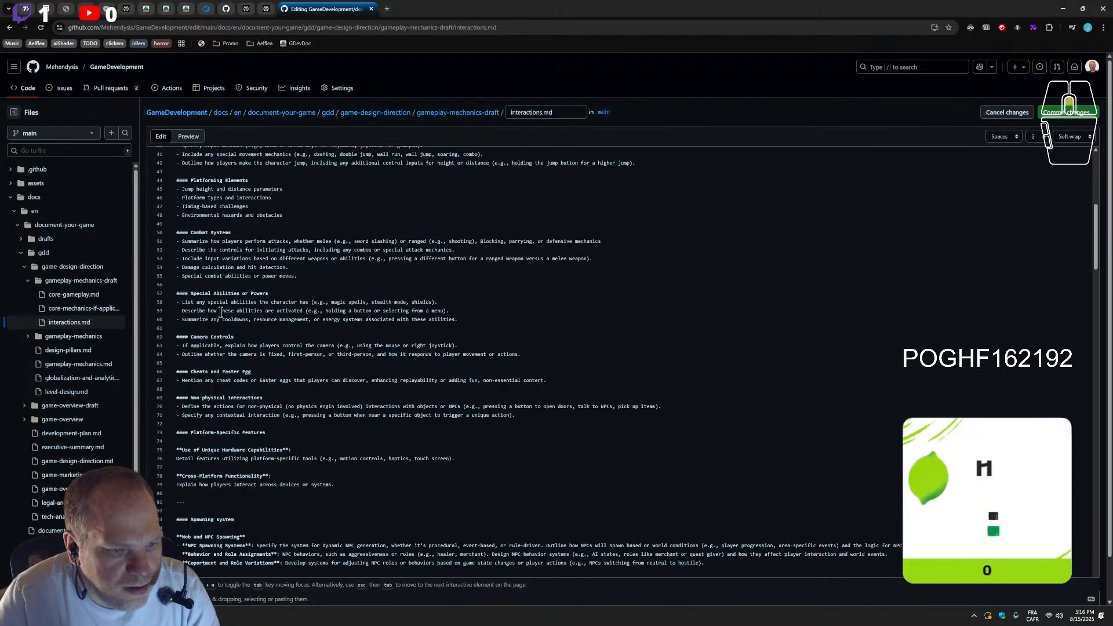
pyautogui.scroll(-2, 220, 313)
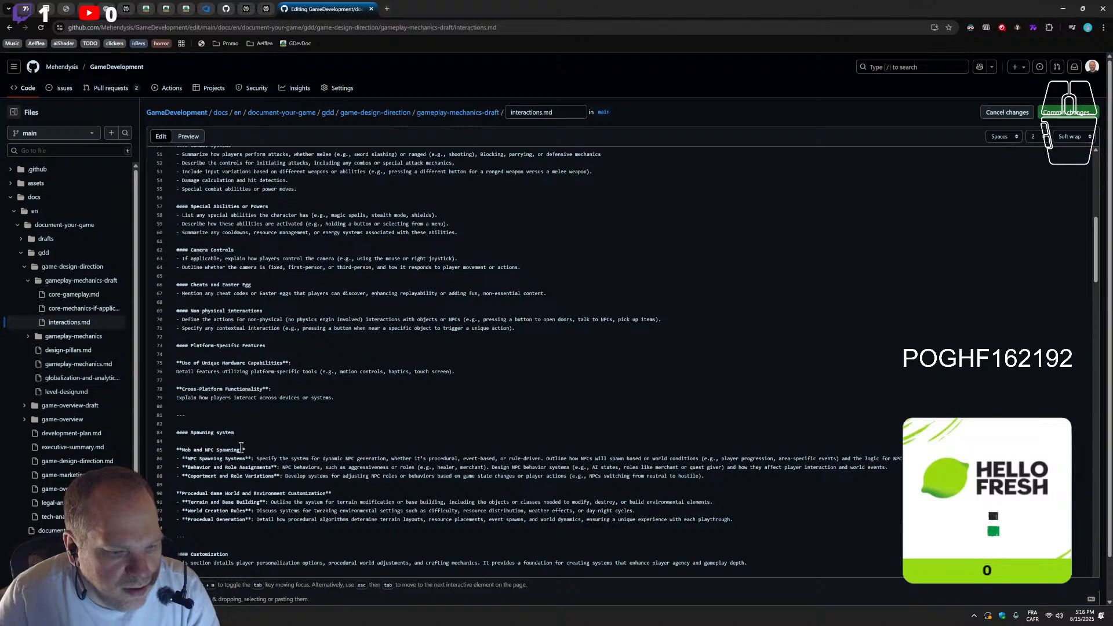
pyautogui.scroll(5, 241, 447)
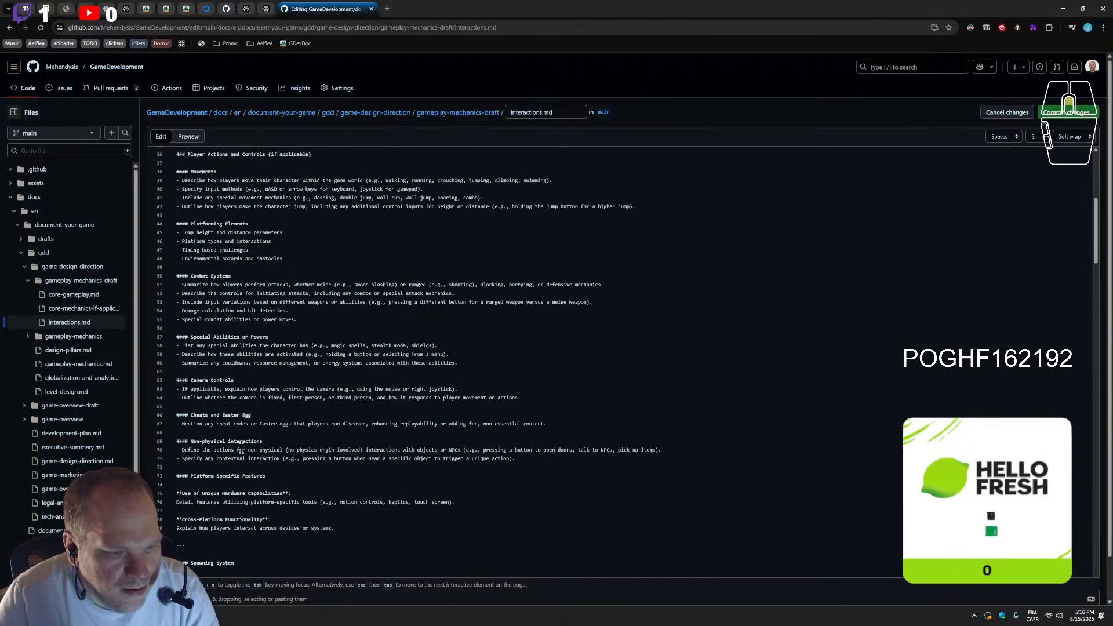
pyautogui.scroll(1, 241, 448)
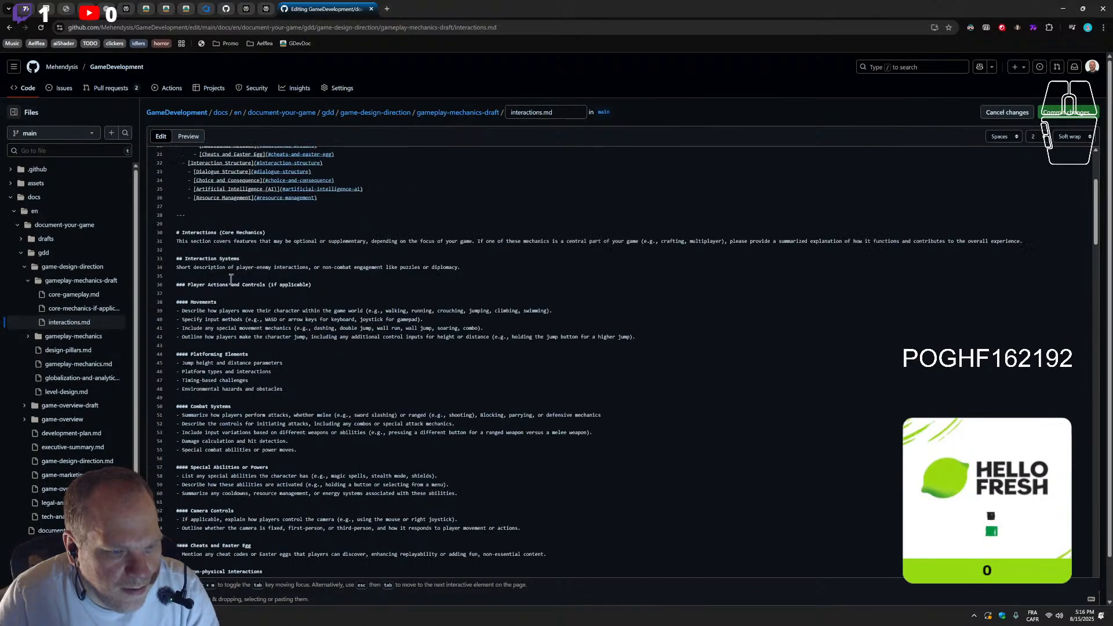
pyautogui.scroll(-15, 231, 280)
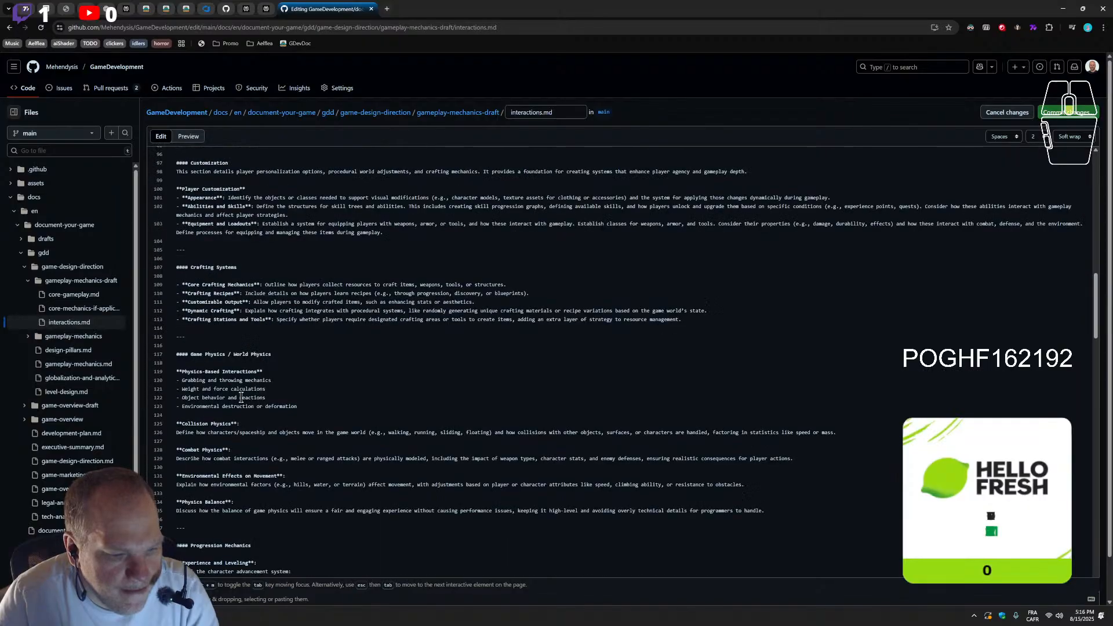
pyautogui.scroll(-7, 241, 398)
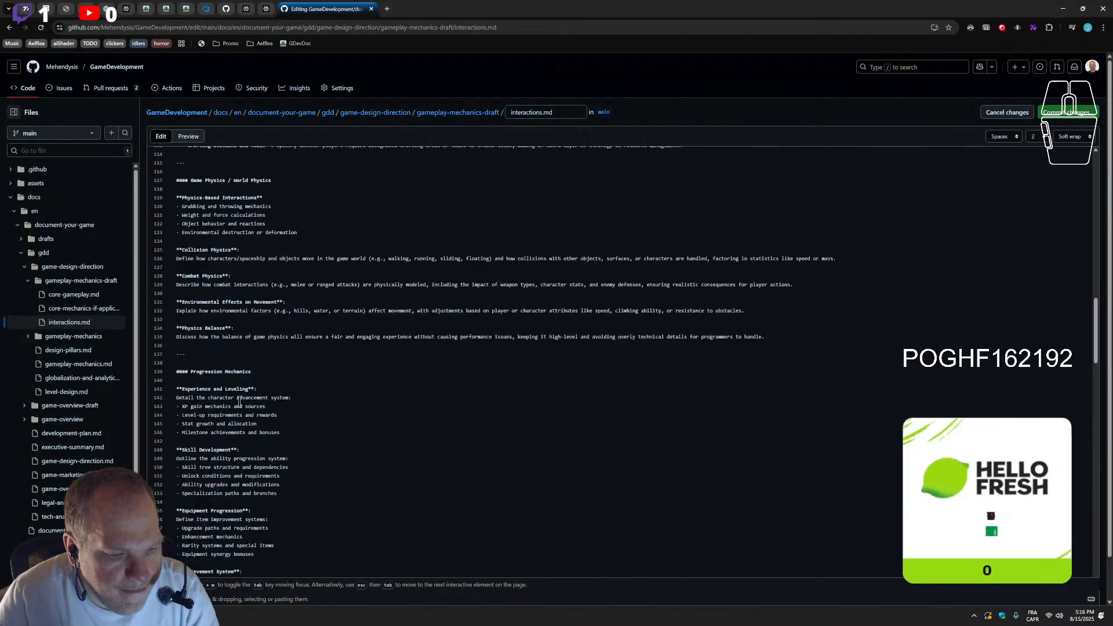
pyautogui.scroll(-5, 241, 419)
pyautogui.scroll(-6, 240, 417)
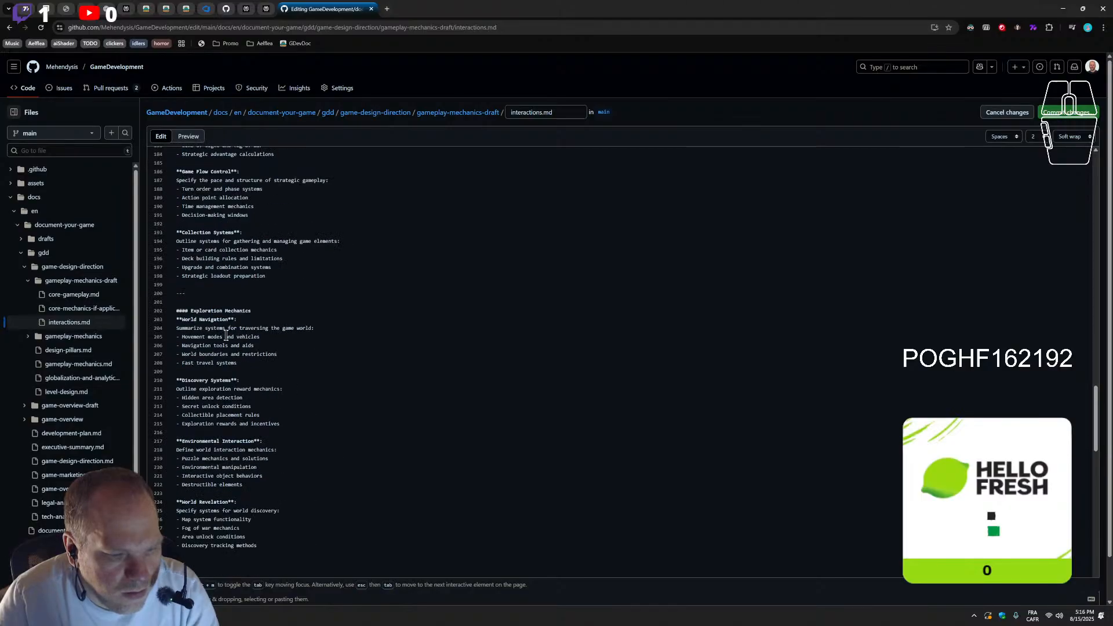
pyautogui.scroll(-2, 209, 348)
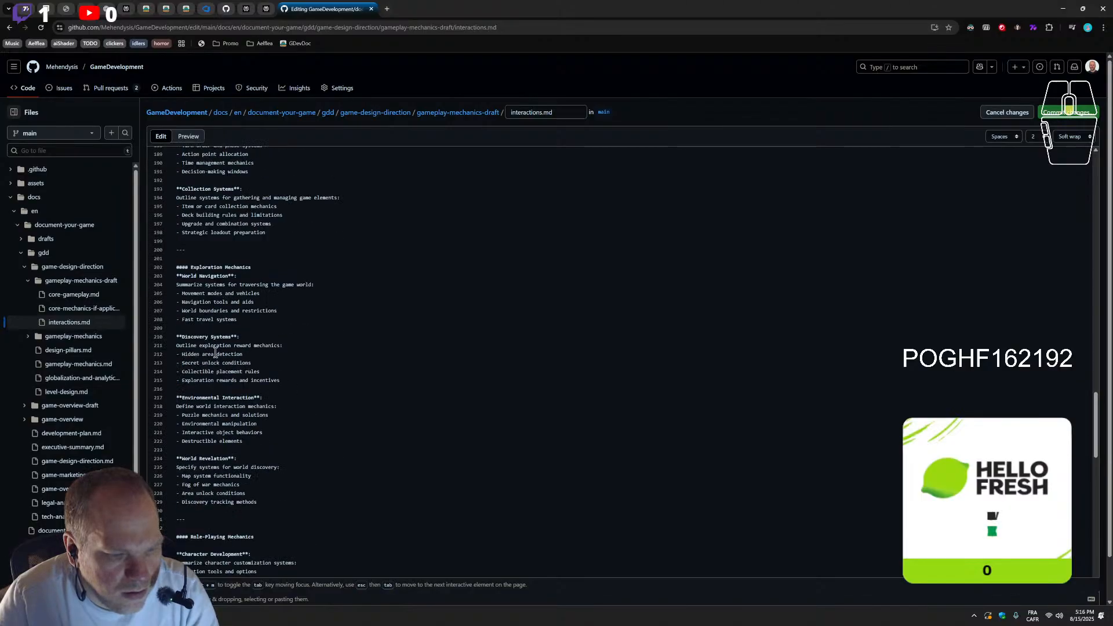
# Remove the extra blank line after the Artificial Intelligence (AI) section and delete the Resource Management section below it
pyautogui.scroll(-20, 216, 353)
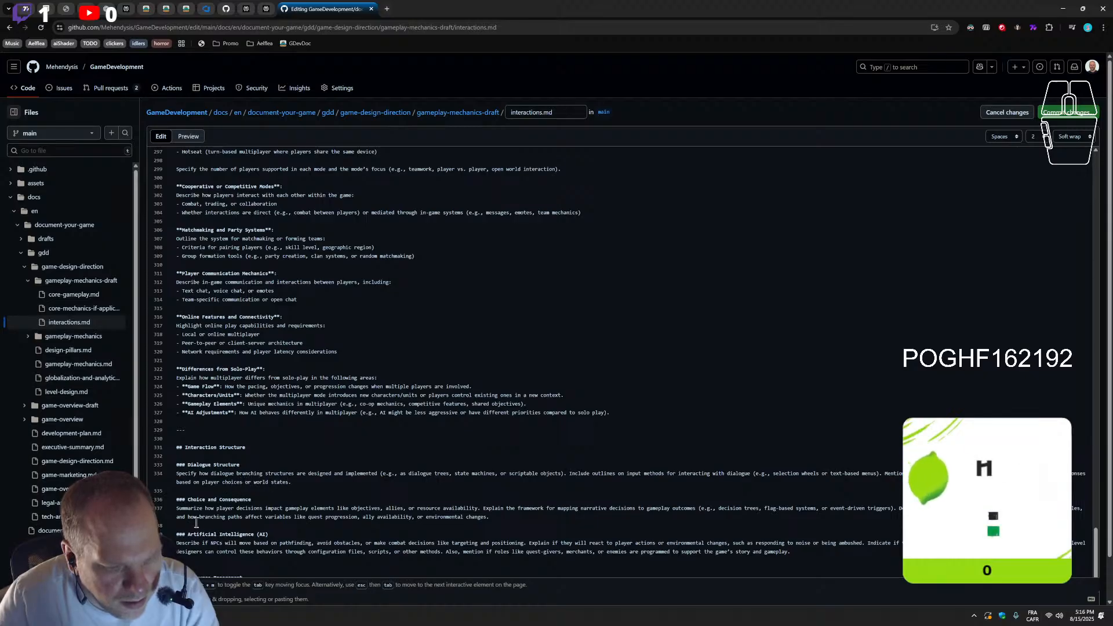
pyautogui.scroll(-1, 229, 564)
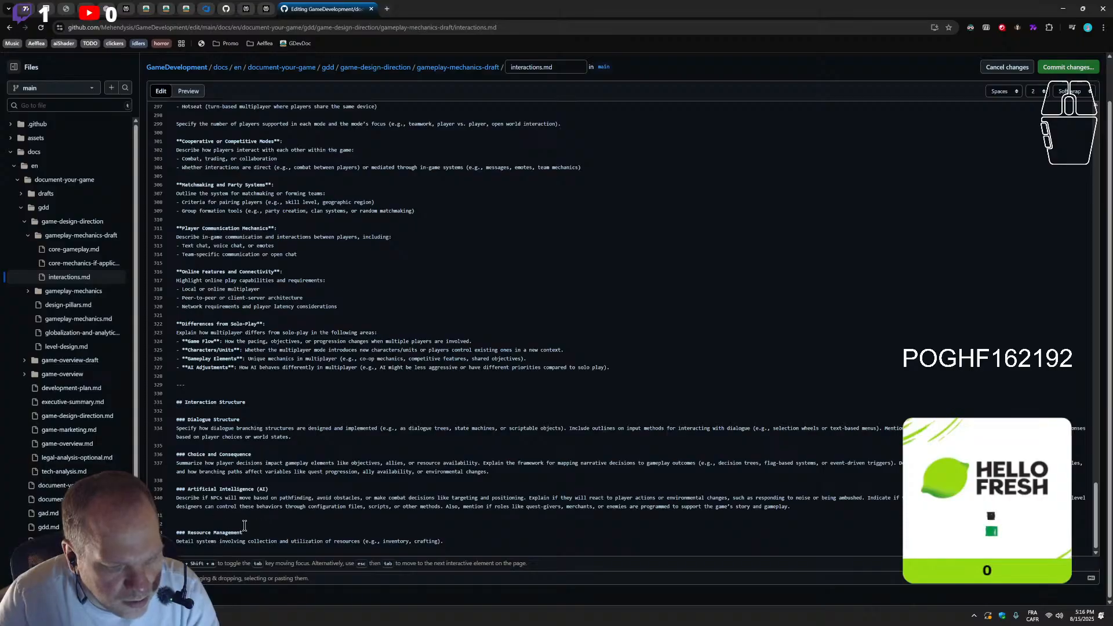
pyautogui.press('BackSpace')
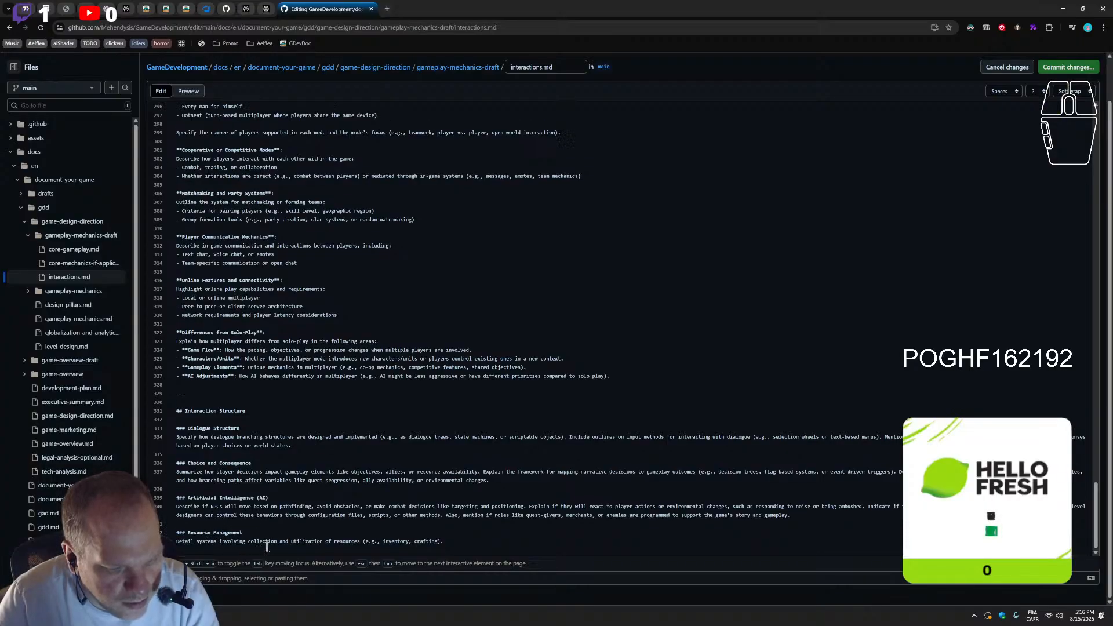
pyautogui.moveTo(458, 542); pyautogui.dragTo(190, 532)
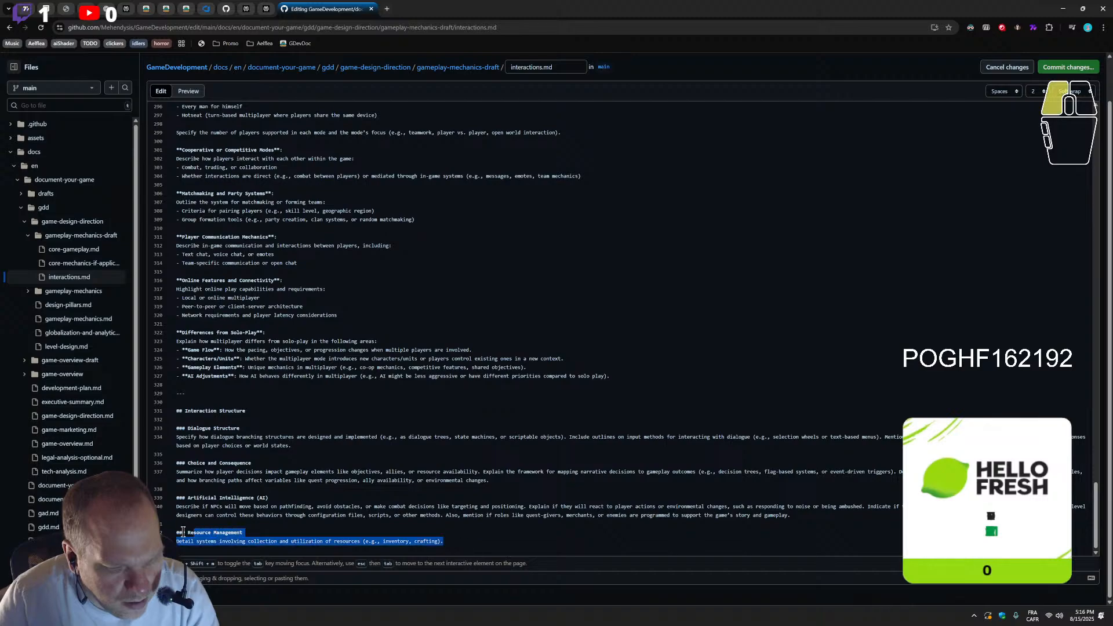
pyautogui.press('BackSpace')
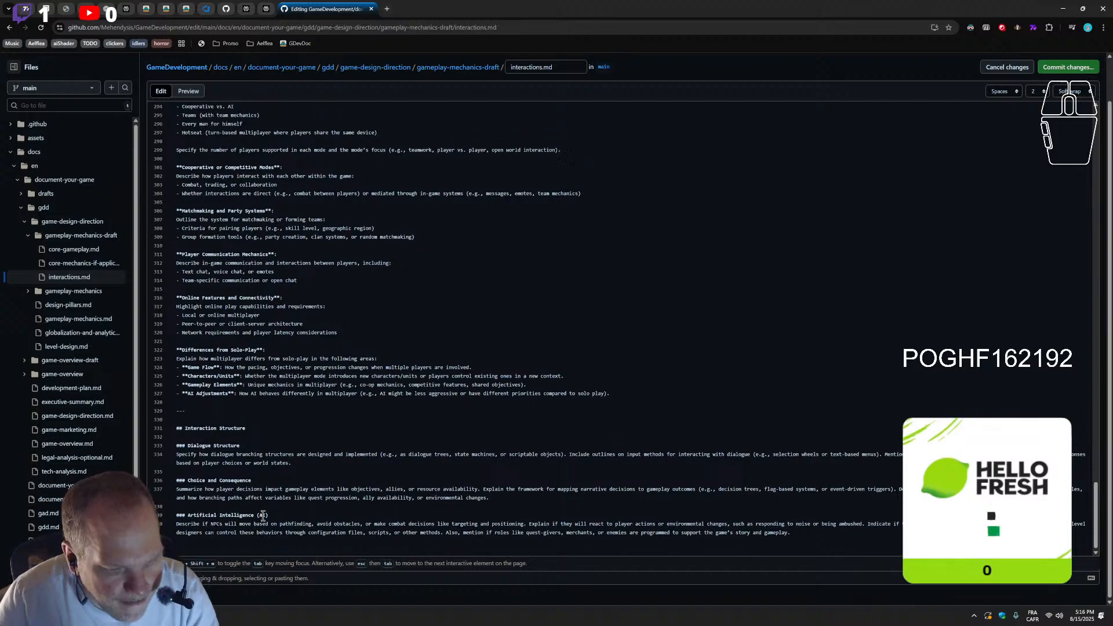
# Search the text of interactions.md for "ai"
pyautogui.click(298, 426)
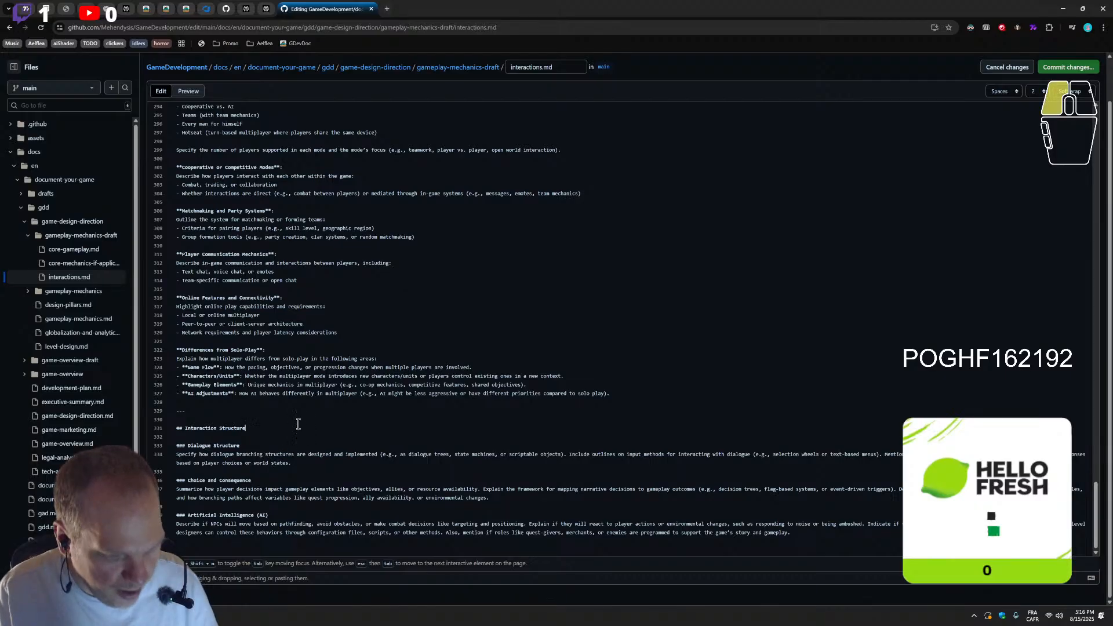
pyautogui.hotkey('ctrl', 'f')
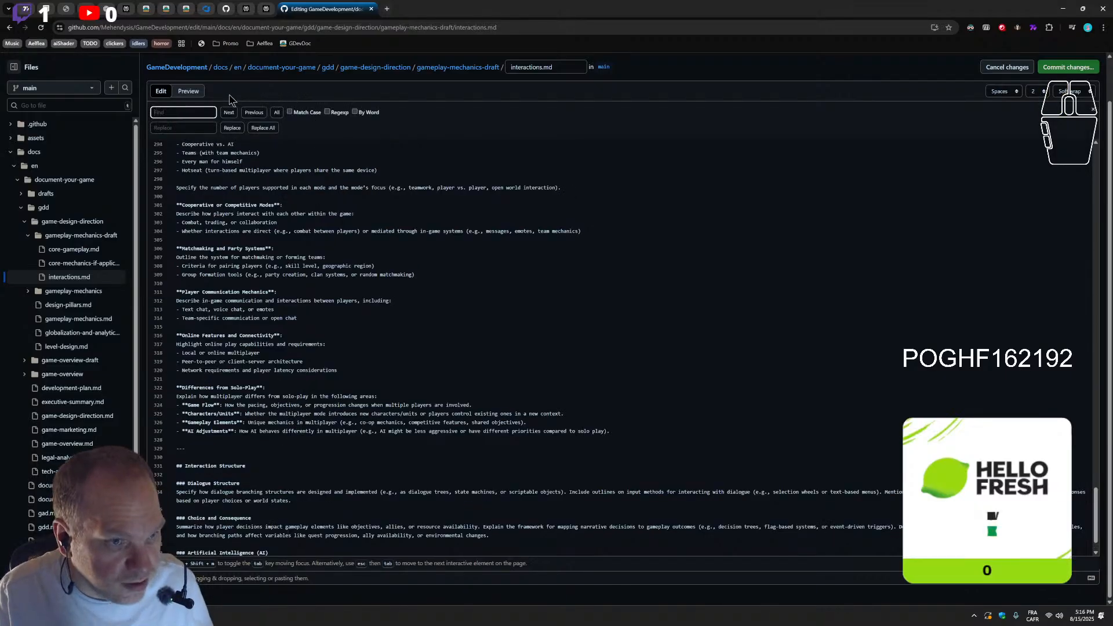
pyautogui.write('ai')
pyautogui.click(244, 112)
pyautogui.scroll(-1, 222, 397)
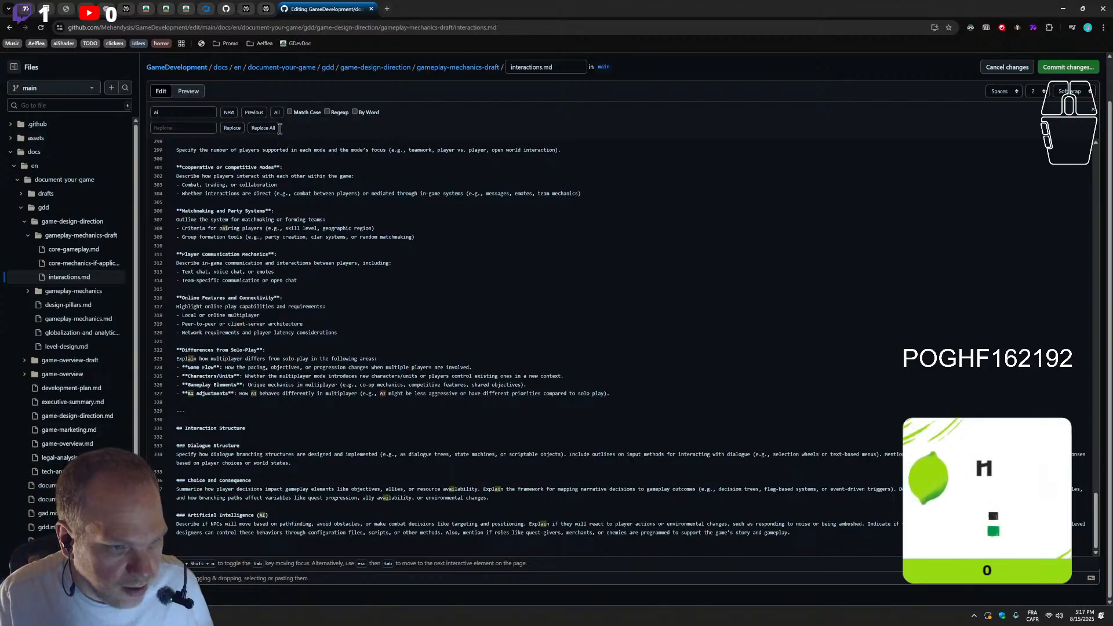
pyautogui.click(227, 115)
pyautogui.click(253, 113)
pyautogui.click(253, 113)
pyautogui.click(277, 112)
pyautogui.click(278, 113)
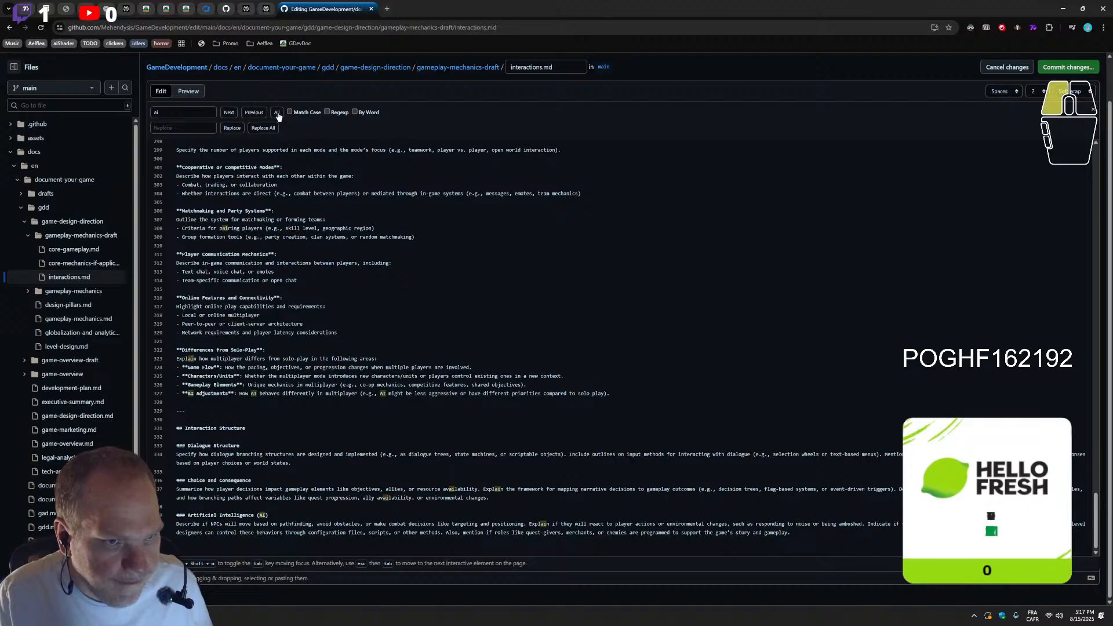
# Step through the "ai" matches to "AI states" in Behavior and Role Assignments and review the surrounding Spawning system text
pyautogui.click(232, 115)
pyautogui.click(187, 113)
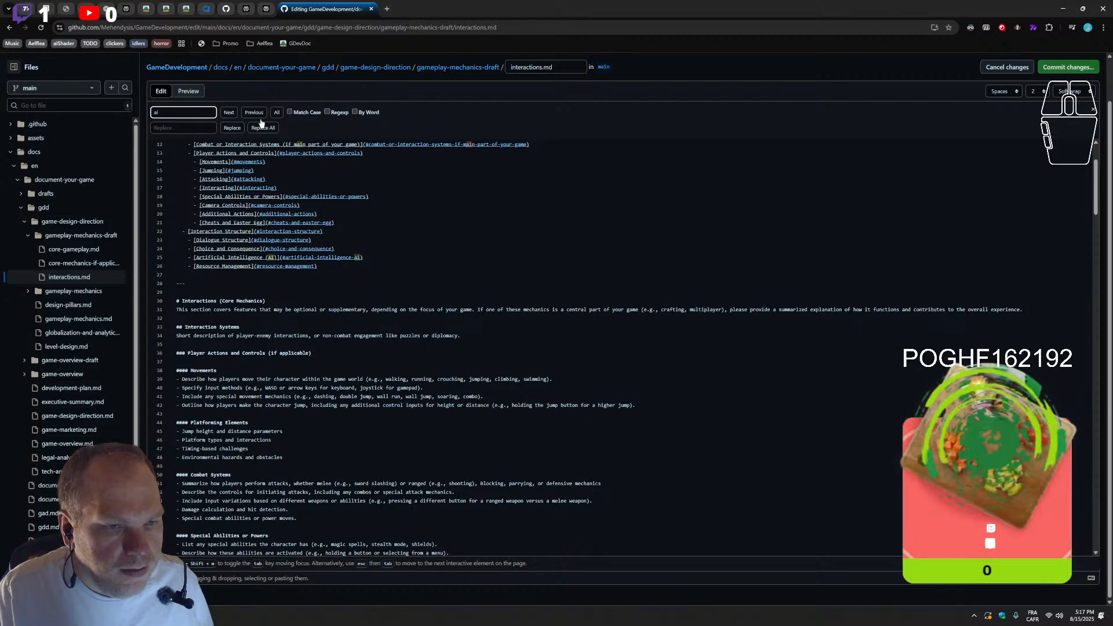
pyautogui.click(232, 116)
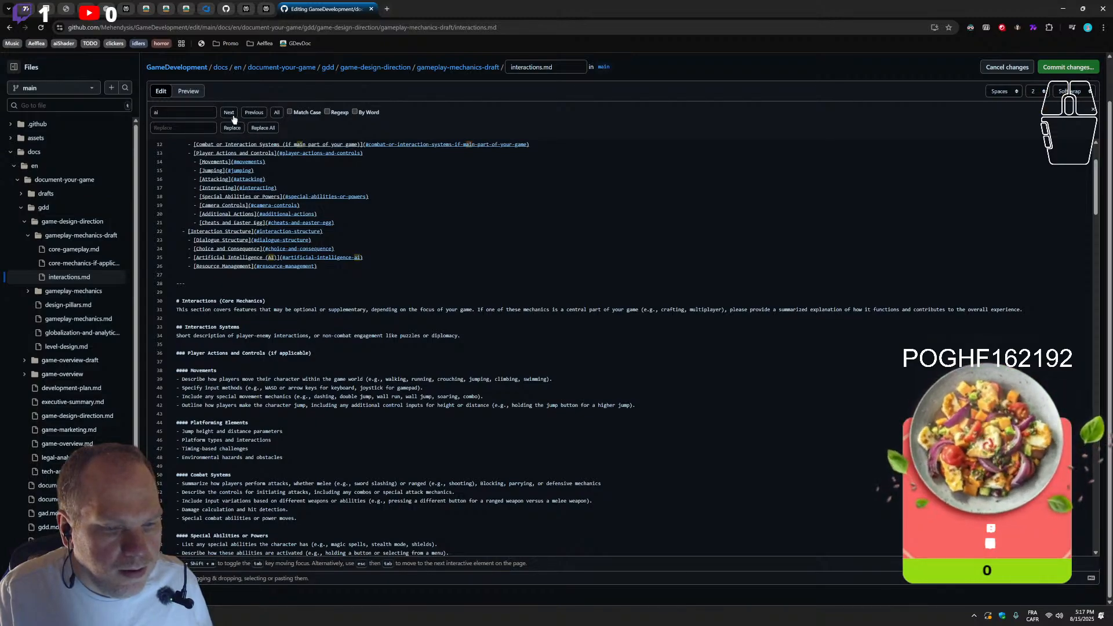
pyautogui.click(234, 116)
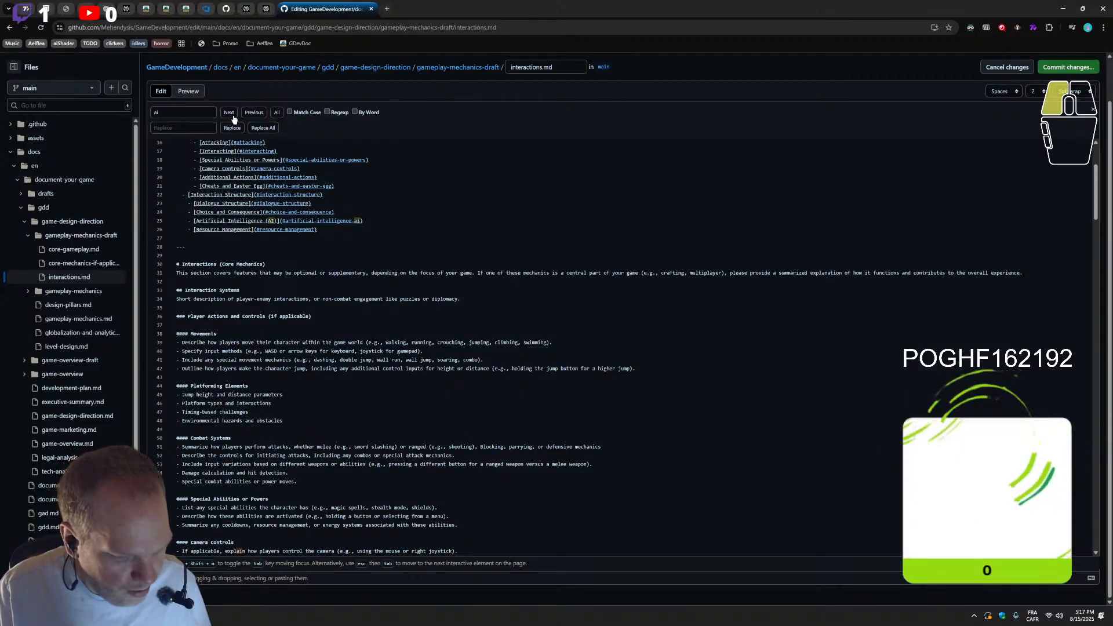
pyautogui.click(234, 116)
pyautogui.click(196, 110)
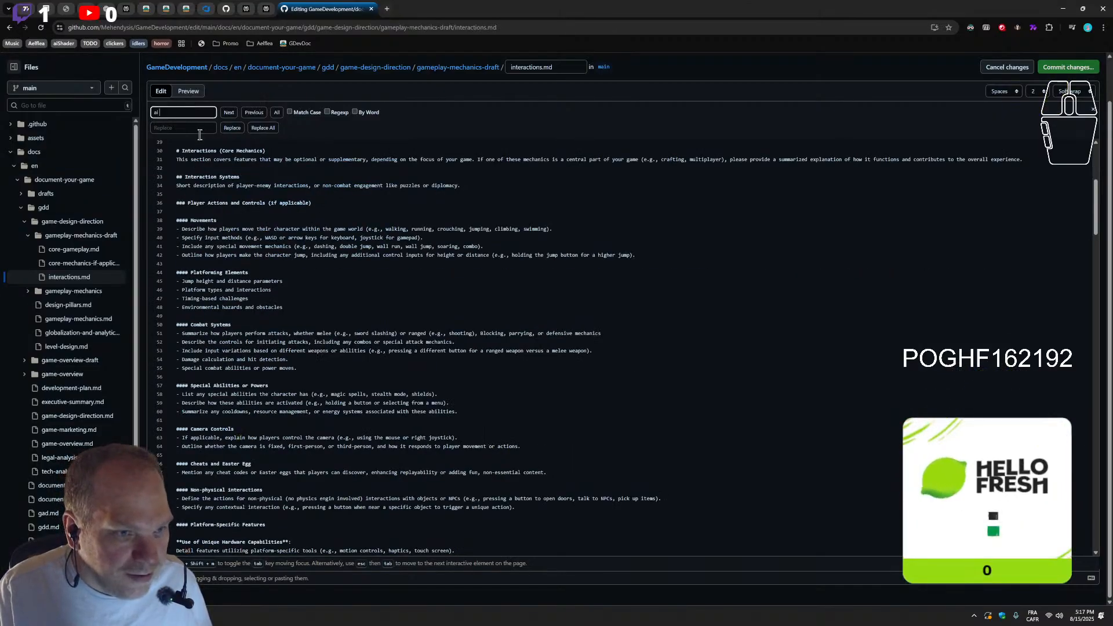
pyautogui.click(229, 118)
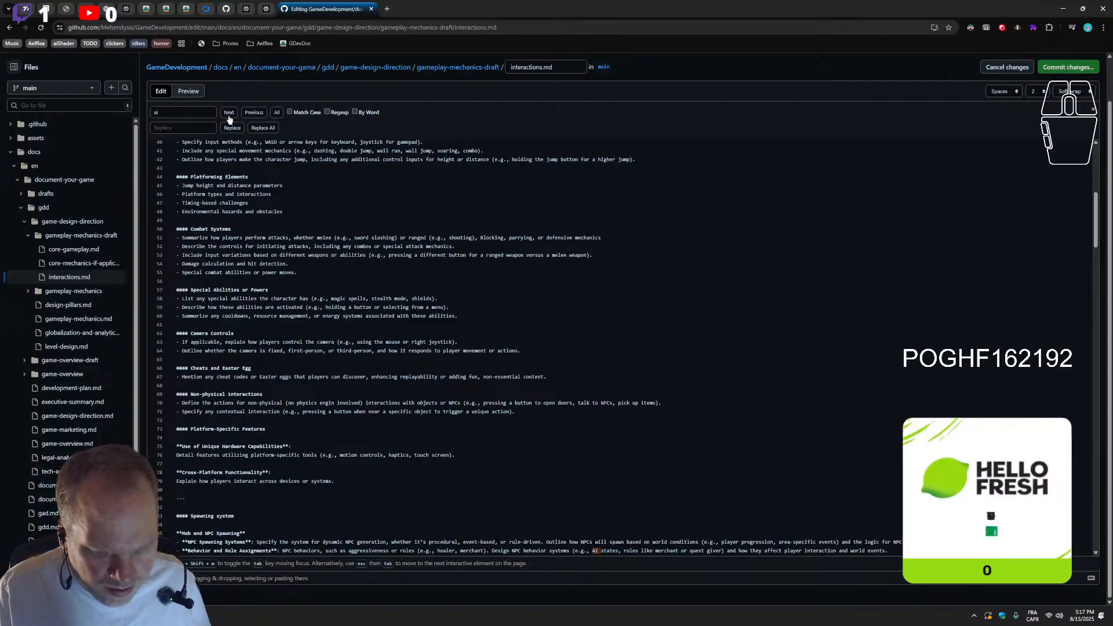
pyautogui.scroll(-3, 398, 429)
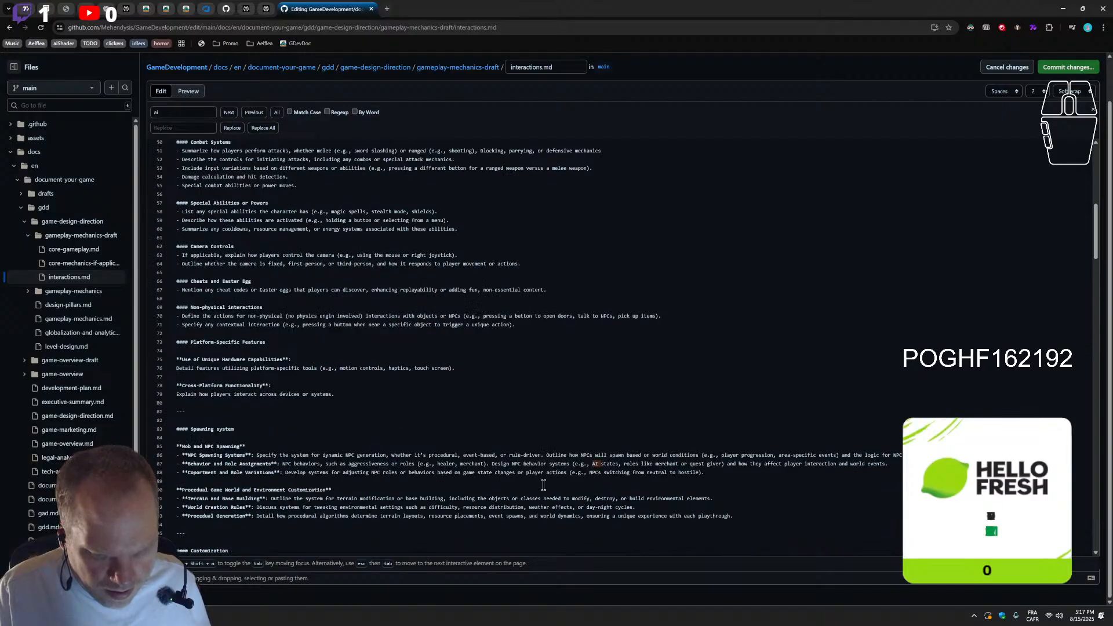
pyautogui.scroll(-10, 448, 458)
pyautogui.scroll(8, 367, 387)
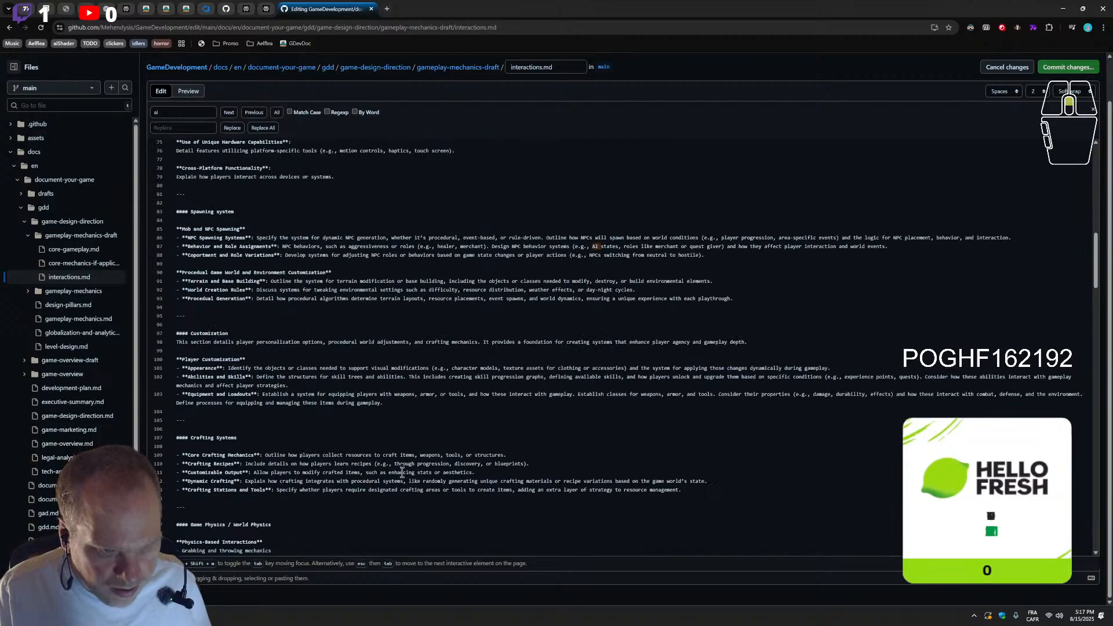
pyautogui.scroll(3, 367, 387)
pyautogui.scroll(-2, 366, 386)
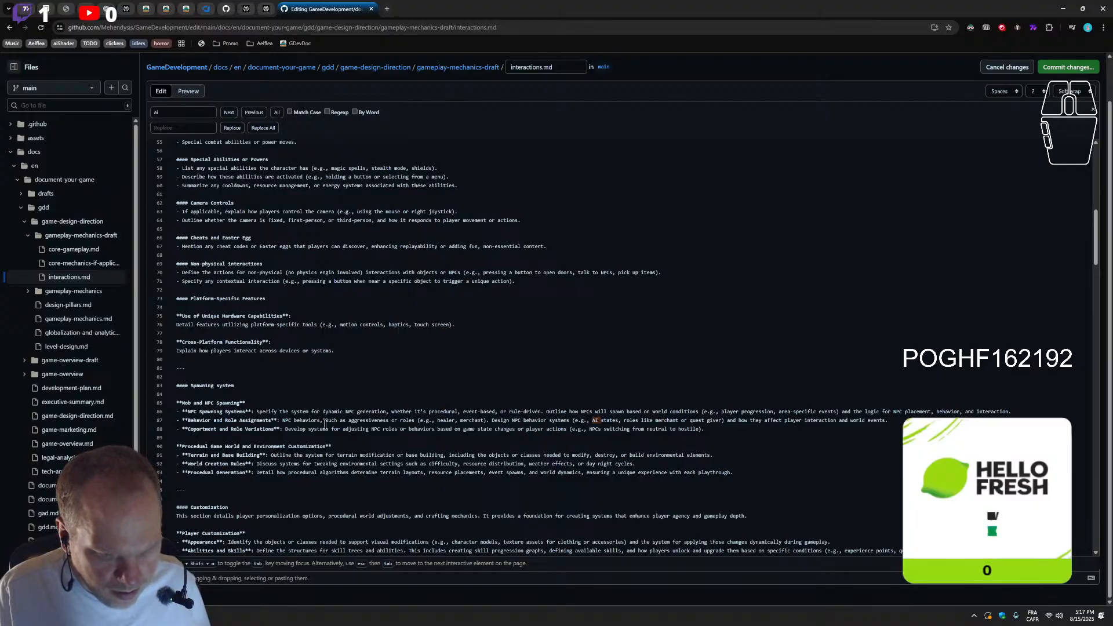
# Move the Artificial Intelligence (AI) section from the end of Interaction Structure to below the Procedual Generation bullet in Spawning system
pyautogui.scroll(-20, 241, 434)
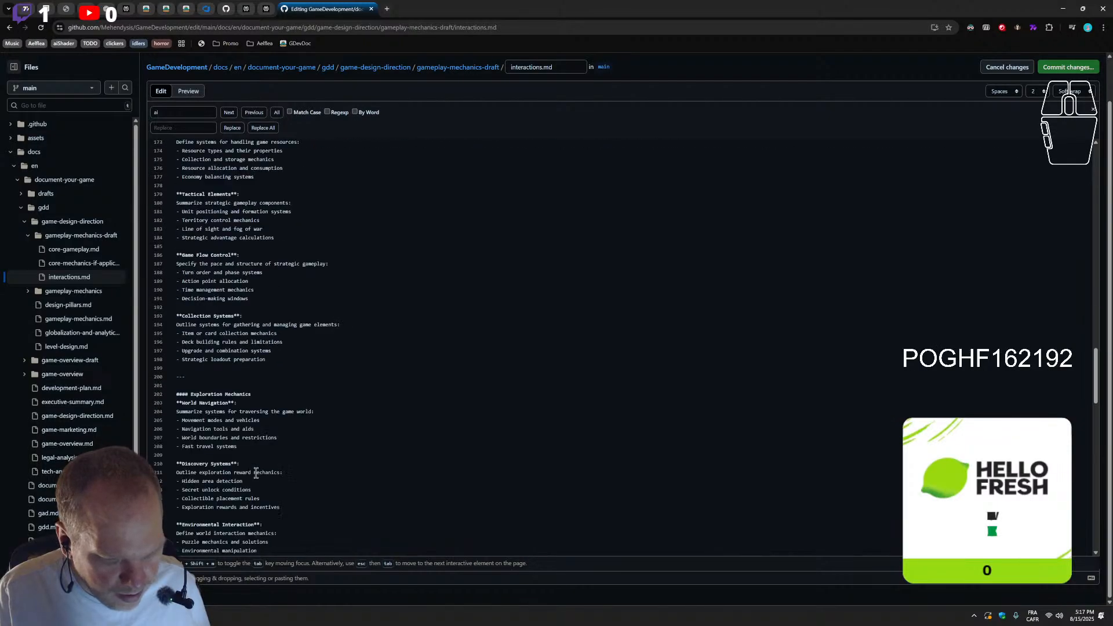
pyautogui.scroll(-13, 256, 473)
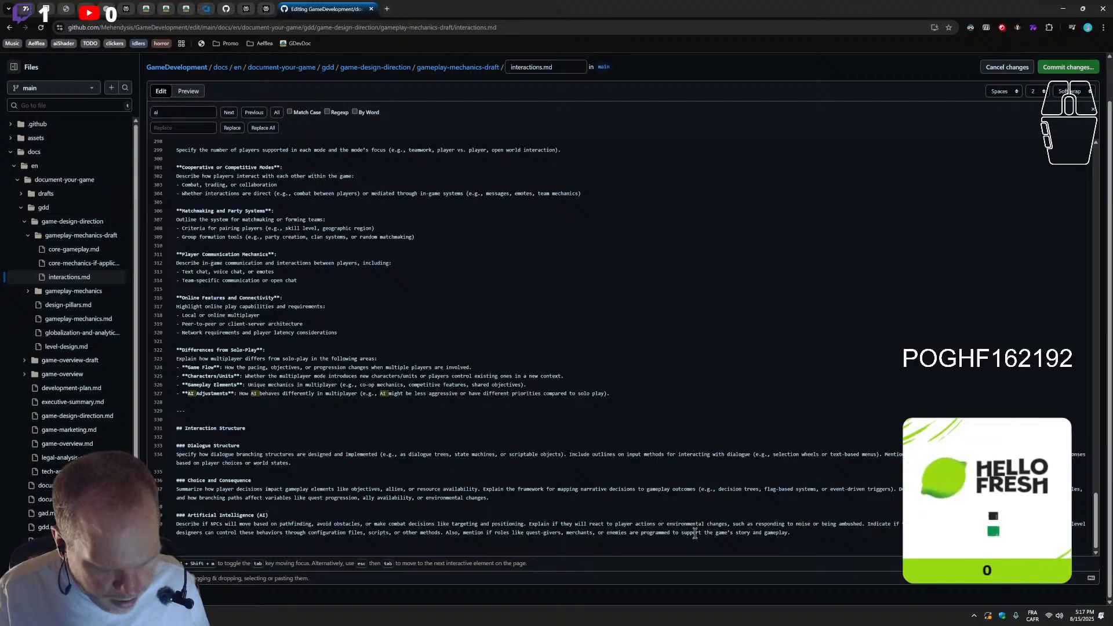
pyautogui.moveTo(804, 534); pyautogui.dragTo(152, 506)
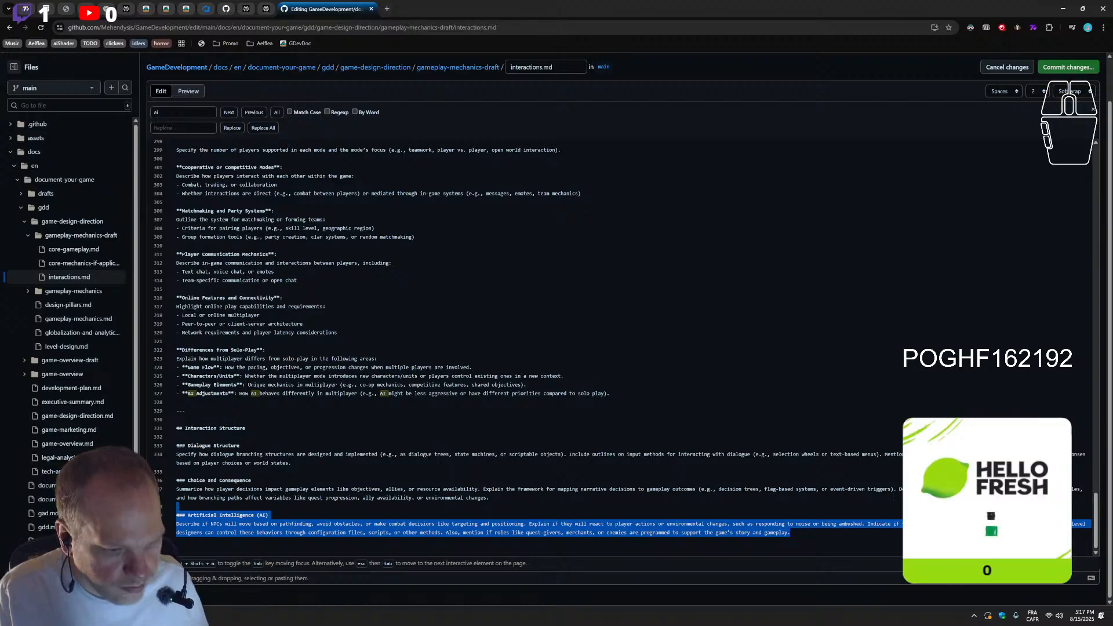
pyautogui.hotkey('ctrl', 'x')
pyautogui.scroll(18, 284, 419)
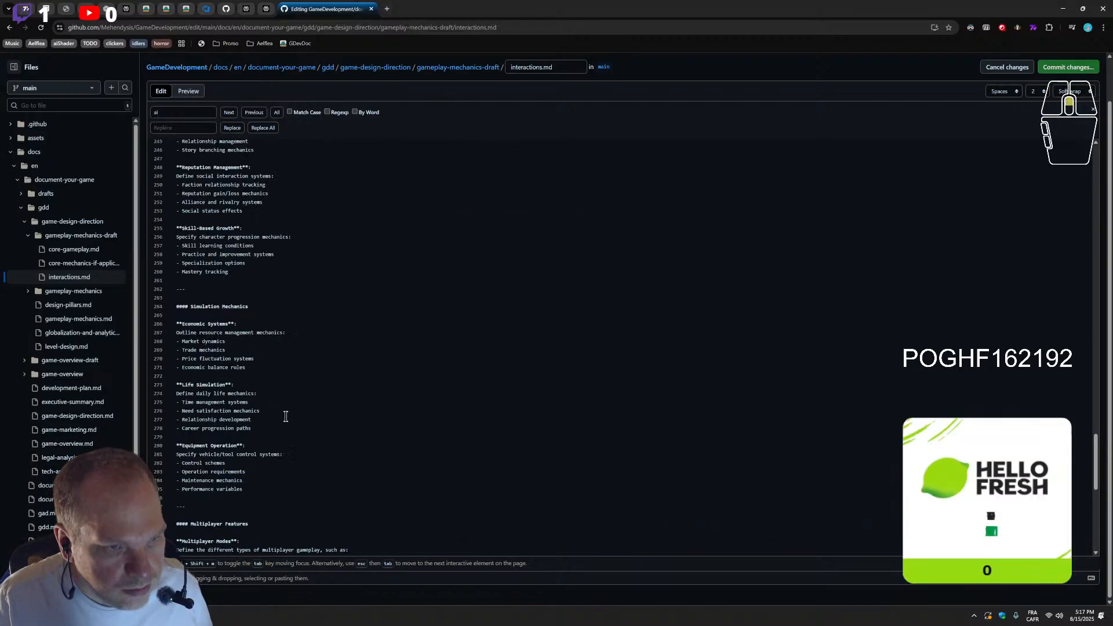
pyautogui.scroll(7, 279, 421)
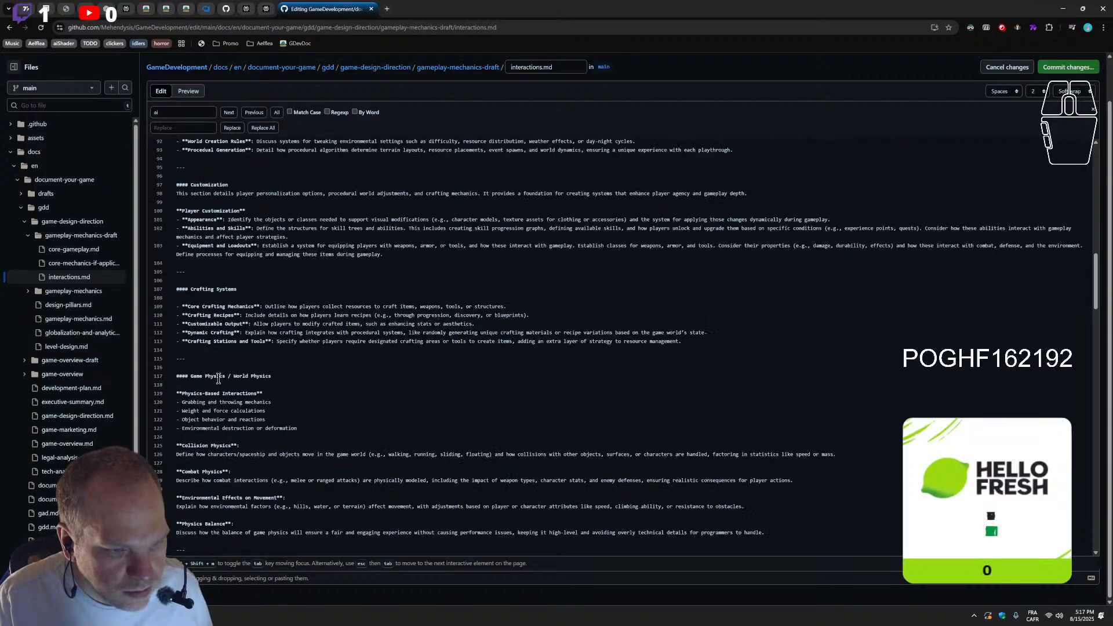
pyautogui.scroll(4, 218, 378)
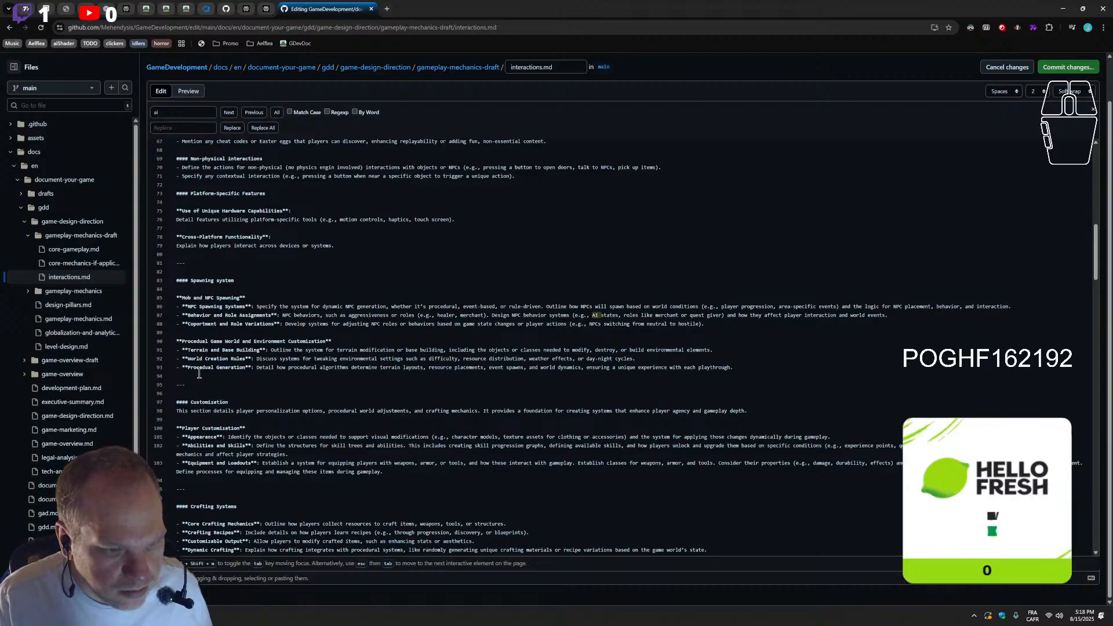
pyautogui.click(244, 280)
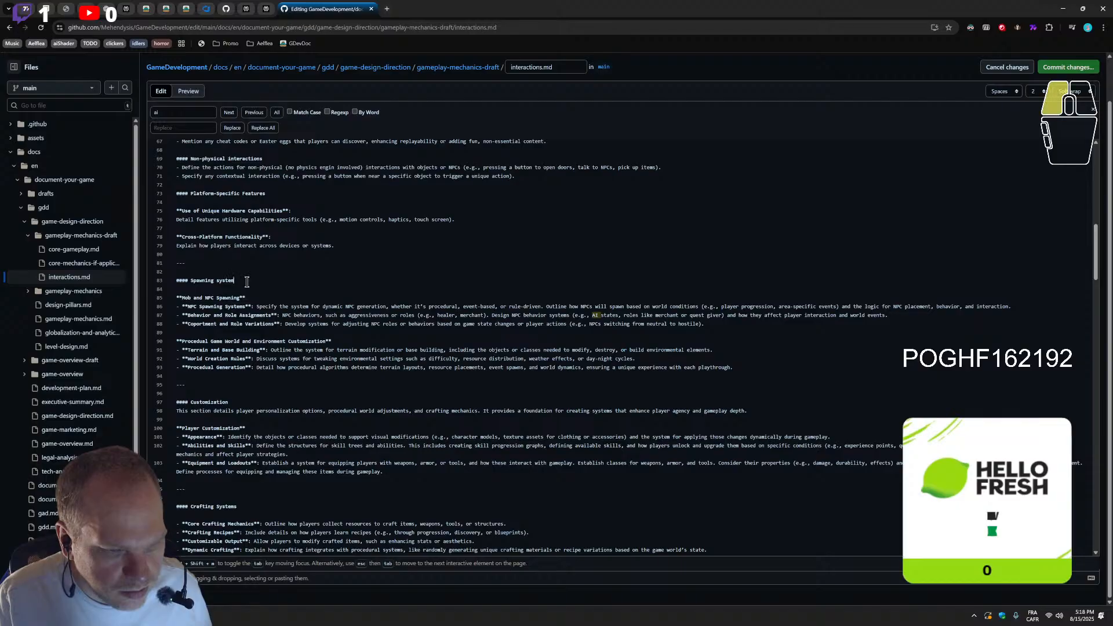
pyautogui.click(207, 378)
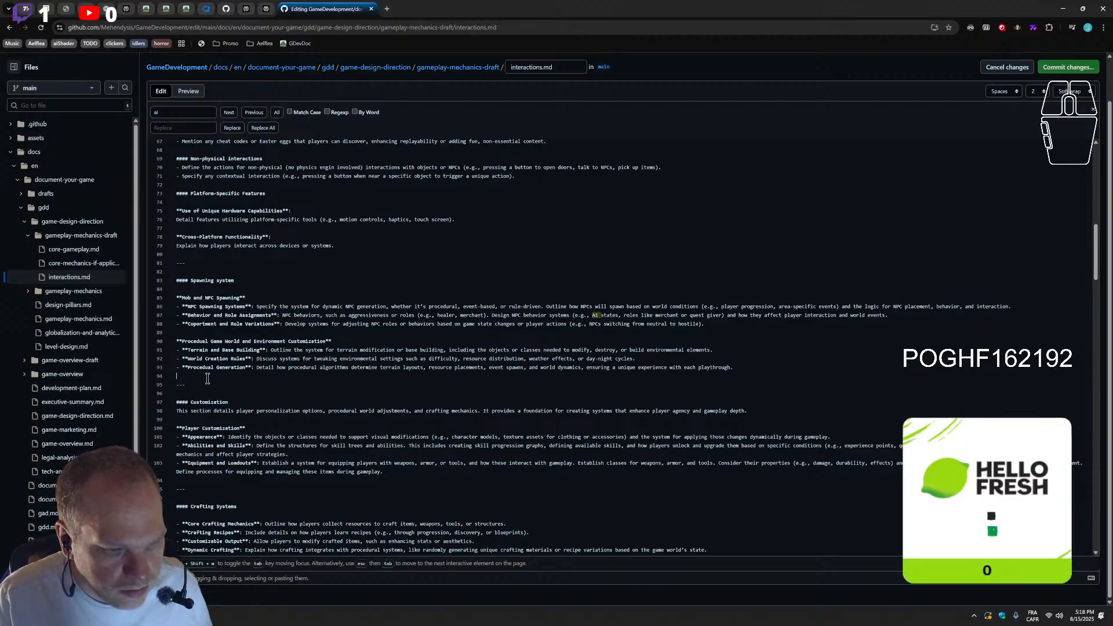
pyautogui.hotkey('ctrl', 'v')
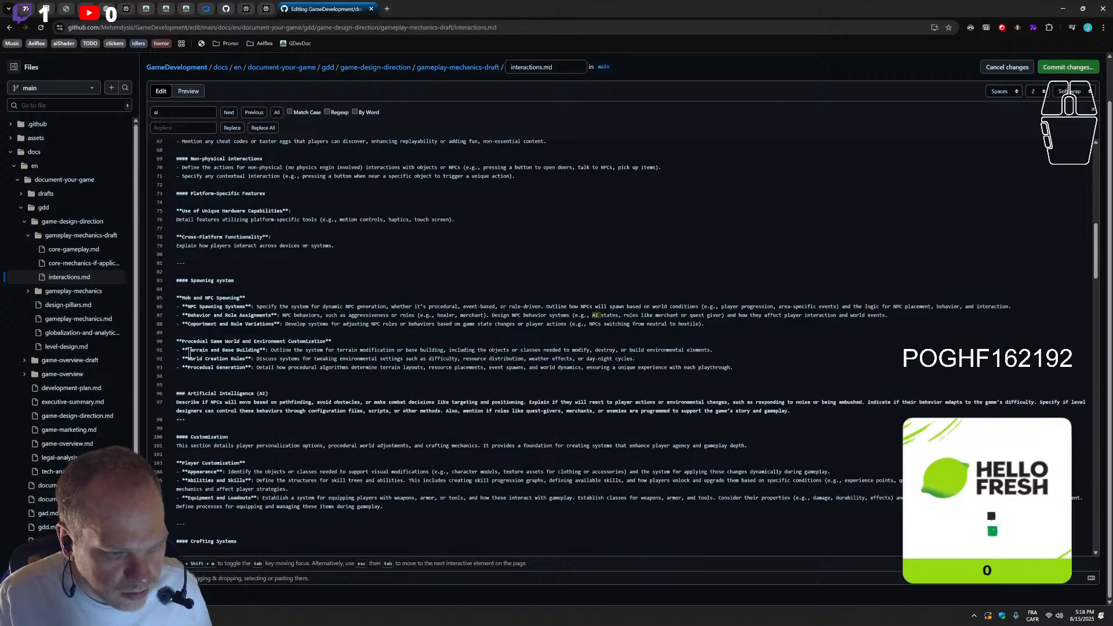
# Convert the moved Artificial Intelligence (AI) heading from a level-three heading to bold text wrapped in double asterisks
pyautogui.moveTo(183, 341); pyautogui.dragTo(175, 342)
pyautogui.hotkey('ctrl', 'c')
pyautogui.moveTo(174, 395); pyautogui.dragTo(185, 393)
pyautogui.hotkey('ctrl', 'v')
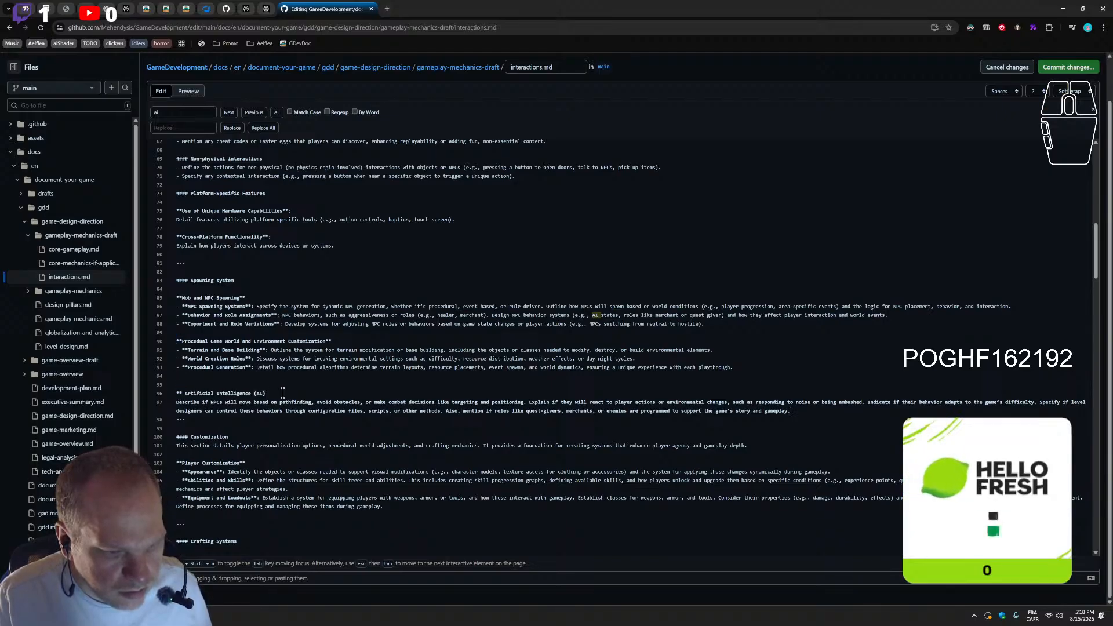
pyautogui.hotkey('ctrl', 'v')
pyautogui.click(186, 394)
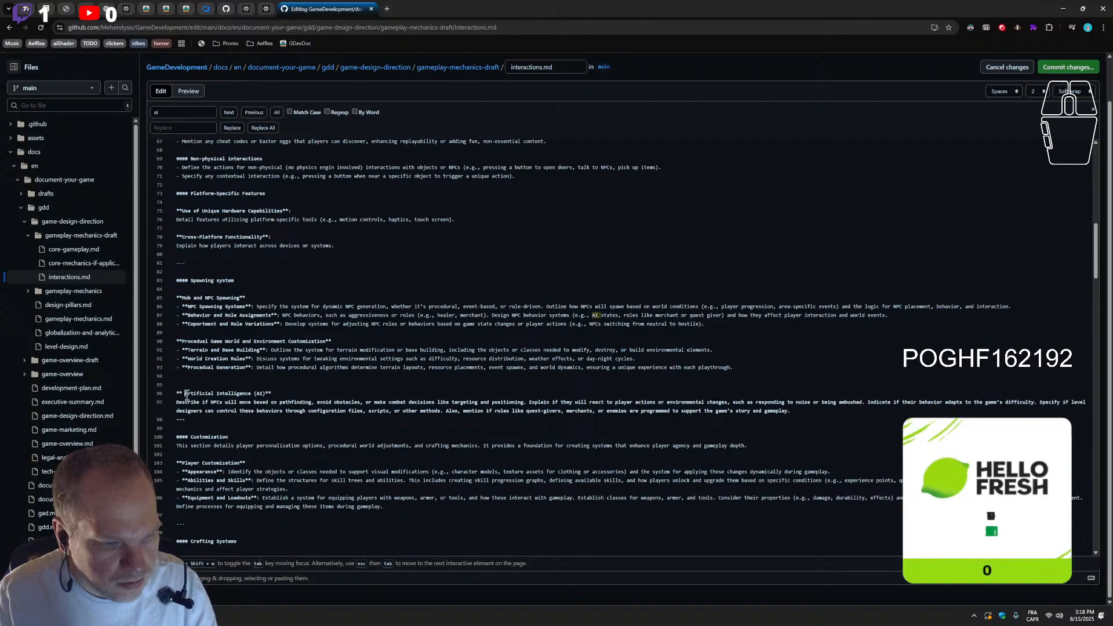
pyautogui.press('BackSpace')
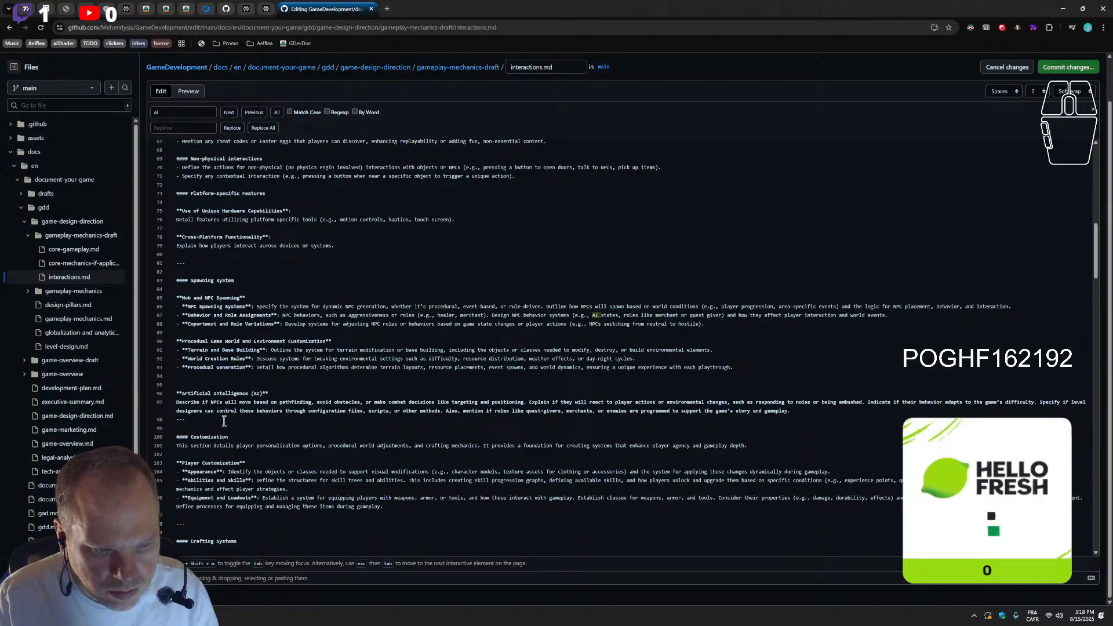
# Move the bold Artificial Intelligence (AI) block between Mob and NPC Spawning and Procedual Game World and remove the surplus blank lines at its old place
pyautogui.moveTo(803, 412); pyautogui.dragTo(170, 396)
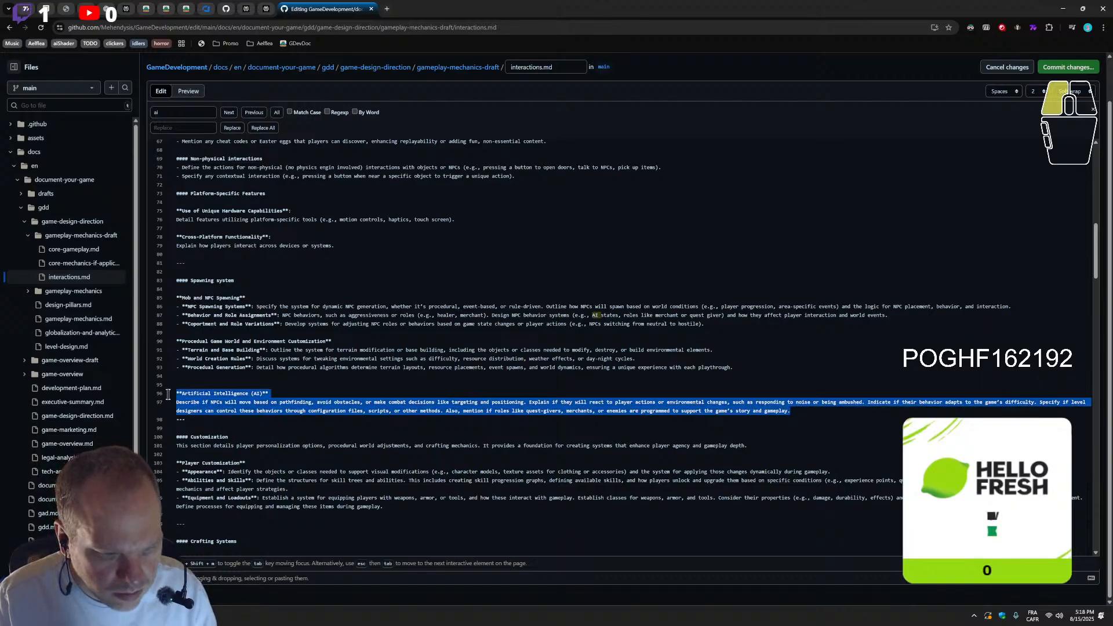
pyautogui.press('BackSpace')
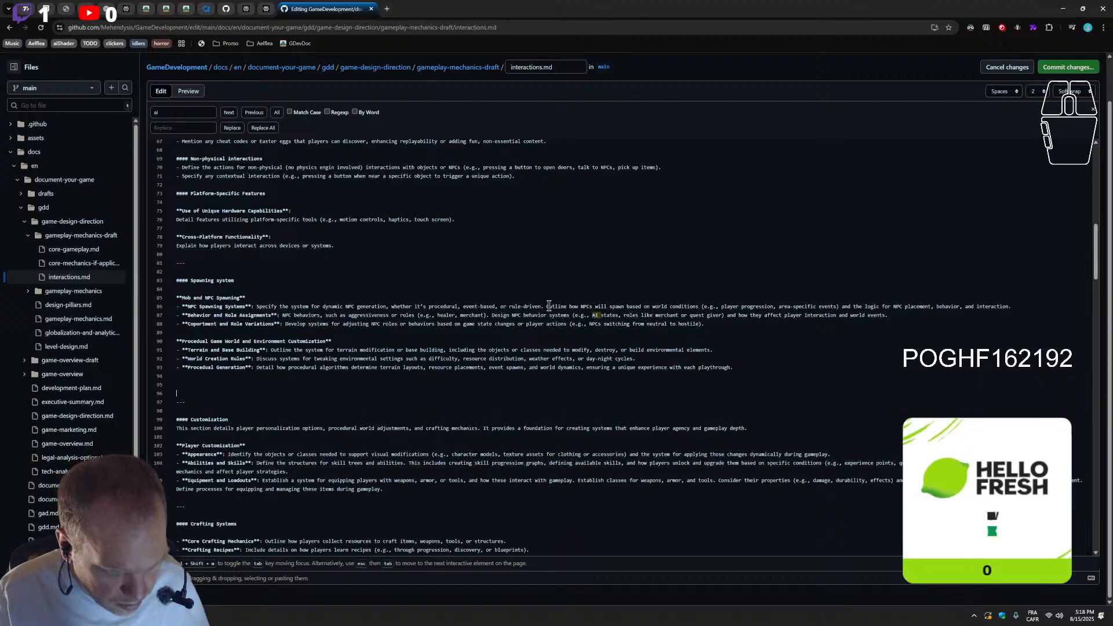
pyautogui.click(719, 326)
pyautogui.press('Return')
pyautogui.press('Return')
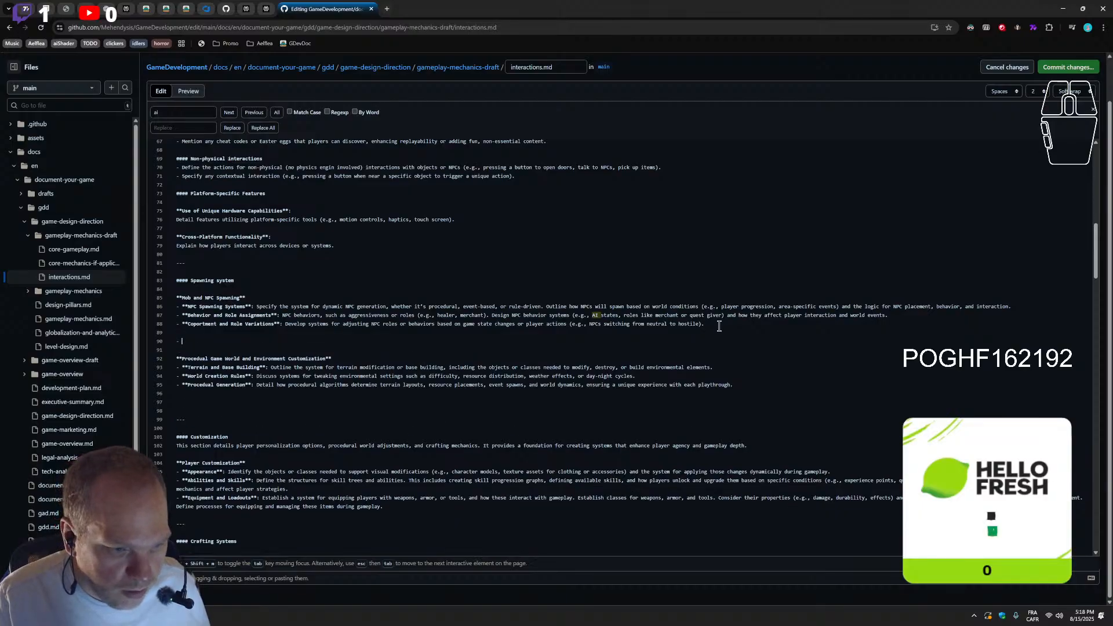
pyautogui.press('BackSpace')
pyautogui.press('BackSpace')
pyautogui.hotkey('ctrl', 'v')
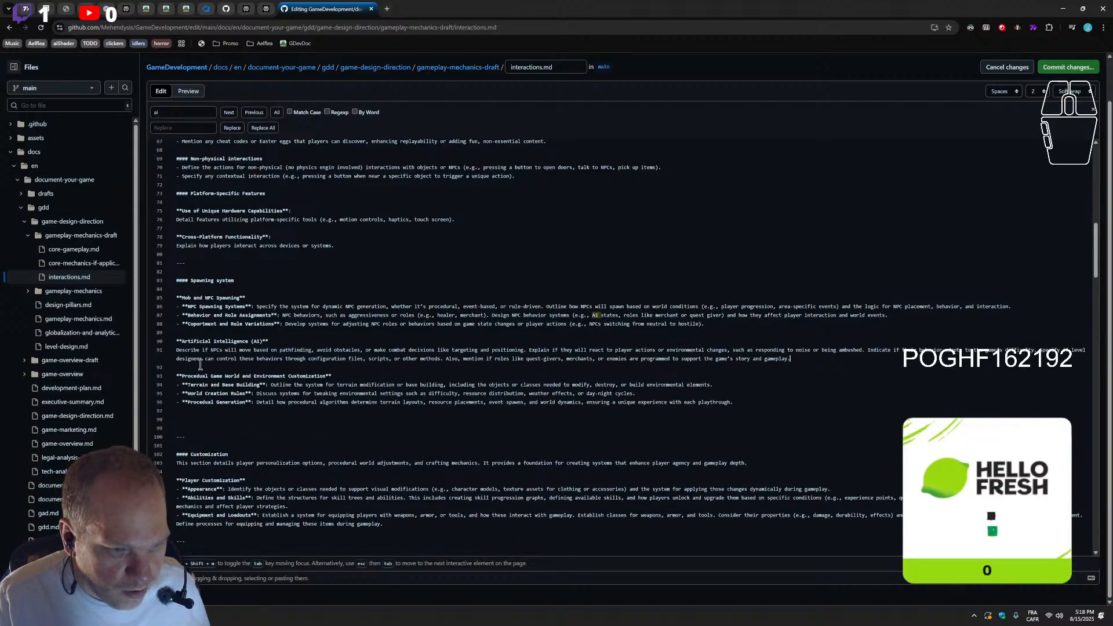
pyautogui.click(190, 424)
pyautogui.press('BackSpace')
pyautogui.press('BackSpace')
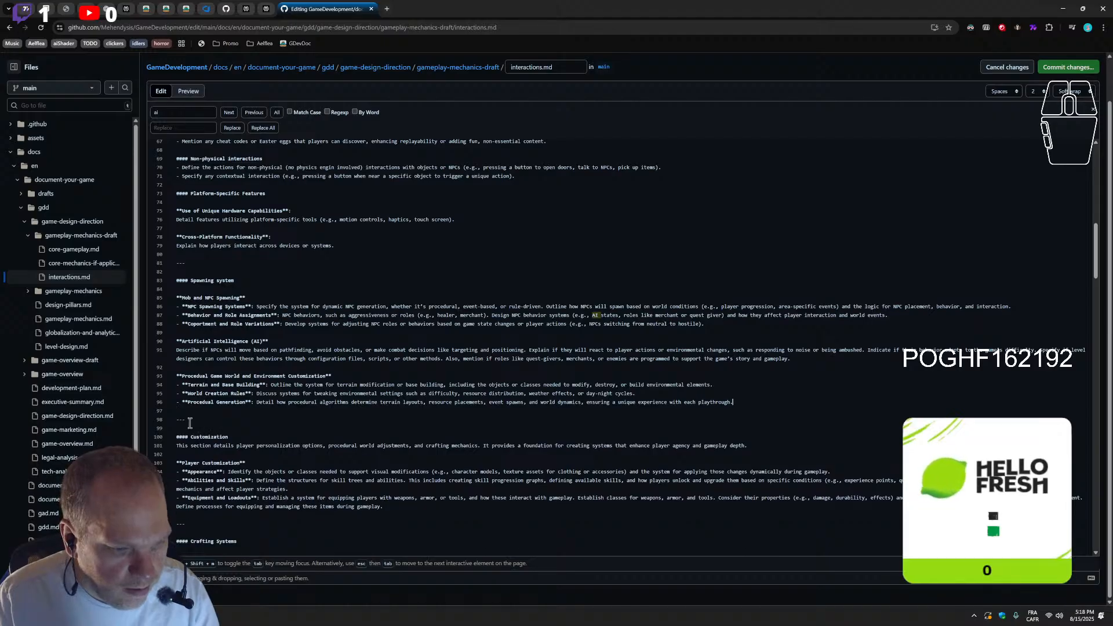
# Switch to YouTube, resume the paused soundtrack video and return to editing interactions.md on GitHub
pyautogui.click(89, 13)
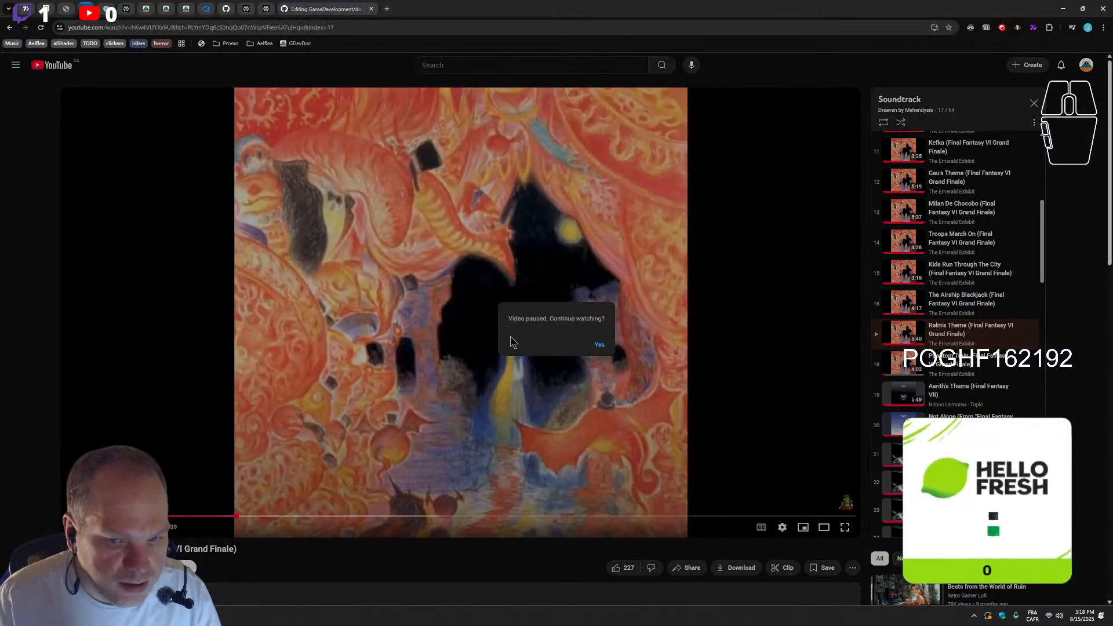
pyautogui.click(600, 345)
pyautogui.click(303, 11)
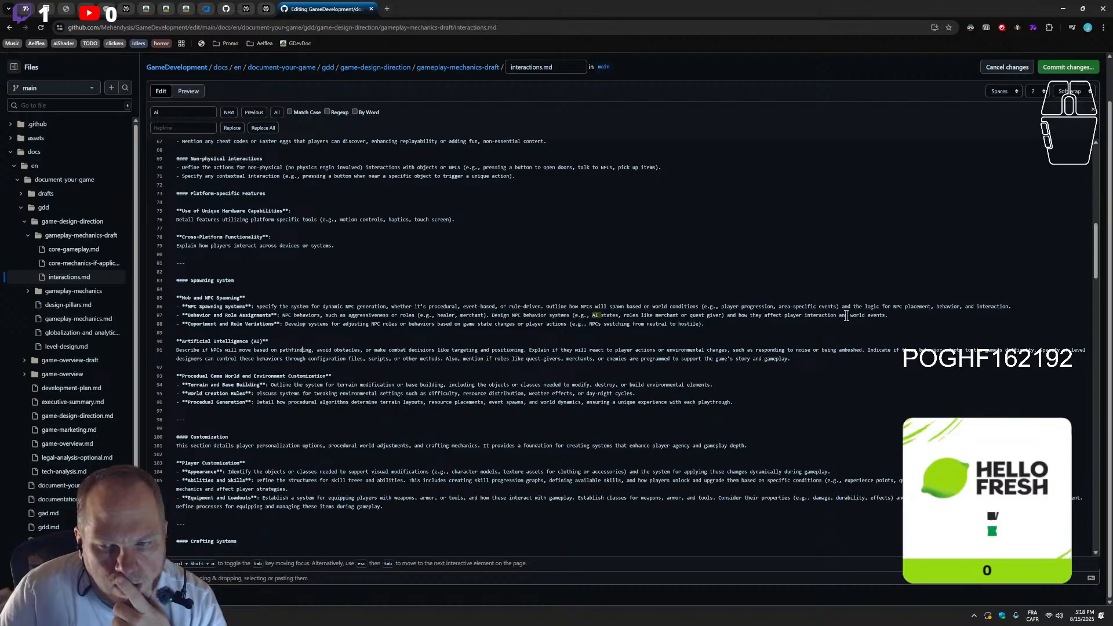
# Move the Behavior and Role Assignments bullet from Mob and NPC Spawning to below the Artificial Intelligence (AI) description
pyautogui.moveTo(893, 315); pyautogui.dragTo(191, 321)
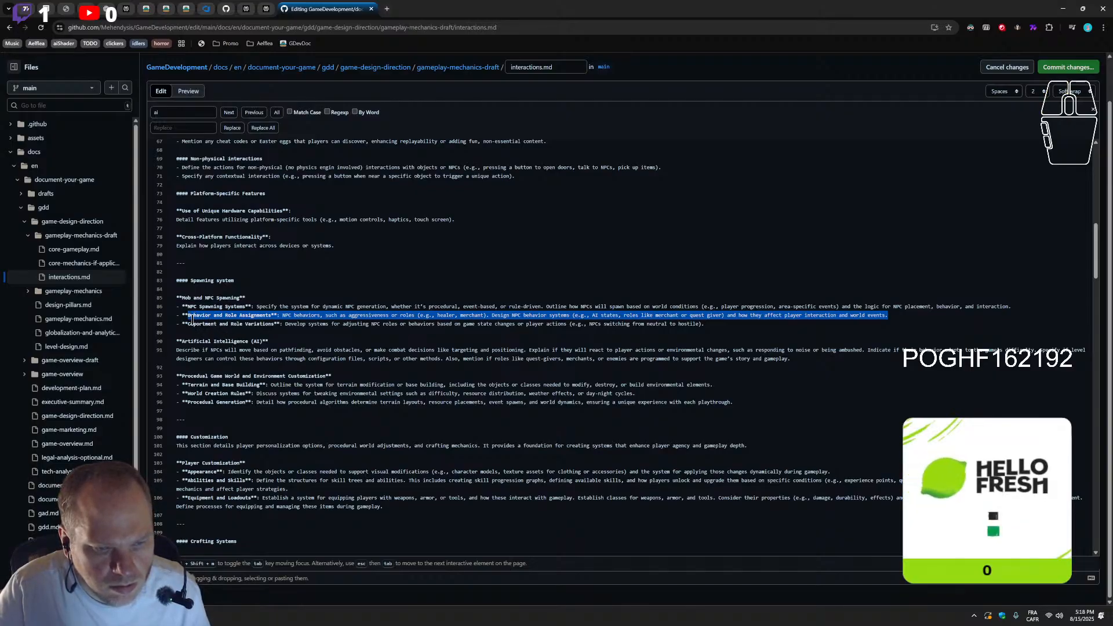
pyautogui.click(848, 315)
pyautogui.moveTo(911, 316); pyautogui.dragTo(175, 316)
pyautogui.hotkey('ctrl', 'c')
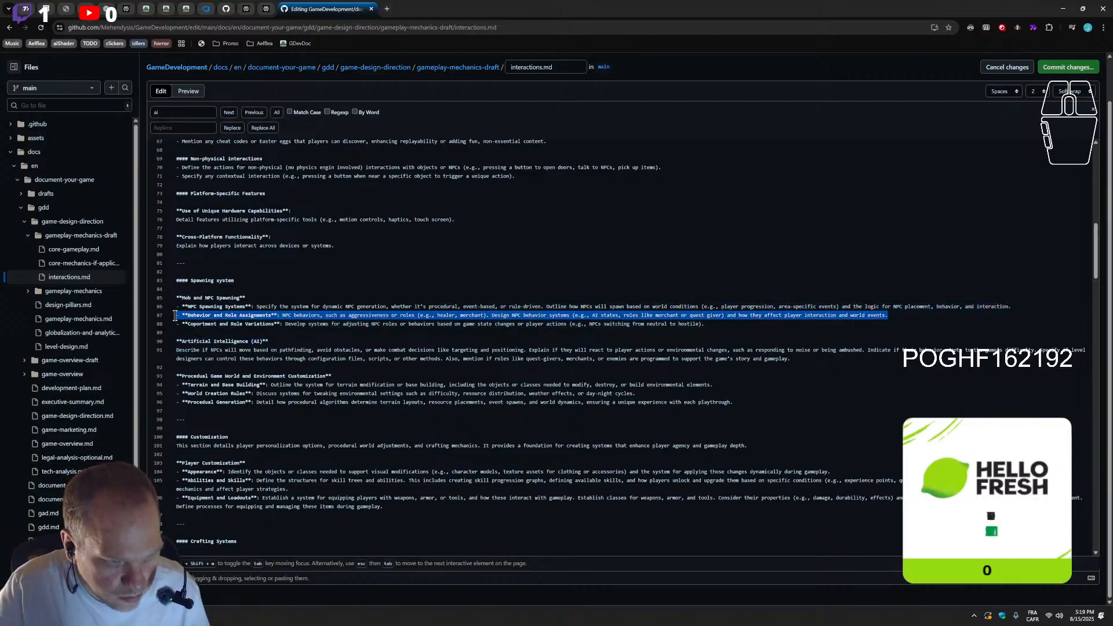
pyautogui.press('BackSpace')
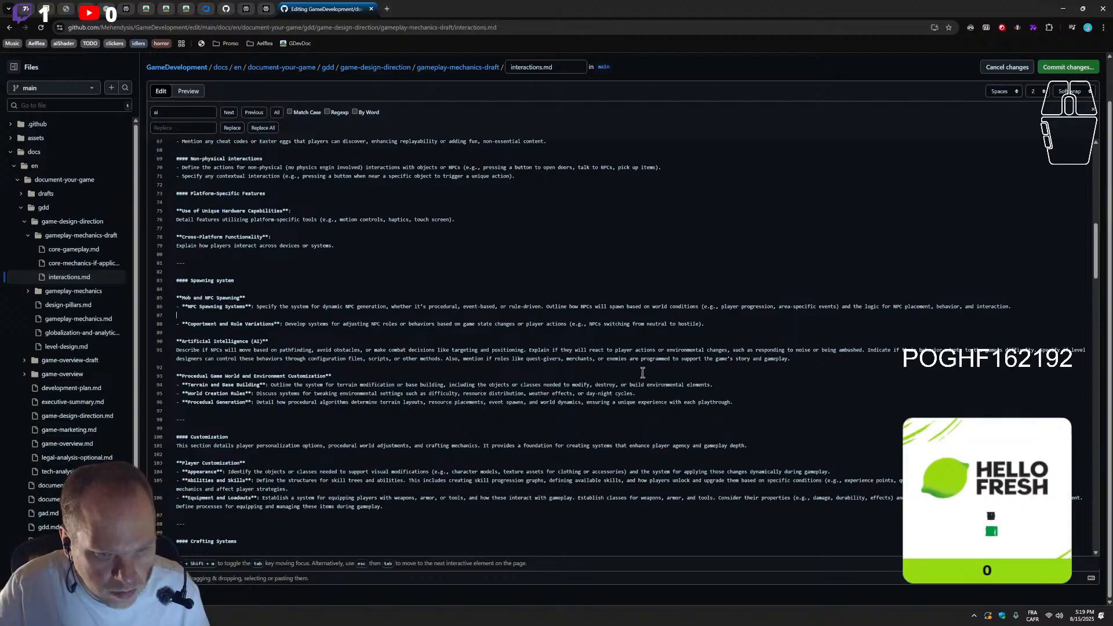
pyautogui.click(806, 363)
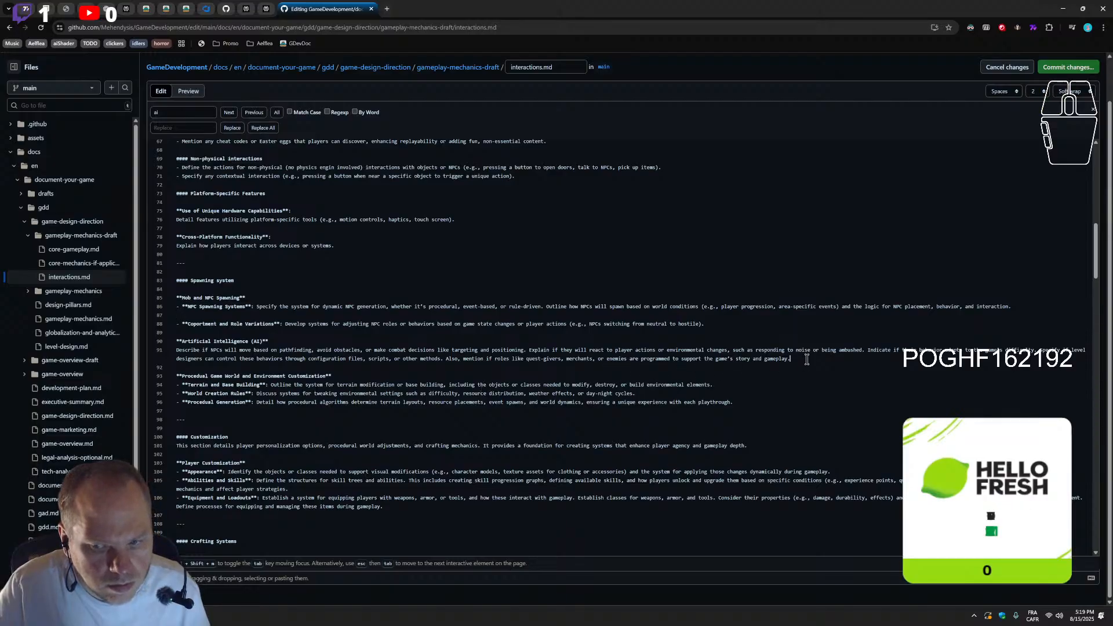
pyautogui.hotkey('ctrl', 'v')
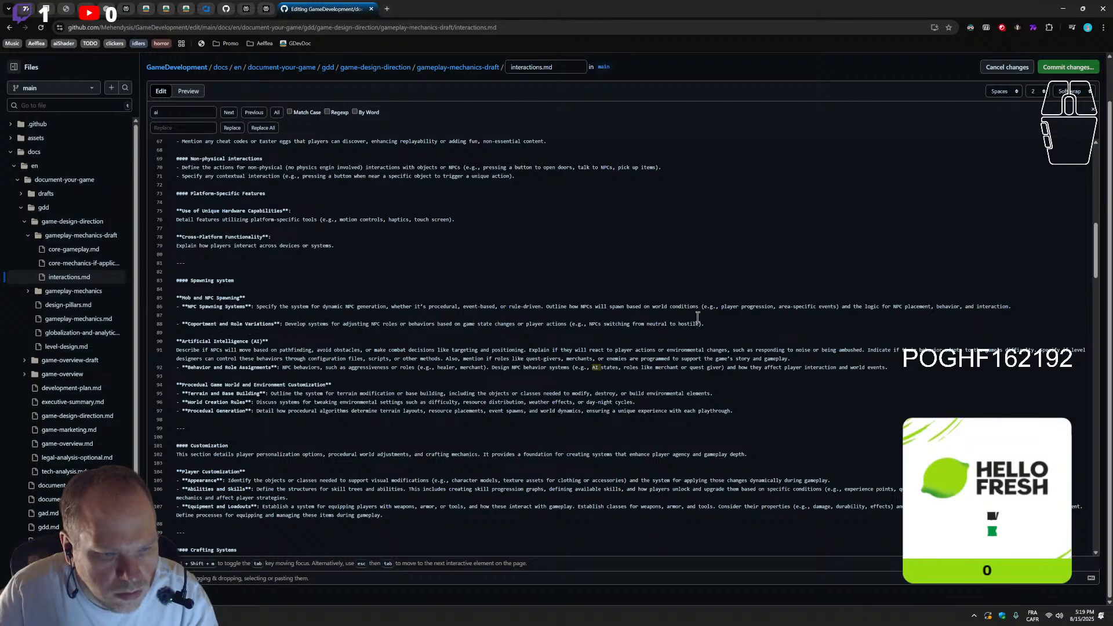
# Move the Coportment and Role Variations bullet below Behavior and Role Assignments under Artificial Intelligence (AI), keeping a single dash in front
pyautogui.moveTo(704, 325); pyautogui.dragTo(175, 323)
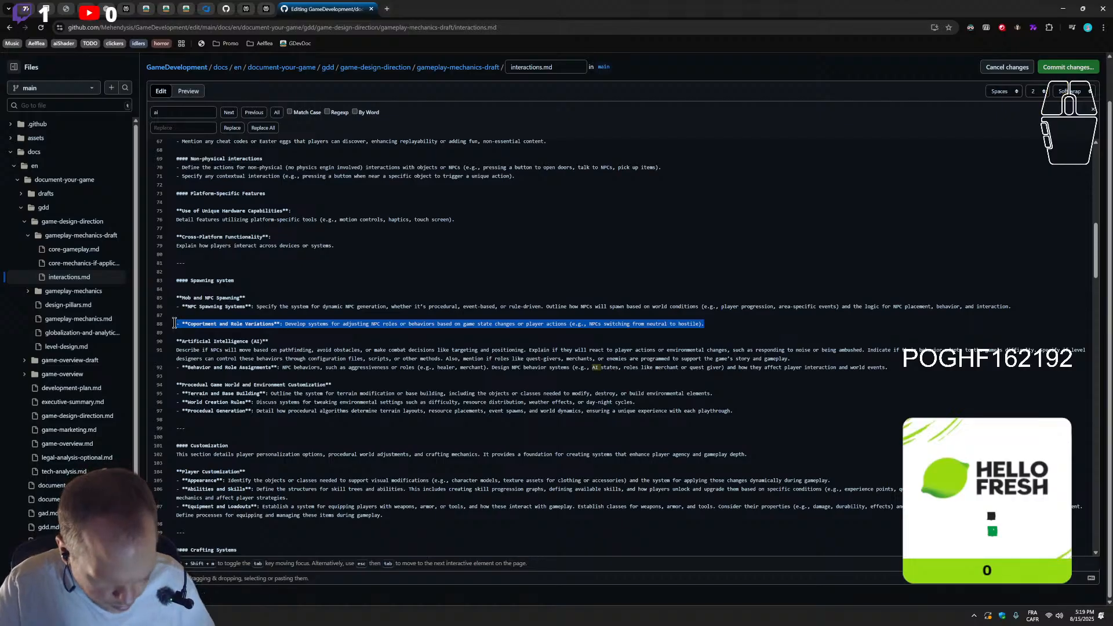
pyautogui.hotkey('ctrl', 'x')
pyautogui.click(912, 367)
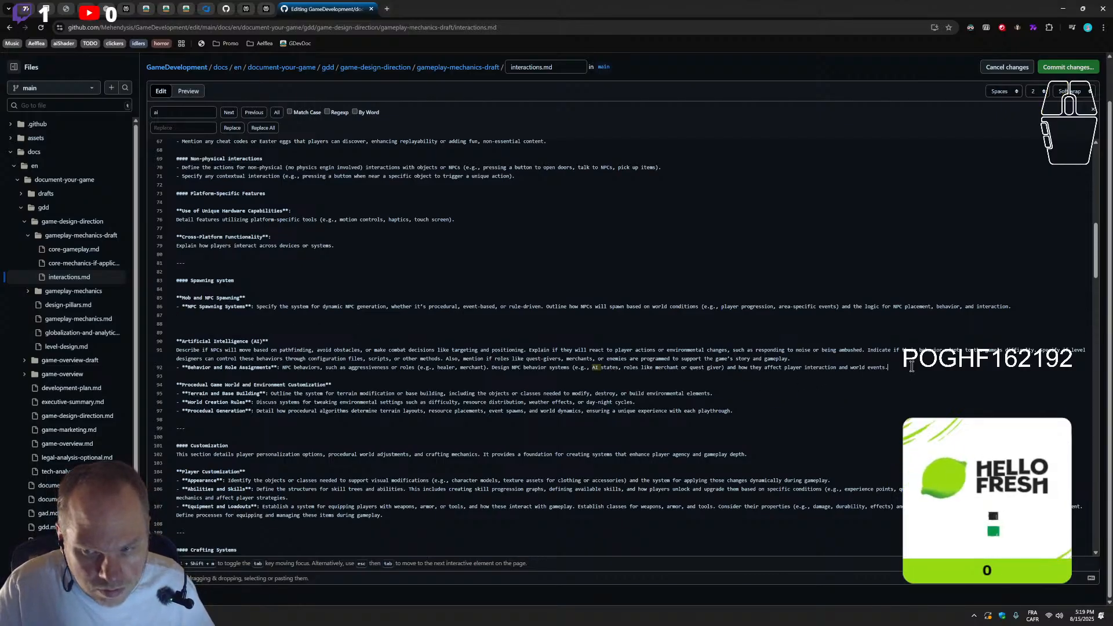
pyautogui.press('Return')
pyautogui.hotkey('ctrl', 'v')
pyautogui.click(187, 376)
pyautogui.press('BackSpace')
pyautogui.press('BackSpace')
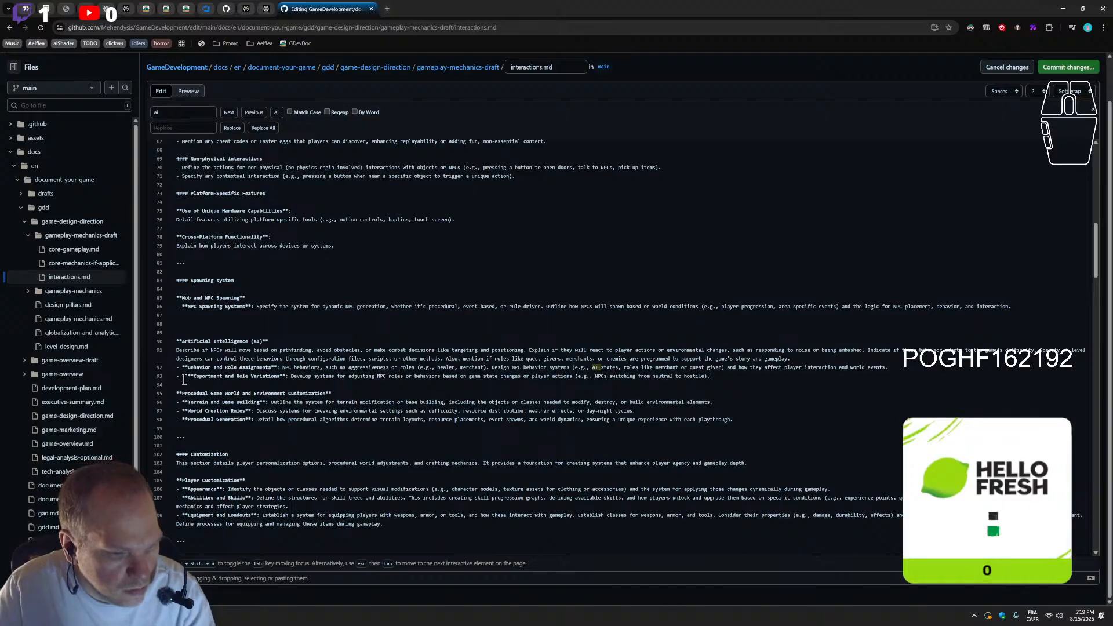
pyautogui.press('BackSpace')
pyautogui.write('-')
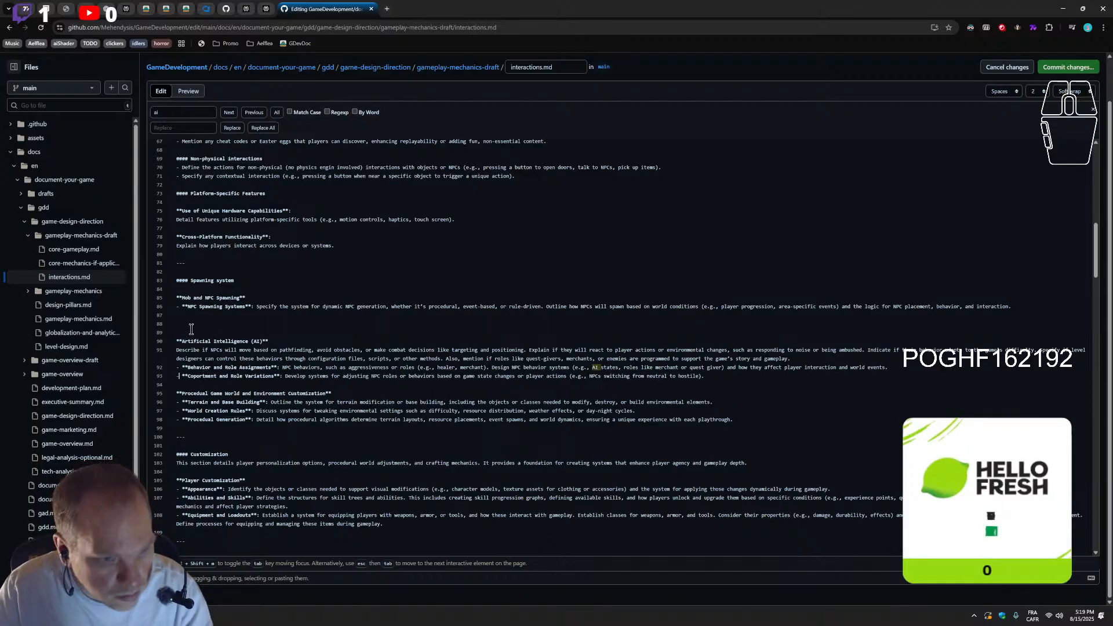
# Delete the surplus blank lines between the NPC Spawning Systems bullet and the Artificial Intelligence (AI) block
pyautogui.click(191, 329)
pyautogui.press('BackSpace')
pyautogui.press('BackSpace')
# Examine the remaining Dialogue Structure and Choice and Consequence sections against the mechanics sections from Crafting Systems through Role-Playing Mechanics
pyautogui.scroll(-20, 307, 384)
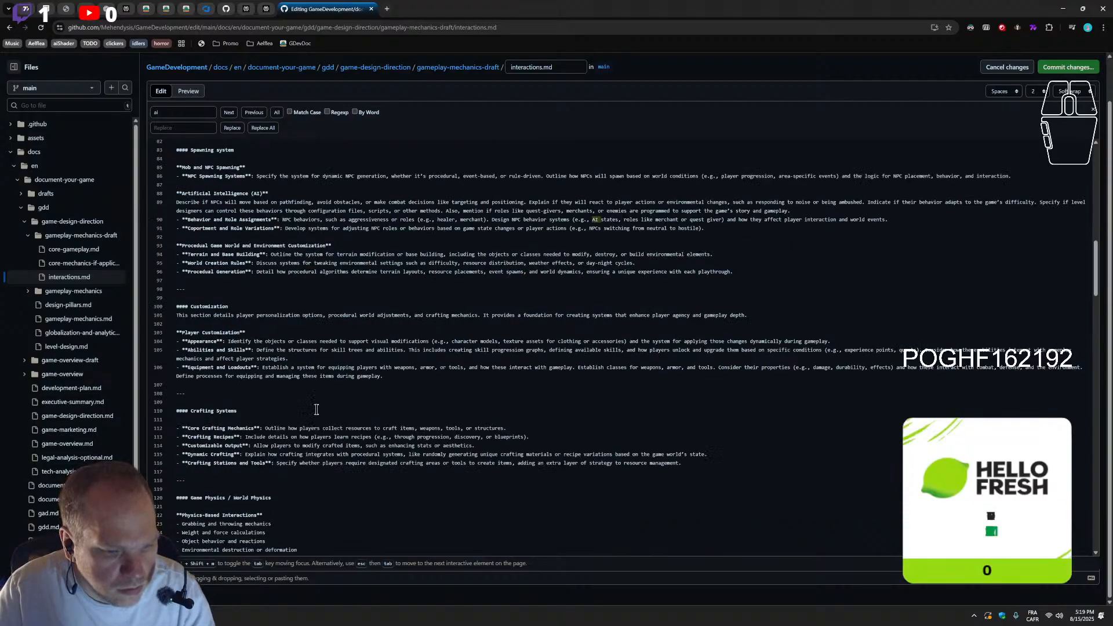
pyautogui.scroll(-13, 333, 519)
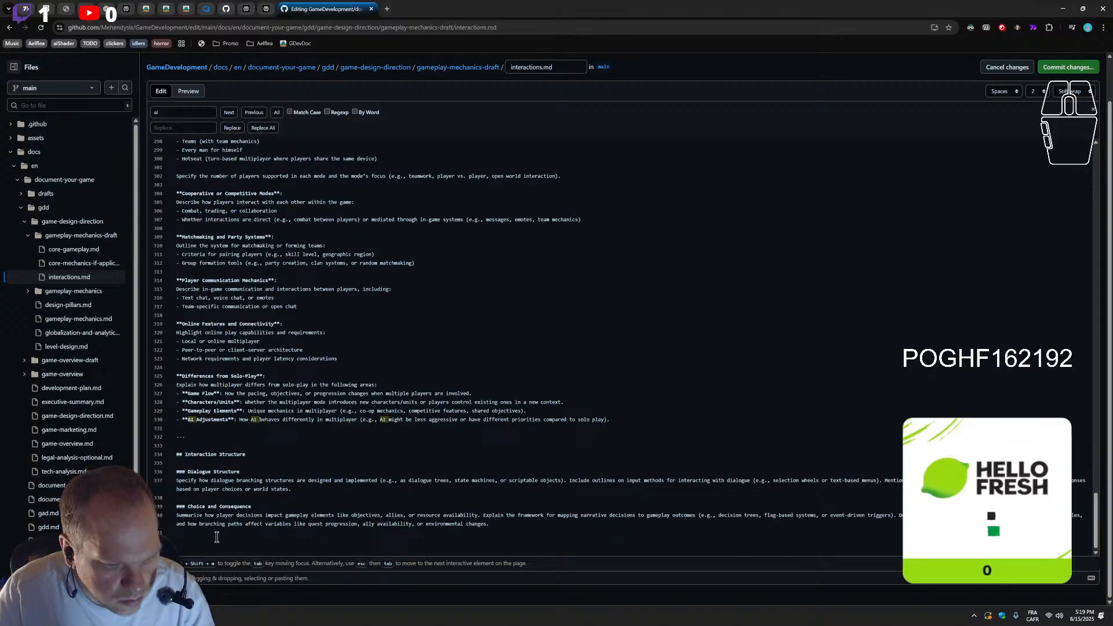
pyautogui.click(398, 548)
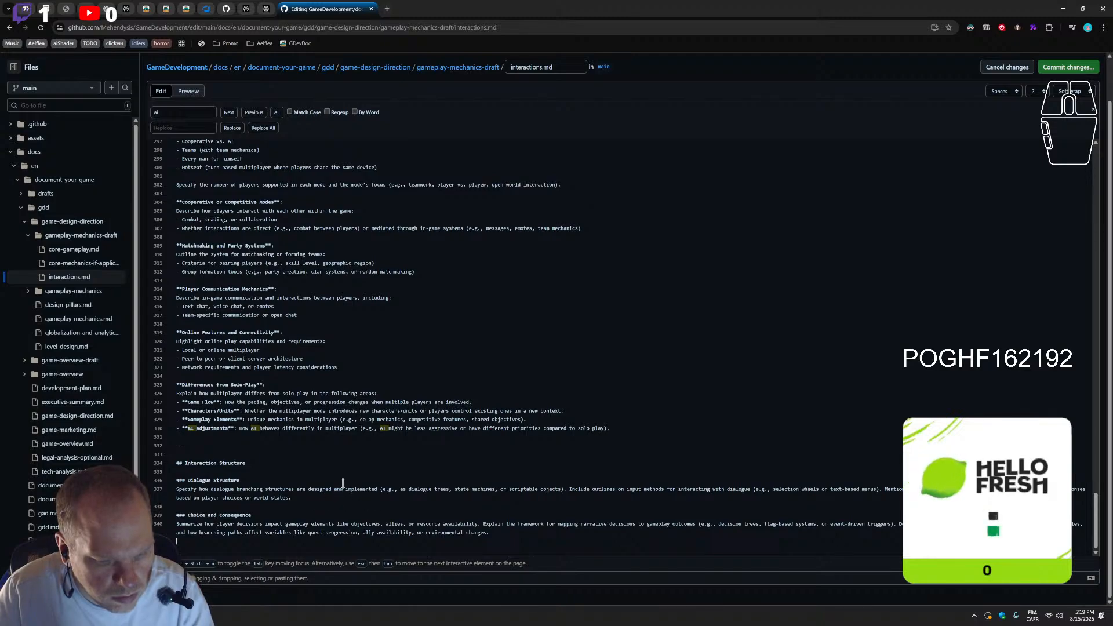
pyautogui.scroll(14, 325, 441)
pyautogui.scroll(12, 325, 441)
pyautogui.scroll(4, 320, 445)
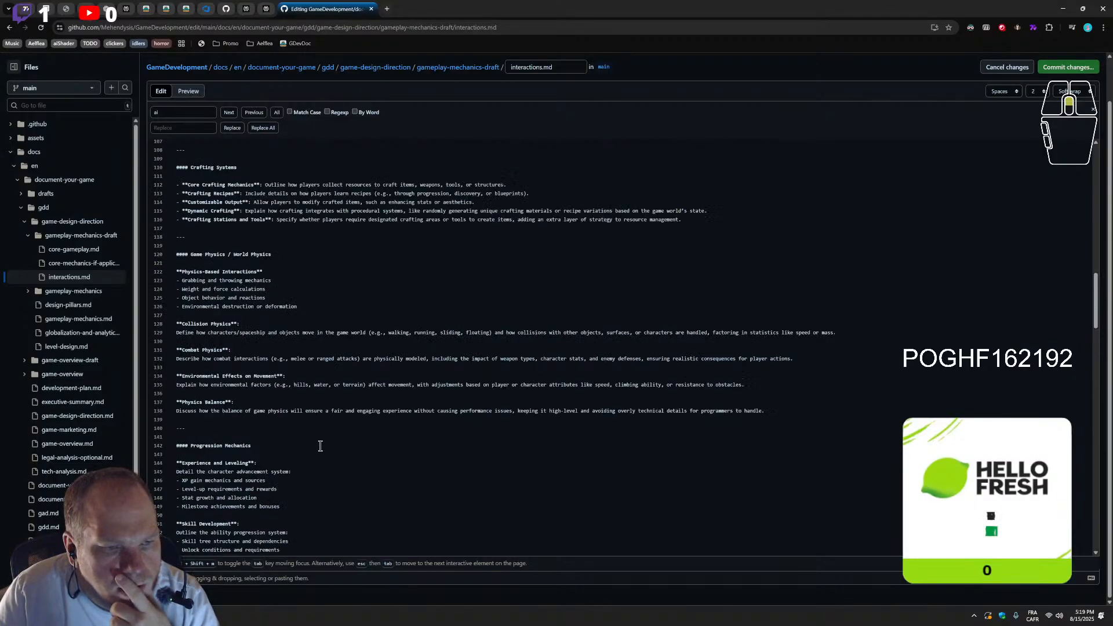
pyautogui.scroll(2, 320, 445)
pyautogui.scroll(-10, 320, 445)
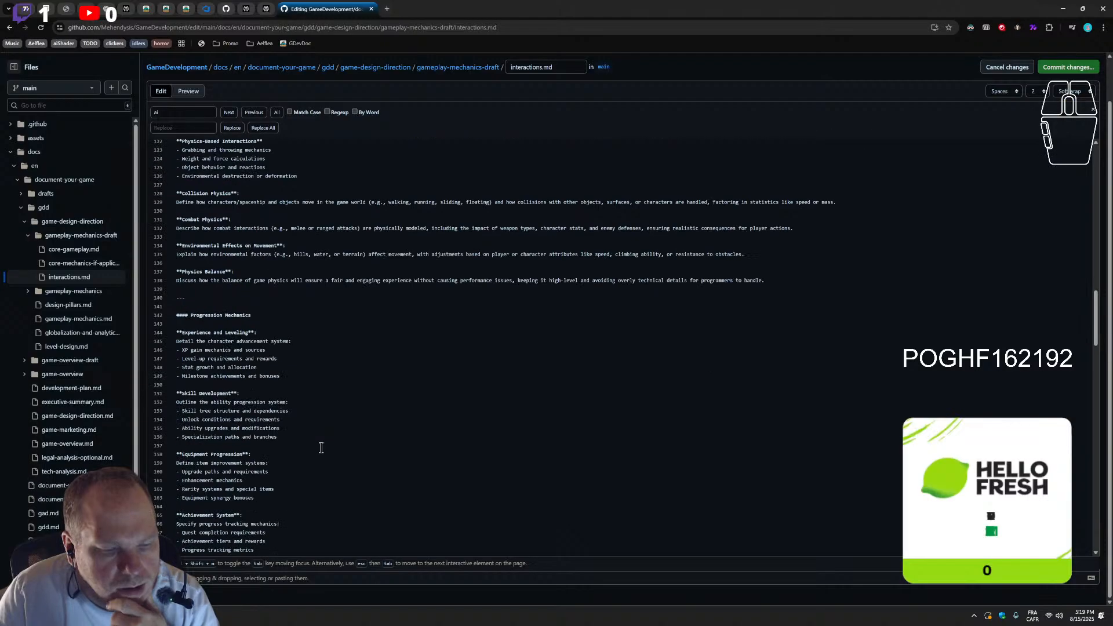
pyautogui.scroll(-12, 292, 435)
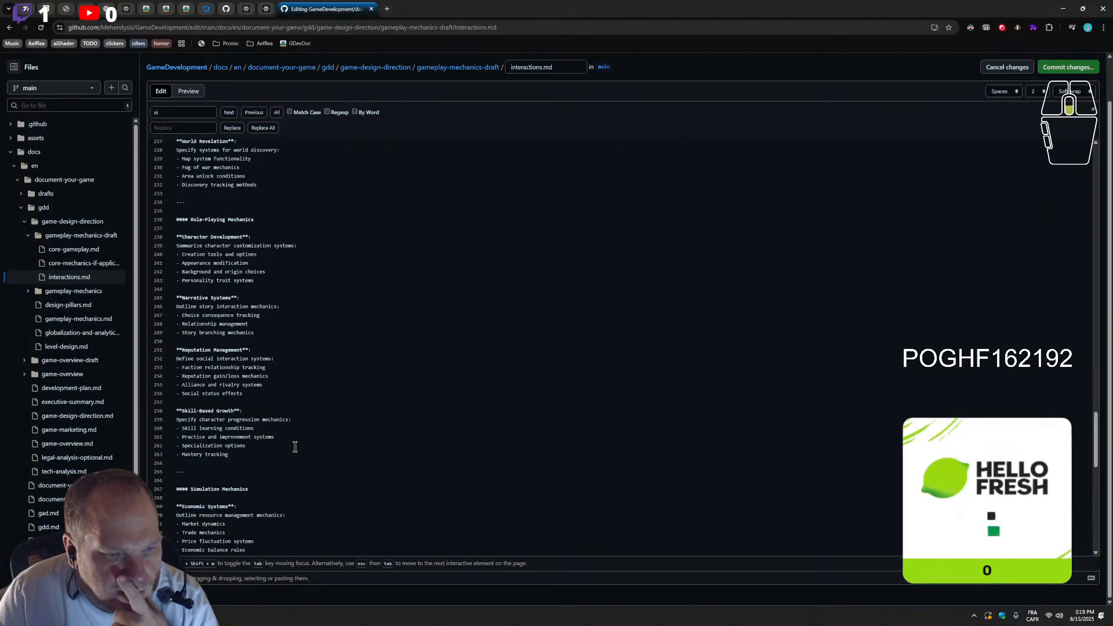
pyautogui.scroll(-1, 235, 383)
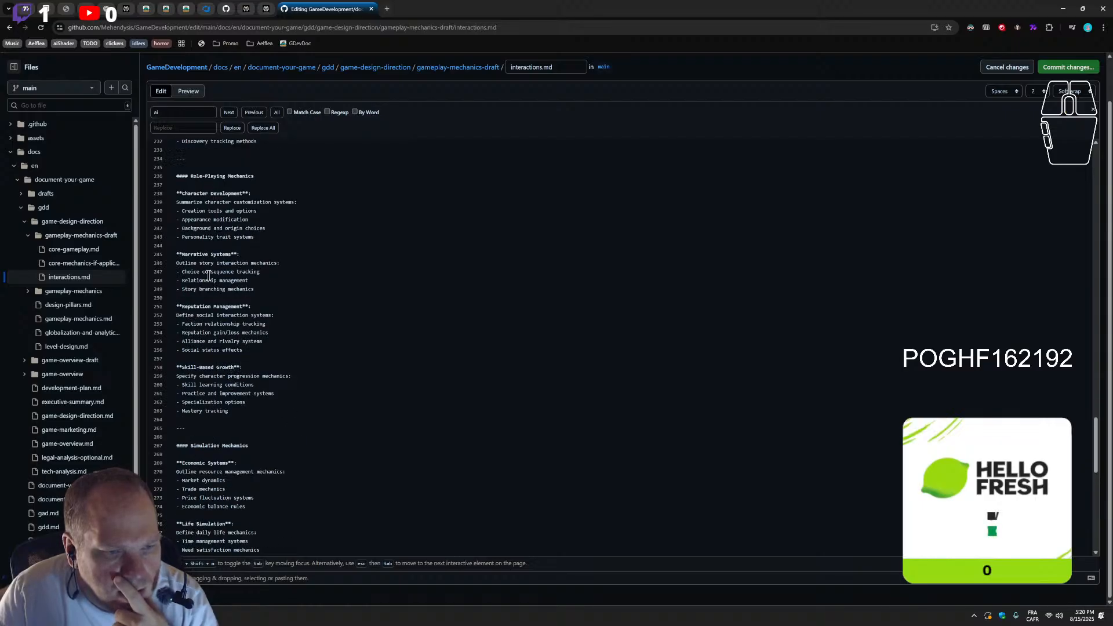
# Move the Dialogue Structure and Choice and Consequence sections from Interaction Structure to below the Narrative Systems bullets under Role-Playing Mechanics
pyautogui.scroll(-13, 261, 377)
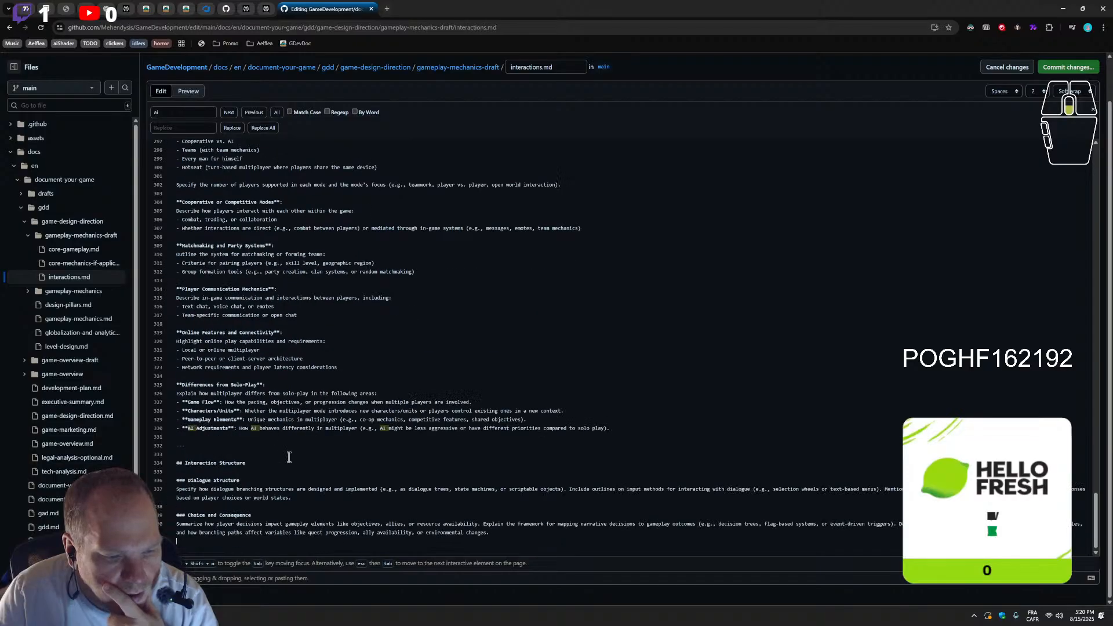
pyautogui.moveTo(511, 531); pyautogui.dragTo(144, 477)
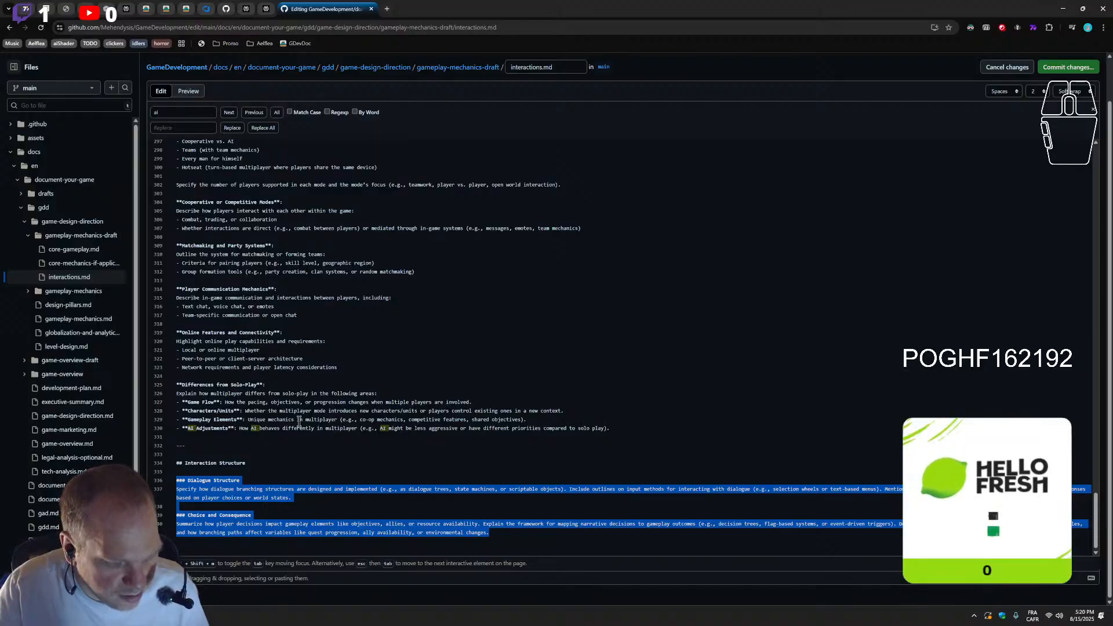
pyautogui.press('BackSpace')
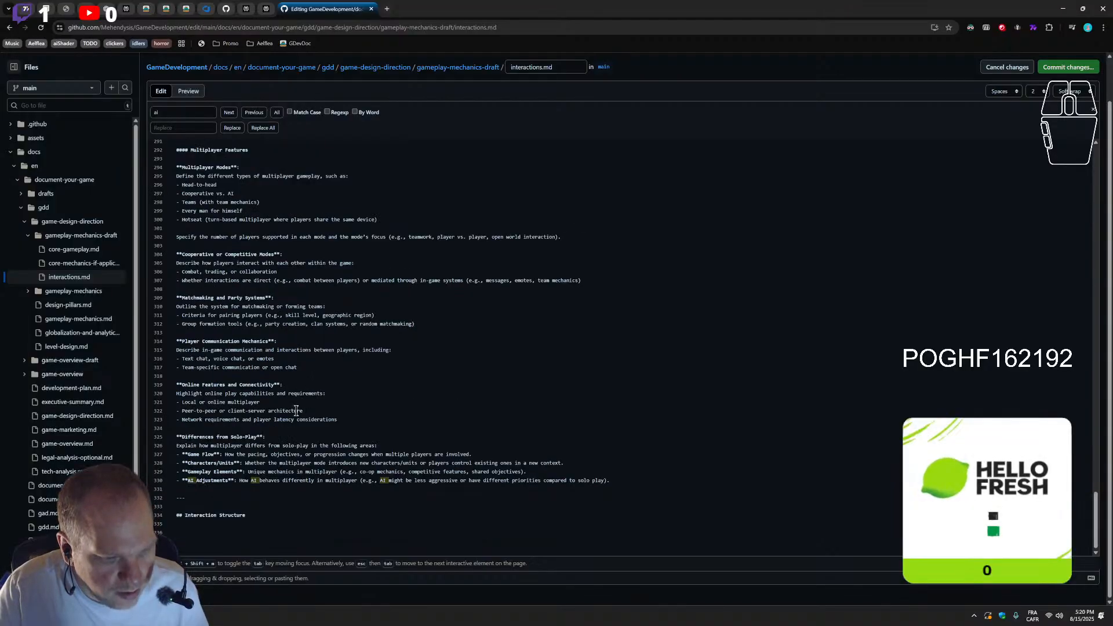
pyautogui.scroll(5, 264, 385)
pyautogui.scroll(5, 264, 384)
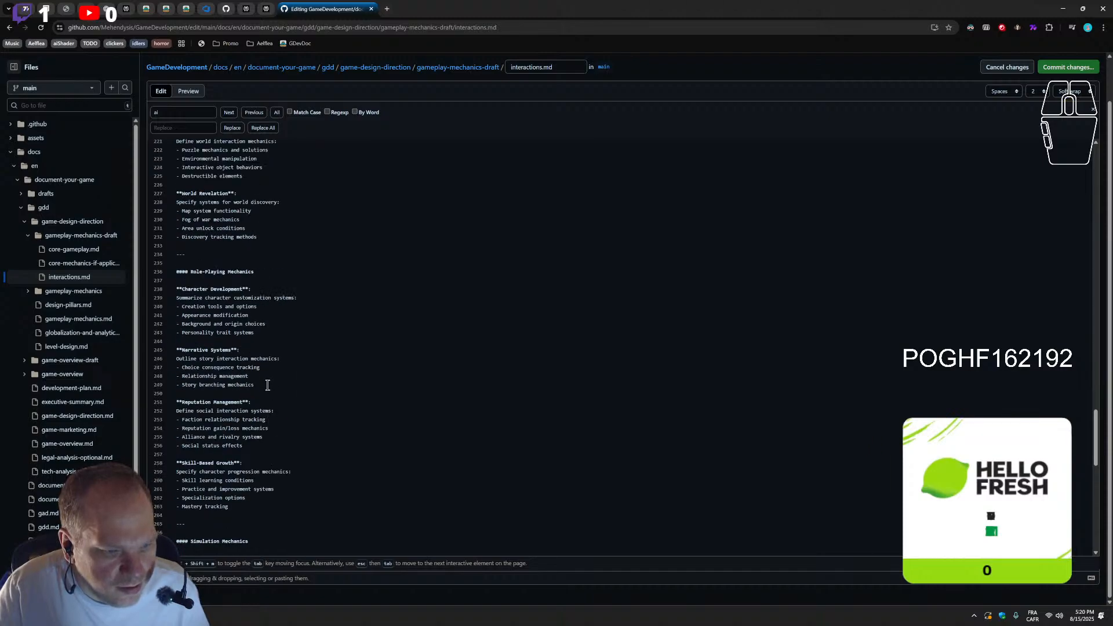
pyautogui.click(270, 385)
pyautogui.click(270, 386)
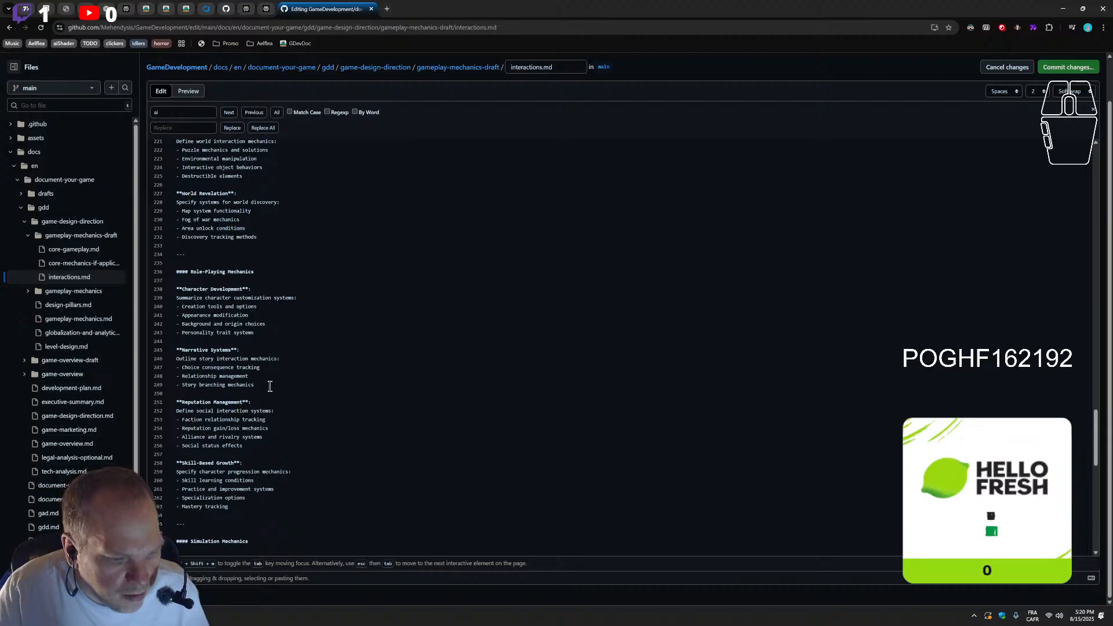
pyautogui.press('Return')
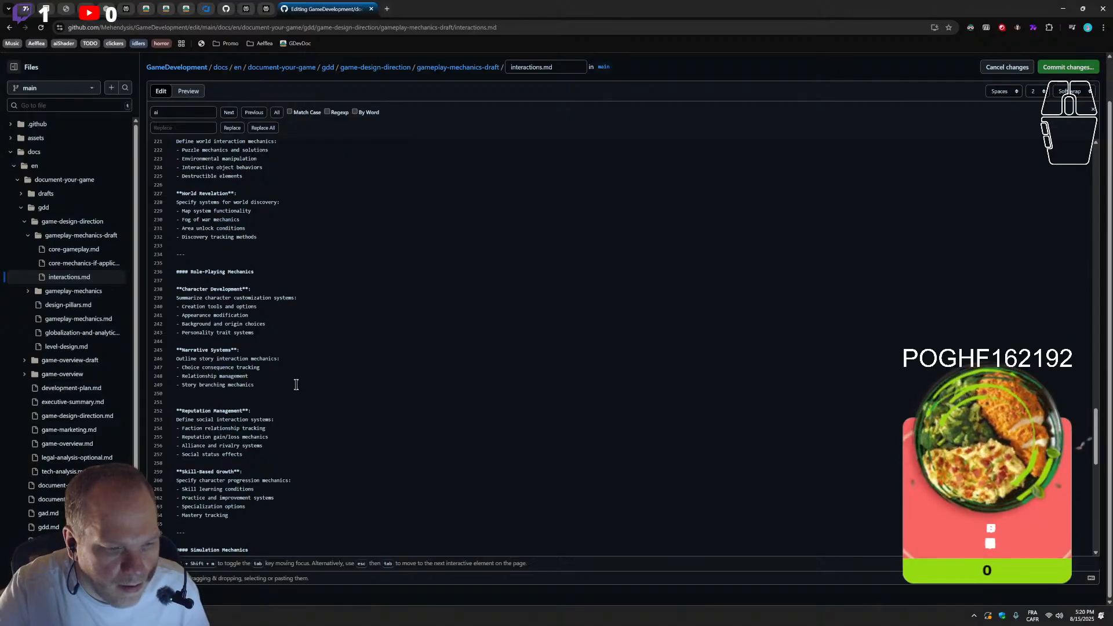
pyautogui.press('Return')
pyautogui.press('Return')
pyautogui.hotkey('ctrl', 'v')
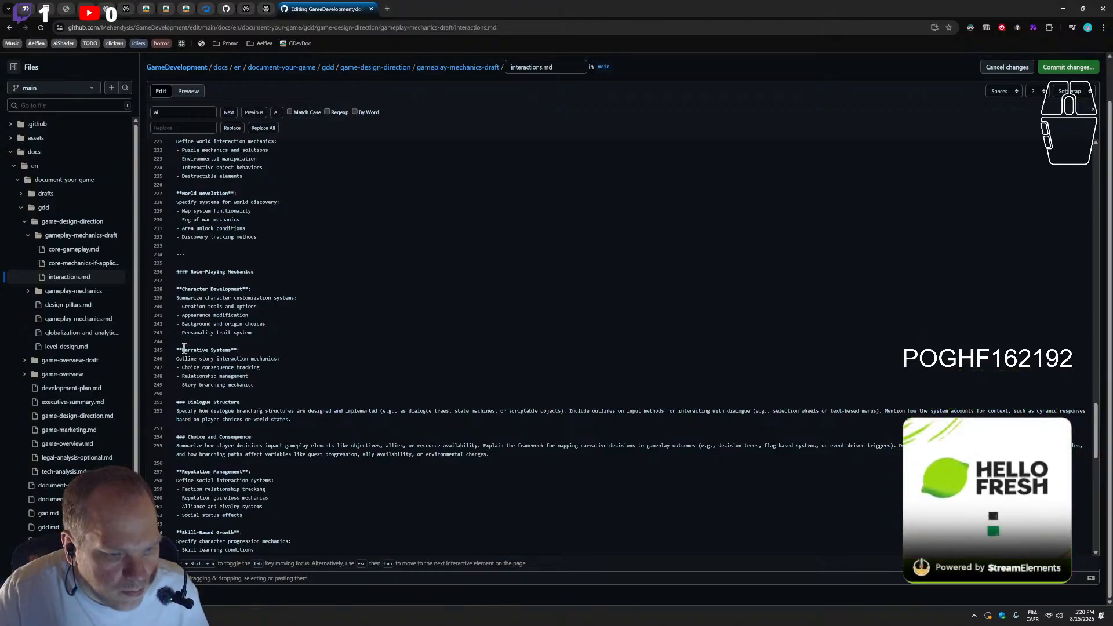
# Move the Dialogue Structure and Choice and Consequence sections directly under the Role-Playing Mechanics heading, above Character Development
pyautogui.moveTo(184, 350); pyautogui.dragTo(175, 350)
pyautogui.click(183, 351)
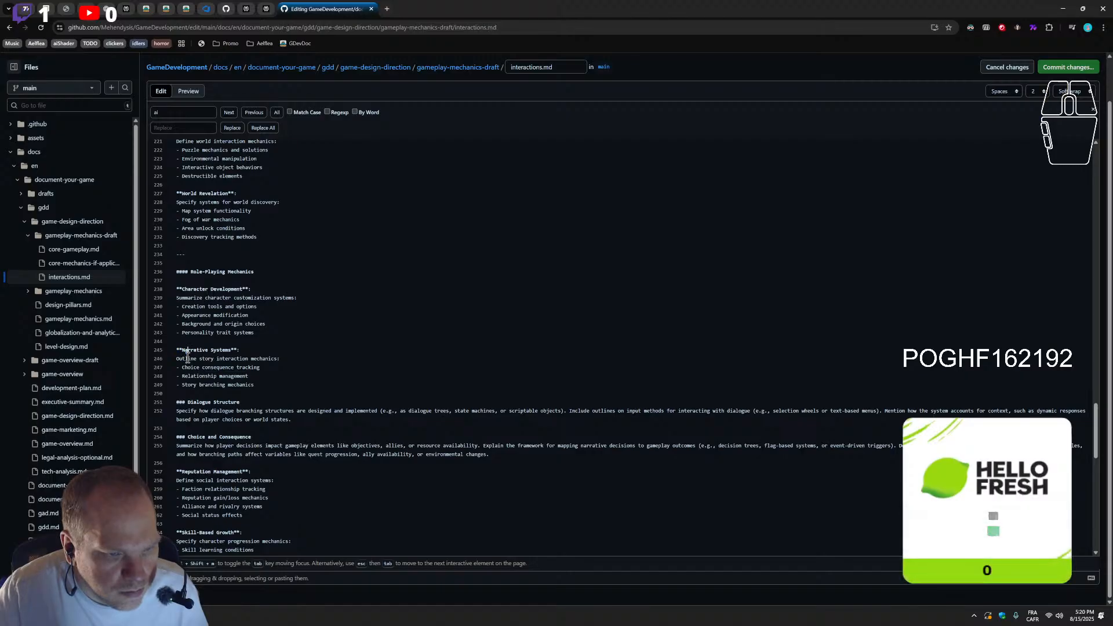
pyautogui.moveTo(533, 459); pyautogui.dragTo(168, 399)
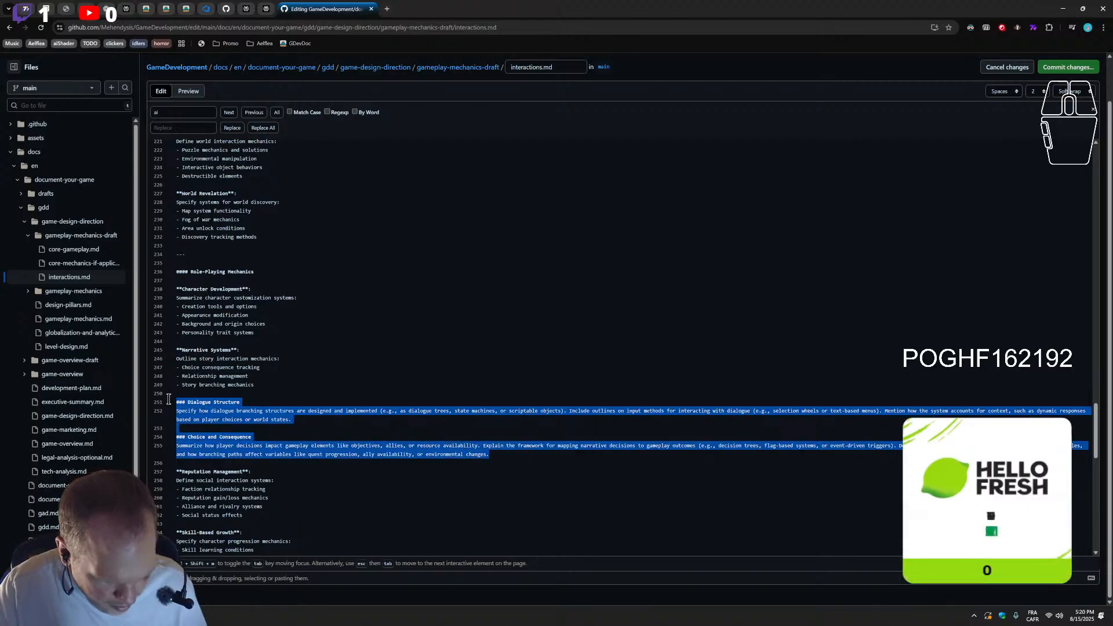
pyautogui.press('BackSpace')
pyautogui.press('BackSpace')
pyautogui.press('BackSpace')
pyautogui.click(273, 273)
pyautogui.press('Return')
pyautogui.press('Return')
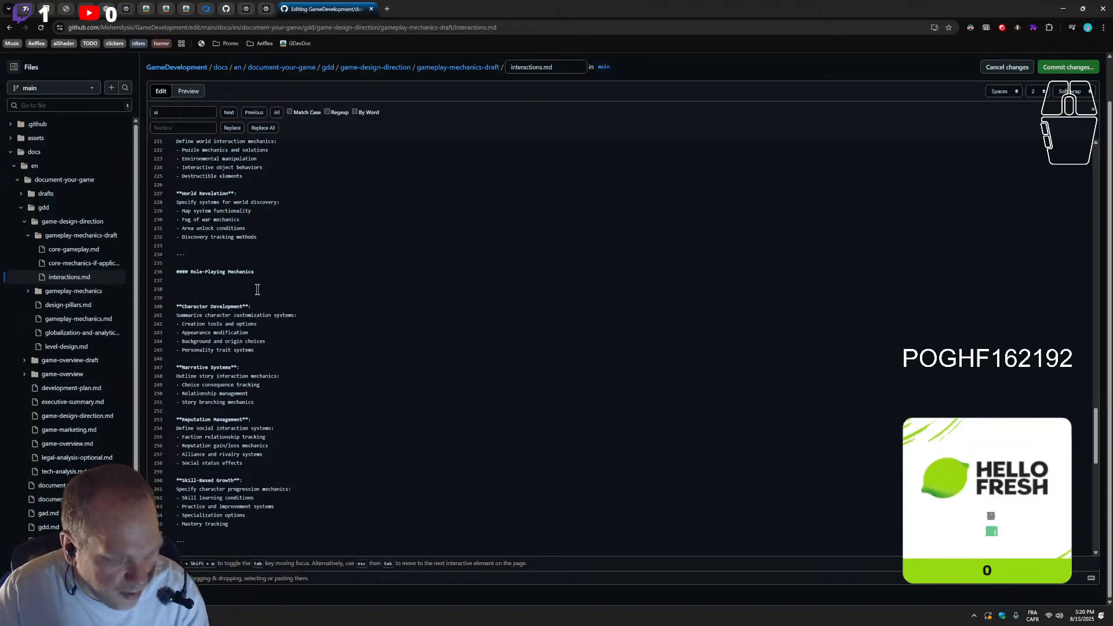
pyautogui.write('### Dialogue Structure Specify how dialogue branching structures are designed and implemented (e.g., as dialogue trees, state machines, or scriptable objects). Include outlines on input methods for interacting with dialogue (e.g., selection wheels or text-based menus). Mention how the system accounts for context, such as dynamic responses based on player choices or world states.  ### Choice and Consequence Summarize how player decisions impact gameplay elements like objectives, allies, or resource availability. Explain the framework for mapping narrative decisions to gameplay outcomes (e.g., decision trees, flag-based systems, or event-driven triggers). Describe how player choices persist across levels or save files, and how branching paths affect variables like quest progression, ally availability, or environmental changes.')
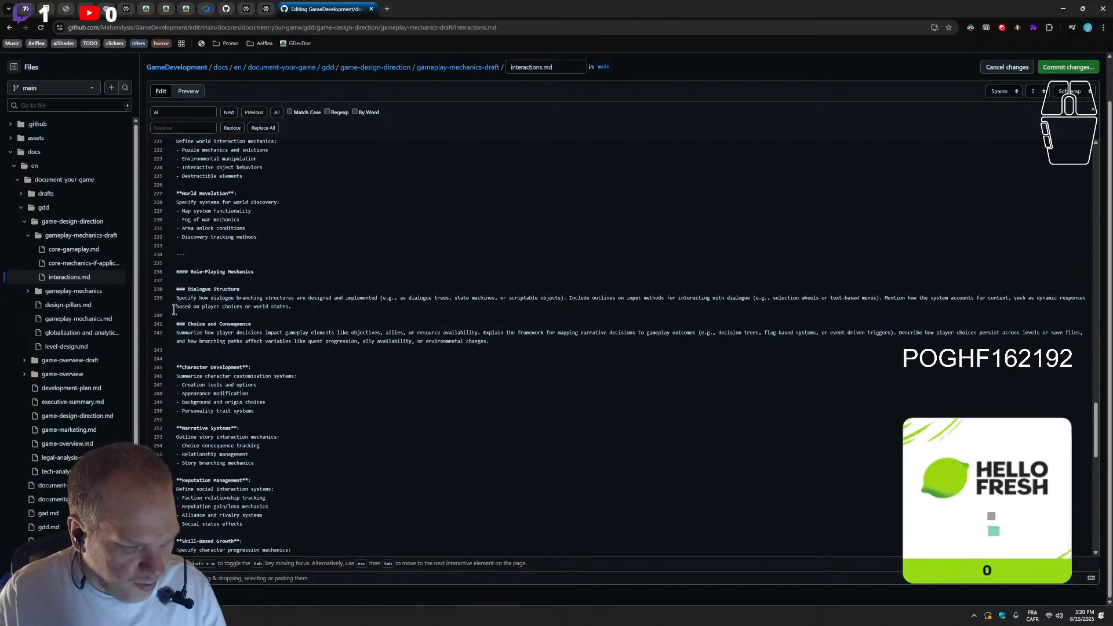
# Replace the ### heading marks of Choice and Consequence and Dialogue Structure with ** bold markers around the titles, without leading spaces
pyautogui.doubleClick(180, 323)
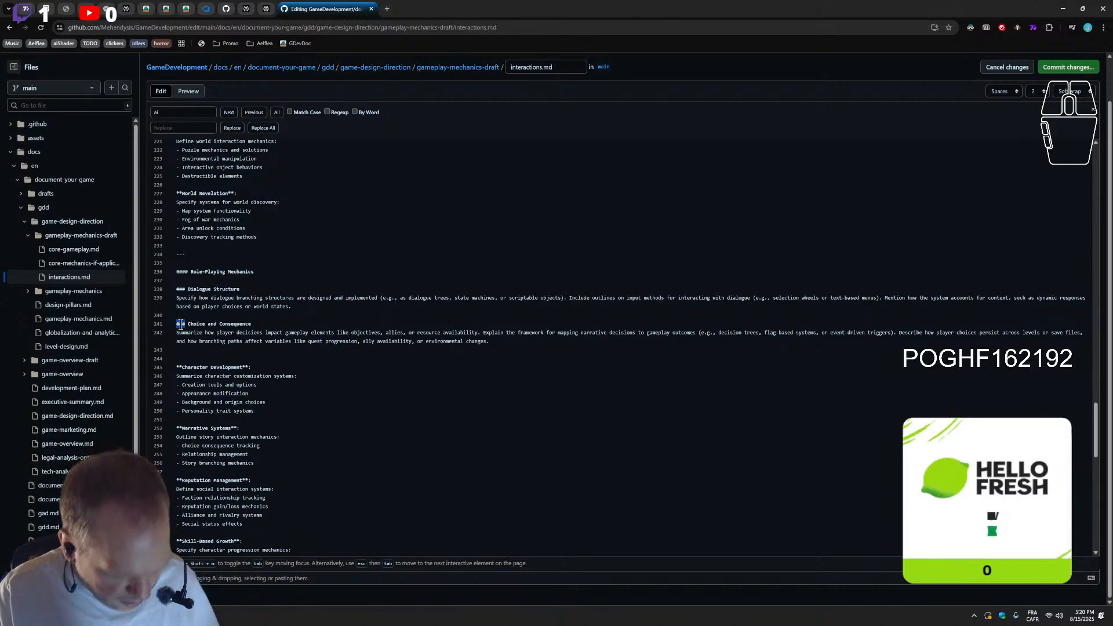
pyautogui.write('**')
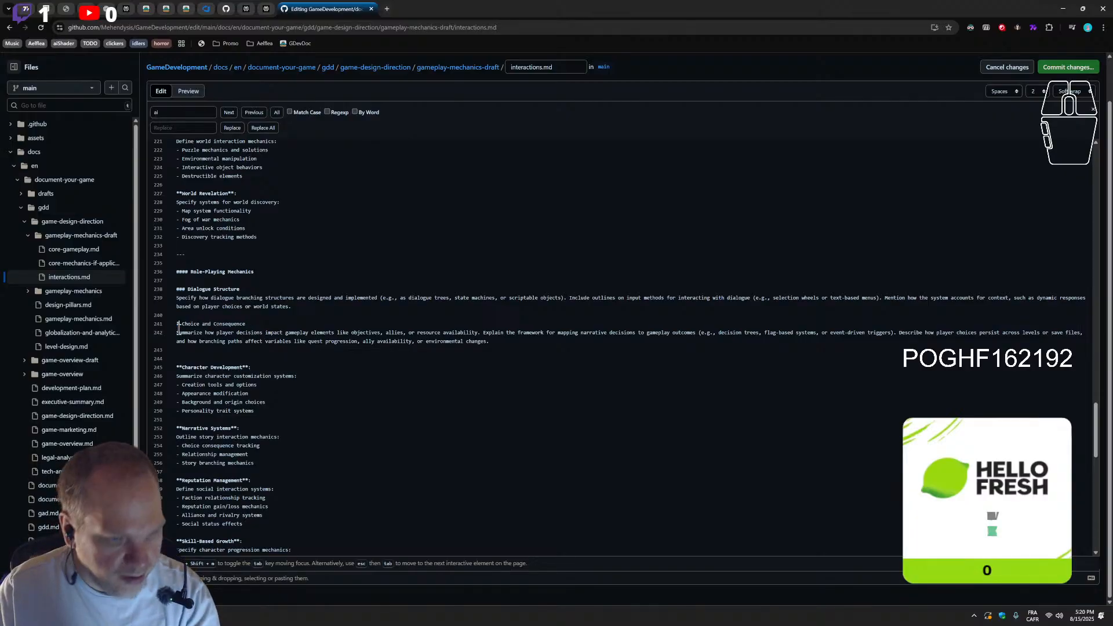
pyautogui.click(258, 323)
pyautogui.write('**')
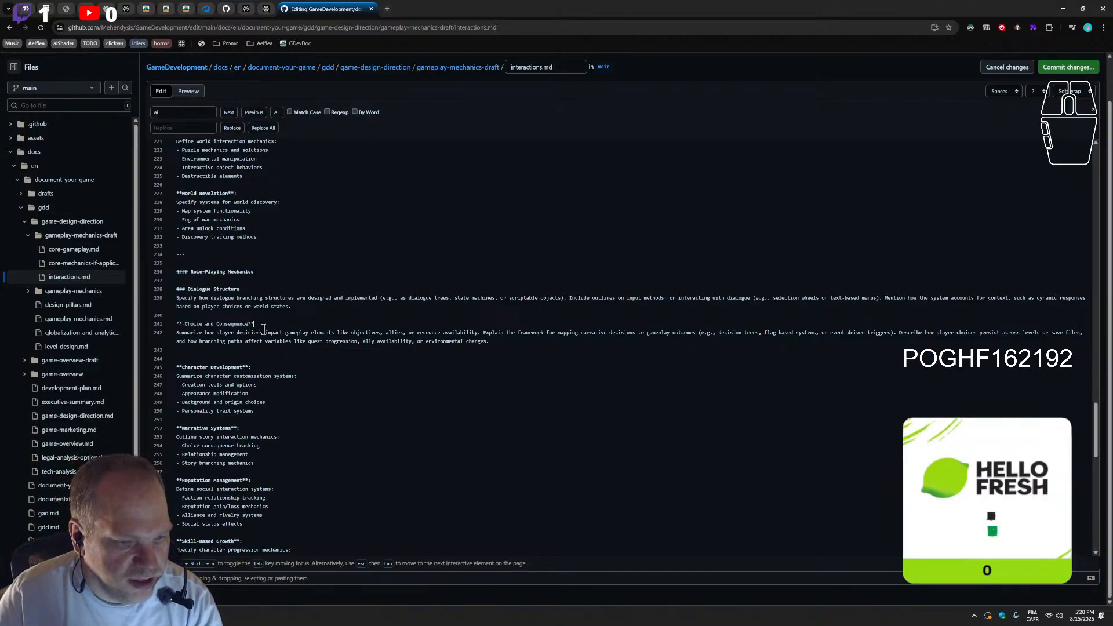
pyautogui.doubleClick(181, 288)
pyautogui.write('**')
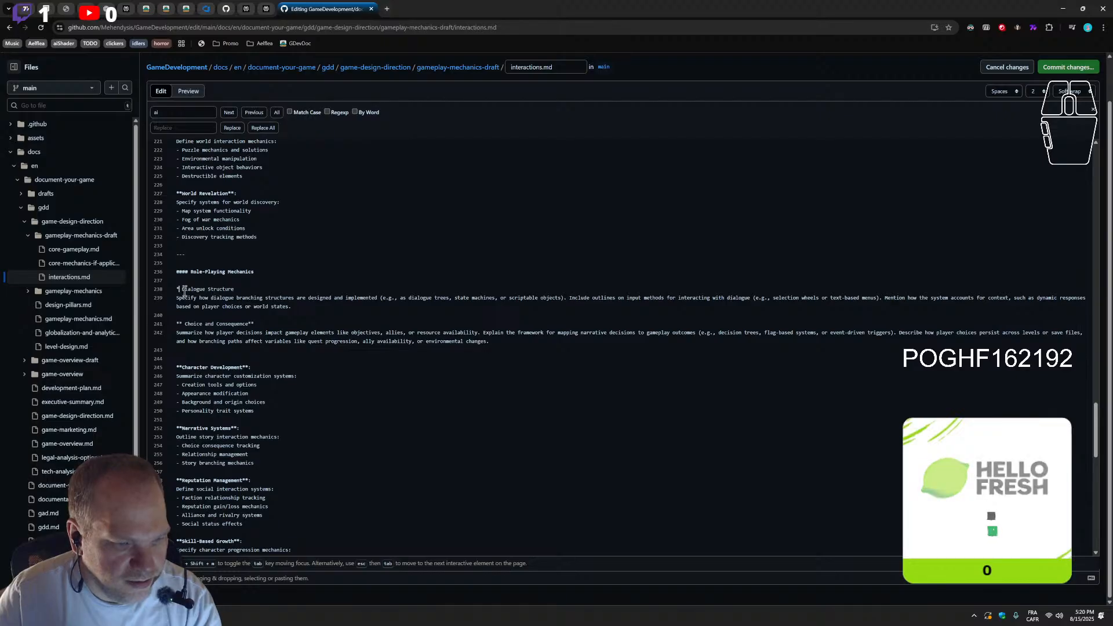
pyautogui.click(253, 288)
pyautogui.write('**')
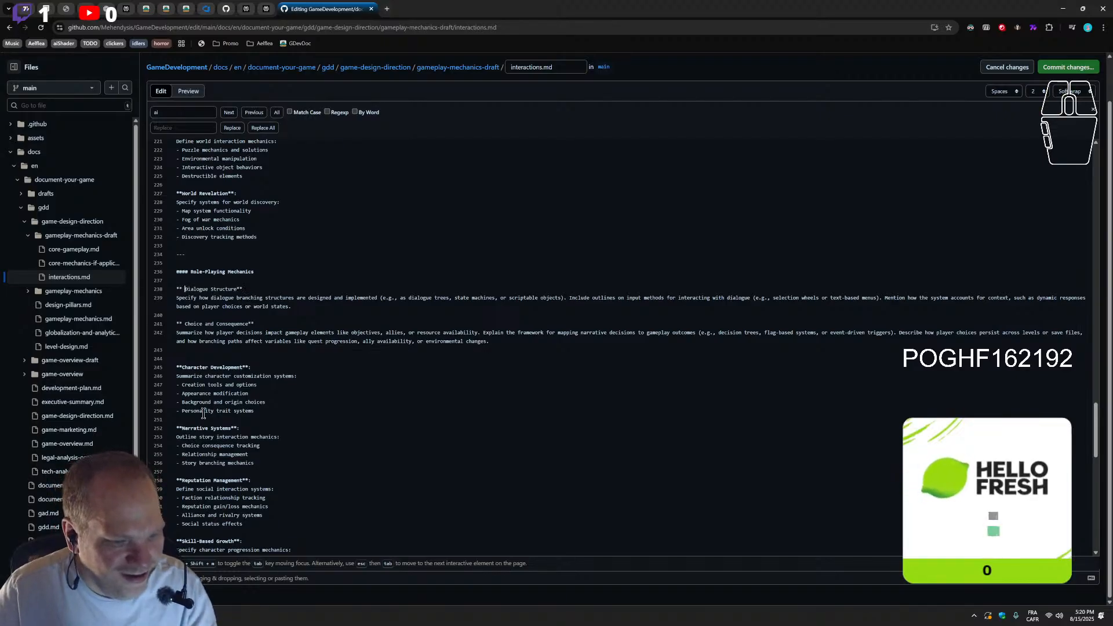
pyautogui.press('BackSpace')
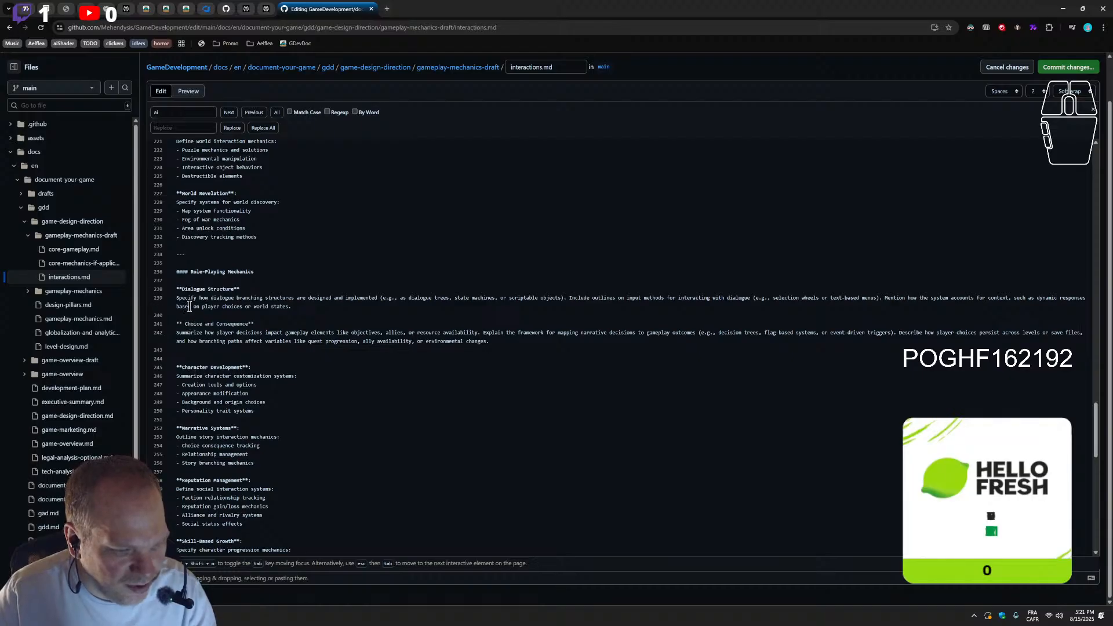
pyautogui.click(186, 323)
pyautogui.press('BackSpace')
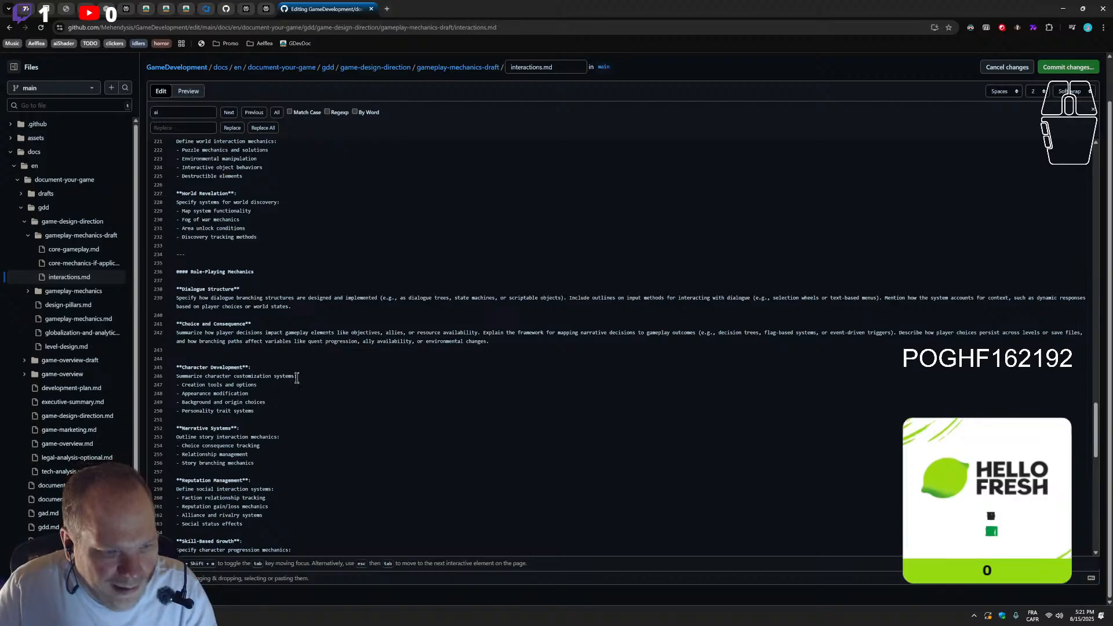
# Add the heading "##### Narrative Systems" above Dialogue Structure in the Role-Playing Mechanics section, reusing the title of the existing Narrative Systems block
pyautogui.scroll(-2, 270, 415)
pyautogui.scroll(1, 245, 403)
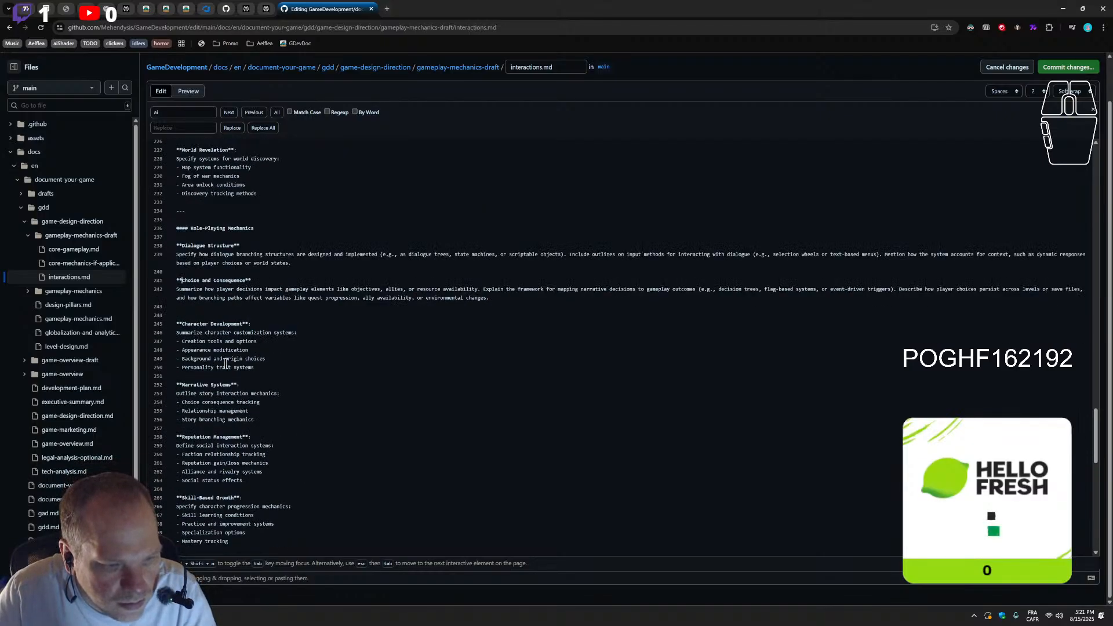
pyautogui.moveTo(260, 401); pyautogui.dragTo(165, 404)
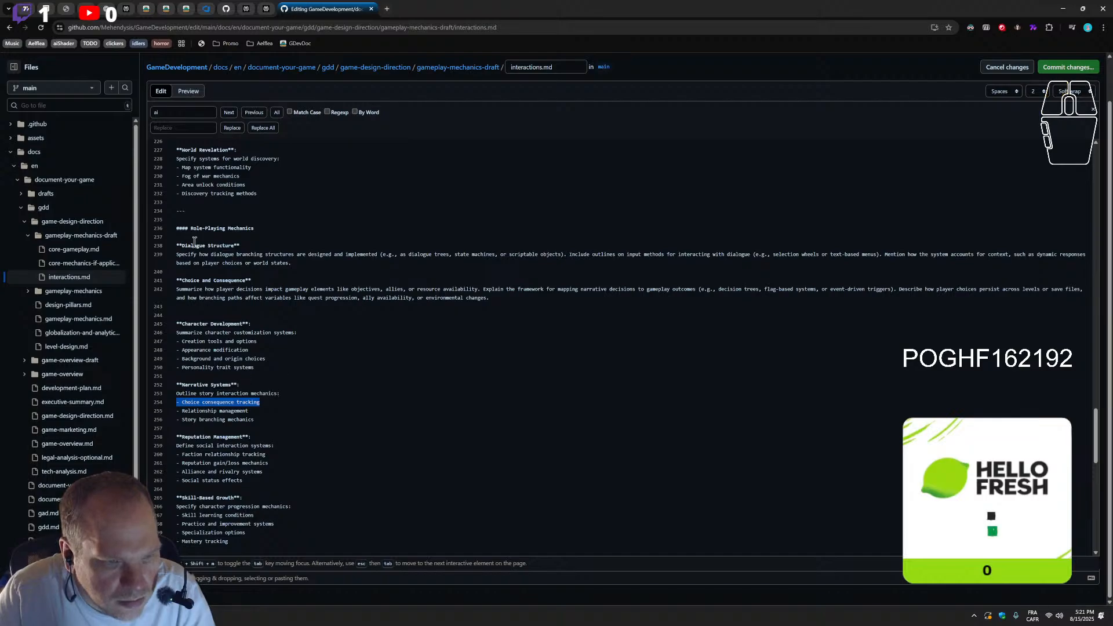
pyautogui.click(279, 234)
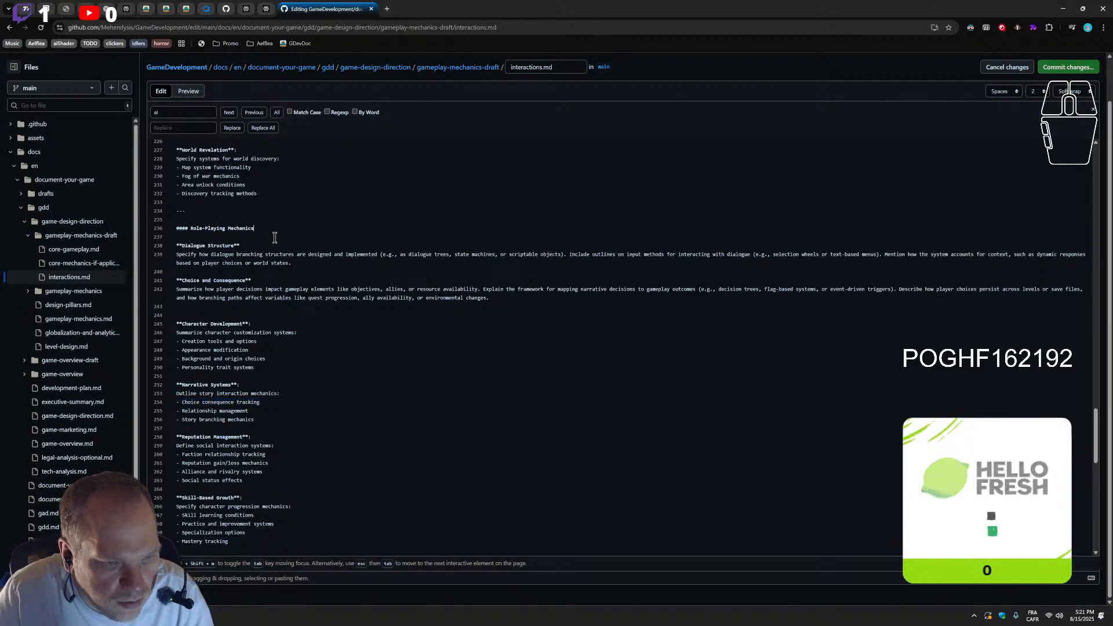
pyautogui.moveTo(261, 402); pyautogui.dragTo(111, 406)
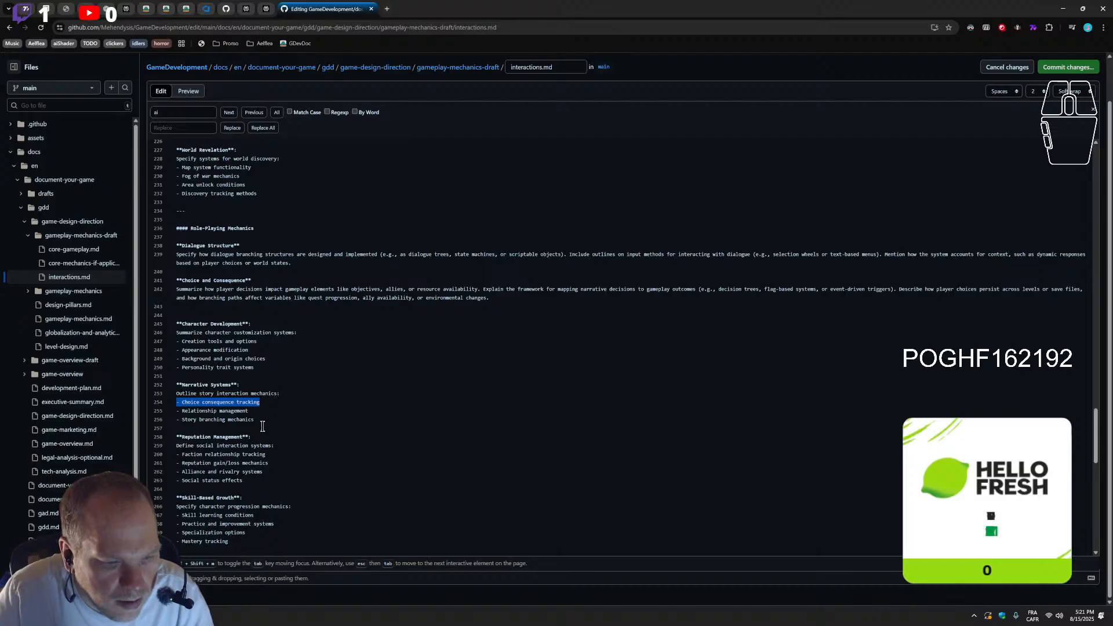
pyautogui.click(202, 237)
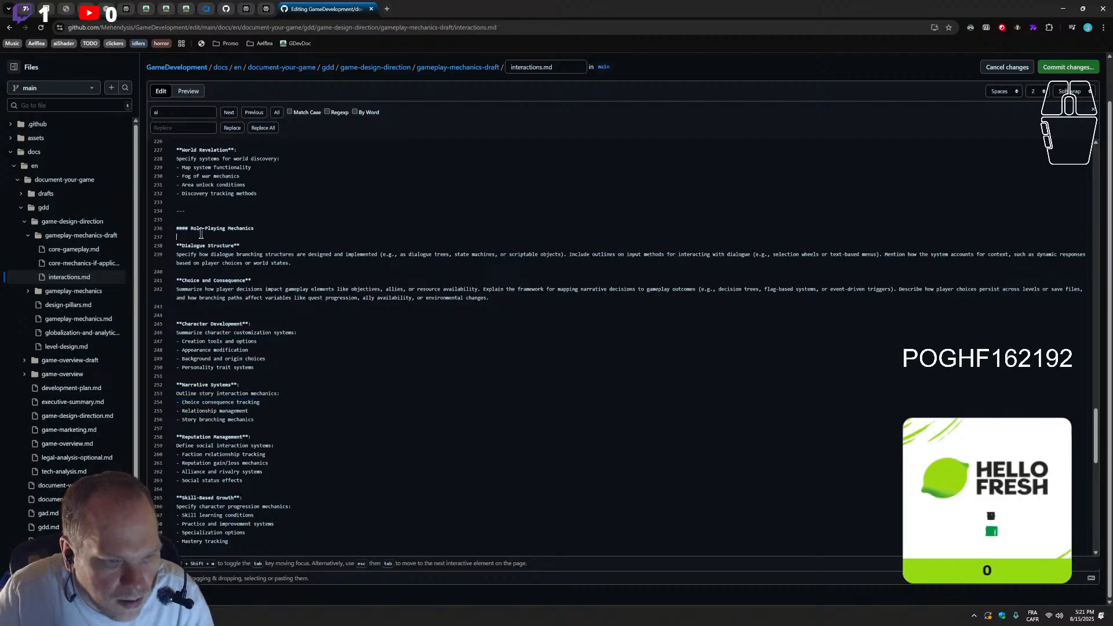
pyautogui.press('Return')
pyautogui.doubleClick(184, 229)
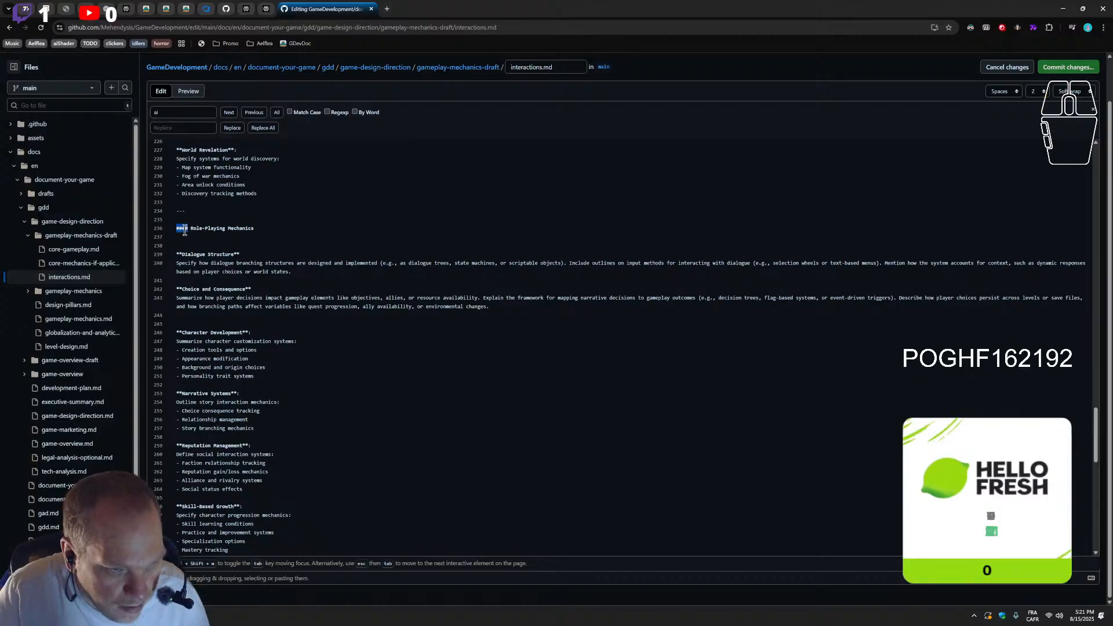
pyautogui.click(196, 247)
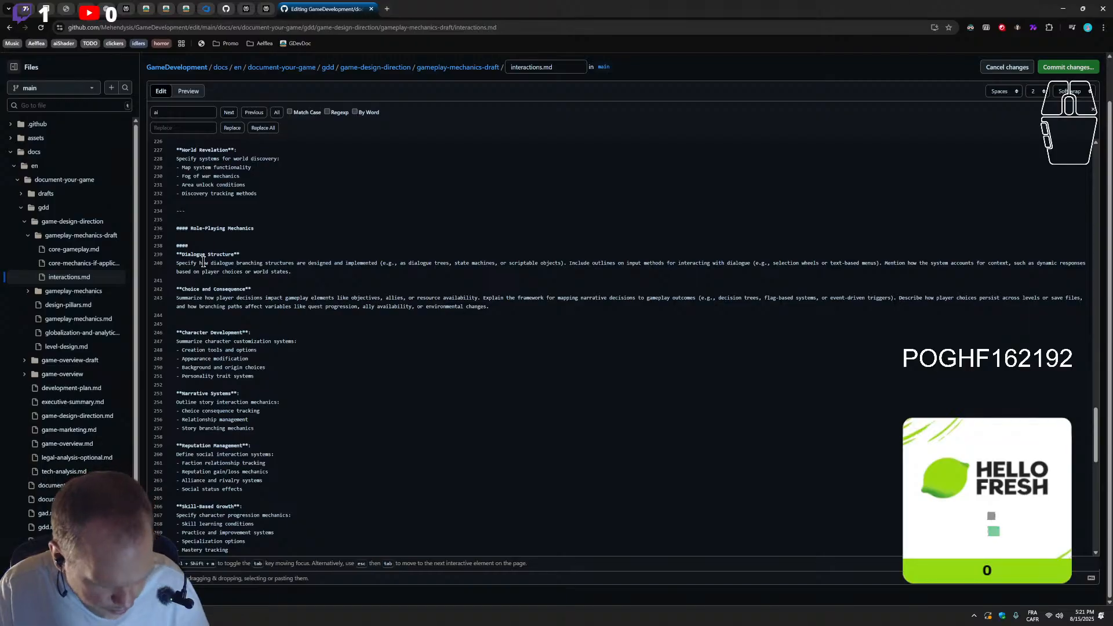
pyautogui.click(189, 247)
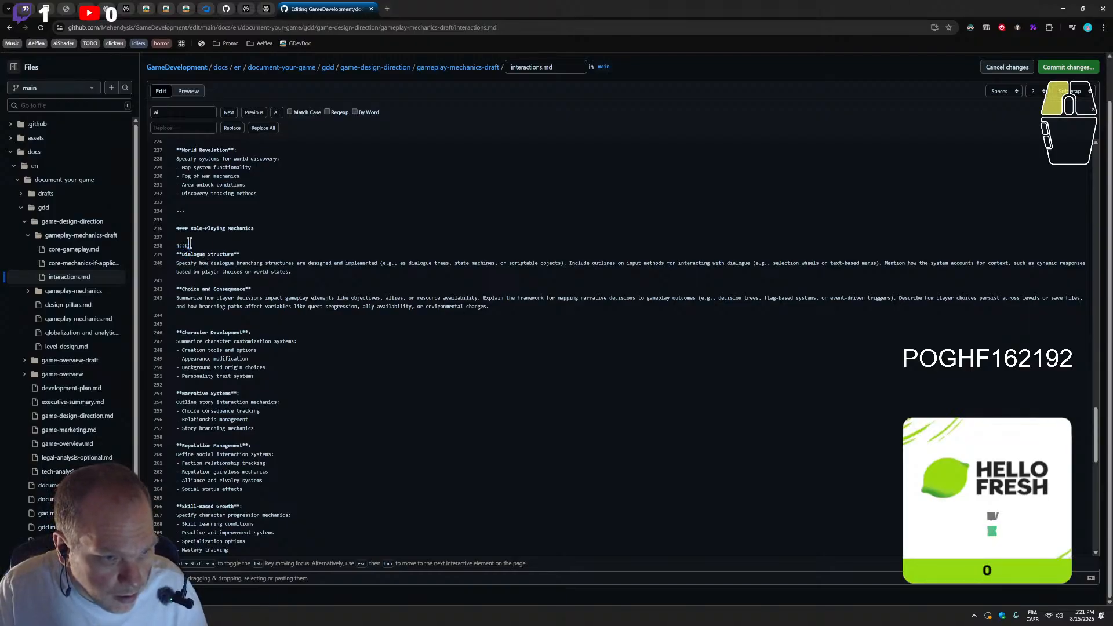
pyautogui.write('#')
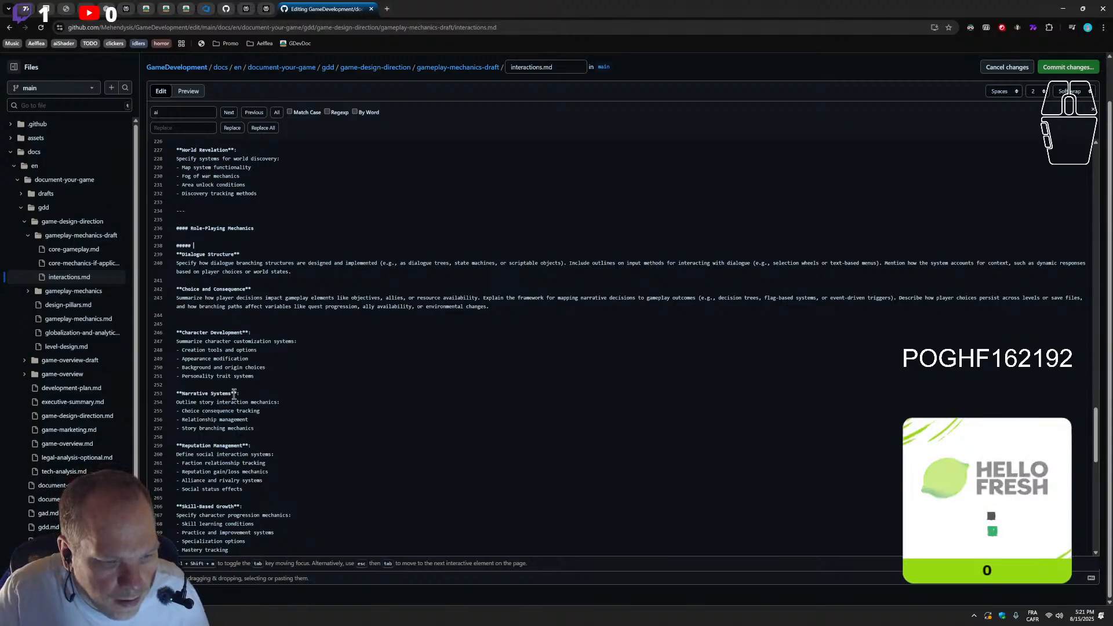
pyautogui.moveTo(231, 394); pyautogui.dragTo(182, 392)
pyautogui.hotkey('ctrl', 'c')
pyautogui.click(214, 246)
pyautogui.hotkey('ctrl', 'v')
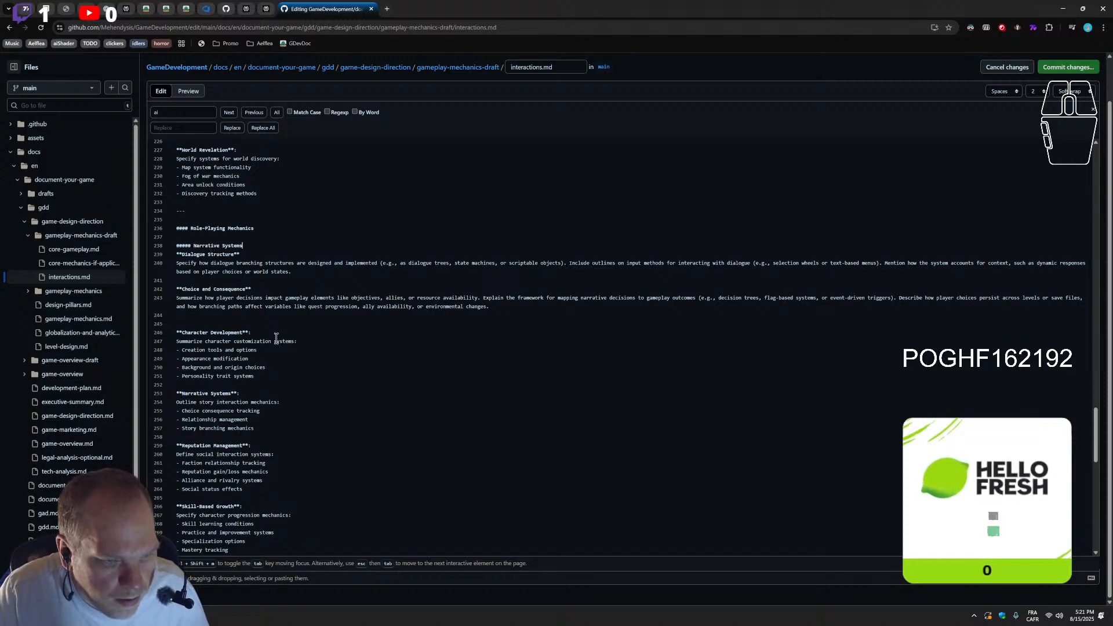
# Delete the old bold Narrative Systems title, its "Outline story interaction mechanics:" line and the Choice consequence tracking bullet below Character Development
pyautogui.tripleClick(254, 394)
pyautogui.press('BackSpace')
pyautogui.press('BackSpace')
pyautogui.moveTo(286, 393); pyautogui.dragTo(152, 394)
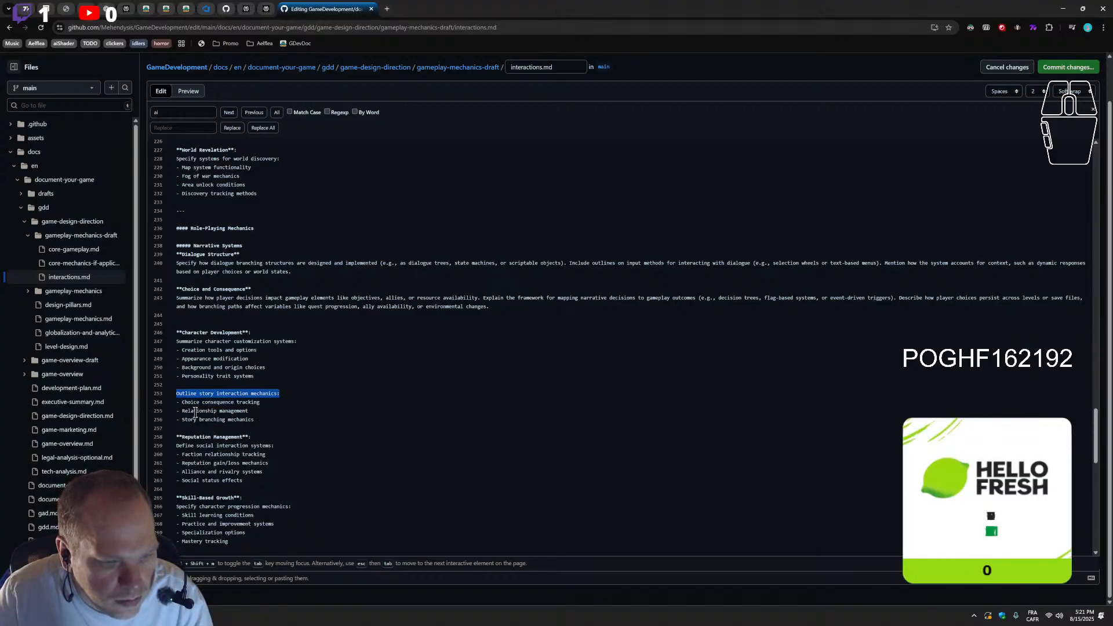
pyautogui.press('BackSpace')
pyautogui.moveTo(287, 402); pyautogui.dragTo(155, 399)
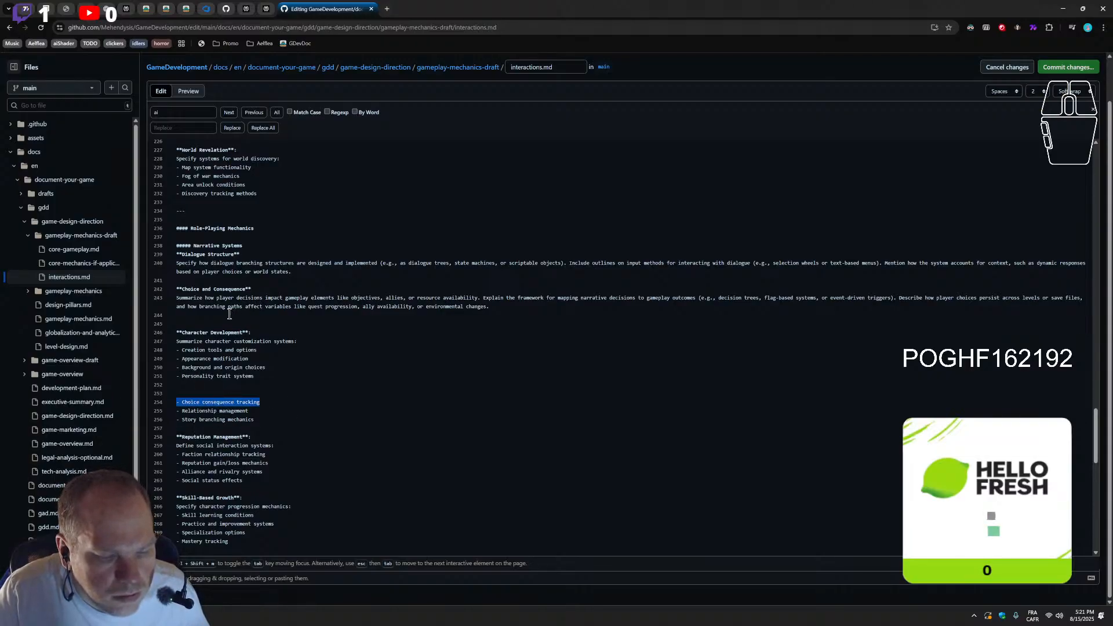
pyautogui.press('BackSpace')
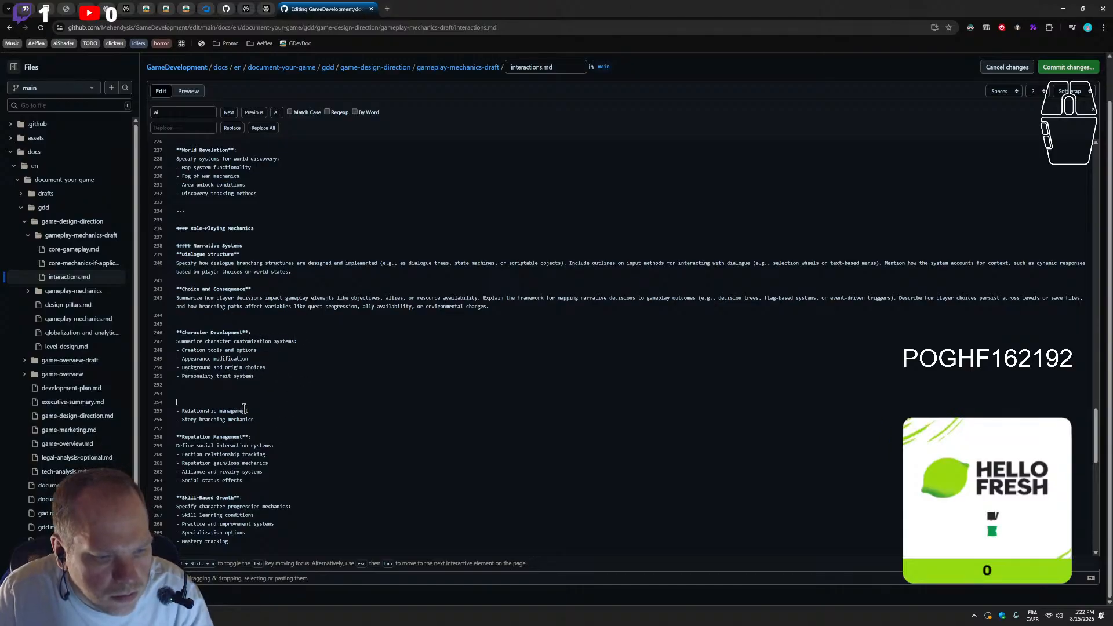
pyautogui.press('BackSpace')
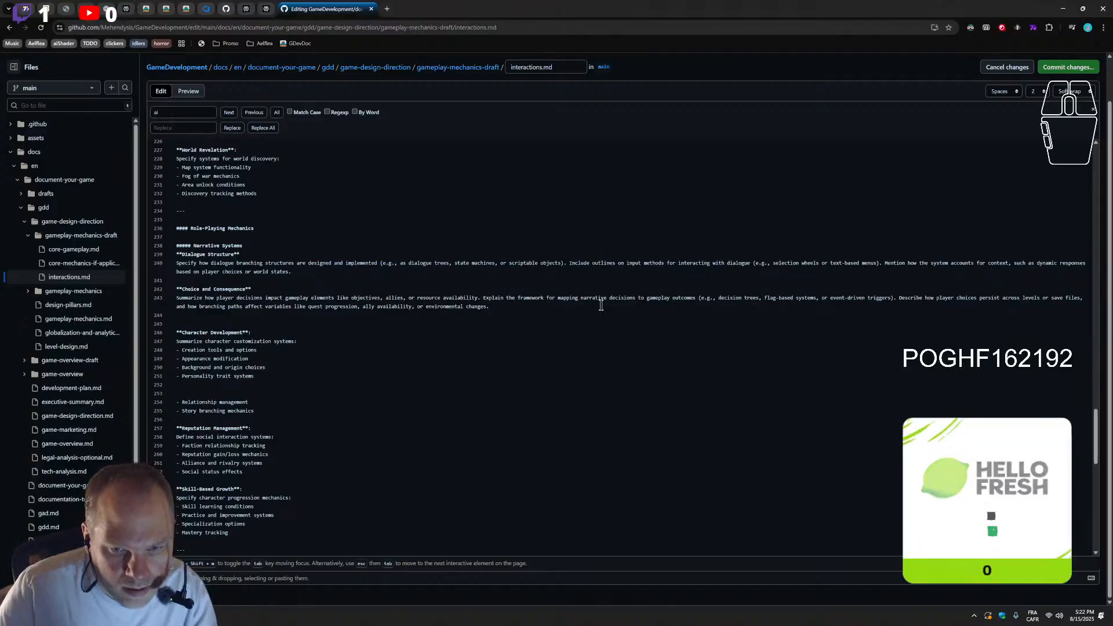
pyautogui.doubleClick(200, 401)
pyautogui.press('BackSpace')
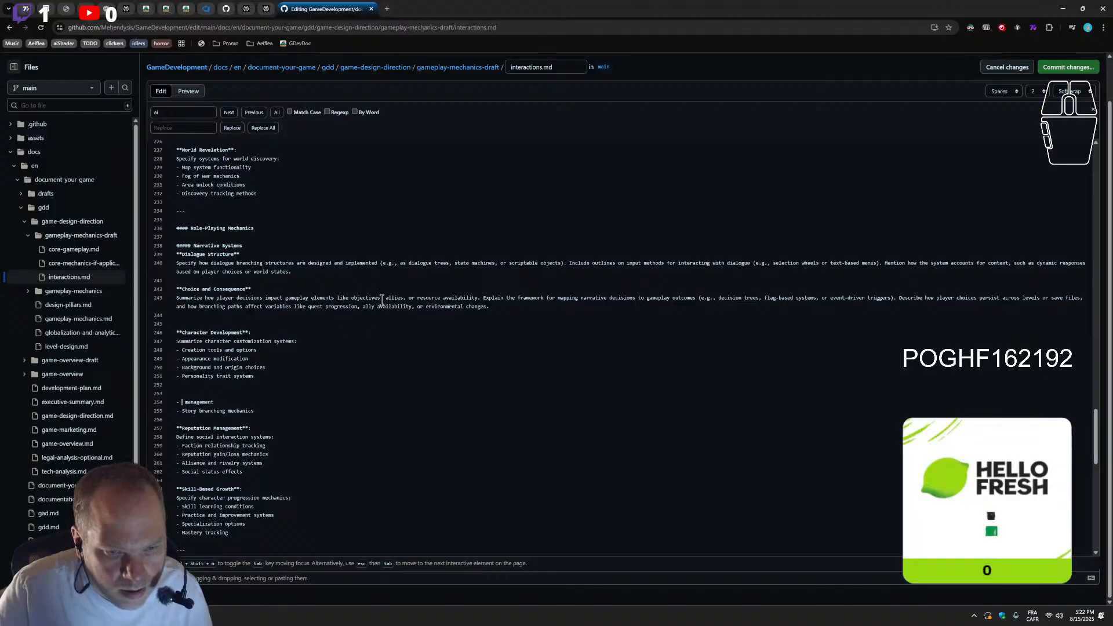
pyautogui.hotkey('ctrl', 'z')
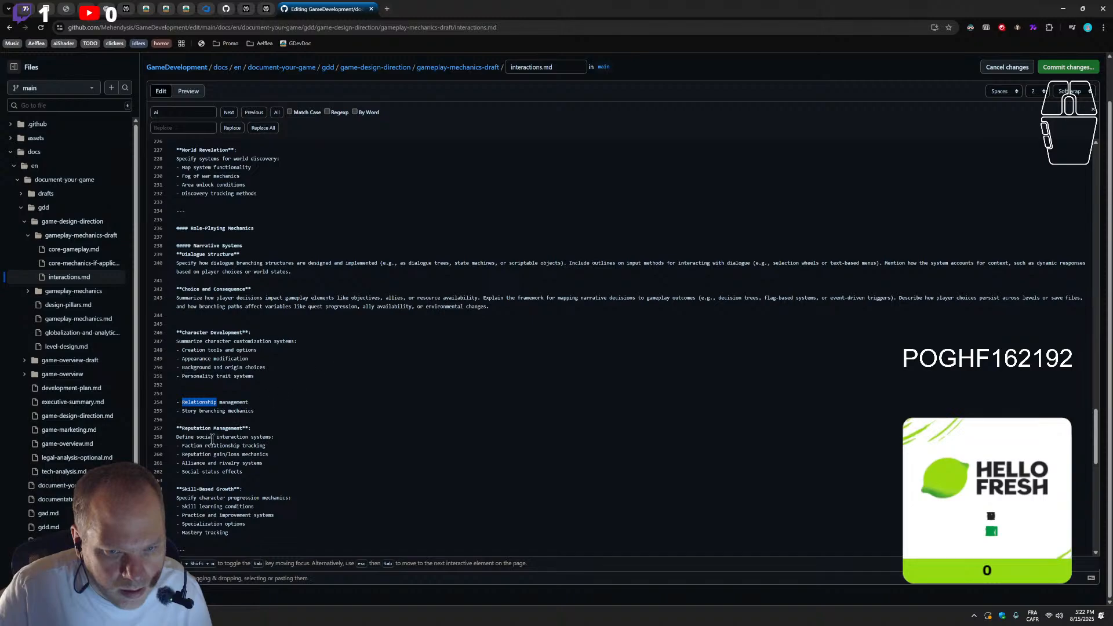
pyautogui.click(203, 419)
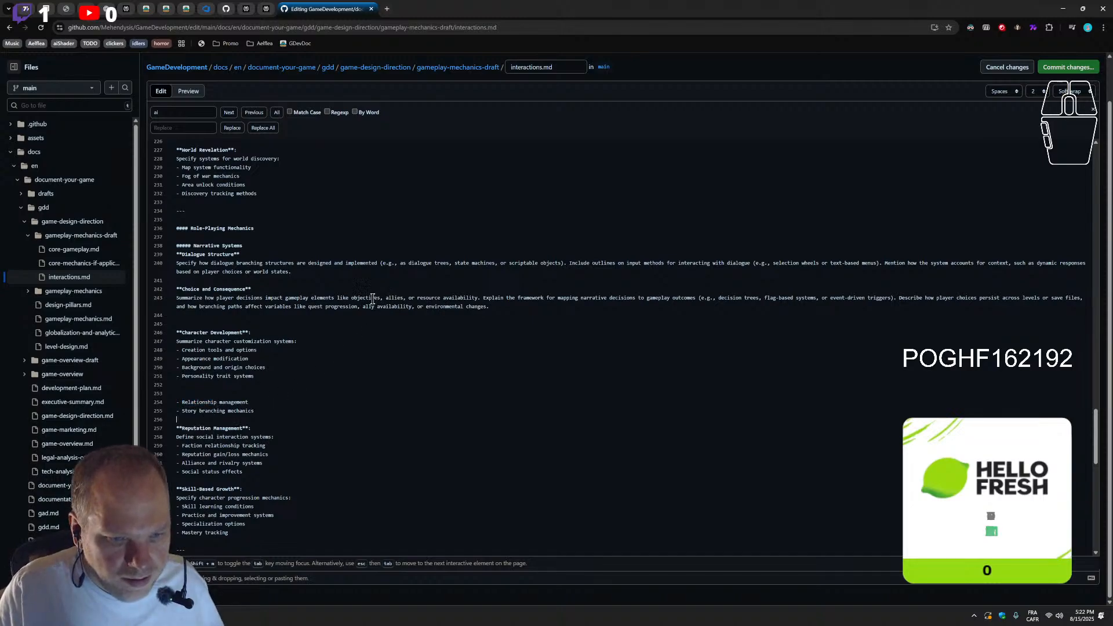
# Add "relationships" after "objectives" in the list of impacted gameplay elements in the Choice and Consequence paragraph
pyautogui.write('re')
pyautogui.press('BackSpace')
pyautogui.press('BackSpace')
pyautogui.press('BackSpace')
pyautogui.write(', rel')
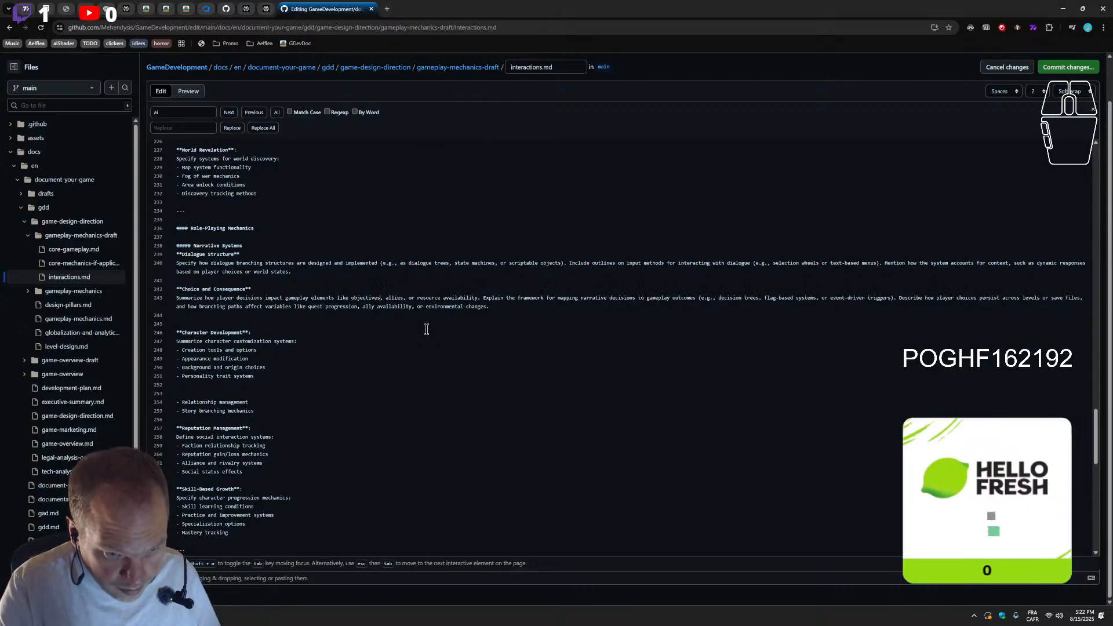
pyautogui.write('ationship')
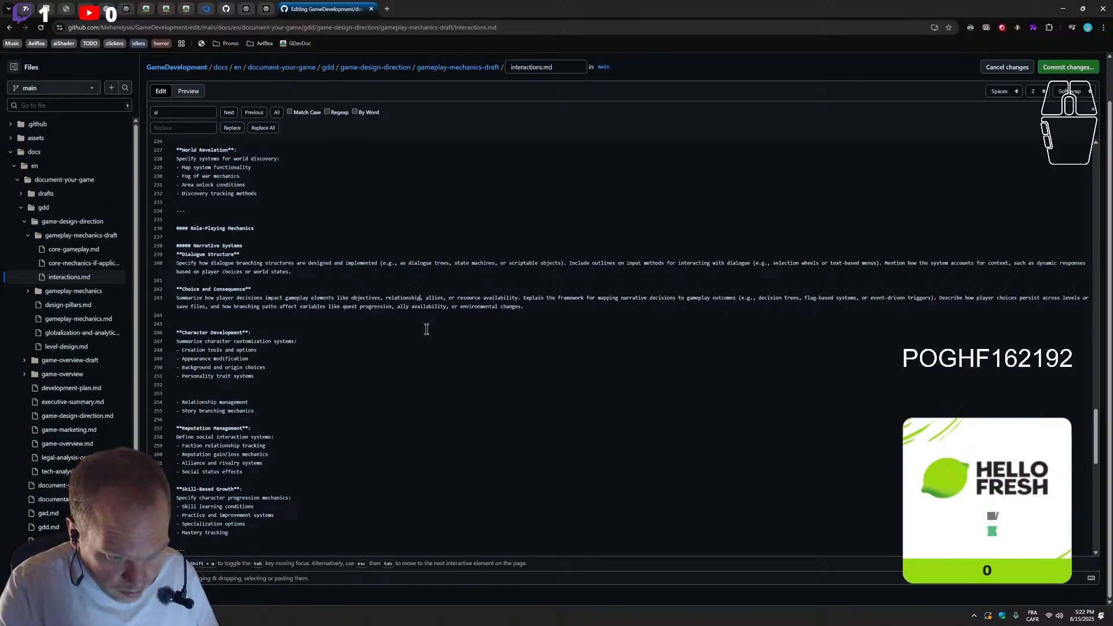
pyautogui.write(' managemen')
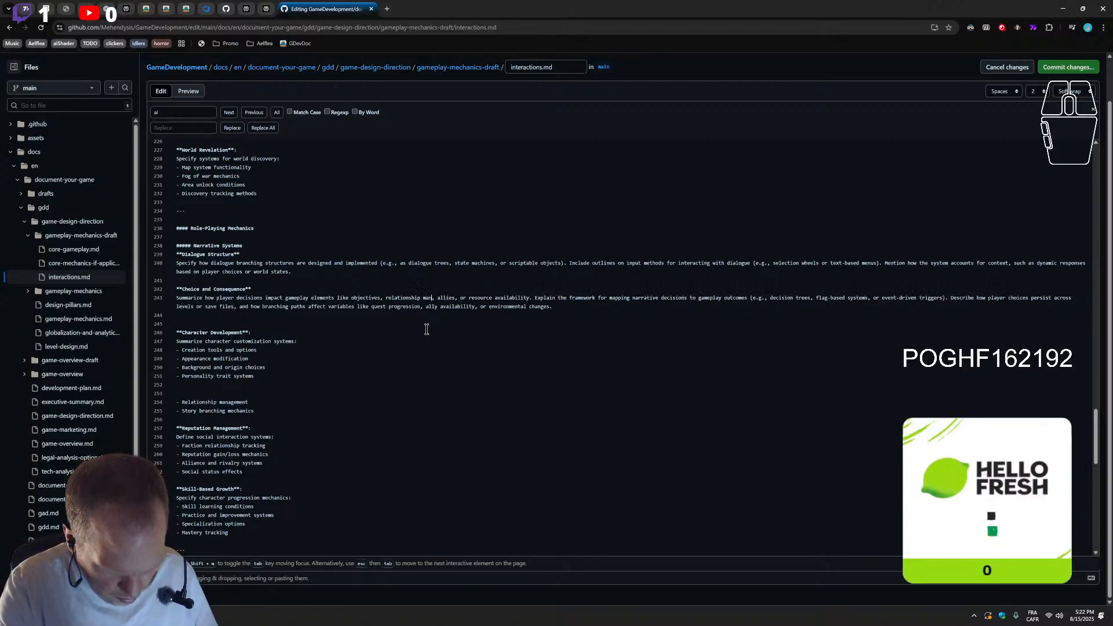
pyautogui.press('BackSpace')
pyautogui.press('BackSpace')
pyautogui.press('BackSpace')
pyautogui.press('BackSpace')
pyautogui.press('BackSpace')
pyautogui.press('BackSpace')
pyautogui.press('BackSpace')
pyautogui.press('BackSpace')
pyautogui.press('BackSpace')
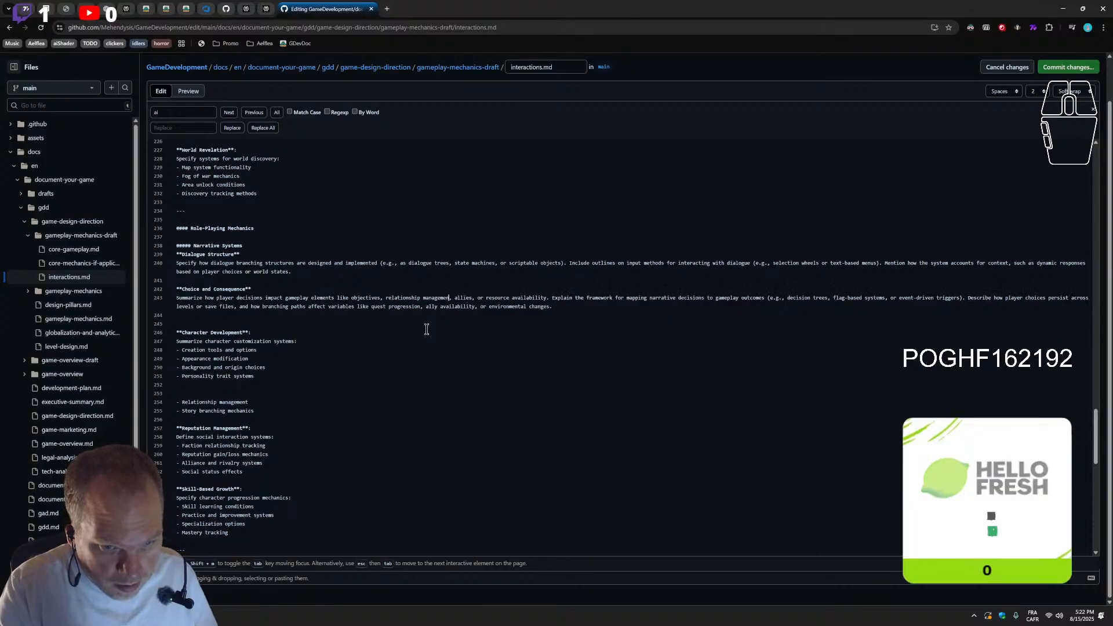
pyautogui.press('BackSpace')
pyautogui.write('s')
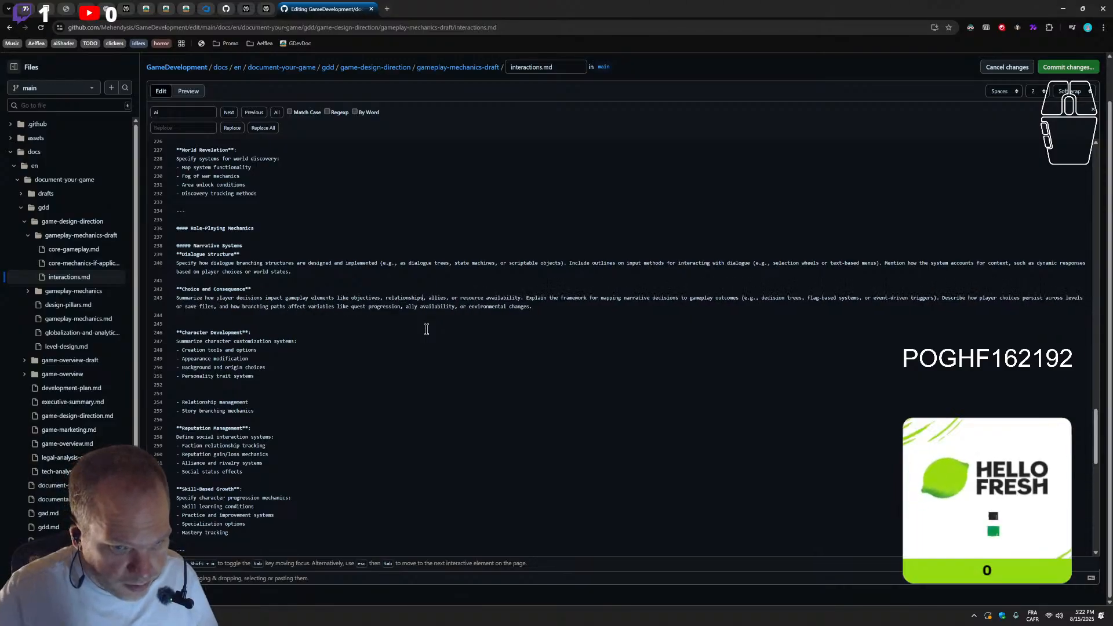
# Delete the Relationship management bullet below Character Development, along with the extra blank line above it
pyautogui.tripleClick(259, 402)
pyautogui.press('BackSpace')
pyautogui.press('BackSpace')
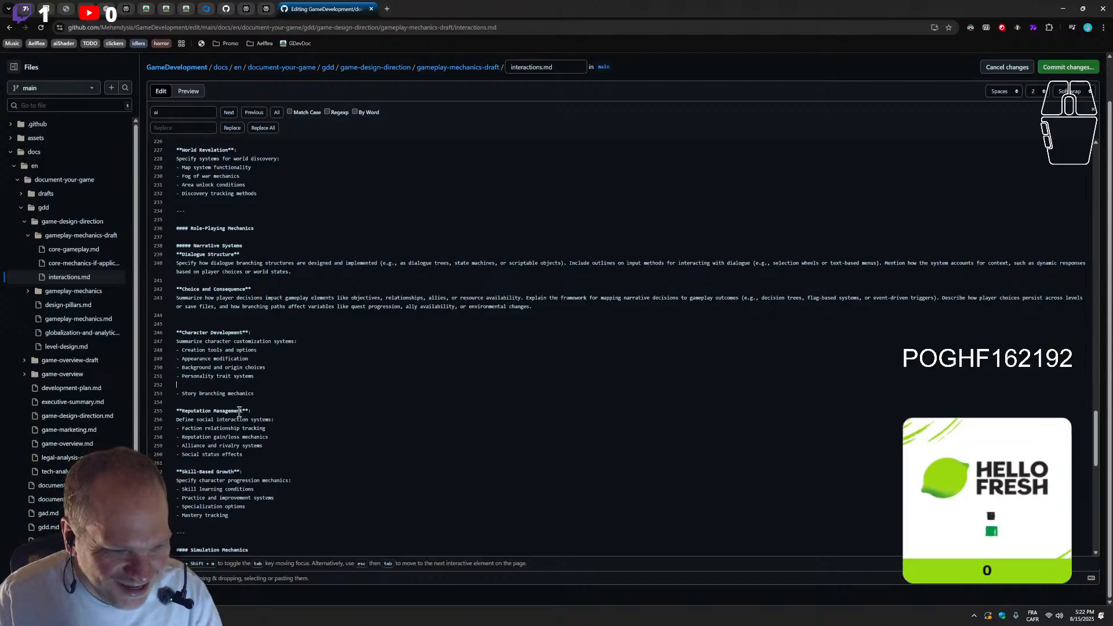
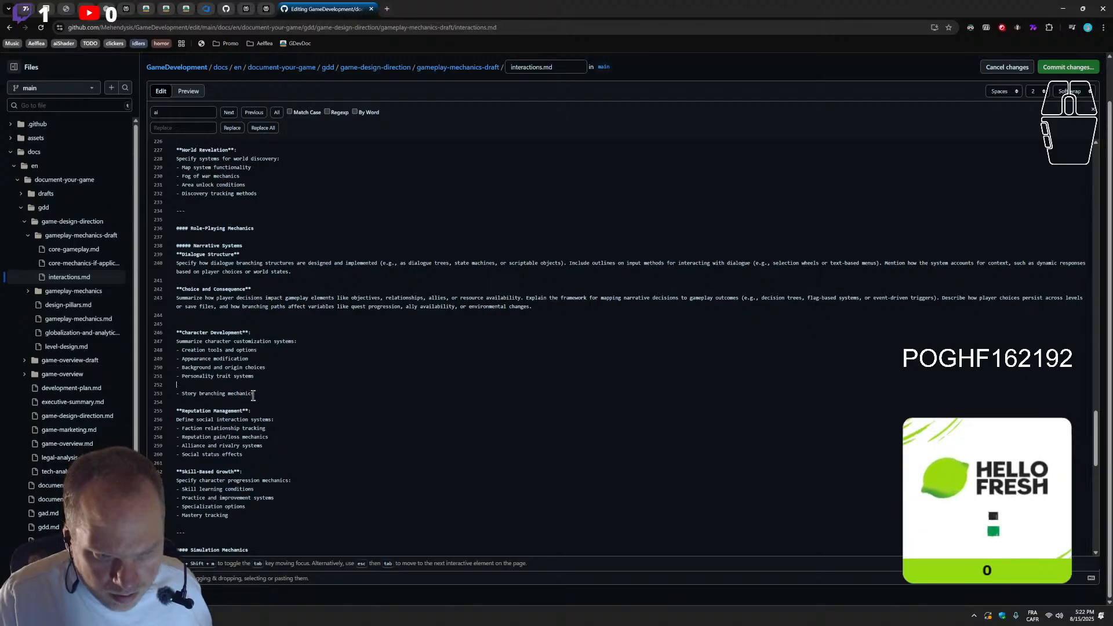
# Split the Choice and Consequence paragraph before "Explain the framework" and move the bullet text "Story branching mechanics" there as a bold title
pyautogui.moveTo(255, 394); pyautogui.dragTo(183, 399)
pyautogui.hotkey('ctrl', 'c')
pyautogui.press('BackSpace')
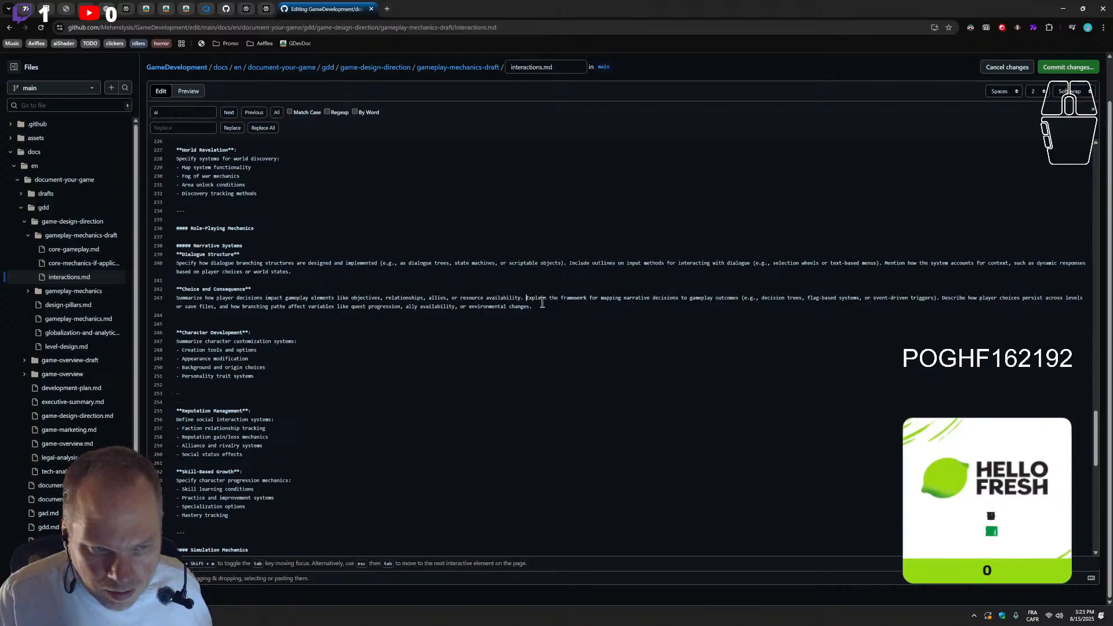
pyautogui.press('Return')
pyautogui.press('Return')
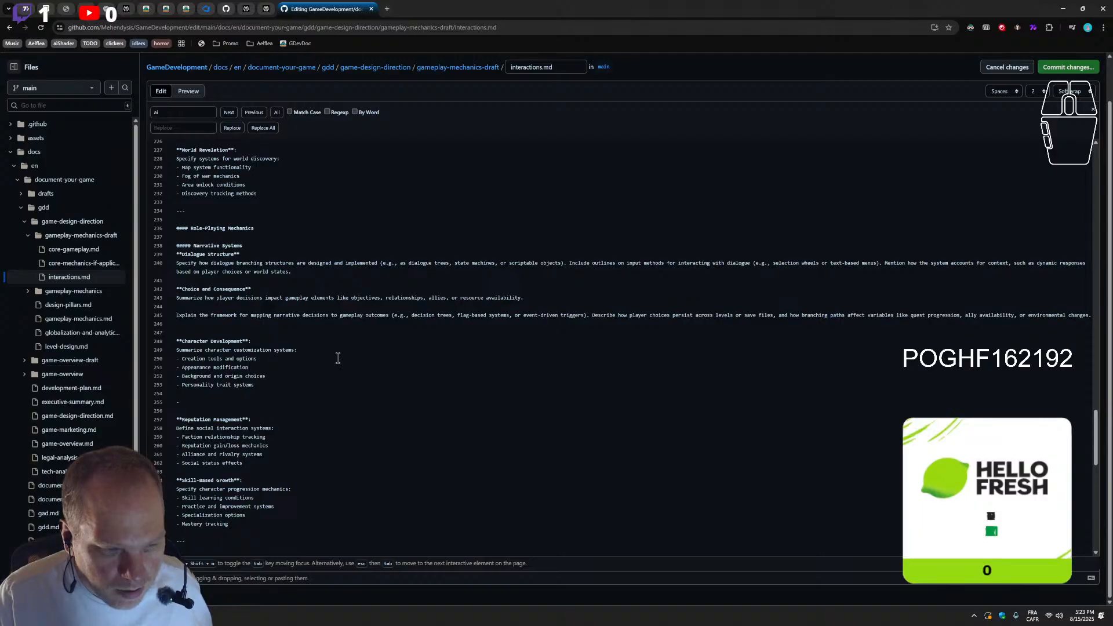
pyautogui.press('Return')
pyautogui.hotkey('ctrl', 'v')
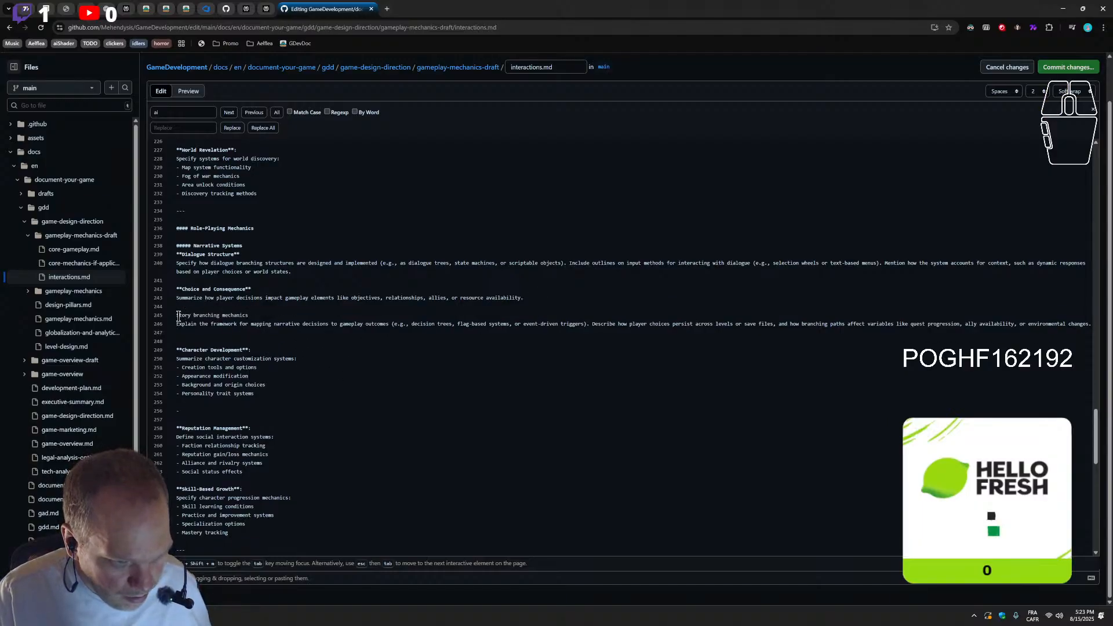
pyautogui.click(177, 315)
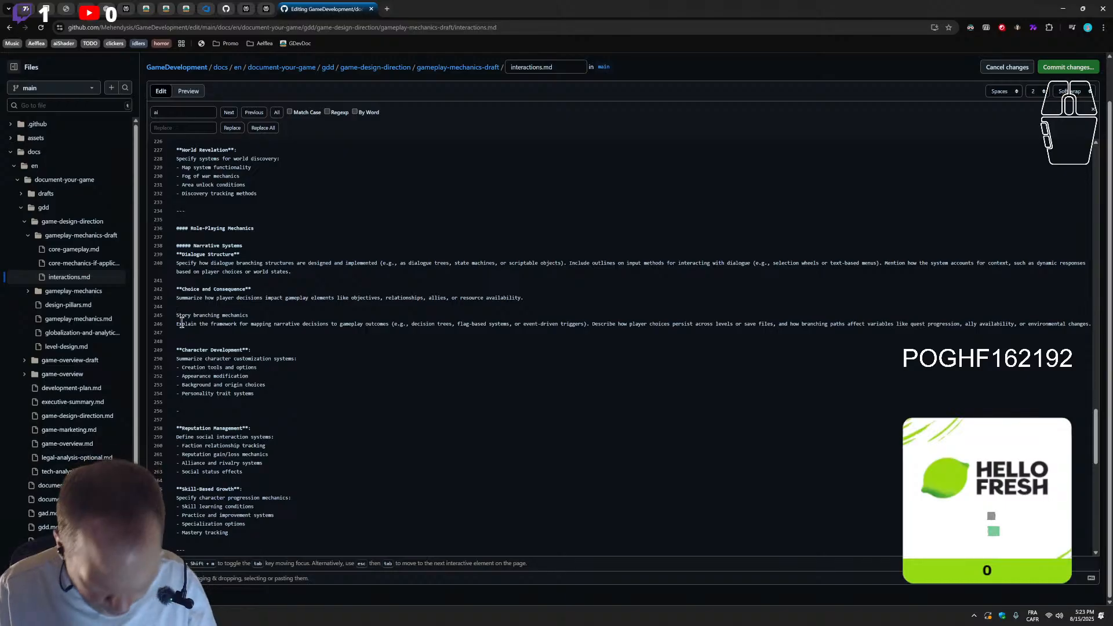
pyautogui.write('**')
pyautogui.write('*')
# Delete the leftover empty bullet and the extra blank line below the Character Development list
pyautogui.click(214, 413)
pyautogui.press('BackSpace')
pyautogui.press('BackSpace')
pyautogui.press('BackSpace')
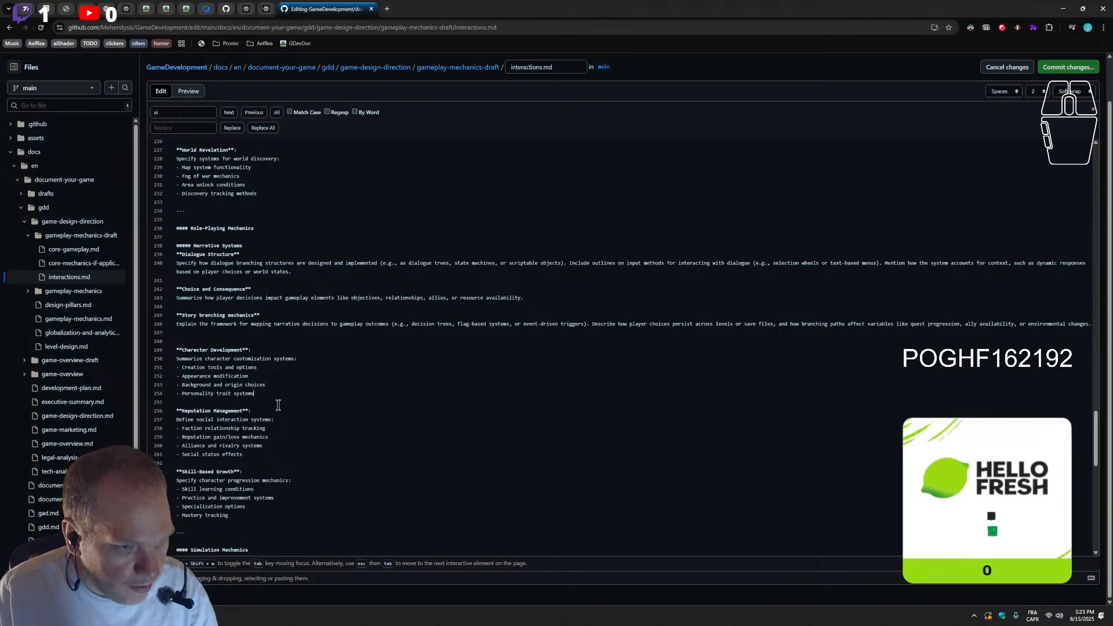
# Move the whole Narrative Systems block from above Character Development to below the Skill-Based Growth list
pyautogui.moveTo(209, 338); pyautogui.dragTo(141, 240)
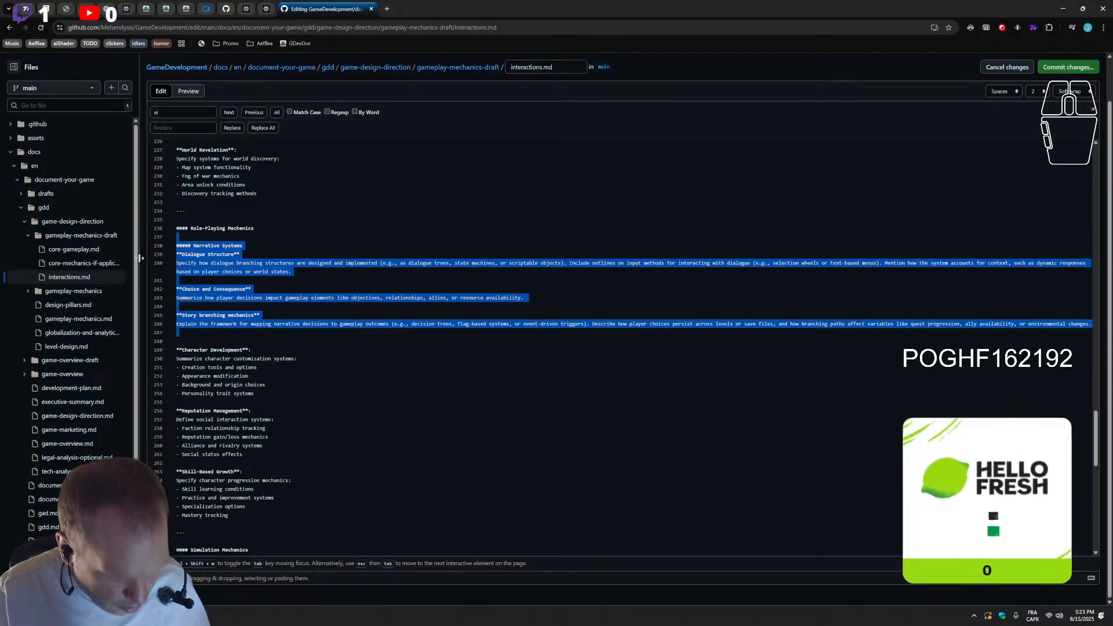
pyautogui.press('BackSpace')
pyautogui.click(266, 409)
pyautogui.press('Return')
pyautogui.press('Return')
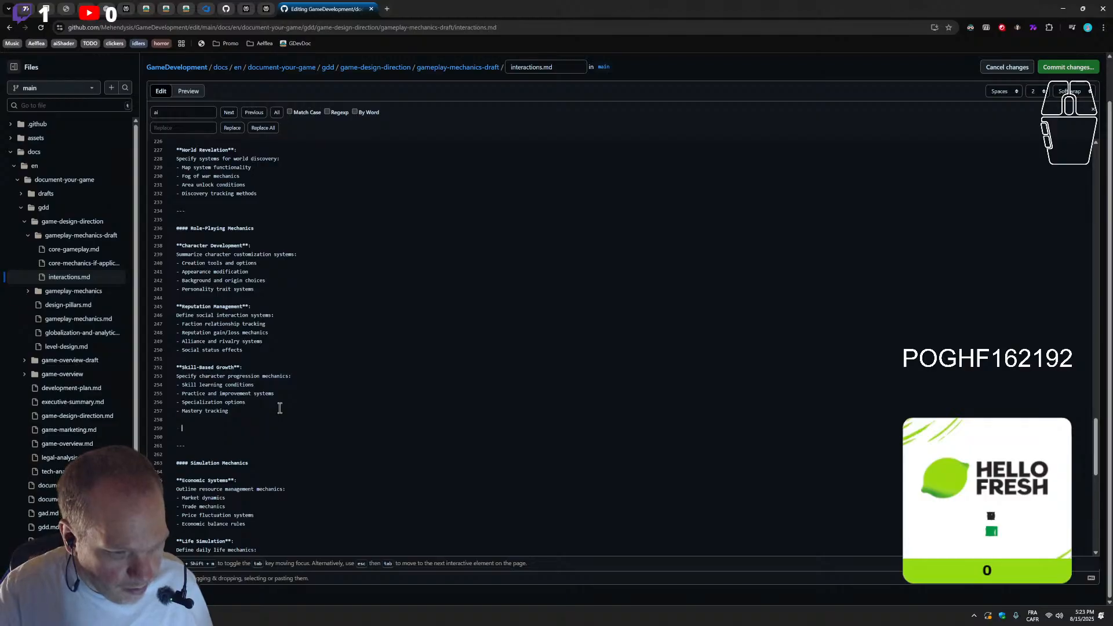
pyautogui.hotkey('ctrl', 'v')
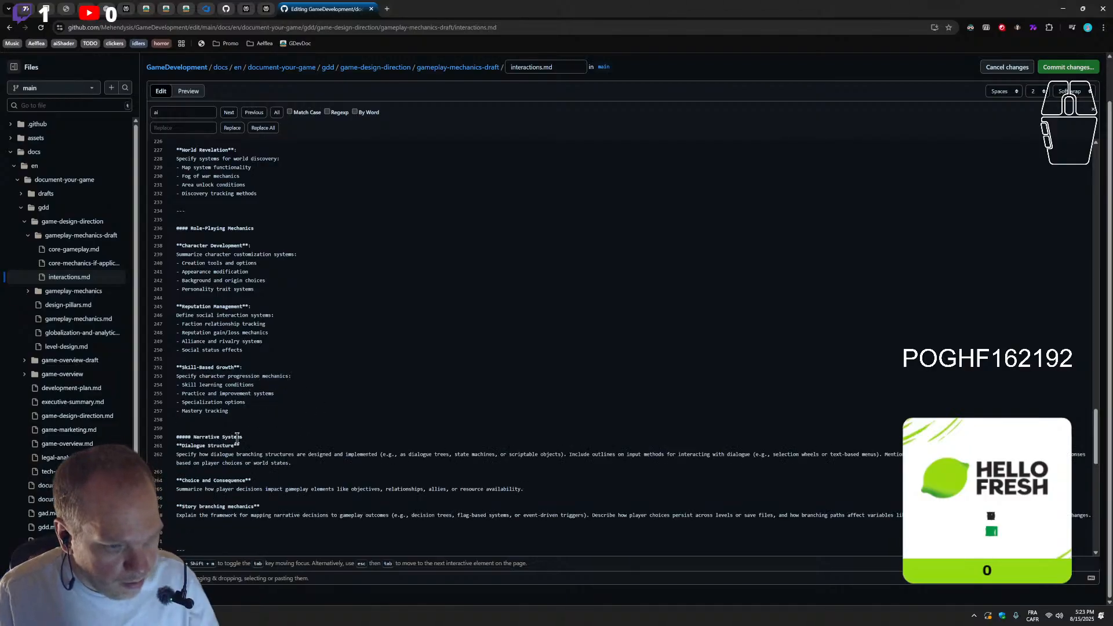
# Remove the extra blank lines above and below the moved Narrative Systems block
pyautogui.click(255, 428)
pyautogui.press('BackSpace')
pyautogui.click(213, 528)
pyautogui.press('BackSpace')
pyautogui.press('BackSpace')
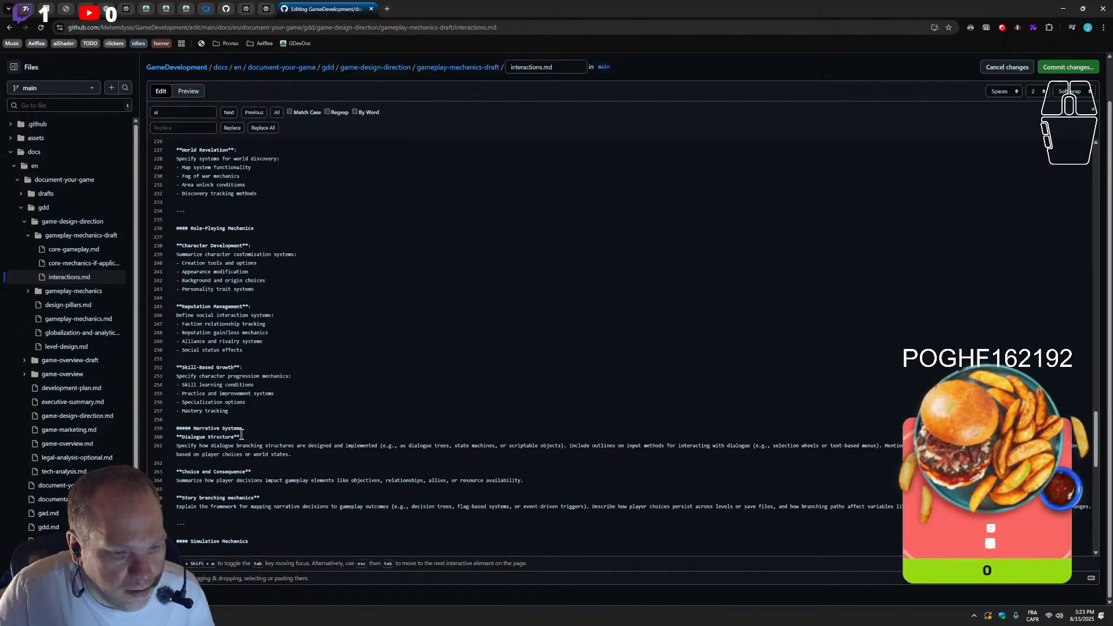
# Promote the Narrative Systems heading one level to "#### Narrative Systems", matching Role-Playing Mechanics and Simulation Mechanics
pyautogui.scroll(-2, 198, 506)
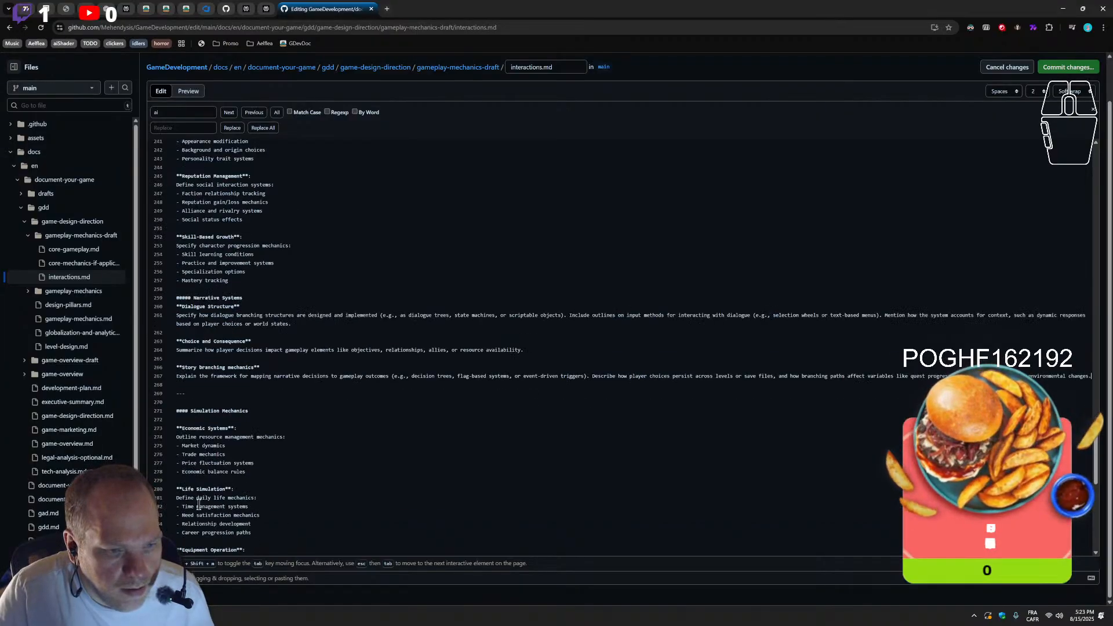
pyautogui.scroll(1, 199, 506)
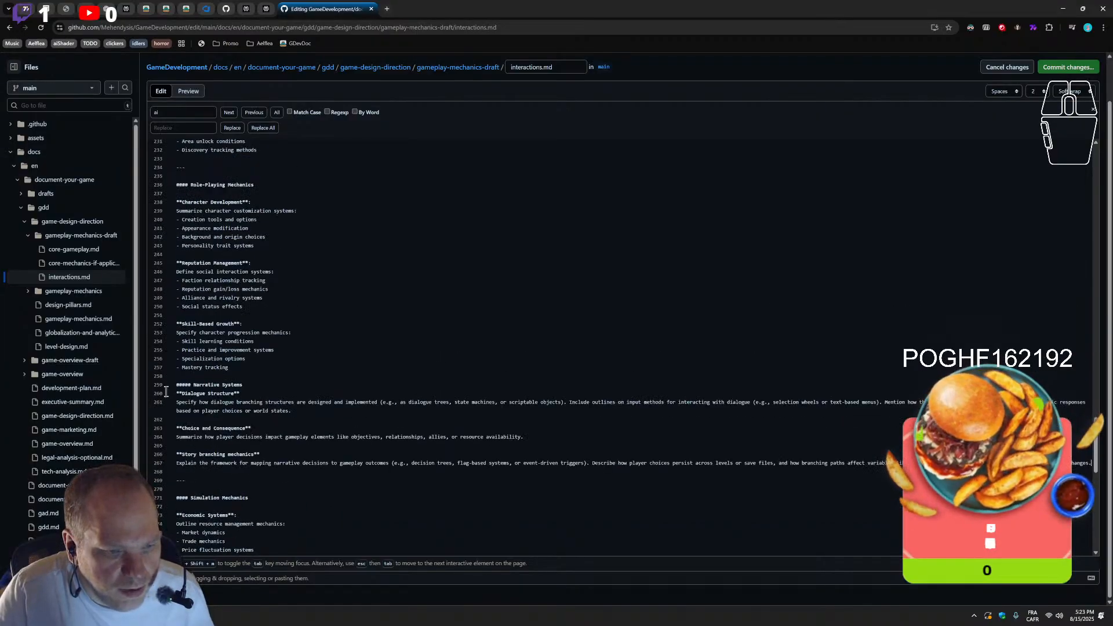
pyautogui.click(191, 385)
pyautogui.press('BackSpace')
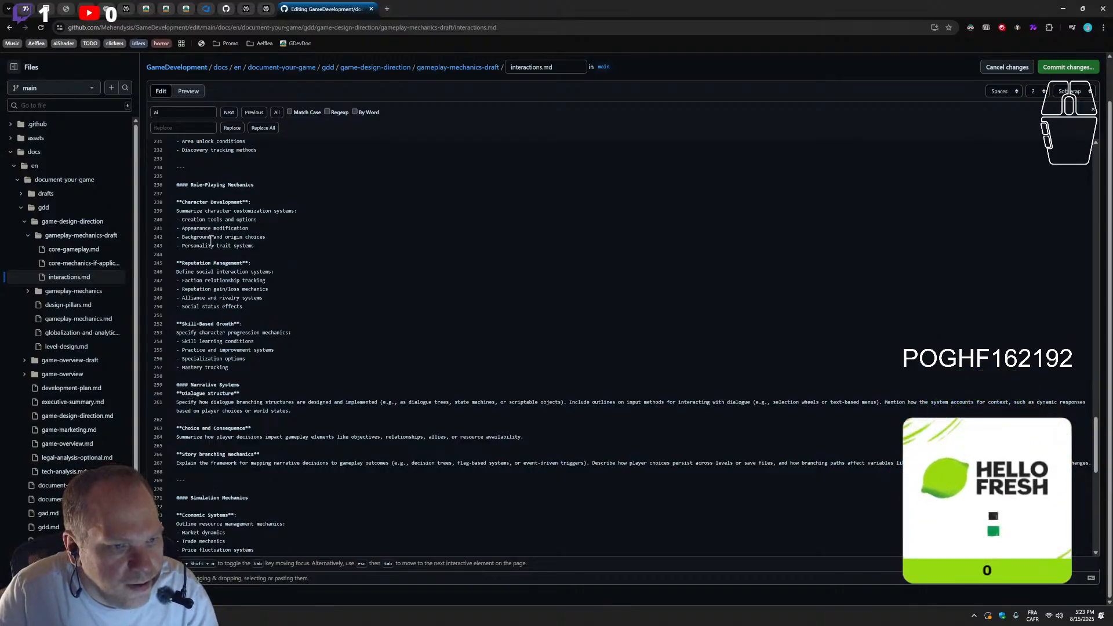
# Insert a "---" separator between the Skill-Based Growth list and the Narrative Systems heading, reusing the one above Simulation Mechanics
pyautogui.moveTo(192, 477); pyautogui.dragTo(160, 483)
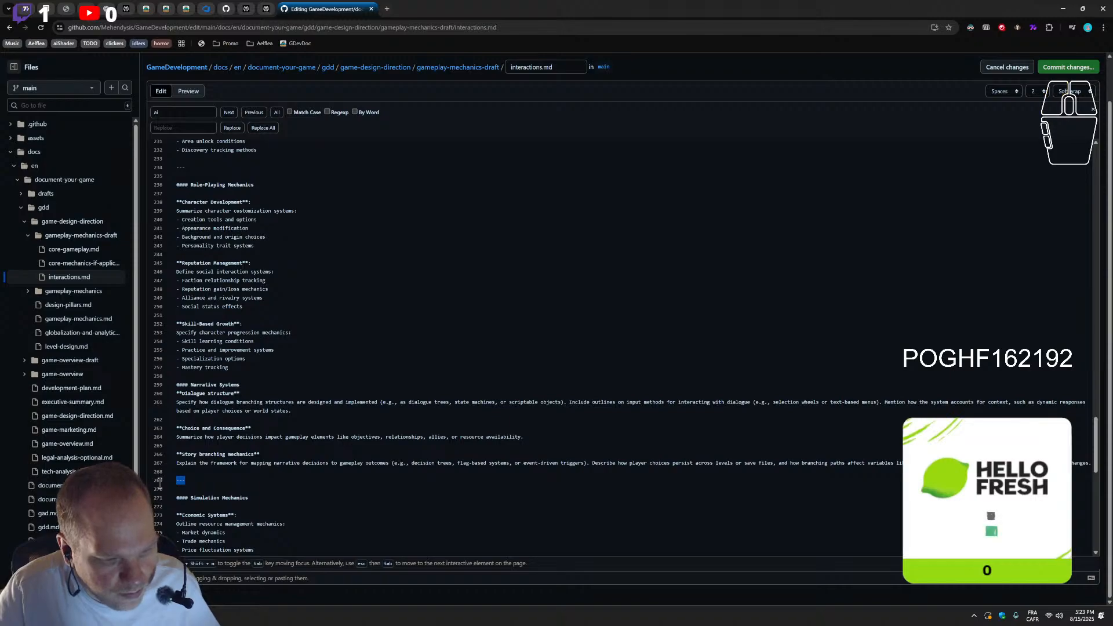
pyautogui.click(252, 368)
pyautogui.press('Return')
pyautogui.press('Return')
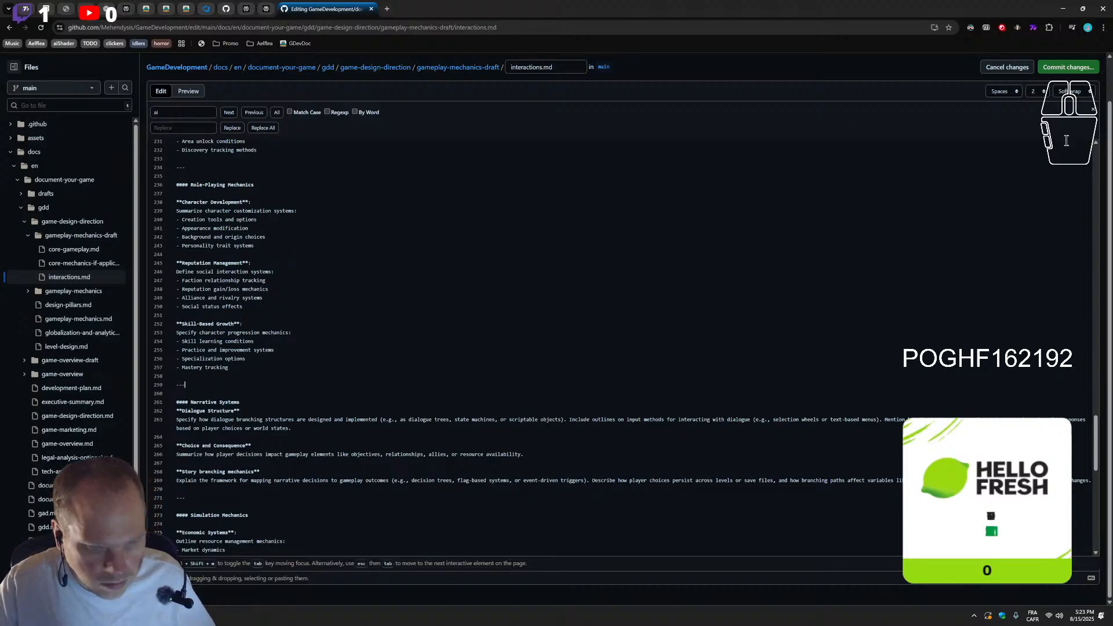
# Commit the edits directly to the main branch with the message "Update interactions.md"
pyautogui.click(1066, 69)
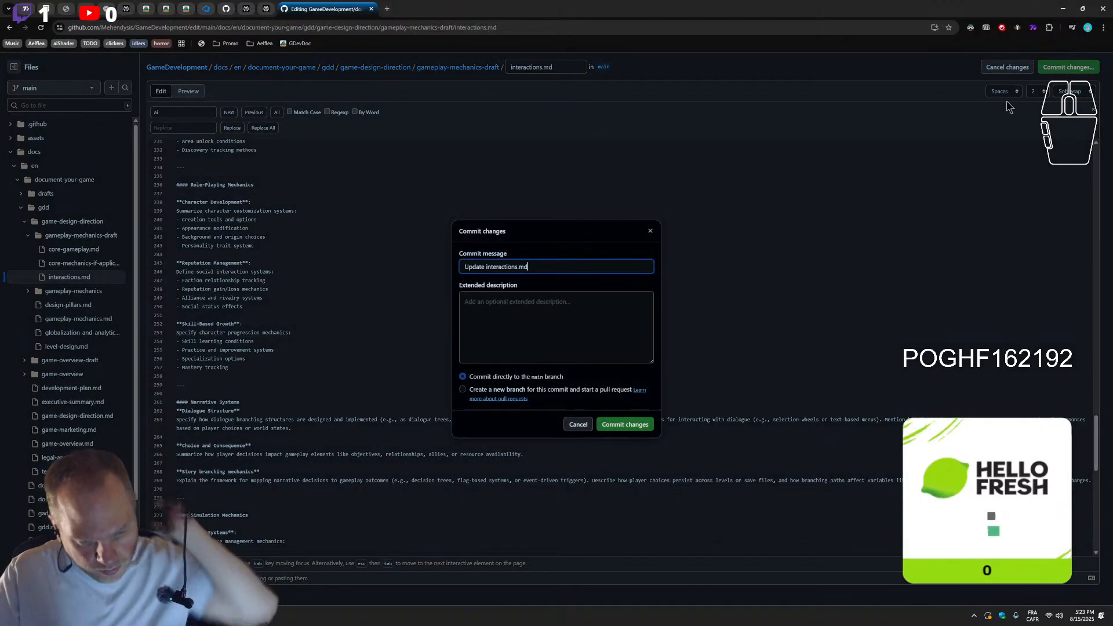
pyautogui.click(637, 426)
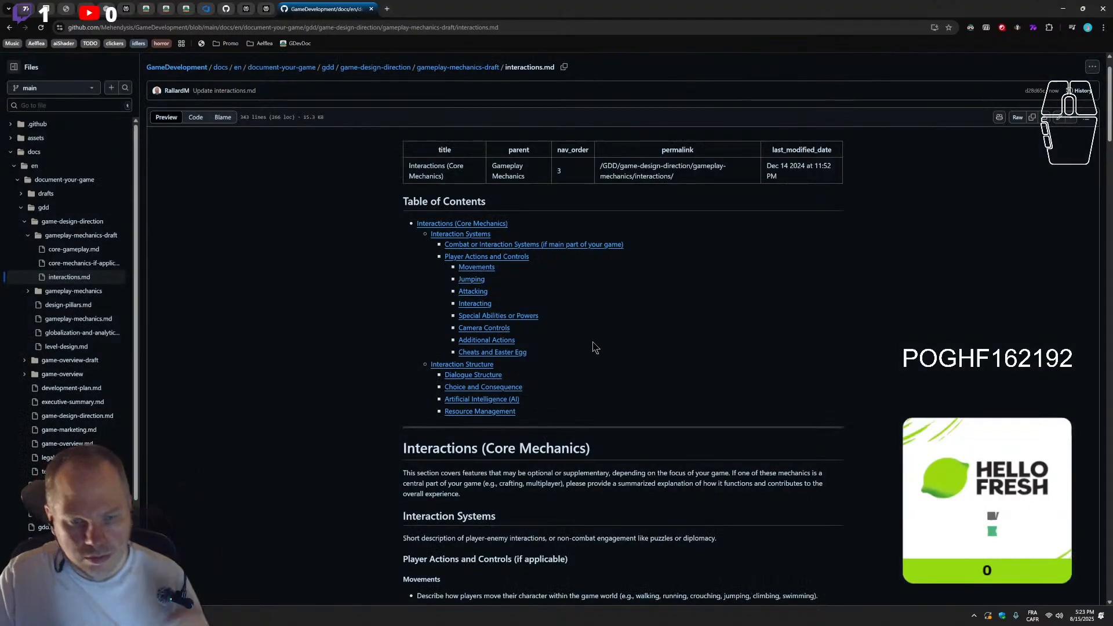
# Review the rendered page's table of contents and its sections from Player Actions and Controls through Crafting Systems
pyautogui.scroll(-4, 519, 416)
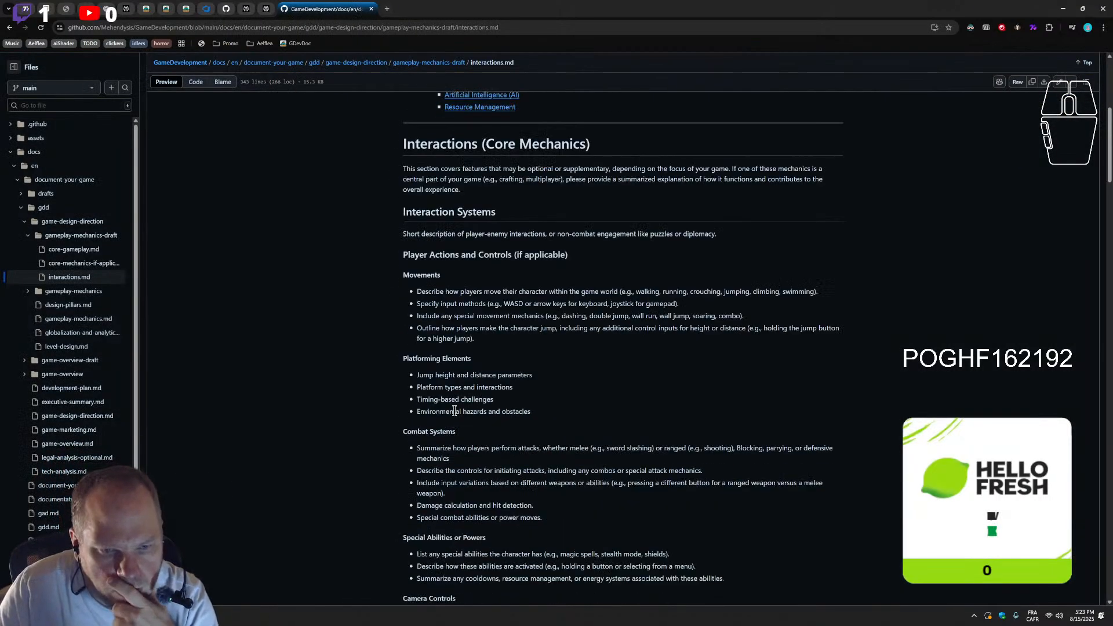
pyautogui.scroll(2, 454, 270)
pyautogui.scroll(-8, 464, 325)
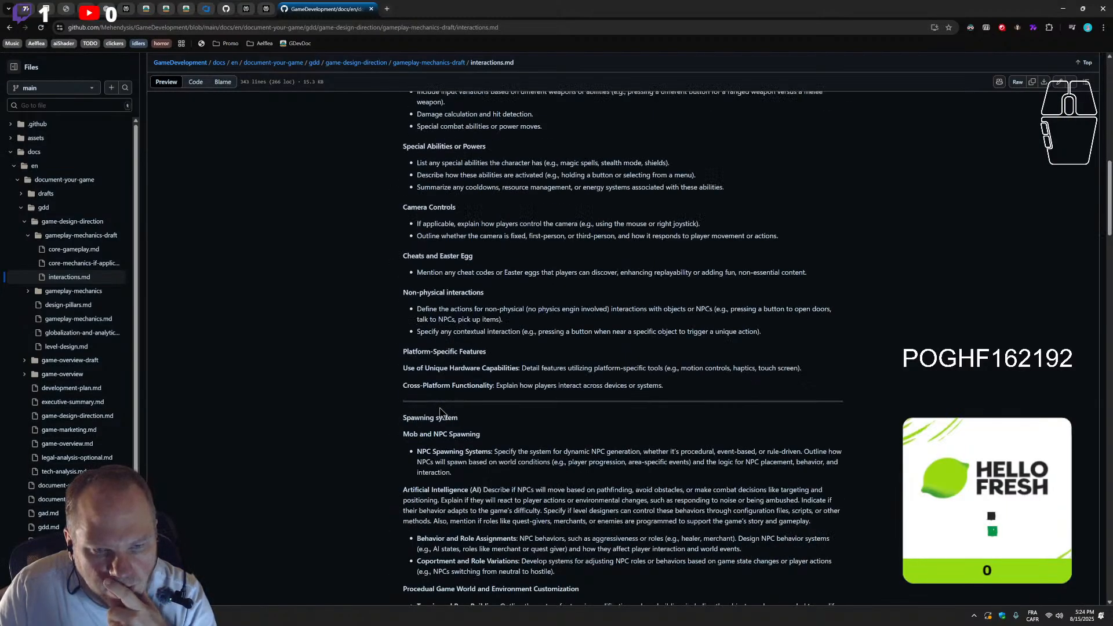
pyautogui.scroll(8, 441, 413)
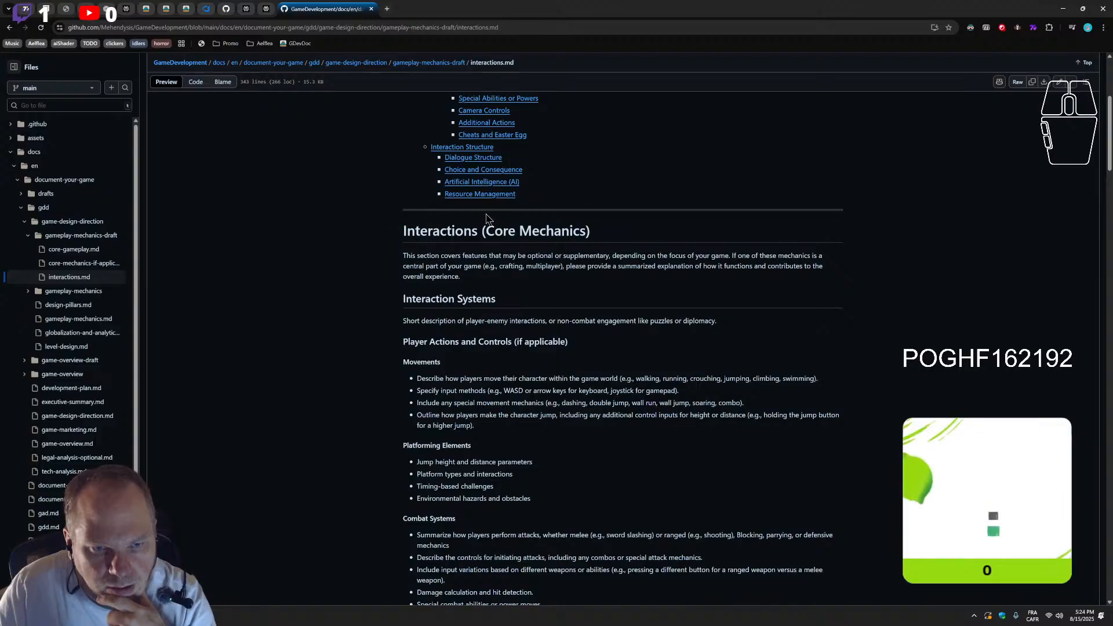
pyautogui.scroll(-8, 690, 280)
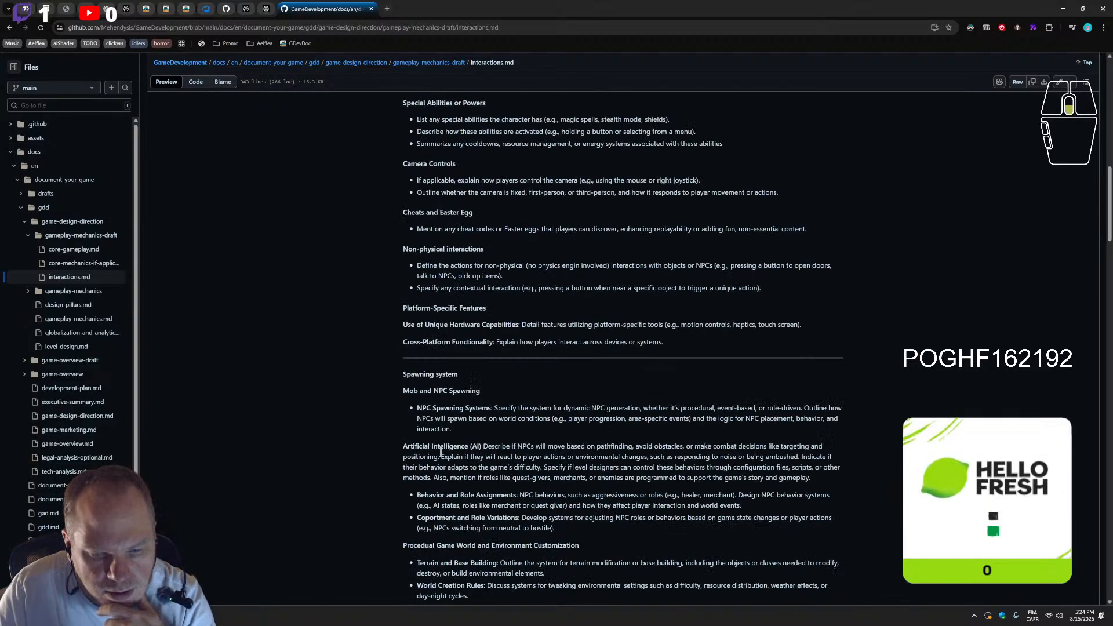
pyautogui.scroll(-4, 442, 456)
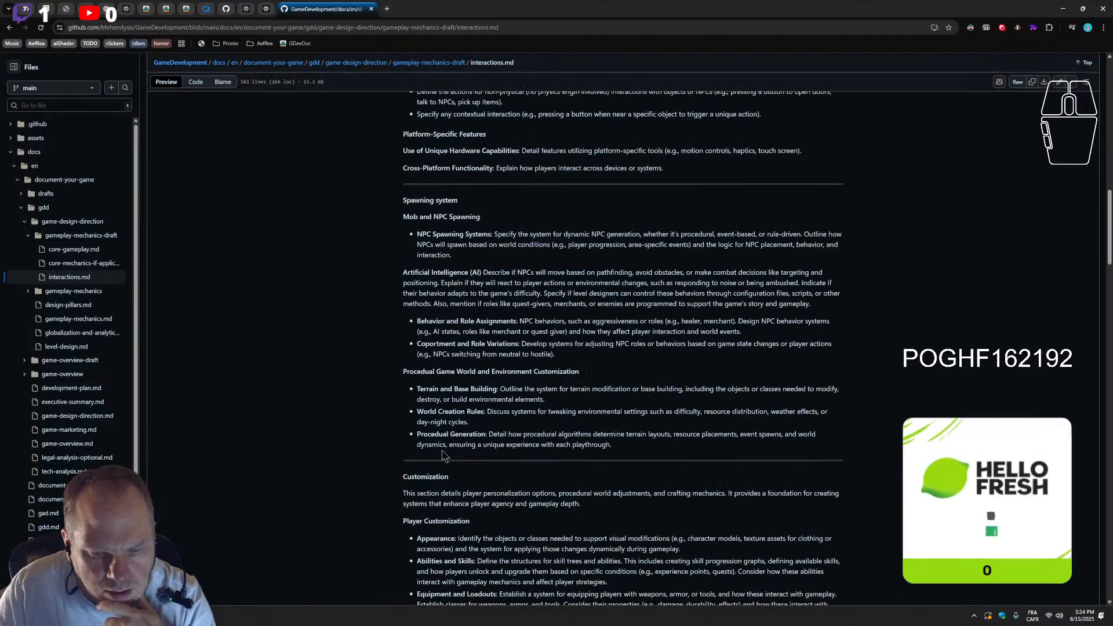
pyautogui.scroll(-3, 443, 450)
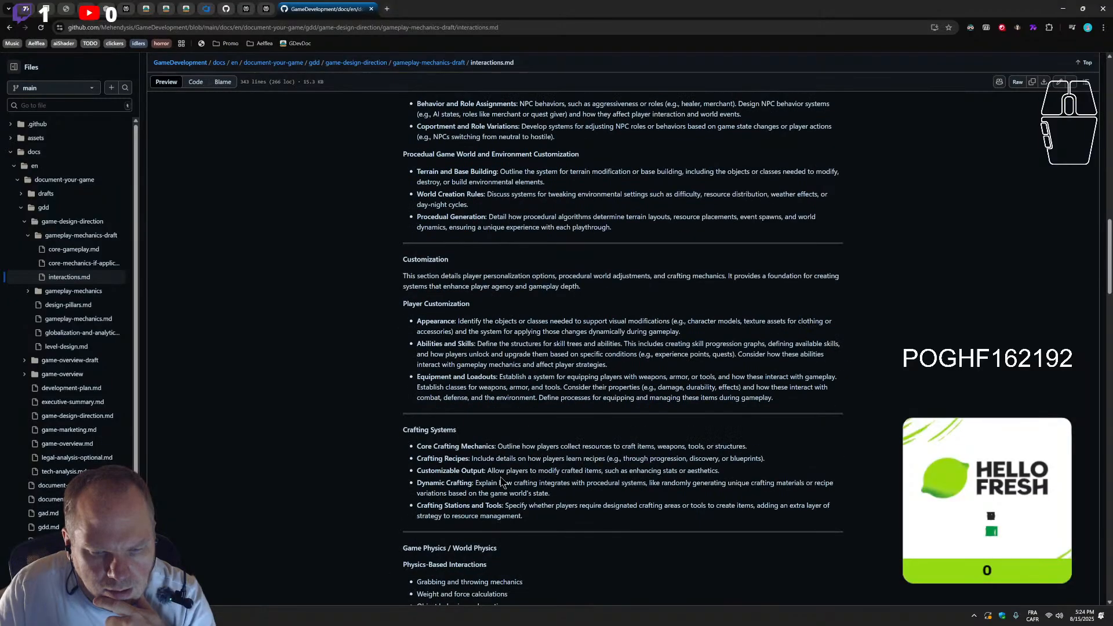
pyautogui.scroll(15, 502, 482)
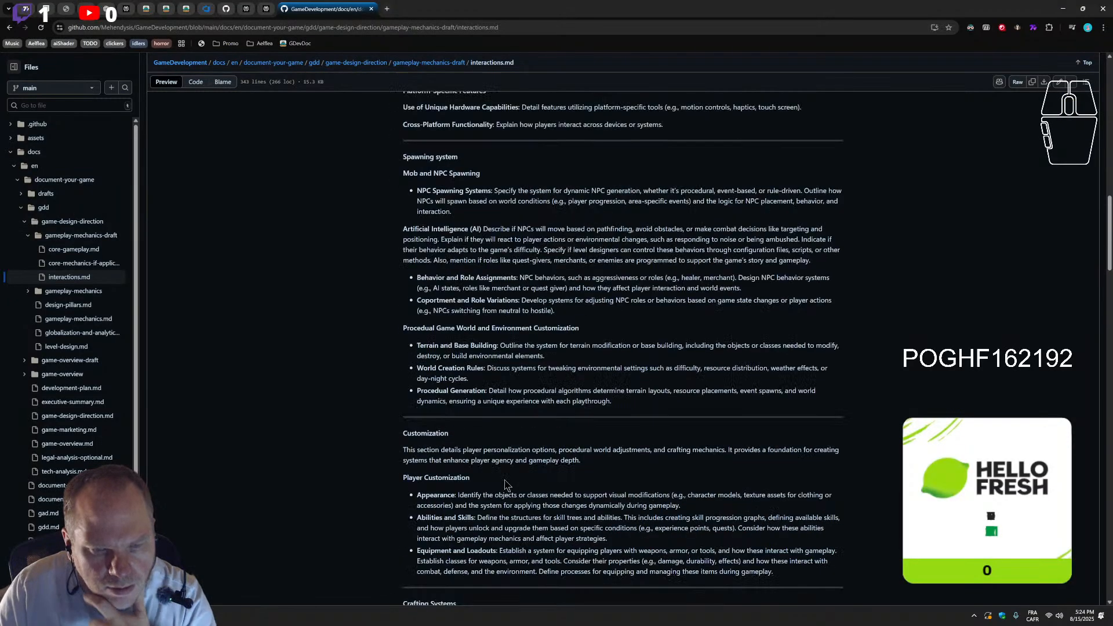
pyautogui.scroll(3, 500, 482)
pyautogui.scroll(-8, 500, 481)
pyautogui.scroll(1, 500, 483)
pyautogui.scroll(7, 498, 481)
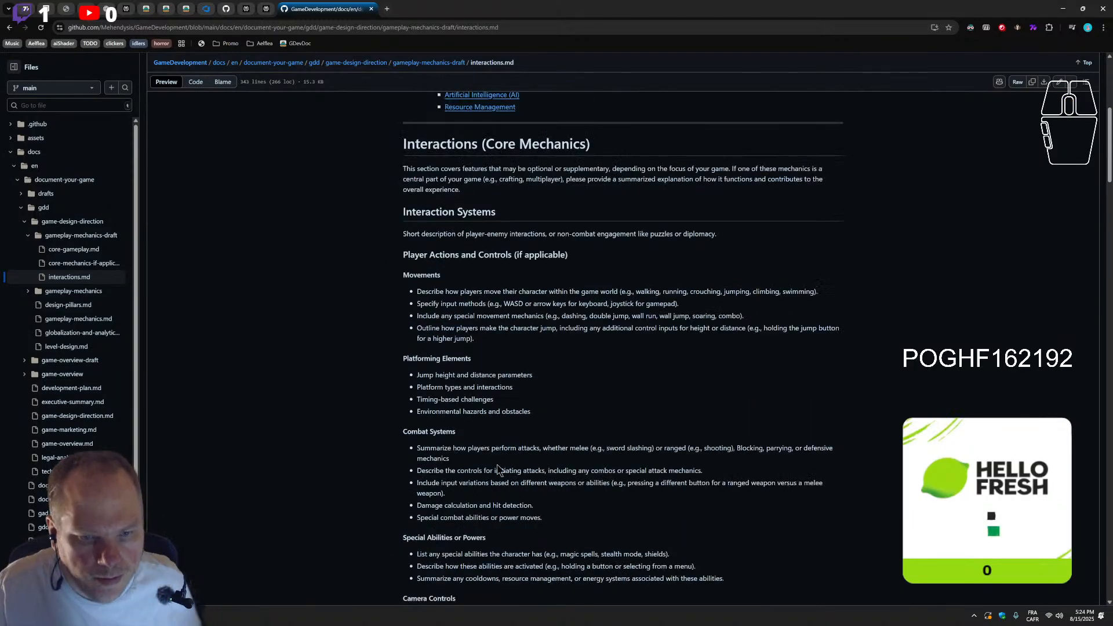
# Read through the rendered page down to Multiplayer Features, checking the order of the mechanics sections and the Narrative Systems layout
pyautogui.scroll(-7, 500, 482)
pyautogui.scroll(-7, 494, 472)
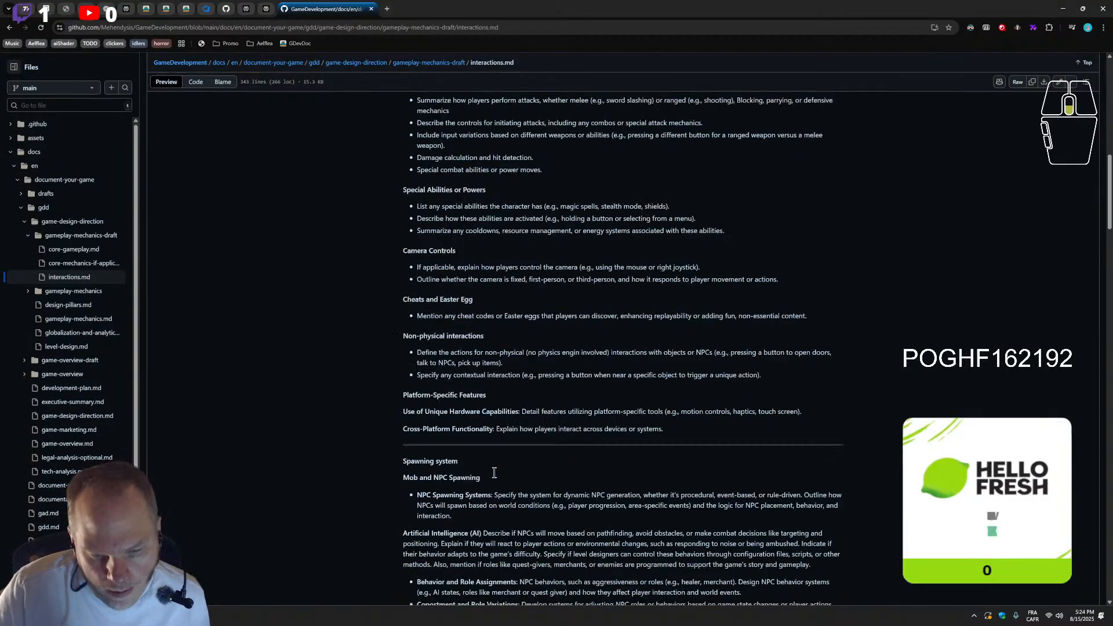
pyautogui.scroll(-5, 494, 473)
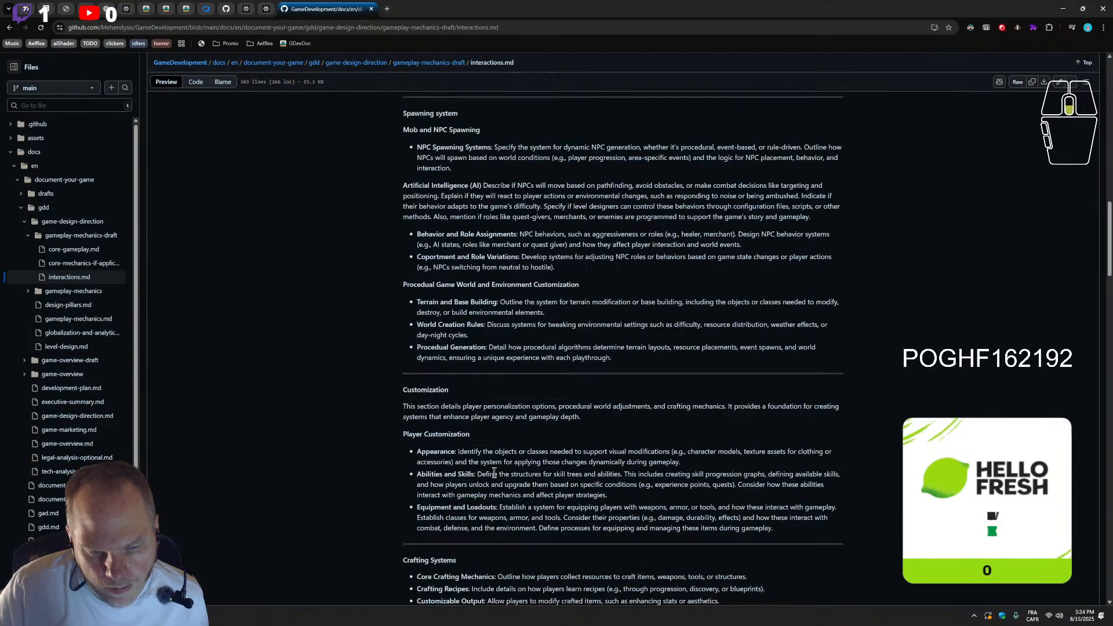
pyautogui.scroll(-7, 494, 473)
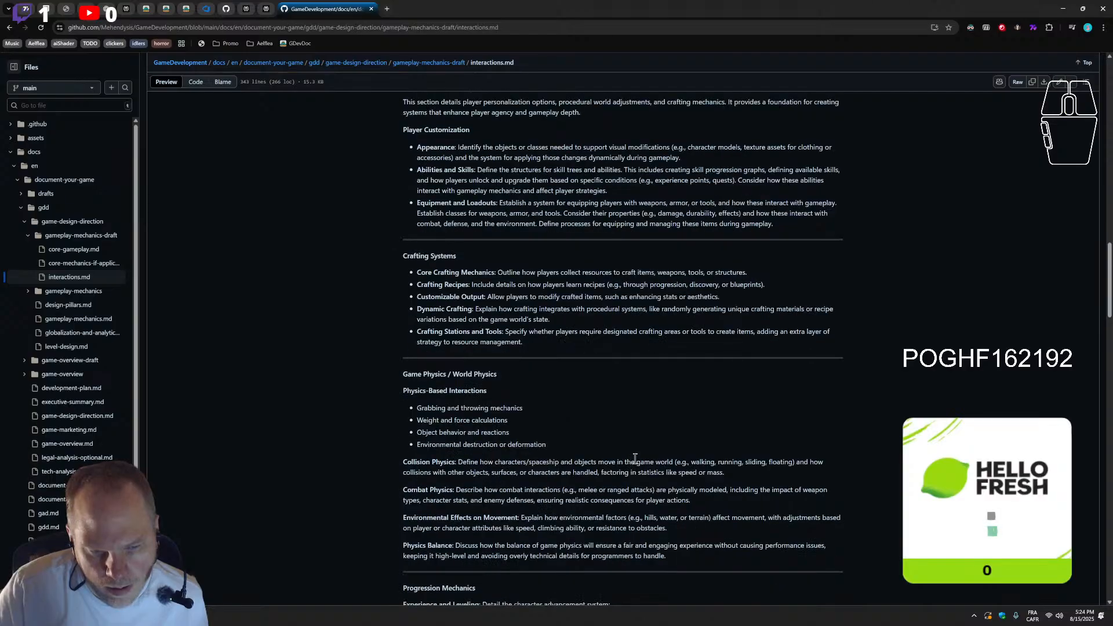
pyautogui.scroll(-8, 697, 478)
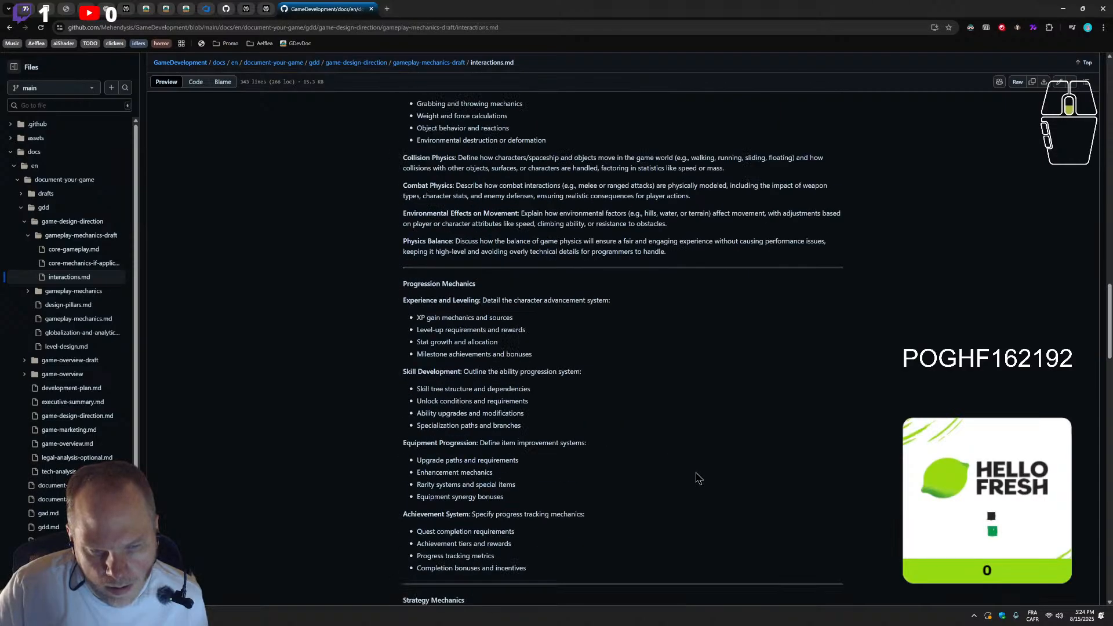
pyautogui.scroll(-6, 698, 478)
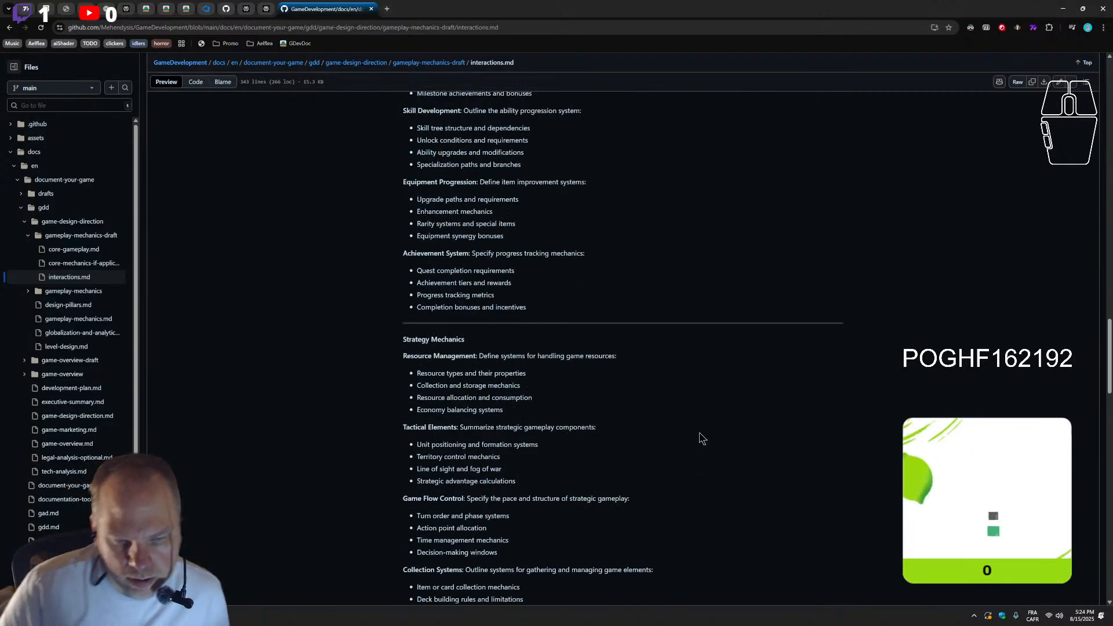
pyautogui.scroll(-2, 701, 452)
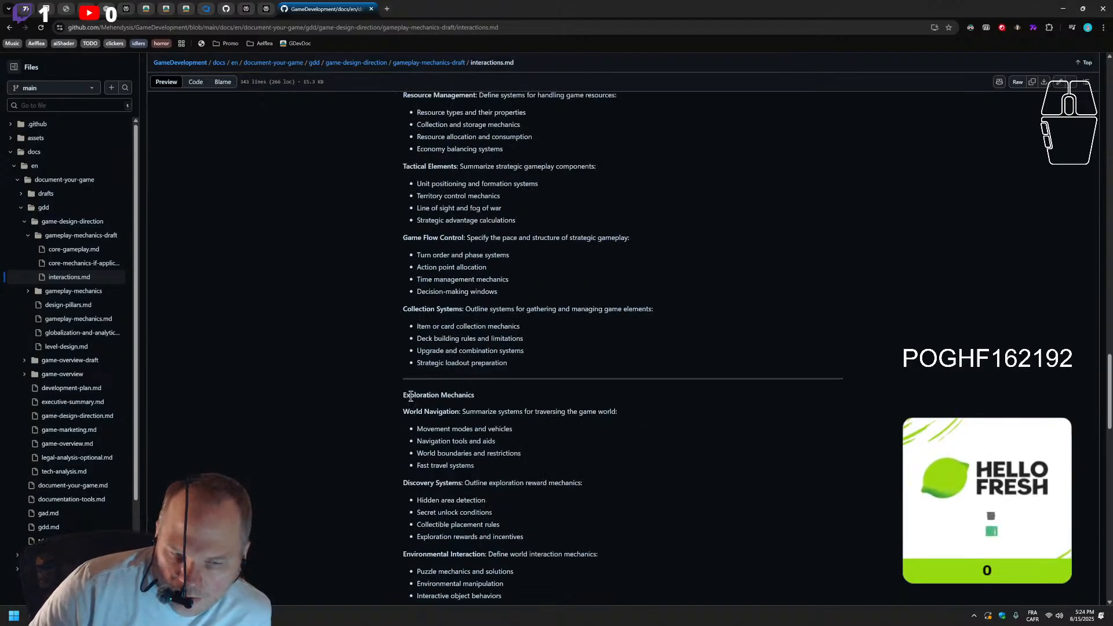
pyautogui.scroll(-1, 395, 452)
pyautogui.scroll(-2, 397, 452)
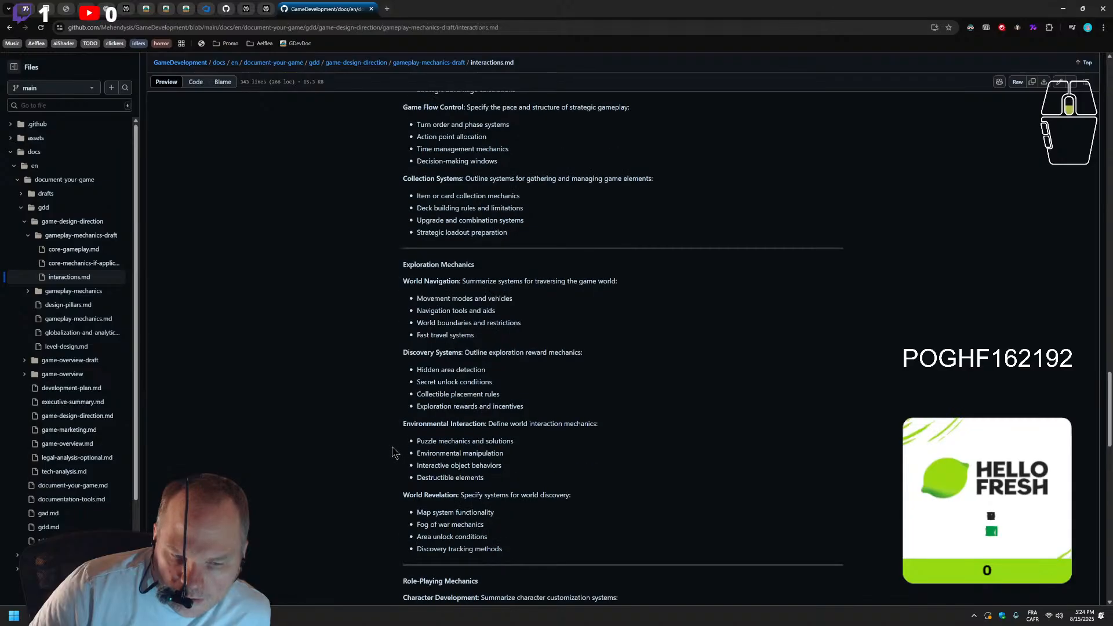
pyautogui.scroll(-6, 381, 455)
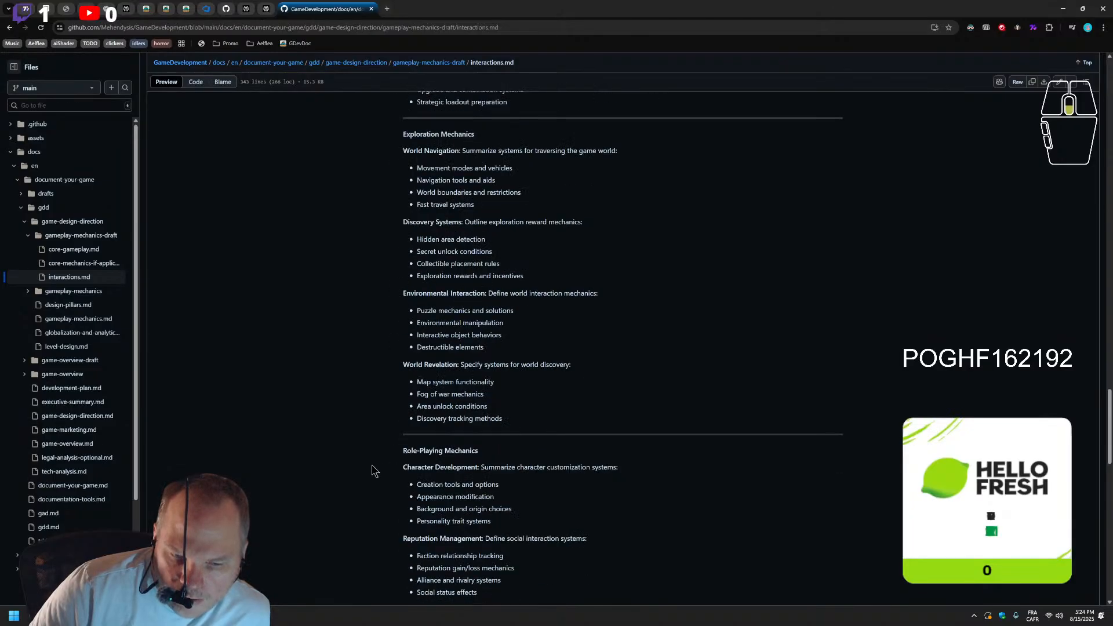
pyautogui.scroll(-3, 371, 471)
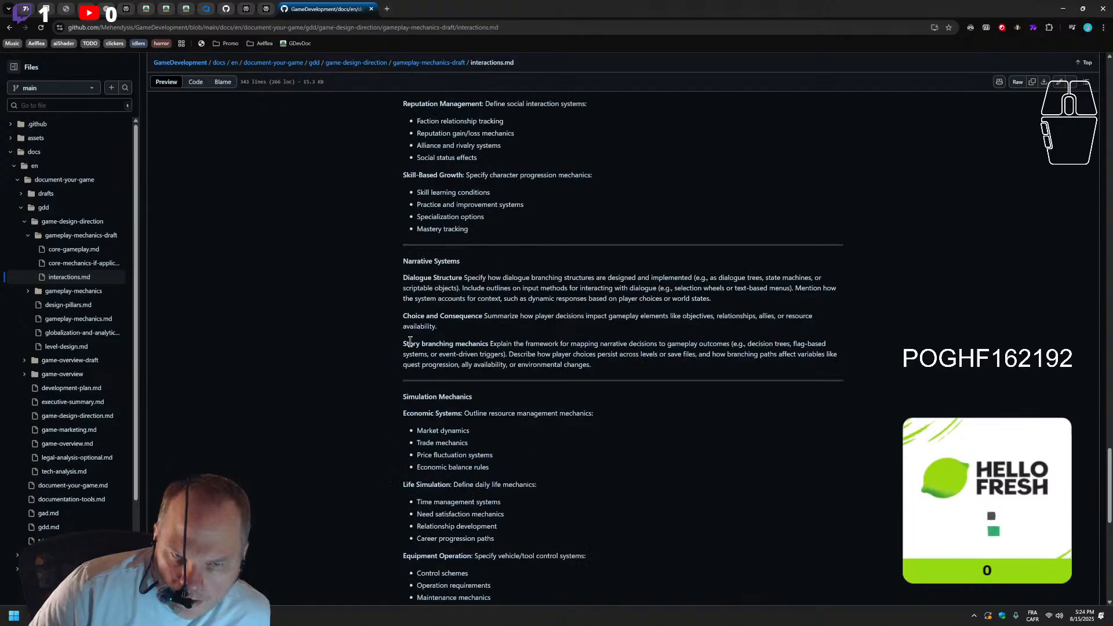
pyautogui.scroll(3, 408, 383)
pyautogui.scroll(-2, 409, 392)
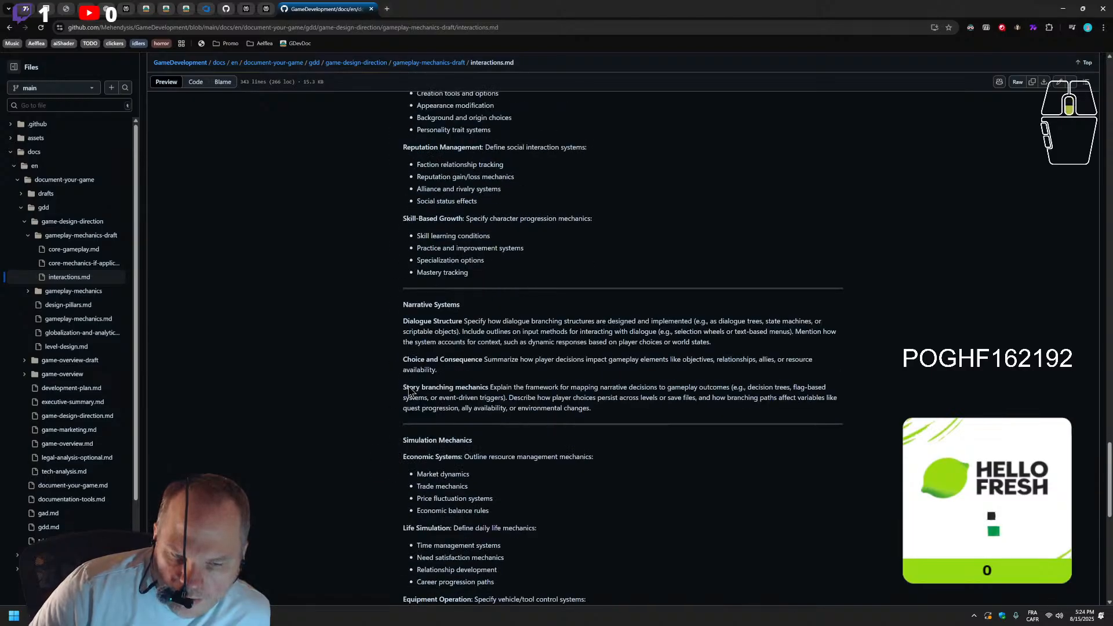
pyautogui.scroll(-4, 497, 355)
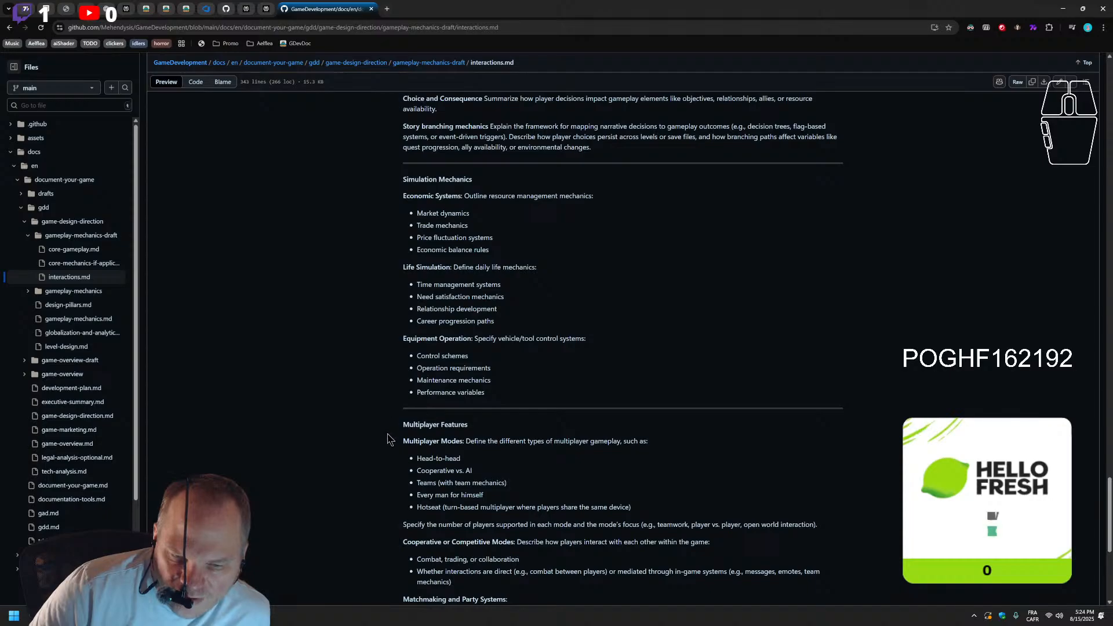
# Recheck the rendered sections from Multiplayer Features back up to the page introduction, and open interactions.md for editing
pyautogui.scroll(-2, 371, 439)
pyautogui.scroll(-2, 360, 443)
pyautogui.scroll(8, 361, 442)
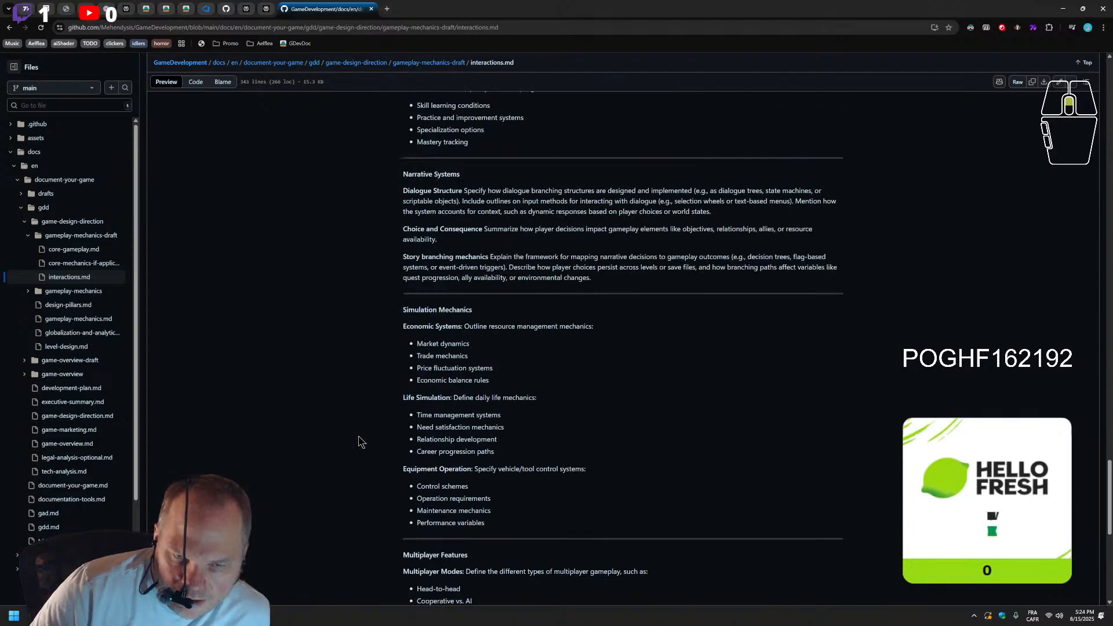
pyautogui.scroll(6, 384, 433)
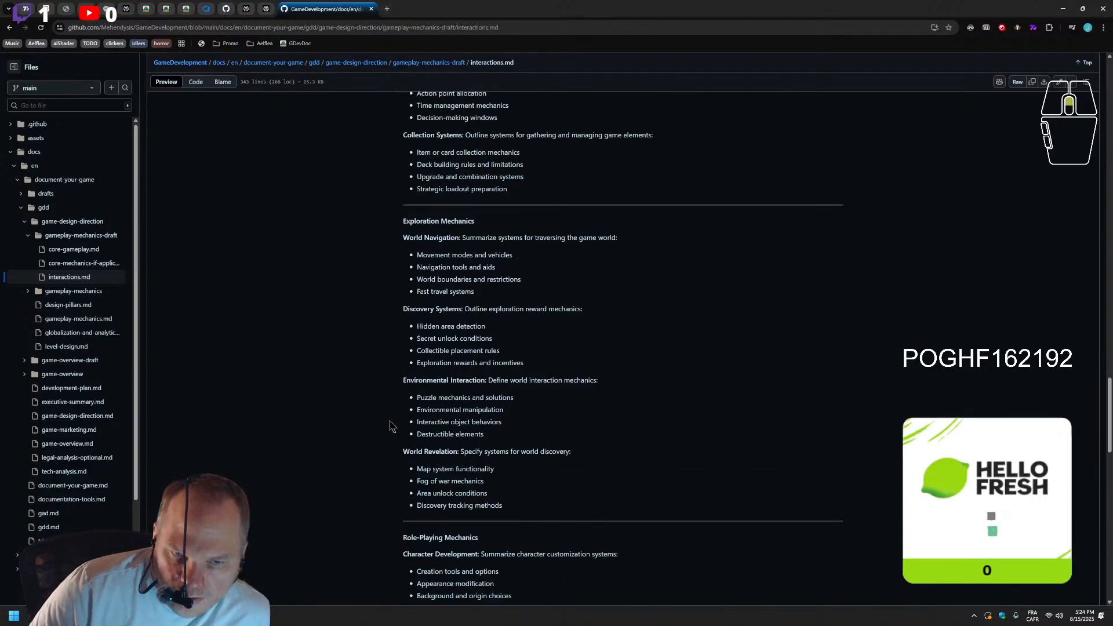
pyautogui.scroll(20, 618, 298)
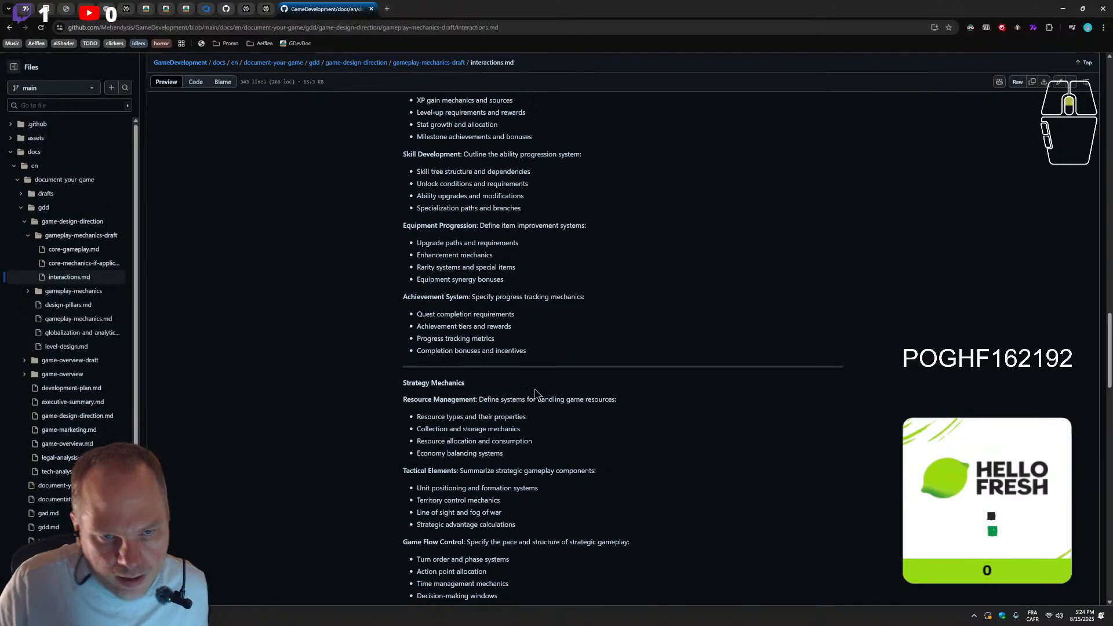
pyautogui.scroll(15, 510, 353)
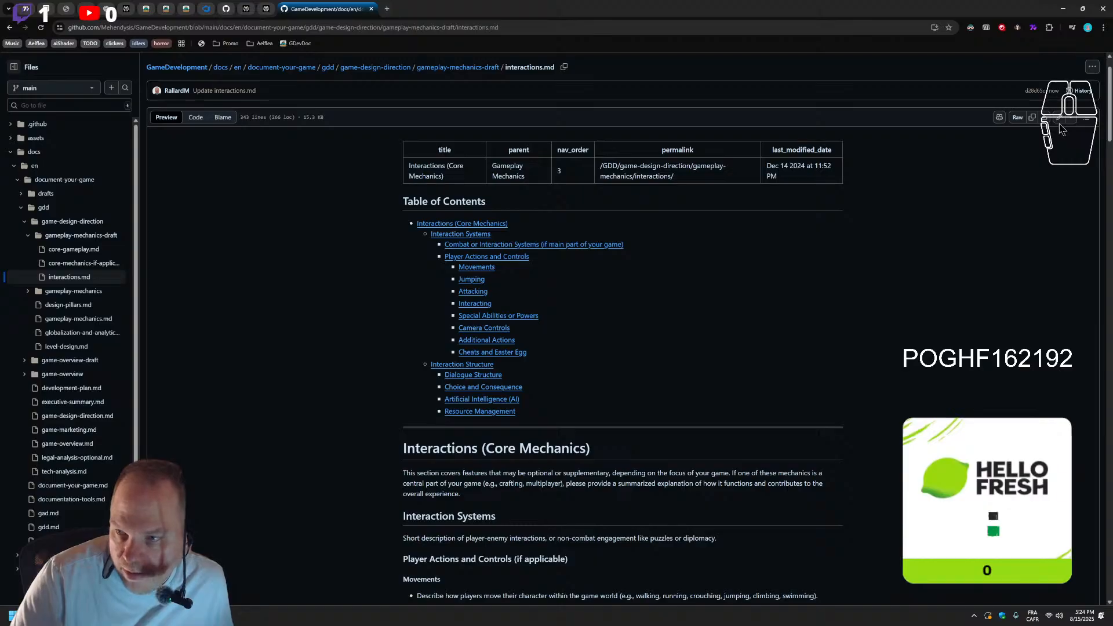
pyautogui.click(1060, 121)
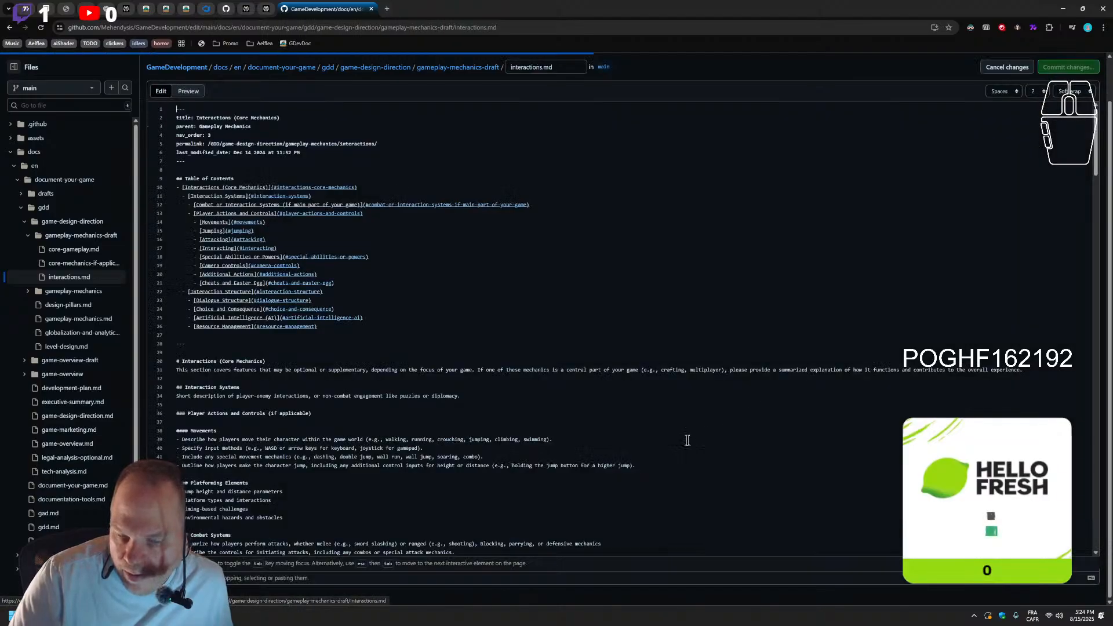
# Remove the Narrative Systems section and its preceding "---" separator from between Skill-Based Growth and Simulation Mechanics
pyautogui.scroll(-16, 409, 389)
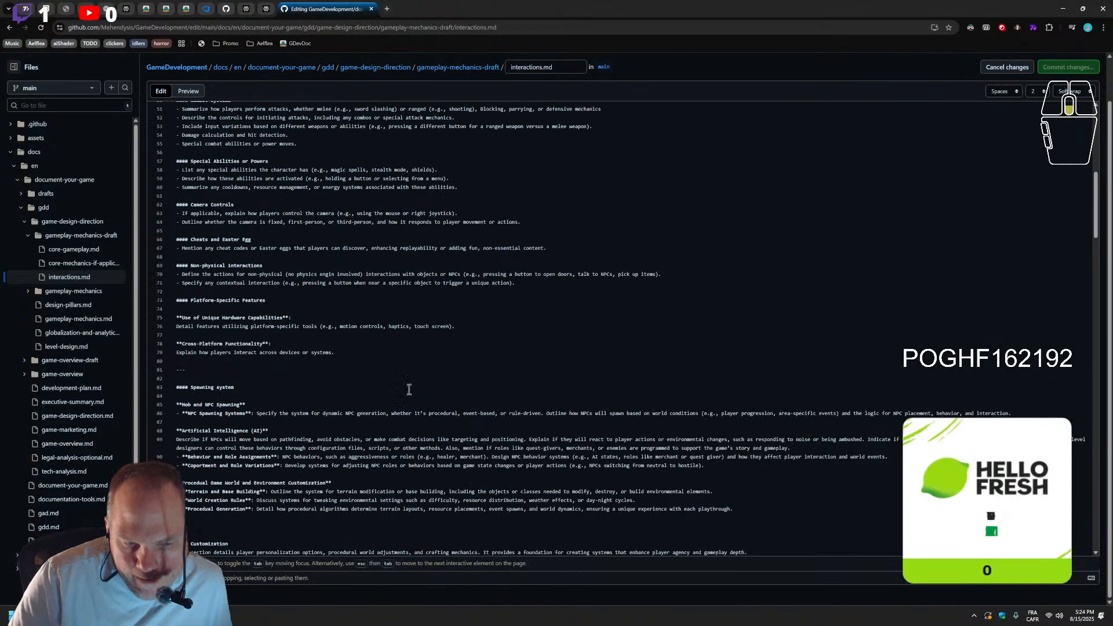
pyautogui.scroll(-20, 409, 389)
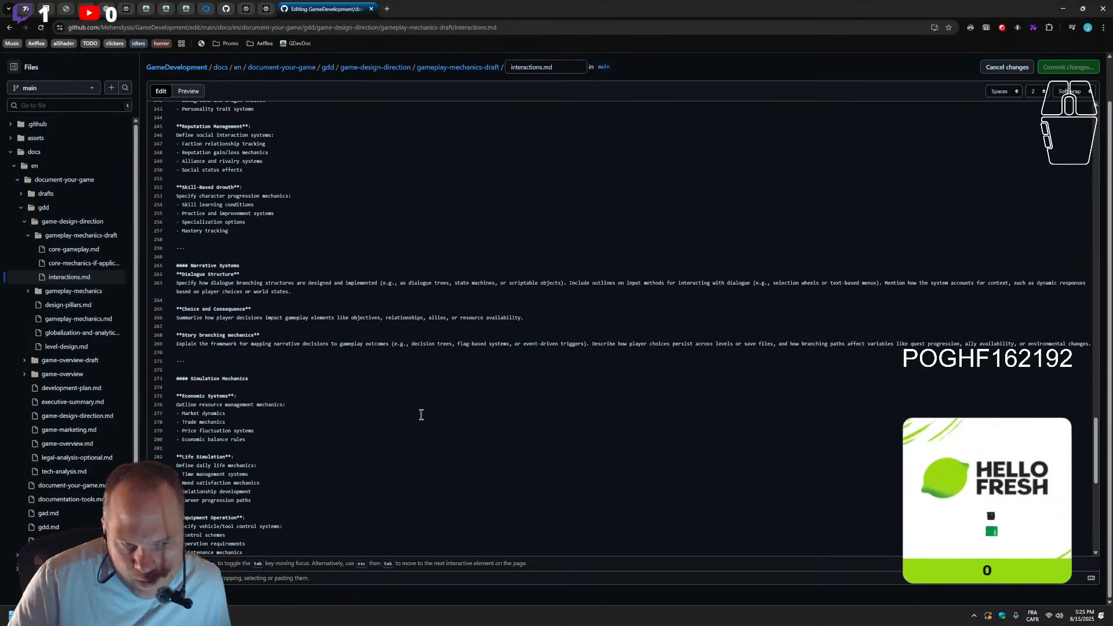
pyautogui.moveTo(206, 350); pyautogui.dragTo(152, 243)
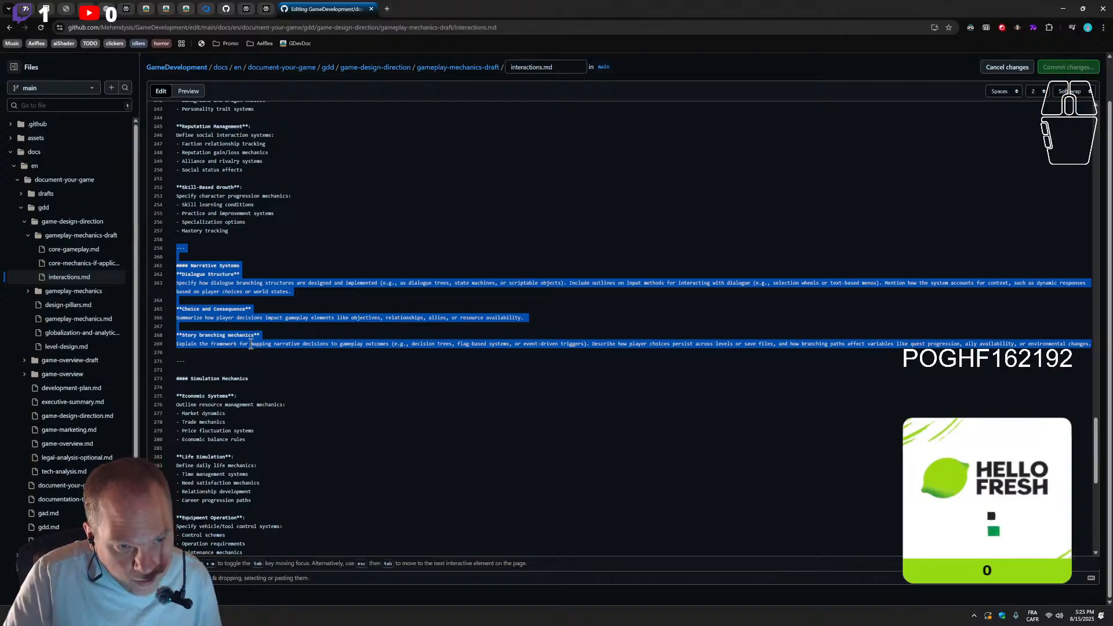
pyautogui.press('BackSpace')
# Examine the Markdown section order from Player Actions and Controls through Progression Mechanics to find a new place for Narrative Systems
pyautogui.scroll(15, 253, 348)
pyautogui.scroll(6, 253, 357)
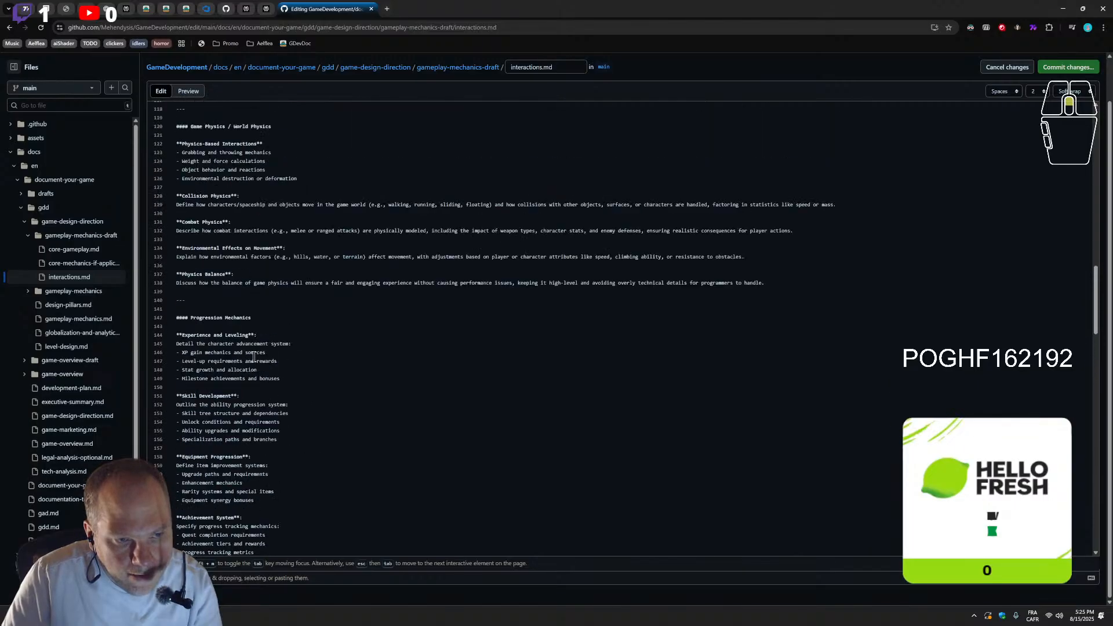
pyautogui.scroll(8, 253, 408)
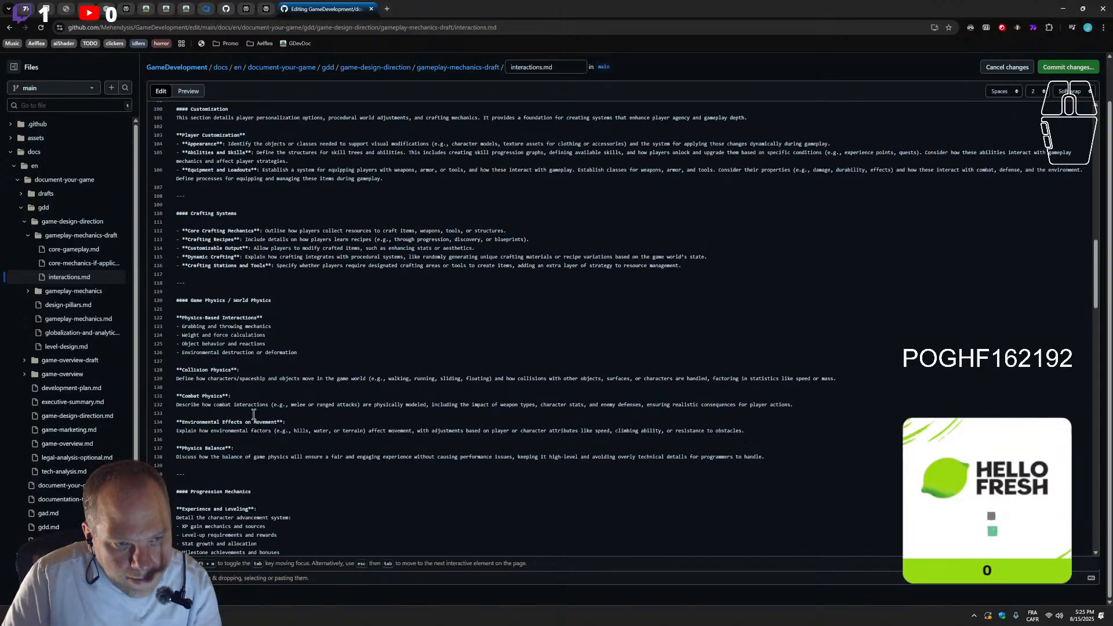
pyautogui.scroll(8, 243, 399)
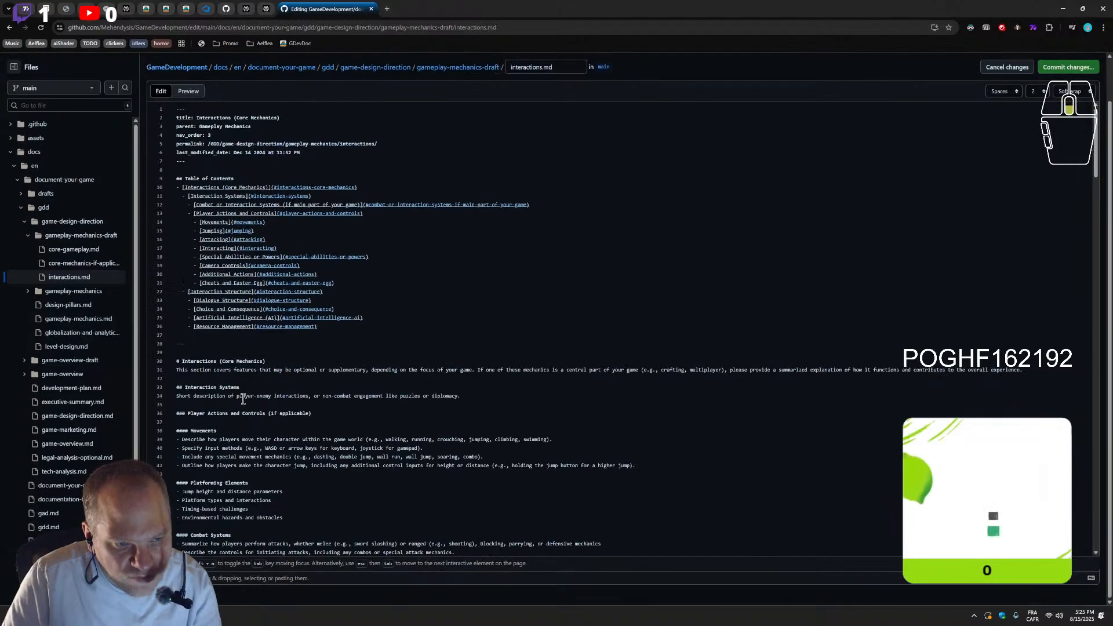
pyautogui.scroll(-7, 350, 341)
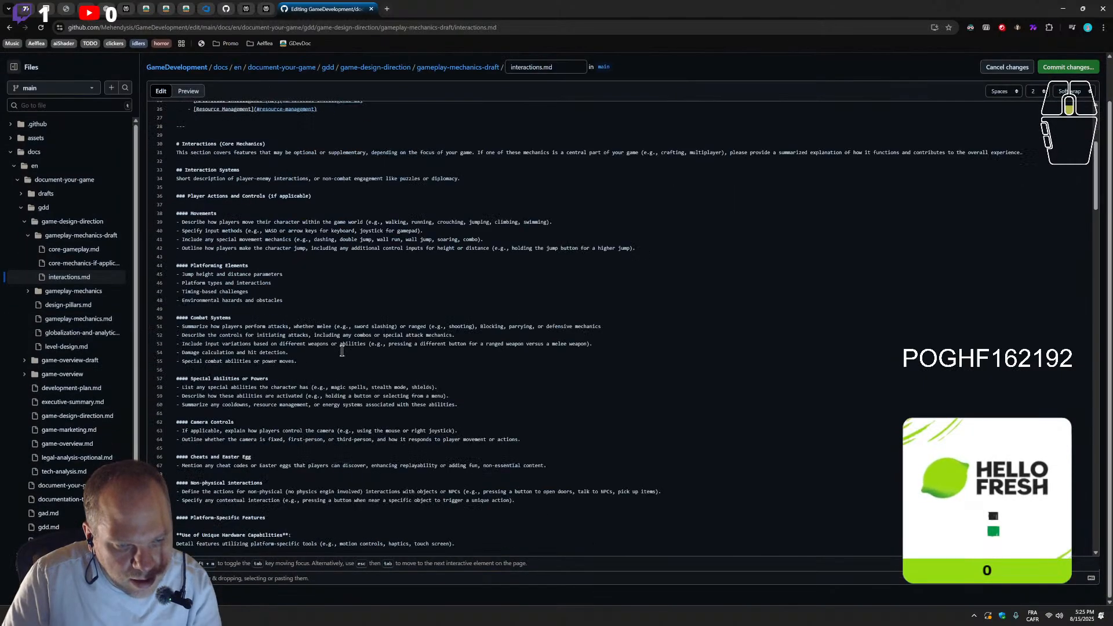
pyautogui.scroll(-2, 305, 392)
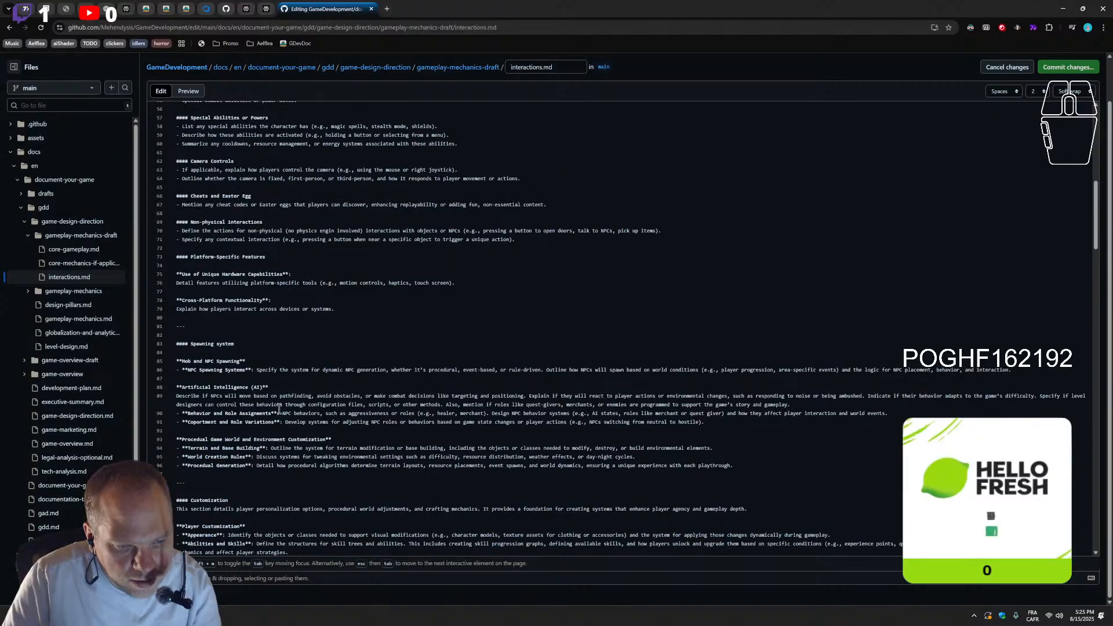
pyautogui.scroll(-3, 255, 383)
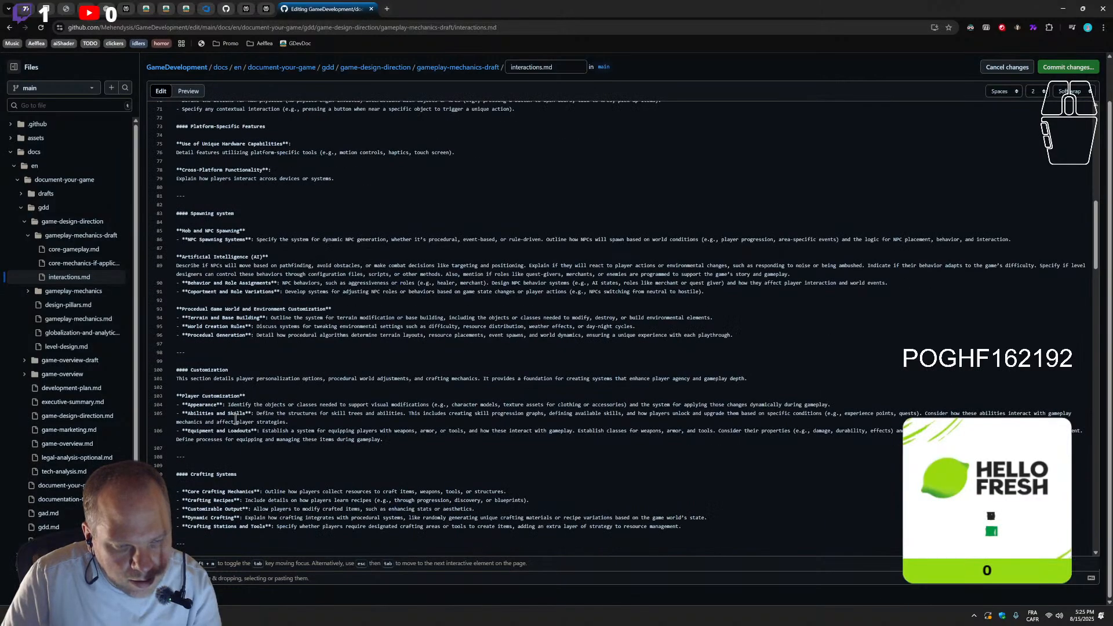
pyautogui.scroll(-5, 236, 414)
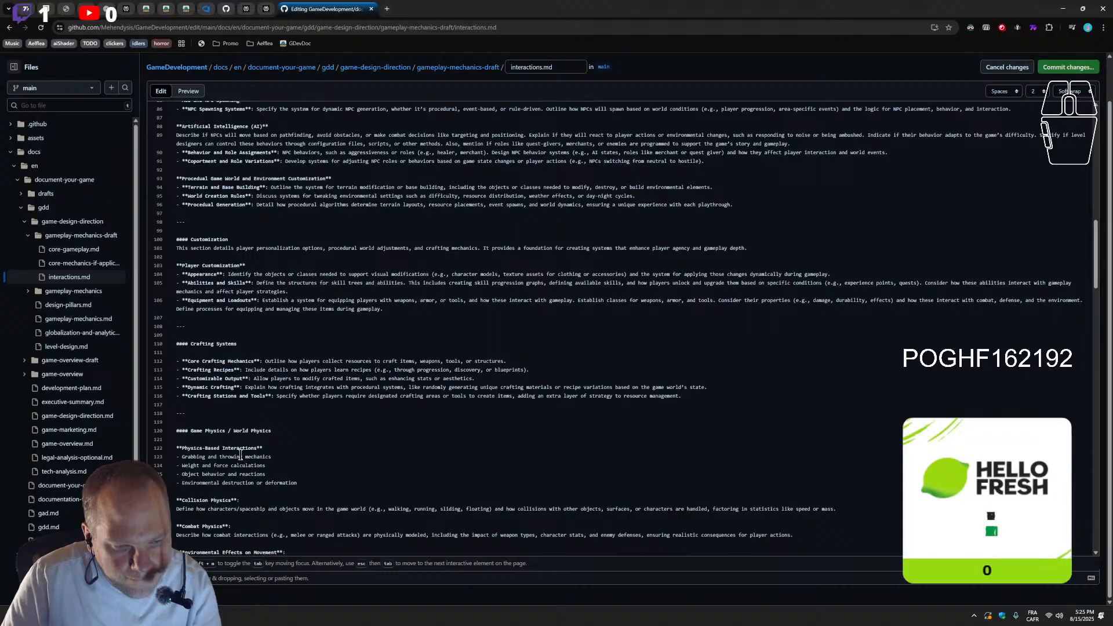
pyautogui.scroll(-5, 225, 391)
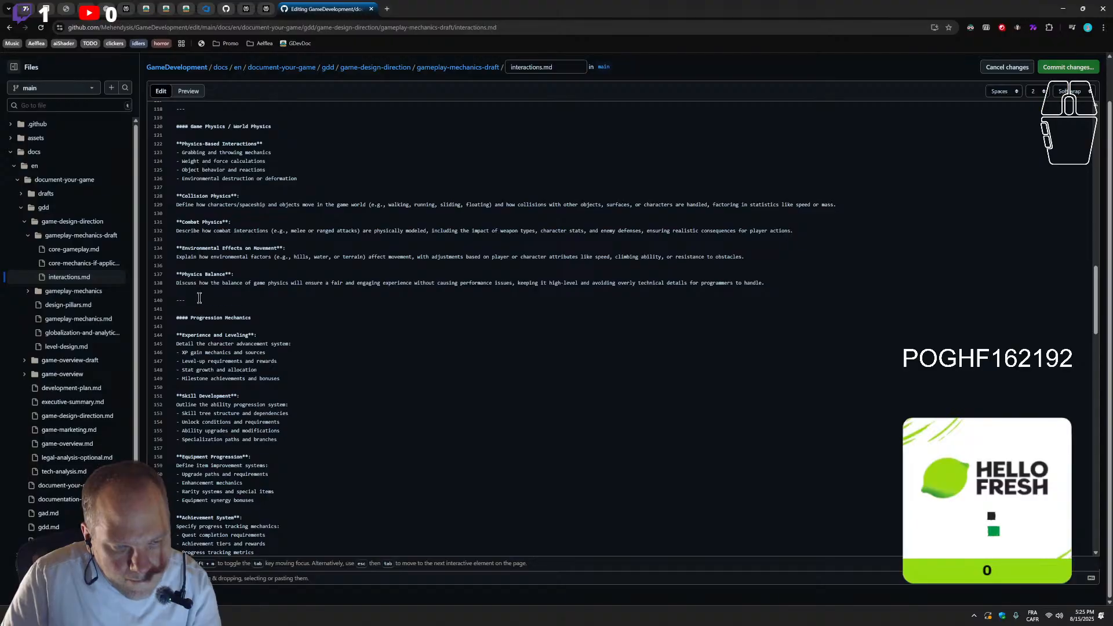
pyautogui.scroll(-3, 198, 298)
pyautogui.scroll(5, 207, 349)
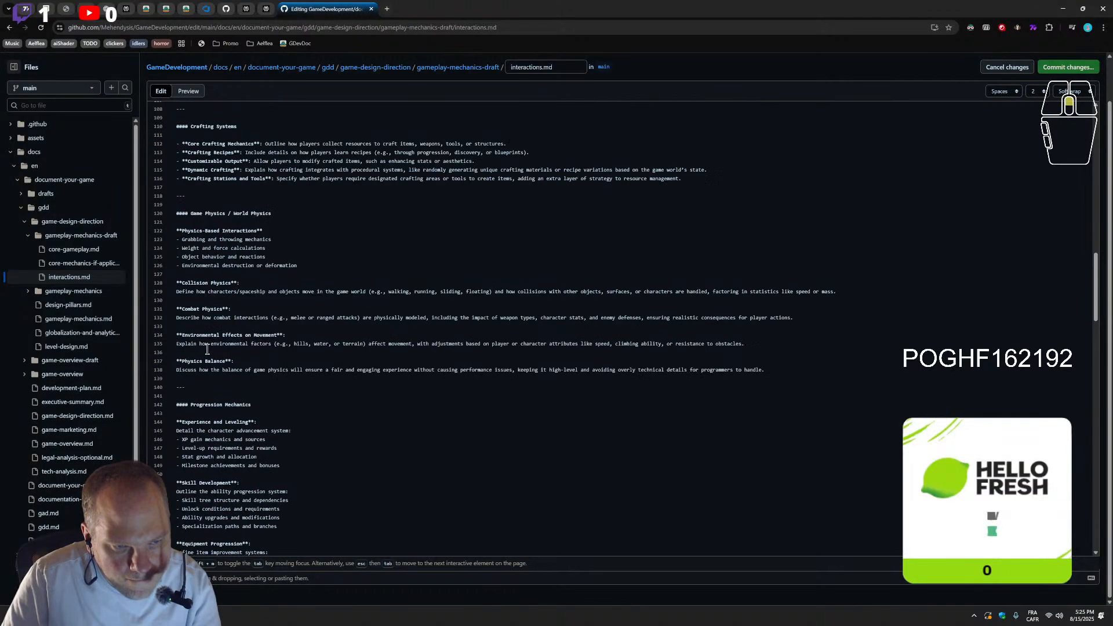
pyautogui.scroll(6, 207, 349)
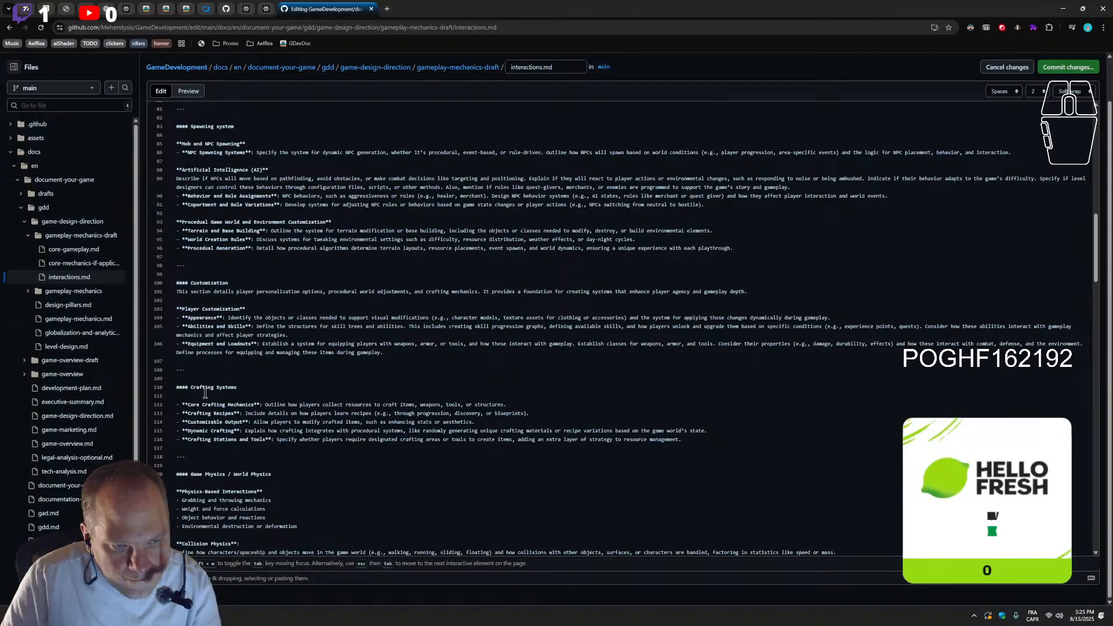
pyautogui.scroll(5, 231, 427)
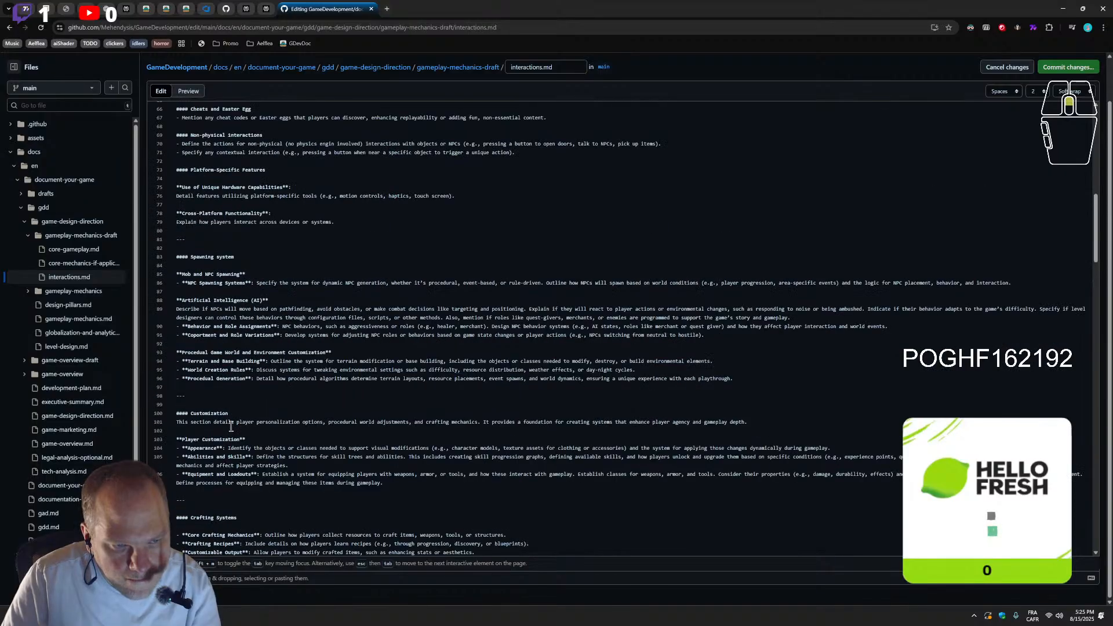
pyautogui.scroll(5, 231, 427)
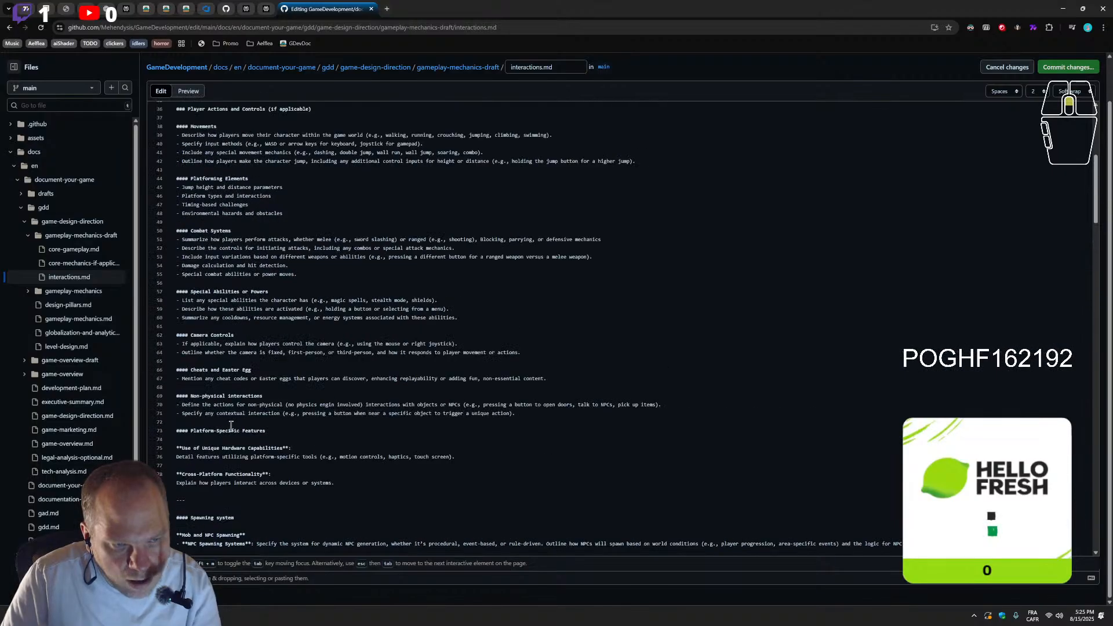
# Undo the removal of the Narrative Systems section below the Skill-Based Growth list
pyautogui.scroll(-3, 211, 441)
pyautogui.click(196, 373)
pyautogui.press('Return')
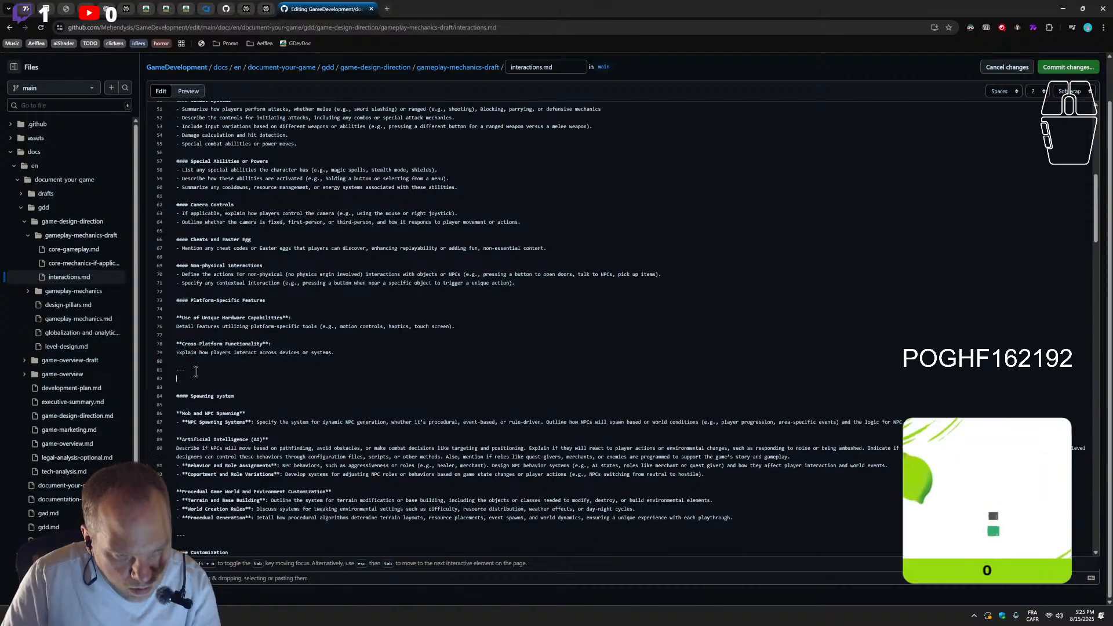
pyautogui.press('BackSpace')
pyautogui.scroll(-20, 218, 370)
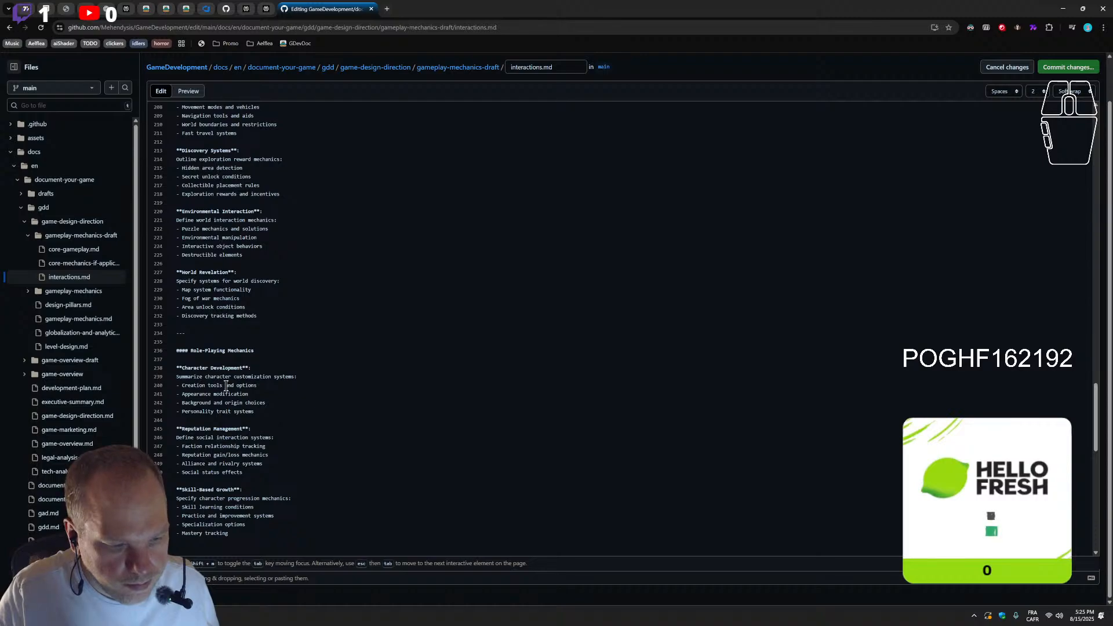
pyautogui.click(251, 380)
pyautogui.hotkey('ctrl', 'v')
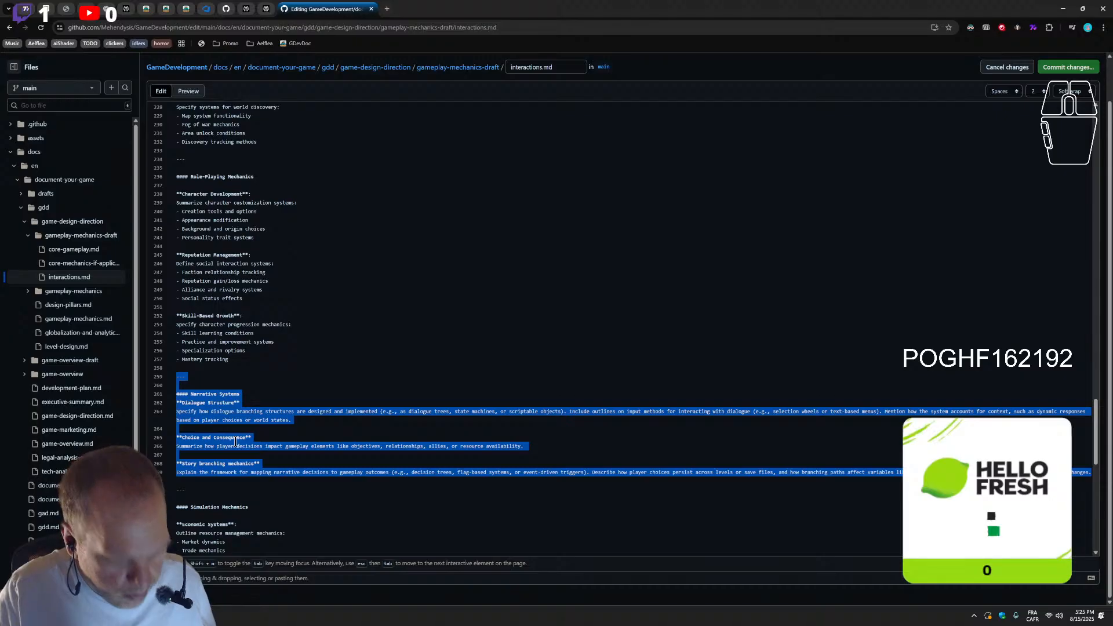
# Move the Narrative Systems section with its "---" separator from below Skill-Based Growth to between Cross-Platform Functionality and Spawning system
pyautogui.hotkey('ctrl', 'x')
pyautogui.scroll(1, 273, 337)
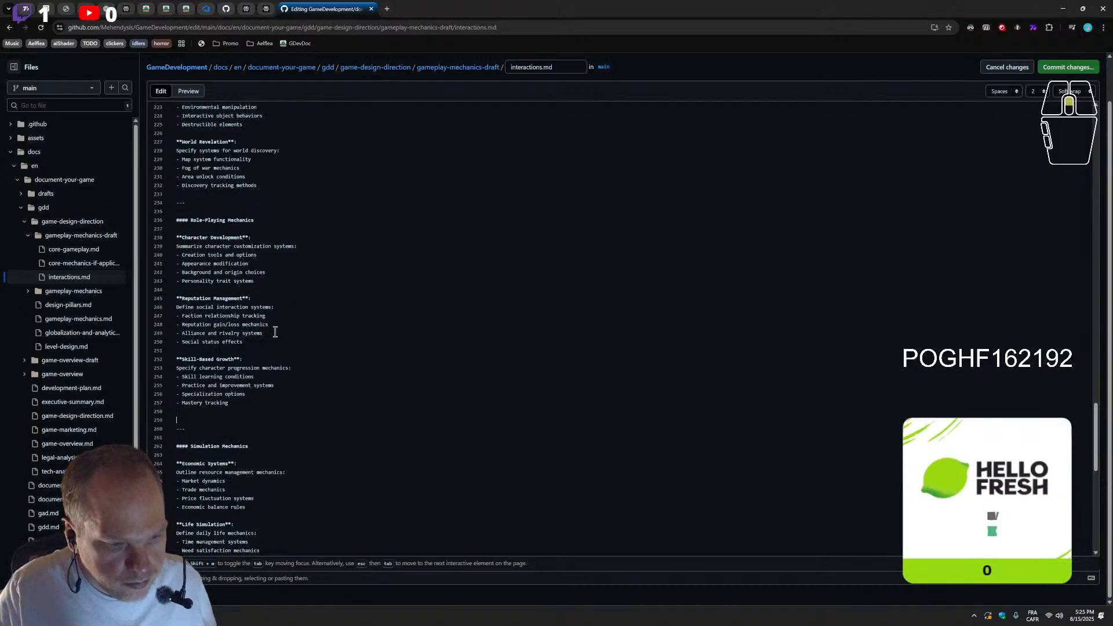
pyautogui.scroll(20, 278, 339)
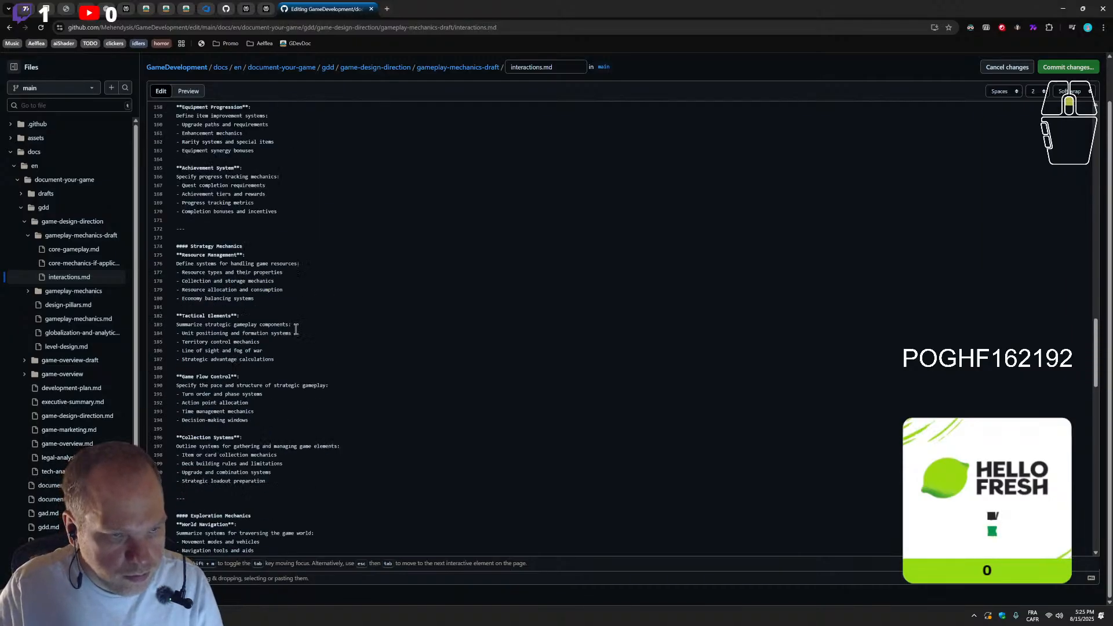
pyautogui.scroll(15, 295, 330)
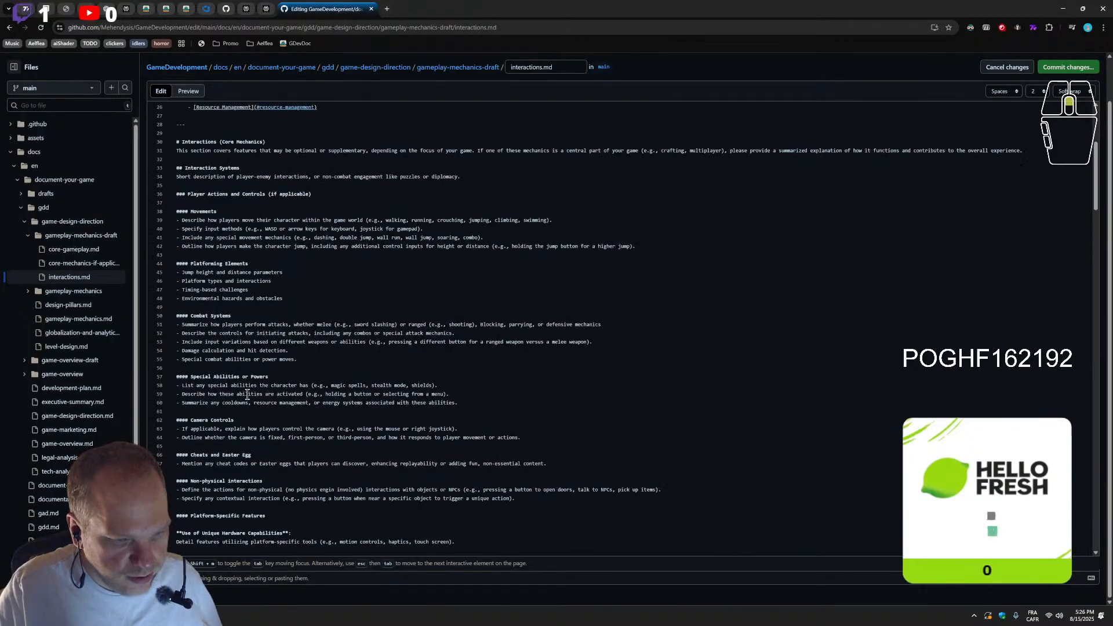
pyautogui.scroll(-8, 248, 395)
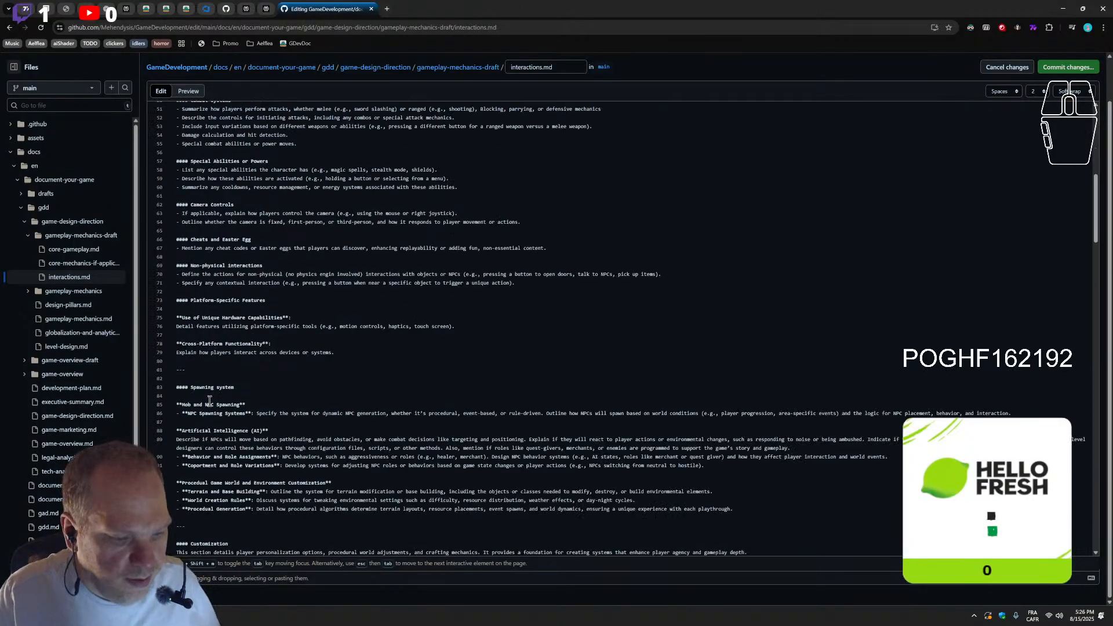
pyautogui.scroll(-1, 209, 407)
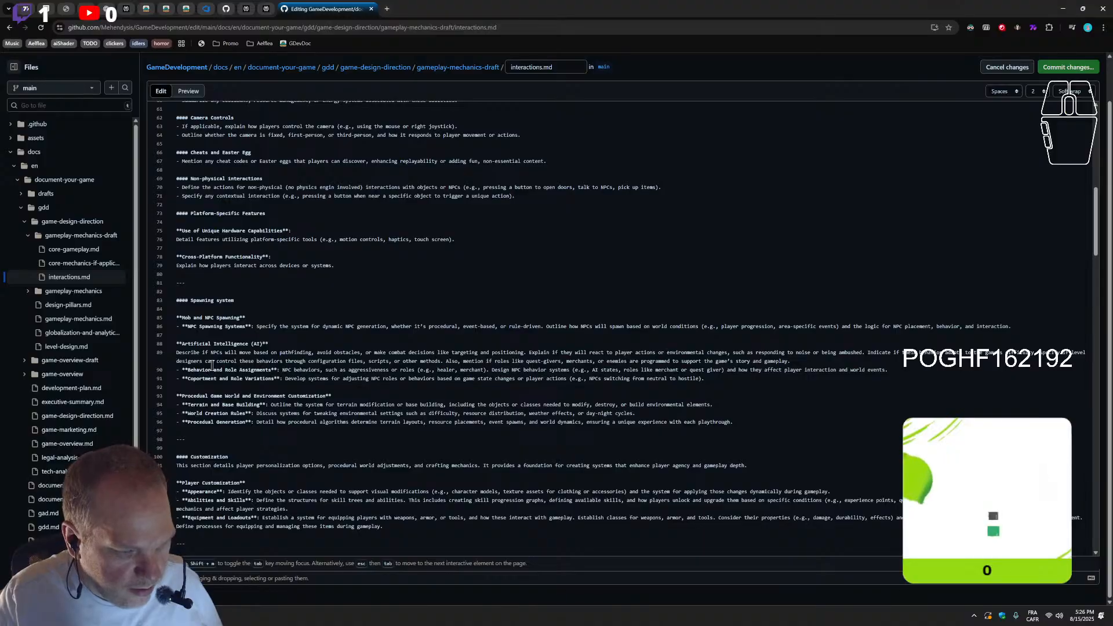
pyautogui.click(197, 328)
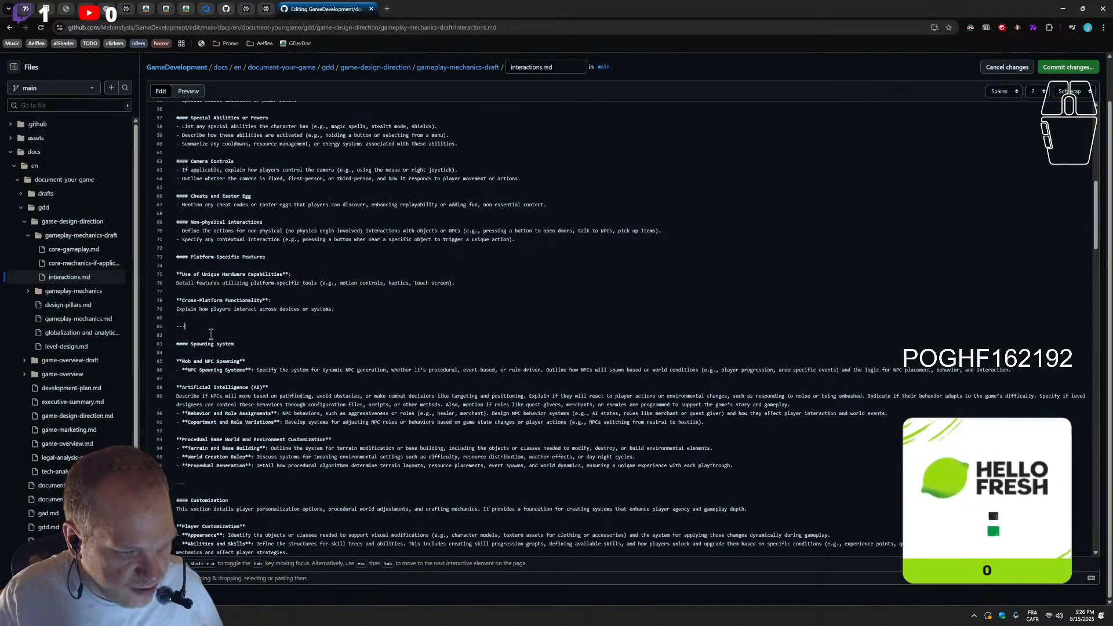
pyautogui.scroll(3, 209, 341)
pyautogui.scroll(-2, 209, 341)
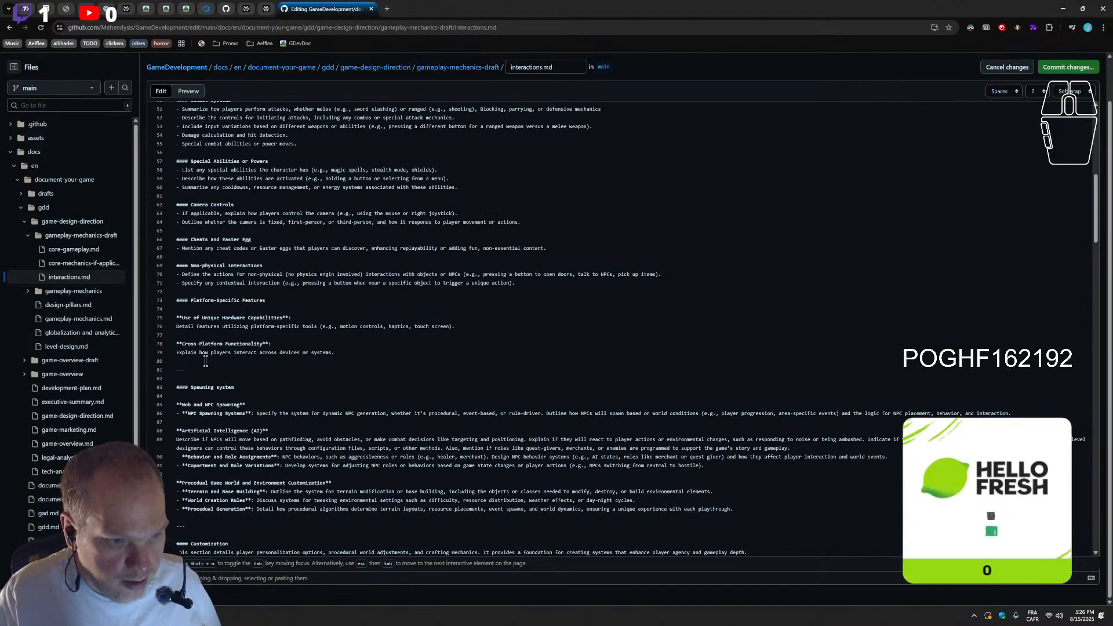
pyautogui.press('Return')
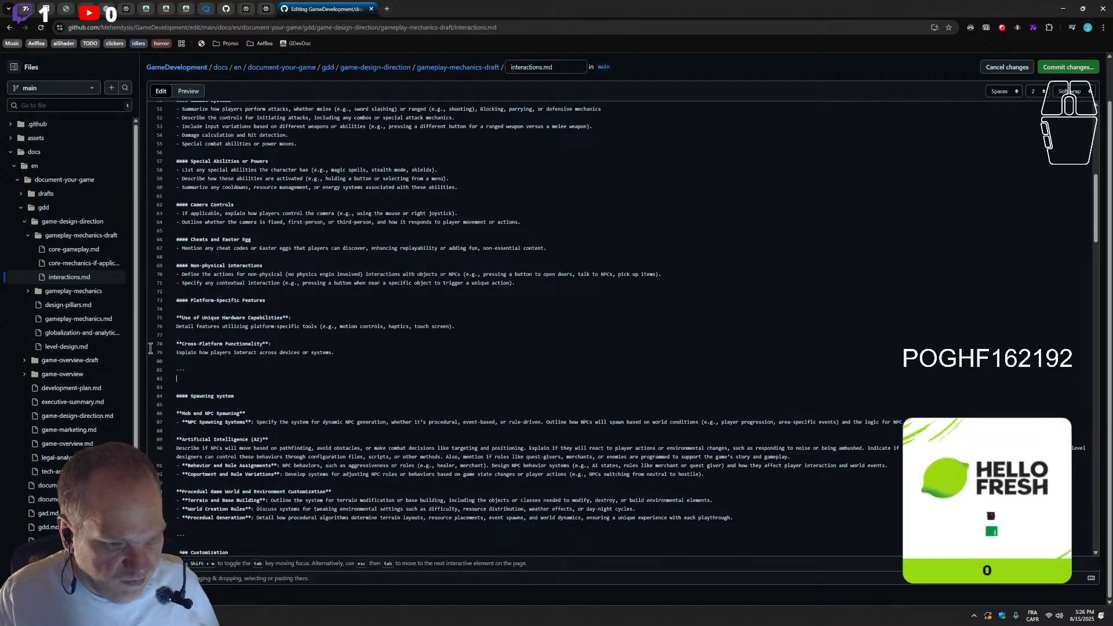
pyautogui.hotkey('ctrl', 'v')
pyautogui.hotkey('ctrl', 'z')
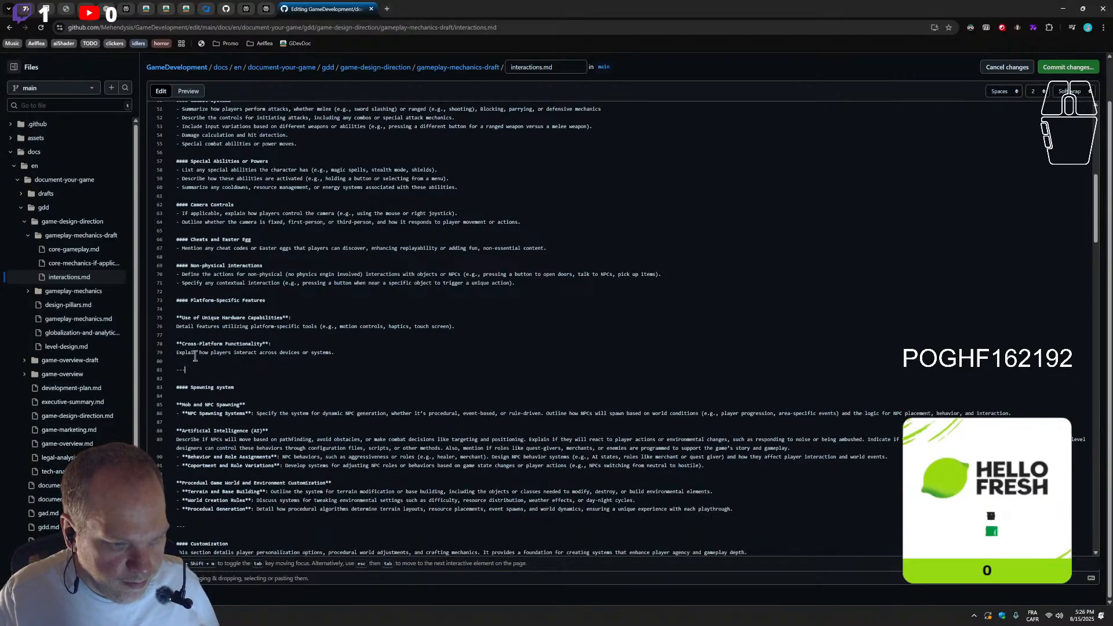
pyautogui.hotkey('ctrl', 'v')
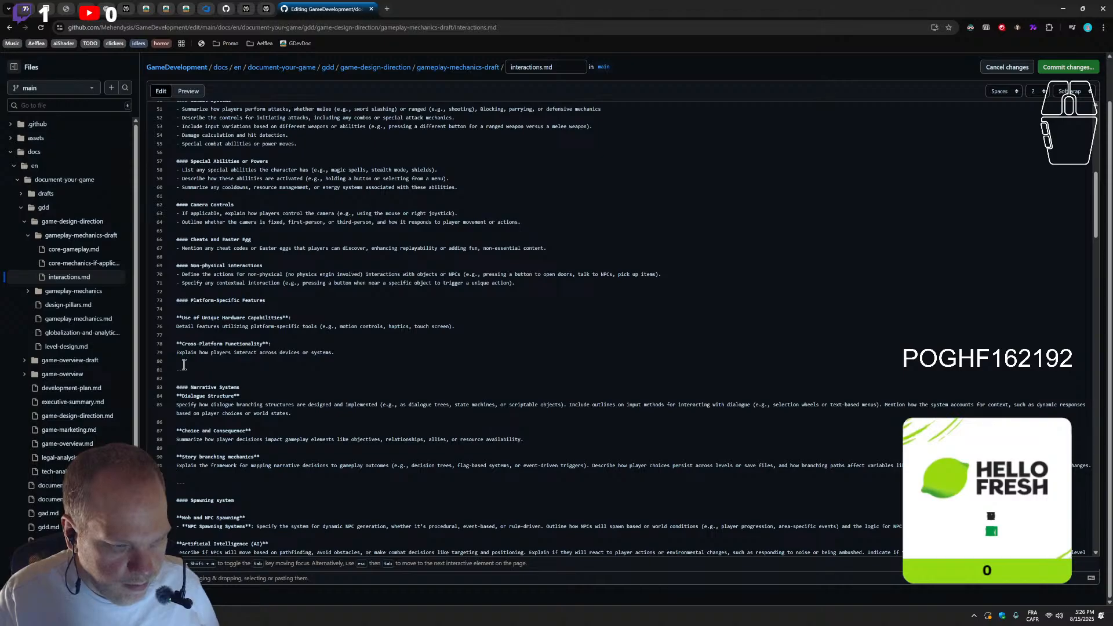
pyautogui.scroll(-3, 184, 364)
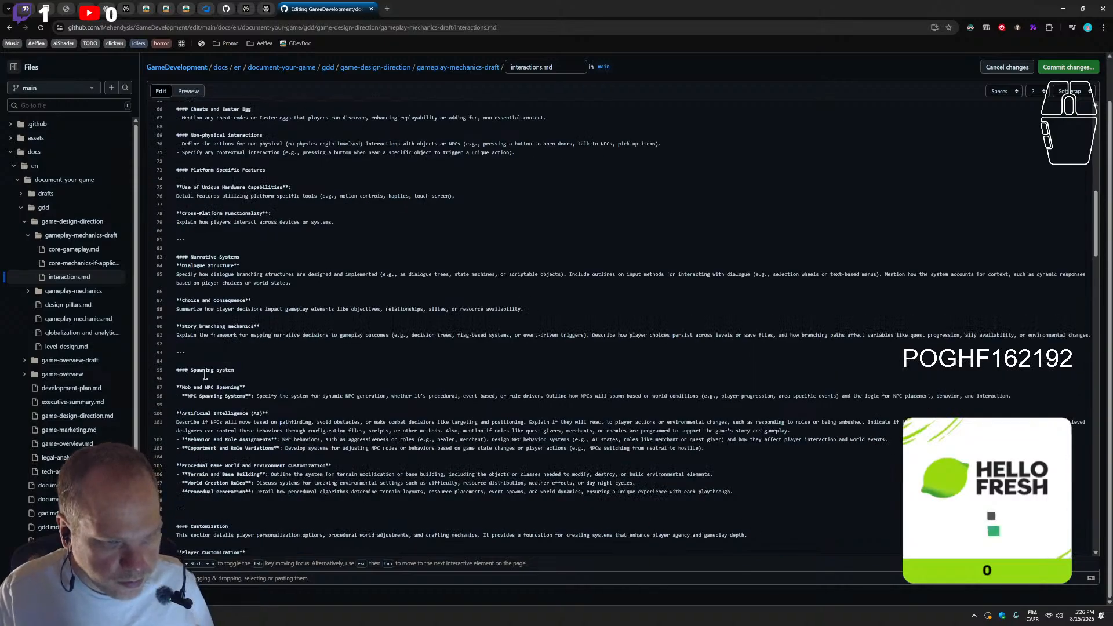
pyautogui.scroll(9, 491, 261)
pyautogui.scroll(4, 307, 230)
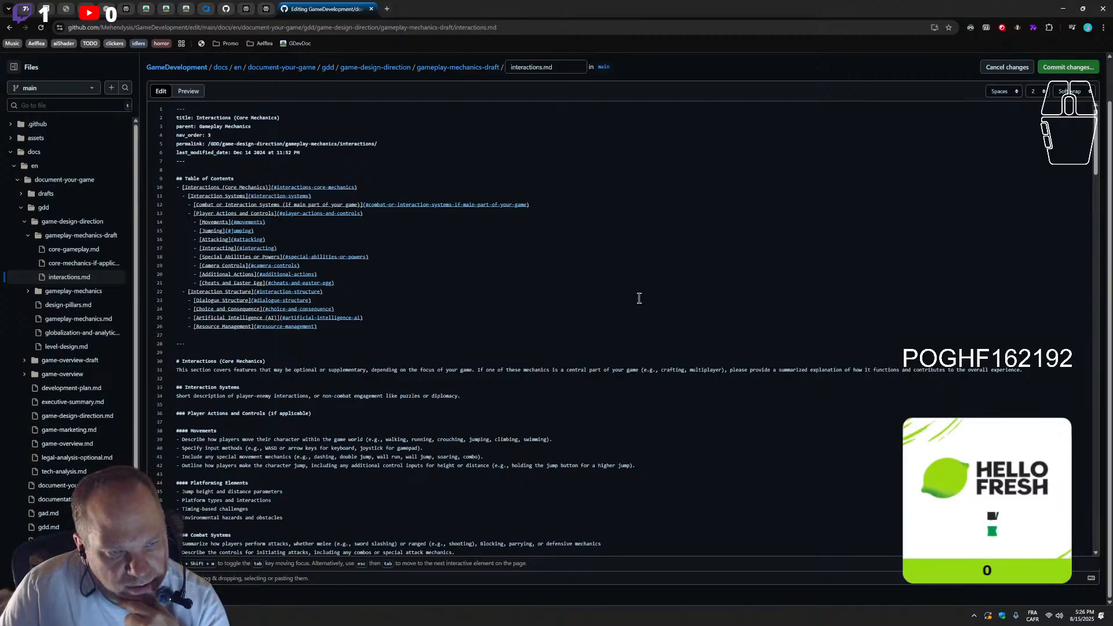
# Commit interactions.md directly to the main branch with the message "Update interactions.md" and open the repository's workflow runs
pyautogui.click(1064, 68)
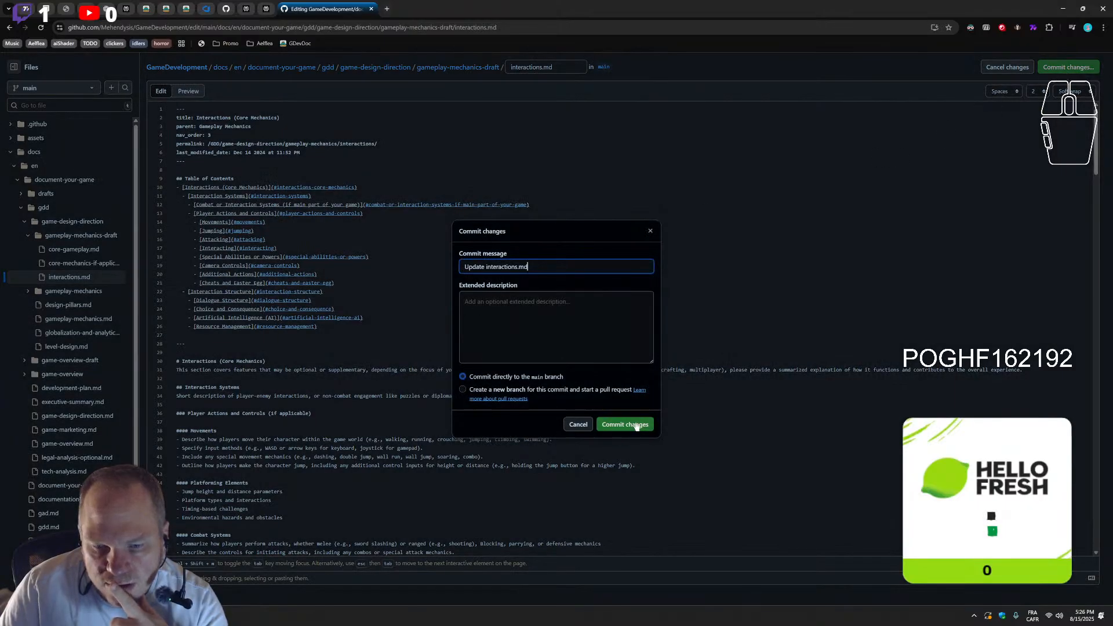
pyautogui.click(636, 425)
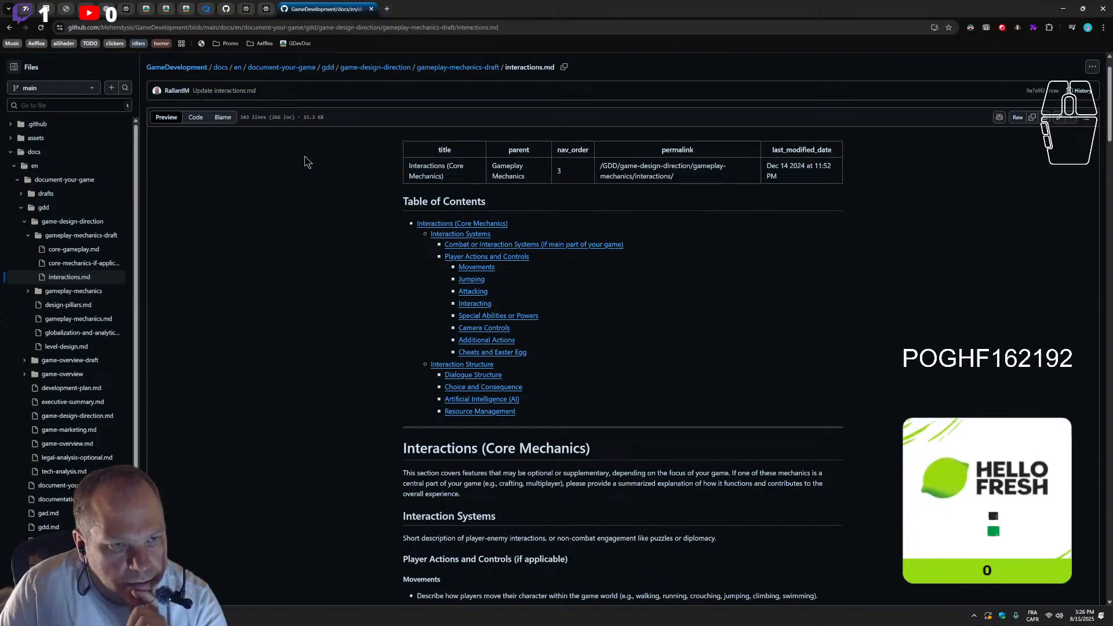
pyautogui.scroll(1, 121, 141)
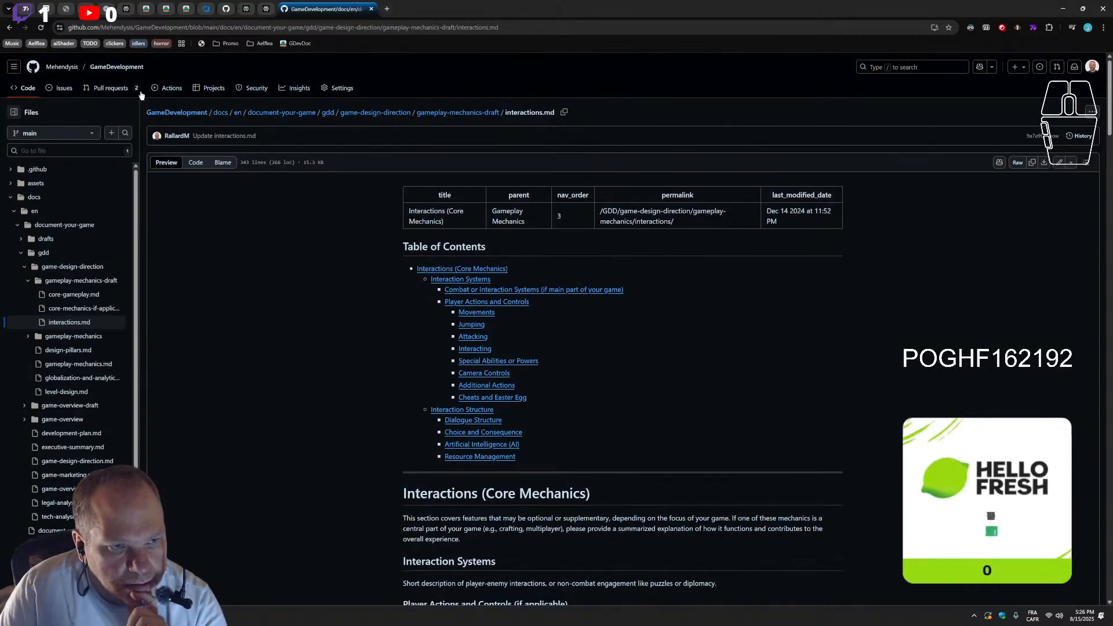
pyautogui.click(172, 88)
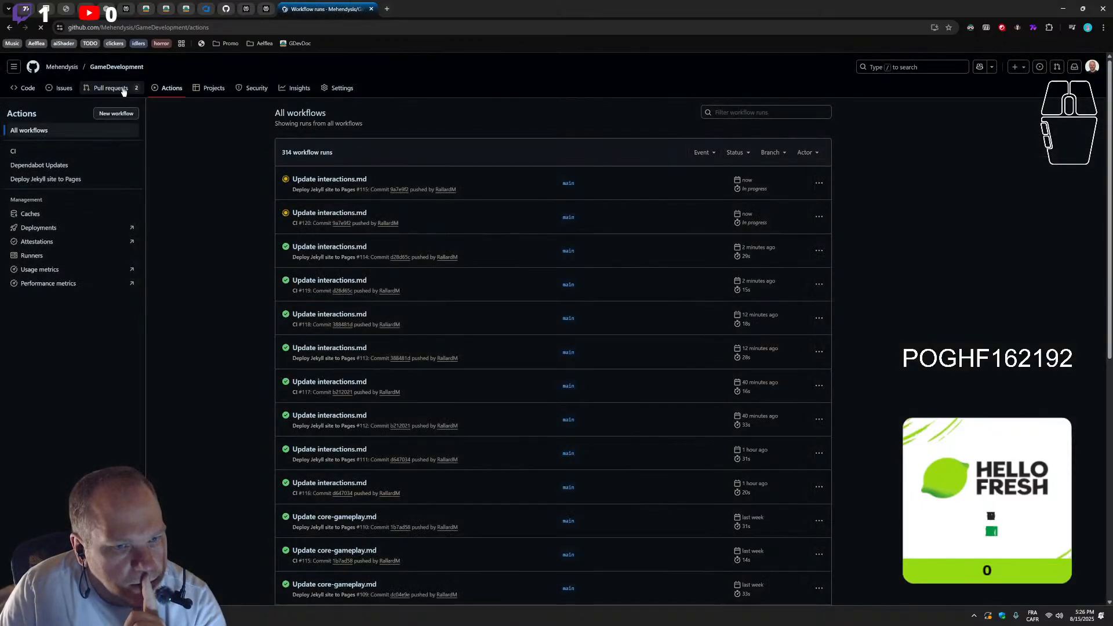
# Examine the open pull request "Bump jekyll from 4.3.4 to 4.4.1" in a separate tab, including its checks and merge options
pyautogui.middleClick(124, 92)
pyautogui.click(425, 7)
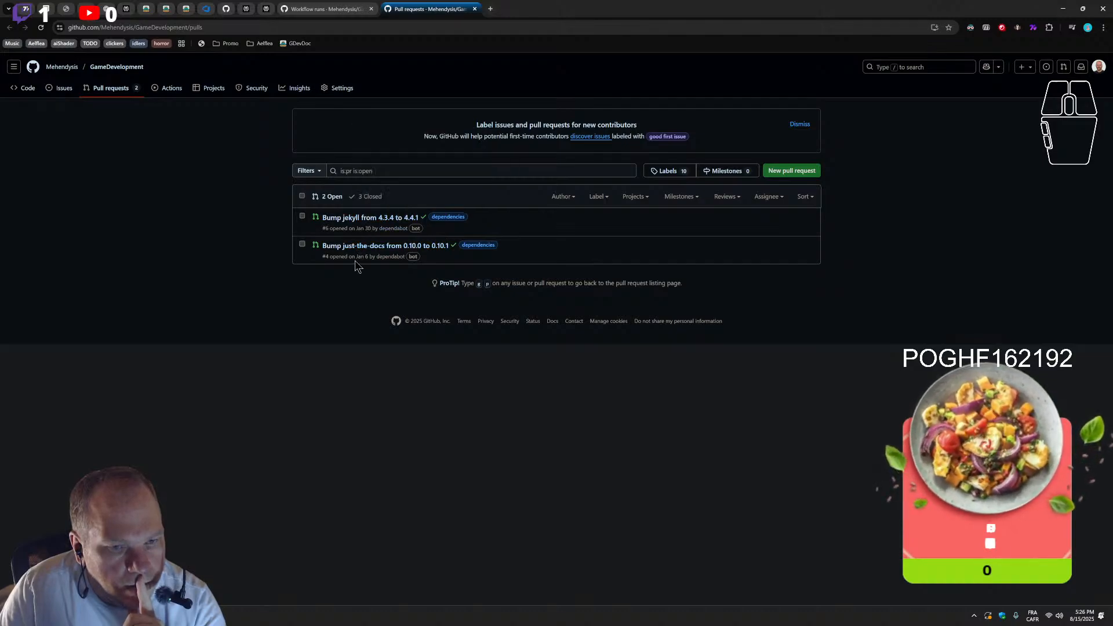
pyautogui.click(360, 219)
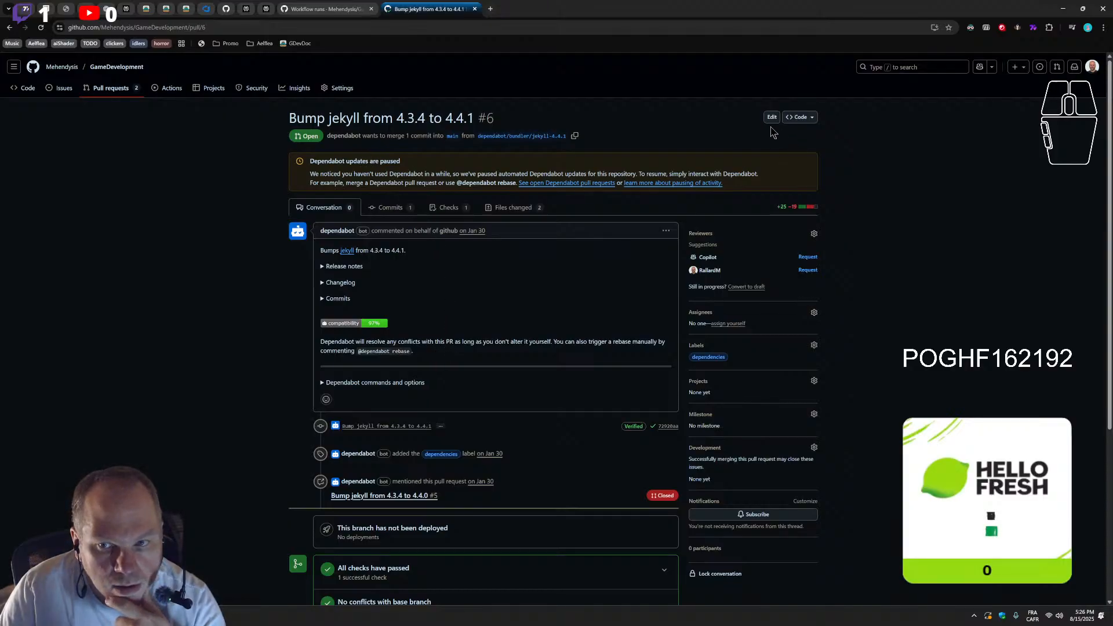
pyautogui.scroll(-3, 562, 333)
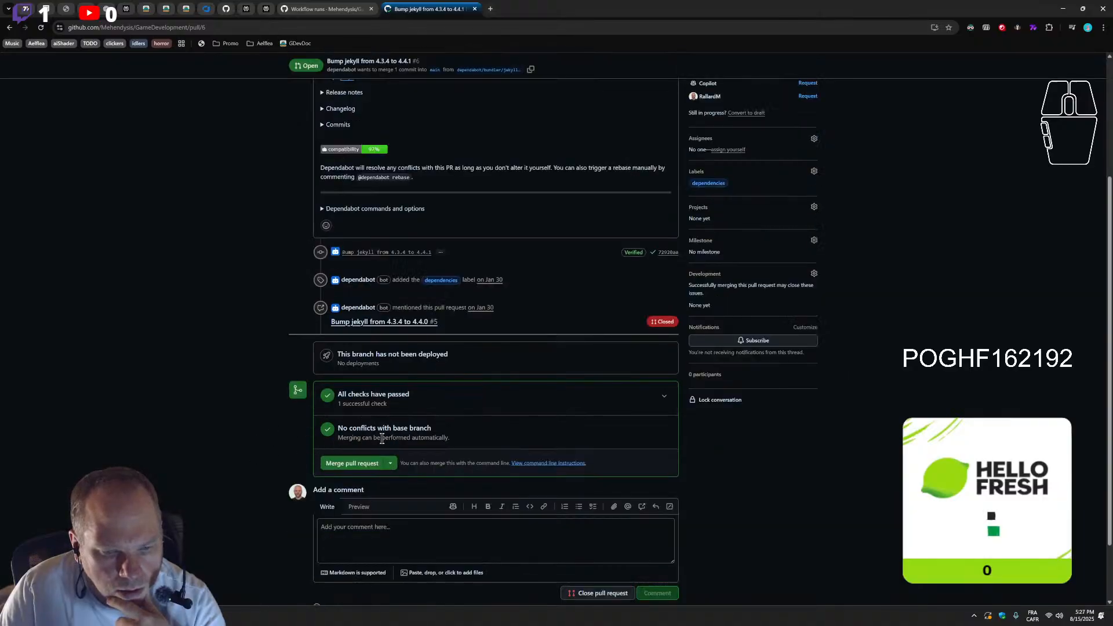
pyautogui.scroll(-1, 280, 438)
pyautogui.scroll(2, 218, 428)
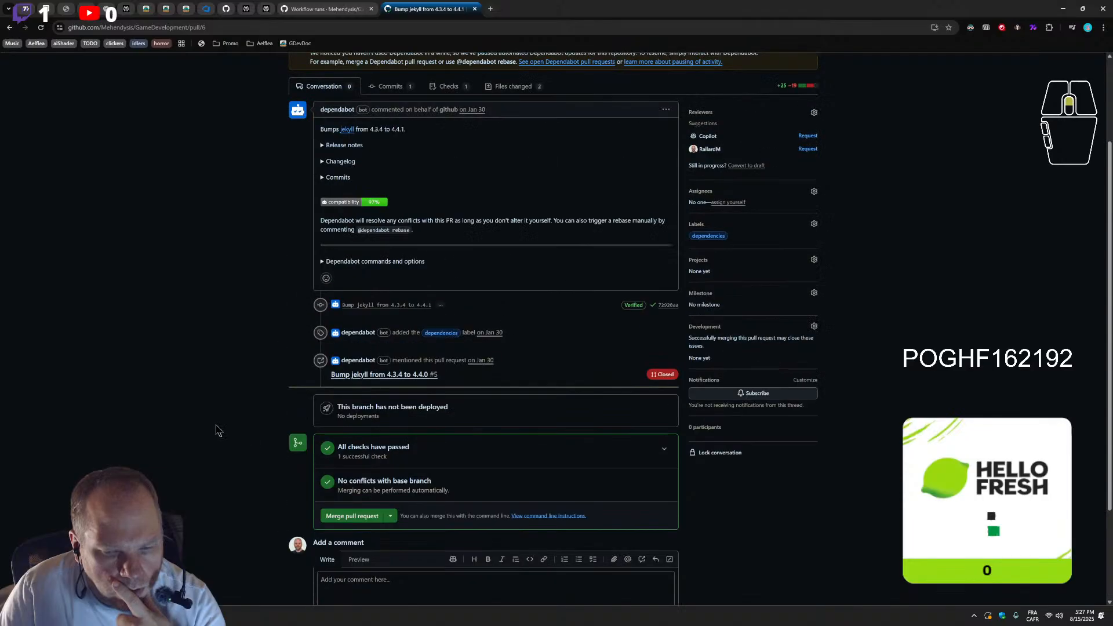
pyautogui.scroll(1, 243, 418)
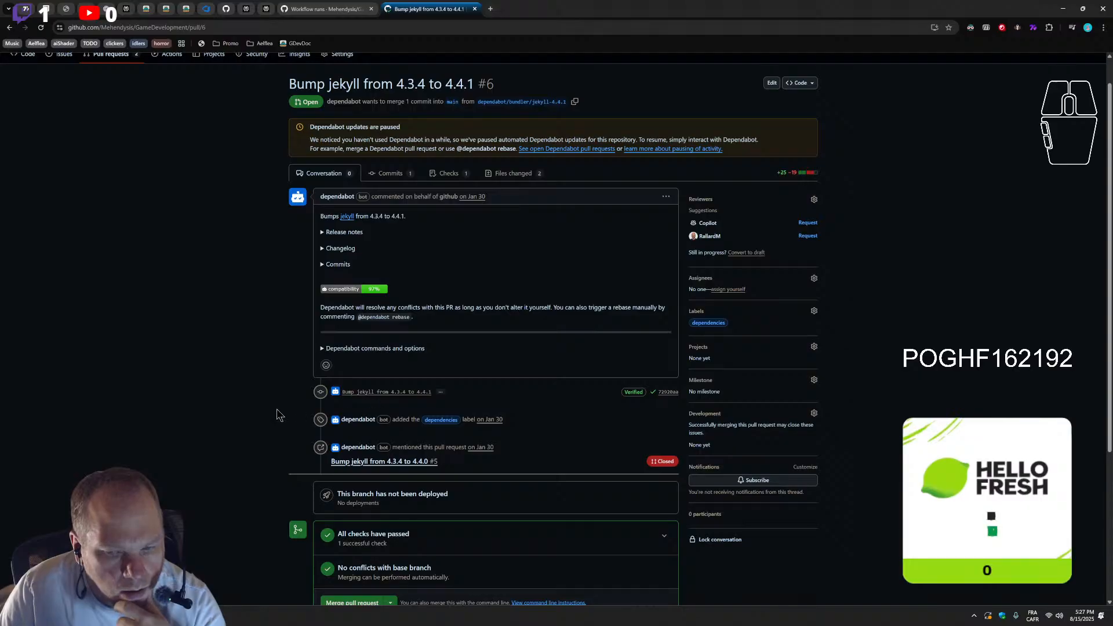
pyautogui.scroll(1, 278, 415)
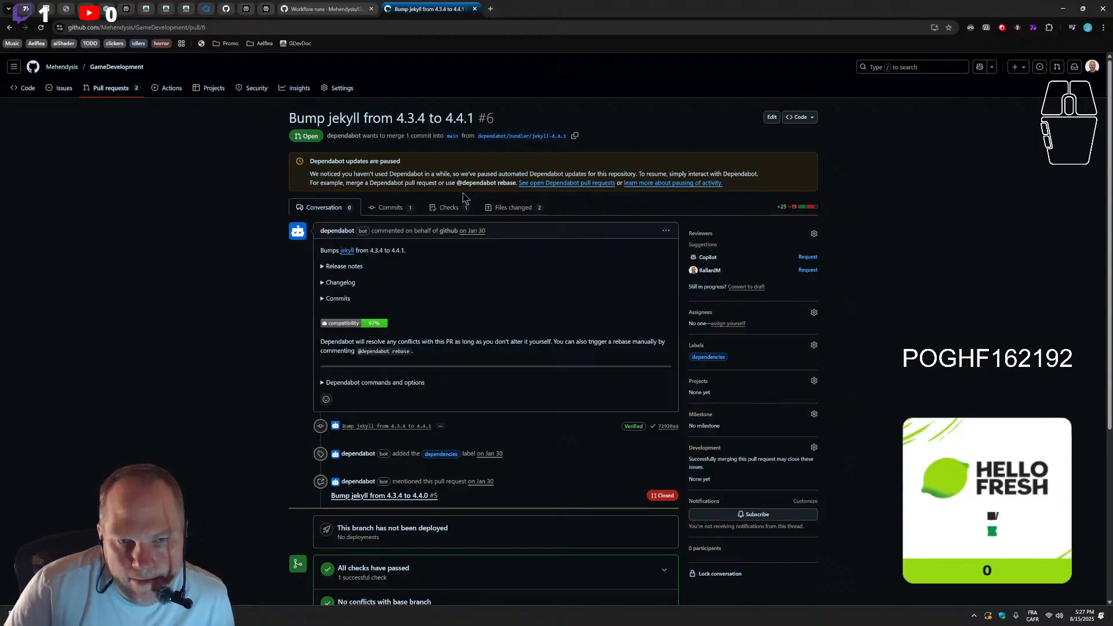
pyautogui.scroll(-3, 228, 267)
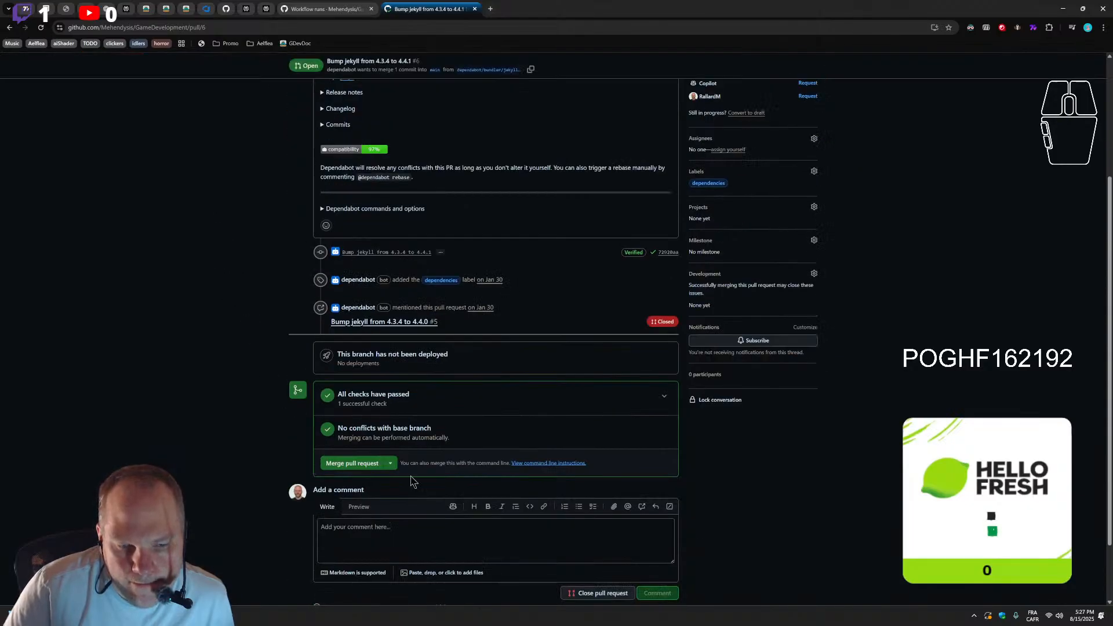
pyautogui.click(390, 464)
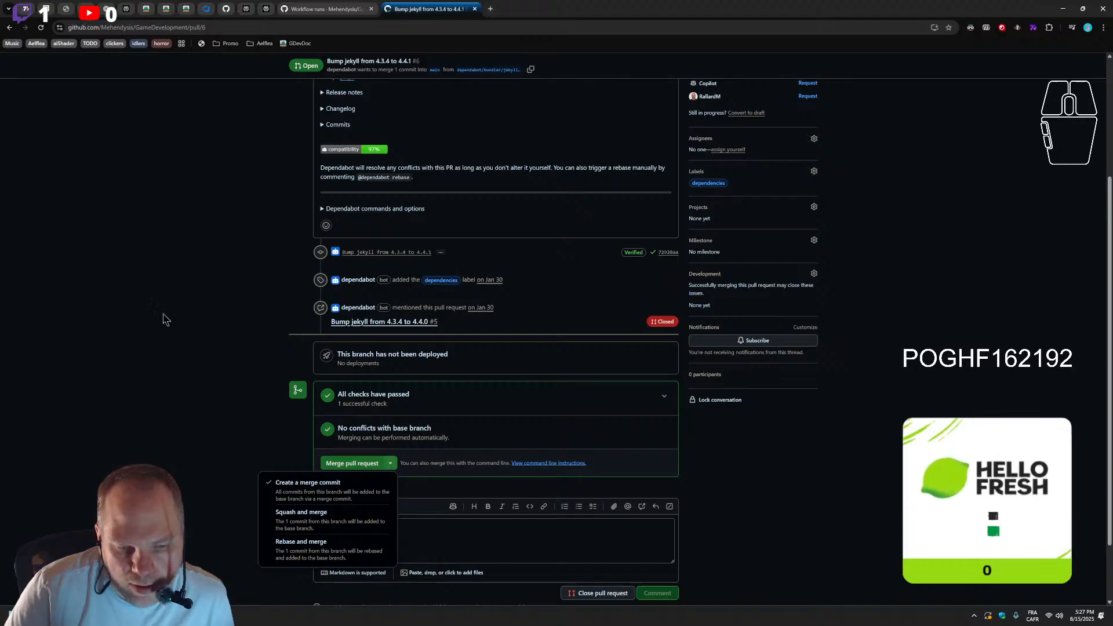
pyautogui.click(186, 337)
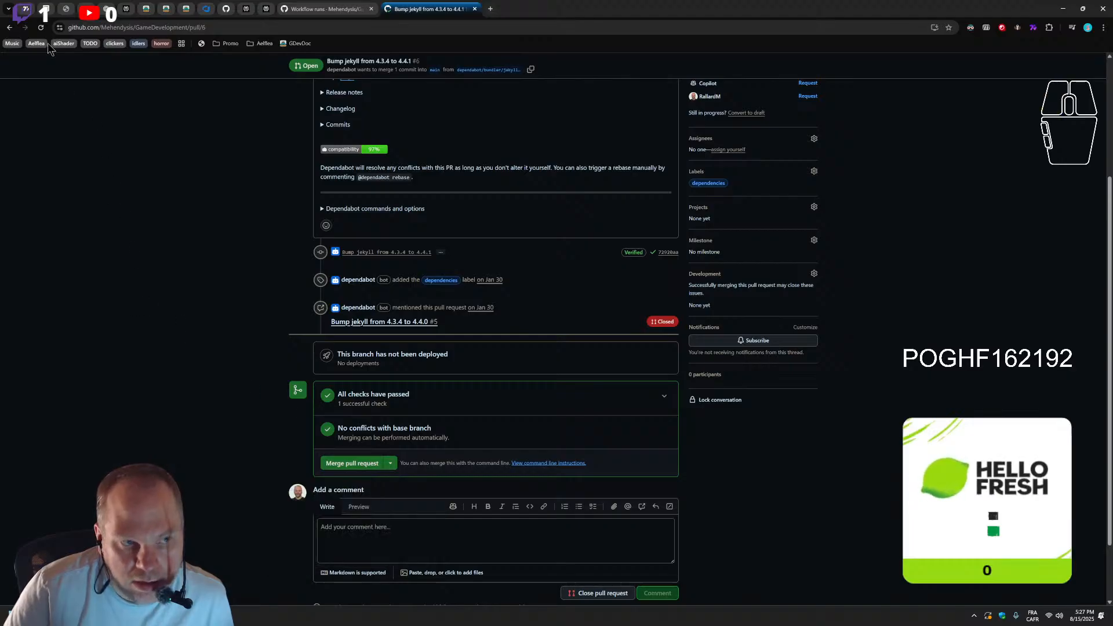
# Check the pull request "Bump just-the-docs from 0.10.0 to 0.10.1" and close the pull requests tab to return to the workflow runs
pyautogui.click(9, 28)
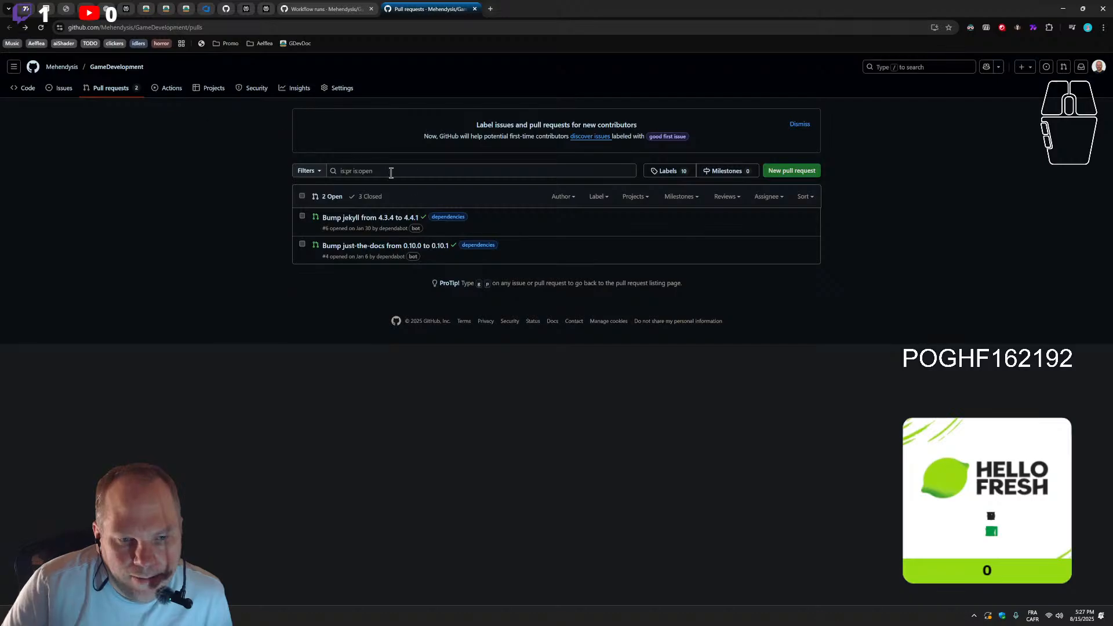
pyautogui.click(356, 246)
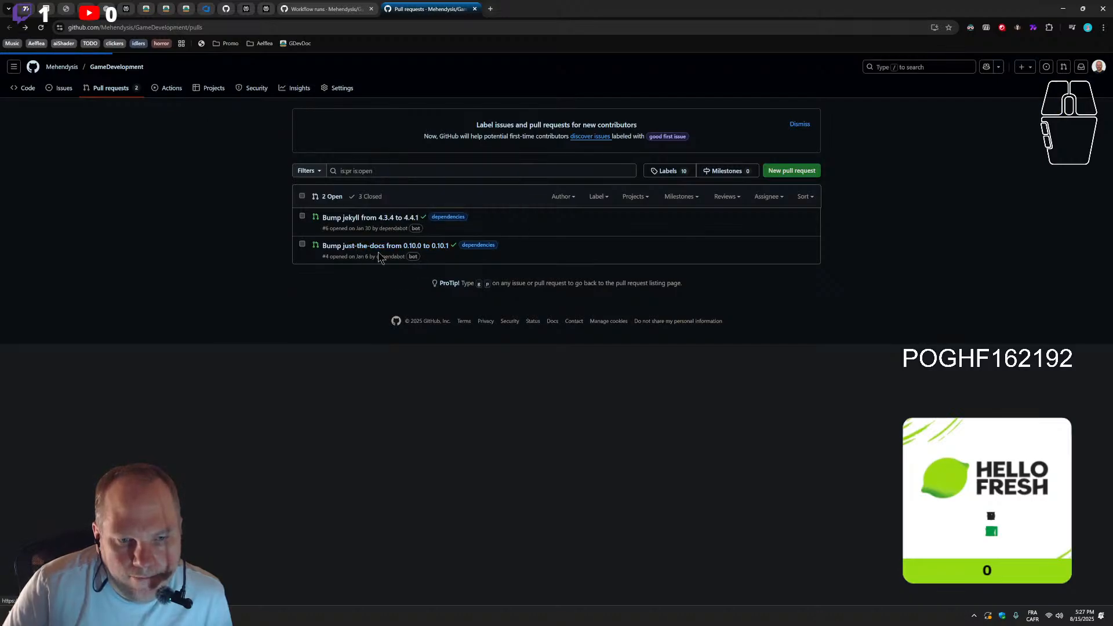
pyautogui.click(8, 29)
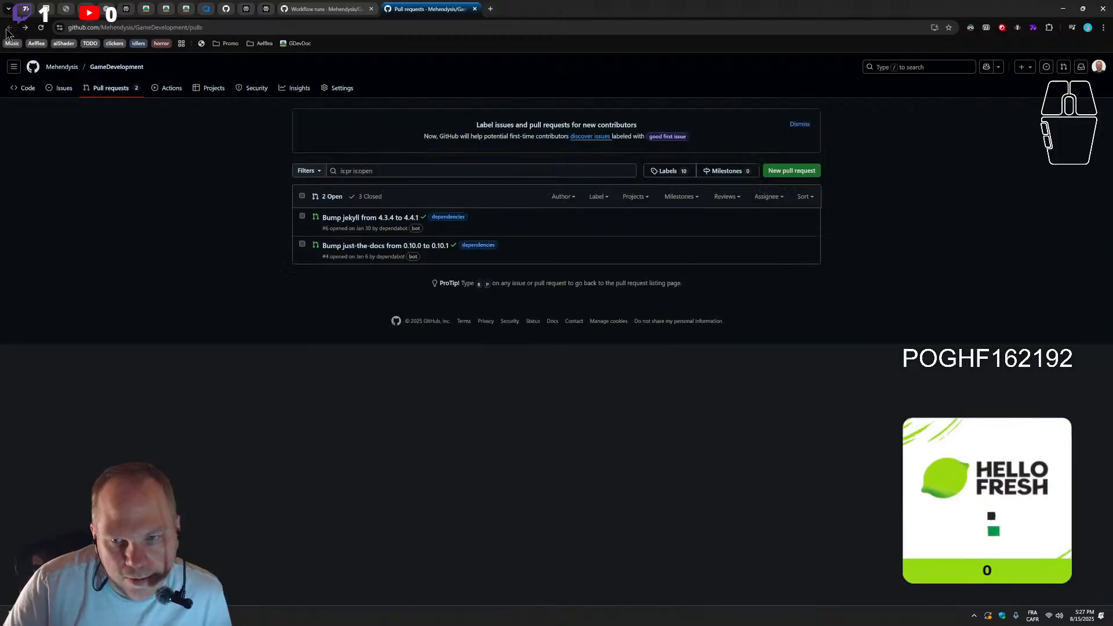
pyautogui.click(473, 10)
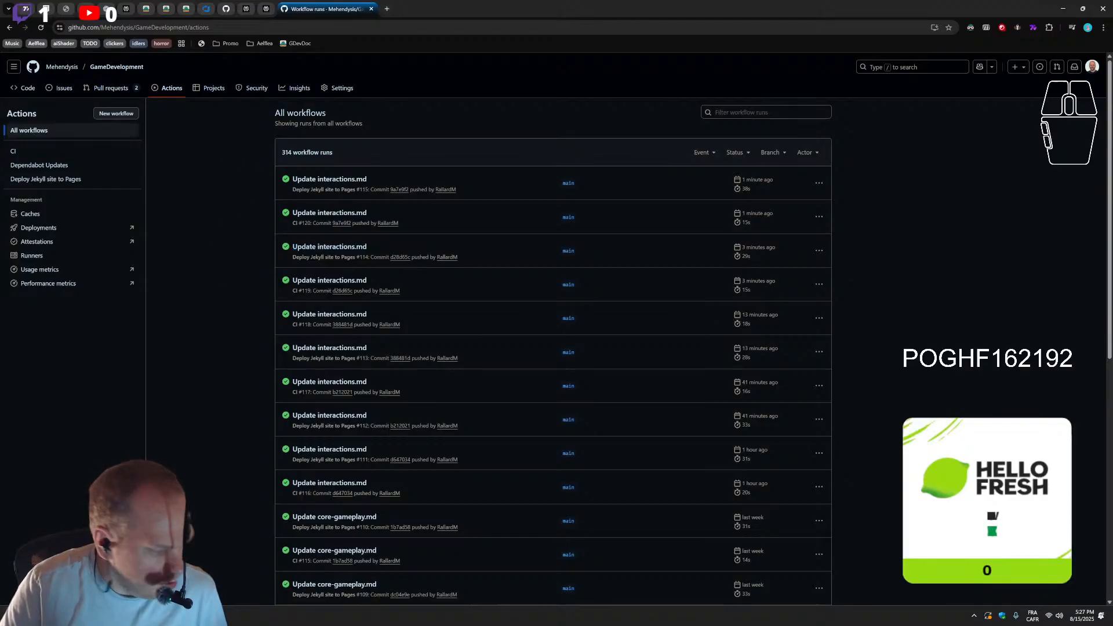
# Open File Explorer and go to the repos folder on the Beast (E:) drive
pyautogui.press('super+s')
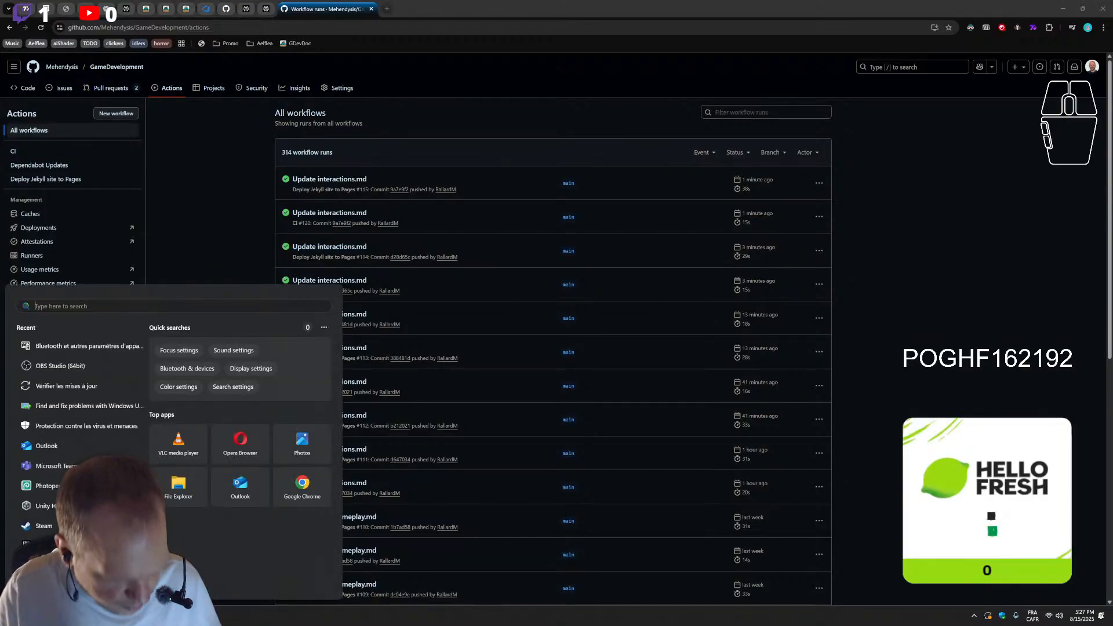
pyautogui.click(179, 488)
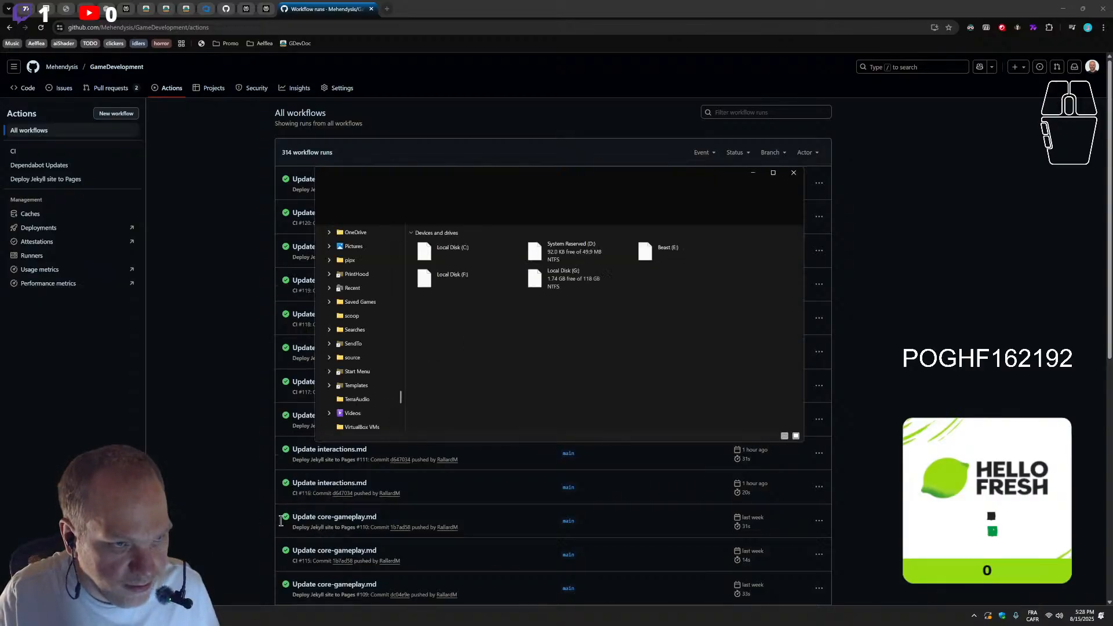
pyautogui.doubleClick(550, 347)
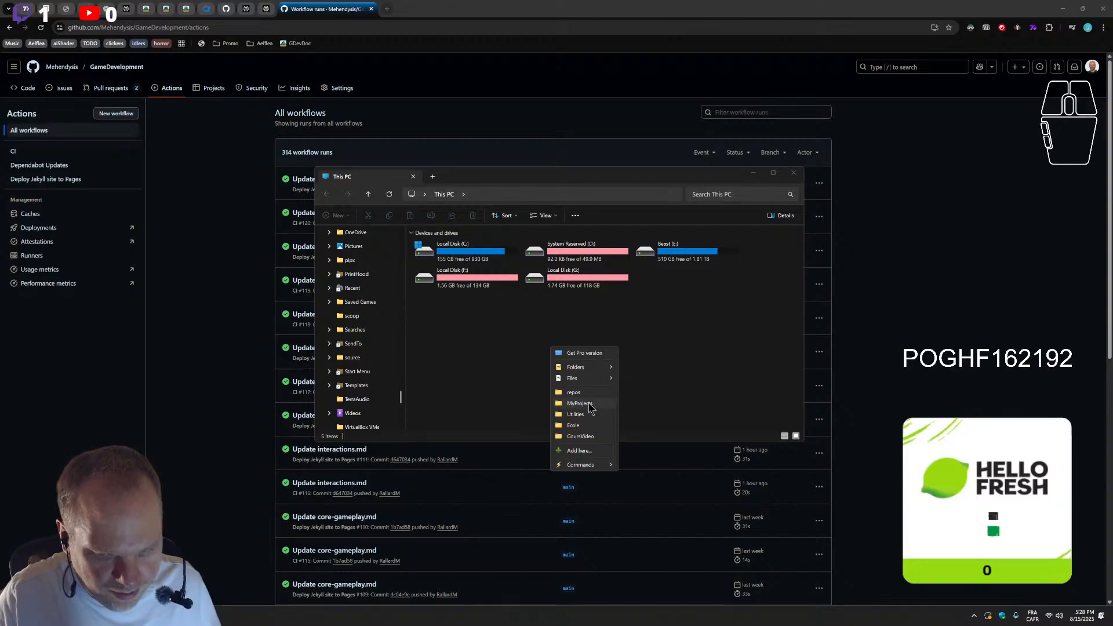
pyautogui.click(580, 403)
pyautogui.doubleClick(481, 396)
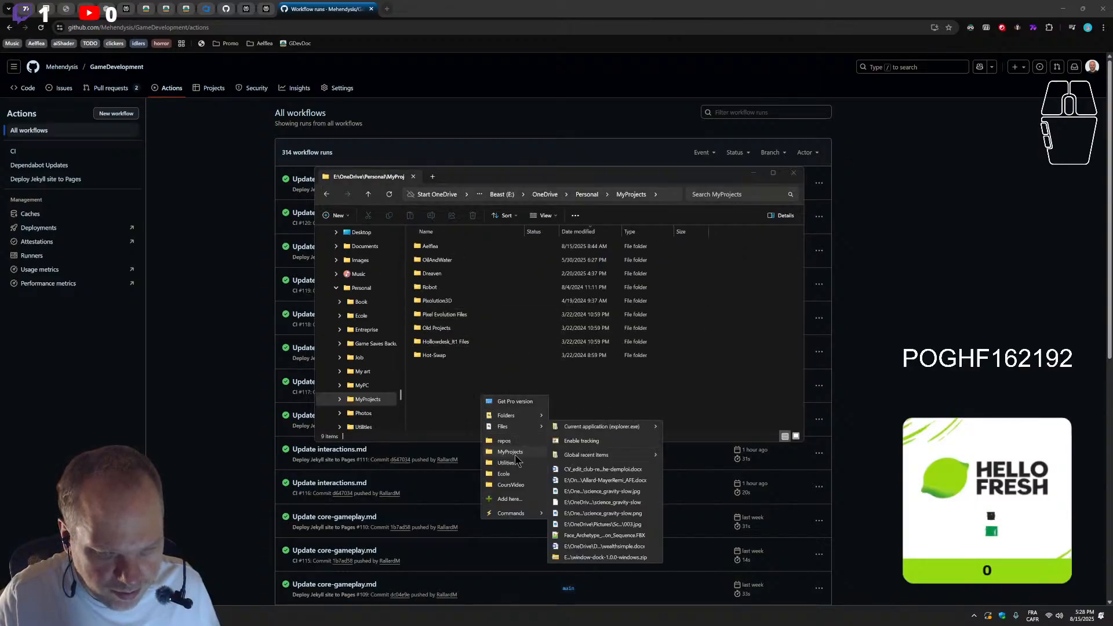
pyautogui.click(509, 441)
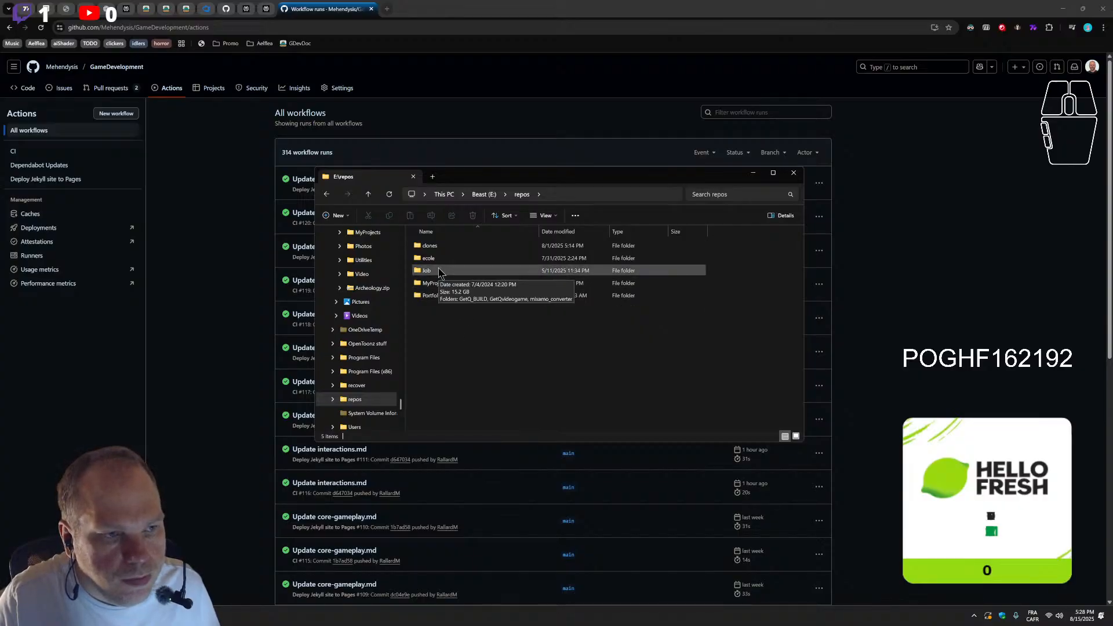
# Open the GameDevelopment folder inside MyProjects in the repos folder
pyautogui.doubleClick(432, 284)
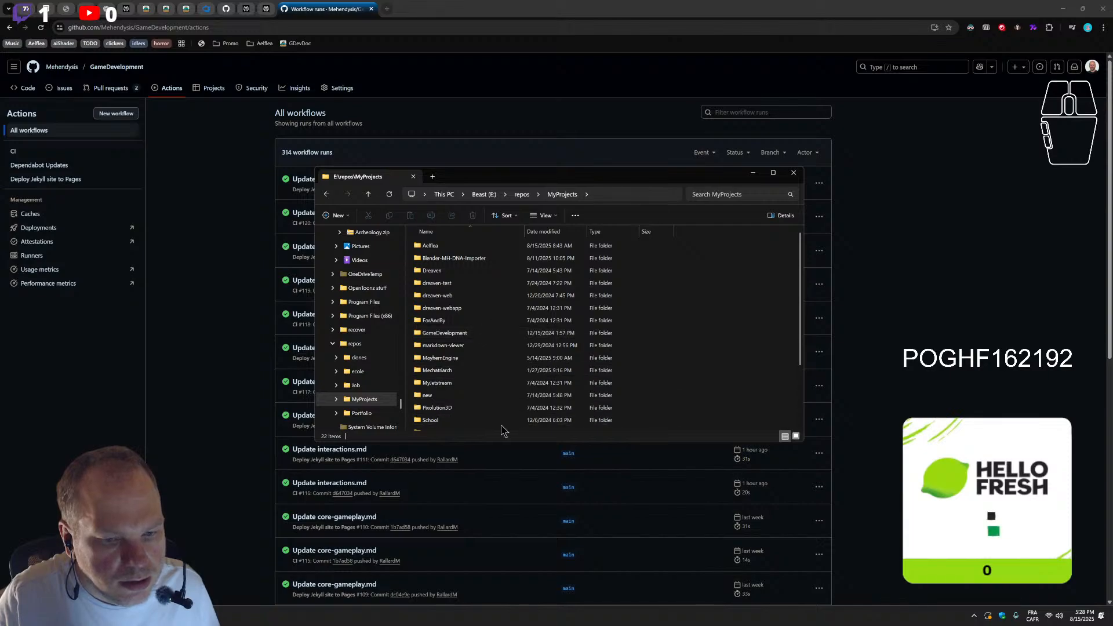
pyautogui.scroll(-1, 482, 401)
pyautogui.scroll(-1, 483, 401)
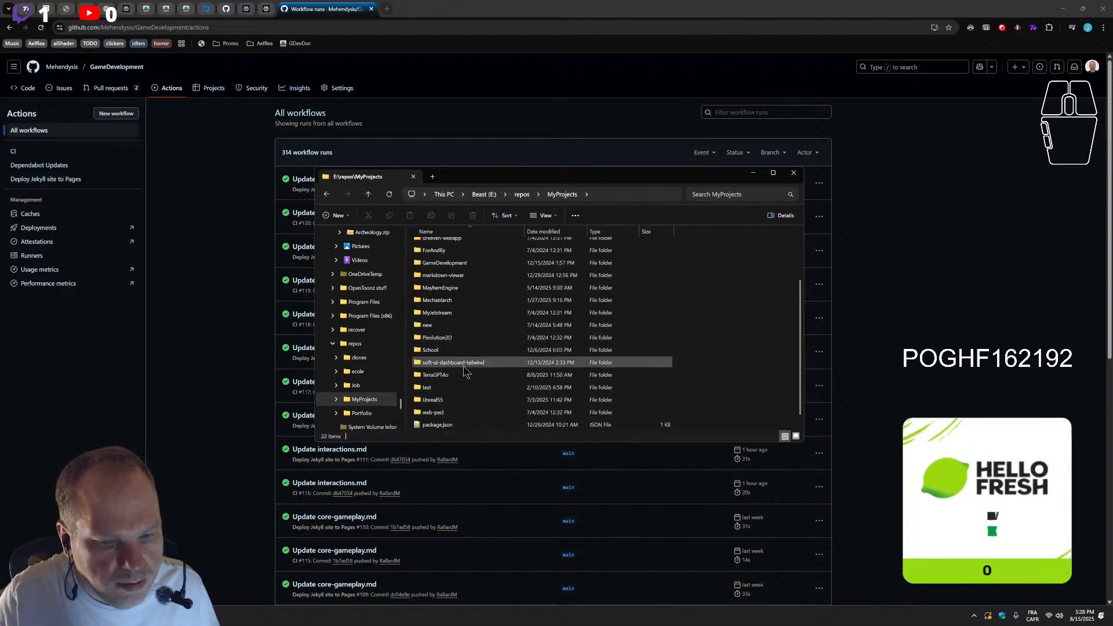
pyautogui.scroll(-1, 462, 389)
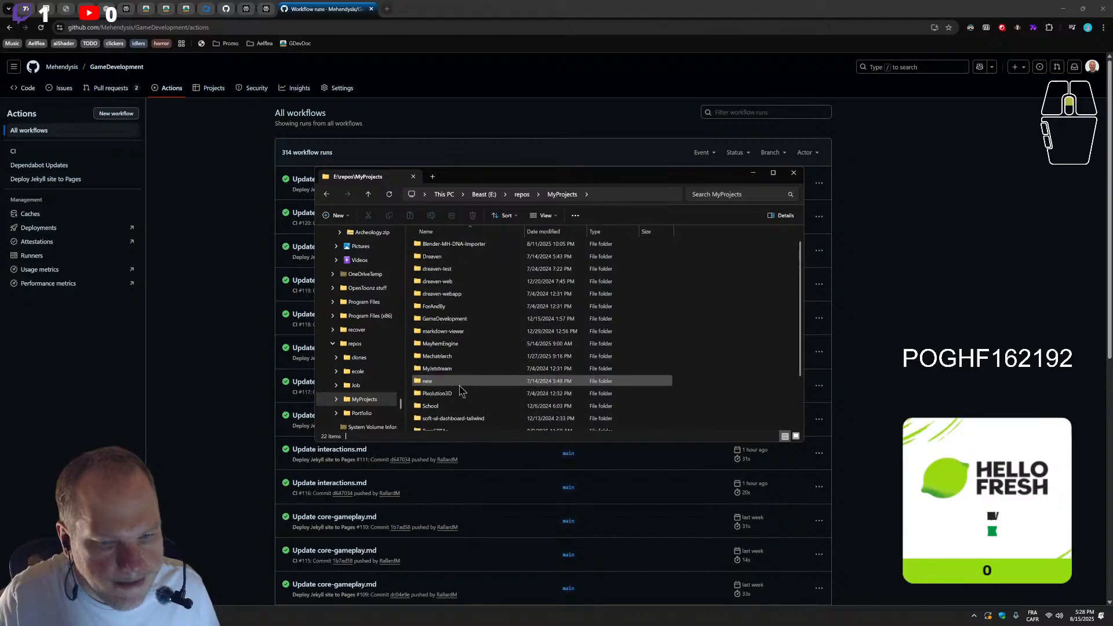
pyautogui.scroll(2, 462, 348)
pyautogui.doubleClick(464, 334)
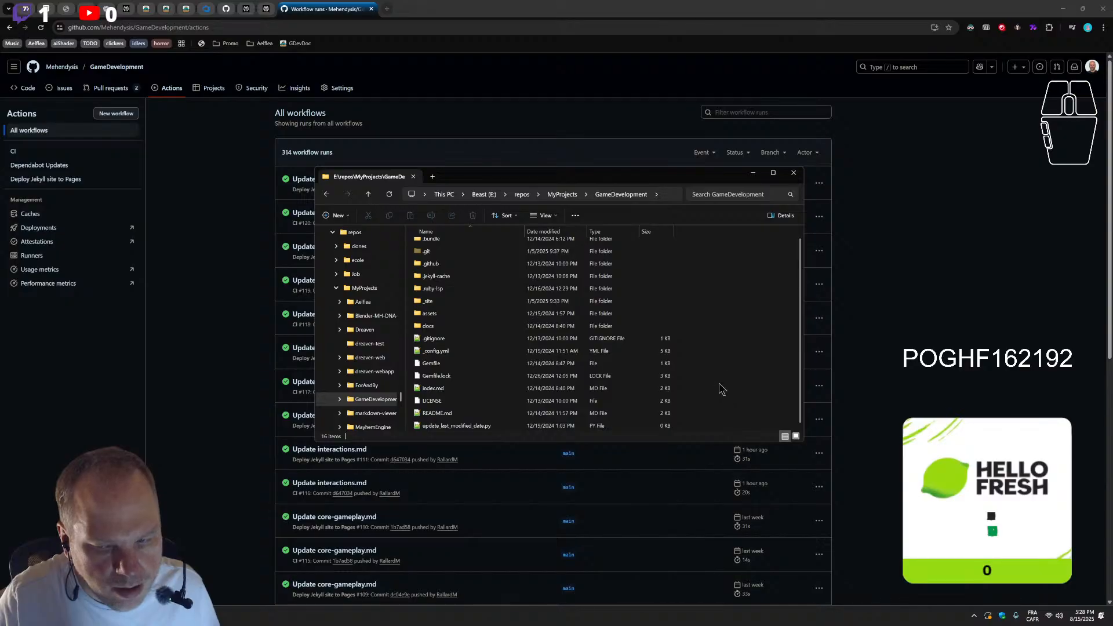
# Open a Git Bash terminal in the GameDevelopment folder and check the repository with git status
pyautogui.rightClick(719, 383)
pyautogui.click(770, 509)
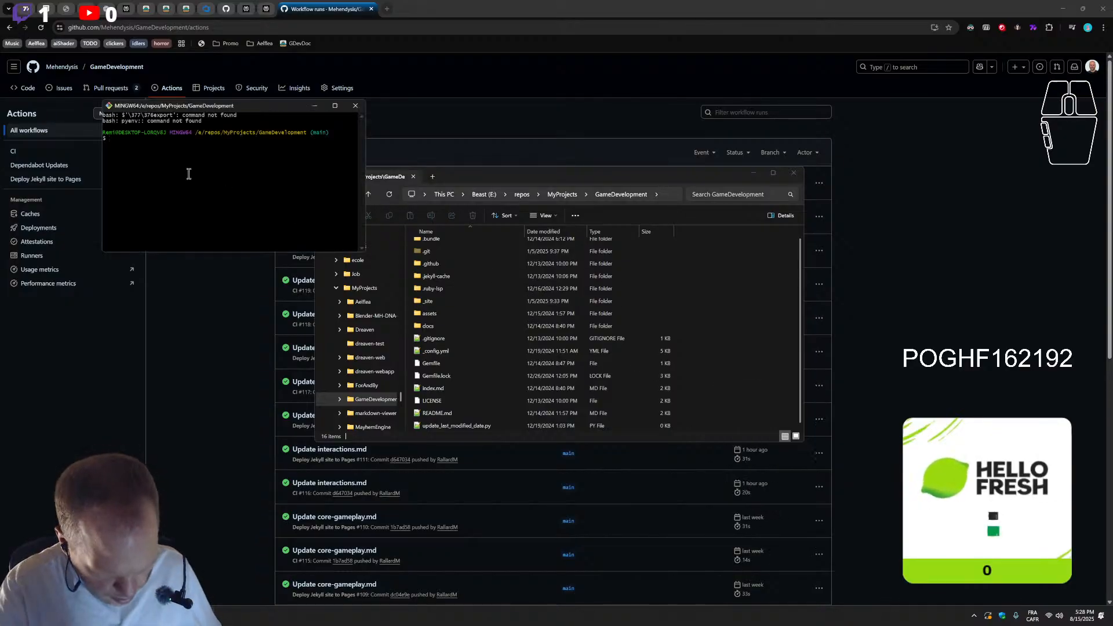
pyautogui.write('git status')
pyautogui.press('Return')
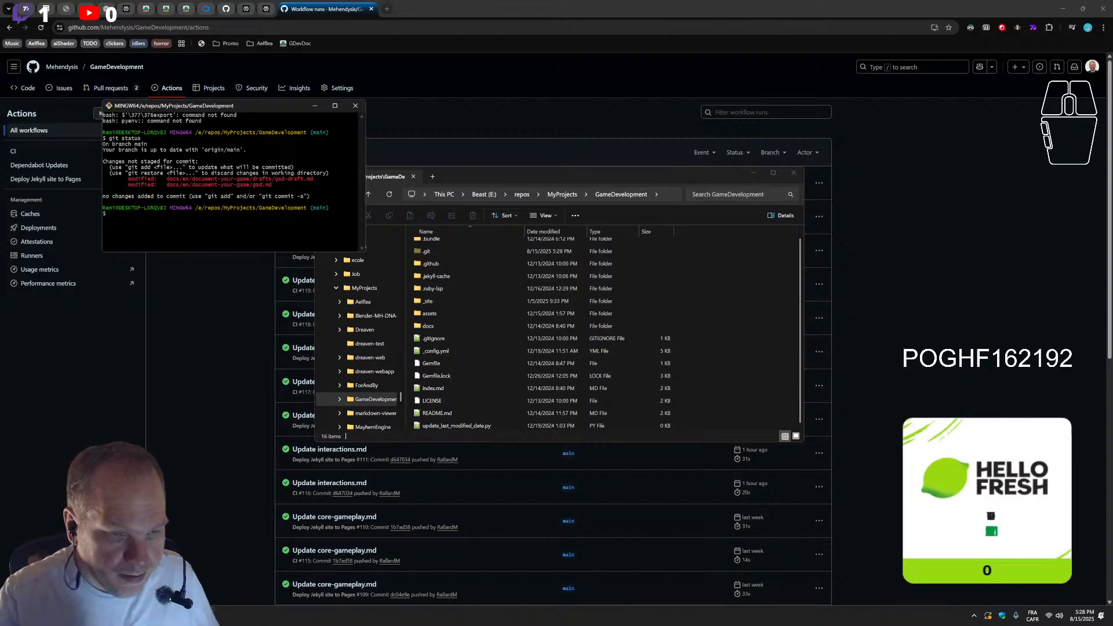
# Switch to Visual Studio Code and view the source control changes of the Blender-MH-DNA-Importer project
pyautogui.scroll(-2, 371, 348)
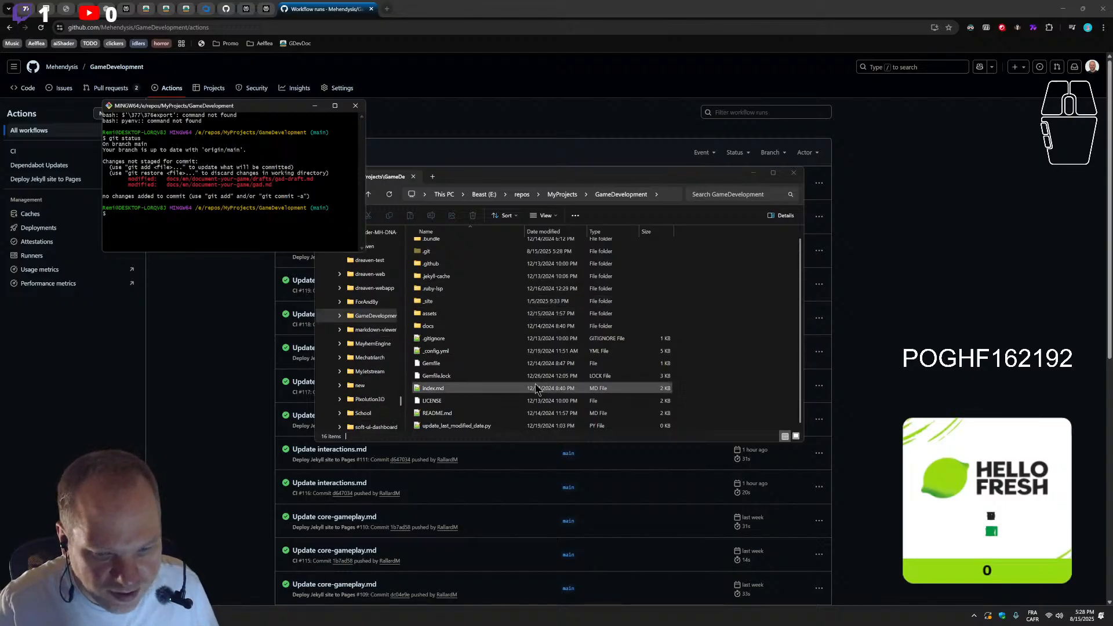
pyautogui.scroll(1, 471, 384)
pyautogui.click(487, 345)
pyautogui.scroll(-1, 486, 388)
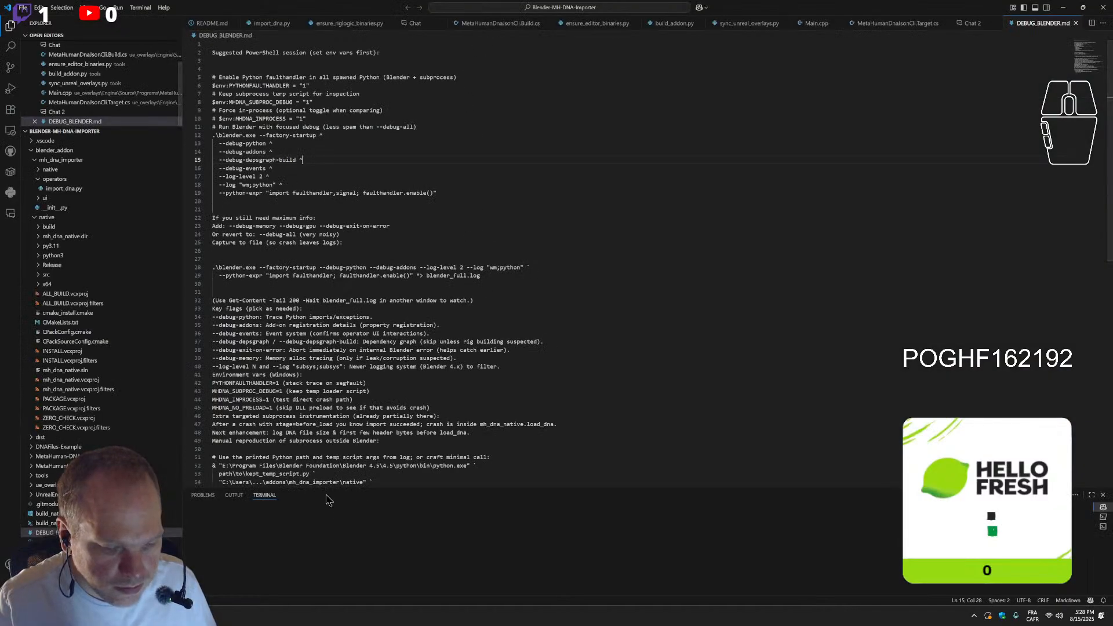
pyautogui.click(10, 68)
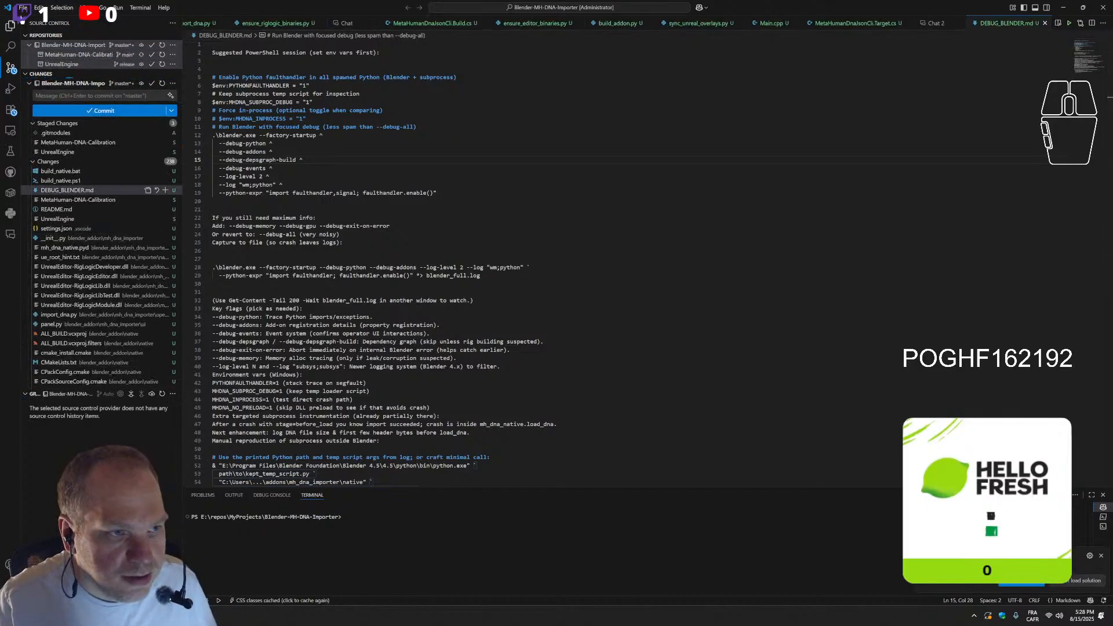
# Open a new, empty editor window alongside the Blender-MH-DNA-Importer project
pyautogui.click(23, 8)
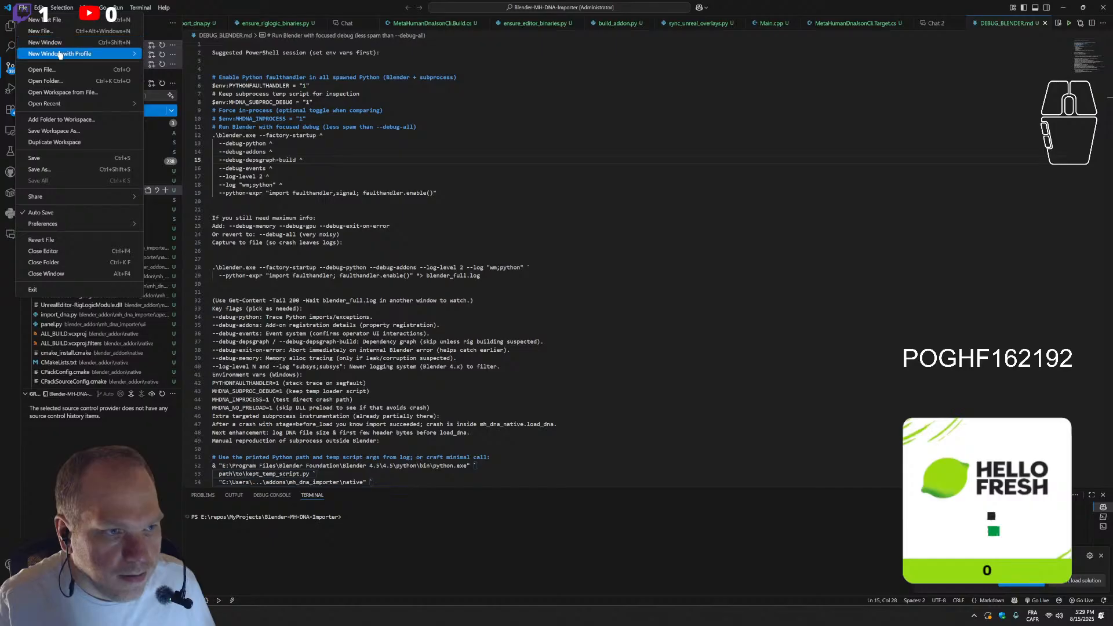
pyautogui.moveTo(56, 56)
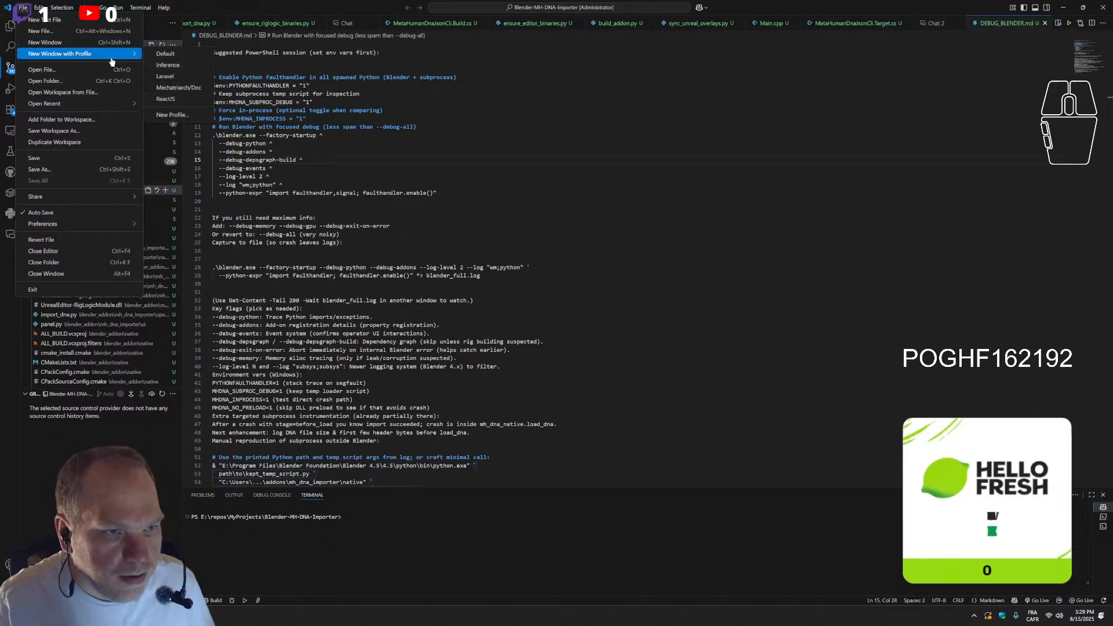
pyautogui.click(59, 44)
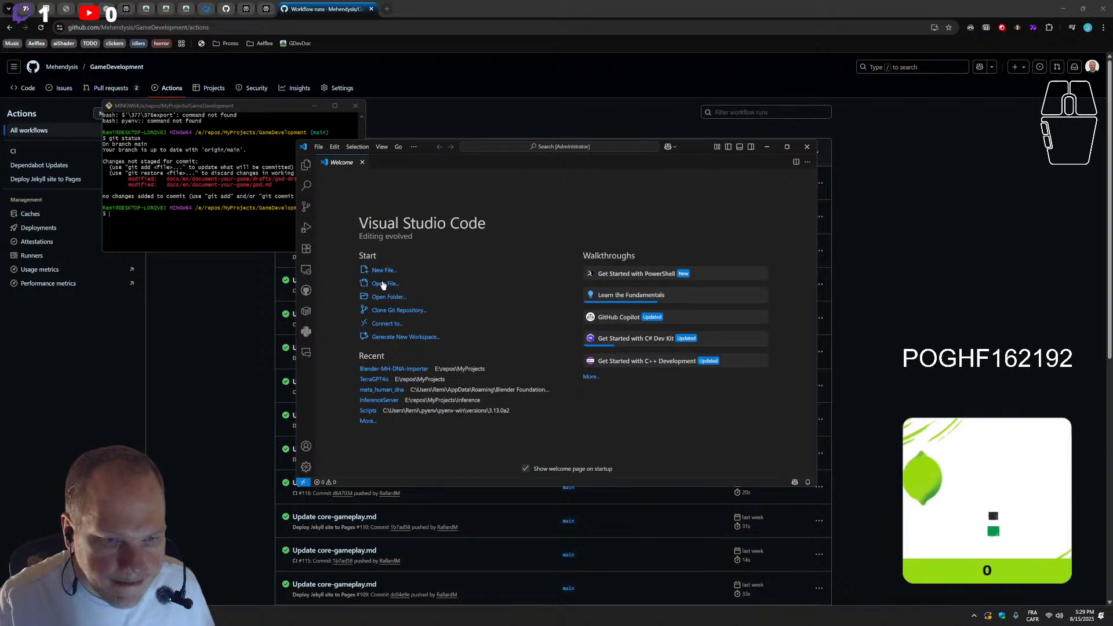
# Open the folder E:\repos\MyProjects\GameDevelopment in the new window, using the path copied from File Explorer
pyautogui.click(389, 297)
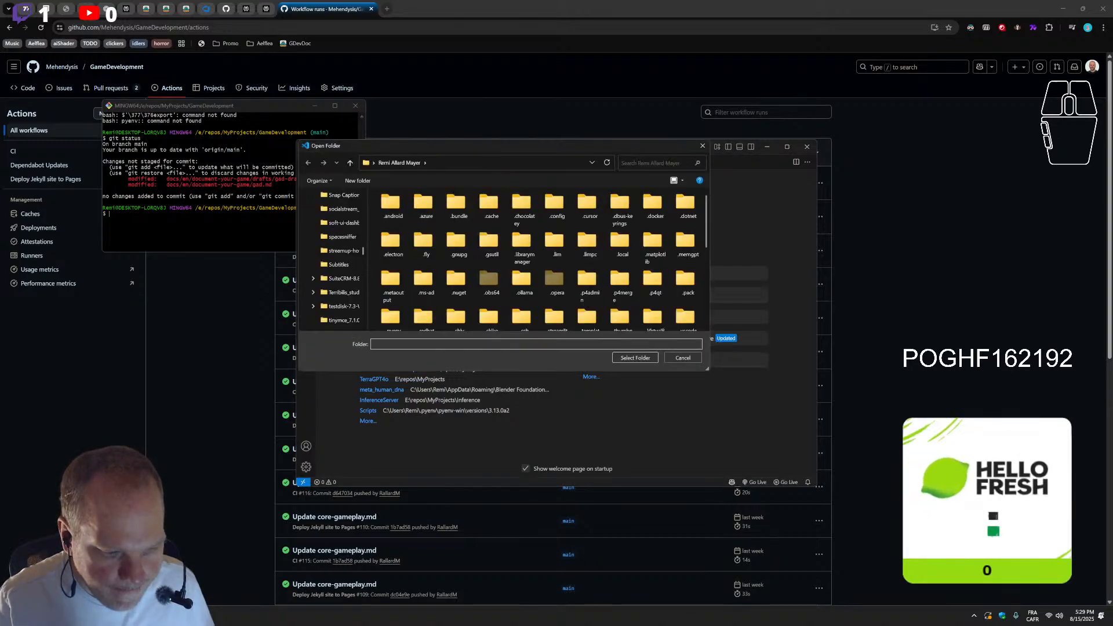
pyautogui.hotkey('alt', 'Tab')
pyautogui.hotkey('alt', 'Tab')
pyautogui.hotkey('alt', 'Tab')
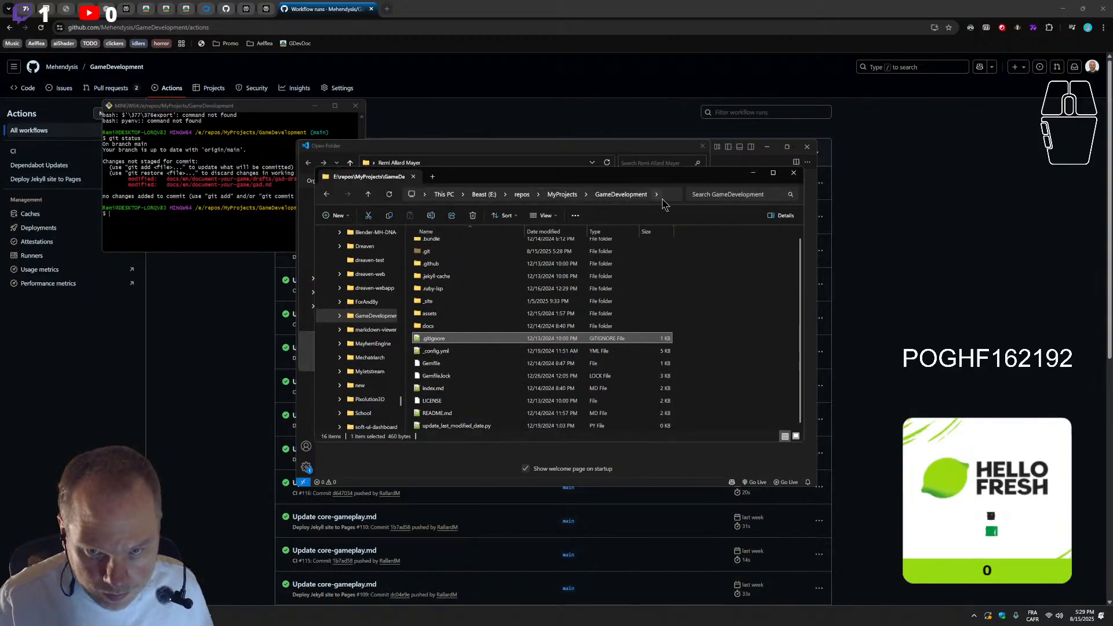
pyautogui.click(664, 200)
pyautogui.click(754, 172)
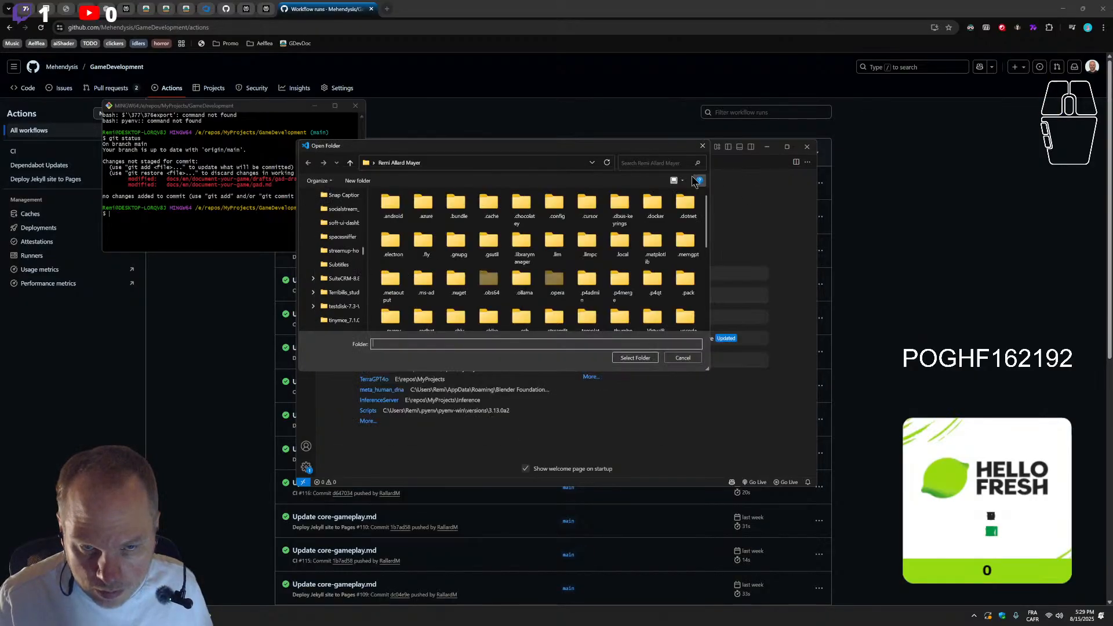
pyautogui.click(521, 165)
pyautogui.press('Return')
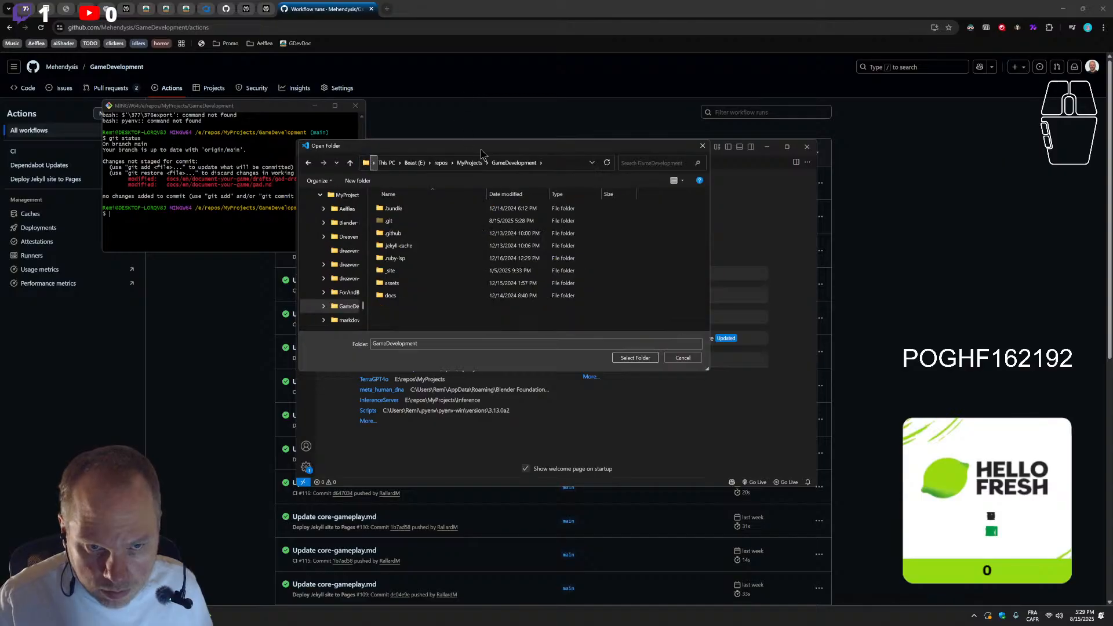
pyautogui.click(634, 358)
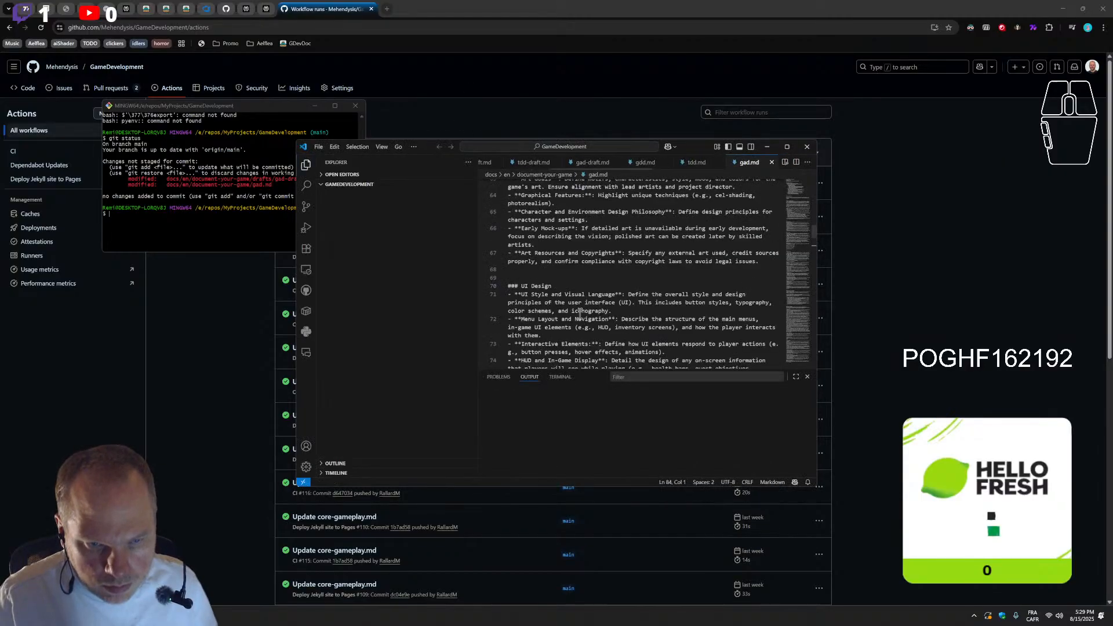
# Maximize the GameDevelopment window and review the uncommitted changes in gad.md from start to end
pyautogui.click(789, 148)
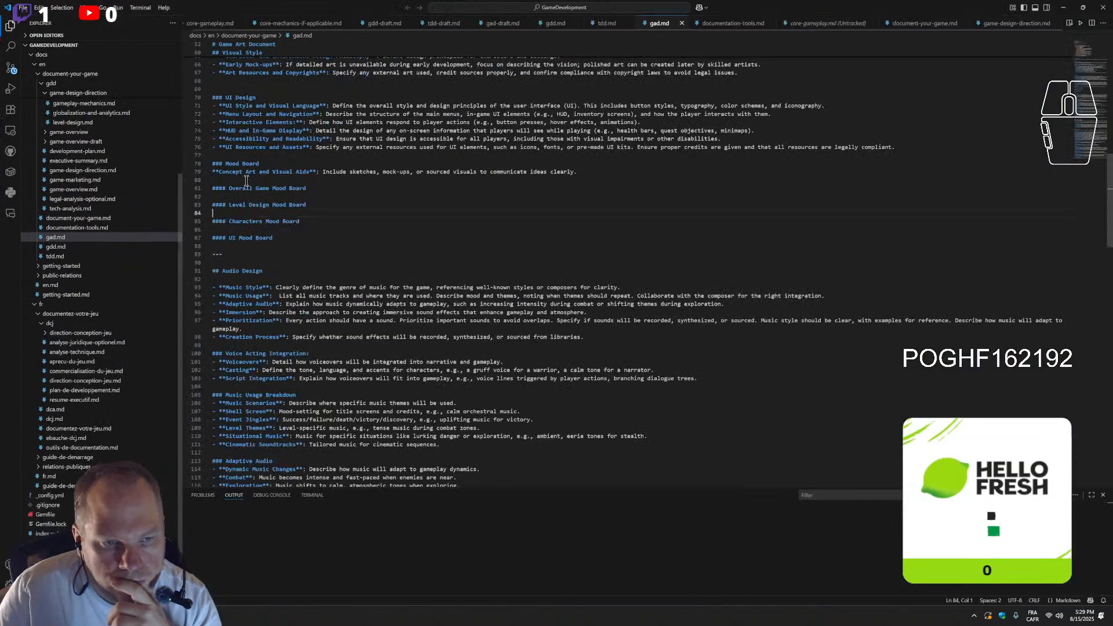
pyautogui.click(12, 70)
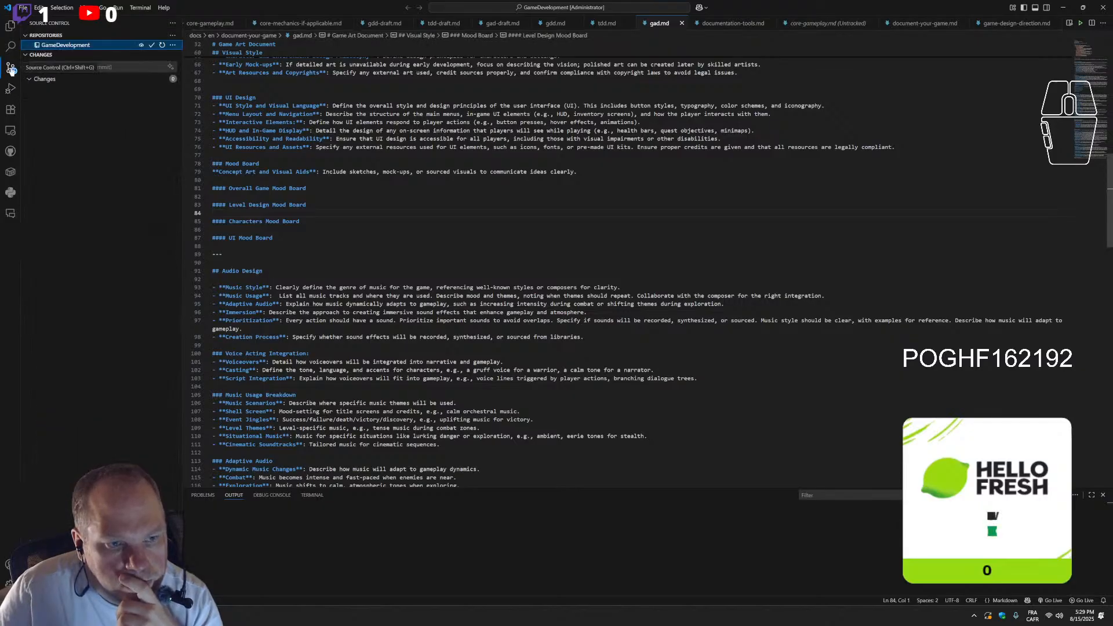
pyautogui.click(42, 105)
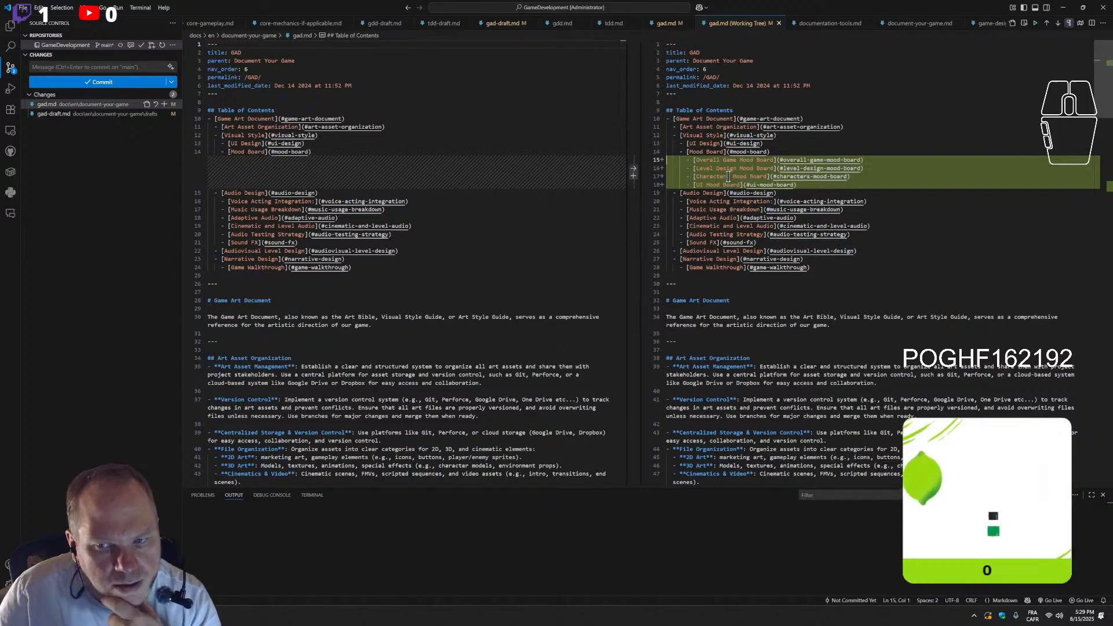
pyautogui.scroll(-10, 765, 243)
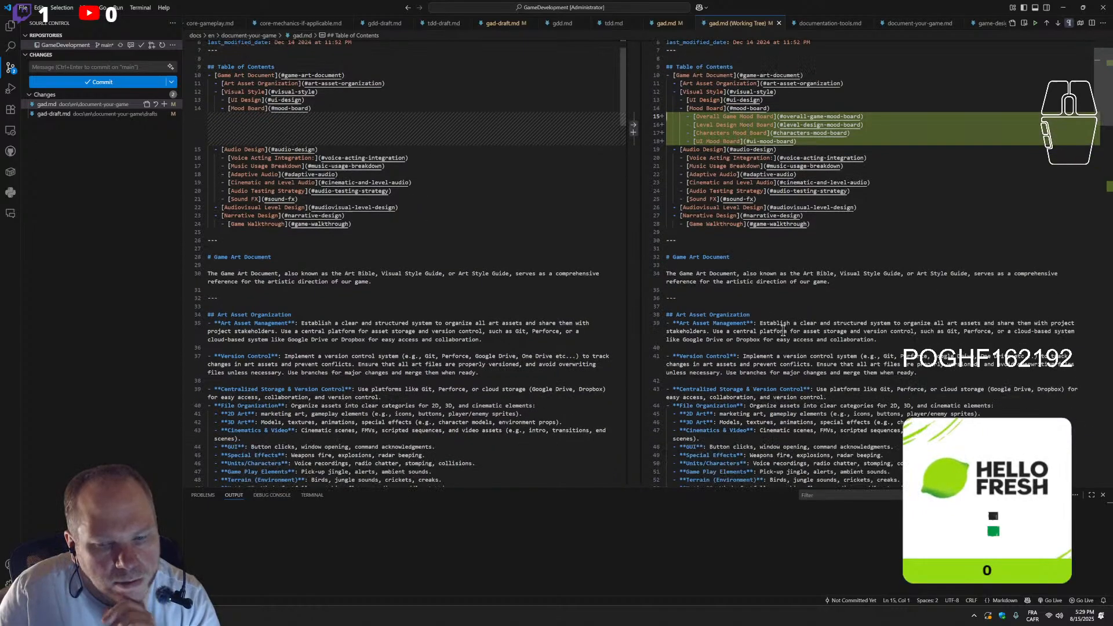
pyautogui.scroll(-5, 788, 315)
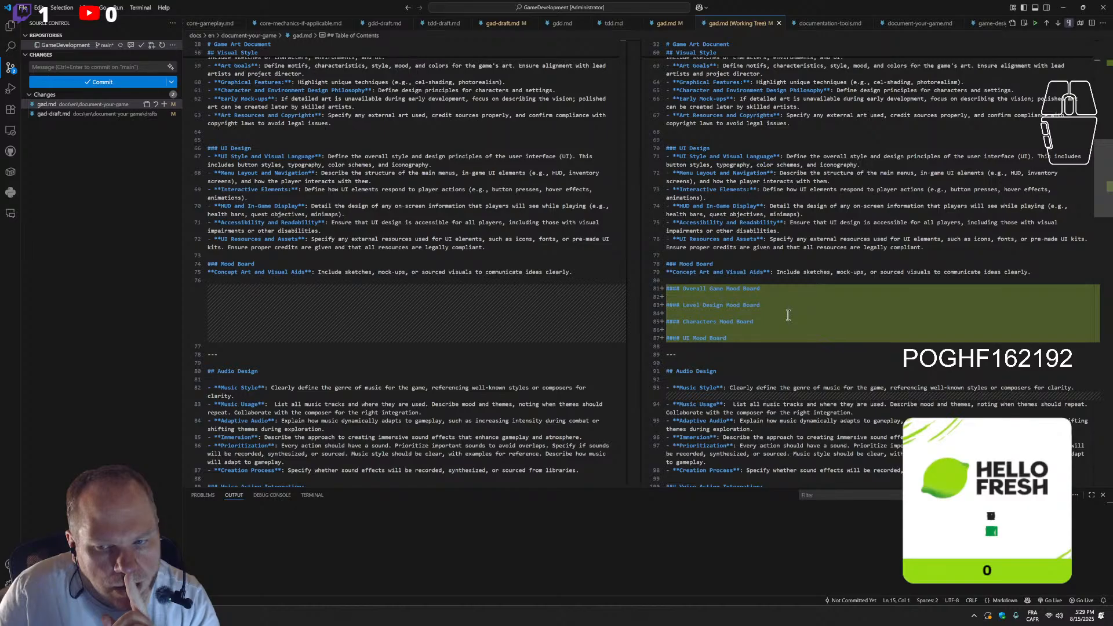
pyautogui.scroll(-10, 789, 315)
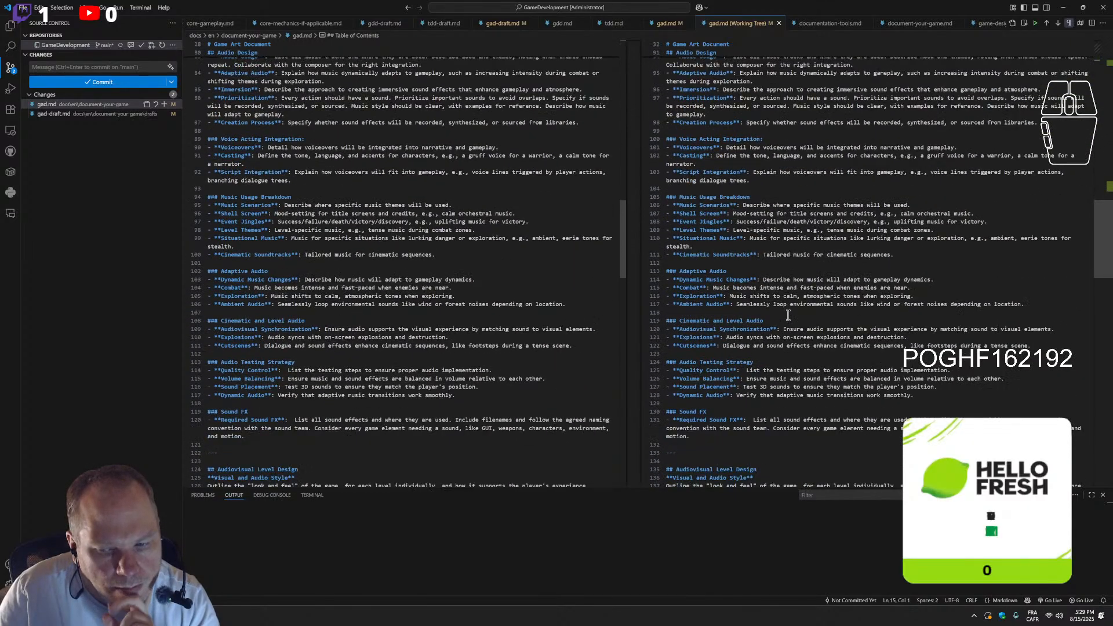
pyautogui.scroll(-20, 789, 315)
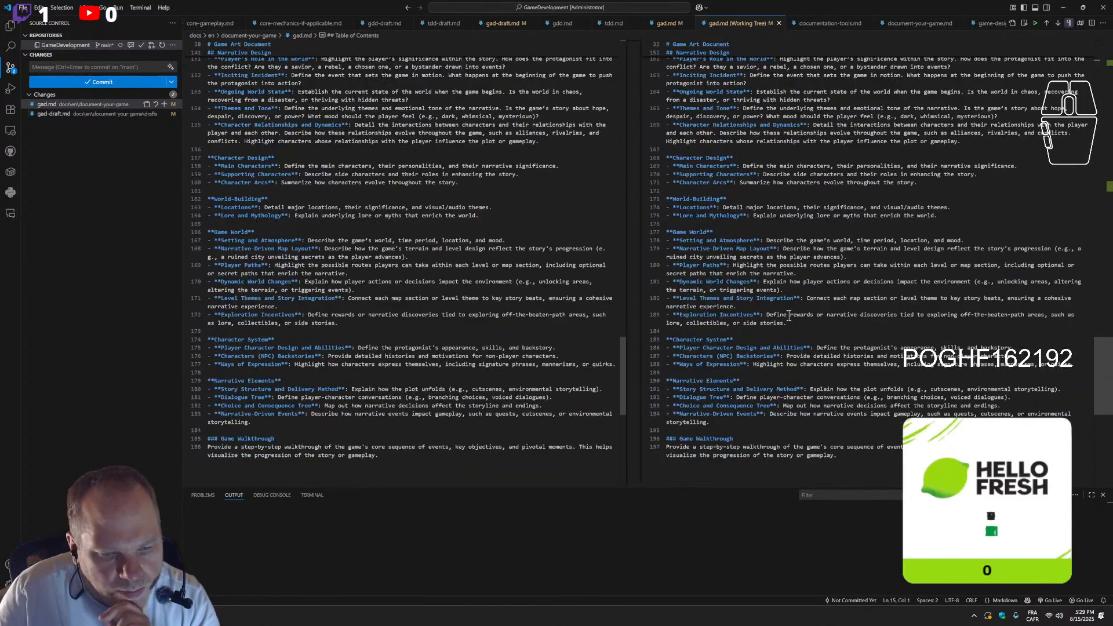
# Review the uncommitted changes in gad-draft.md through the Mood Board section
pyautogui.click(58, 114)
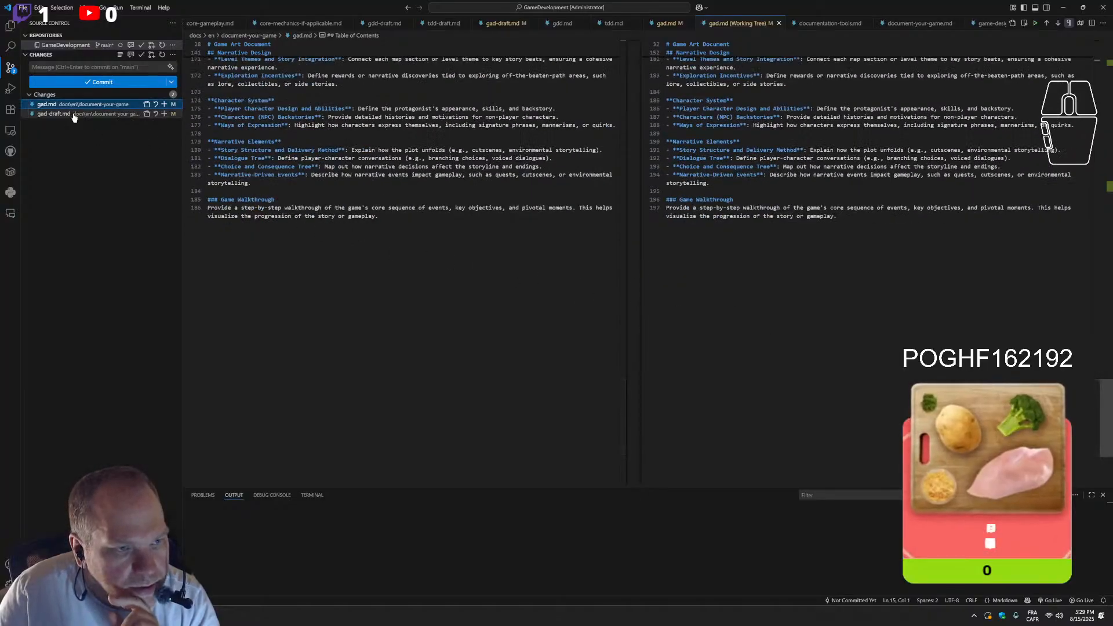
pyautogui.scroll(-7, 872, 308)
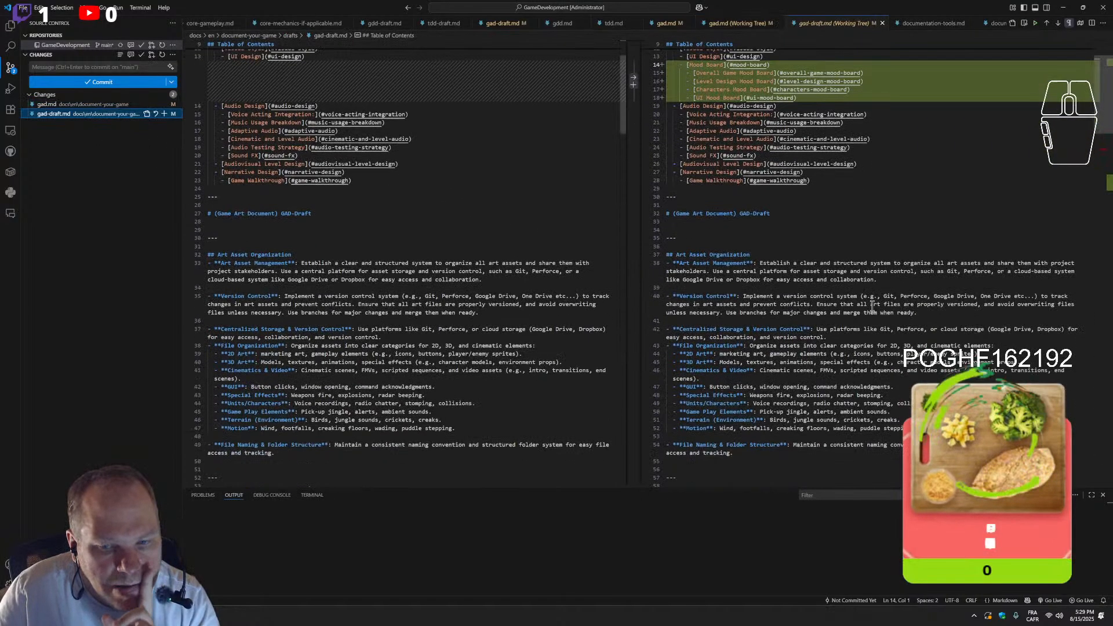
pyautogui.scroll(-4, 872, 308)
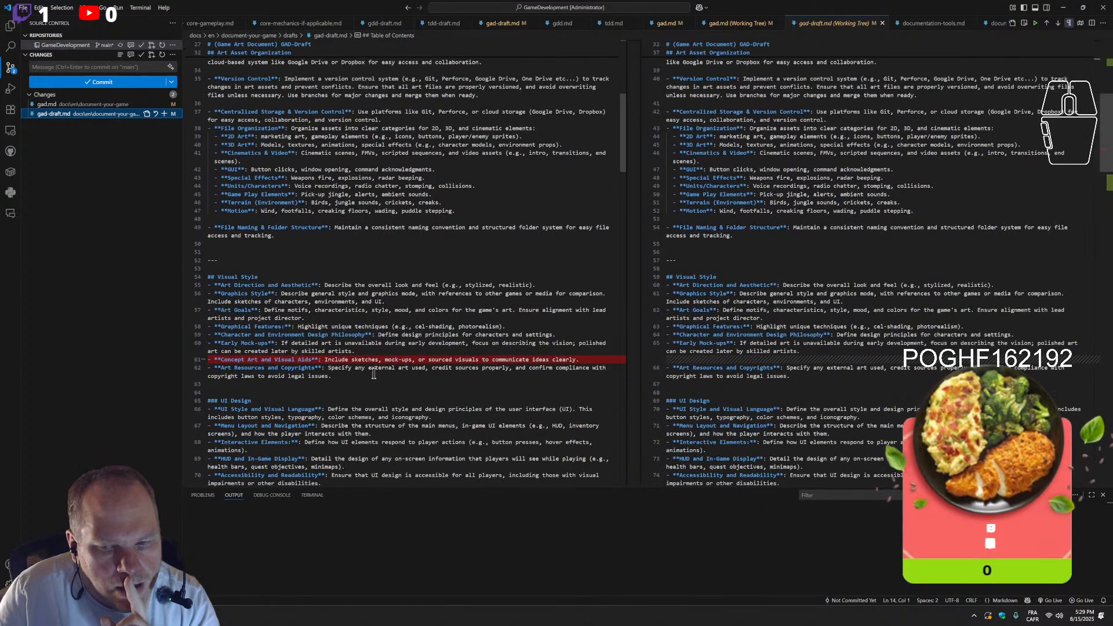
pyautogui.scroll(-3, 908, 374)
pyautogui.scroll(-8, 909, 374)
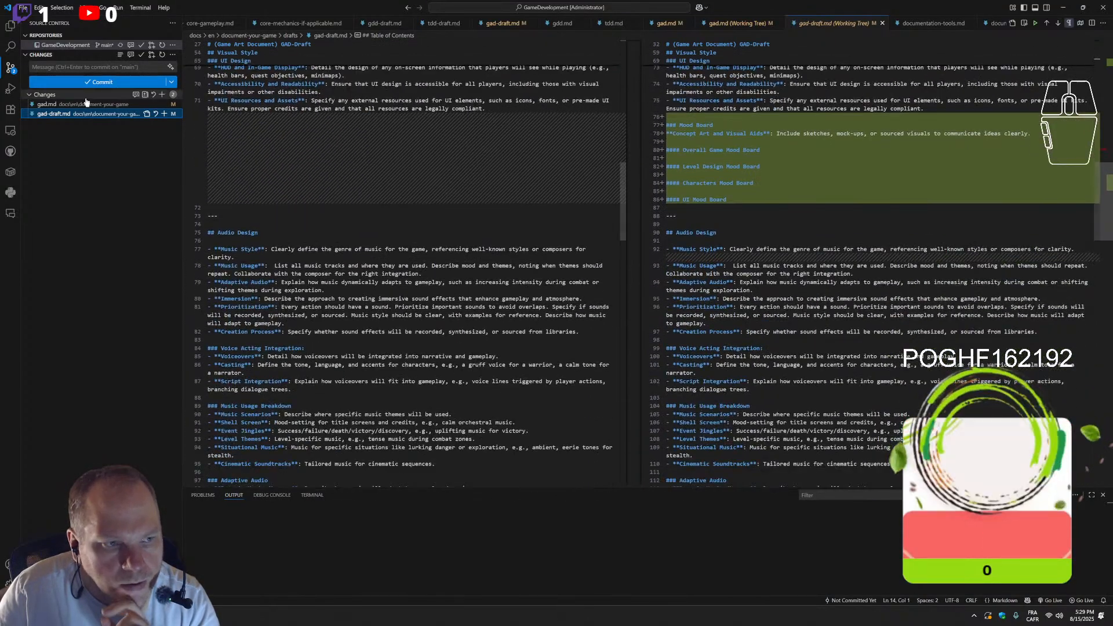
# Commit the gad.md and gad-draft.md changes with the message "adding moodboard section" and sync them with the remote
pyautogui.click(81, 67)
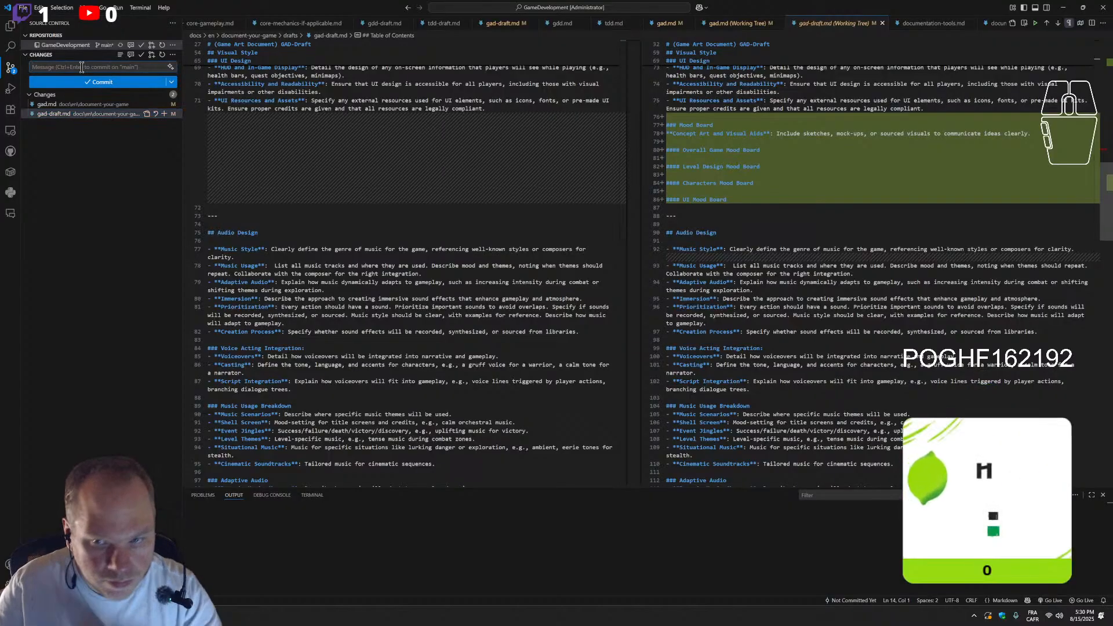
pyautogui.write('adding moodboard')
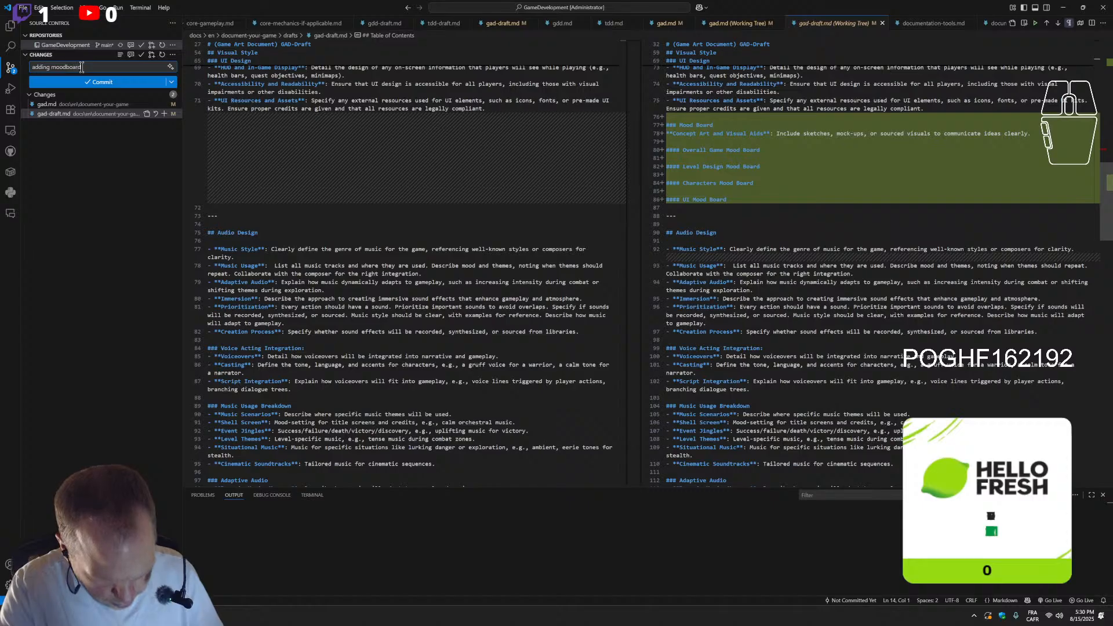
pyautogui.write(' sect')
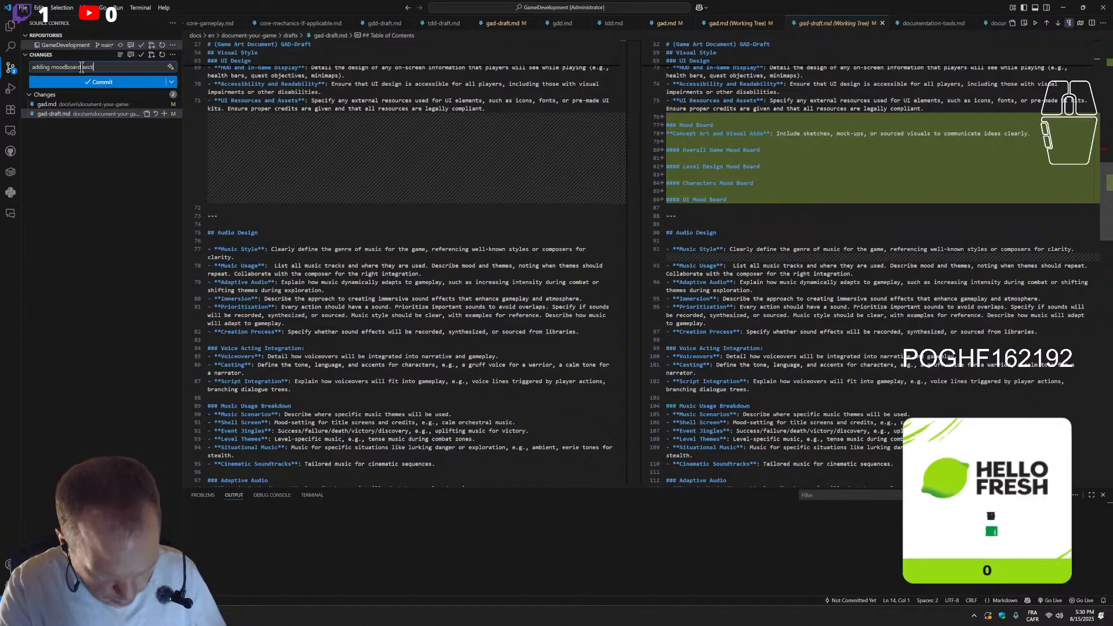
pyautogui.write('ion')
pyautogui.click(91, 83)
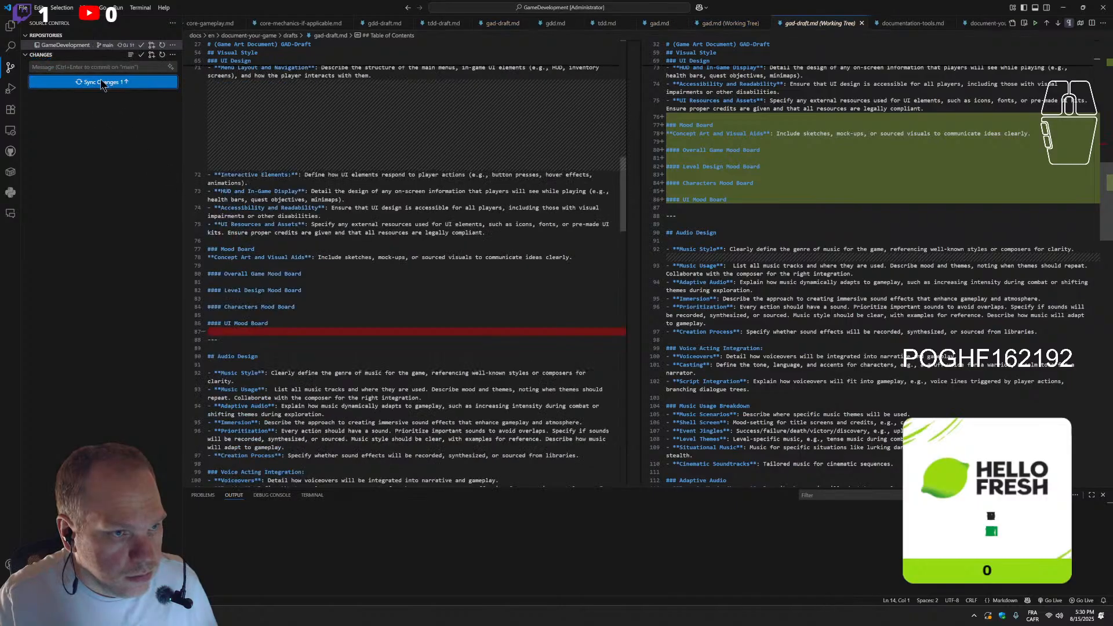
pyautogui.click(101, 83)
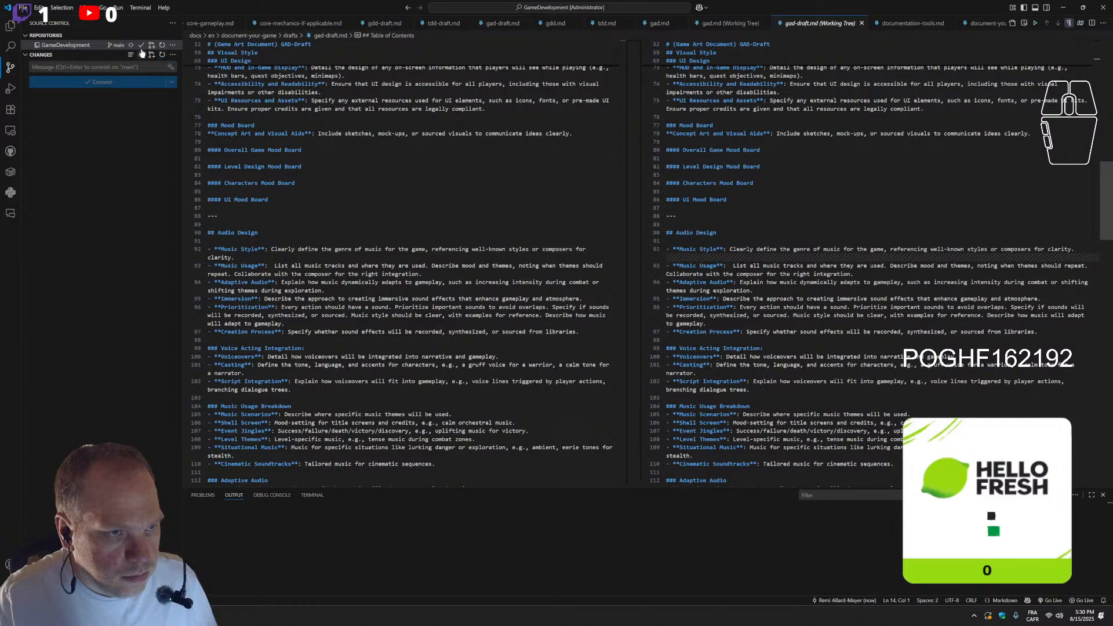
# Pull the latest changes from the remote into the GameDevelopment repository and recheck its source control view
pyautogui.click(171, 47)
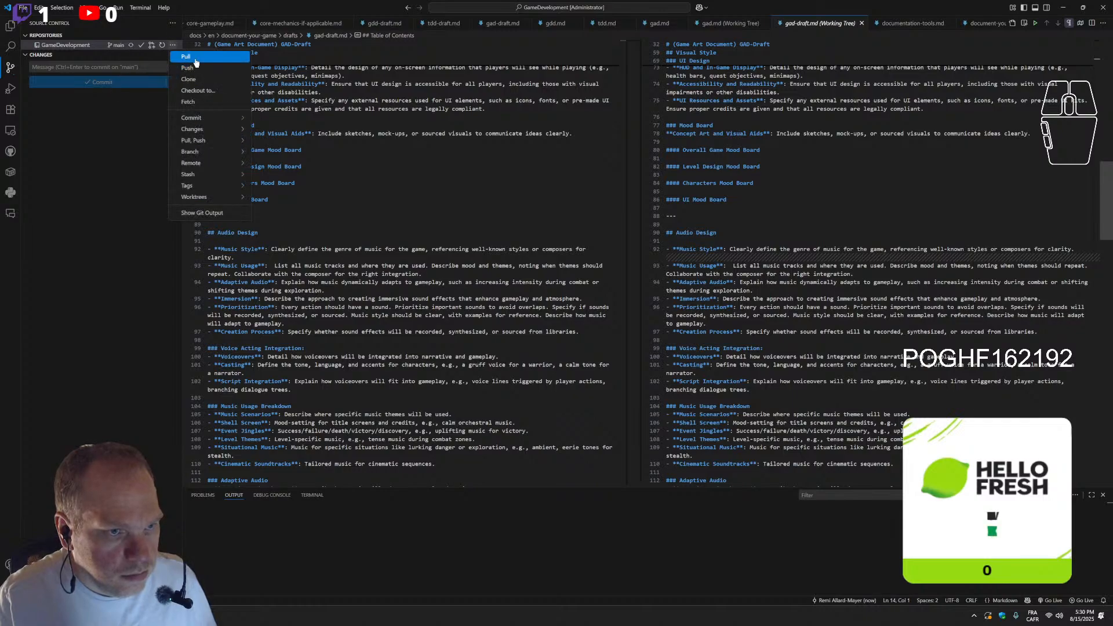
pyautogui.click(195, 59)
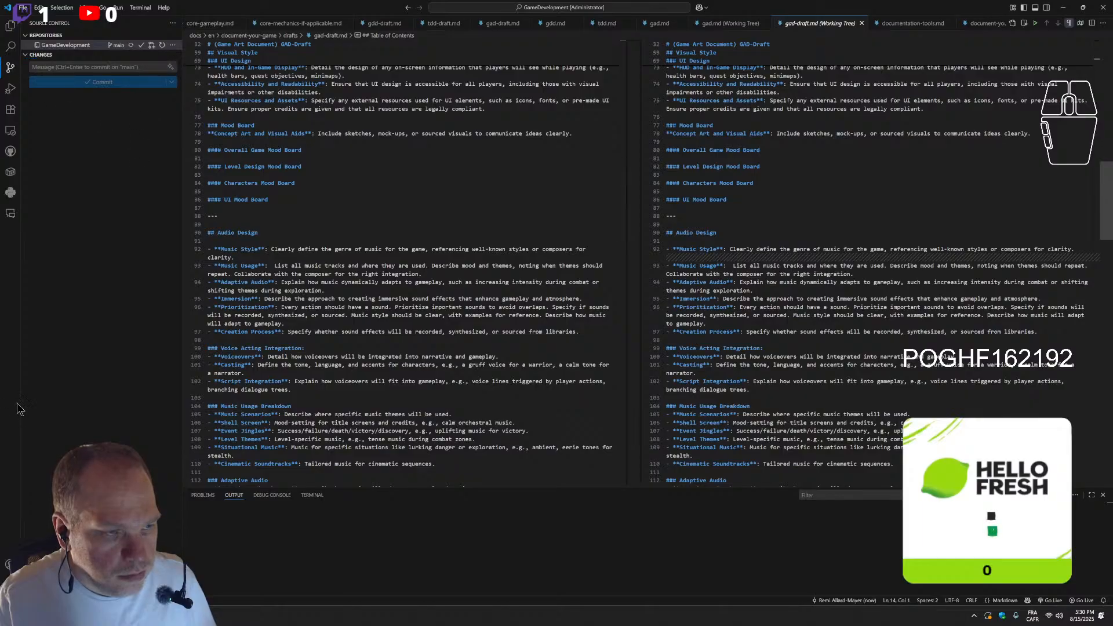
pyautogui.click(10, 68)
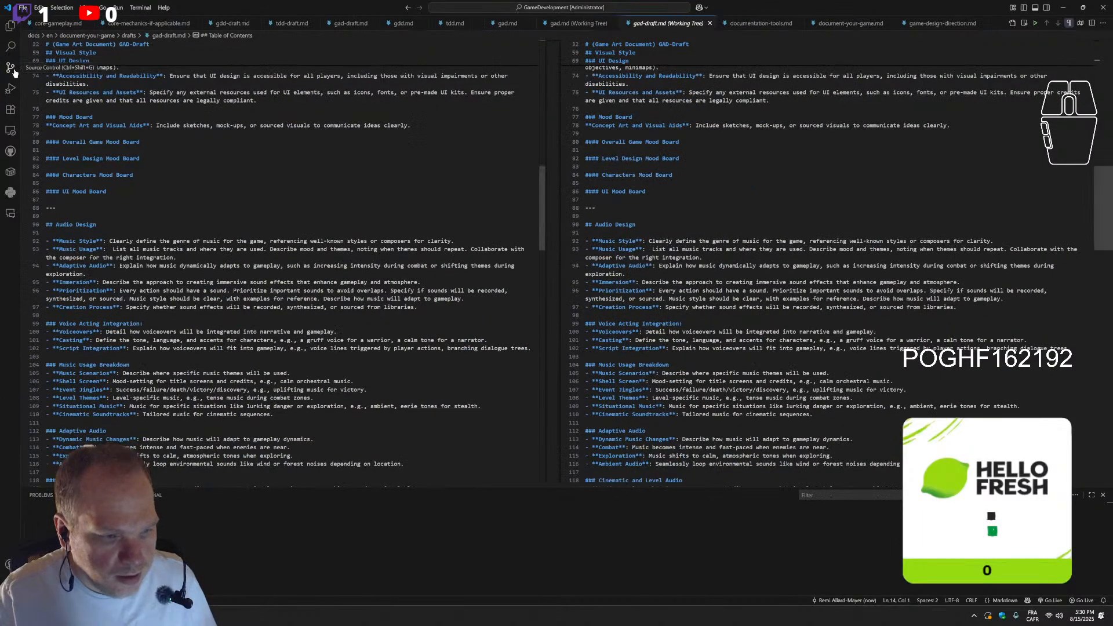
pyautogui.click(10, 69)
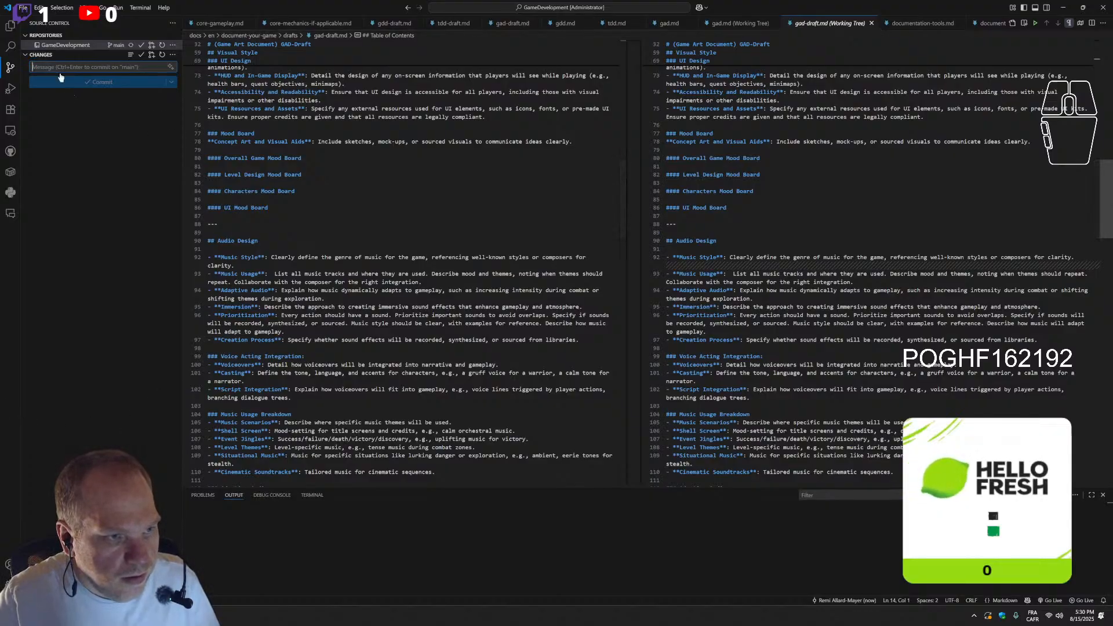
# Open gad-draft.md from the drafts folder in the project's file tree and view its table of contents
pyautogui.click(10, 26)
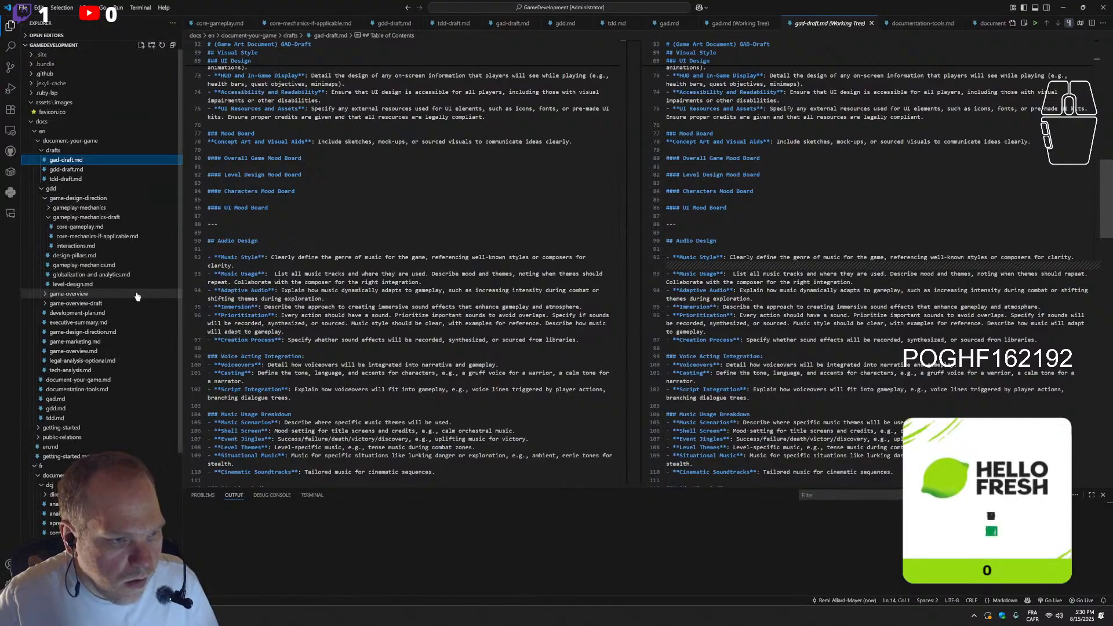
pyautogui.click(79, 170)
pyautogui.click(65, 160)
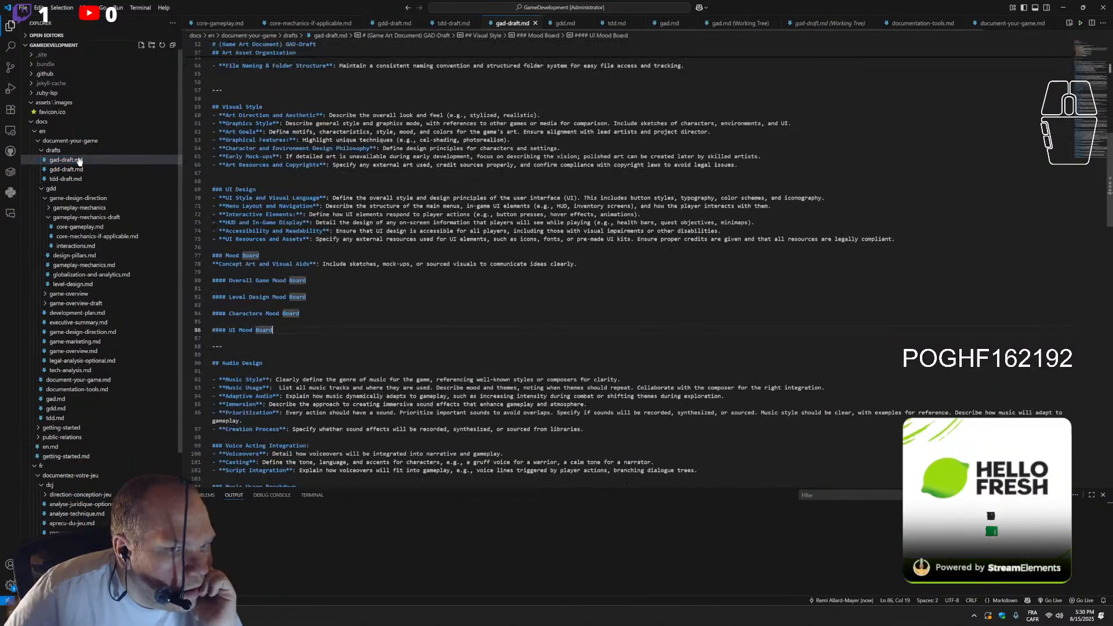
pyautogui.scroll(8, 453, 224)
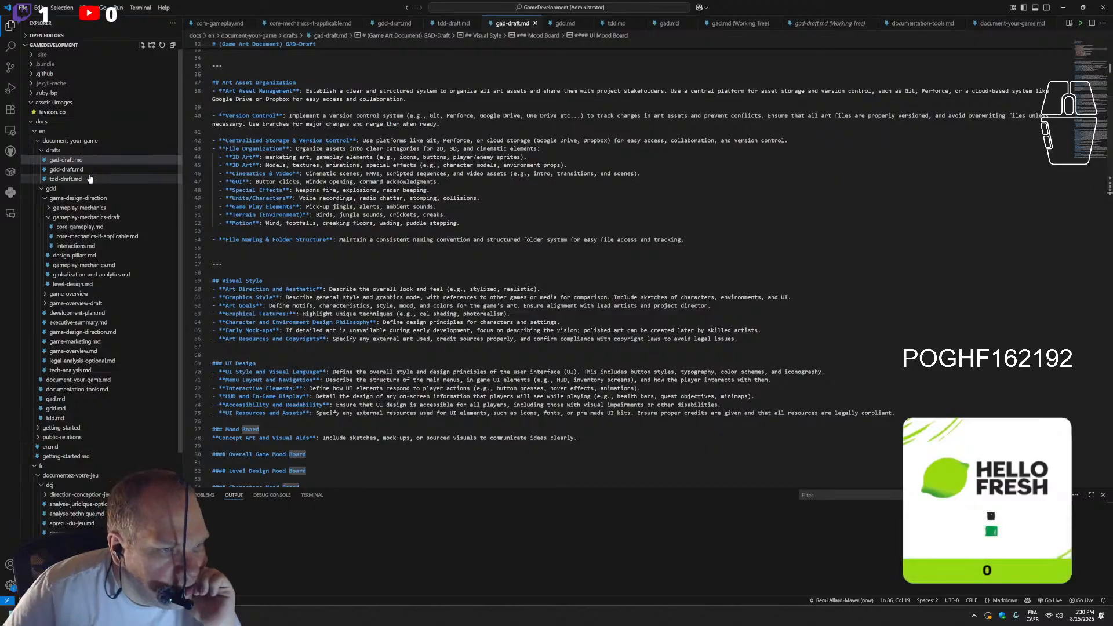
pyautogui.scroll(8, 560, 240)
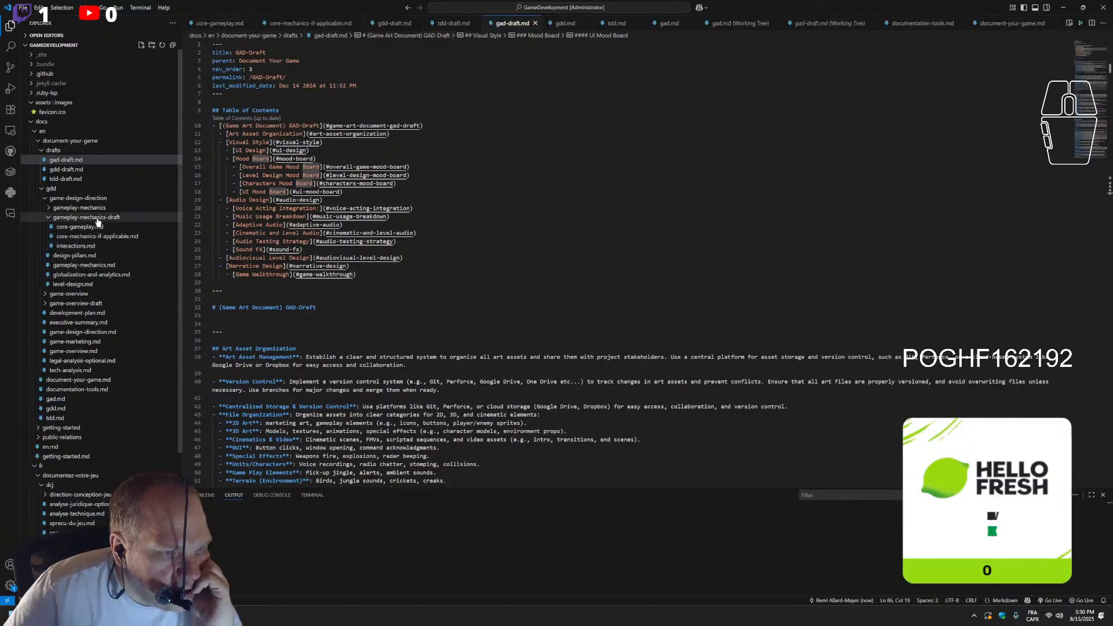
# Expand the gameplay-mechanics, game-overview and game-overview-draft folders to view their files, and switch to the GitHub workflow runs in the browser
pyautogui.click(79, 208)
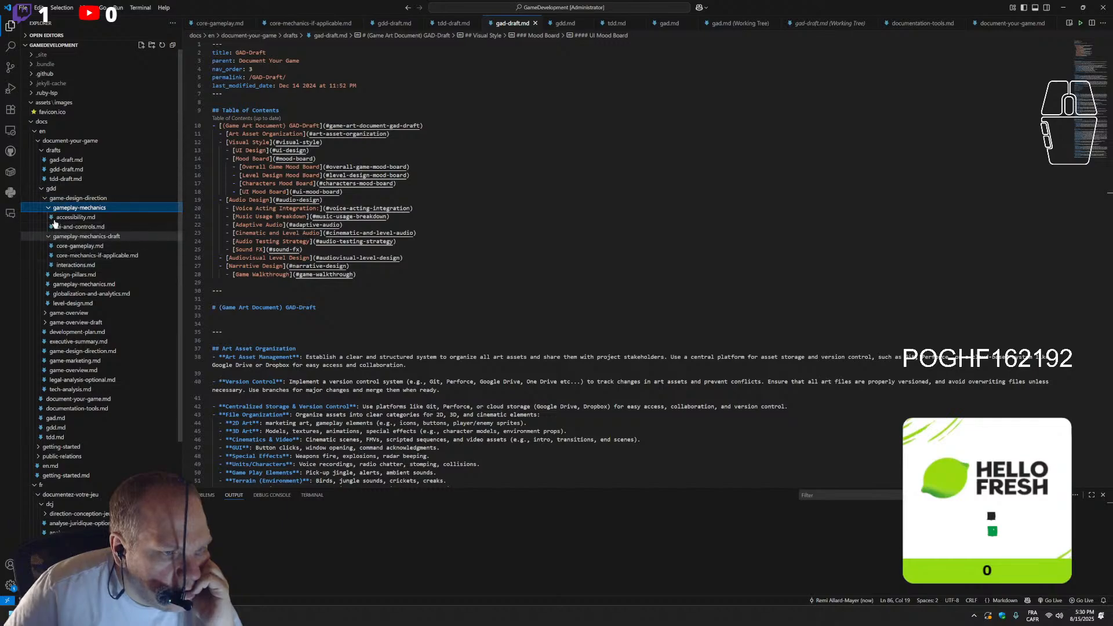
pyautogui.click(47, 322)
pyautogui.click(48, 313)
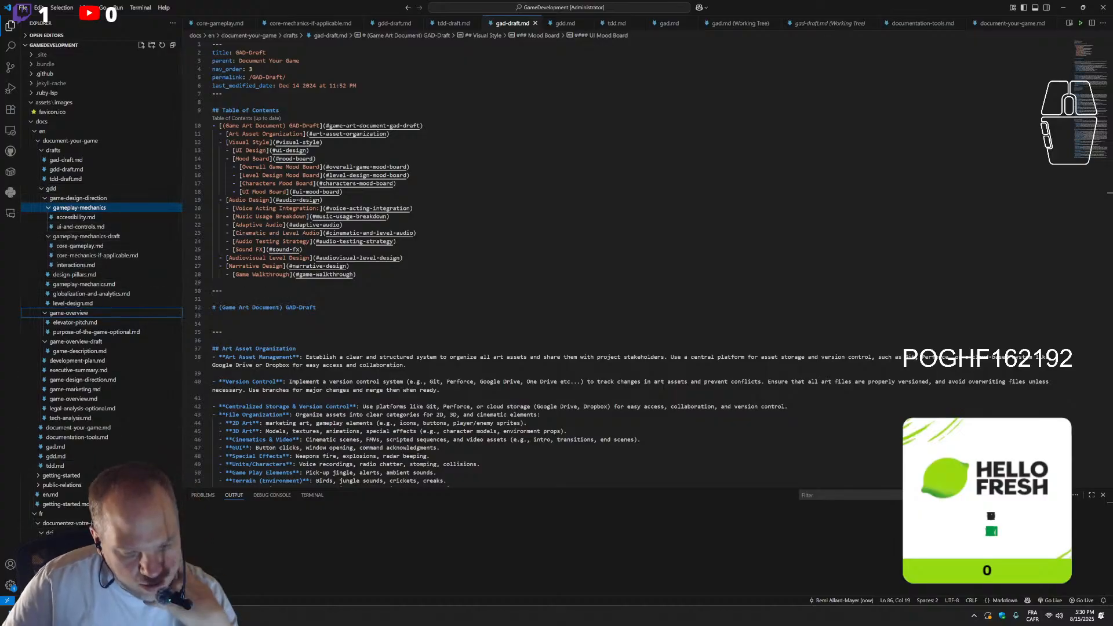
pyautogui.hotkey('alt', 'Tab')
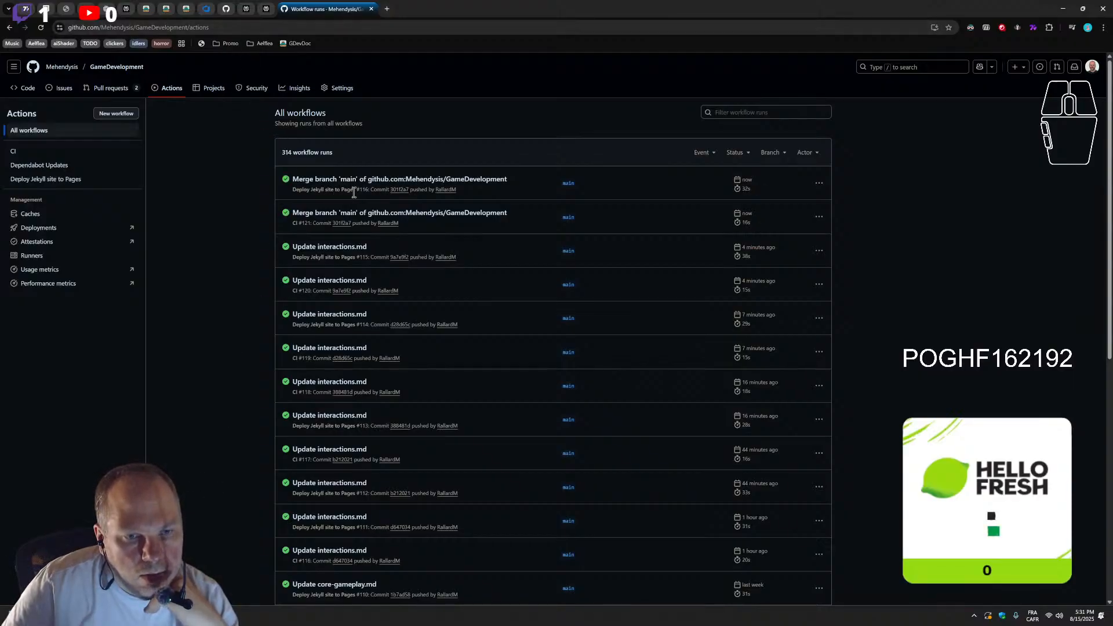
# View the Core Mechanics (if applicable) page on the published Game Dev Doc site and return to the code editor
pyautogui.click(266, 10)
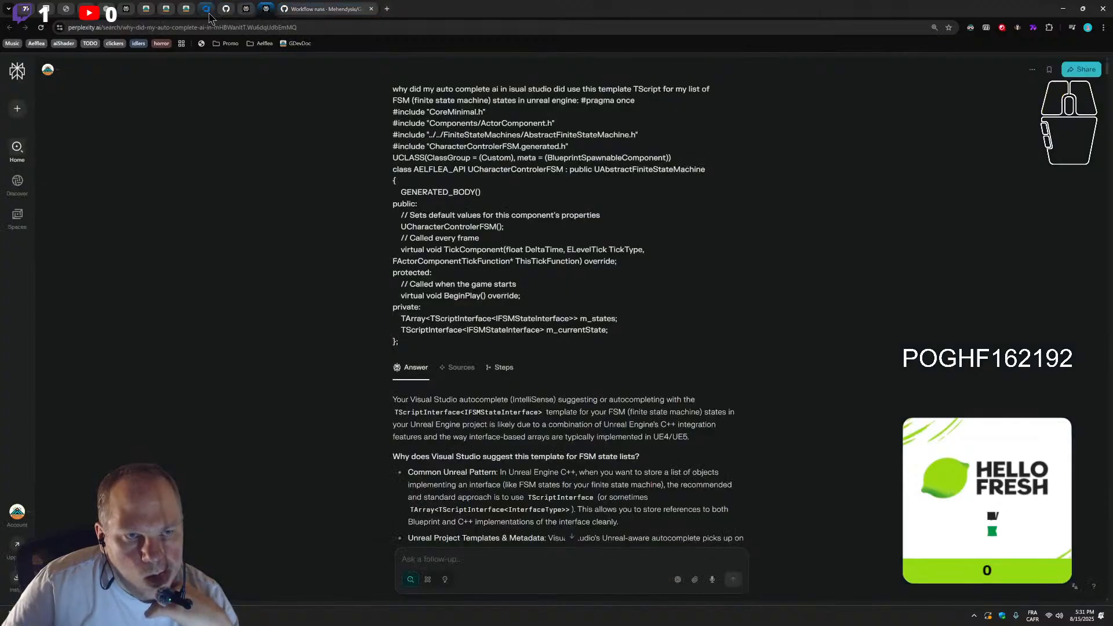
pyautogui.click(186, 9)
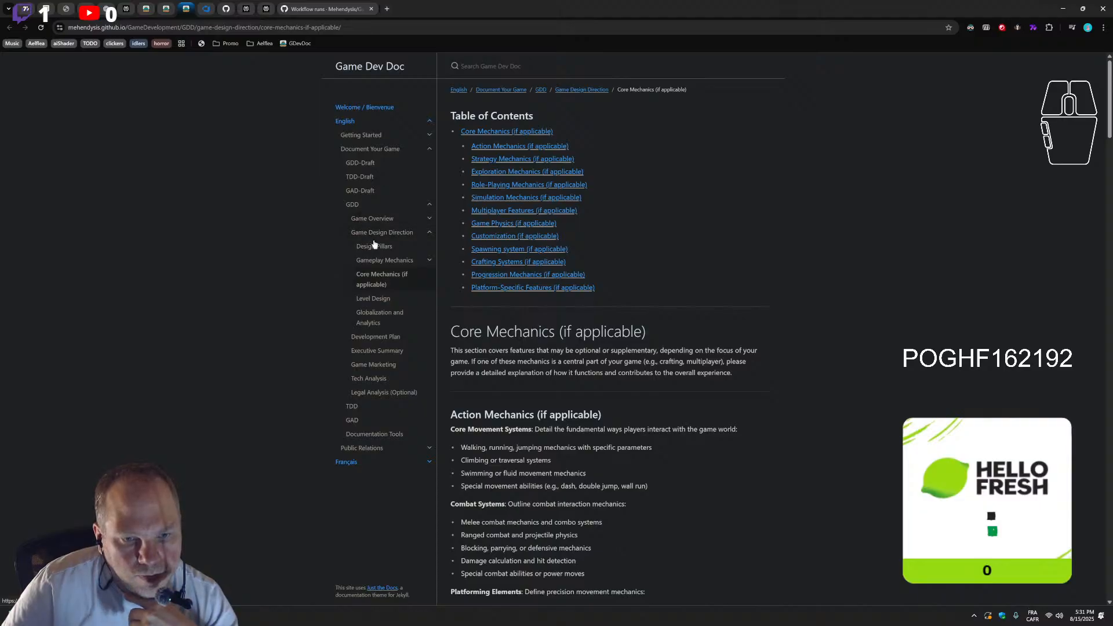
pyautogui.hotkey('alt', 'Tab')
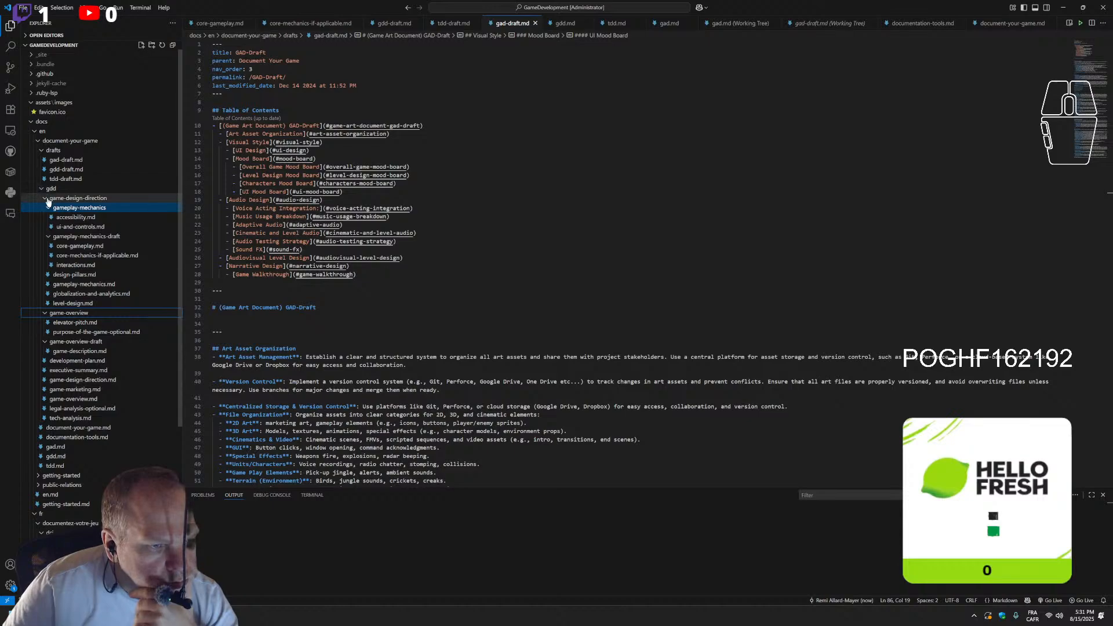
# View accessibility.md and gameplay-mechanics.md, collapsing the gameplay-mechanics and gameplay-mechanics-draft folders in the file tree
pyautogui.click(76, 218)
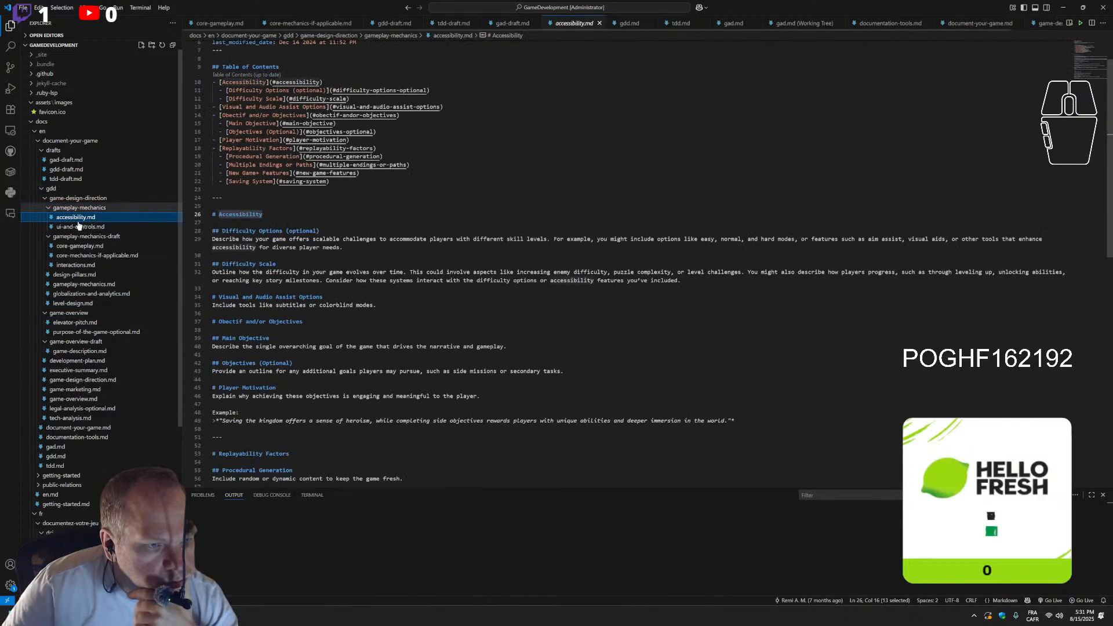
pyautogui.click(49, 209)
pyautogui.click(49, 217)
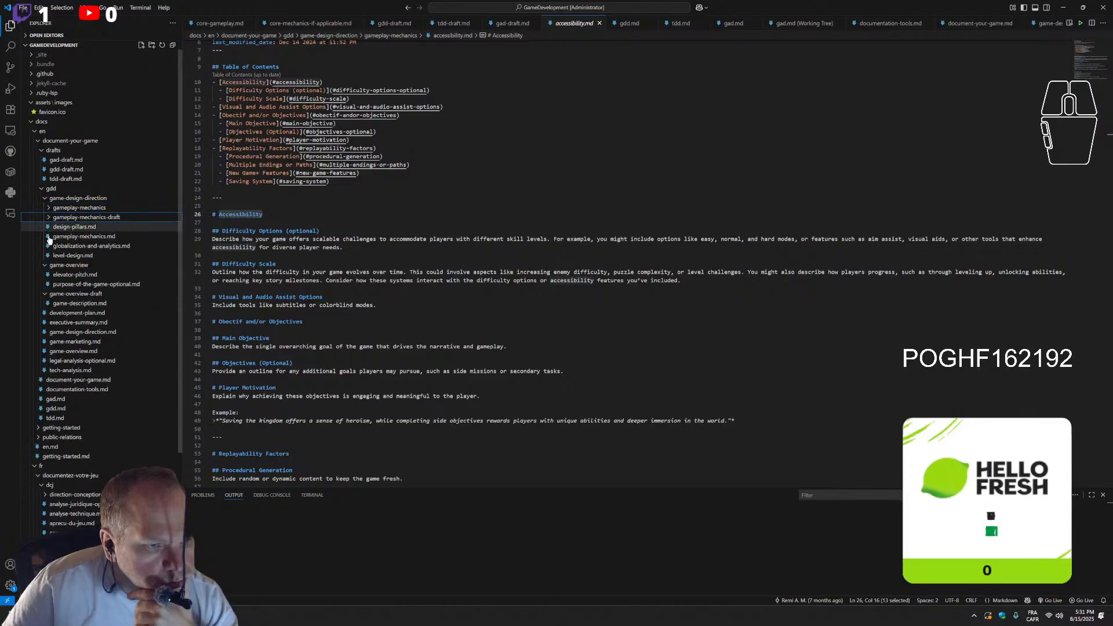
pyautogui.click(75, 239)
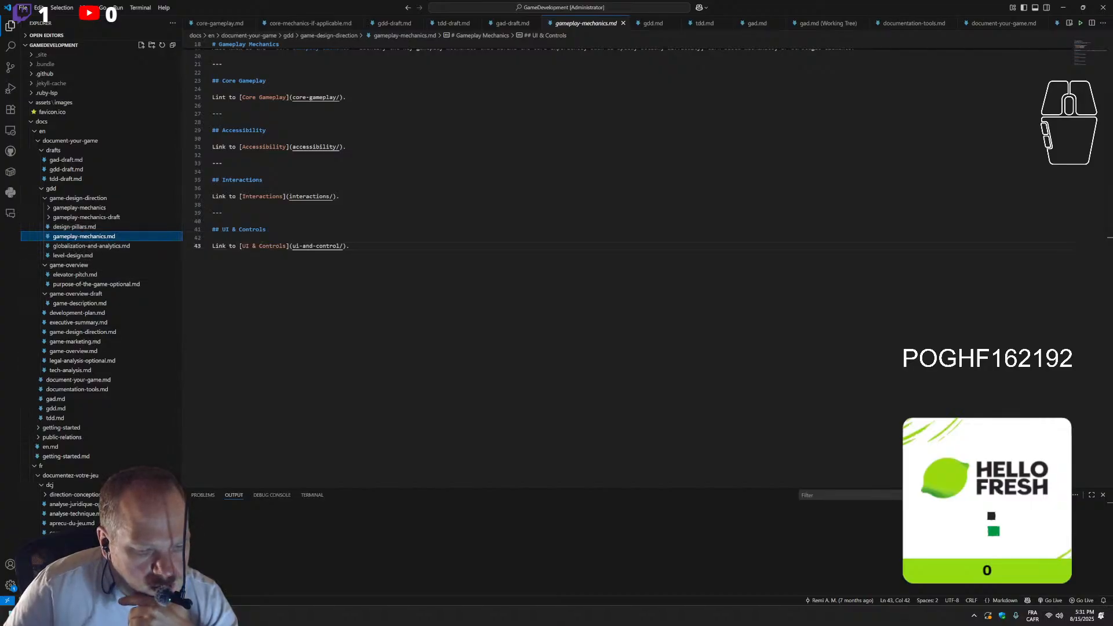
# Switch to the published documentation in the browser, follow the Core Gameplay link from the GDD-Draft page and read that page through
pyautogui.hotkey('alt', 'Tab')
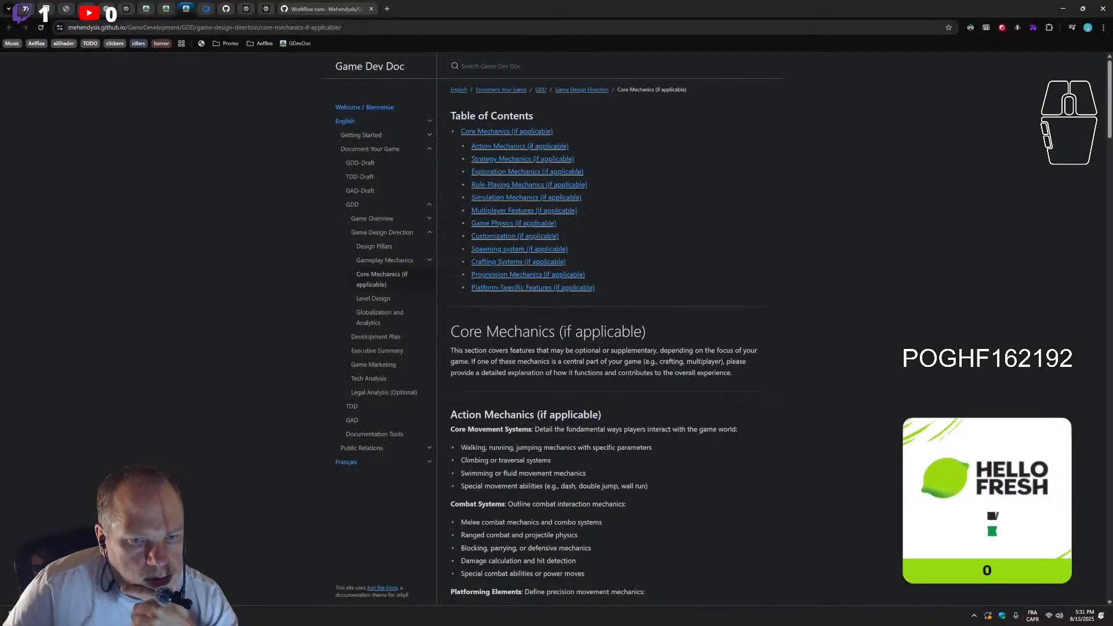
pyautogui.click(356, 223)
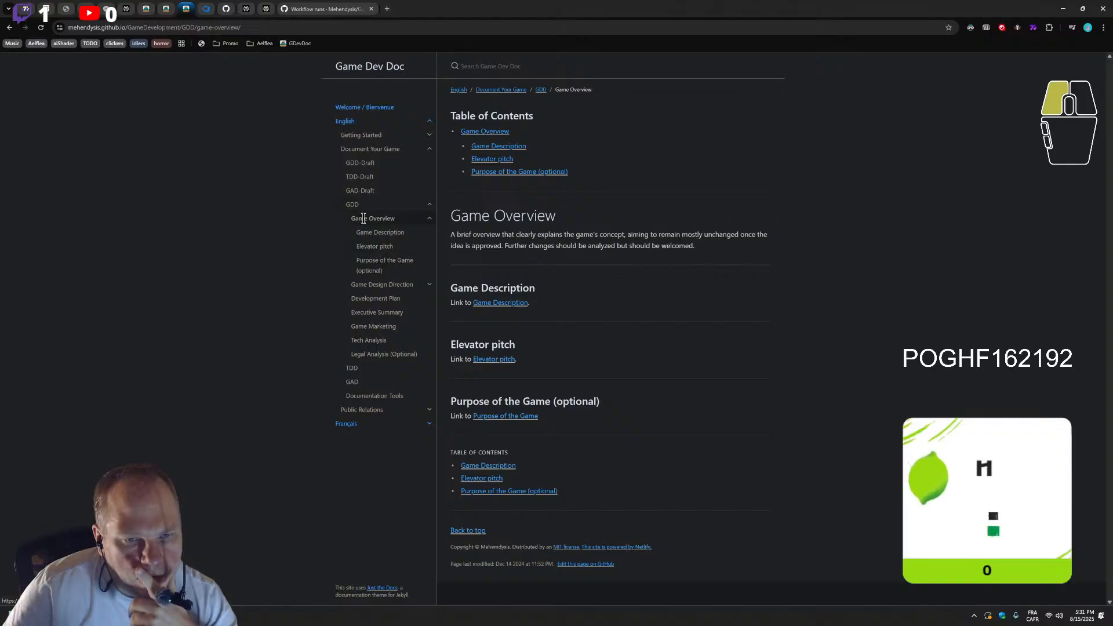
pyautogui.click(359, 191)
pyautogui.click(360, 163)
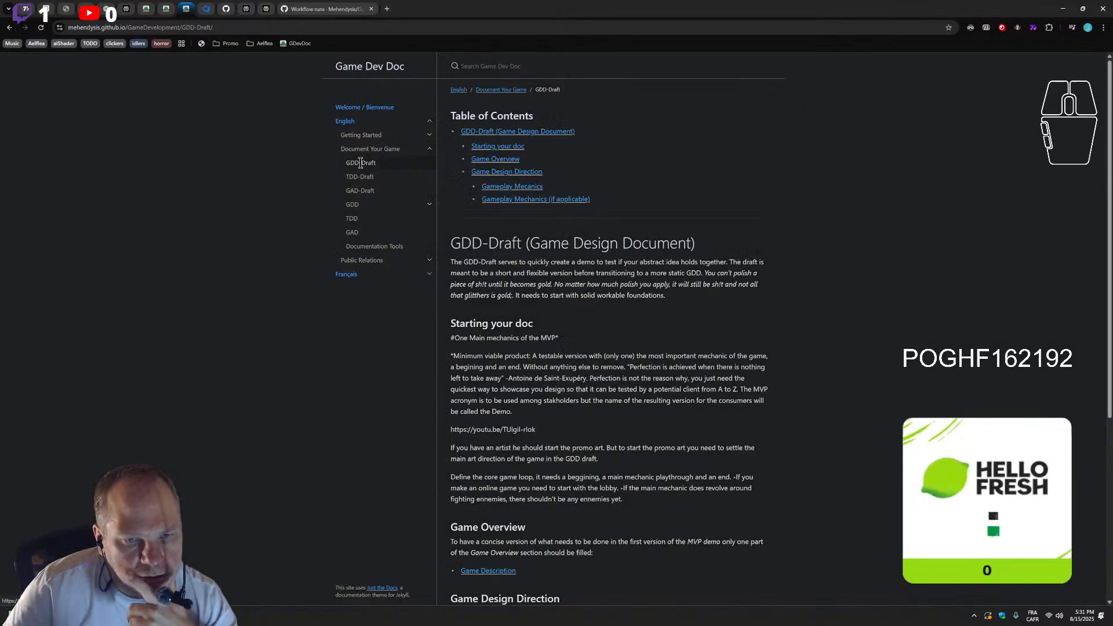
pyautogui.scroll(-5, 594, 329)
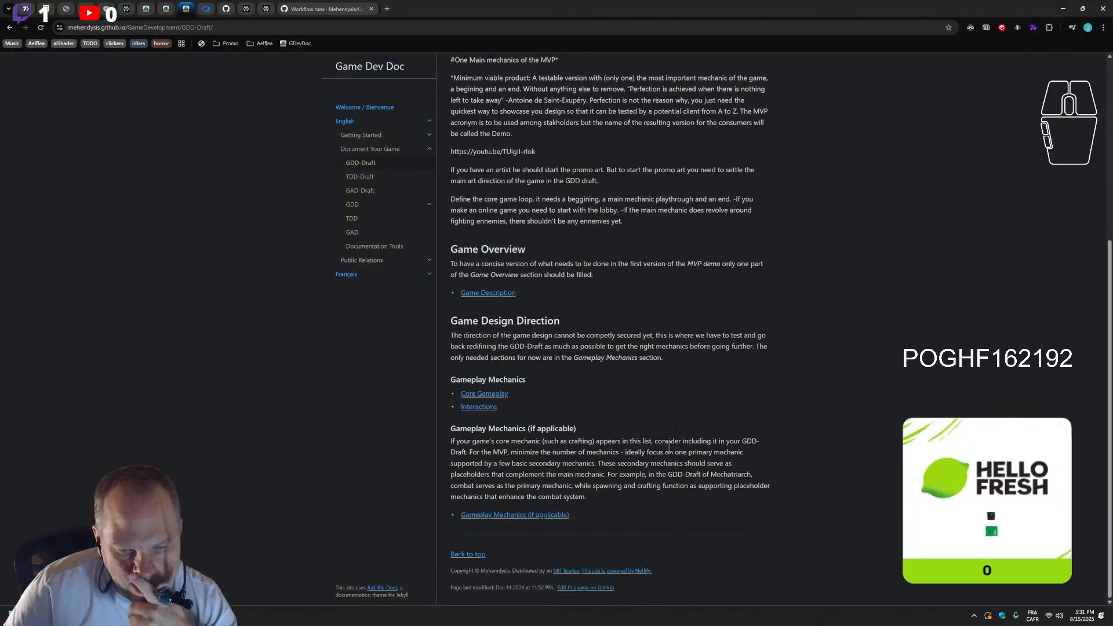
pyautogui.click(500, 394)
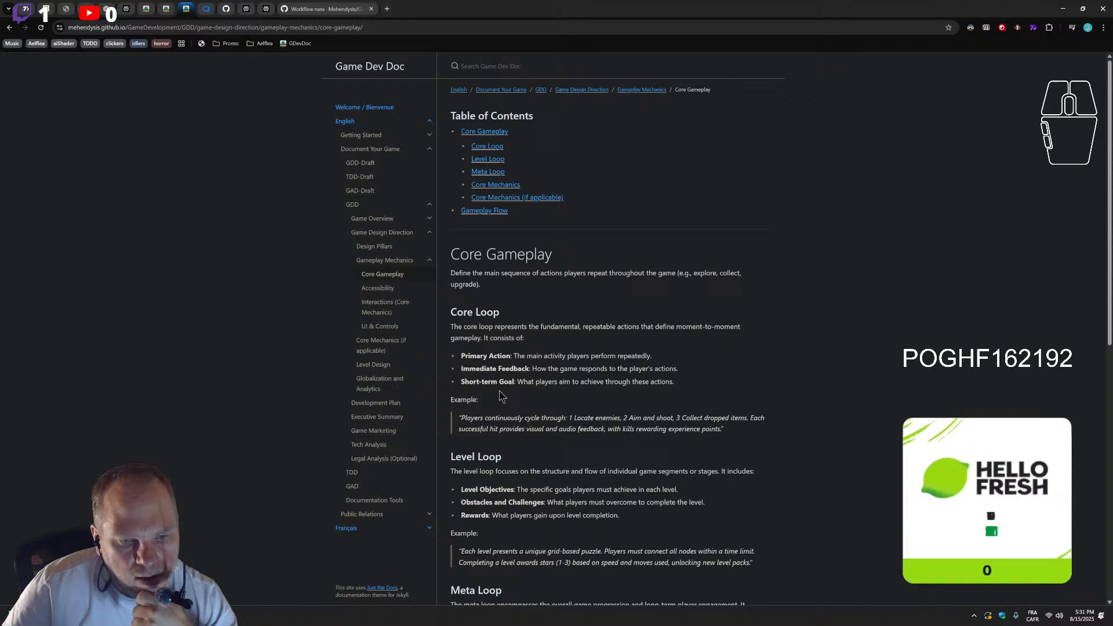
pyautogui.scroll(-9, 556, 384)
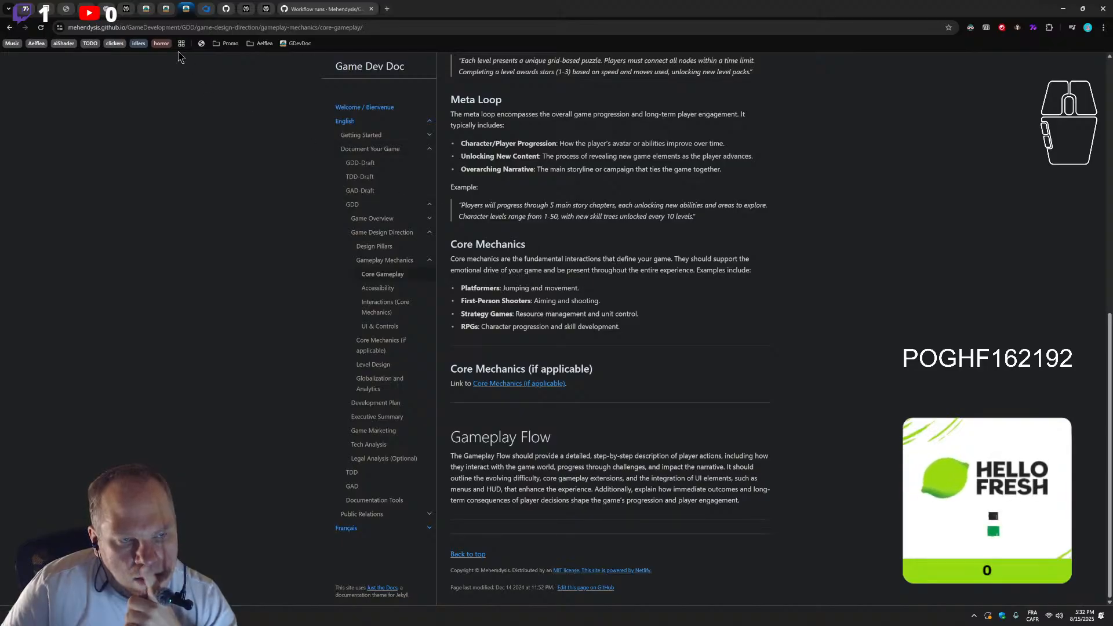
# In the other open Game Dev Doc page, go to GDD-Draft and follow its Interactions link under Gameplay Mechanics
pyautogui.click(166, 12)
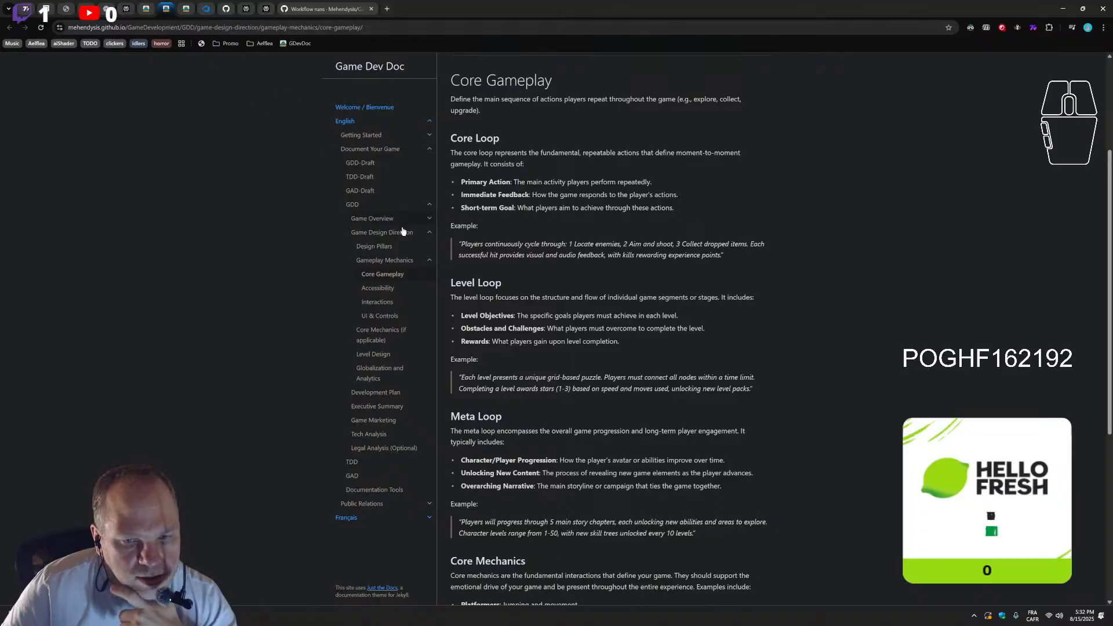
pyautogui.click(370, 164)
pyautogui.scroll(-10, 527, 325)
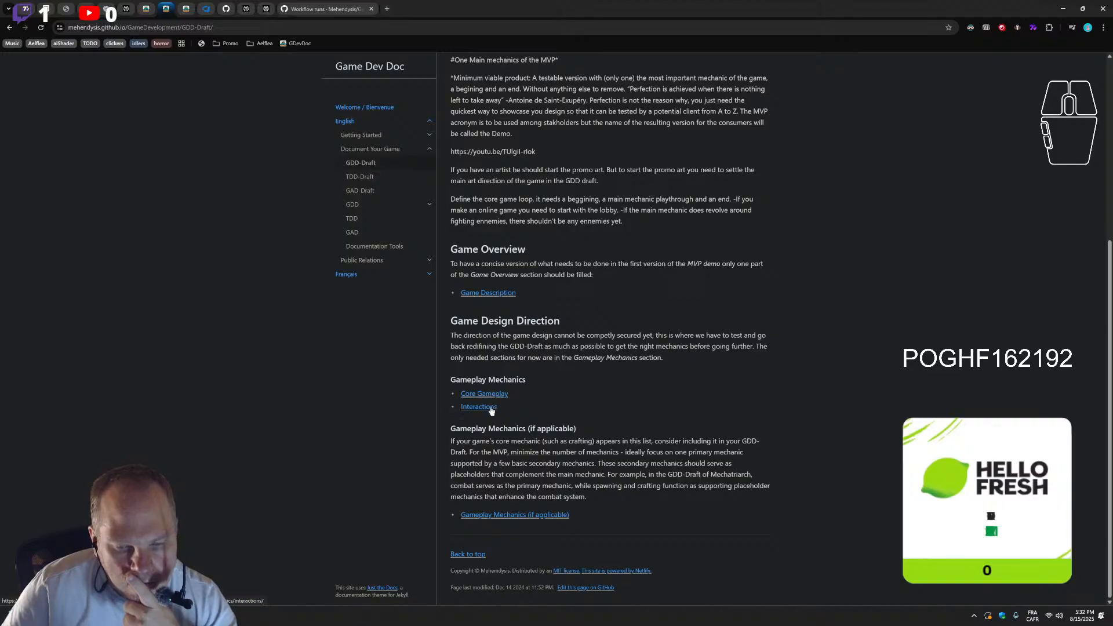
pyautogui.click(492, 408)
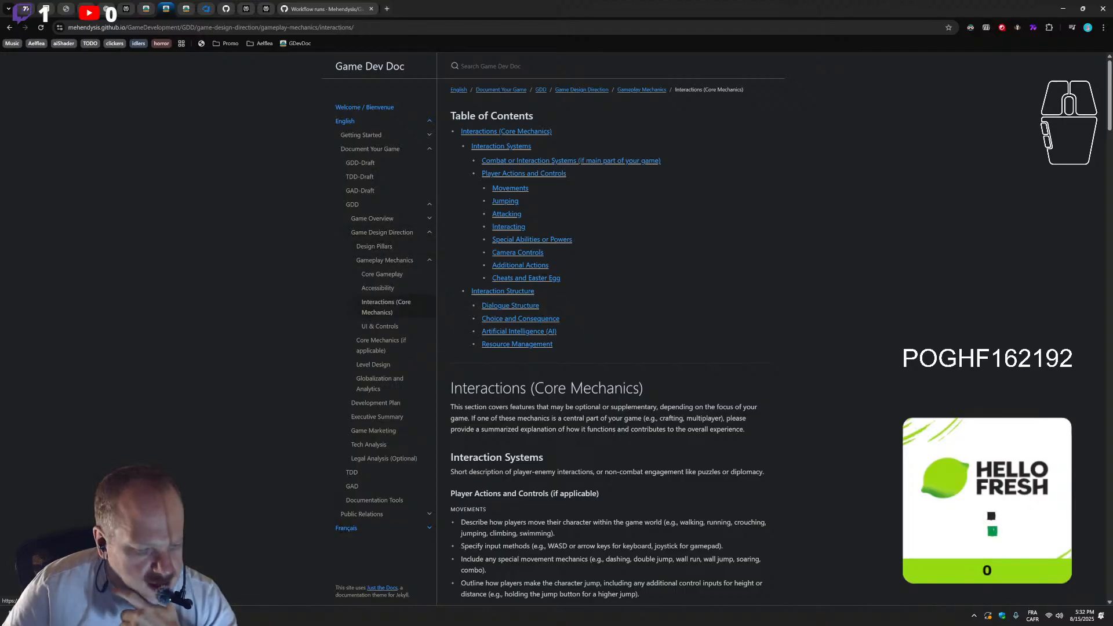
# Return to the code editor and review gameplay-mechanics.md from its front matter and table of contents
pyautogui.hotkey('alt', 'Tab')
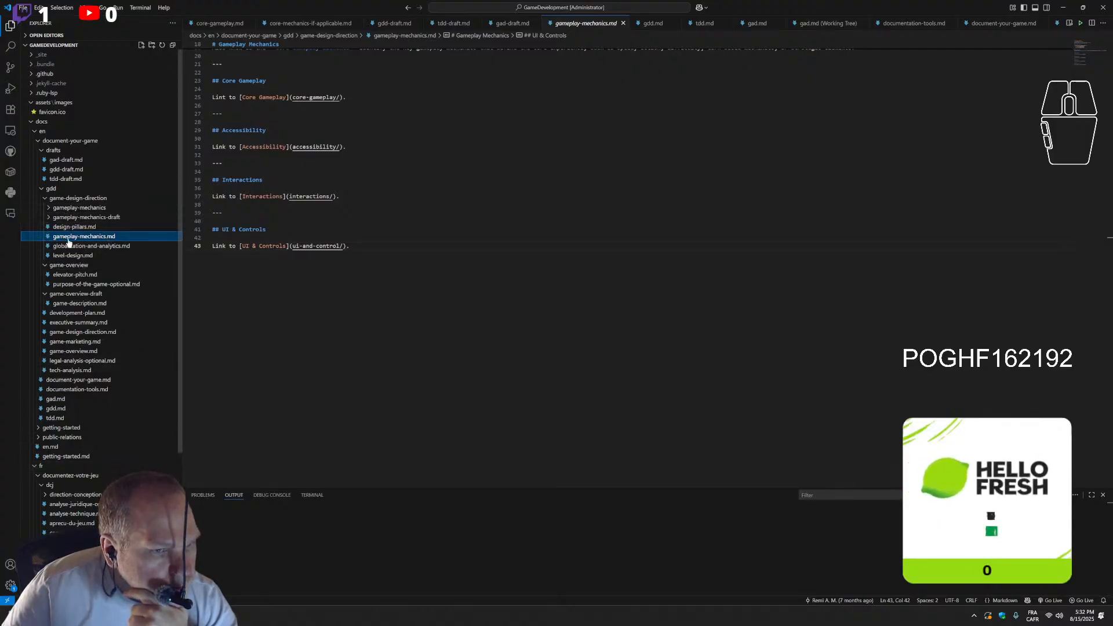
pyautogui.scroll(5, 429, 290)
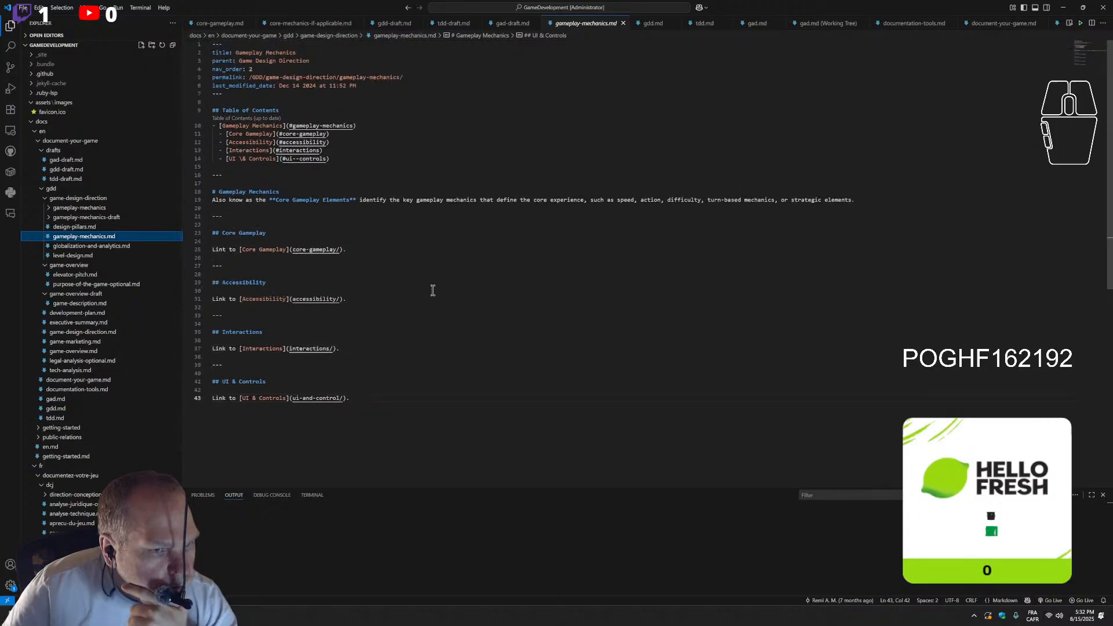
pyautogui.click(50, 210)
pyautogui.click(50, 210)
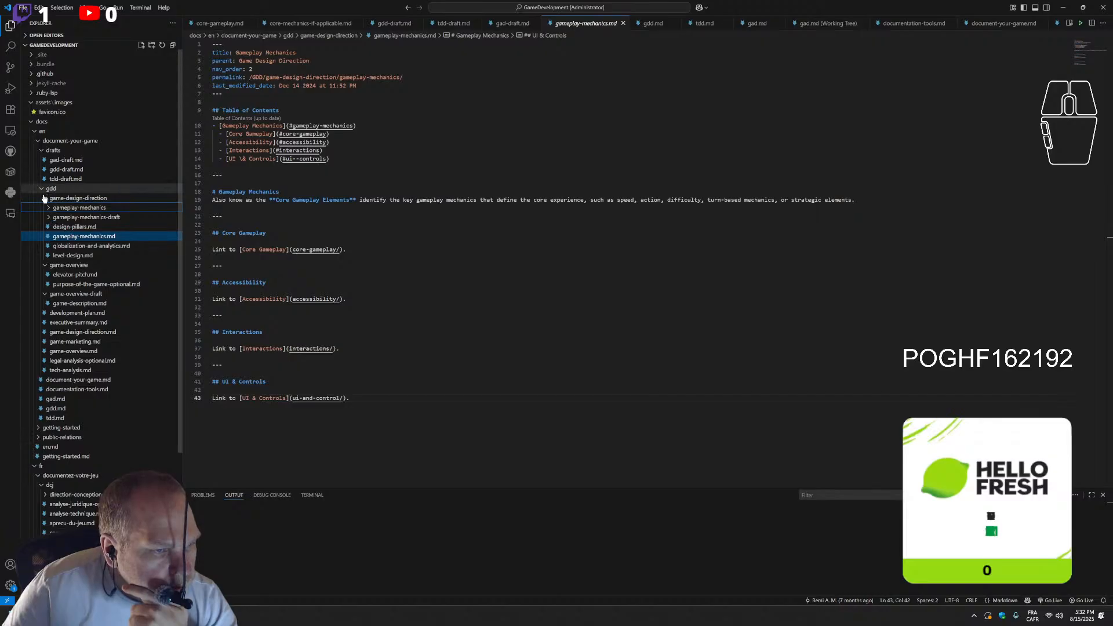
# Collapse the drafts and fr folders in the project's file tree, keeping the gdd folder expanded
pyautogui.click(42, 153)
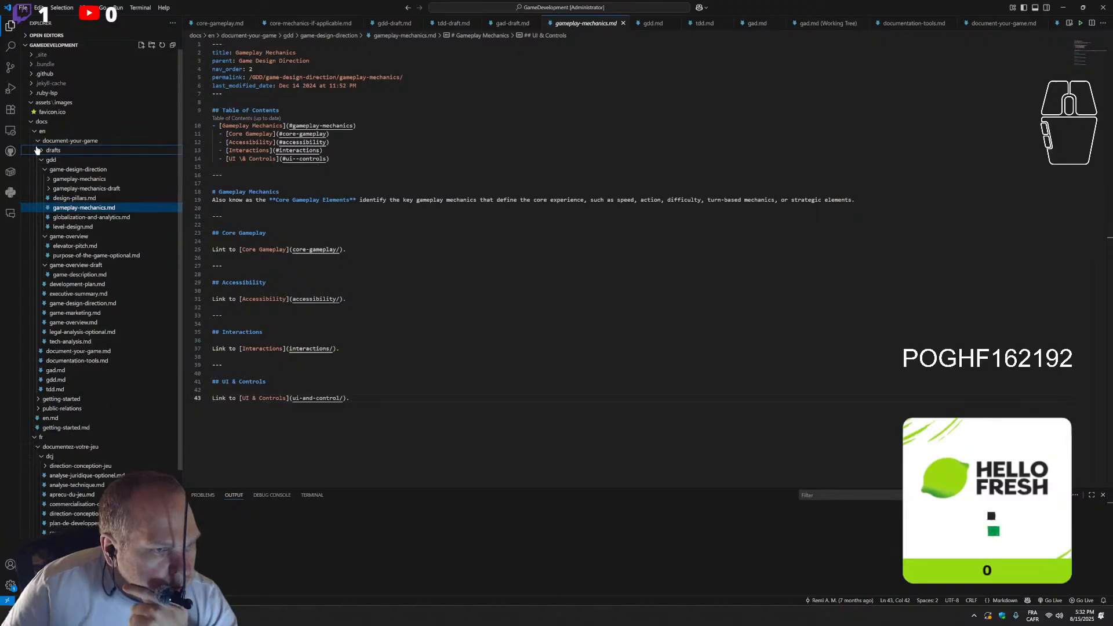
pyautogui.click(41, 161)
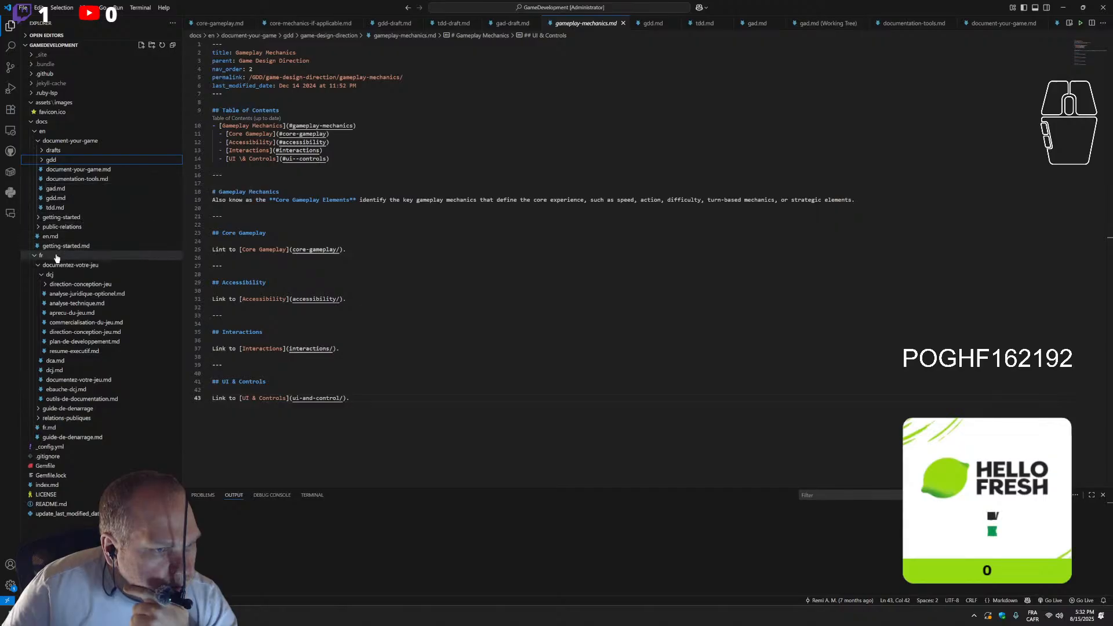
pyautogui.click(35, 257)
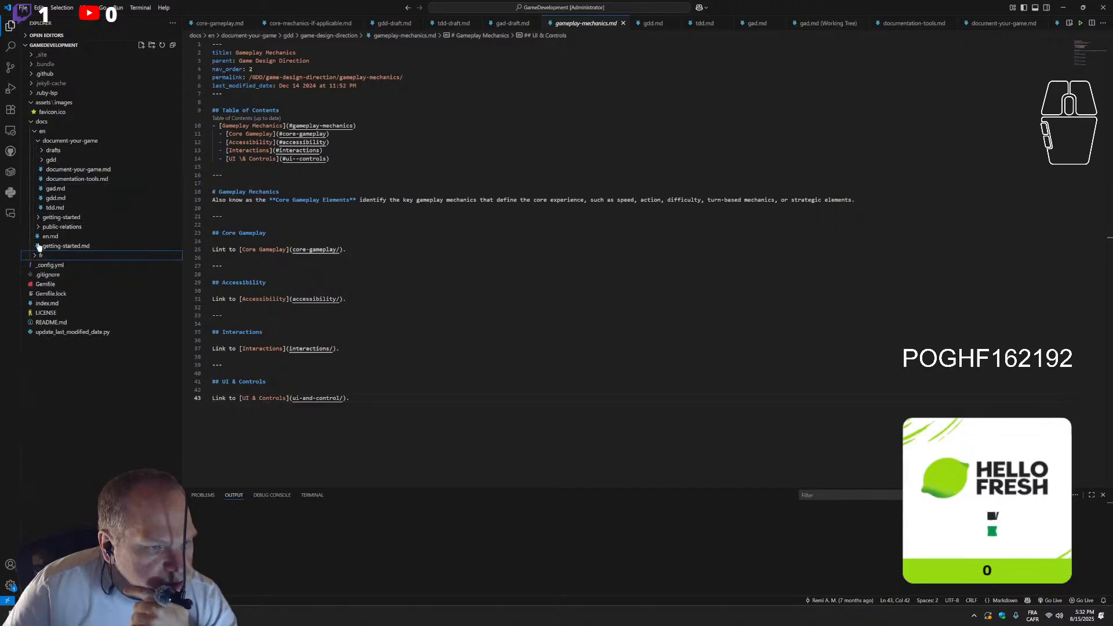
pyautogui.click(40, 162)
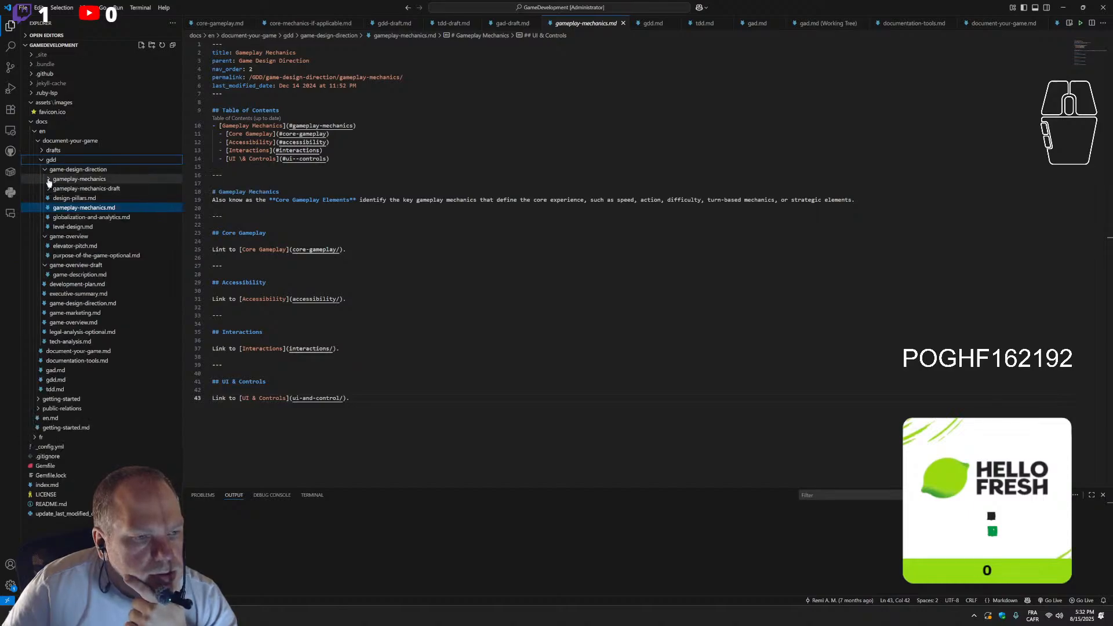
pyautogui.click(49, 182)
pyautogui.click(48, 182)
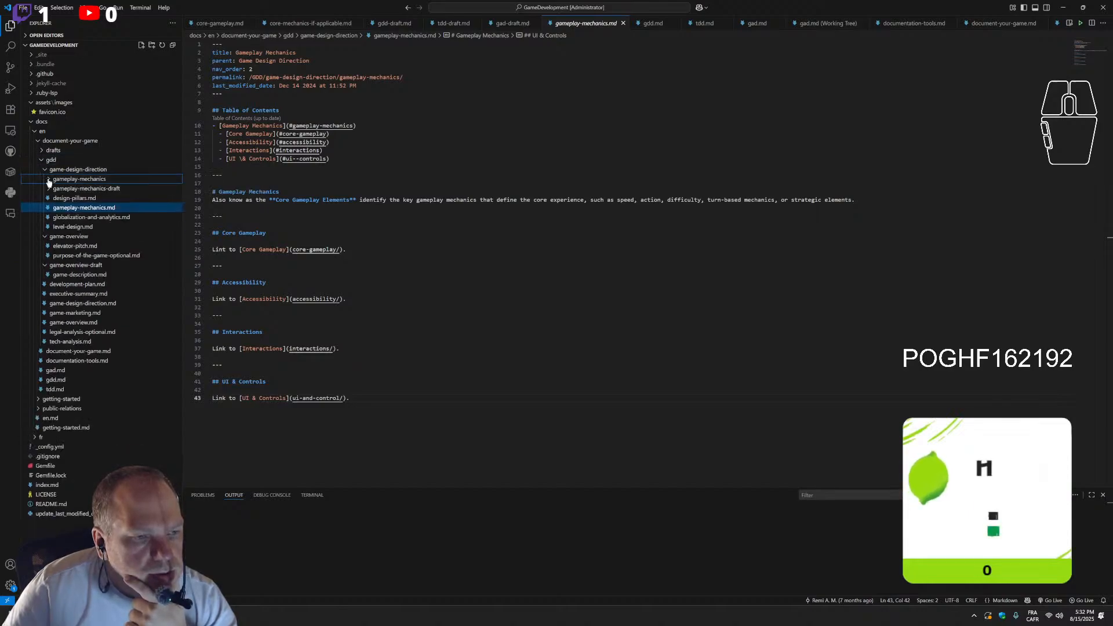
# Open game-design-direction.md from the gdd folder and compare it with the published Interactions (Core Mechanics) page
pyautogui.hotkey('alt', 'Tab')
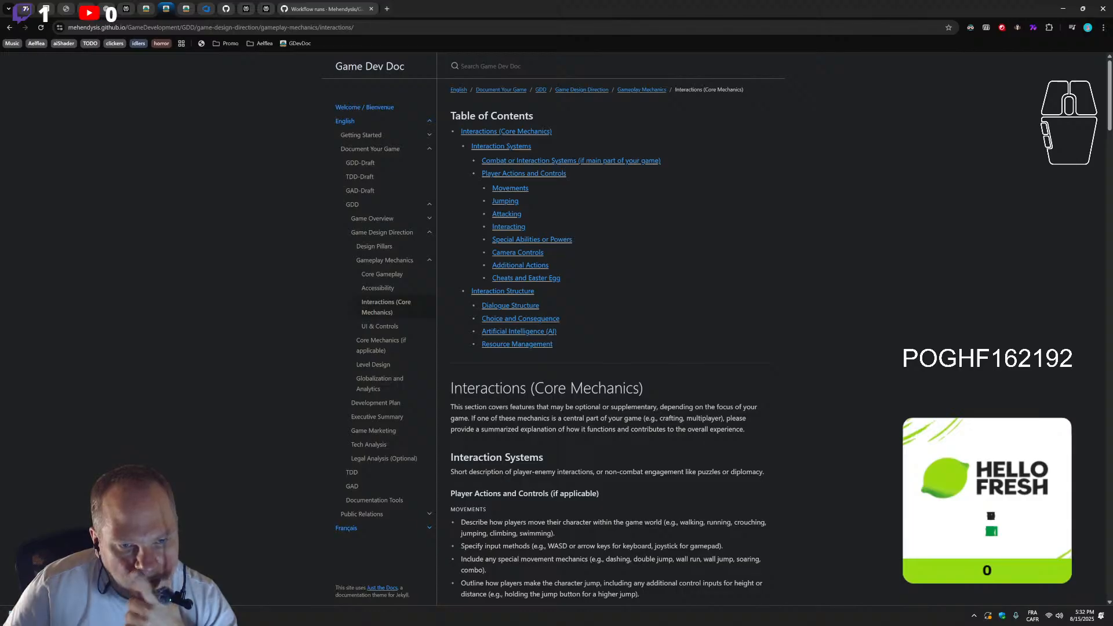
pyautogui.hotkey('alt', 'Tab')
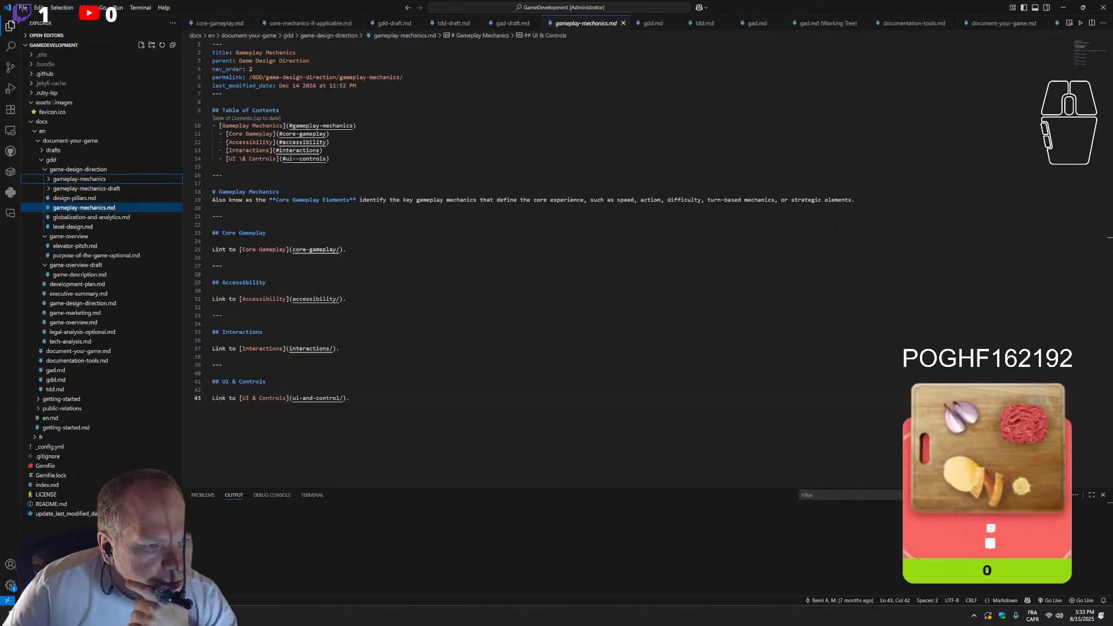
pyautogui.click(90, 303)
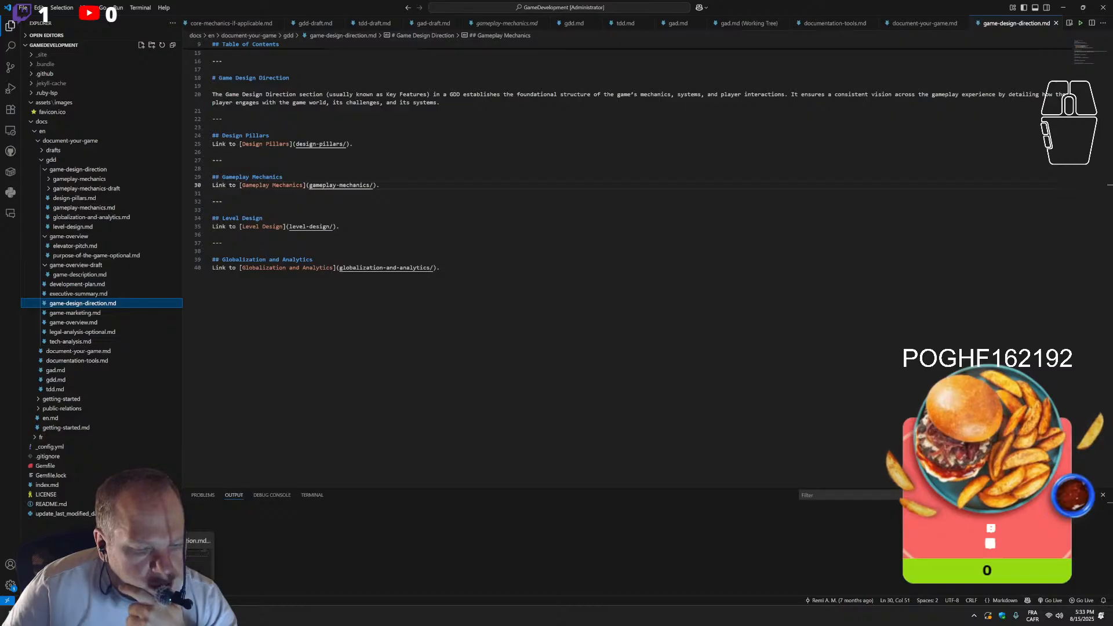
pyautogui.click(154, 615)
pyautogui.click(154, 616)
pyautogui.click(128, 616)
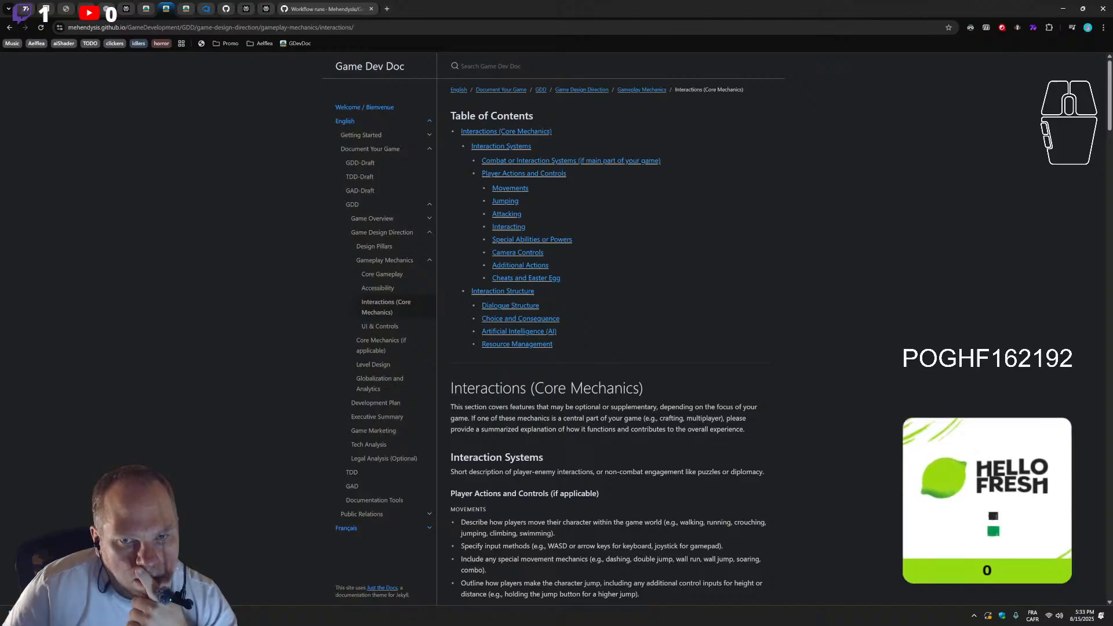
pyautogui.click(154, 616)
pyautogui.click(129, 616)
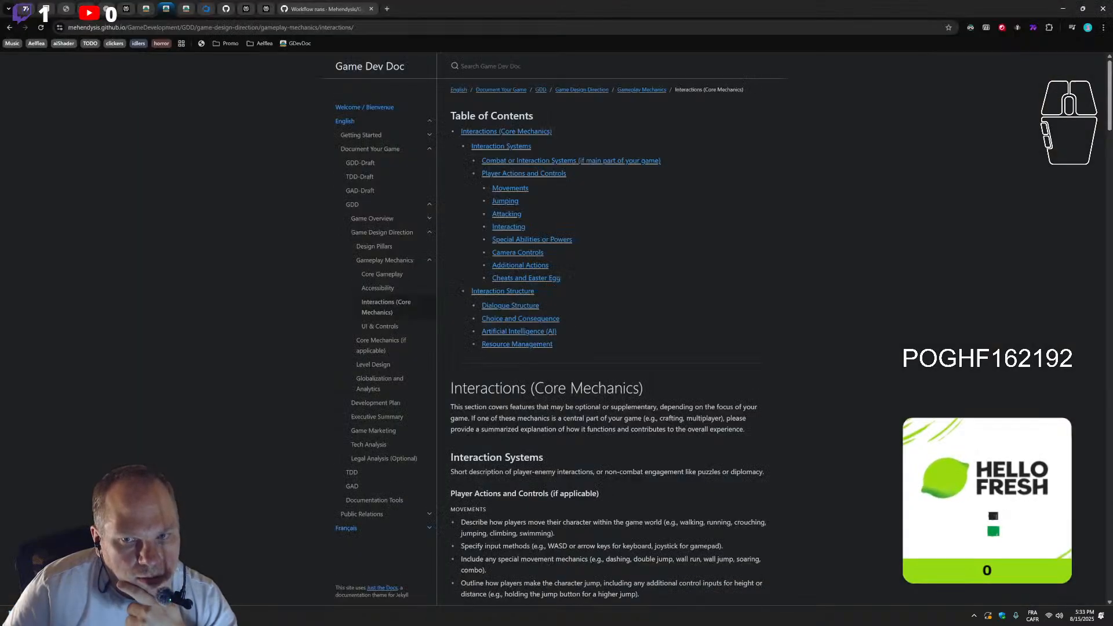
pyautogui.click(155, 616)
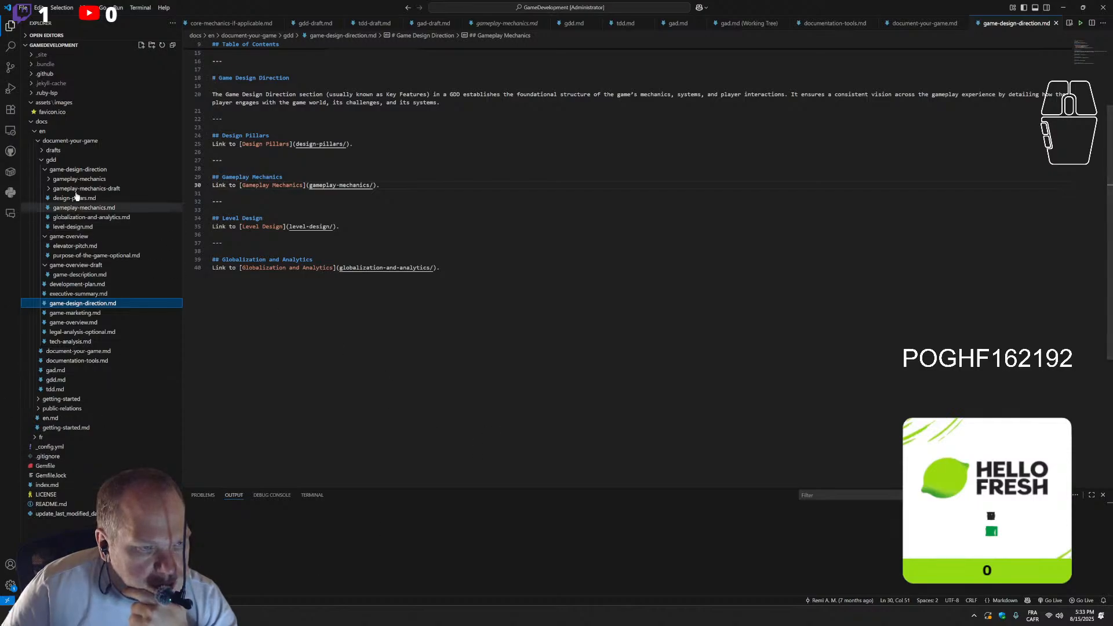
# Expand the gameplay-mechanics and gameplay-mechanics-draft folders, then open interactions.md and examine its table of contents and interaction sections
pyautogui.click(52, 180)
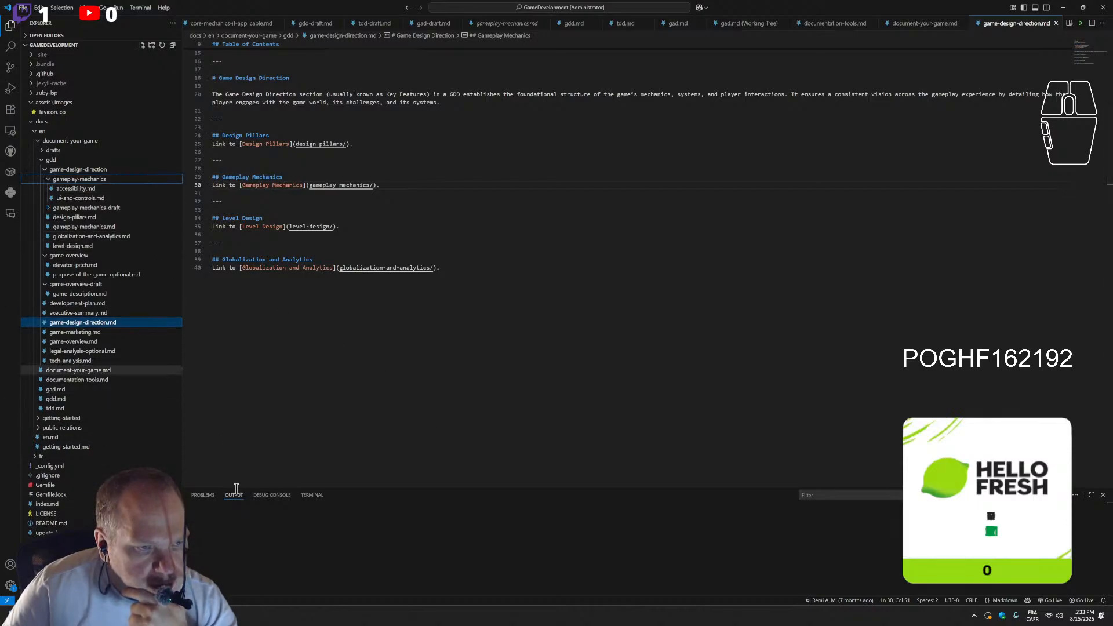
pyautogui.click(174, 616)
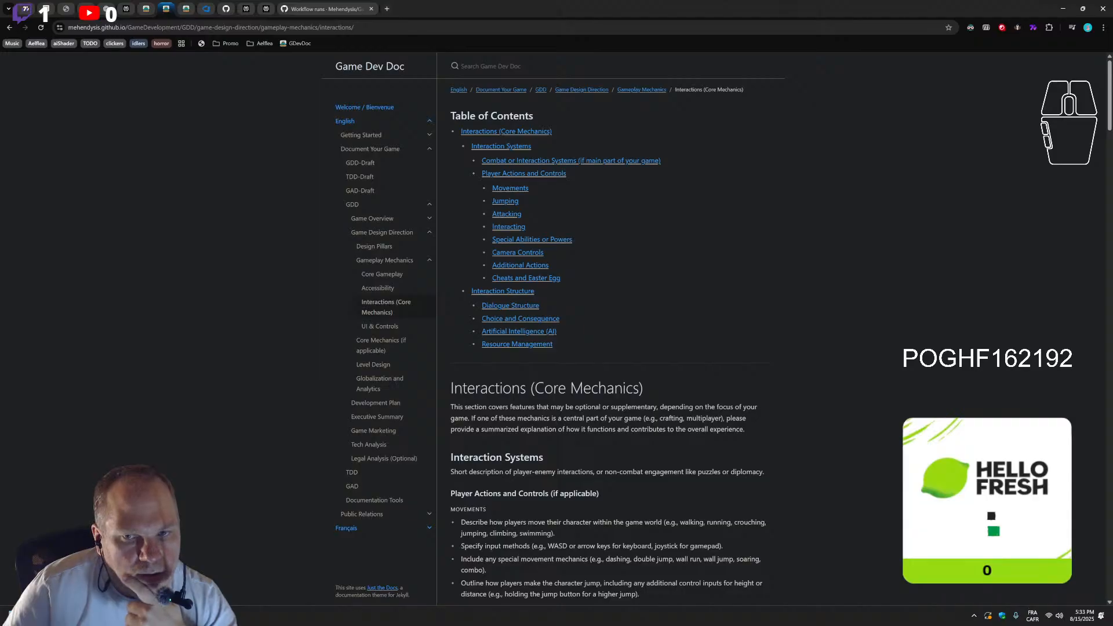
pyautogui.click(157, 616)
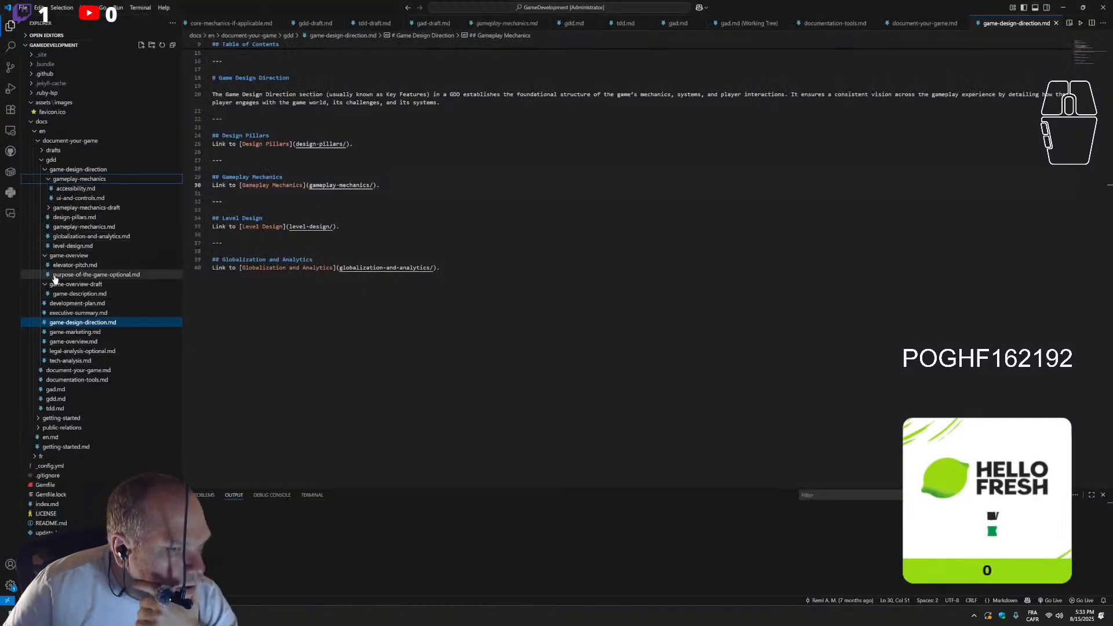
pyautogui.click(50, 209)
pyautogui.click(76, 236)
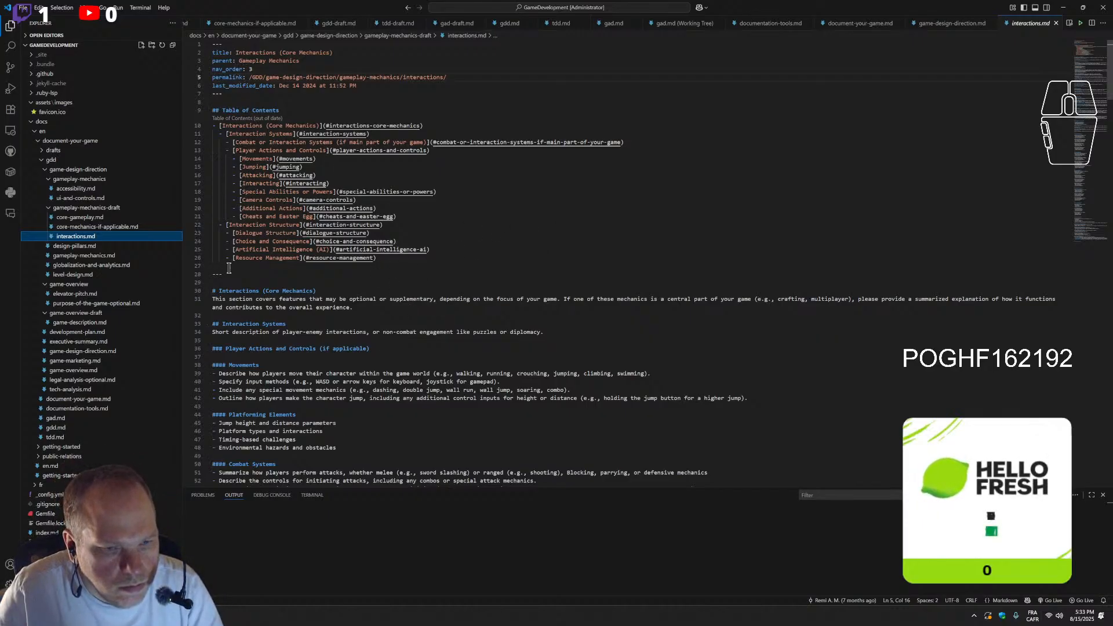
pyautogui.scroll(-1, 376, 393)
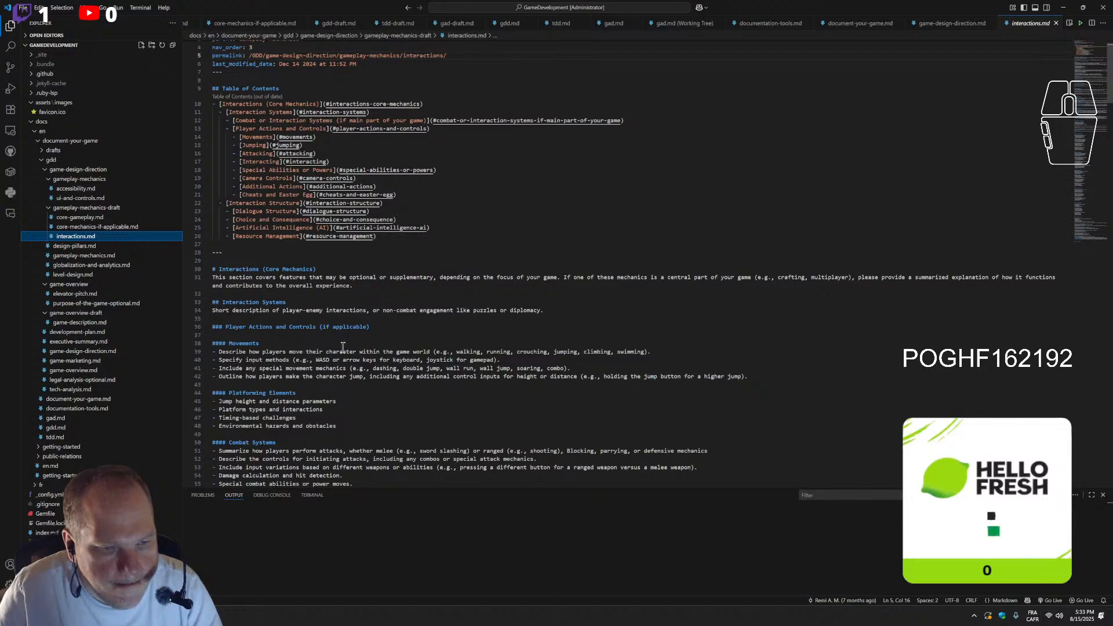
pyautogui.scroll(-1, 343, 347)
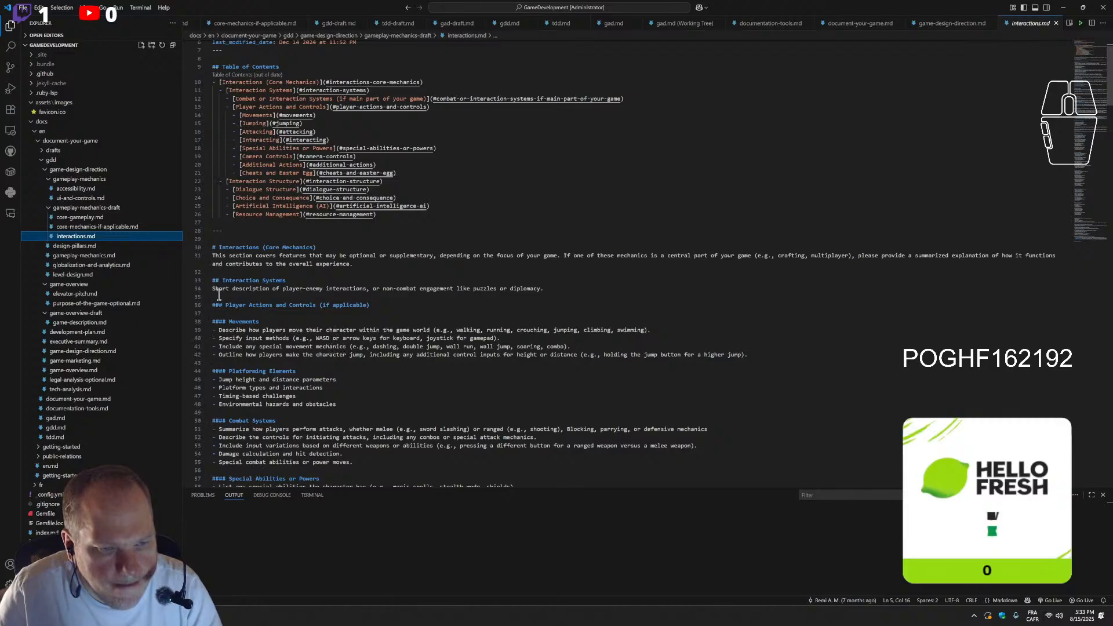
# Compare the table of contents in interactions.md with the section headings, from Player Actions and Controls through Narrative Systems and Spawning system
pyautogui.scroll(-1, 220, 294)
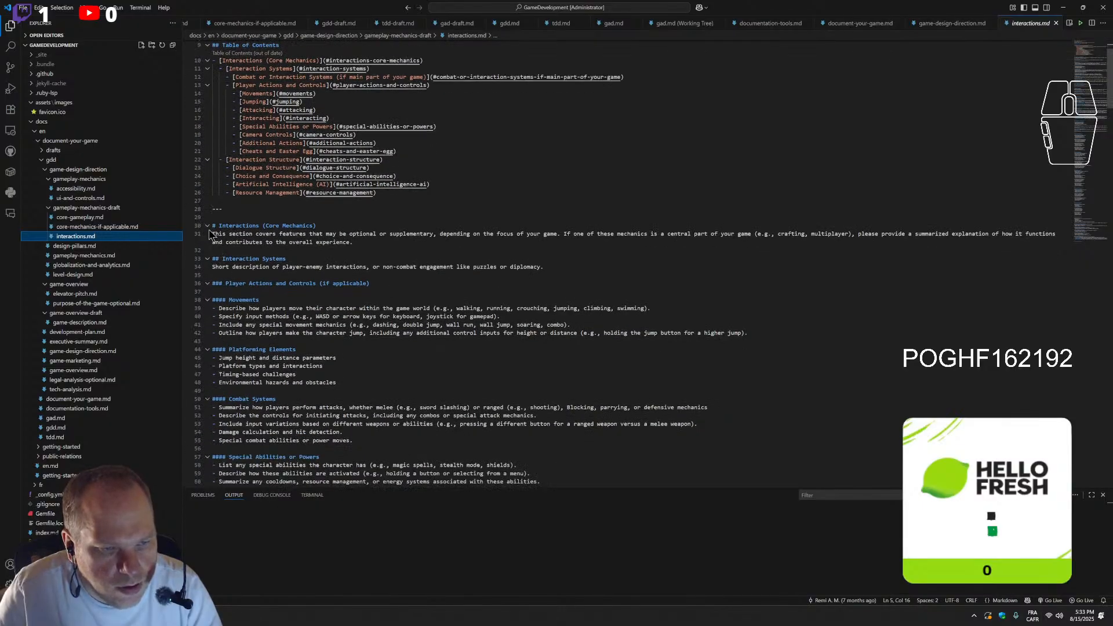
pyautogui.scroll(3, 253, 261)
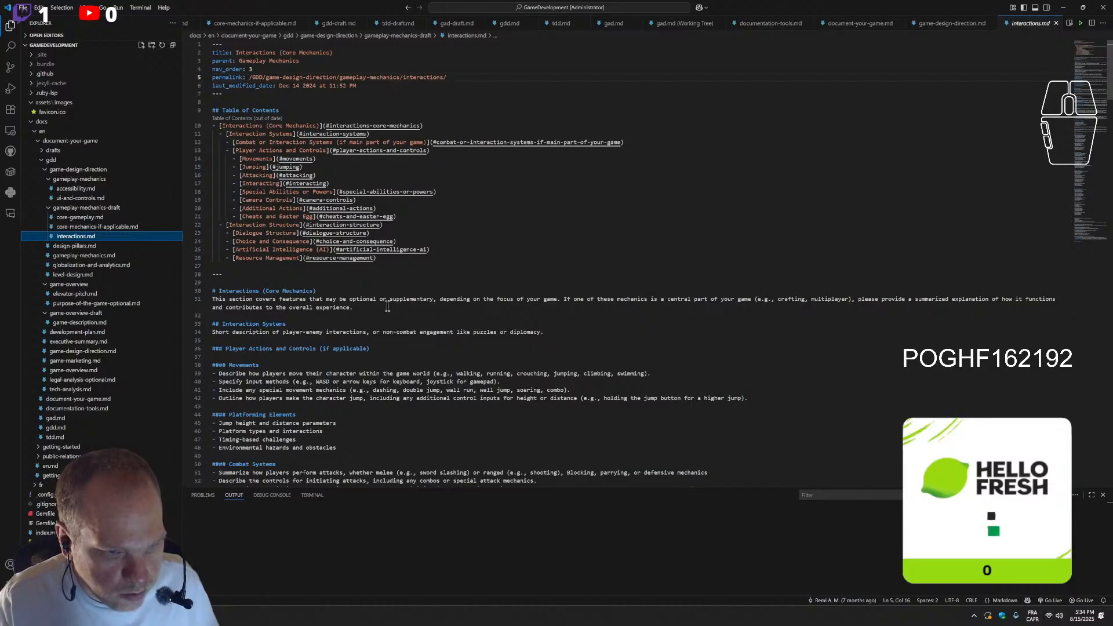
pyautogui.click(267, 315)
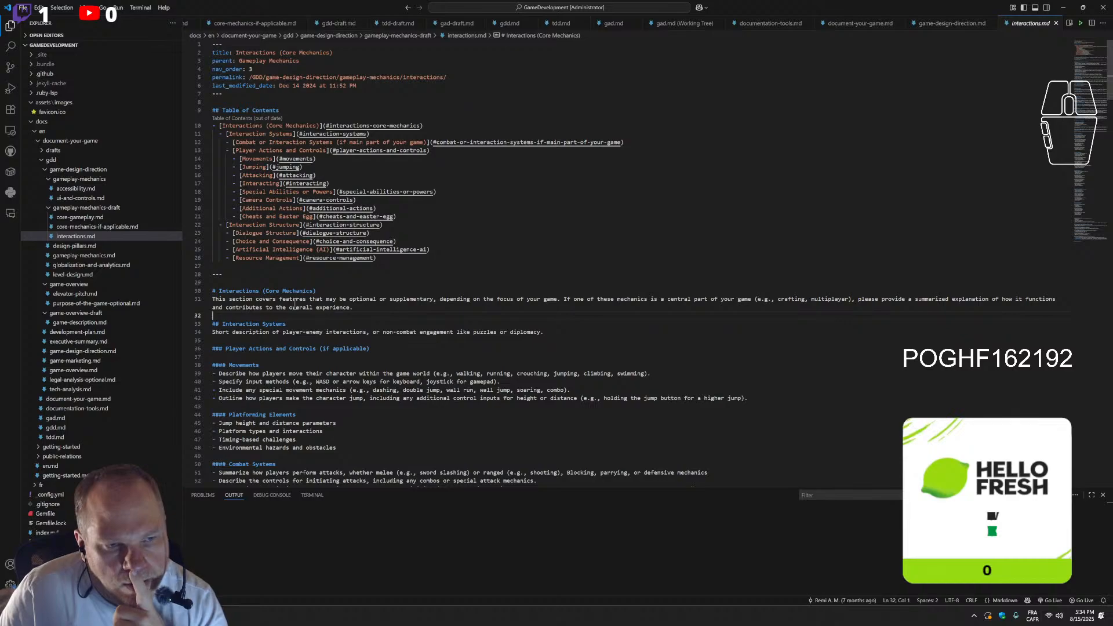
pyautogui.moveTo(415, 261); pyautogui.dragTo(213, 183)
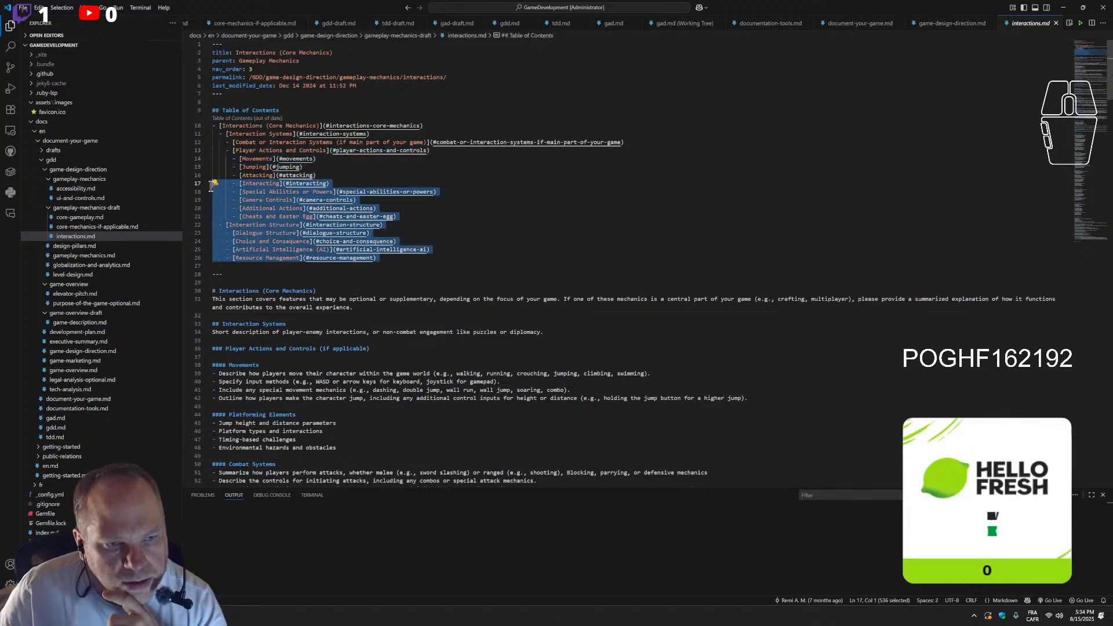
pyautogui.click(266, 258)
pyautogui.click(260, 234)
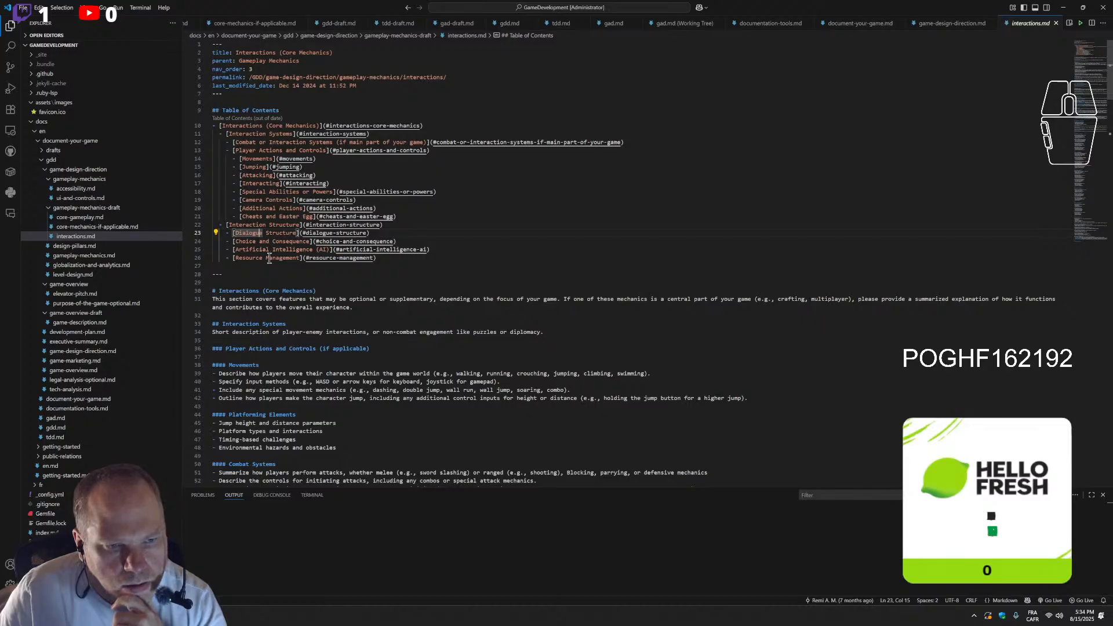
pyautogui.scroll(-1, 299, 319)
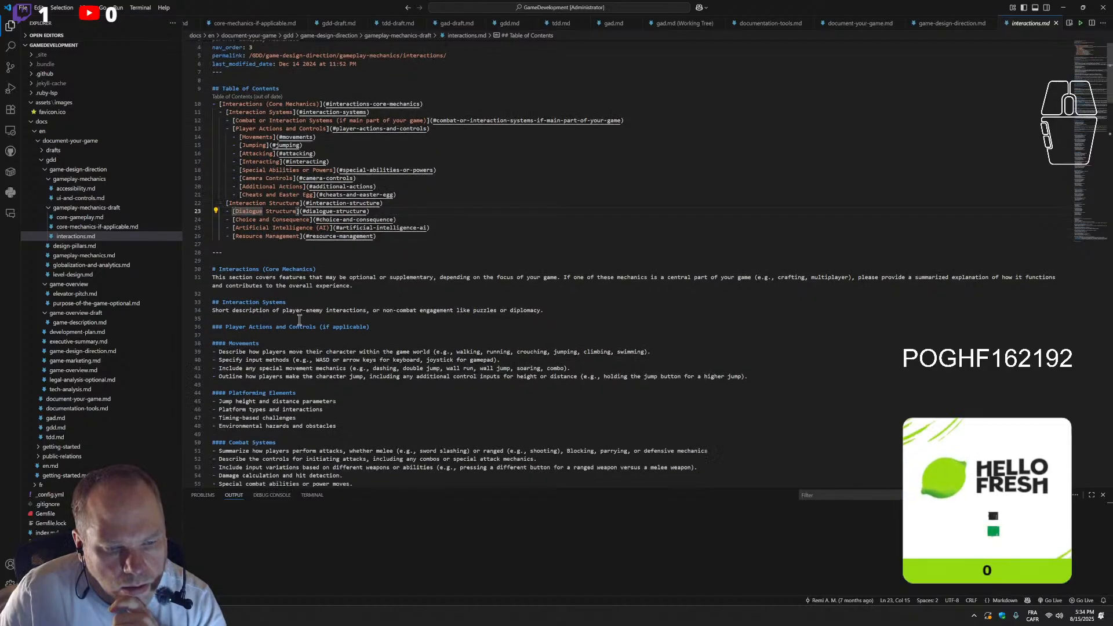
pyautogui.scroll(-8, 299, 319)
pyautogui.scroll(-10, 284, 254)
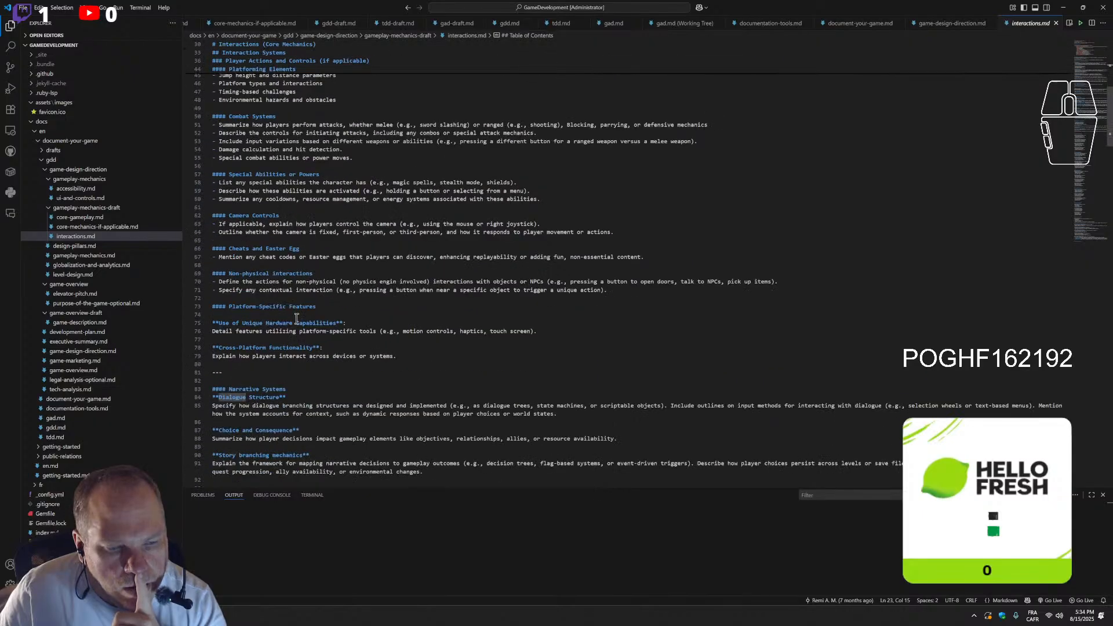
pyautogui.scroll(-5, 297, 320)
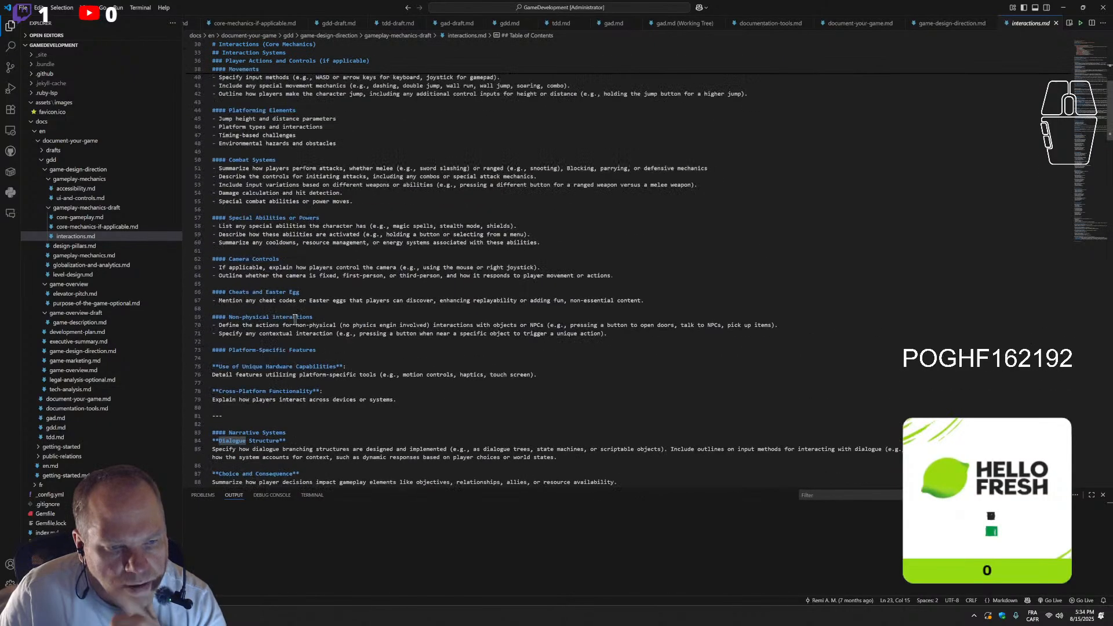
pyautogui.scroll(5, 300, 339)
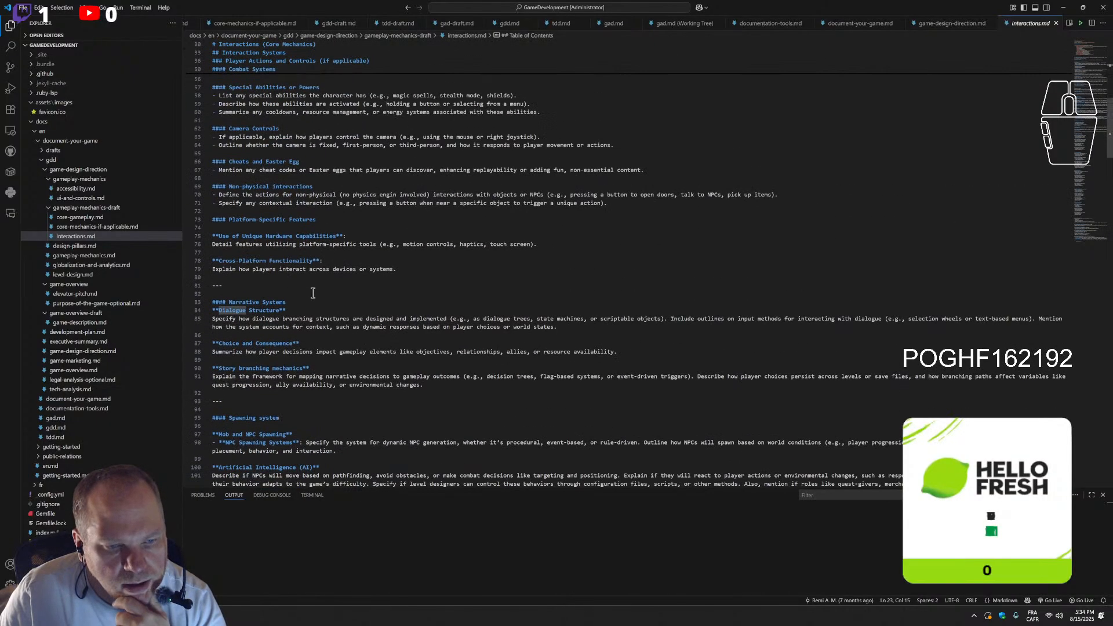
pyautogui.scroll(18, 313, 293)
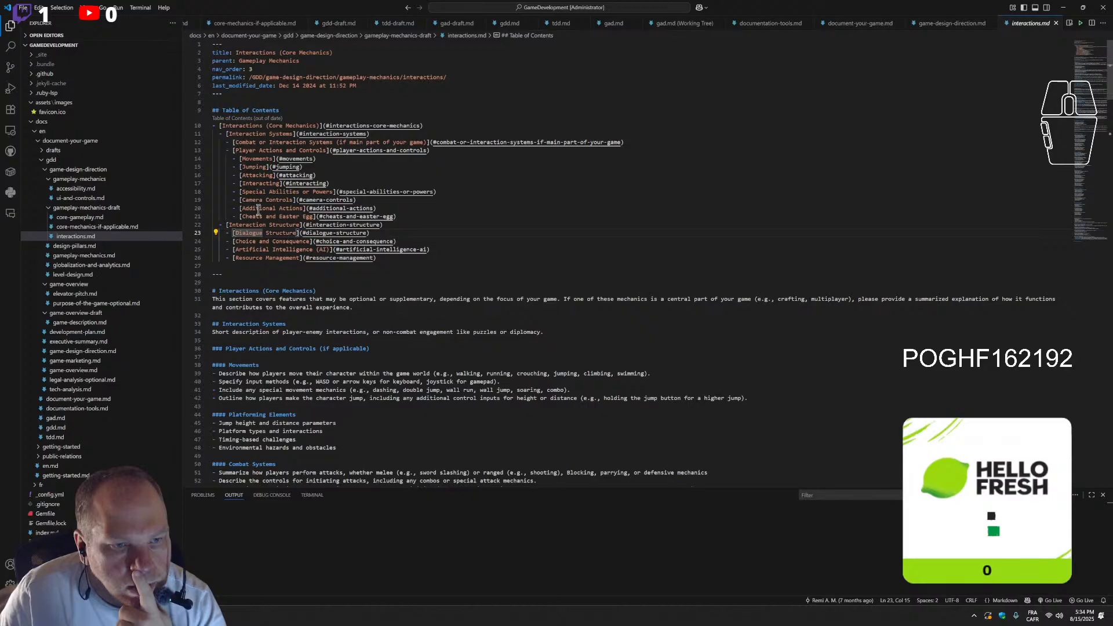
# Delete the outdated table of contents entries from Interacting to Resource Management, regenerate the list, and clean up the split Special Abilities or Powers entry
pyautogui.moveTo(395, 260); pyautogui.dragTo(197, 183)
pyautogui.press('BackSpace')
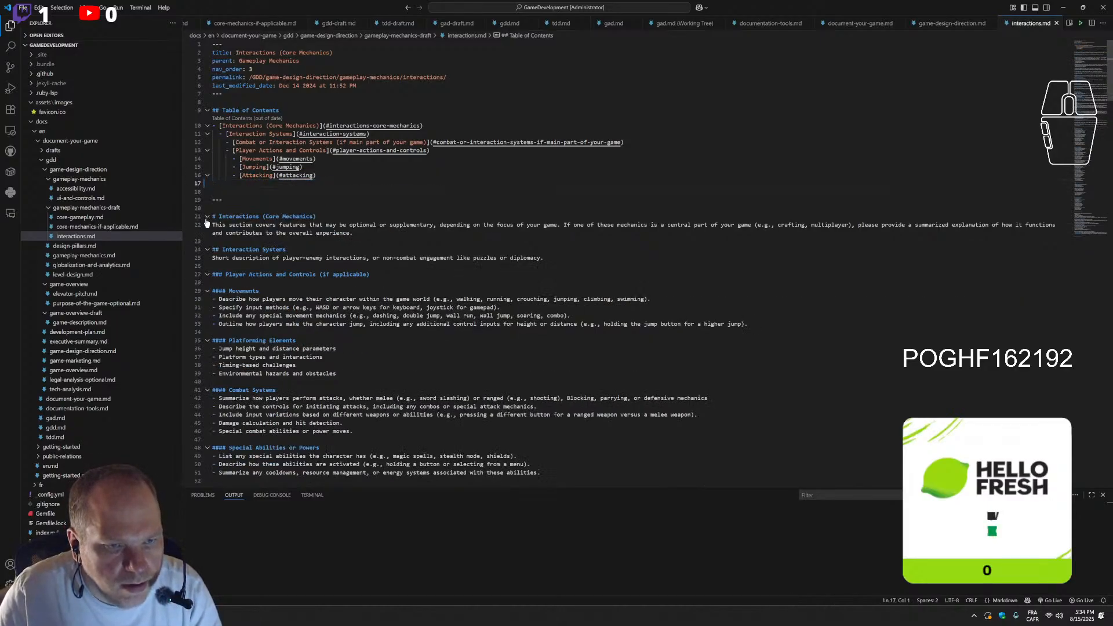
pyautogui.press('BackSpace')
pyautogui.hotkey('ctrl', 's')
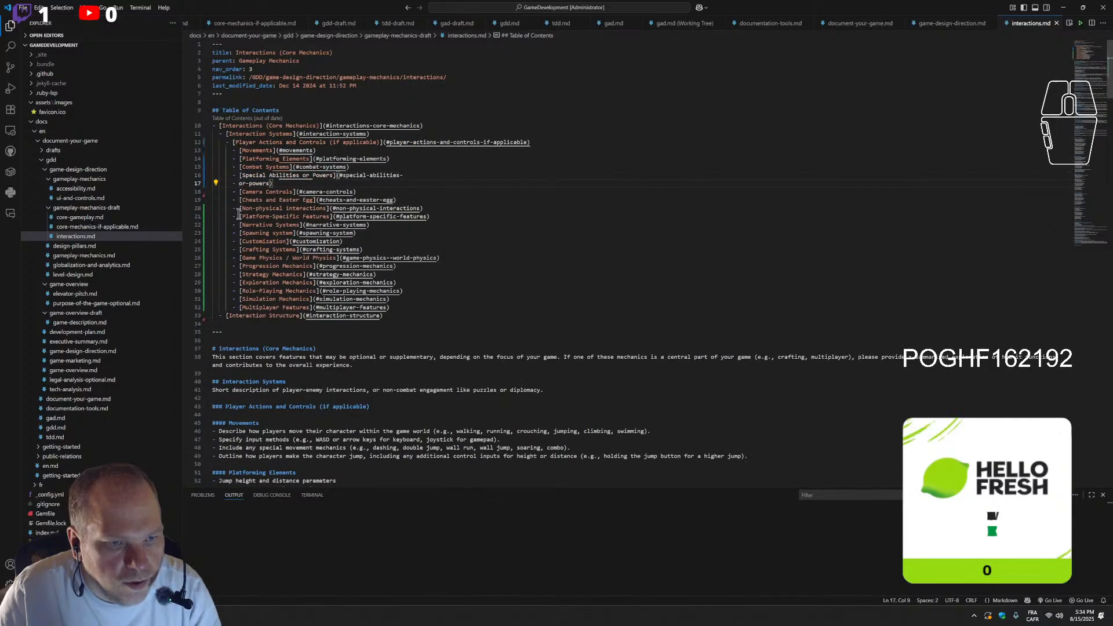
pyautogui.press('BackSpace')
pyautogui.moveTo(415, 308); pyautogui.dragTo(174, 165)
pyautogui.hotkey('ctrl', 'c')
pyautogui.press('BackSpace')
pyautogui.hotkey('ctrl', 'v')
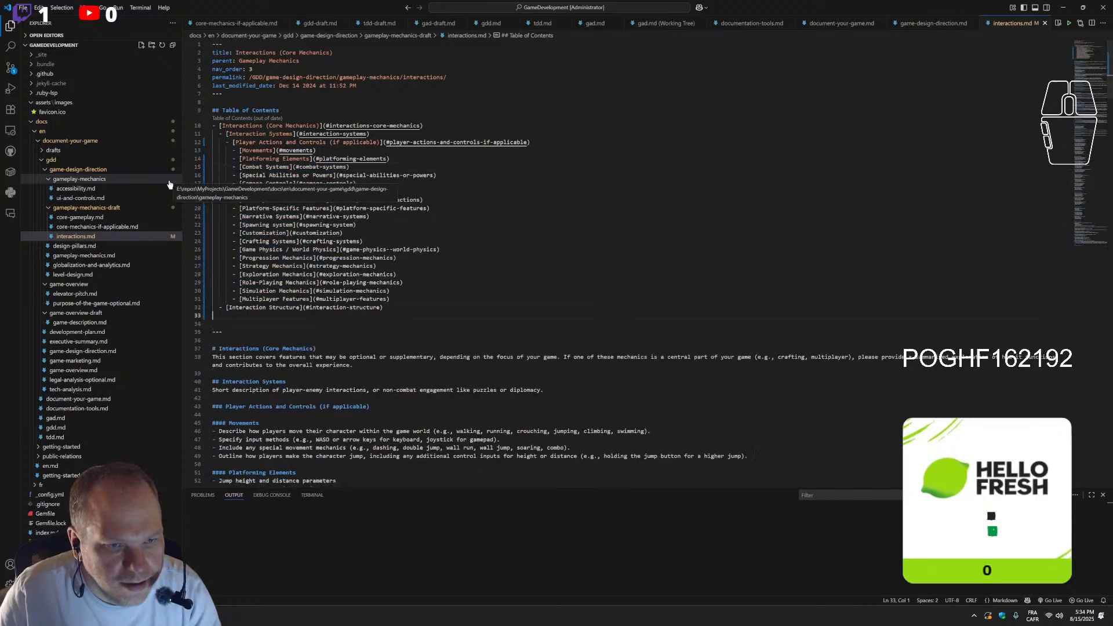
pyautogui.click(548, 275)
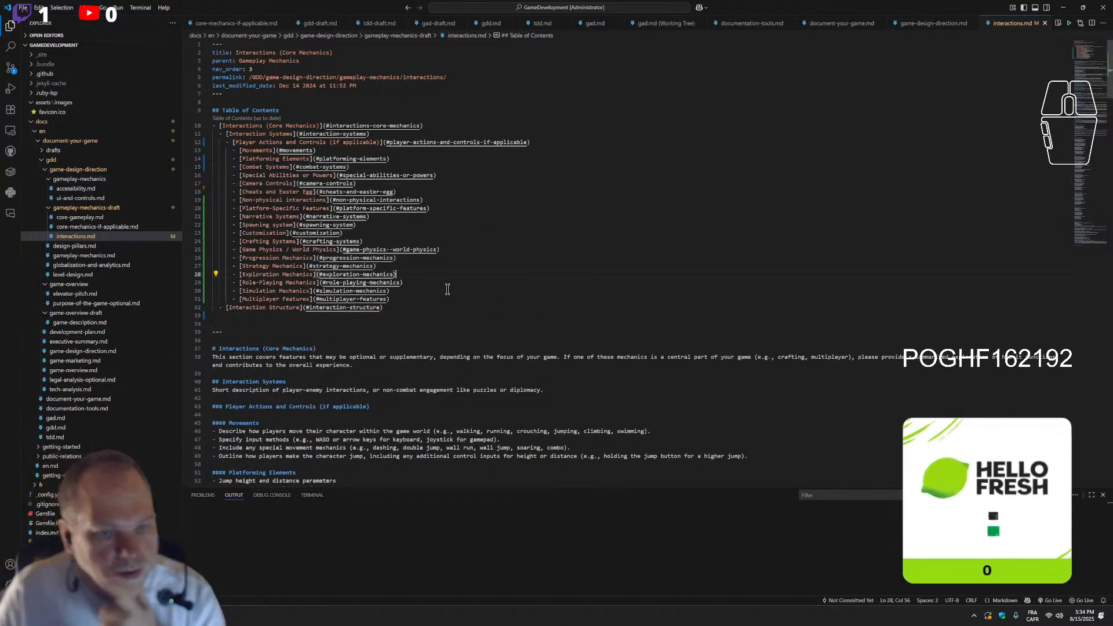
pyautogui.moveTo(214, 316); pyautogui.dragTo(213, 134)
pyautogui.press('BackSpace')
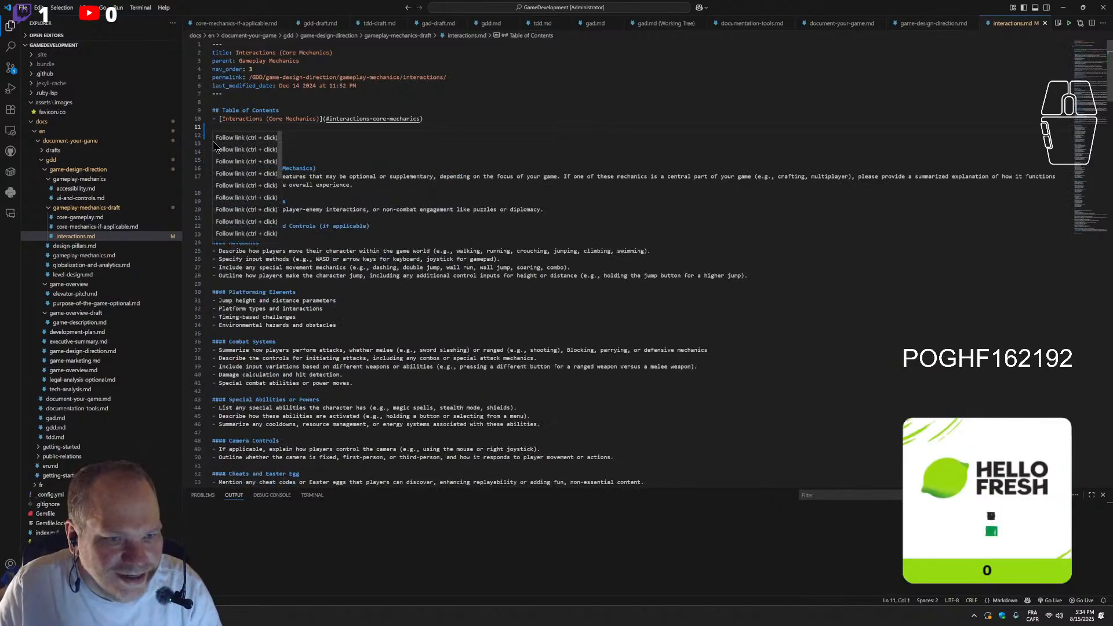
pyautogui.press('BackSpace')
pyautogui.press('Return')
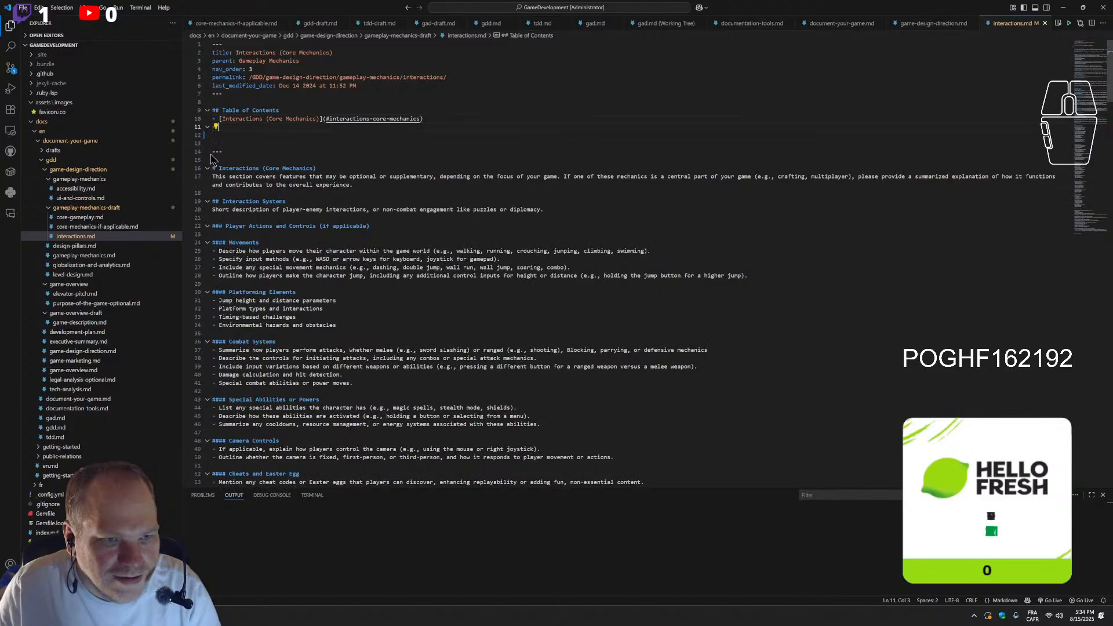
pyautogui.hotkey('ctrl', 'z')
pyautogui.hotkey('ctrl', 'z')
pyautogui.hotkey('ctrl', 'z')
pyautogui.hotkey('ctrl', 'z')
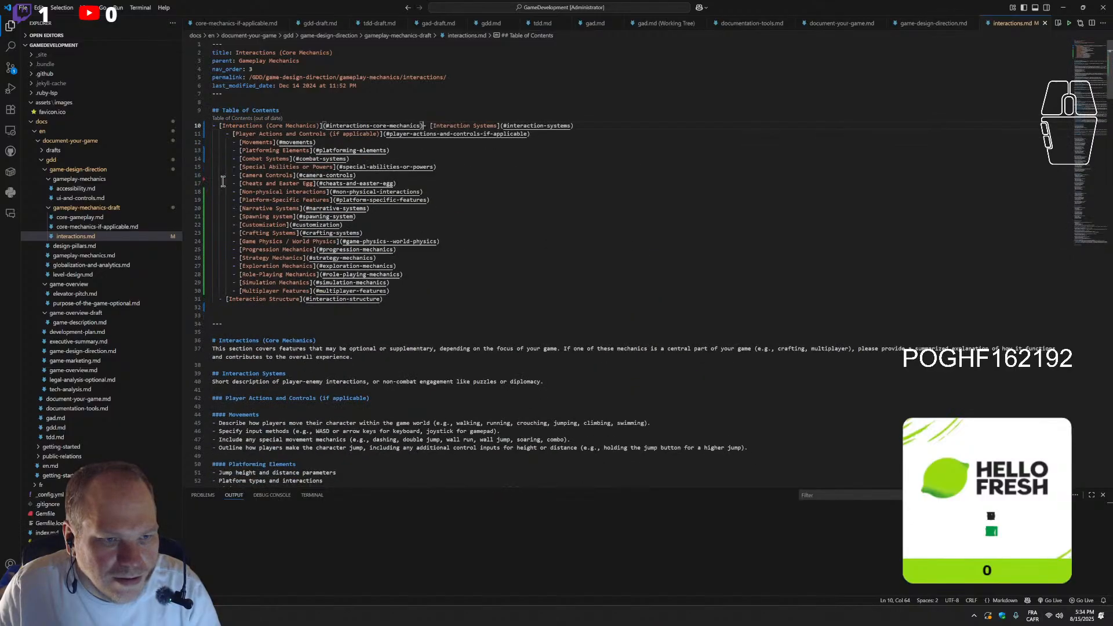
# Clear the nested entries under Interactions (Core Mechanics) and regenerate the table of contents from the headings
pyautogui.moveTo(424, 298); pyautogui.dragTo(431, 117)
pyautogui.press('BackSpace')
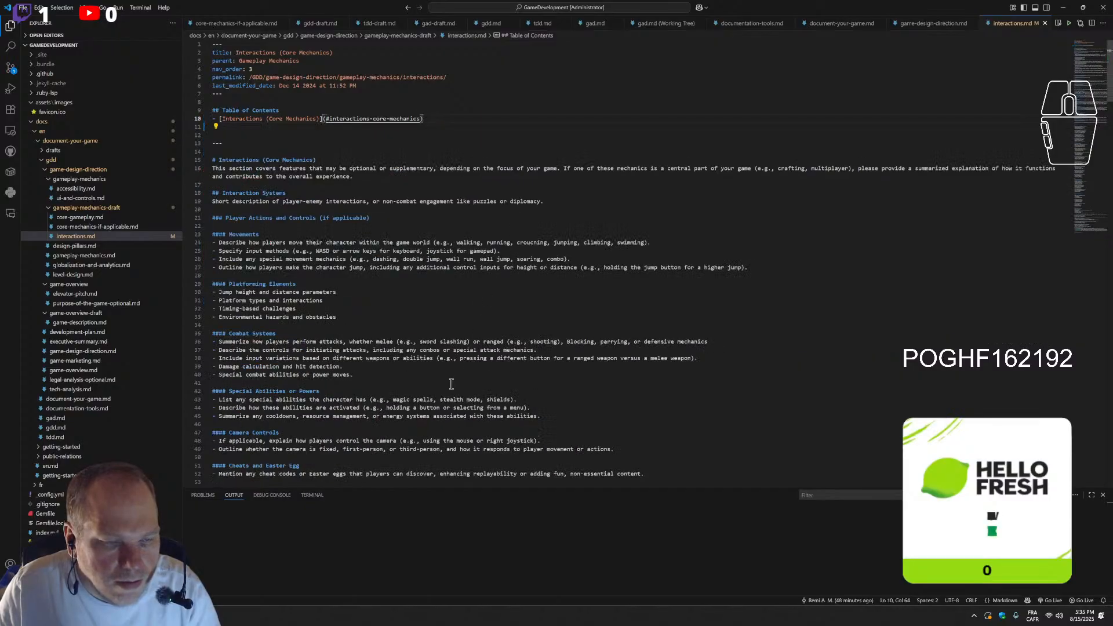
pyautogui.press('Return')
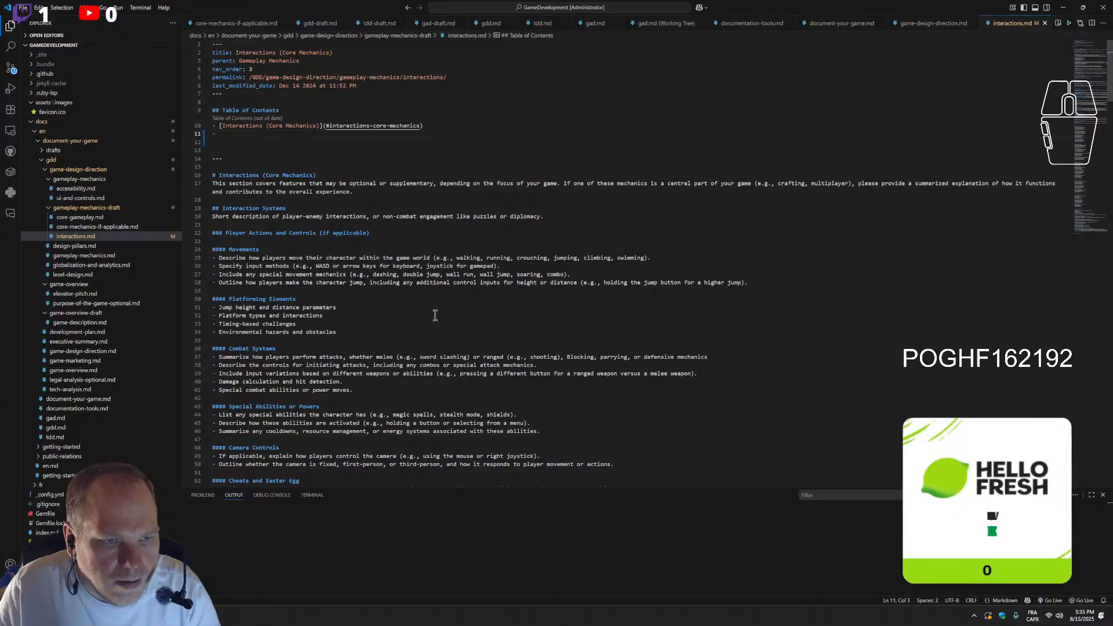
pyautogui.click(469, 291)
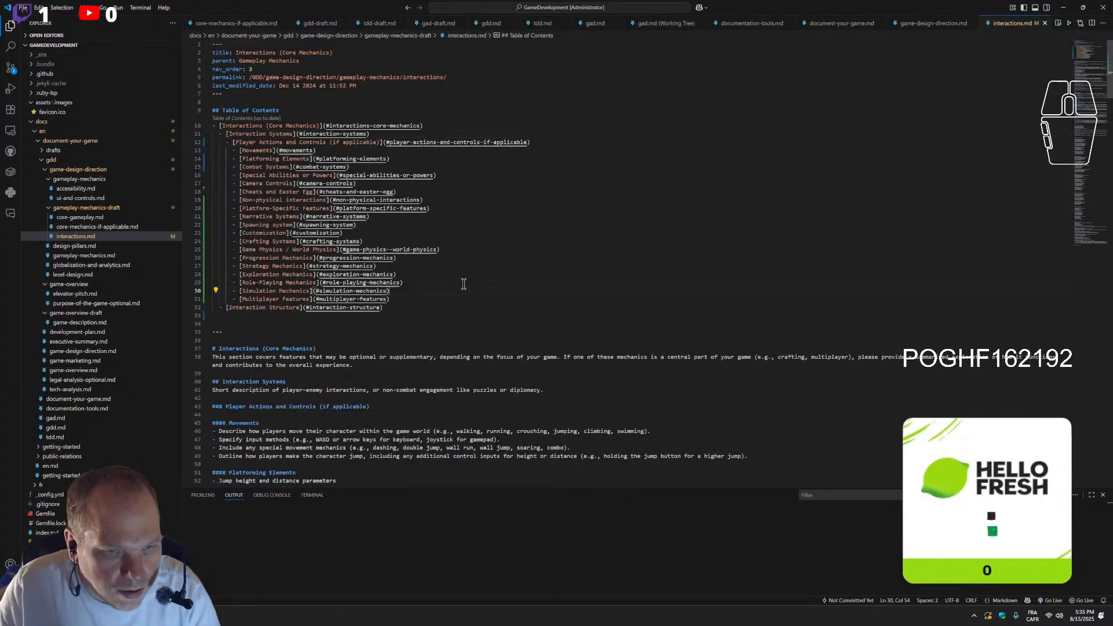
# Move the word Interactions behind (Core Mechanics) in the main heading below the table of contents
pyautogui.scroll(-1, 462, 282)
pyautogui.click(261, 328)
pyautogui.moveTo(261, 328); pyautogui.dragTo(233, 328)
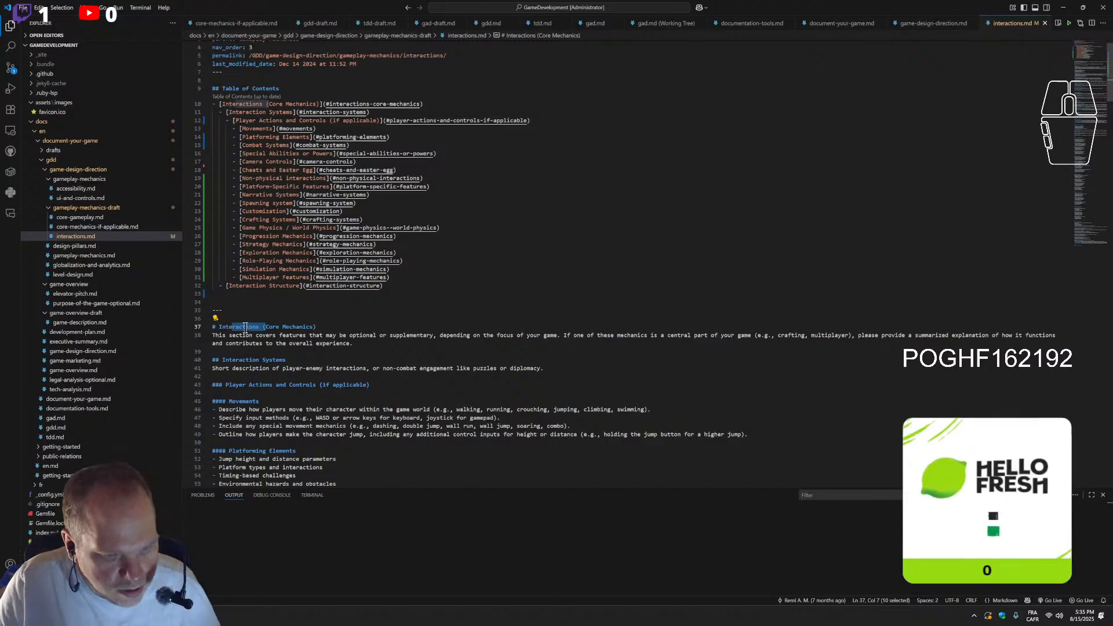
pyautogui.click(239, 329)
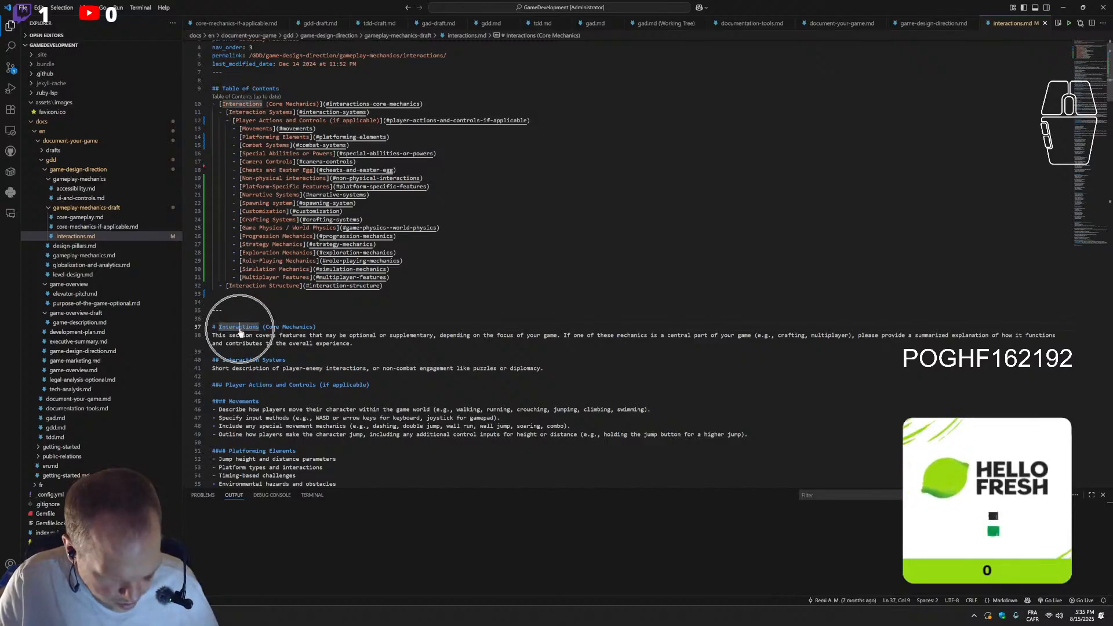
pyautogui.doubleClick(239, 328)
pyautogui.press('BackSpace')
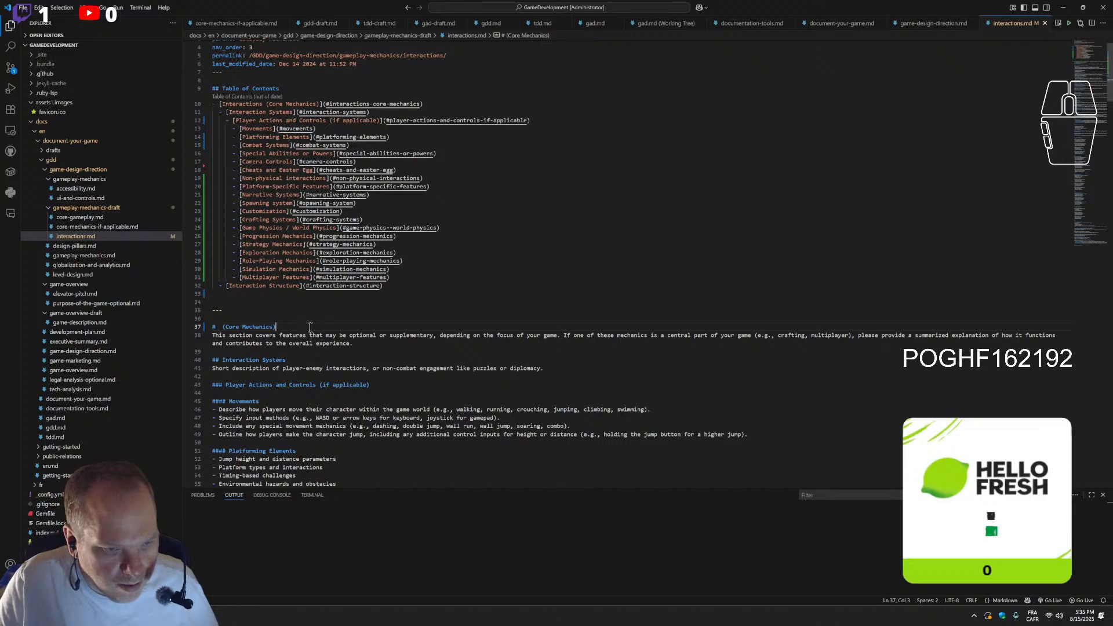
pyautogui.click(311, 329)
pyautogui.write('Interactions')
# Add "and" and remove the parentheses so the main heading reads "Core Mechanics and Interactions", refreshing the table of contents
pyautogui.click(280, 326)
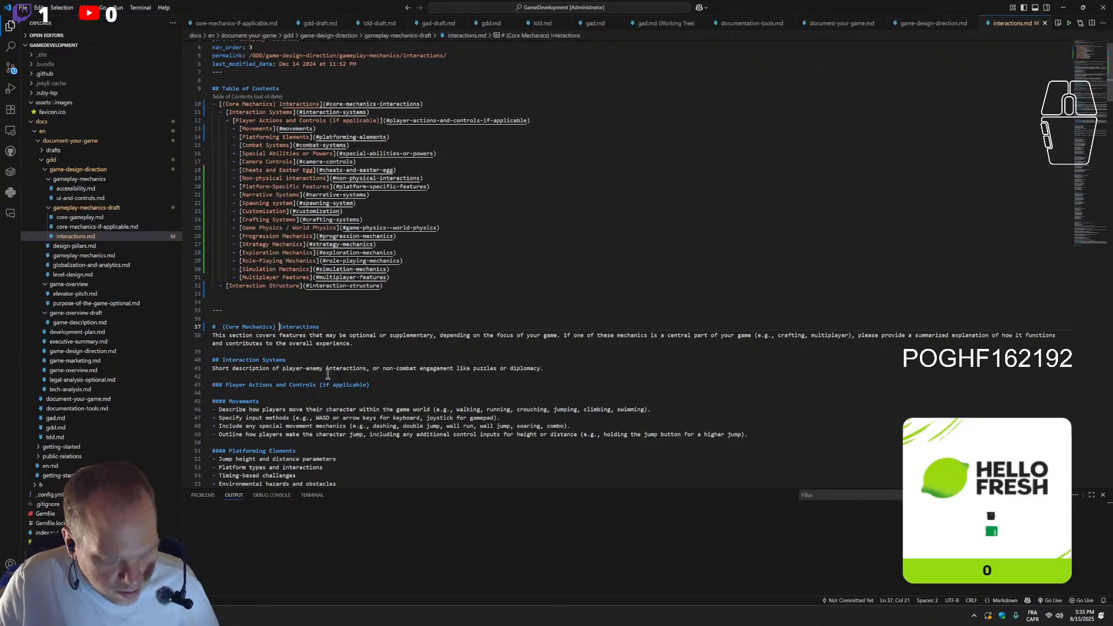
pyautogui.write('(')
pyautogui.press('BackSpace')
pyautogui.write('a')
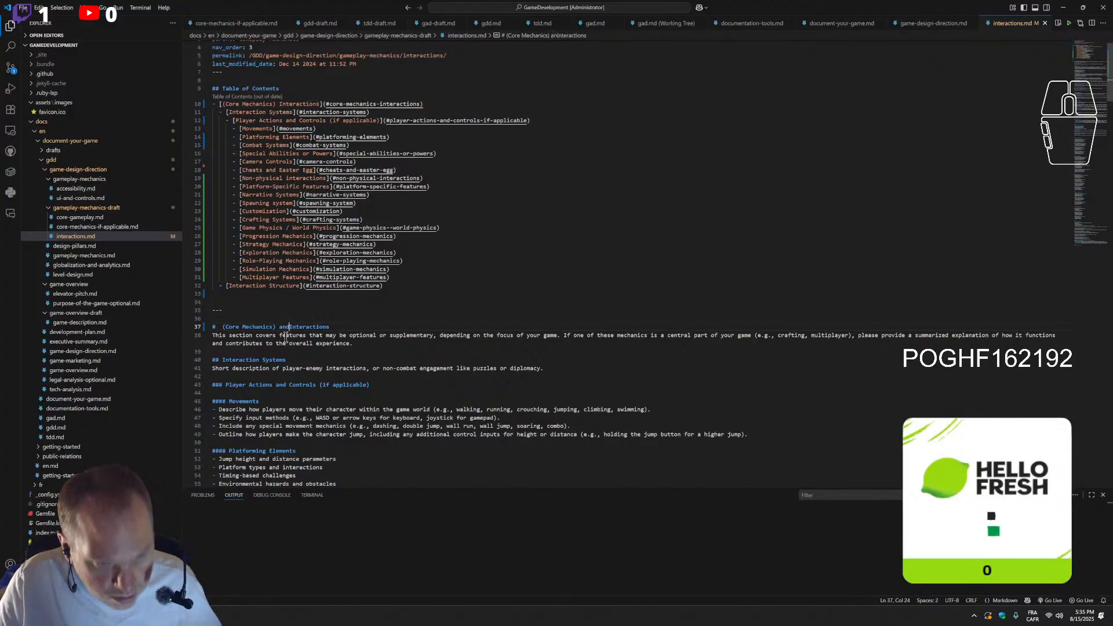
pyautogui.write('nd')
pyautogui.click(221, 329)
pyautogui.press('BackSpace')
pyautogui.click(268, 329)
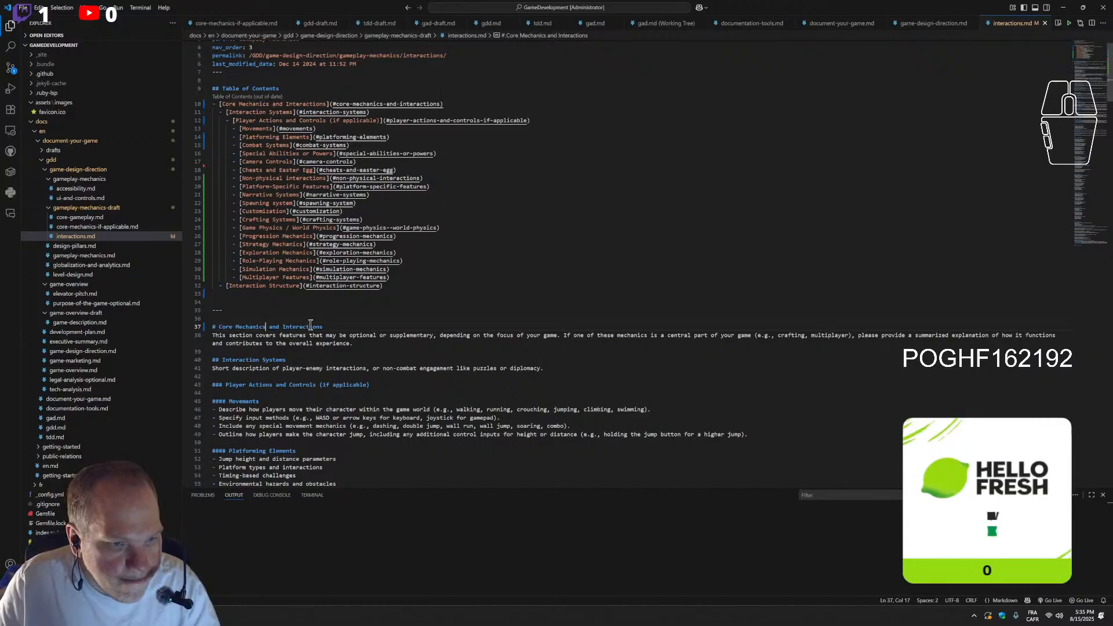
pyautogui.click(383, 402)
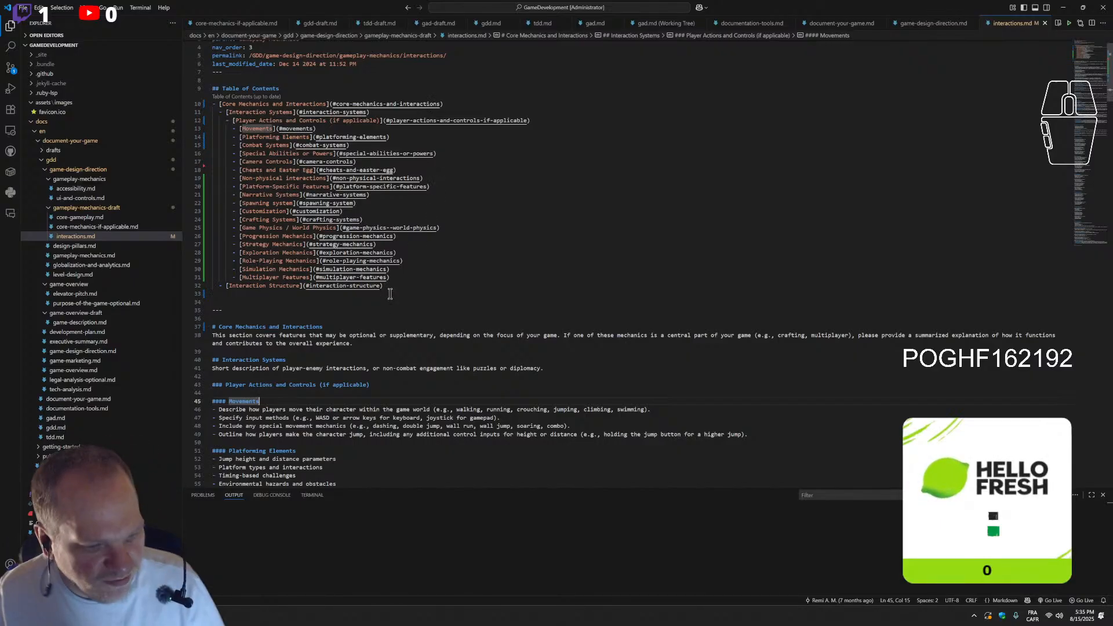
# Rename the file interactions.md in the gameplay-mechanics-draft folder as core-mechanics-and-interactions.md
pyautogui.rightClick(68, 238)
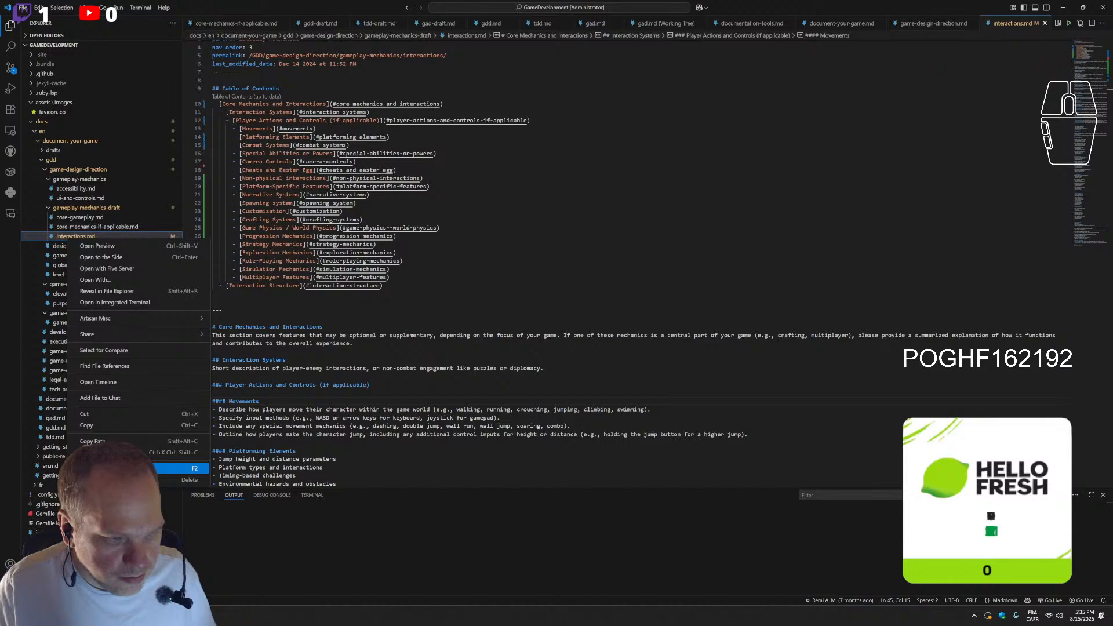
pyautogui.click(174, 469)
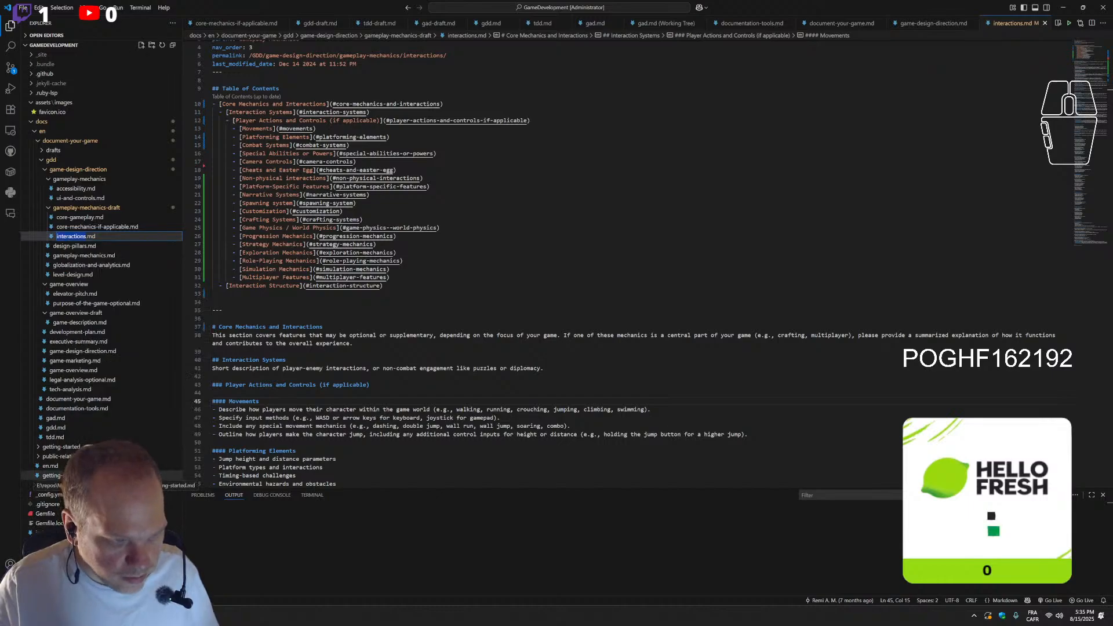
pyautogui.write('core-mech')
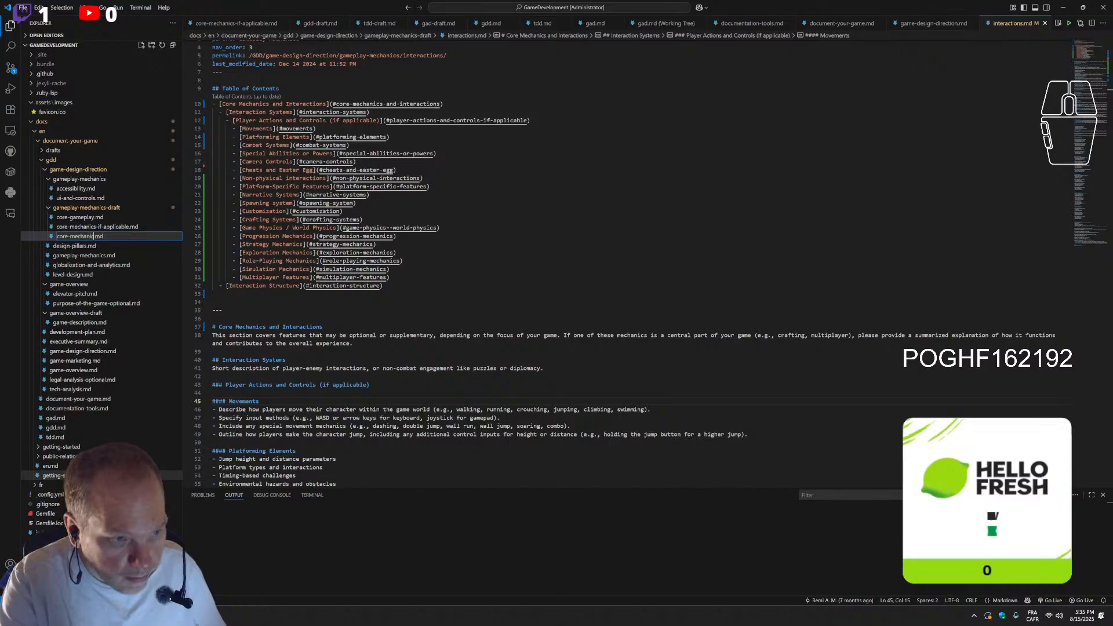
pyautogui.write('anics')
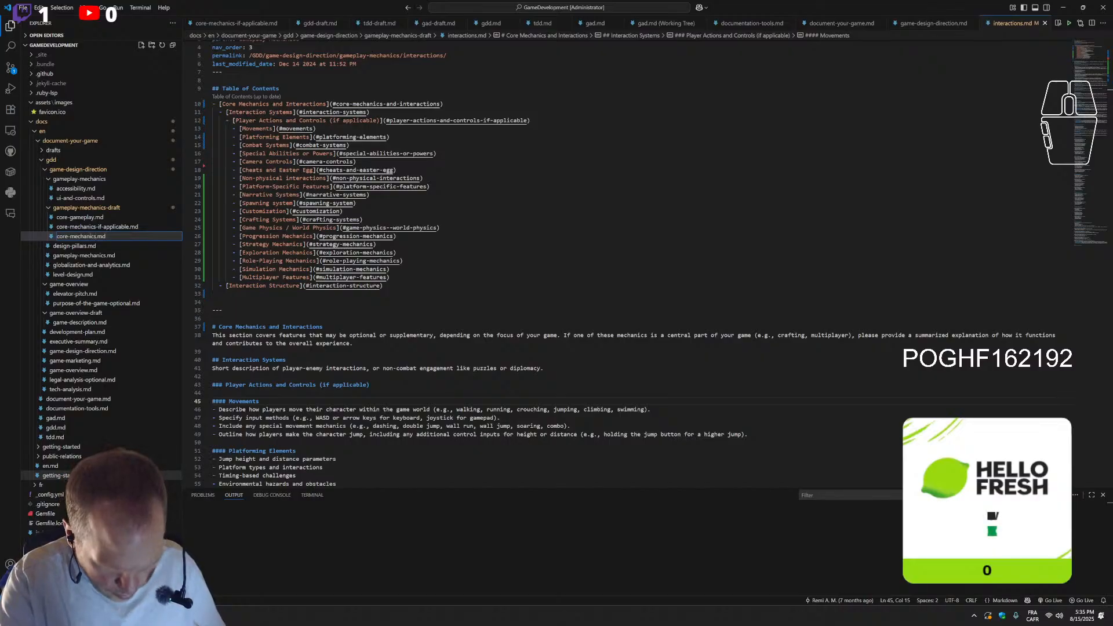
pyautogui.write('-and-in')
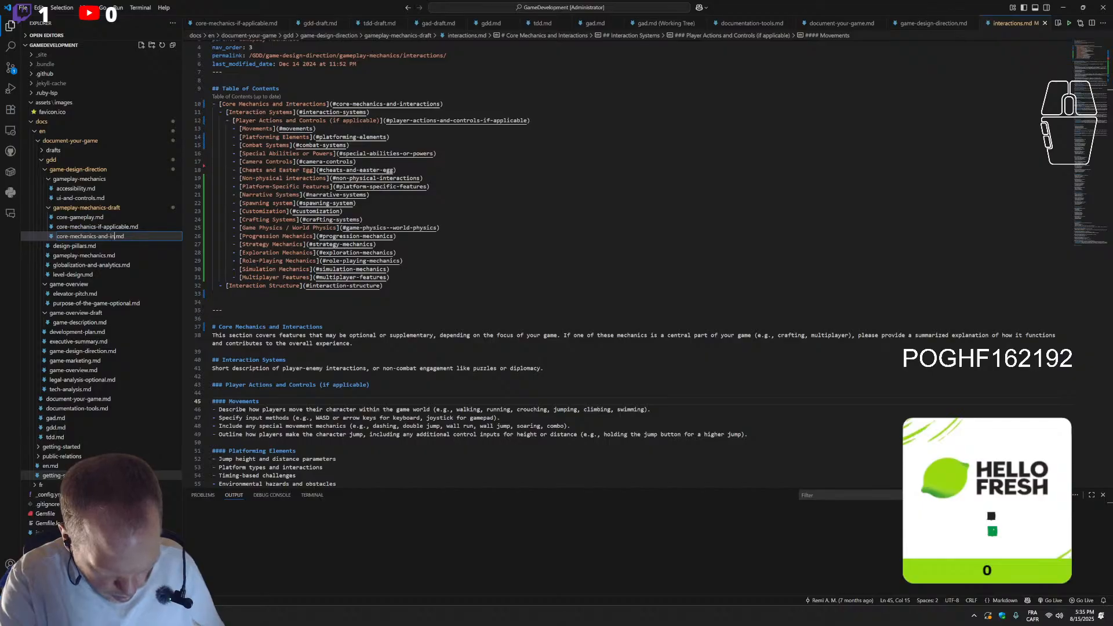
pyautogui.write('ter')
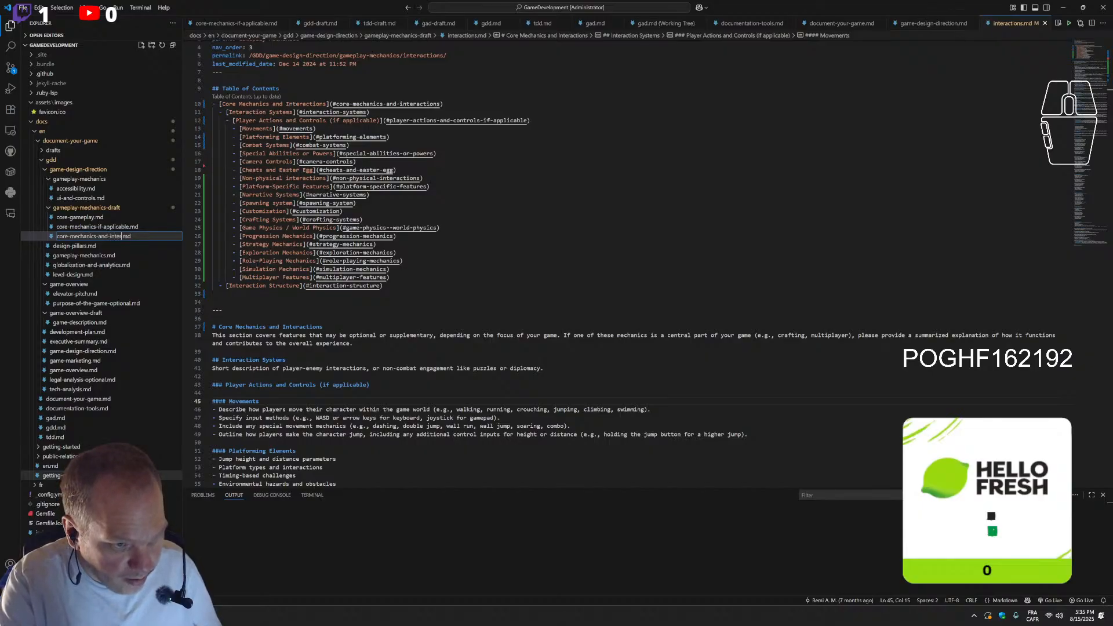
pyautogui.write('actions')
pyautogui.press('Return')
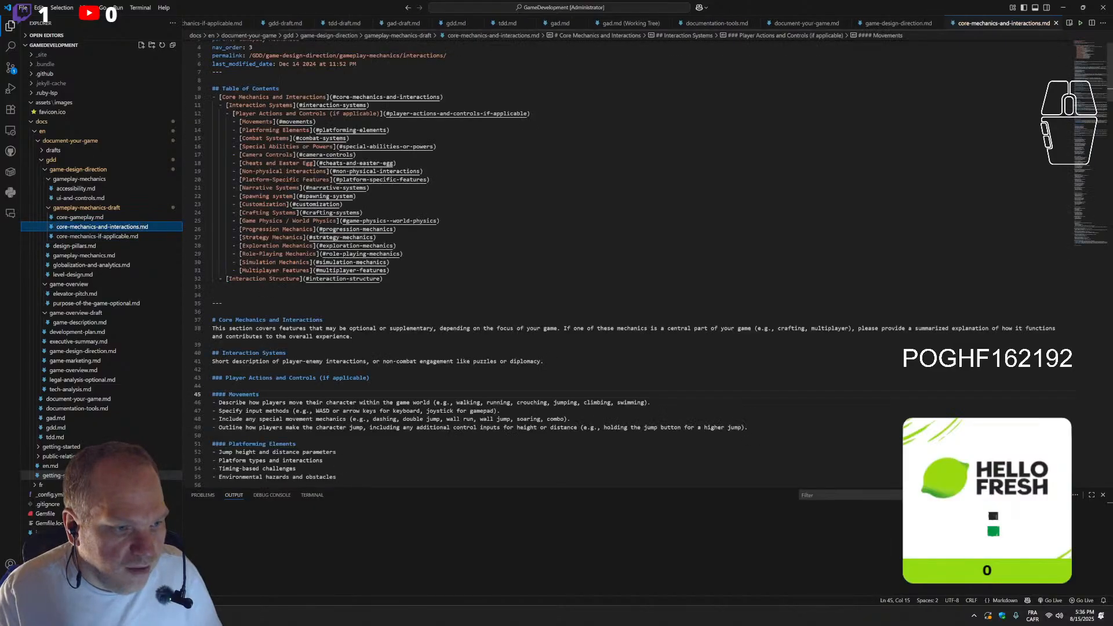
# Delete the file core-mechanics-if-applicable.md from the gameplay-mechanics-draft folder
pyautogui.click(119, 237)
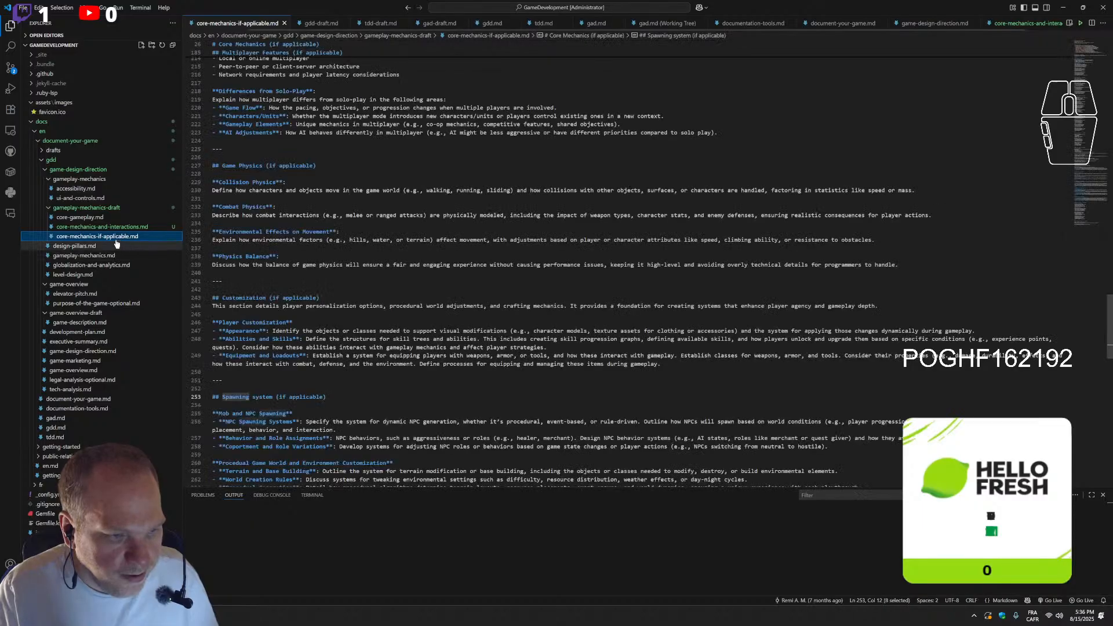
pyautogui.rightClick(119, 237)
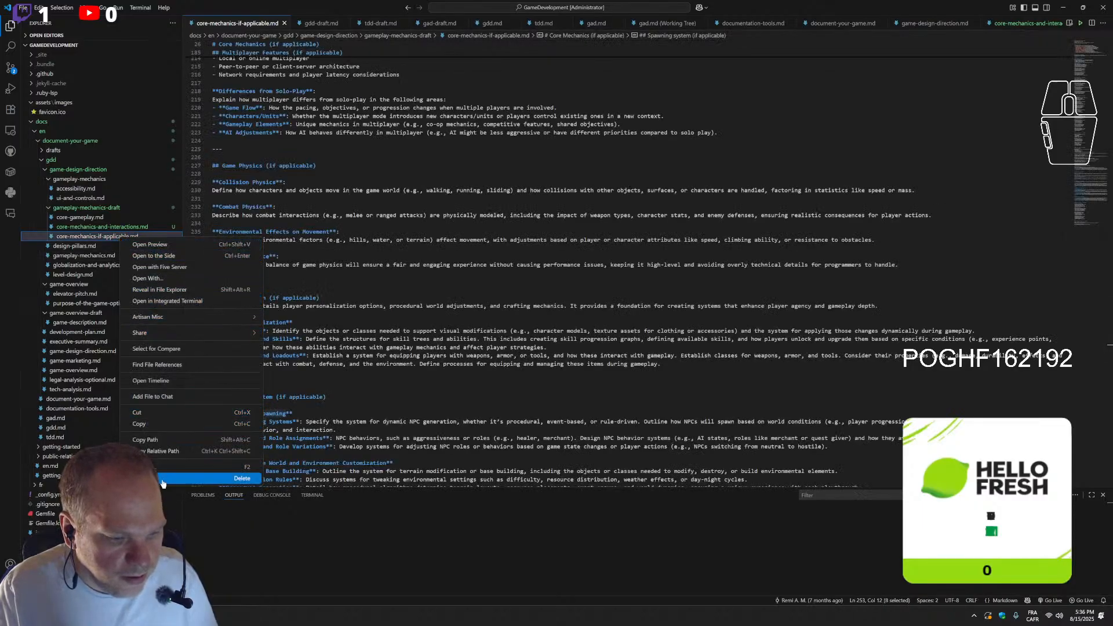
pyautogui.click(235, 478)
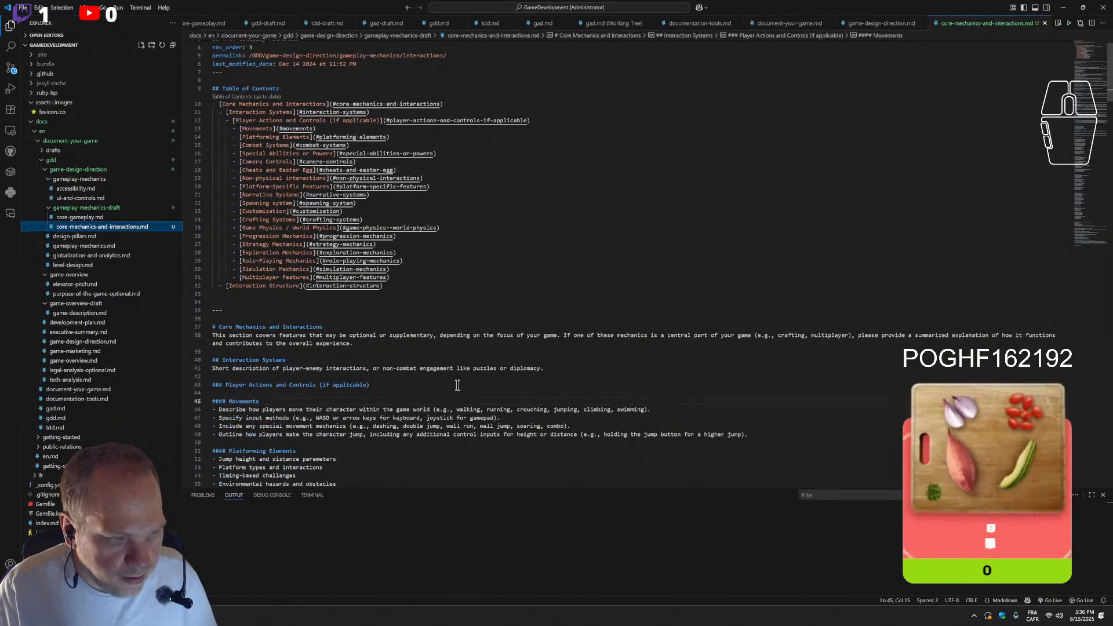
pyautogui.click(484, 323)
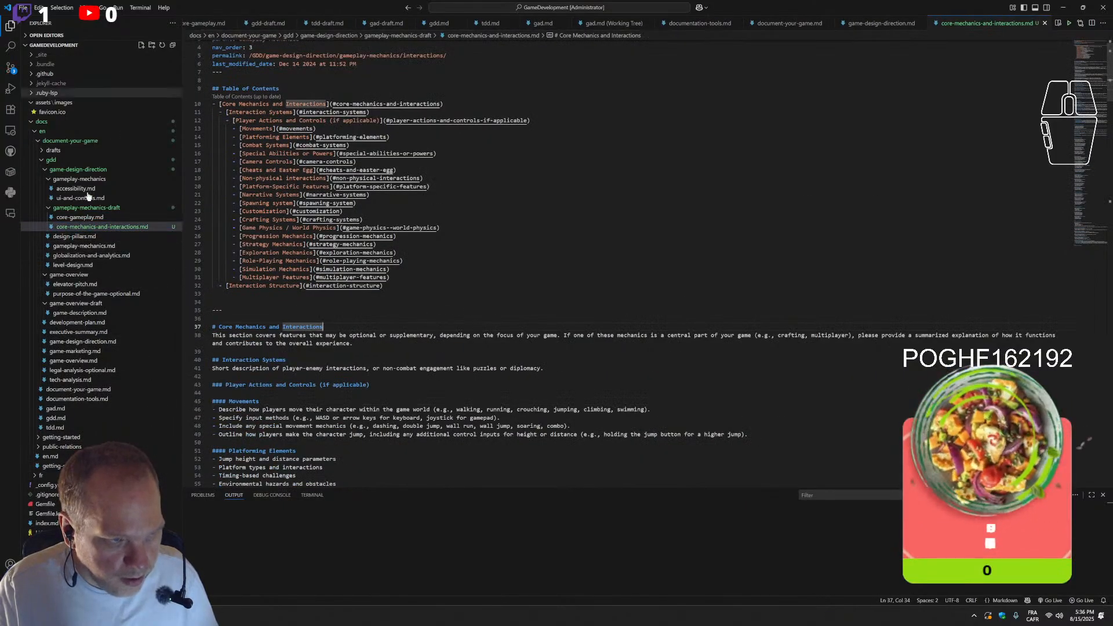
pyautogui.click(395, 194)
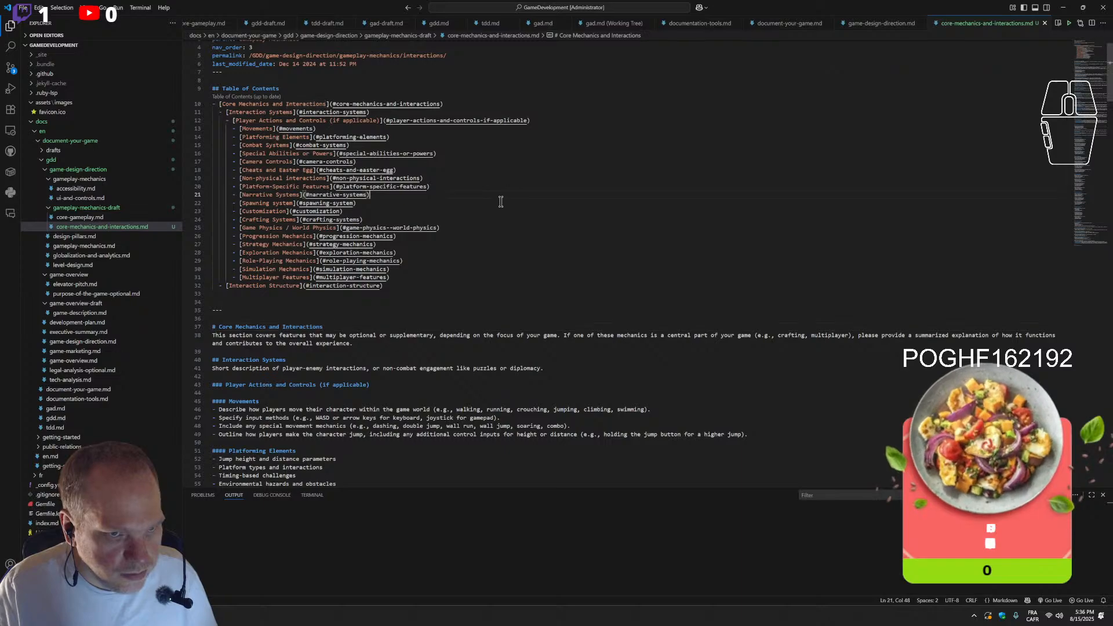
pyautogui.scroll(-2, 409, 329)
pyautogui.scroll(-2, 409, 329)
pyautogui.scroll(5, 406, 325)
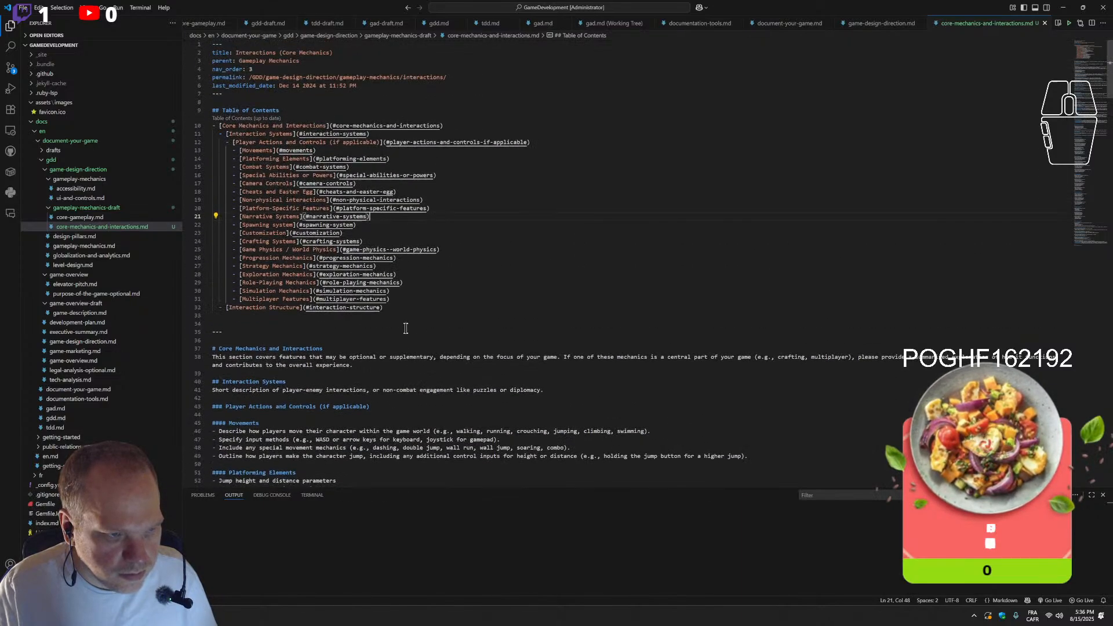
pyautogui.click(52, 114)
pyautogui.click(51, 113)
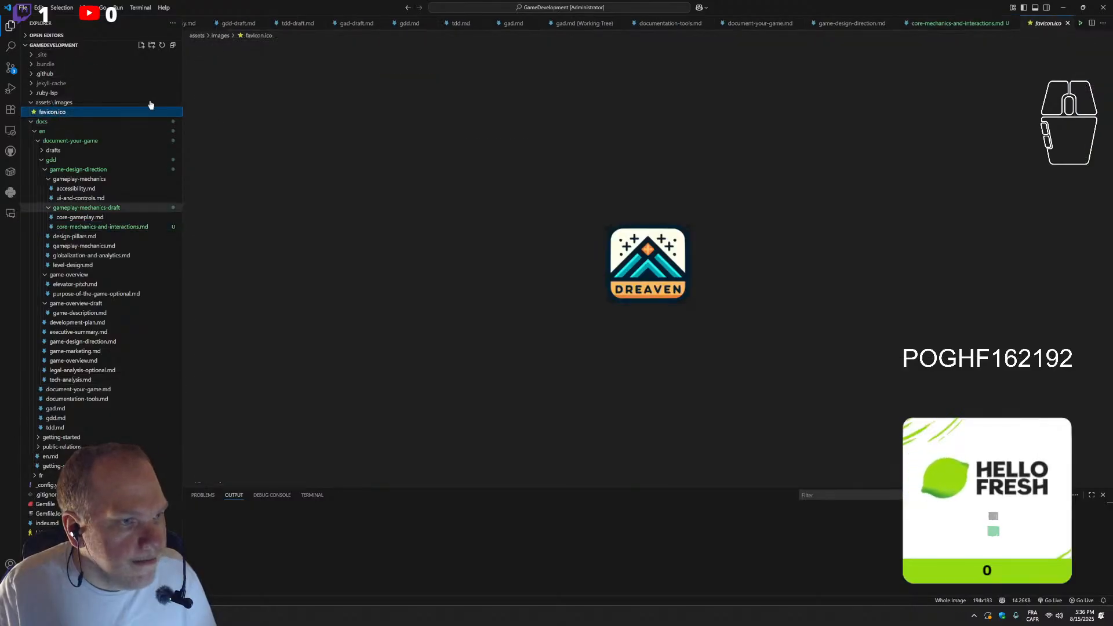
# Commit all changes with the message "Addedautomatic table of content and changed name of interaction to core mechanics and interactions" and sync them
pyautogui.click(11, 27)
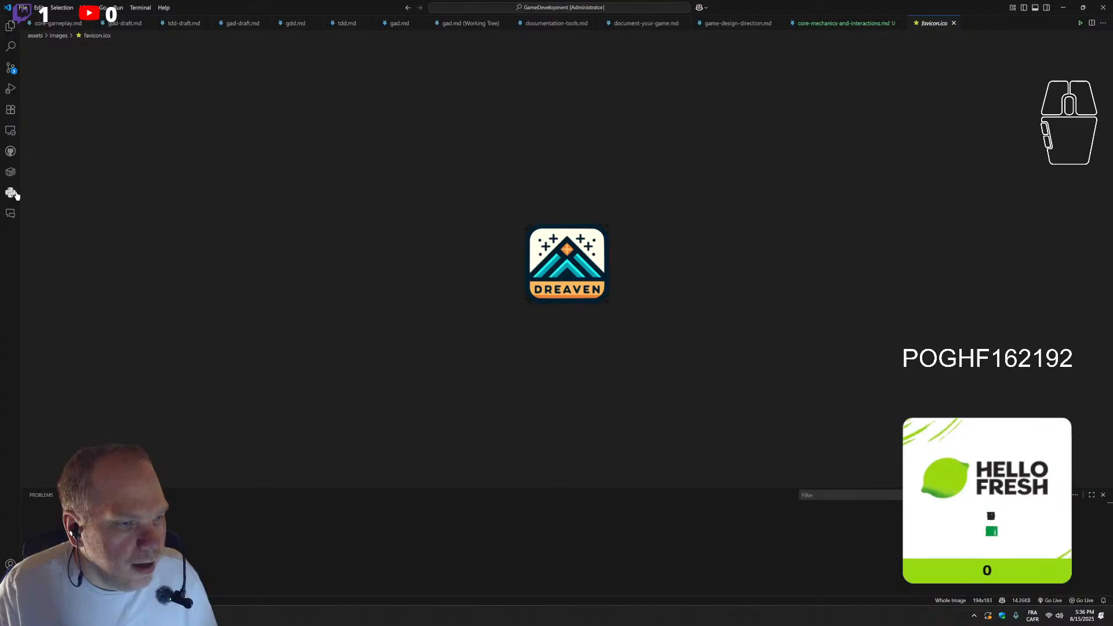
pyautogui.click(11, 68)
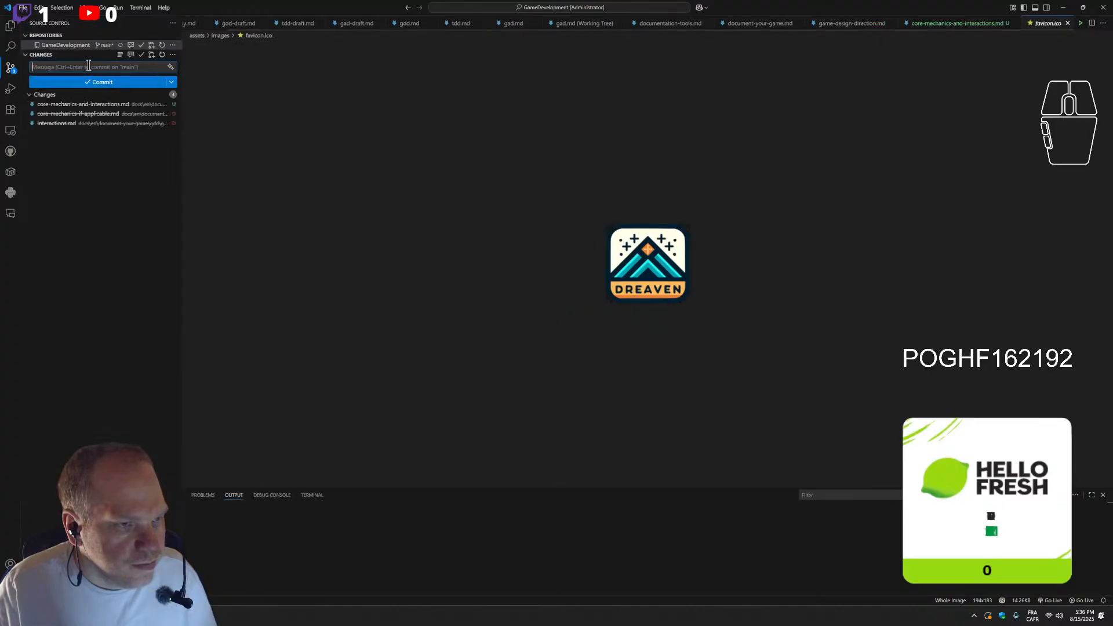
pyautogui.write('Addeda')
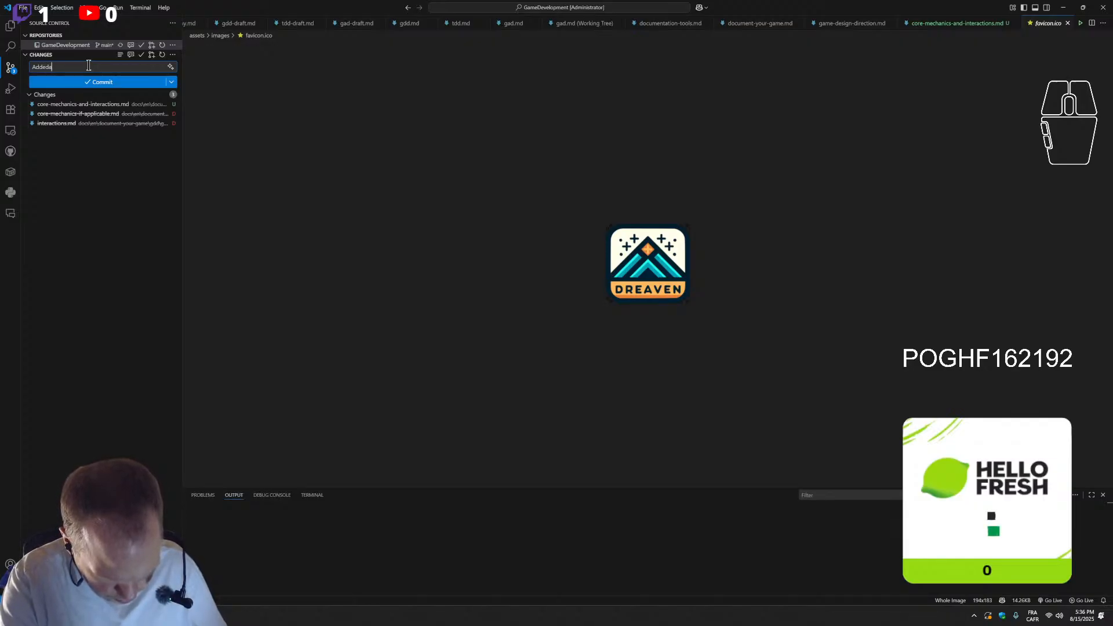
pyautogui.write('utomatic table of content')
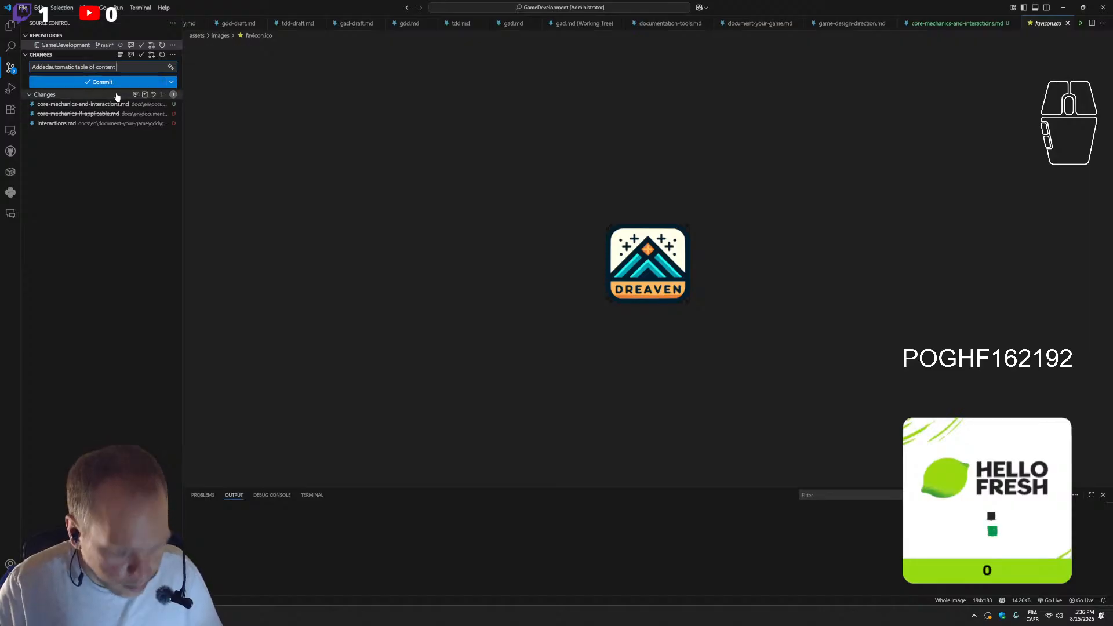
pyautogui.write('ch')
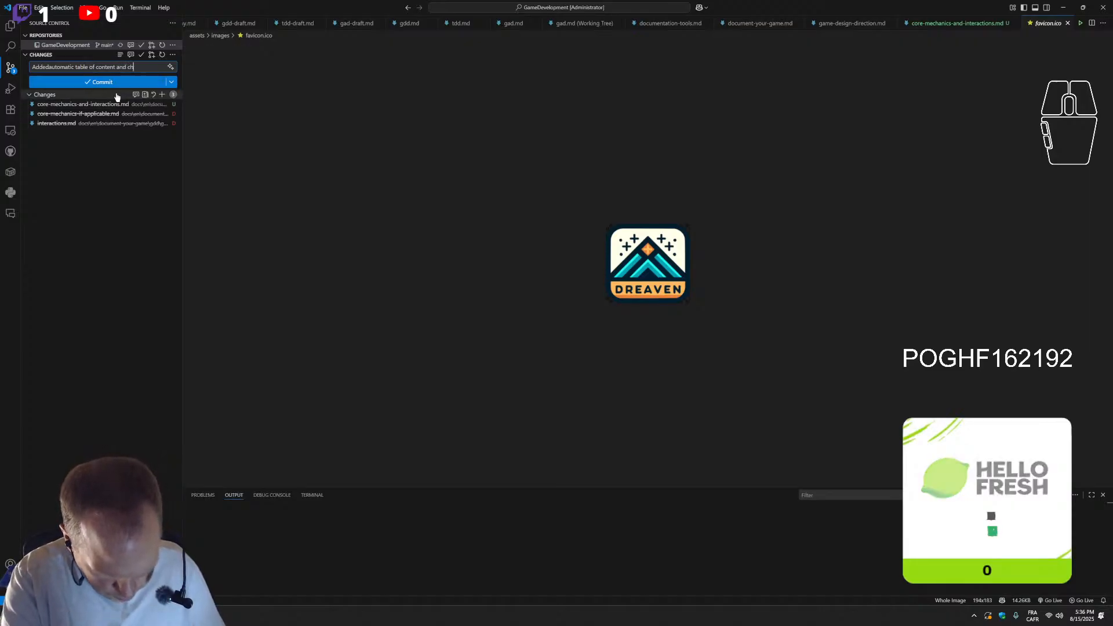
pyautogui.write('anged name')
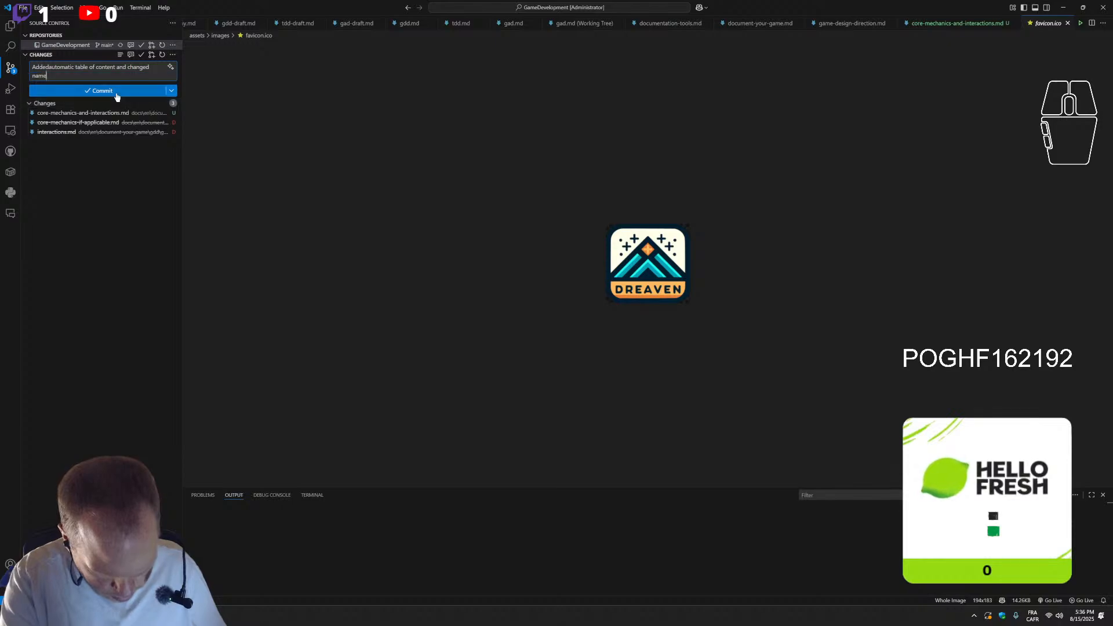
pyautogui.write(' of interaction to coremechanics and')
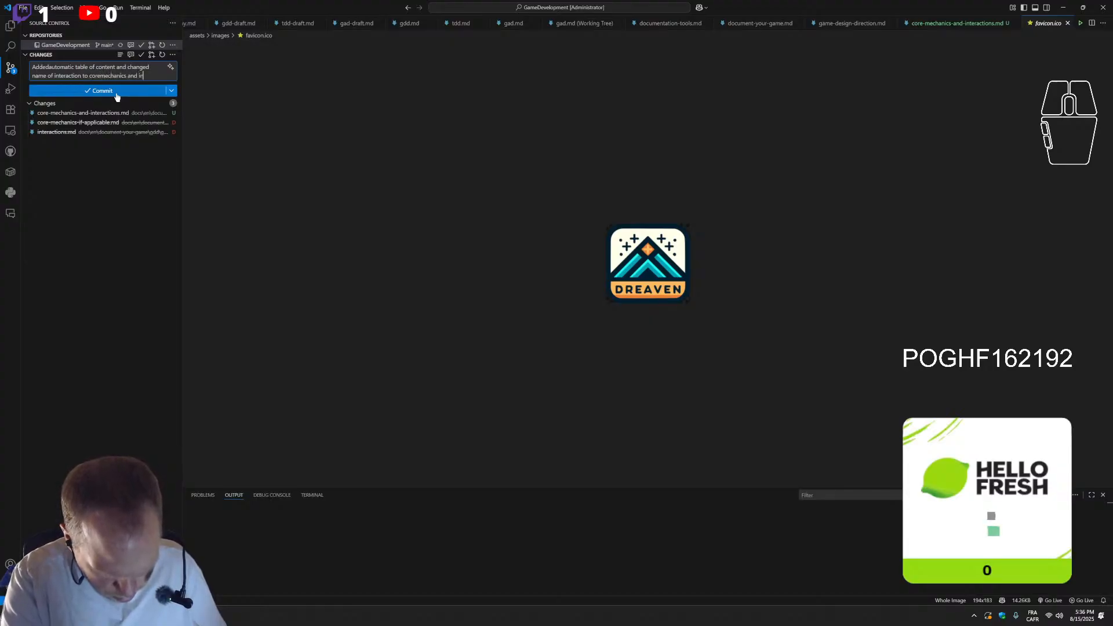
pyautogui.write('interactions')
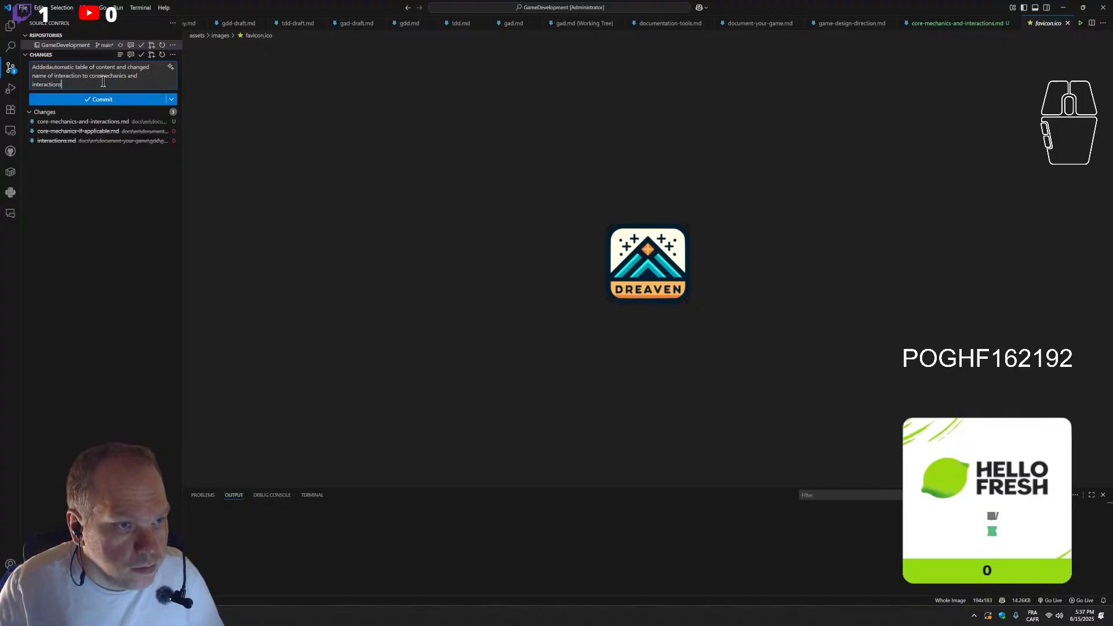
pyautogui.click(101, 76)
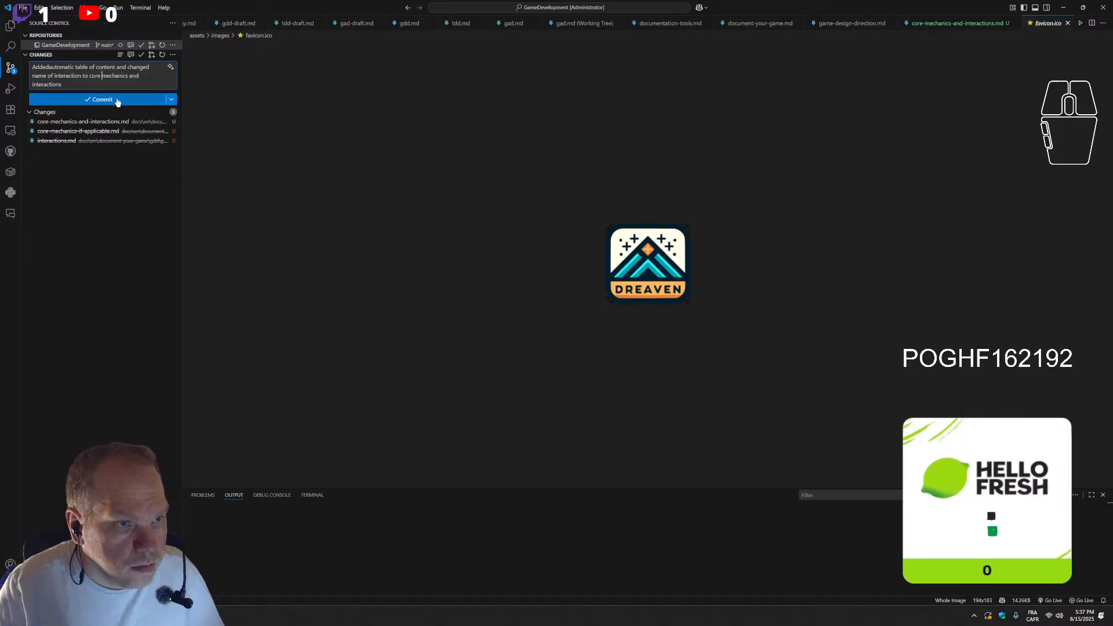
pyautogui.click(108, 103)
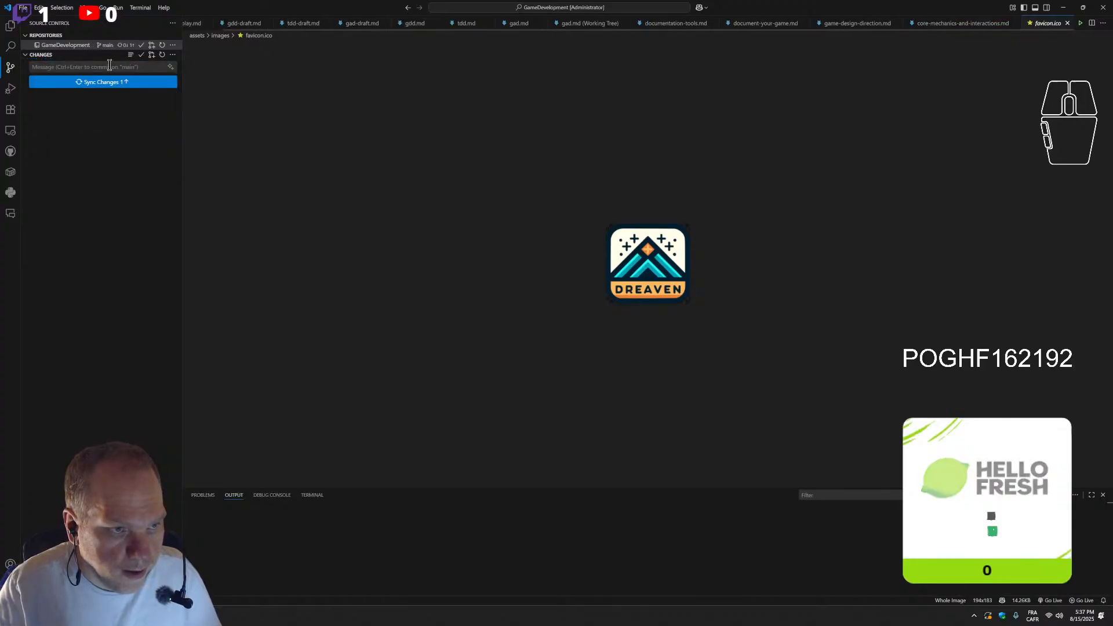
pyautogui.click(114, 84)
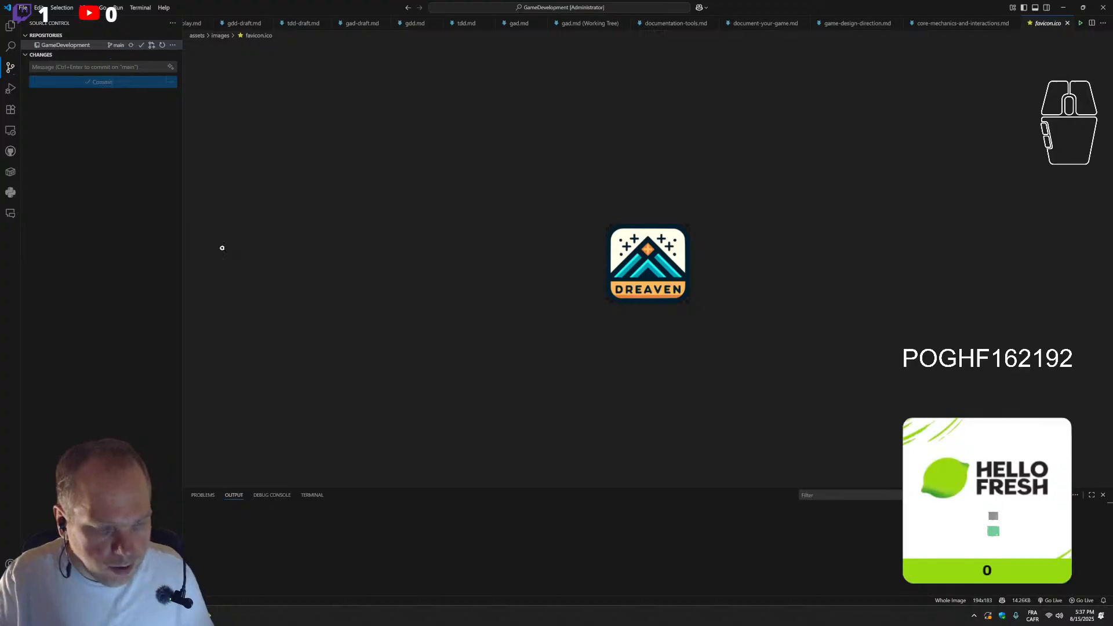
# Switch to the browser and check the GameDevelopment repository's GitHub Actions runs for the new commit, refreshing the list and closing it once reviewed
pyautogui.click(116, 616)
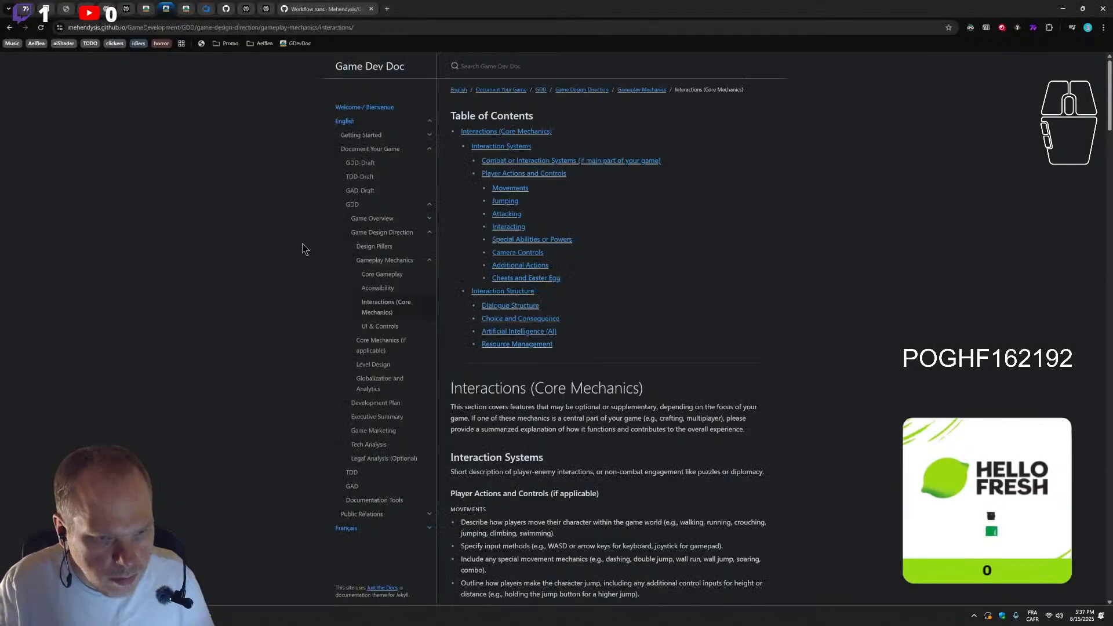
pyautogui.scroll(-2, 598, 203)
pyautogui.scroll(2, 628, 213)
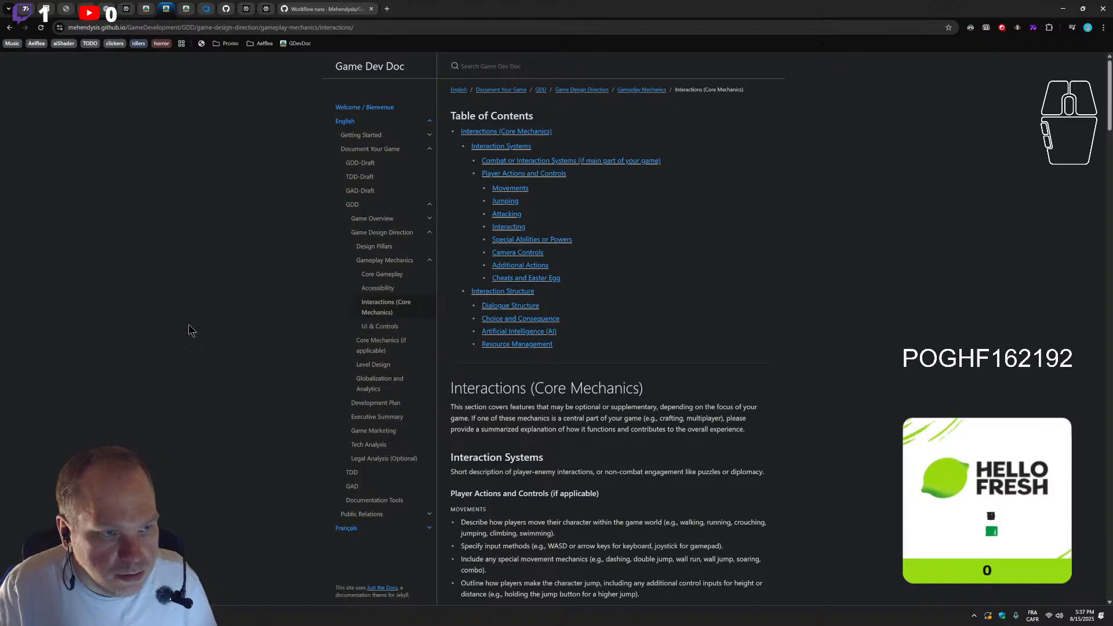
pyautogui.click(221, 11)
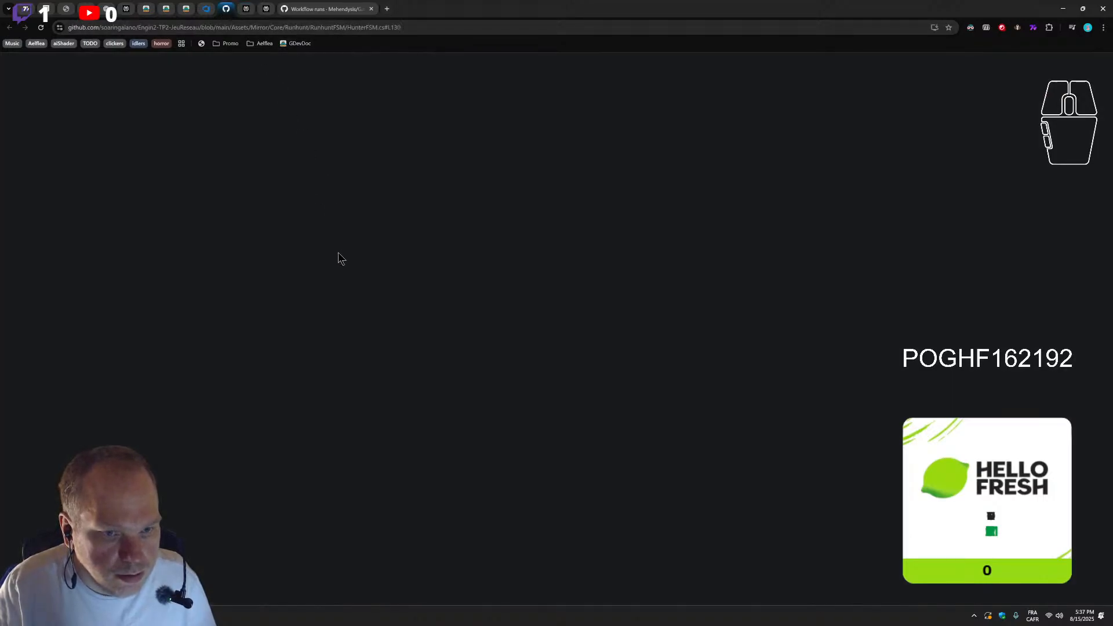
pyautogui.scroll(5, 353, 290)
pyautogui.scroll(8, 167, 112)
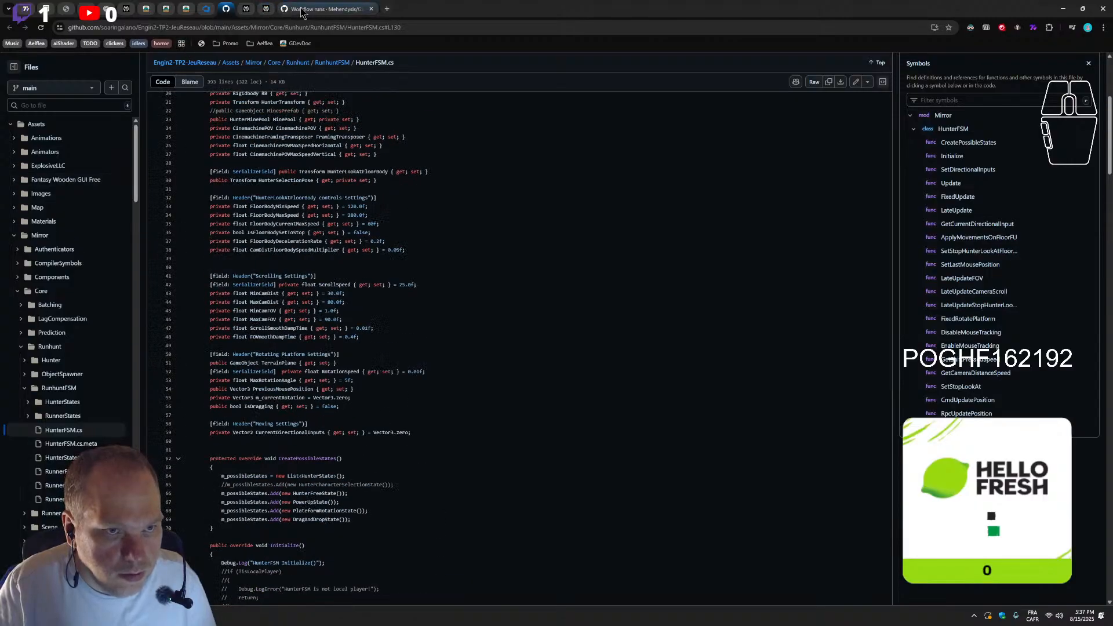
pyautogui.click(297, 10)
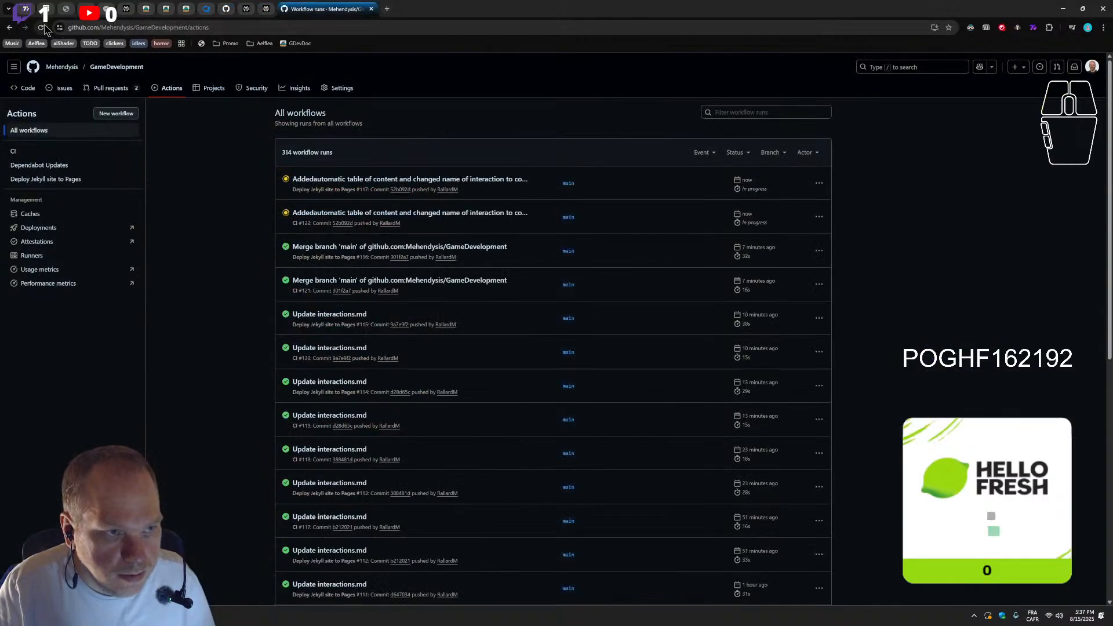
pyautogui.press('F5')
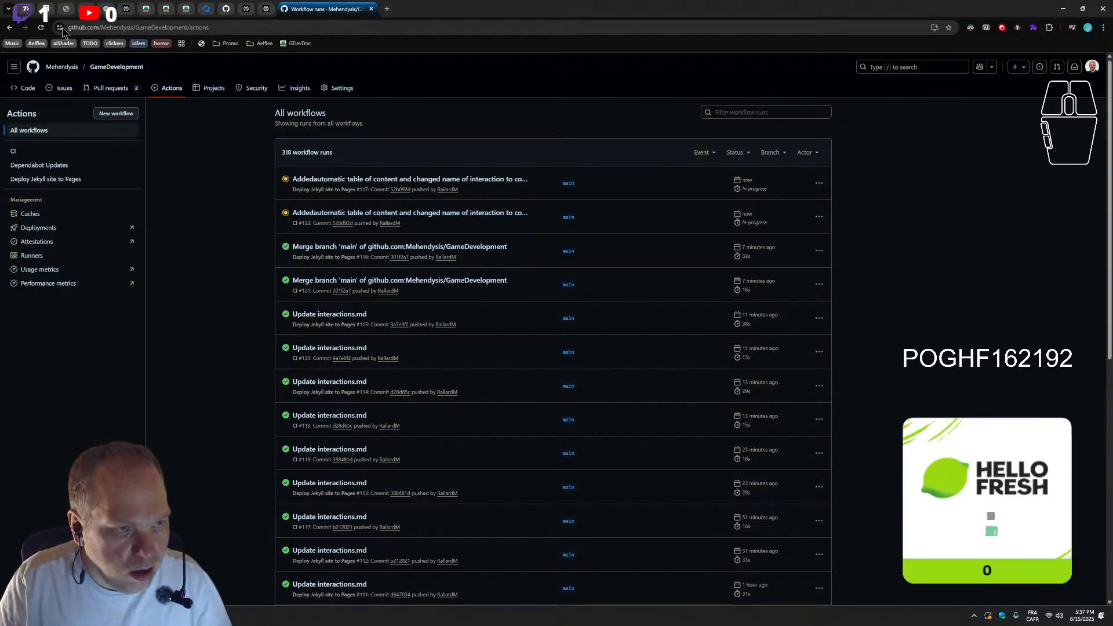
pyautogui.click(40, 27)
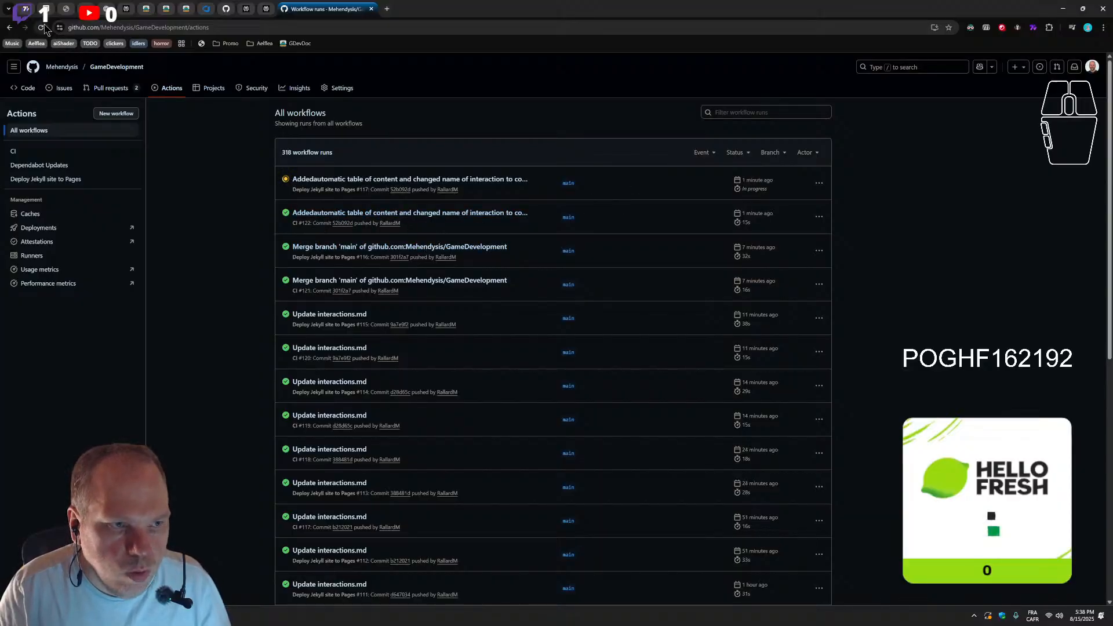
pyautogui.click(340, 213)
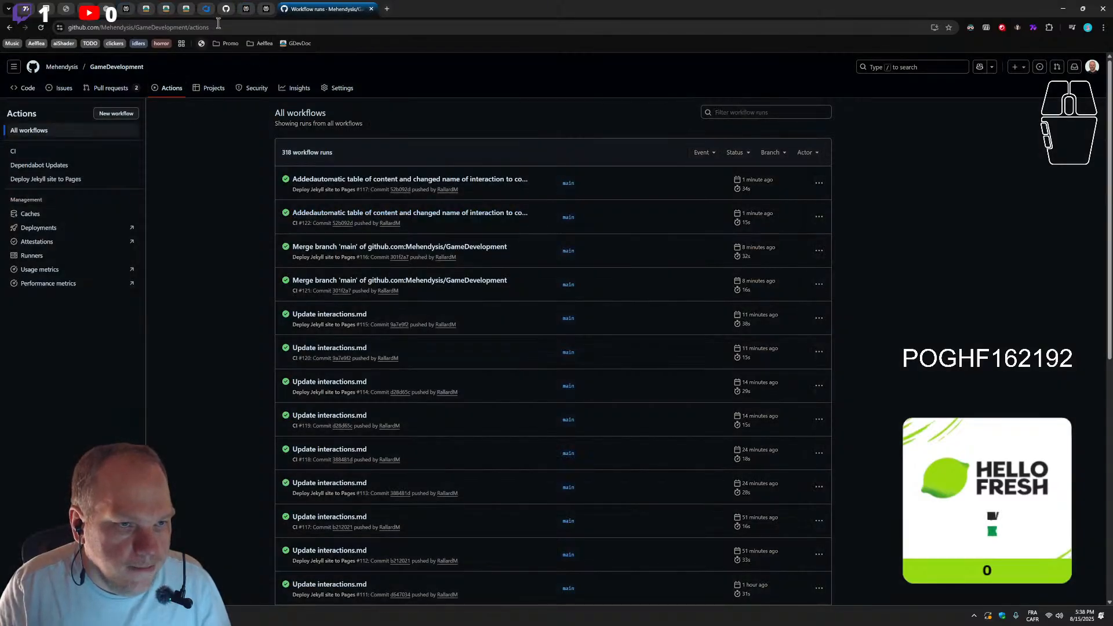
pyautogui.click(371, 9)
# Examine the published Core Gameplay page's core mechanics sections and site navigation, reload the page, and return to VS Code
pyautogui.click(186, 9)
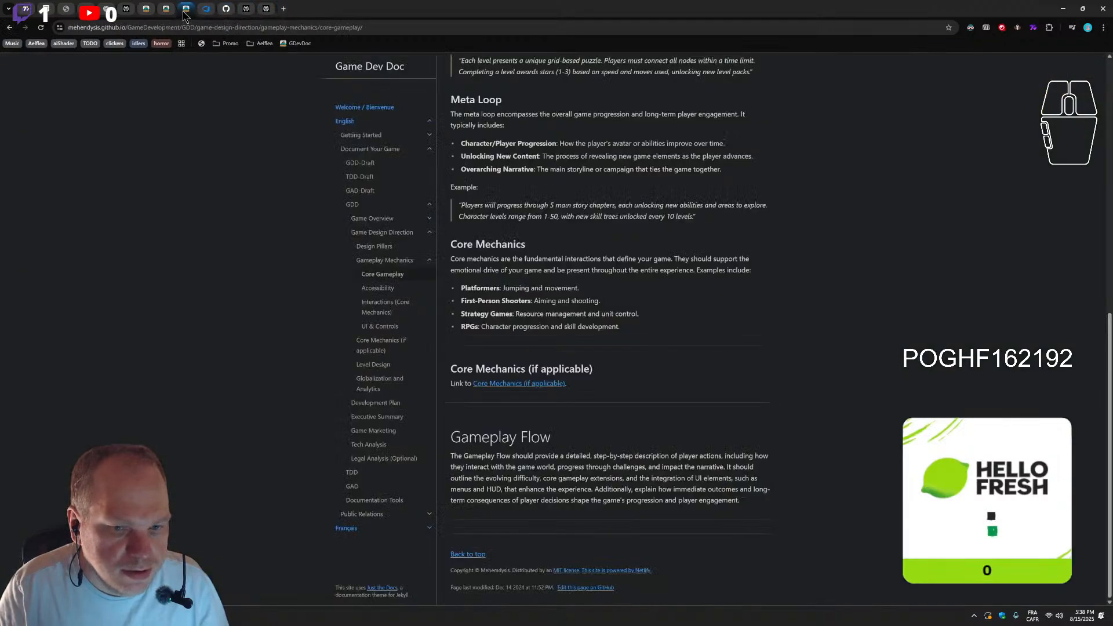
pyautogui.scroll(1, 542, 415)
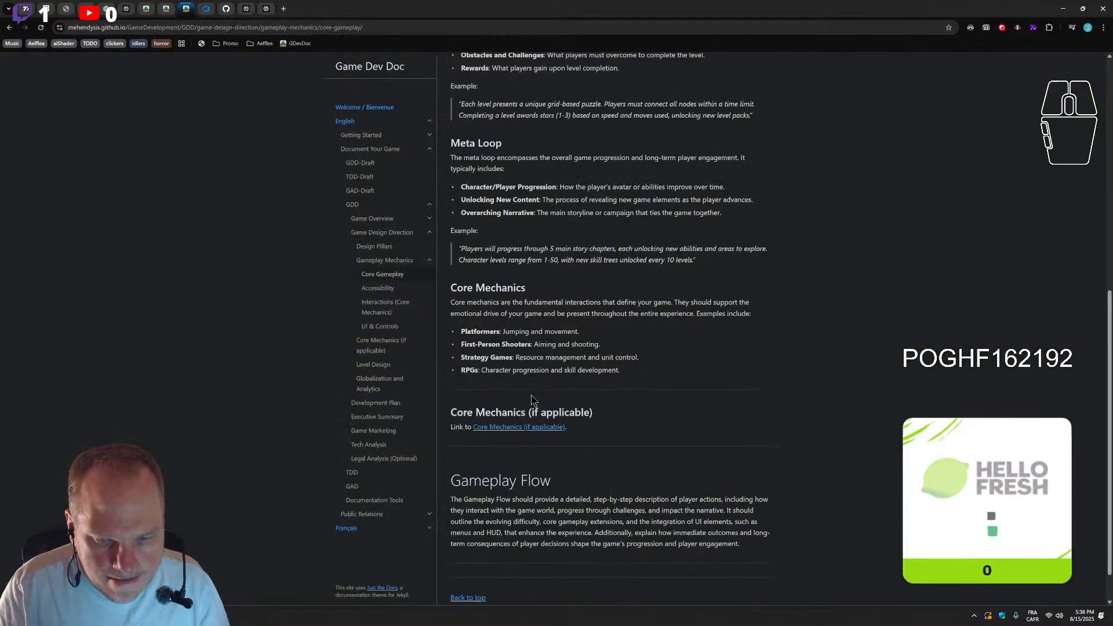
pyautogui.scroll(-1, 543, 415)
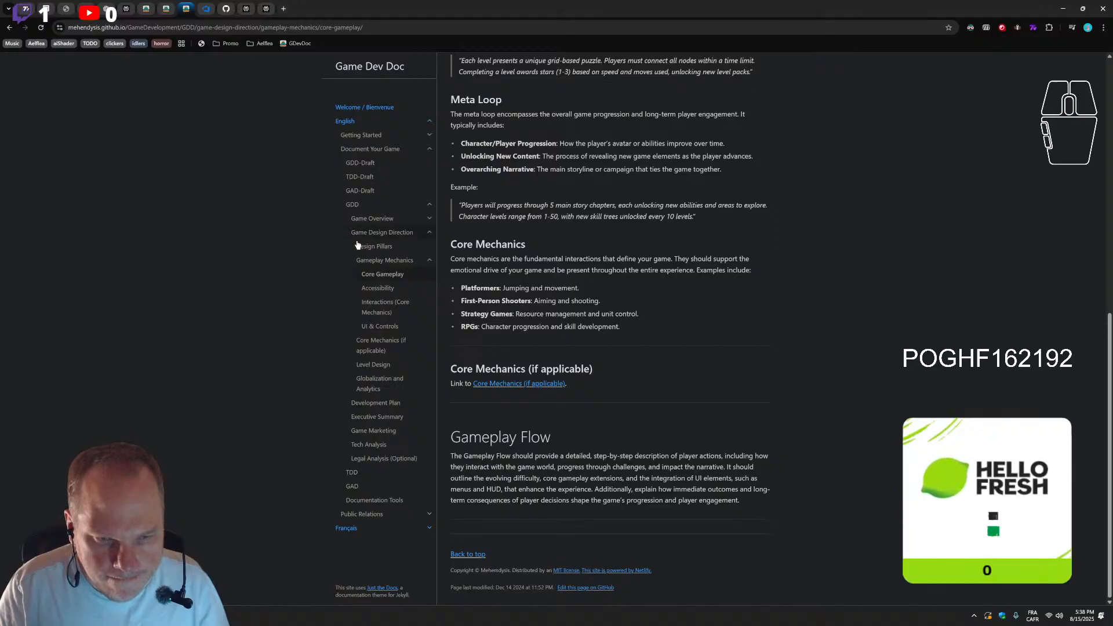
pyautogui.scroll(3, 596, 256)
pyautogui.scroll(-3, 596, 255)
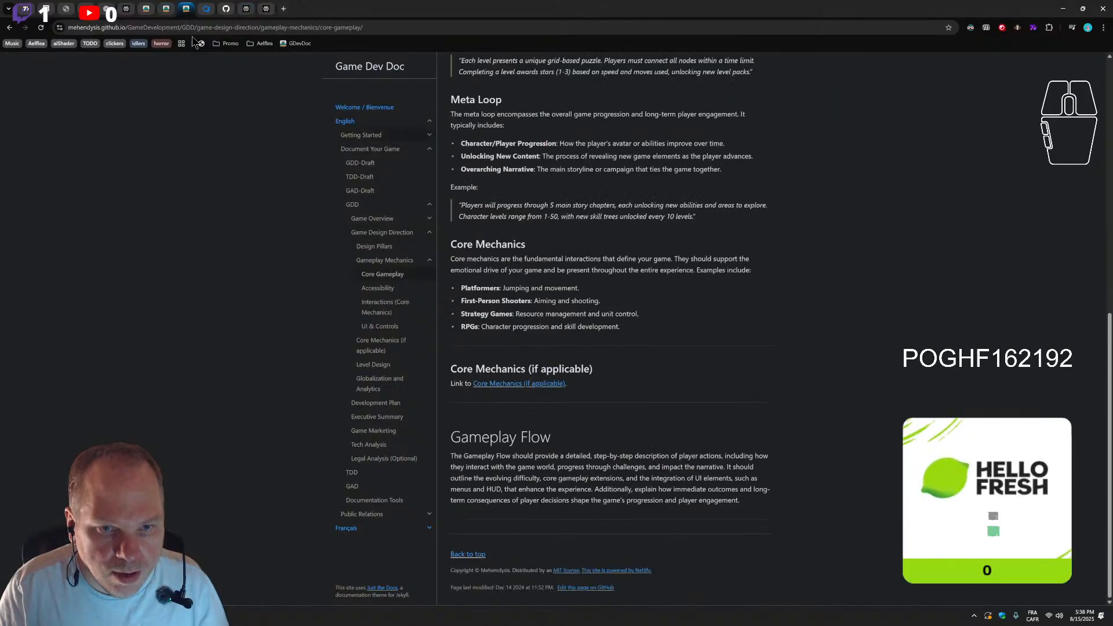
pyautogui.scroll(1, 397, 233)
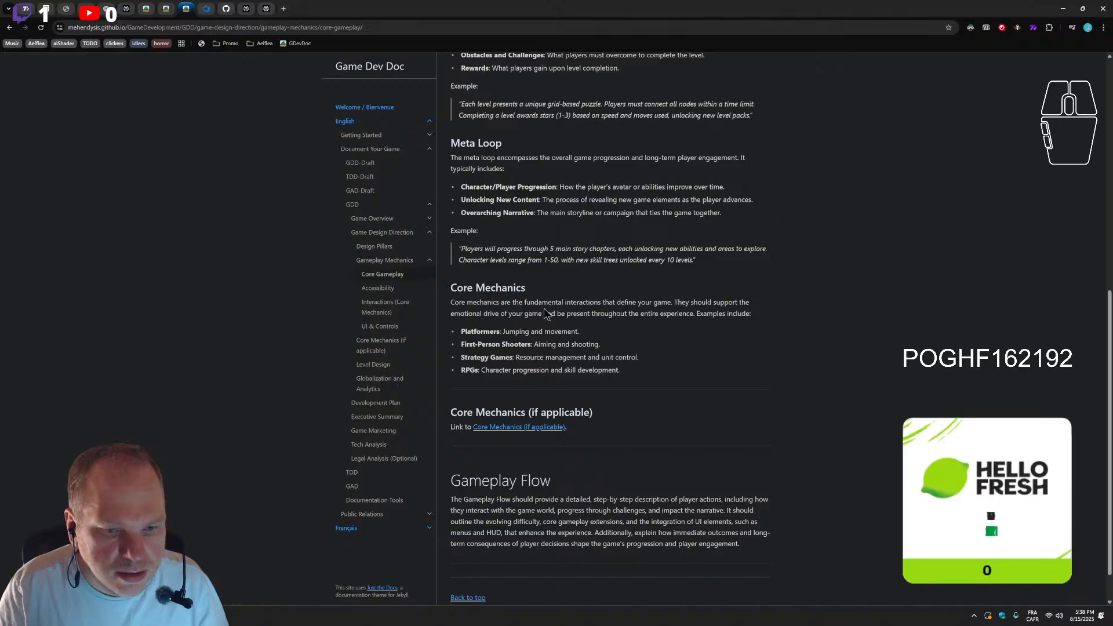
pyautogui.scroll(10, 548, 308)
pyautogui.scroll(-8, 557, 352)
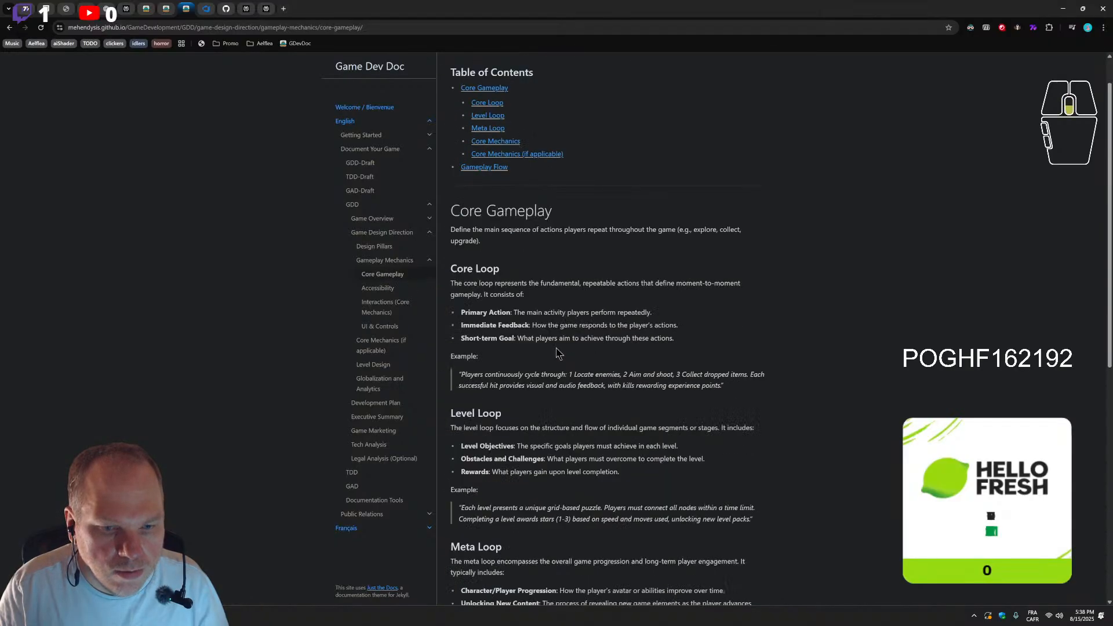
pyautogui.scroll(-1, 562, 428)
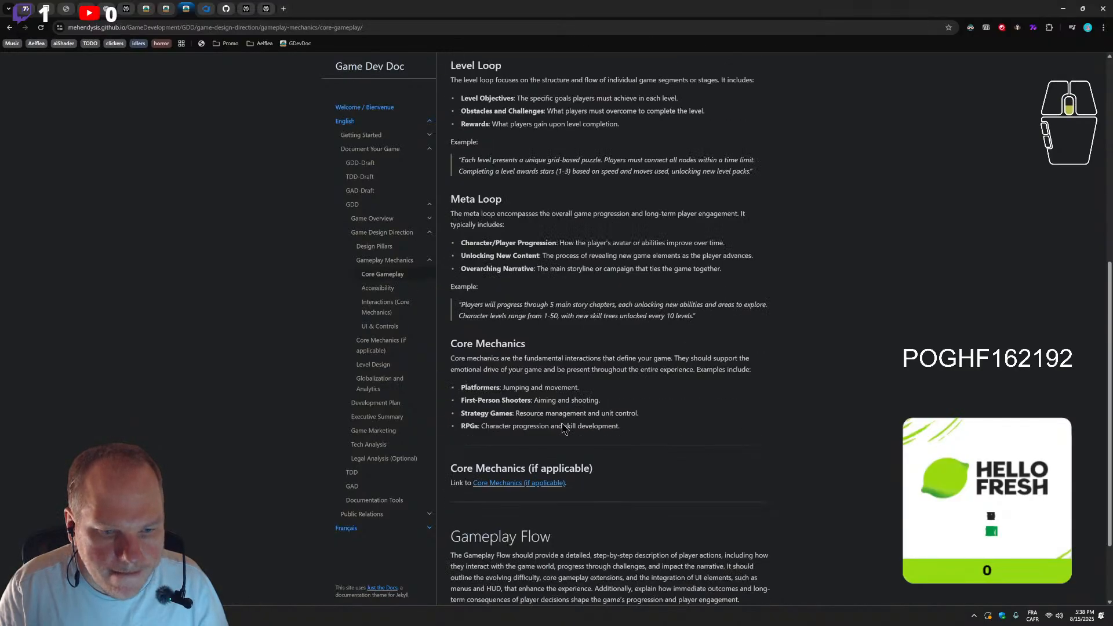
pyautogui.click(37, 26)
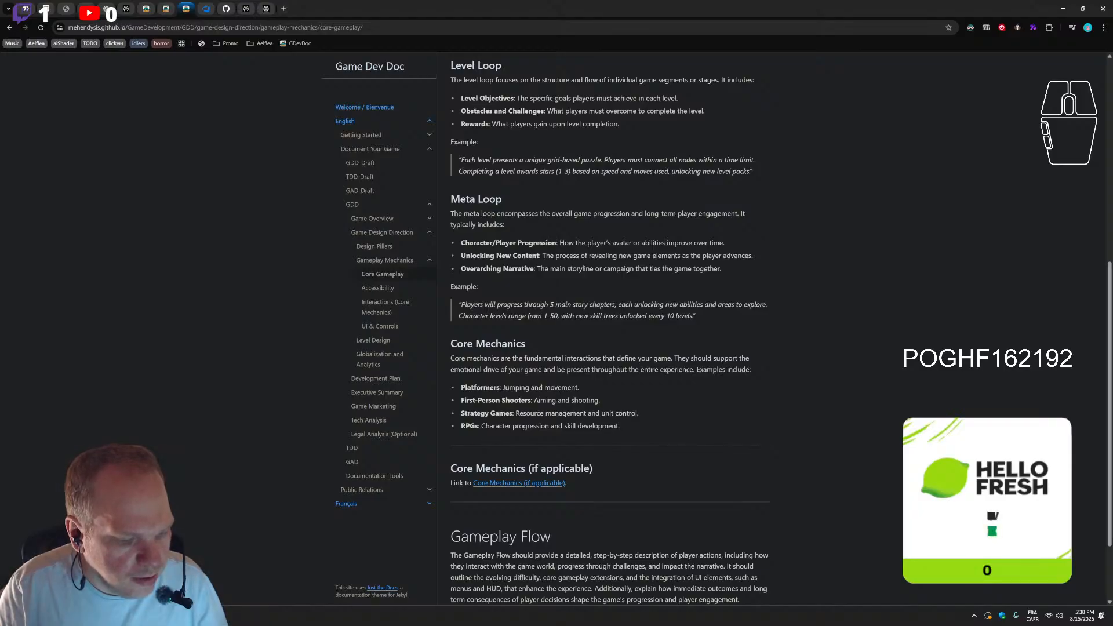
pyautogui.hotkey('alt', 'Tab')
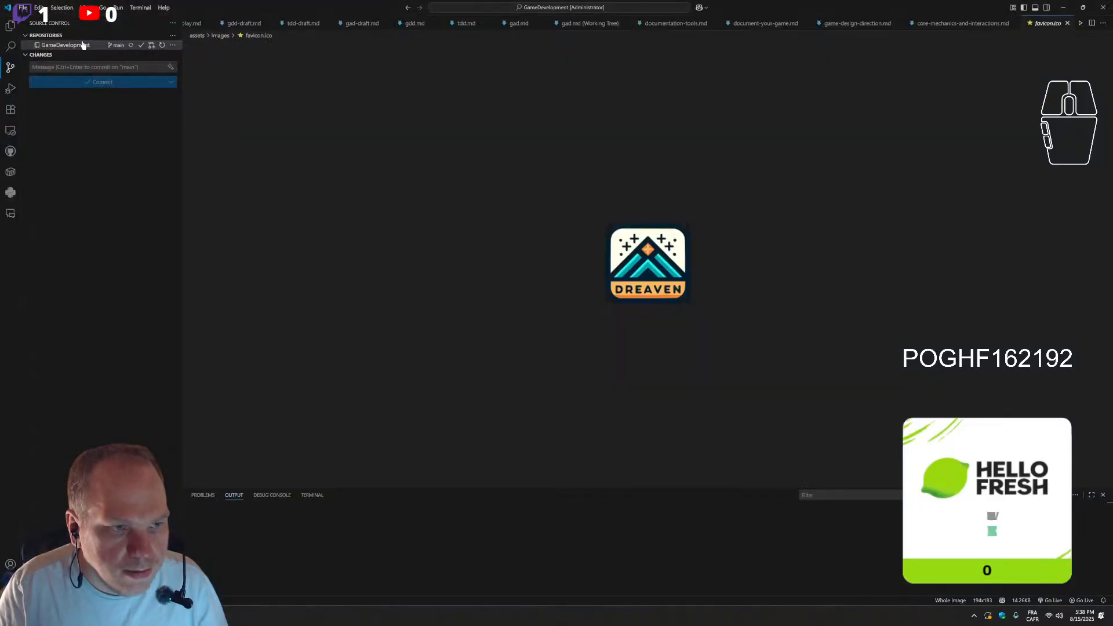
# Change the front-matter title of core-mechanics-and-interactions.md to "Core Mechanics and Interactions", copying the text from the page's main heading
pyautogui.click(10, 45)
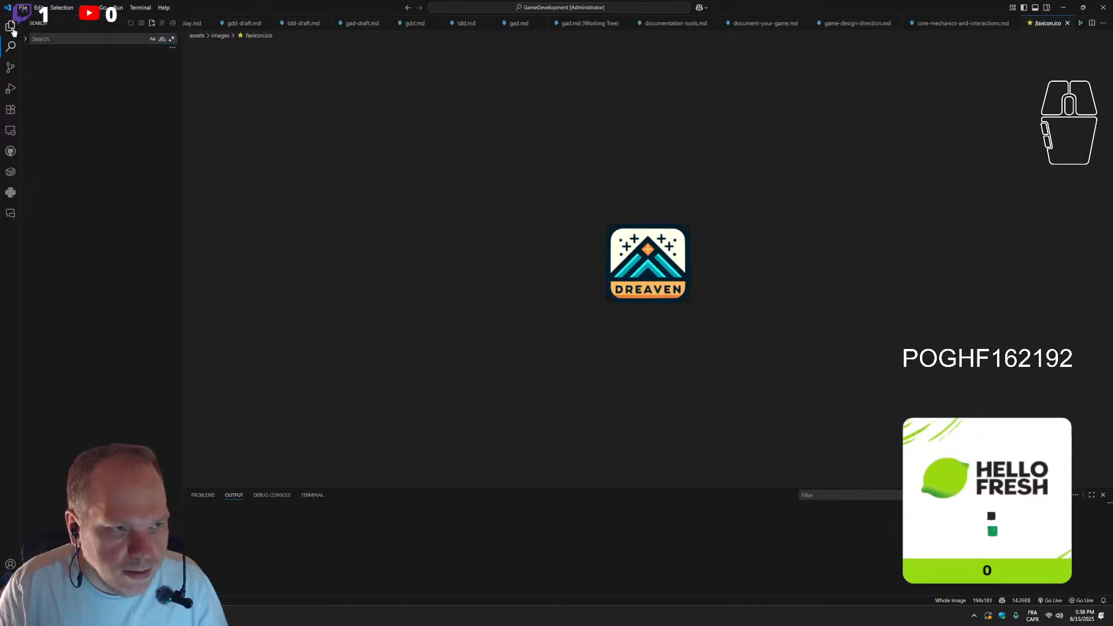
pyautogui.click(13, 29)
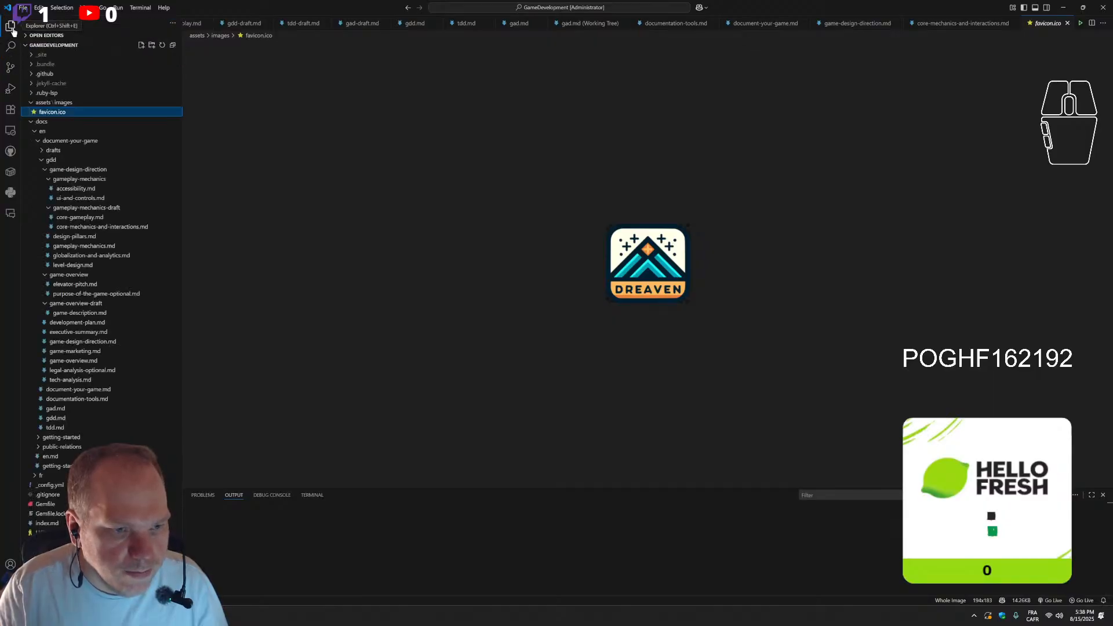
pyautogui.click(100, 227)
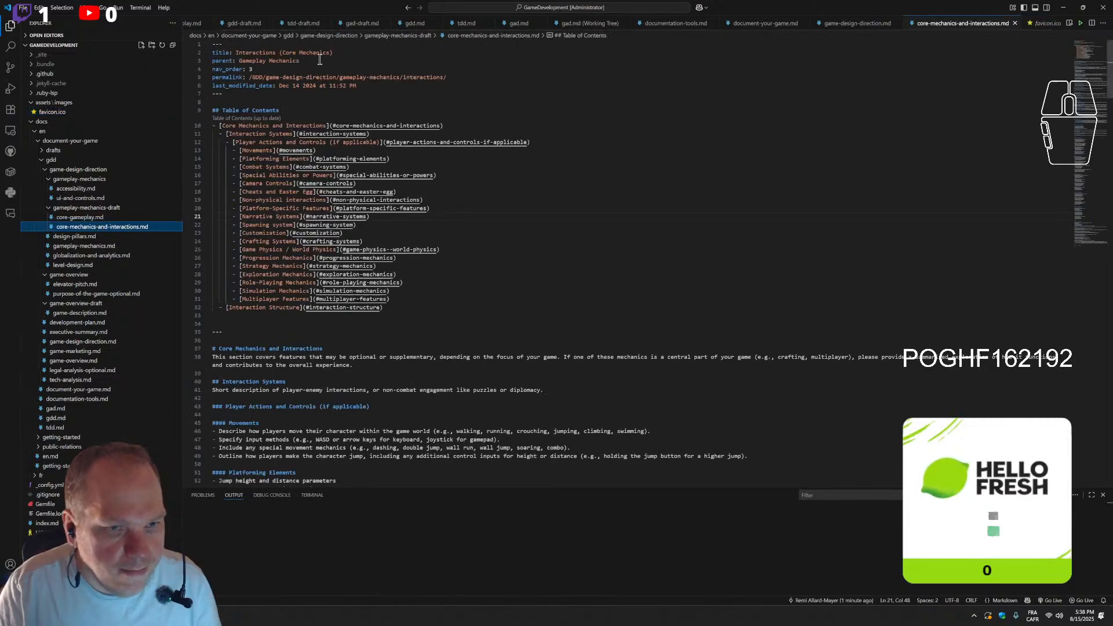
pyautogui.click(336, 349)
pyautogui.moveTo(333, 349); pyautogui.dragTo(219, 350)
pyautogui.hotkey('ctrl', 'c')
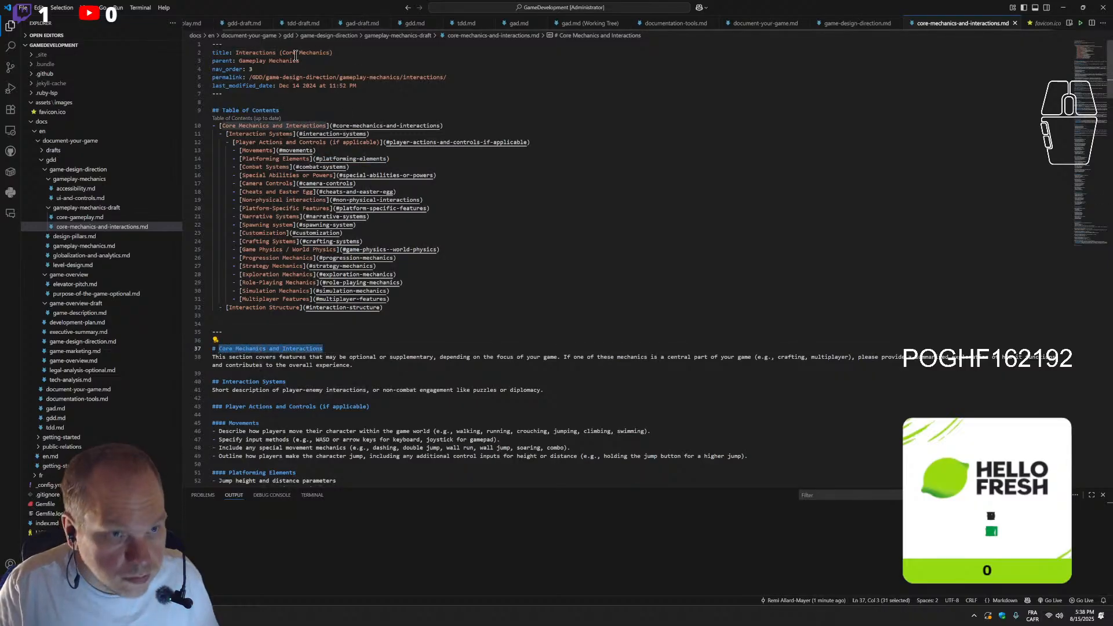
pyautogui.moveTo(333, 52); pyautogui.dragTo(235, 53)
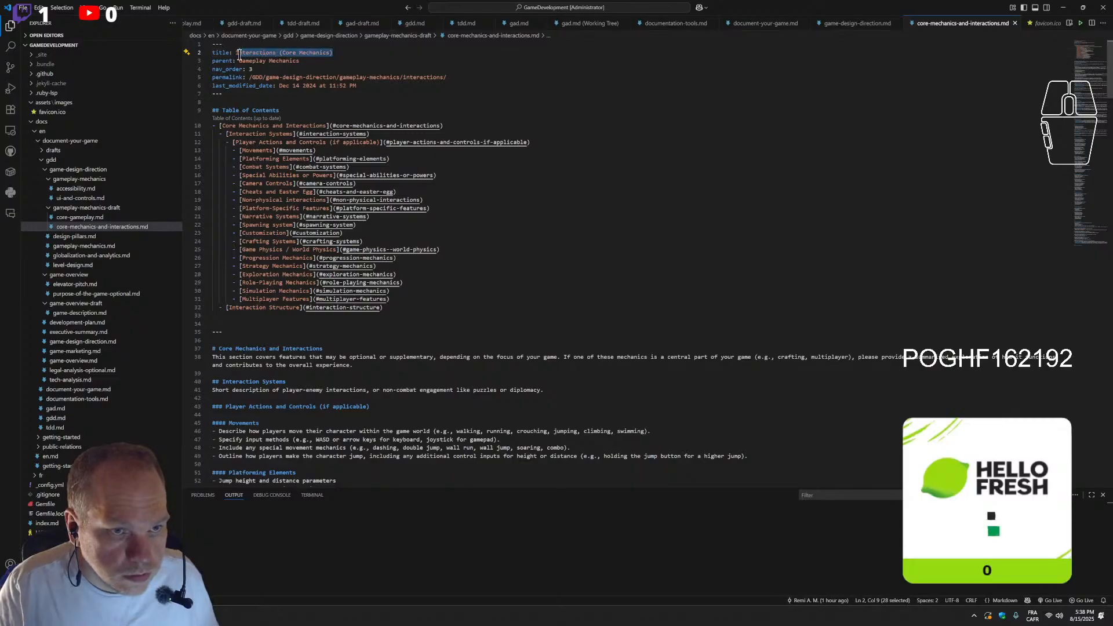
pyautogui.hotkey('ctrl', 'v')
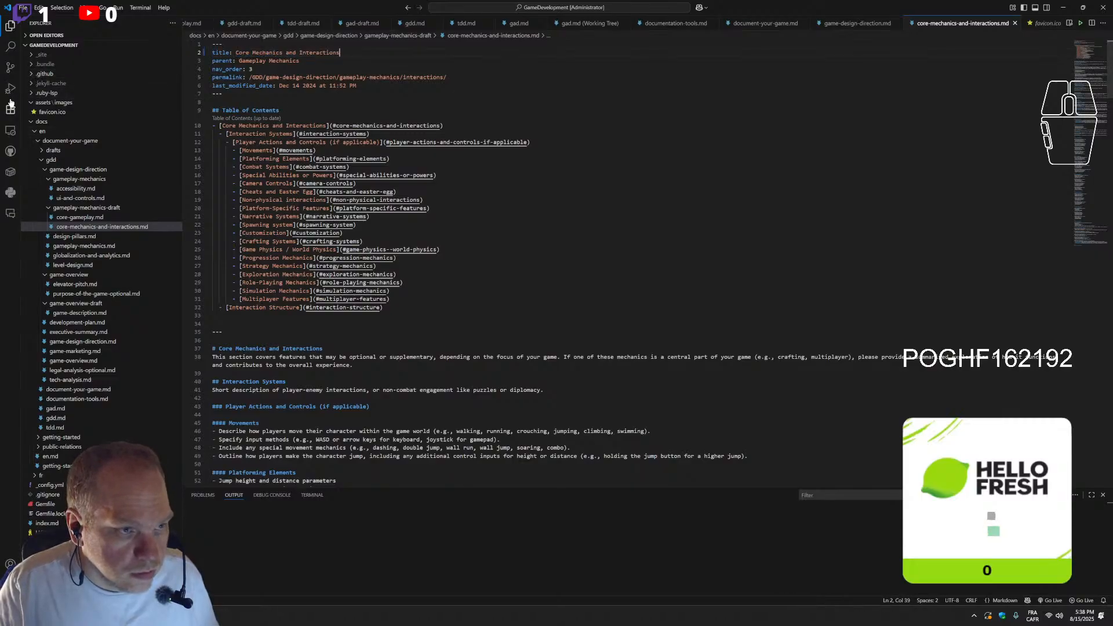
# Commit the title change with the message "changing interaction title to Core Mechanics and Interactions" and sync it
pyautogui.click(11, 67)
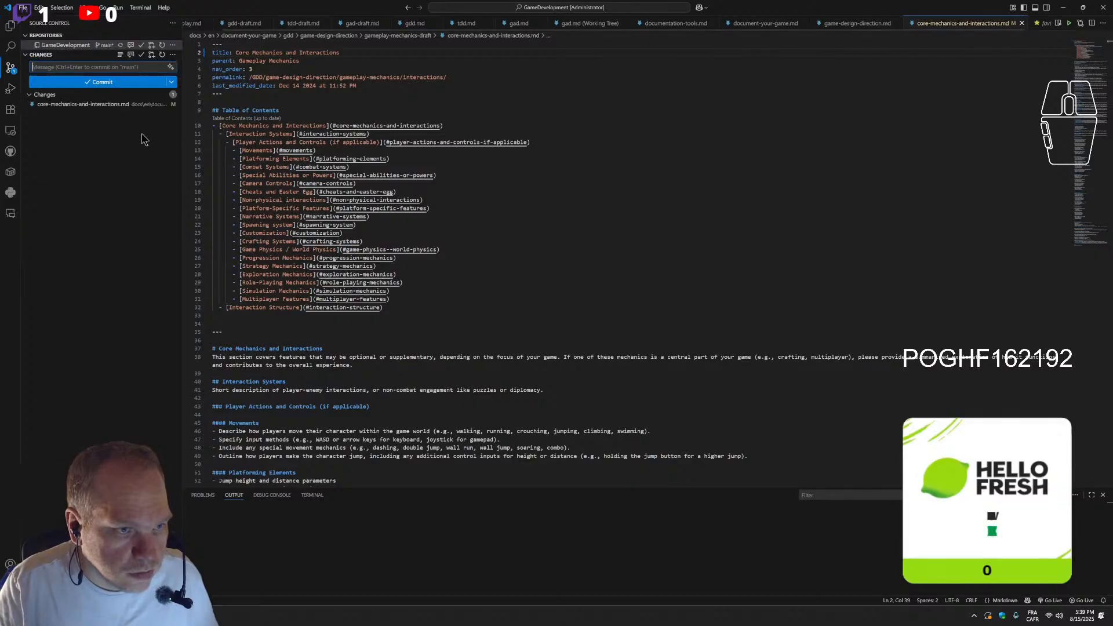
pyautogui.write('changing the pag')
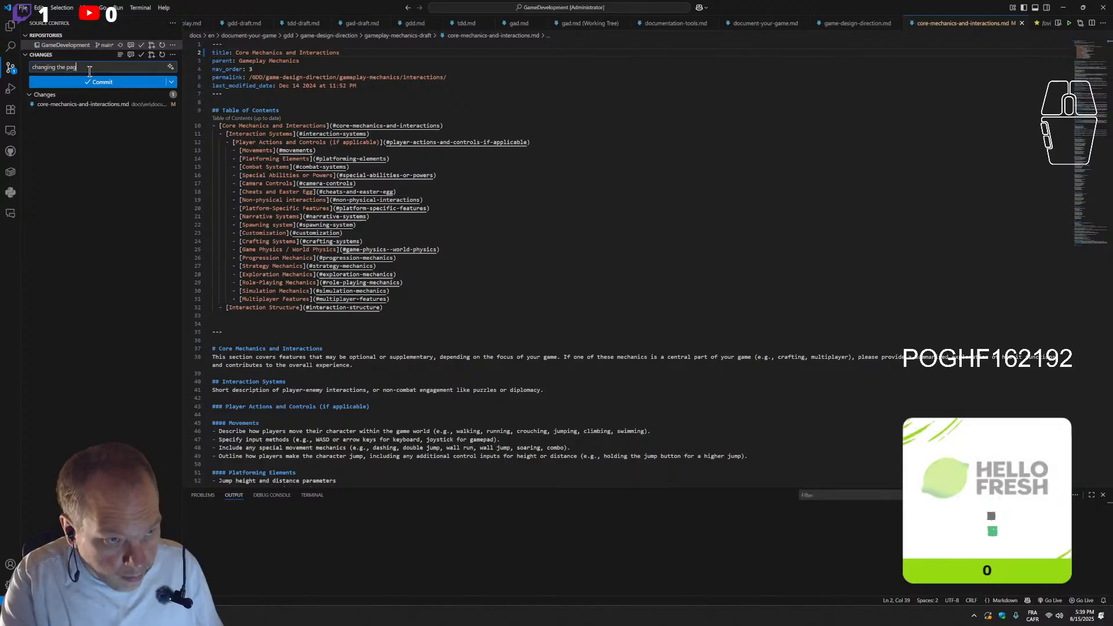
pyautogui.press('BackSpace')
pyautogui.press('BackSpace')
pyautogui.press('BackSpace')
pyautogui.press('BackSpace')
pyautogui.press('BackSpace')
pyautogui.press('BackSpace')
pyautogui.press('BackSpace')
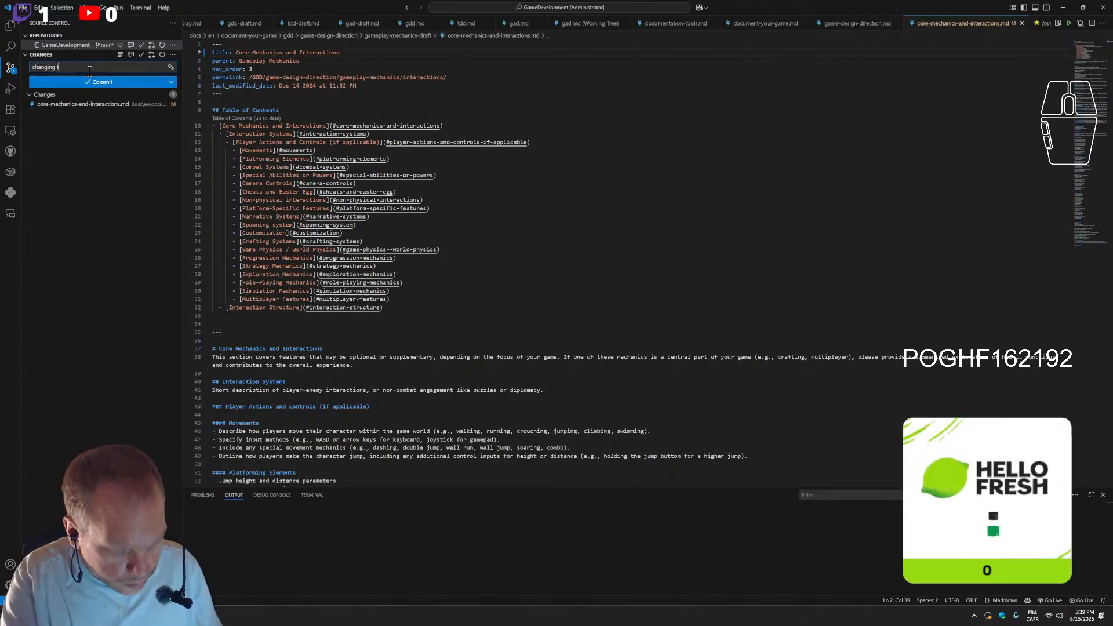
pyautogui.press('BackSpace')
pyautogui.press('BackSpace')
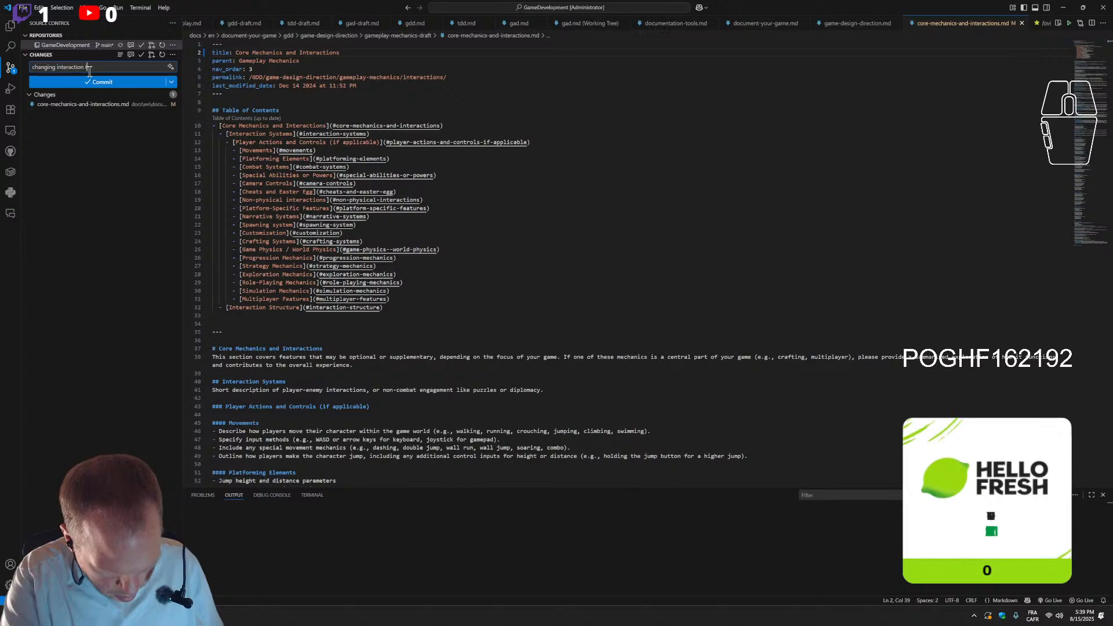
pyautogui.hotkey('ctrl', 'v')
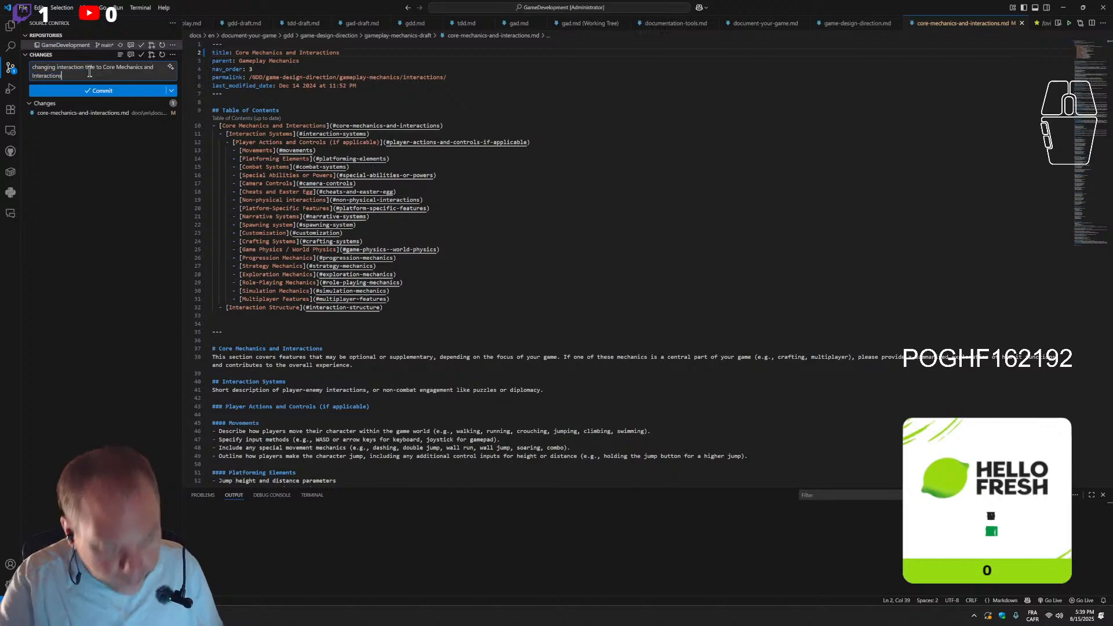
pyautogui.click(92, 91)
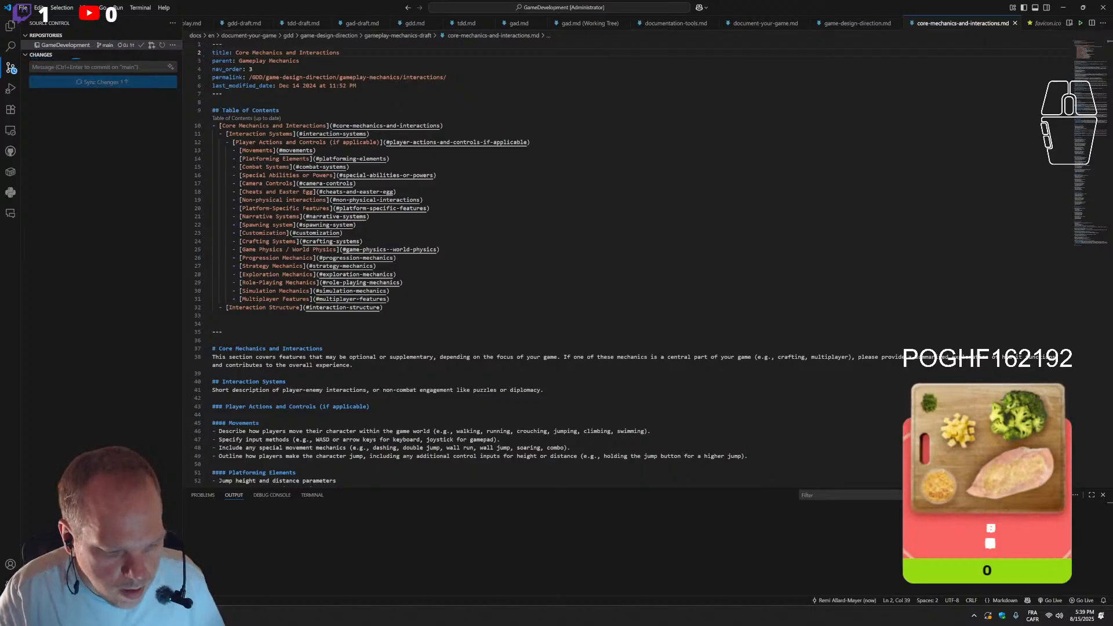
# Switch to the browser and examine the Core Mechanics, Core Mechanics (if applicable) and Gameplay Flow sections of the published Core Gameplay page
pyautogui.hotkey('alt', 'Tab')
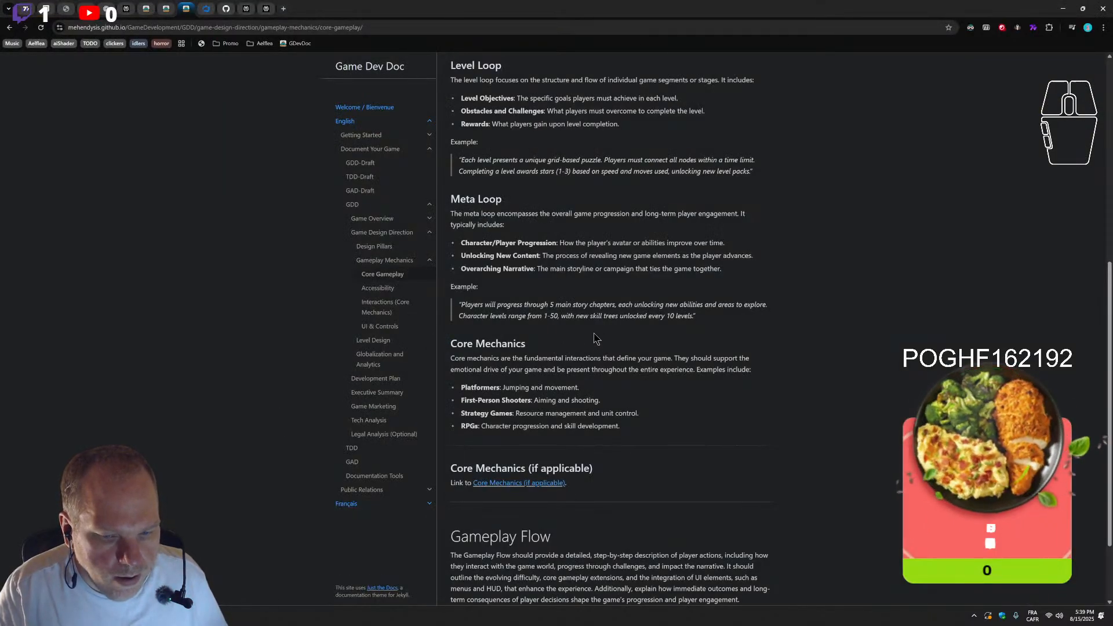
pyautogui.scroll(-2, 551, 350)
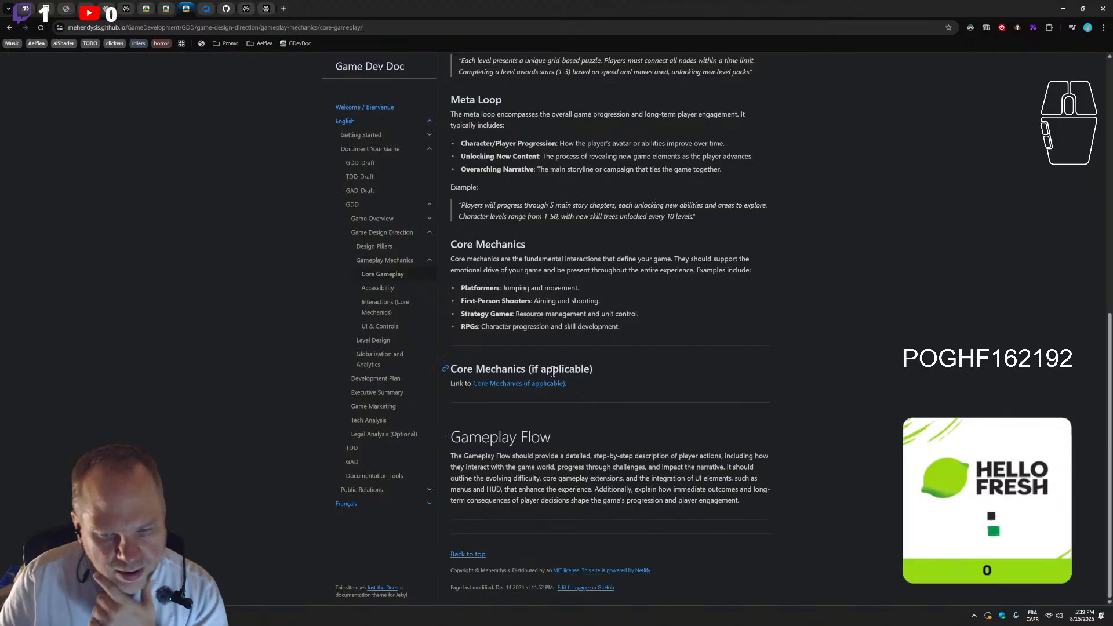
pyautogui.scroll(5, 511, 369)
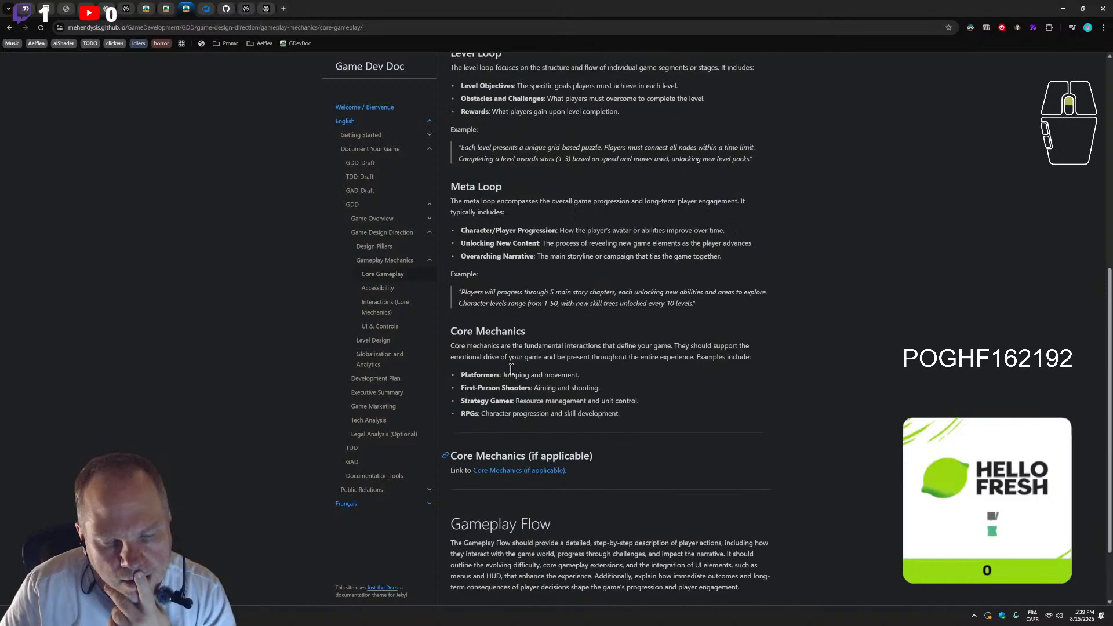
pyautogui.scroll(-3, 516, 394)
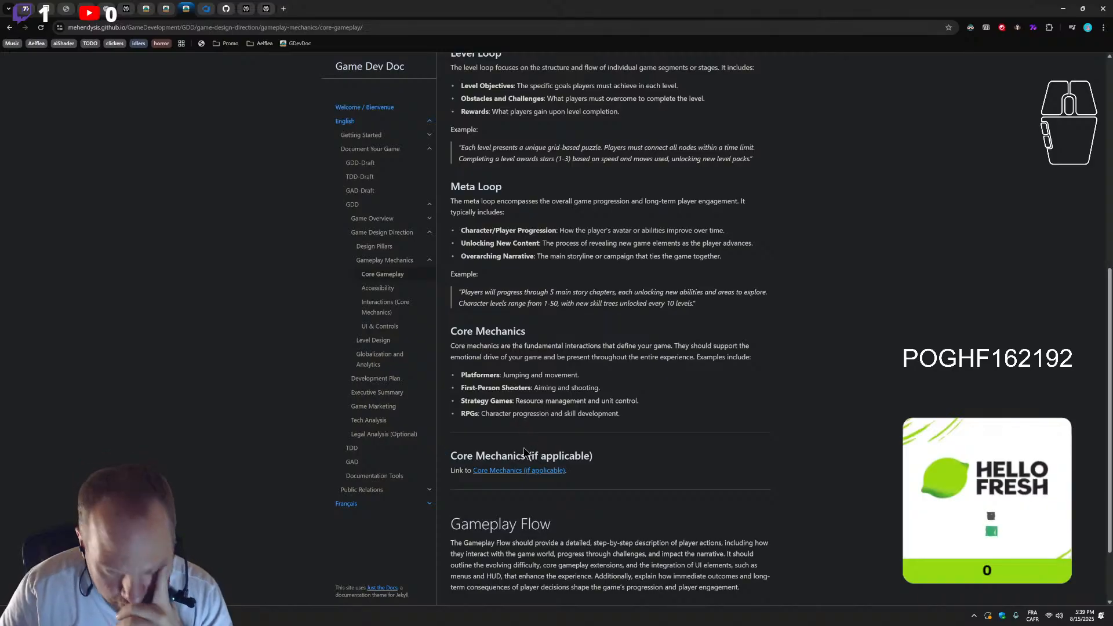
pyautogui.scroll(-2, 534, 450)
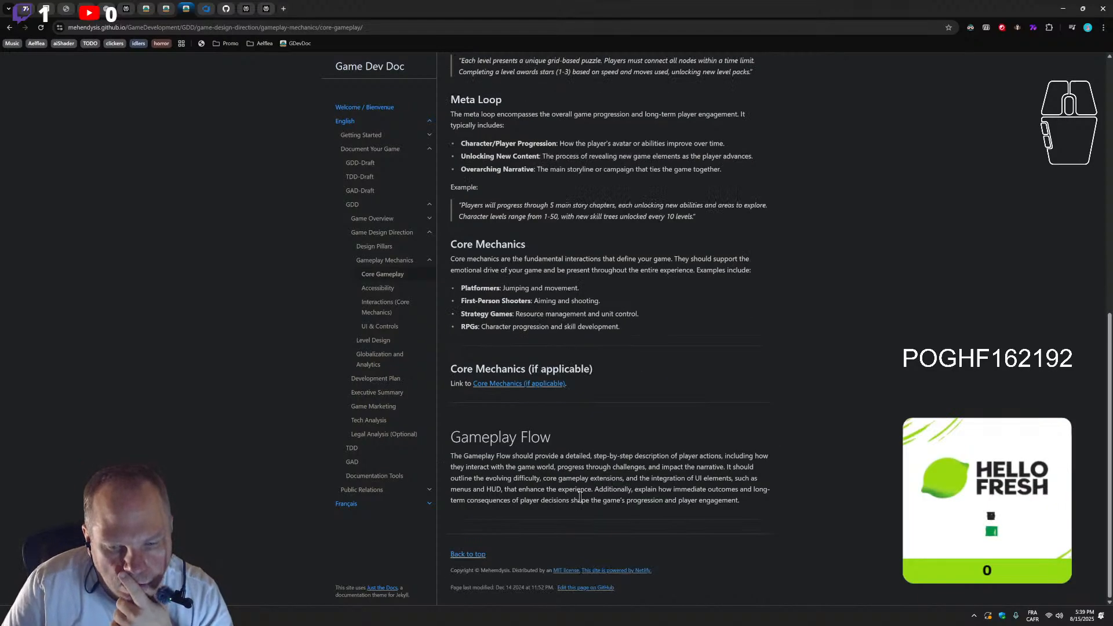
# Reopen the GameDevelopment repository's GitHub Actions page and refresh it to check the workflow runs for the title commit
pyautogui.click(246, 9)
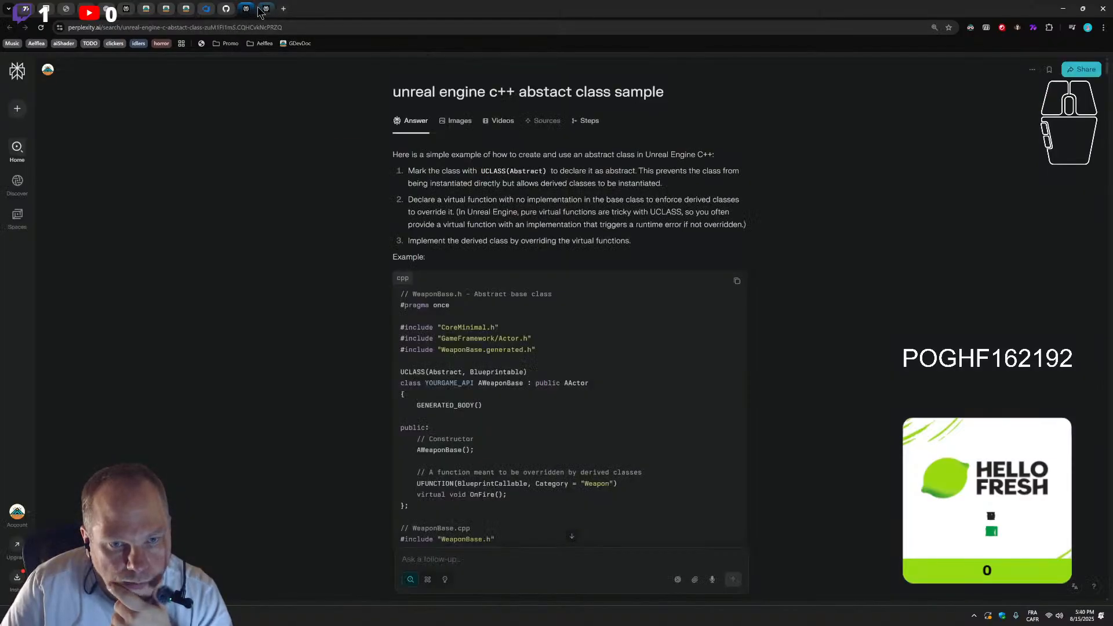
pyautogui.click(265, 9)
pyautogui.click(226, 9)
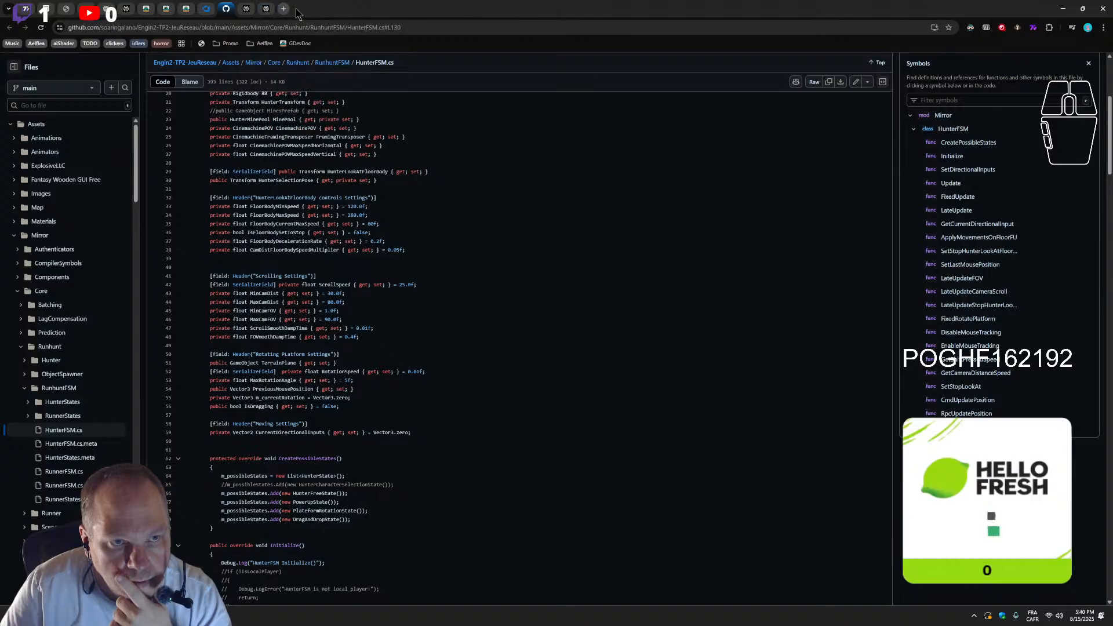
pyautogui.hotkey('ctrl', 'shift', 't')
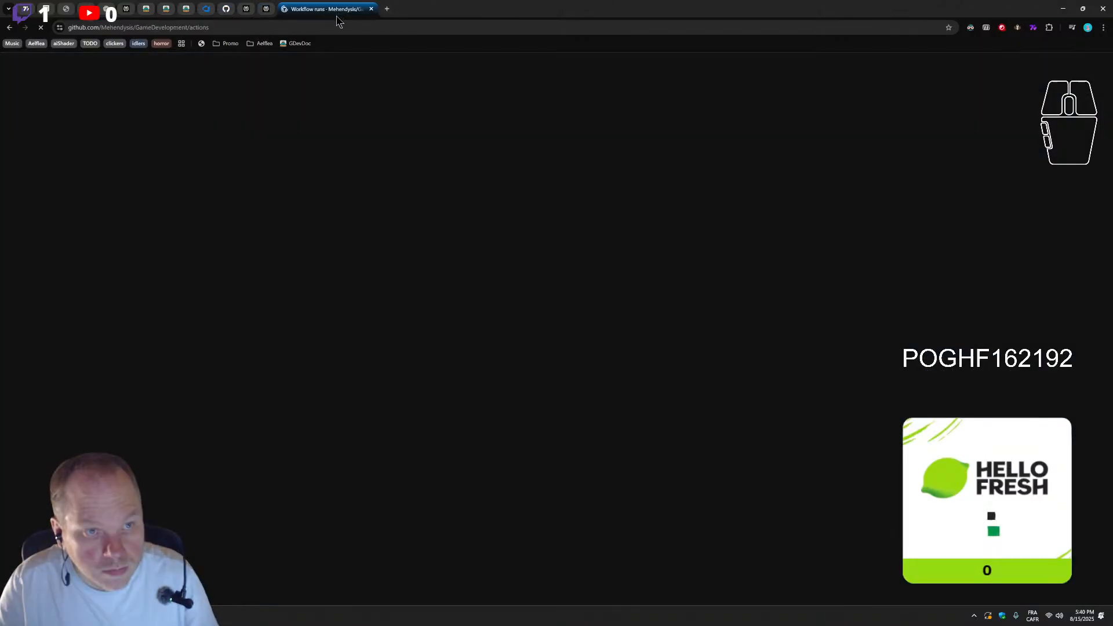
pyautogui.click(40, 27)
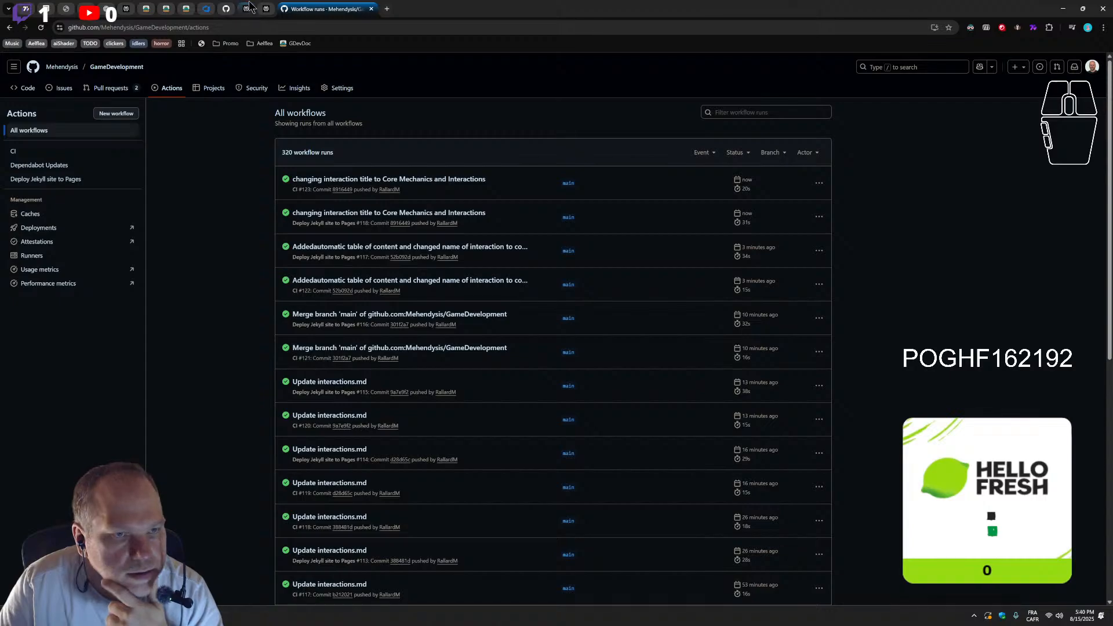
pyautogui.click(229, 11)
pyautogui.click(208, 11)
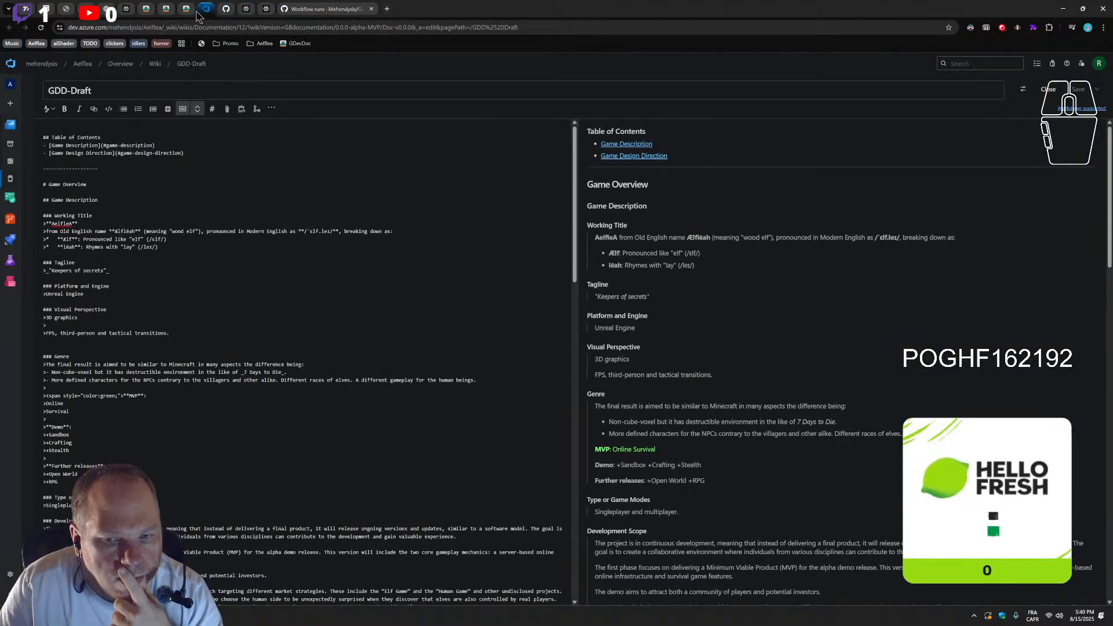
pyautogui.click(193, 10)
pyautogui.click(228, 11)
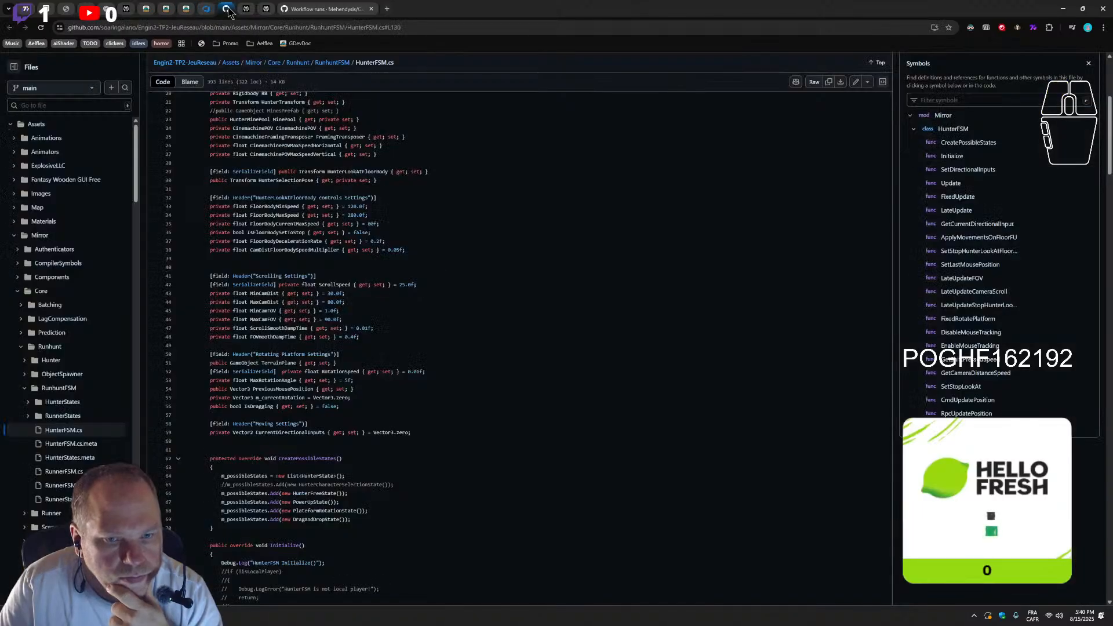
pyautogui.click(301, 10)
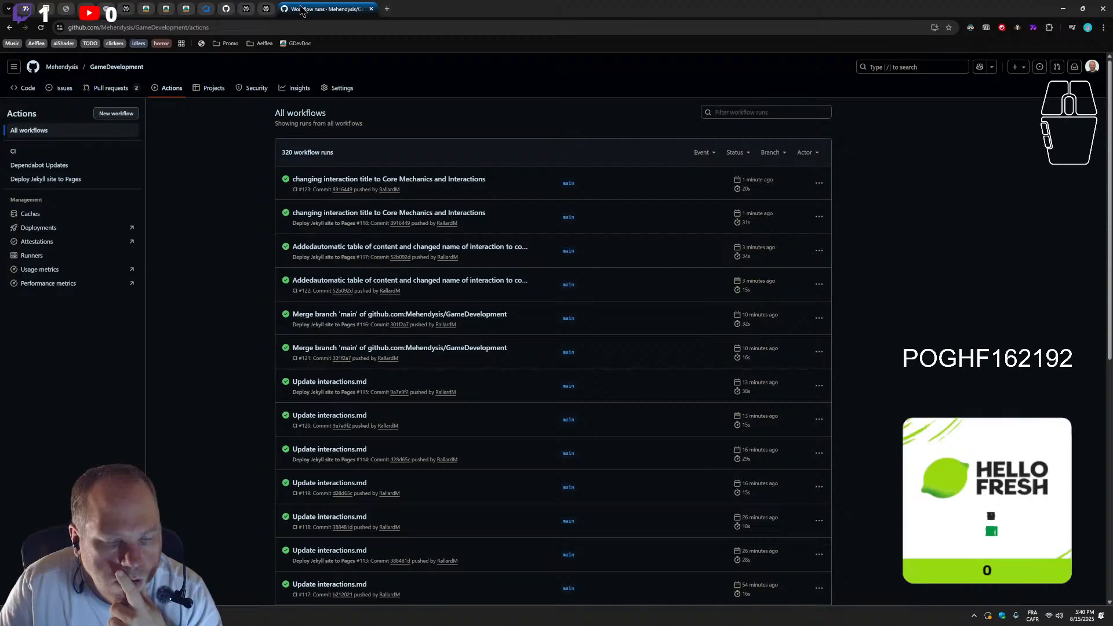
# Test the Core Mechanics (if applicable) link and the interactions navigation entry from the published Core Gameplay page, returning to that page each time
pyautogui.click(185, 10)
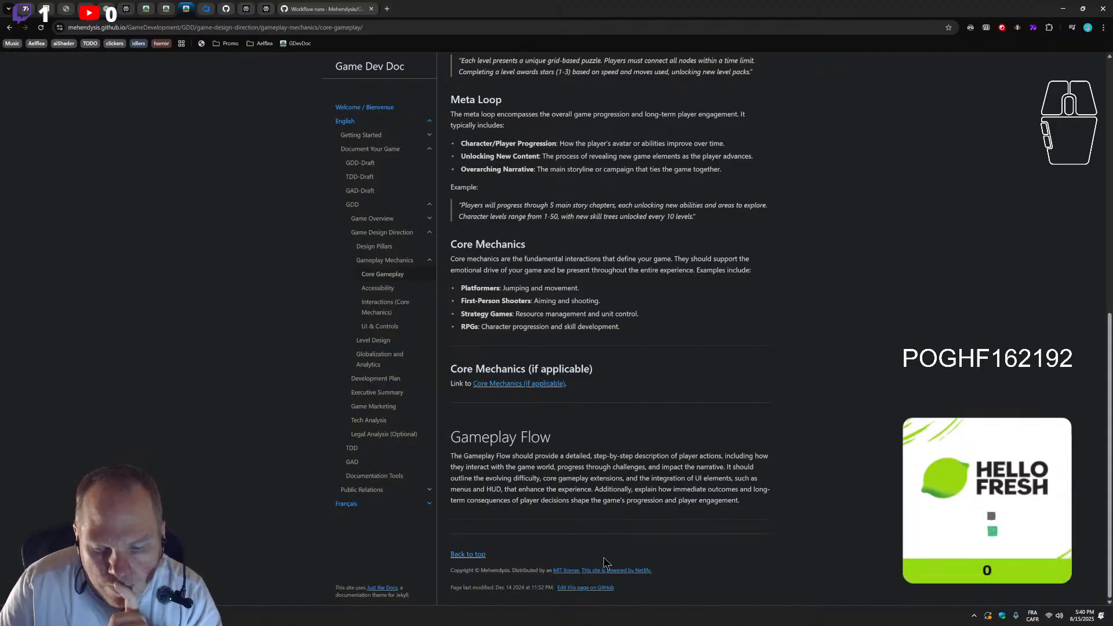
pyautogui.click(514, 386)
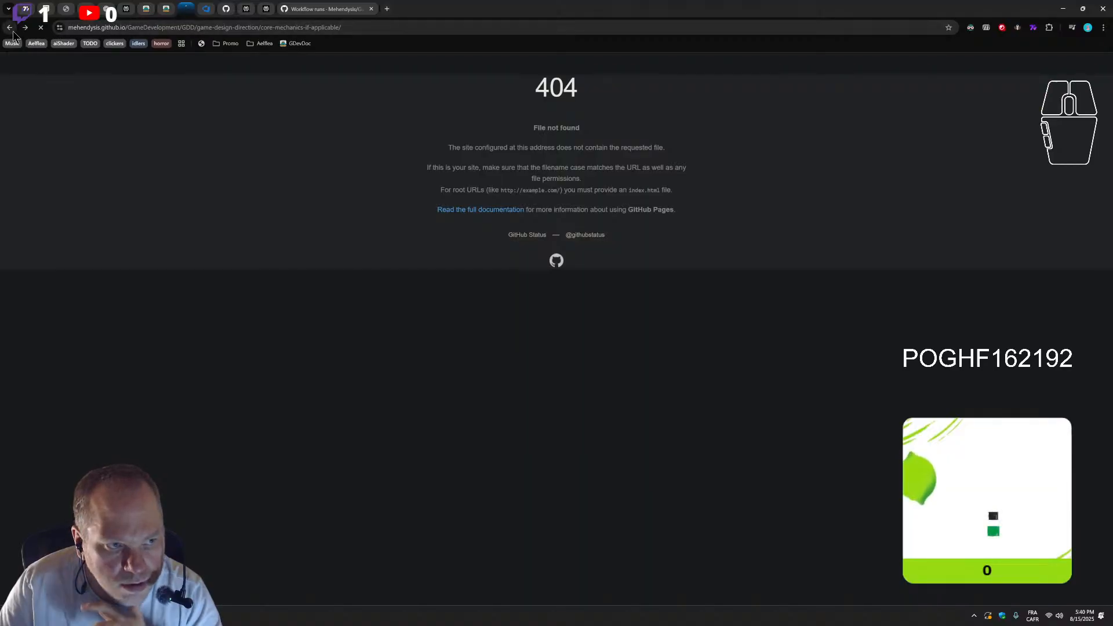
pyautogui.hotkey('alt', 'Left')
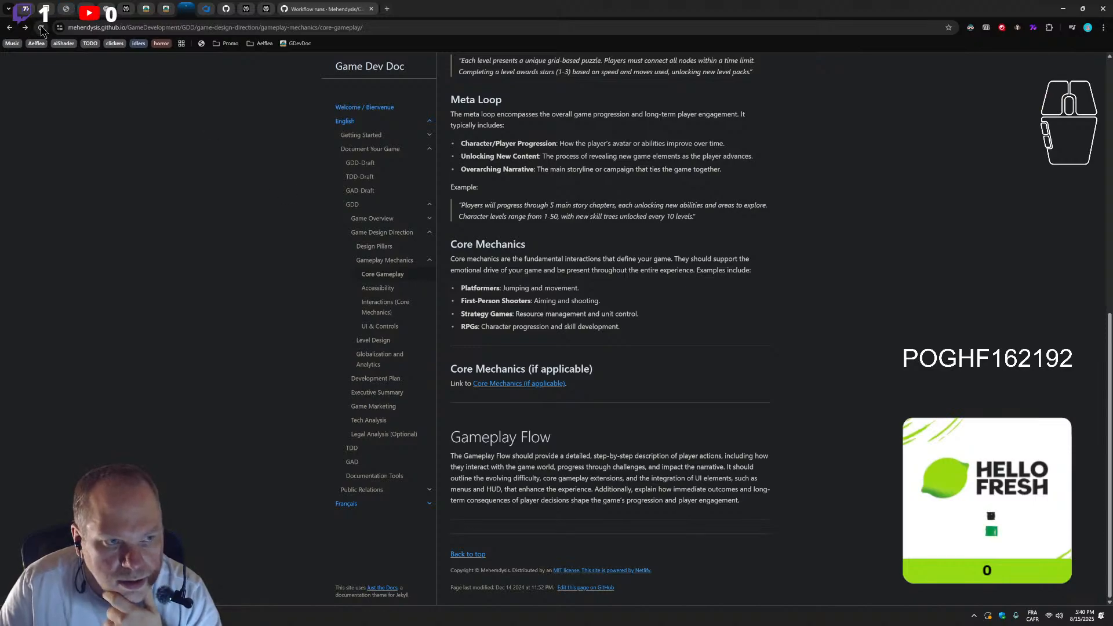
pyautogui.click(390, 317)
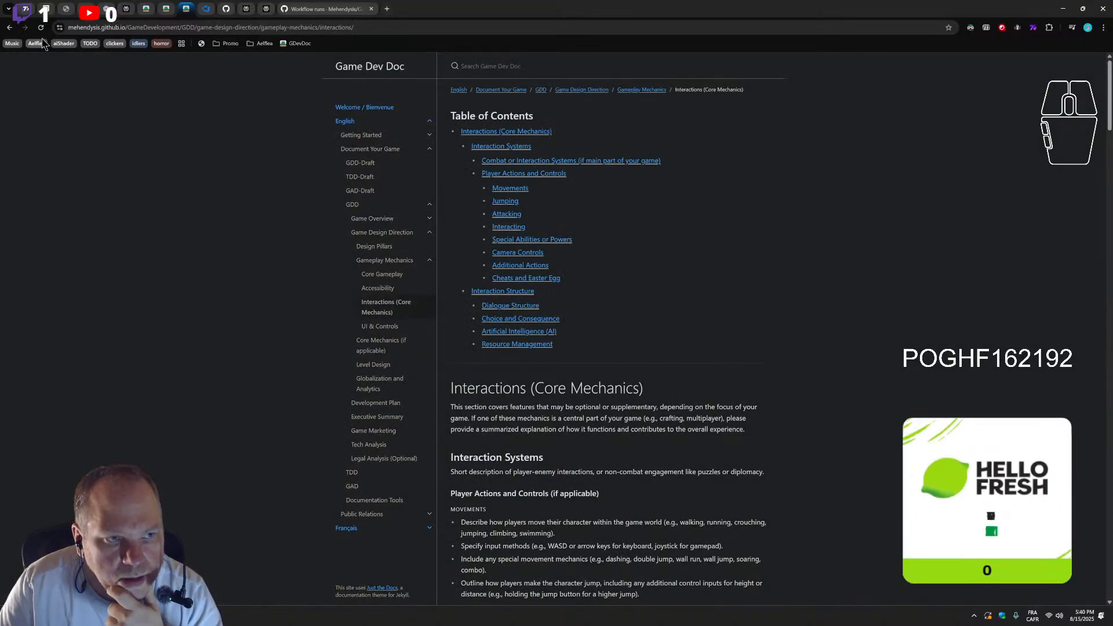
pyautogui.click(8, 30)
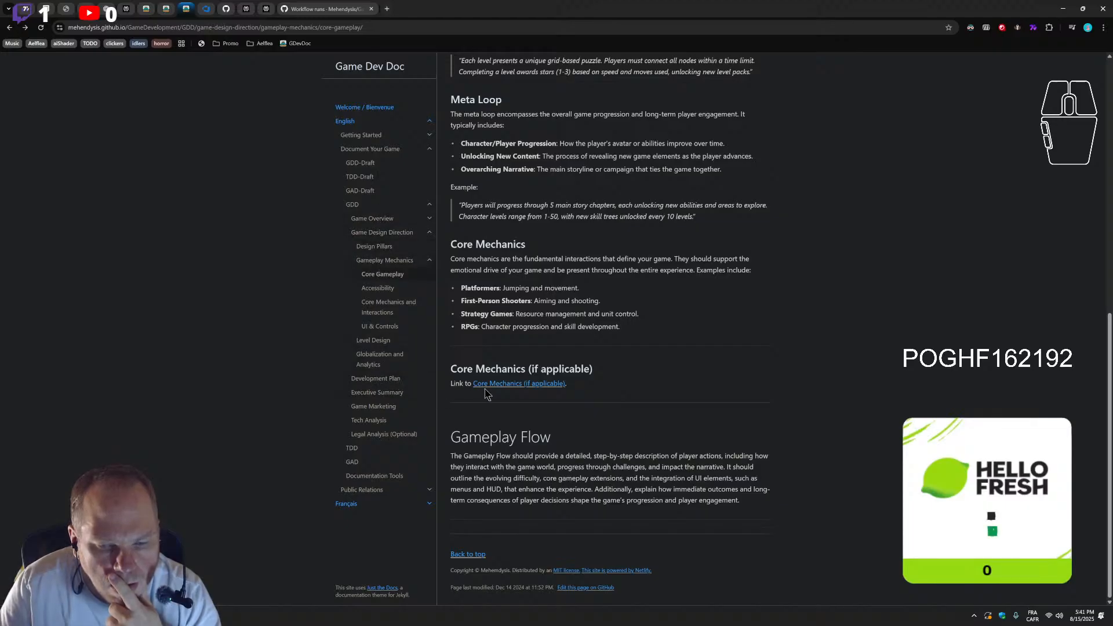
pyautogui.scroll(8, 522, 371)
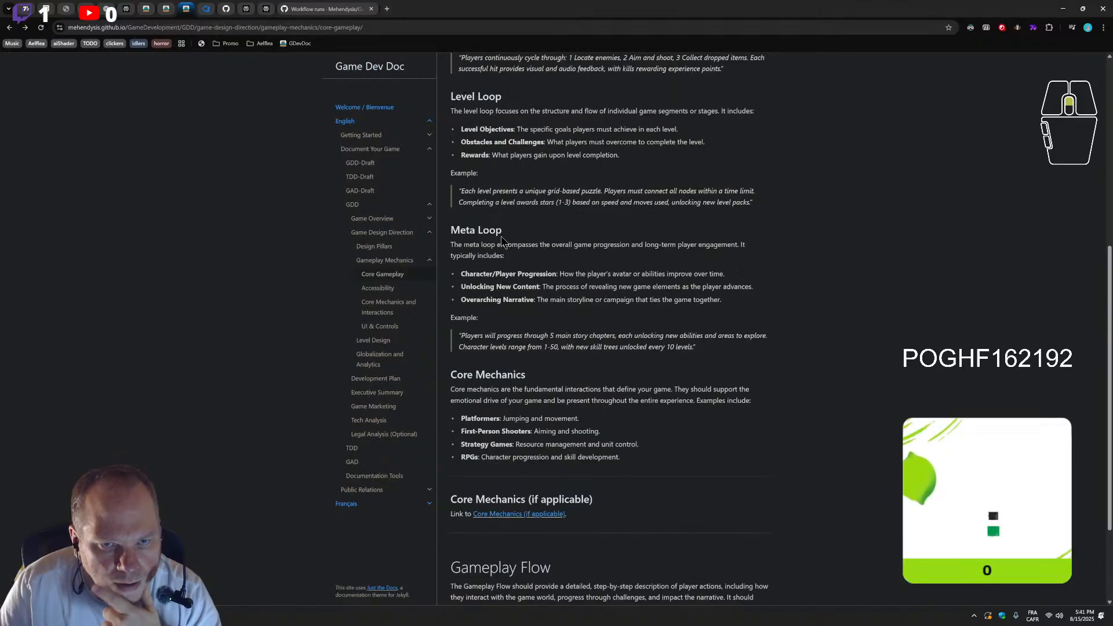
pyautogui.scroll(-8, 535, 361)
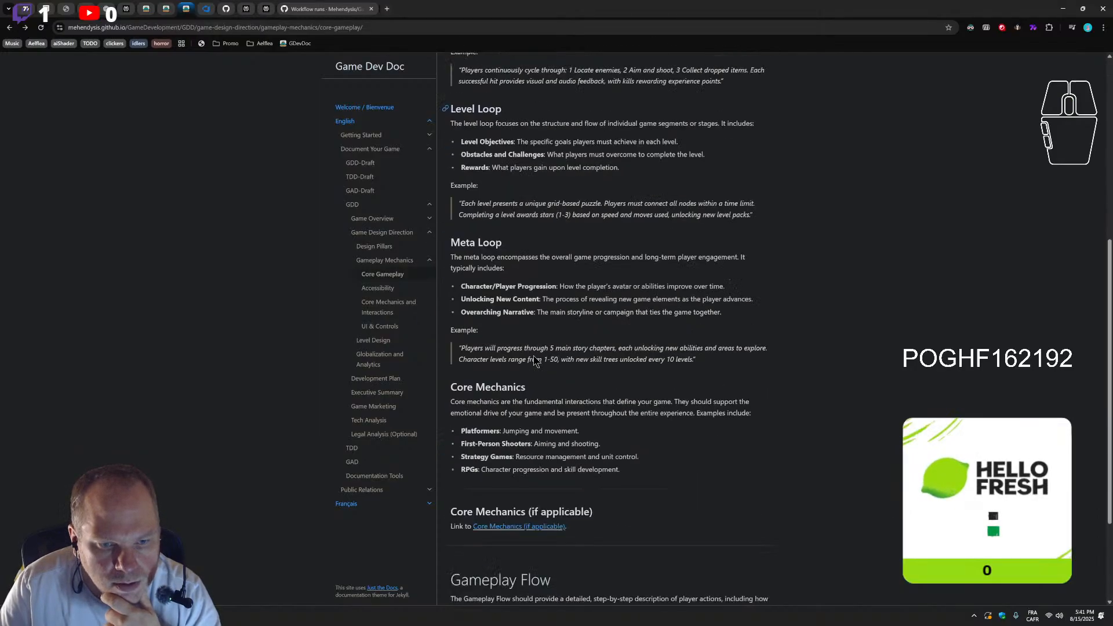
# Open the published GDD-Draft page in the other documentation tab and examine its Gameplay Mechanics sections and links
pyautogui.click(166, 10)
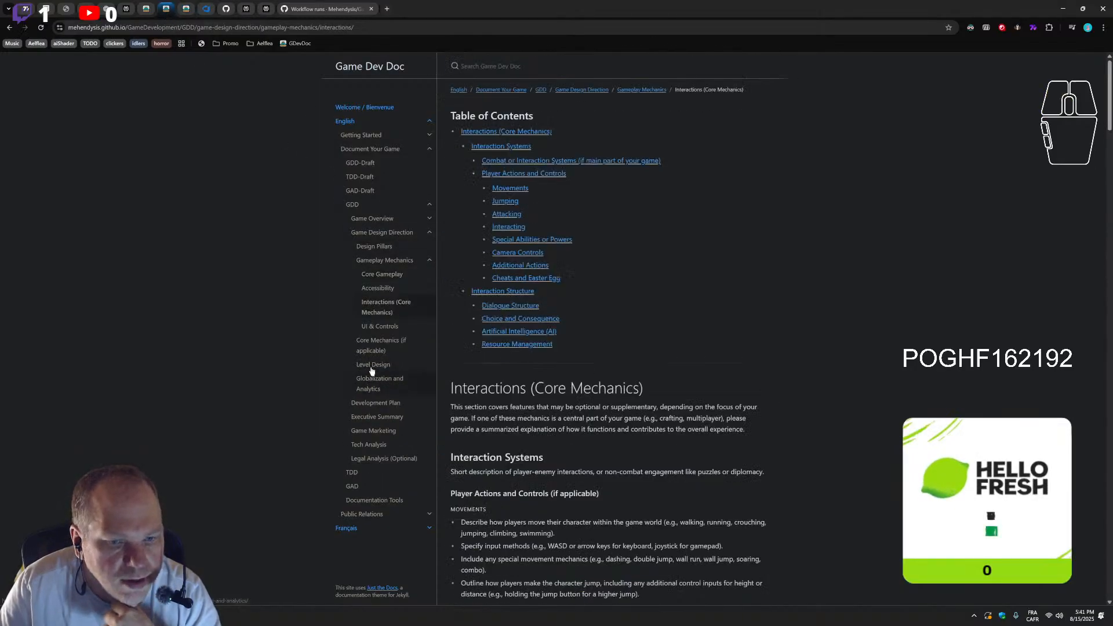
pyautogui.click(358, 192)
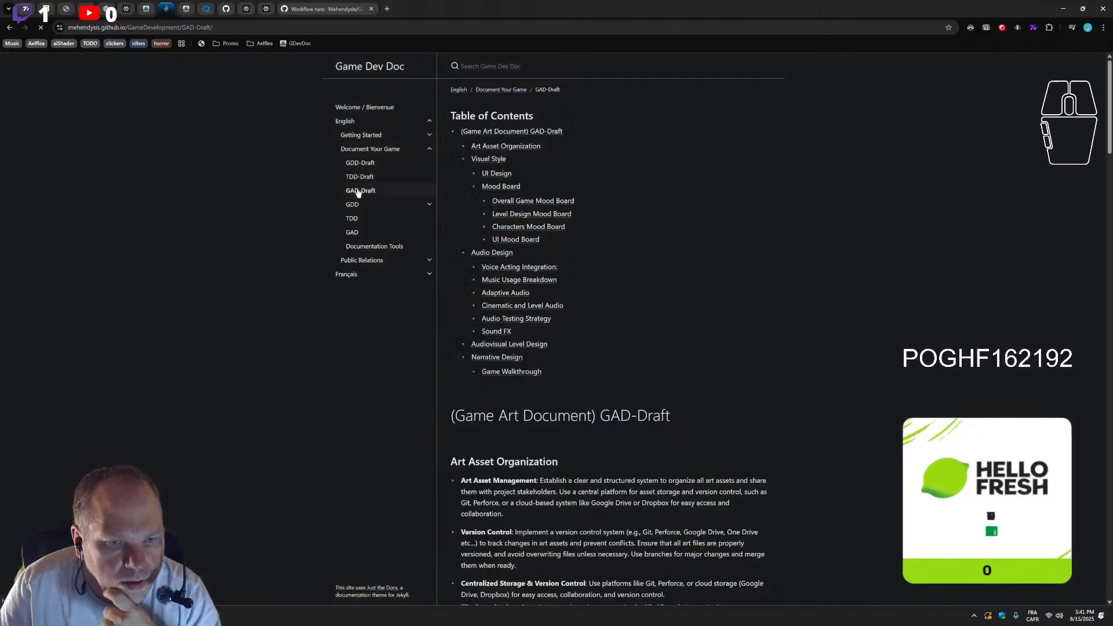
pyautogui.click(361, 167)
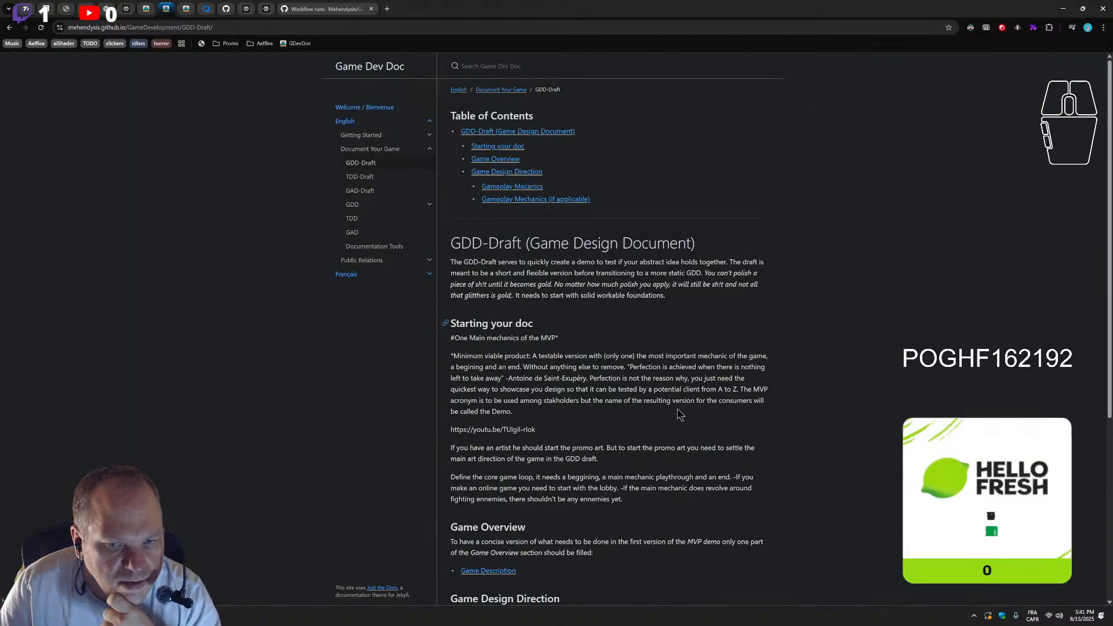
pyautogui.scroll(-5, 677, 441)
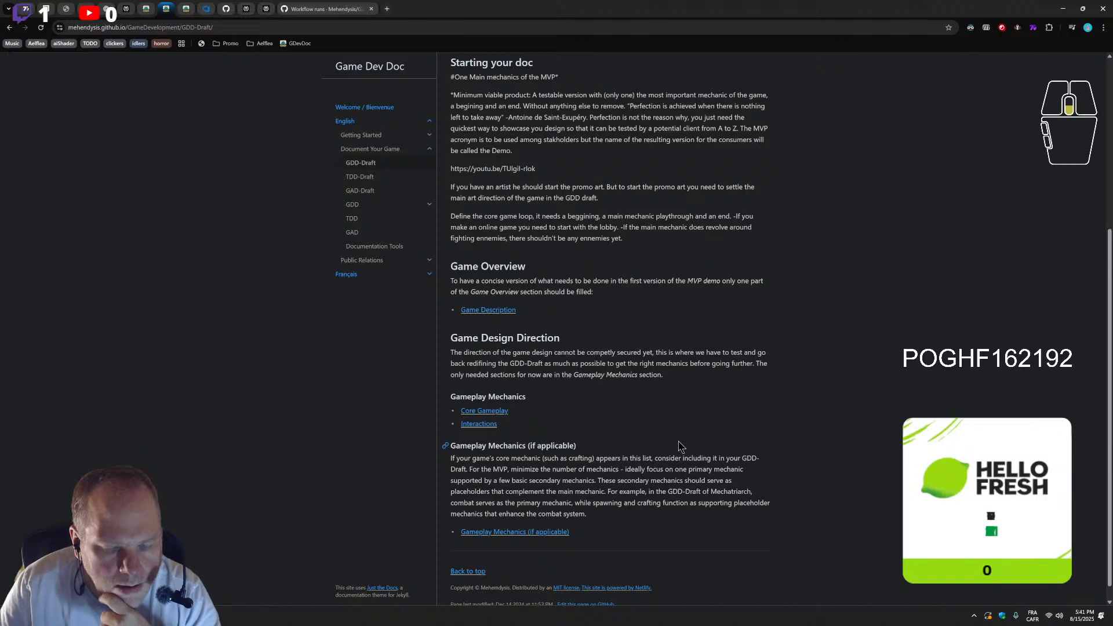
# Test the Interactions link on the GDD-Draft page twice, reloading the linked page on the first visit and returning to GDD-Draft each time
pyautogui.scroll(-1, 680, 446)
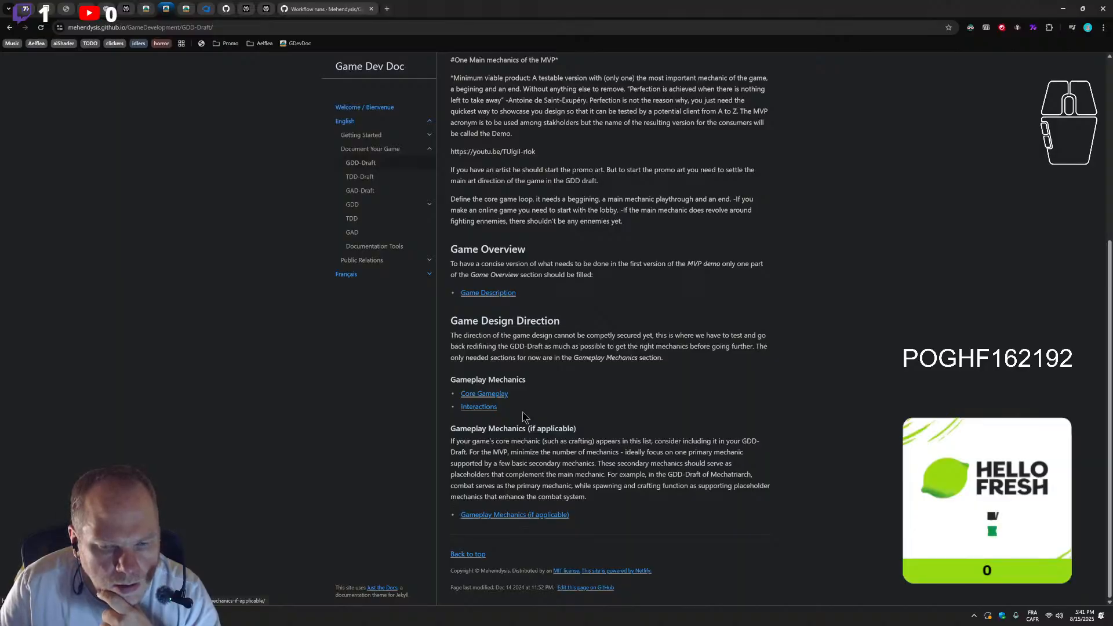
pyautogui.click(490, 408)
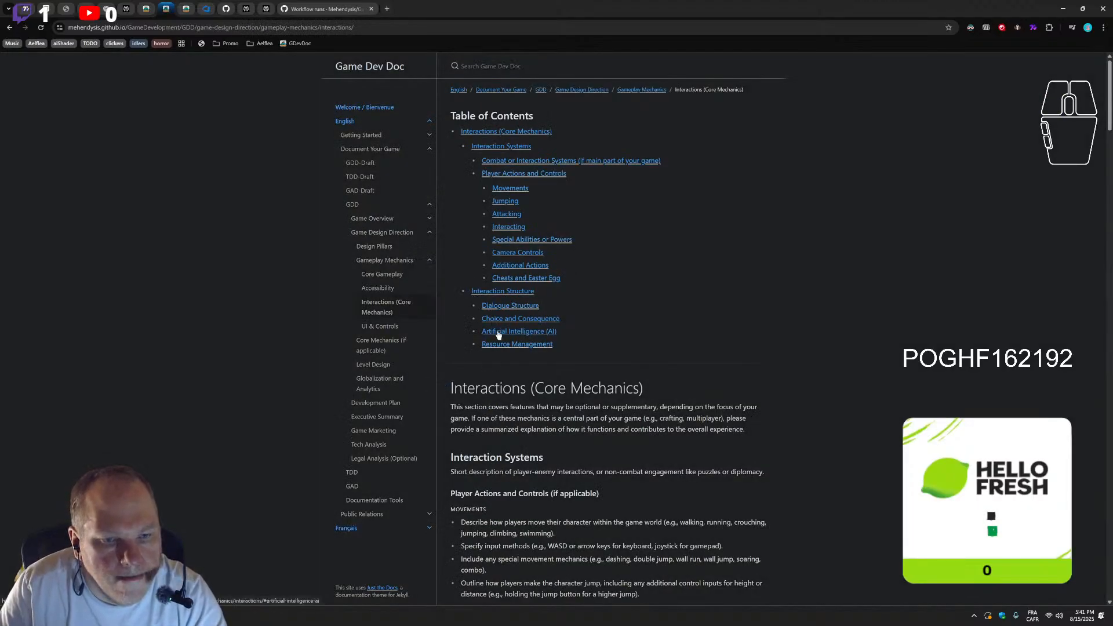
pyautogui.click(41, 28)
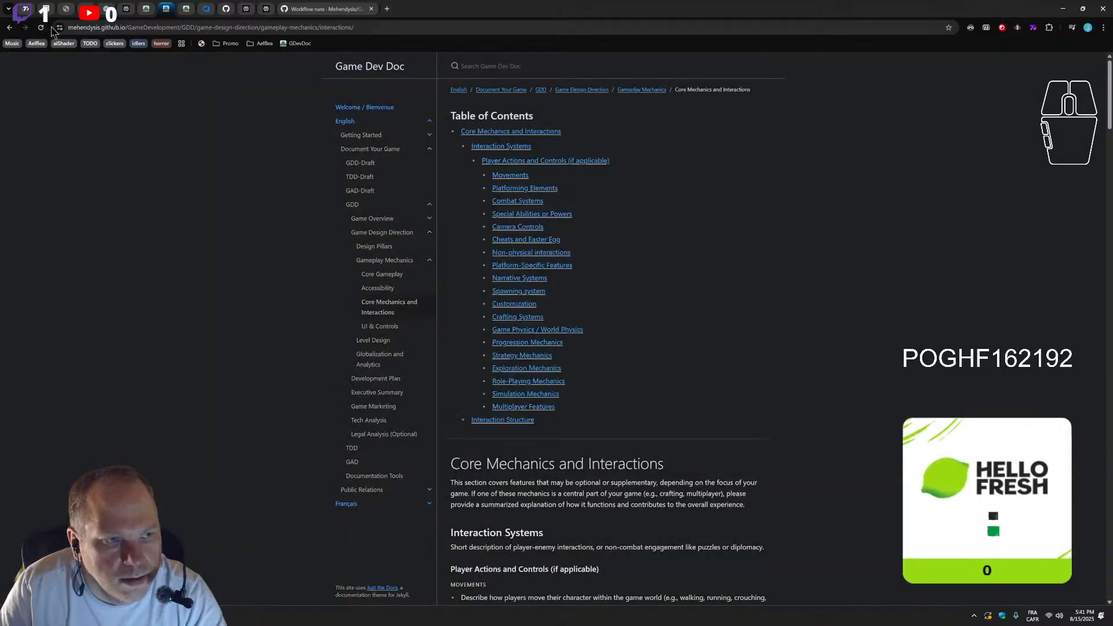
pyautogui.click(16, 26)
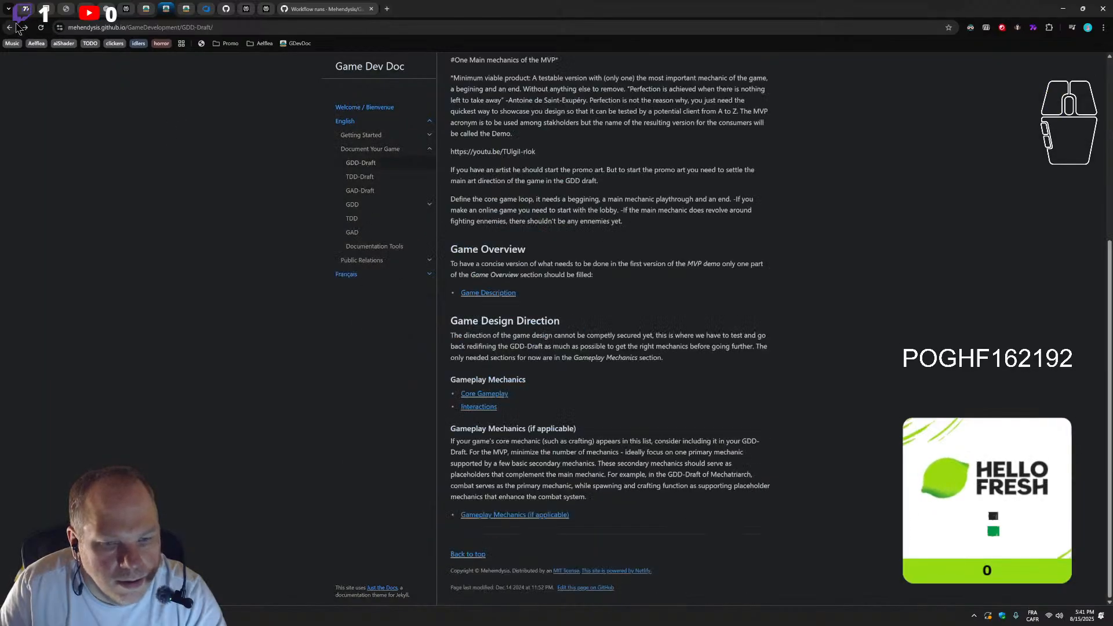
pyautogui.click(478, 407)
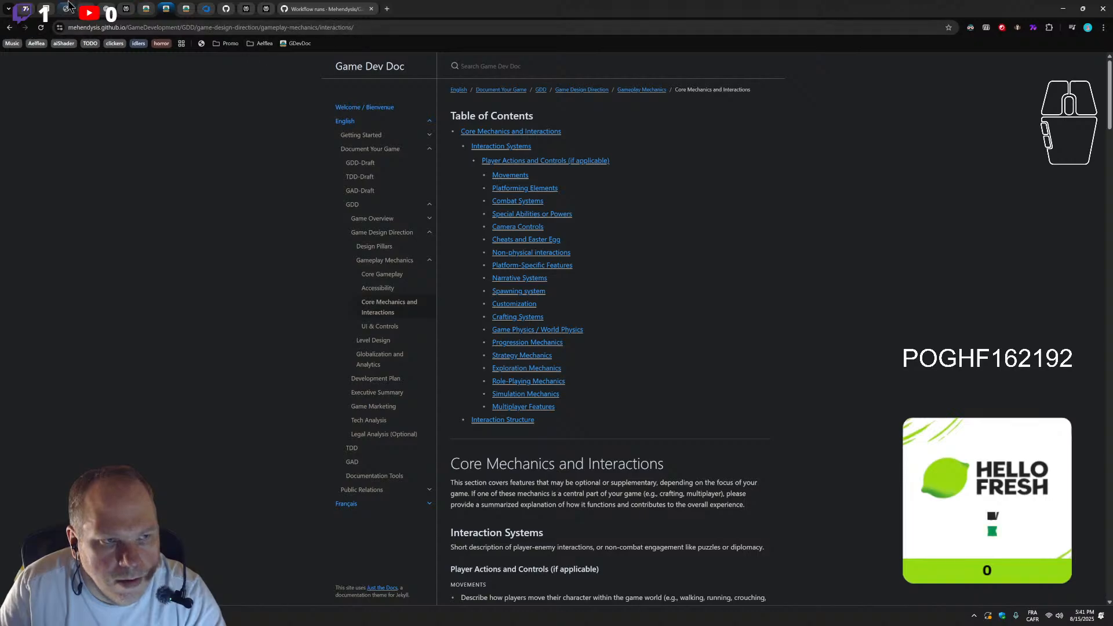
pyautogui.click(9, 28)
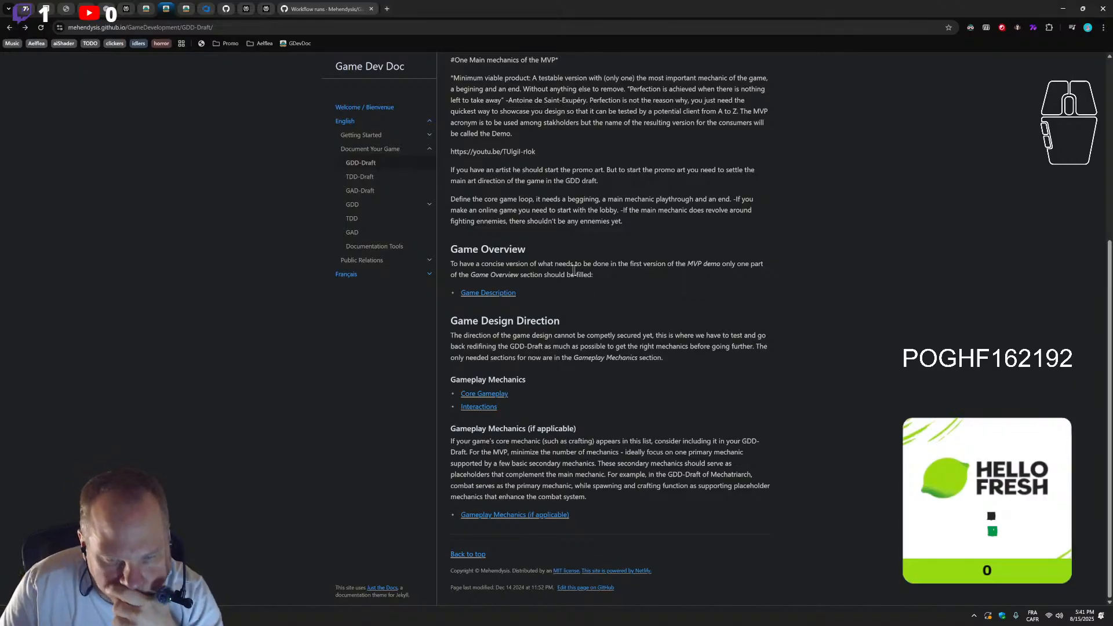
# Follow the Core Gameplay link from GDD-Draft and examine the page's loop, Core Mechanics and Gameplay Flow sections, then return to GDD-Draft
pyautogui.scroll(3, 500, 322)
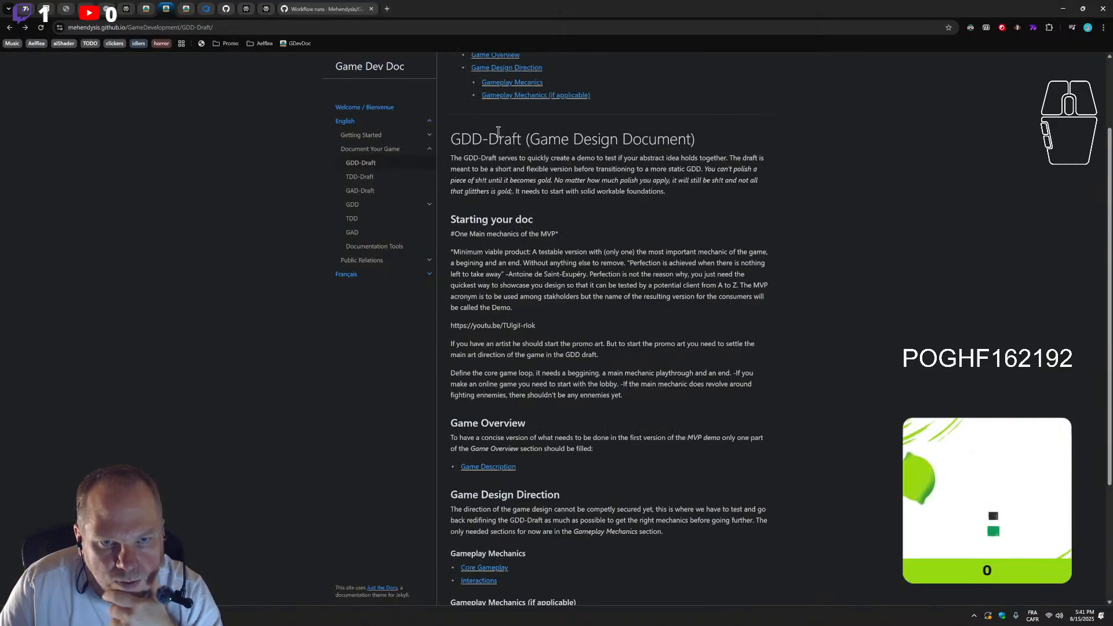
pyautogui.scroll(-3, 510, 290)
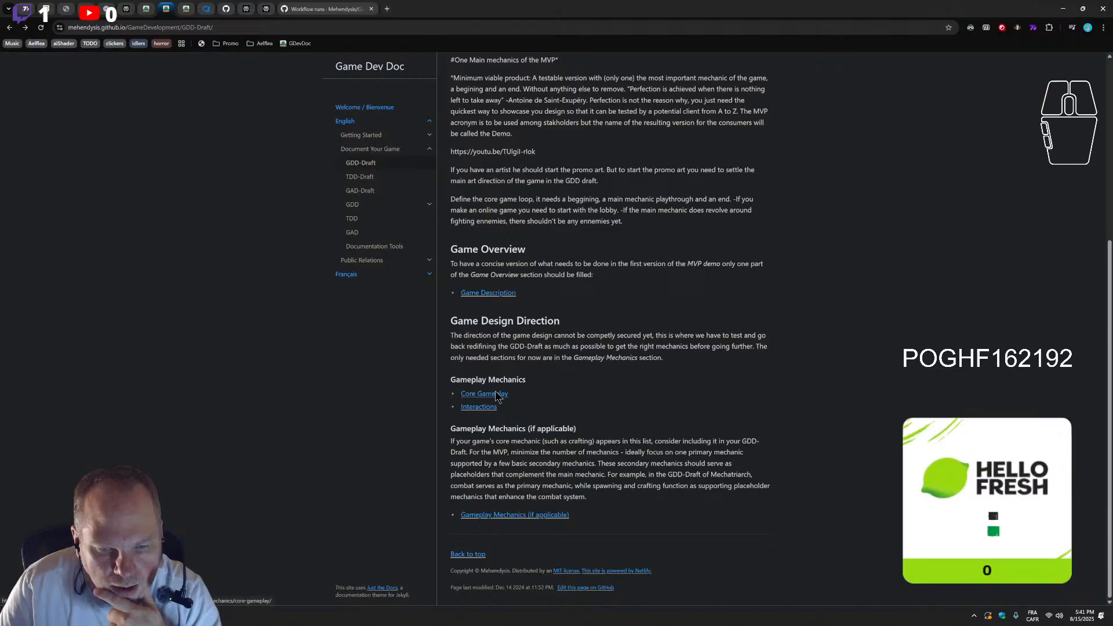
pyautogui.click(496, 395)
pyautogui.scroll(-10, 496, 390)
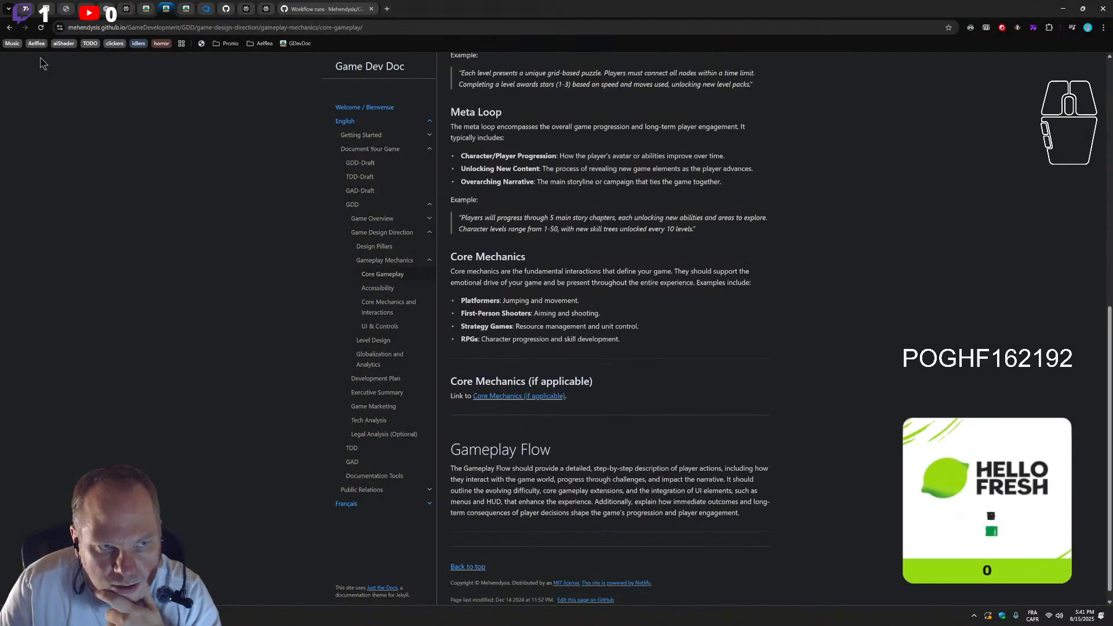
pyautogui.click(12, 27)
pyautogui.click(11, 28)
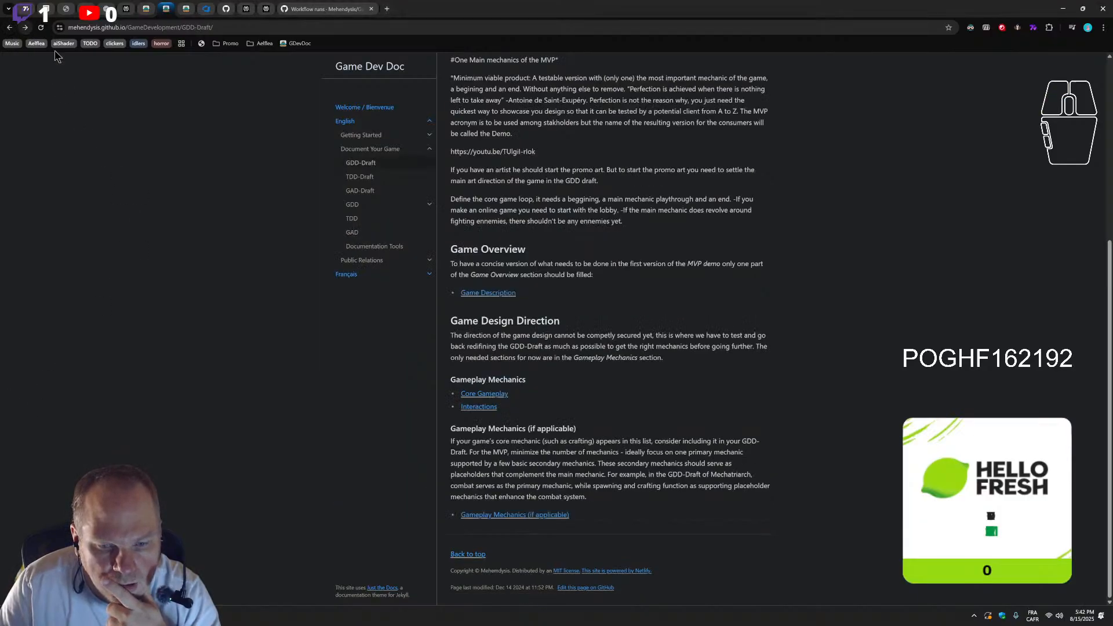
pyautogui.click(486, 398)
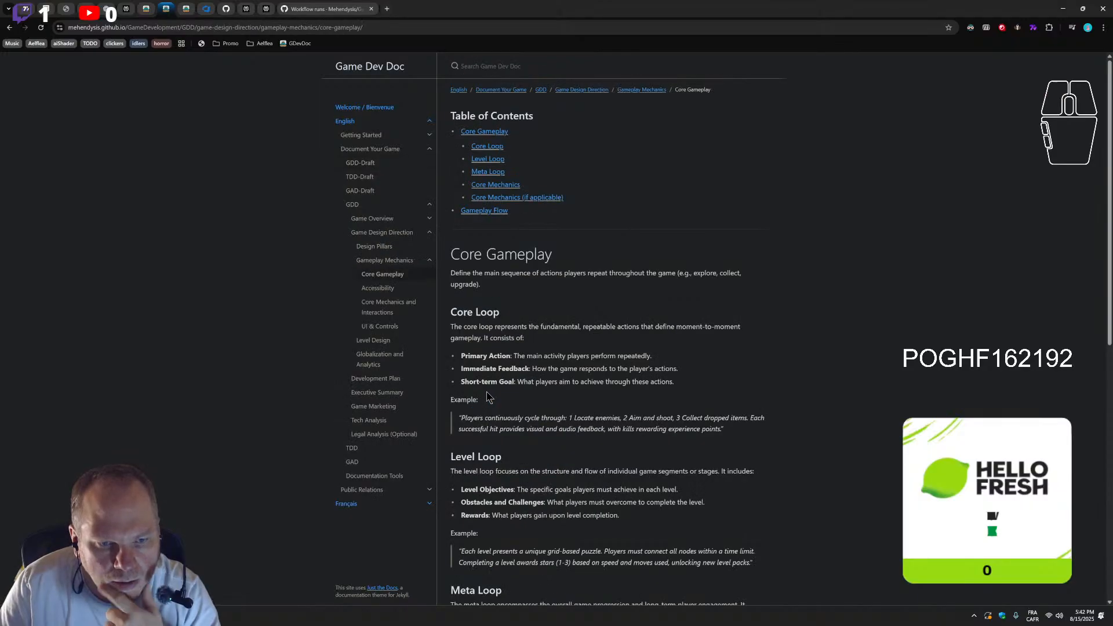
pyautogui.scroll(-8, 614, 439)
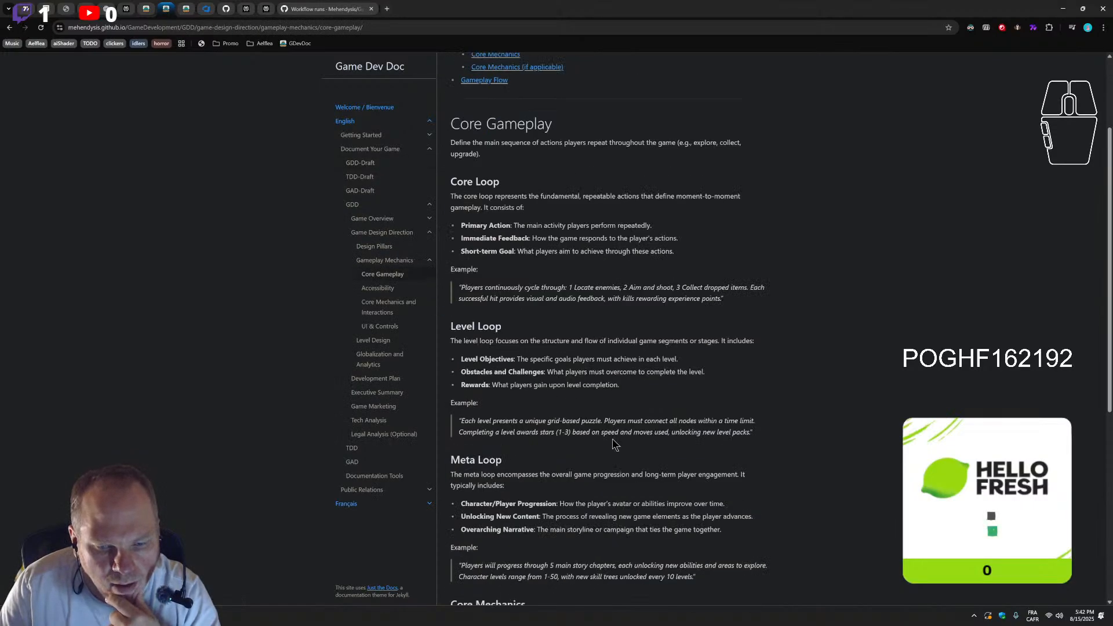
pyautogui.scroll(-1, 615, 439)
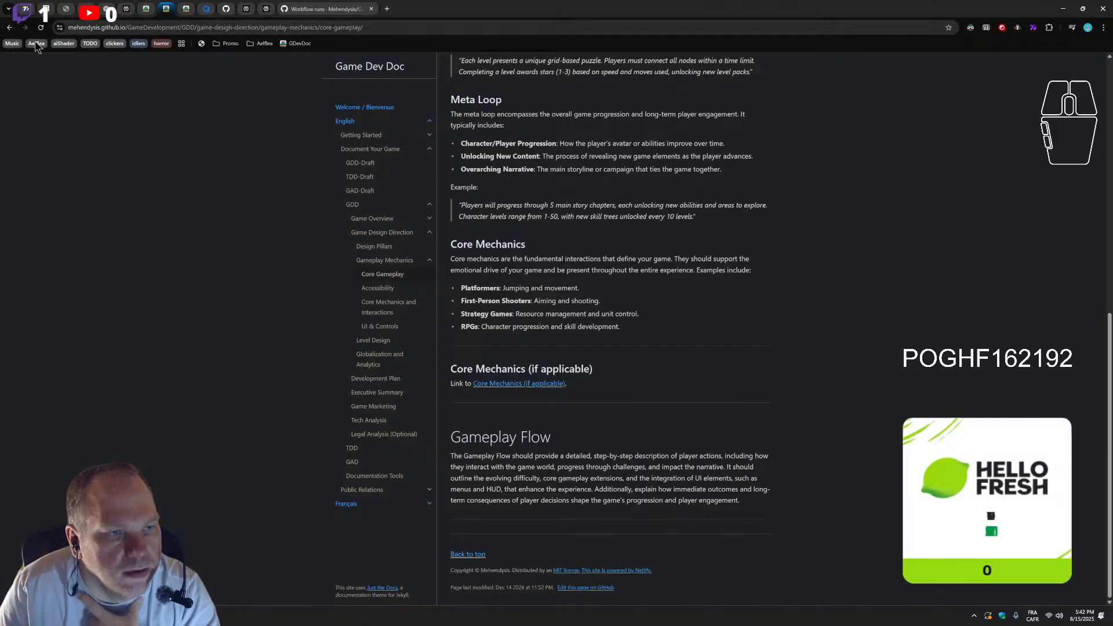
pyautogui.click(8, 29)
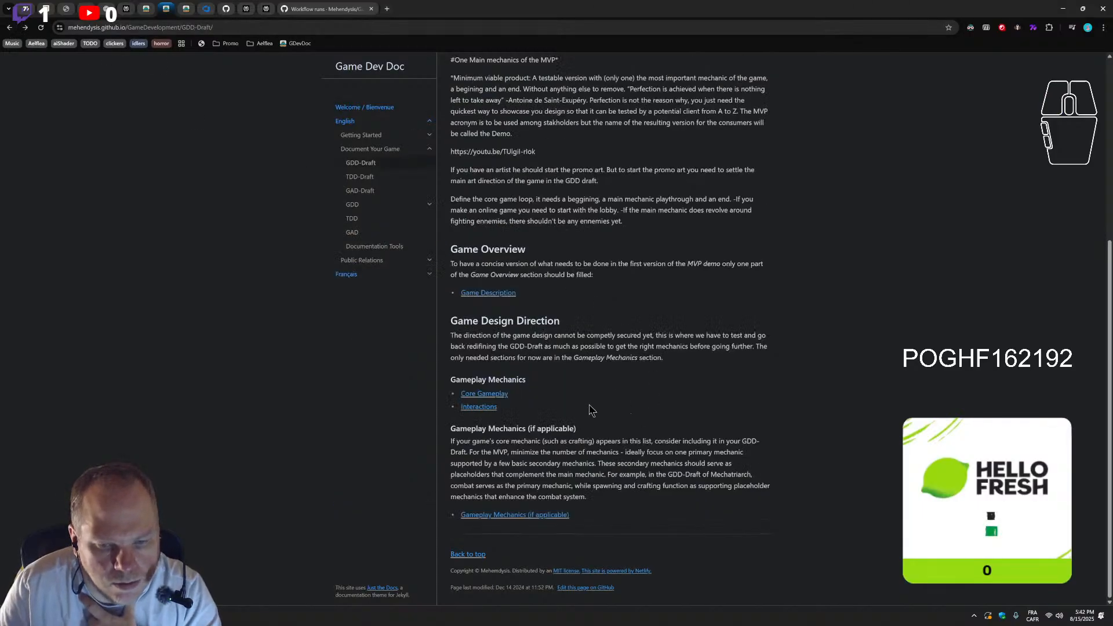
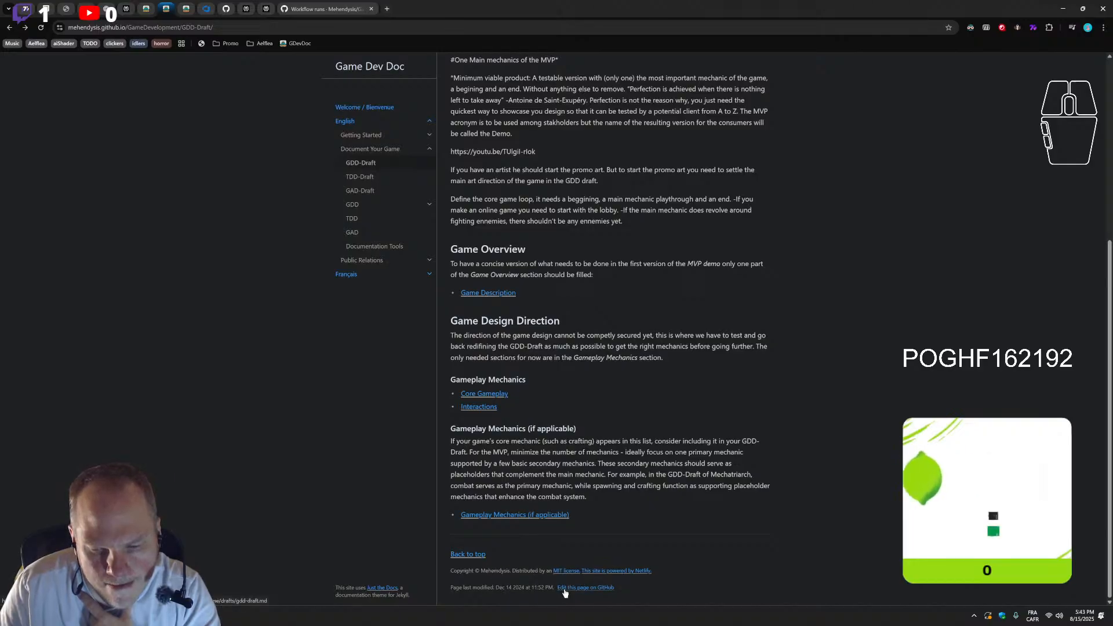
# Open gdd-draft.md from the GDD-Draft page for editing on GitHub and delete the Interactions link under Gameplay Mechanics
pyautogui.click(565, 589)
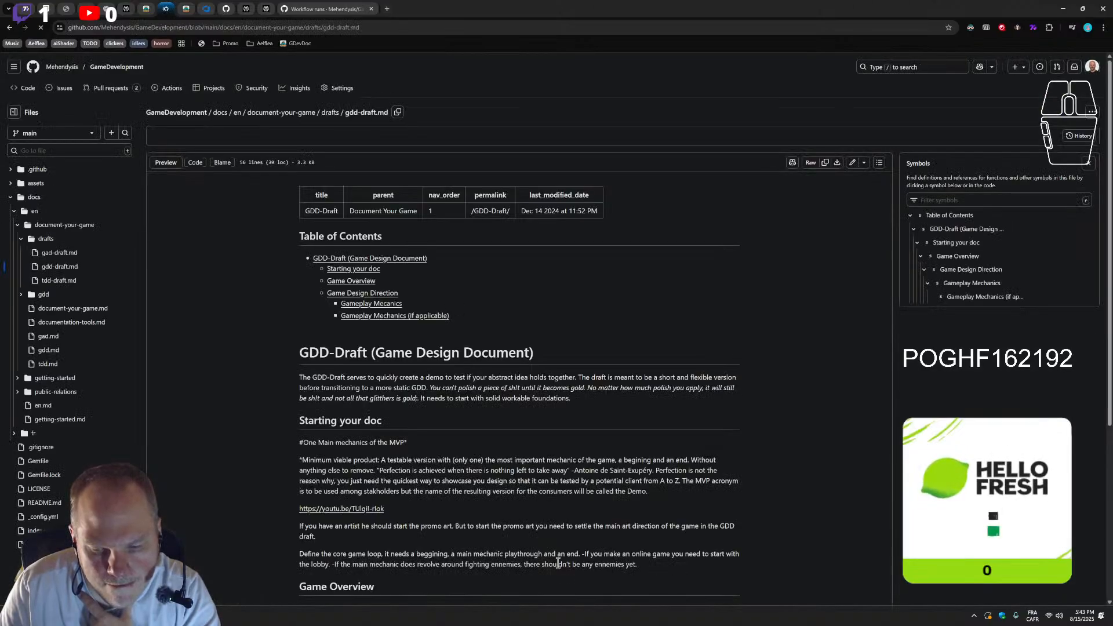
pyautogui.scroll(-2, 429, 372)
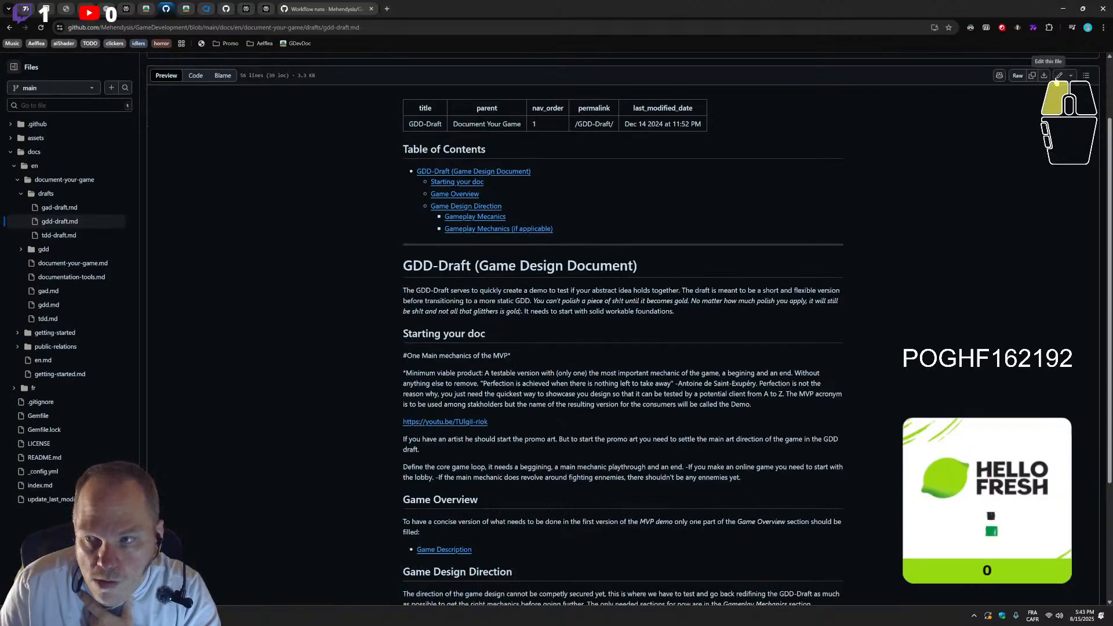
pyautogui.click(1057, 76)
pyautogui.scroll(-3, 459, 380)
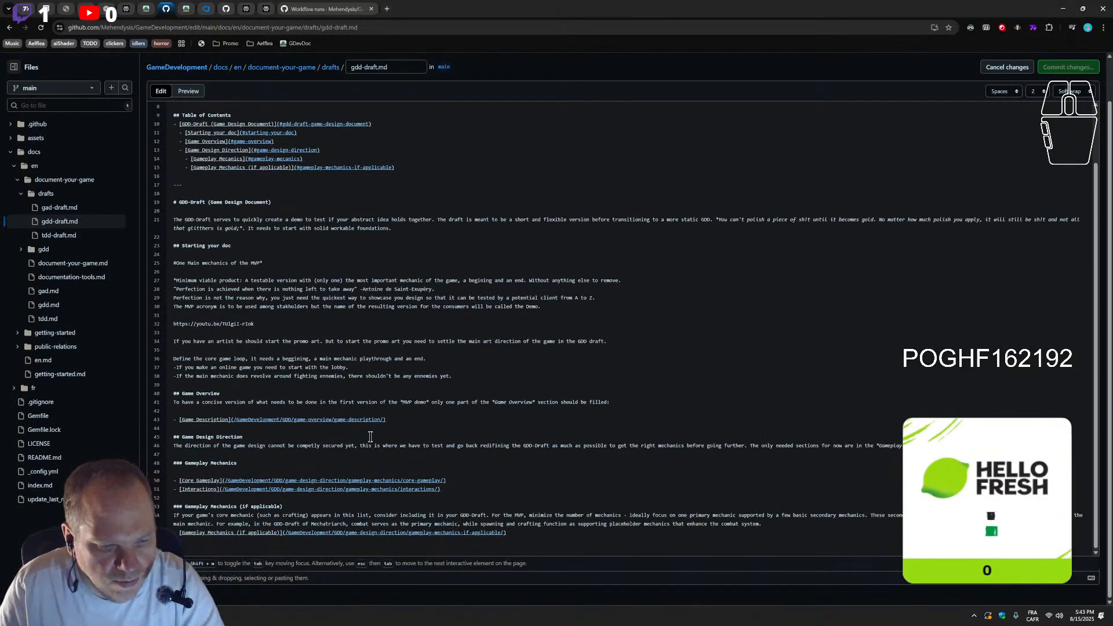
pyautogui.moveTo(465, 491); pyautogui.dragTo(180, 489)
pyautogui.press('BackSpace')
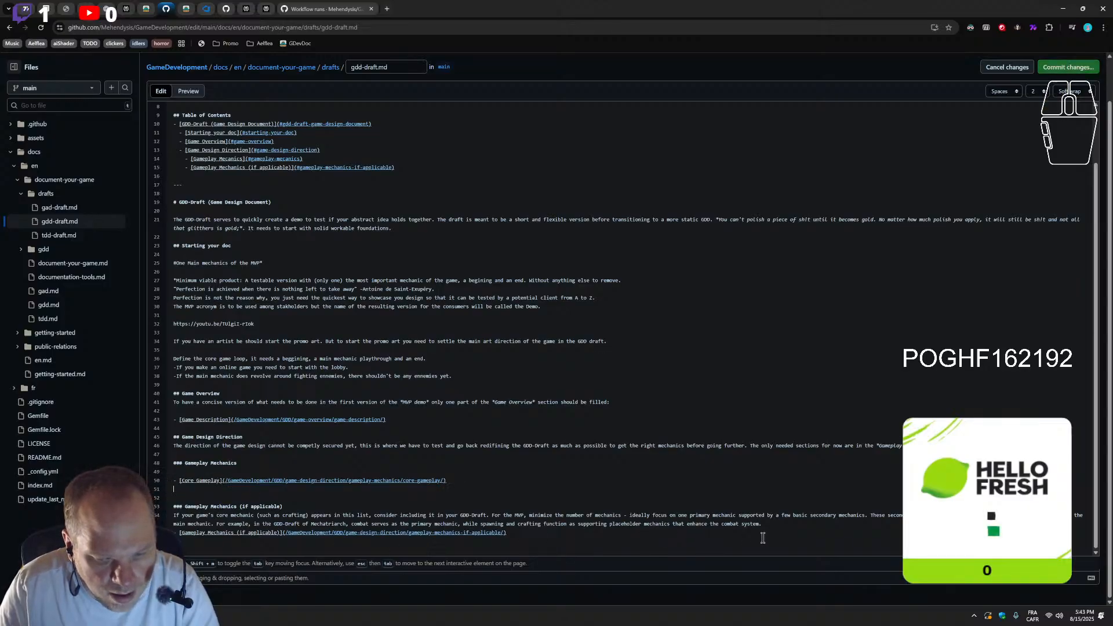
# Move the explanatory paragraph under the Gameplay Mechanics heading and delete the remaining "Gameplay Mechanics (if applicable)" heading and link
pyautogui.moveTo(762, 524); pyautogui.dragTo(267, 473)
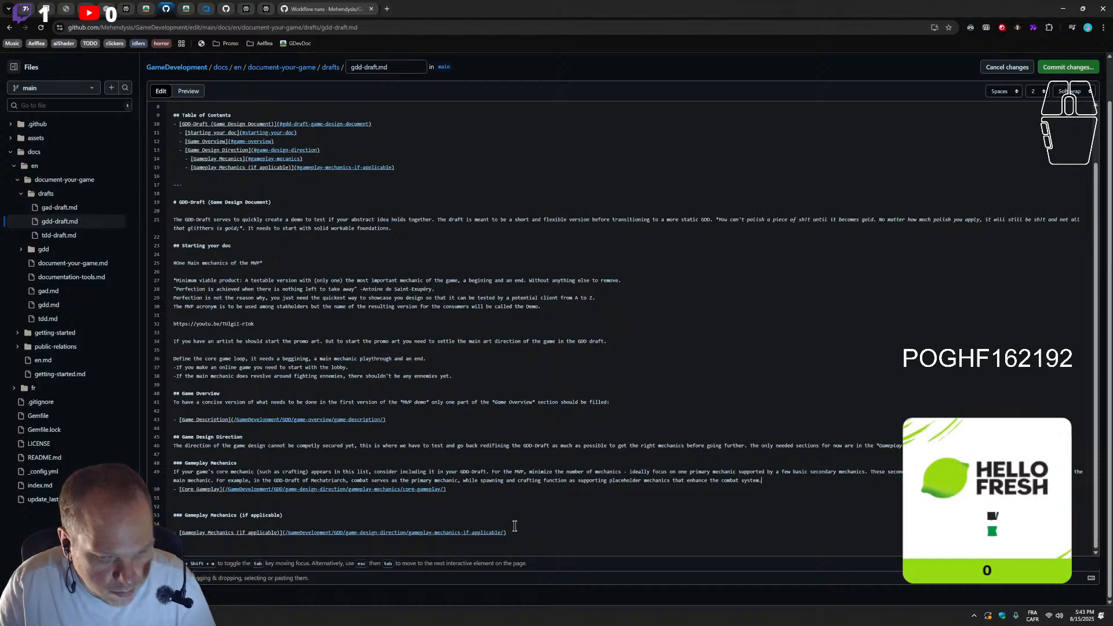
pyautogui.moveTo(514, 532); pyautogui.dragTo(173, 505)
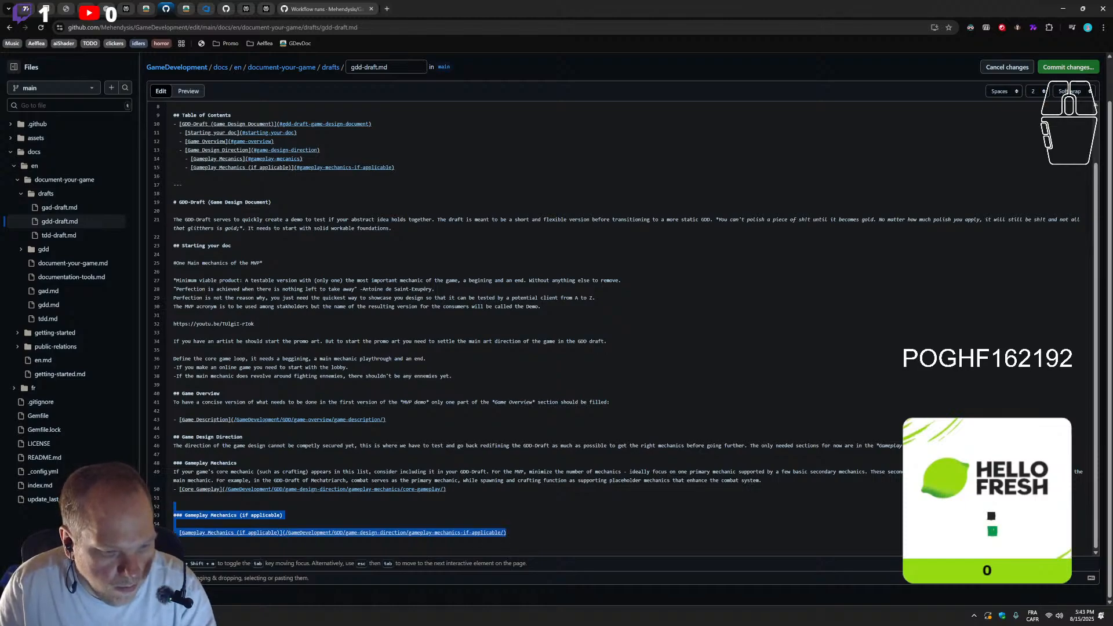
pyautogui.press('BackSpace')
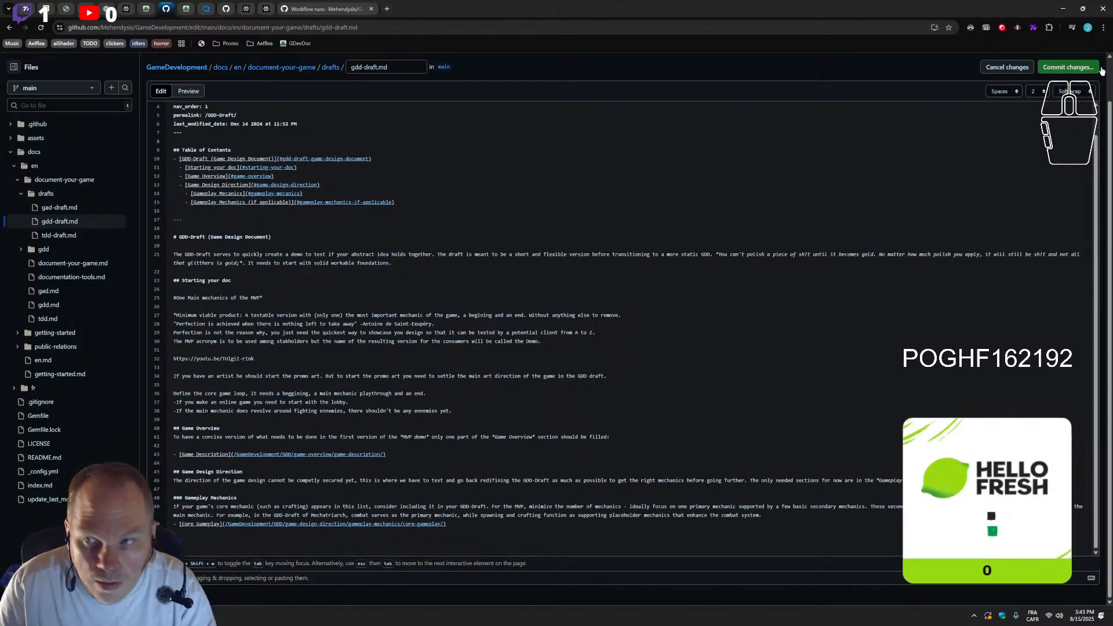
# Commit the change directly to main with the message "Update gdd-draft.md" and return to the published GDD-Draft page, closing the GitHub page
pyautogui.click(1078, 66)
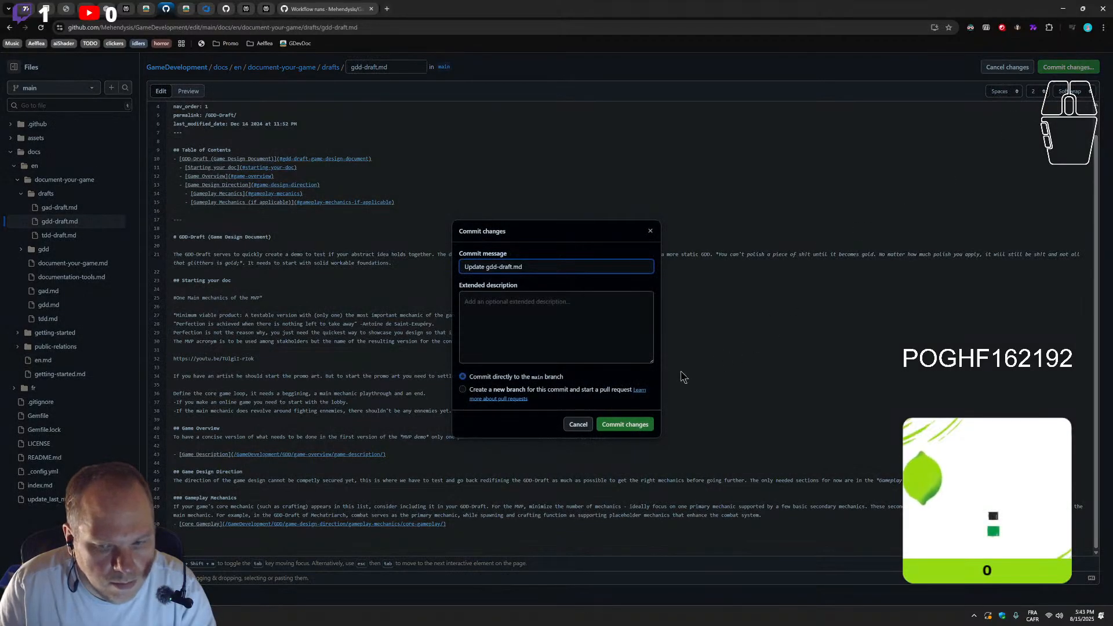
pyautogui.click(635, 421)
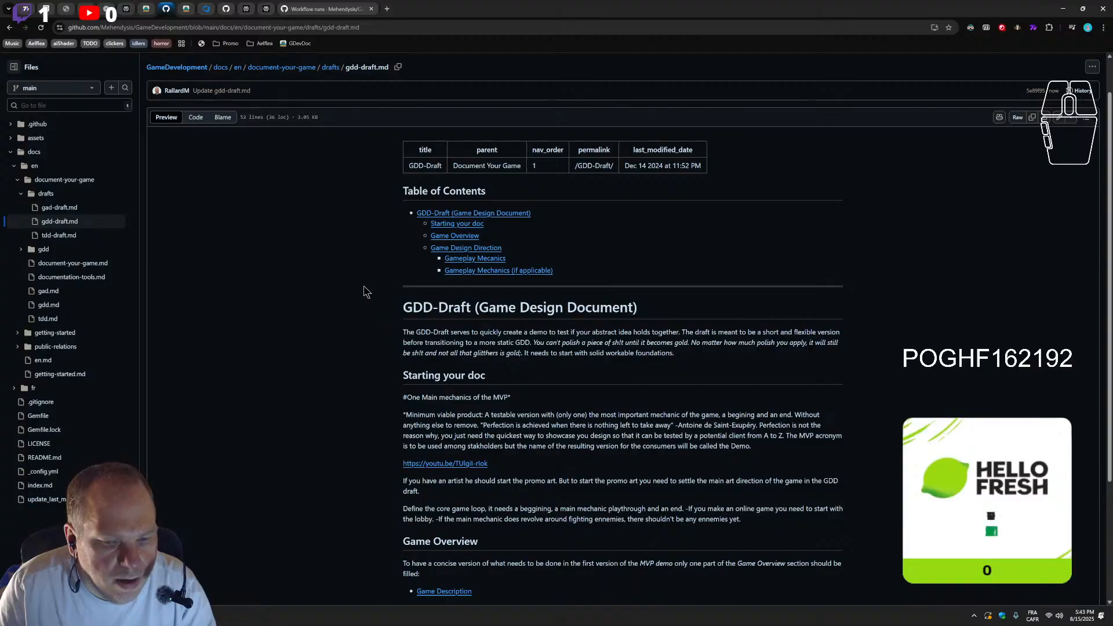
pyautogui.scroll(-3, 368, 306)
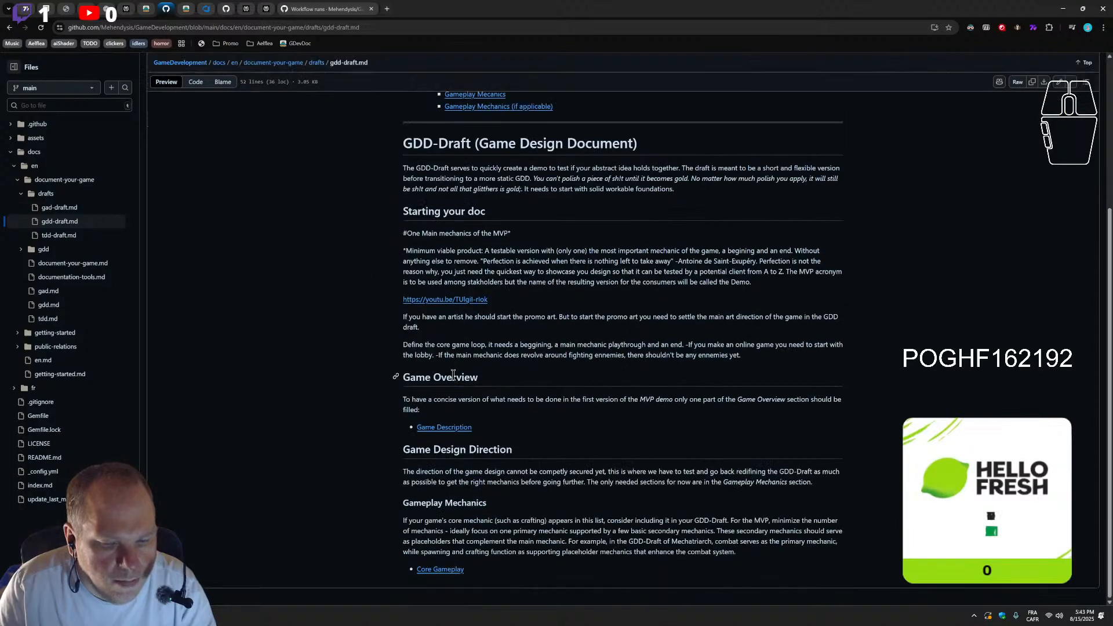
pyautogui.rightClick(166, 10)
pyautogui.click(191, 151)
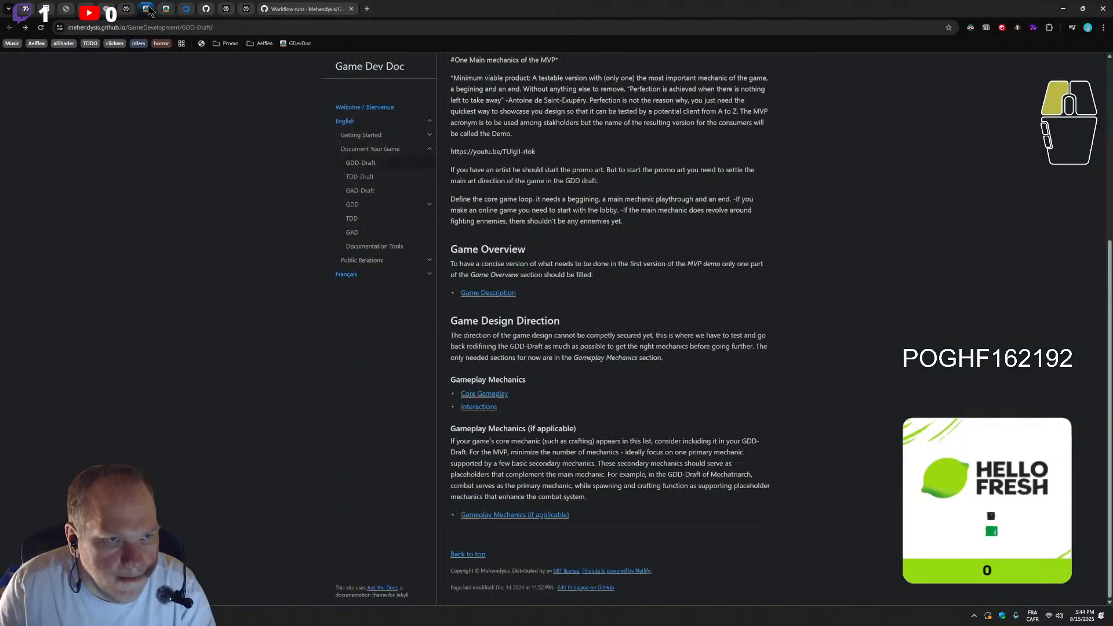
# On the Core Gameplay page, test the "Core Mechanics (if applicable)" link and open Core Mechanics and Interactions in a separate tab
pyautogui.click(503, 395)
pyautogui.scroll(-8, 660, 450)
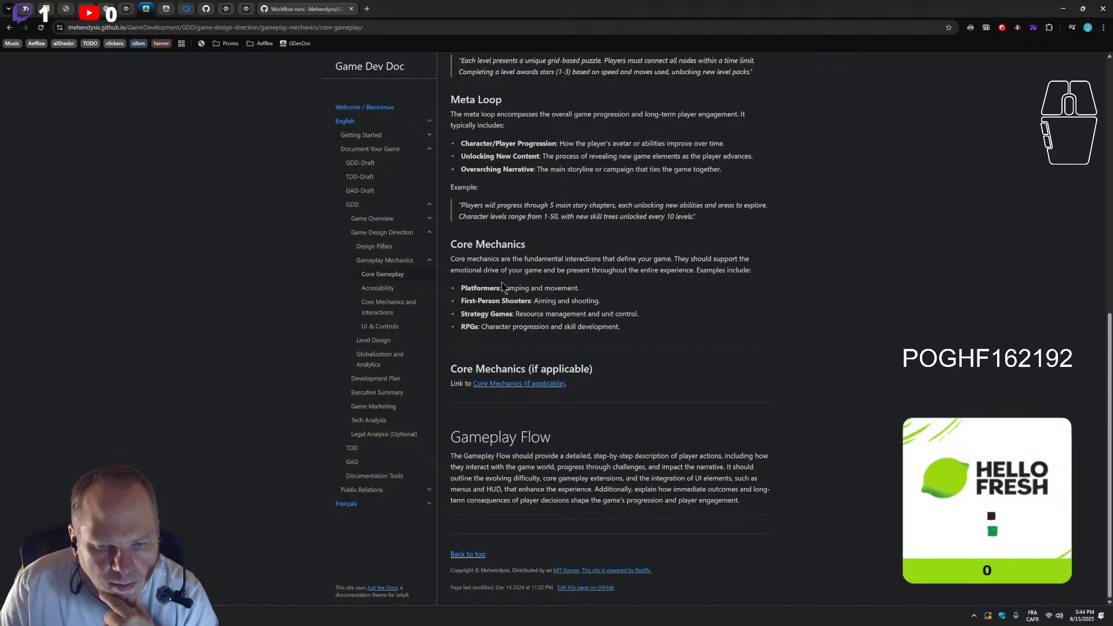
pyautogui.middleClick(511, 384)
pyautogui.click(305, 9)
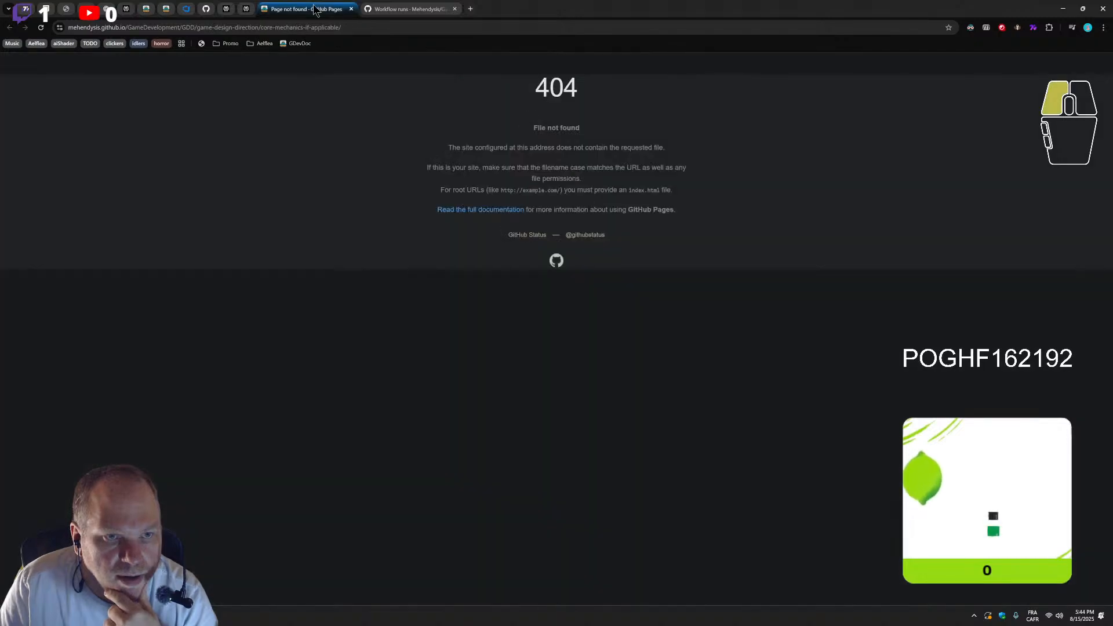
pyautogui.click(351, 9)
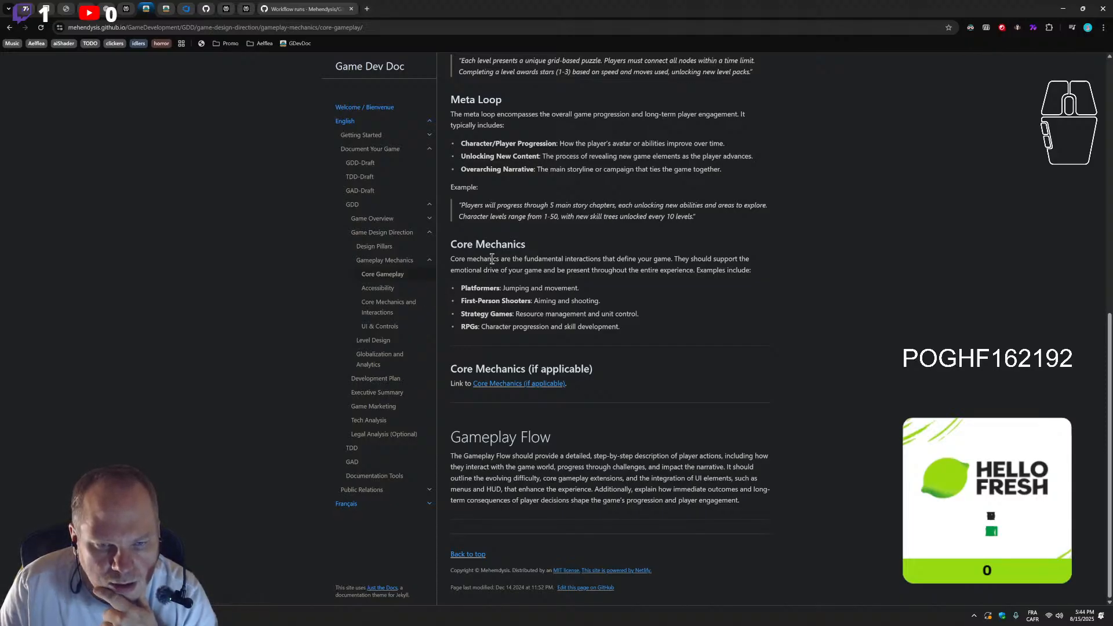
pyautogui.middleClick(374, 306)
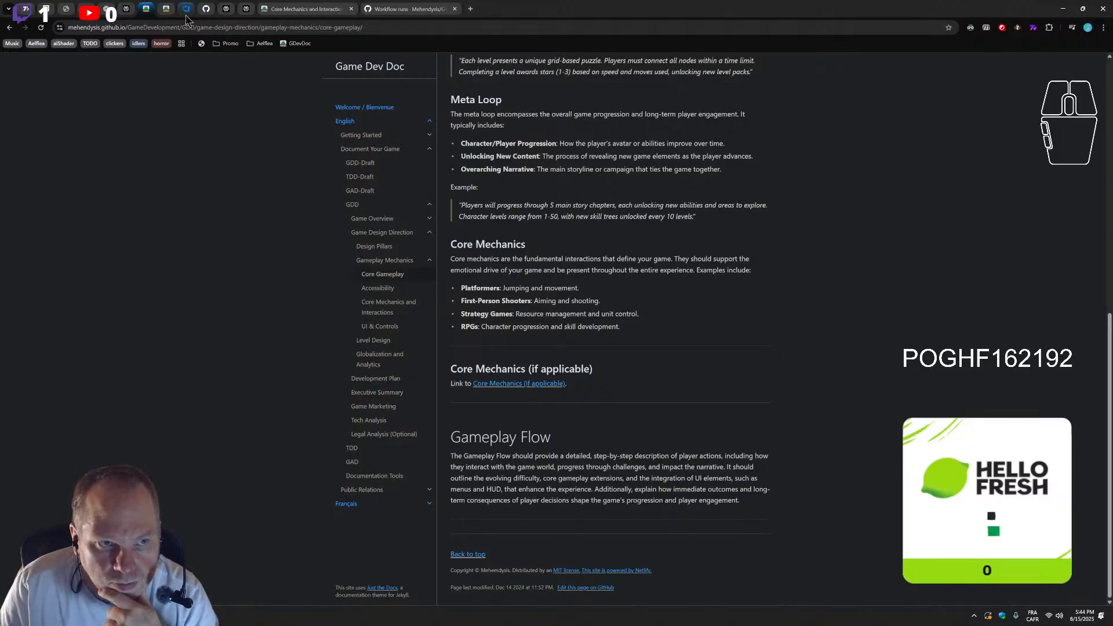
# Open core-gameplay.md for editing on GitHub and delete the "Core Mechanics (if applicable)" entry from the table of contents
pyautogui.click(607, 590)
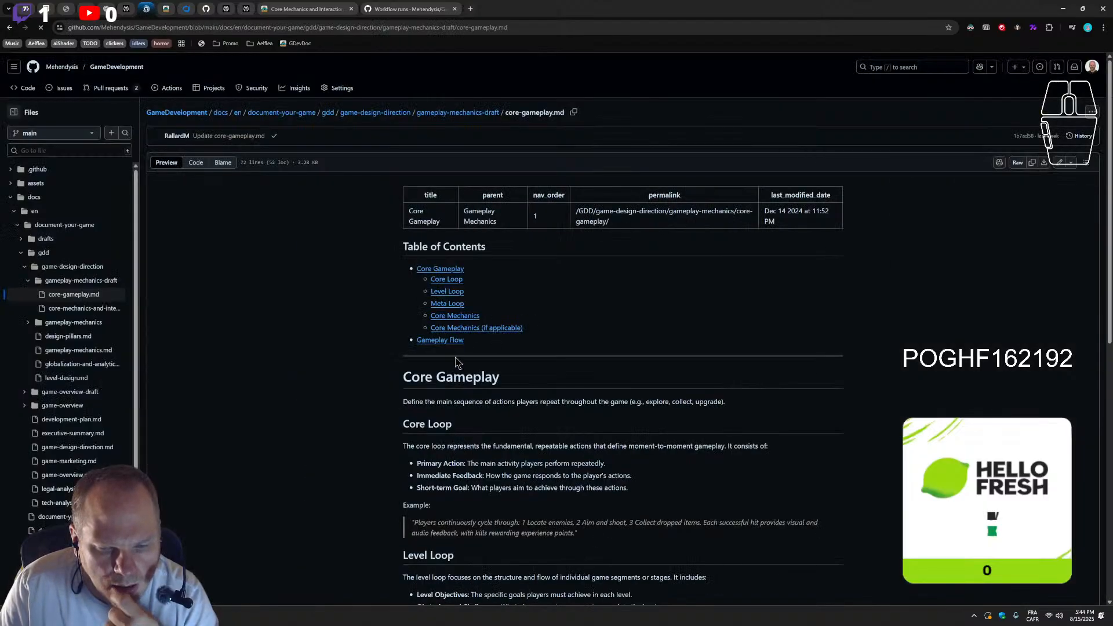
pyautogui.click(1059, 163)
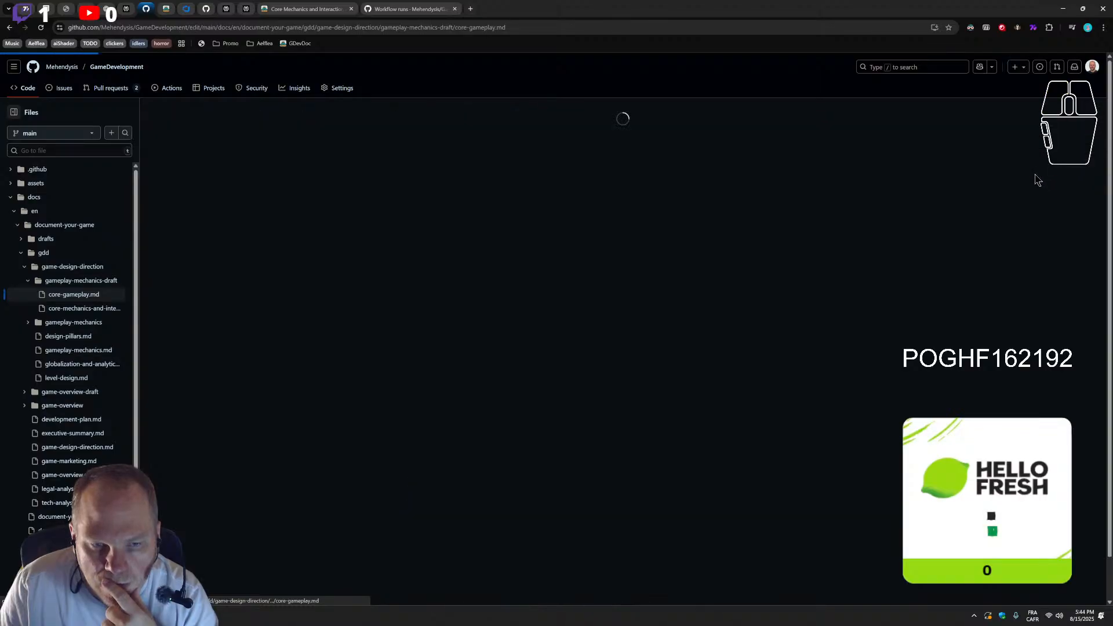
pyautogui.scroll(-3, 285, 304)
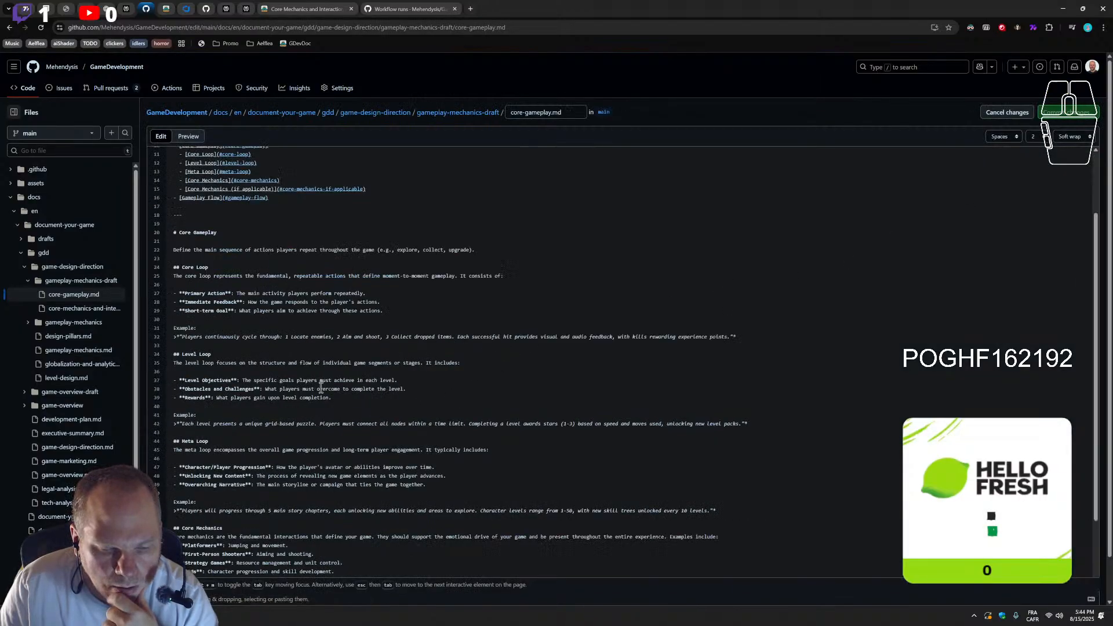
pyautogui.scroll(3, 250, 272)
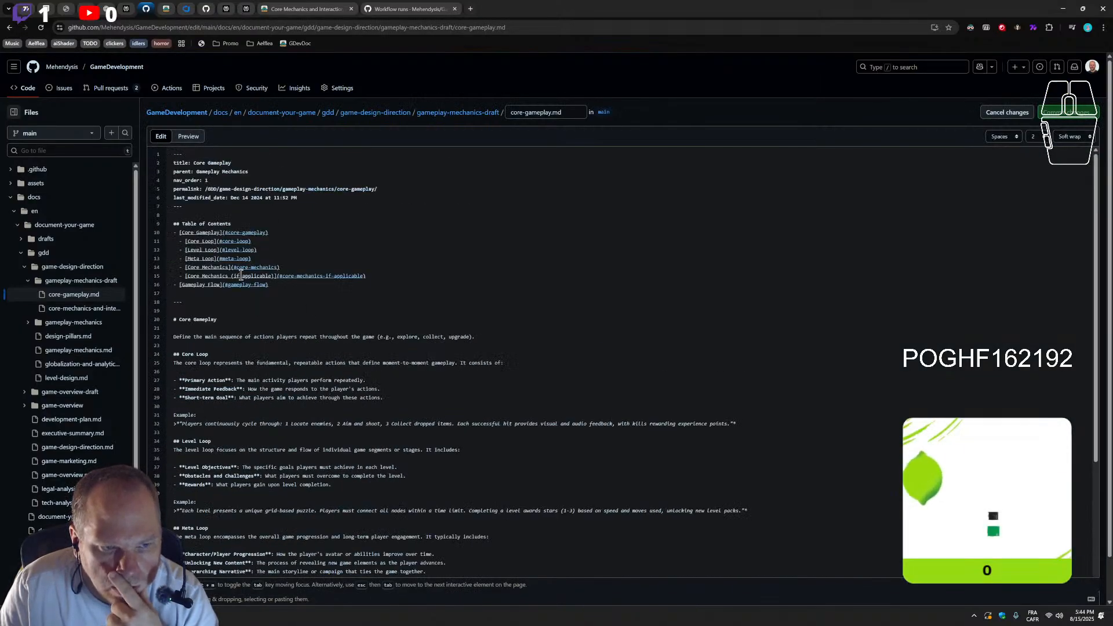
pyautogui.click(342, 276)
pyautogui.moveTo(343, 276); pyautogui.dragTo(129, 281)
pyautogui.press('BackSpace')
pyautogui.press('BackSpace')
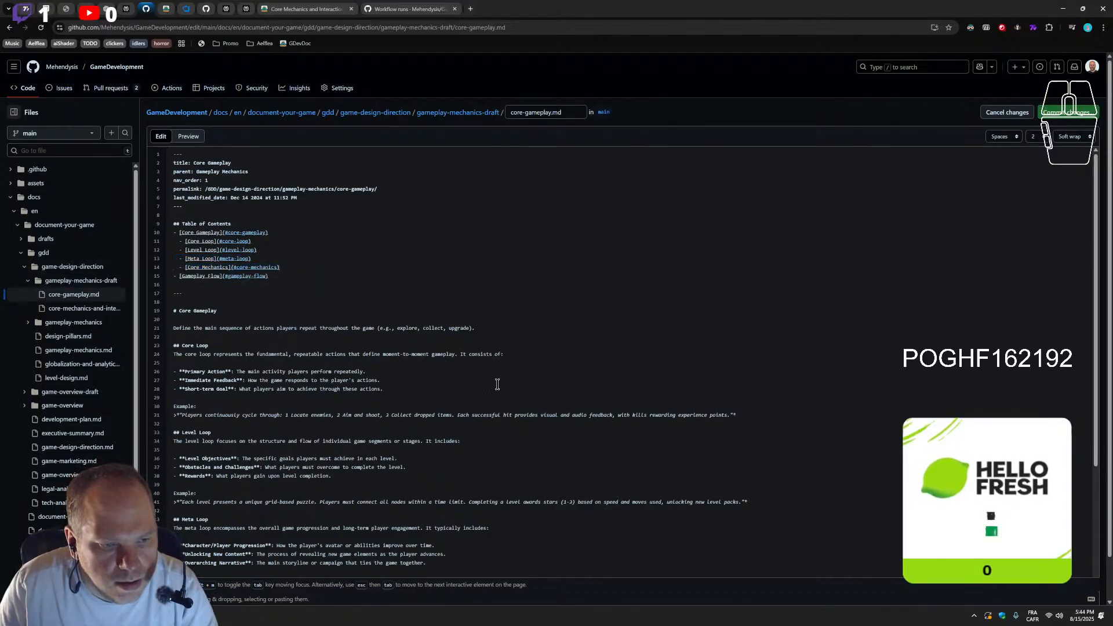
# Delete the "Core Mechanics (if applicable)" heading and the divider above it, keeping the "Link to" line under Core Mechanics
pyautogui.scroll(-4, 497, 385)
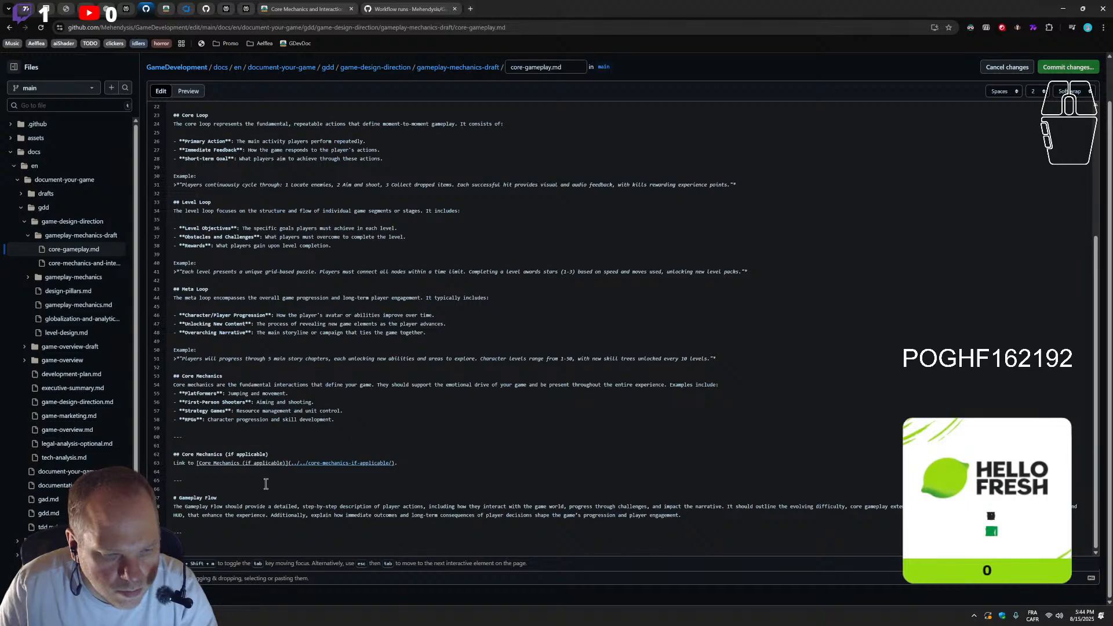
pyautogui.click(410, 464)
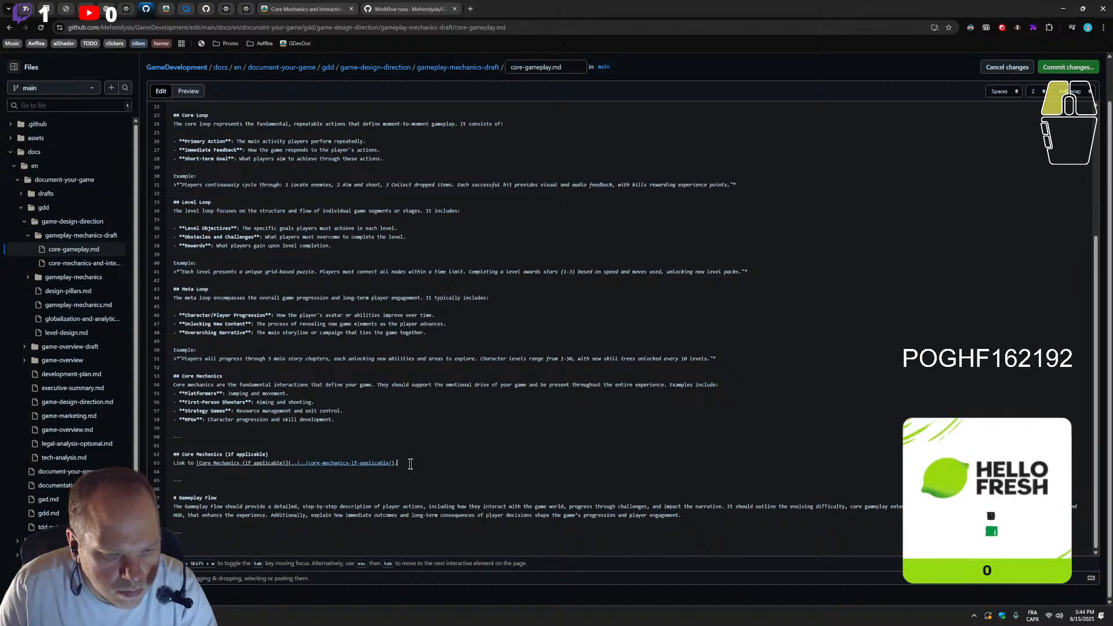
pyautogui.moveTo(280, 452); pyautogui.dragTo(152, 437)
pyautogui.press('BackSpace')
pyautogui.press('BackSpace')
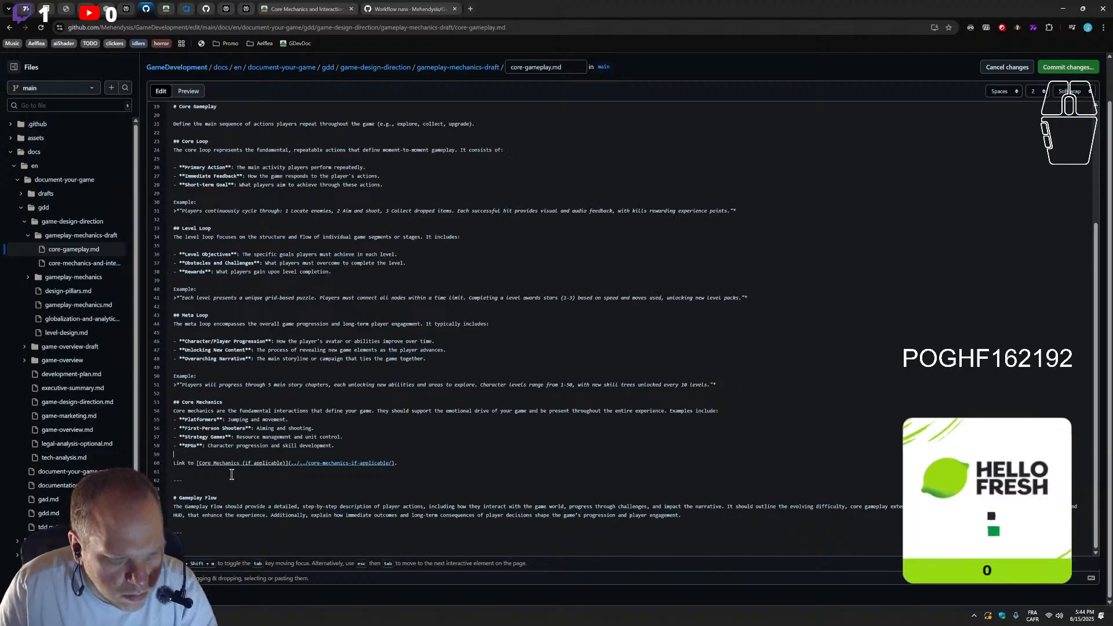
# Replace the link text in core-gameplay.md's "Link to" line with "Core Mechanics and Interactions", copied from that page's heading
pyautogui.click(325, 9)
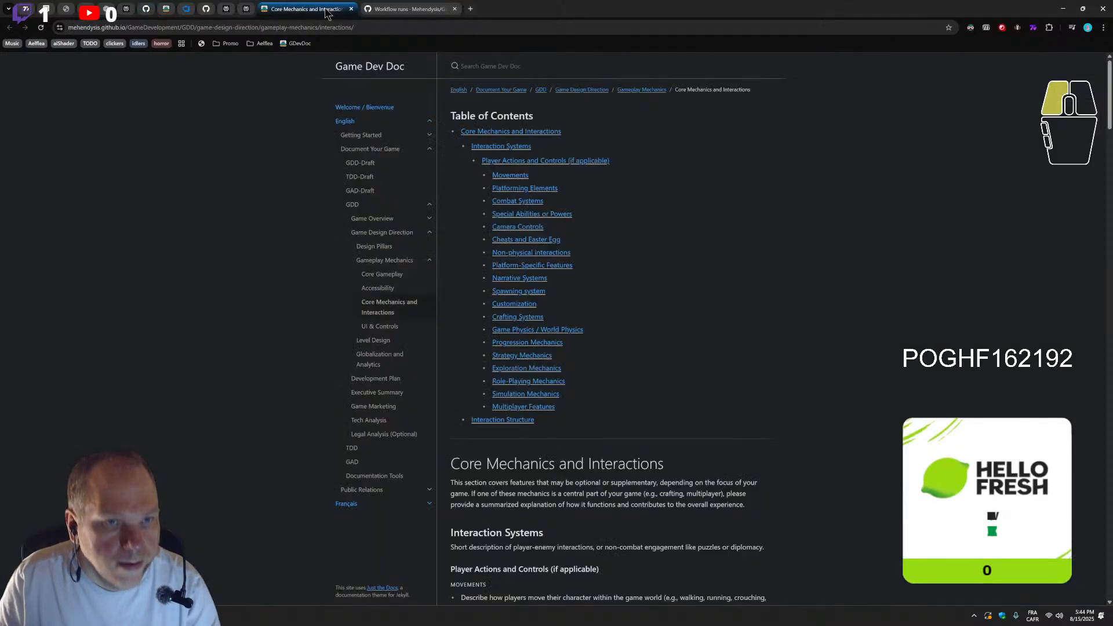
pyautogui.scroll(-2, 580, 395)
pyautogui.moveTo(666, 378); pyautogui.dragTo(453, 371)
pyautogui.hotkey('ctrl', 'c')
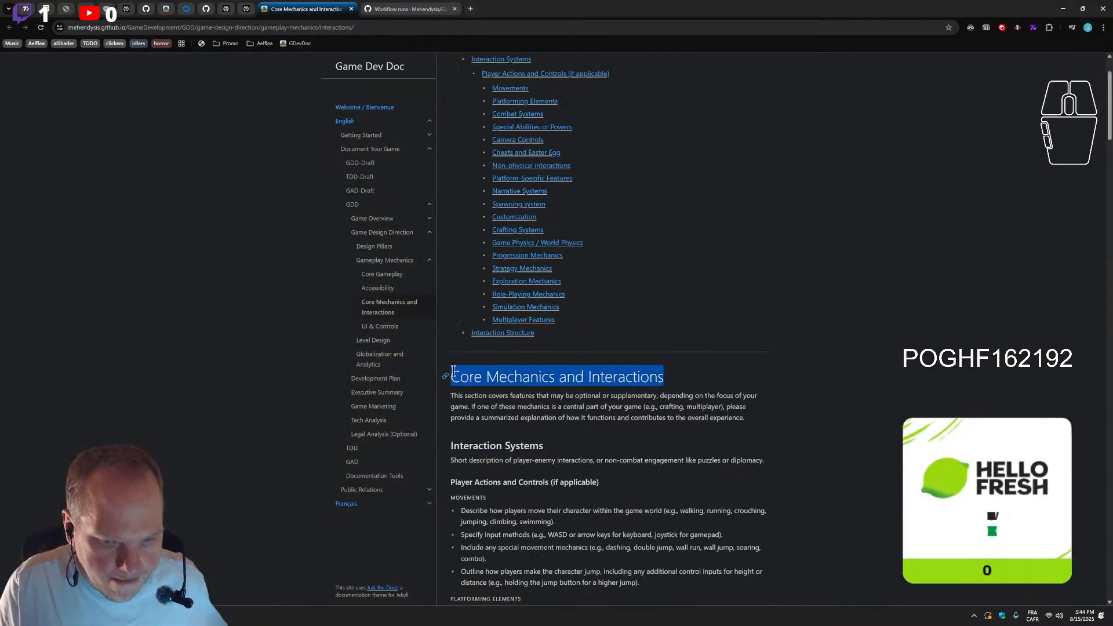
pyautogui.click(246, 9)
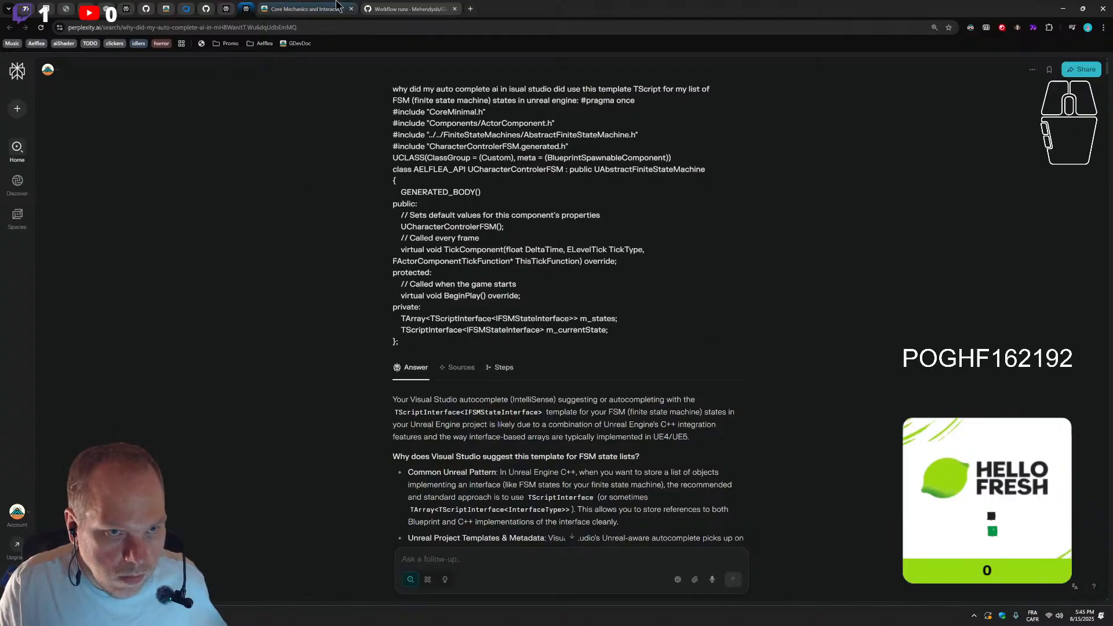
pyautogui.click(409, 8)
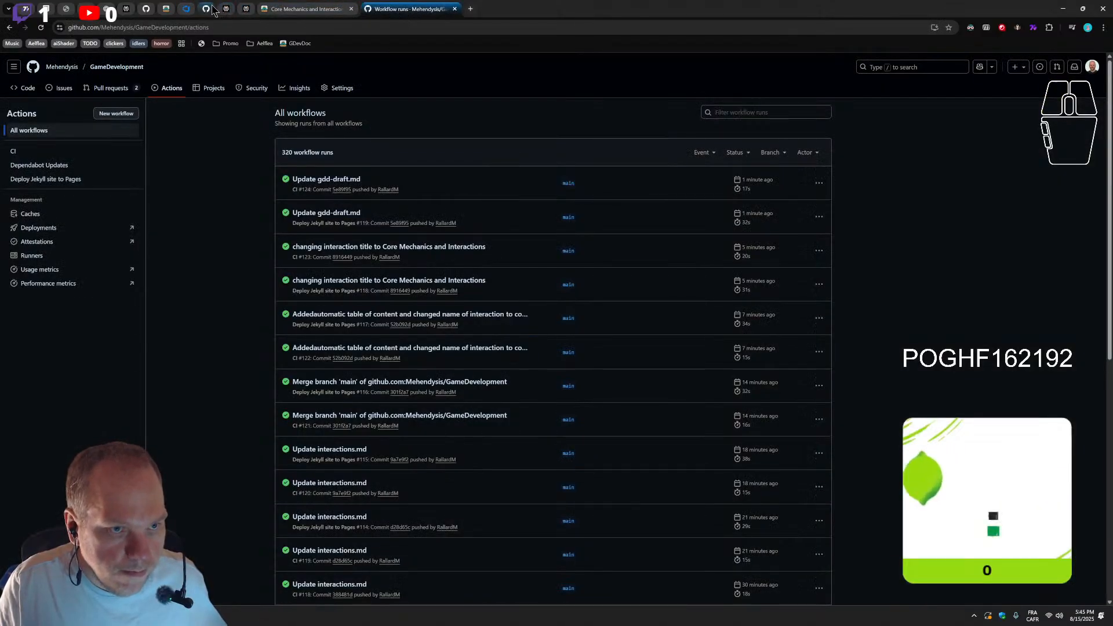
pyautogui.click(185, 8)
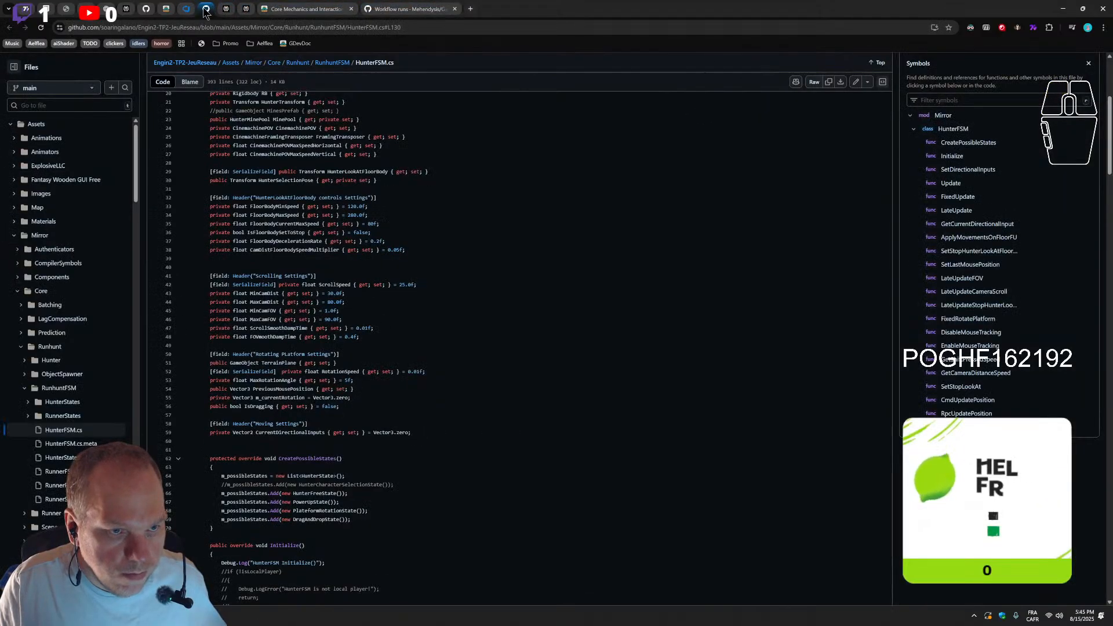
pyautogui.click(166, 9)
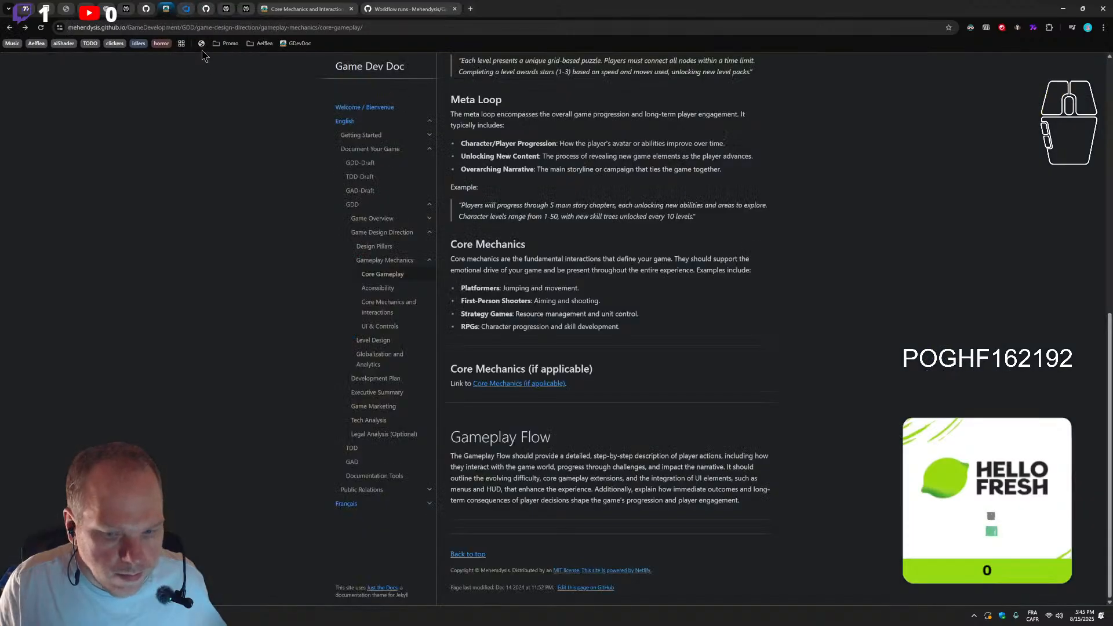
pyautogui.click(146, 10)
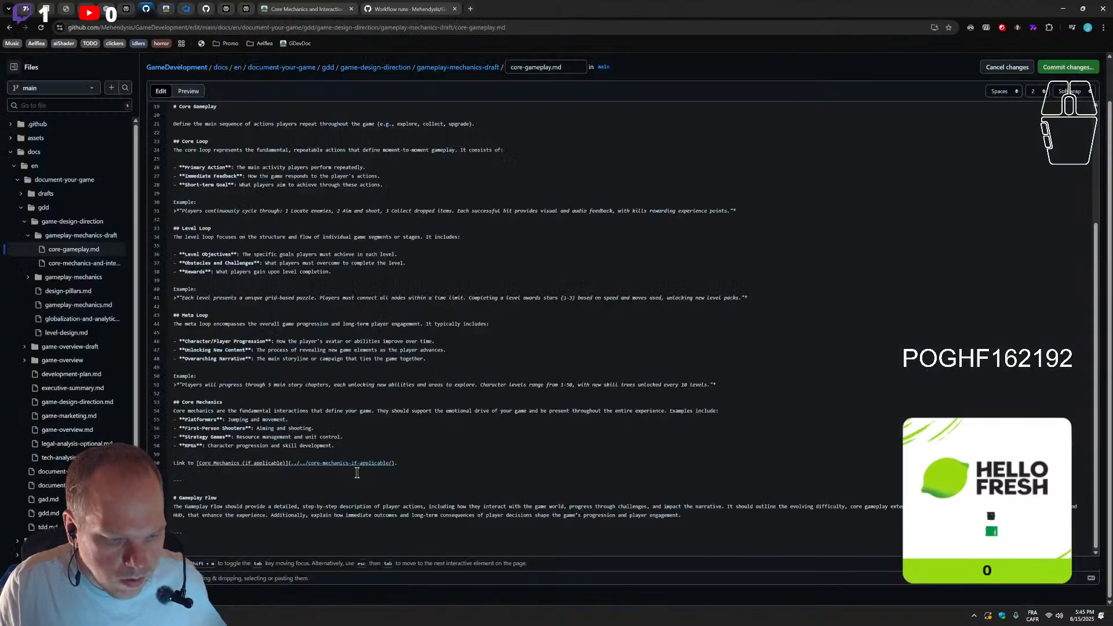
pyautogui.moveTo(197, 464); pyautogui.dragTo(274, 464)
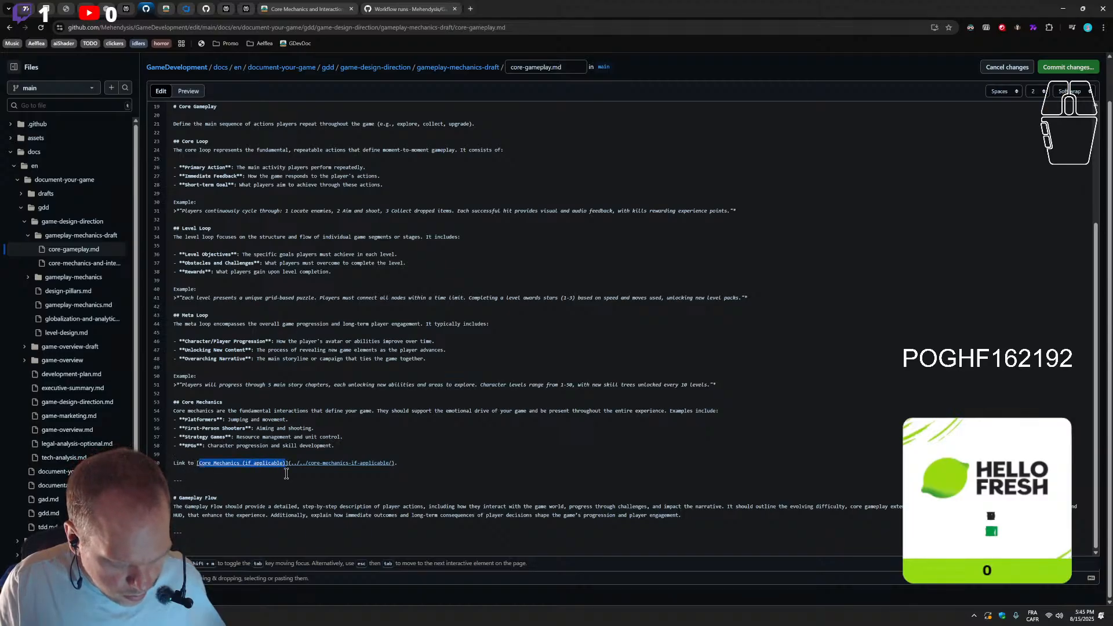
pyautogui.hotkey('ctrl', 'v')
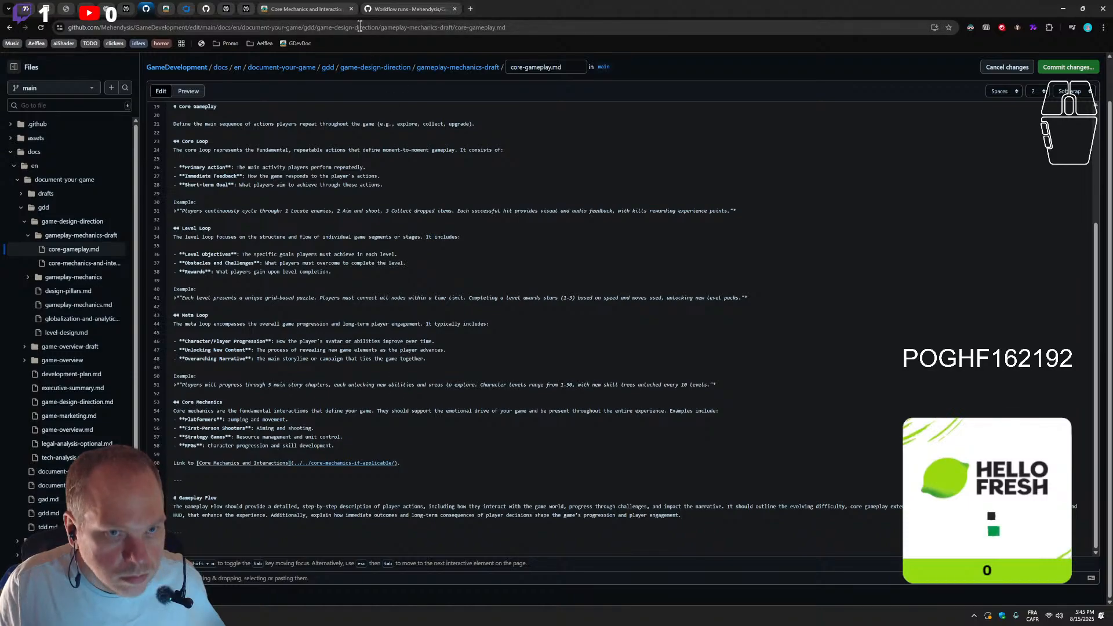
# Return to the published Core Mechanics and Interactions page and open the anchor link of its main heading
pyautogui.click(406, 9)
pyautogui.click(311, 10)
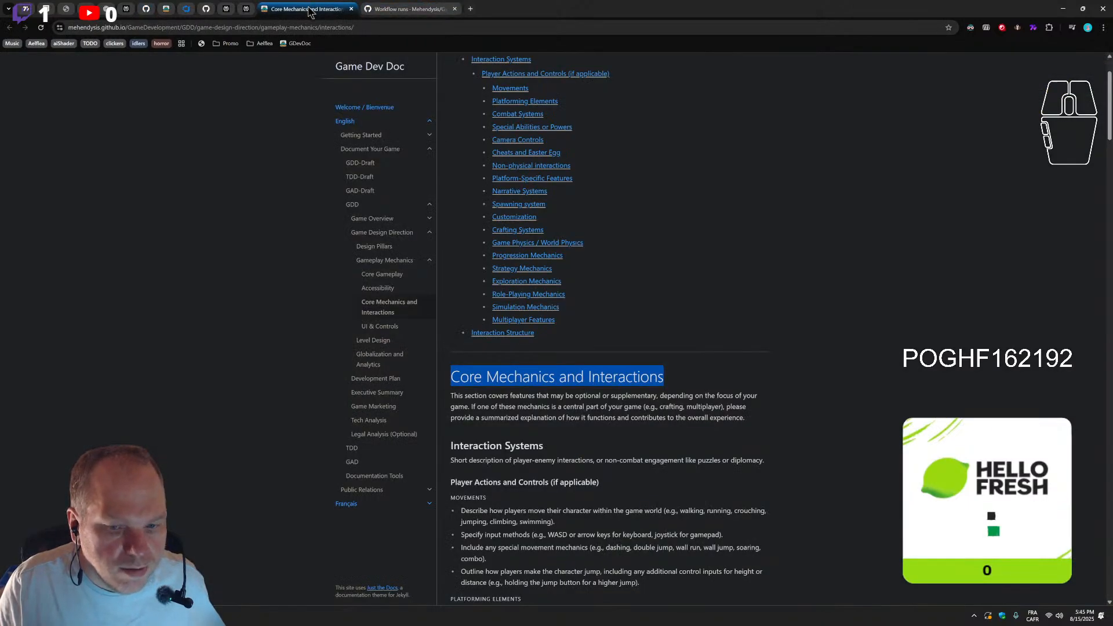
pyautogui.click(444, 377)
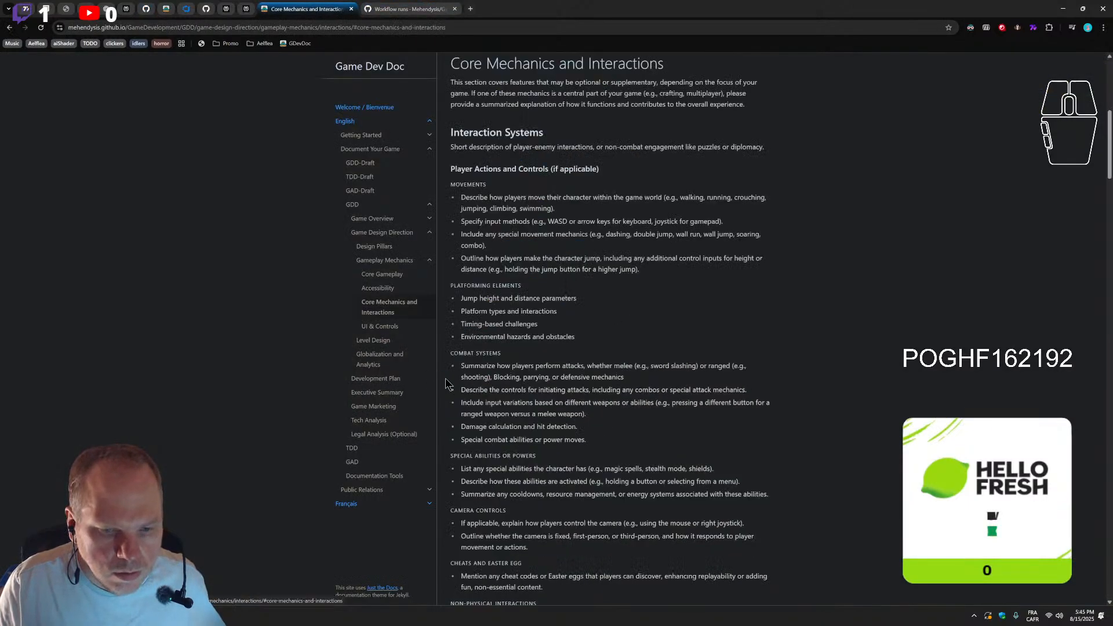
pyautogui.scroll(3, 418, 255)
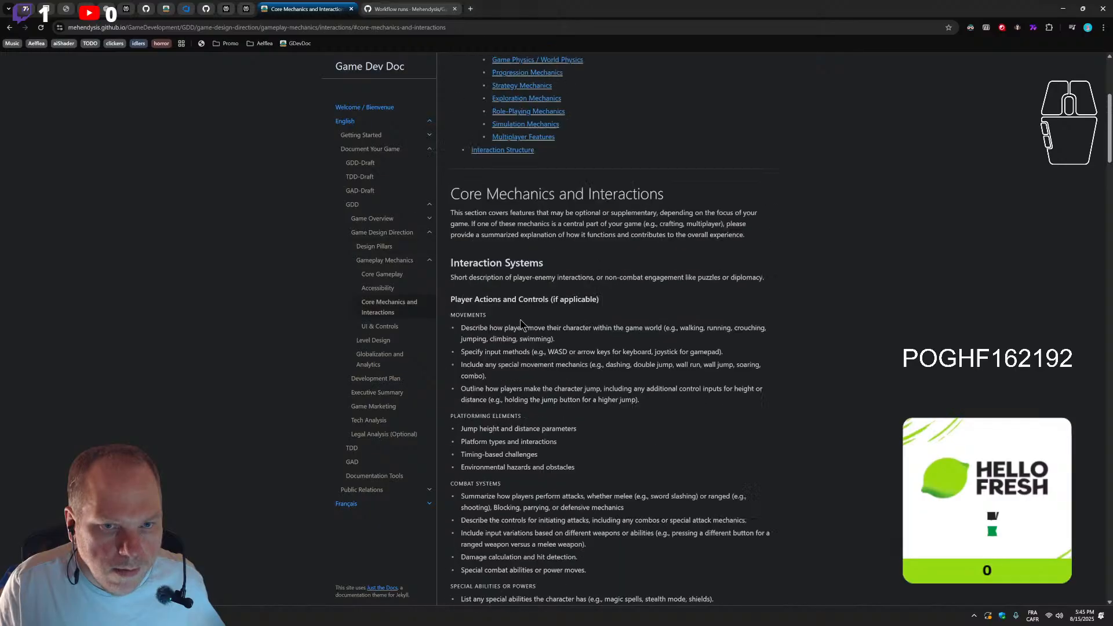
# Copy the part of the page's address from "GDD/" through "#core-mechanics-and-interactions"
pyautogui.click(323, 27)
pyautogui.hotkey('ctrl', 'v')
pyautogui.hotkey('ctrl', 'z')
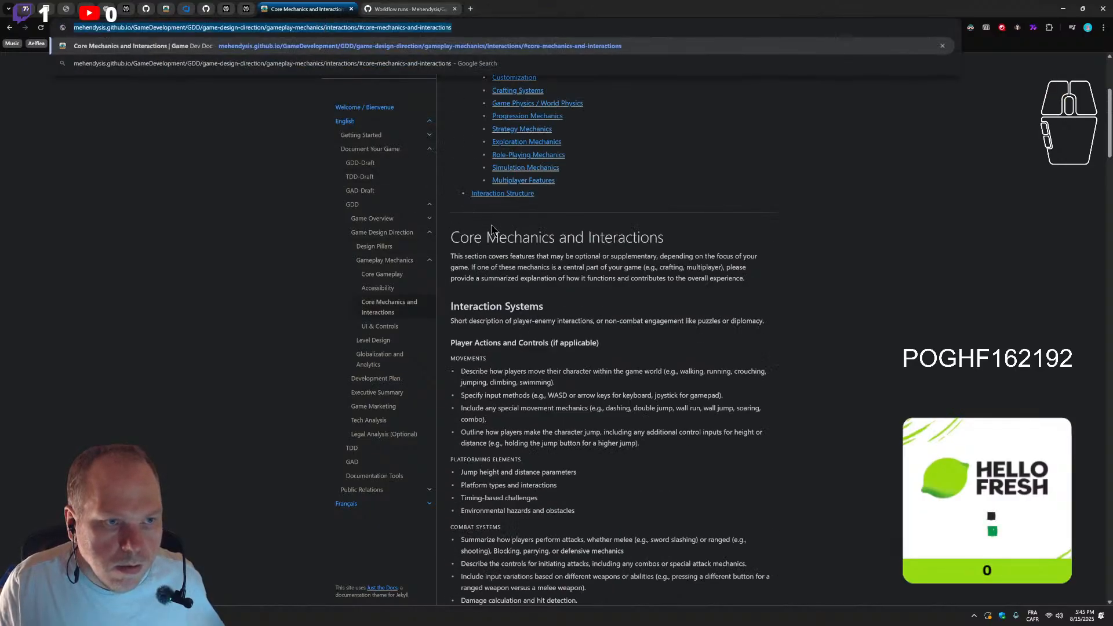
pyautogui.scroll(5, 504, 237)
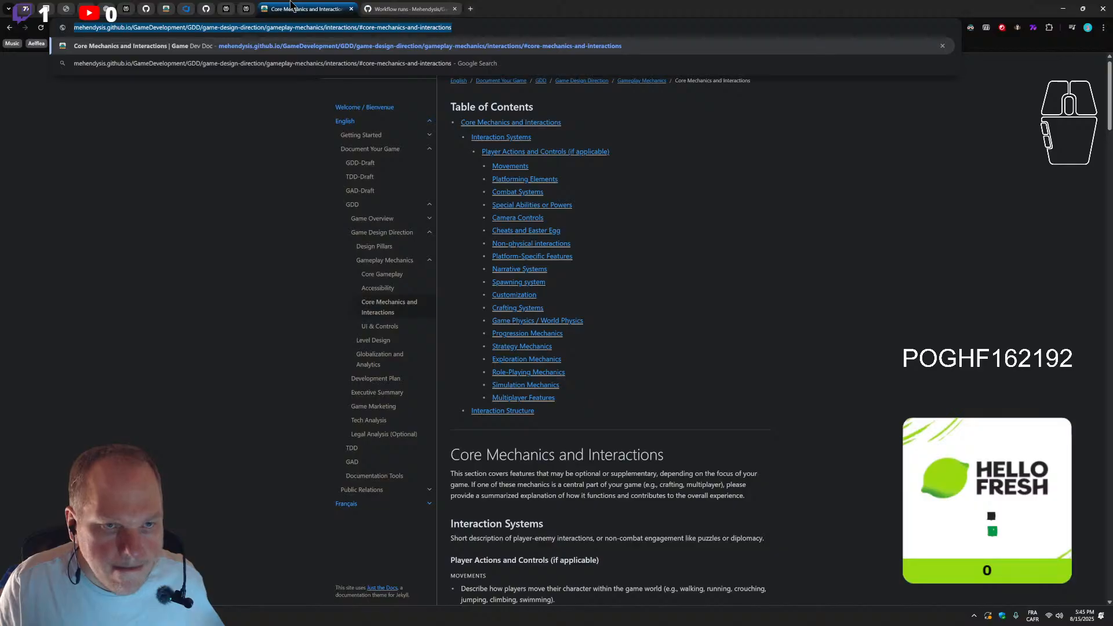
pyautogui.moveTo(451, 27); pyautogui.dragTo(272, 30)
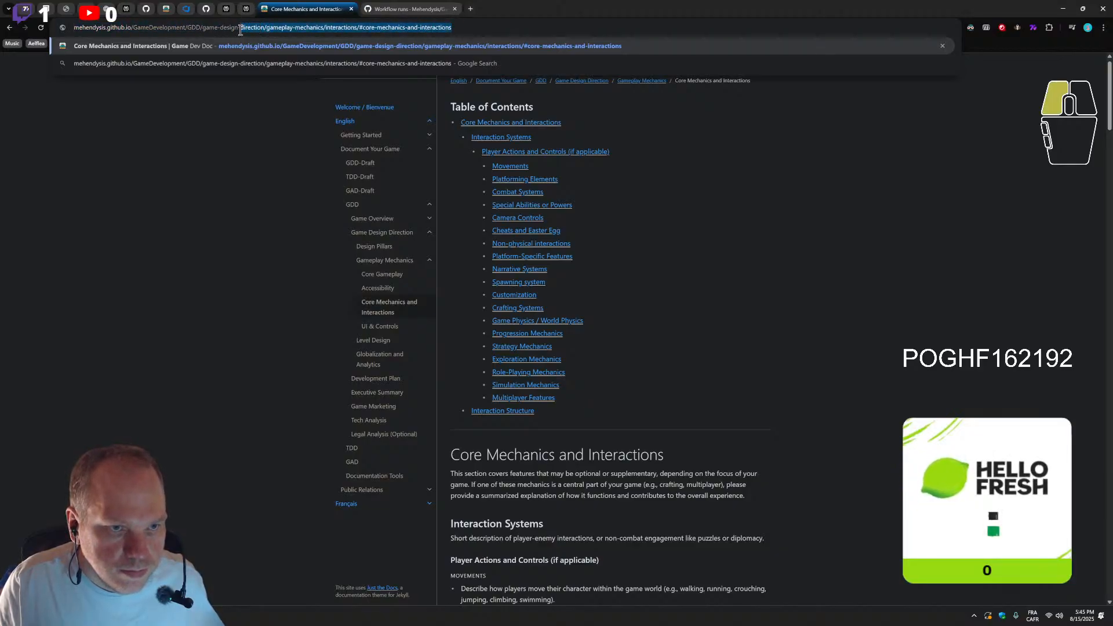
pyautogui.moveTo(205, 36); pyautogui.dragTo(188, 38)
pyautogui.hotkey('ctrl', 'c')
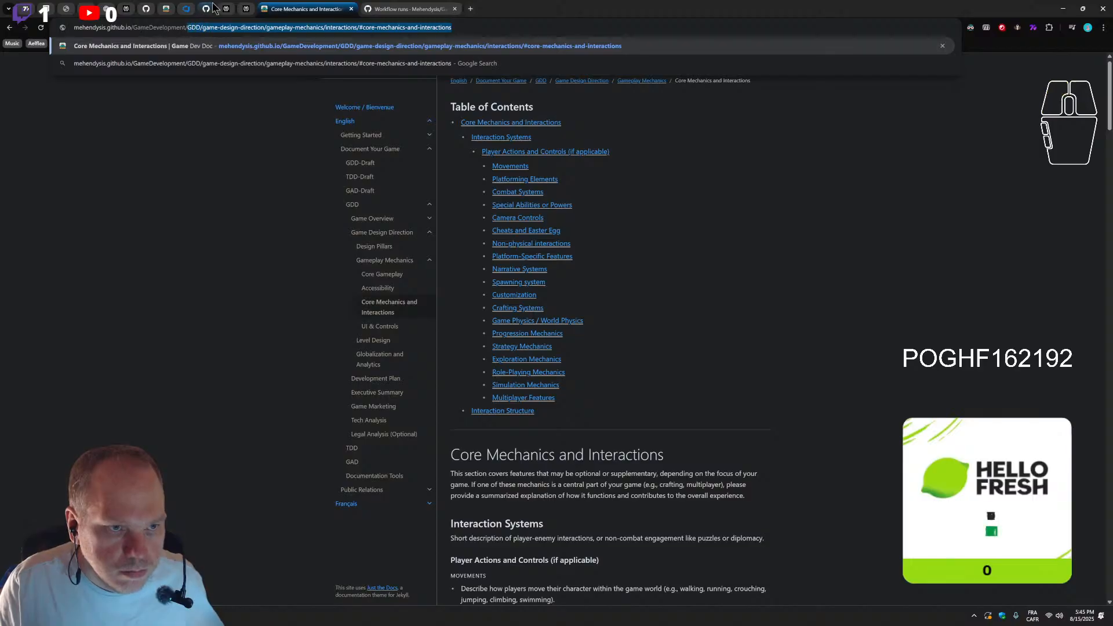
pyautogui.click(283, 3)
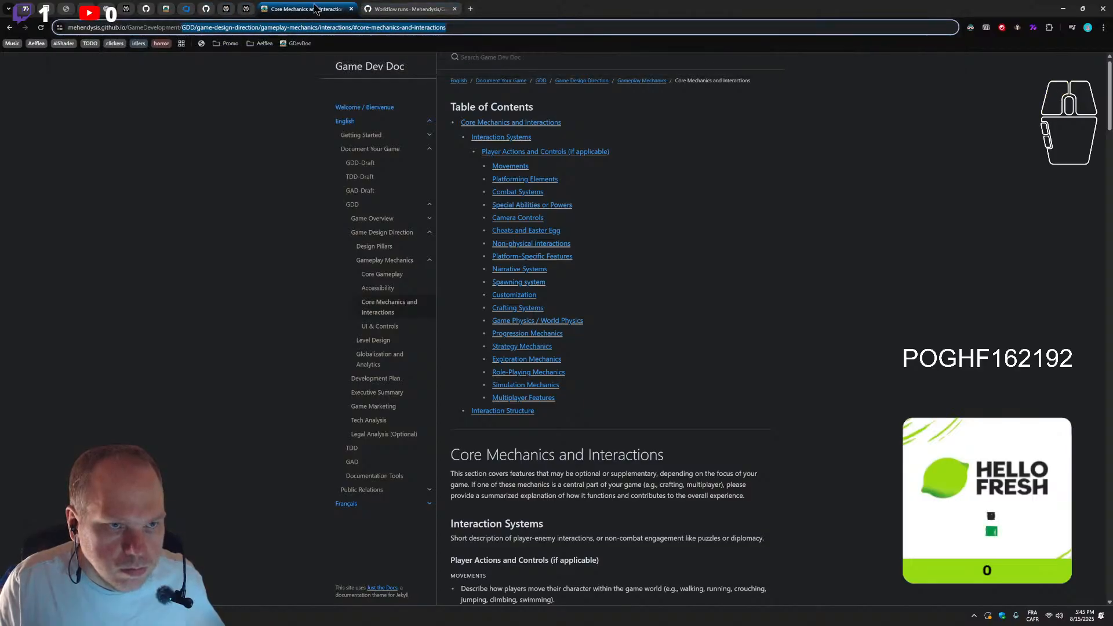
# Paste the copied path on the blank line above the "Link to" line in core-gameplay.md
pyautogui.click(165, 13)
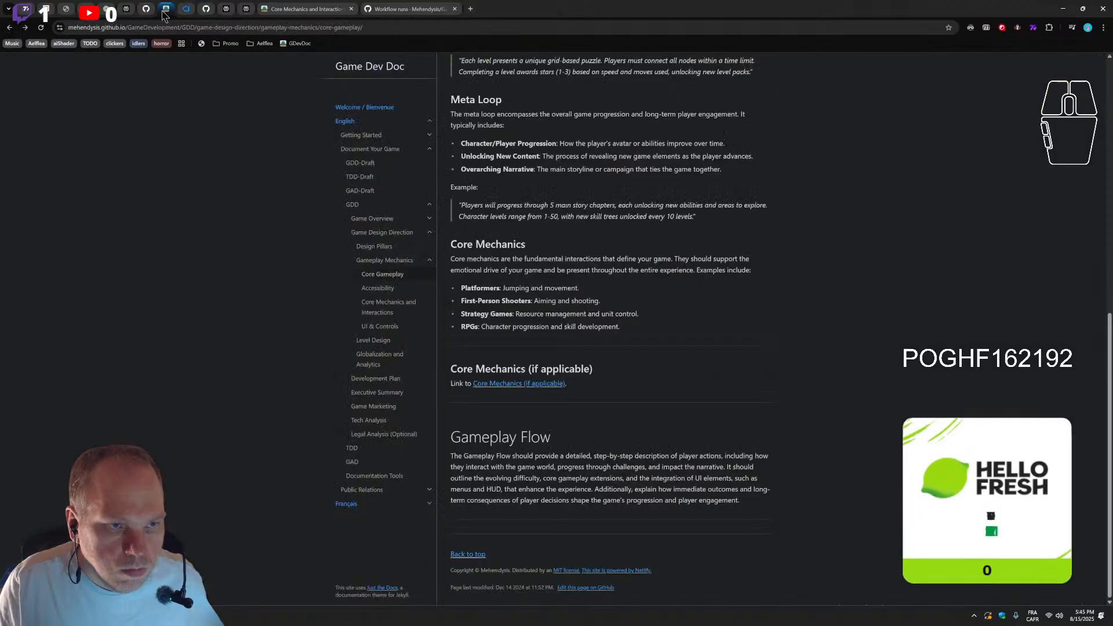
pyautogui.click(146, 11)
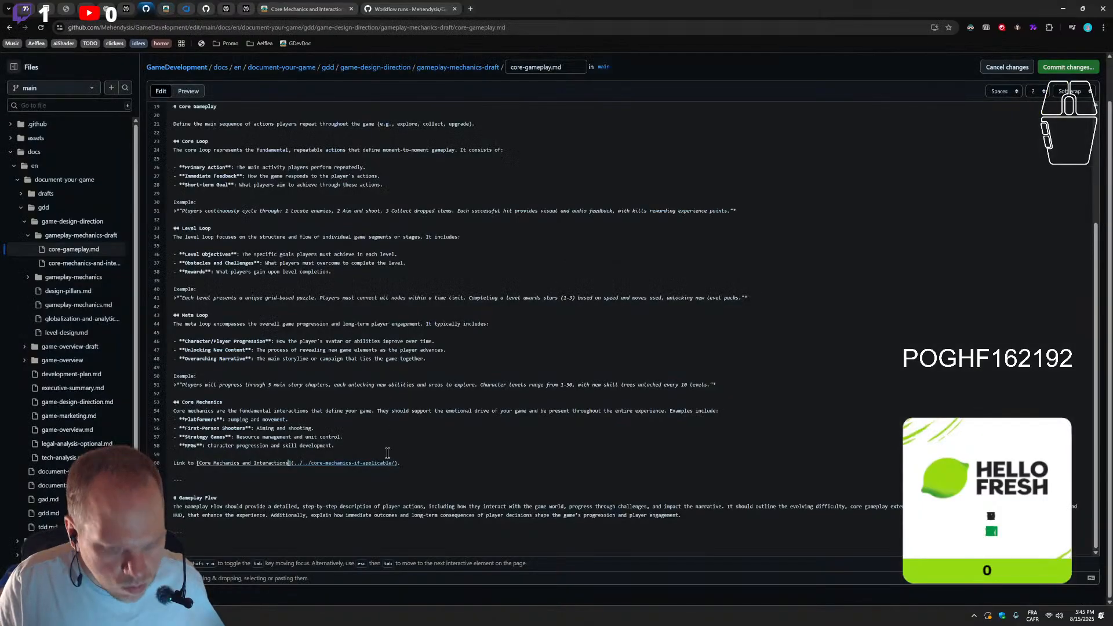
pyautogui.click(405, 457)
pyautogui.hotkey('ctrl', 'v')
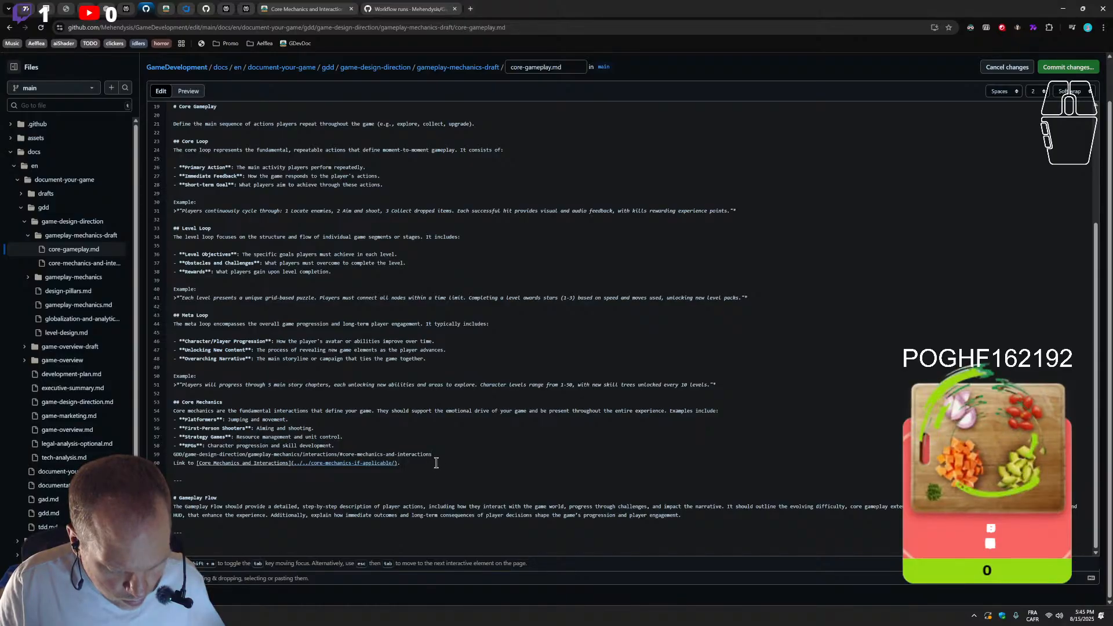
# Compare the pasted path's "interactions" segment and anchor with the published addresses of the Core Mechanics and Interactions and Accessibility pages
pyautogui.moveTo(434, 455); pyautogui.dragTo(341, 455)
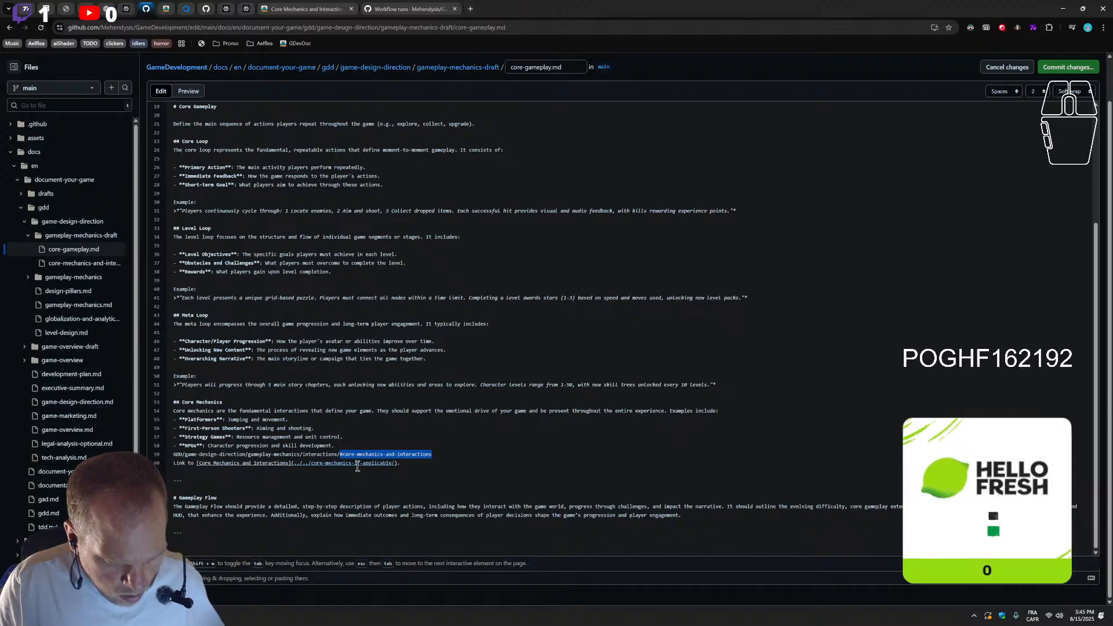
pyautogui.doubleClick(319, 455)
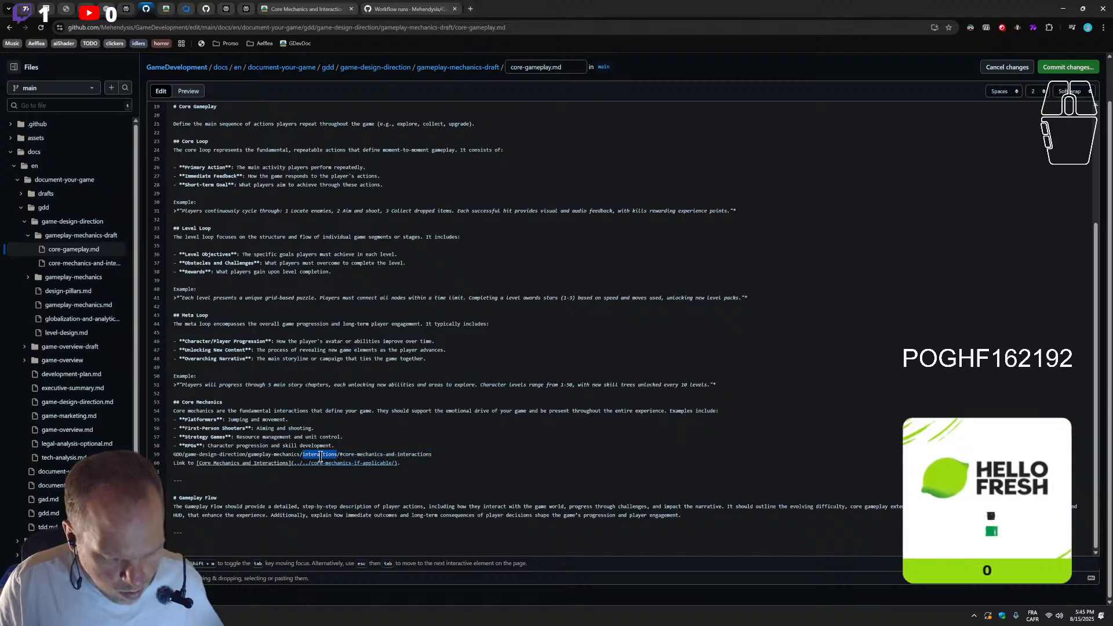
pyautogui.hotkey('ctrl', 'Tab')
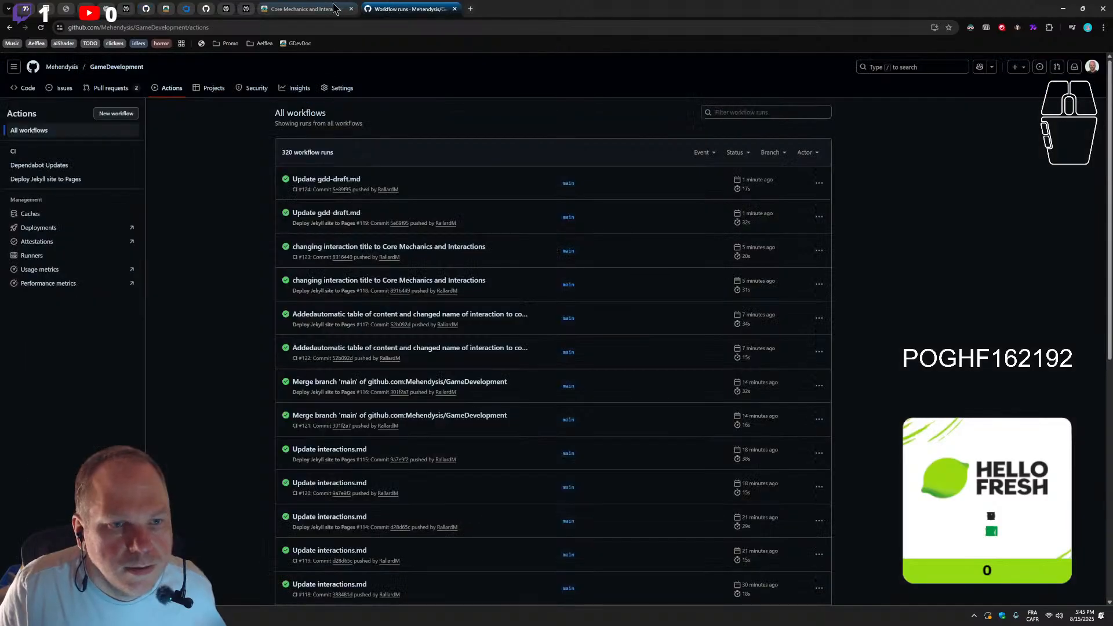
pyautogui.click(313, 9)
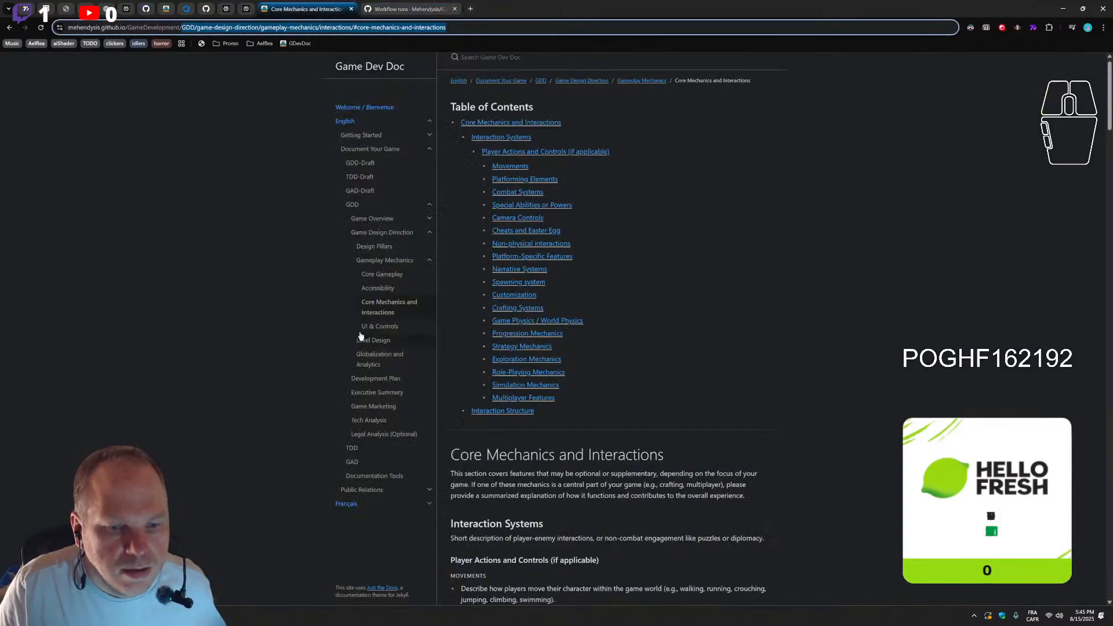
pyautogui.click(380, 290)
pyautogui.click(382, 308)
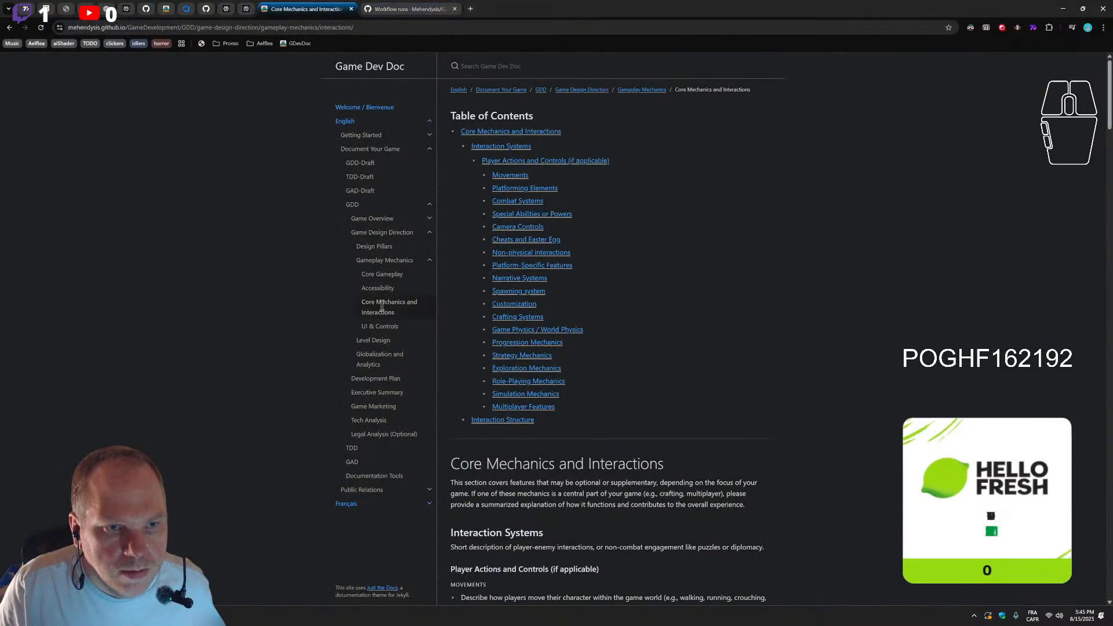
pyautogui.click(378, 288)
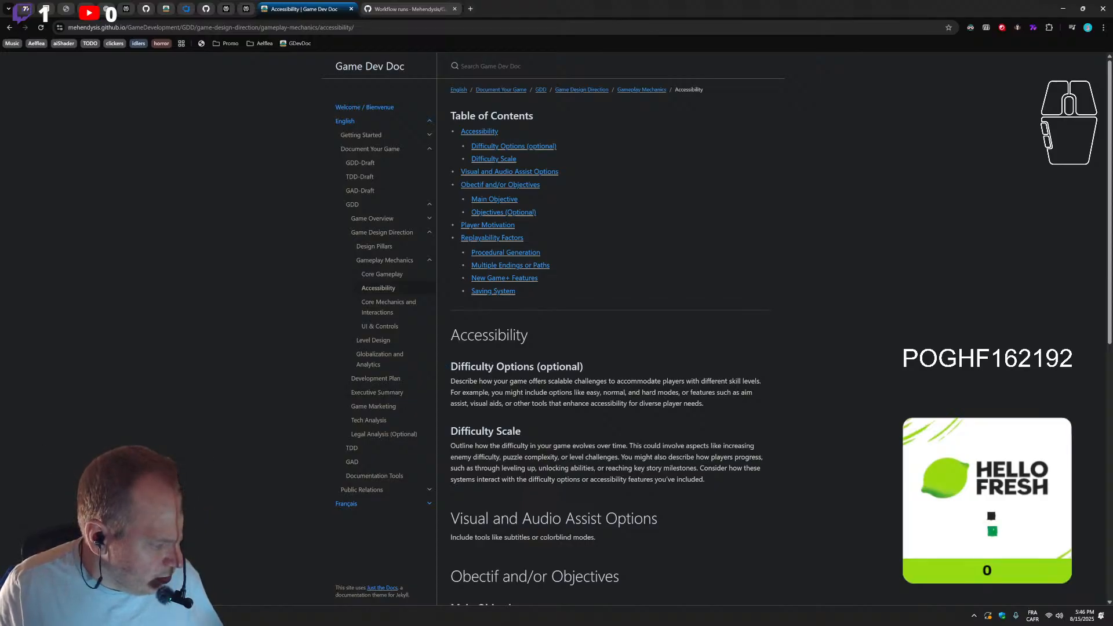
# Switch to Visual Studio Code and look through purpose-of-the-game-optional.md, elevator-pitch.md and level-design.md in the gdd folder
pyautogui.hotkey('alt', 'Tab')
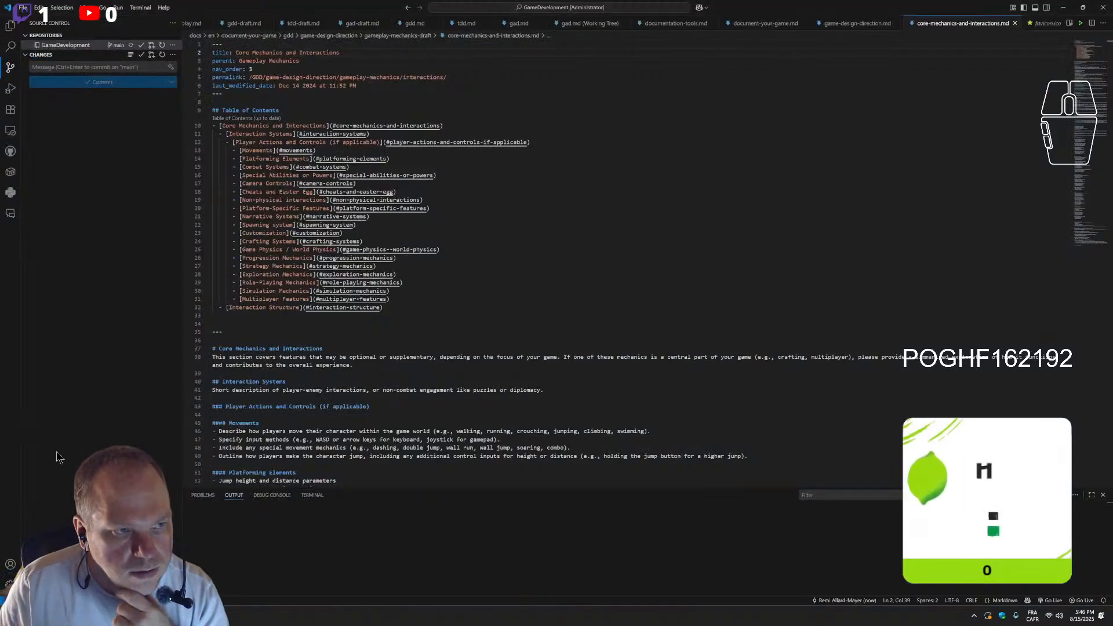
pyautogui.click(13, 27)
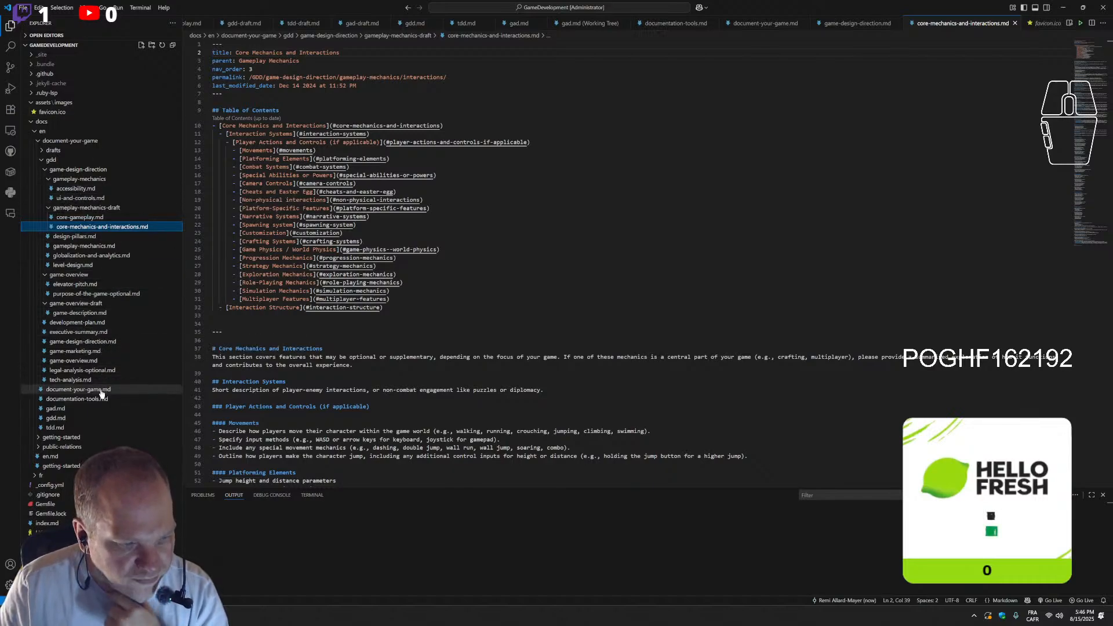
pyautogui.click(49, 180)
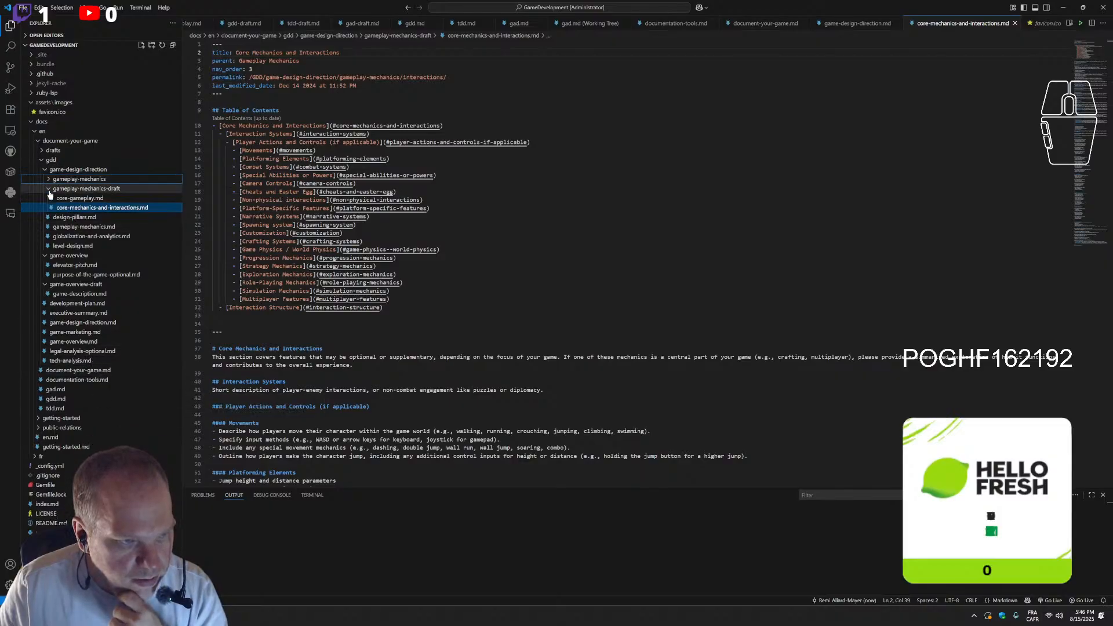
pyautogui.click(48, 190)
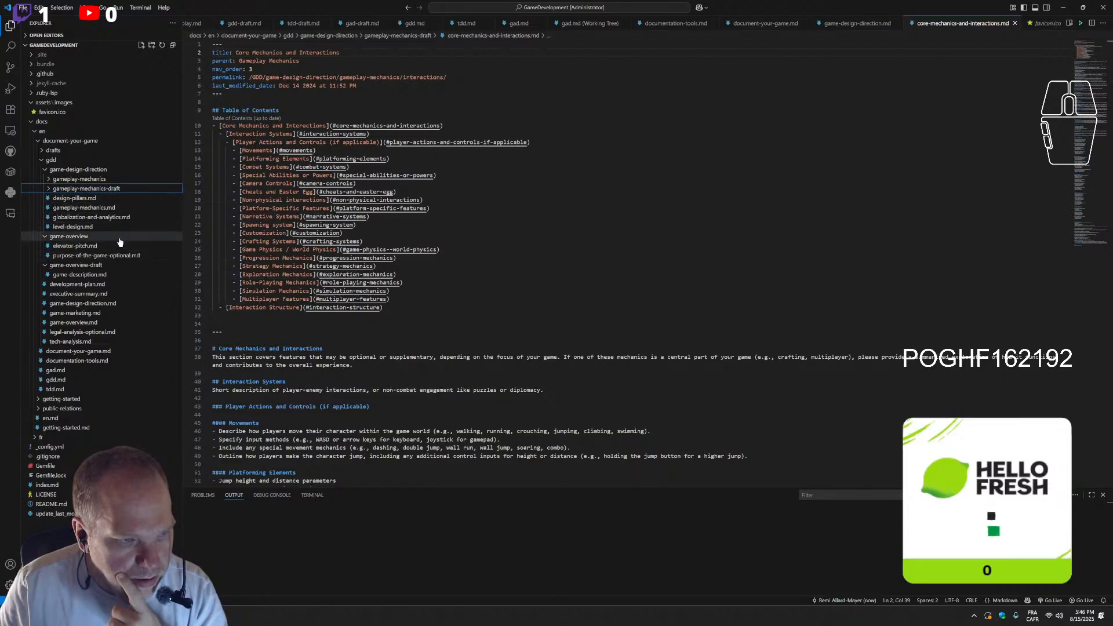
pyautogui.click(108, 255)
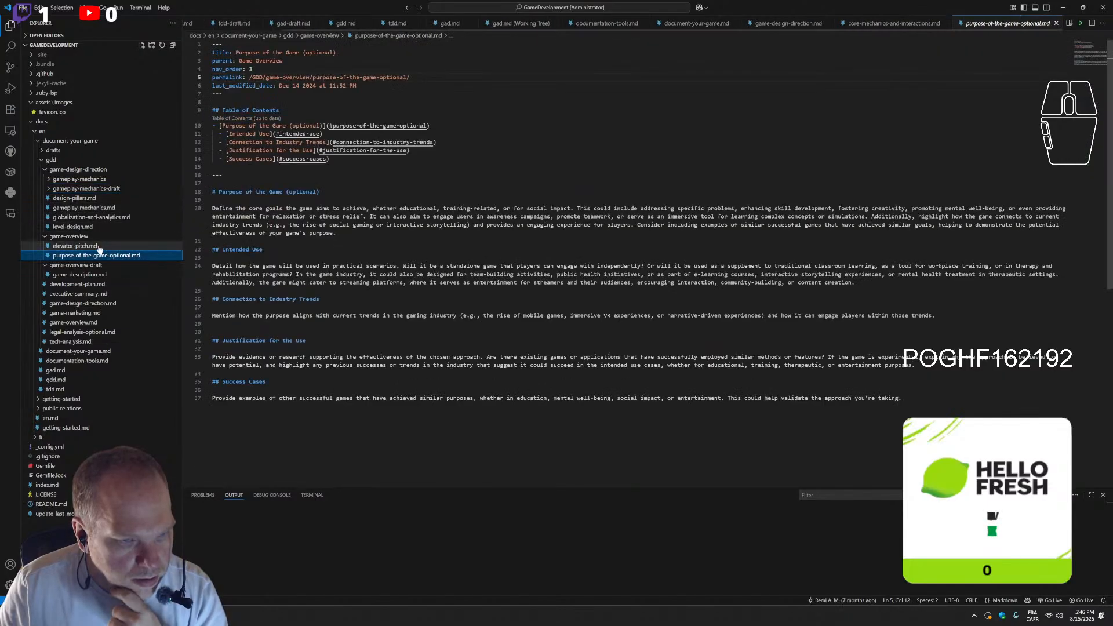
pyautogui.click(97, 247)
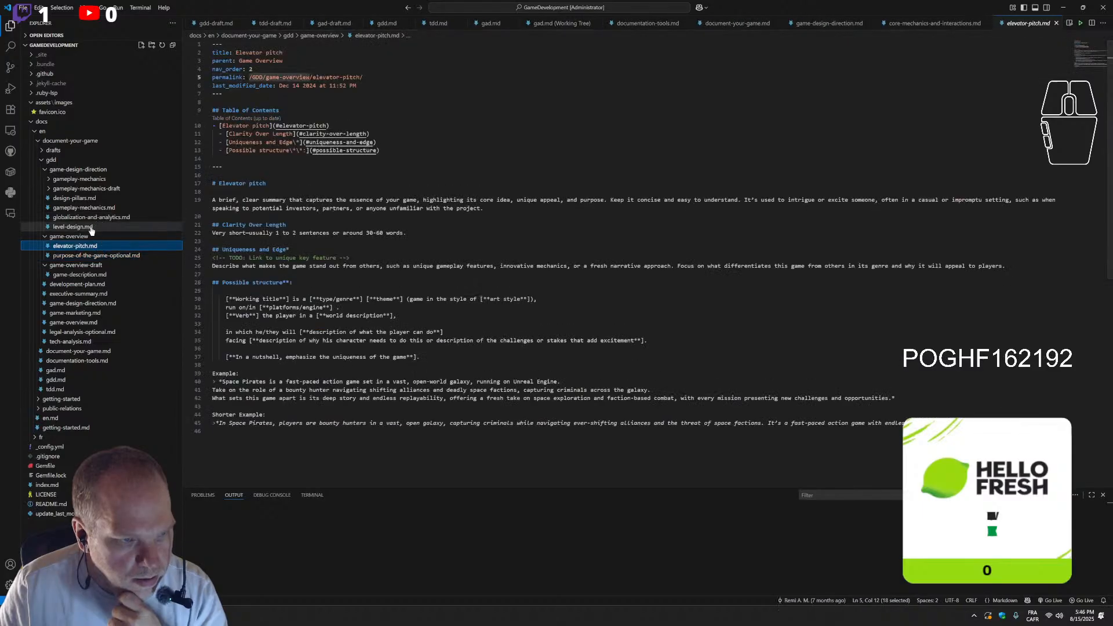
pyautogui.click(91, 229)
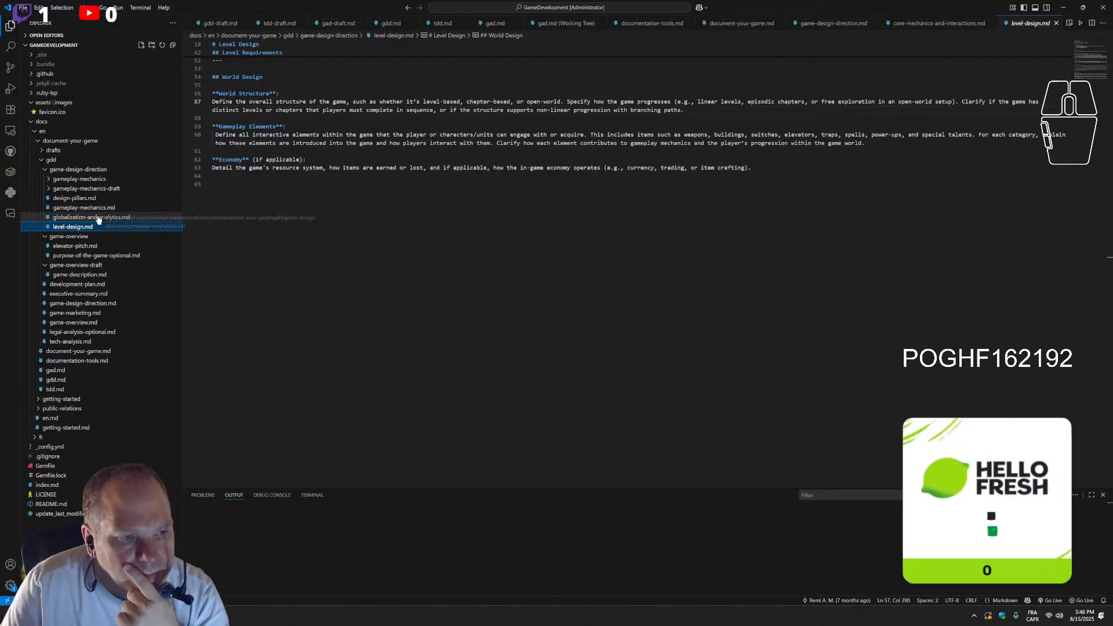
# Expand both gameplay-mechanics folders and examine the permalink in core-mechanics-and-interactions.md
pyautogui.click(48, 189)
pyautogui.click(45, 180)
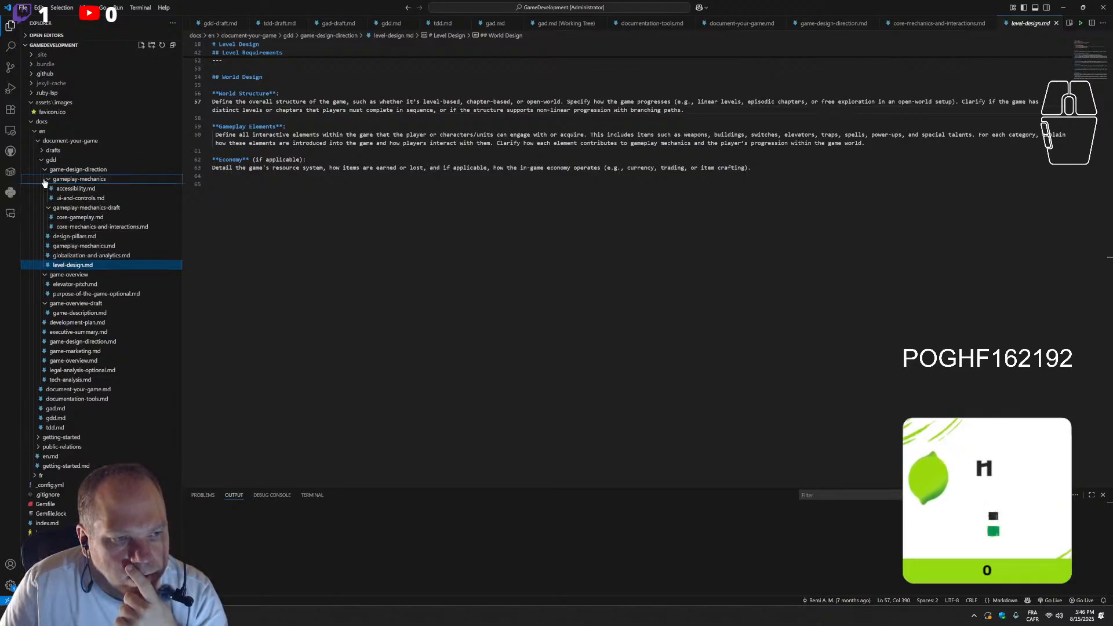
pyautogui.click(91, 227)
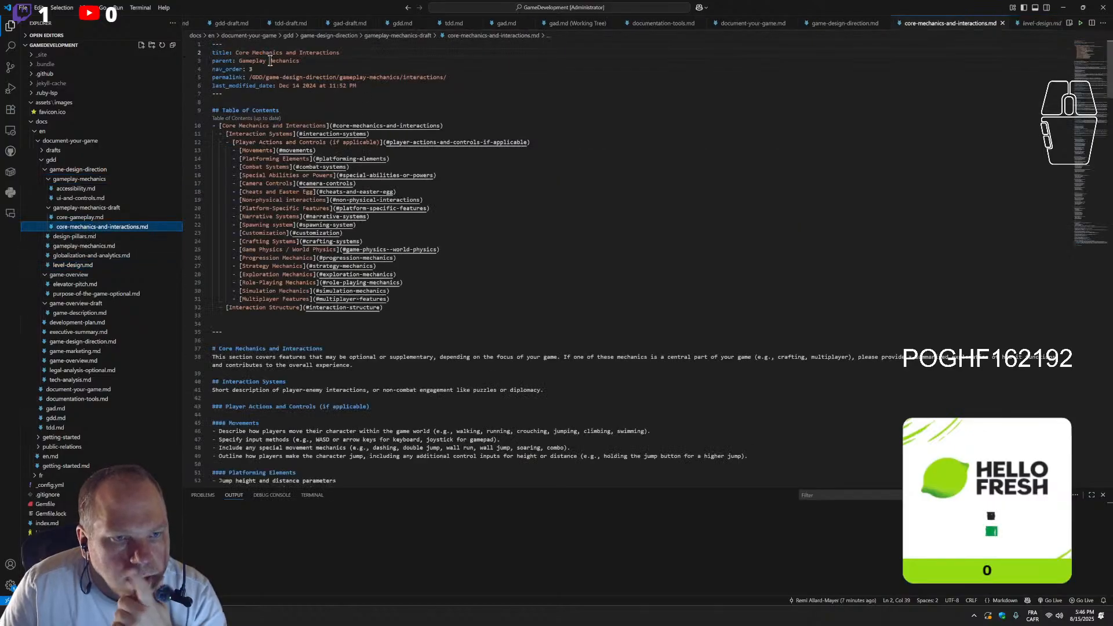
pyautogui.doubleClick(424, 76)
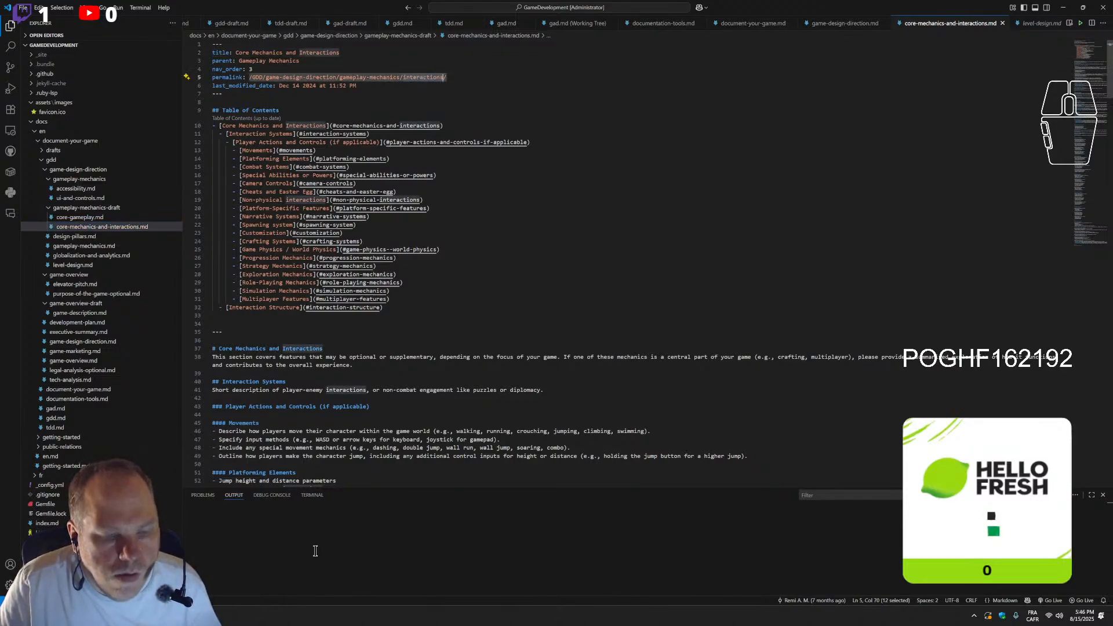
# Return to core-gameplay.md in the browser and review its front-matter permalink and the "Link to" line under Core Mechanics
pyautogui.hotkey('alt', 'Tab')
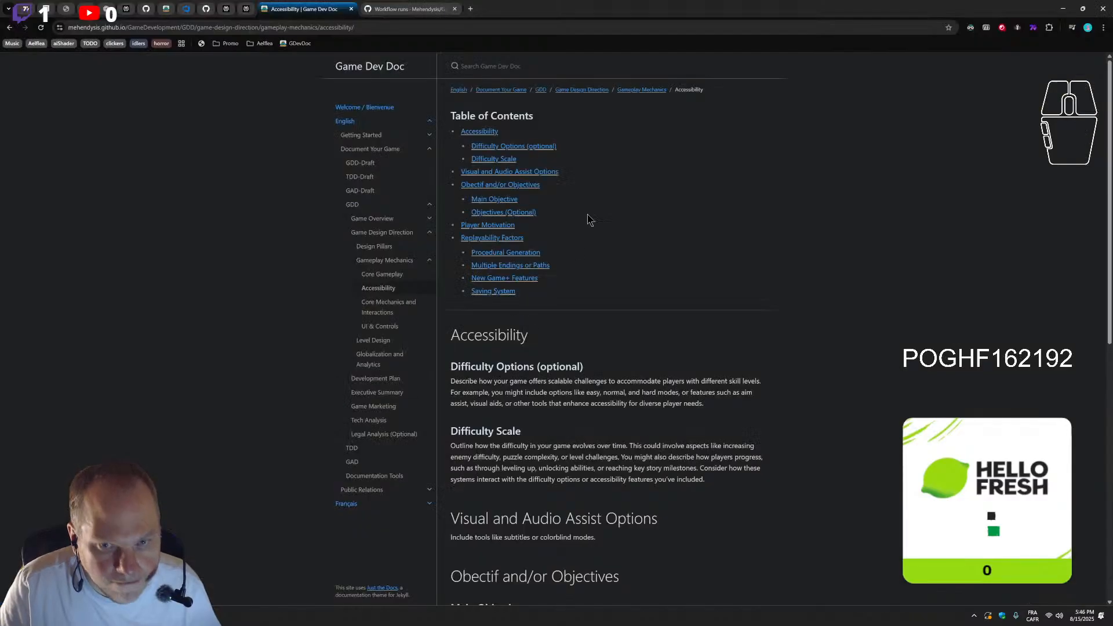
pyautogui.click(382, 12)
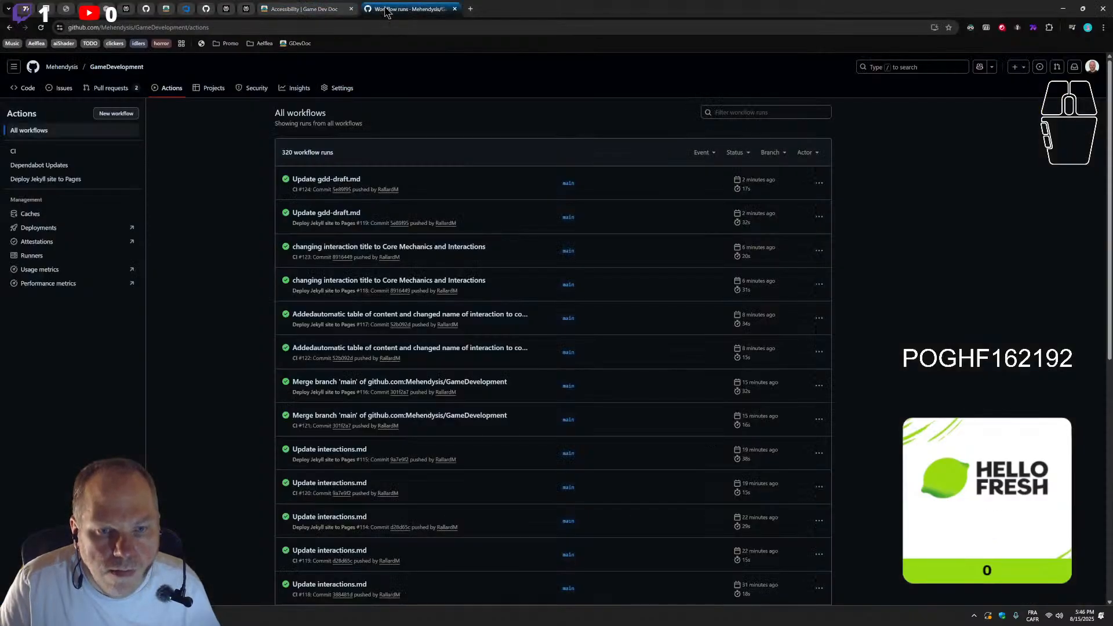
pyautogui.click(166, 9)
pyautogui.click(186, 9)
pyautogui.click(165, 9)
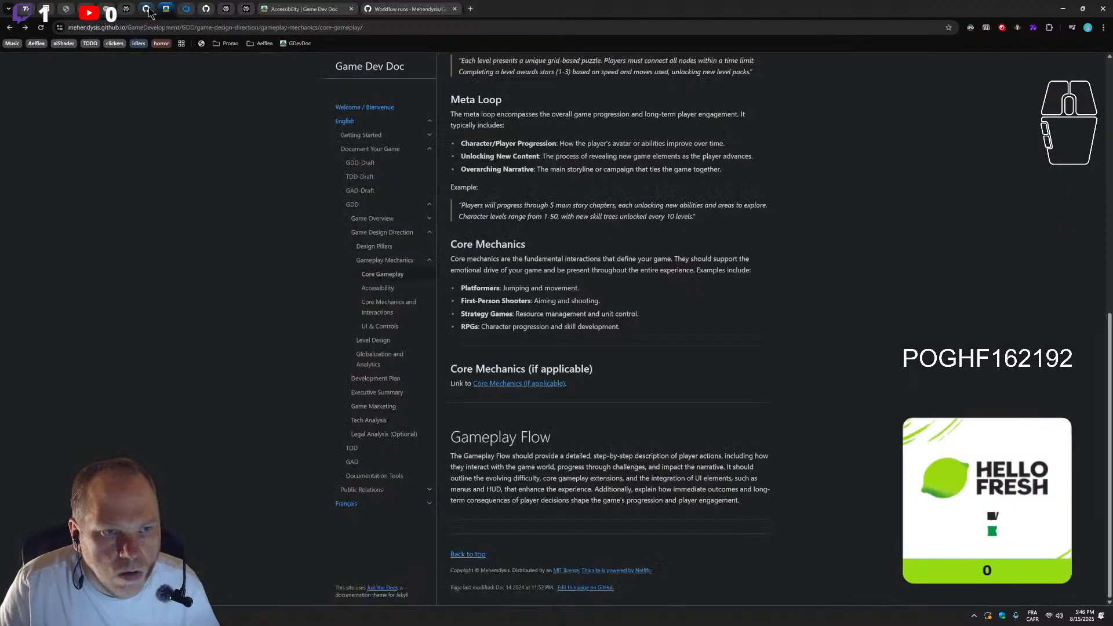
pyautogui.click(147, 8)
pyautogui.scroll(3, 374, 246)
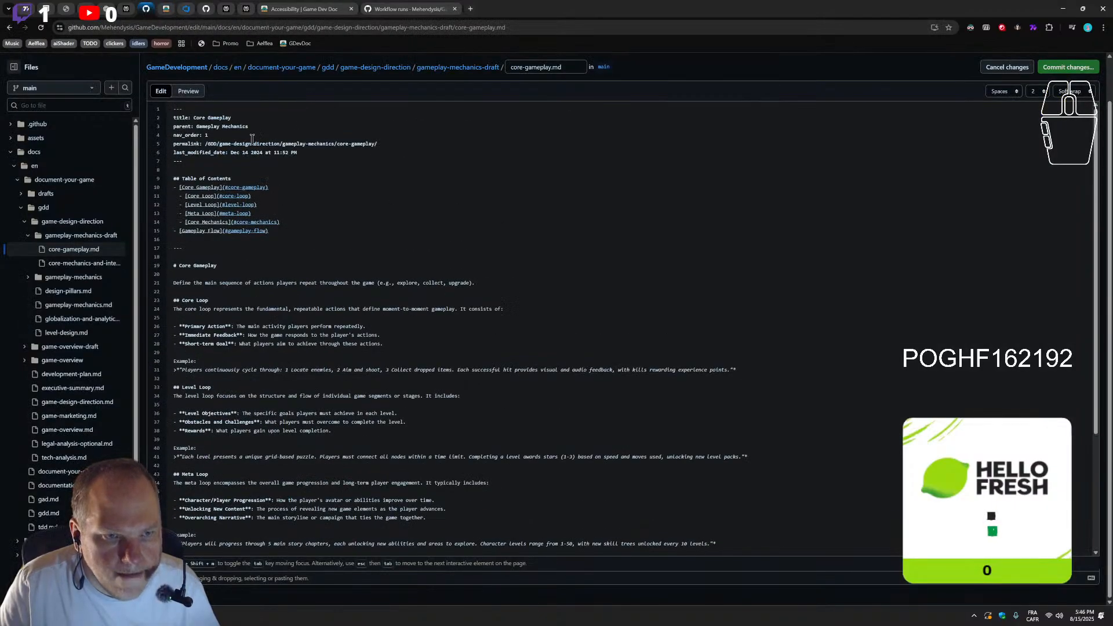
pyautogui.scroll(-3, 373, 341)
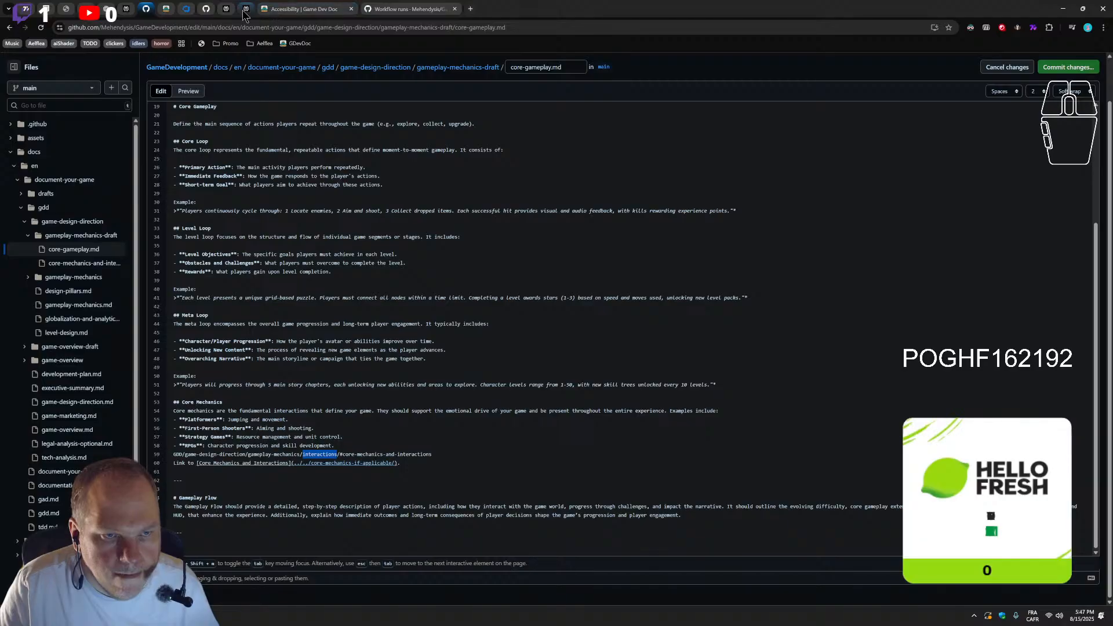
# Review the published Core Gameplay page's Core Mechanics link and look through the Core Mechanics and Interactions page with its address
pyautogui.click(165, 9)
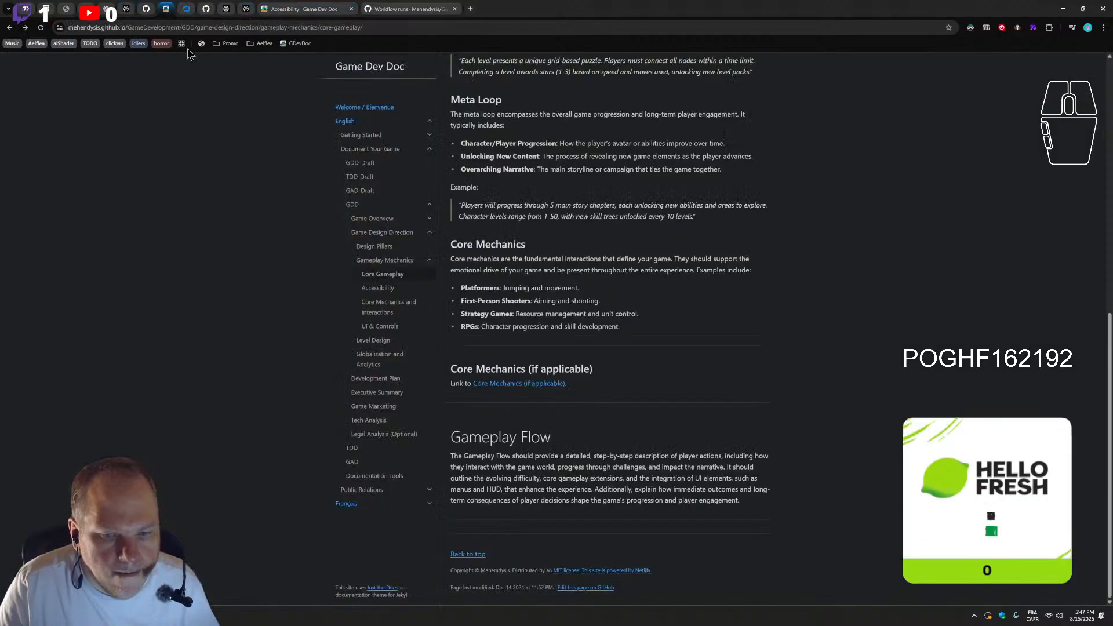
pyautogui.scroll(1, 476, 393)
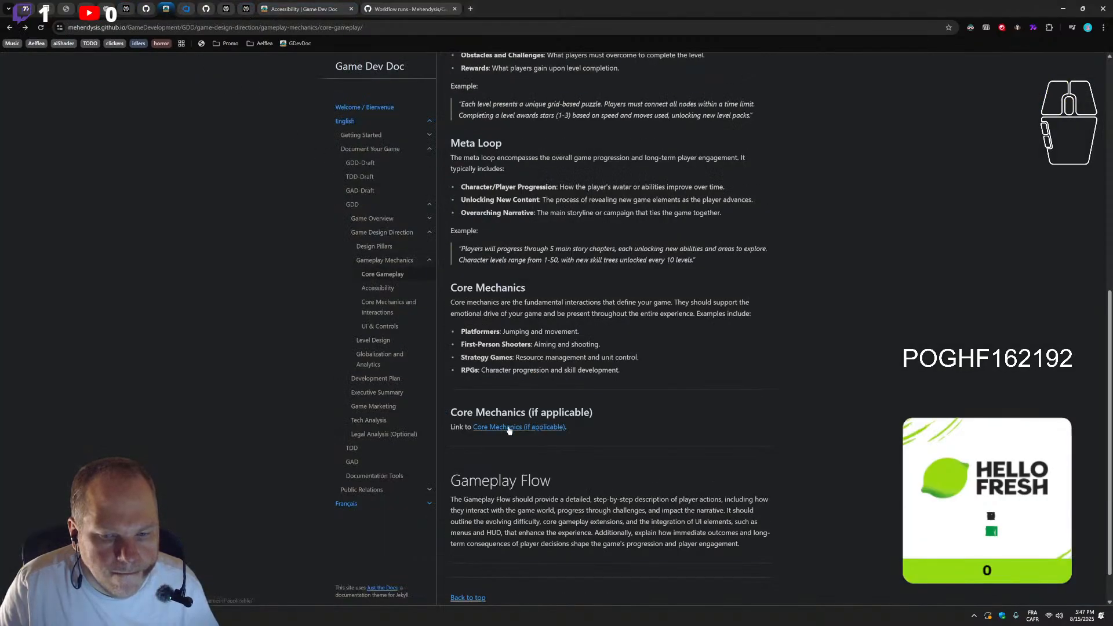
pyautogui.click(389, 307)
pyautogui.scroll(-15, 571, 493)
pyautogui.scroll(-20, 571, 534)
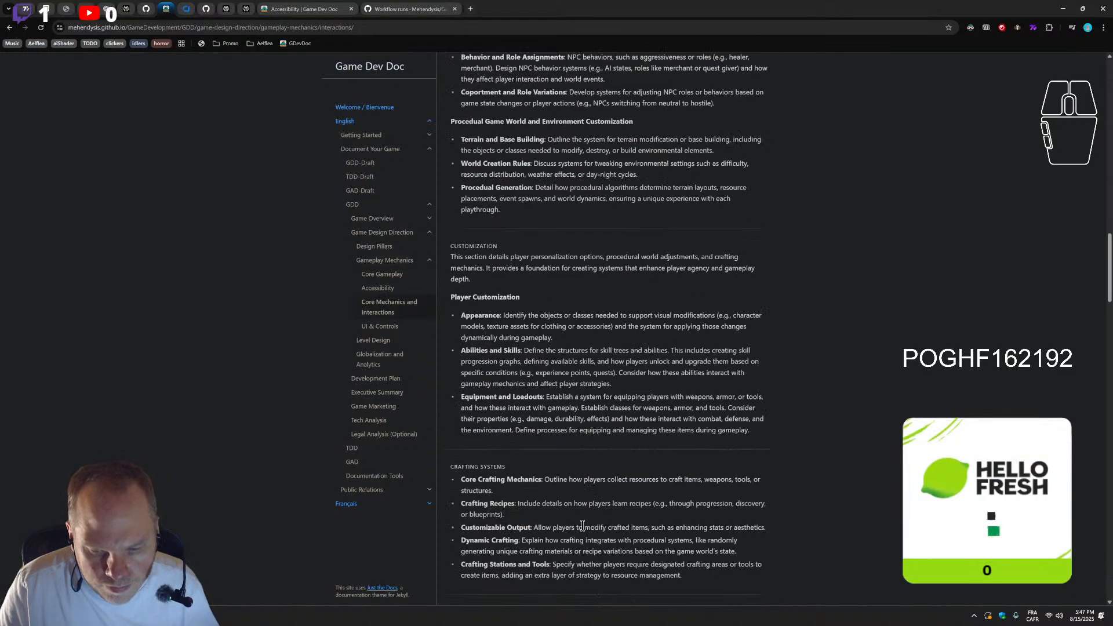
pyautogui.scroll(-3, 582, 529)
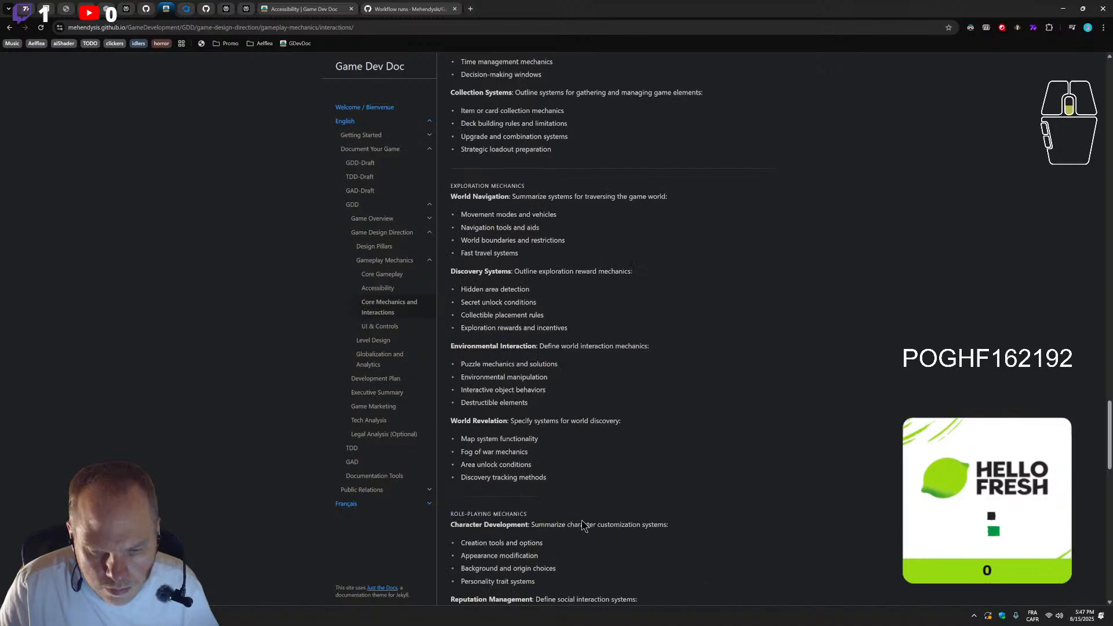
# Switch to Visual Studio Code and set the permalink in core-mechanics-and-interactions.md to /GDD/game-design-direction/gameplay-mechanics/core-mechanics-and-interactions/
pyautogui.click(145, 615)
pyautogui.click(422, 68)
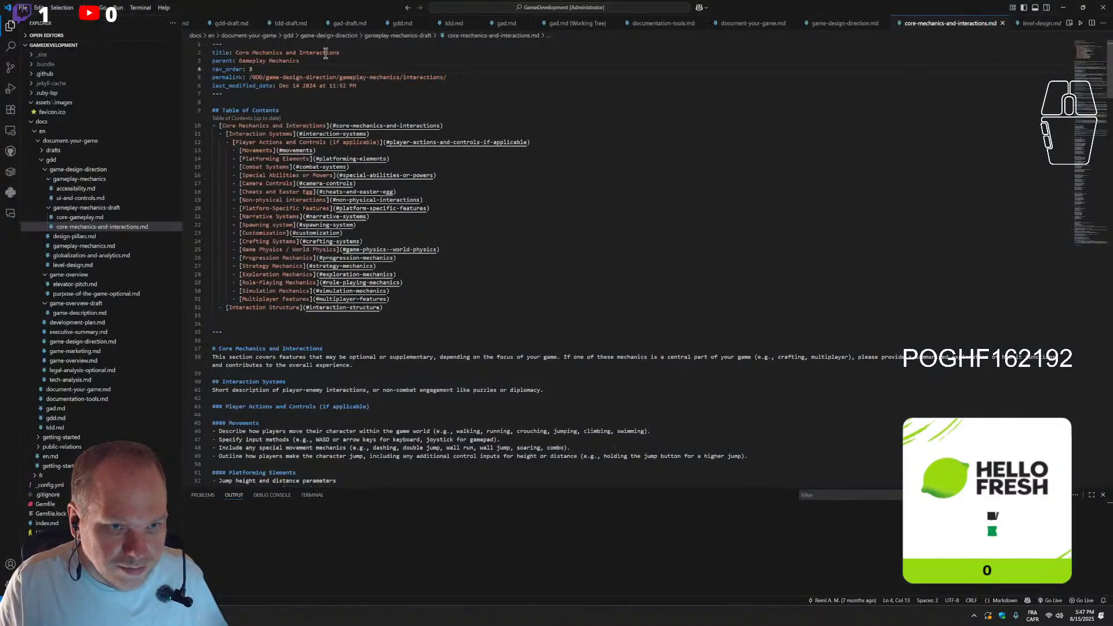
pyautogui.click(404, 78)
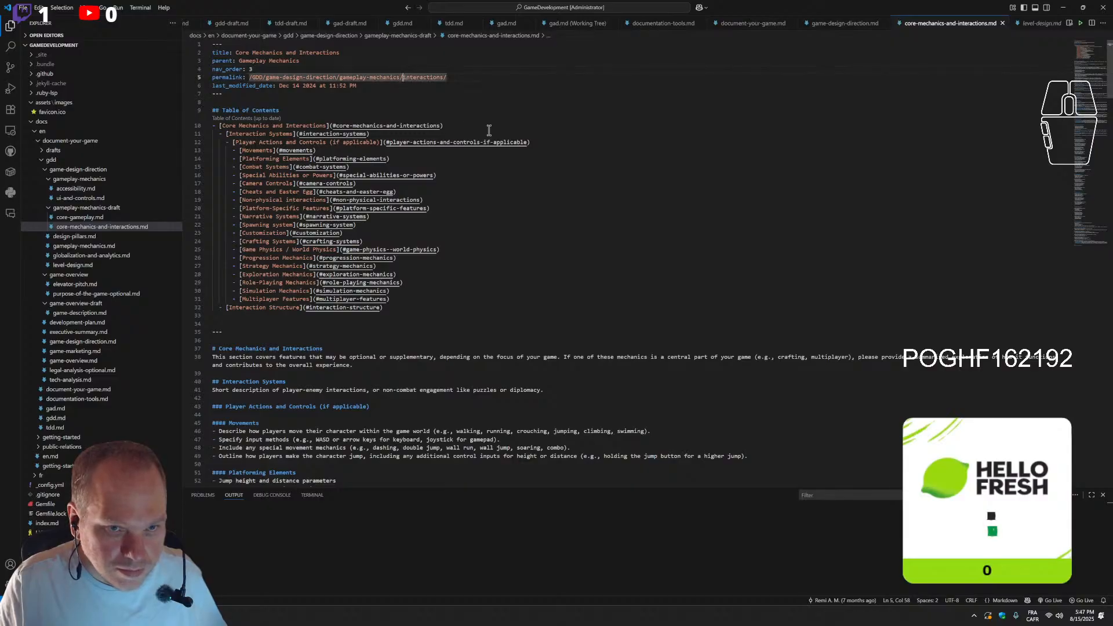
pyautogui.write('core')
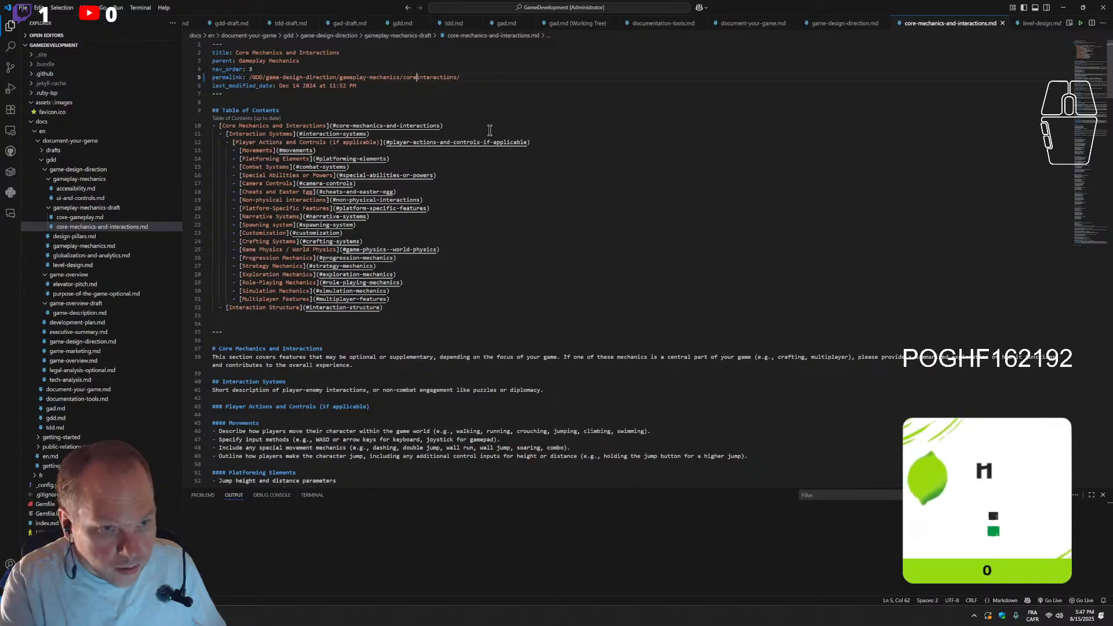
pyautogui.write('-mechanics-and-')
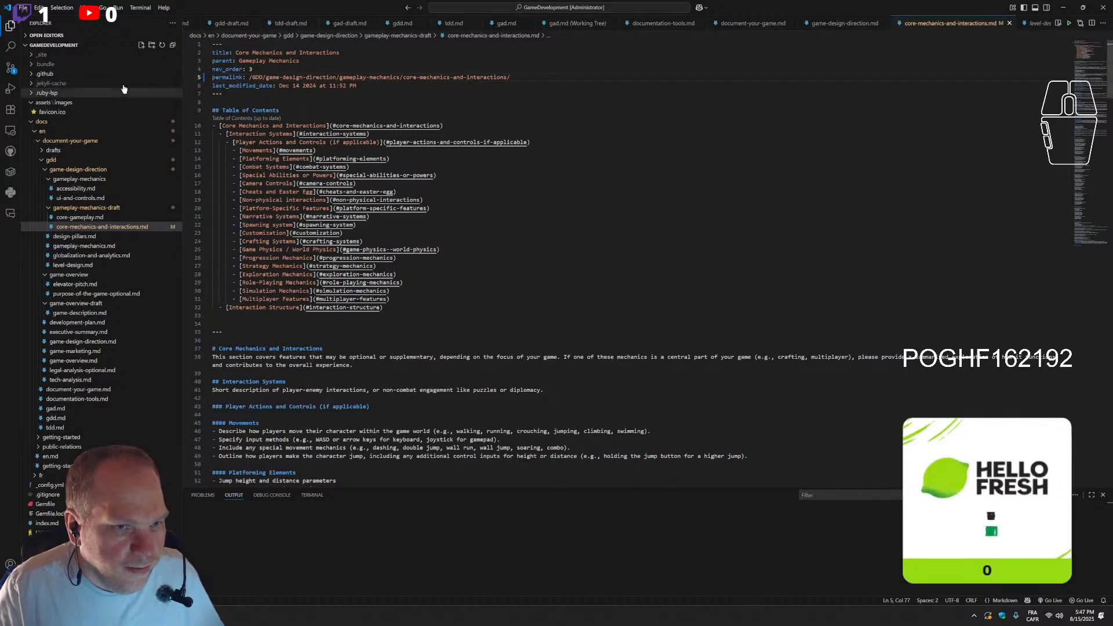
# Commit the permalink change with the message "changin Core Mechanics and Interactions url" and sync it to the remote repository
pyautogui.click(11, 67)
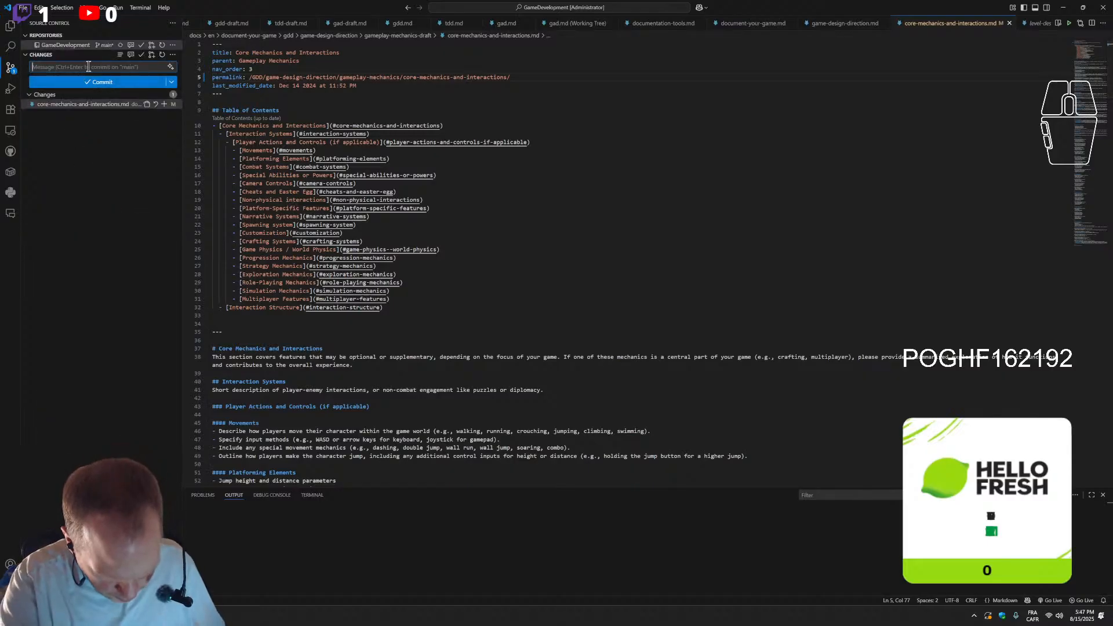
pyautogui.write('changin url')
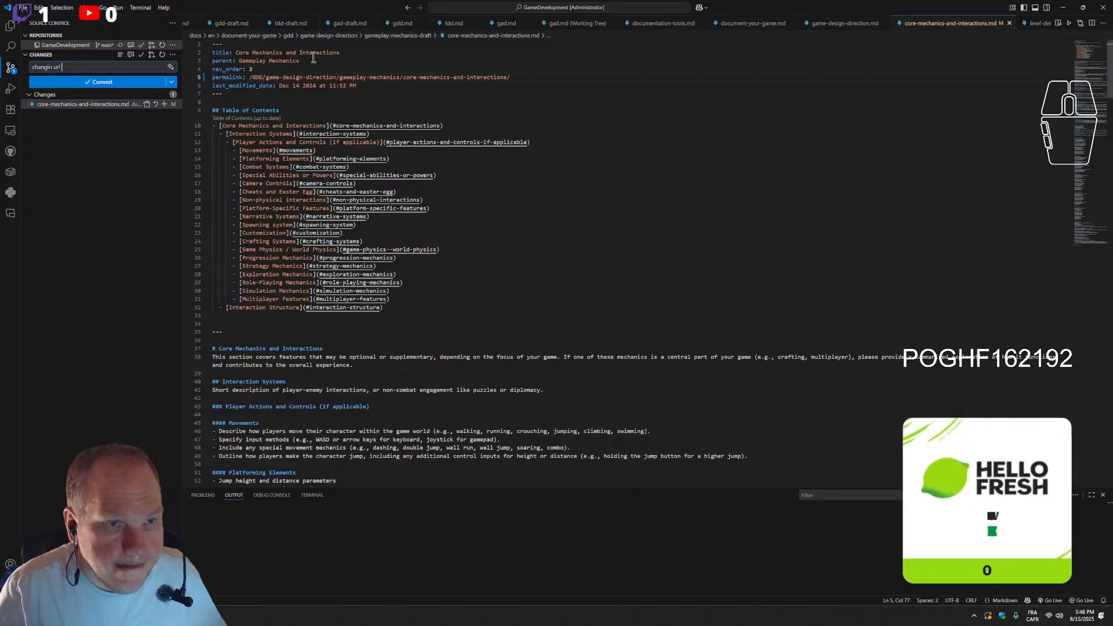
pyautogui.moveTo(353, 53); pyautogui.dragTo(238, 51)
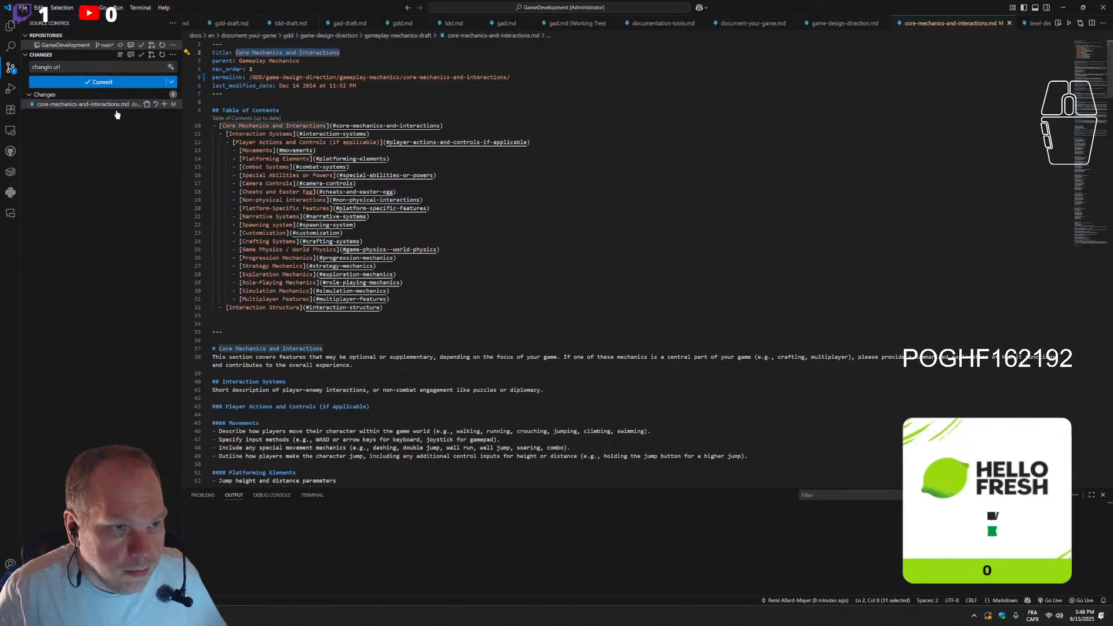
pyautogui.click(52, 67)
pyautogui.write('Core Mechanics and Interactions')
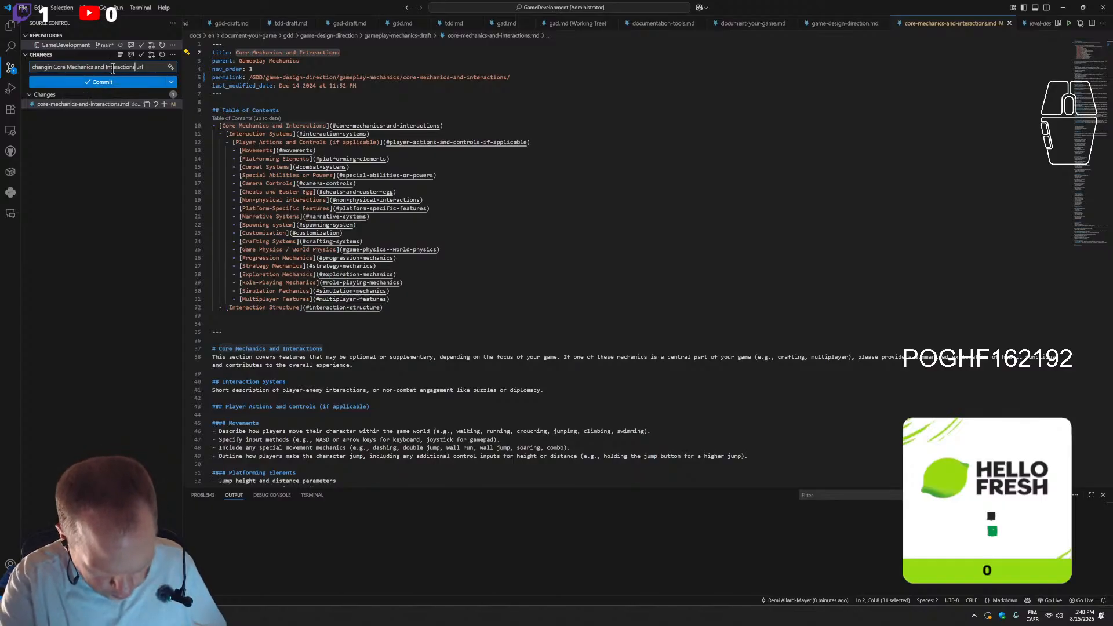
pyautogui.click(98, 82)
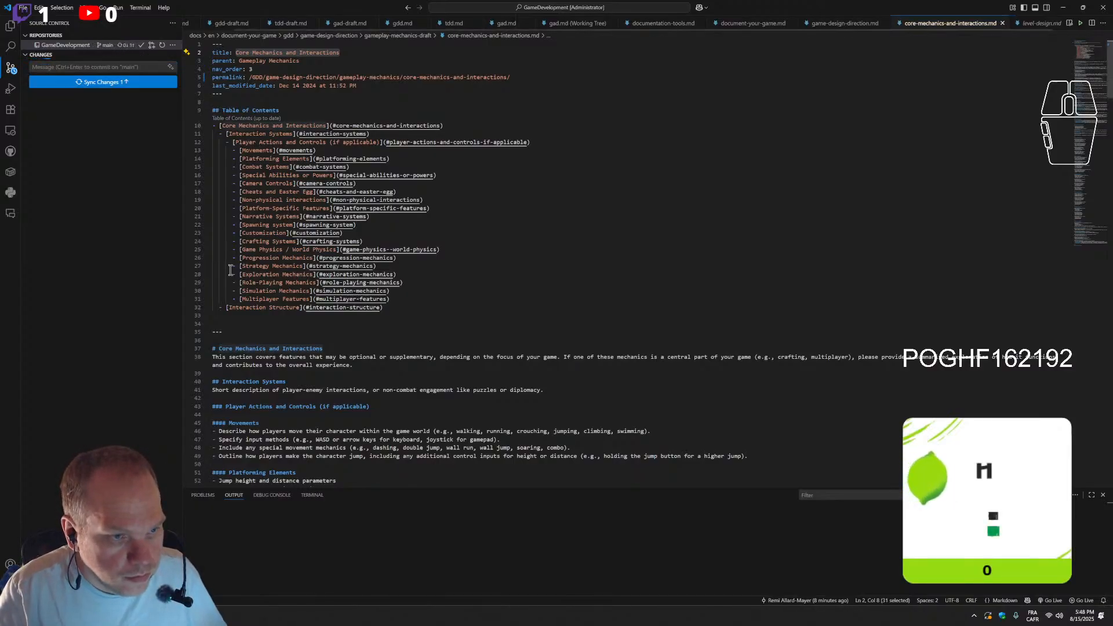
pyautogui.click(77, 81)
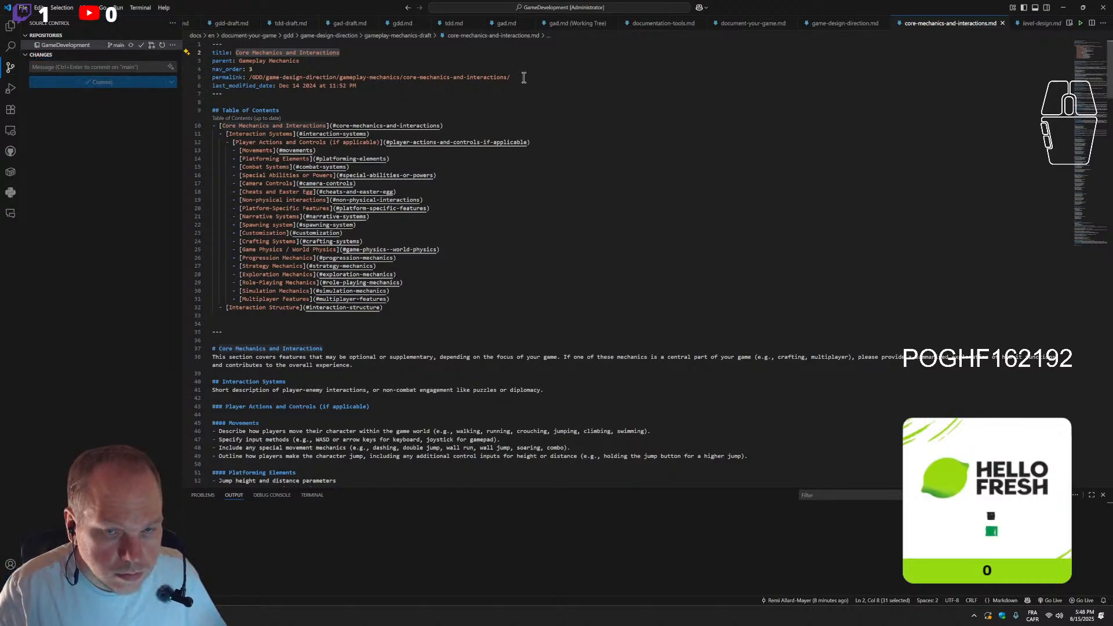
# Copy the core-mechanics-and-interactions segment of the permalink and return to the core-gameplay.md editor in the browser
pyautogui.moveTo(523, 80); pyautogui.dragTo(403, 78)
pyautogui.hotkey('ctrl', 'c')
pyautogui.click(501, 78)
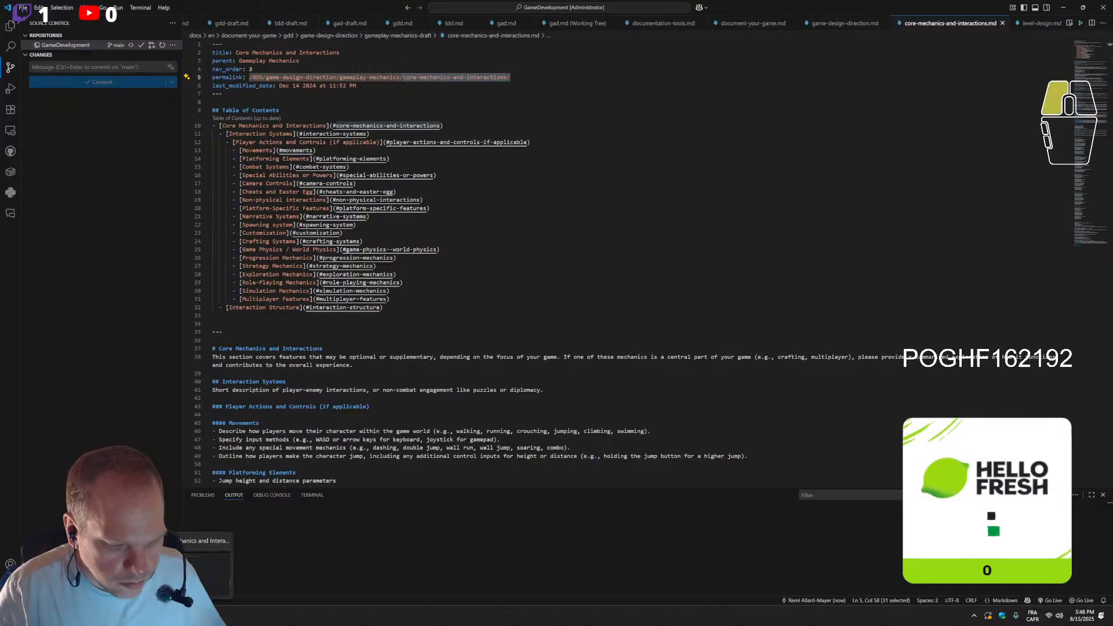
pyautogui.hotkey('alt', 'Tab')
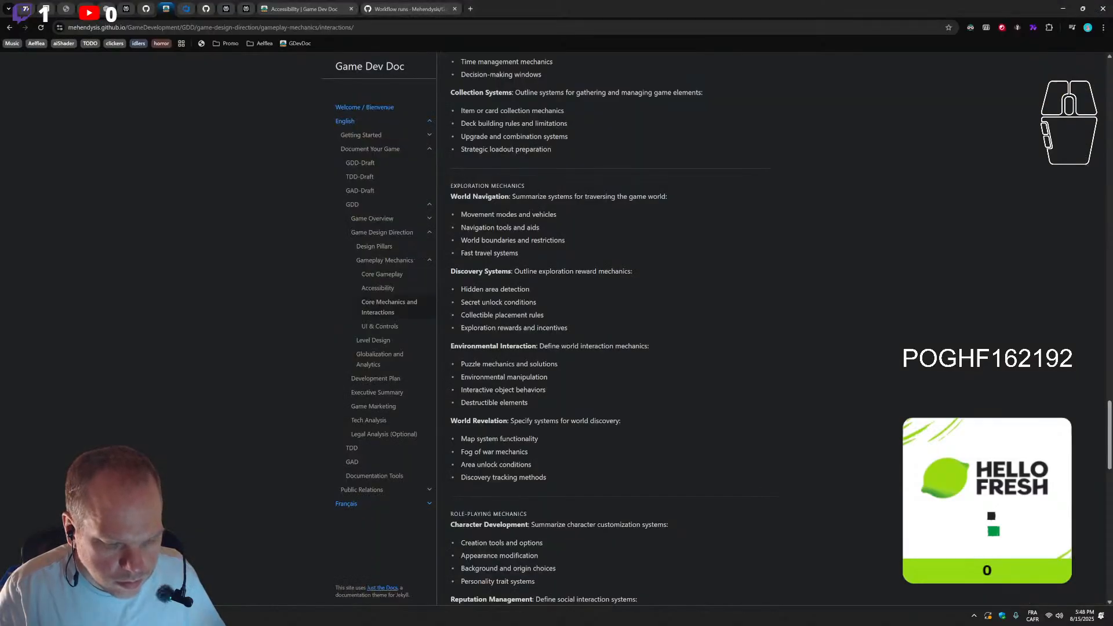
pyautogui.hotkey('alt', 'Tab')
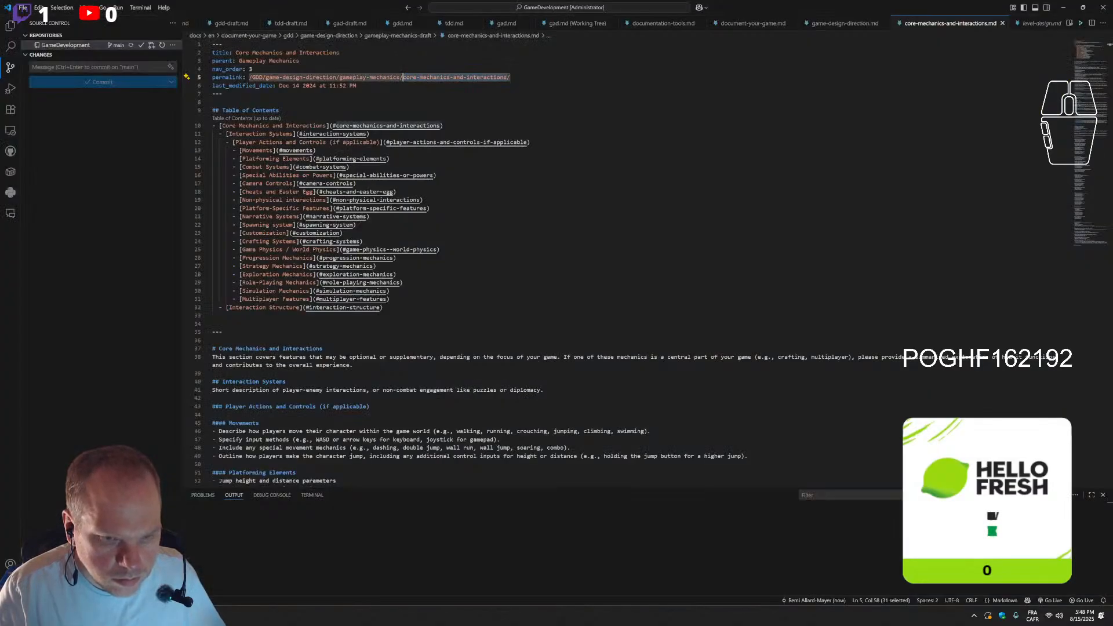
pyautogui.hotkey('alt', 'Tab')
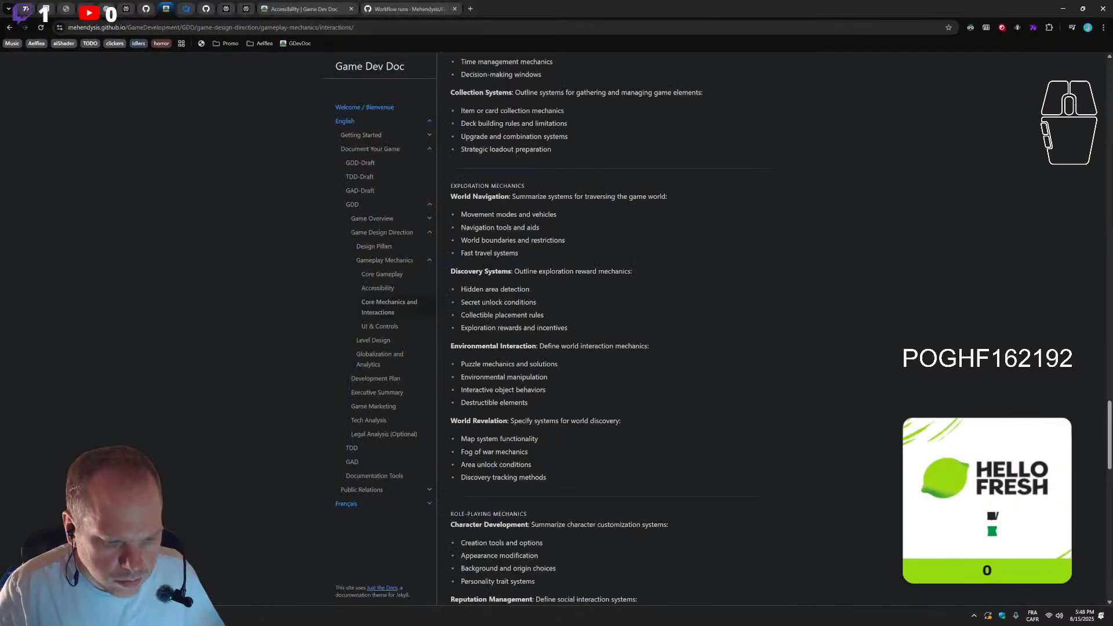
pyautogui.click(143, 10)
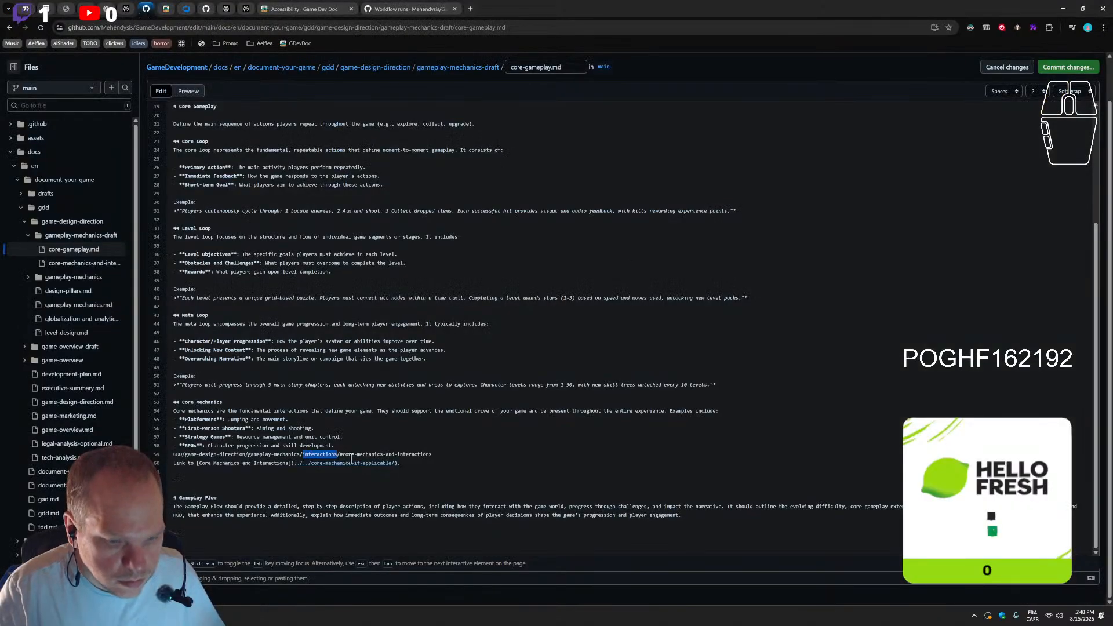
# Point the Core Mechanics and Interactions link to ../../core-mechanics-and-interactions/ and delete the stray path text on the line above it
pyautogui.press('Up')
pyautogui.moveTo(391, 462); pyautogui.dragTo(311, 463)
pyautogui.hotkey('ctrl', 'v')
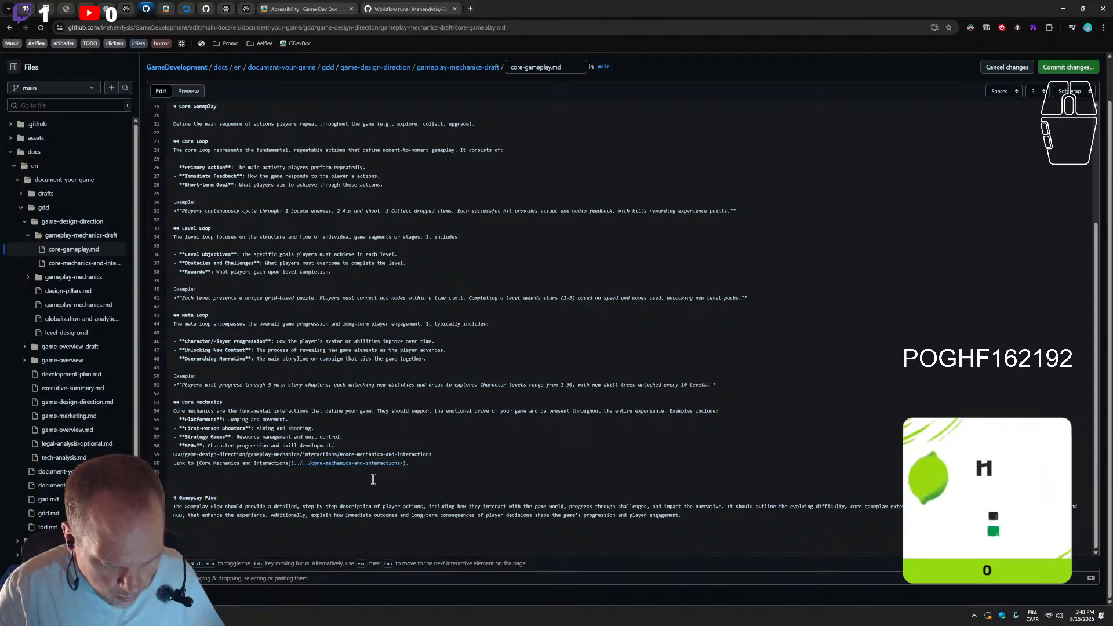
pyautogui.moveTo(450, 454); pyautogui.dragTo(145, 456)
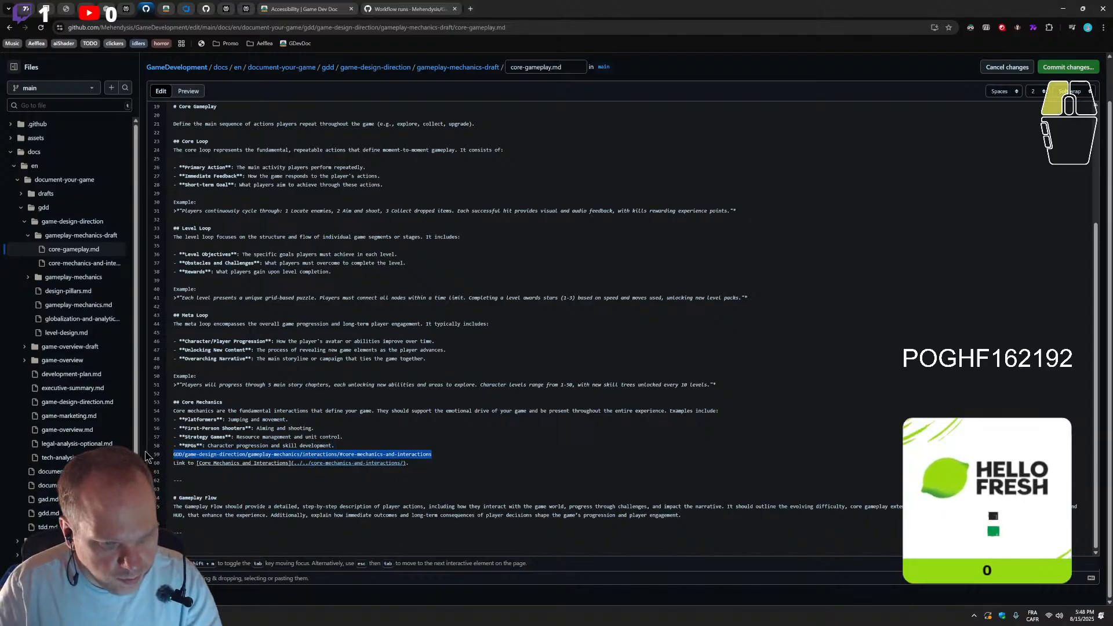
pyautogui.press('BackSpace')
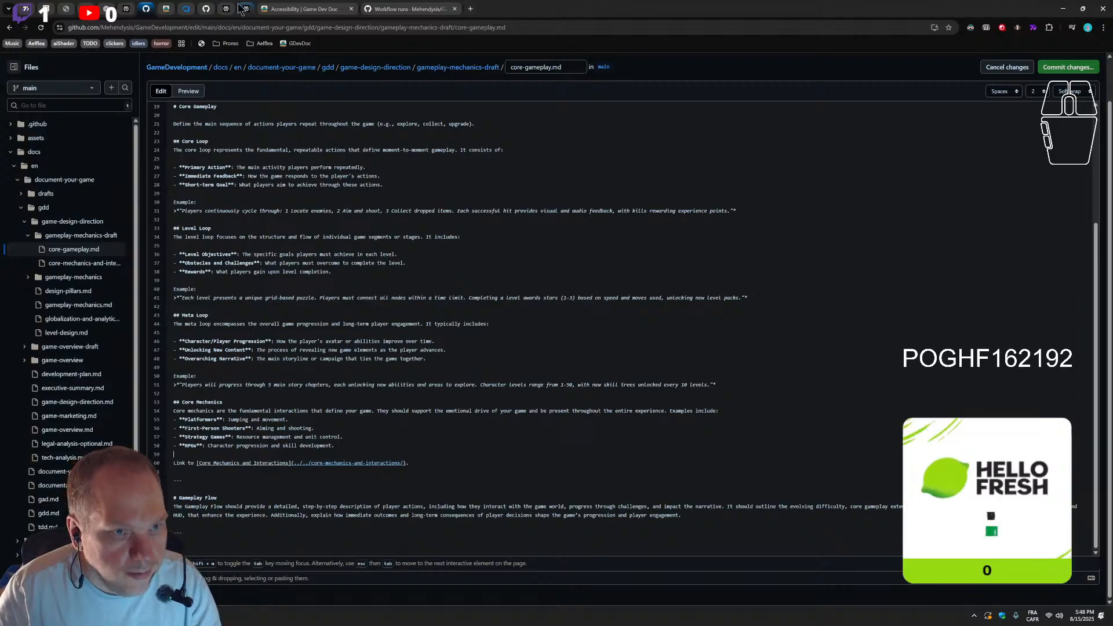
# Check the GameDevelopment repository's workflow runs on GitHub, refreshing the list to follow the Jekyll site deployment
pyautogui.click(167, 10)
pyautogui.click(202, 12)
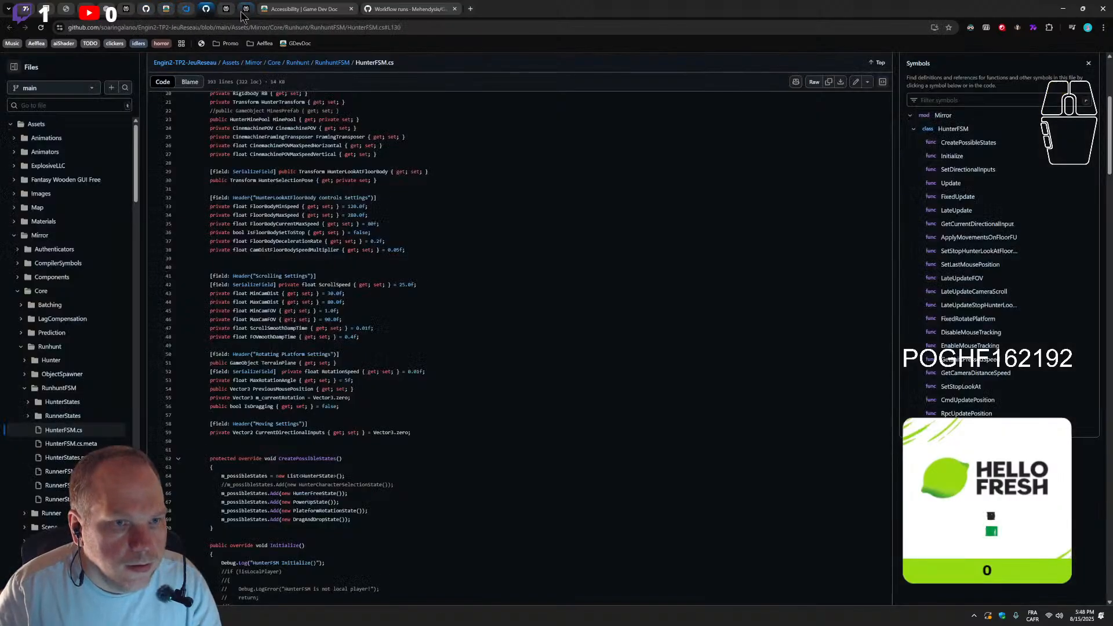
pyautogui.click(302, 9)
pyautogui.click(406, 9)
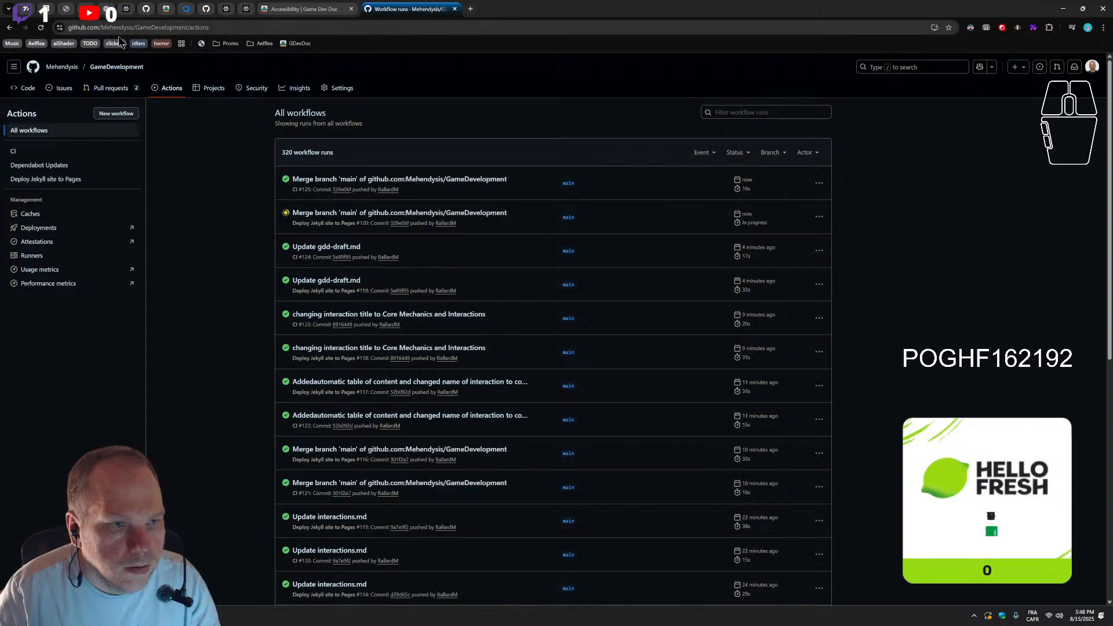
pyautogui.click(40, 27)
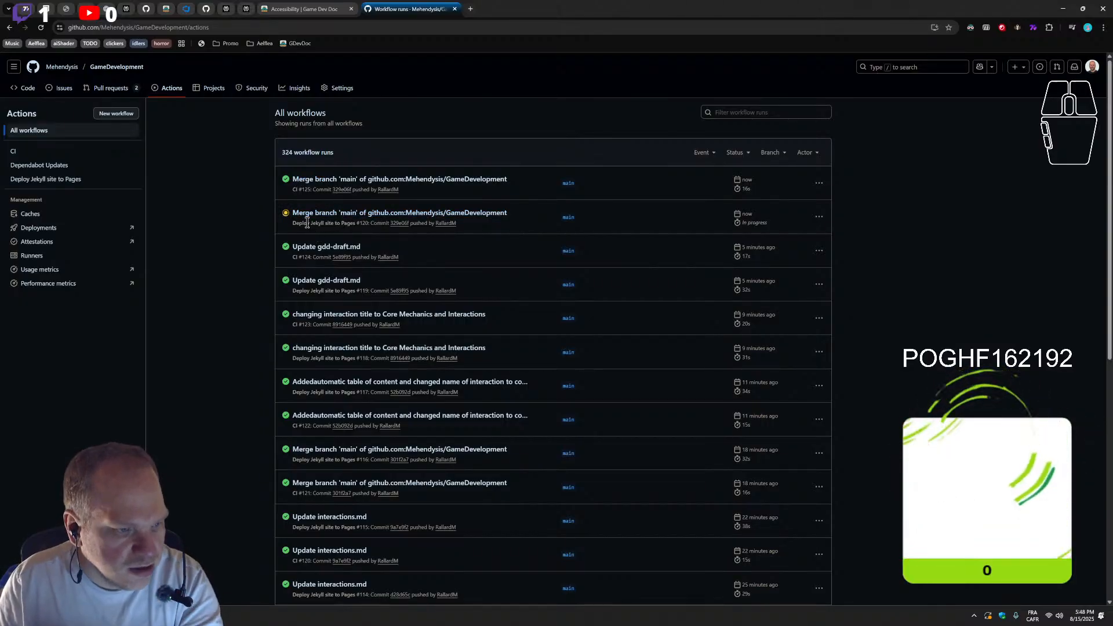
pyautogui.moveTo(27, 114); pyautogui.dragTo(44, 203)
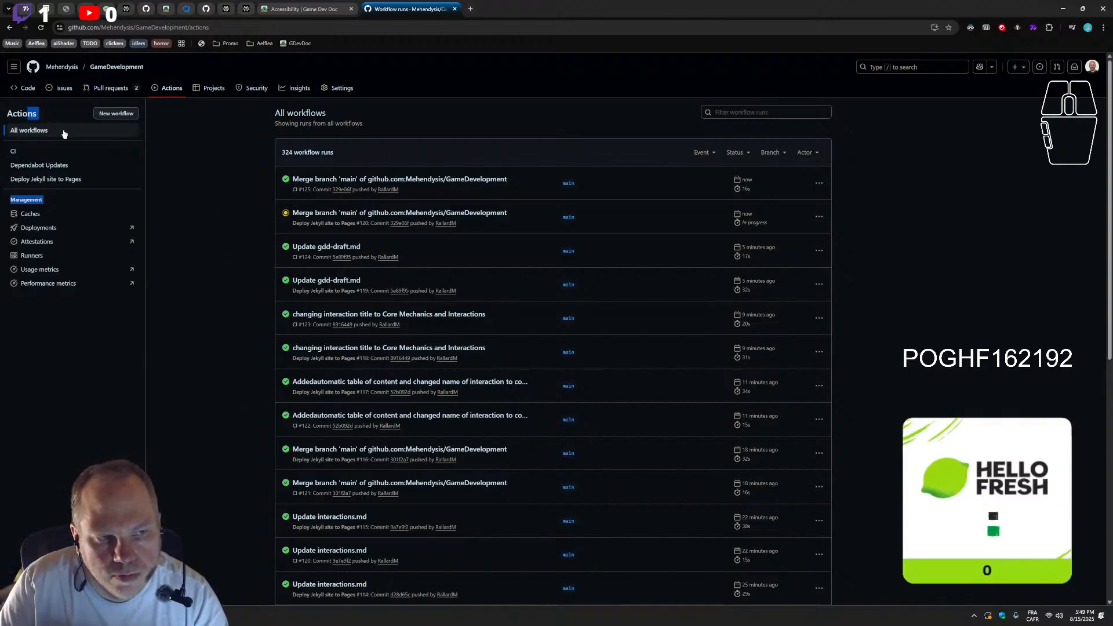
pyautogui.click(165, 221)
pyautogui.click(41, 27)
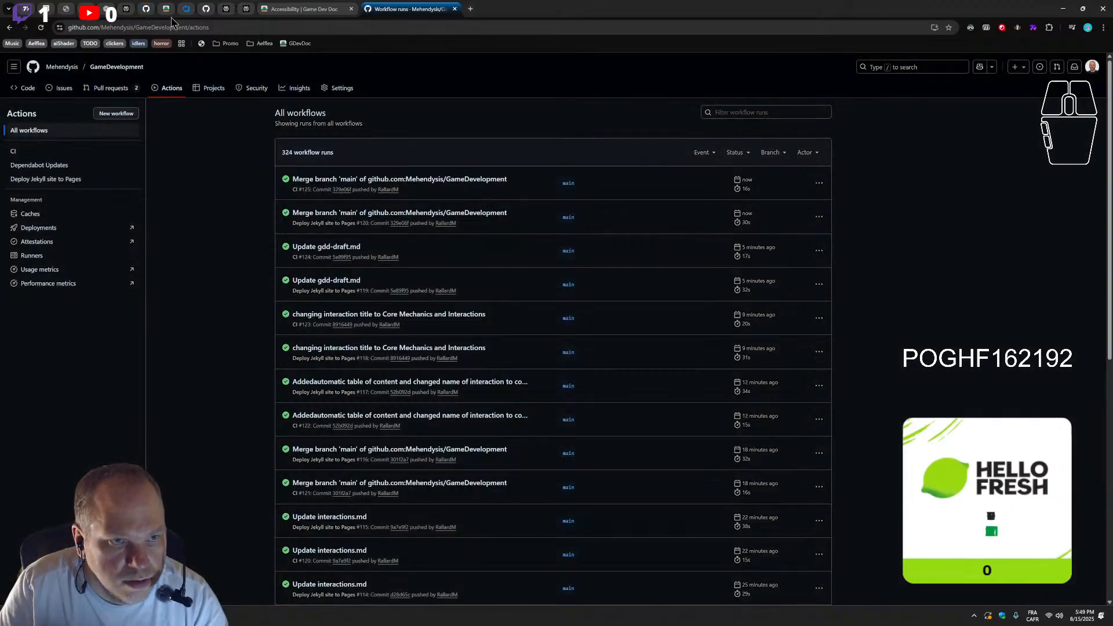
# Return to core-gameplay.md and extend the Core Mechanics heading to "Core Mechanics and Interactions" using the link's wording
pyautogui.click(126, 8)
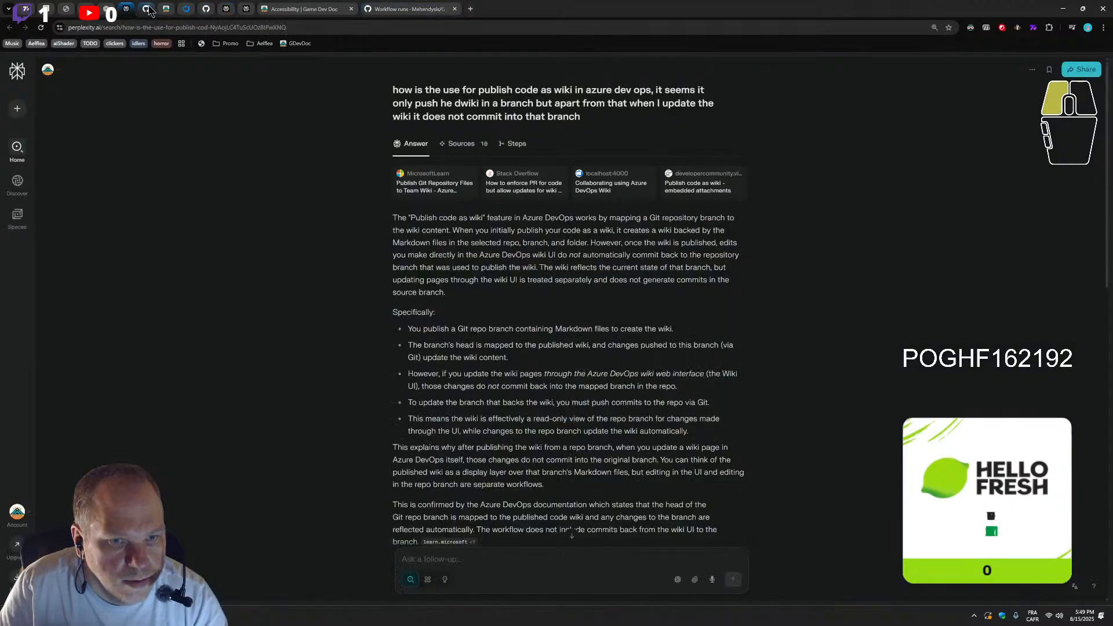
pyautogui.click(147, 9)
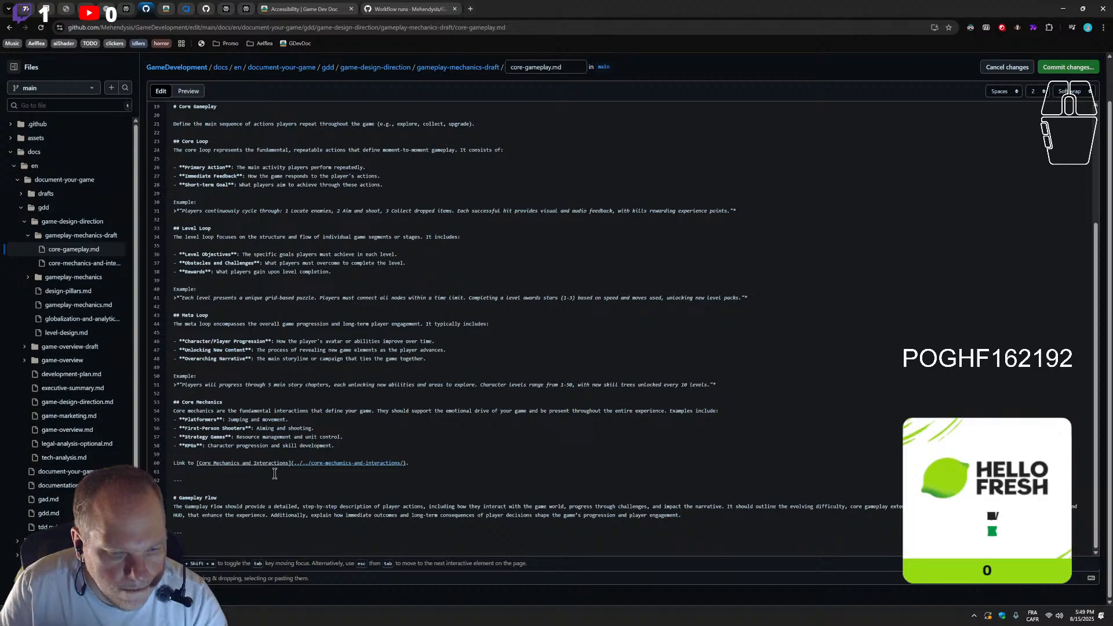
pyautogui.moveTo(289, 463); pyautogui.dragTo(242, 464)
pyautogui.hotkey('ctrl', 'c')
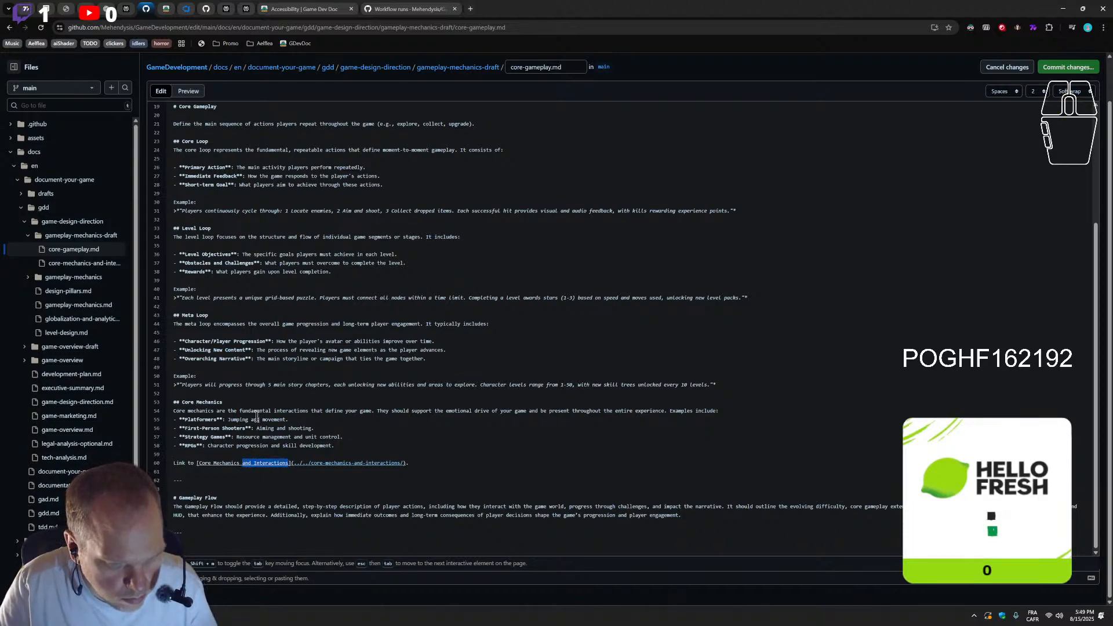
pyautogui.click(253, 395)
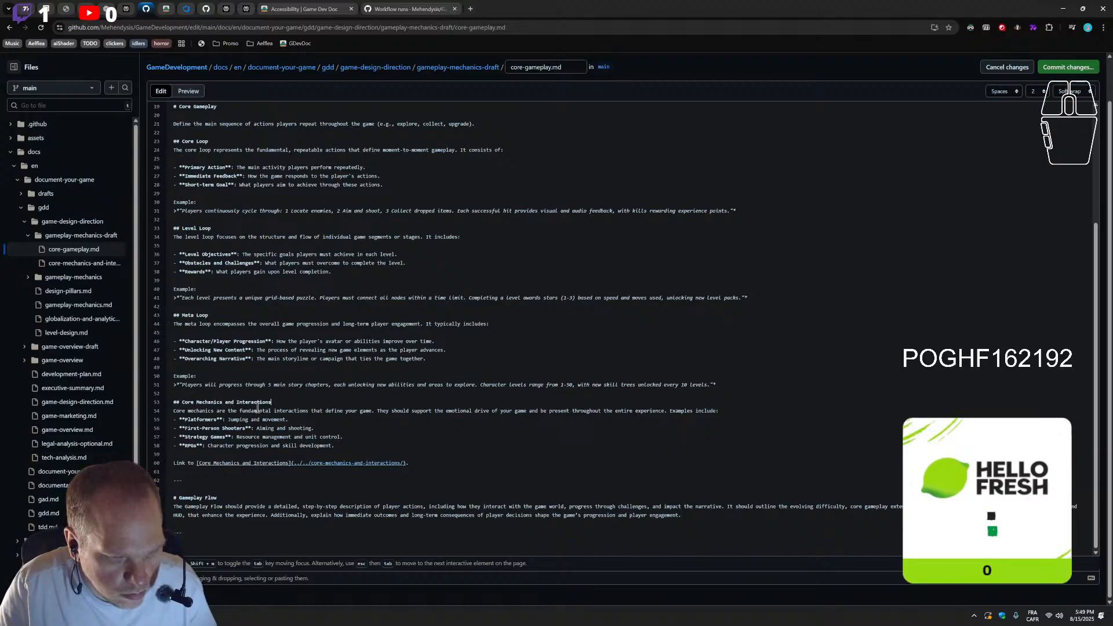
# Compare the Table of Contents entries in core-gameplay.md with the Core Mechanics and Interactions heading further down
pyautogui.scroll(4, 290, 241)
pyautogui.click(289, 241)
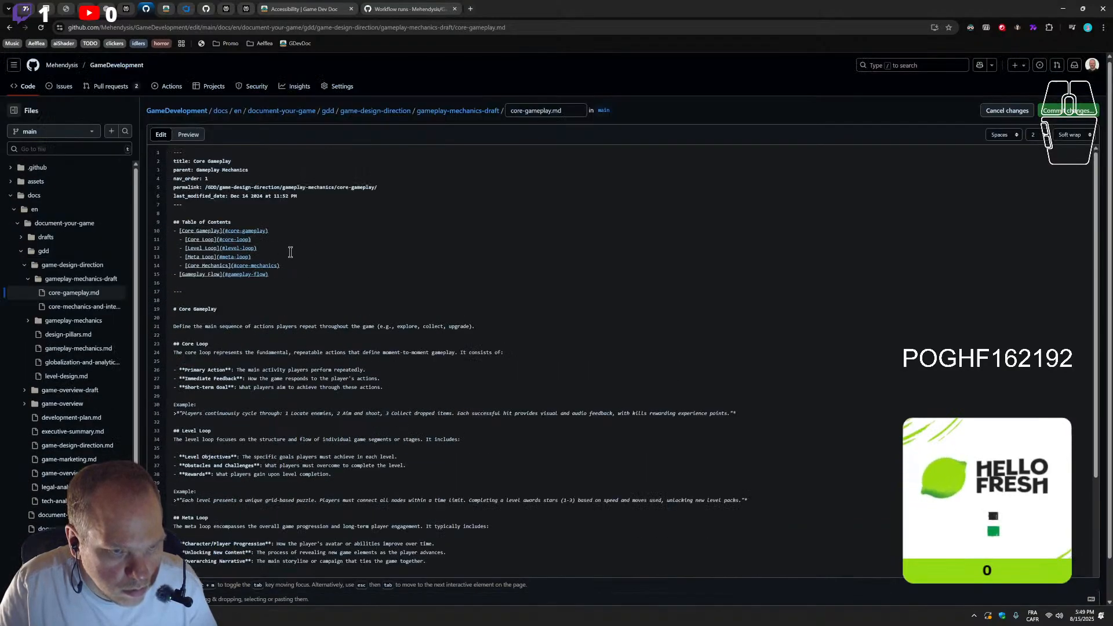
pyautogui.click(292, 275)
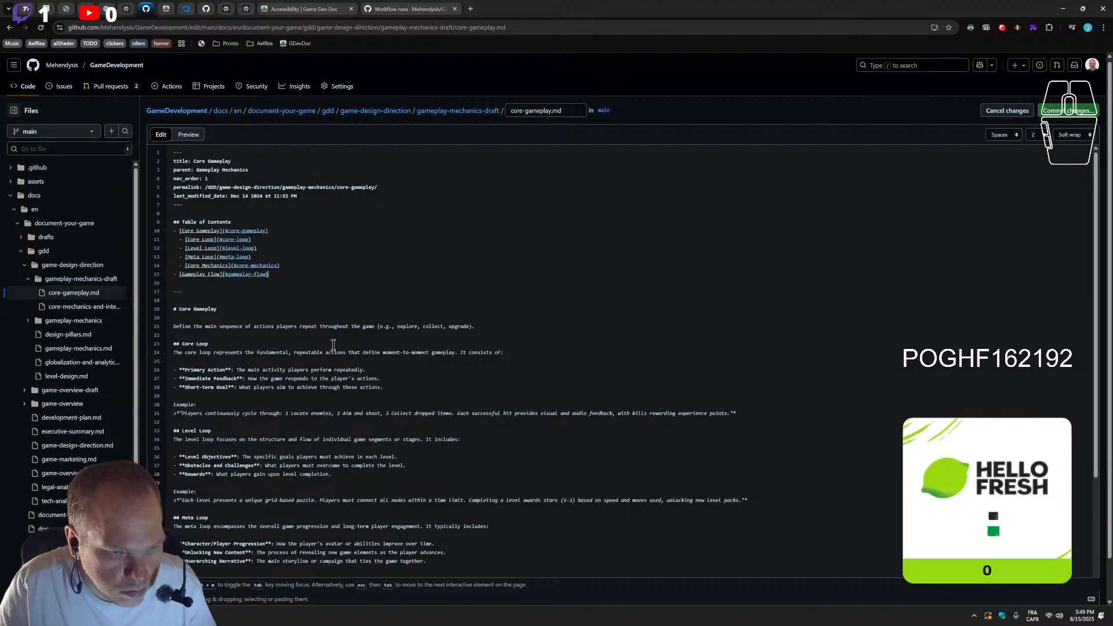
pyautogui.scroll(-4, 330, 343)
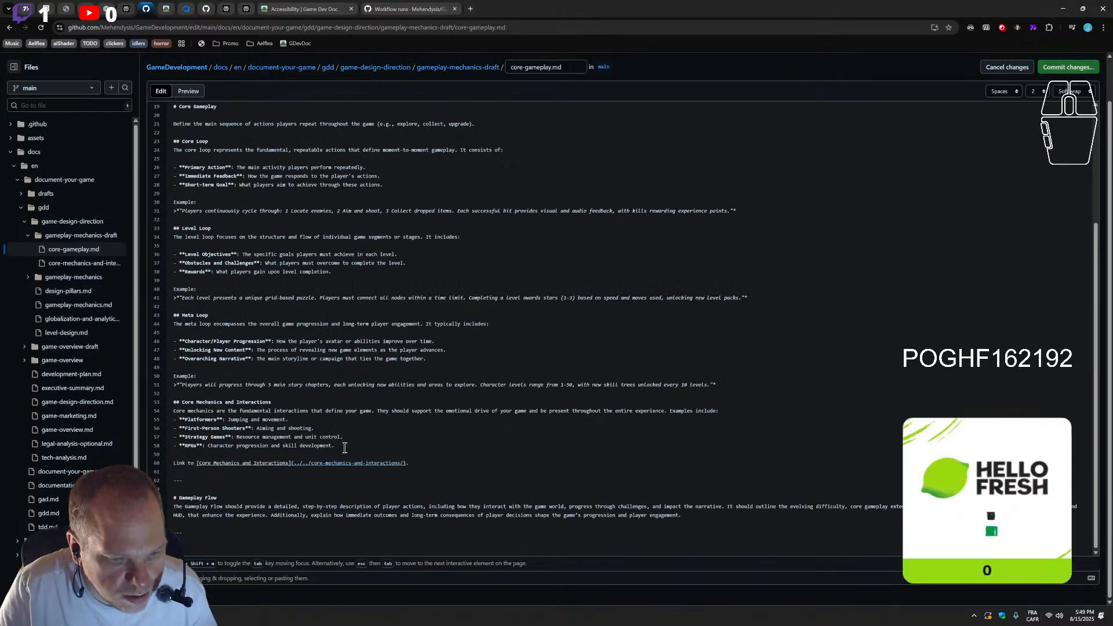
pyautogui.scroll(4, 234, 415)
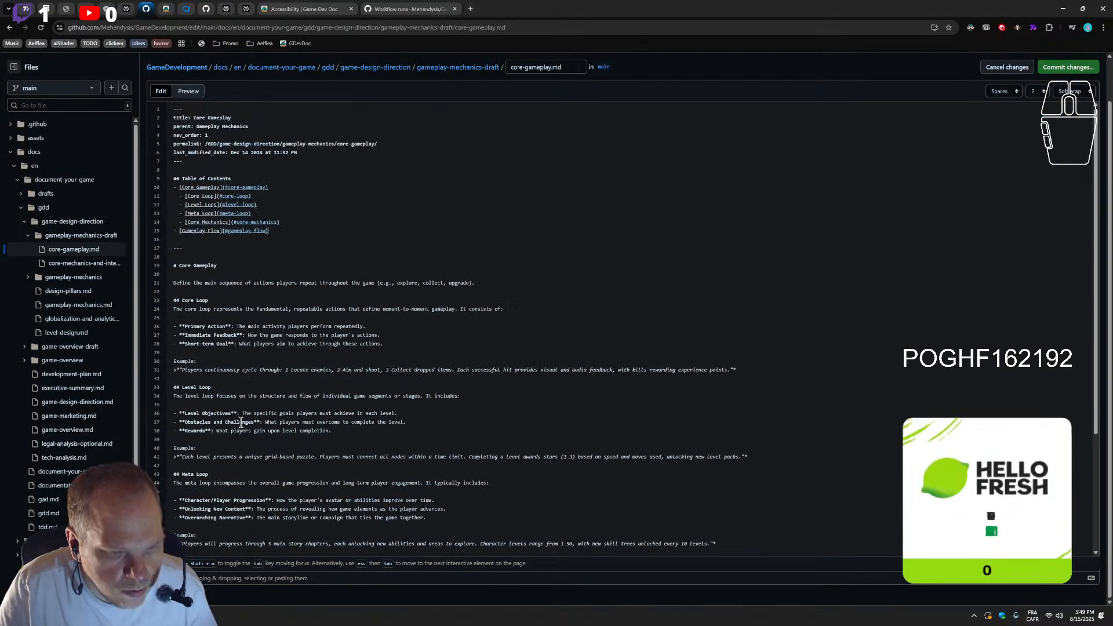
# Extend the Core Mechanics anchor in core-gameplay.md's Table of Contents to #core-mechanics-and-interactions
pyautogui.click(276, 224)
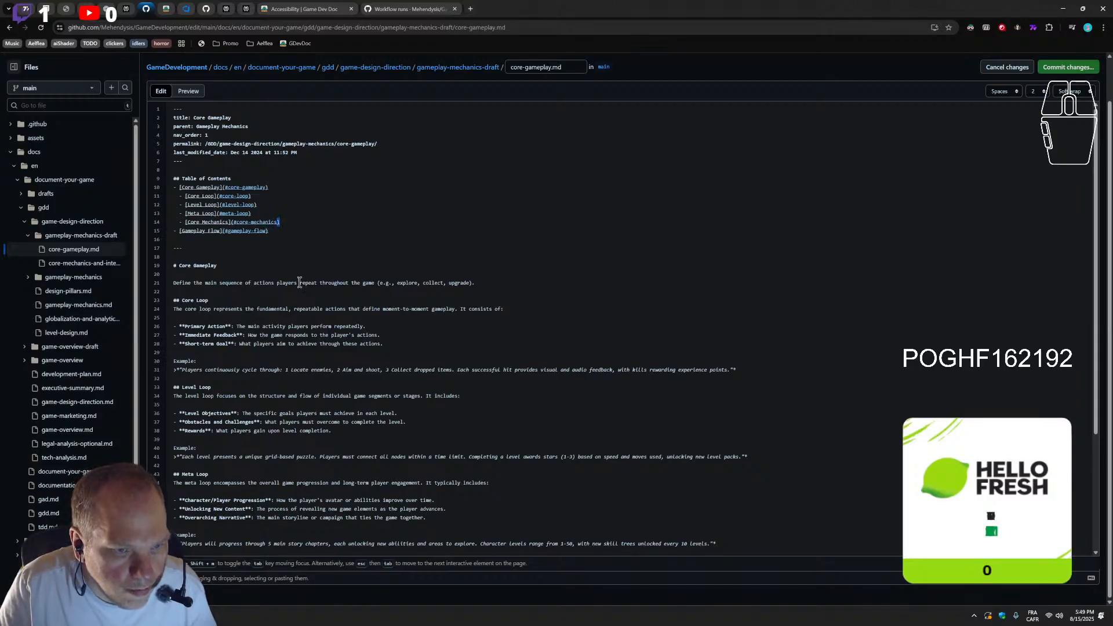
pyautogui.write('-and')
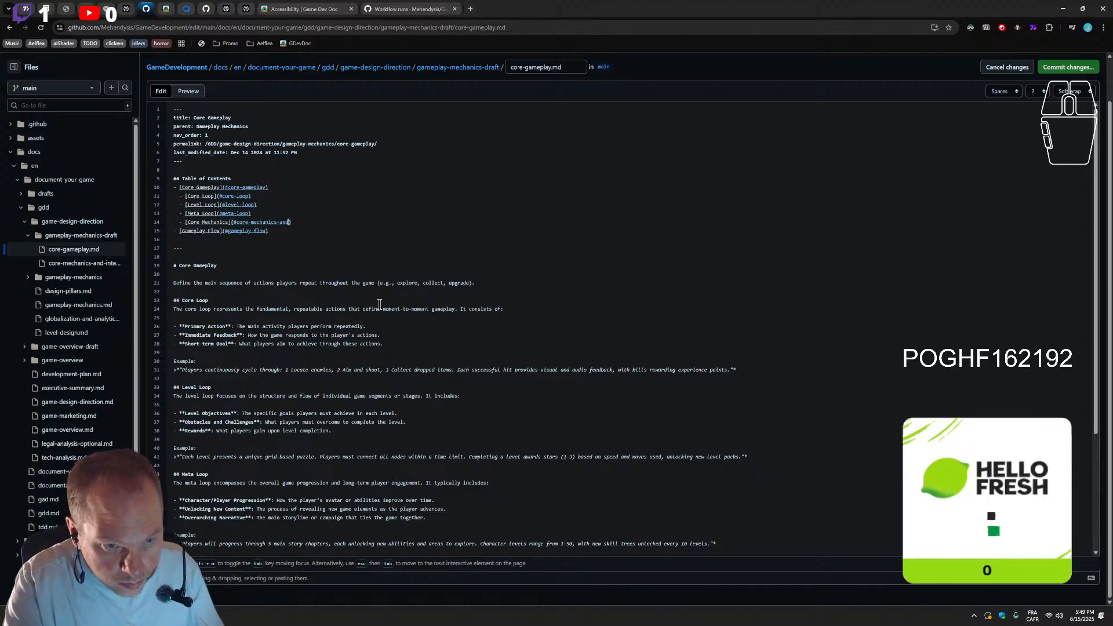
pyautogui.write('-interactions')
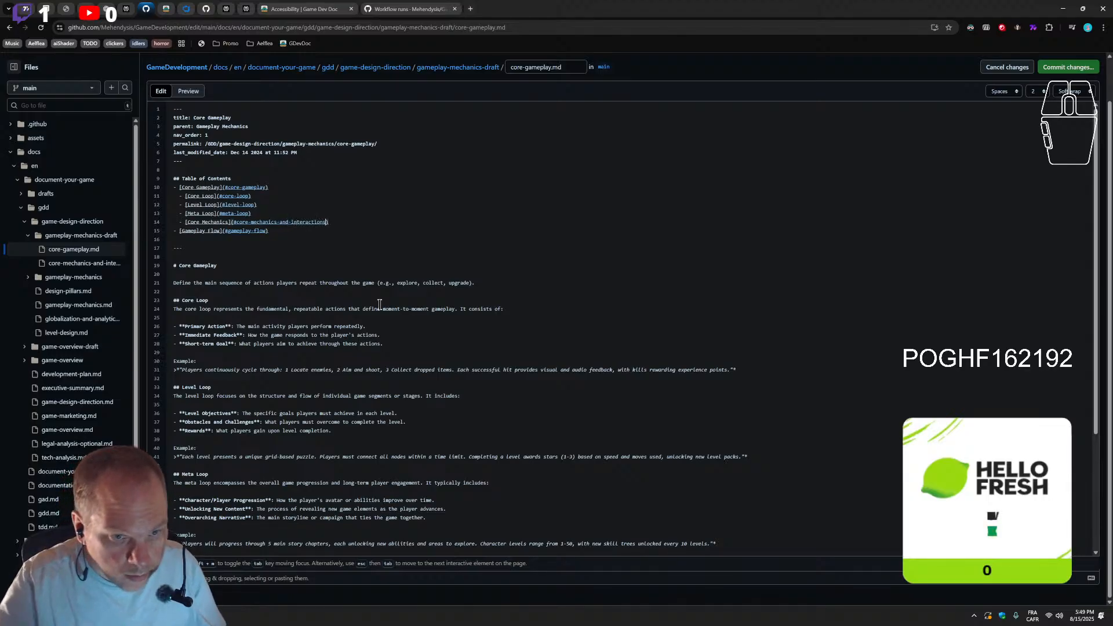
# Extend the Core Mechanics label in the Table of Contents to "Core Mechanics and Interactions" using the copied wording
pyautogui.scroll(-1, 388, 296)
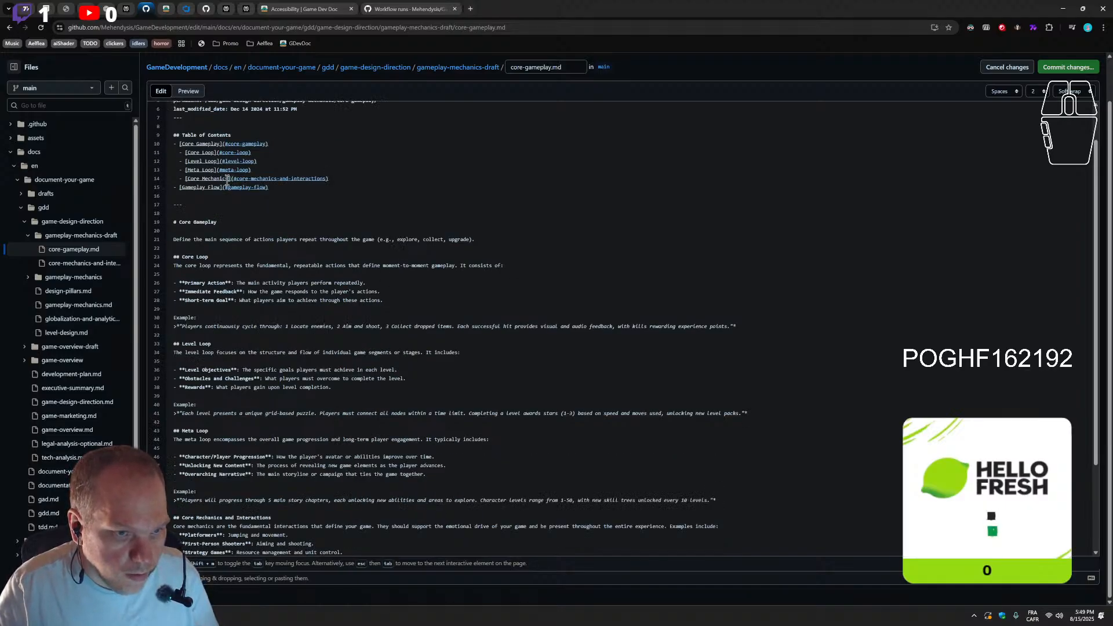
pyautogui.moveTo(229, 180); pyautogui.dragTo(192, 176)
pyautogui.hotkey('ctrl', 'v')
pyautogui.hotkey('ctrl', 'z')
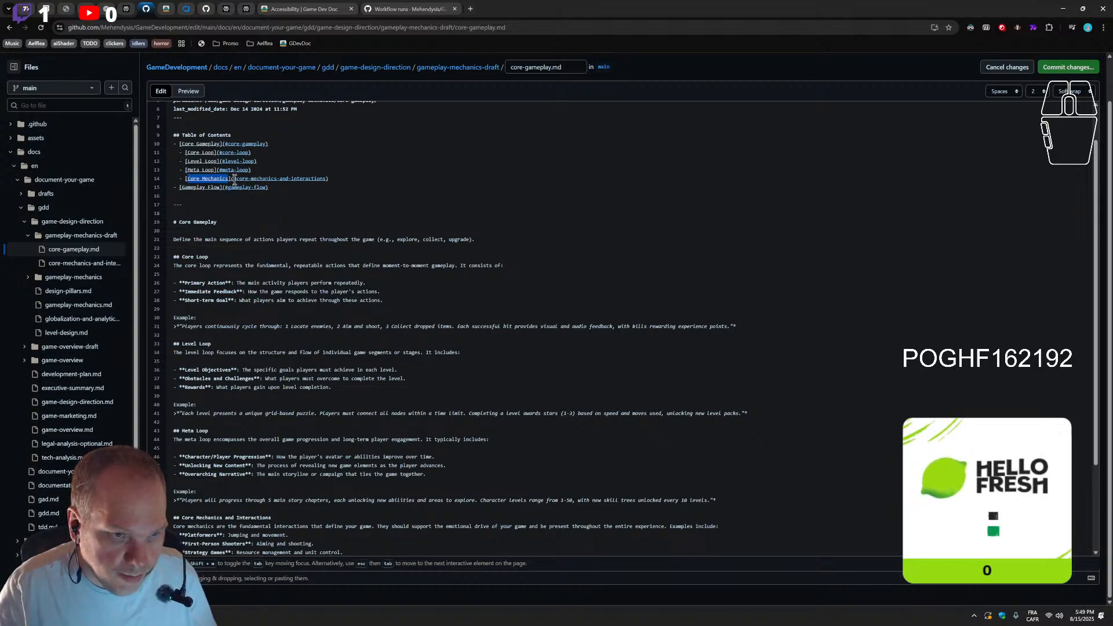
pyautogui.click(229, 179)
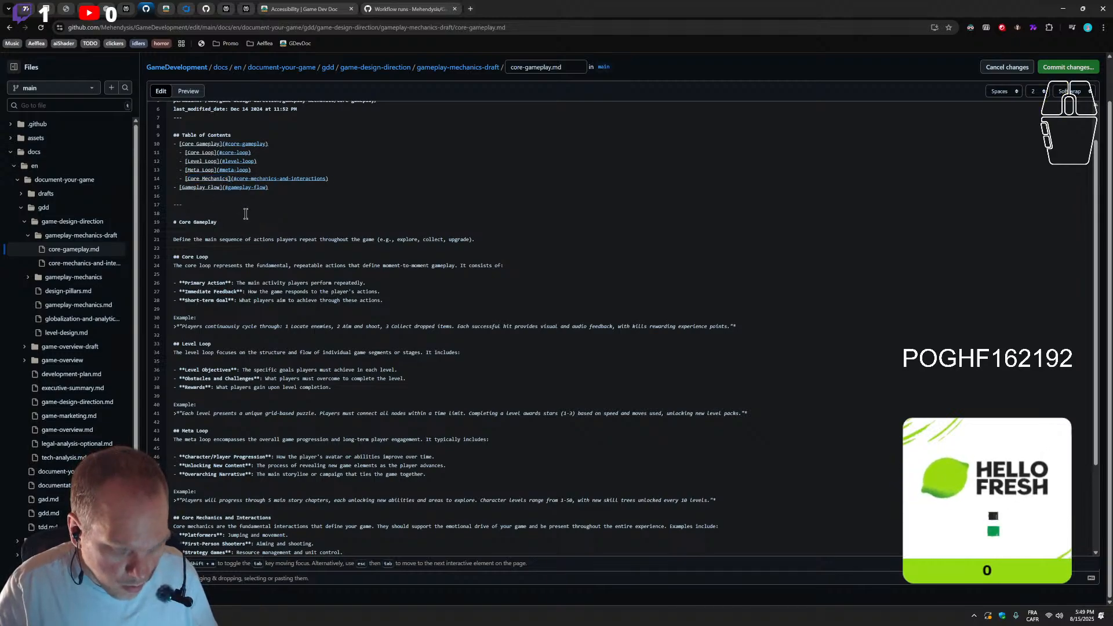
pyautogui.hotkey('ctrl', 'v')
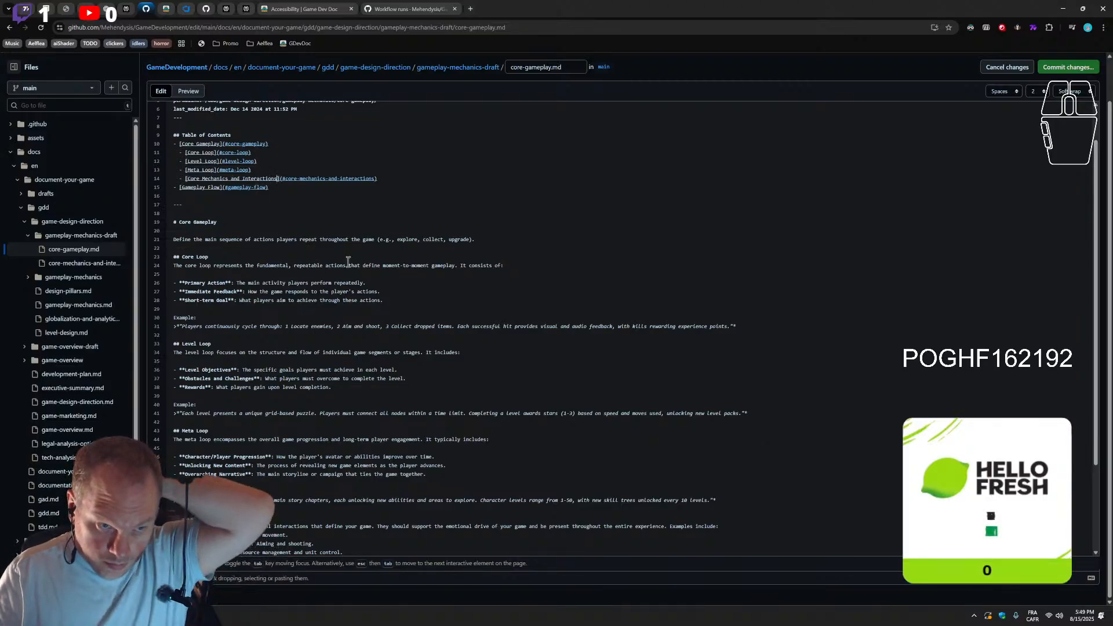
# Commit the core-gameplay.md edits directly to the main branch with the message "Update core-gameplay.md"
pyautogui.scroll(-2, 638, 265)
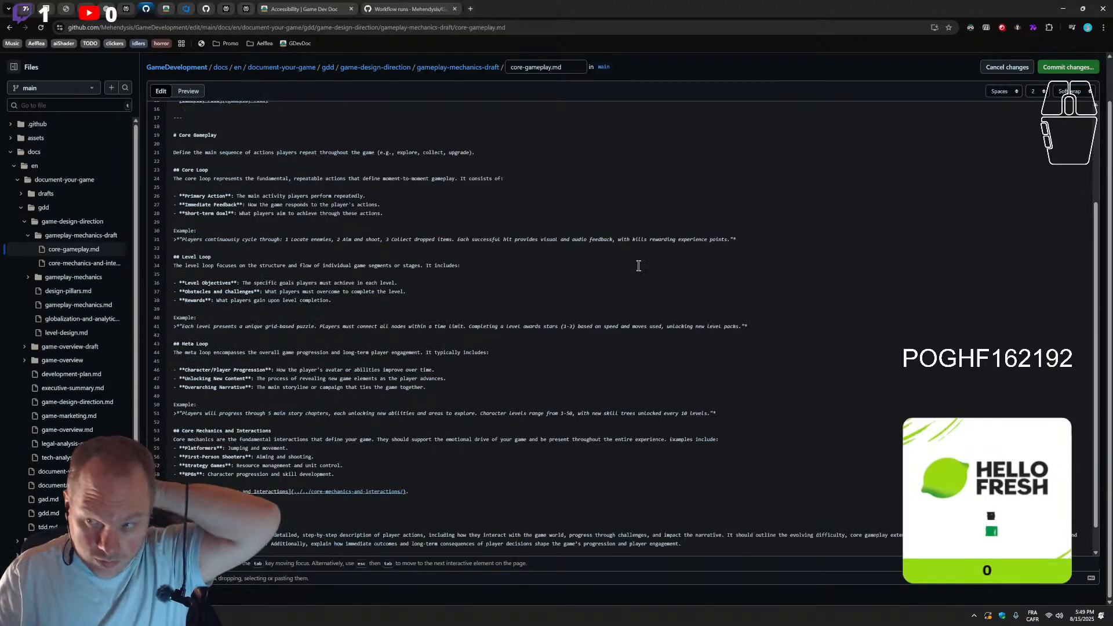
pyautogui.click(1074, 67)
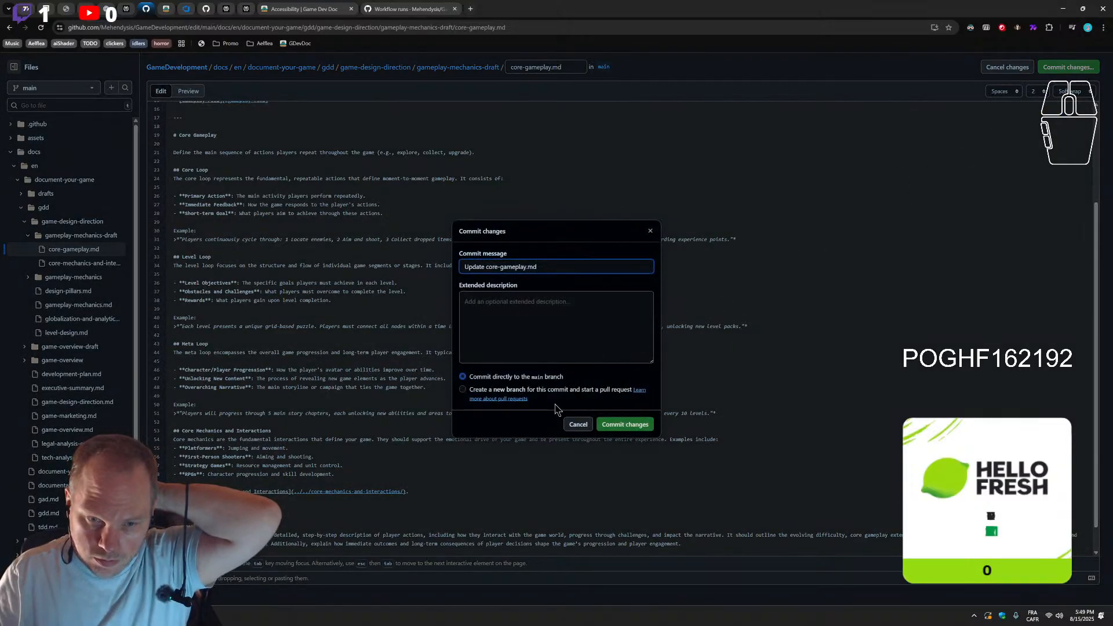
pyautogui.click(621, 428)
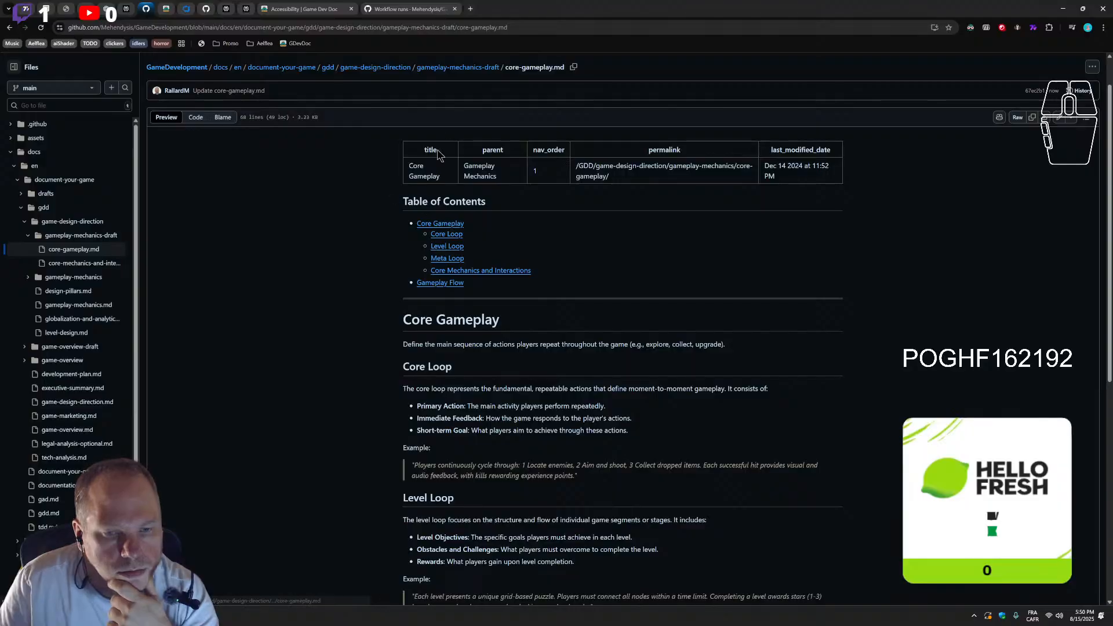
# Review the committed core-gameplay.md preview, from its Table of Contents down to the Core Mechanics and Interactions section and its link
pyautogui.moveTo(396, 219); pyautogui.dragTo(532, 270)
pyautogui.scroll(-2, 244, 327)
pyautogui.scroll(-4, 244, 325)
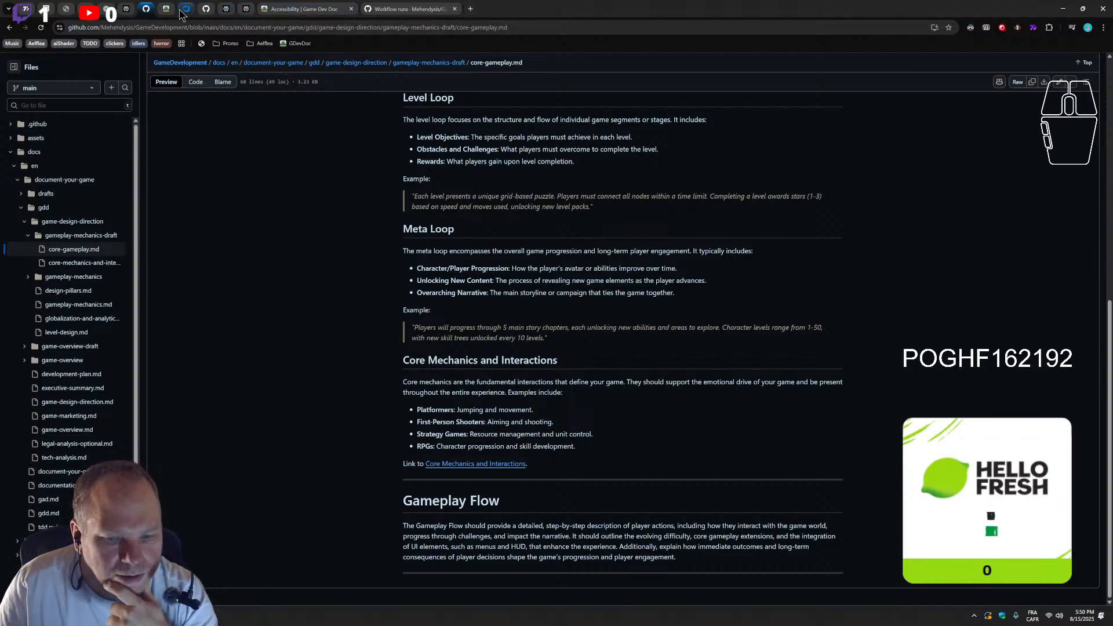
pyautogui.scroll(8, 377, 419)
pyautogui.click(378, 419)
pyautogui.scroll(-8, 377, 418)
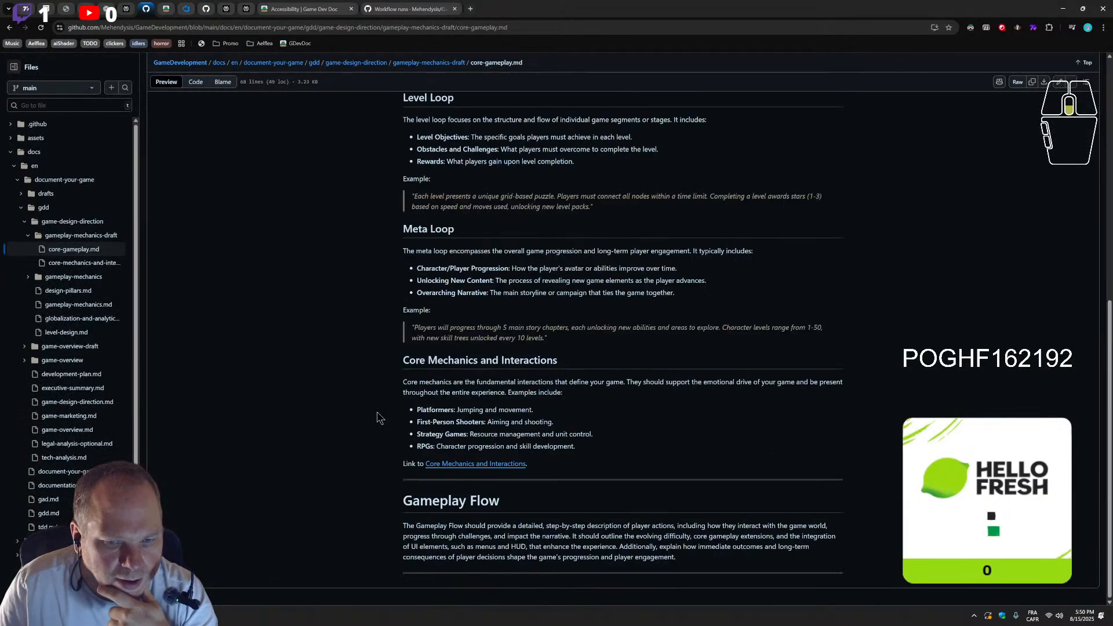
# Follow the "Update core-gameplay.md" workflow runs on GitHub, refreshing the list to check the site deployment
pyautogui.click(187, 10)
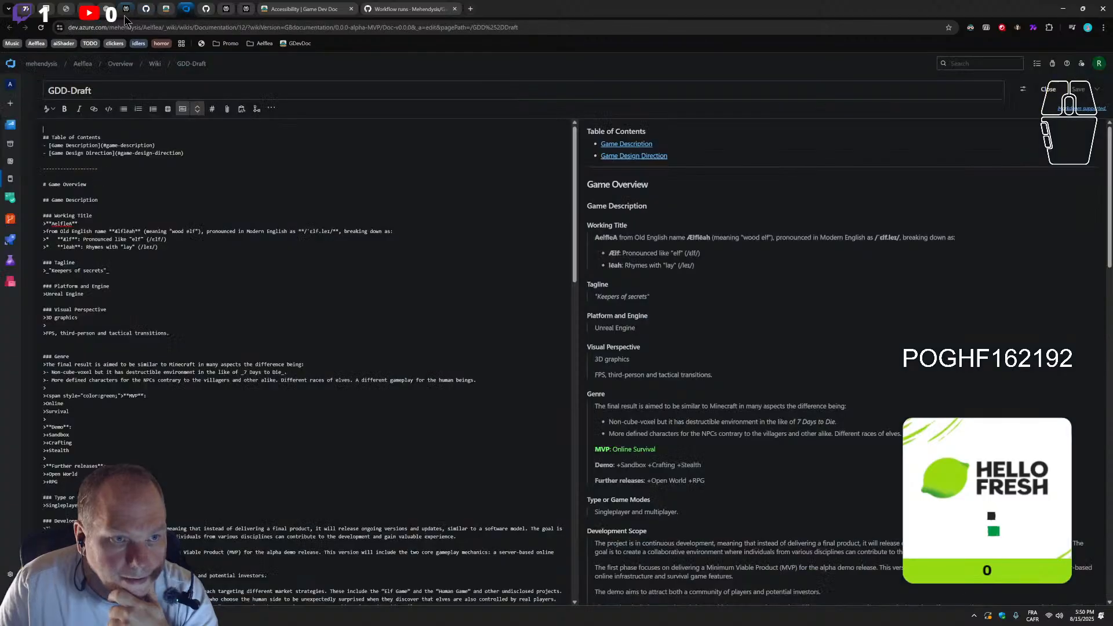
pyautogui.click(273, 10)
pyautogui.click(406, 9)
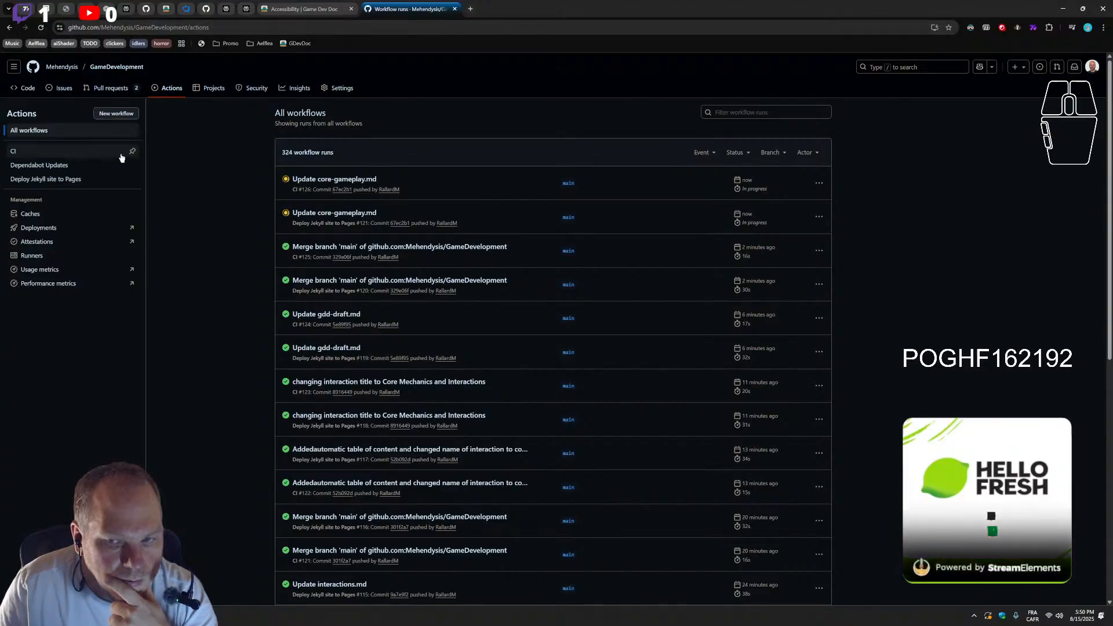
pyautogui.click(41, 27)
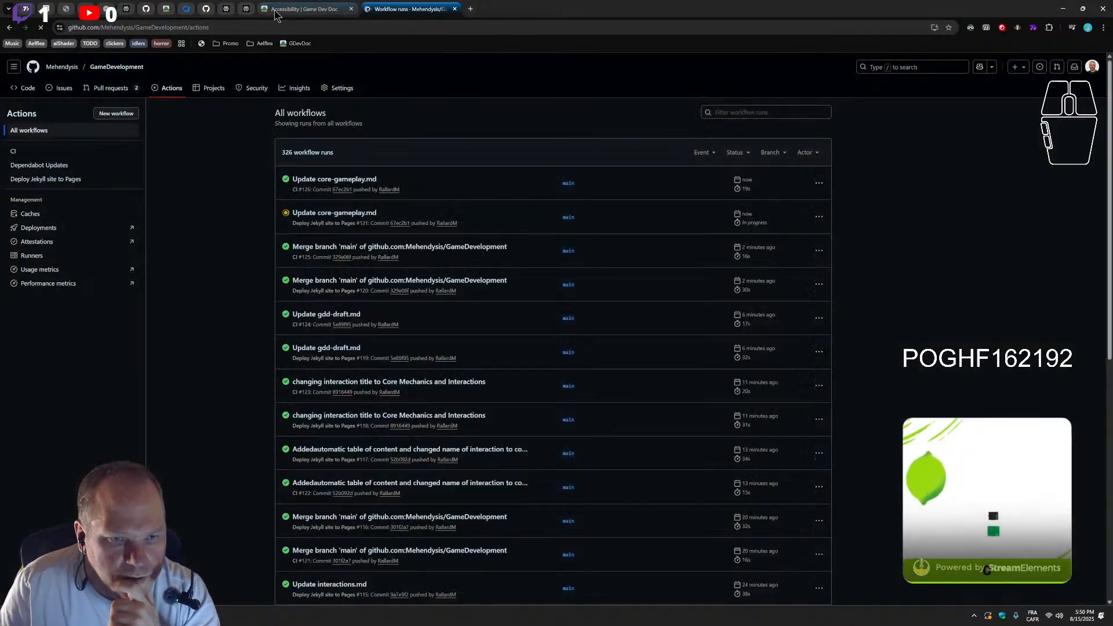
pyautogui.moveTo(276, 15)
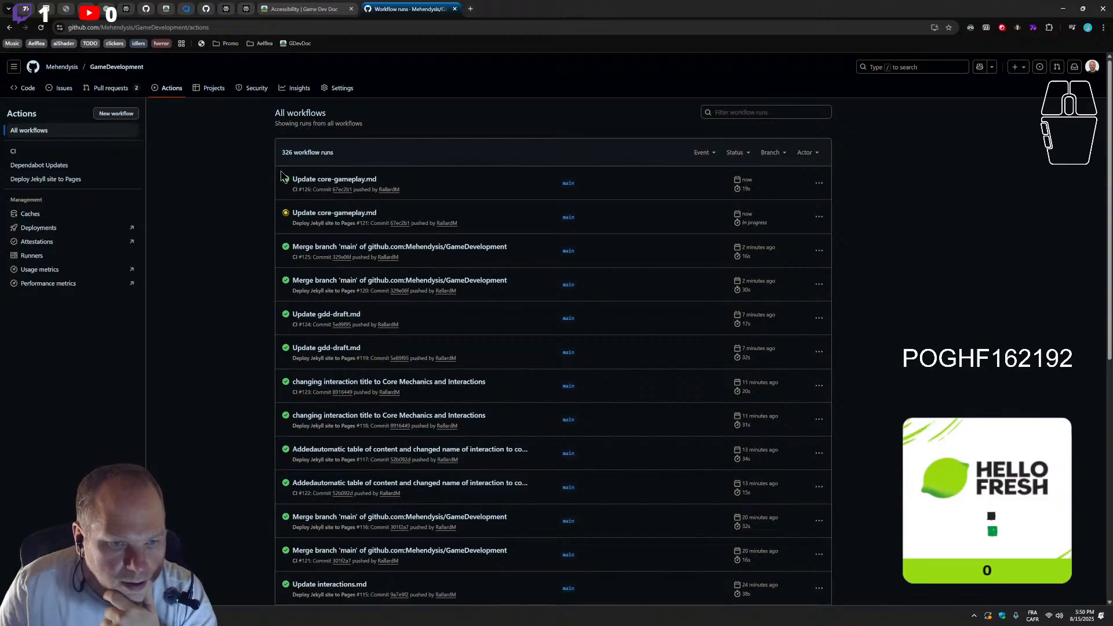
pyautogui.click(40, 27)
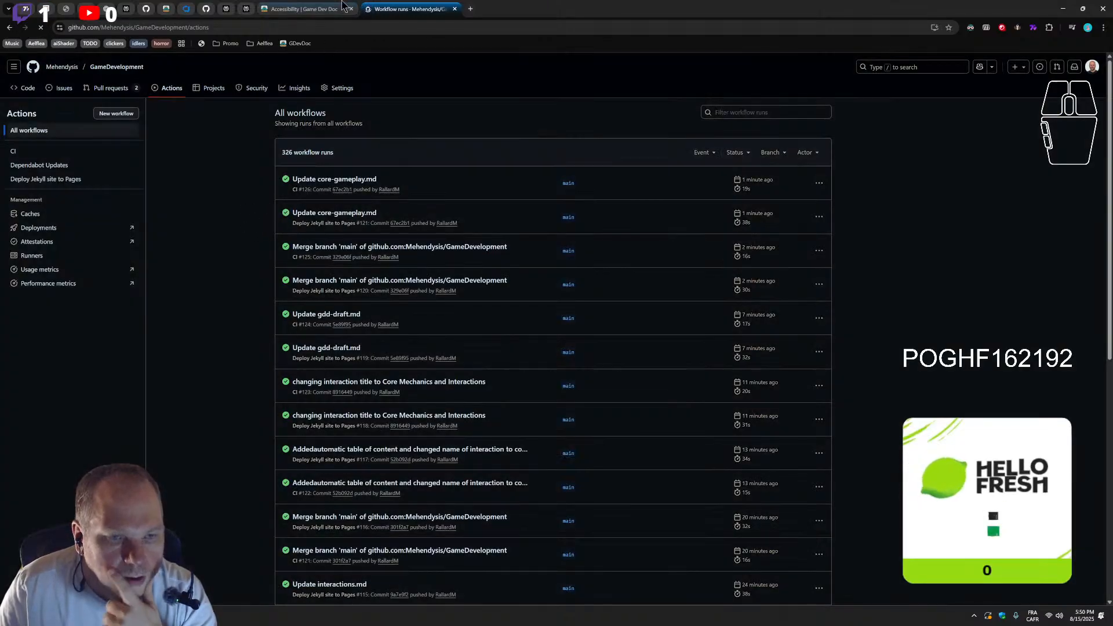
# Switch to the published Game Dev Doc site, reload it, and look over the GAD-Draft page's Table of Contents
pyautogui.click(310, 11)
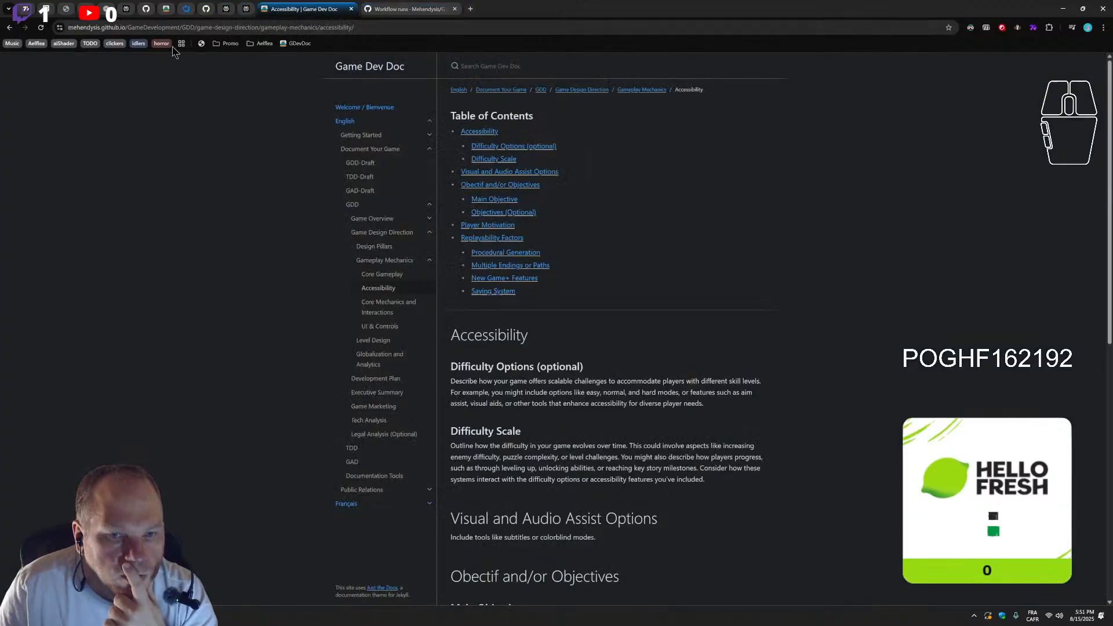
pyautogui.click(41, 28)
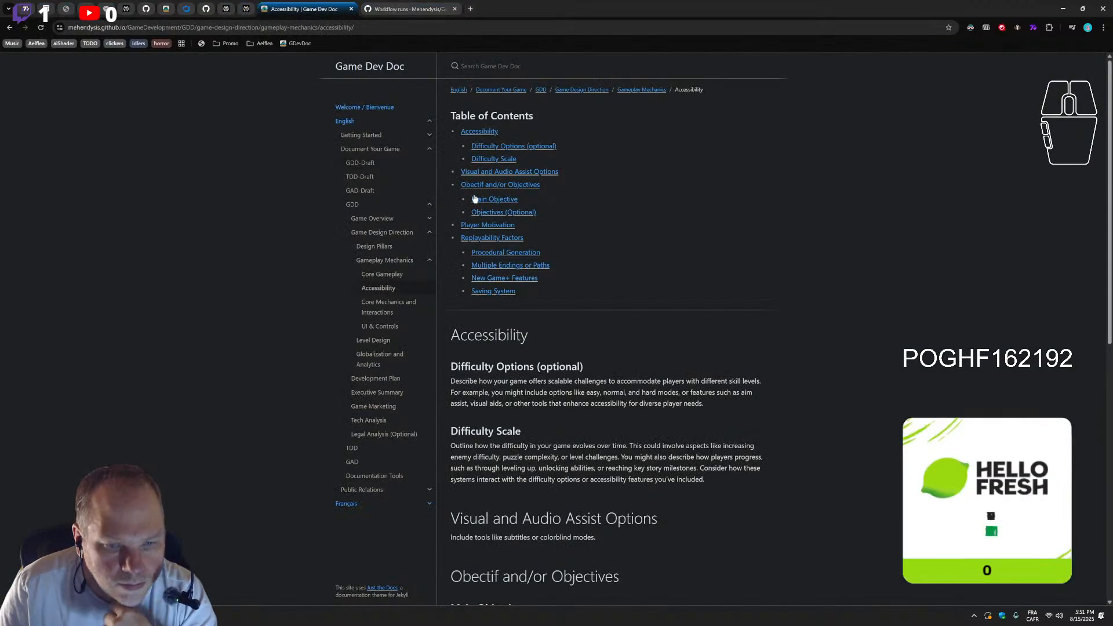
pyautogui.click(362, 192)
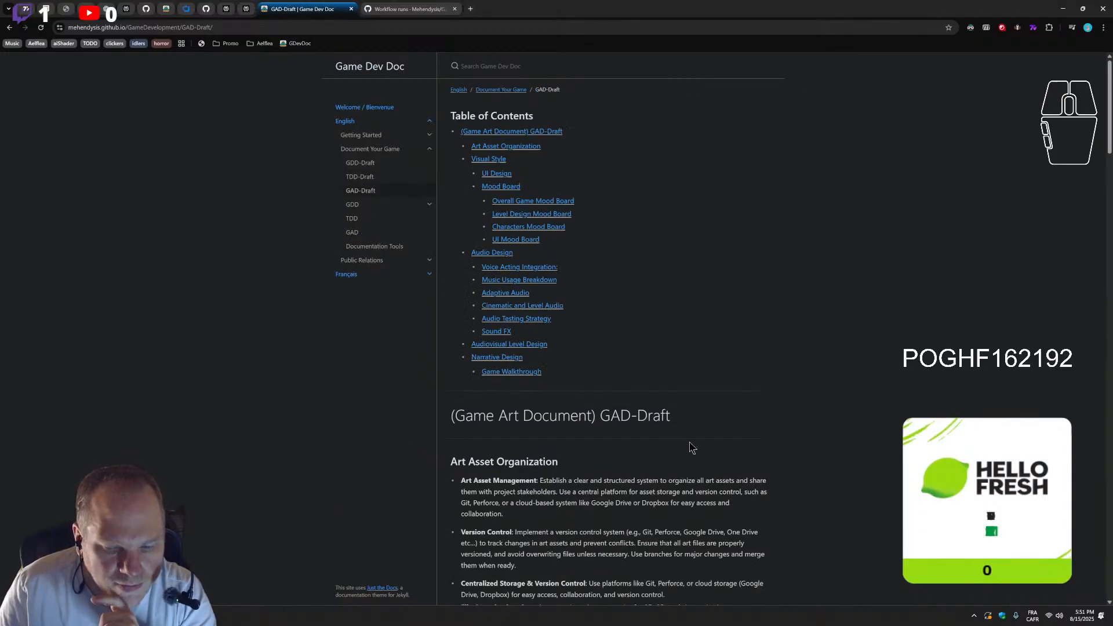
pyautogui.scroll(-4, 689, 444)
pyautogui.scroll(3, 688, 447)
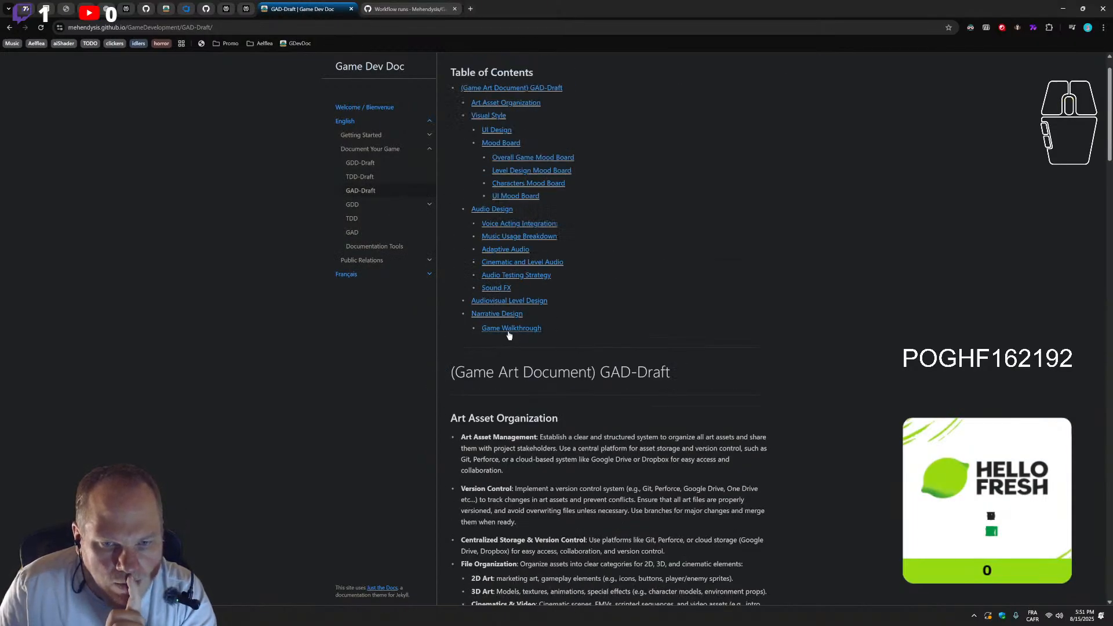
pyautogui.scroll(1, 507, 324)
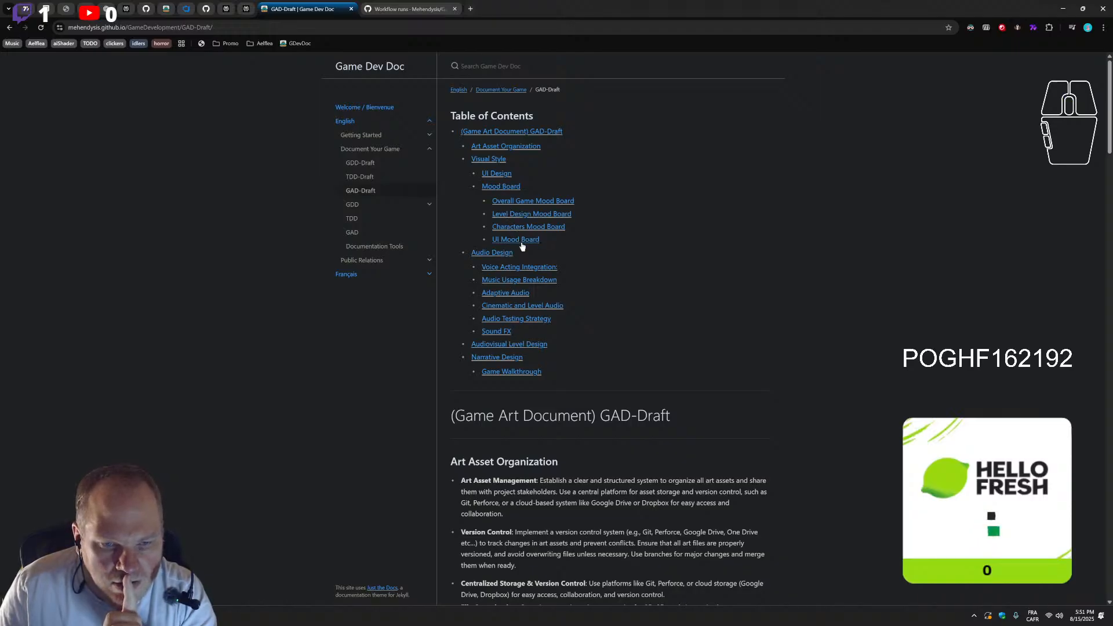
# Open the GDD-Draft page and test its Gameplay Mechanics (if applicable), Gameplay Mecanics and Game Design Direction contents links
pyautogui.click(365, 165)
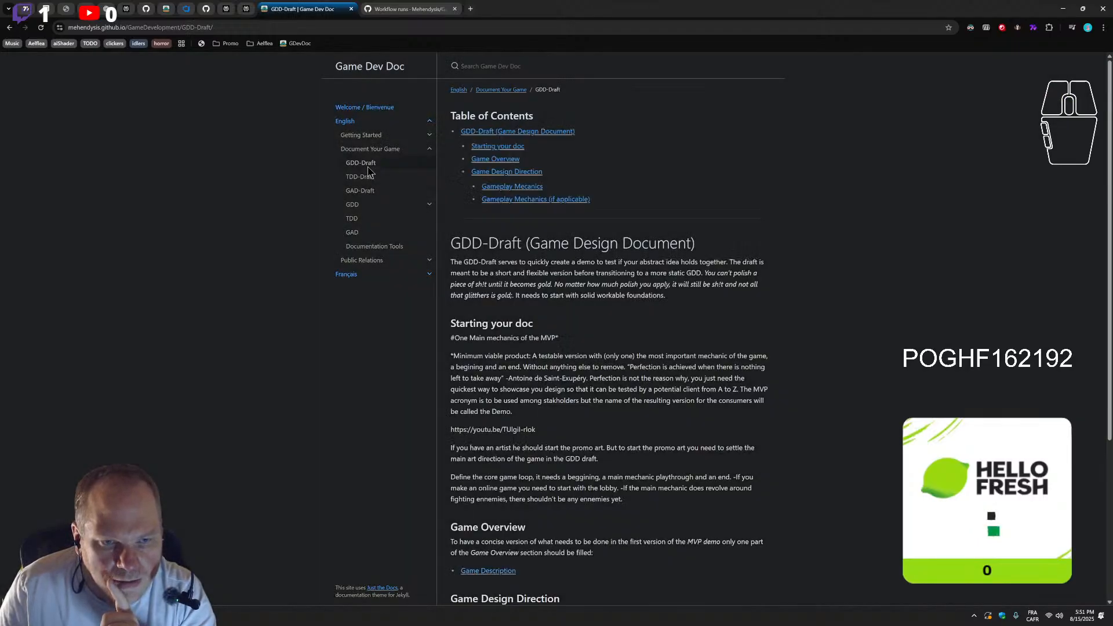
pyautogui.click(533, 201)
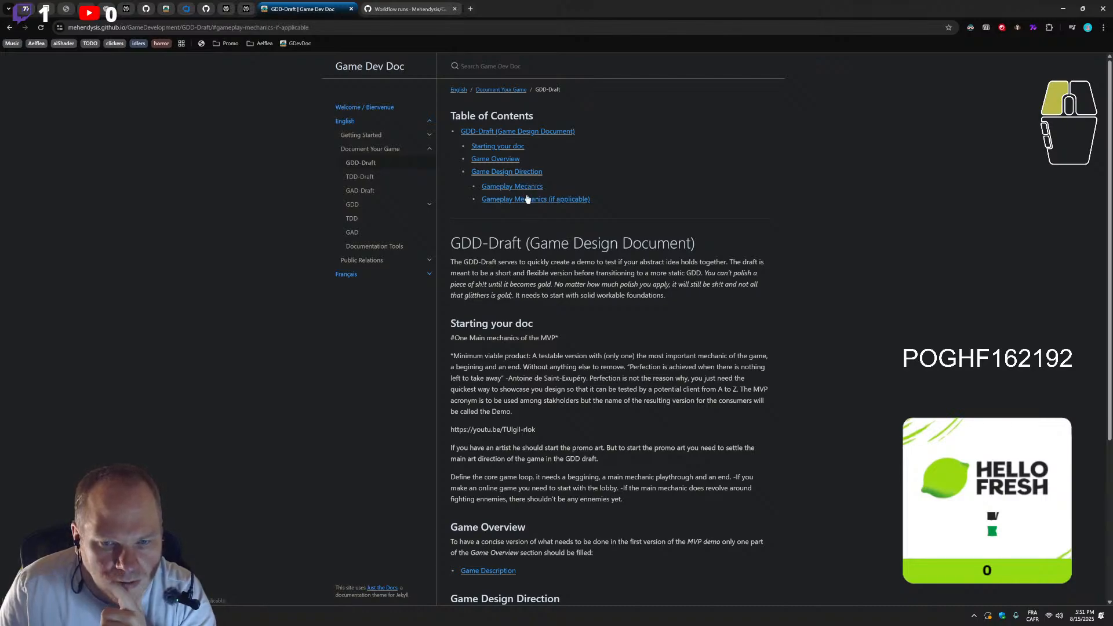
pyautogui.click(524, 188)
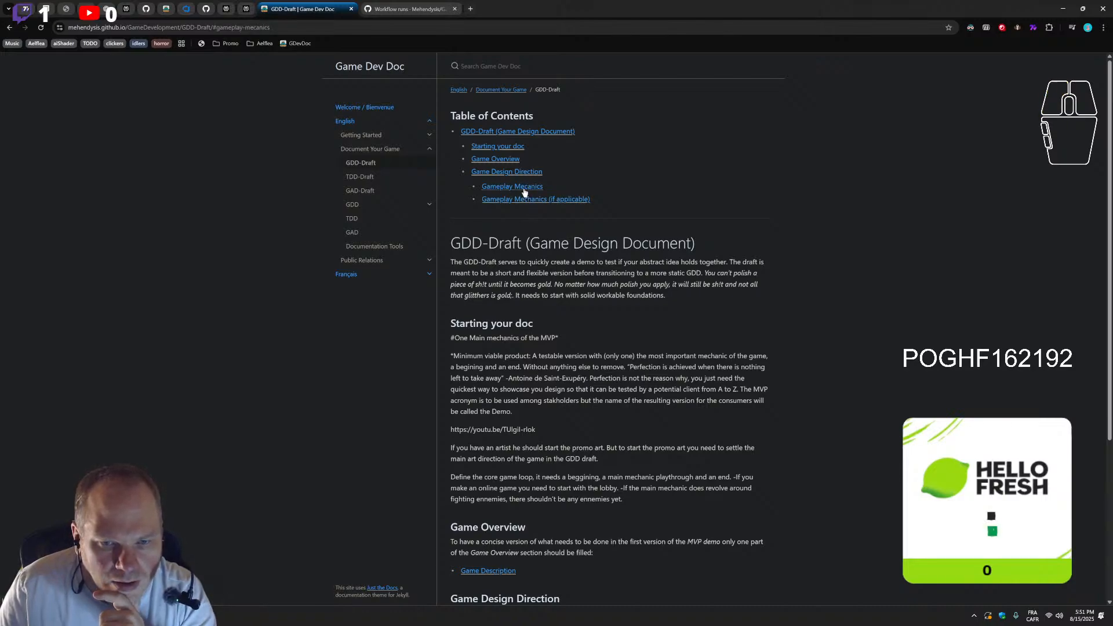
pyautogui.click(525, 173)
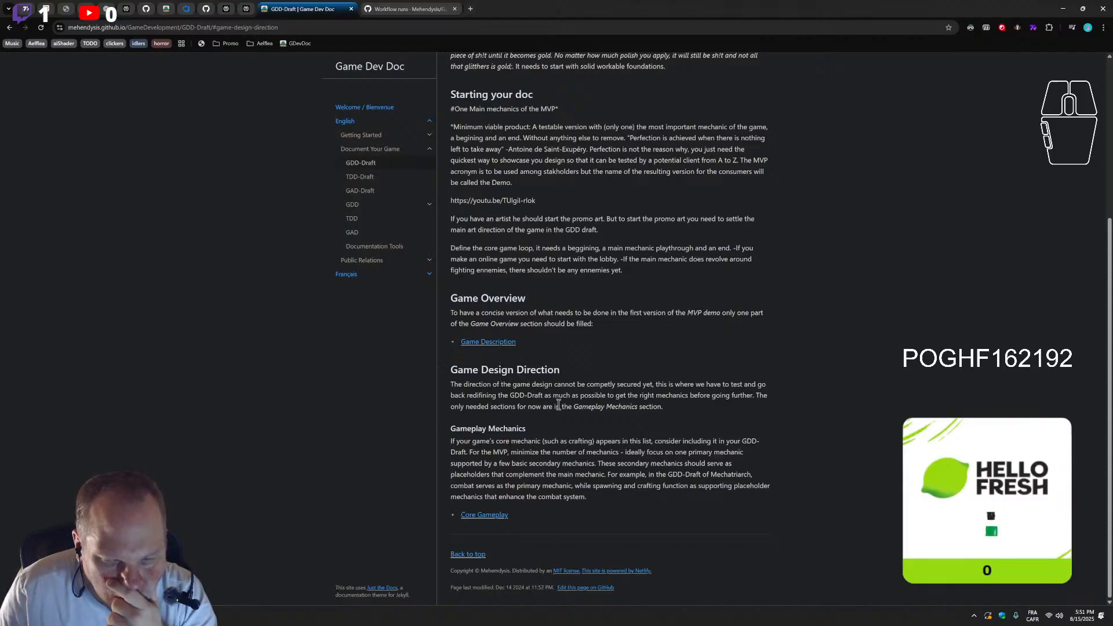
# Test the GDD-Draft page's Core Gameplay and Game Description links, going back to the draft after each
pyautogui.click(493, 522)
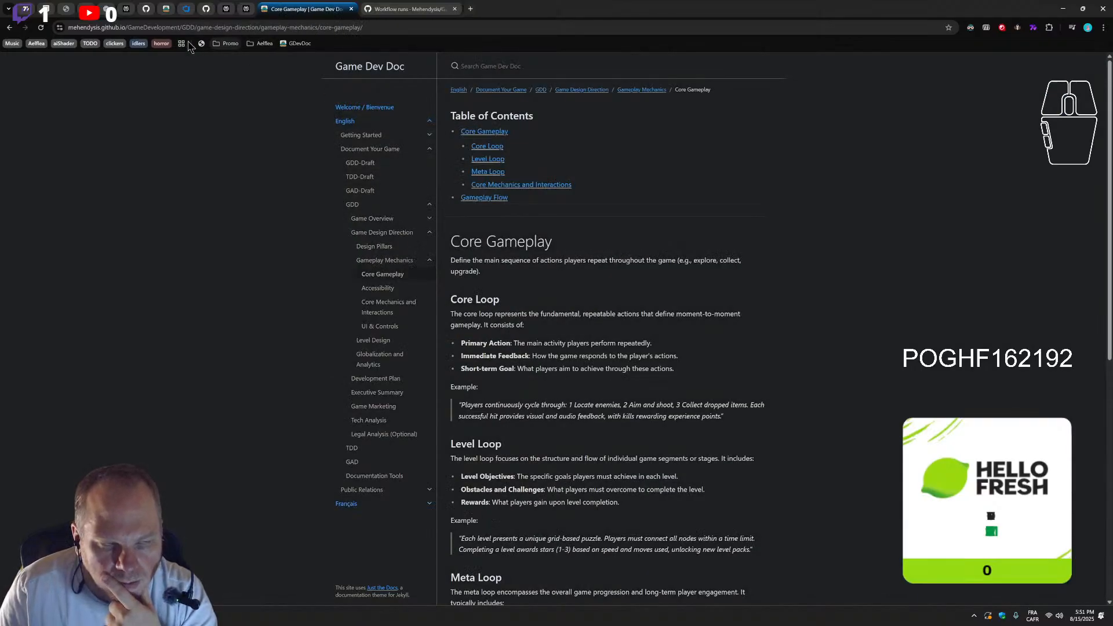
pyautogui.click(9, 27)
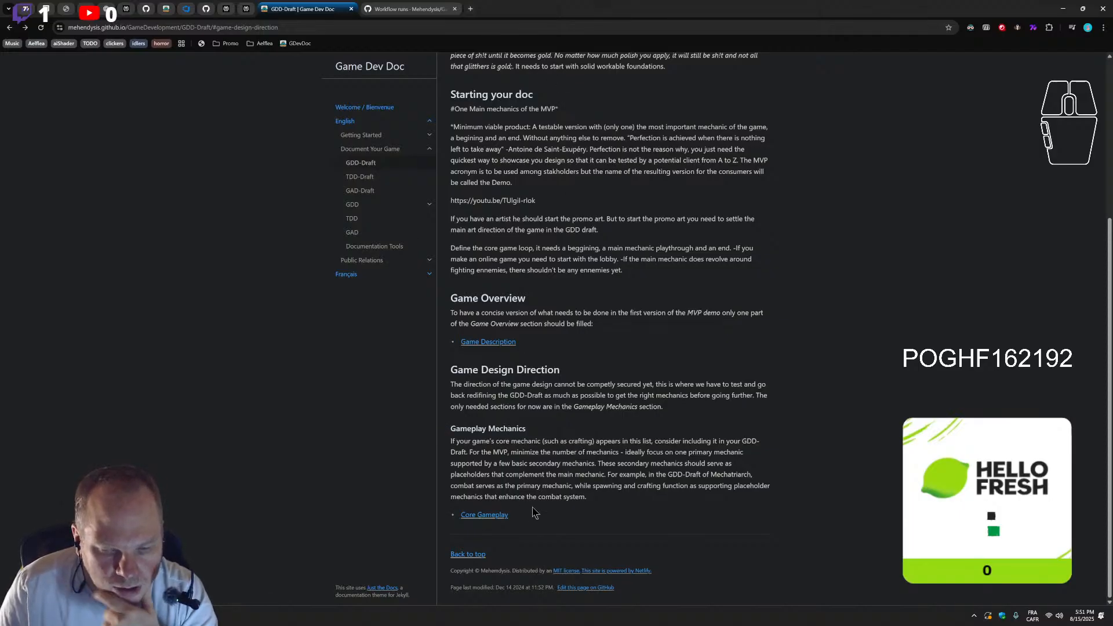
pyautogui.click(494, 343)
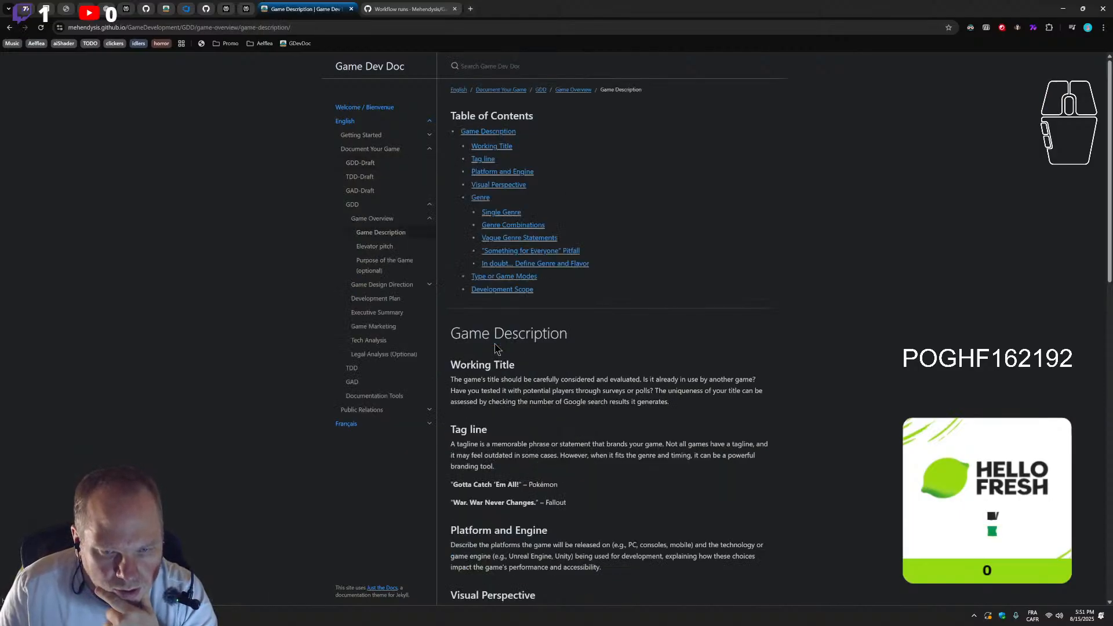
pyautogui.scroll(-15, 583, 452)
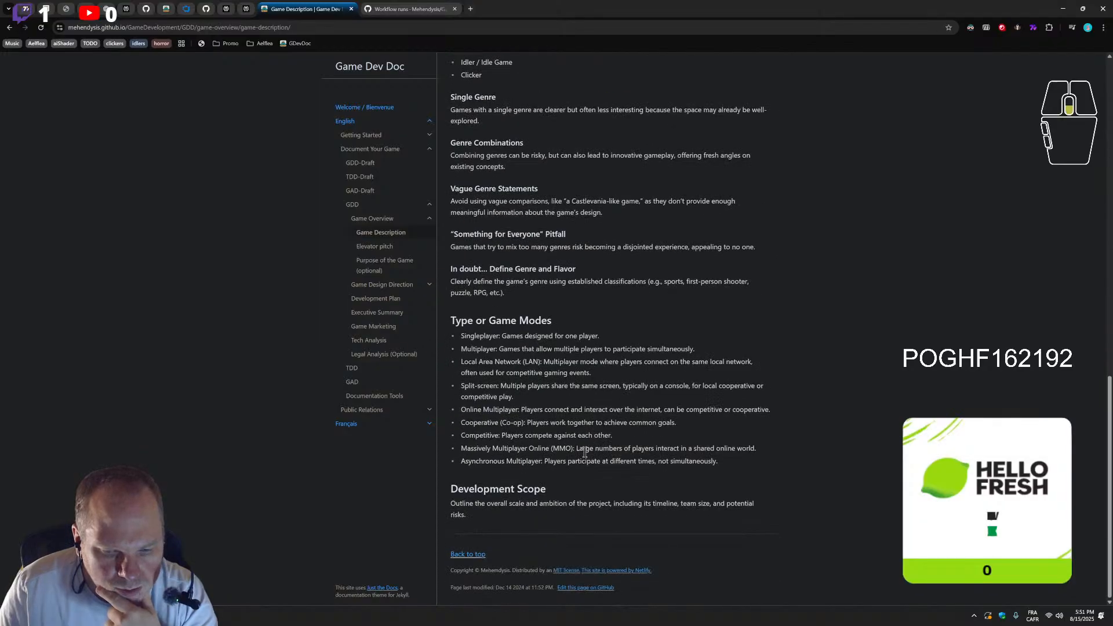
pyautogui.hotkey('alt', 'Left')
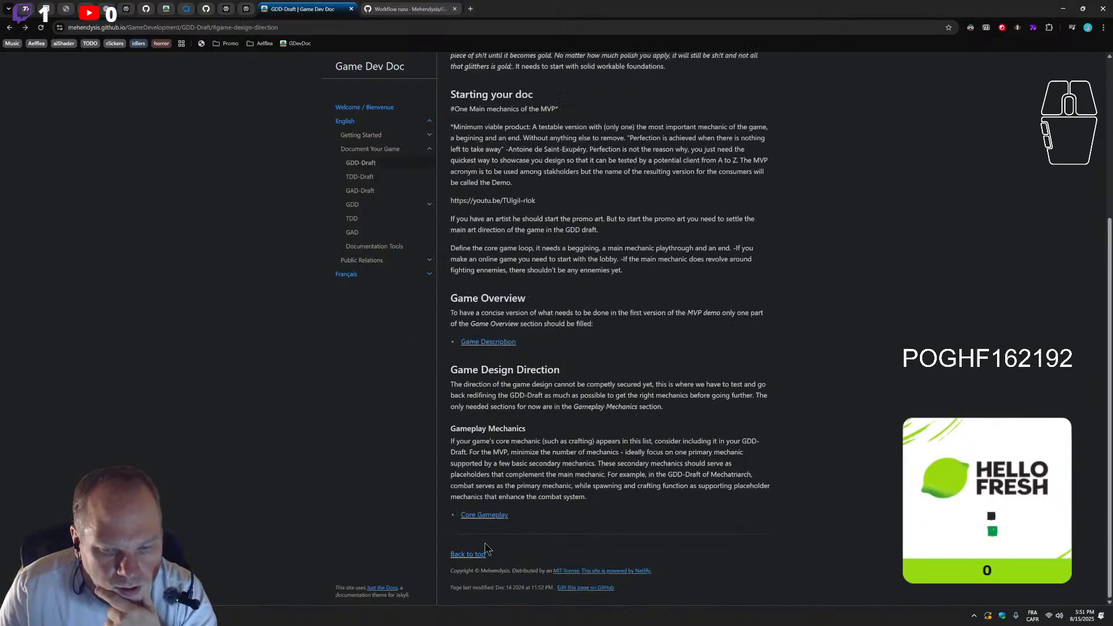
# Test the Core Gameplay page's Core Mechanics and Interactions contents entry and section link, and bring up the published interactions page for comparison
pyautogui.click(486, 516)
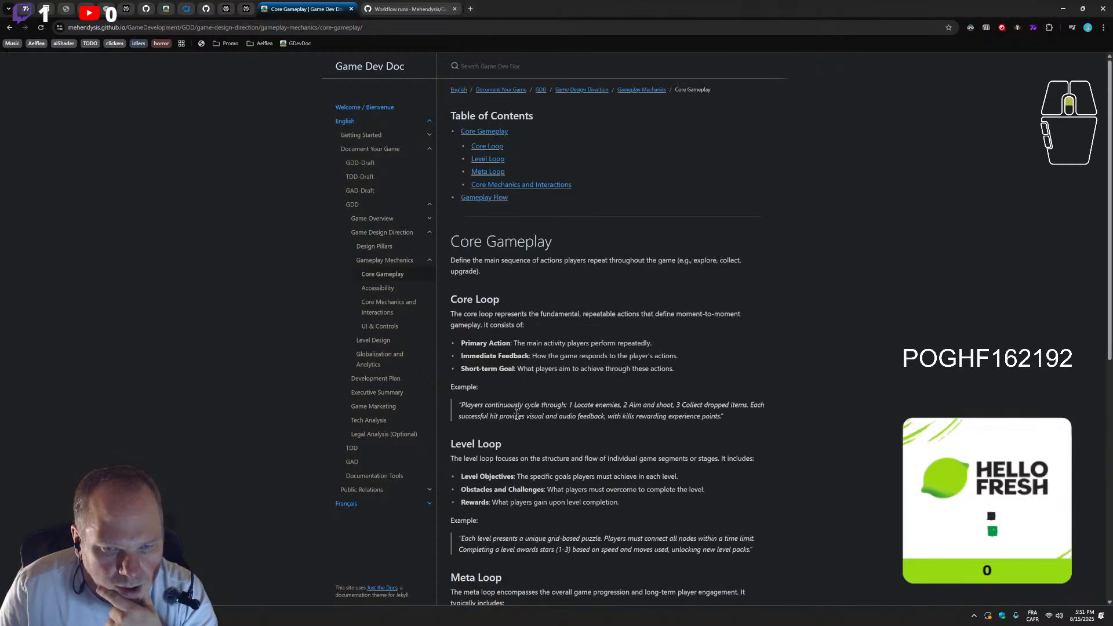
pyautogui.click(494, 185)
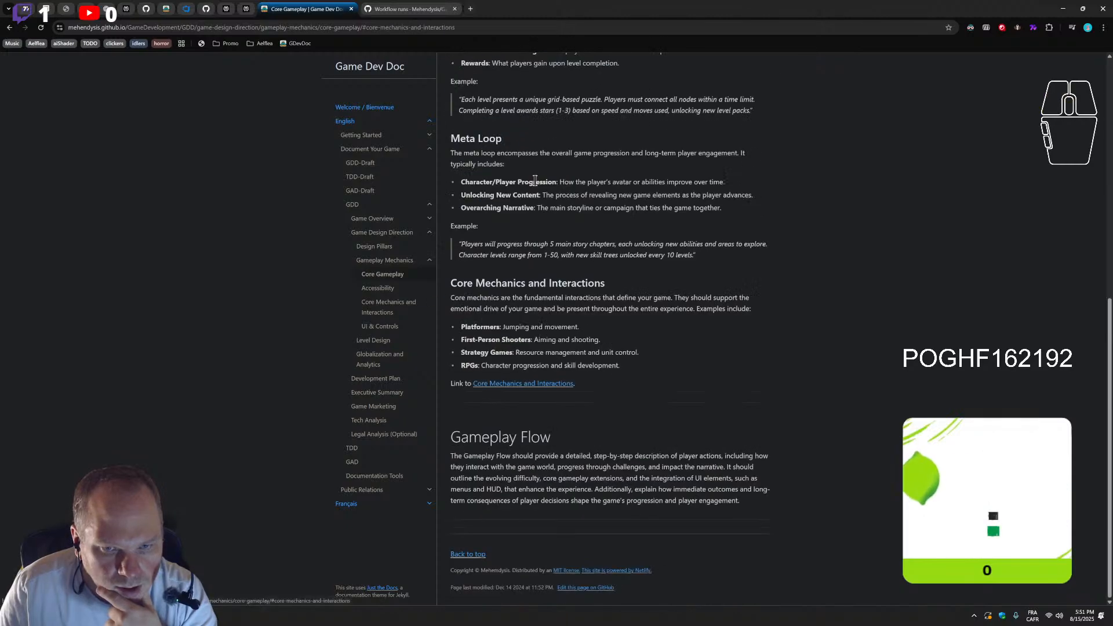
pyautogui.click(529, 383)
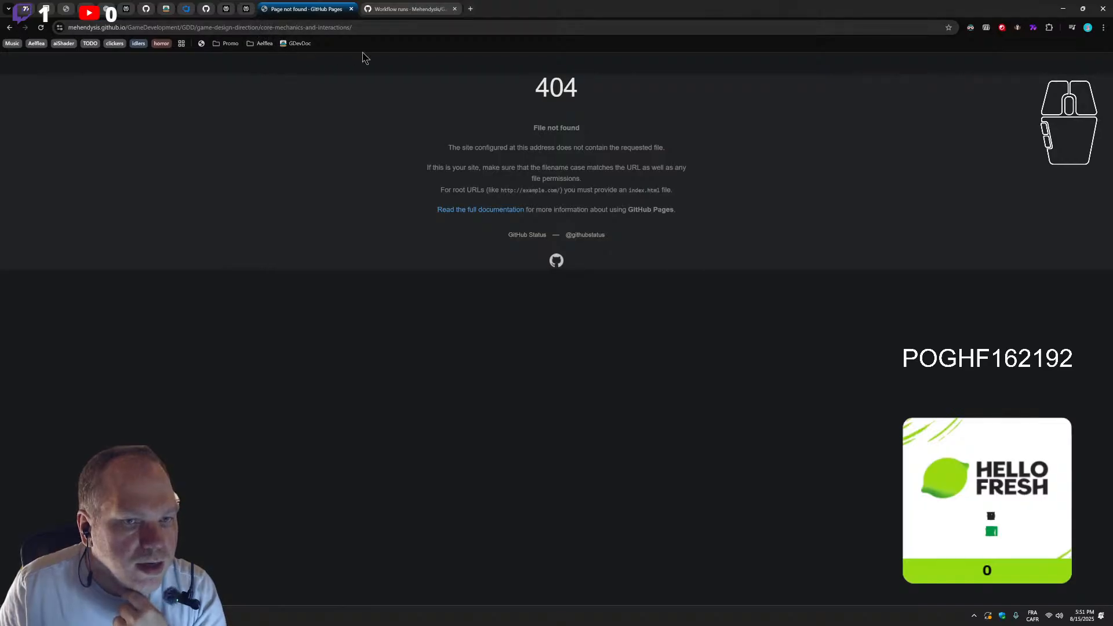
pyautogui.click(169, 9)
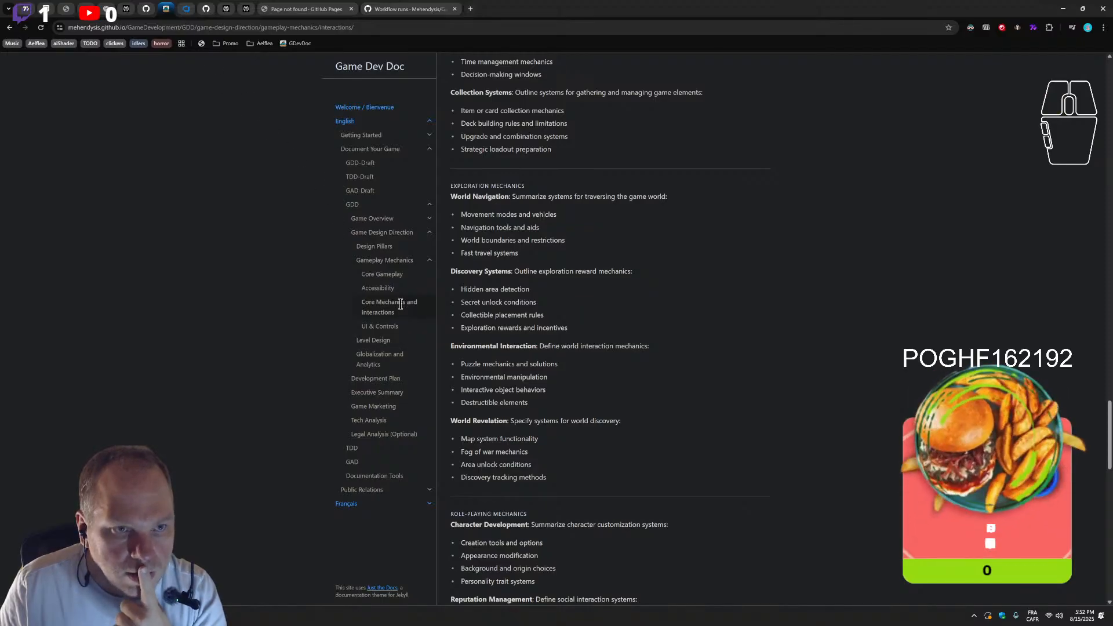
# Load the published interactions page under gameplay-mechanics again from its address to test whether it still exists
pyautogui.moveTo(197, 28); pyautogui.dragTo(357, 29)
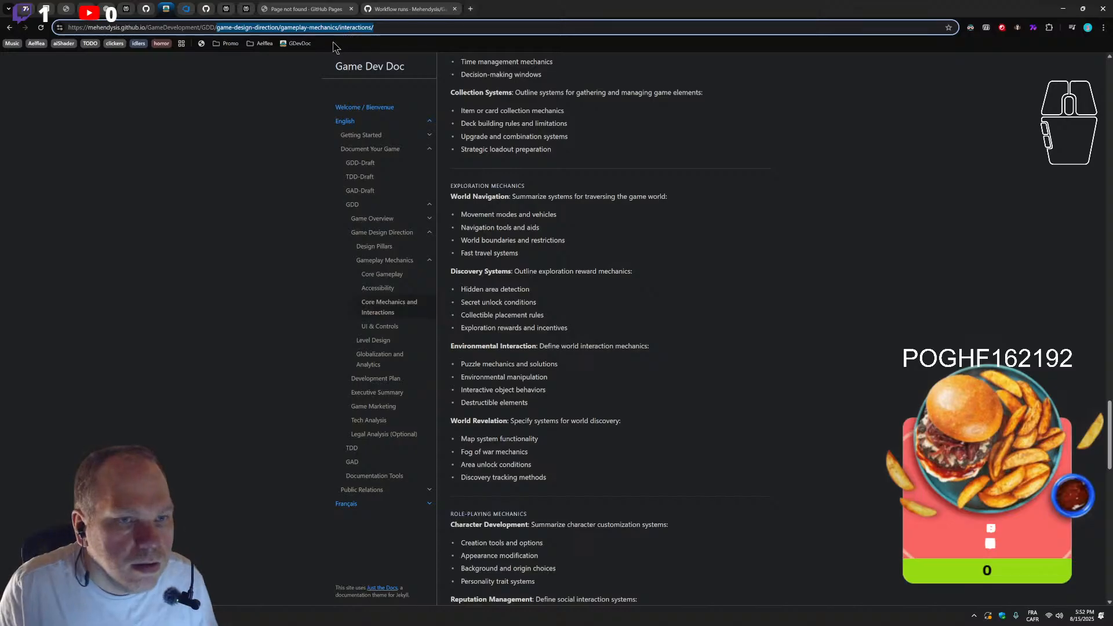
pyautogui.click(356, 28)
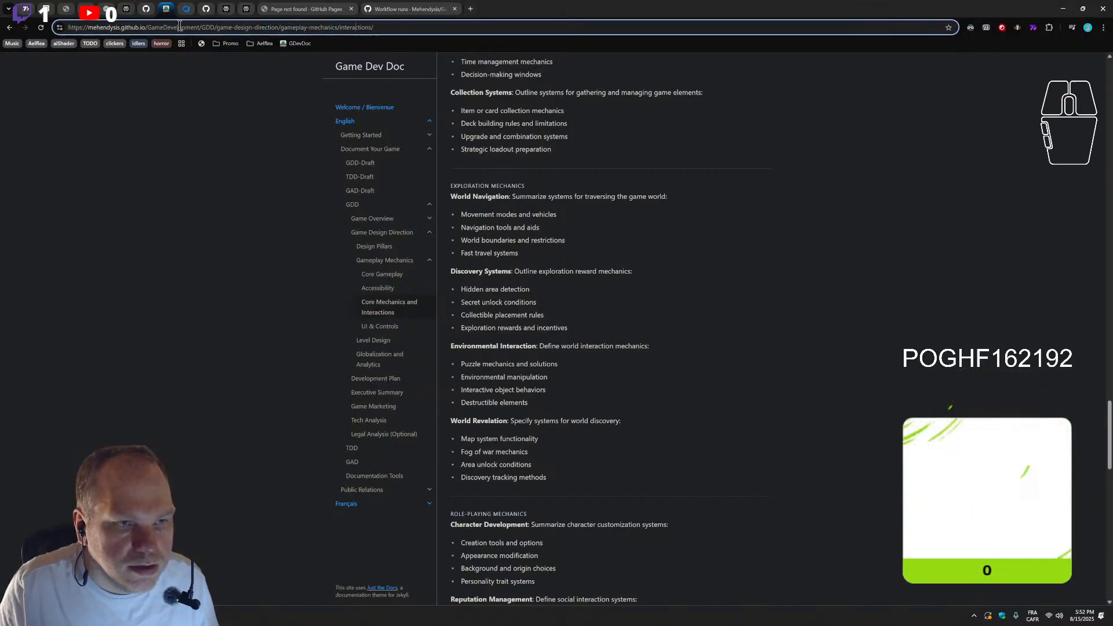
pyautogui.press('Return')
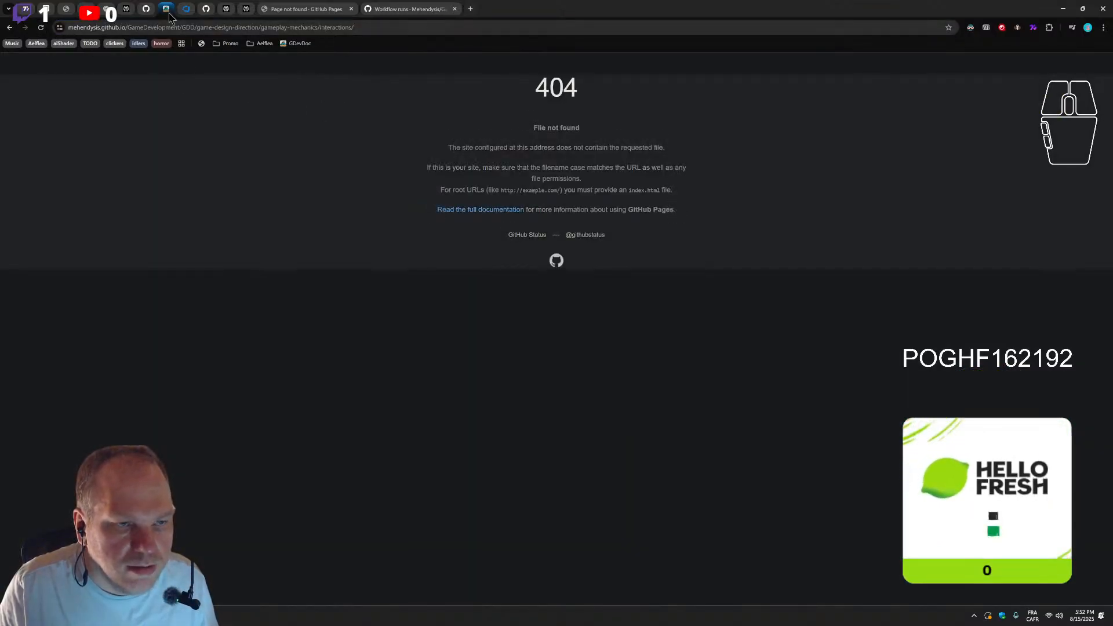
# Shorten the address to the gameplay-mechanics page, then open and reload its Core Mechanics and Interactions subpage
pyautogui.moveTo(322, 27); pyautogui.dragTo(400, 29)
pyautogui.press('BackSpace')
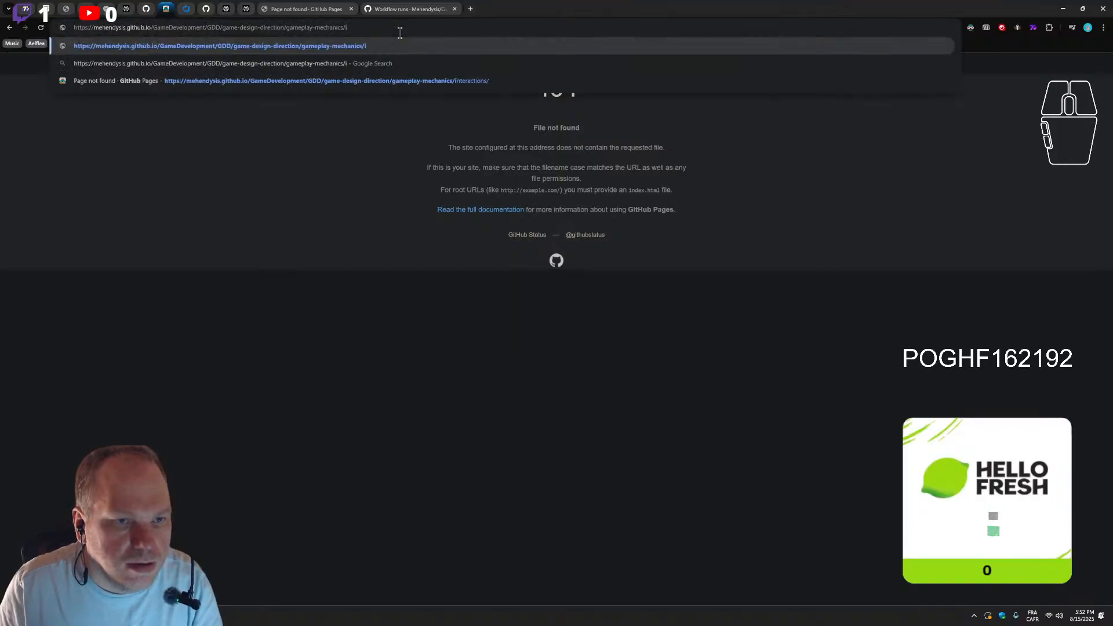
pyautogui.press('Return')
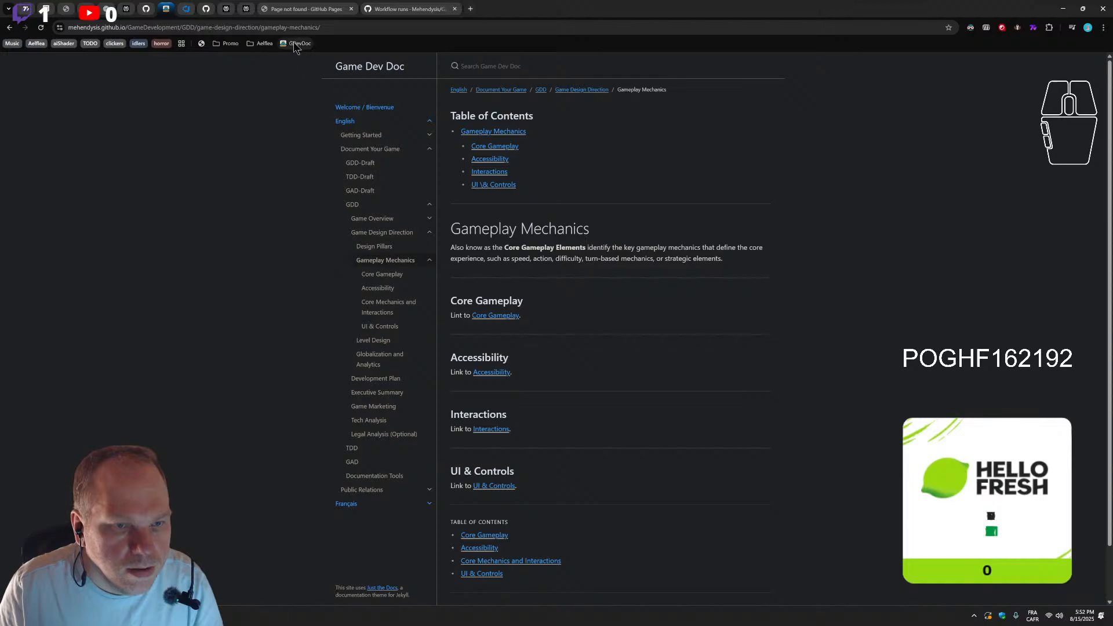
pyautogui.click(399, 303)
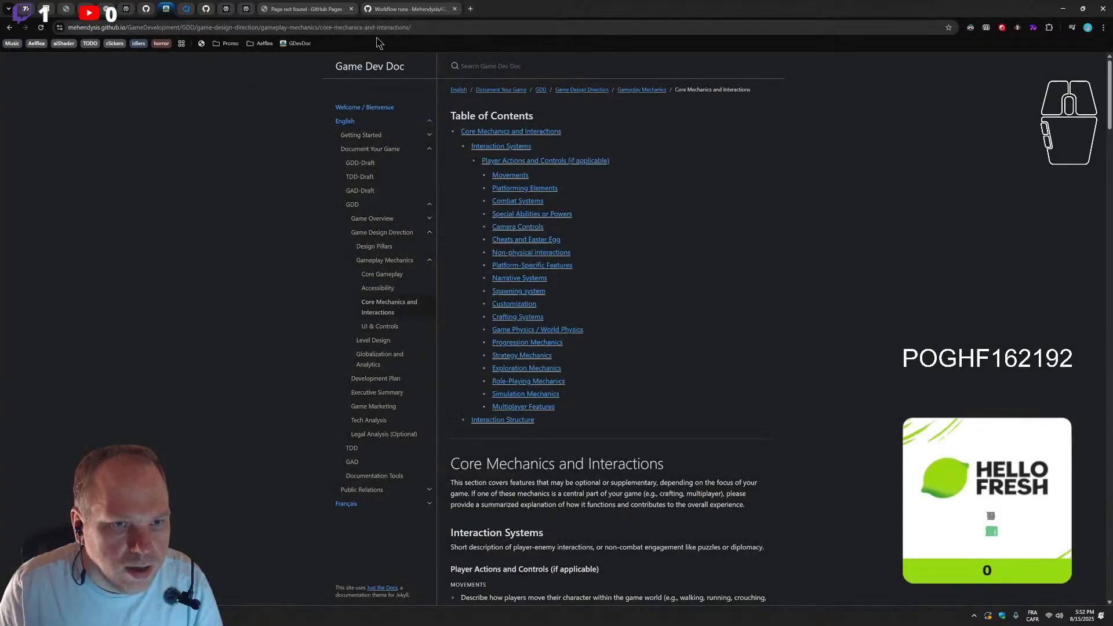
pyautogui.click(39, 28)
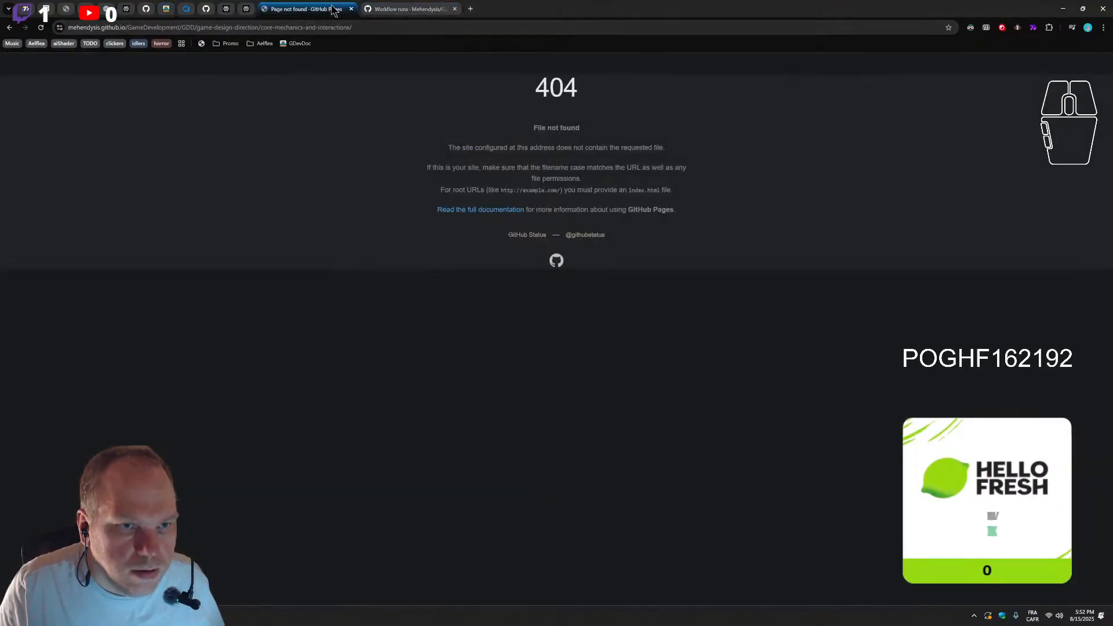
# Compare the missing page's address with the published Core Mechanics and Interactions page's address, and check core-gameplay.md on GitHub
pyautogui.click(166, 9)
pyautogui.click(296, 8)
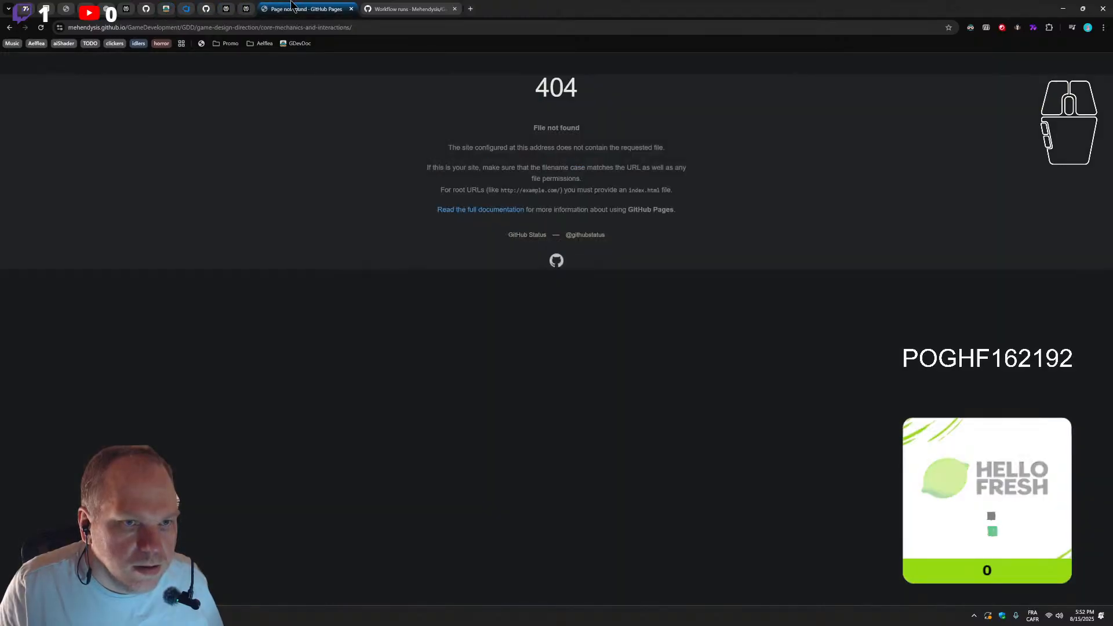
pyautogui.click(146, 10)
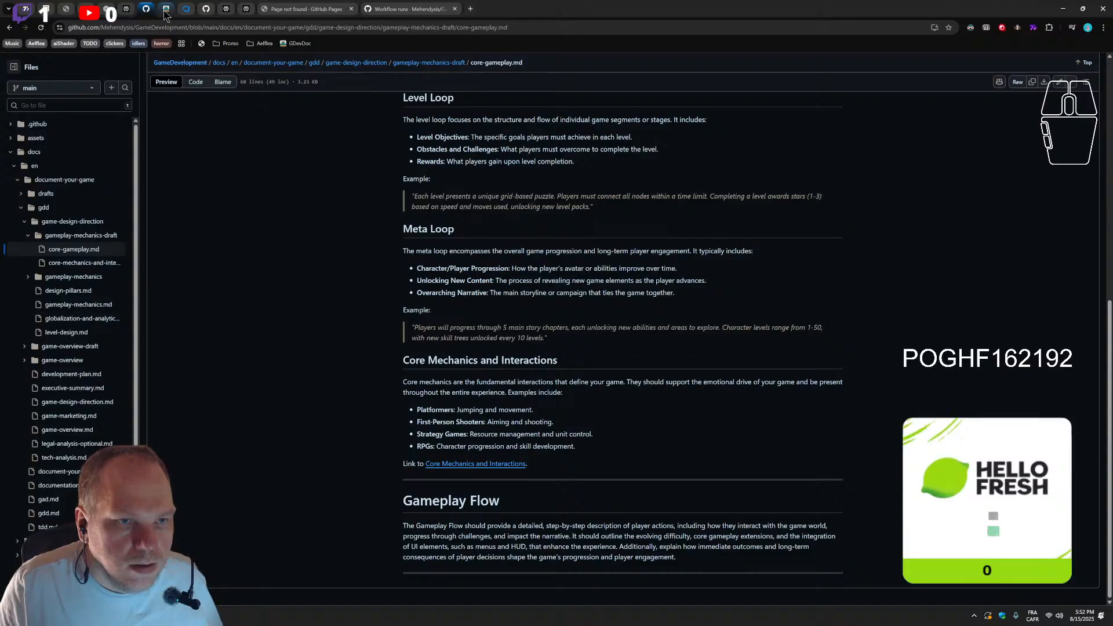
pyautogui.click(166, 11)
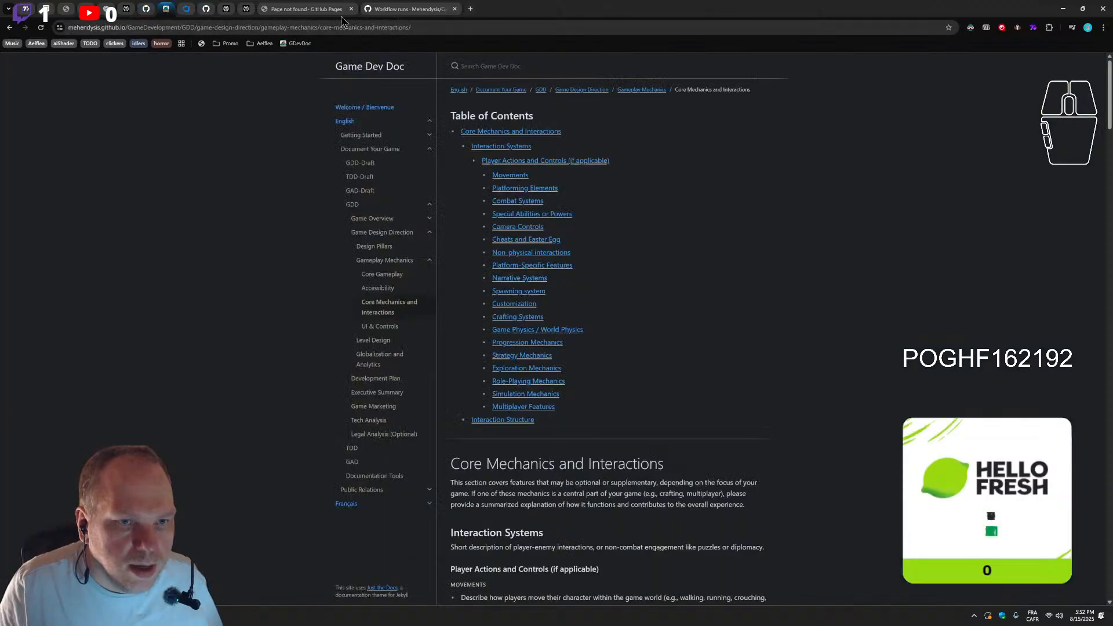
pyautogui.moveTo(429, 26); pyautogui.dragTo(280, 27)
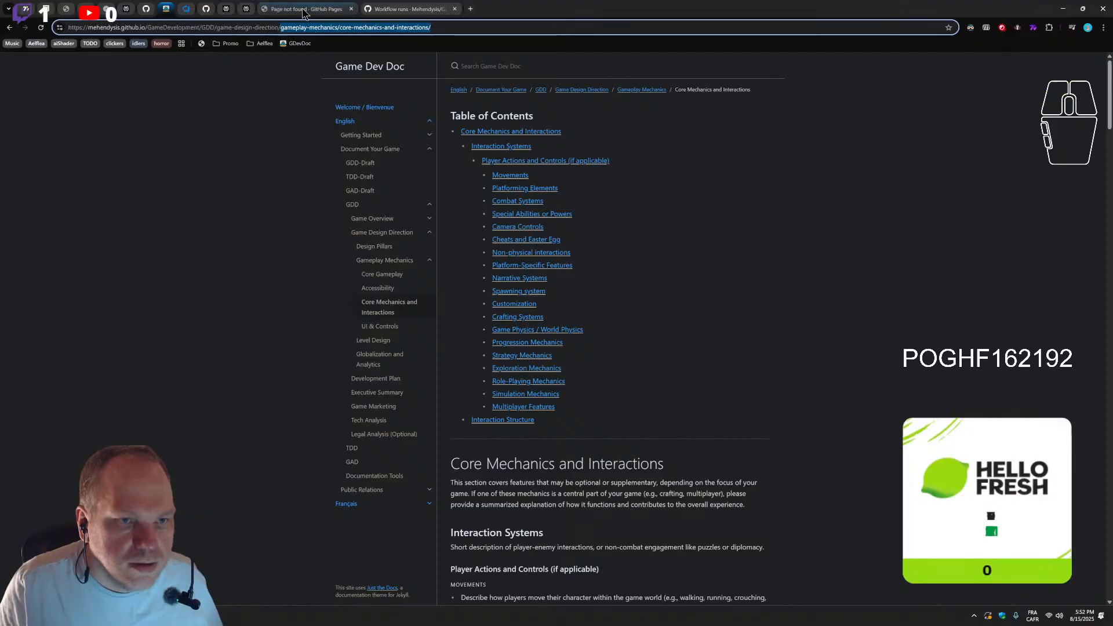
pyautogui.click(306, 9)
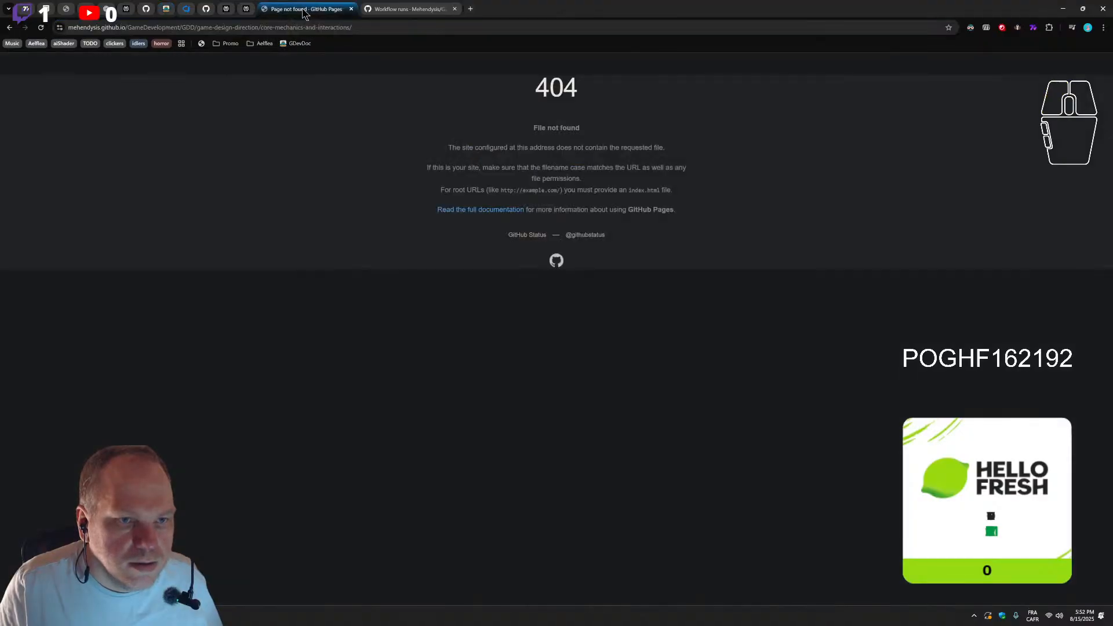
pyautogui.click(181, 10)
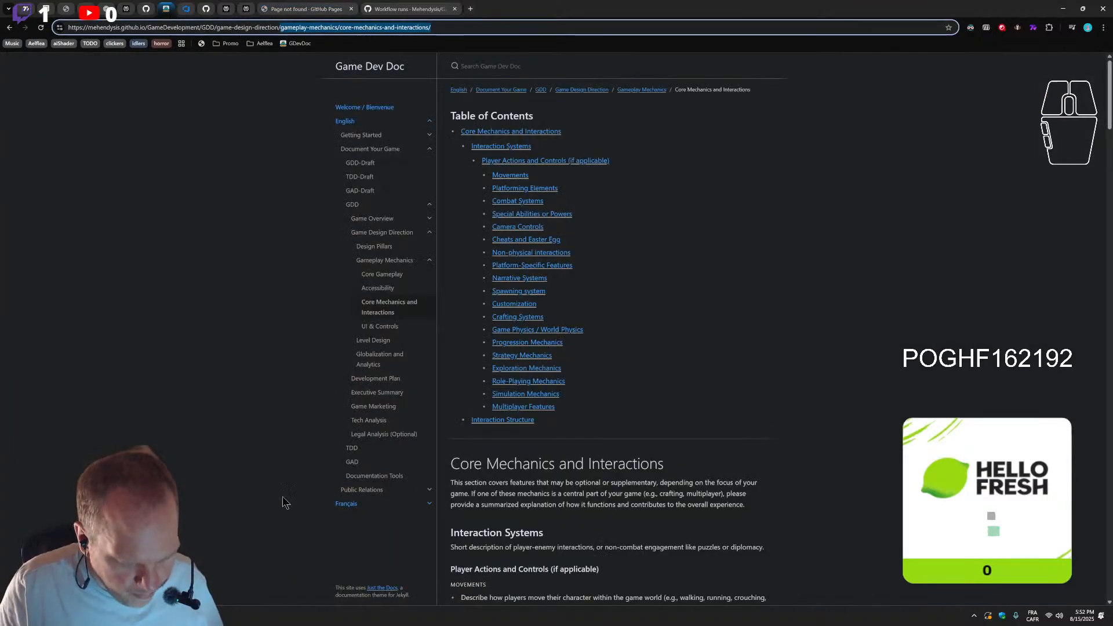
pyautogui.click(406, 9)
pyautogui.click(326, 11)
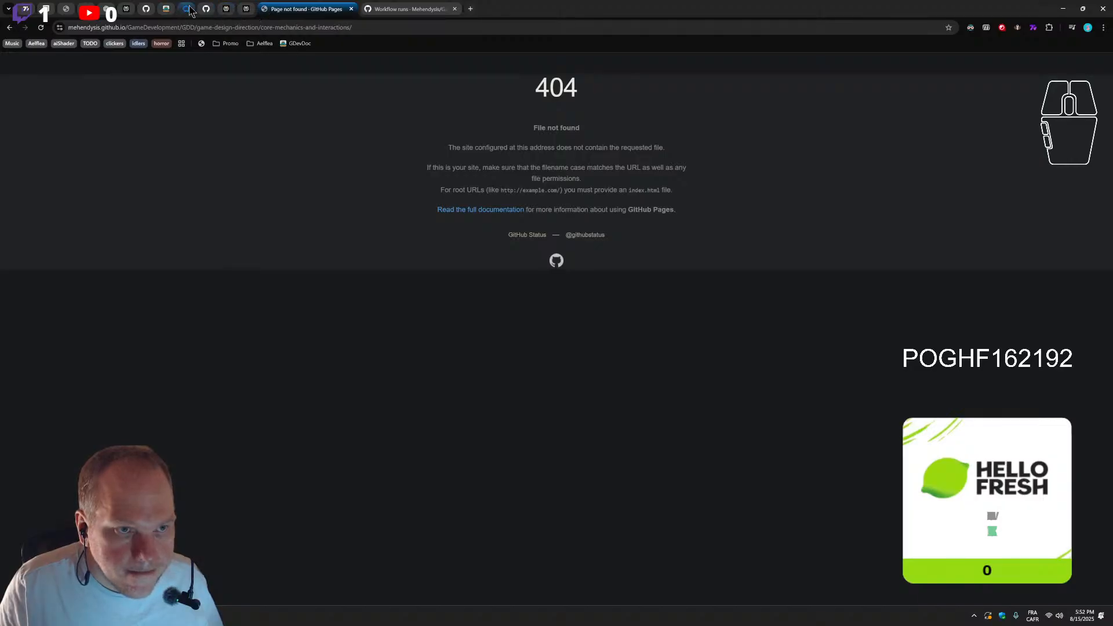
pyautogui.click(167, 10)
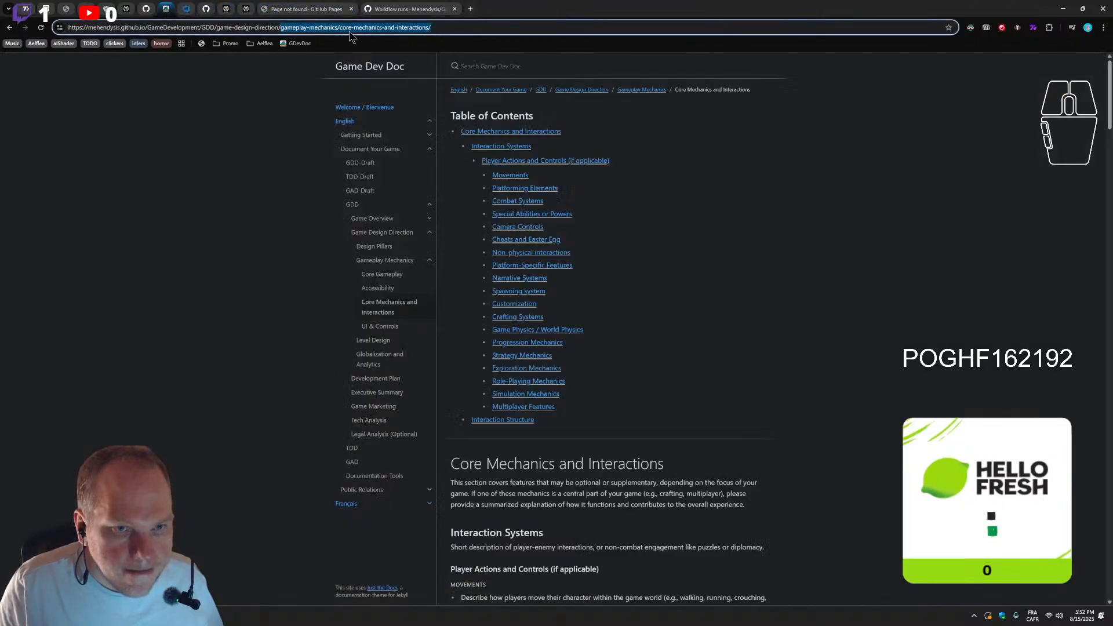
pyautogui.click(400, 9)
pyautogui.click(333, 9)
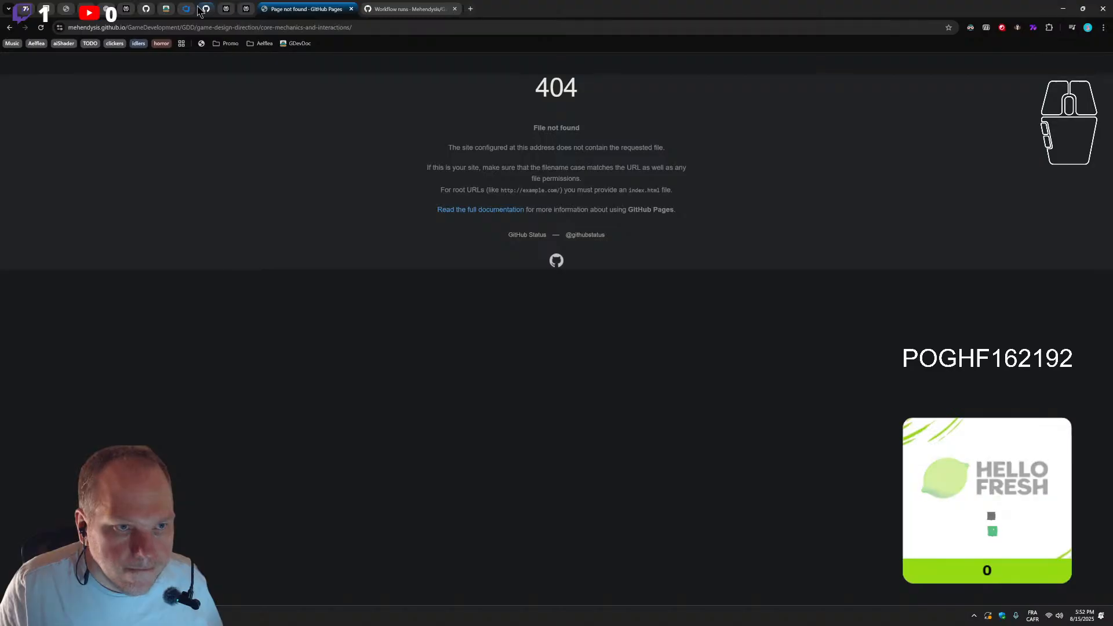
pyautogui.click(166, 9)
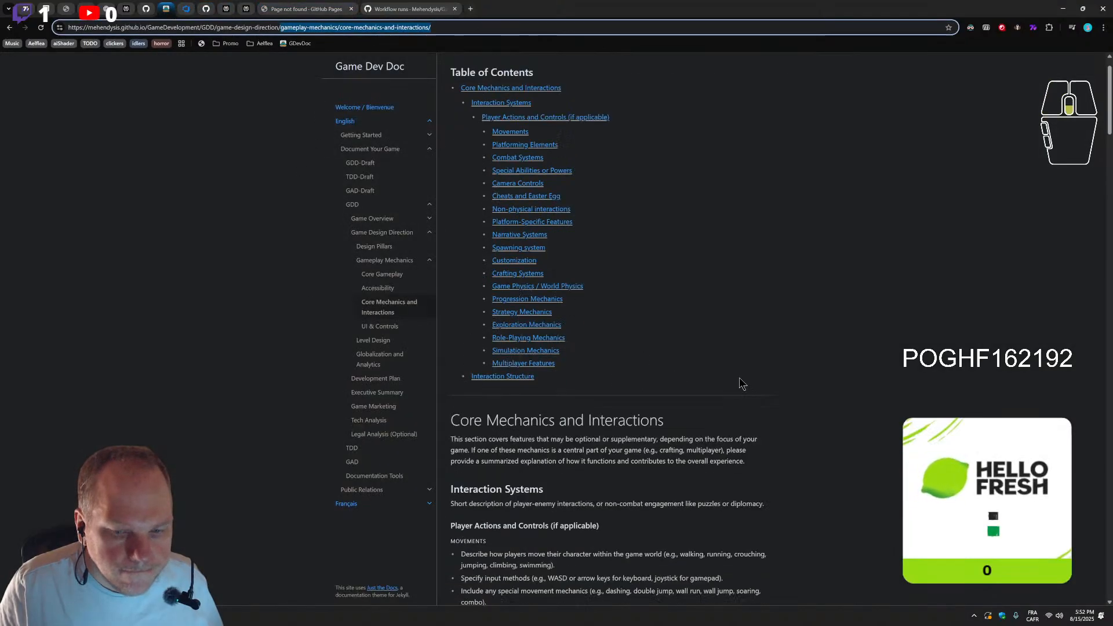
# Read through the published Core Mechanics and Interactions page from its Table of Contents down to the Interaction Structure section
pyautogui.scroll(-2, 737, 383)
pyautogui.click(719, 407)
pyautogui.scroll(3, 696, 396)
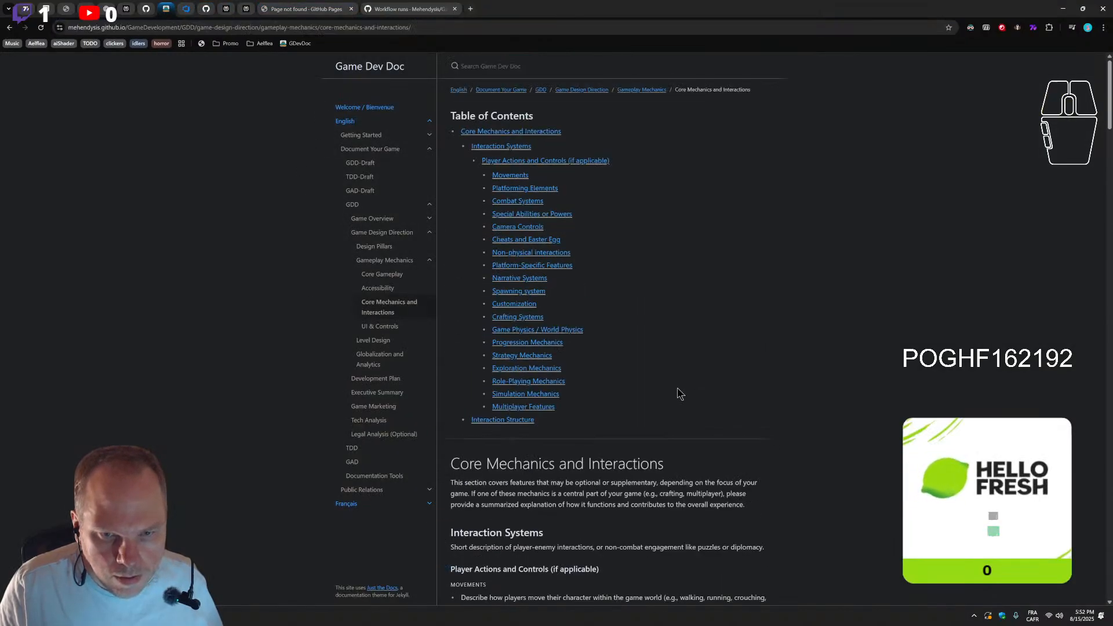
pyautogui.scroll(-2, 673, 385)
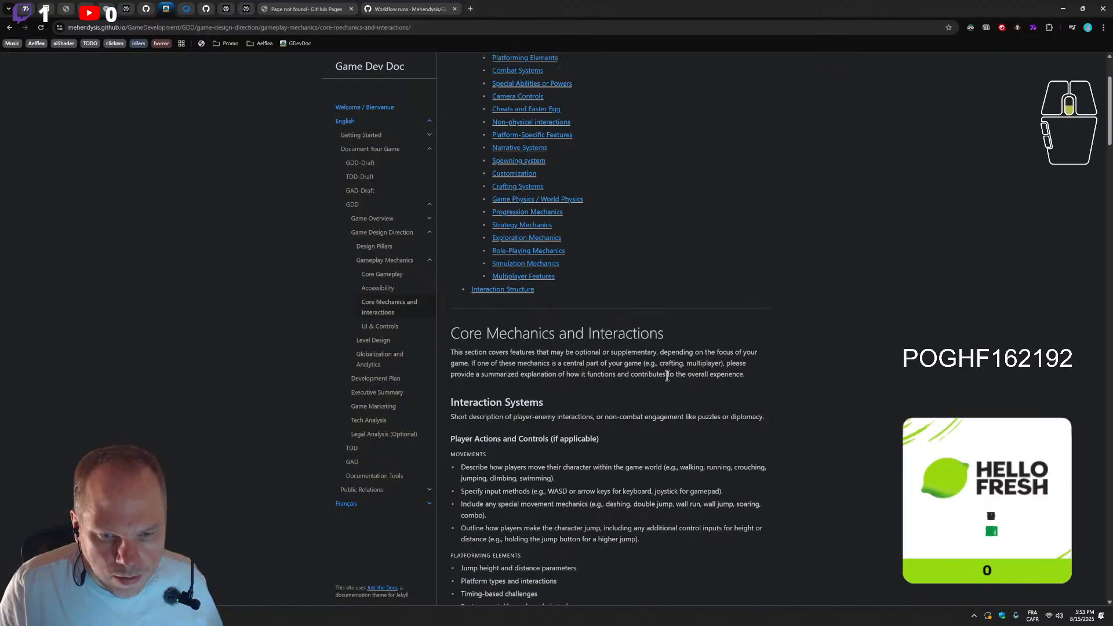
pyautogui.scroll(1, 668, 377)
pyautogui.scroll(1, 667, 382)
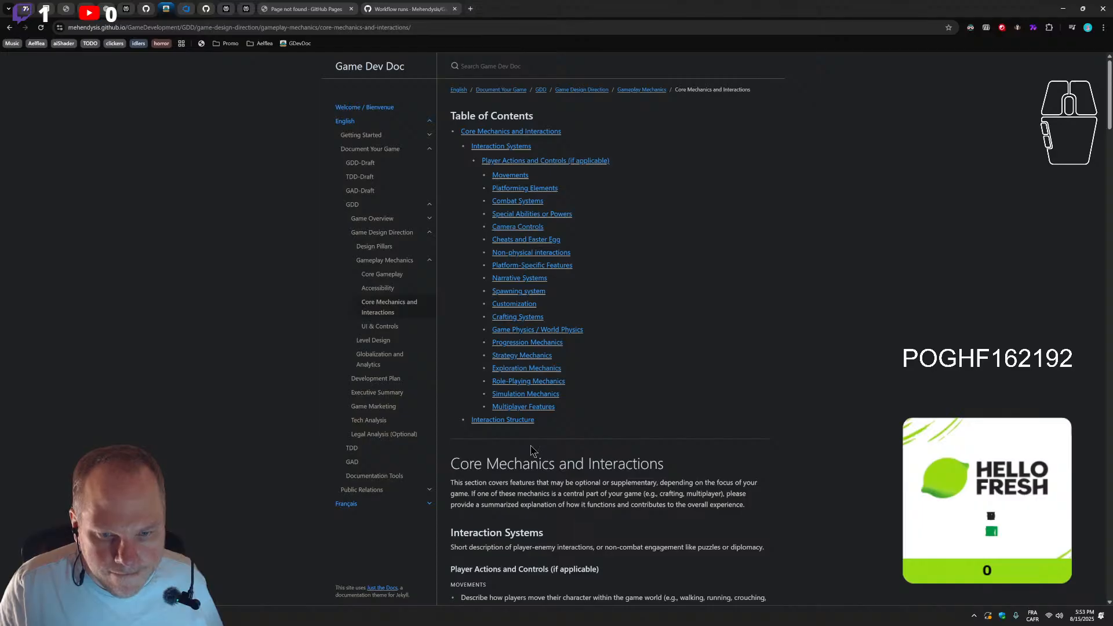
pyautogui.scroll(-10, 539, 446)
pyautogui.scroll(-15, 540, 447)
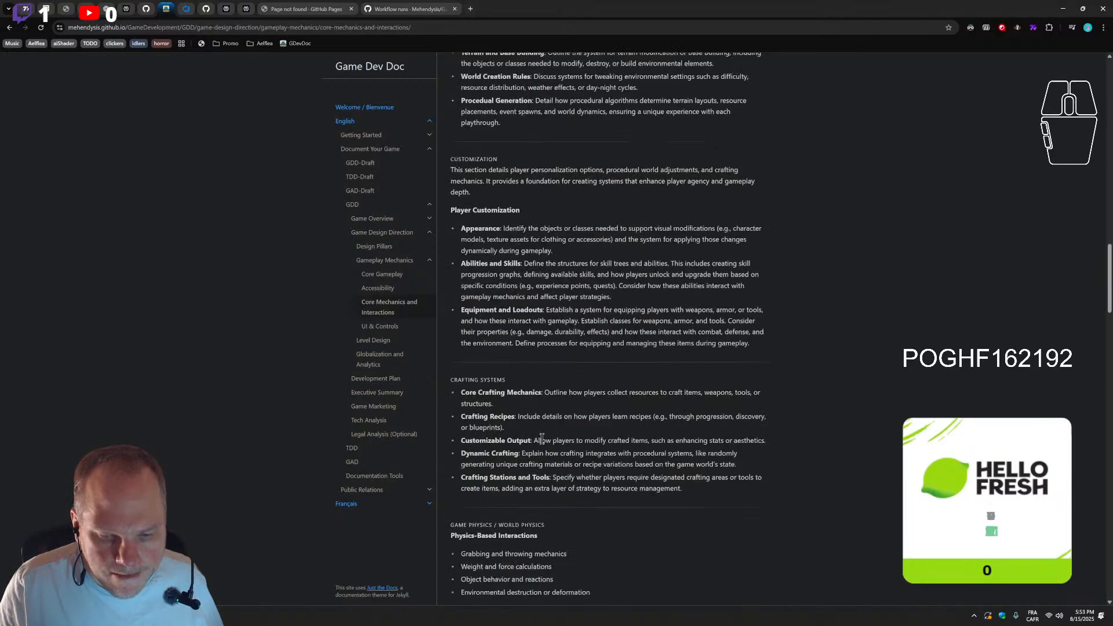
pyautogui.scroll(-15, 542, 435)
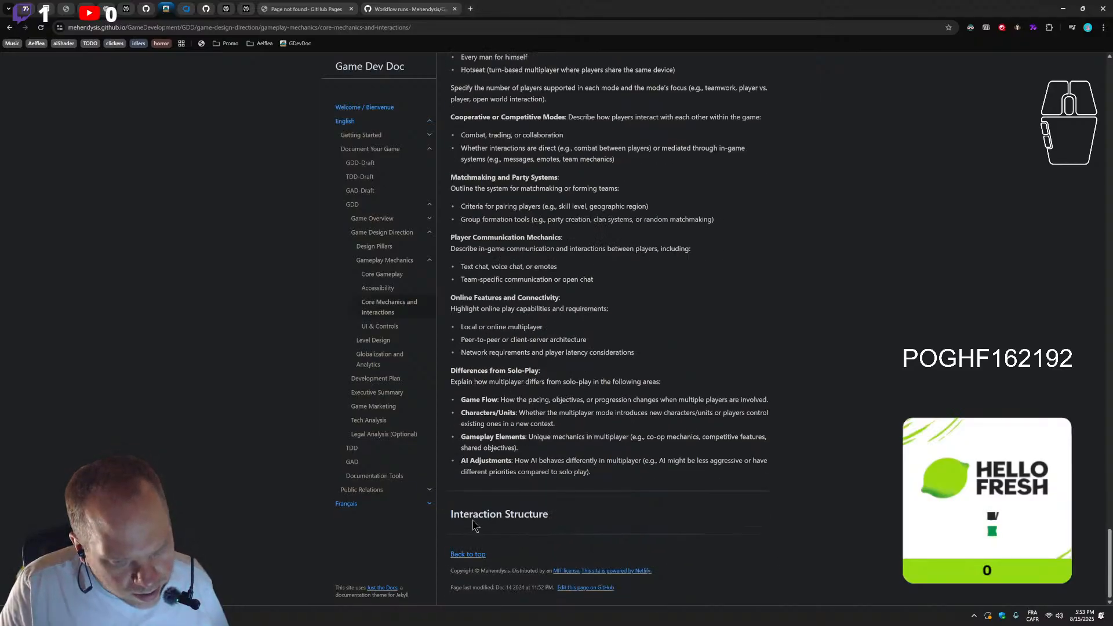
pyautogui.scroll(2, 548, 415)
pyautogui.scroll(-2, 548, 415)
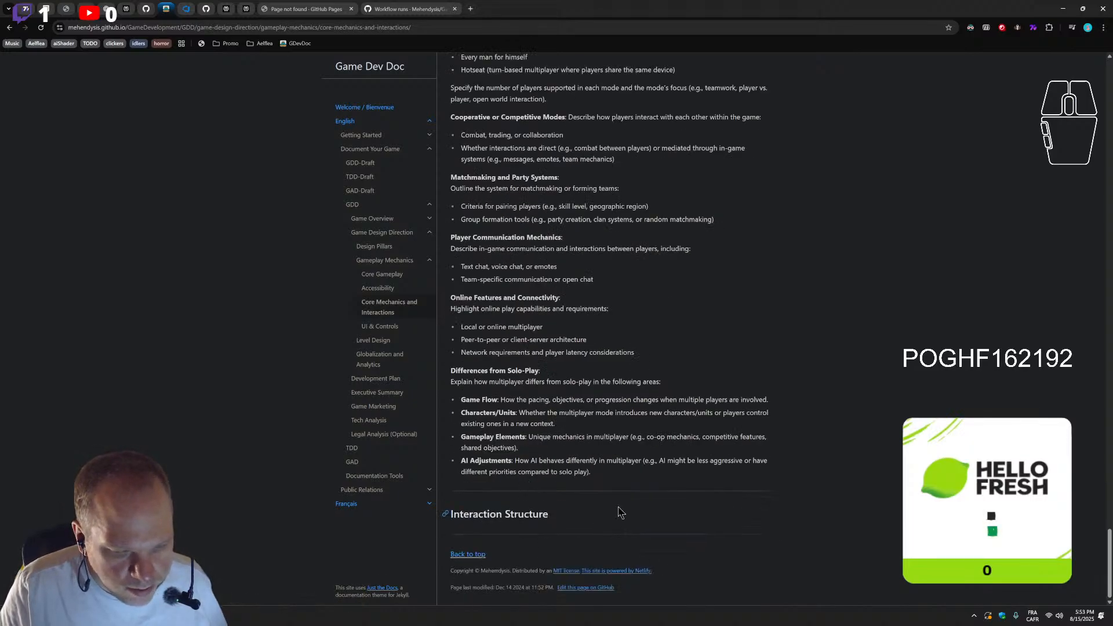
pyautogui.scroll(20, 552, 519)
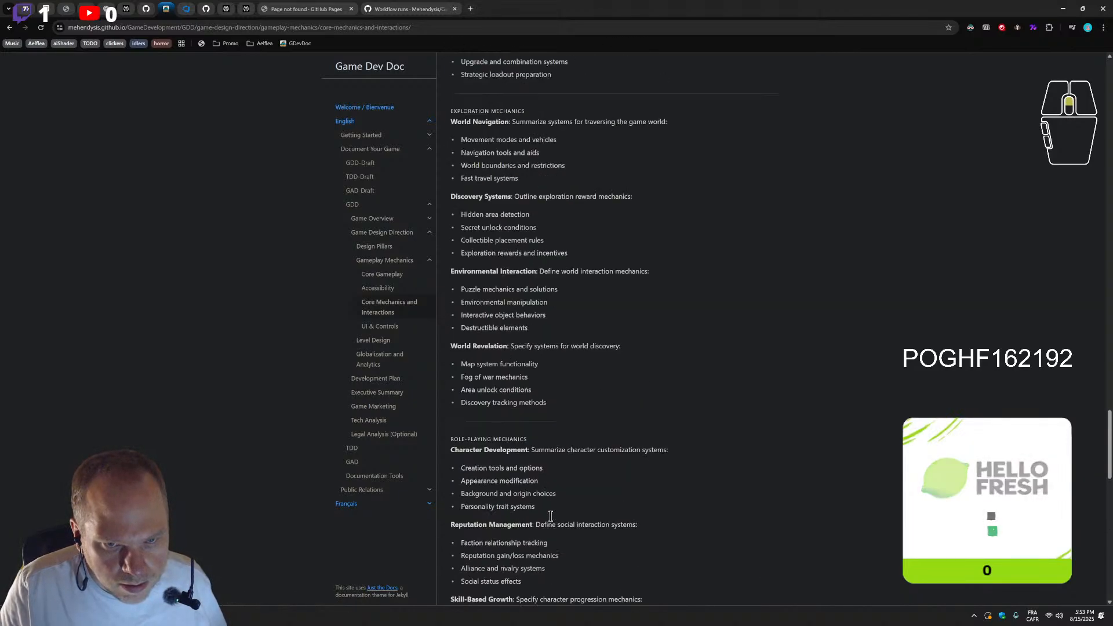
pyautogui.scroll(15, 550, 521)
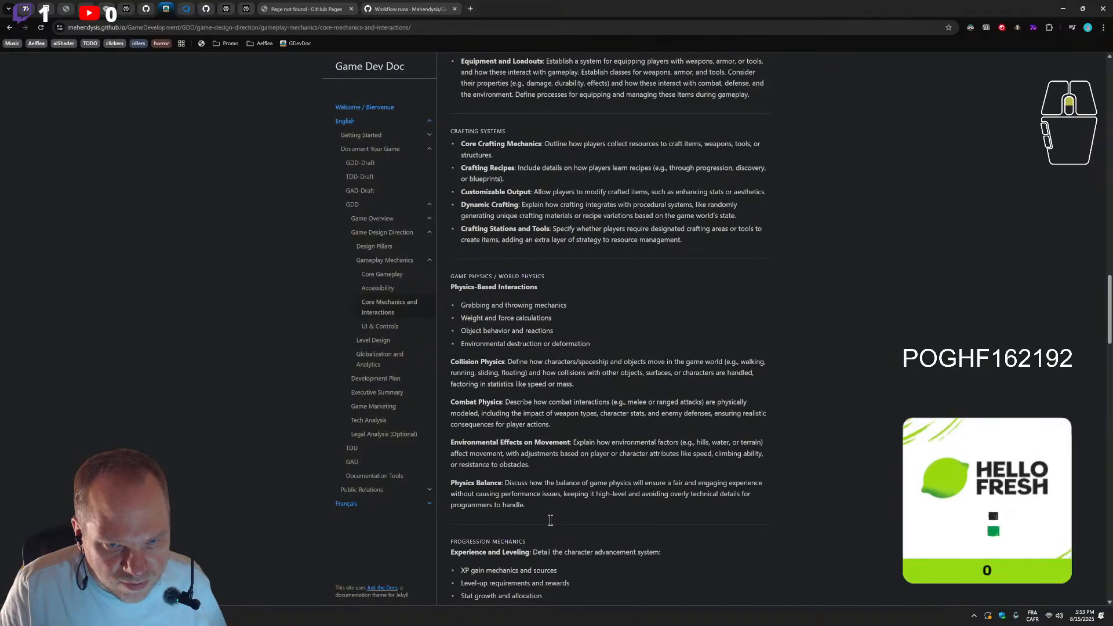
pyautogui.scroll(10, 550, 520)
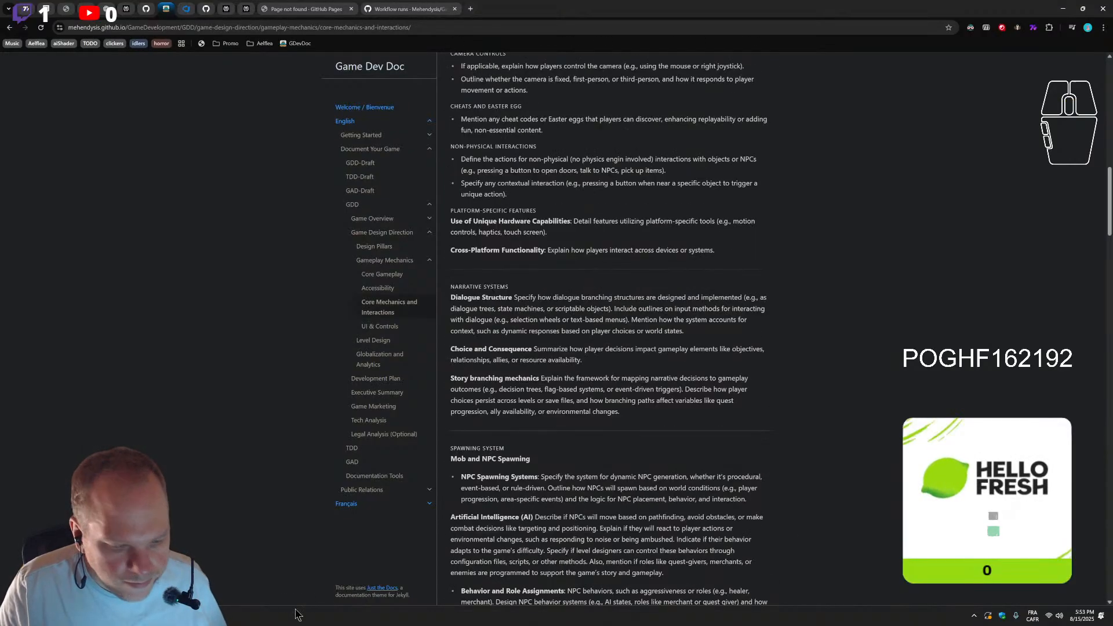
pyautogui.scroll(15, 627, 371)
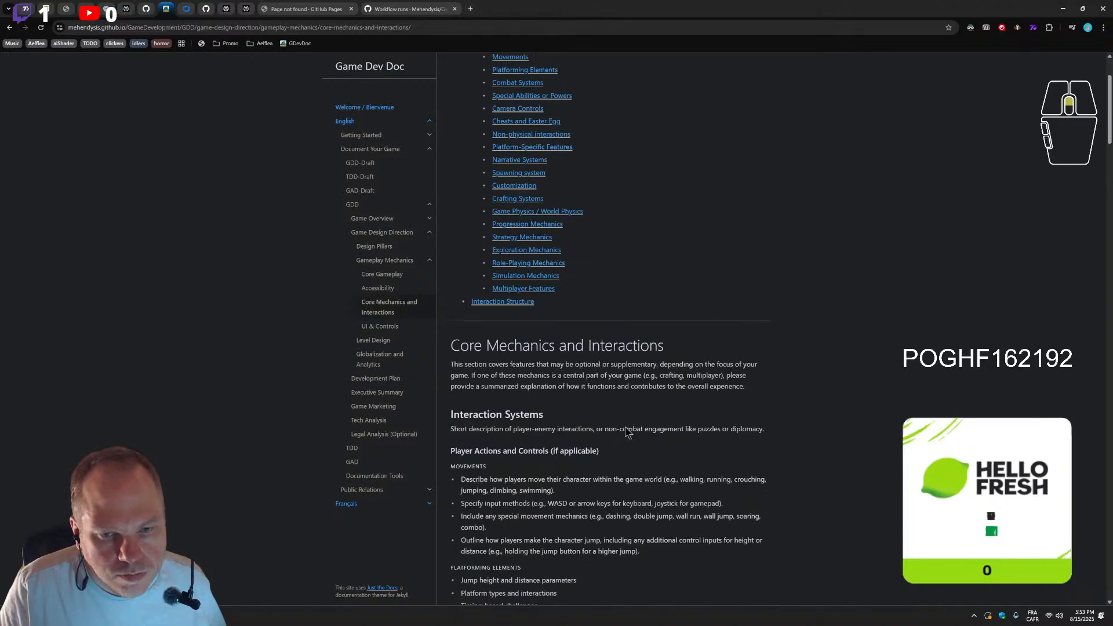
pyautogui.scroll(1, 617, 432)
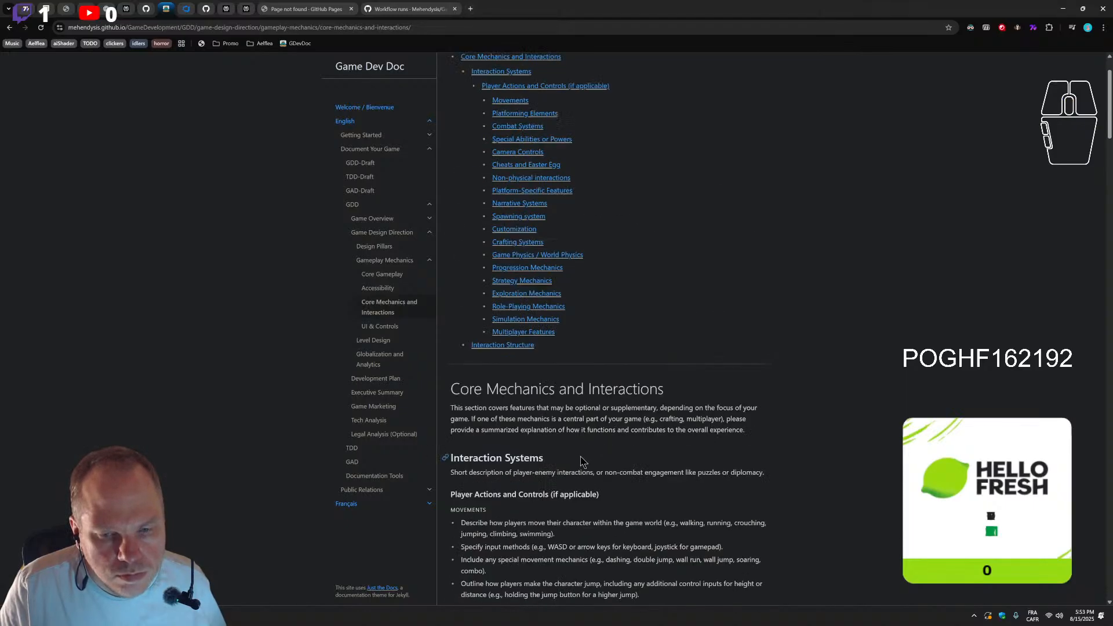
pyautogui.scroll(2, 583, 462)
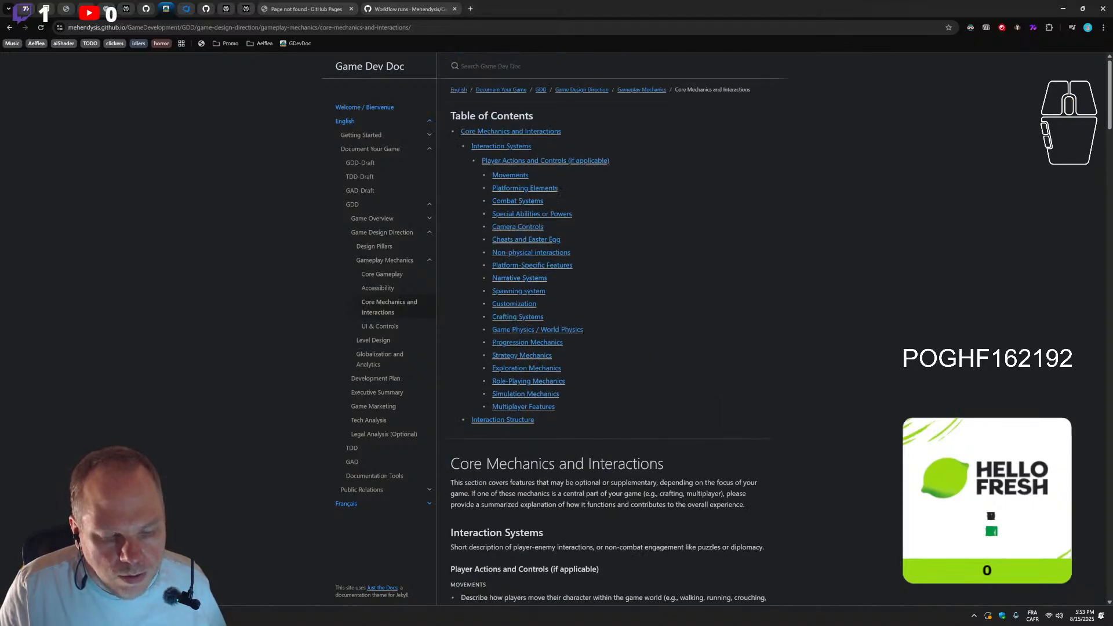
# Switch to Visual Studio Code, refresh the GameDevelopment repository's source control and synchronize its main branch
pyautogui.click(142, 616)
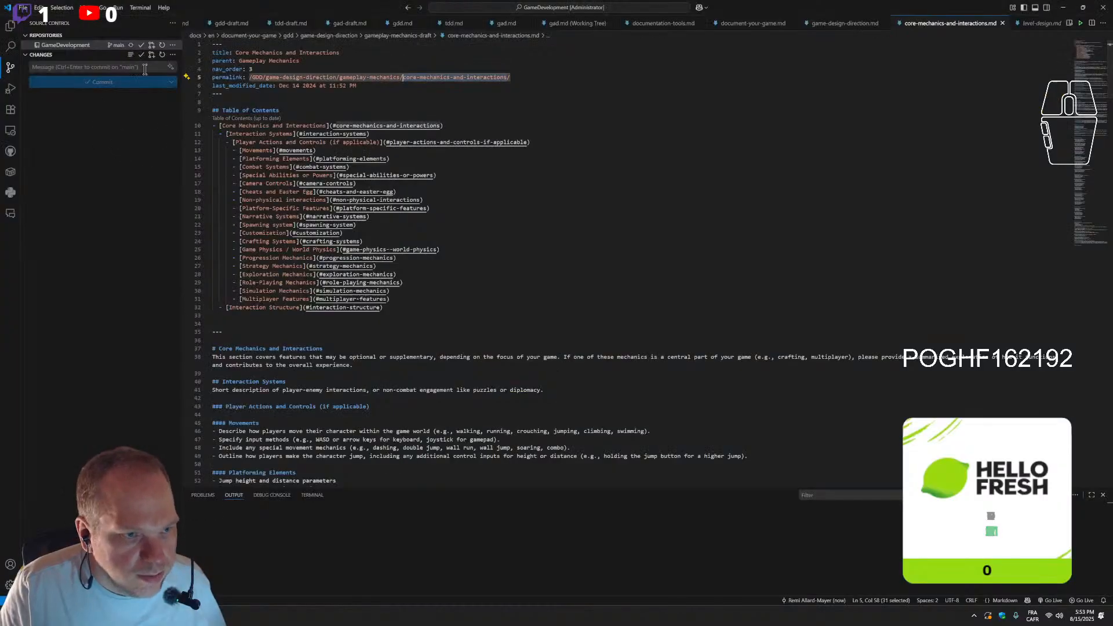
pyautogui.click(170, 46)
pyautogui.press('Escape')
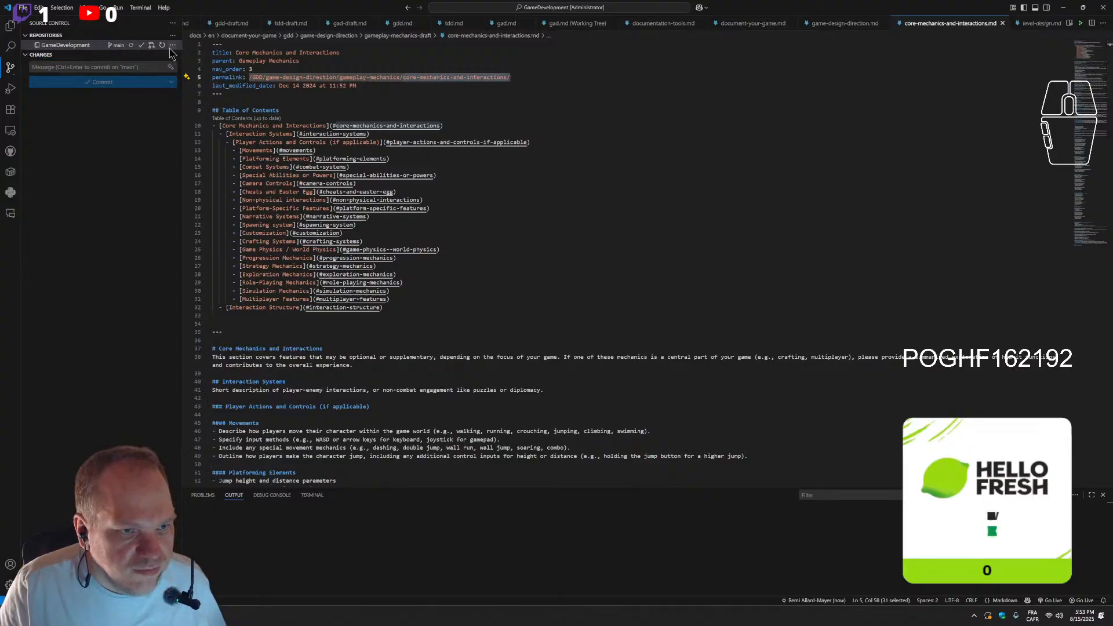
pyautogui.click(172, 46)
pyautogui.click(163, 46)
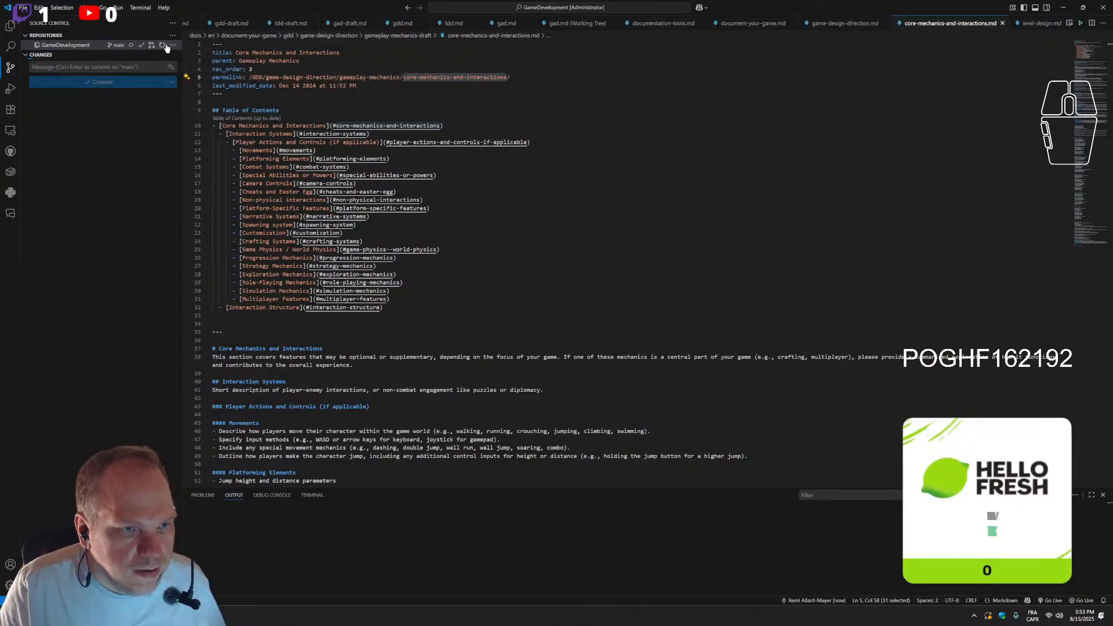
pyautogui.click(173, 46)
pyautogui.click(127, 45)
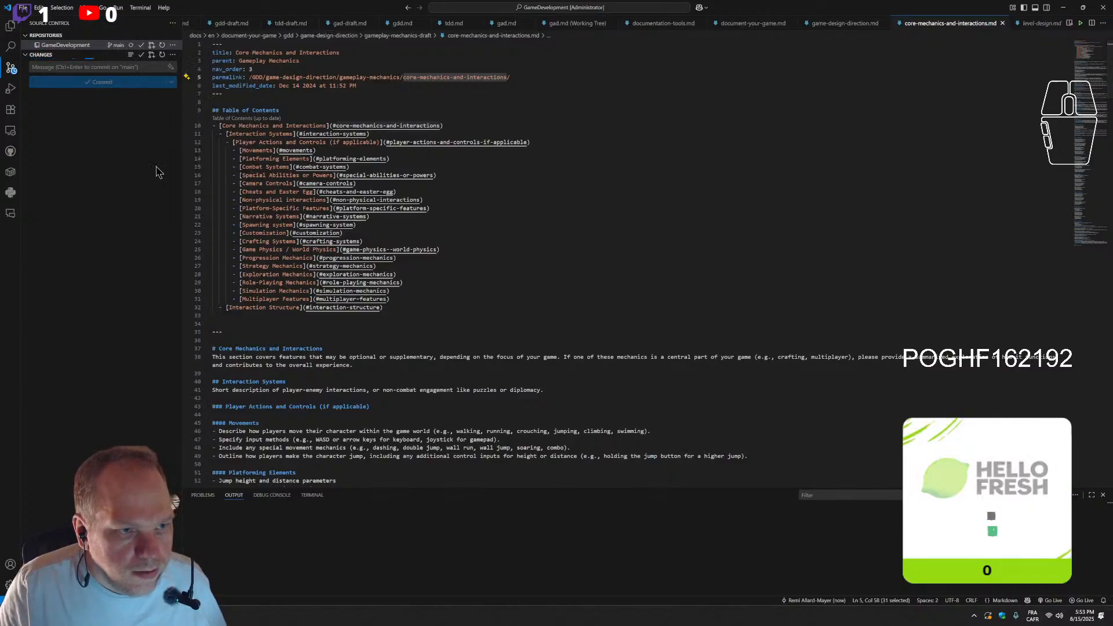
# Delete the Interaction Systems heading and its short description from core-mechanics-and-interactions.md, then save the file
pyautogui.click(456, 330)
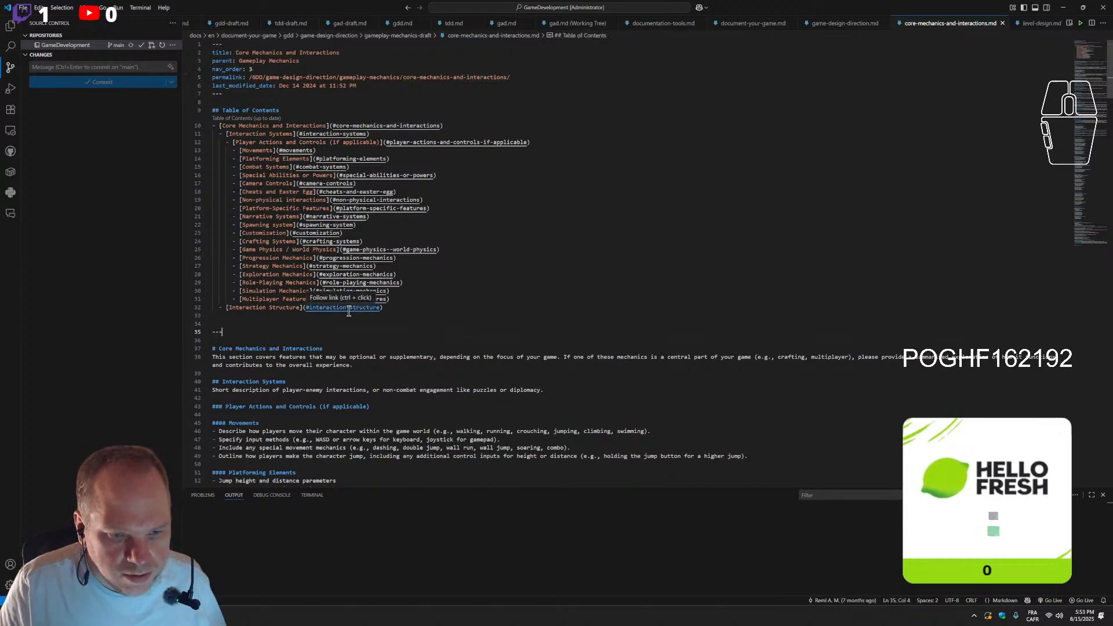
pyautogui.scroll(-3, 349, 312)
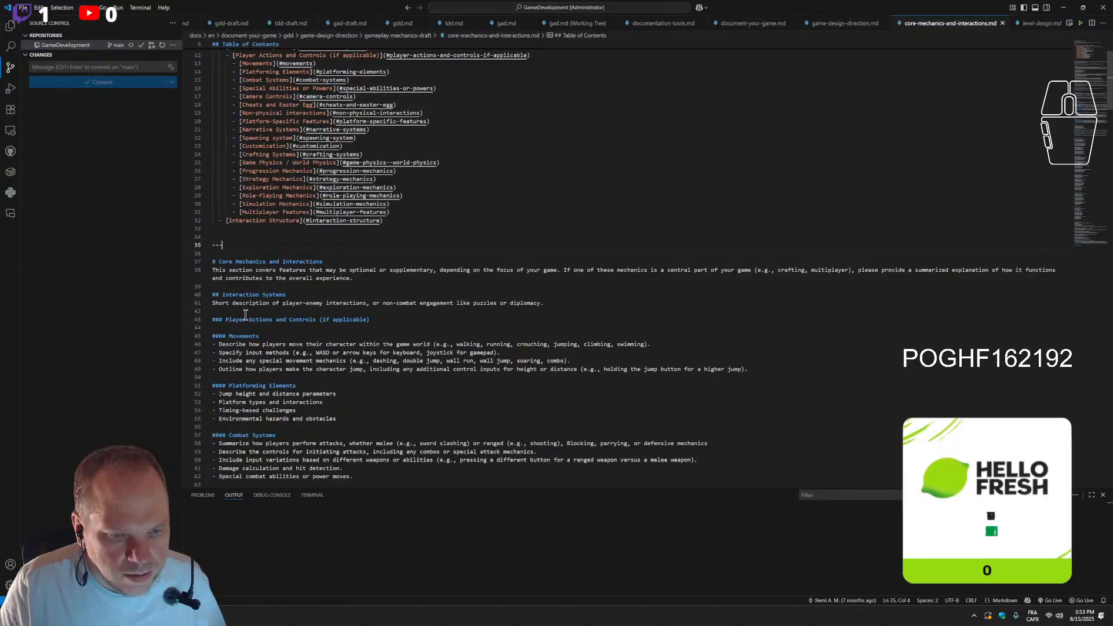
pyautogui.moveTo(544, 303); pyautogui.dragTo(195, 286)
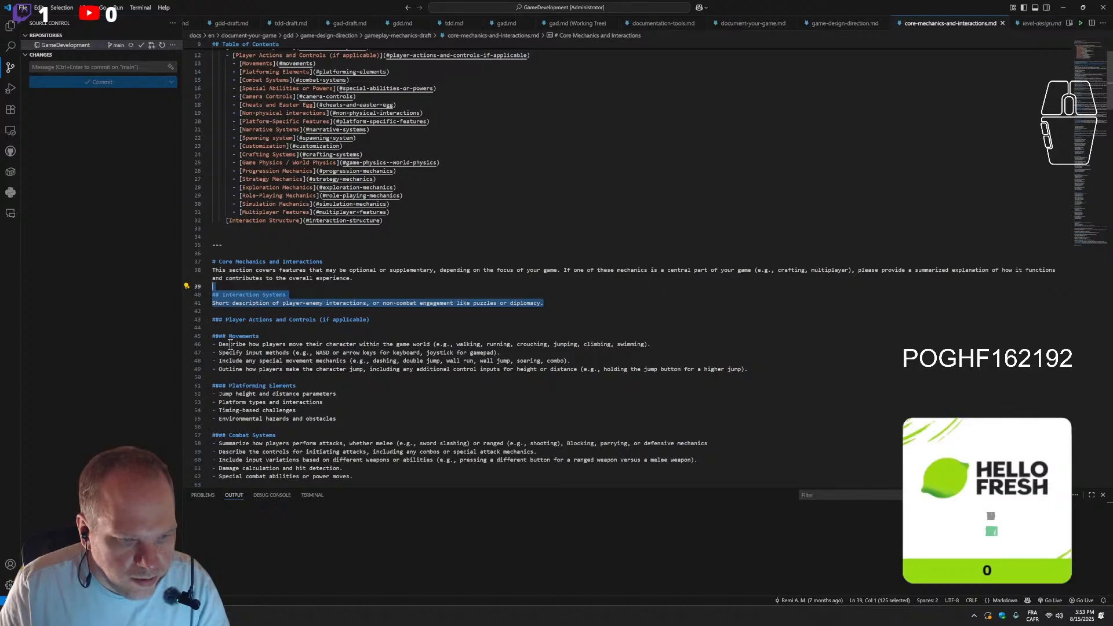
pyautogui.press('BackSpace')
pyautogui.press('BackSpace')
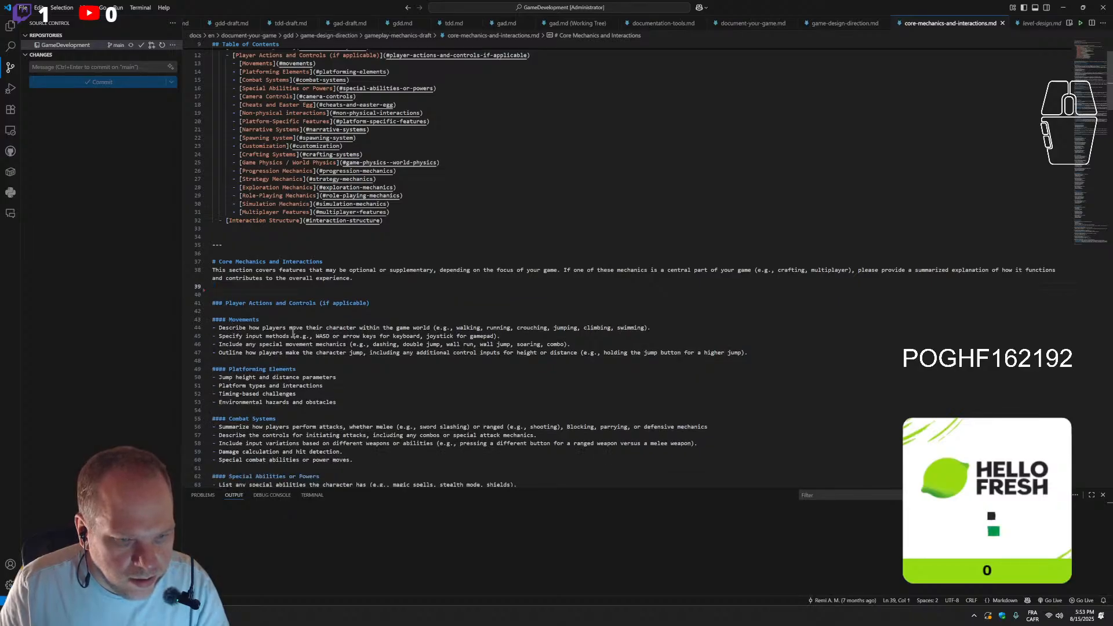
pyautogui.hotkey('ctrl', 's')
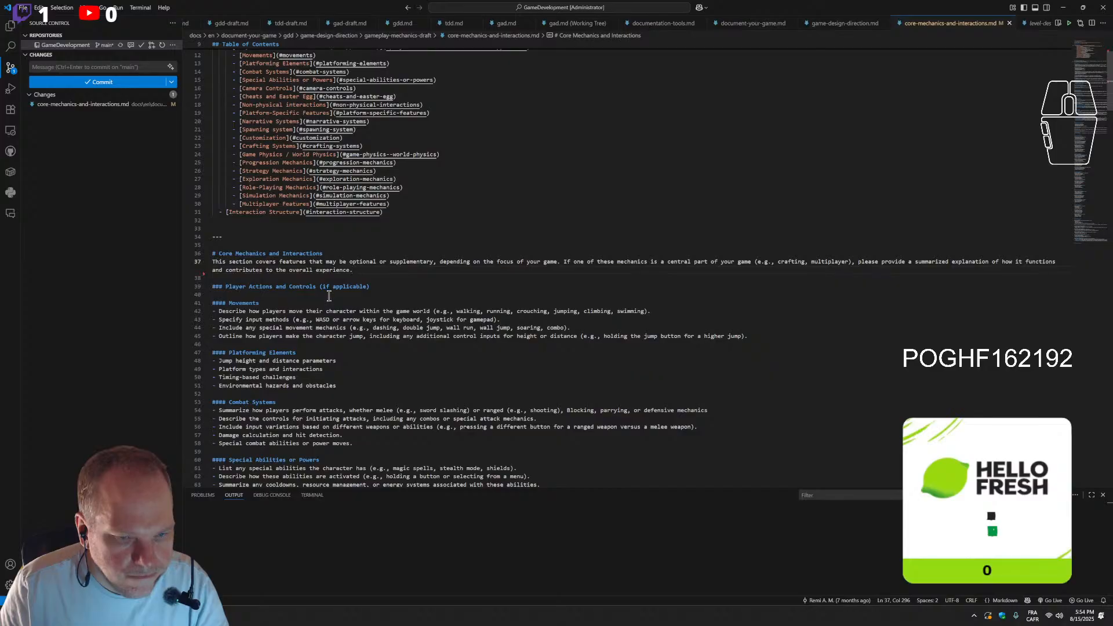
# Delete the Player Actions and Controls (if applicable) heading above the Movements section, along with the surplus blank line
pyautogui.scroll(-1, 317, 319)
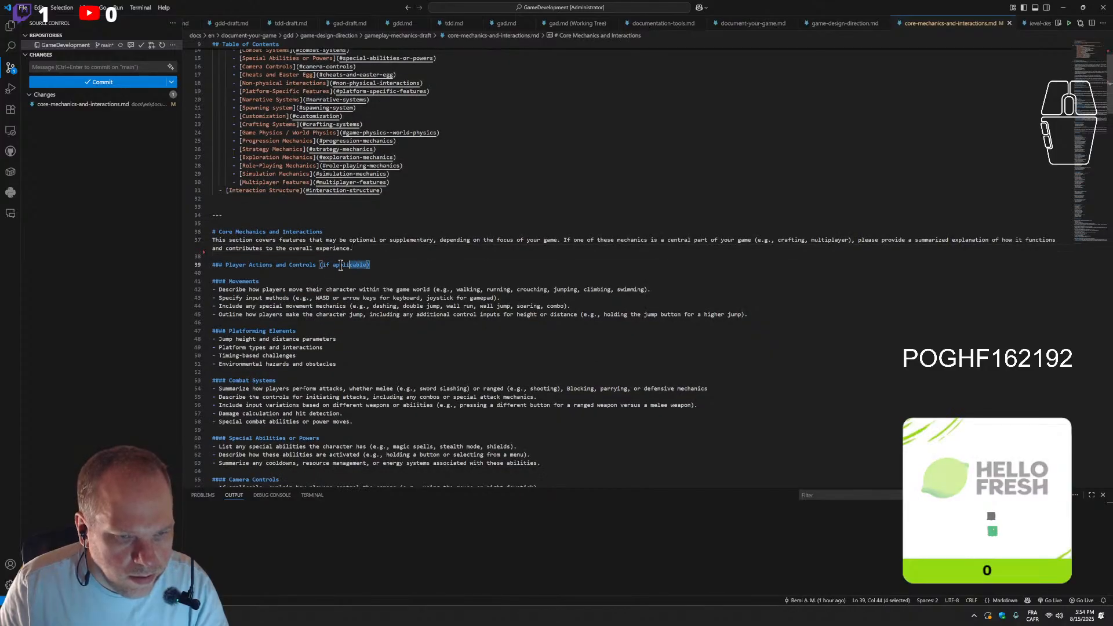
pyautogui.moveTo(372, 265); pyautogui.dragTo(319, 266)
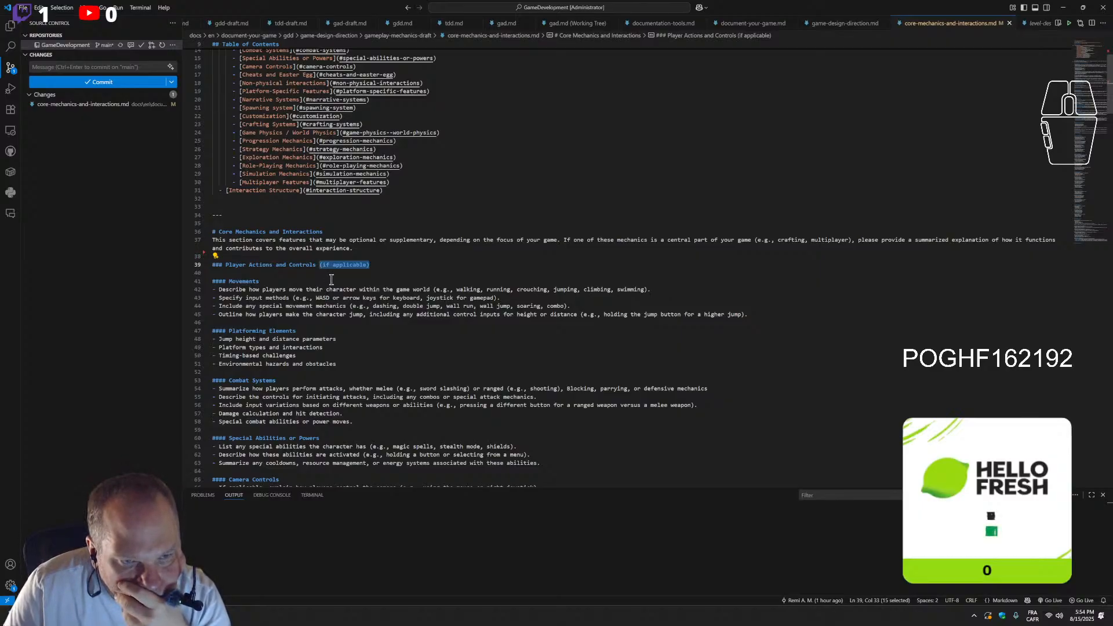
pyautogui.click(403, 255)
pyautogui.moveTo(373, 265); pyautogui.dragTo(212, 267)
pyautogui.press('BackSpace')
pyautogui.press('BackSpace')
pyautogui.press('BackSpace')
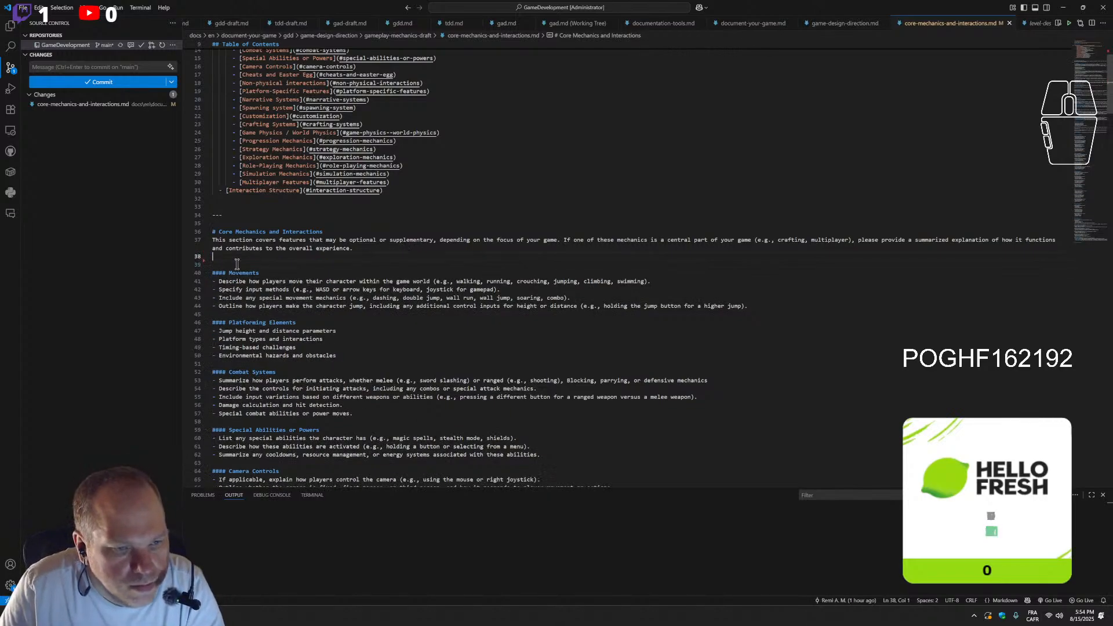
# Make the word "optional" bold with Markdown asterisks in the Core Mechanics and Interactions introduction
pyautogui.moveTo(369, 242); pyautogui.dragTo(419, 241)
pyautogui.moveTo(343, 233); pyautogui.dragTo(422, 227)
pyautogui.doubleClick(358, 233)
pyautogui.click(349, 232)
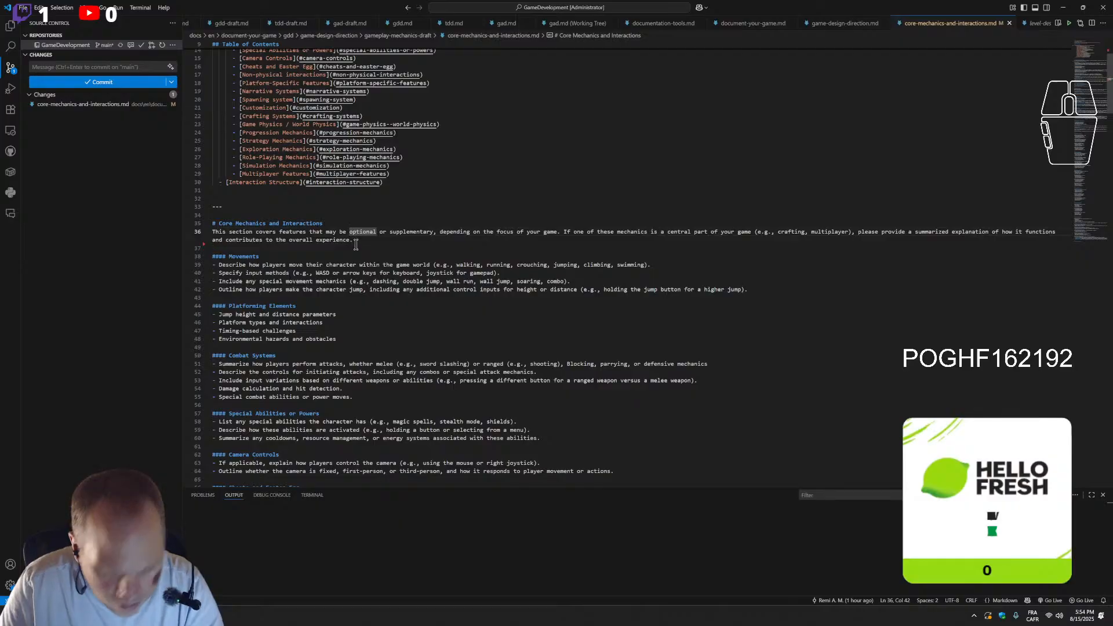
pyautogui.write('**')
pyautogui.click(383, 232)
pyautogui.write('**')
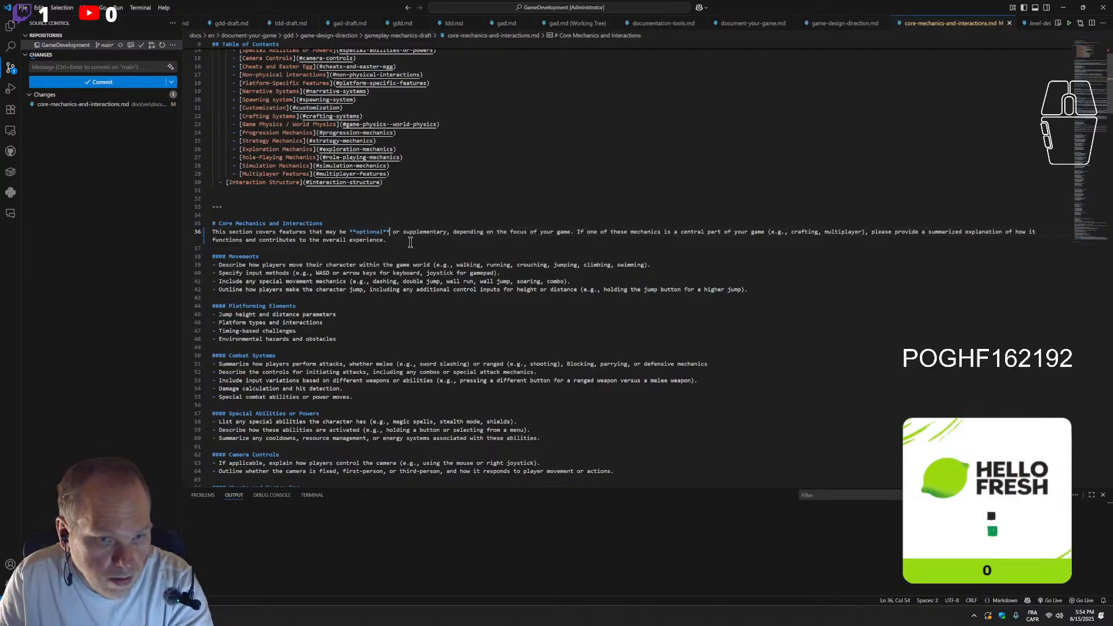
pyautogui.click(398, 246)
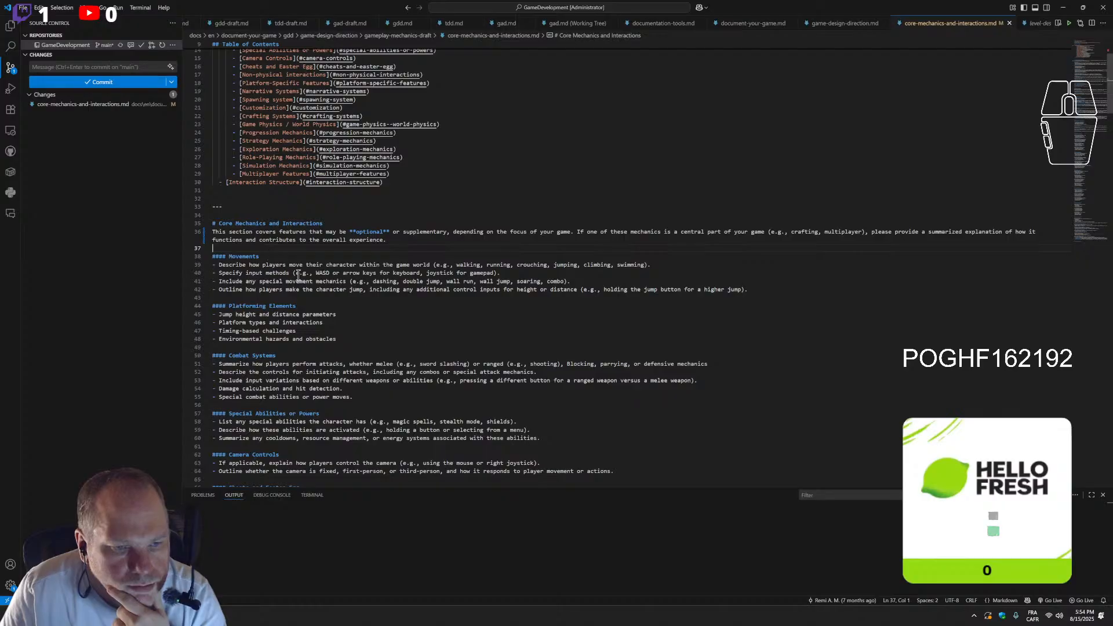
# Promote the Movements, Platforming Elements and Combat Systems headings to level two (##)
pyautogui.click(222, 259)
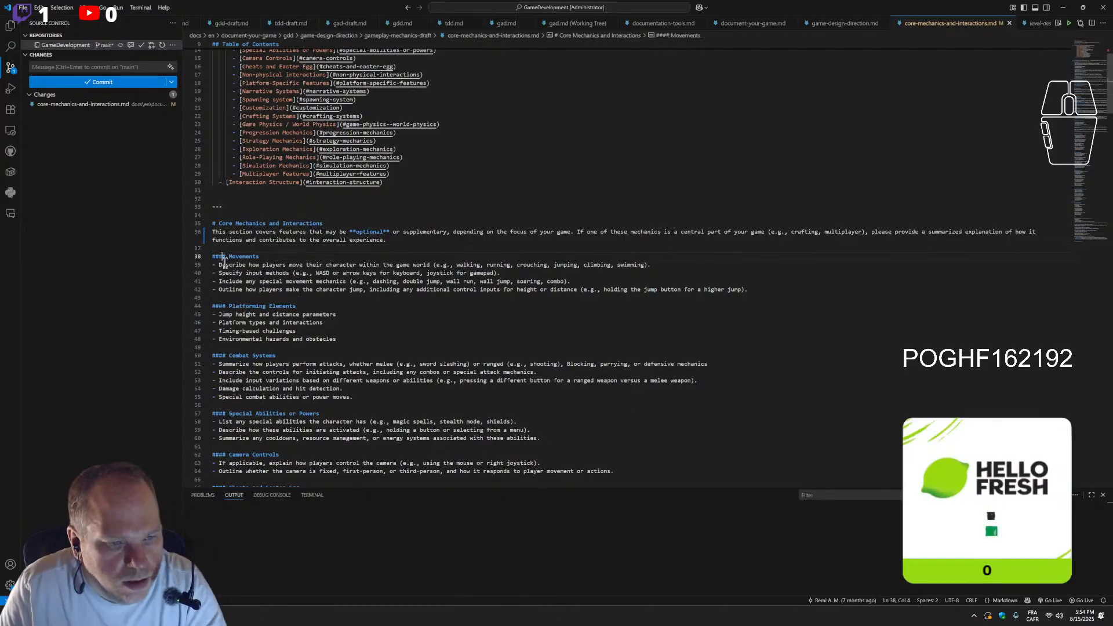
pyautogui.press('BackSpace')
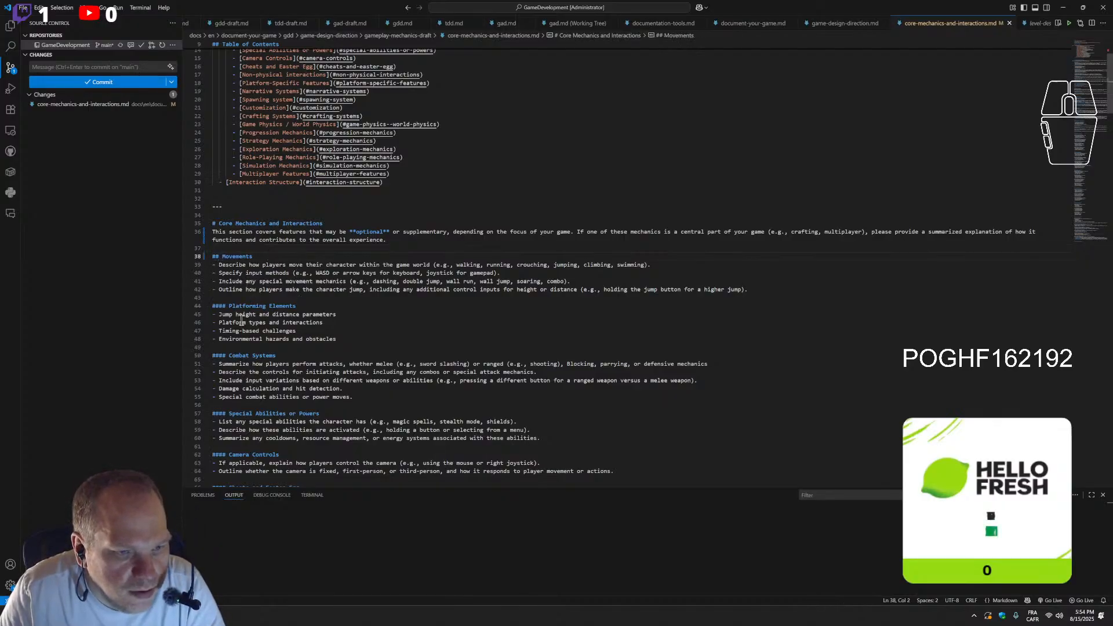
pyautogui.click(215, 307)
pyautogui.click(222, 305)
pyautogui.press('BackSpace')
pyautogui.press('BackSpace')
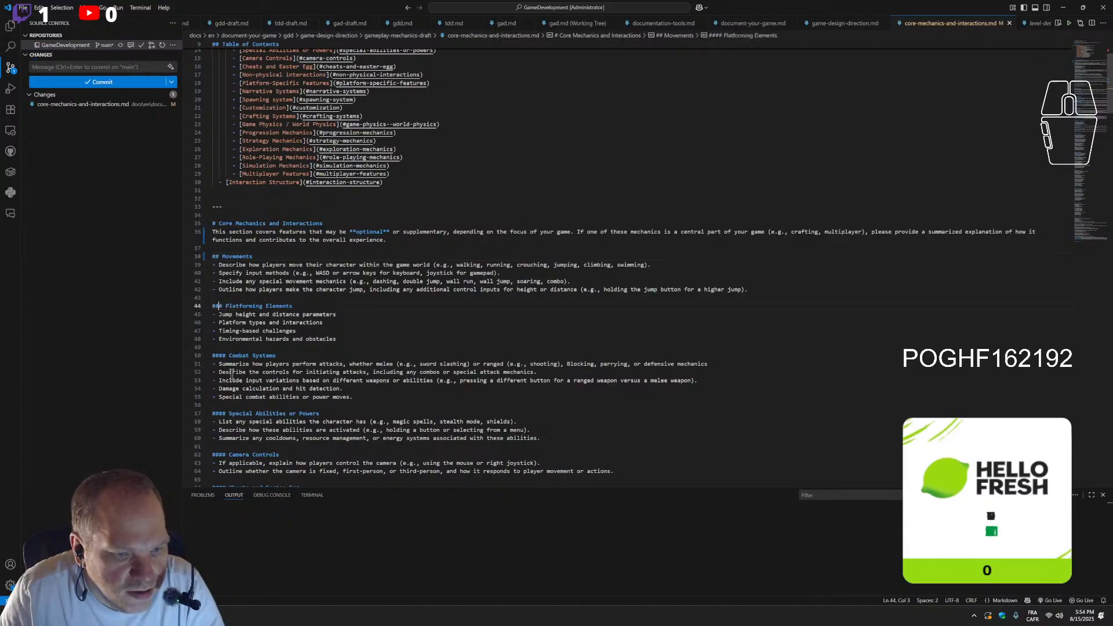
pyautogui.click(222, 352)
pyautogui.press('BackSpace')
pyautogui.press('BackSpace')
# Promote the Special Abilities or Powers, Camera Controls and Cheats and Easter Egg headings to level two (##)
pyautogui.scroll(-3, 222, 351)
pyautogui.click(220, 348)
pyautogui.press('BackSpace')
pyautogui.press('BackSpace')
pyautogui.click(220, 390)
pyautogui.press('BackSpace')
pyautogui.press('BackSpace')
pyautogui.scroll(-3, 226, 399)
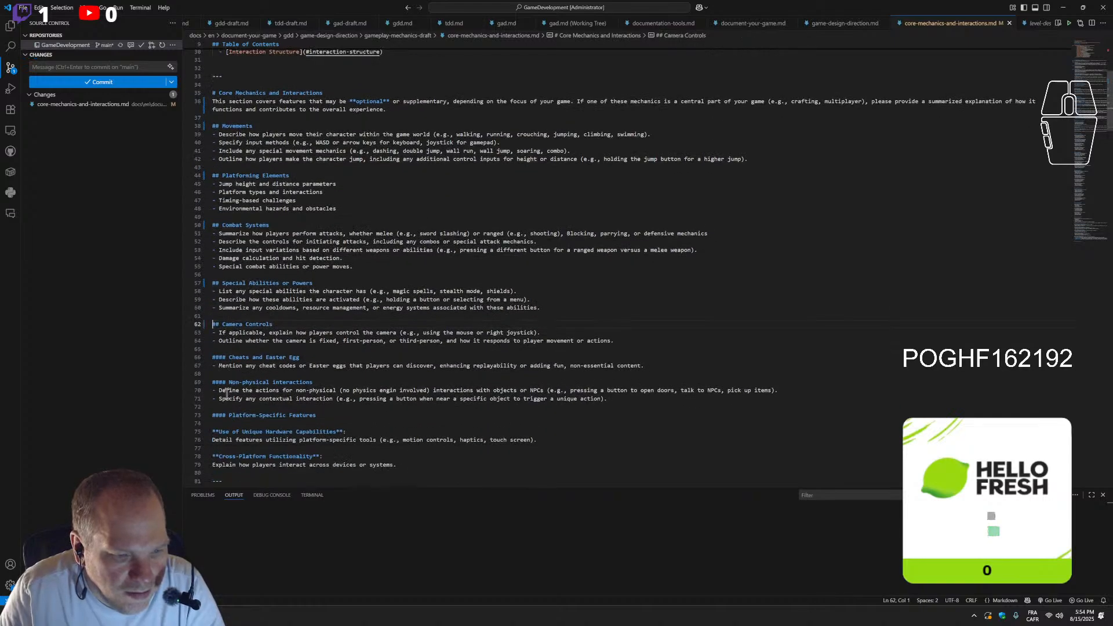
pyautogui.click(221, 356)
pyautogui.press('BackSpace')
pyautogui.press('BackSpace')
# Replace every remaining #### heading marker in the file with ## using find and replace
pyautogui.doubleClick(221, 383)
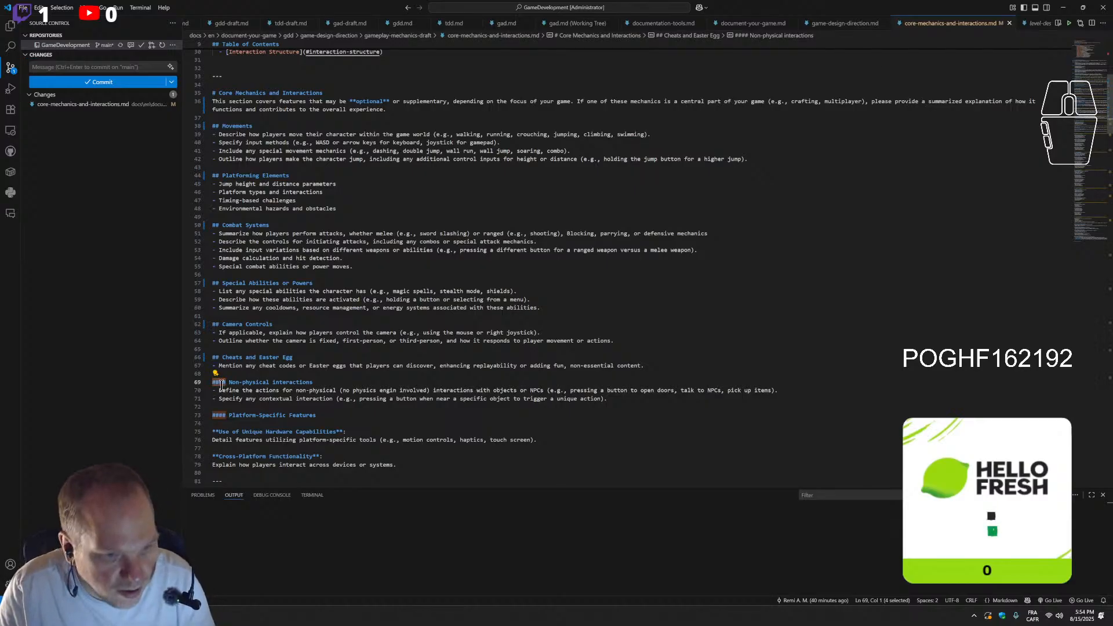
pyautogui.hotkey('ctrl', 'h')
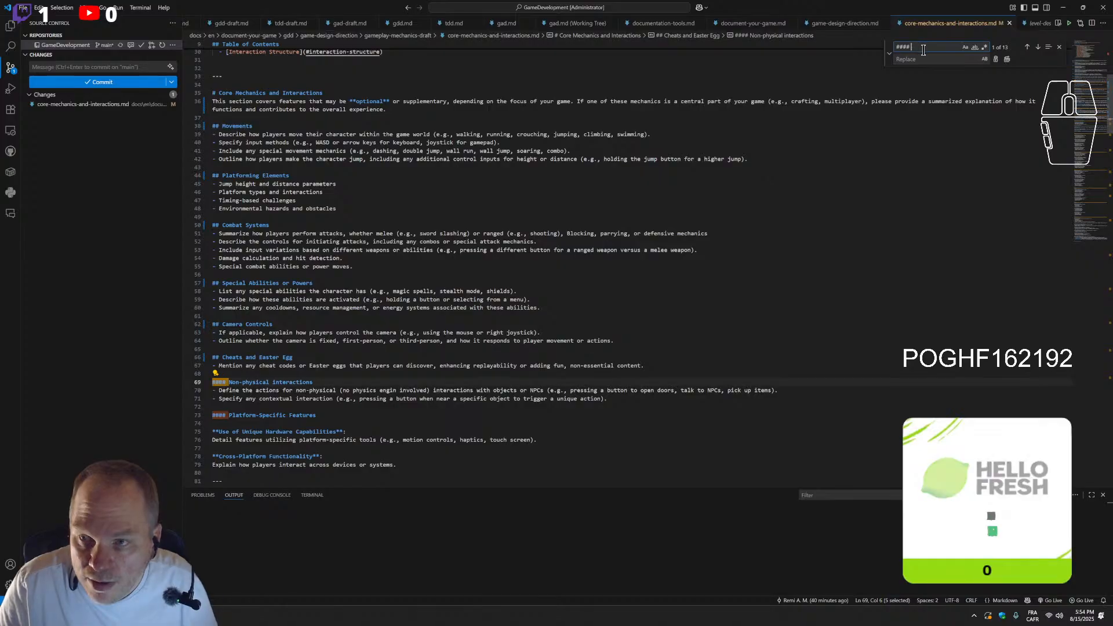
pyautogui.moveTo(918, 49); pyautogui.dragTo(880, 48)
pyautogui.click(922, 59)
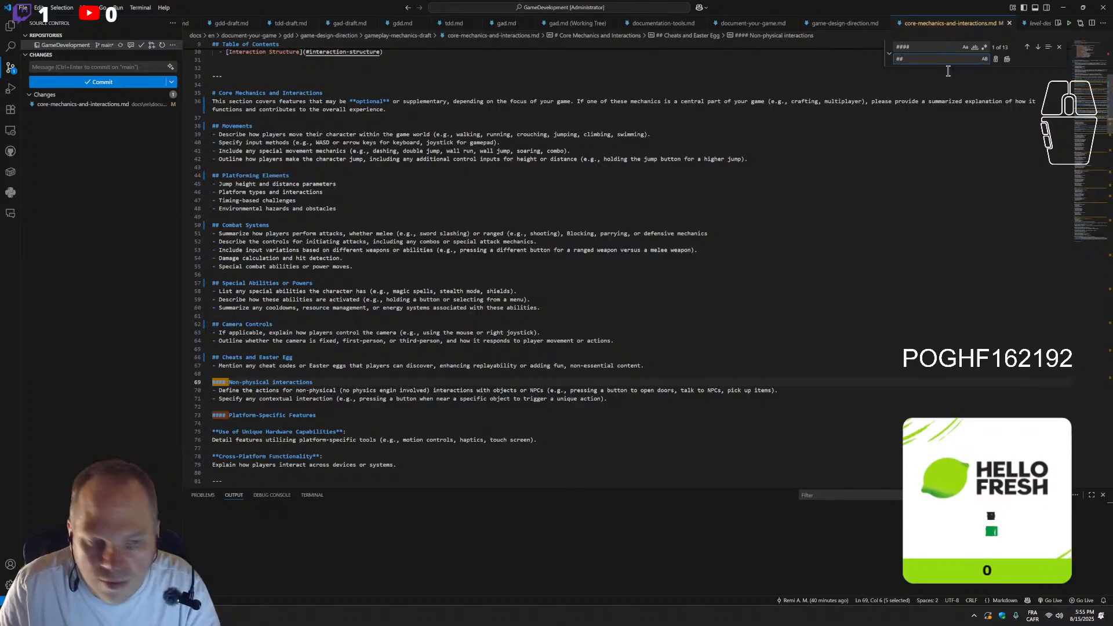
pyautogui.click(1007, 61)
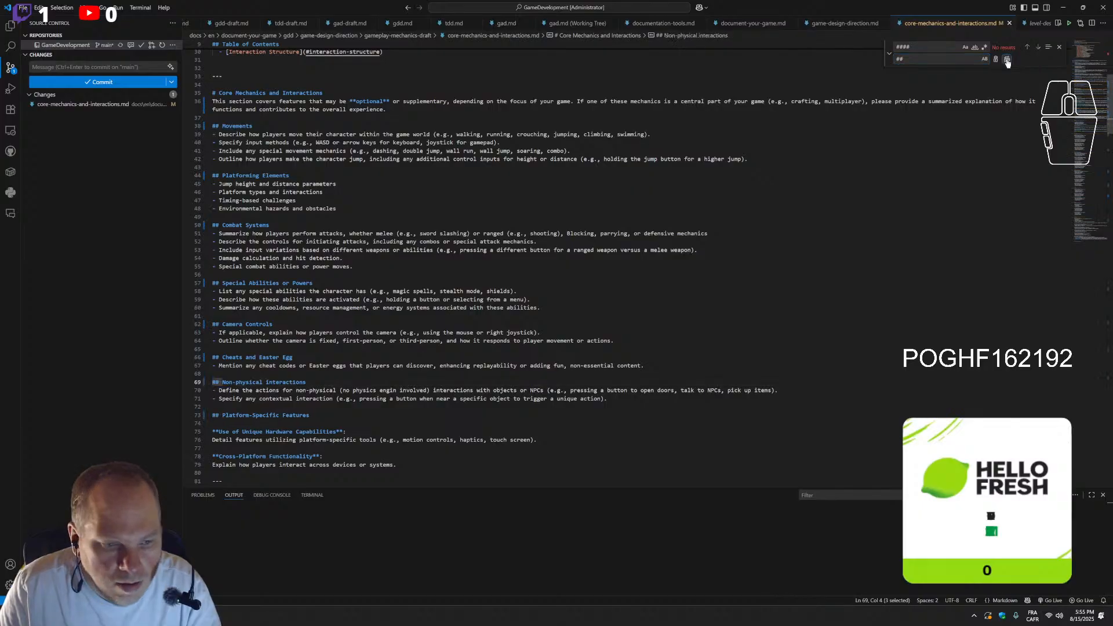
pyautogui.click(1060, 48)
# Delete the empty Interaction Structure heading and the separator above it at the end of the file
pyautogui.scroll(-5, 383, 258)
pyautogui.scroll(-10, 382, 258)
pyautogui.scroll(-10, 383, 258)
pyautogui.scroll(-12, 384, 258)
pyautogui.scroll(-14, 383, 258)
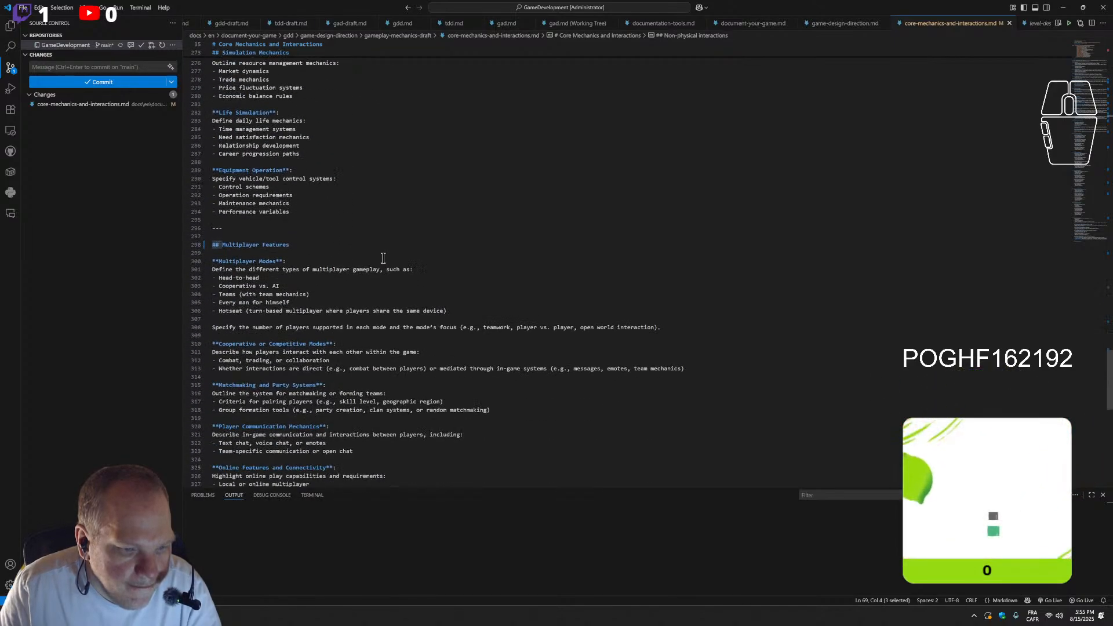
pyautogui.scroll(-7, 384, 258)
pyautogui.moveTo(342, 373); pyautogui.dragTo(210, 306)
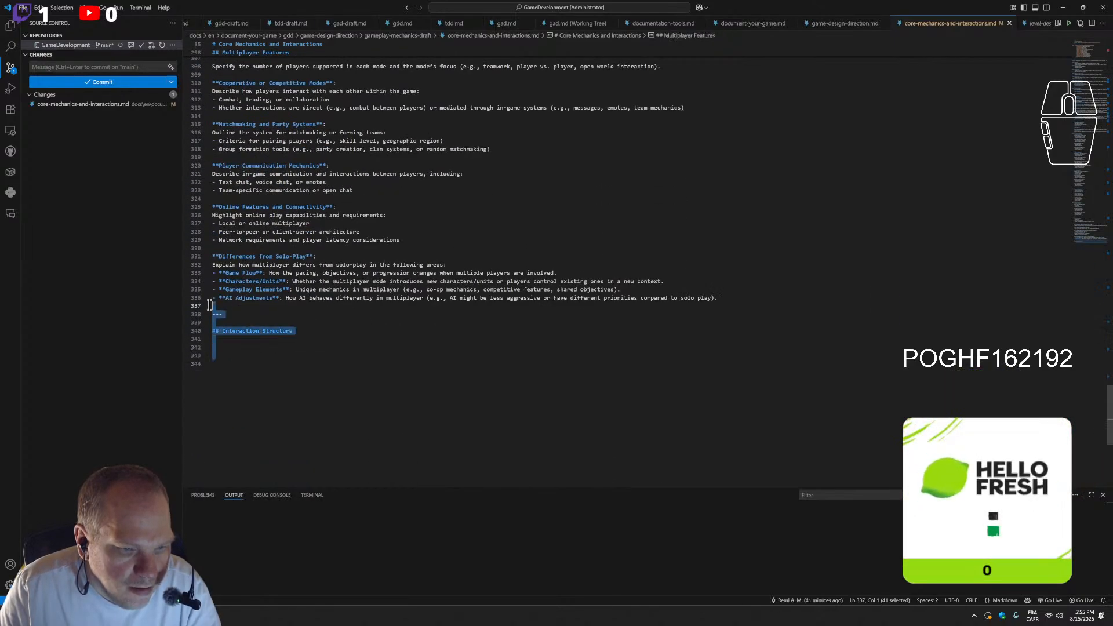
pyautogui.press('BackSpace')
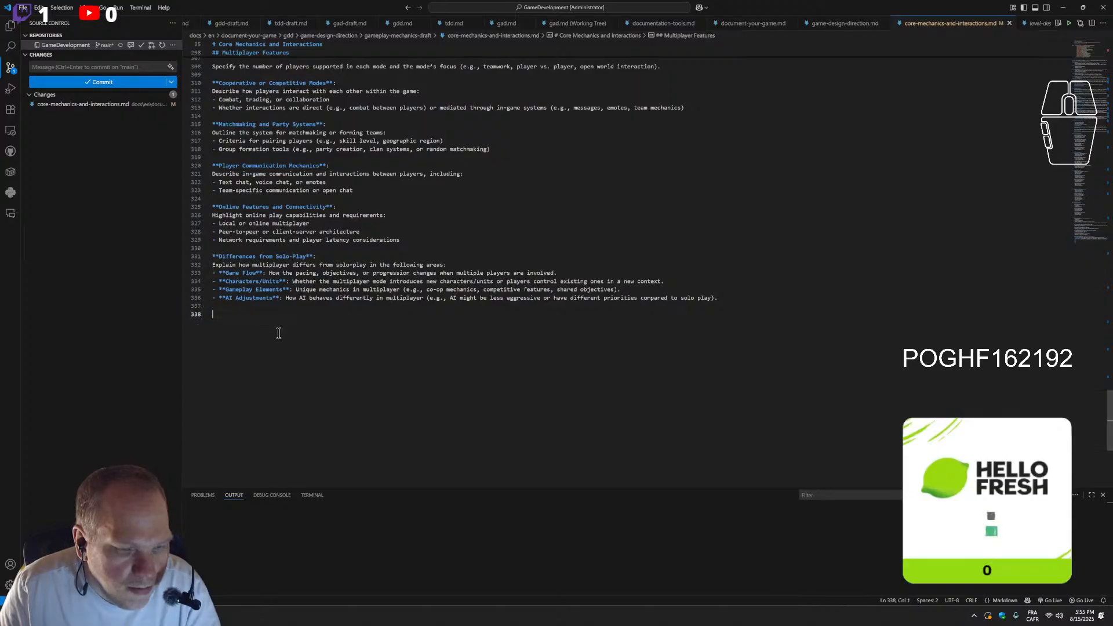
# Glance at game-design-direction.md, then review the promoted headings in core-mechanics-and-interactions.md from Multiplayer Features back up to Movements
pyautogui.scroll(13, 298, 354)
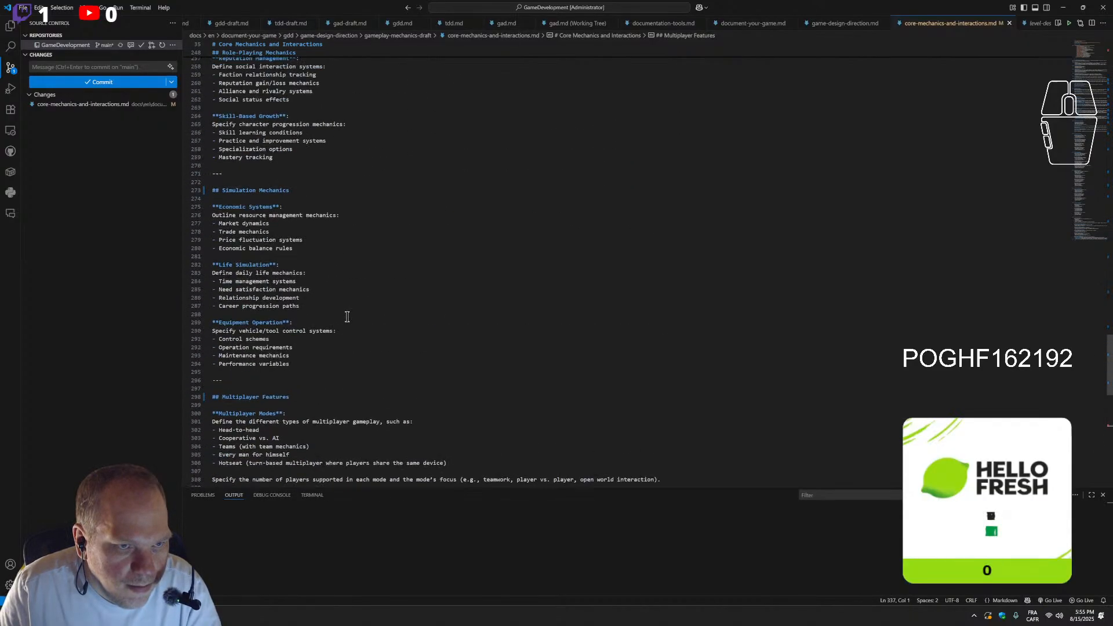
pyautogui.click(838, 23)
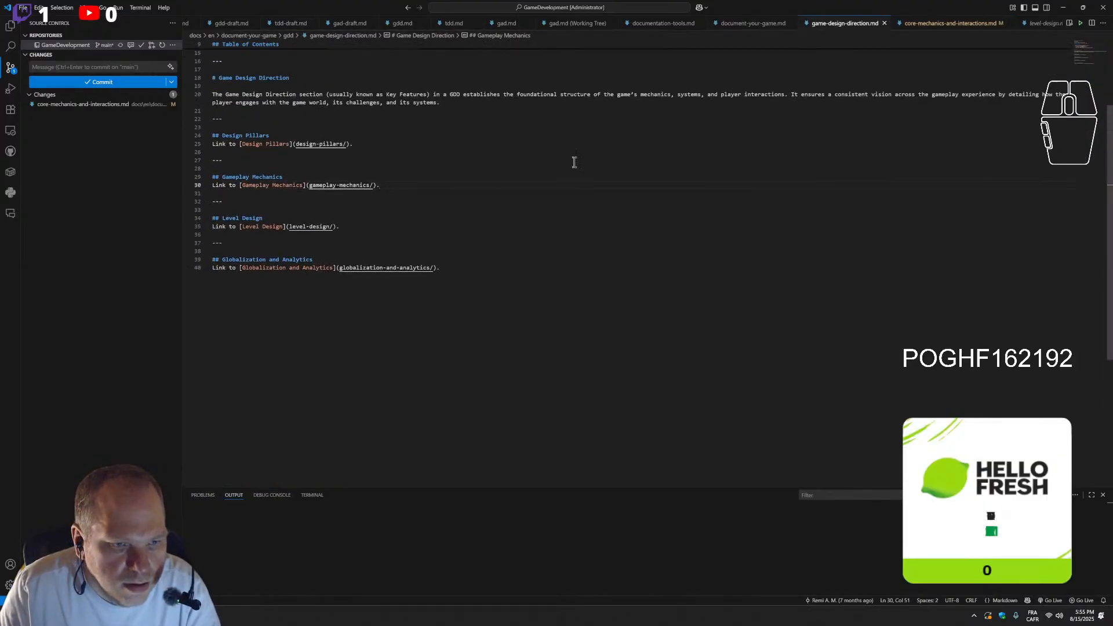
pyautogui.click(950, 23)
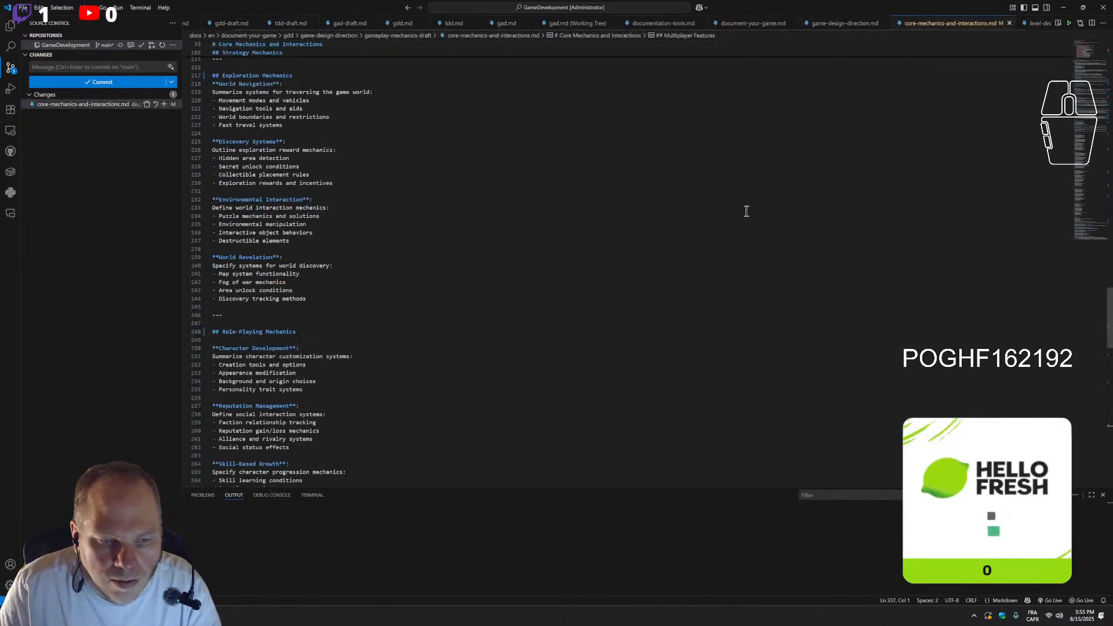
pyautogui.scroll(-15, 444, 385)
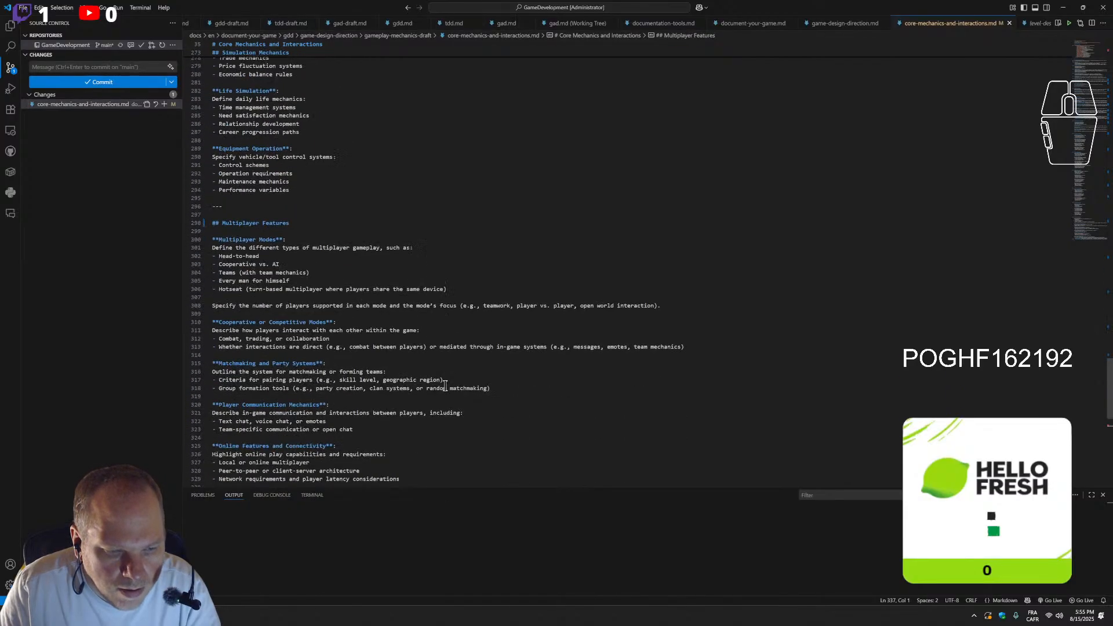
pyautogui.scroll(15, 371, 388)
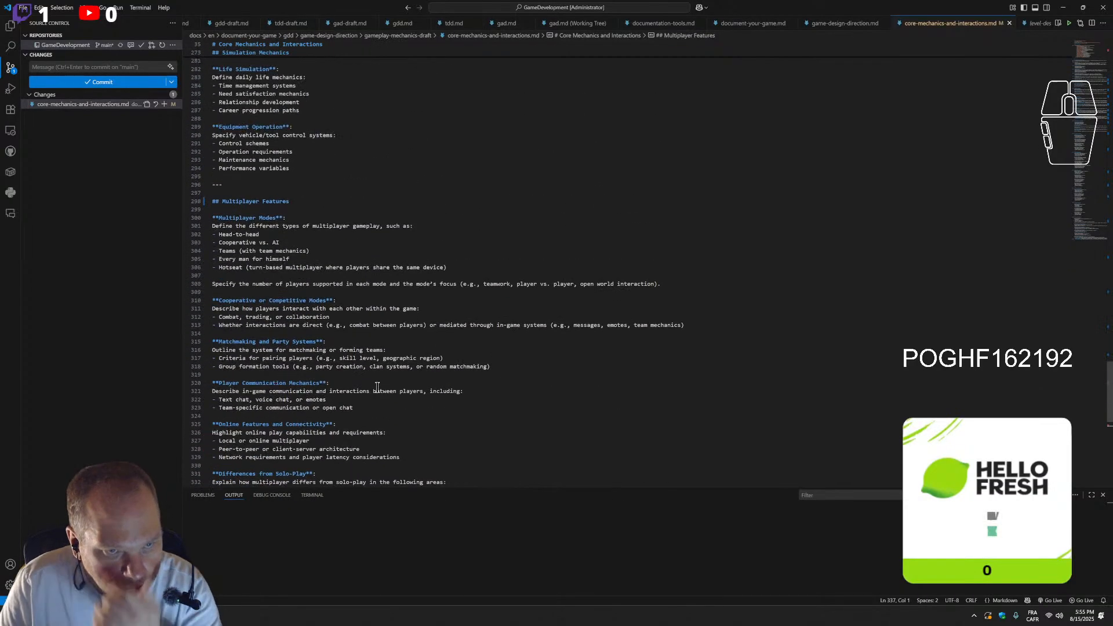
pyautogui.scroll(15, 398, 365)
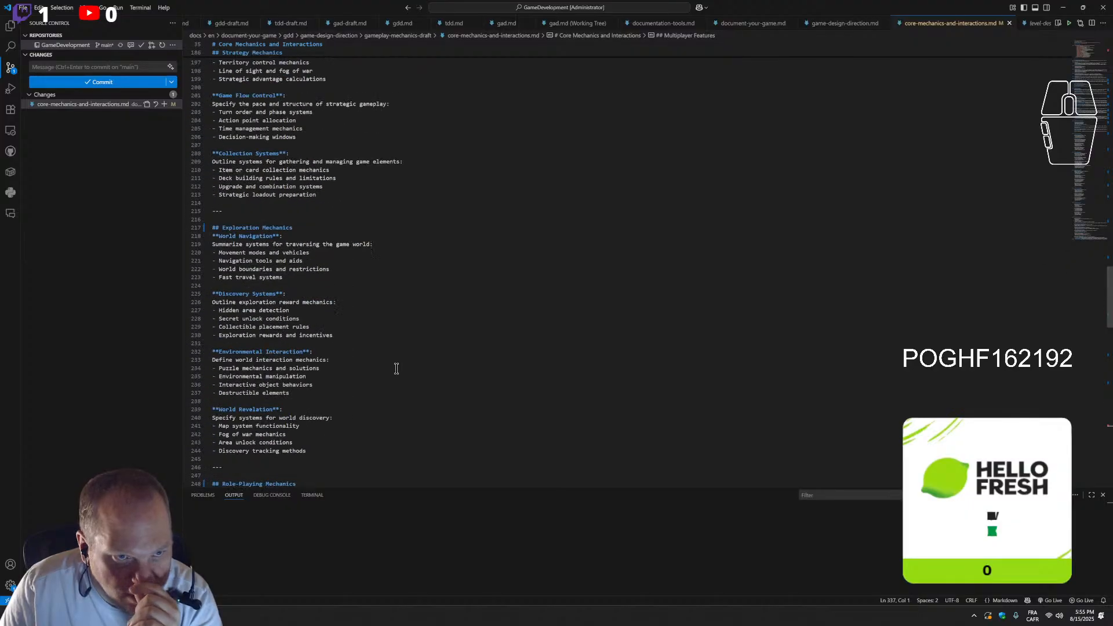
pyautogui.scroll(7, 392, 374)
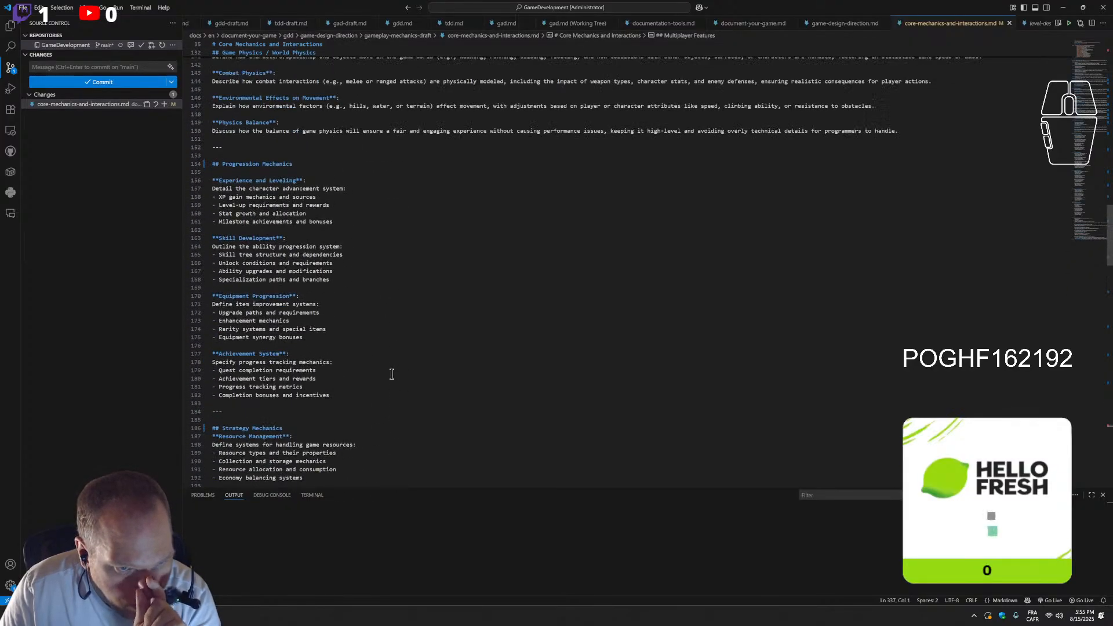
pyautogui.scroll(6, 392, 374)
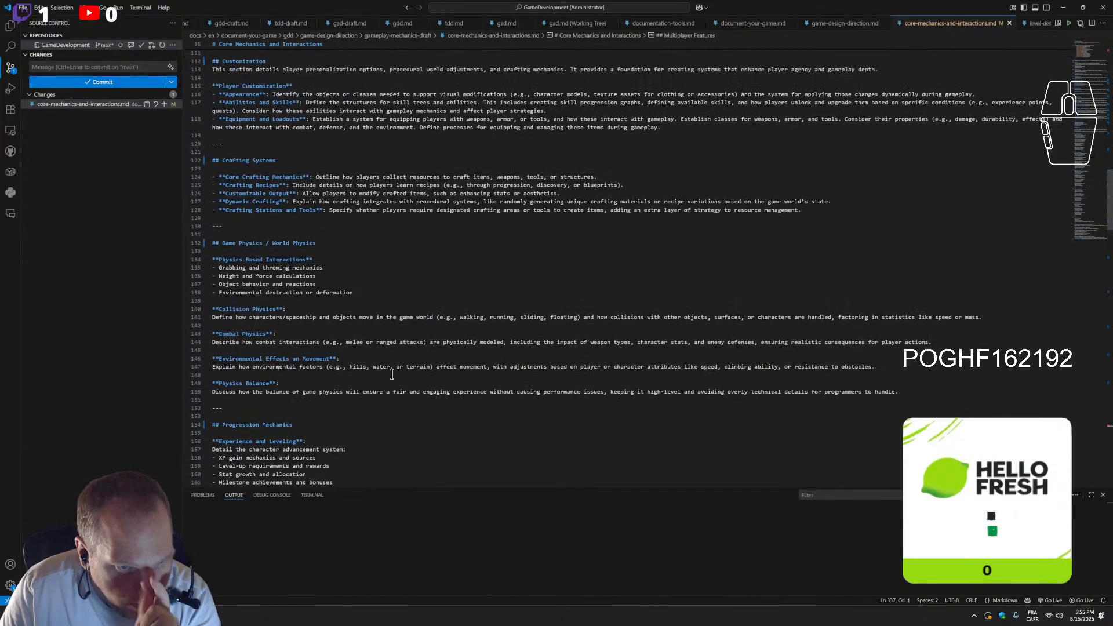
pyautogui.scroll(10, 454, 290)
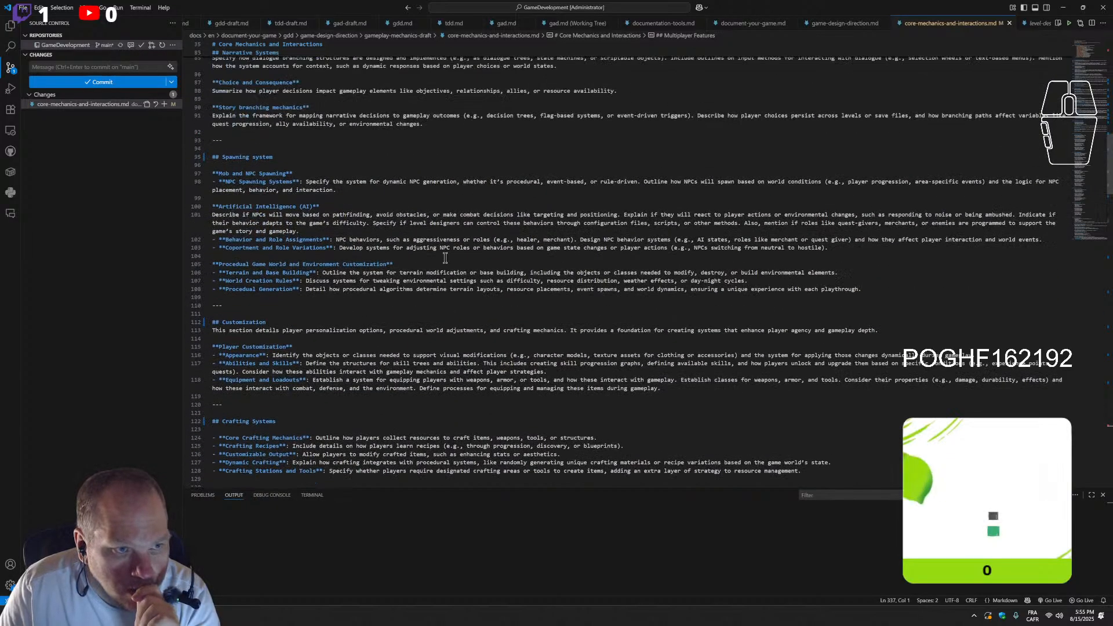
pyautogui.scroll(8, 454, 290)
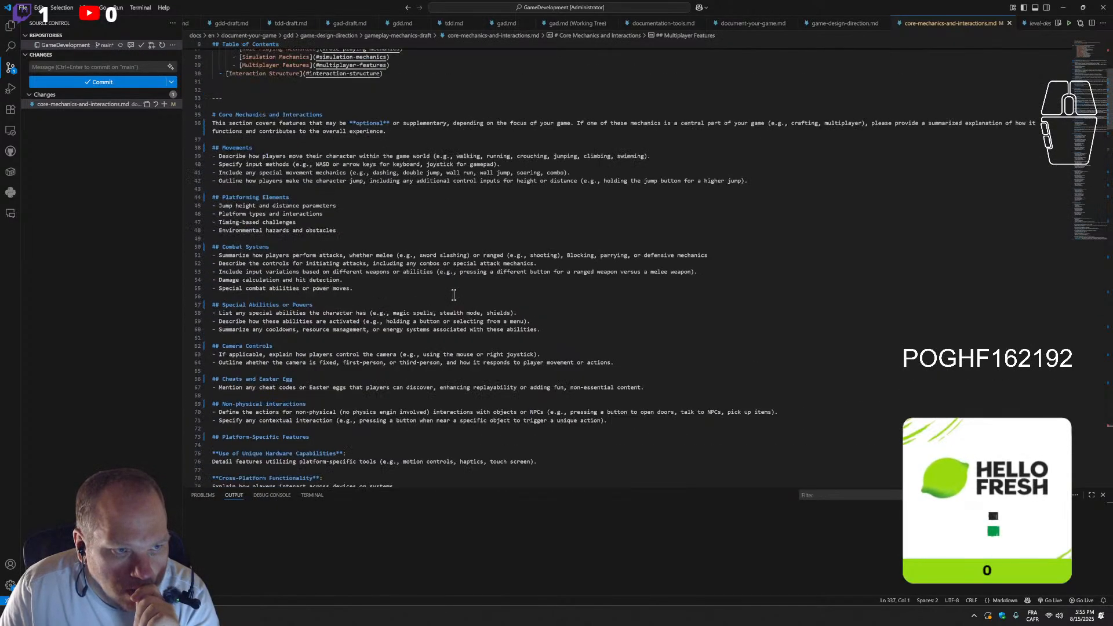
# Clear the outdated Table of Contents entries and regenerate them as second-level links from Movements to Multiplayer Features
pyautogui.scroll(1, 454, 295)
pyautogui.click(358, 300)
pyautogui.moveTo(396, 289); pyautogui.dragTo(207, 126)
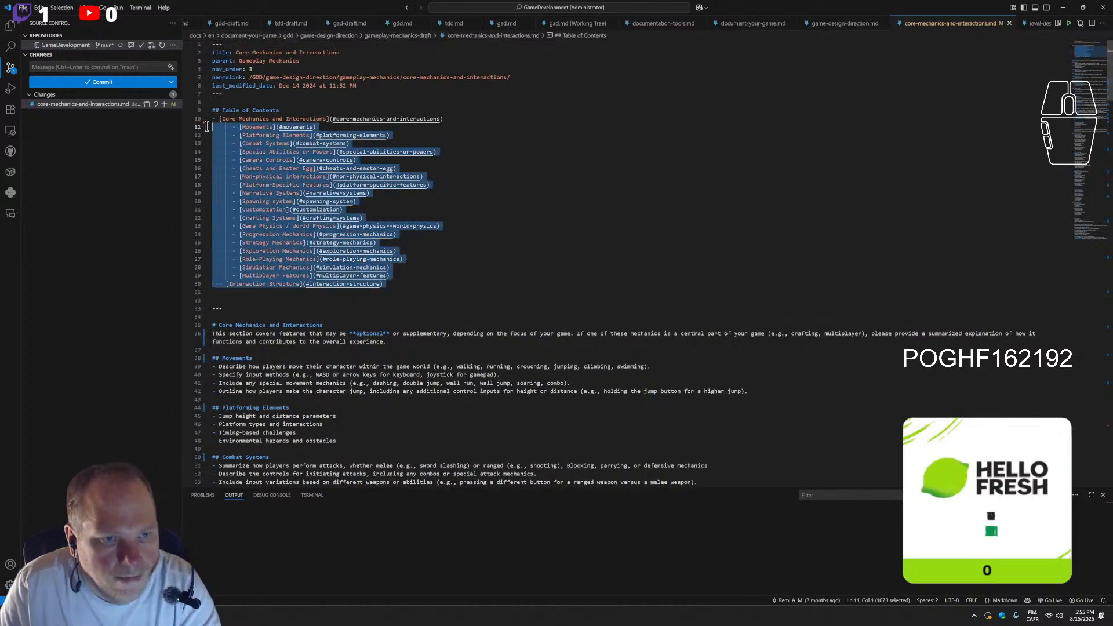
pyautogui.press('BackSpace')
pyautogui.press('BackSpace')
pyautogui.press('Return')
pyautogui.click(340, 325)
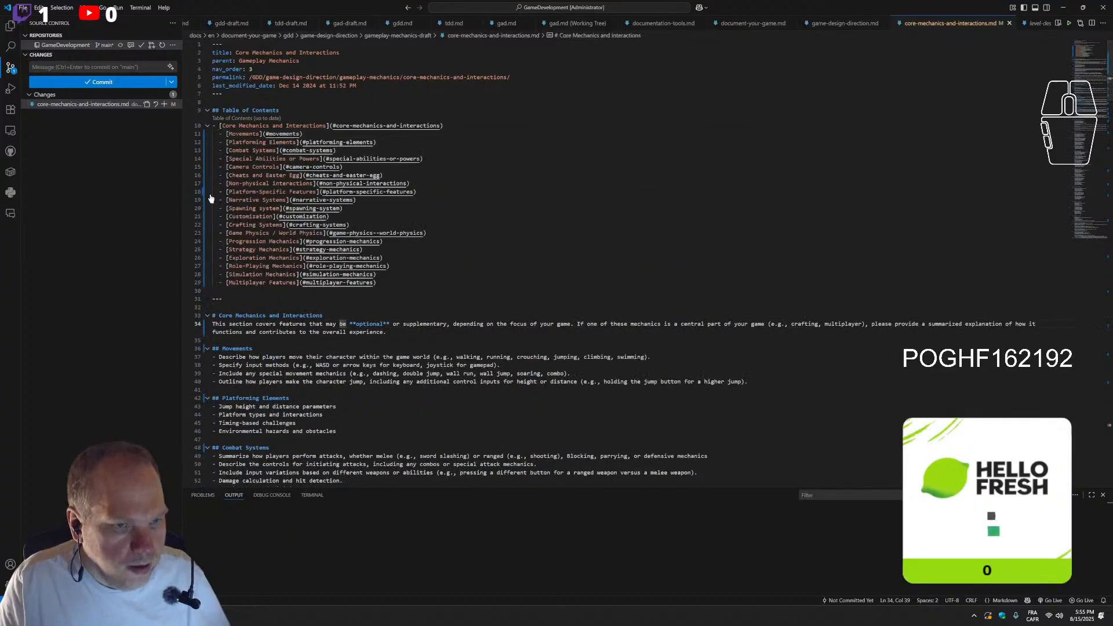
# Commit the core-mechanics-and-interactions.md changes with the message "Cleaning up Core Mechanics and Interactions page"
pyautogui.click(116, 67)
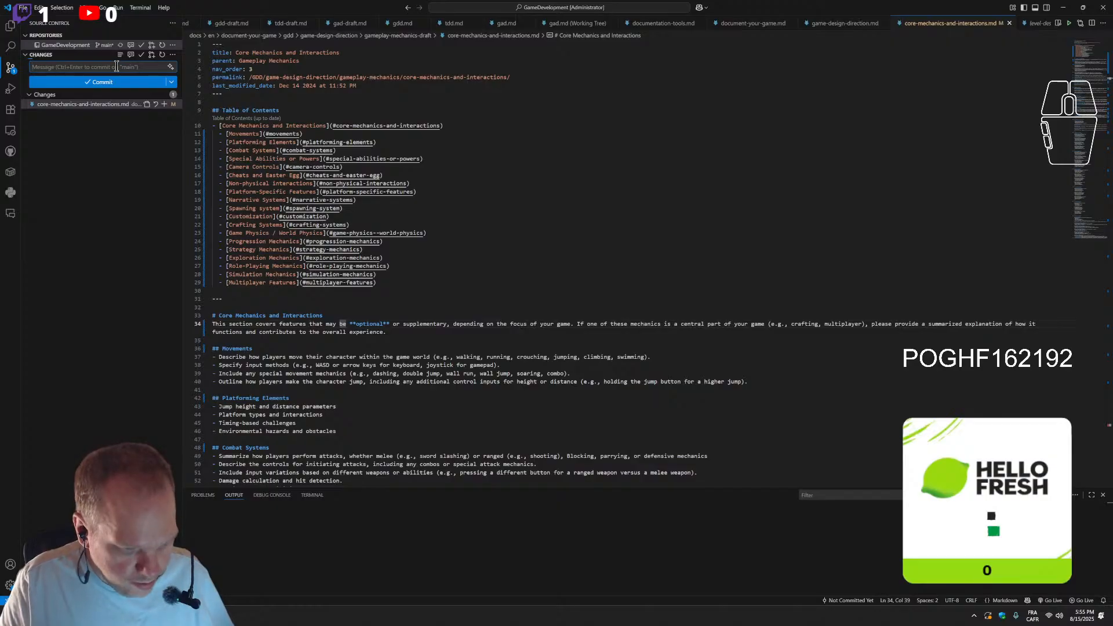
pyautogui.write('Cleaning up')
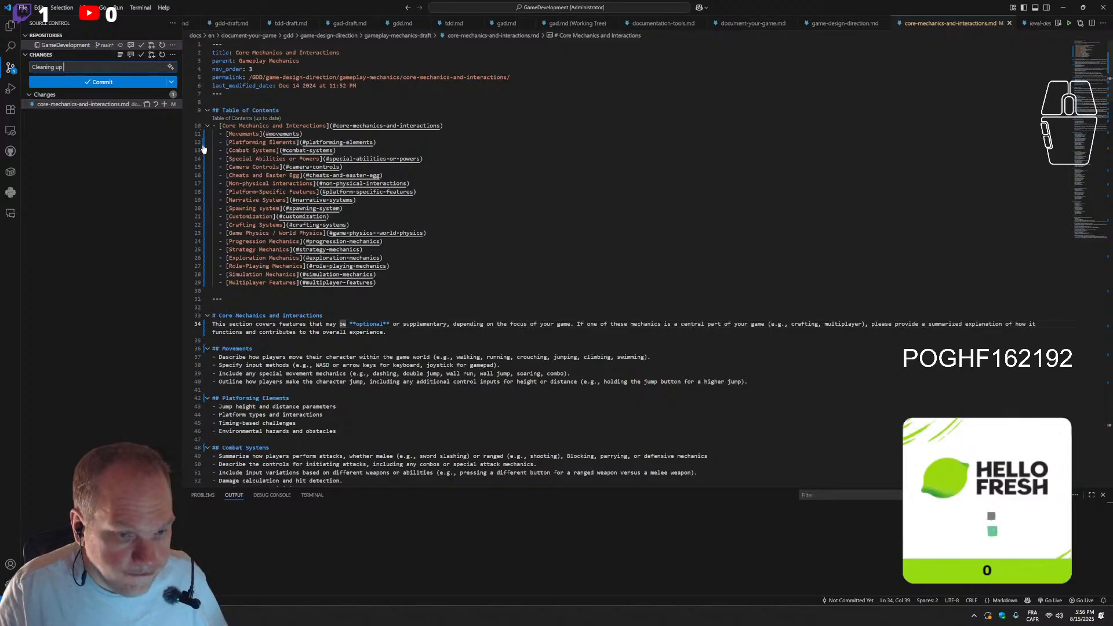
pyautogui.moveTo(323, 316); pyautogui.dragTo(218, 318)
pyautogui.hotkey('ctrl', 'c')
pyautogui.click(98, 65)
pyautogui.hotkey('ctrl', 'v')
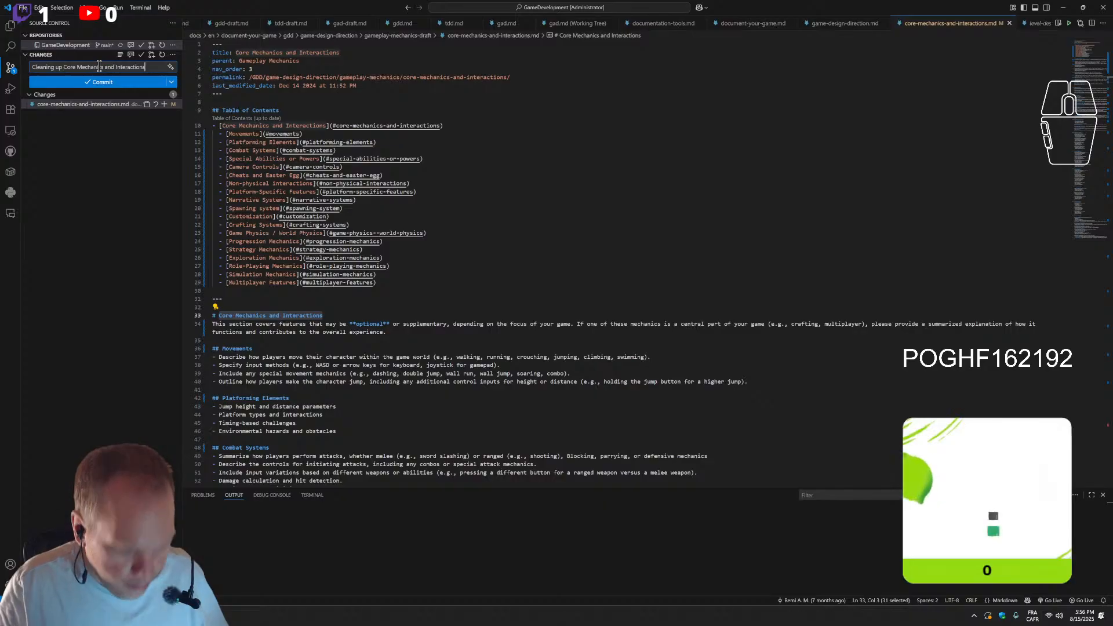
pyautogui.write('page')
pyautogui.click(102, 90)
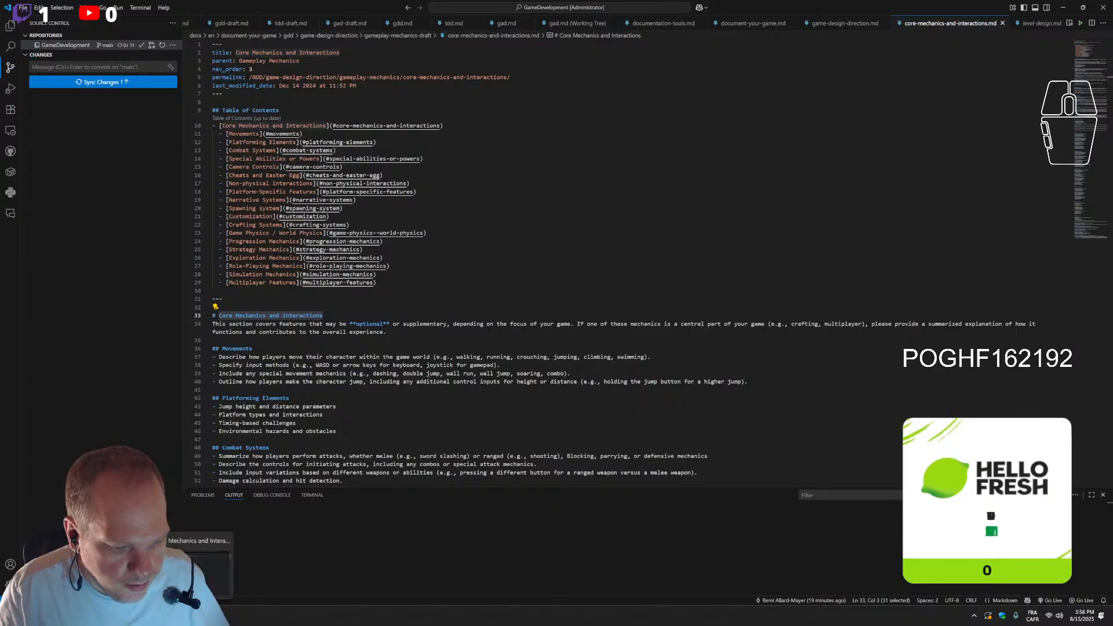
# Switch to the published site in the browser and check the Game Description and Core Gameplay links on the GDD-Draft page
pyautogui.click(176, 616)
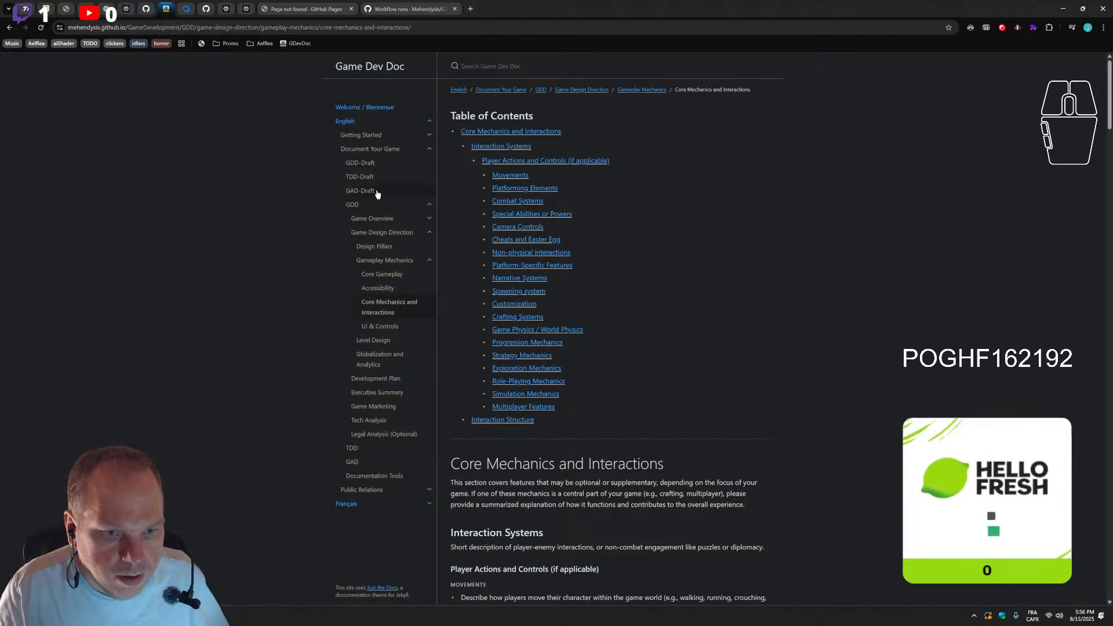
pyautogui.click(372, 167)
pyautogui.scroll(-4, 511, 422)
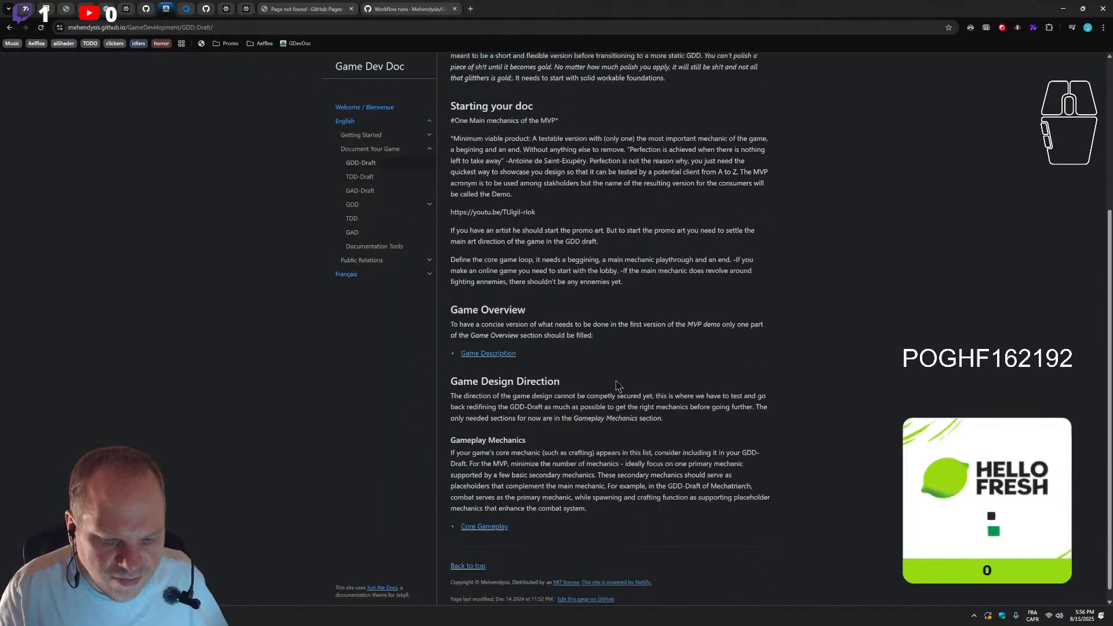
pyautogui.click(484, 516)
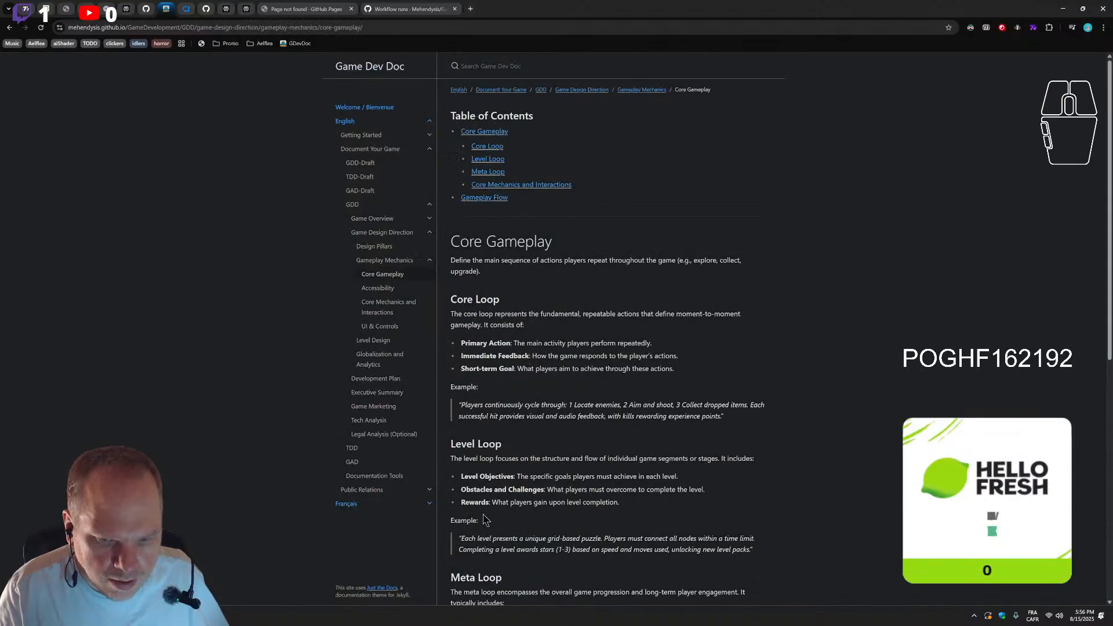
pyautogui.click(8, 27)
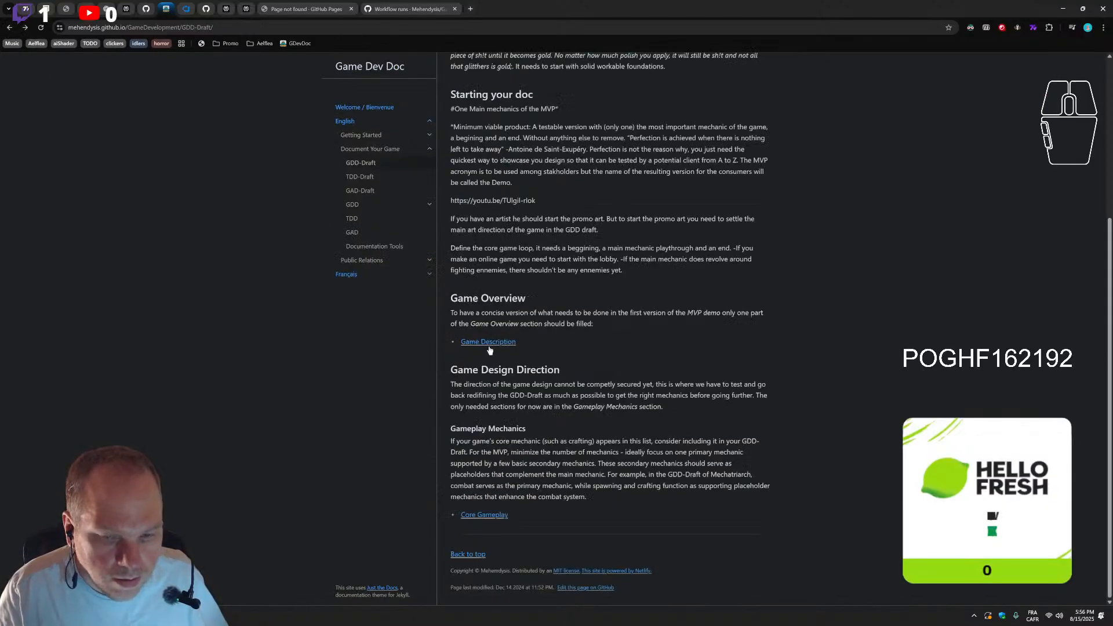
pyautogui.click(485, 343)
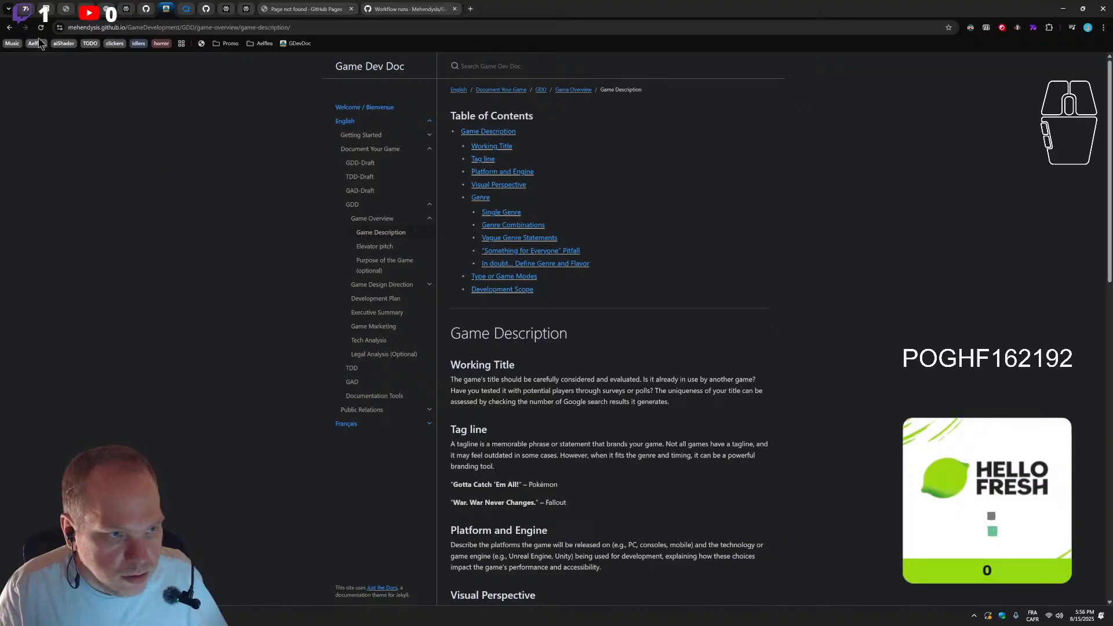
pyautogui.click(9, 27)
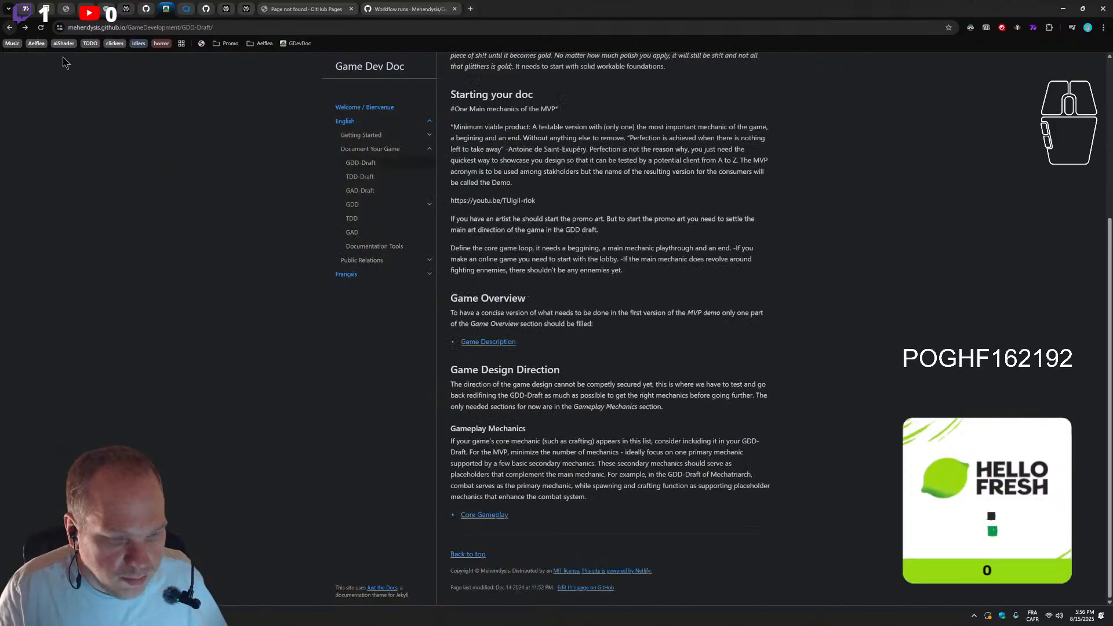
pyautogui.click(484, 515)
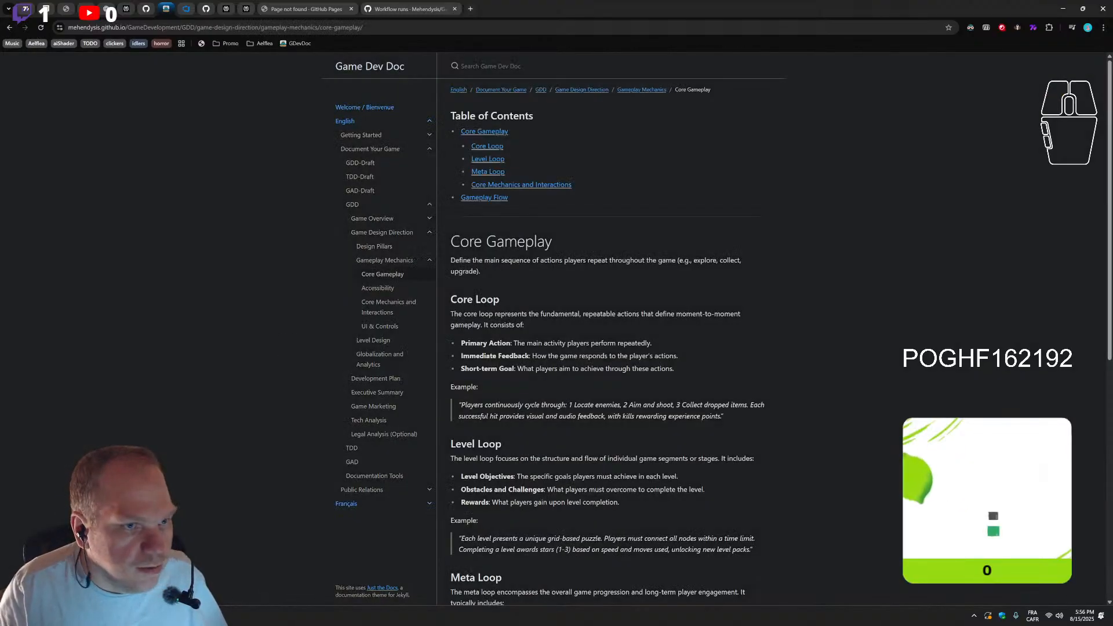
# Switch to YouTube, skip the ad and change the track playing in the Soundtrack playlist, then minimize the browser
pyautogui.click(87, 9)
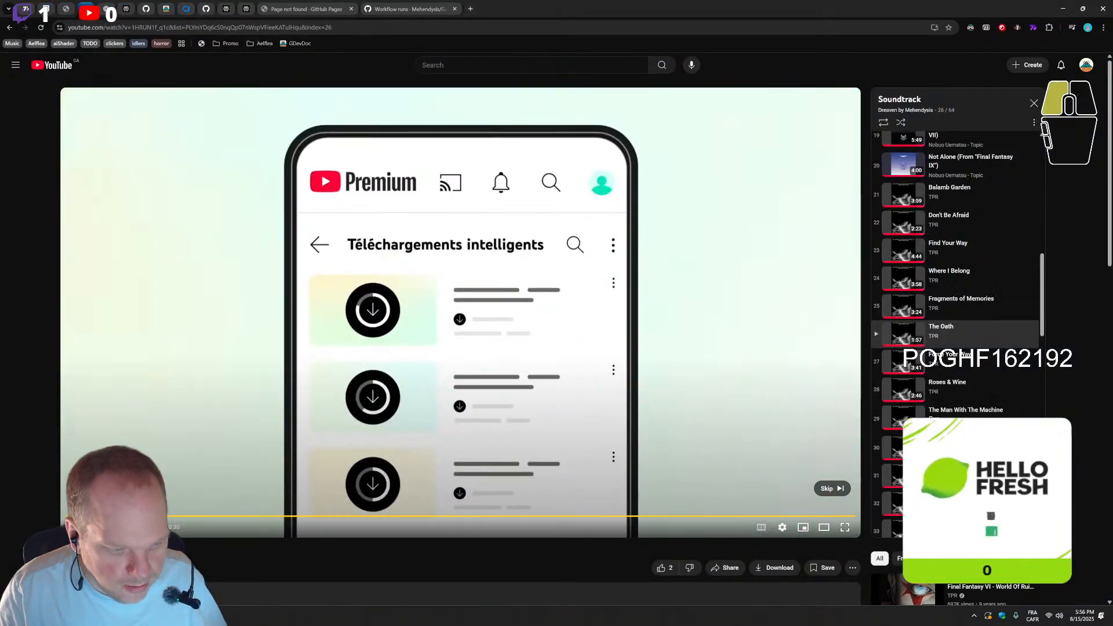
pyautogui.click(491, 484)
pyautogui.click(351, 9)
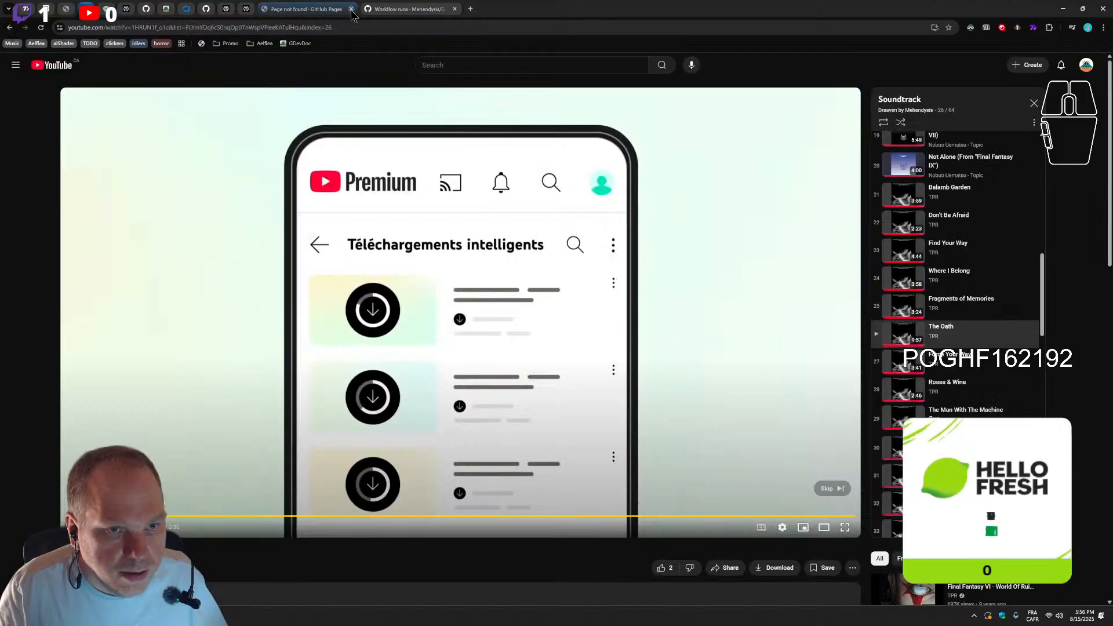
pyautogui.click(832, 489)
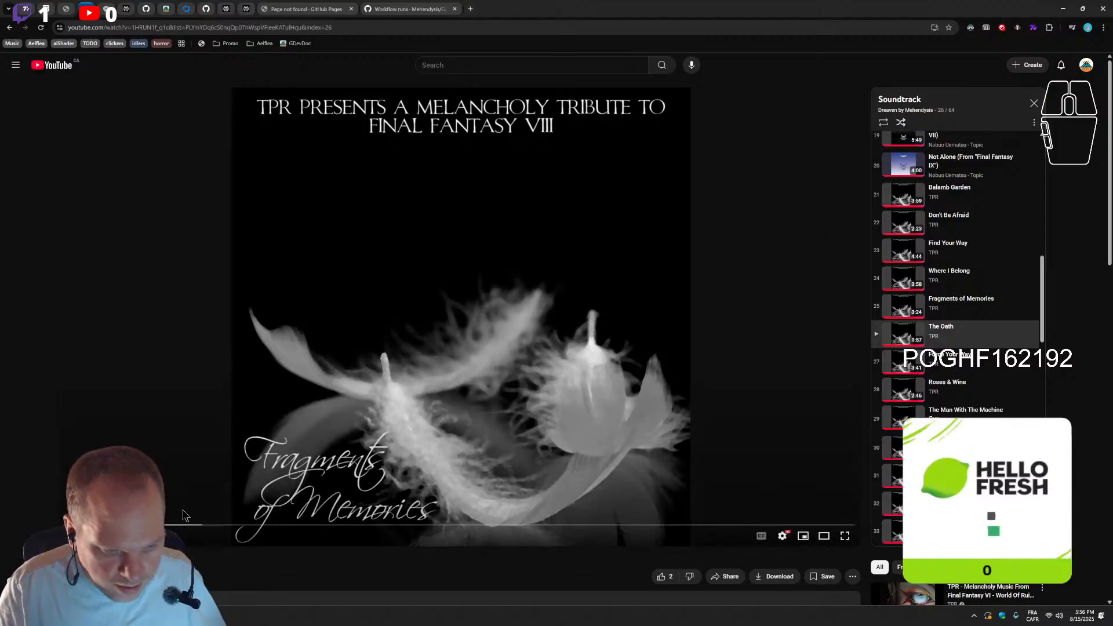
pyautogui.click(119, 537)
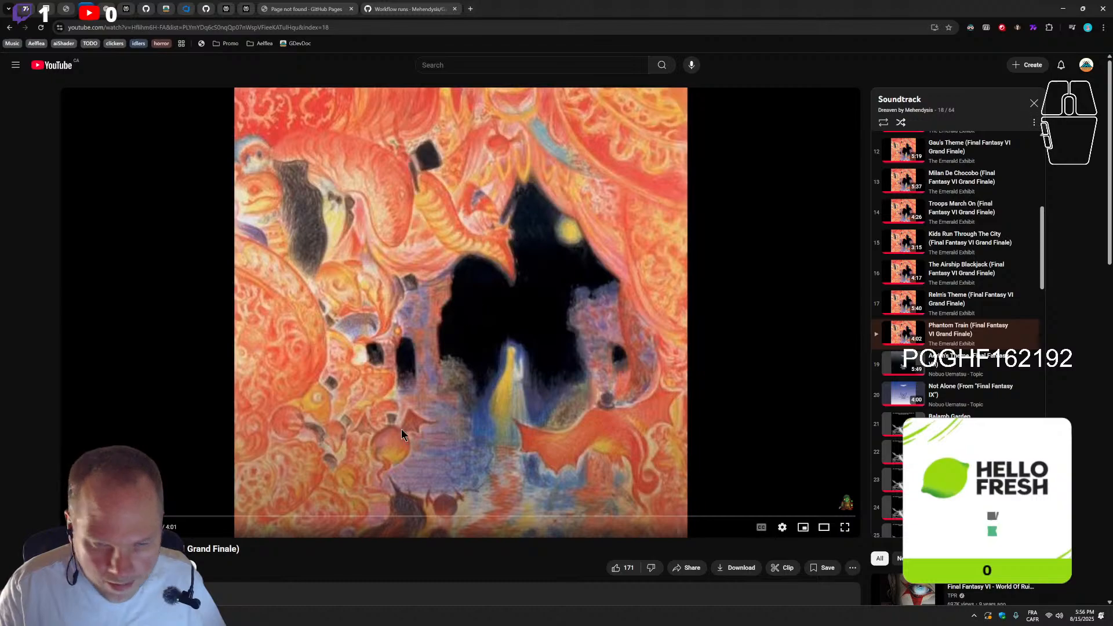
pyautogui.click(1064, 9)
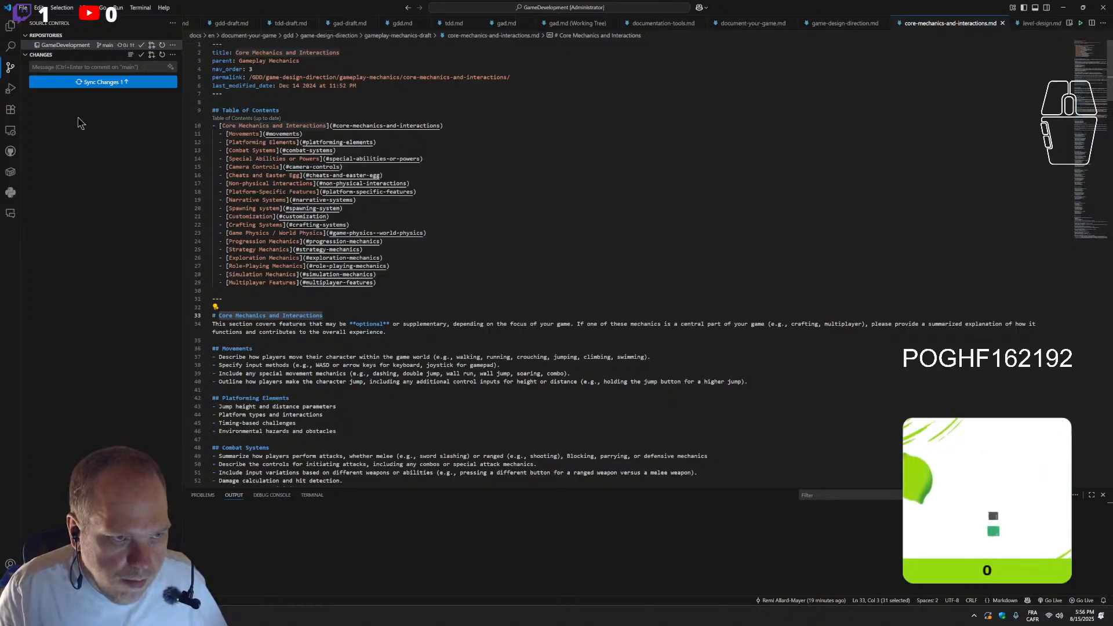
# Open core-gameplay.md from gameplay-mechanics-draft in VS Code and locate its Core Mechanics and Interactions link
pyautogui.click(139, 616)
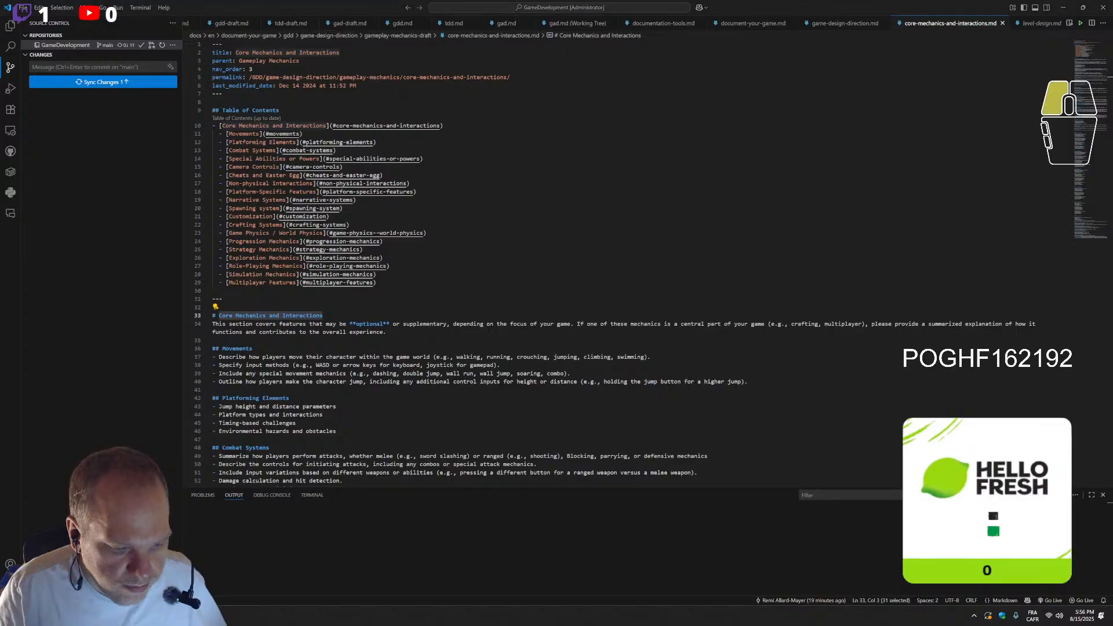
pyautogui.click(165, 10)
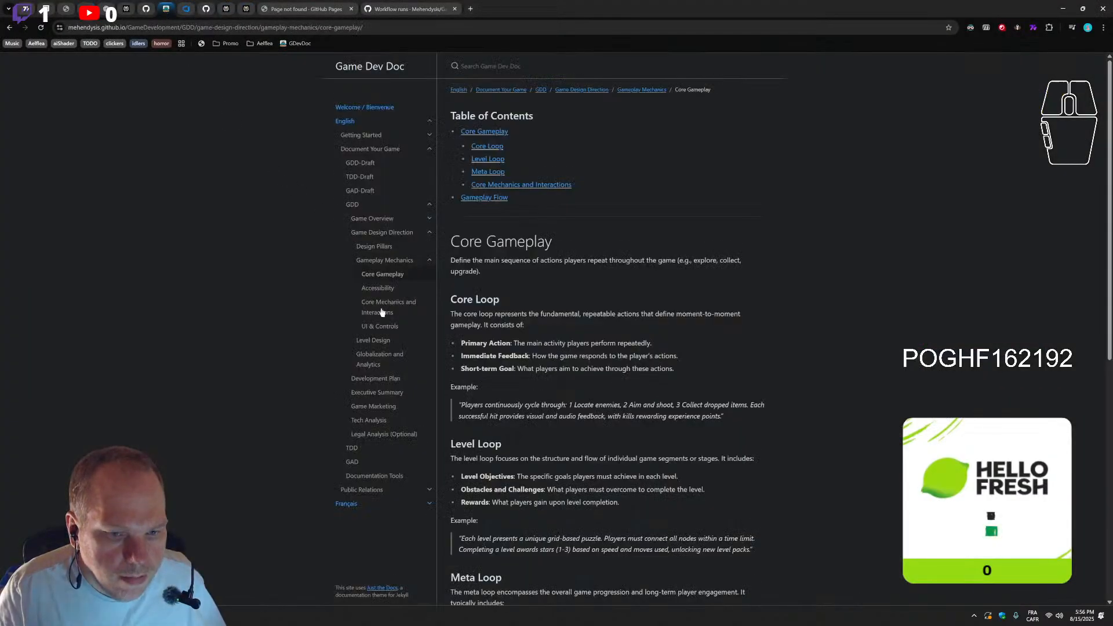
pyautogui.click(163, 616)
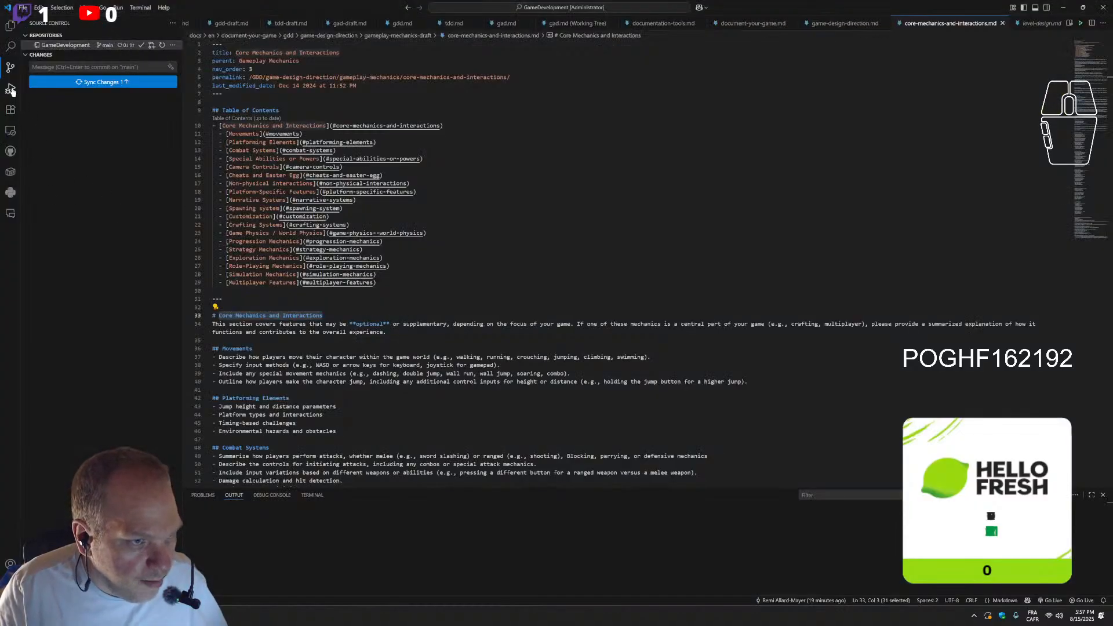
pyautogui.click(10, 26)
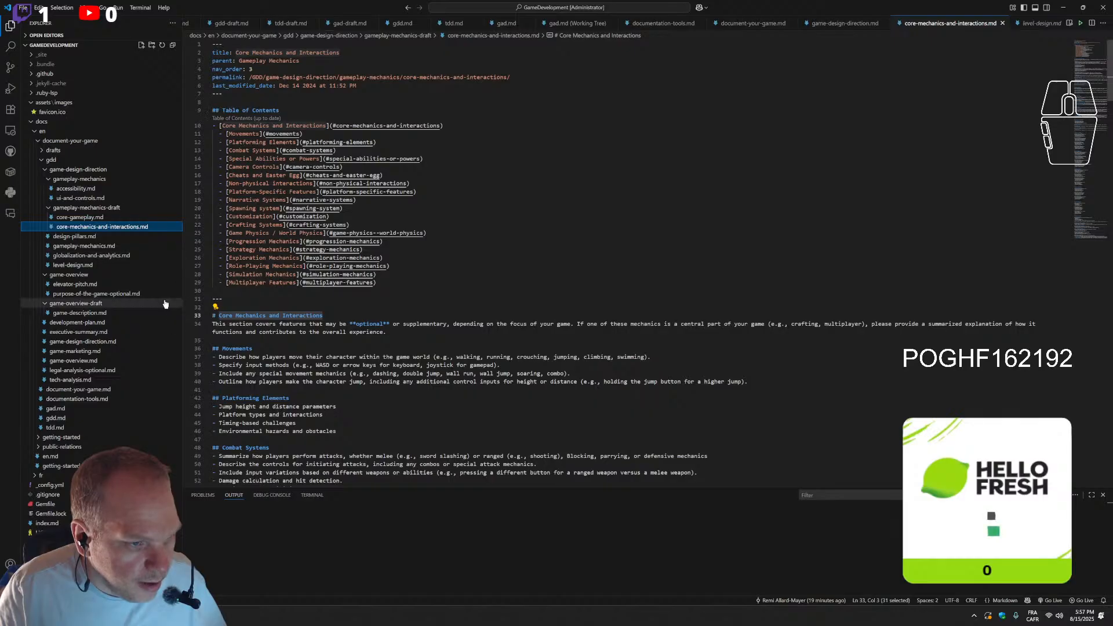
pyautogui.click(89, 221)
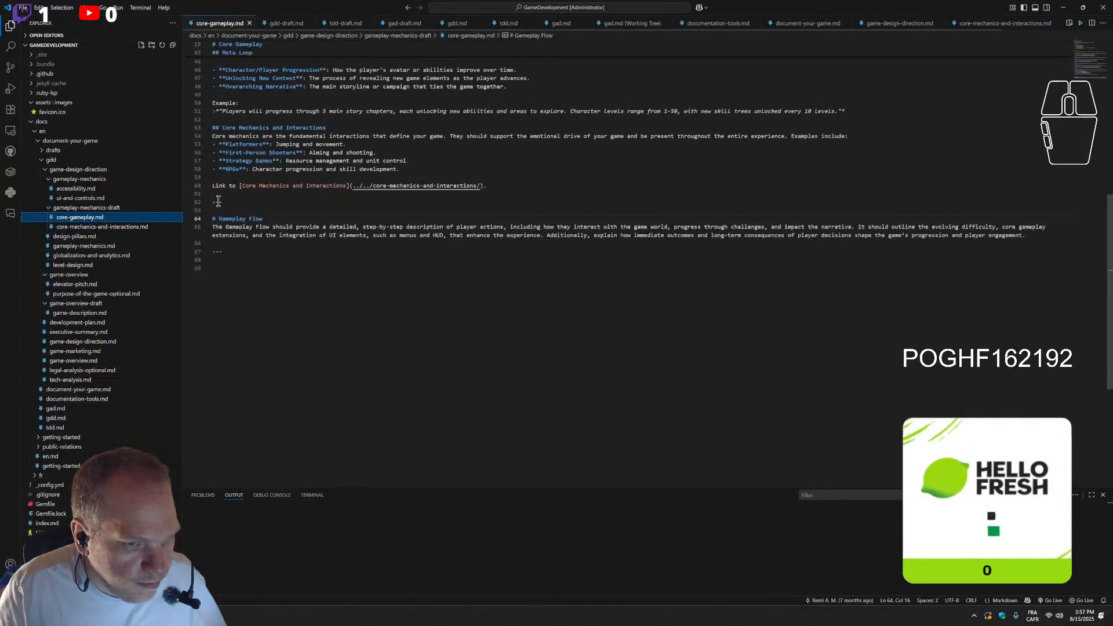
pyautogui.scroll(3, 348, 290)
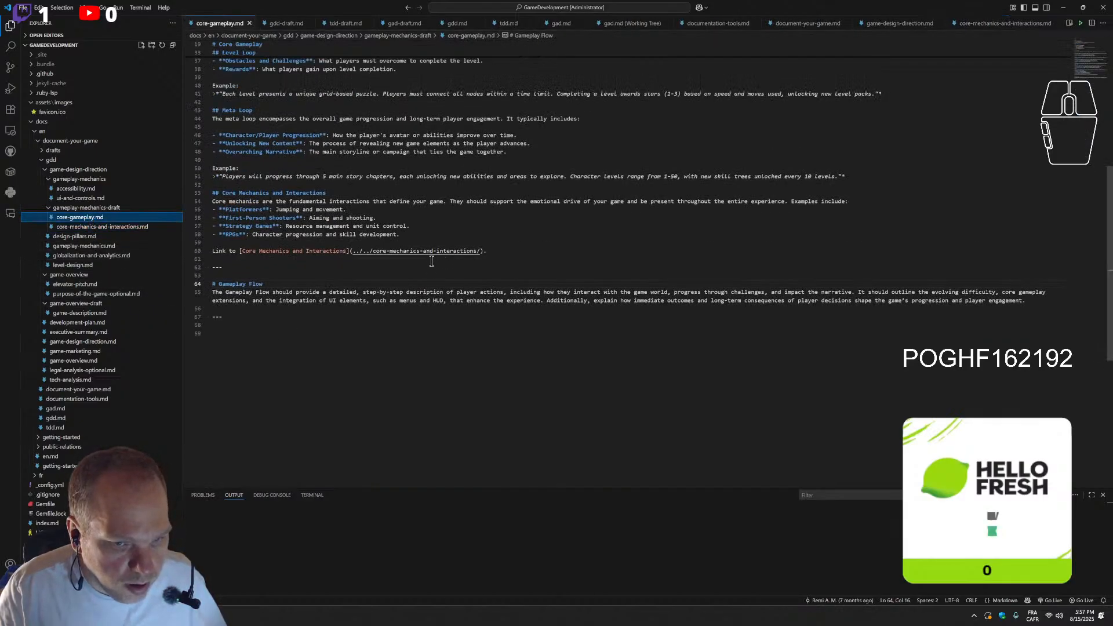
pyautogui.scroll(2, 387, 308)
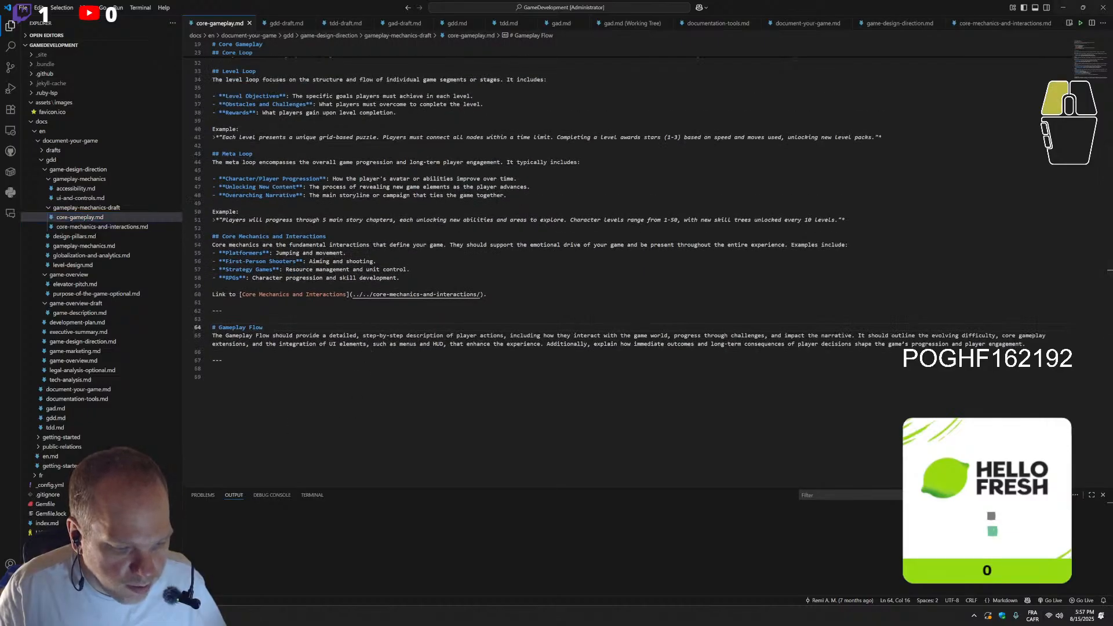
# Switch to the browser and test the Core Mechanics and Interactions link near the end of the published Core Gameplay page
pyautogui.hotkey('alt', 'Tab')
pyautogui.scroll(-5, 604, 438)
pyautogui.scroll(-5, 605, 438)
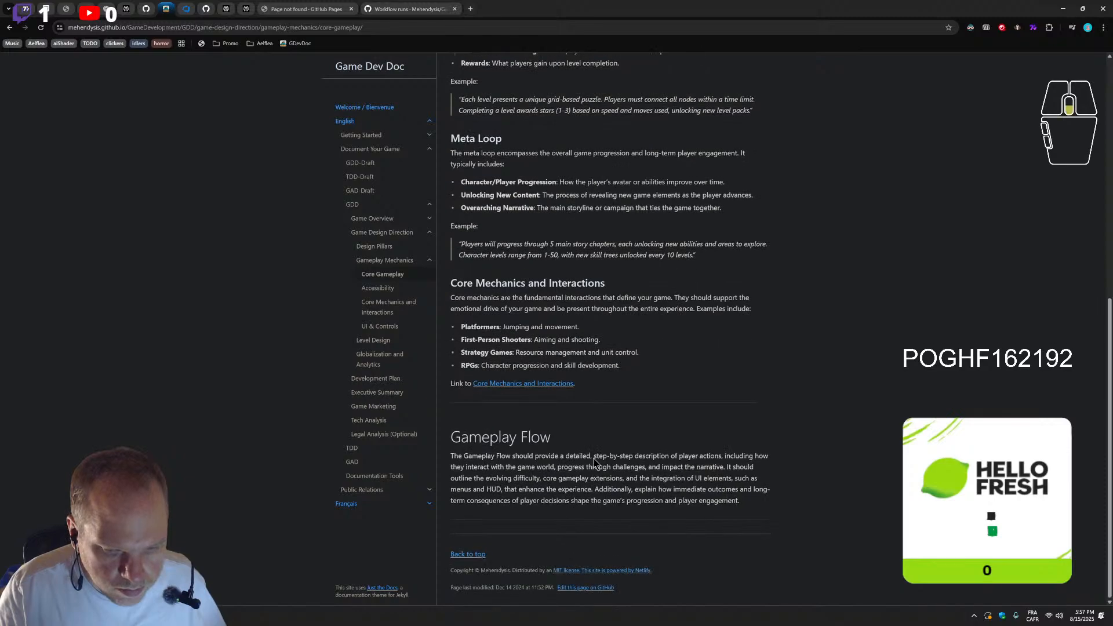
pyautogui.click(550, 384)
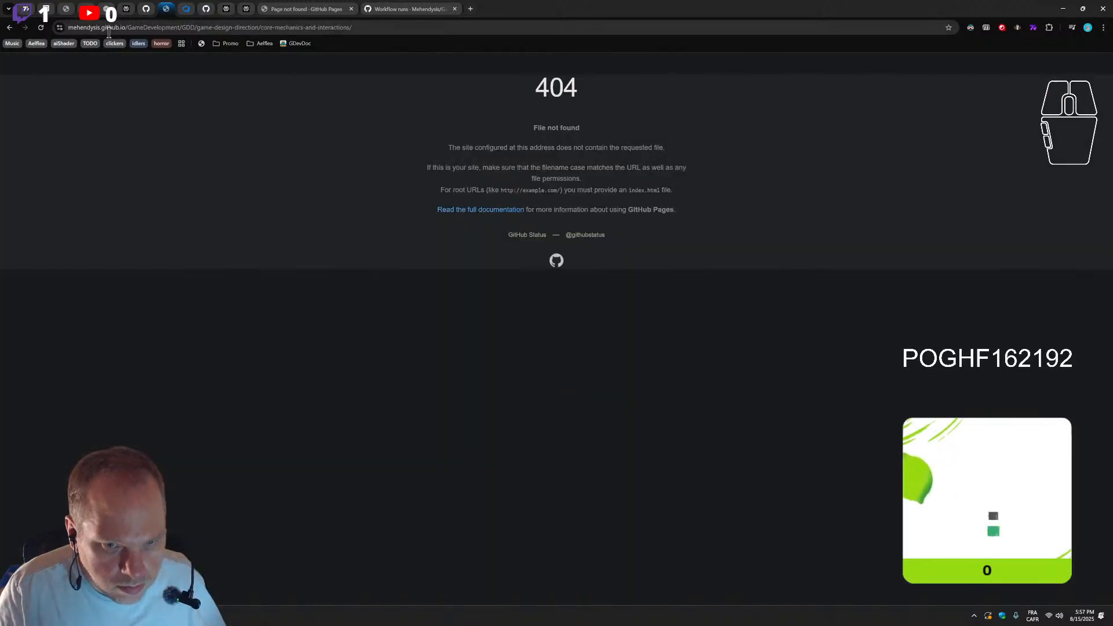
pyautogui.click(10, 27)
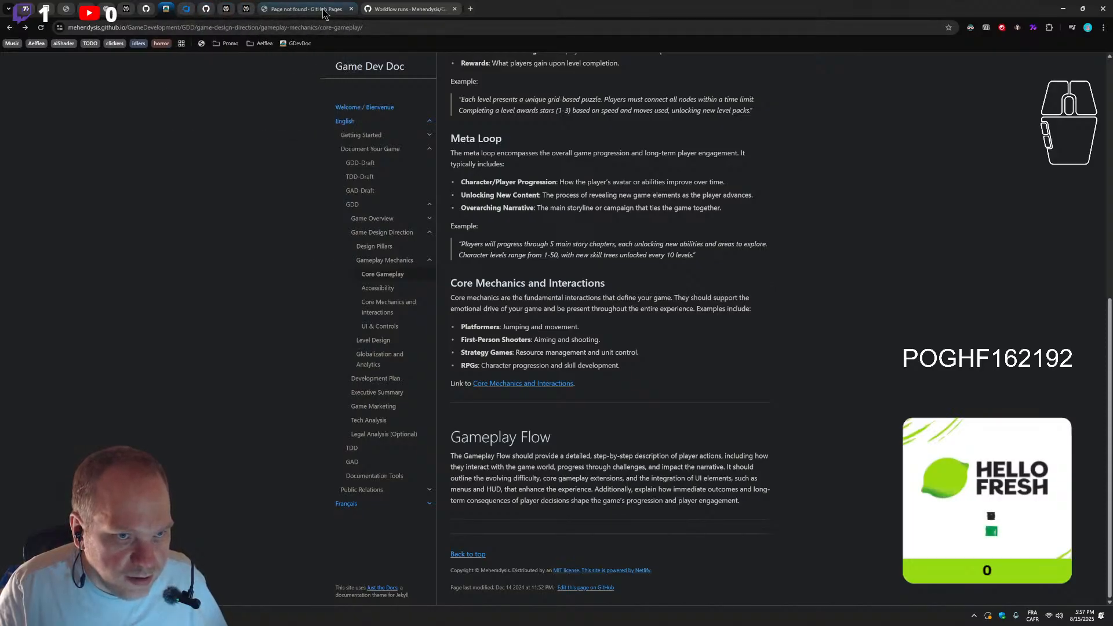
pyautogui.hotkey('alt', 'Right')
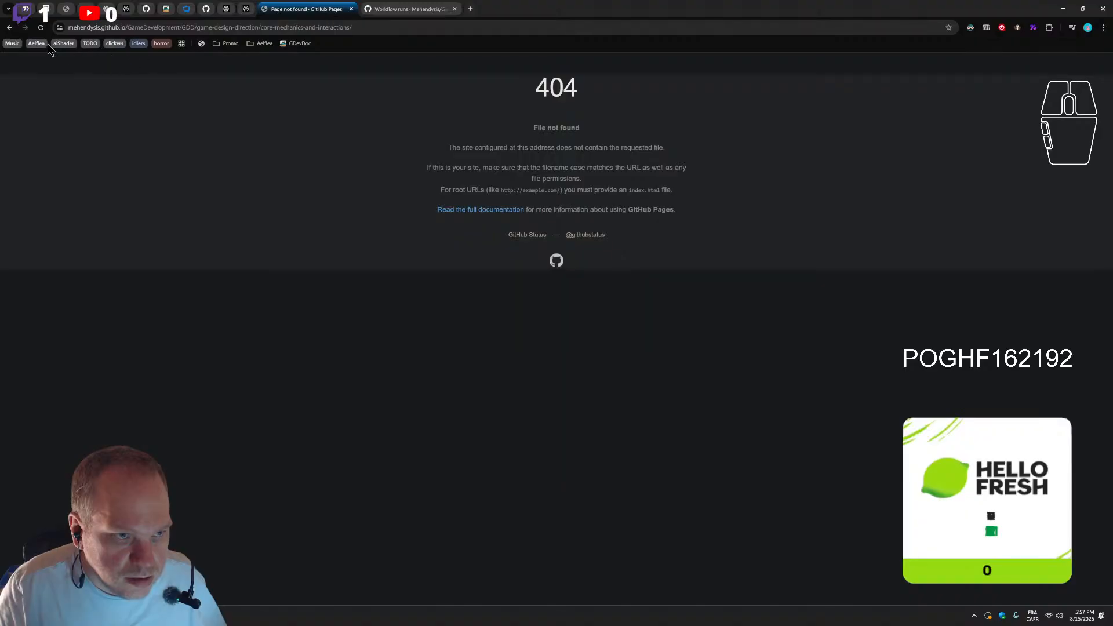
pyautogui.click(9, 28)
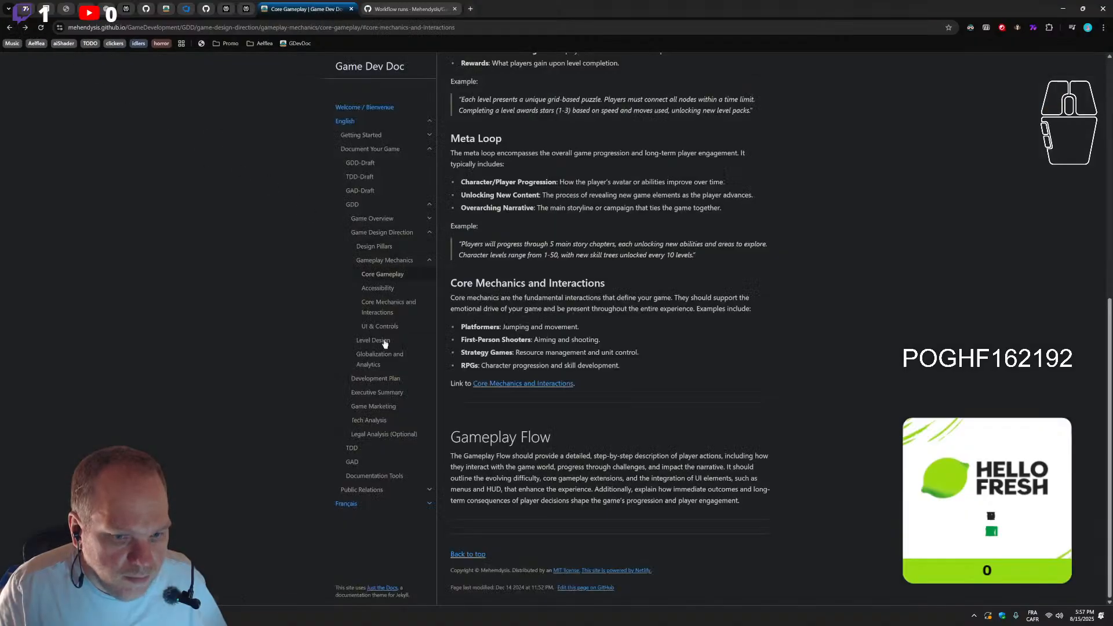
# Copy the live Core Mechanics and Interactions page path into the core-gameplay.md link, making it ../../gameplay-mechanics/core-mechanics-and-interactions/
pyautogui.click(398, 309)
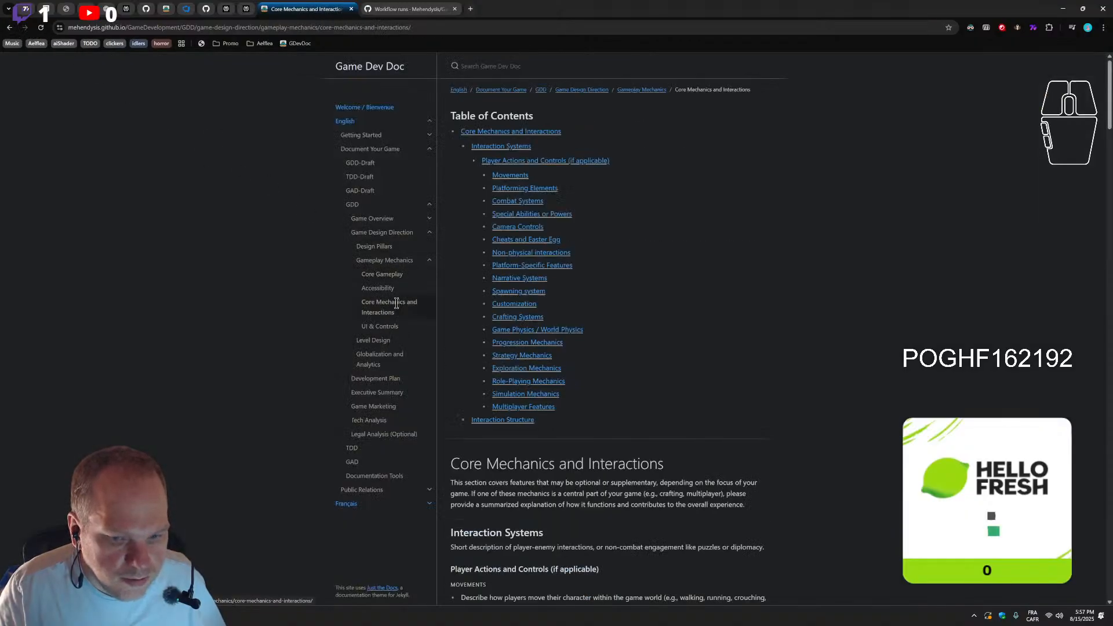
pyautogui.moveTo(412, 27); pyautogui.dragTo(260, 34)
pyautogui.hotkey('ctrl', 'c')
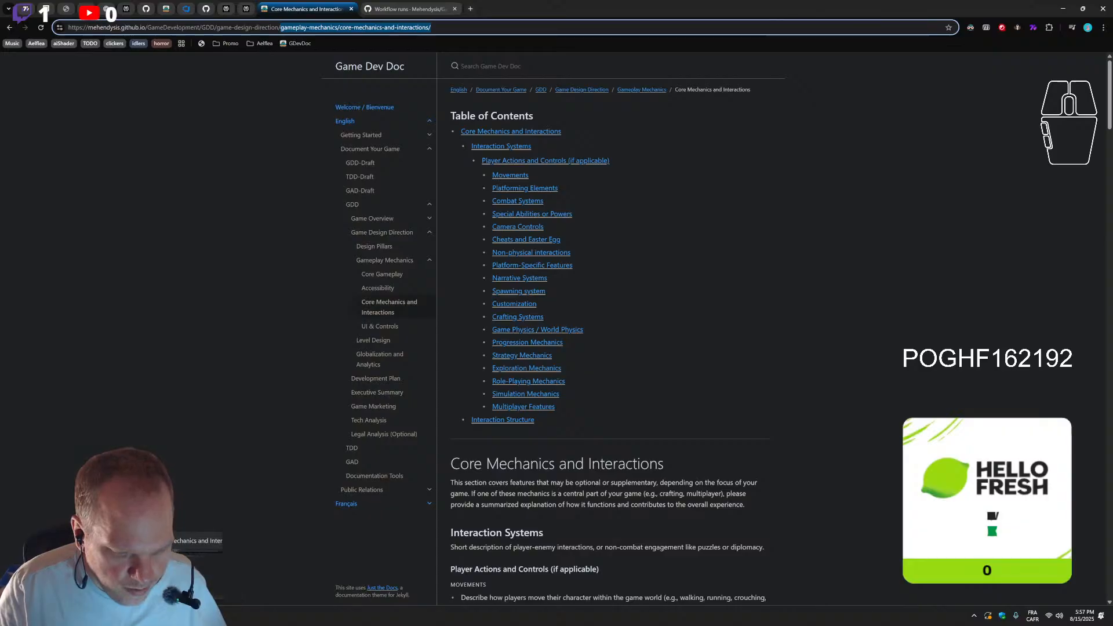
pyautogui.click(192, 616)
pyautogui.moveTo(479, 296); pyautogui.dragTo(373, 296)
pyautogui.hotkey('ctrl', 'v')
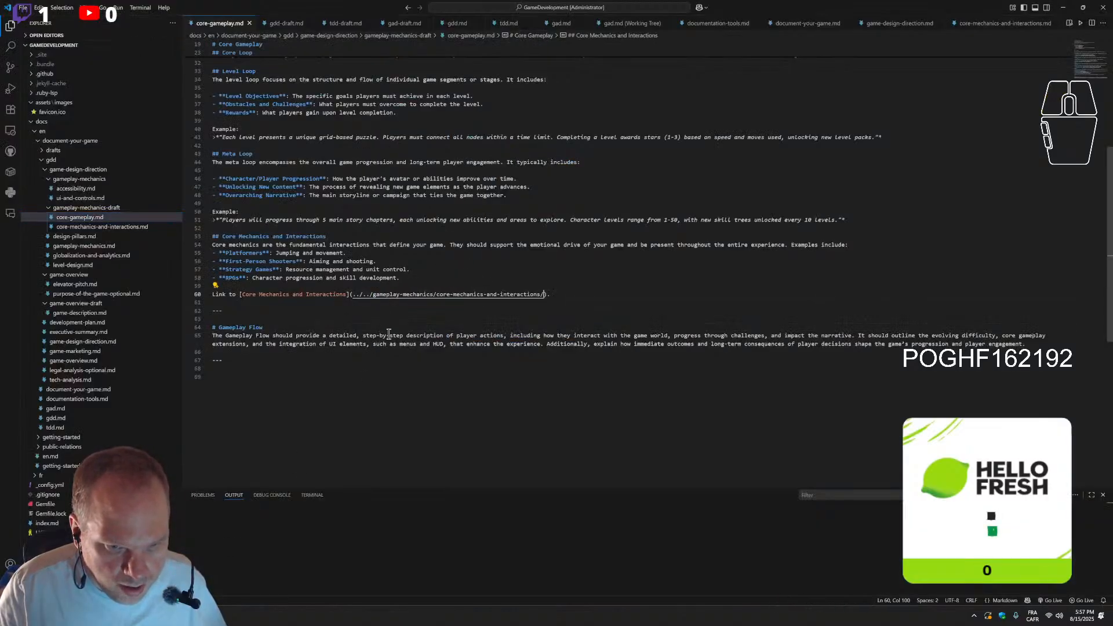
pyautogui.scroll(10, 392, 337)
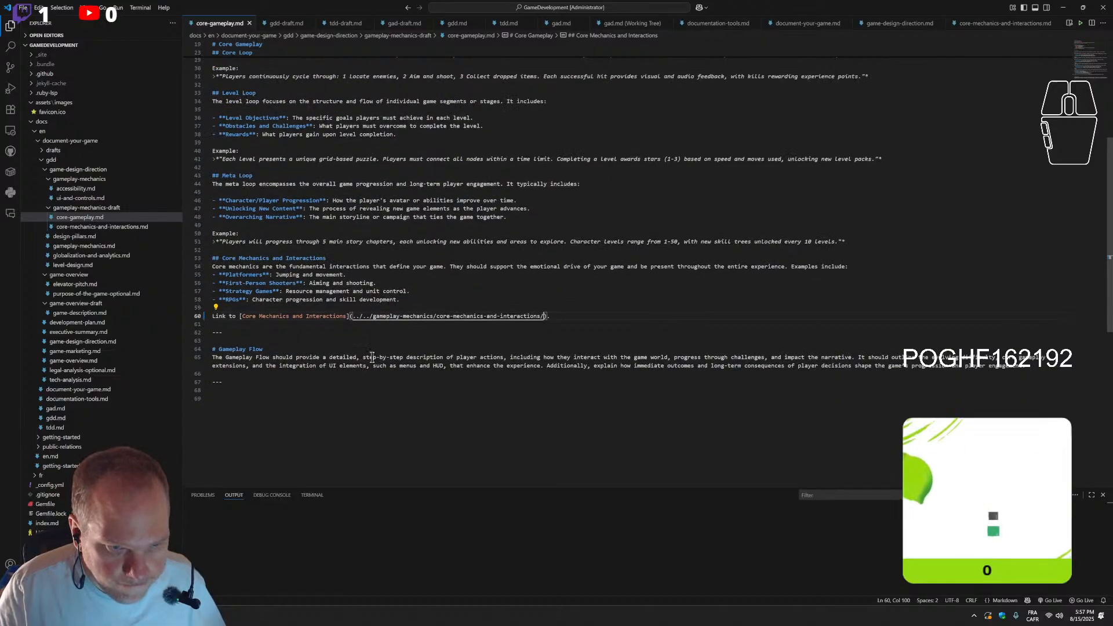
pyautogui.moveTo(347, 168); pyautogui.dragTo(326, 128)
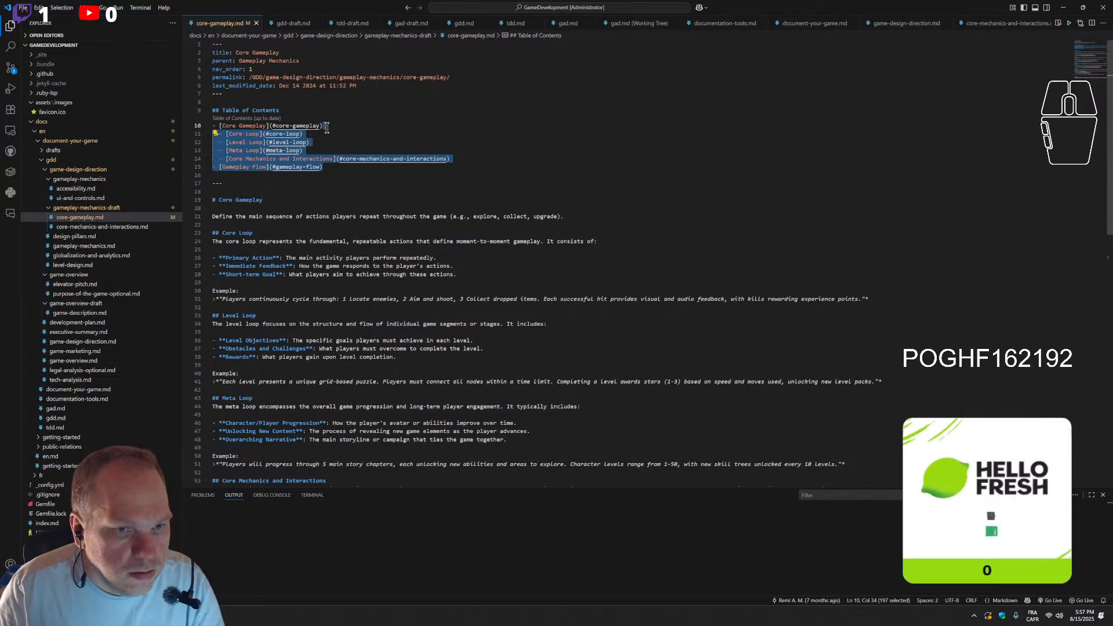
pyautogui.press('Return')
pyautogui.hotkey('ctrl', 'z')
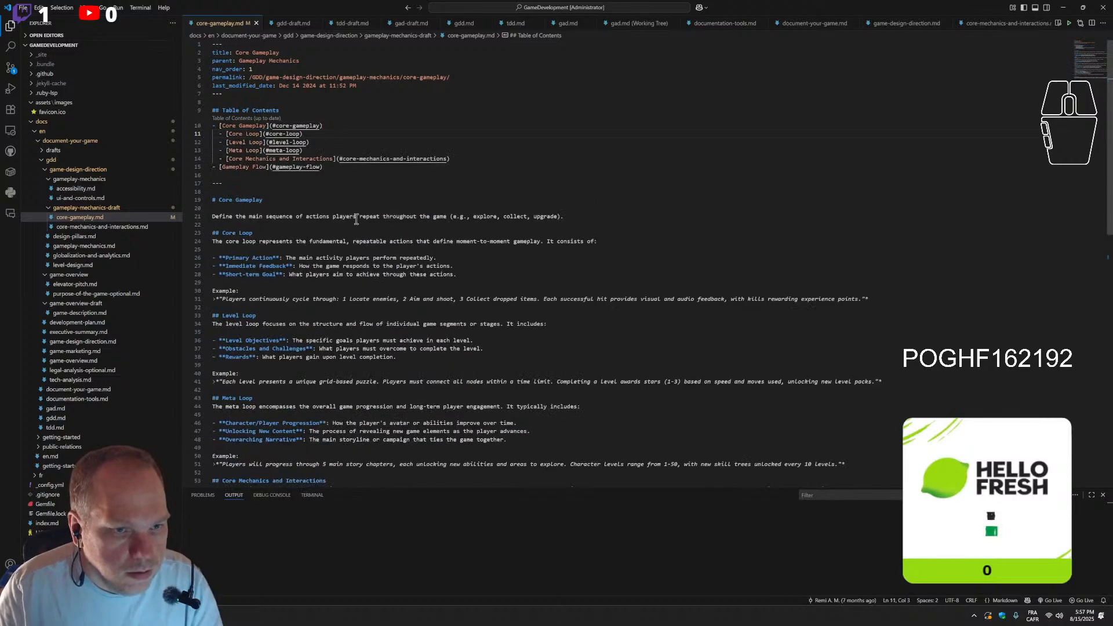
pyautogui.click(485, 282)
pyautogui.scroll(-10, 383, 158)
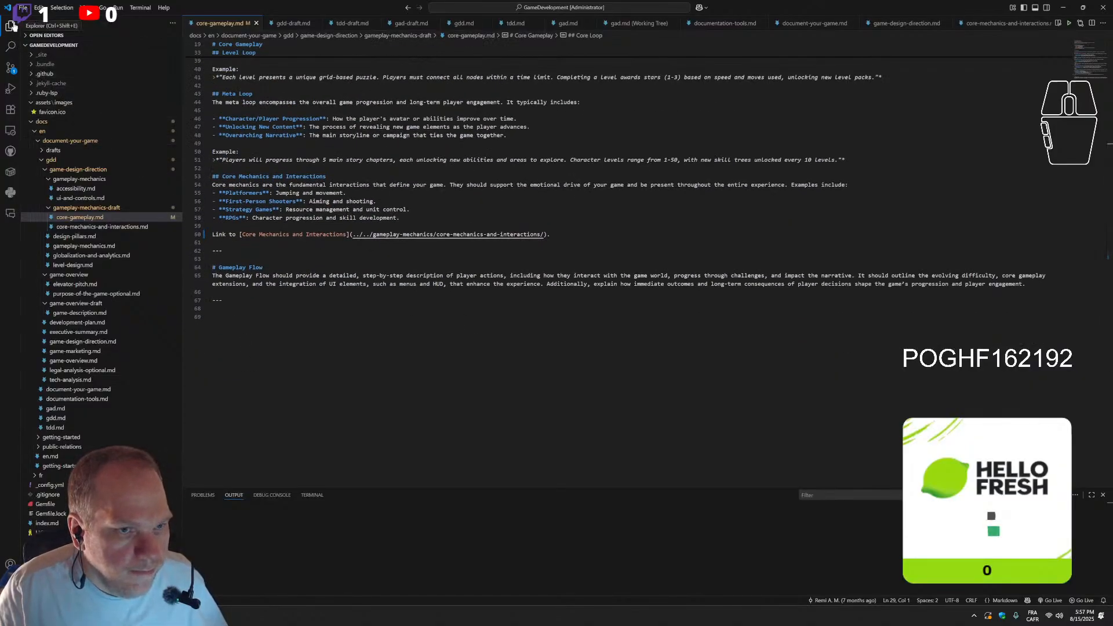
# Commit the core-gameplay.md change with the message "Coorecting Core Gameplay broken links"
pyautogui.scroll(10, 380, 194)
pyautogui.moveTo(264, 200); pyautogui.dragTo(219, 201)
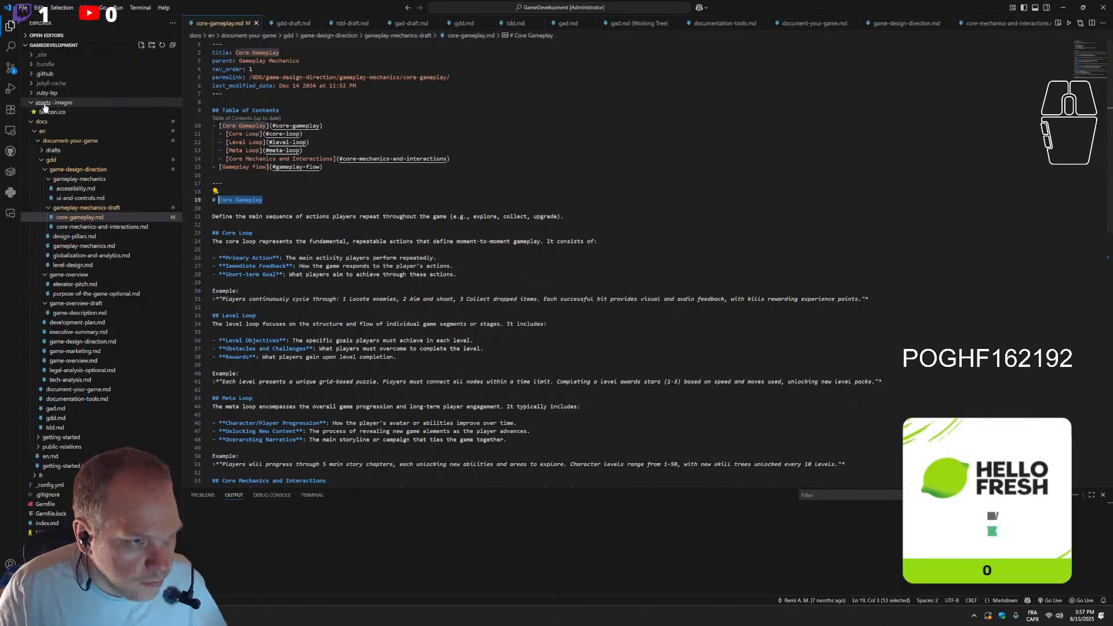
pyautogui.click(10, 67)
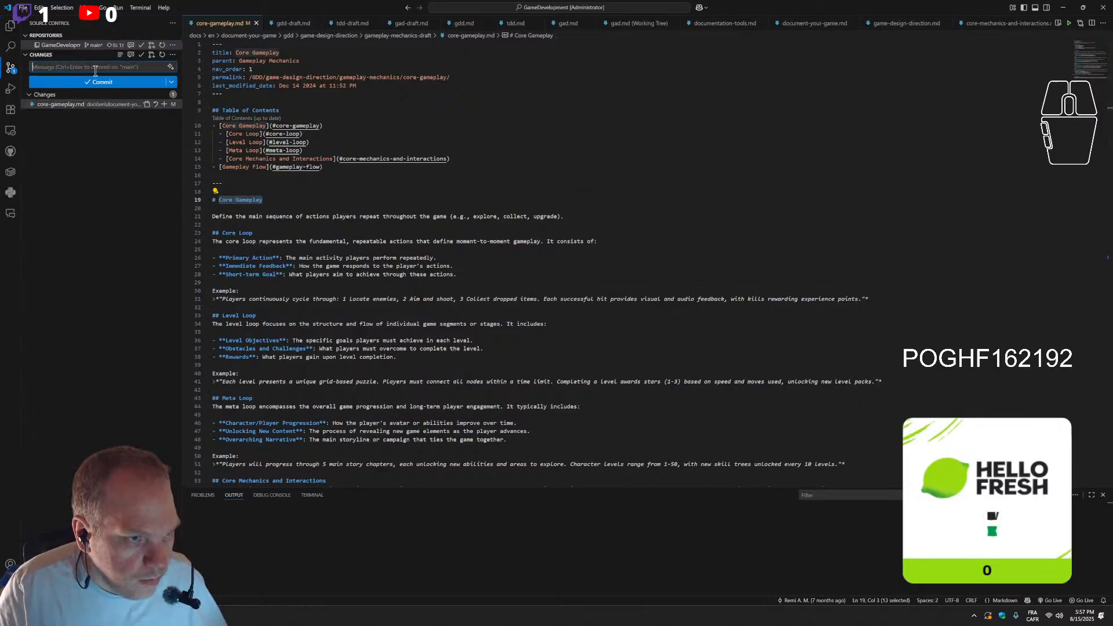
pyautogui.write('Coorecting Core Gameplay')
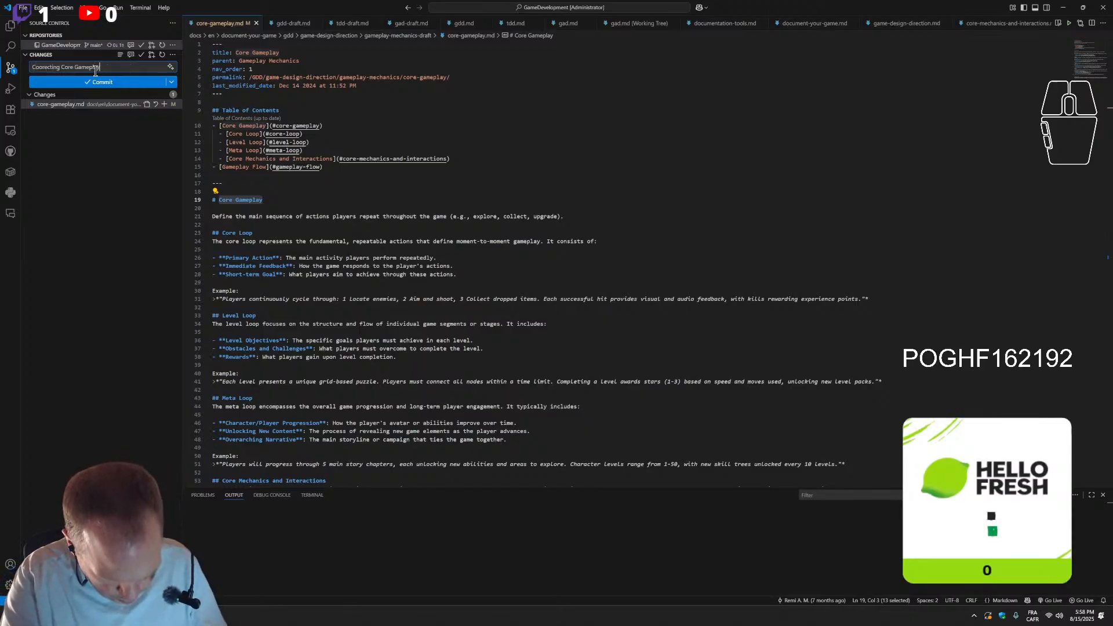
pyautogui.write(' link')
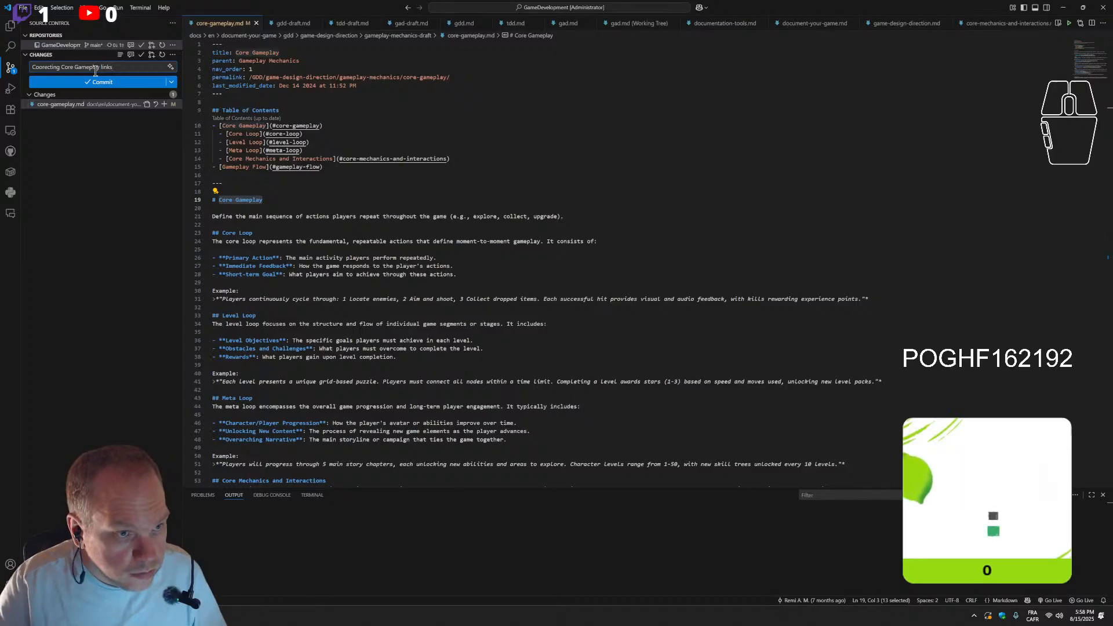
pyautogui.write('s')
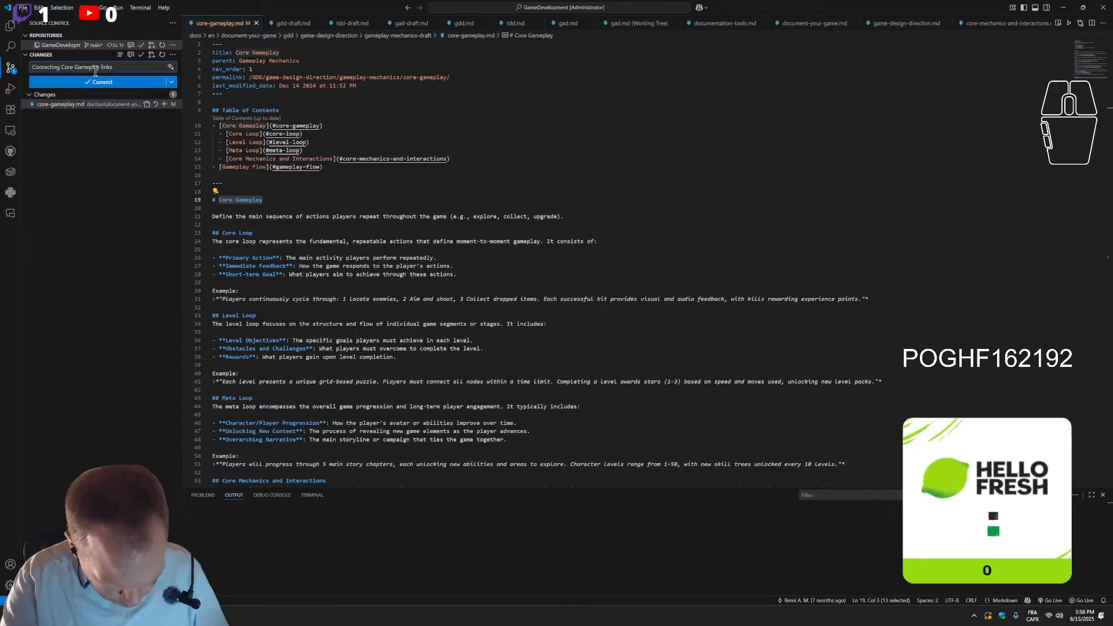
pyautogui.write('broken')
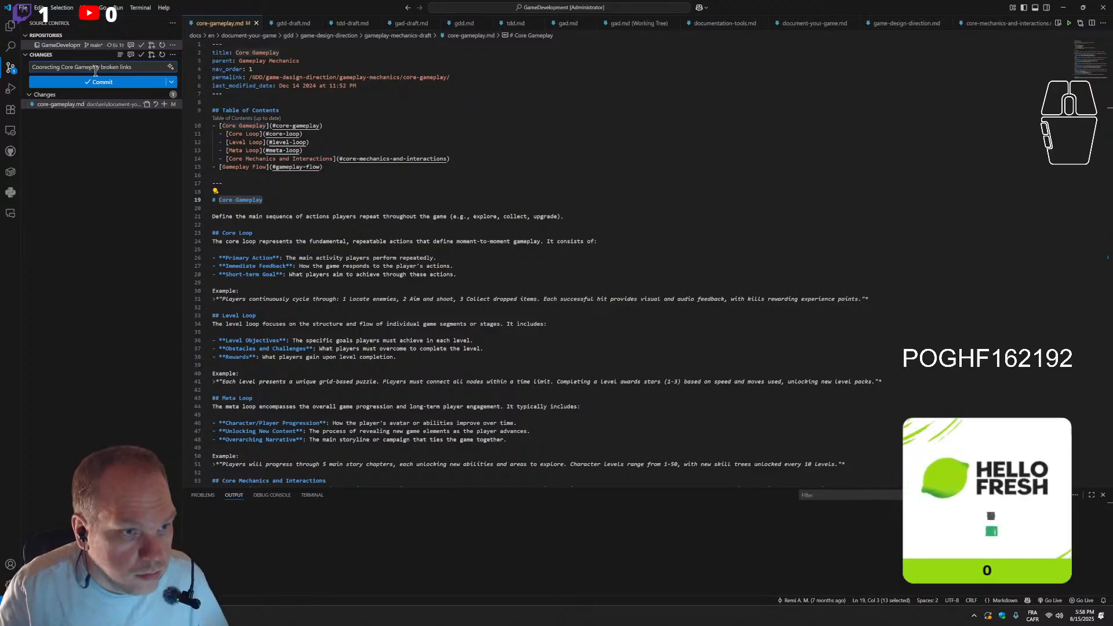
pyautogui.click(106, 84)
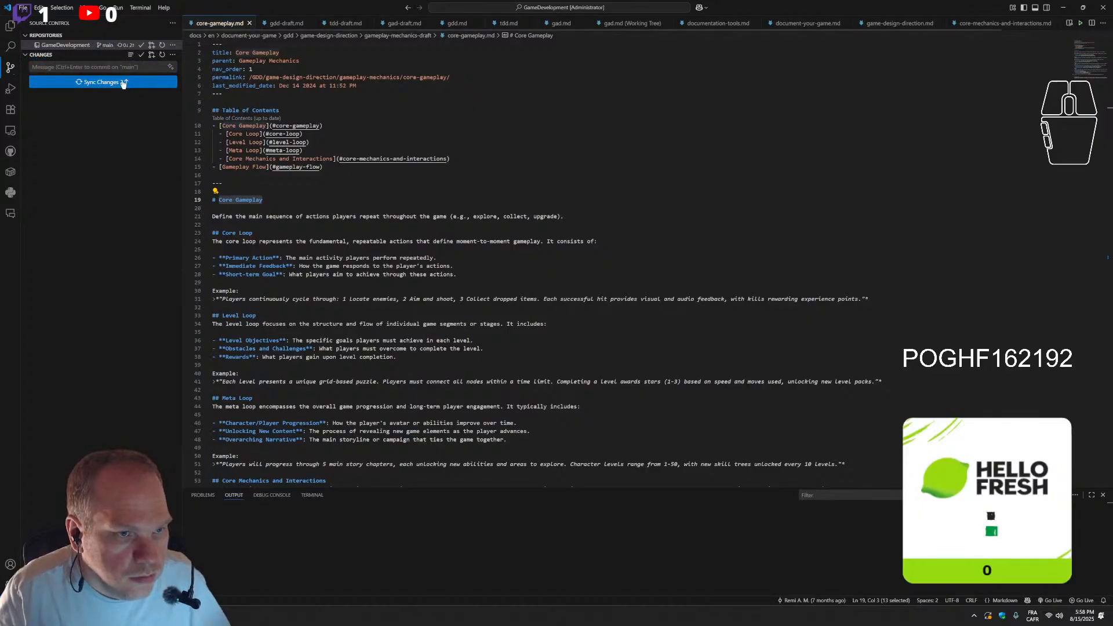
# Push the committed link fix on the main branch of the GameDevelopment repository to its remote
pyautogui.click(172, 46)
pyautogui.click(173, 46)
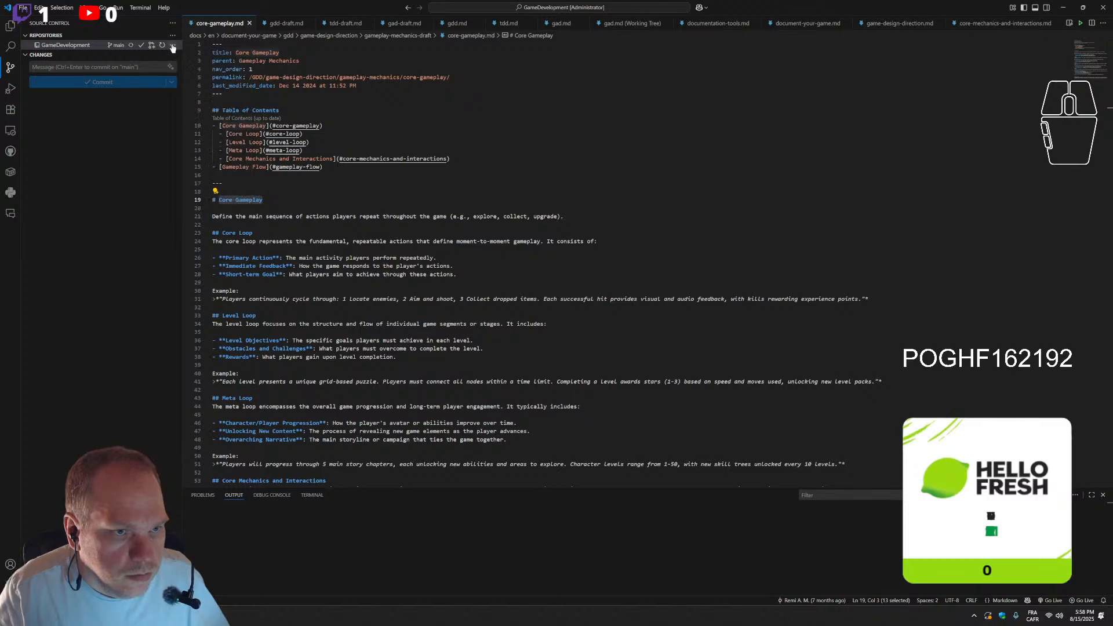
pyautogui.click(172, 46)
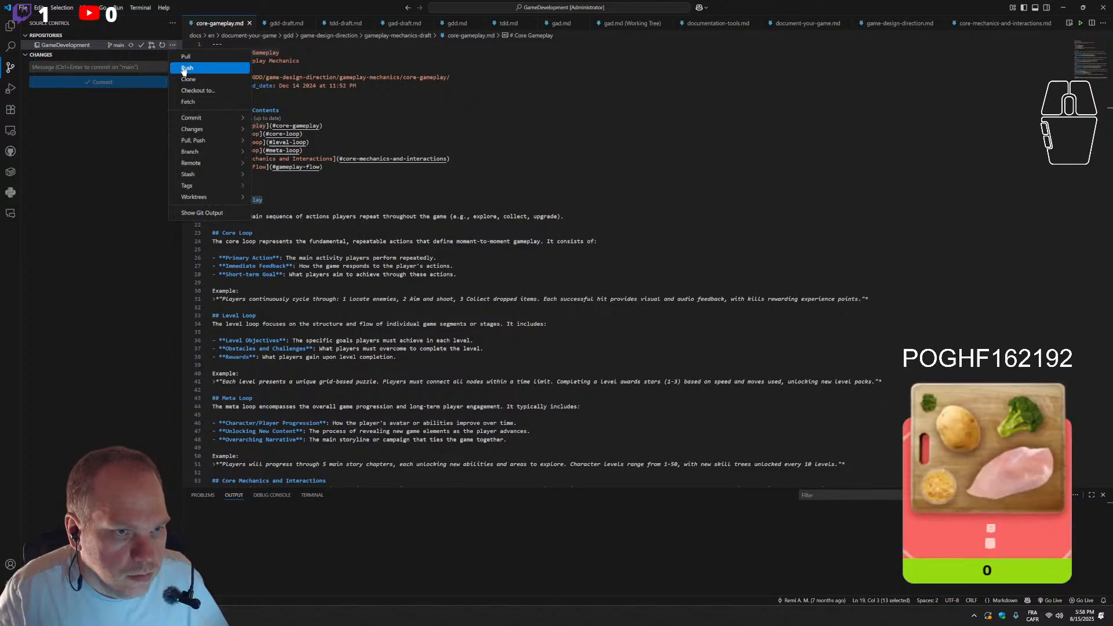
pyautogui.click(185, 68)
# Switch to the browser's GitHub Actions page for GameDevelopment and refresh the workflow runs to check the deployment
pyautogui.click(187, 616)
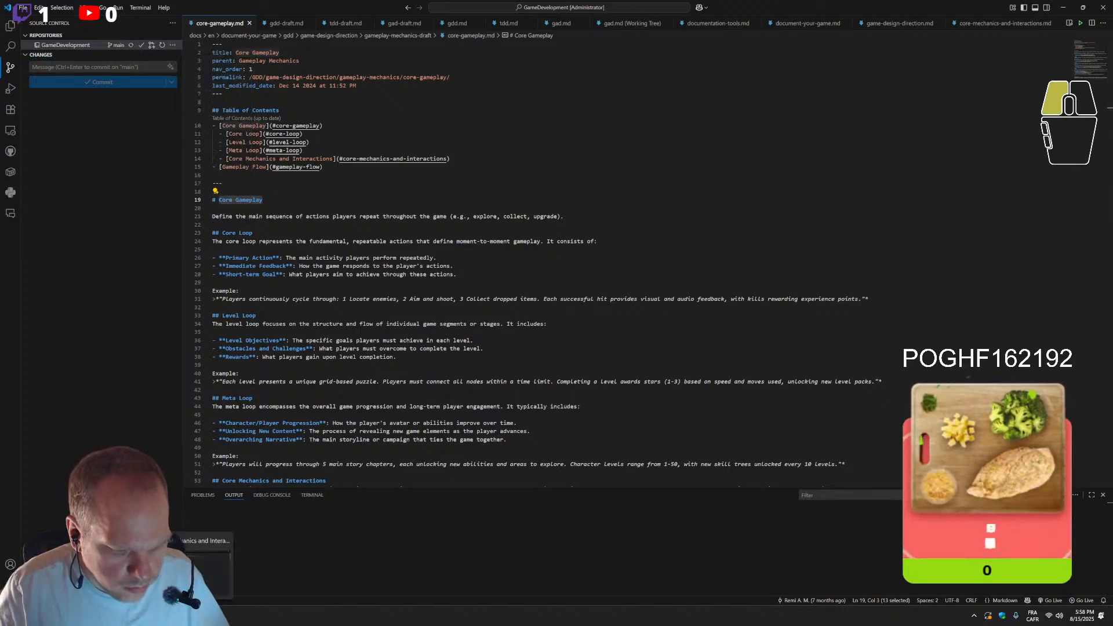
pyautogui.click(410, 9)
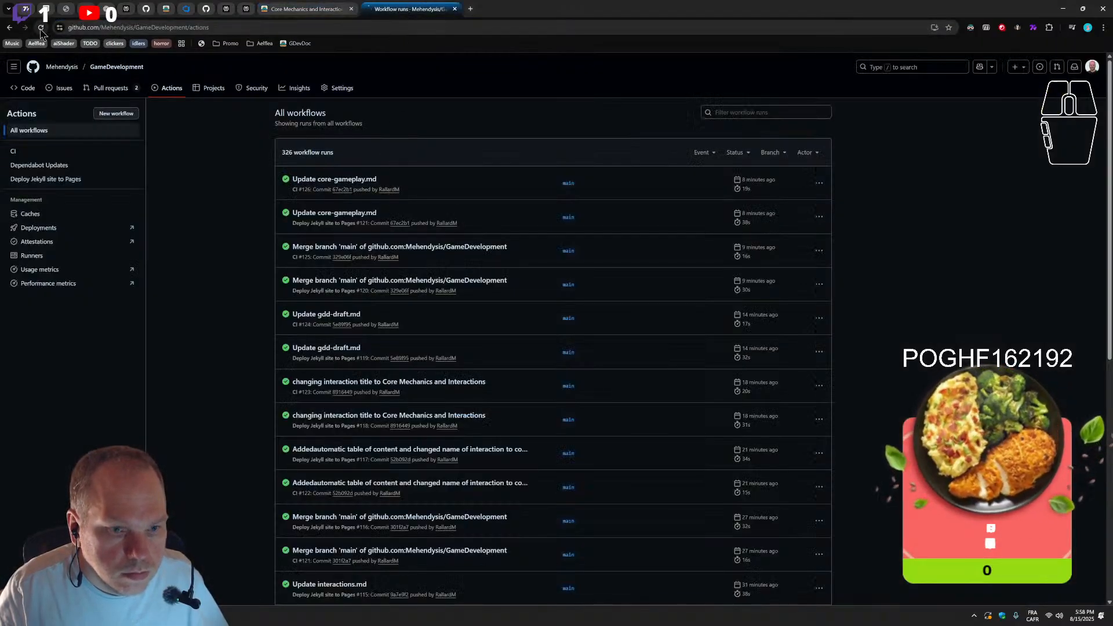
pyautogui.click(40, 28)
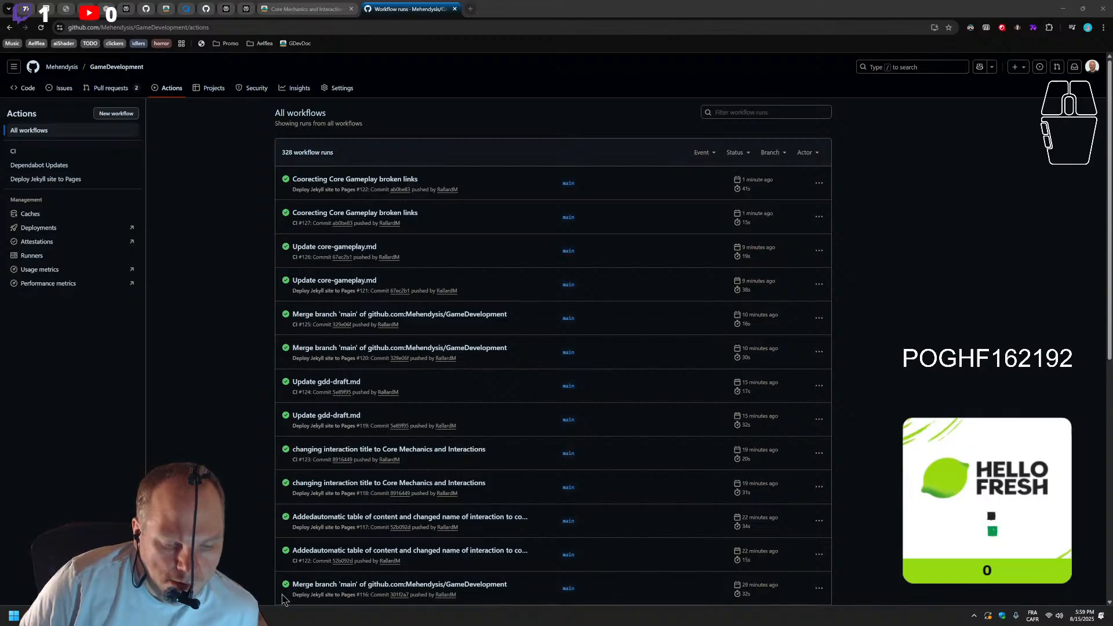
# Refresh the workflow runs again and close the leftover Git Bash window for the GameDevelopment repository
pyautogui.click(174, 616)
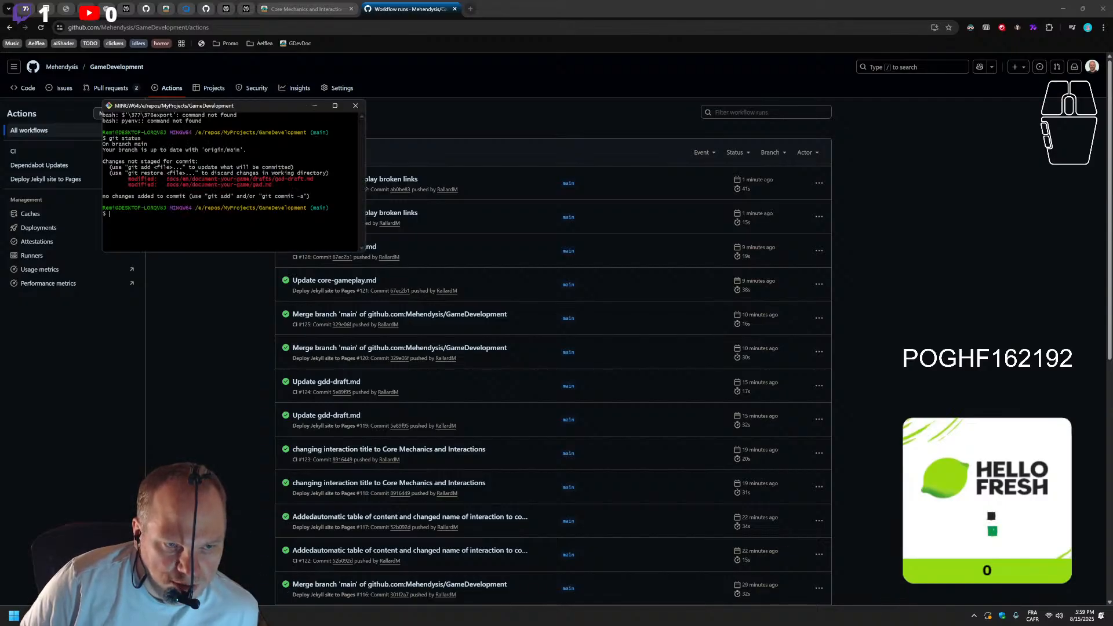
pyautogui.click(174, 616)
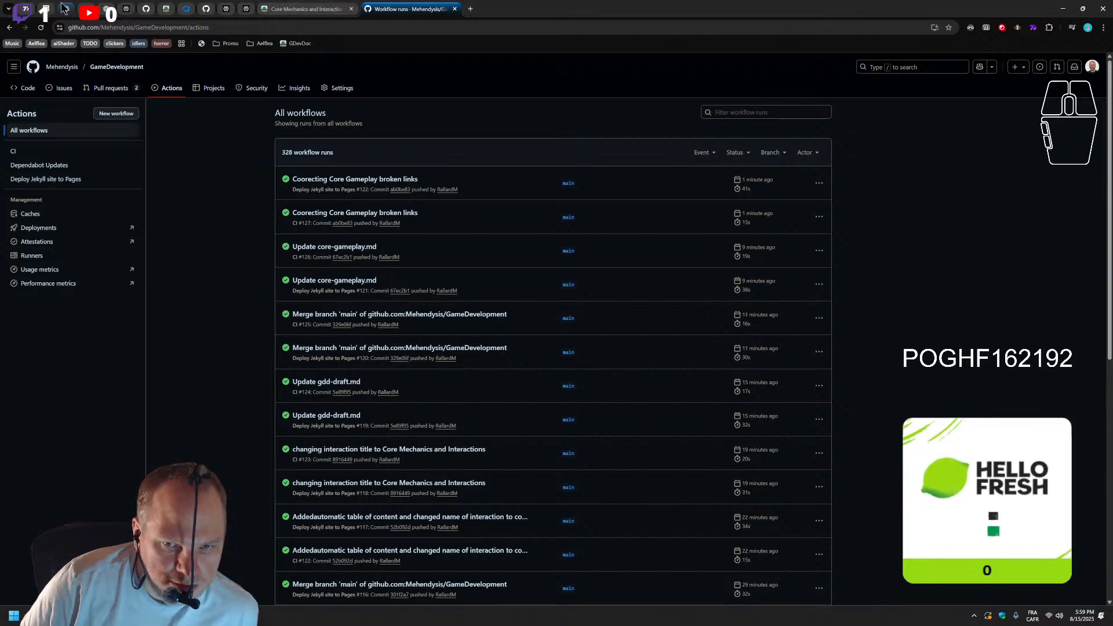
pyautogui.click(39, 27)
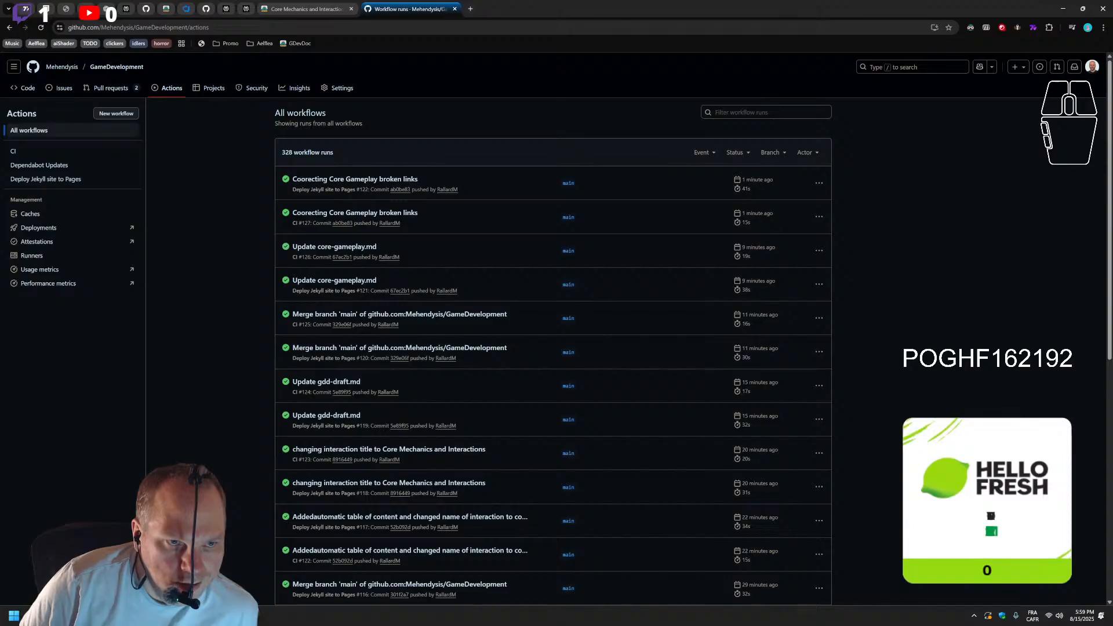
pyautogui.moveTo(190, 616)
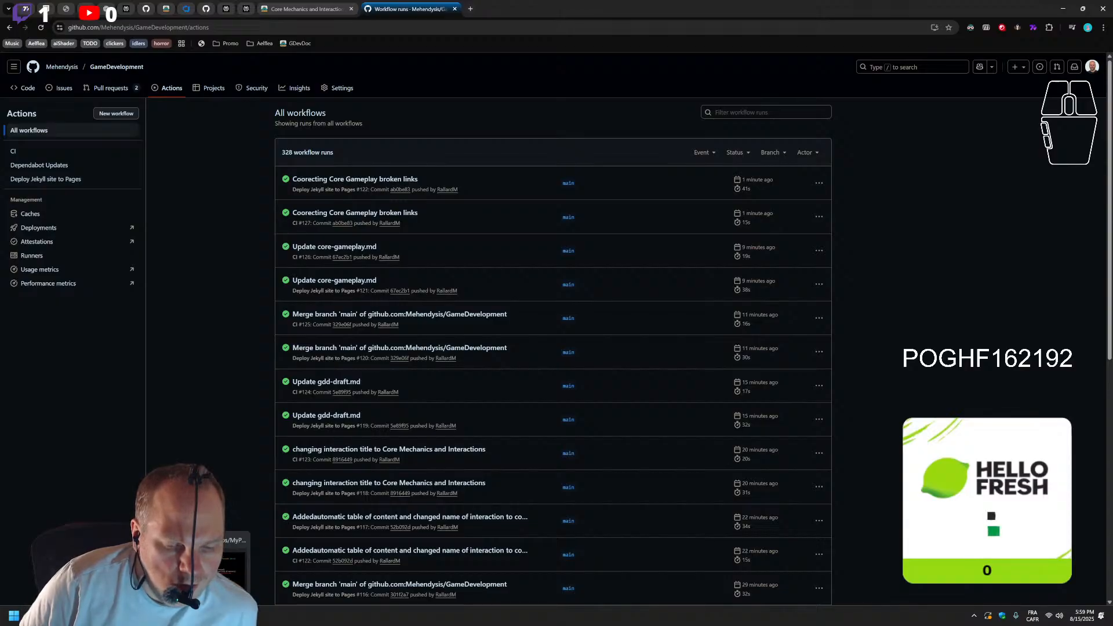
pyautogui.click(190, 616)
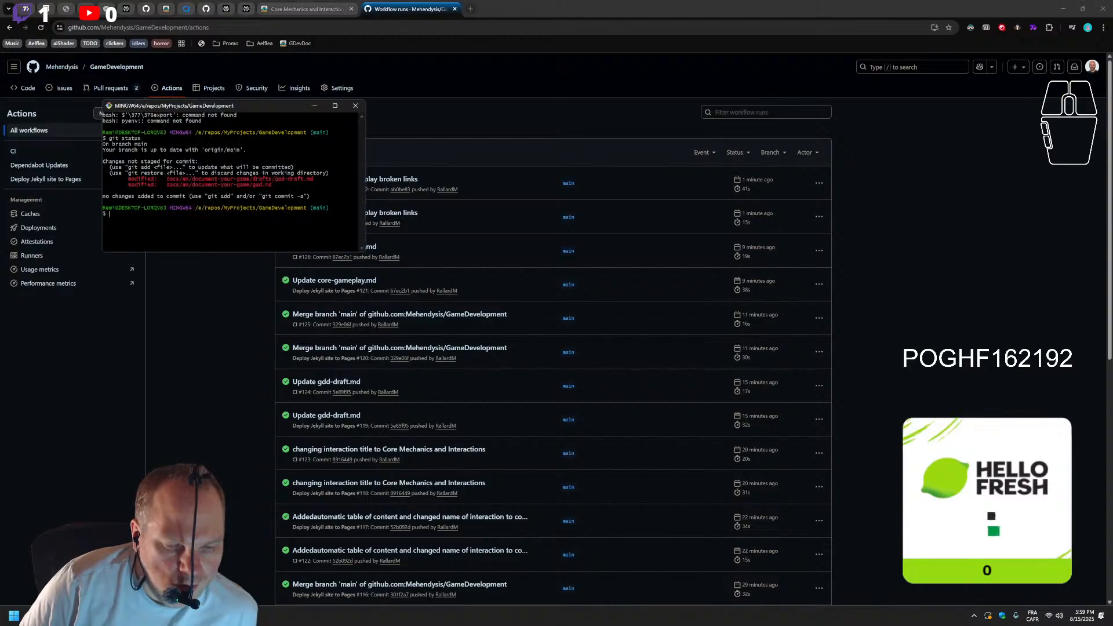
pyautogui.click(355, 105)
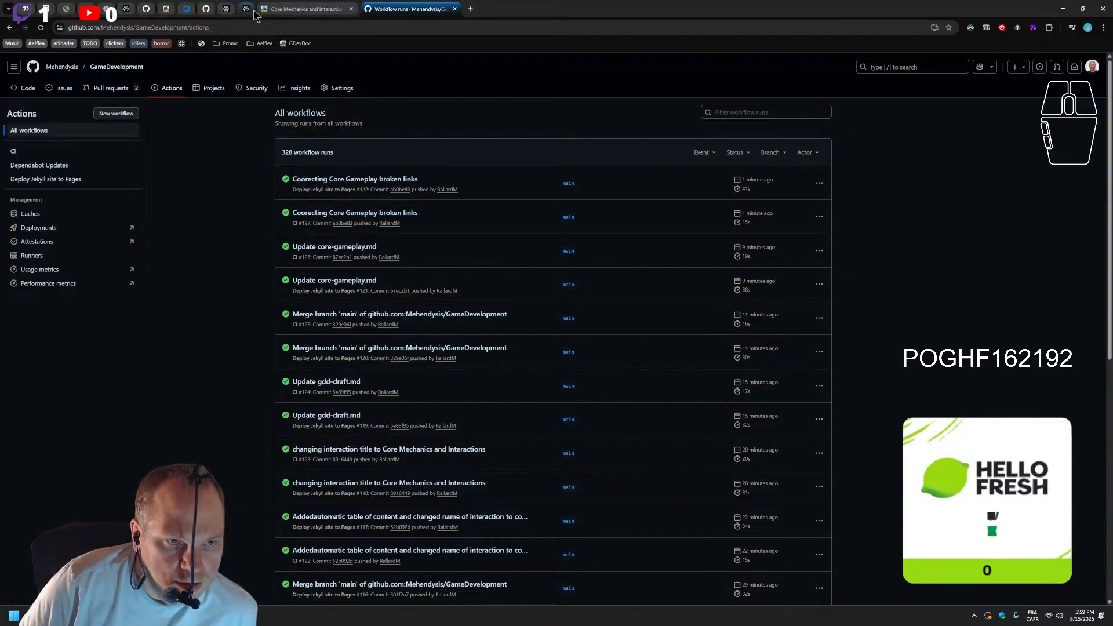
# Open the published GDD-Draft page, reload it and follow its Core Gameplay link under Gameplay Mechanics
pyautogui.click(289, 10)
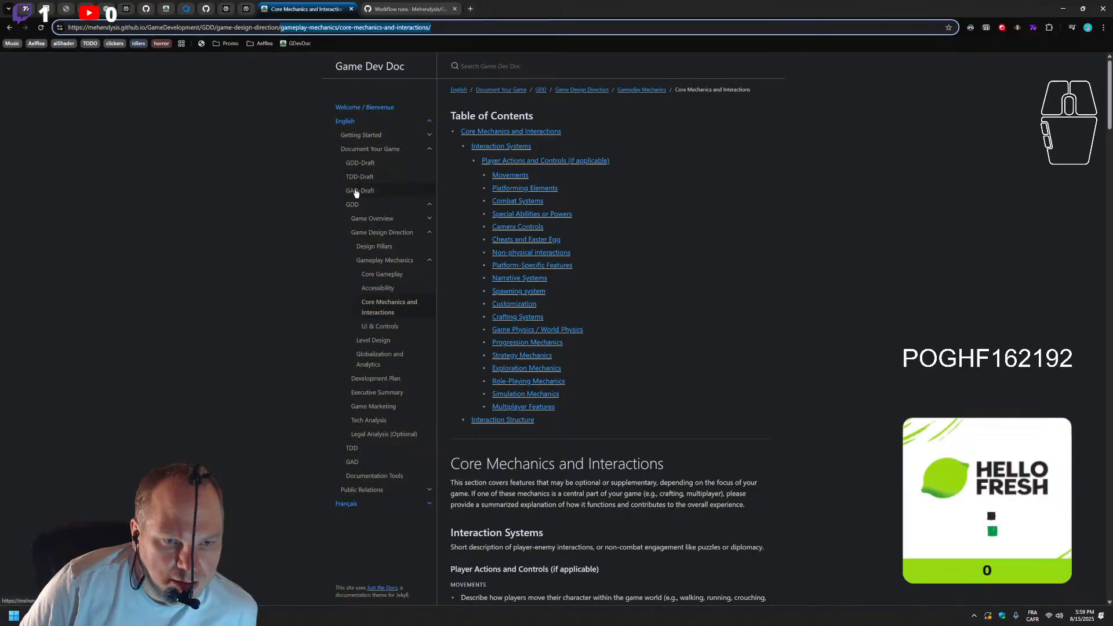
pyautogui.click(365, 164)
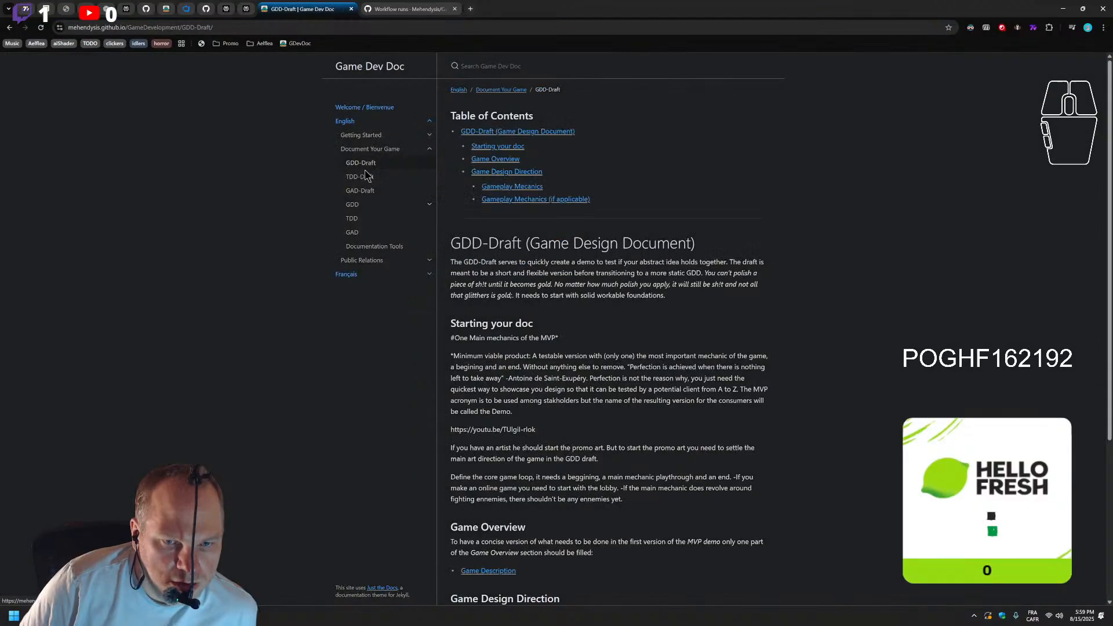
pyautogui.click(41, 27)
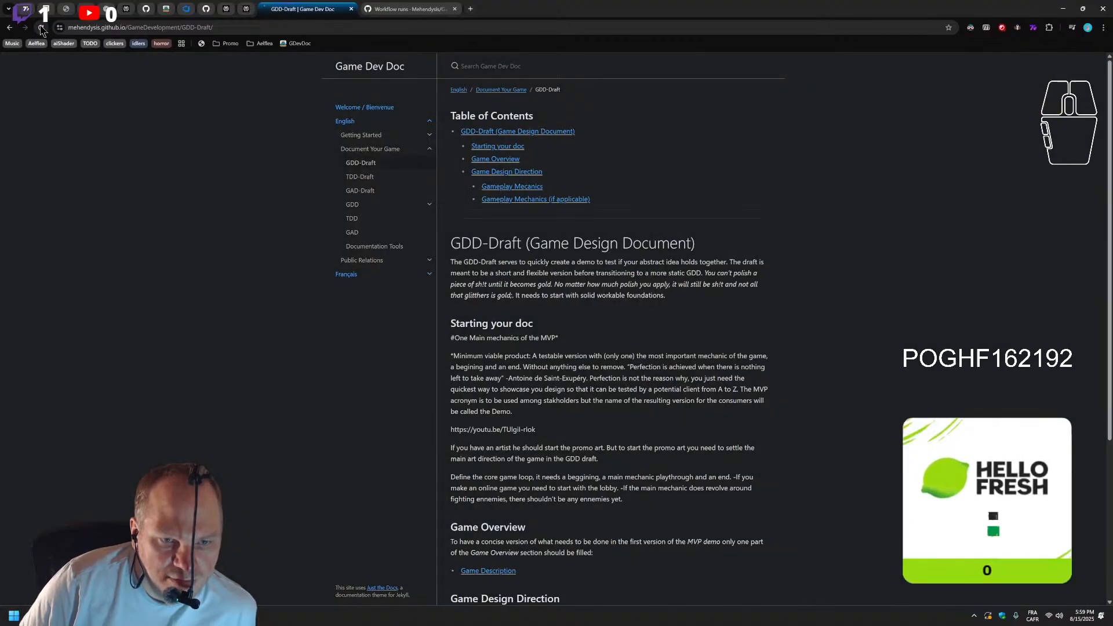
pyautogui.scroll(-2, 597, 281)
pyautogui.scroll(-2, 512, 450)
pyautogui.click(490, 518)
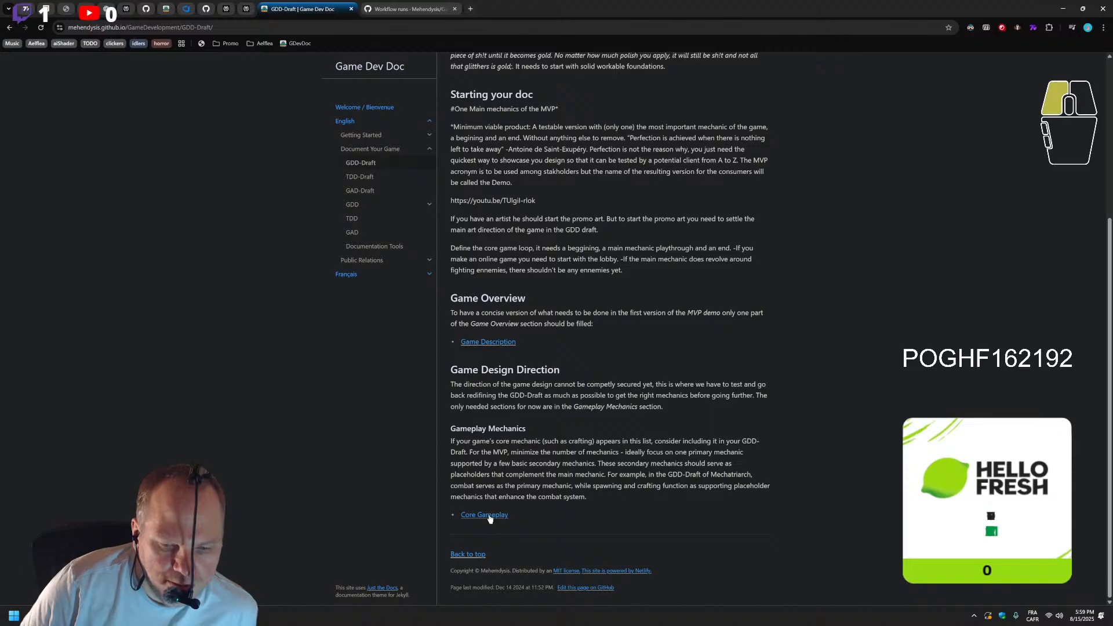
# Test the Gameplay Flow entry in the published Core Gameplay page's table of contents and return to the page's beginning
pyautogui.scroll(-8, 492, 519)
pyautogui.scroll(6, 490, 475)
pyautogui.scroll(3, 496, 463)
pyautogui.click(480, 199)
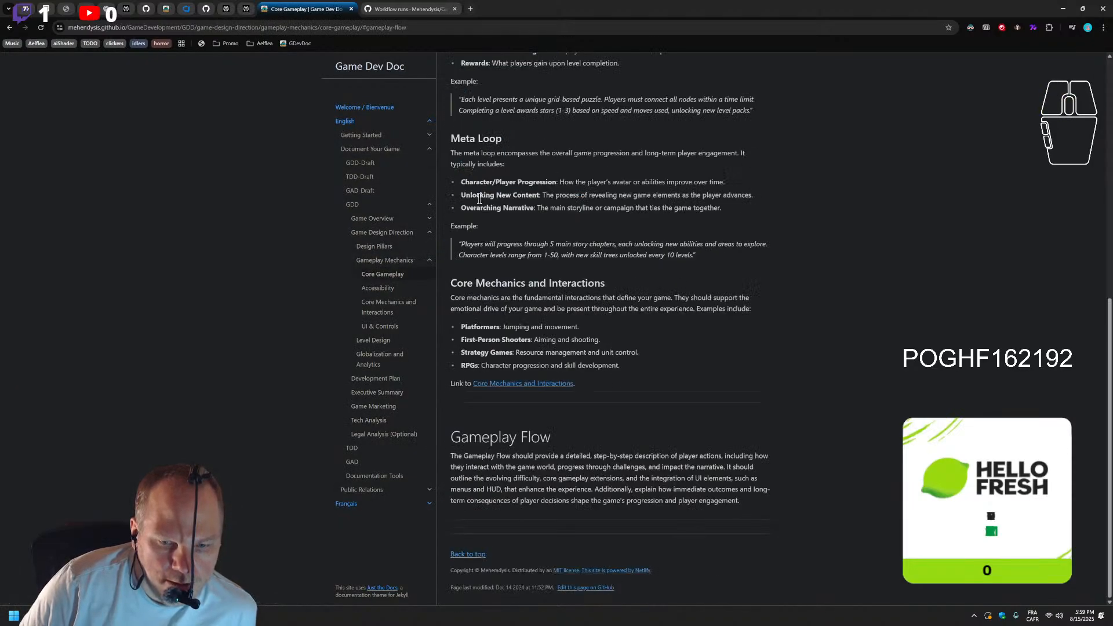
pyautogui.scroll(8, 480, 198)
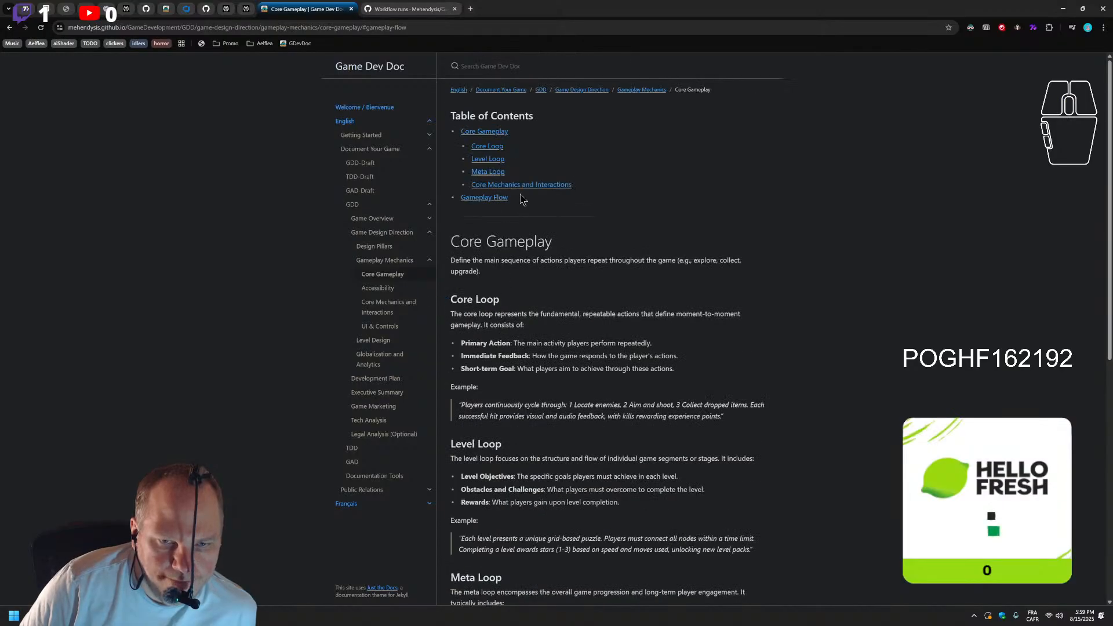
# Test the Core Mechanics and Interactions contents entry and the section's link to its full page, going back to retry the link
pyautogui.click(538, 185)
pyautogui.click(533, 385)
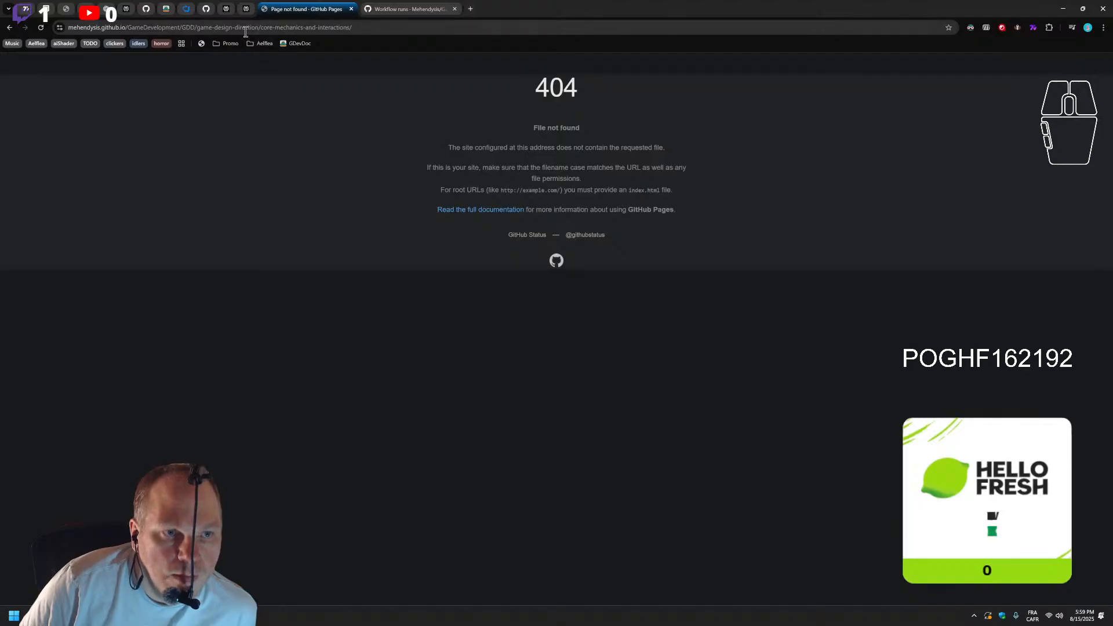
pyautogui.click(9, 27)
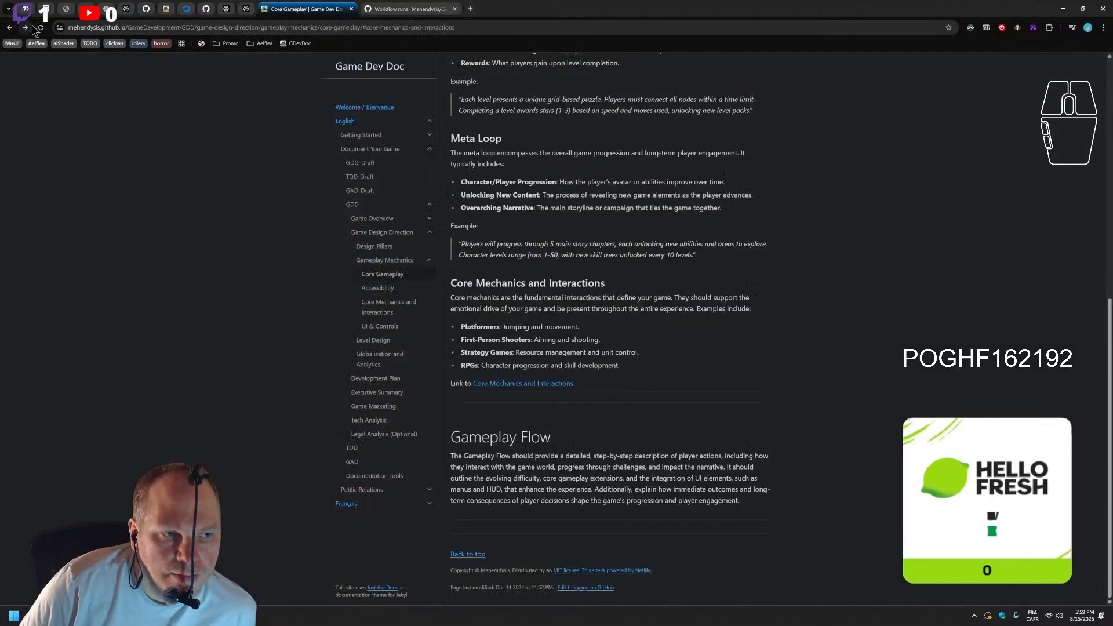
pyautogui.click(546, 383)
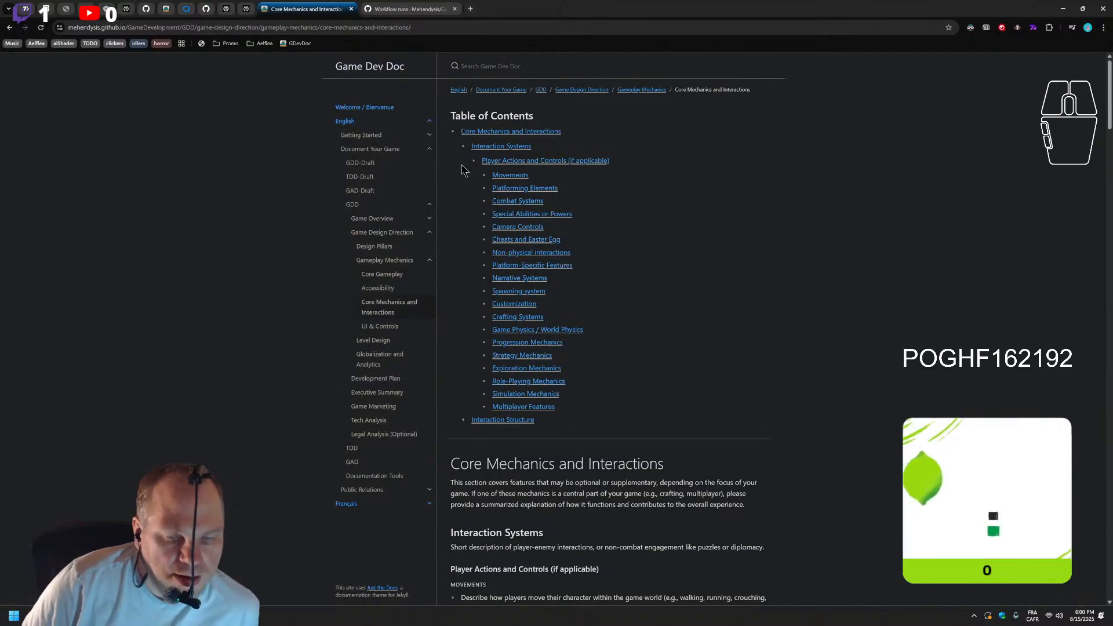
# Go back through the browsing history to the published GDD-Draft page and review its table of contents
pyautogui.click(12, 28)
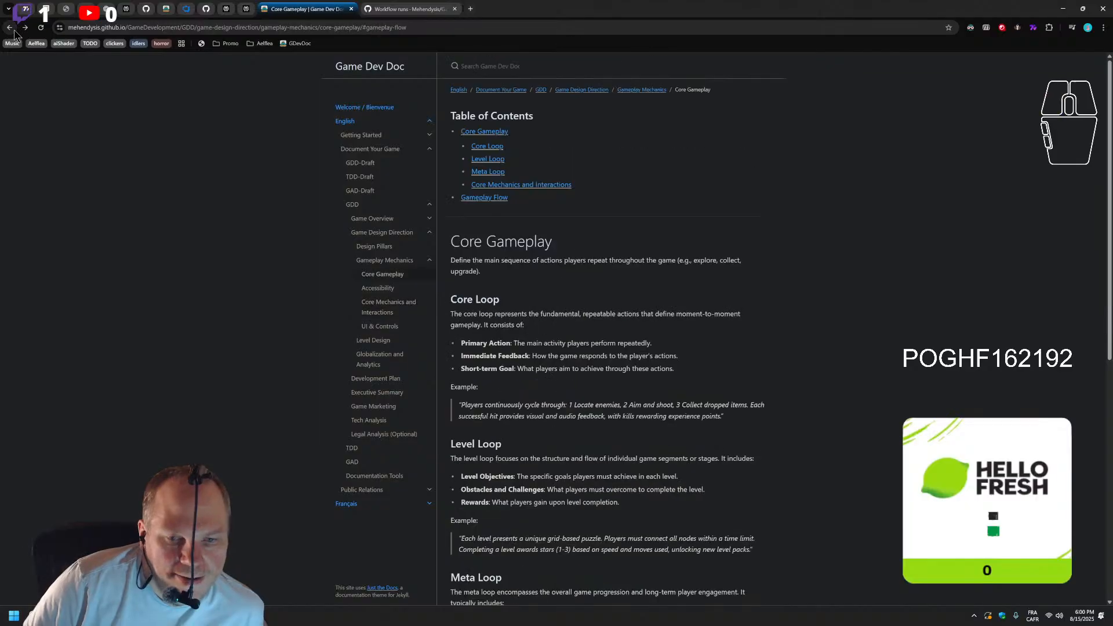
pyautogui.click(13, 27)
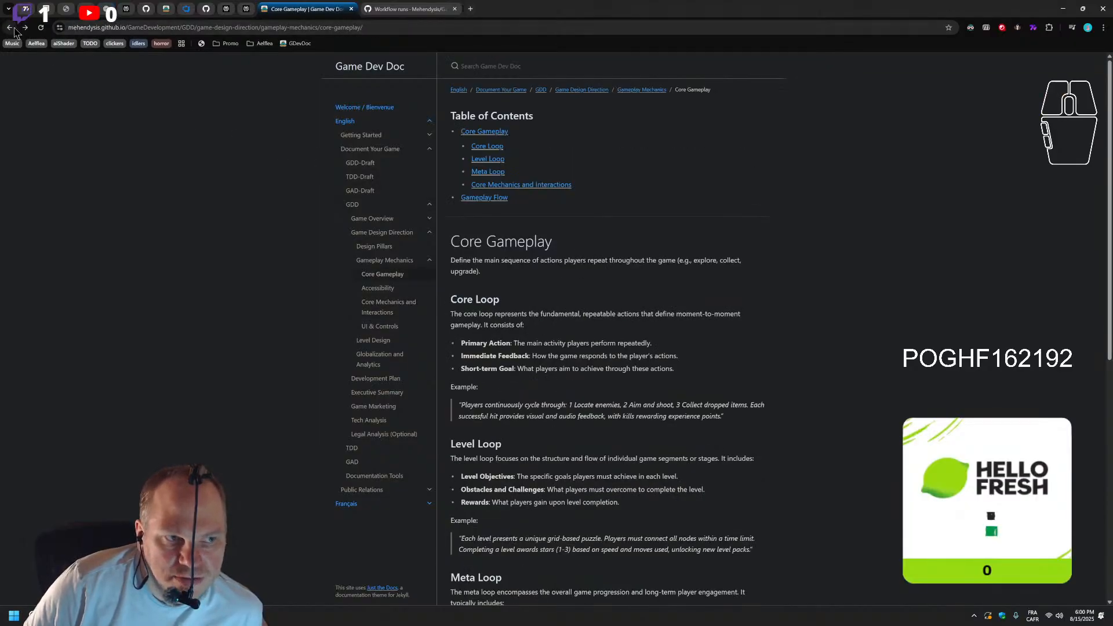
pyautogui.click(11, 28)
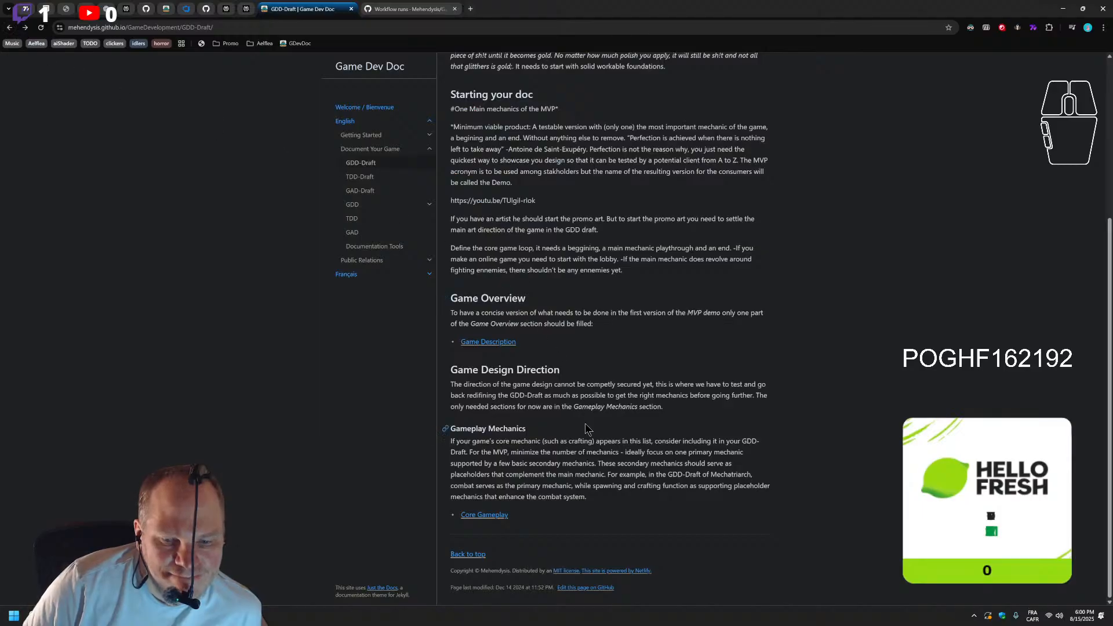
pyautogui.scroll(1, 584, 429)
pyautogui.scroll(4, 585, 429)
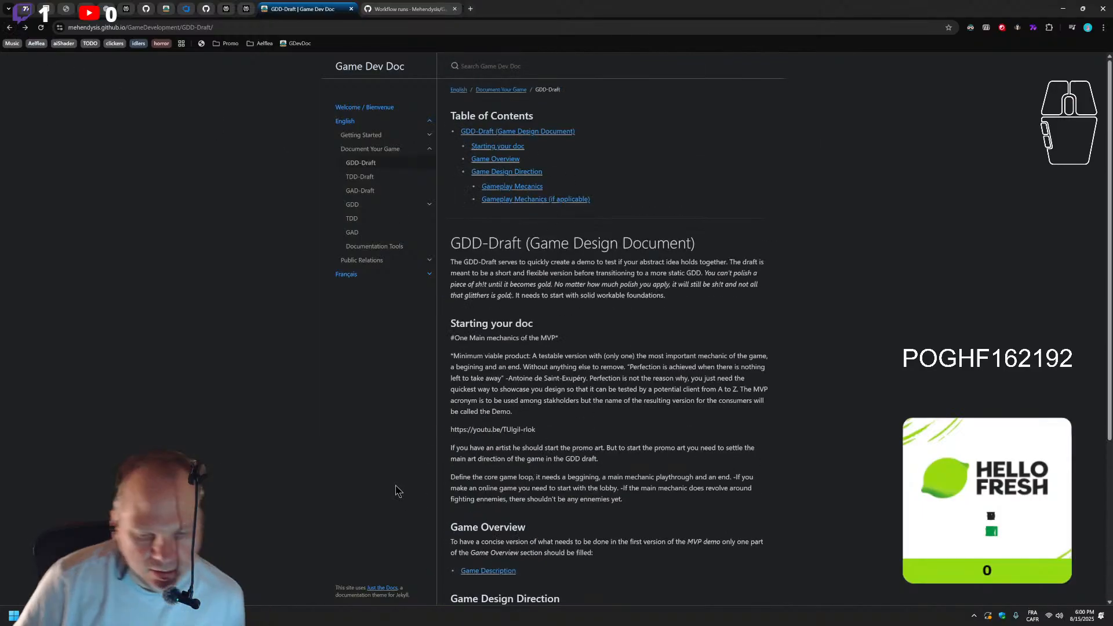
# Switch to VS Code and open gdd-draft.md from the drafts folder
pyautogui.hotkey('alt', 'Tab')
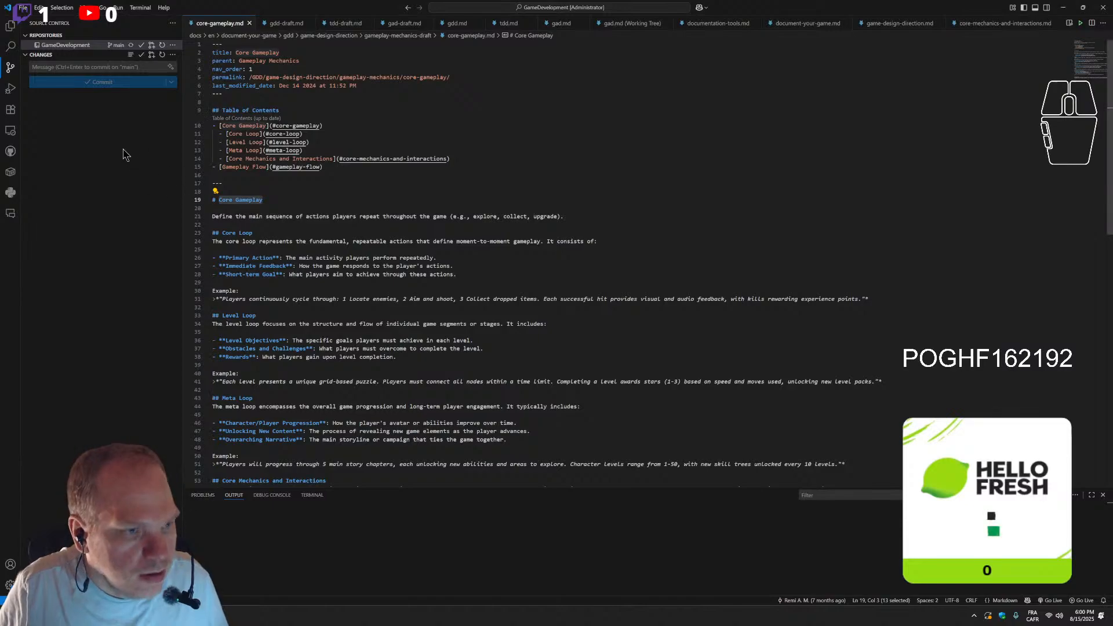
pyautogui.click(11, 26)
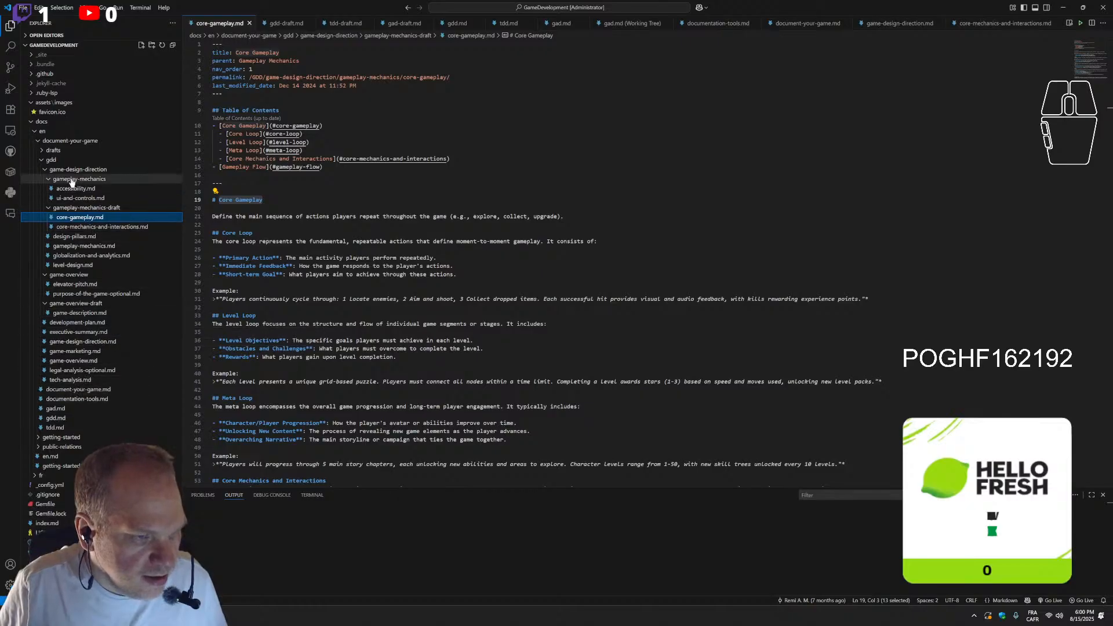
pyautogui.click(41, 151)
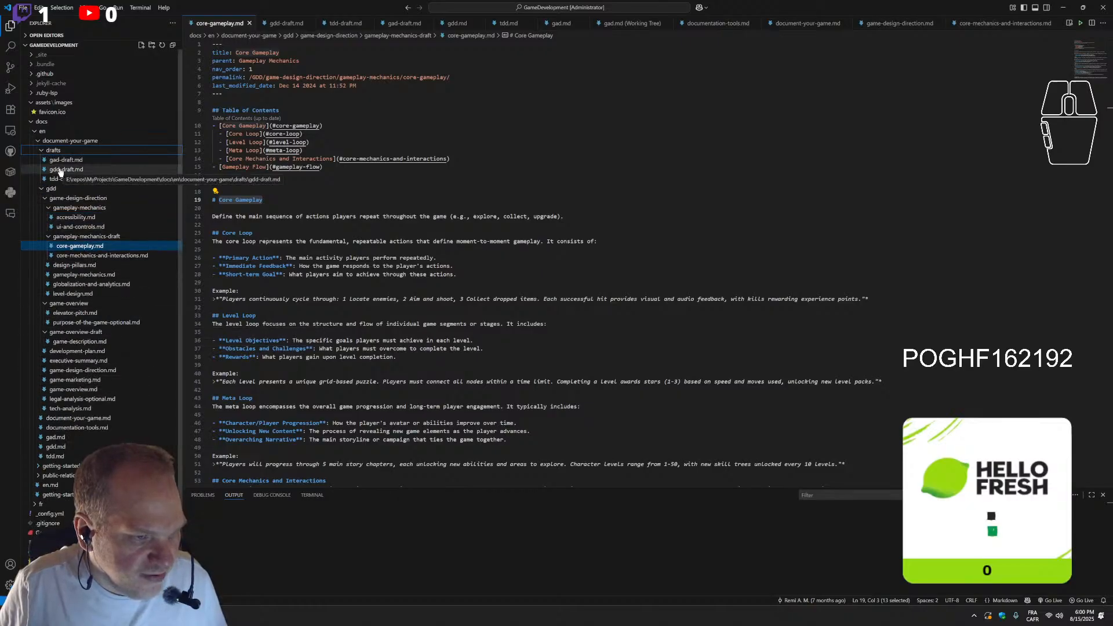
pyautogui.click(59, 169)
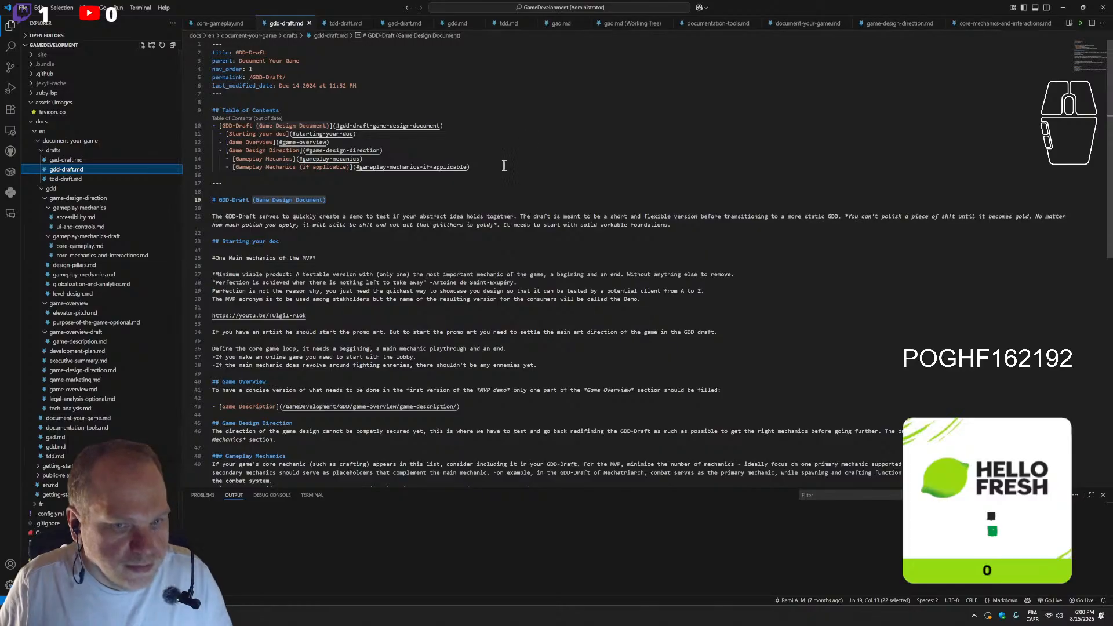
# Replace the outdated nested entries in gdd-draft.md's table of contents and save to regenerate them from the page's current headings
pyautogui.moveTo(249, 132); pyautogui.dragTo(210, 134)
pyautogui.write('-')
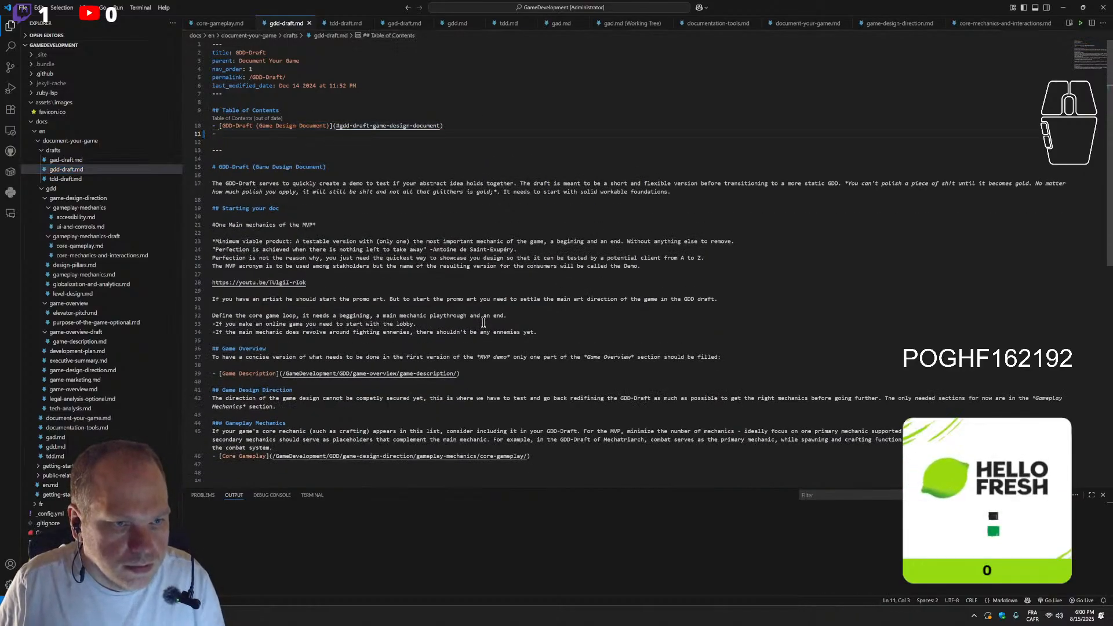
pyautogui.click(459, 302)
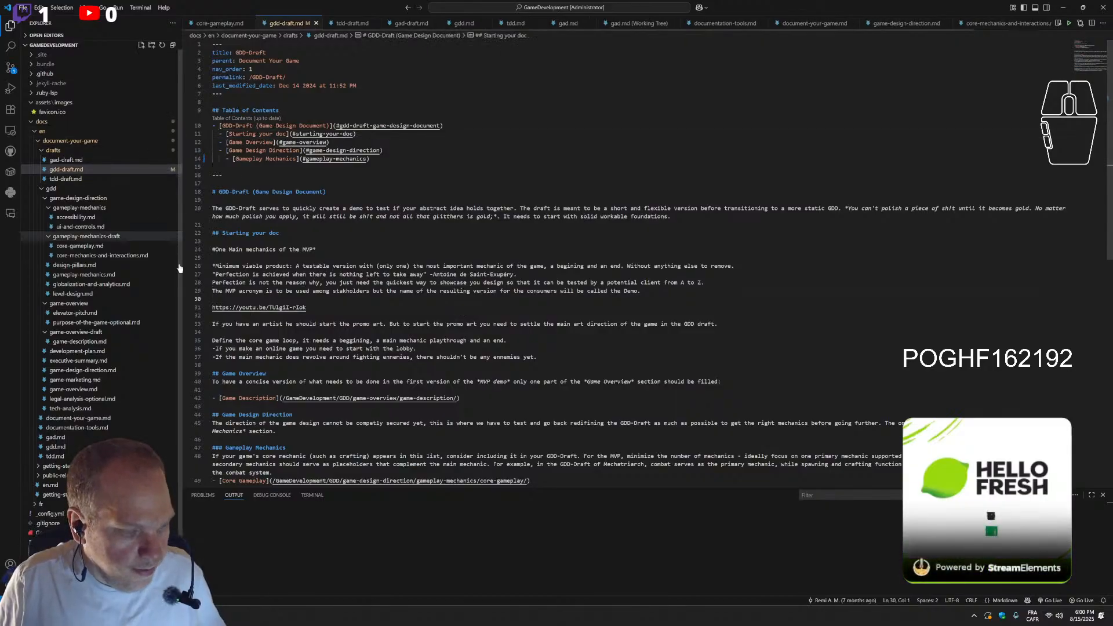
# Commit the gdd-draft.md change with the message "Correcting GDD-Draft broken links" and push it
pyautogui.click(10, 67)
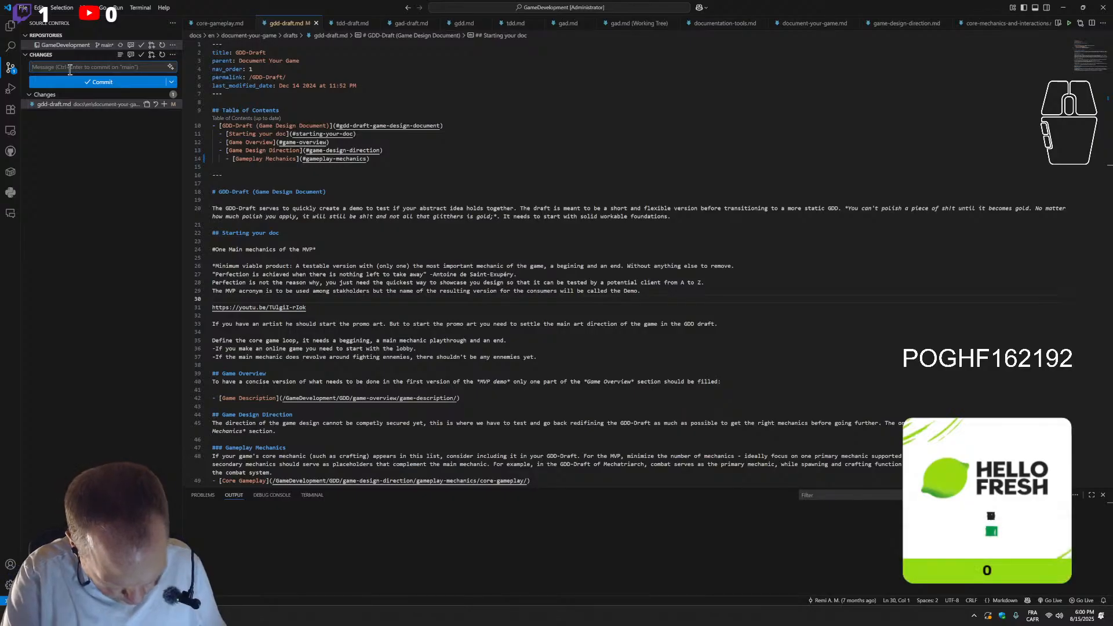
pyautogui.write('Correcting')
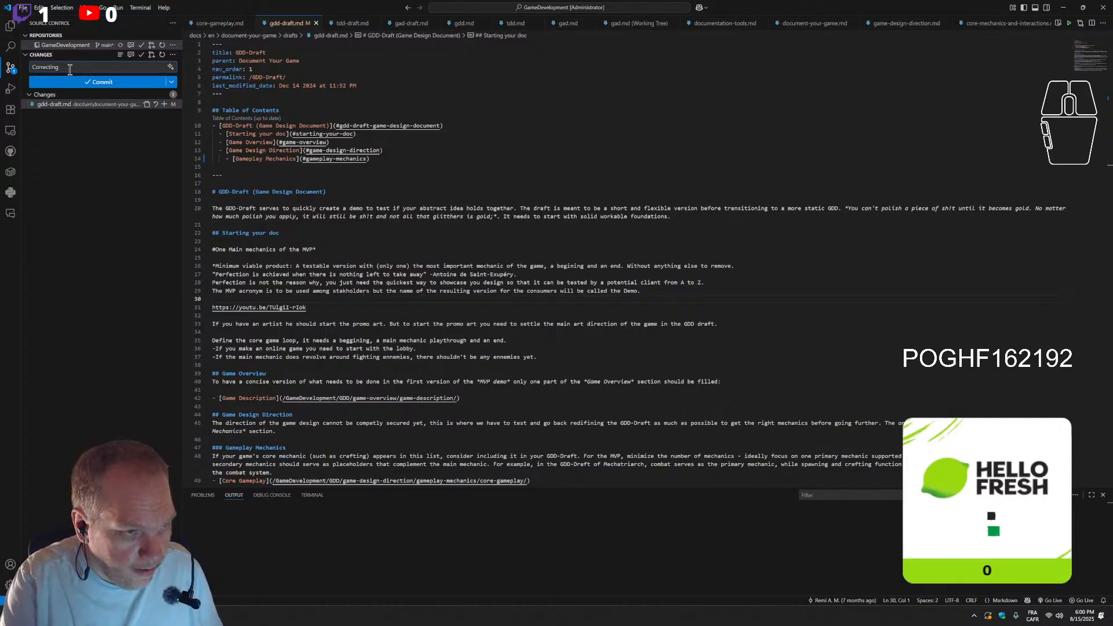
pyautogui.write('G')
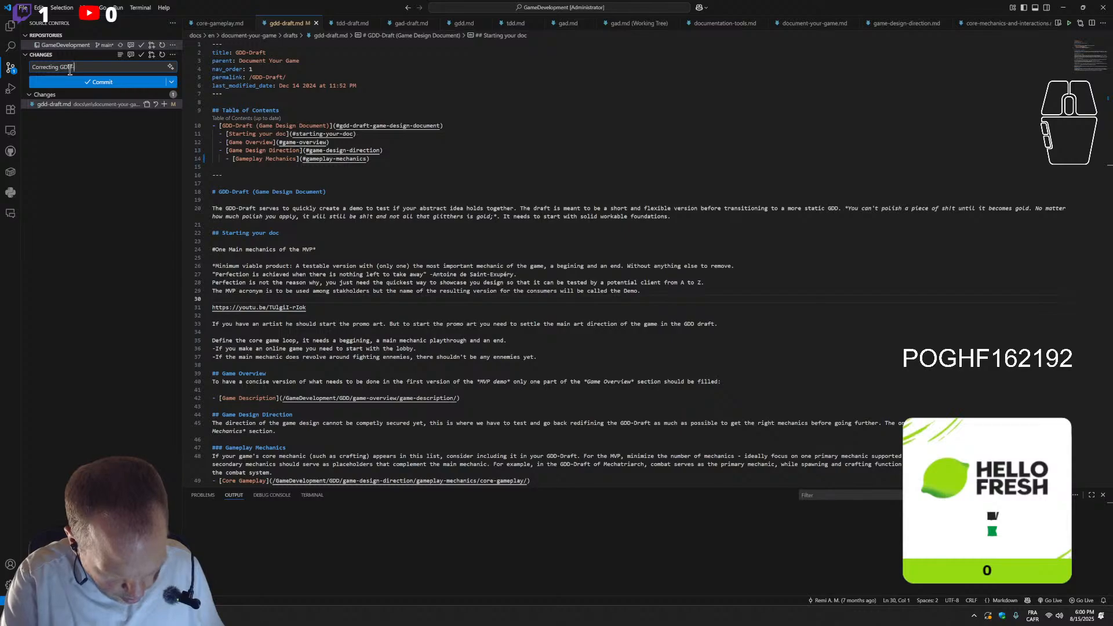
pyautogui.write('DD-Draft broken links')
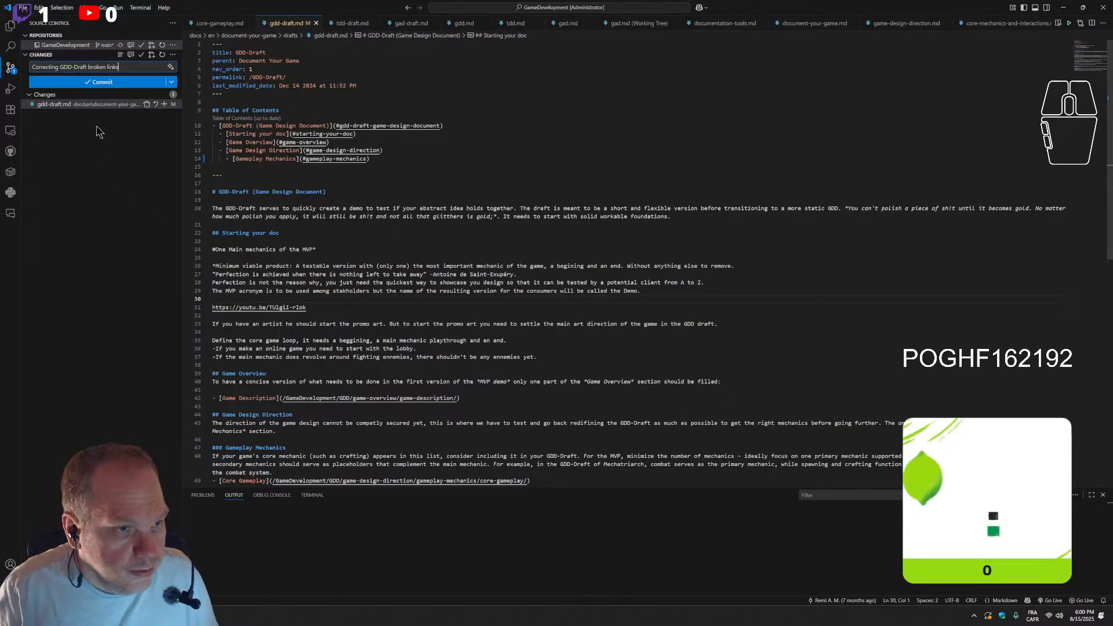
pyautogui.click(161, 83)
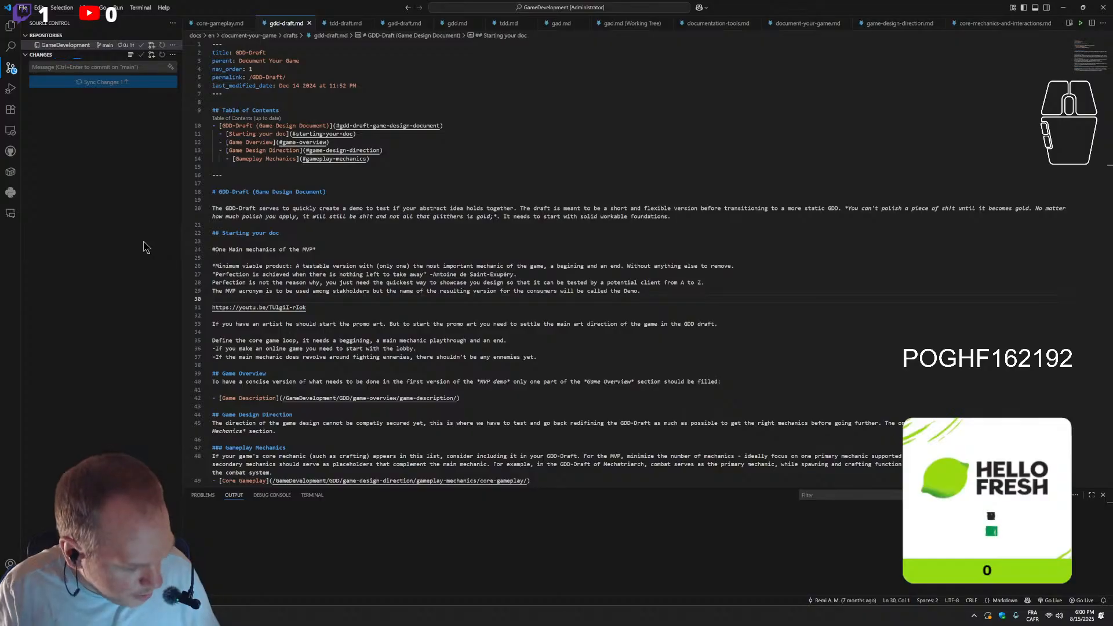
pyautogui.click(173, 55)
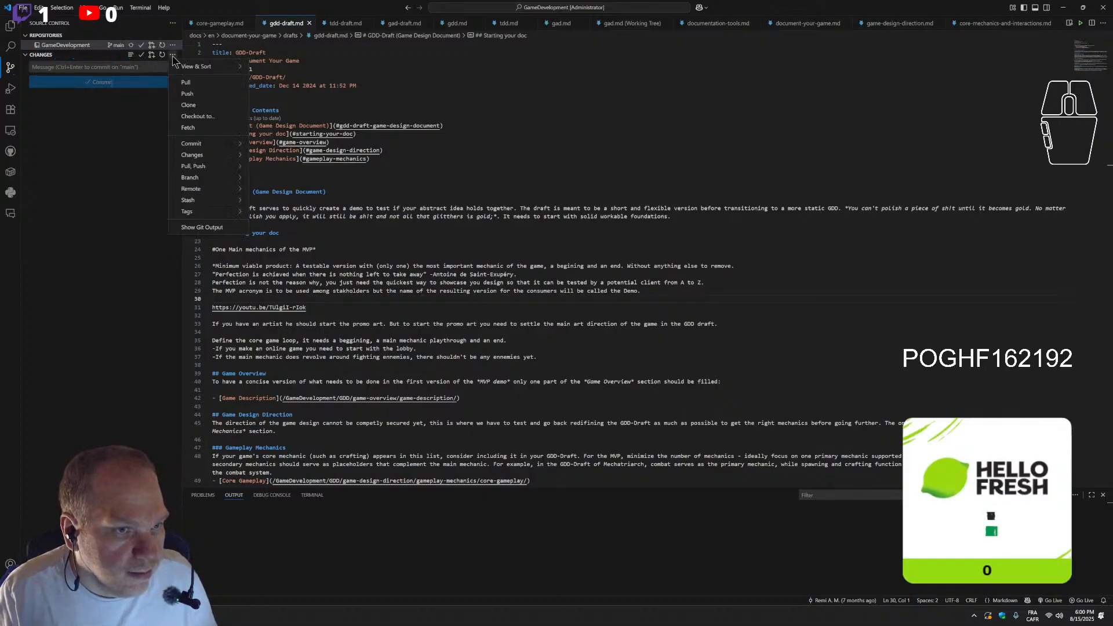
pyautogui.click(187, 93)
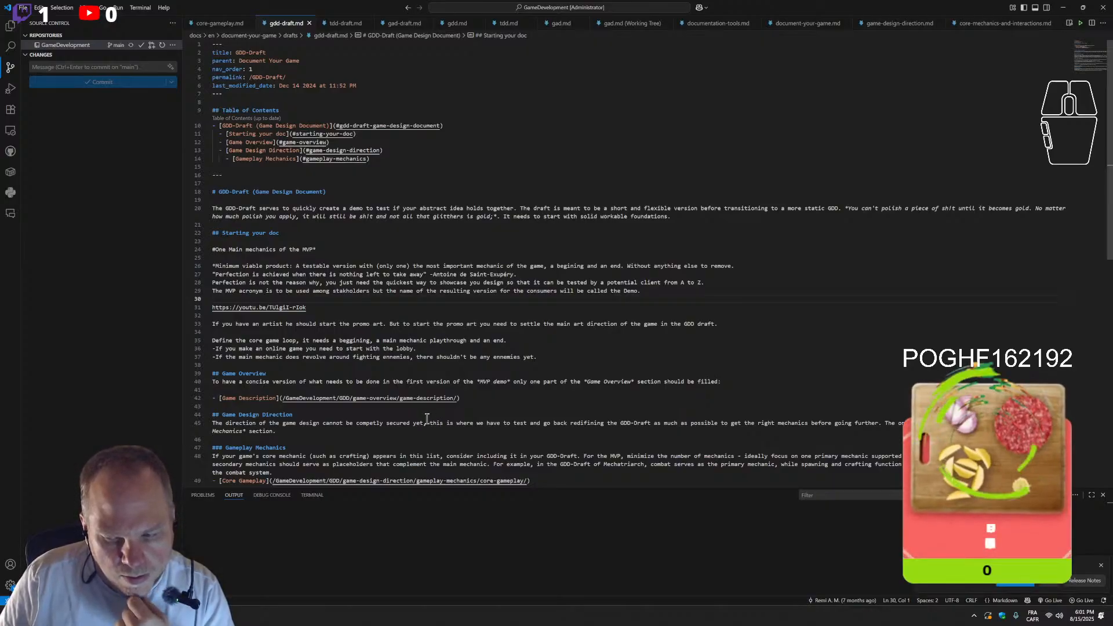
# Apply the available editor update and push the GameDevelopment repository's main branch again
pyautogui.click(1012, 584)
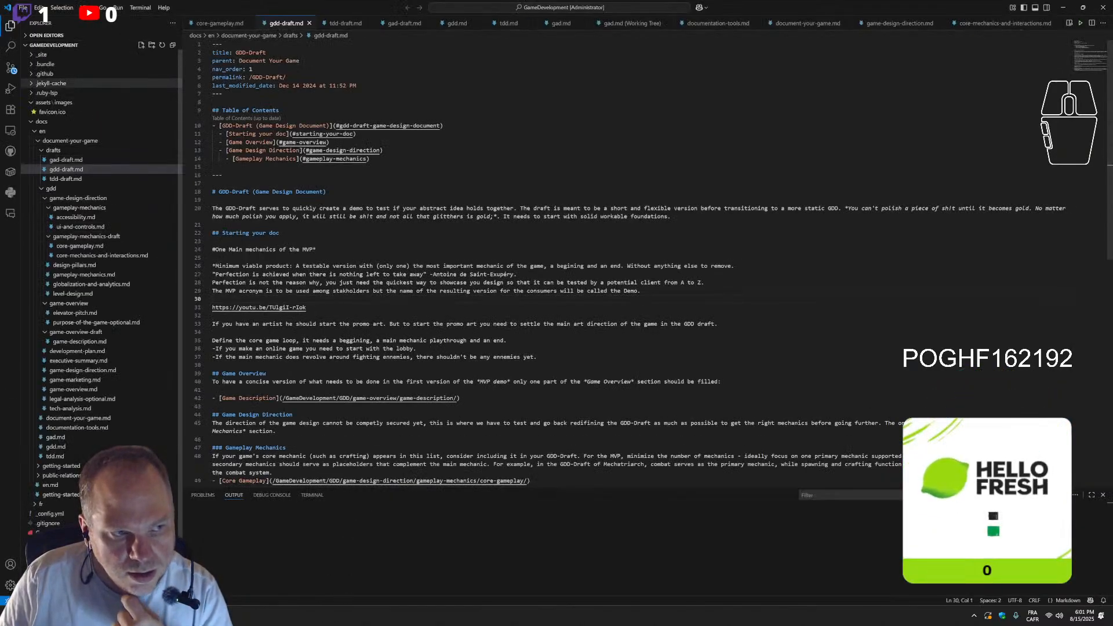
pyautogui.click(12, 71)
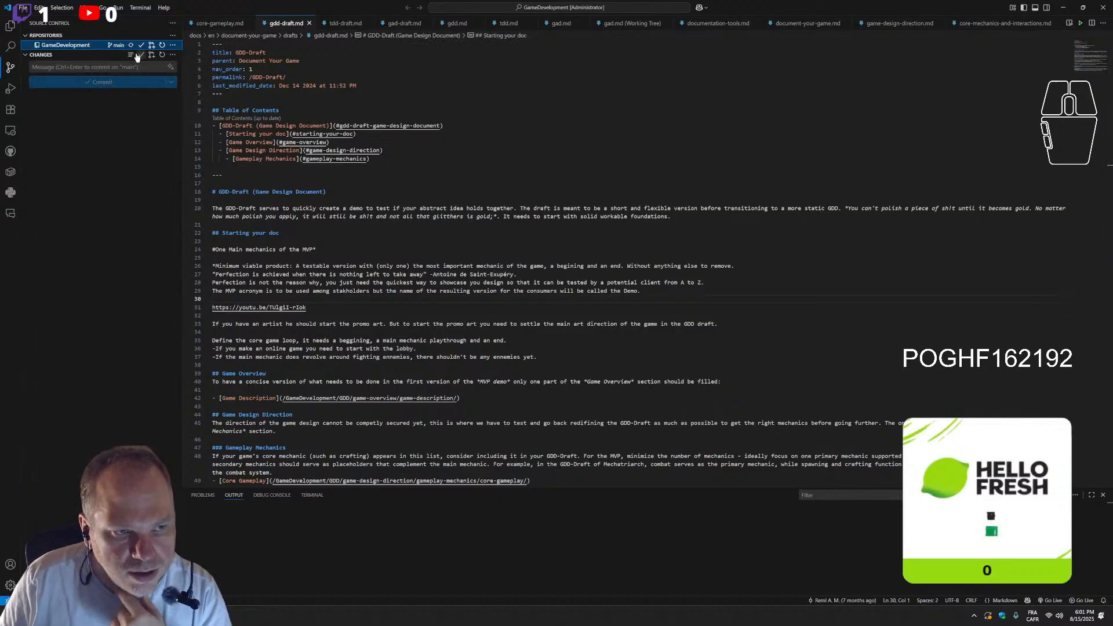
pyautogui.click(172, 45)
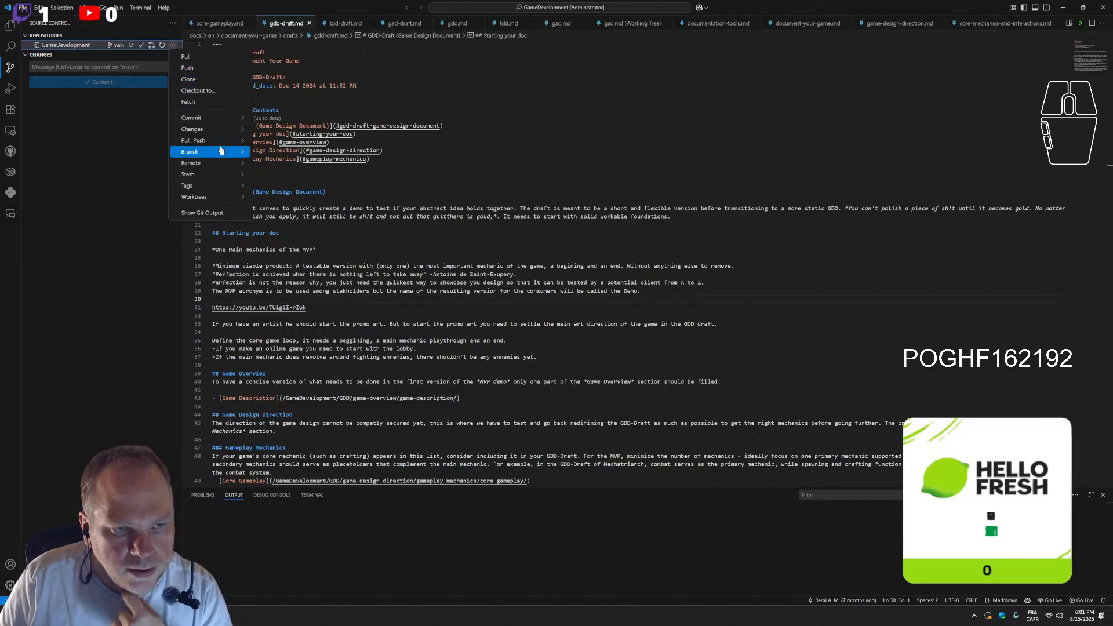
pyautogui.moveTo(216, 141)
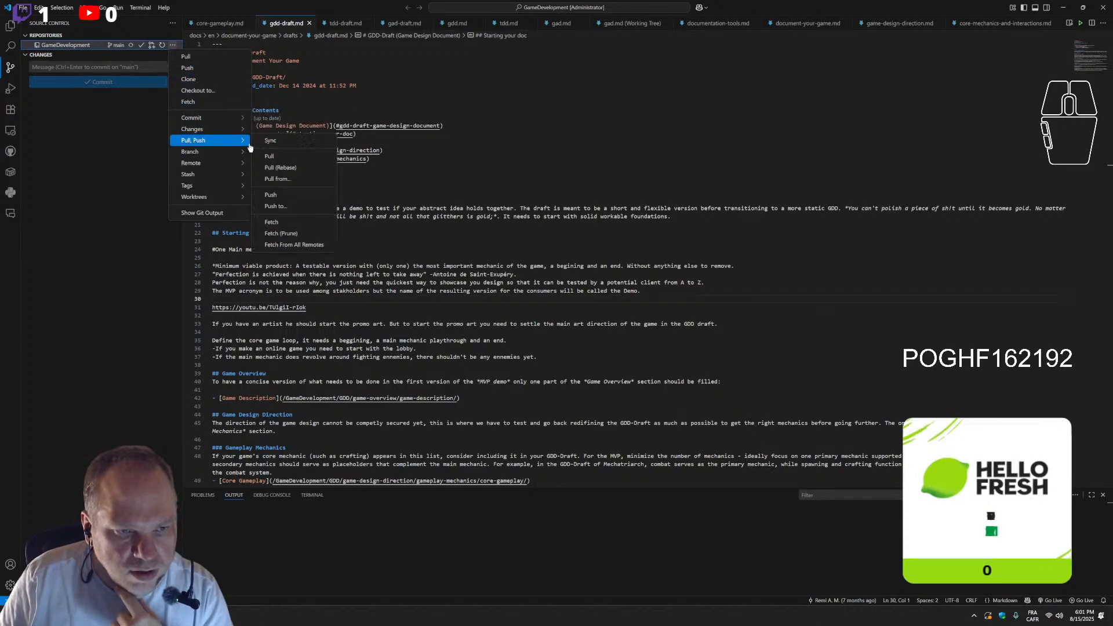
pyautogui.click(276, 193)
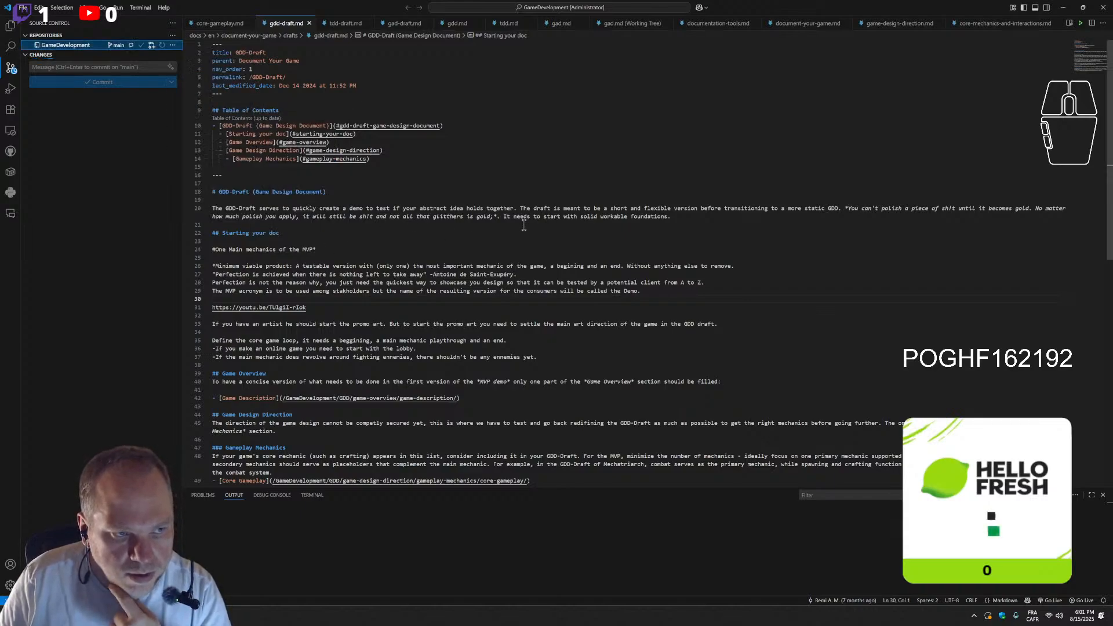
# Close VS Code and read through the published GDD-Draft page, including the perfection quote in Starting your doc
pyautogui.click(1101, 8)
pyautogui.scroll(-1, 599, 499)
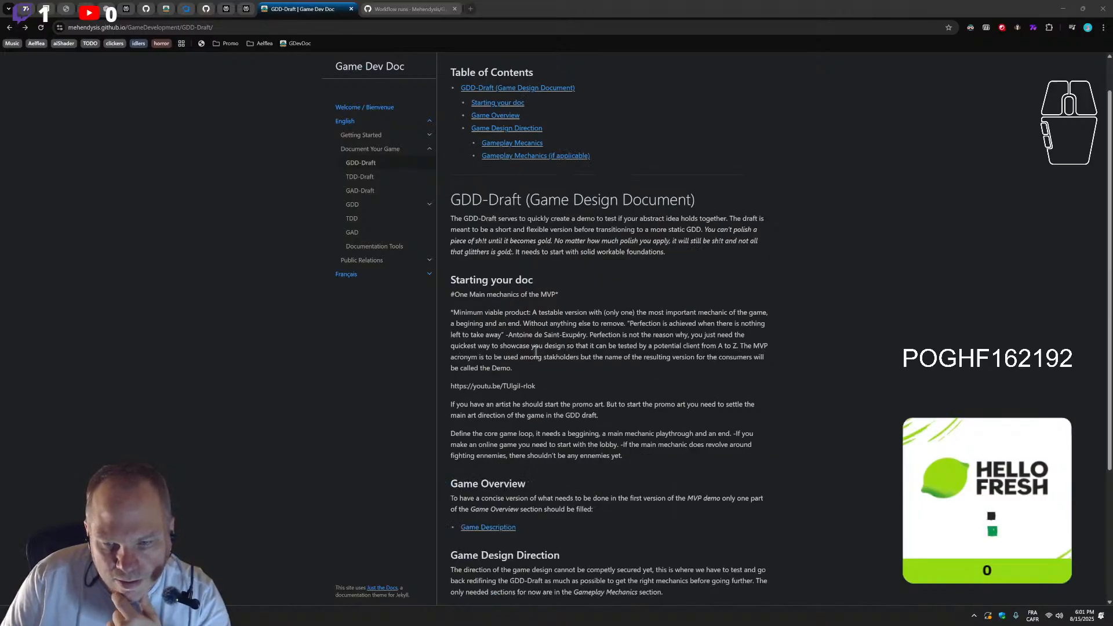
pyautogui.moveTo(633, 324); pyautogui.dragTo(504, 335)
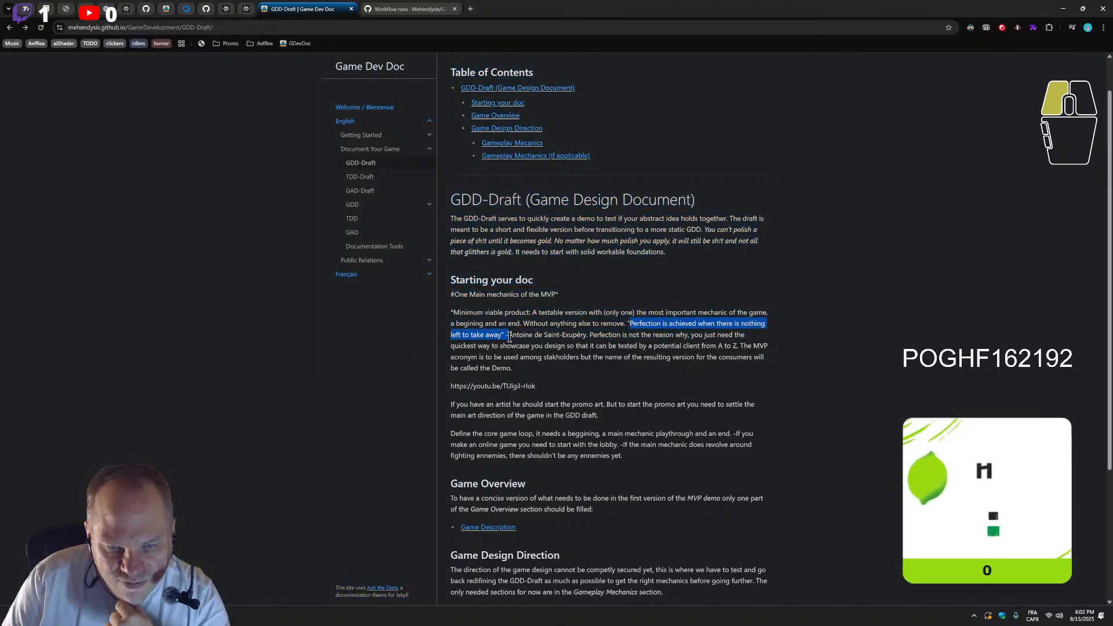
pyautogui.scroll(-3, 580, 453)
pyautogui.scroll(1, 574, 461)
pyautogui.scroll(-1, 562, 477)
# Follow the Core Gameplay link and its Core Mechanics and Interactions link, and review that page down to Multiplayer Features
pyautogui.click(490, 519)
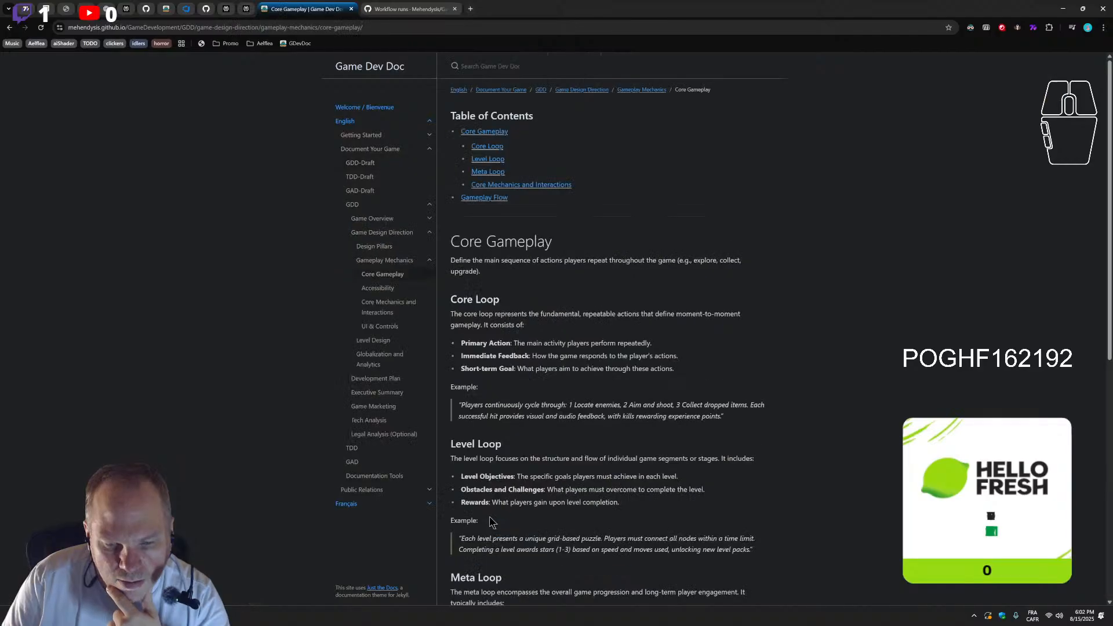
pyautogui.scroll(-8, 492, 494)
pyautogui.click(528, 385)
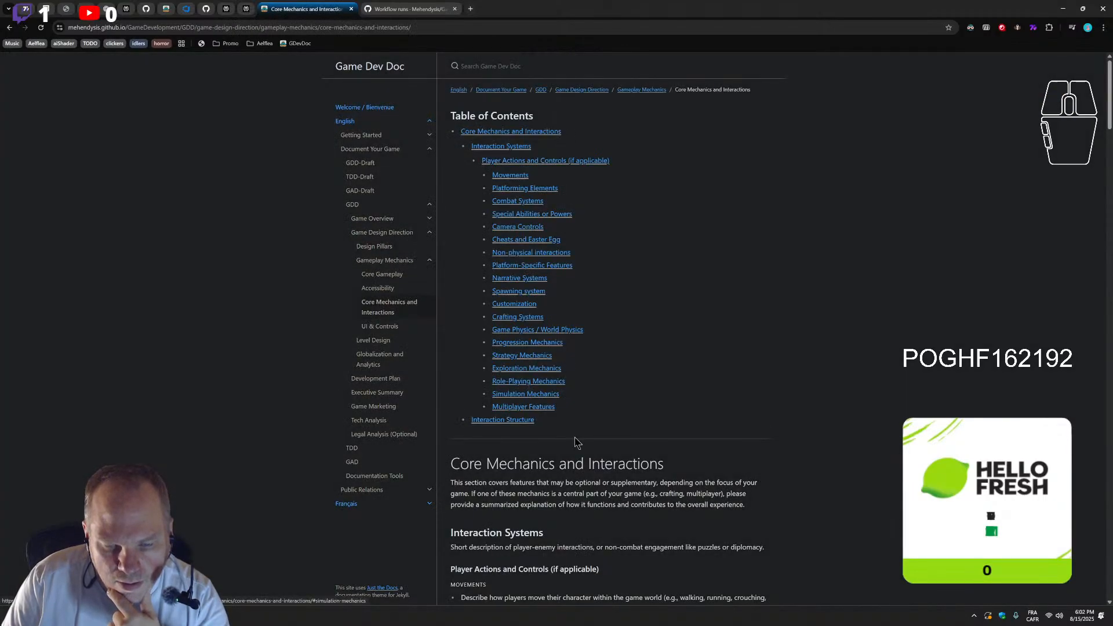
pyautogui.scroll(-14, 576, 443)
pyautogui.scroll(-18, 574, 434)
pyautogui.scroll(-18, 666, 441)
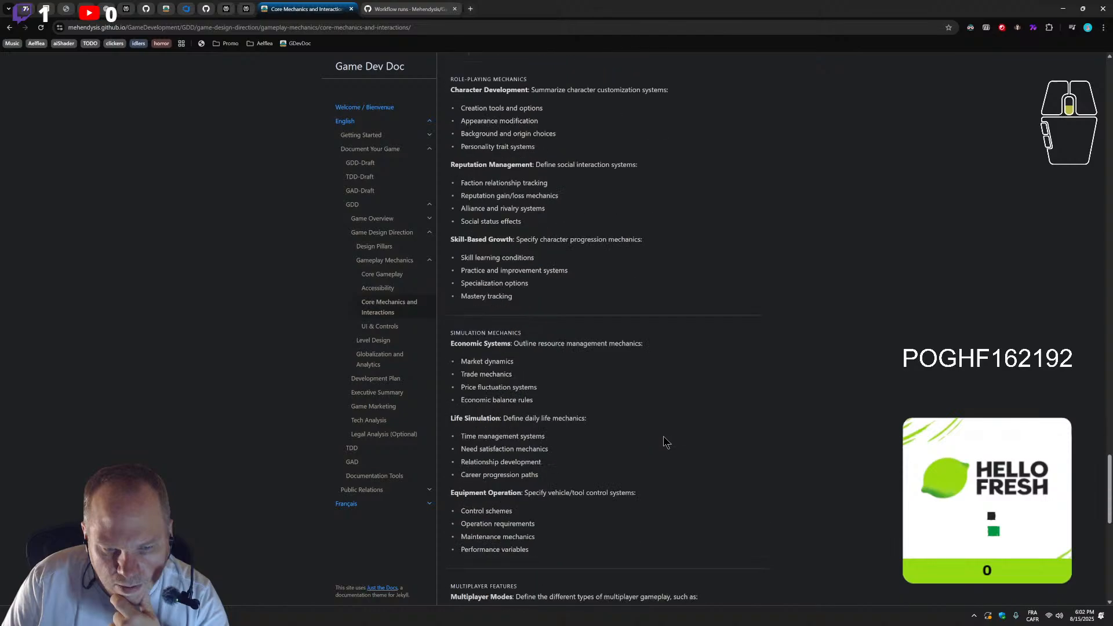
pyautogui.scroll(-7, 665, 436)
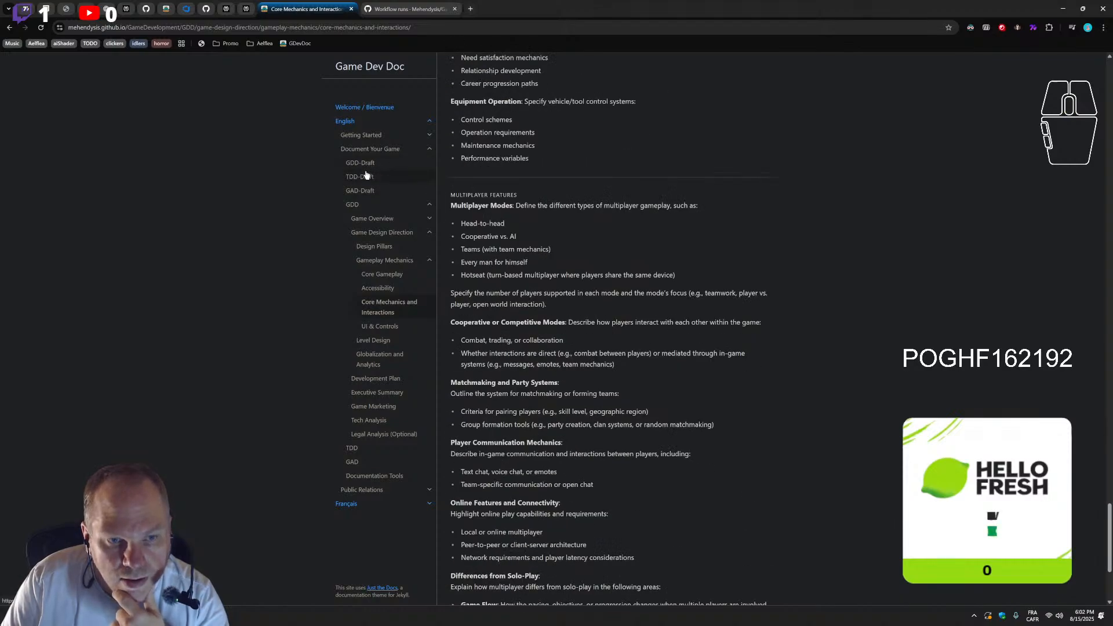
# Reload the published GDD-Draft page and test the Gameplay Mechanics entry in its table of contents
pyautogui.click(366, 163)
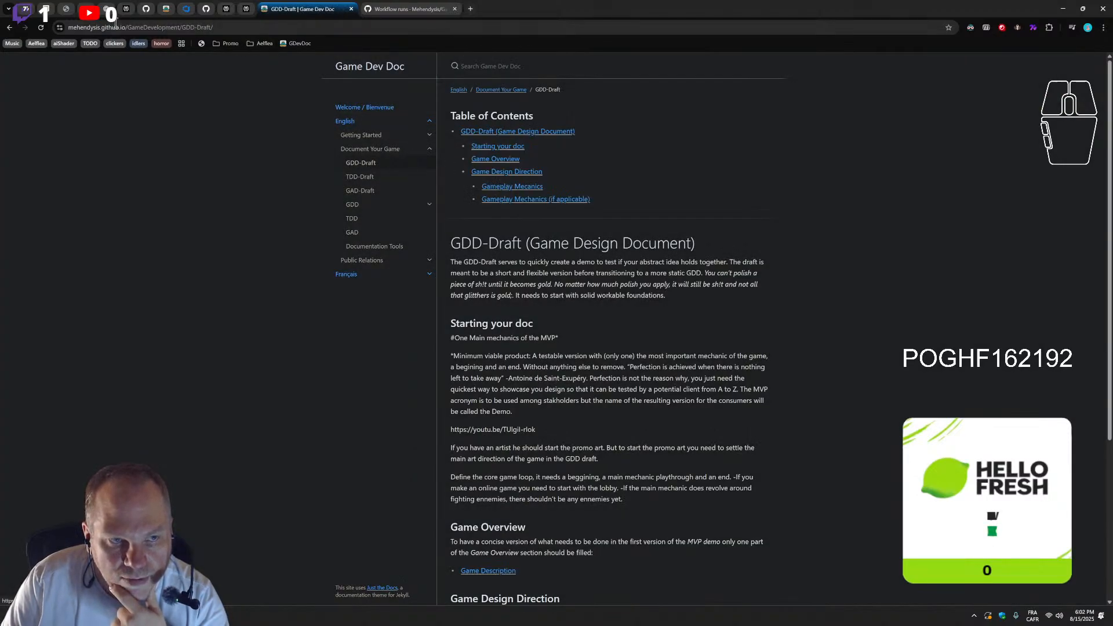
pyautogui.click(41, 27)
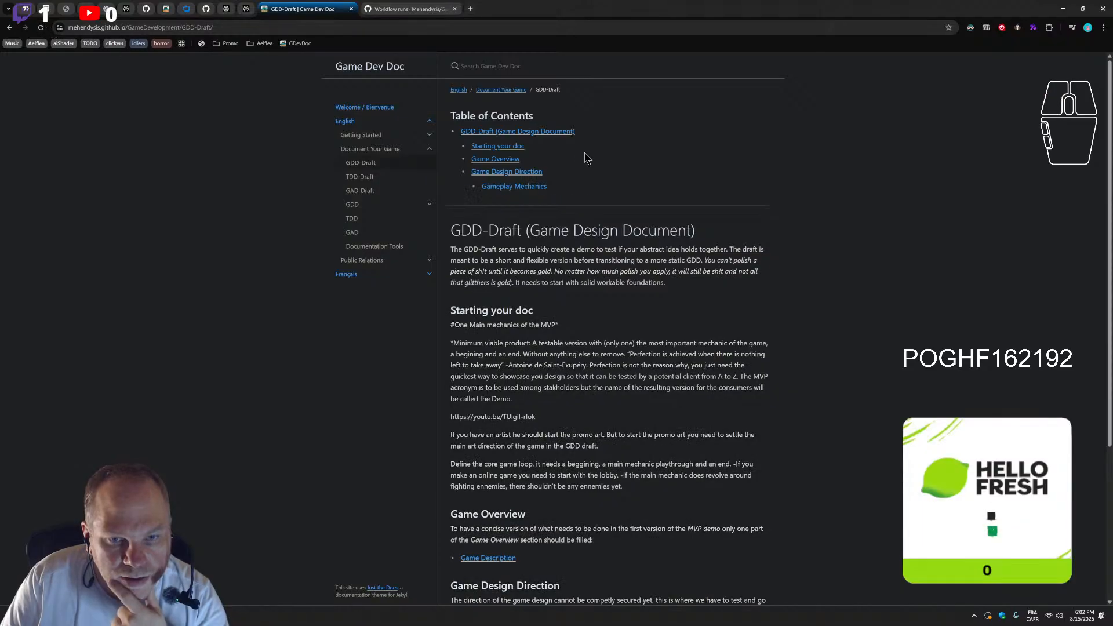
pyautogui.click(520, 187)
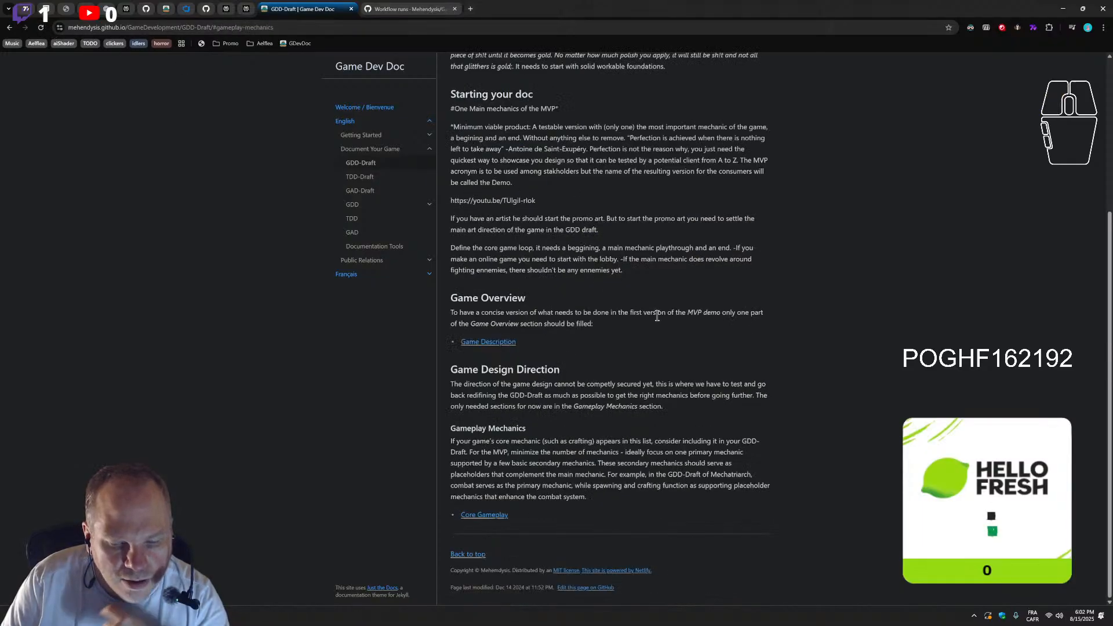